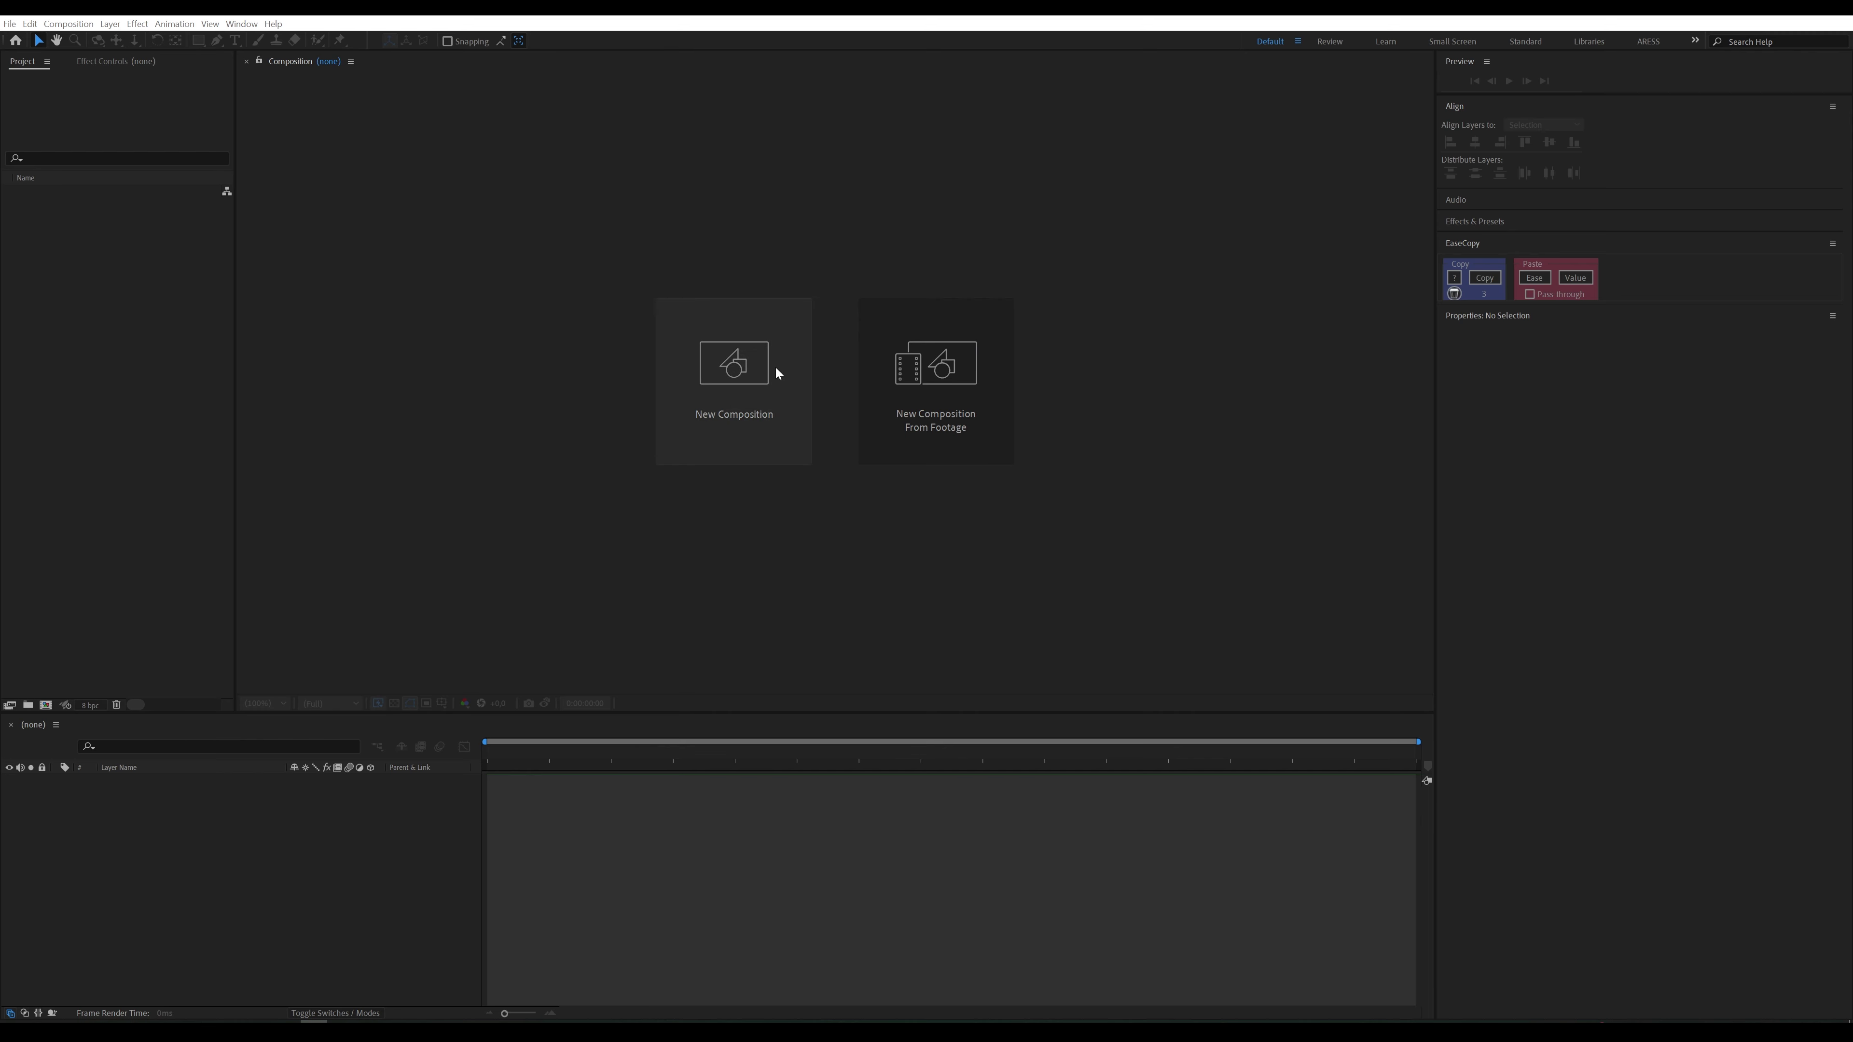
Step: Start a new composition named Shape Animation, unlock its aspect ratio, and set its size to 1080 x 1080 px
click(770, 369)
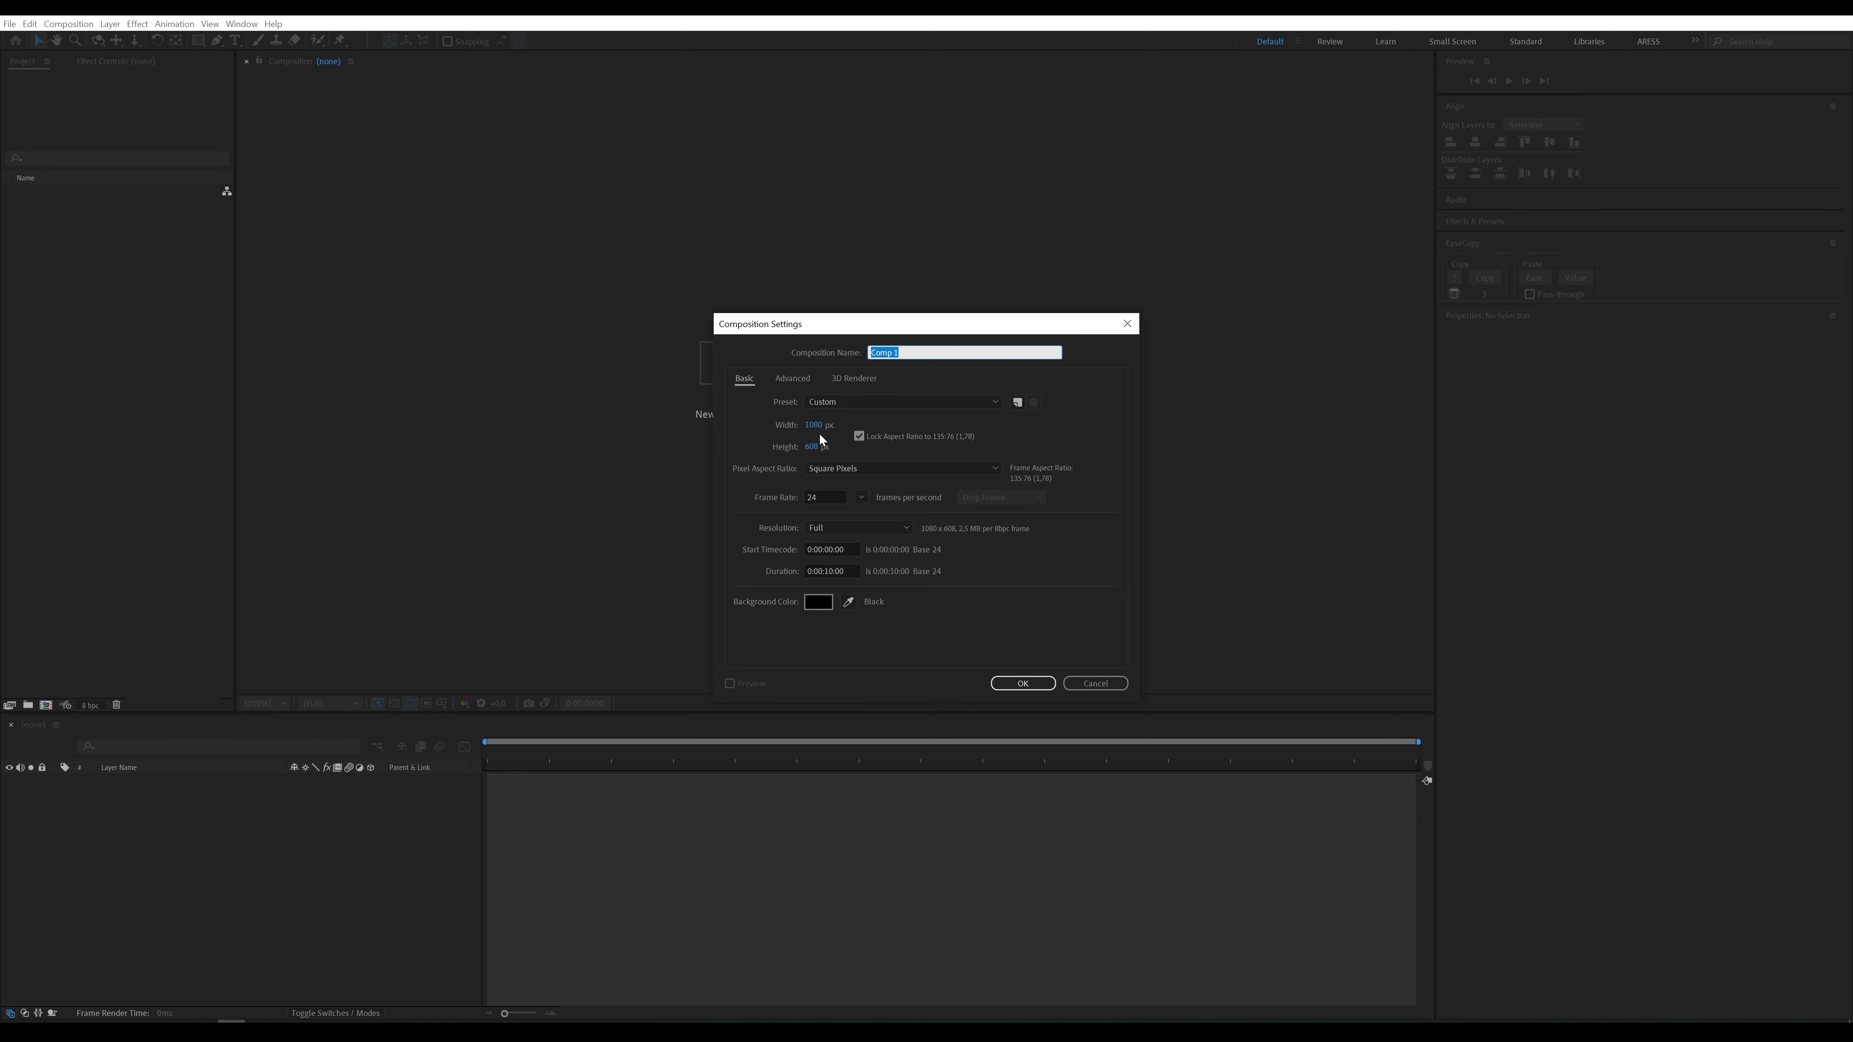
click(812, 444)
text(18)
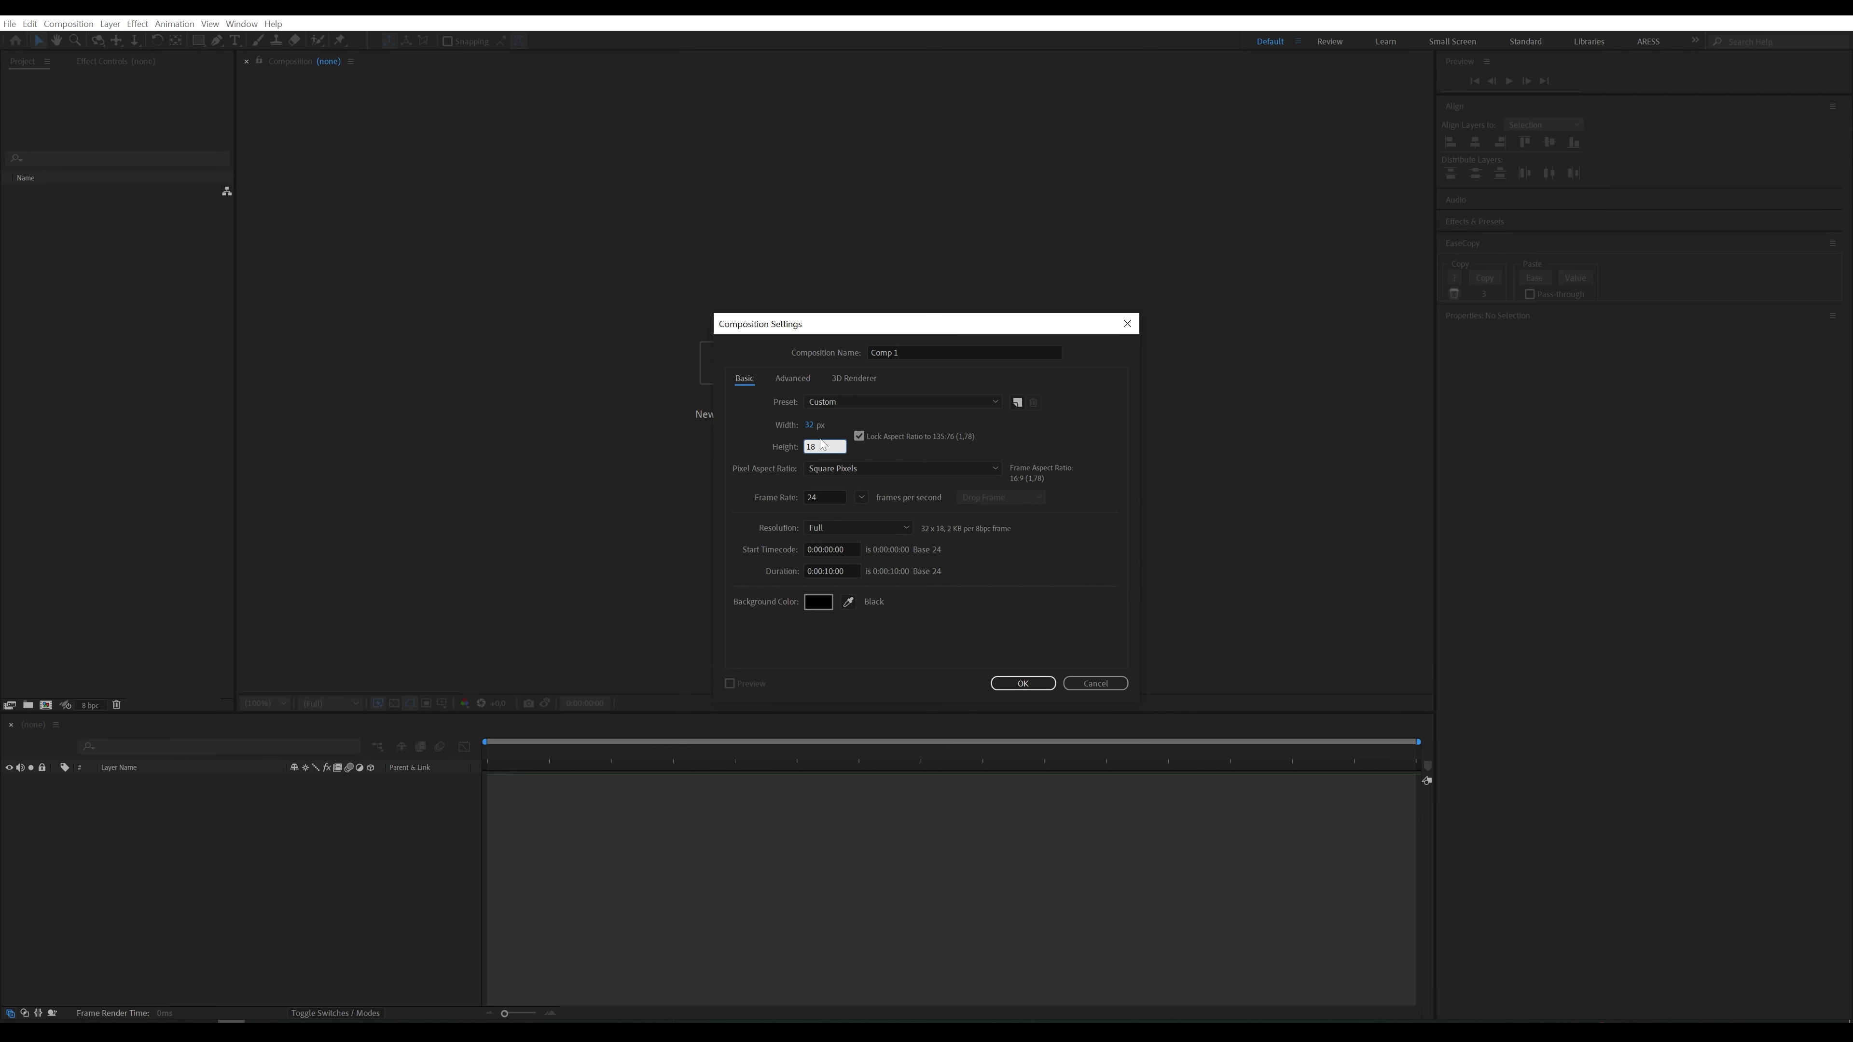
click(858, 436)
click(812, 426)
text(1080)
click(813, 447)
text(1080)
click(872, 352)
text(Shape Animation)
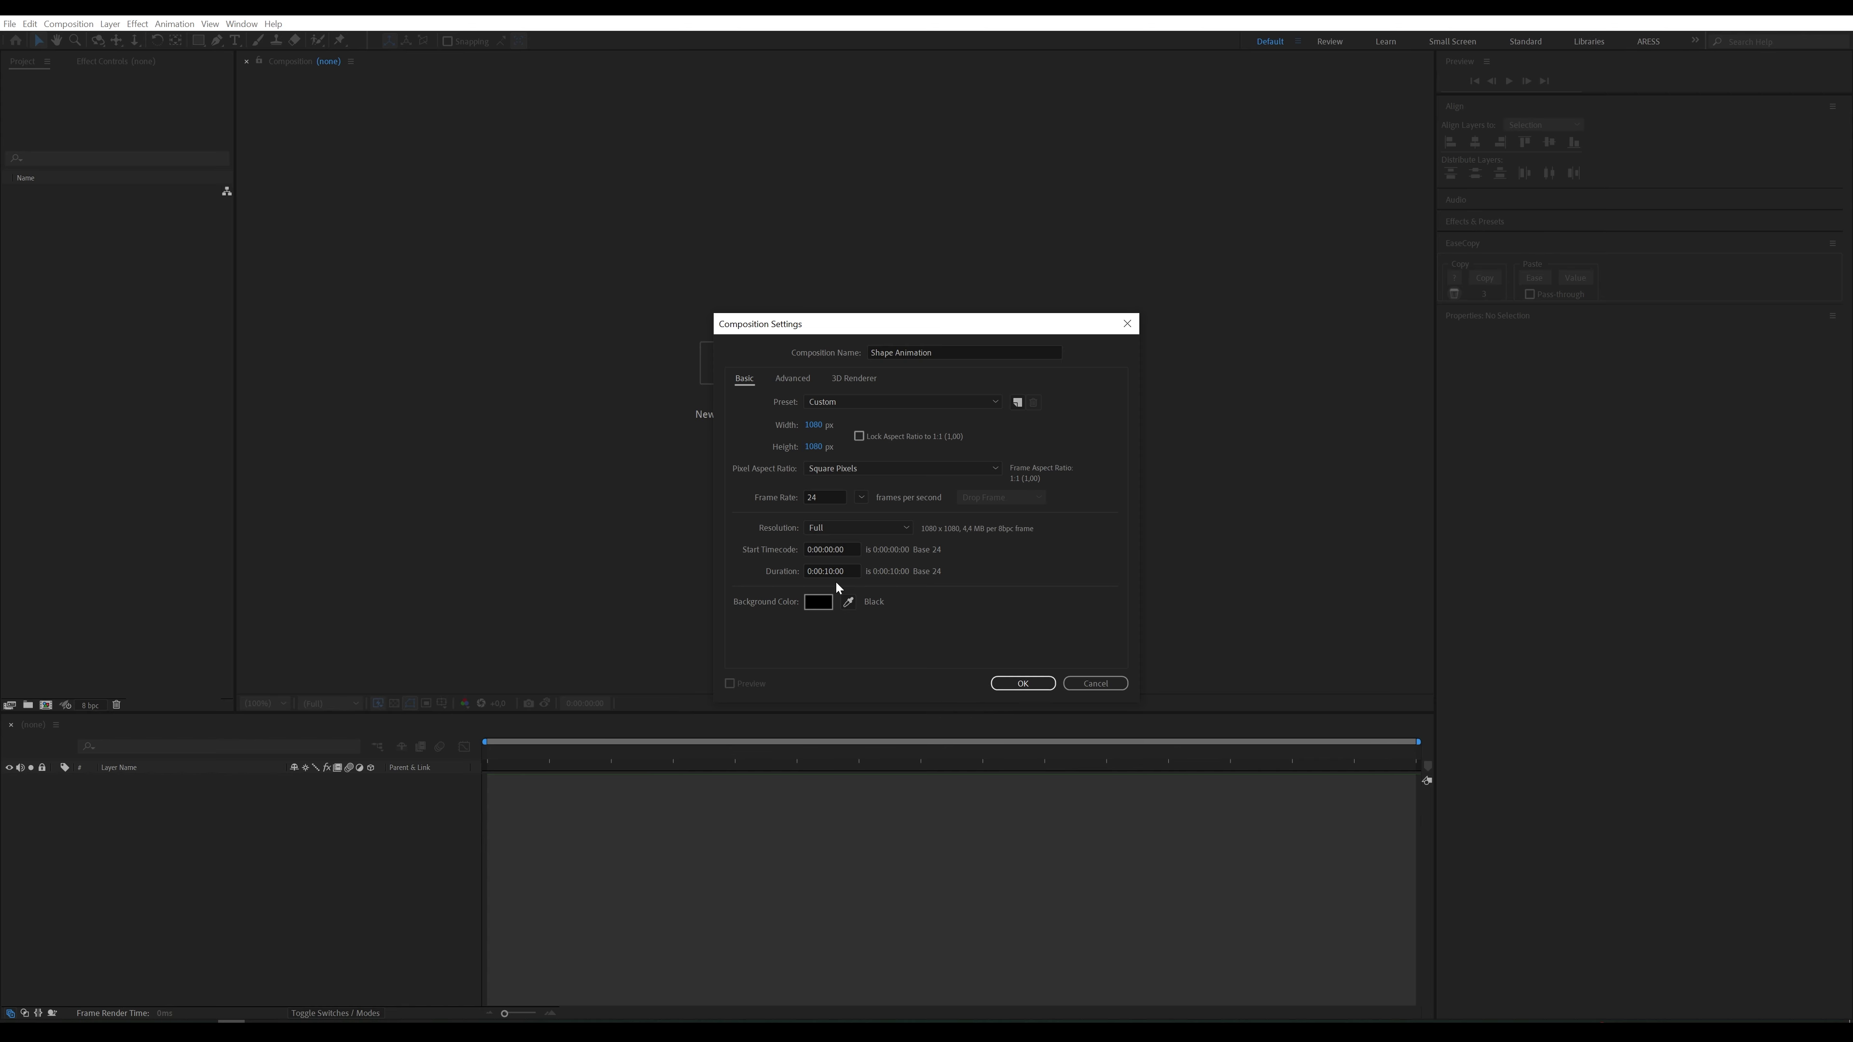
Step: Set the duration to 4 seconds and the background color to light grey E8E8E8, and create the composition
click(835, 572)
text(04)
click(827, 497)
click(826, 604)
drag(808, 564, 736, 434)
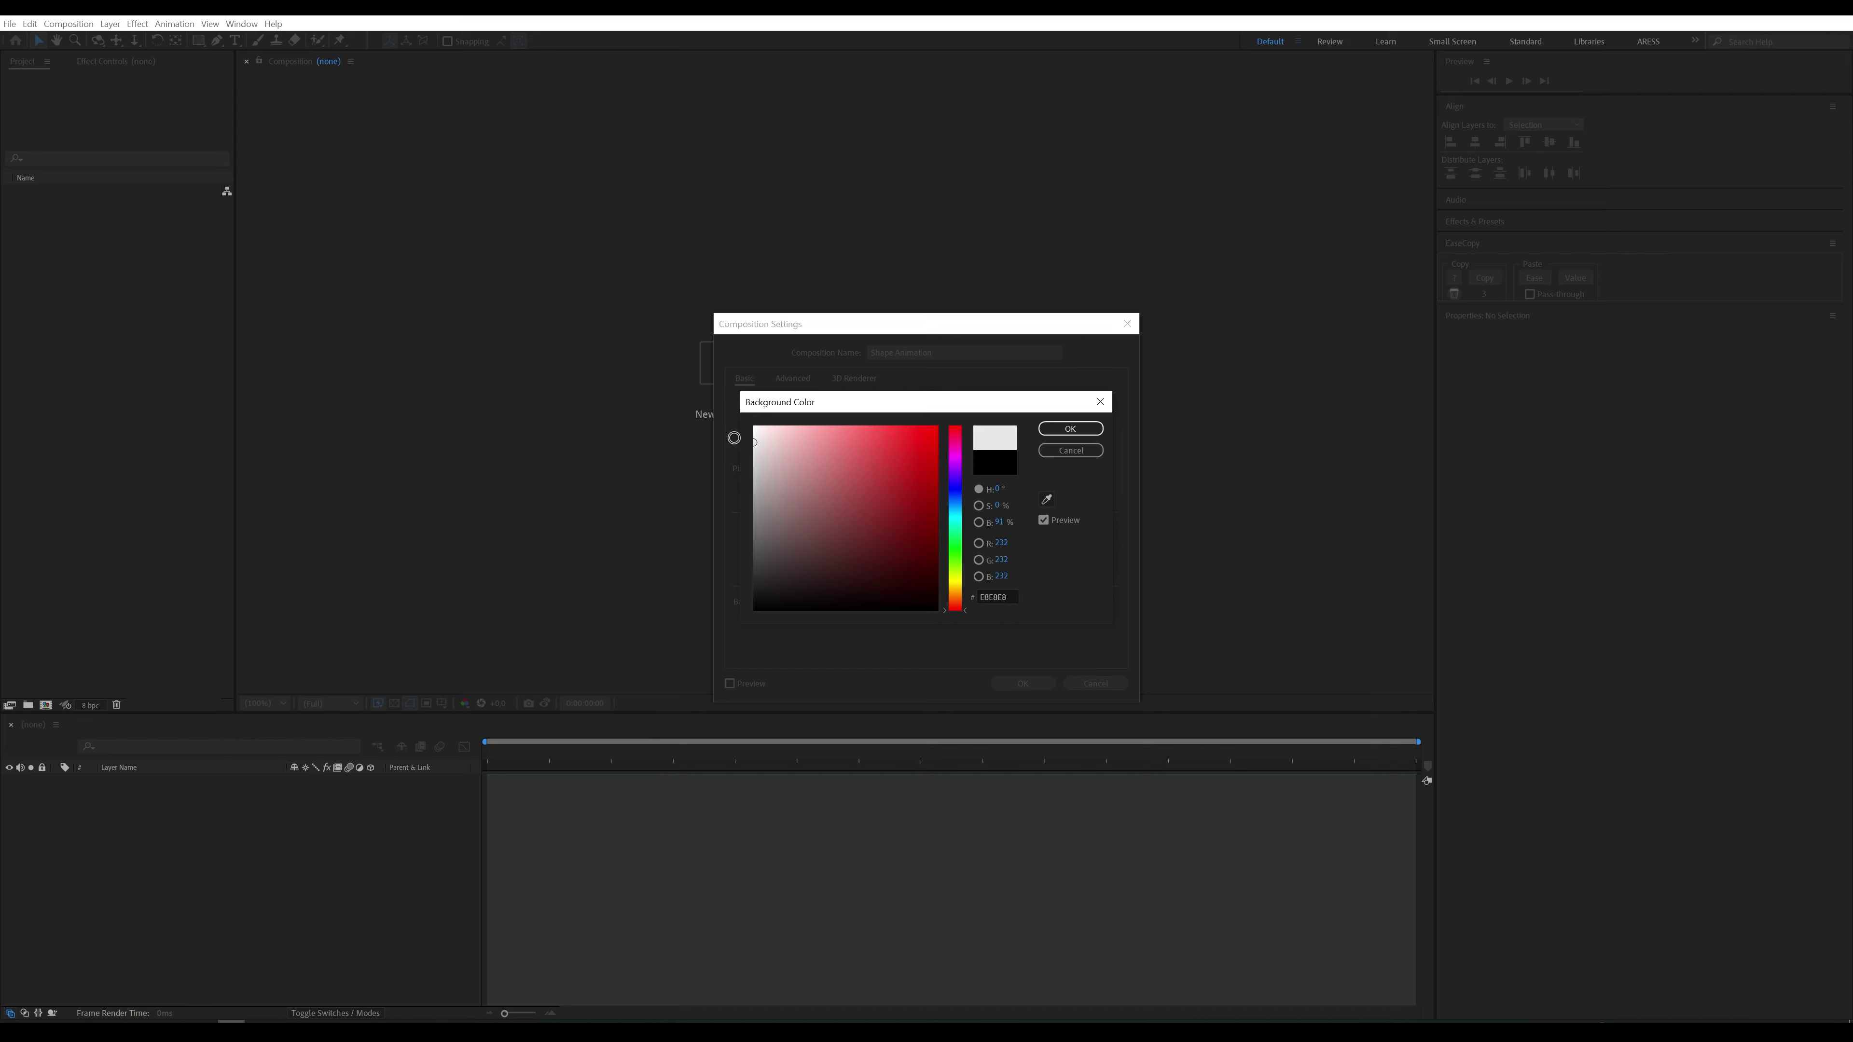
click(1057, 430)
click(1013, 679)
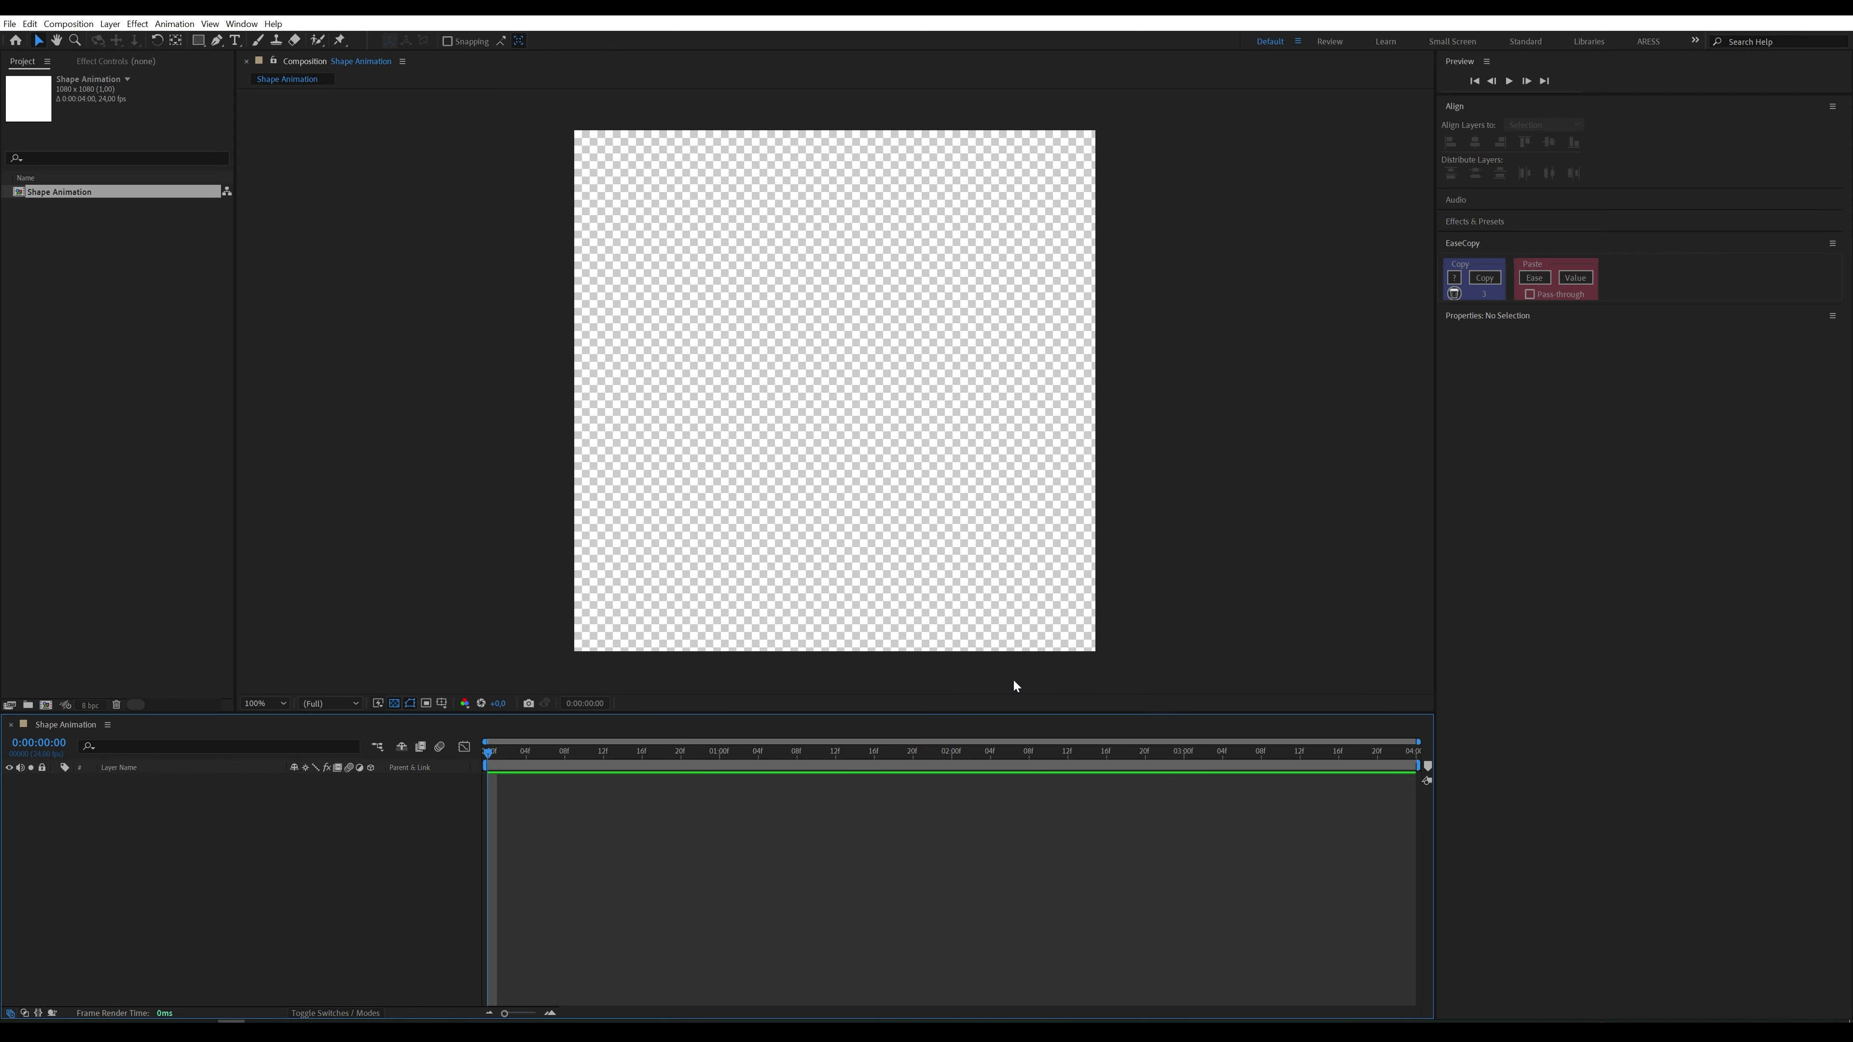
Step: Draw a straight horizontal line across the middle of the composition with the Pen tool and hide the transparency grid
click(216, 41)
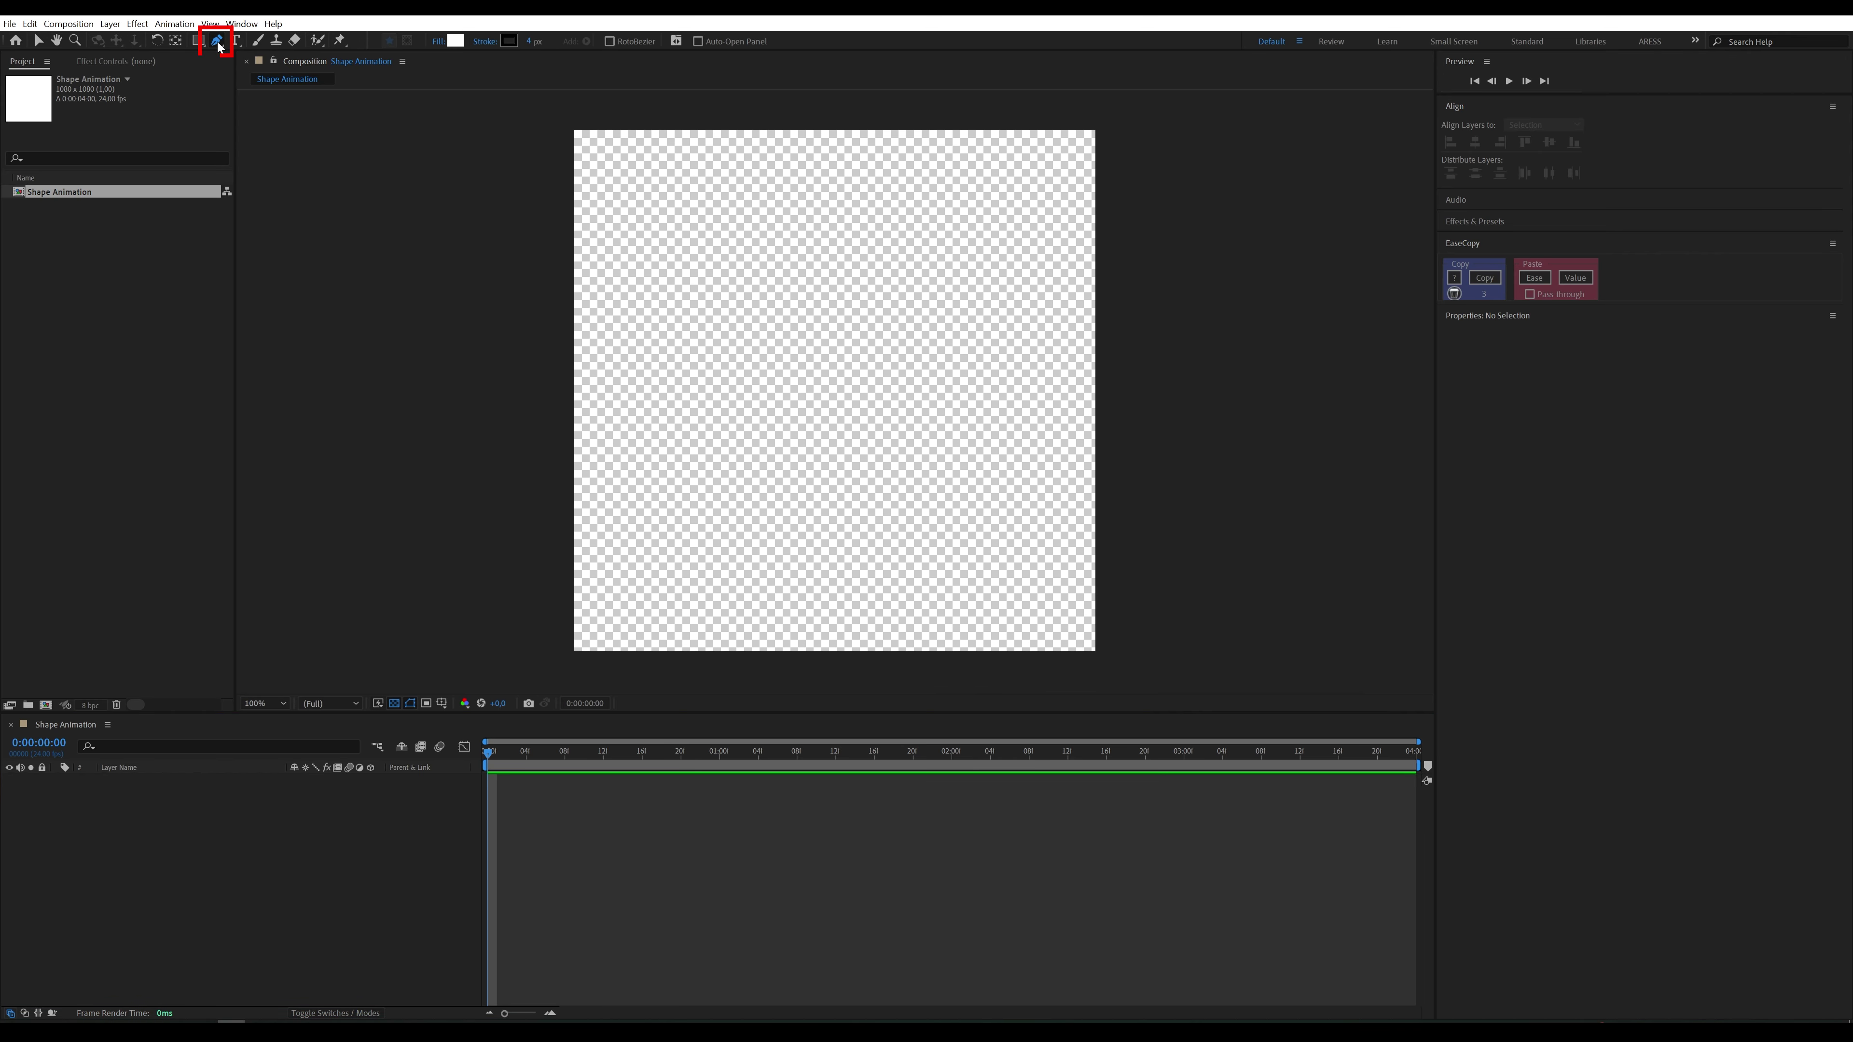
click(641, 420)
click(1029, 421)
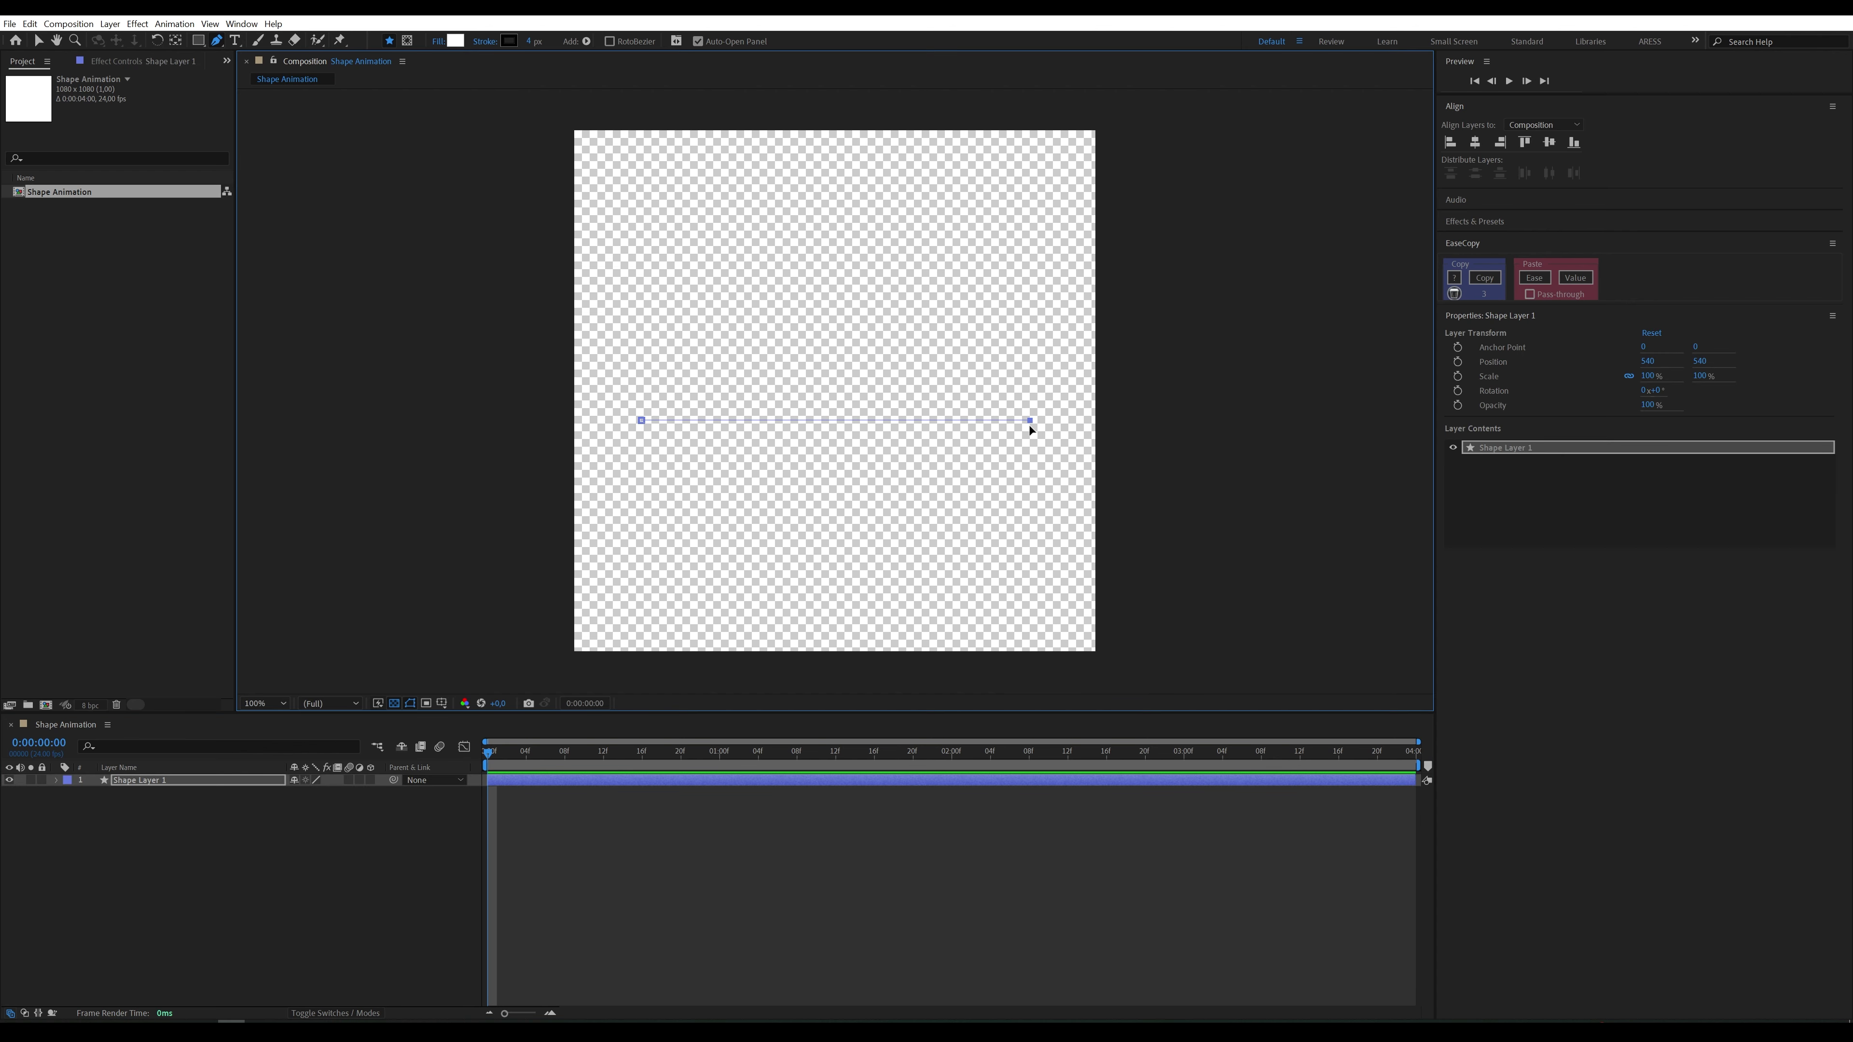
click(393, 703)
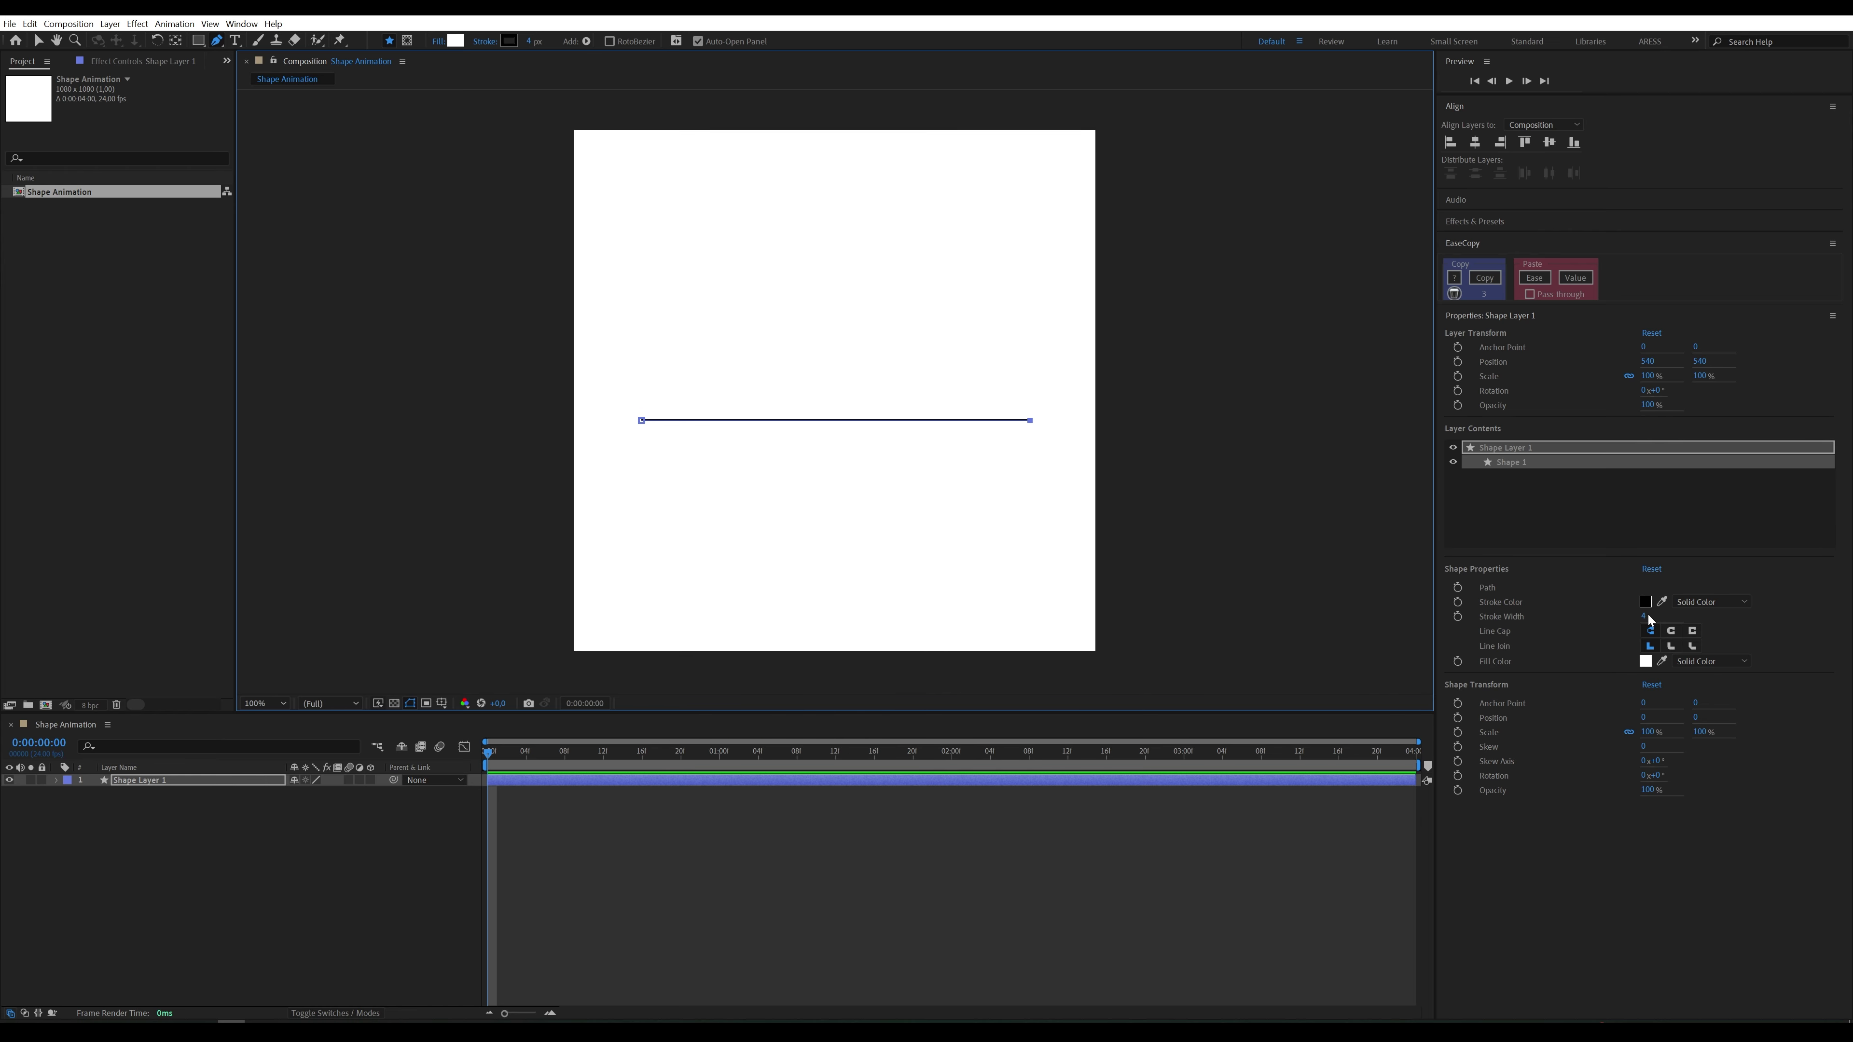
Step: Give the line a round cap and no fill, and center its layer horizontally in the composition
click(1670, 632)
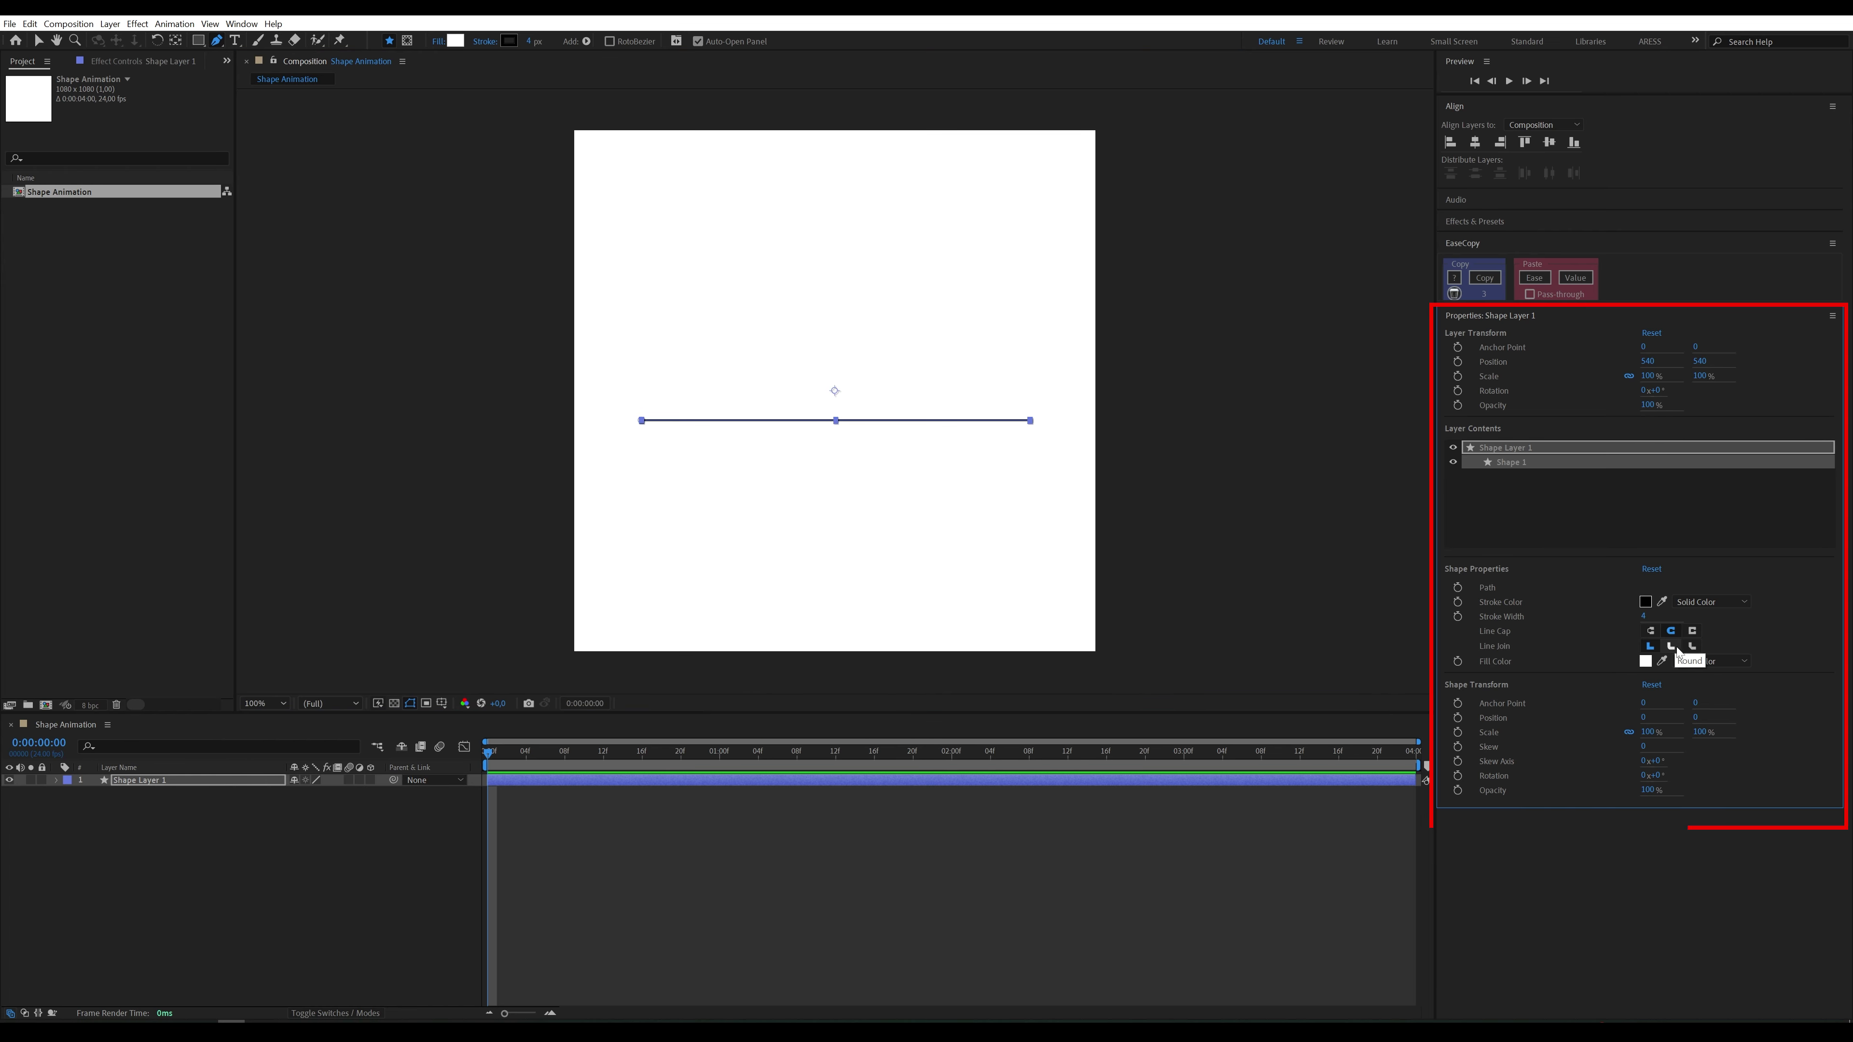
click(1703, 661)
click(1701, 683)
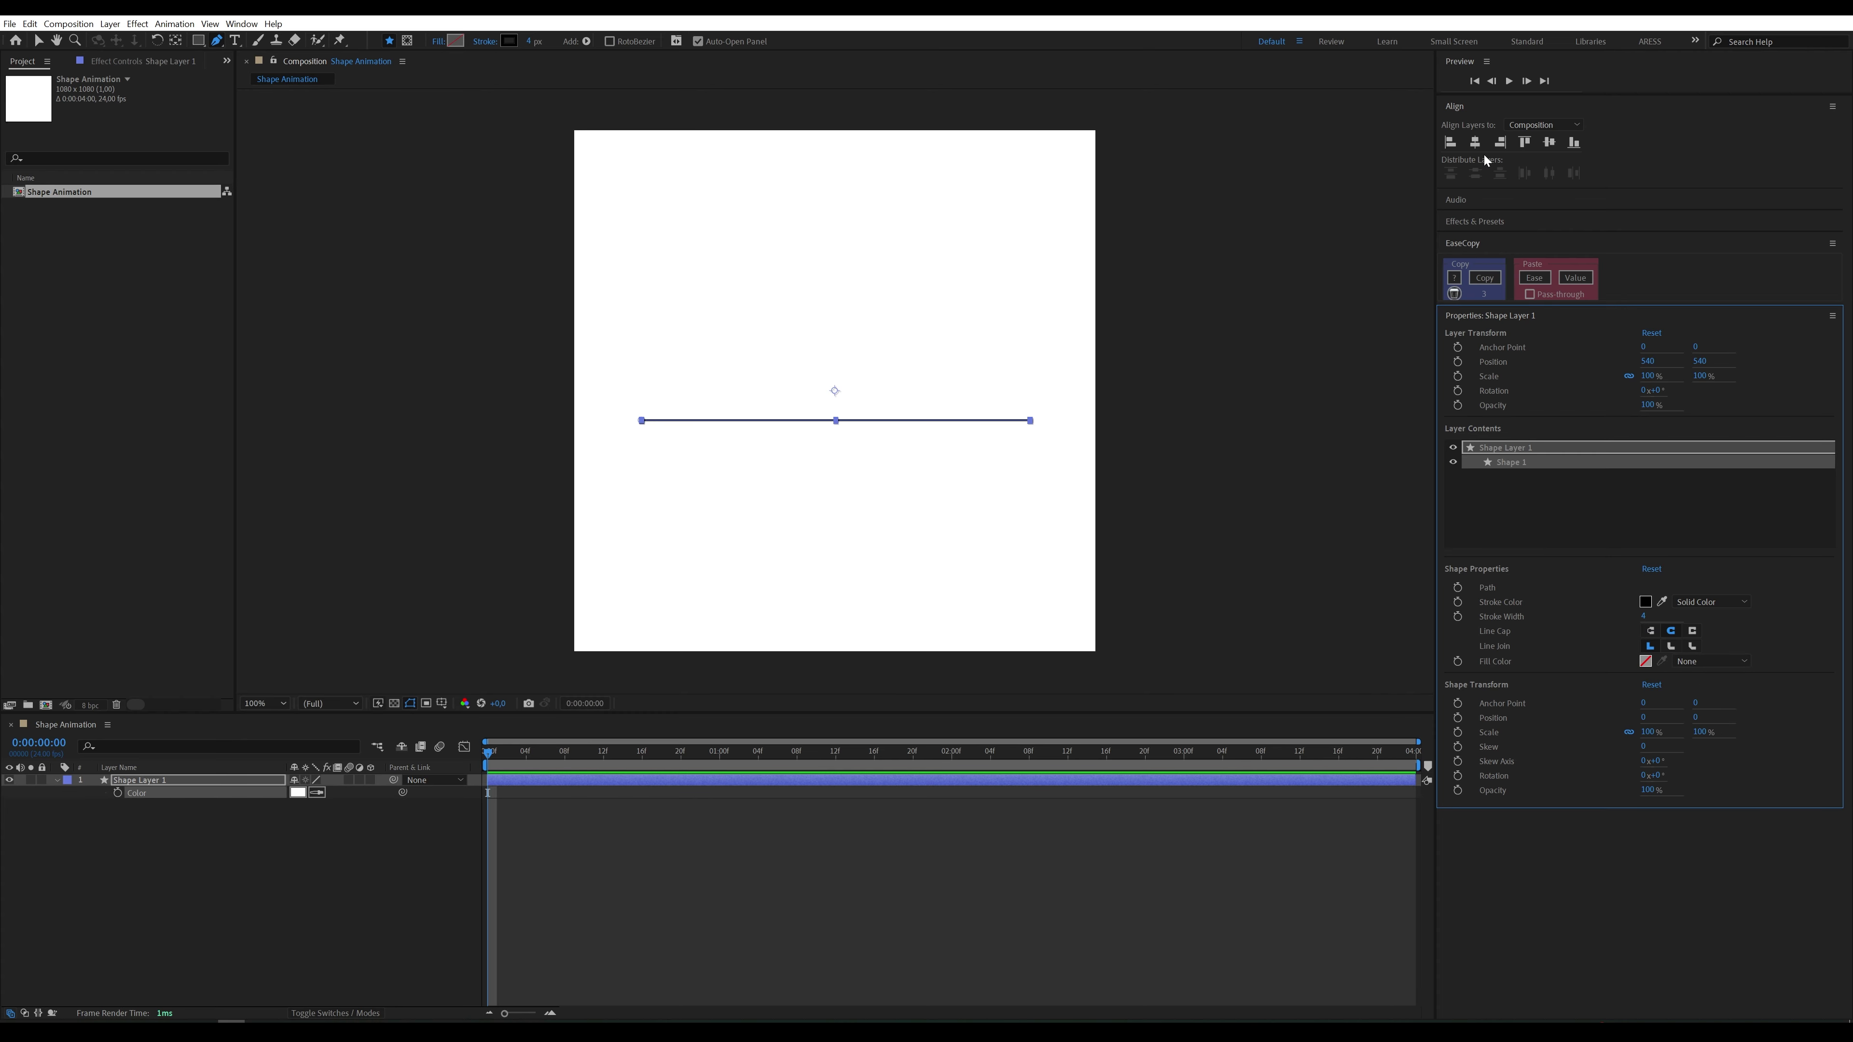
click(1475, 142)
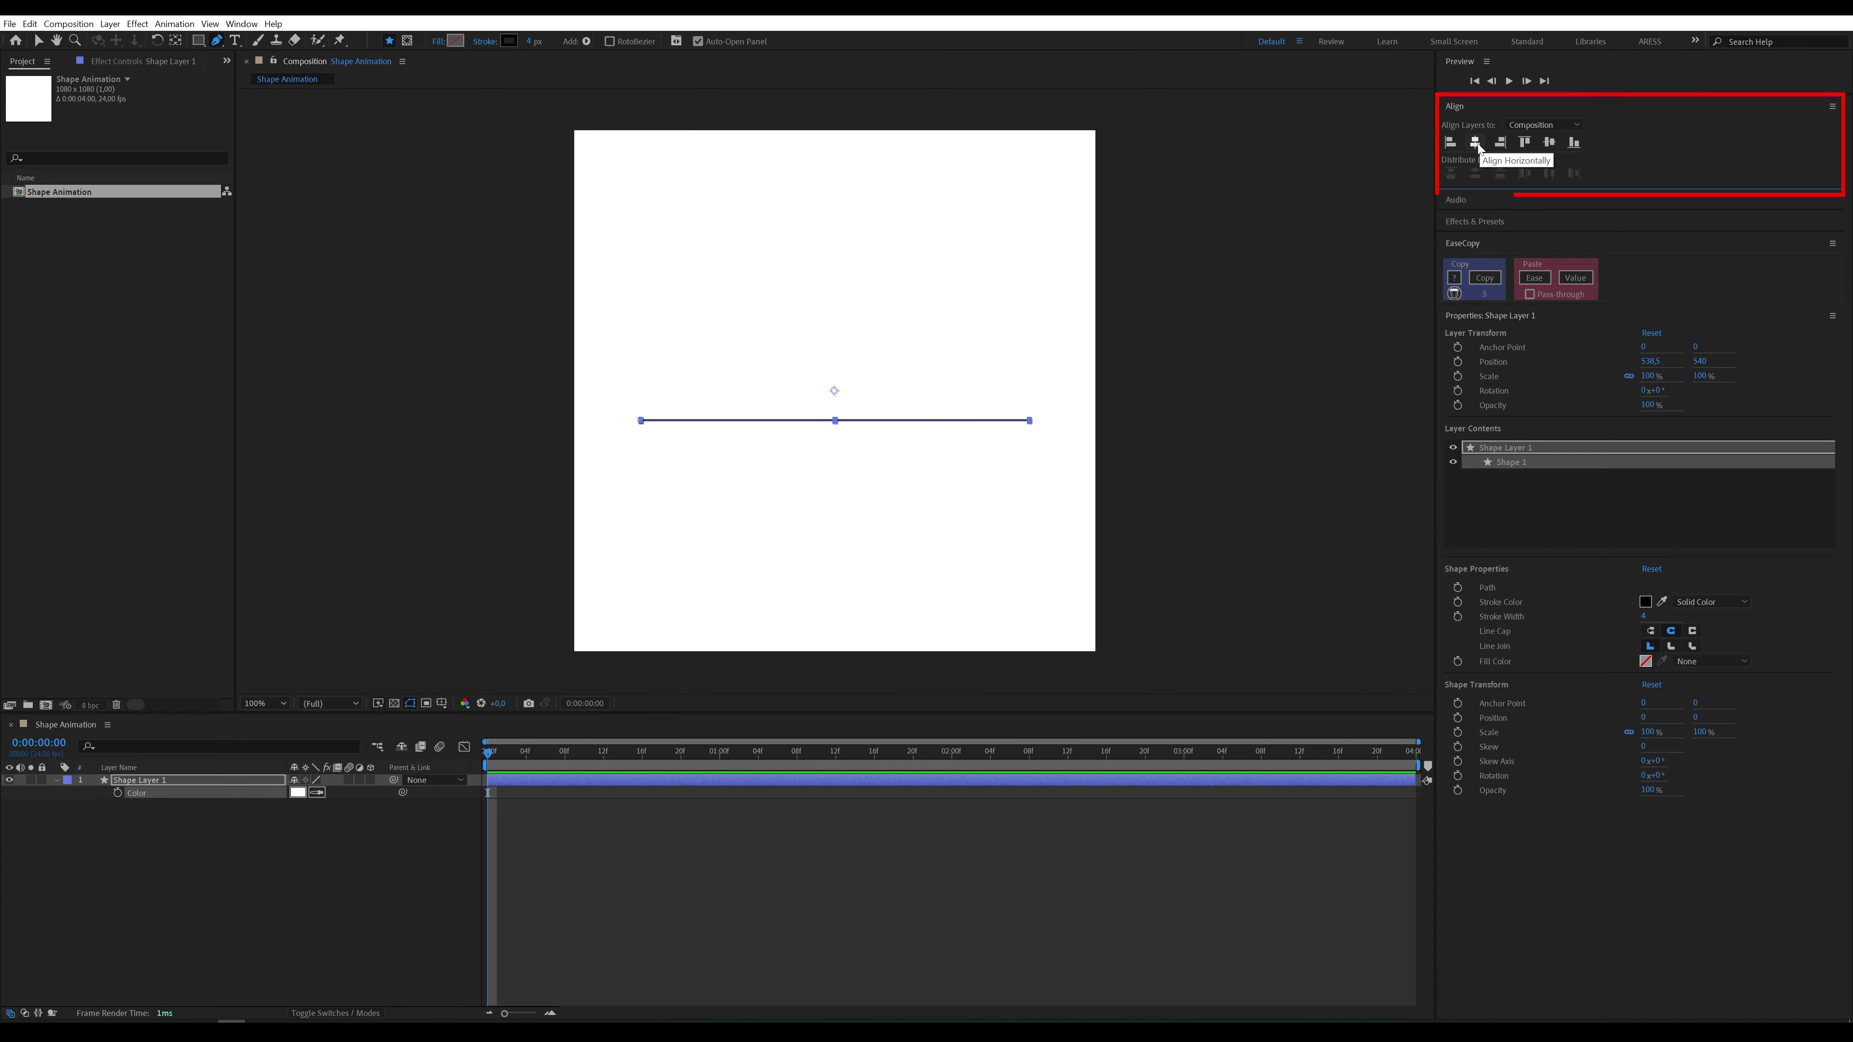
Step: Rename the shape layer as Line
right_click(162, 781)
click(211, 744)
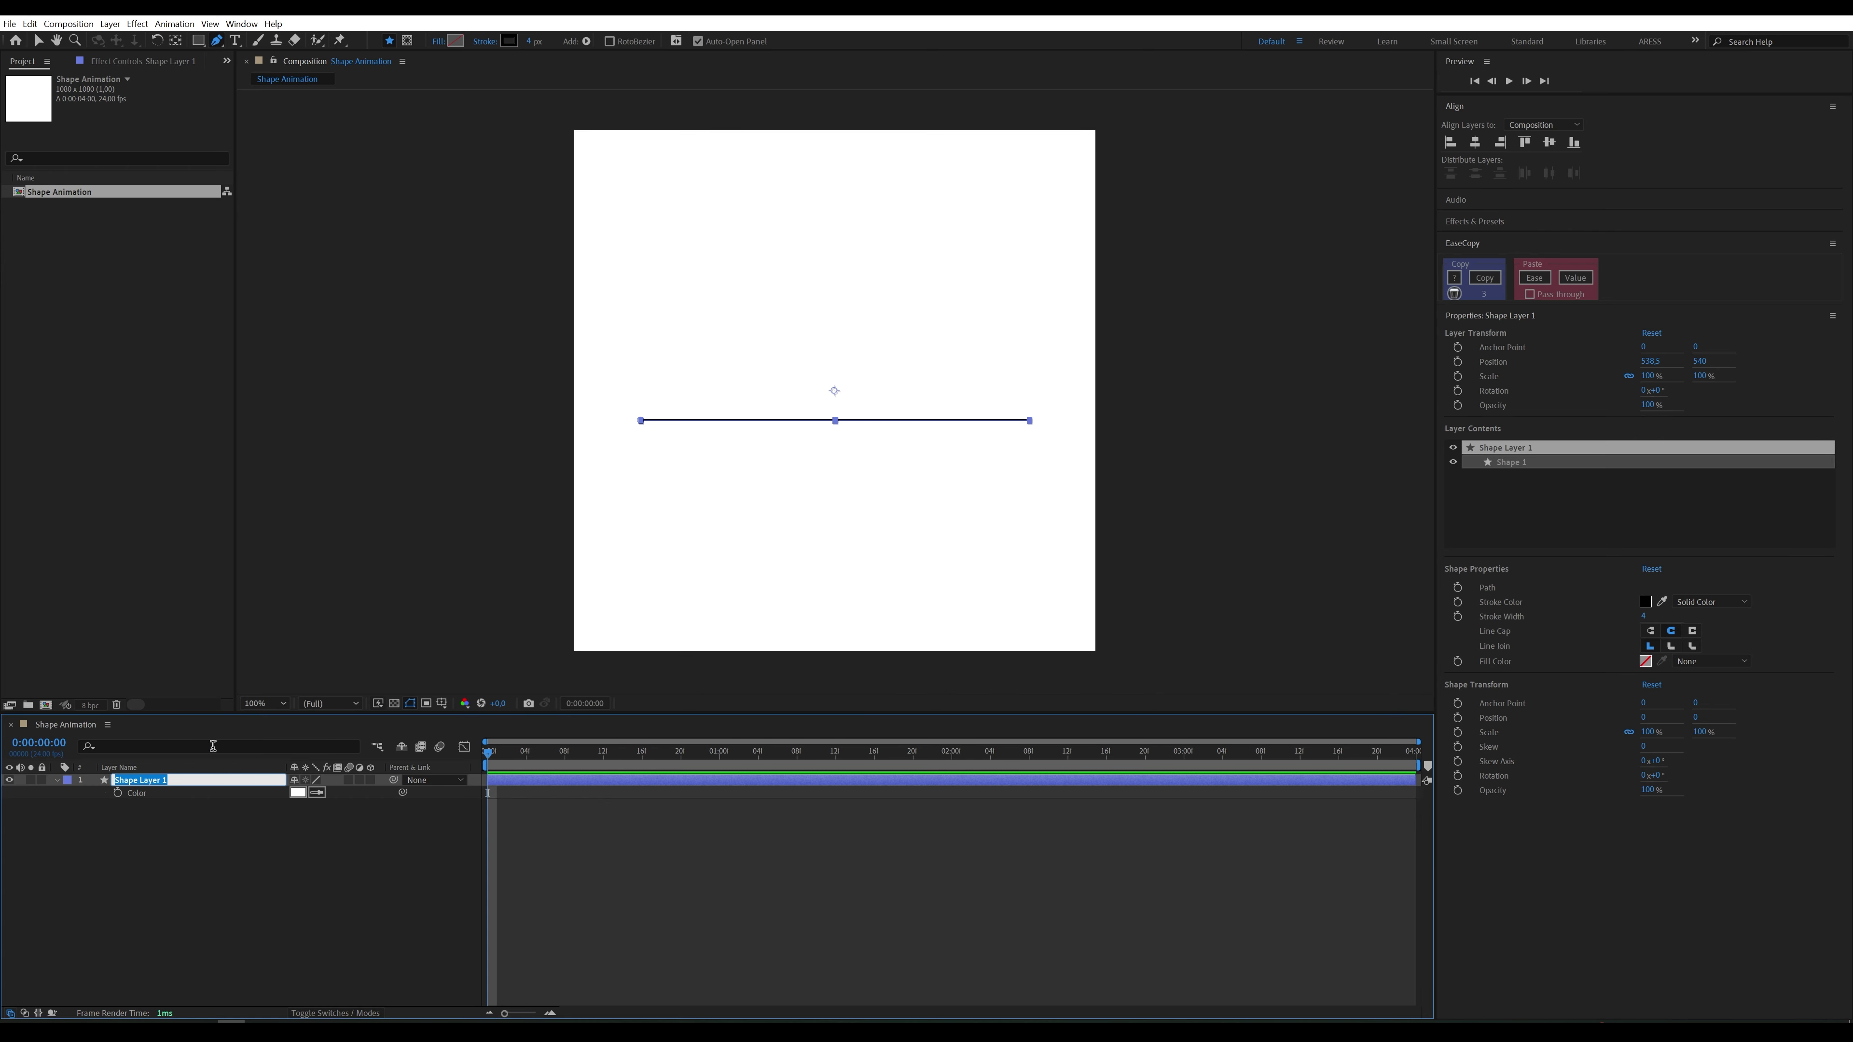
text(Line)
key(Return)
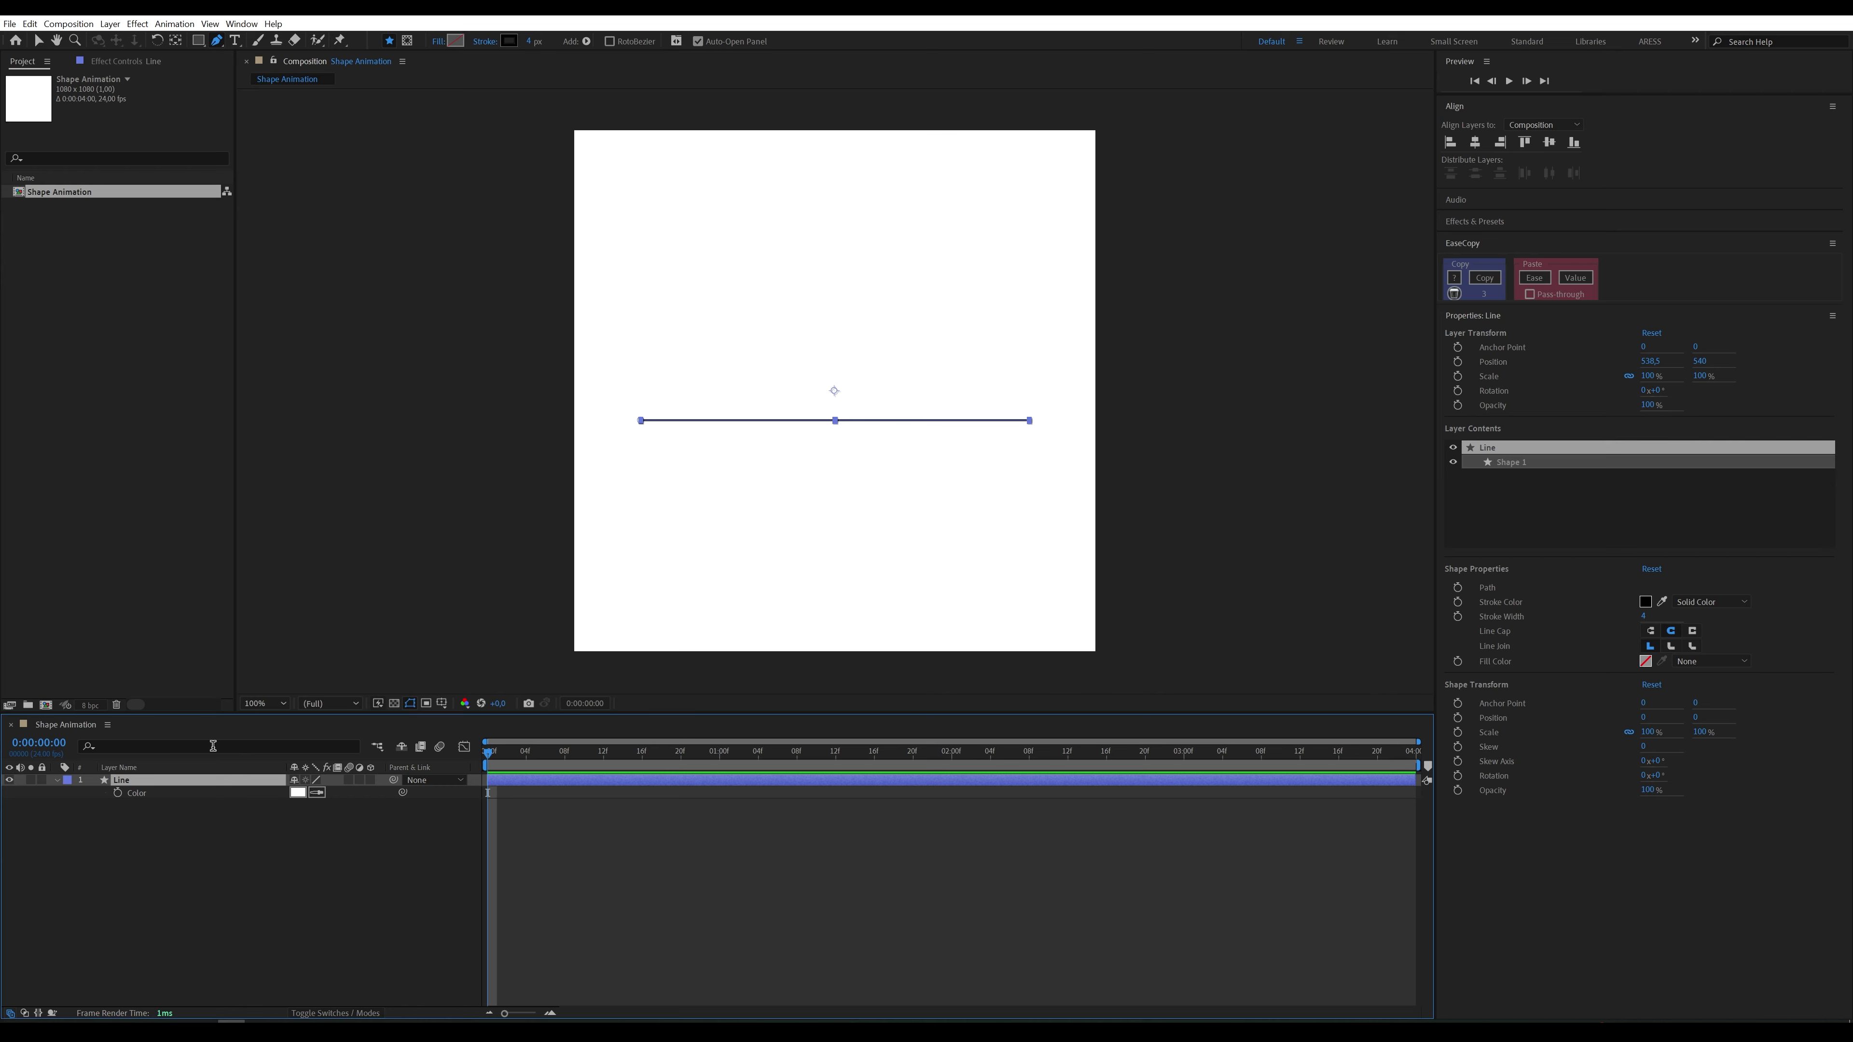
Step: Expand the Line layer's contents and add Trim Paths to it
click(59, 780)
click(59, 780)
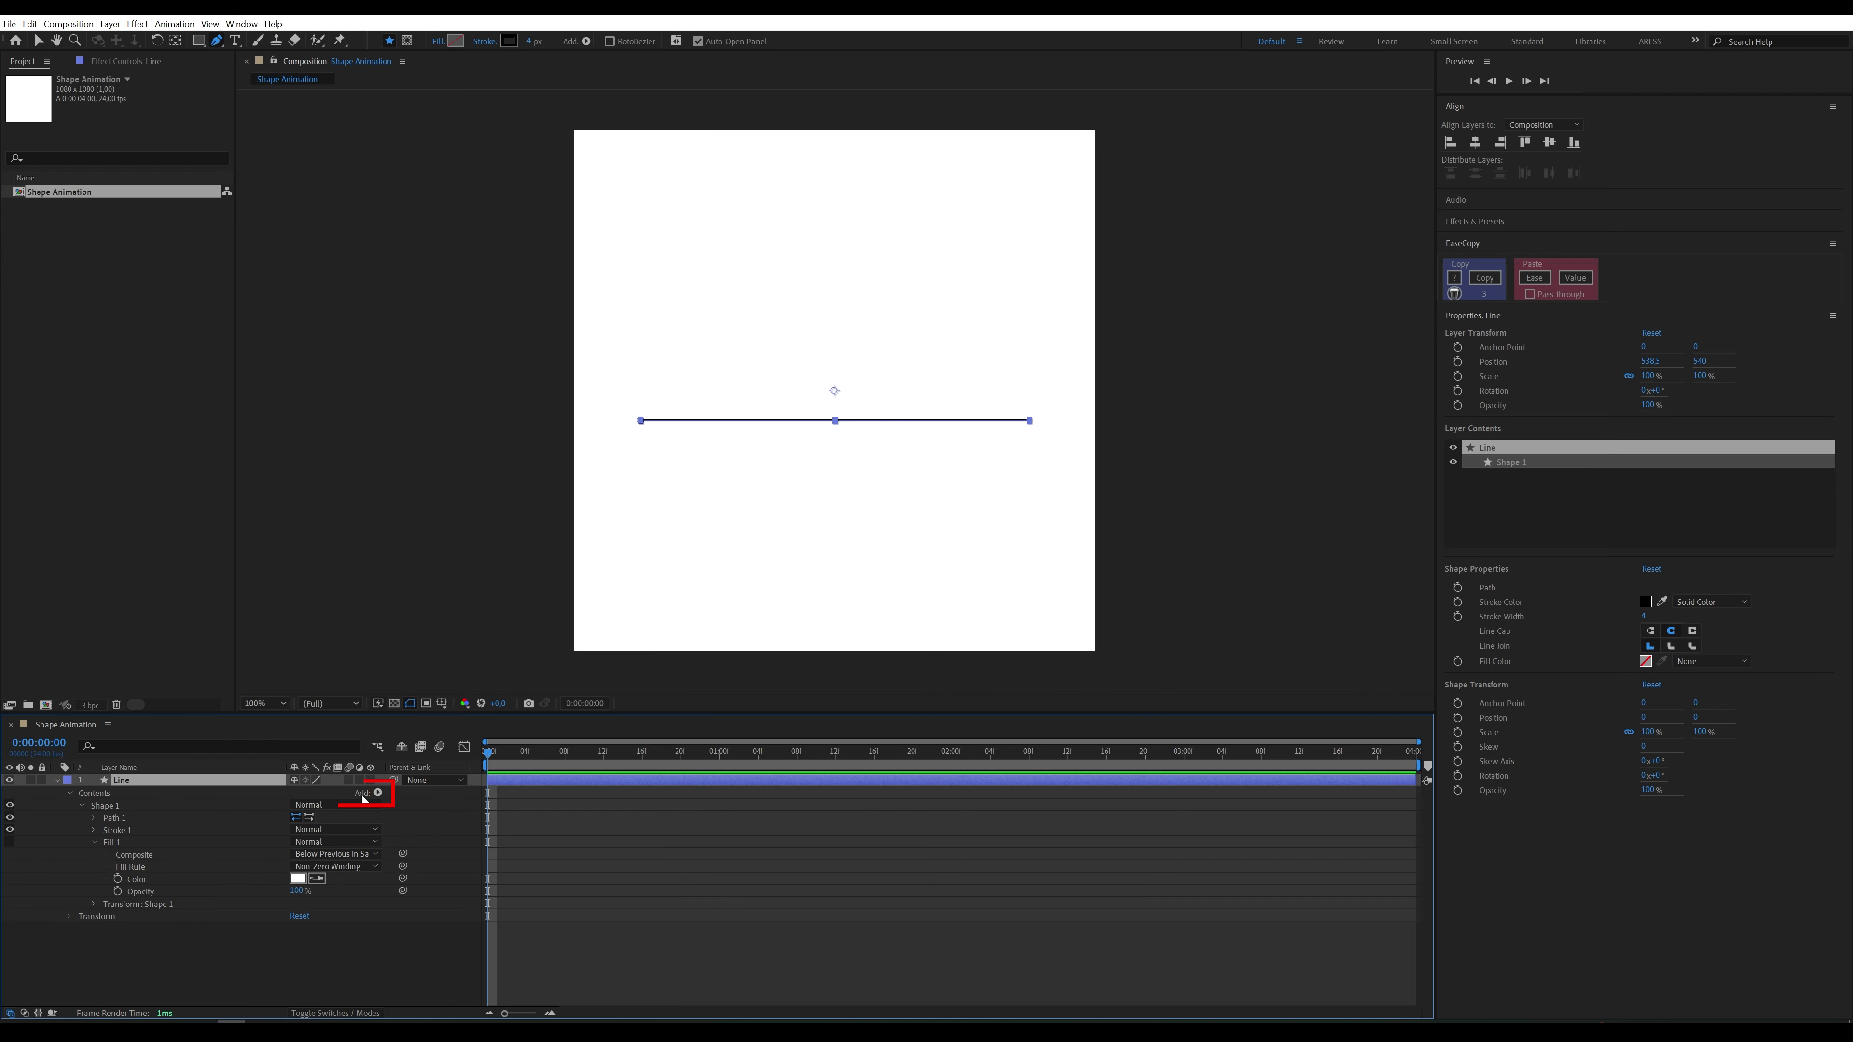
click(378, 796)
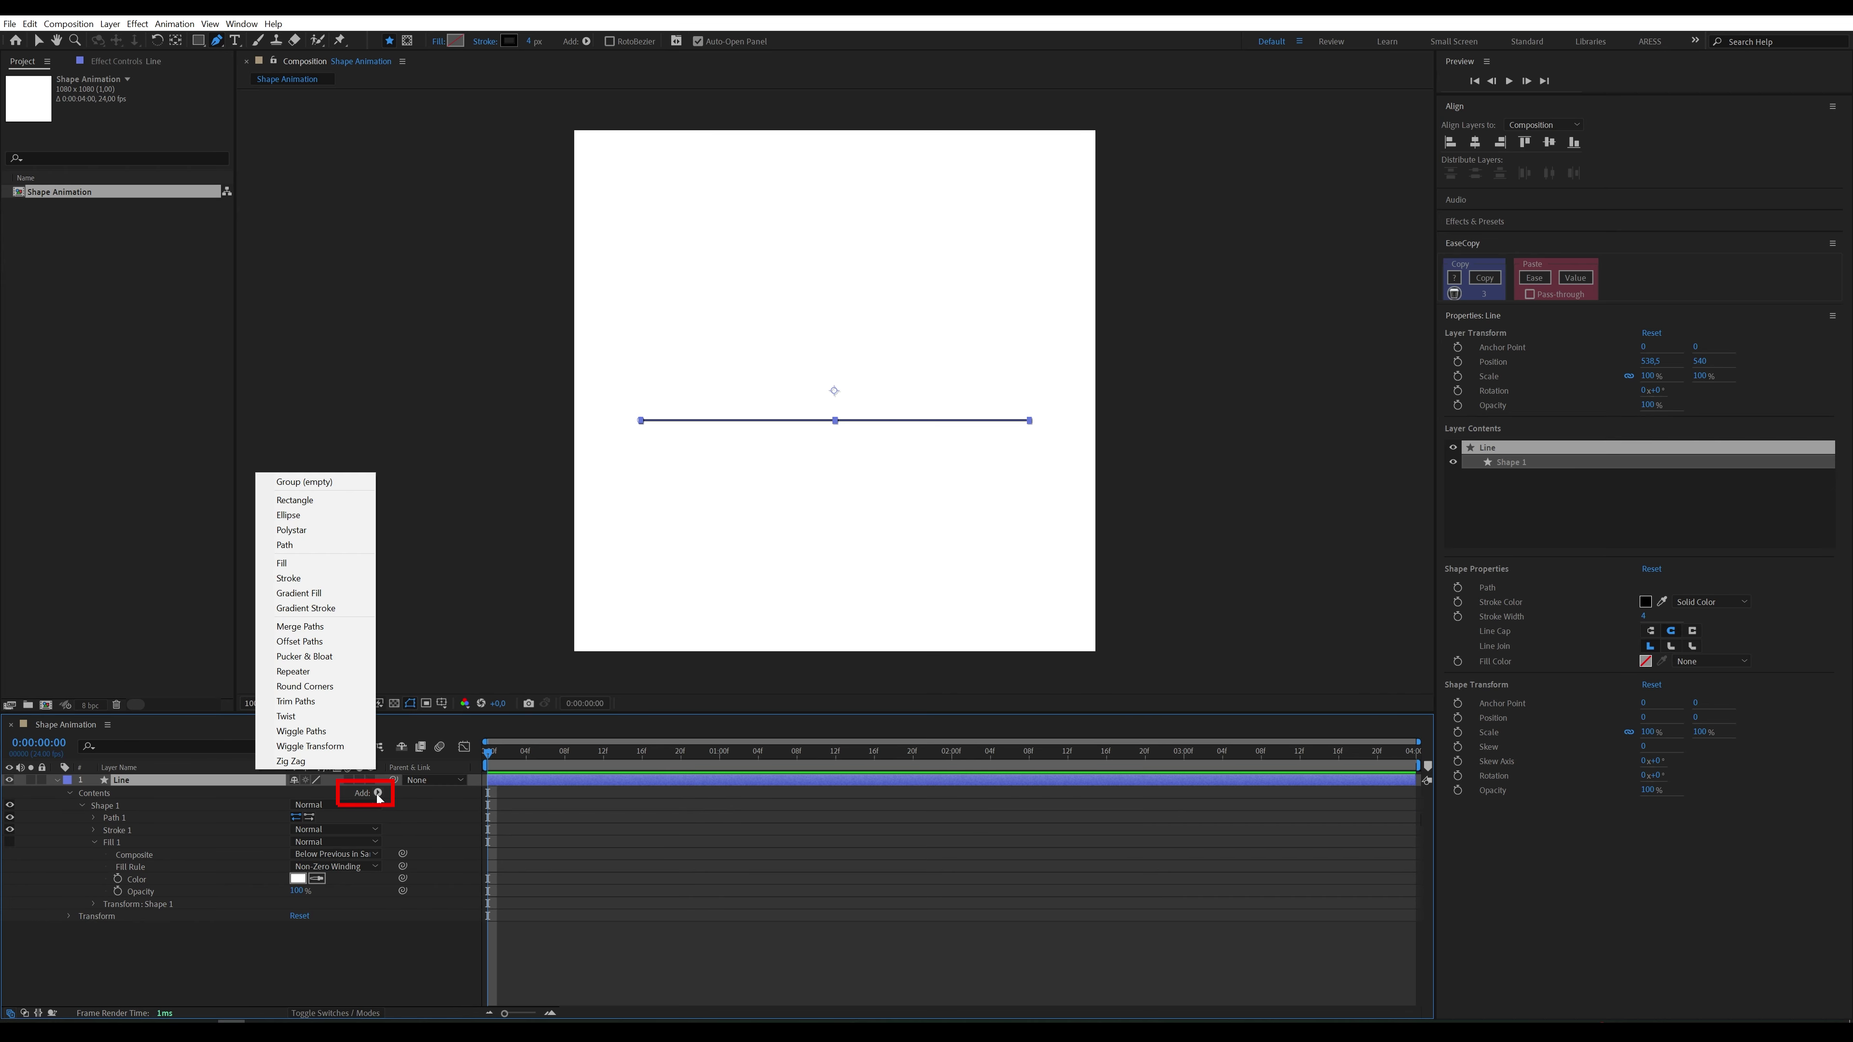
click(320, 702)
Step: Create keyframes for the Trim Paths Start and End at the first frame and show only the keyframed properties
mouse_move(491, 755)
mouse_down()
mouse_move(520, 759)
mouse_move(483, 756)
mouse_up()
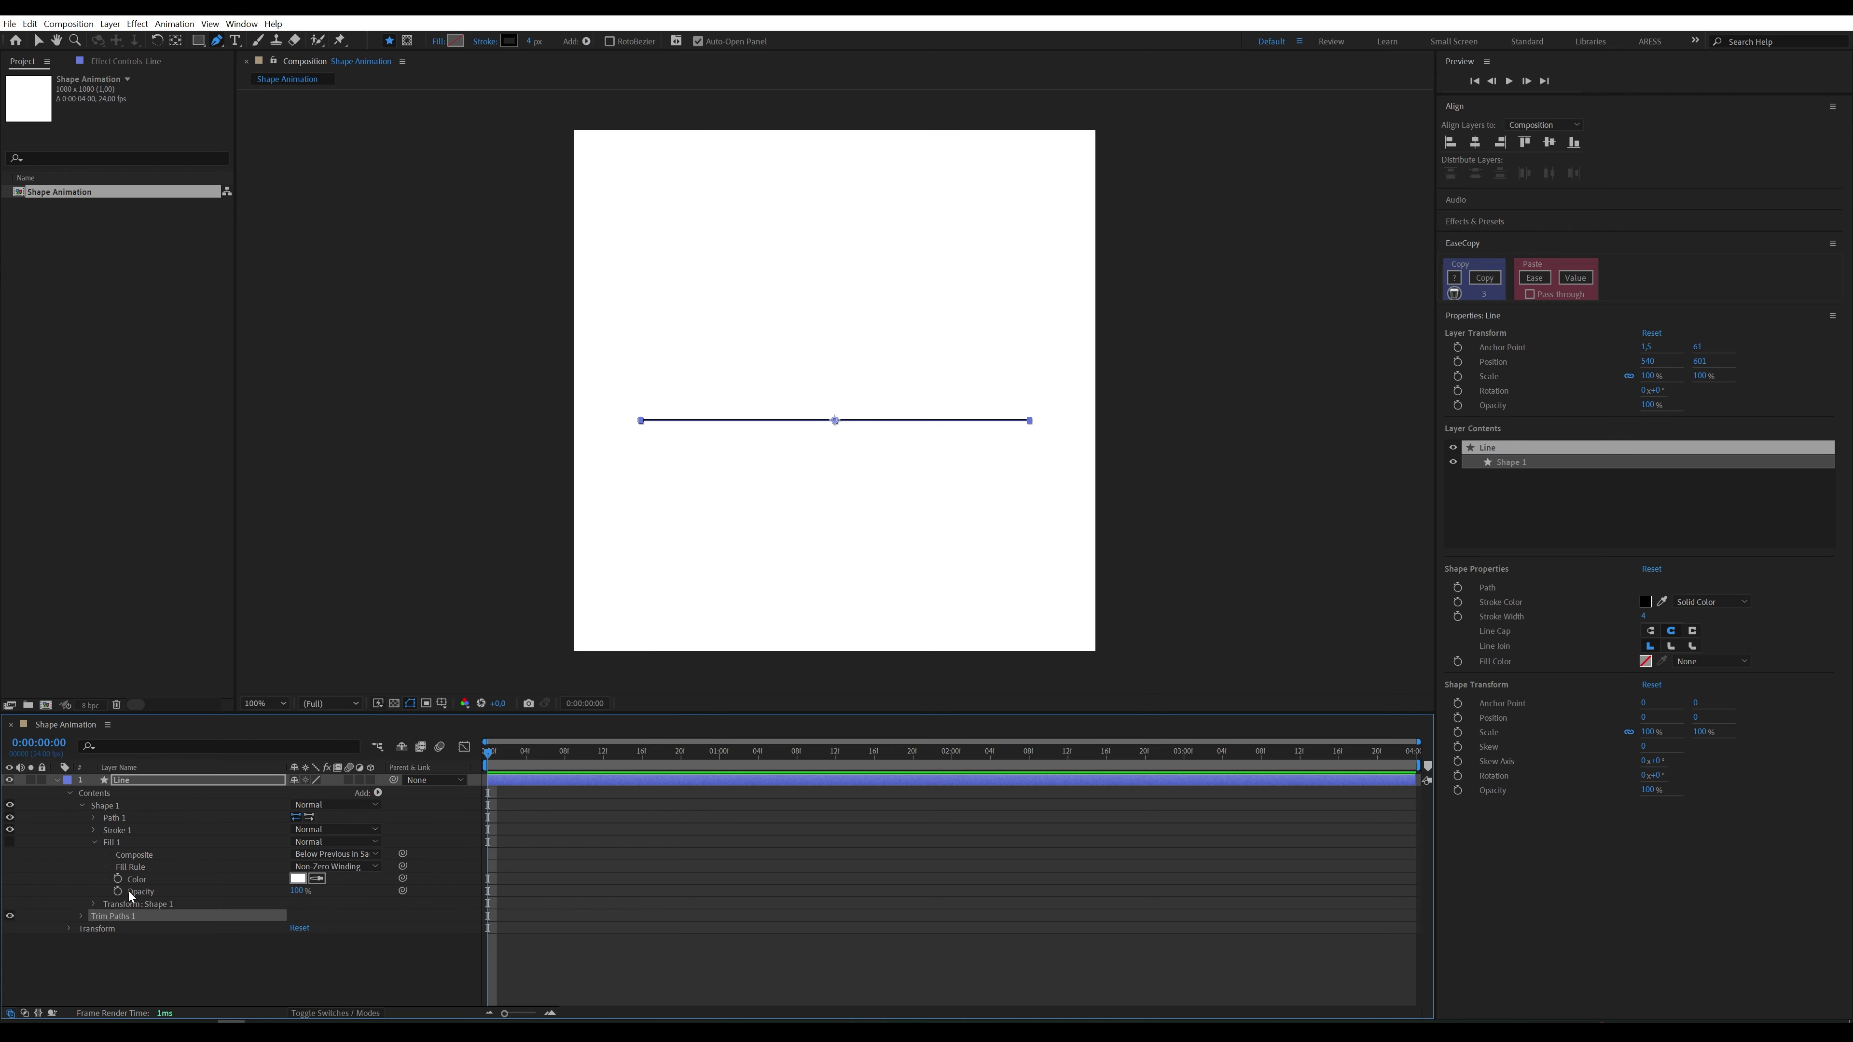
click(82, 916)
click(106, 928)
click(105, 939)
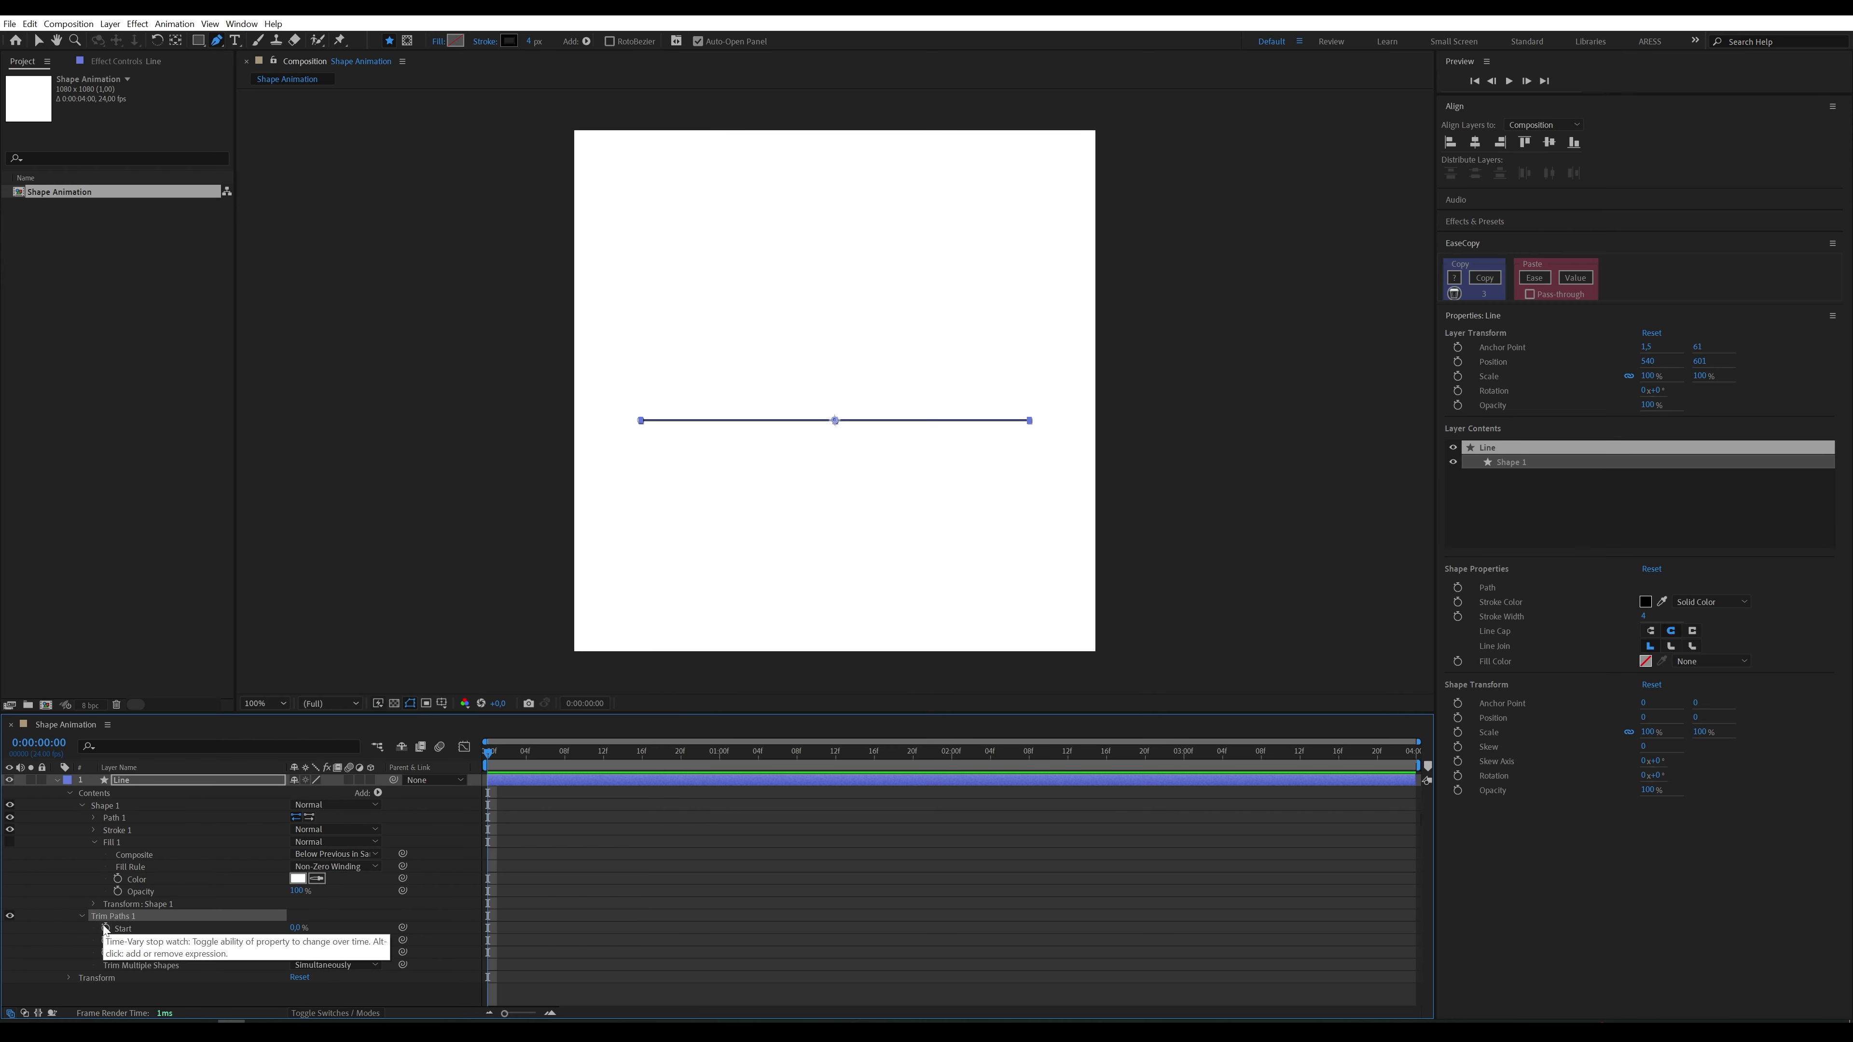
key(u)
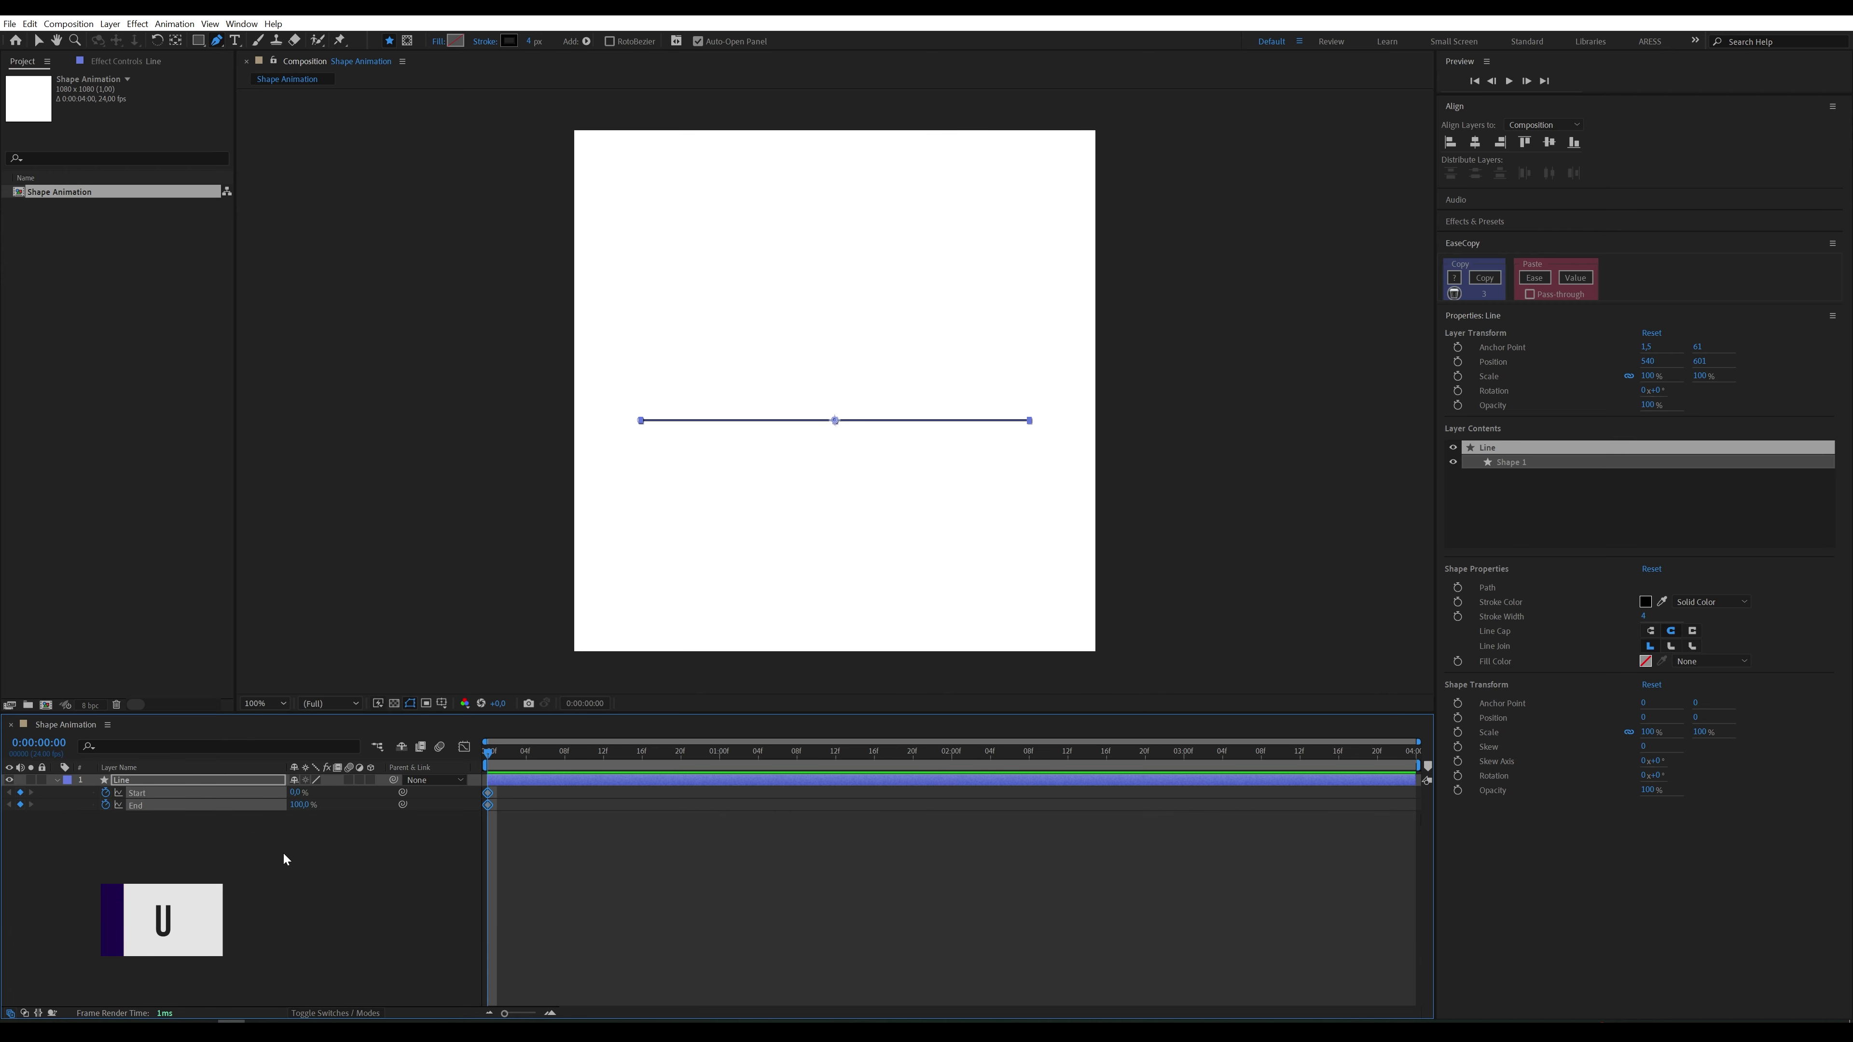
Step: Set the Trim Paths Start and End both to 50% at the first frame
click(296, 793)
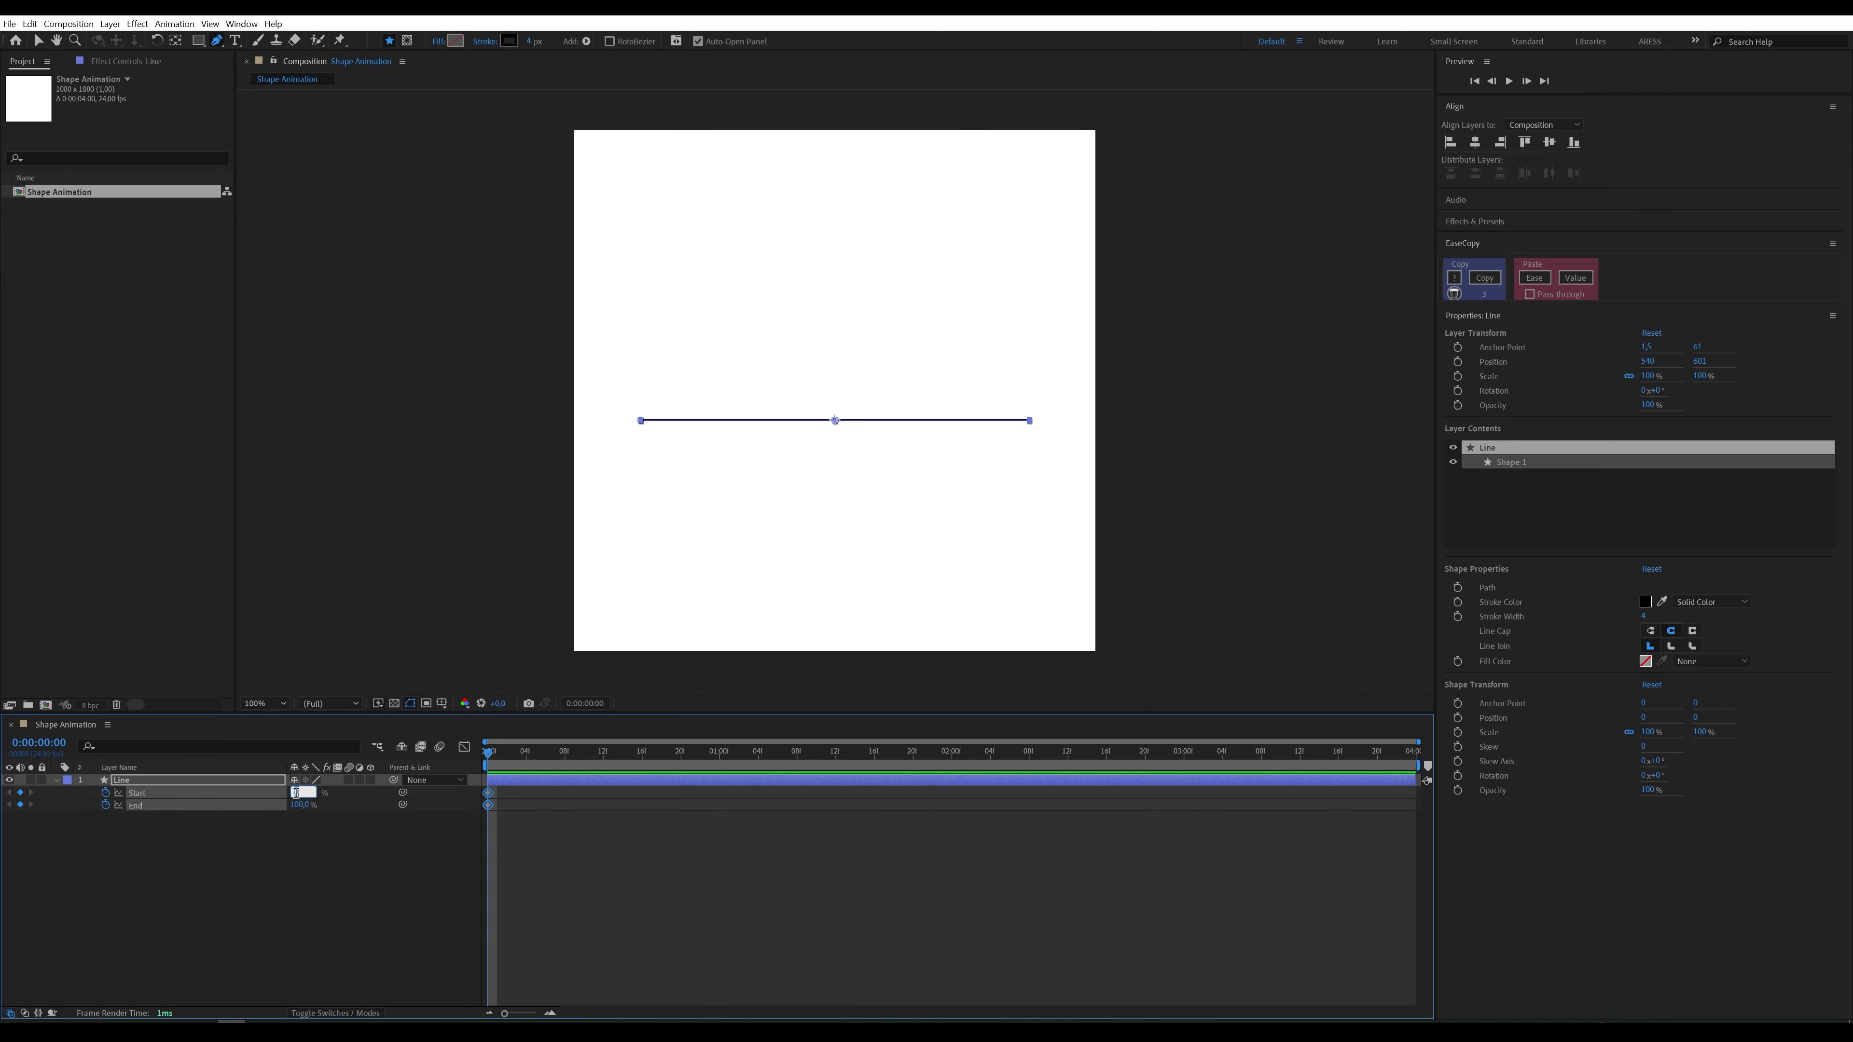
key(Return)
click(299, 804)
text(50)
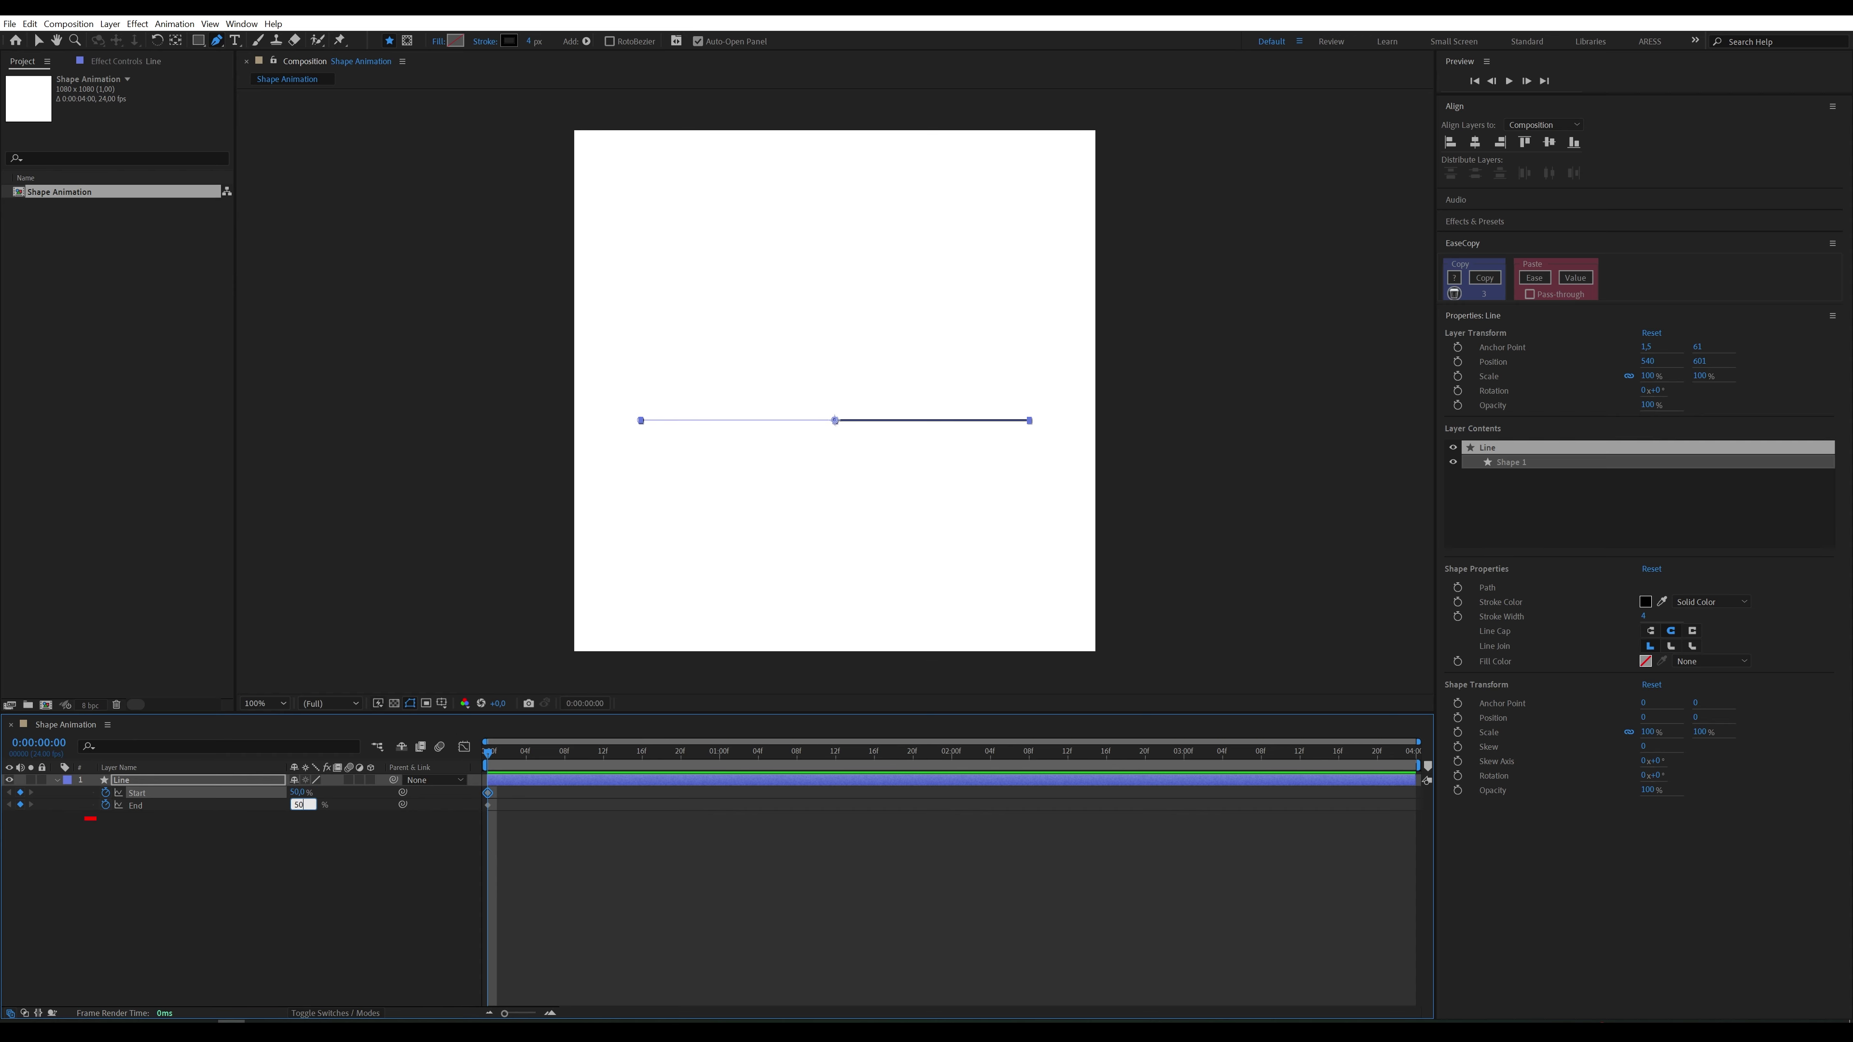
key(Return)
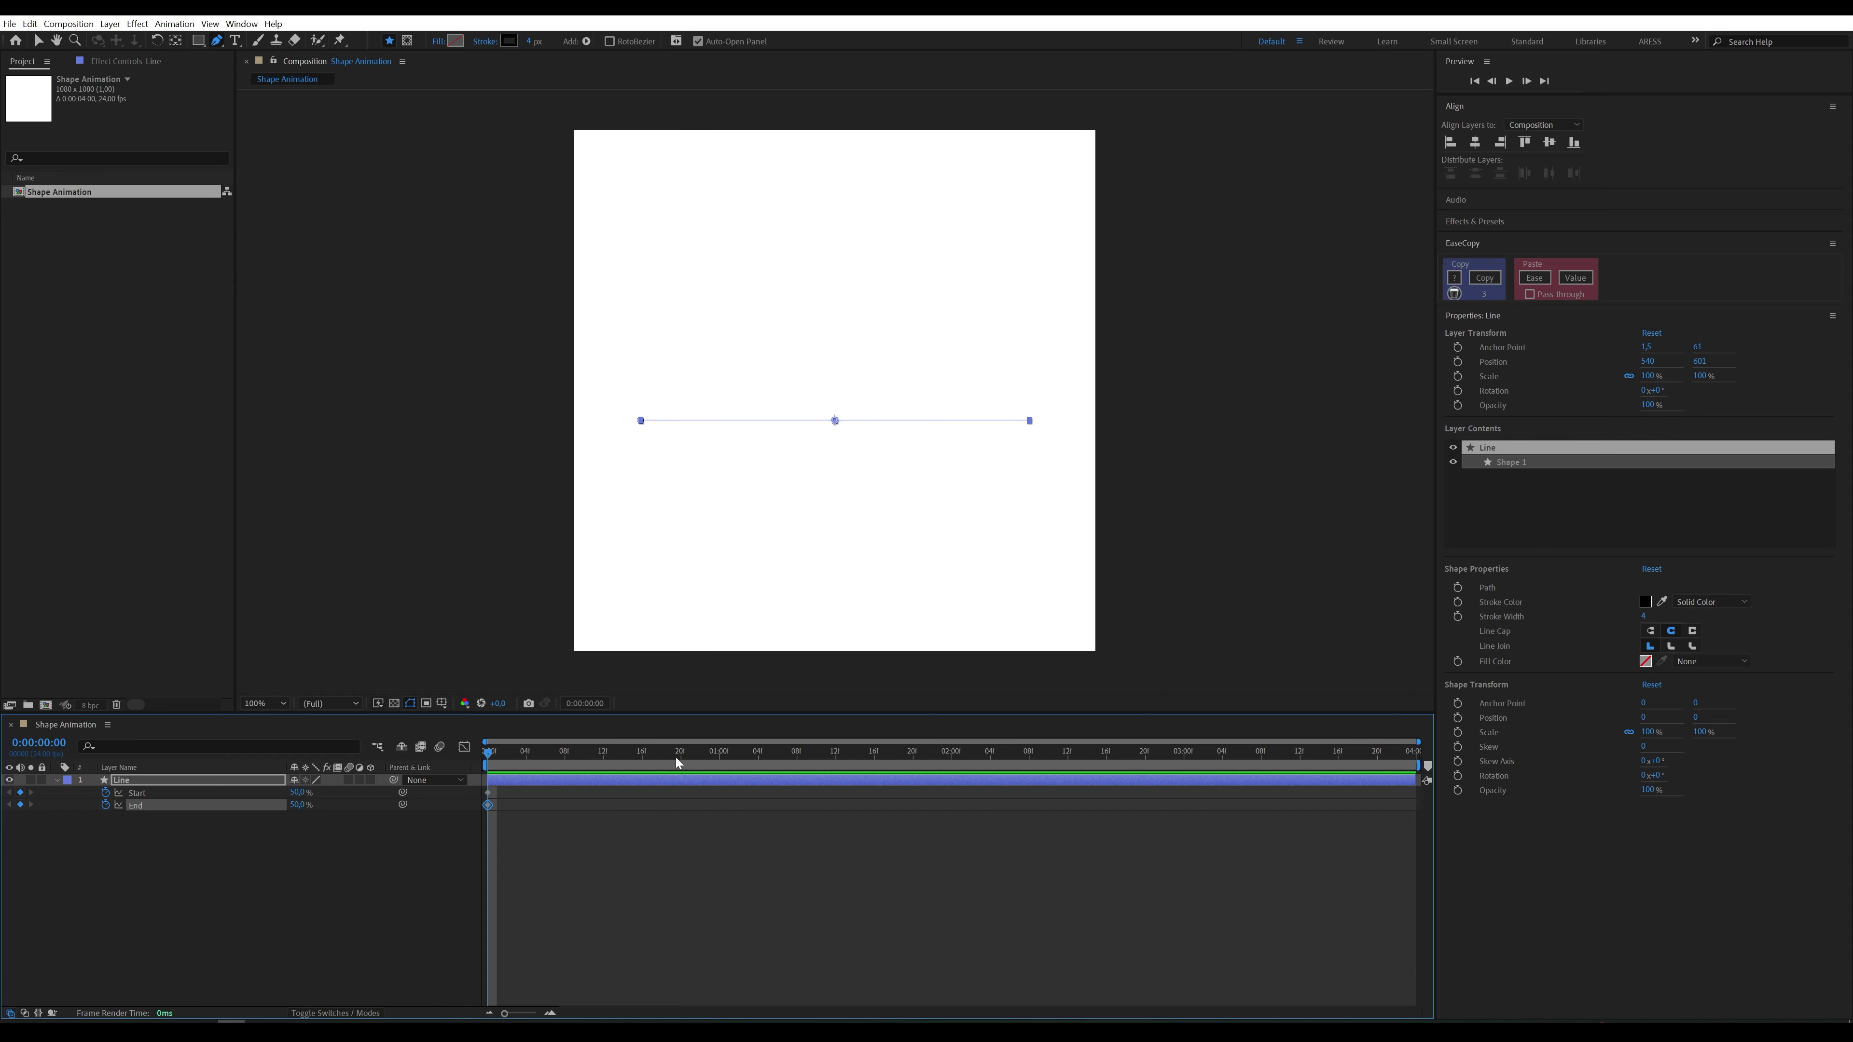
Step: At the 1-second mark, set the Trim Paths Start to 100% and End to 0%
click(720, 756)
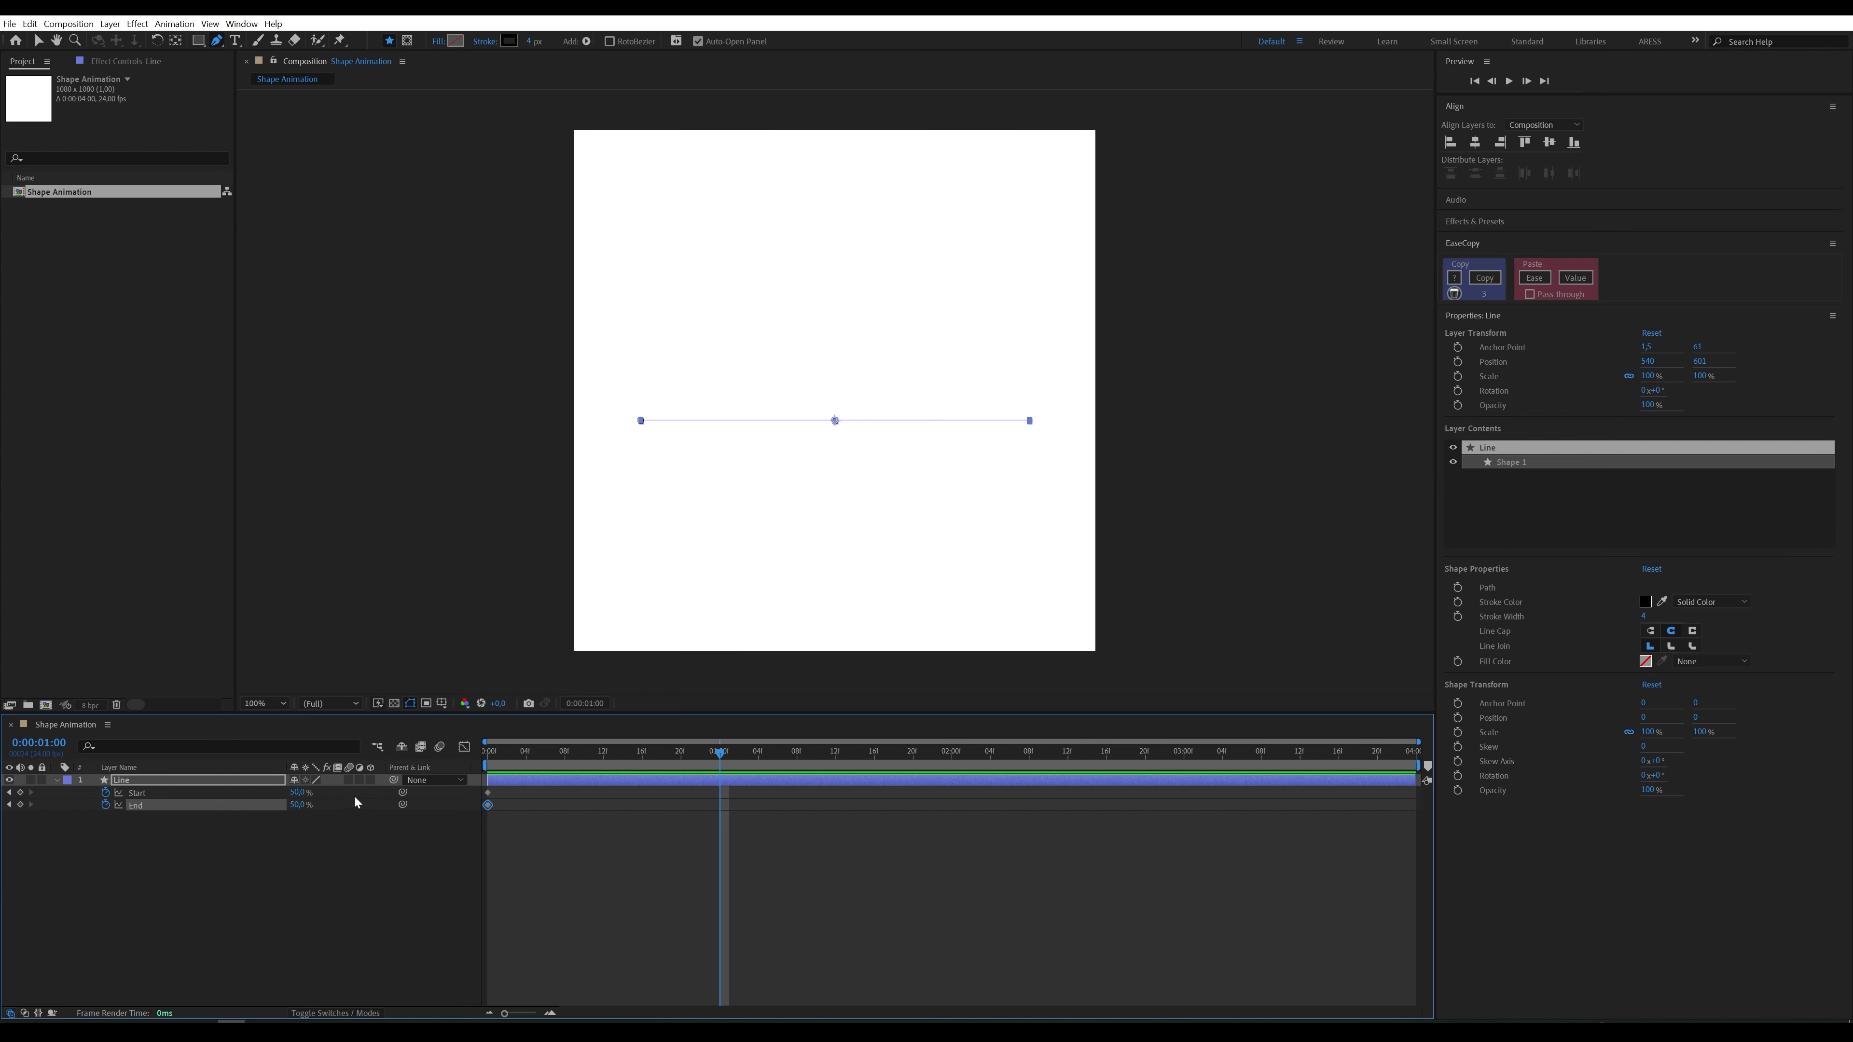
click(299, 791)
text(100)
key(Return)
click(295, 804)
text(0)
key(Return)
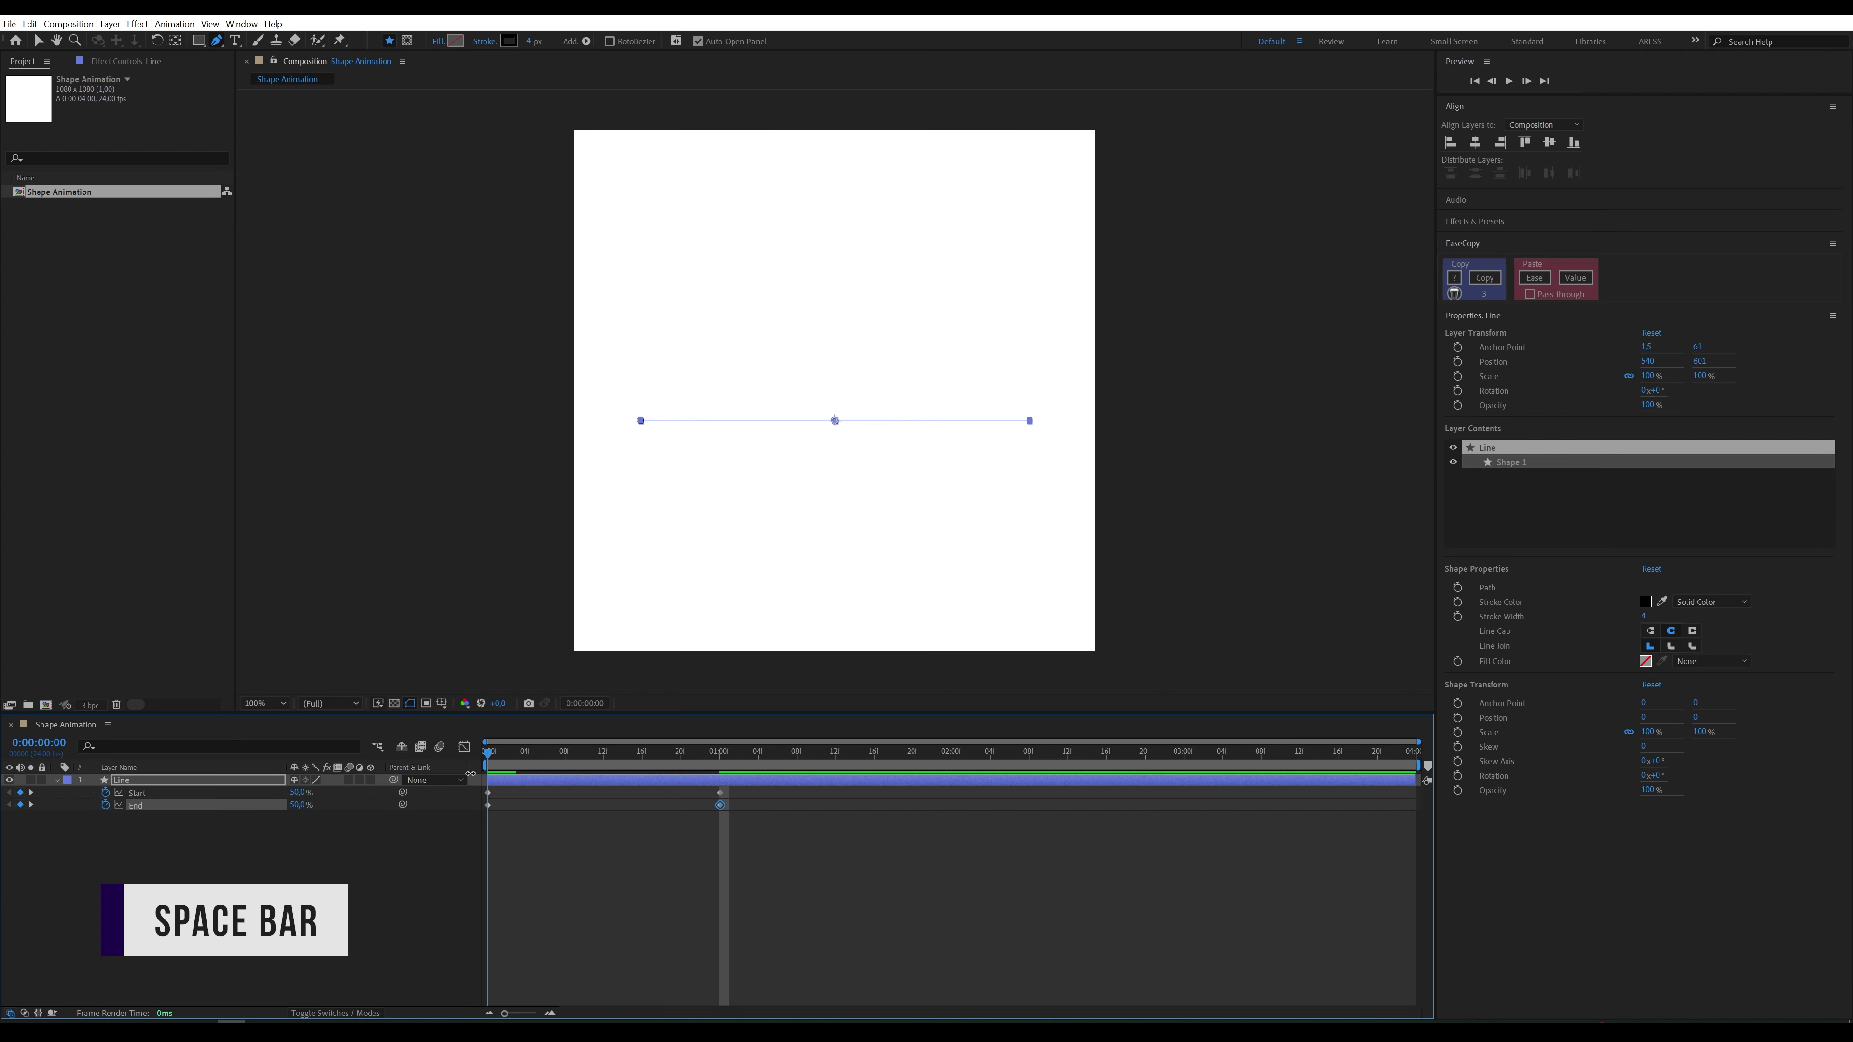
Step: Play back the line's reveal animation from the first frame
key(Home)
click(452, 825)
key(space)
key(space)
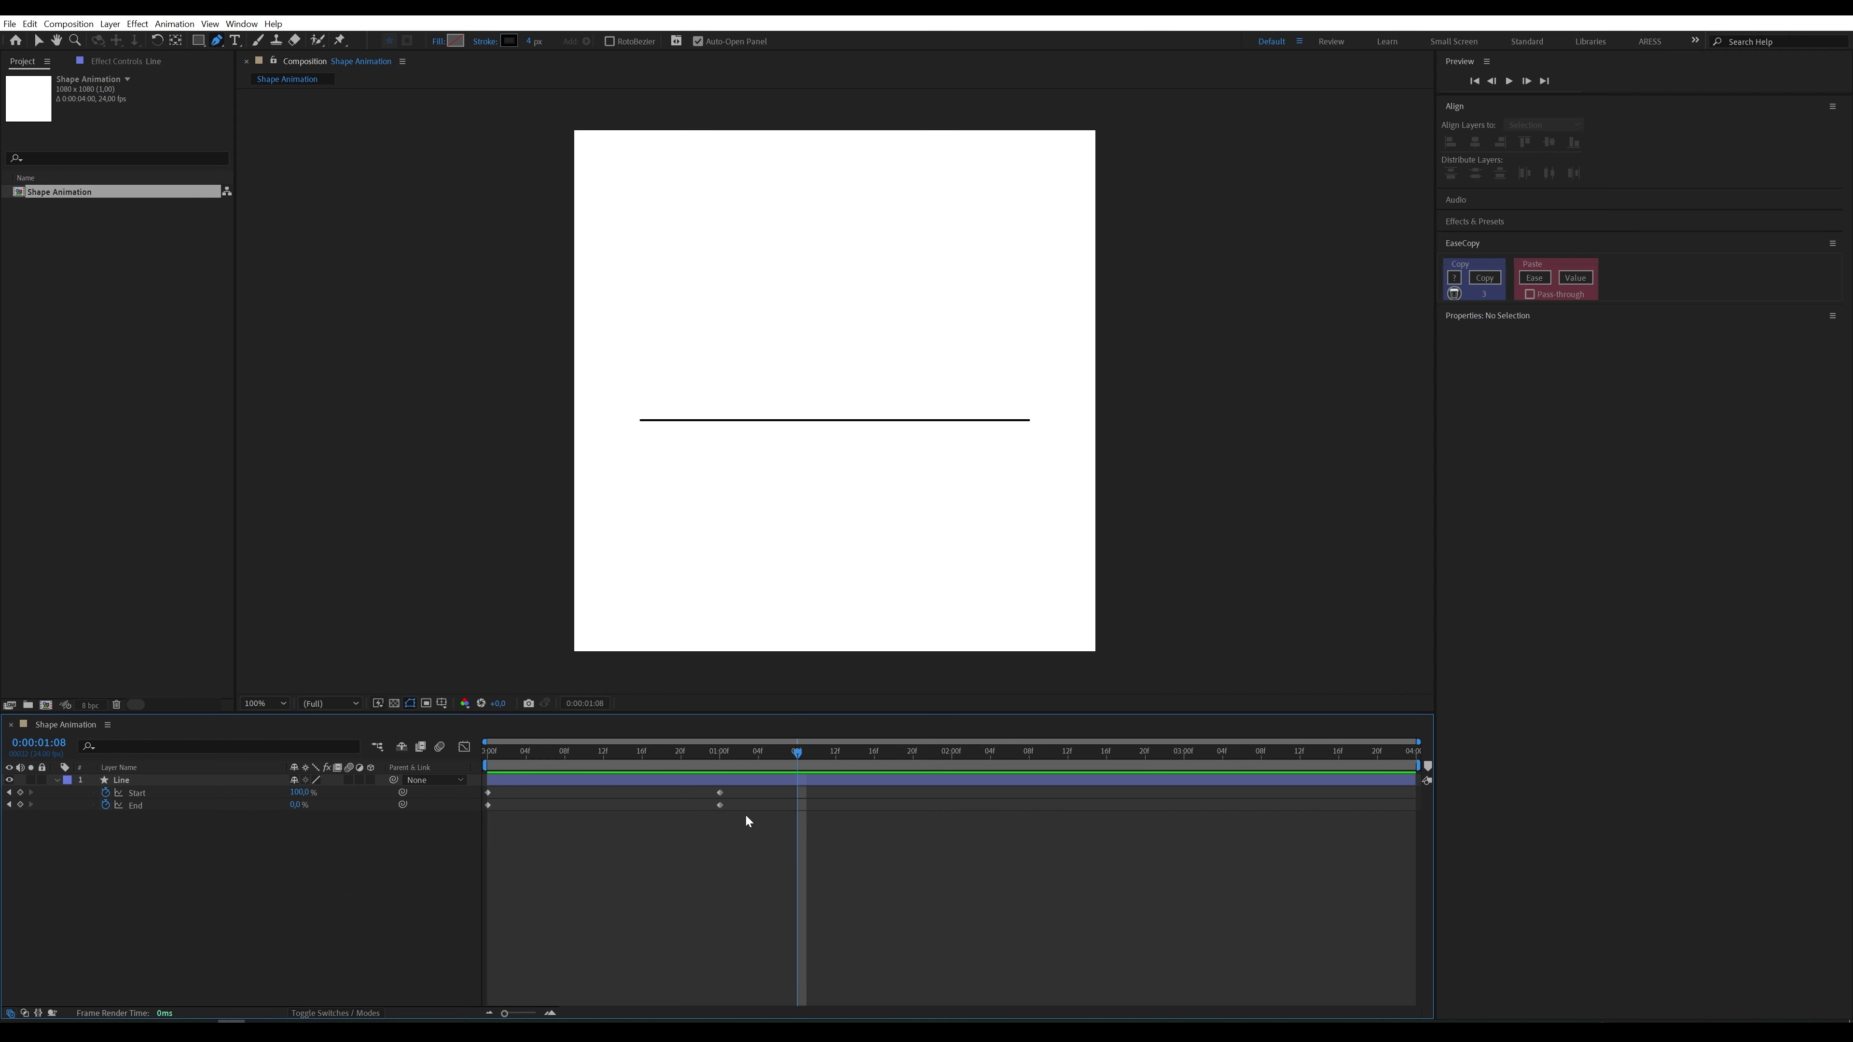
Step: Apply Easy Ease to all Start and End keyframes of the Line layer
drag(758, 819, 488, 797)
right_click(488, 796)
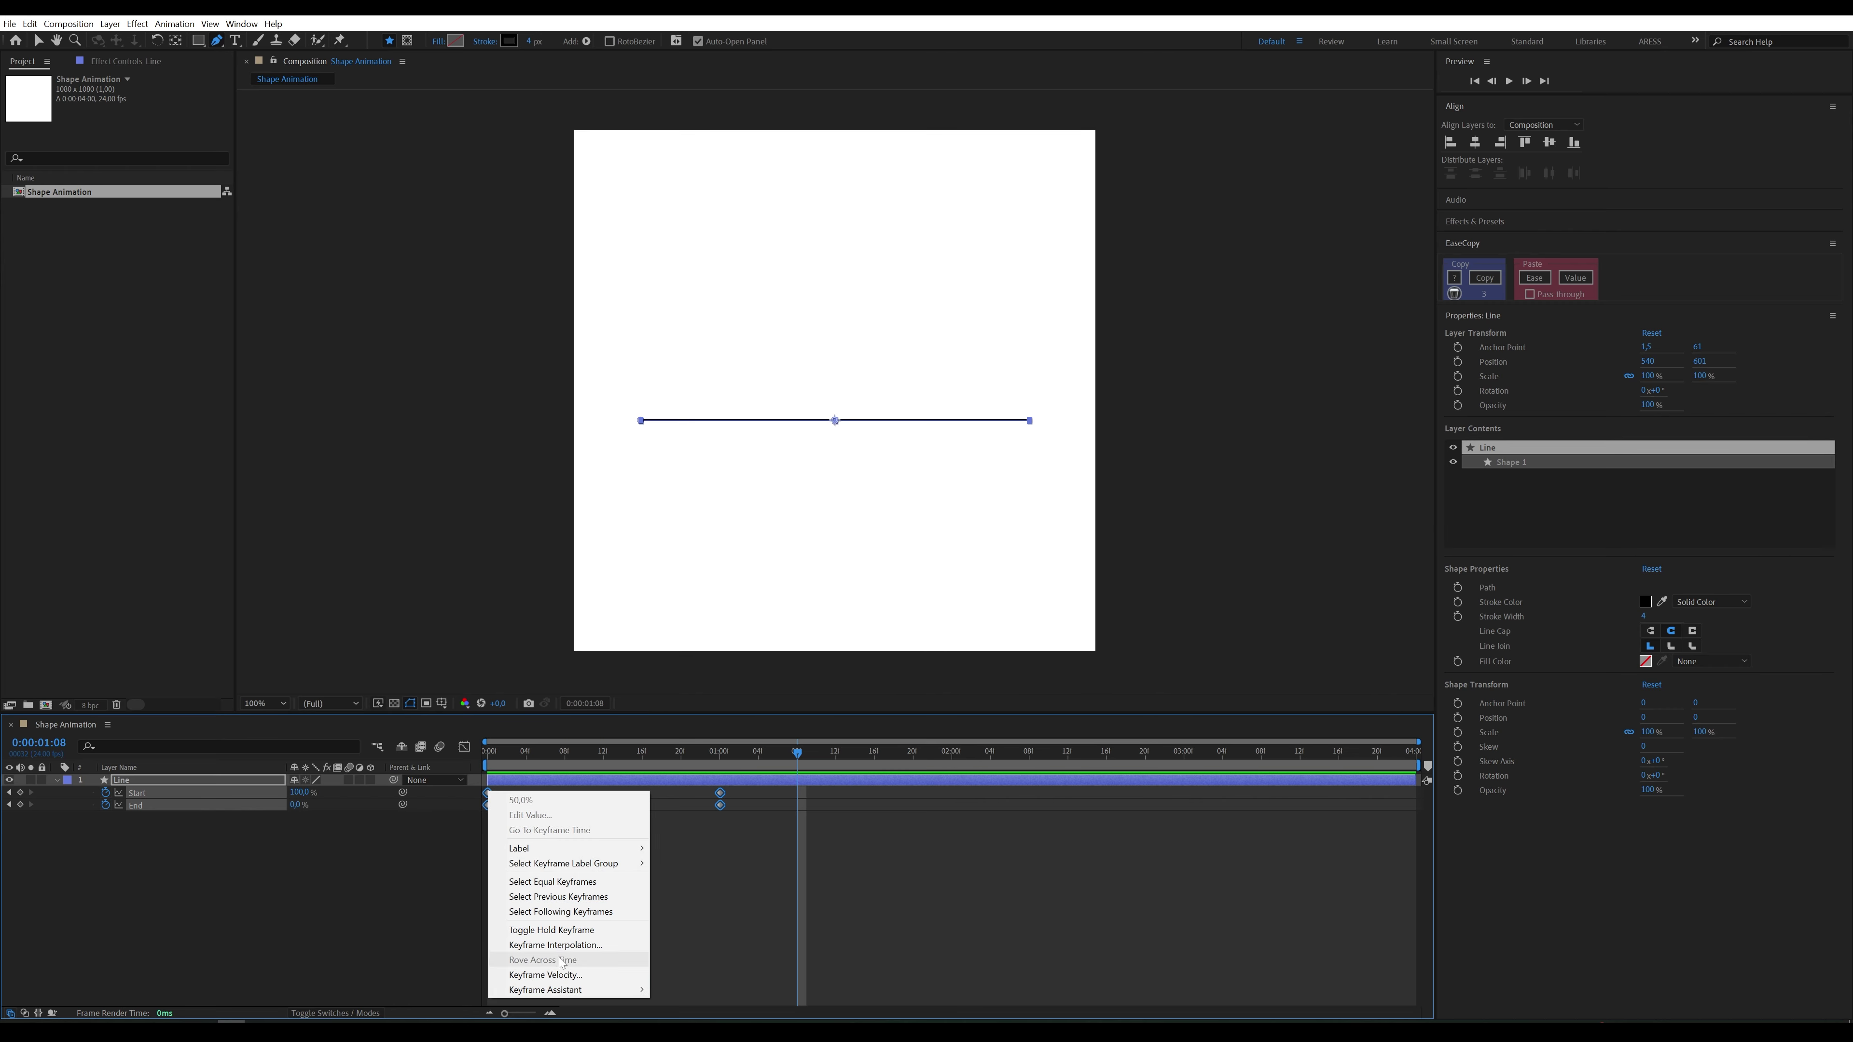
mouse_move(569, 989)
click(692, 887)
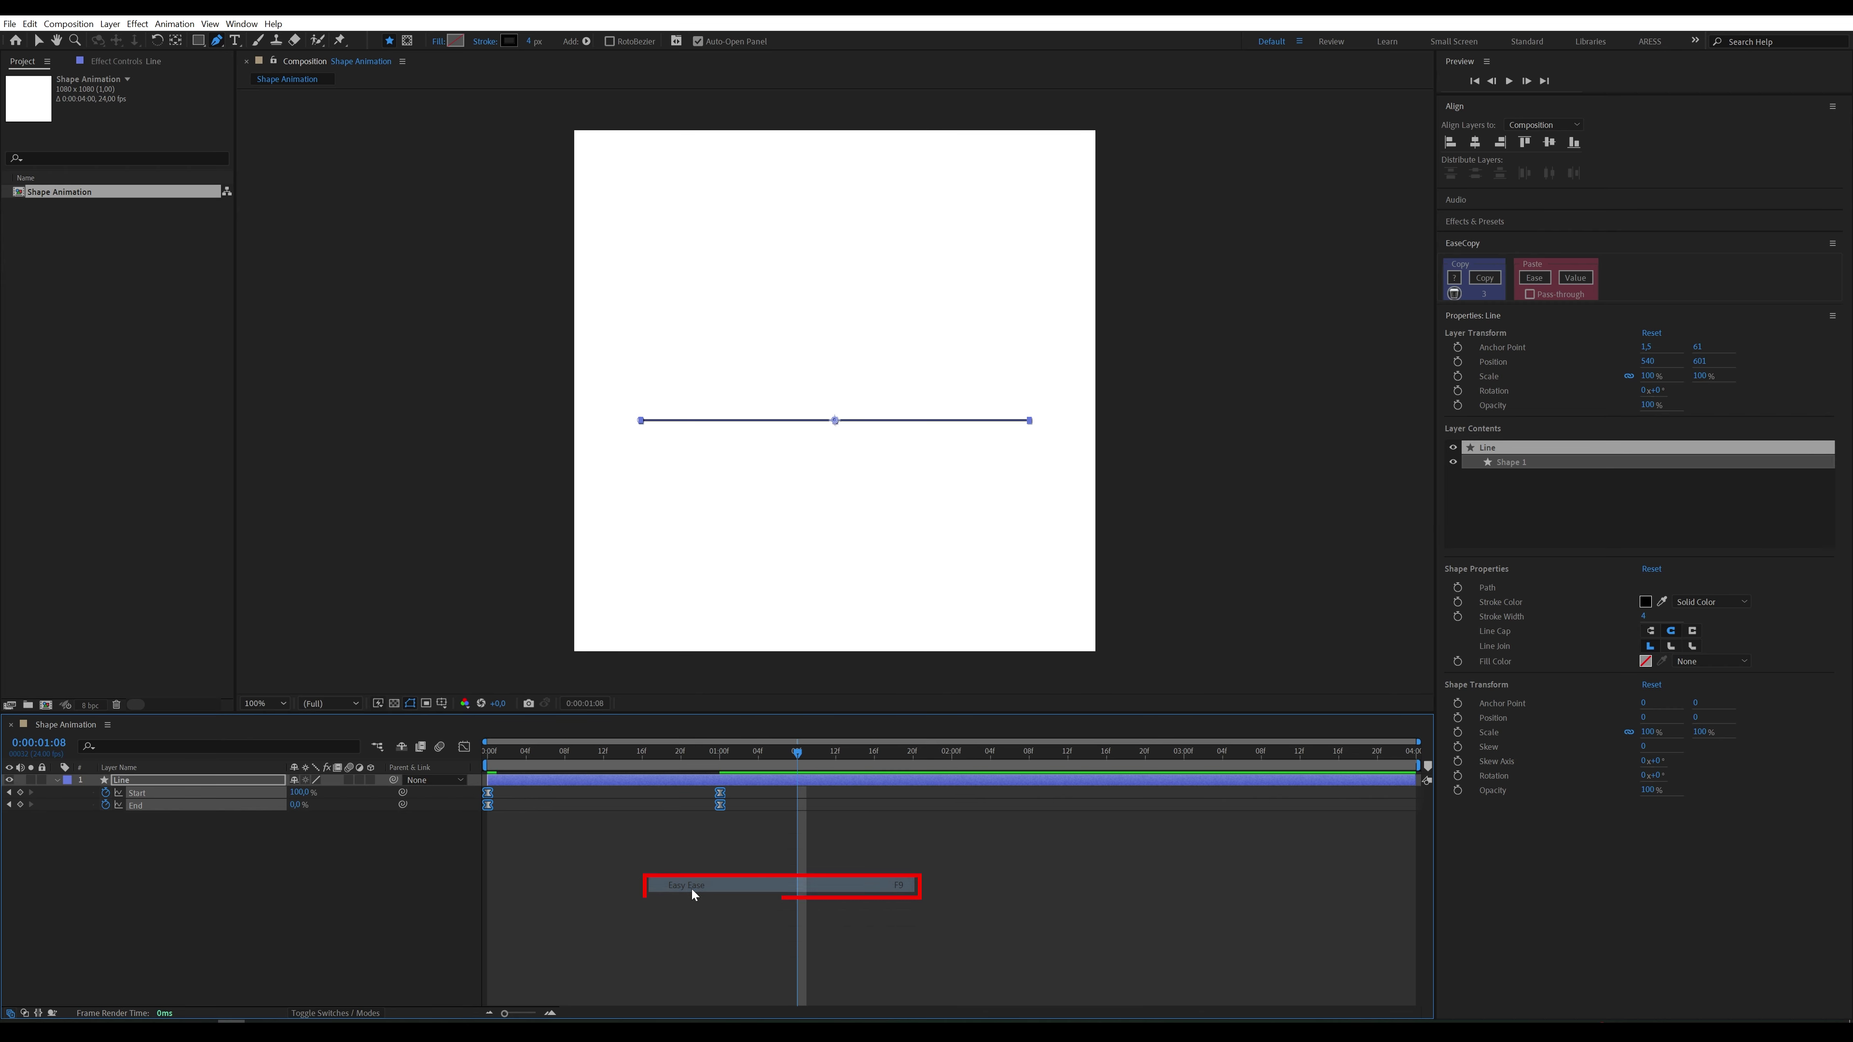
click(673, 883)
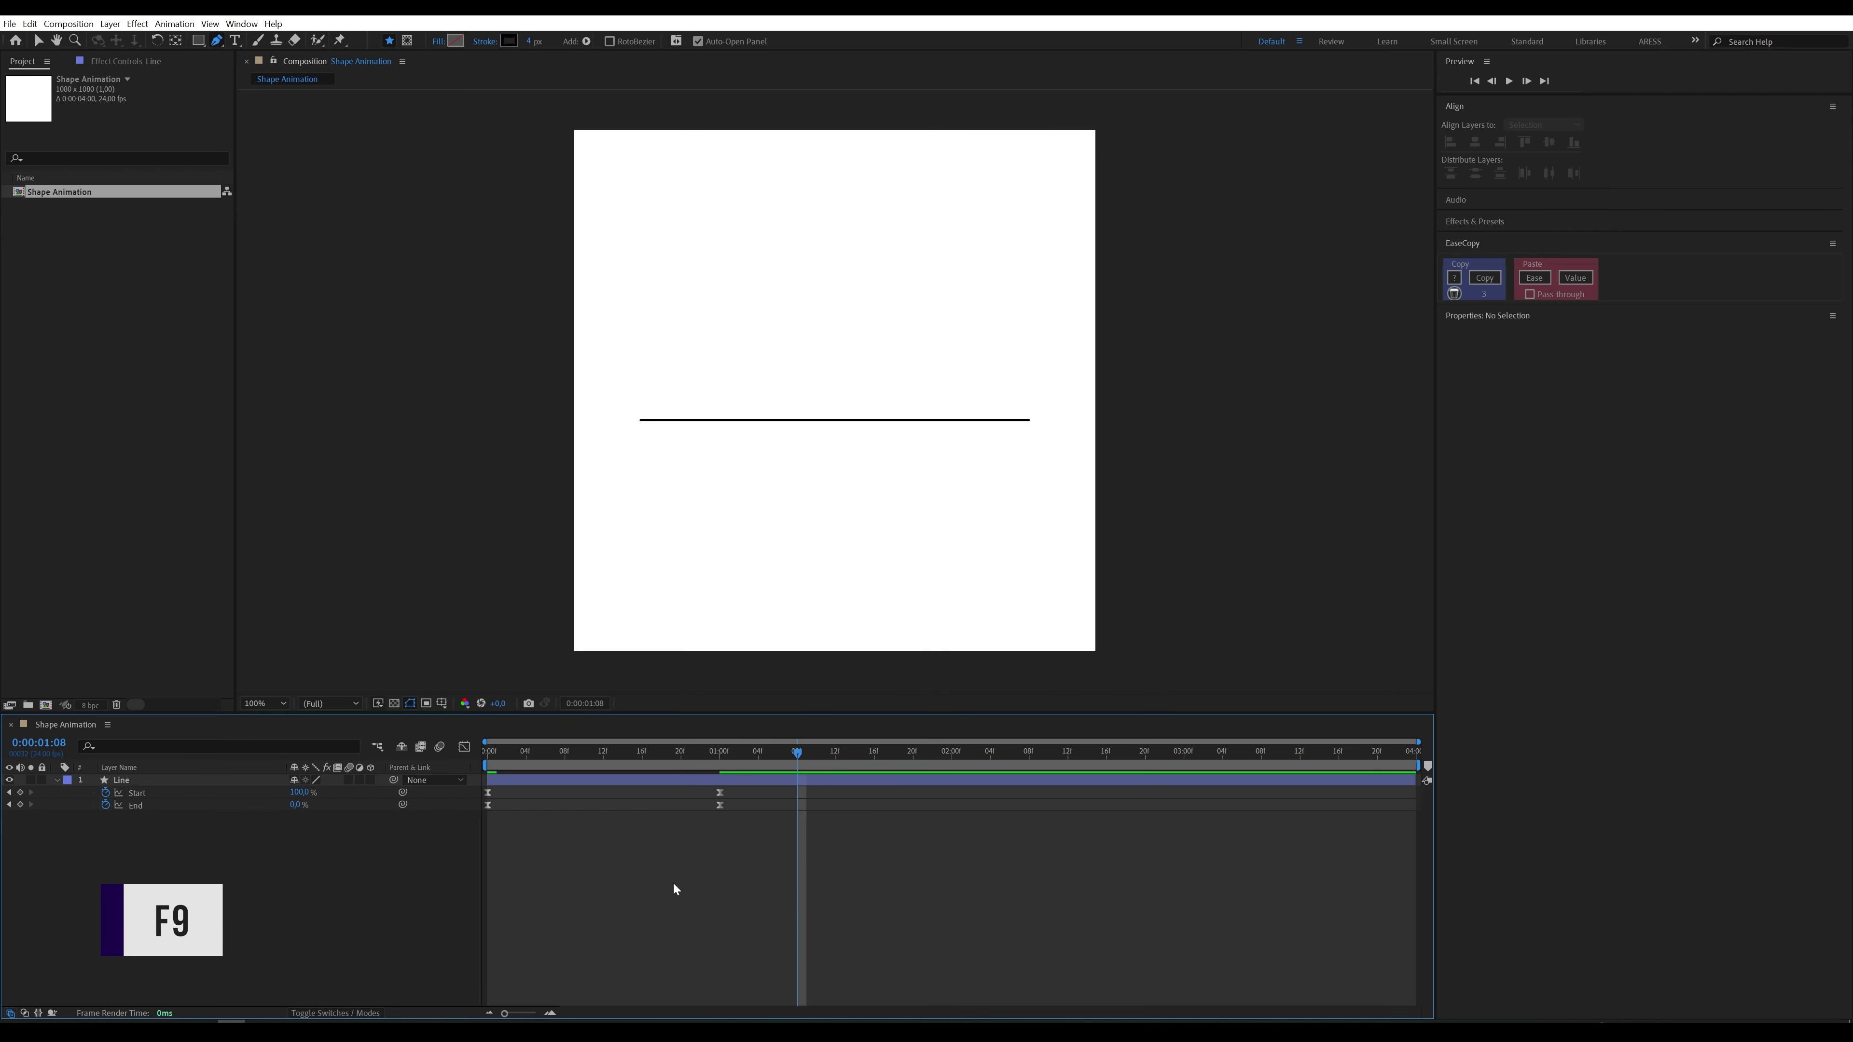
Step: Lengthen the last Start keyframe's incoming ease in the speed graph so speed peaks early, and return to the keyframes at frame 0
click(211, 795)
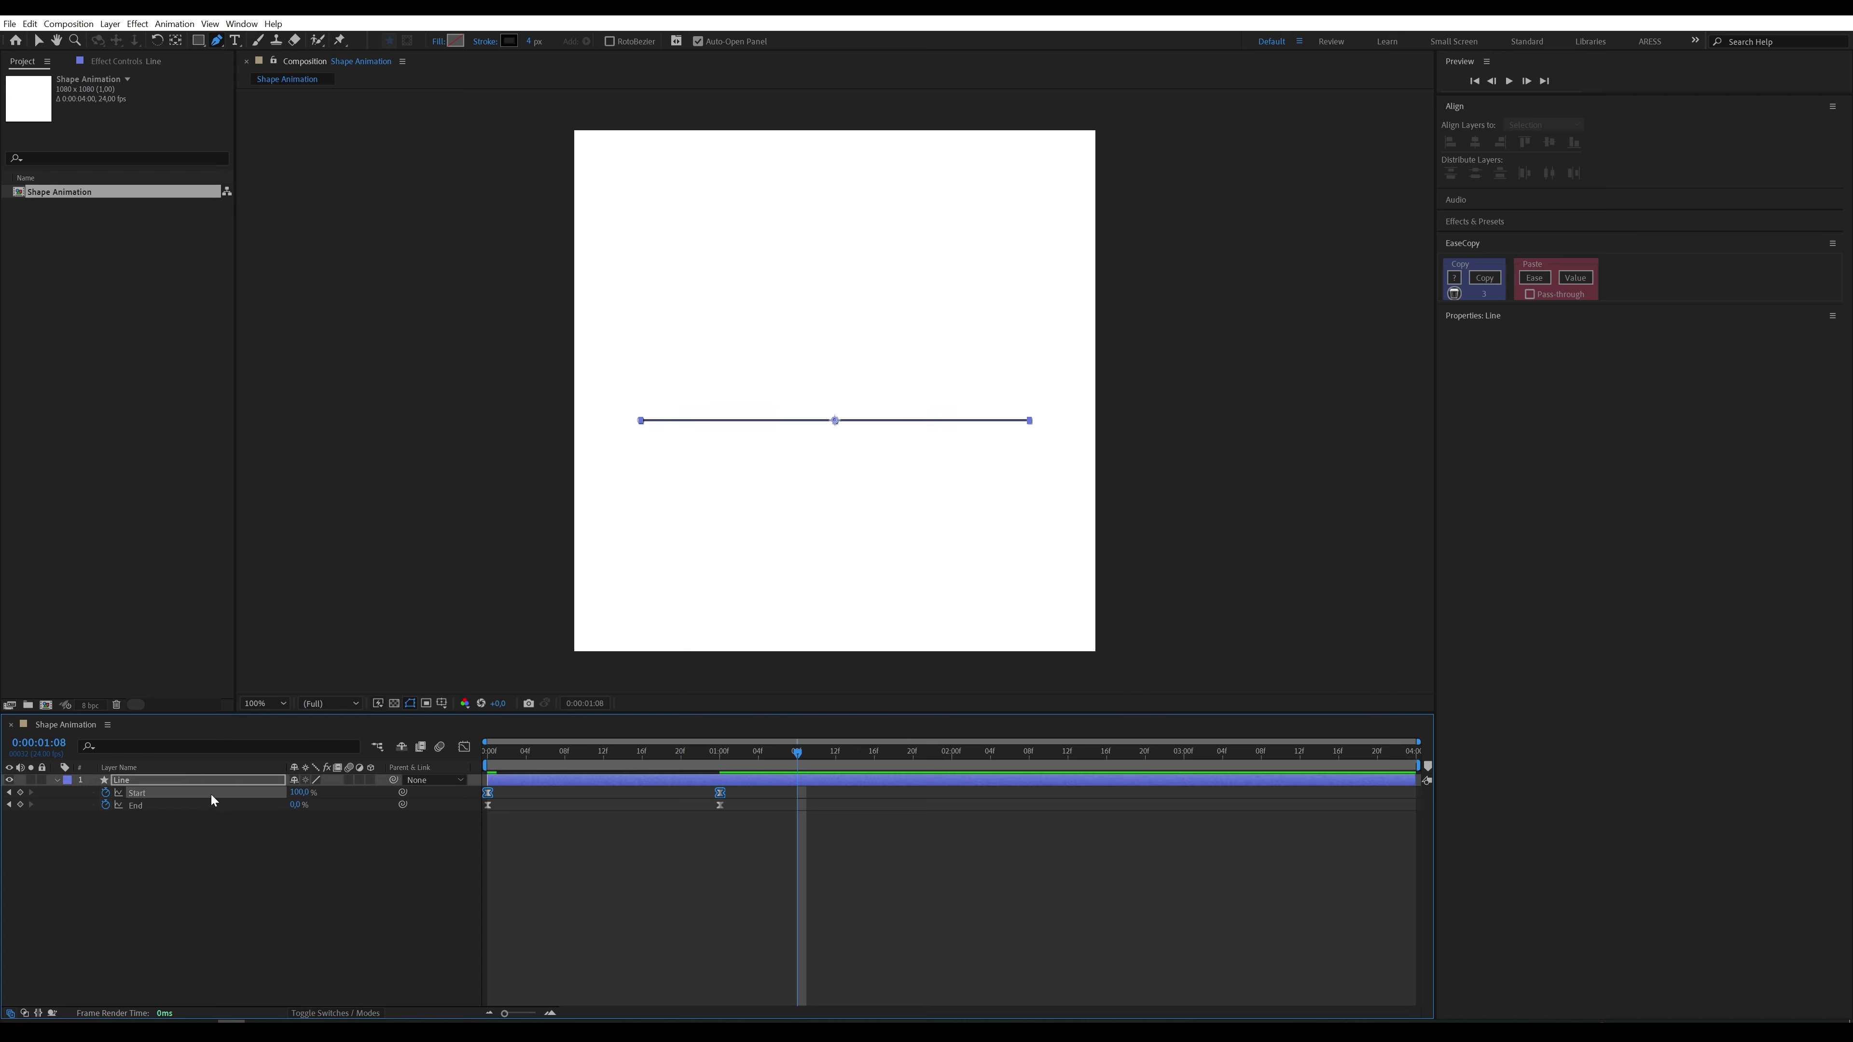
click(464, 747)
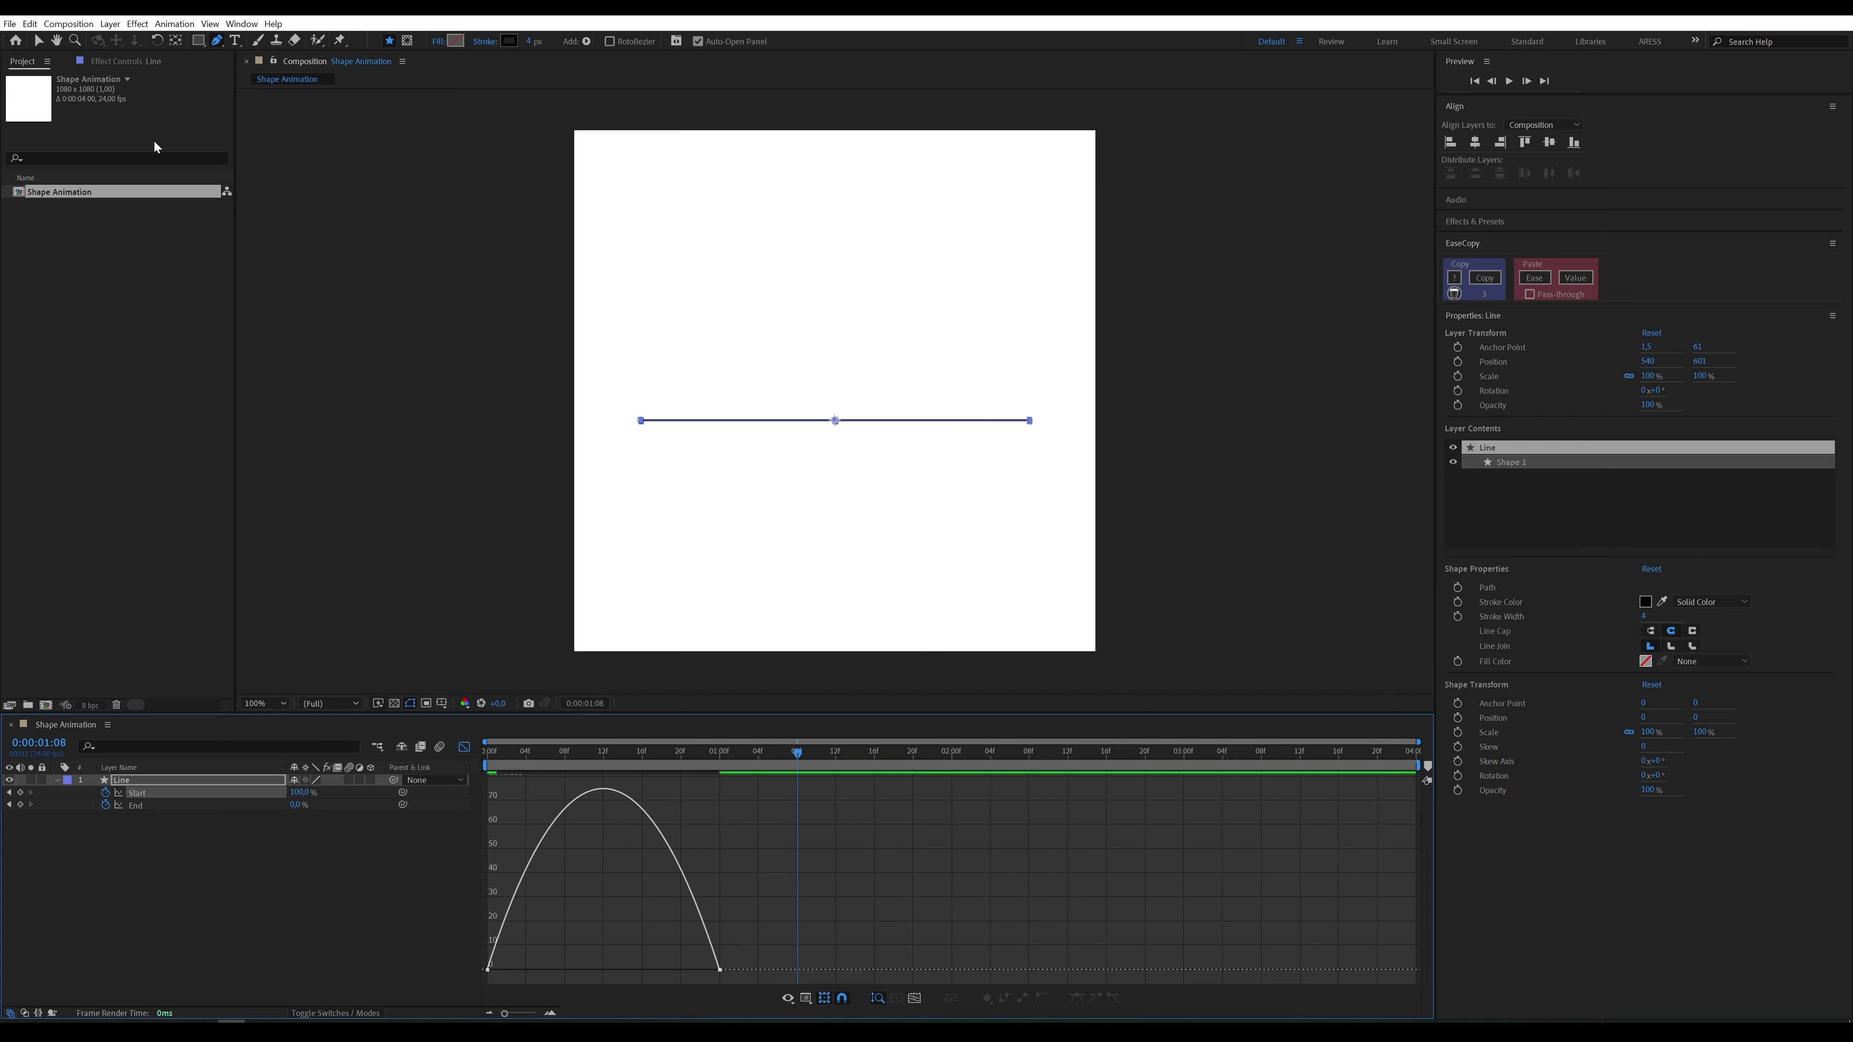
click(40, 44)
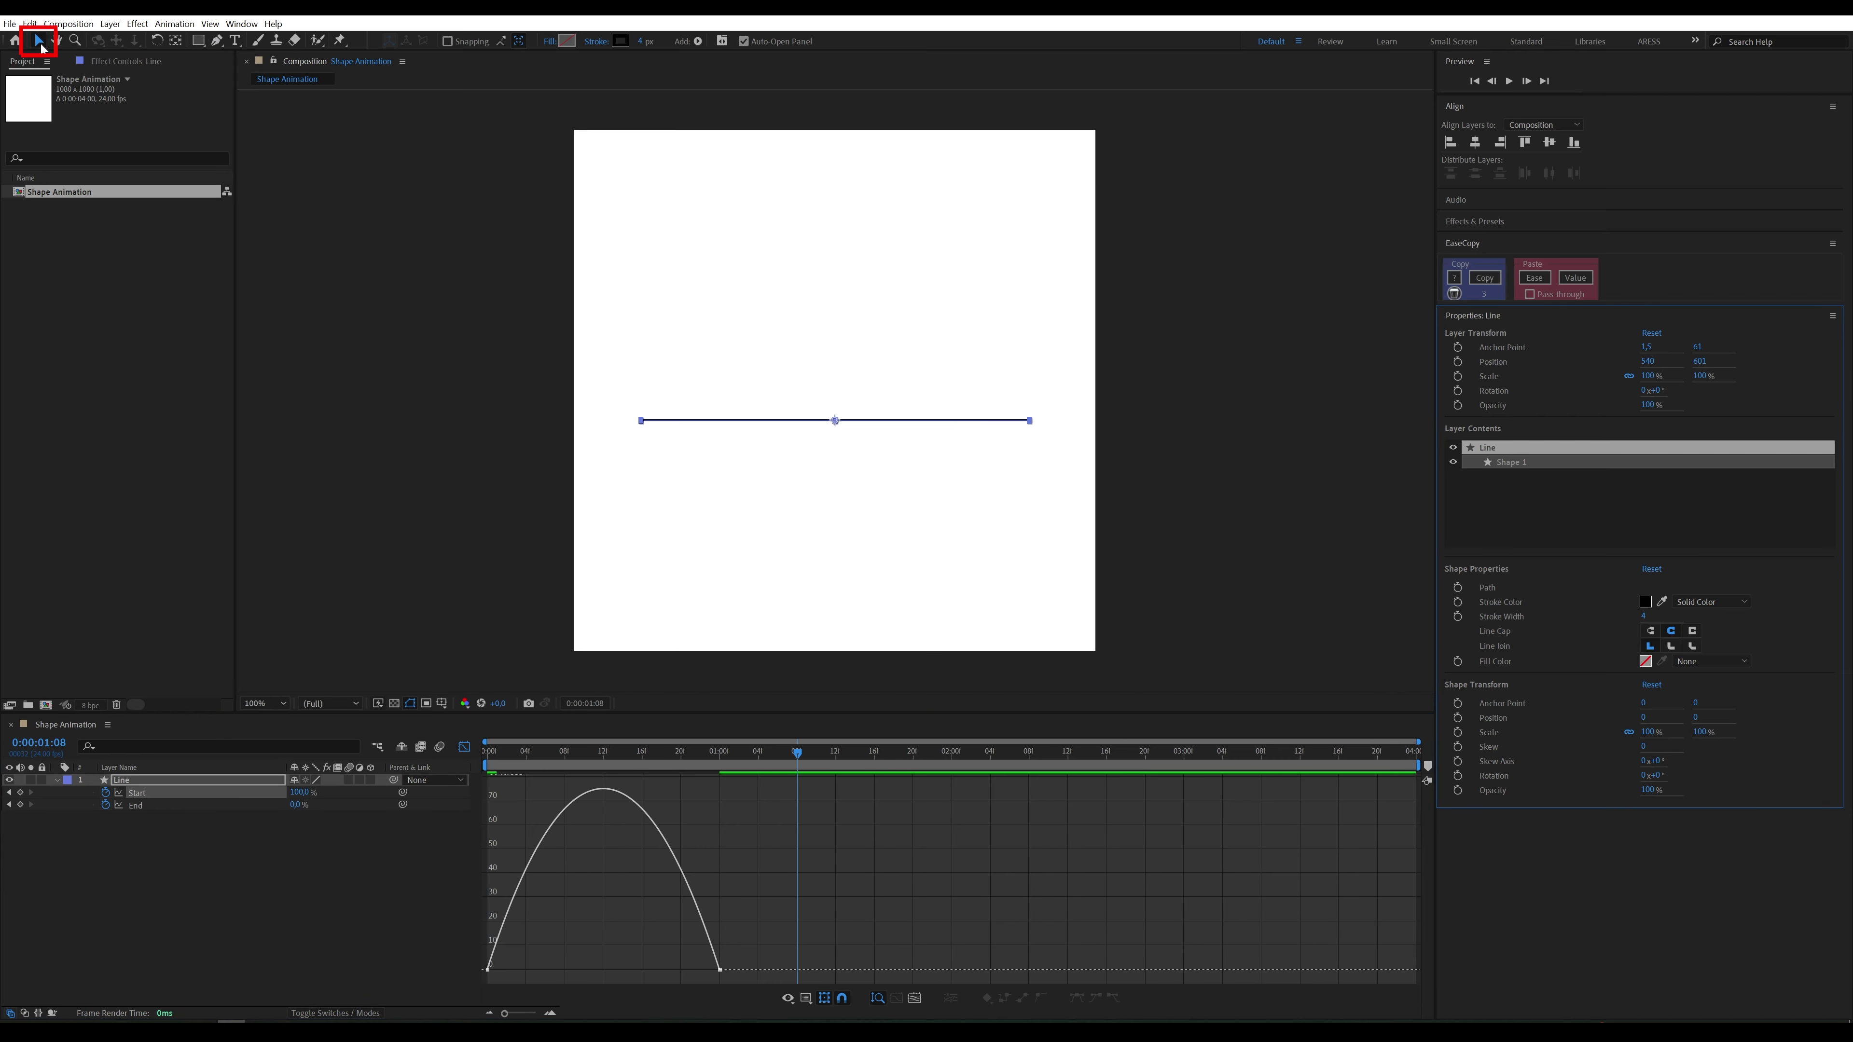
click(720, 970)
drag(677, 971, 629, 966)
click(485, 754)
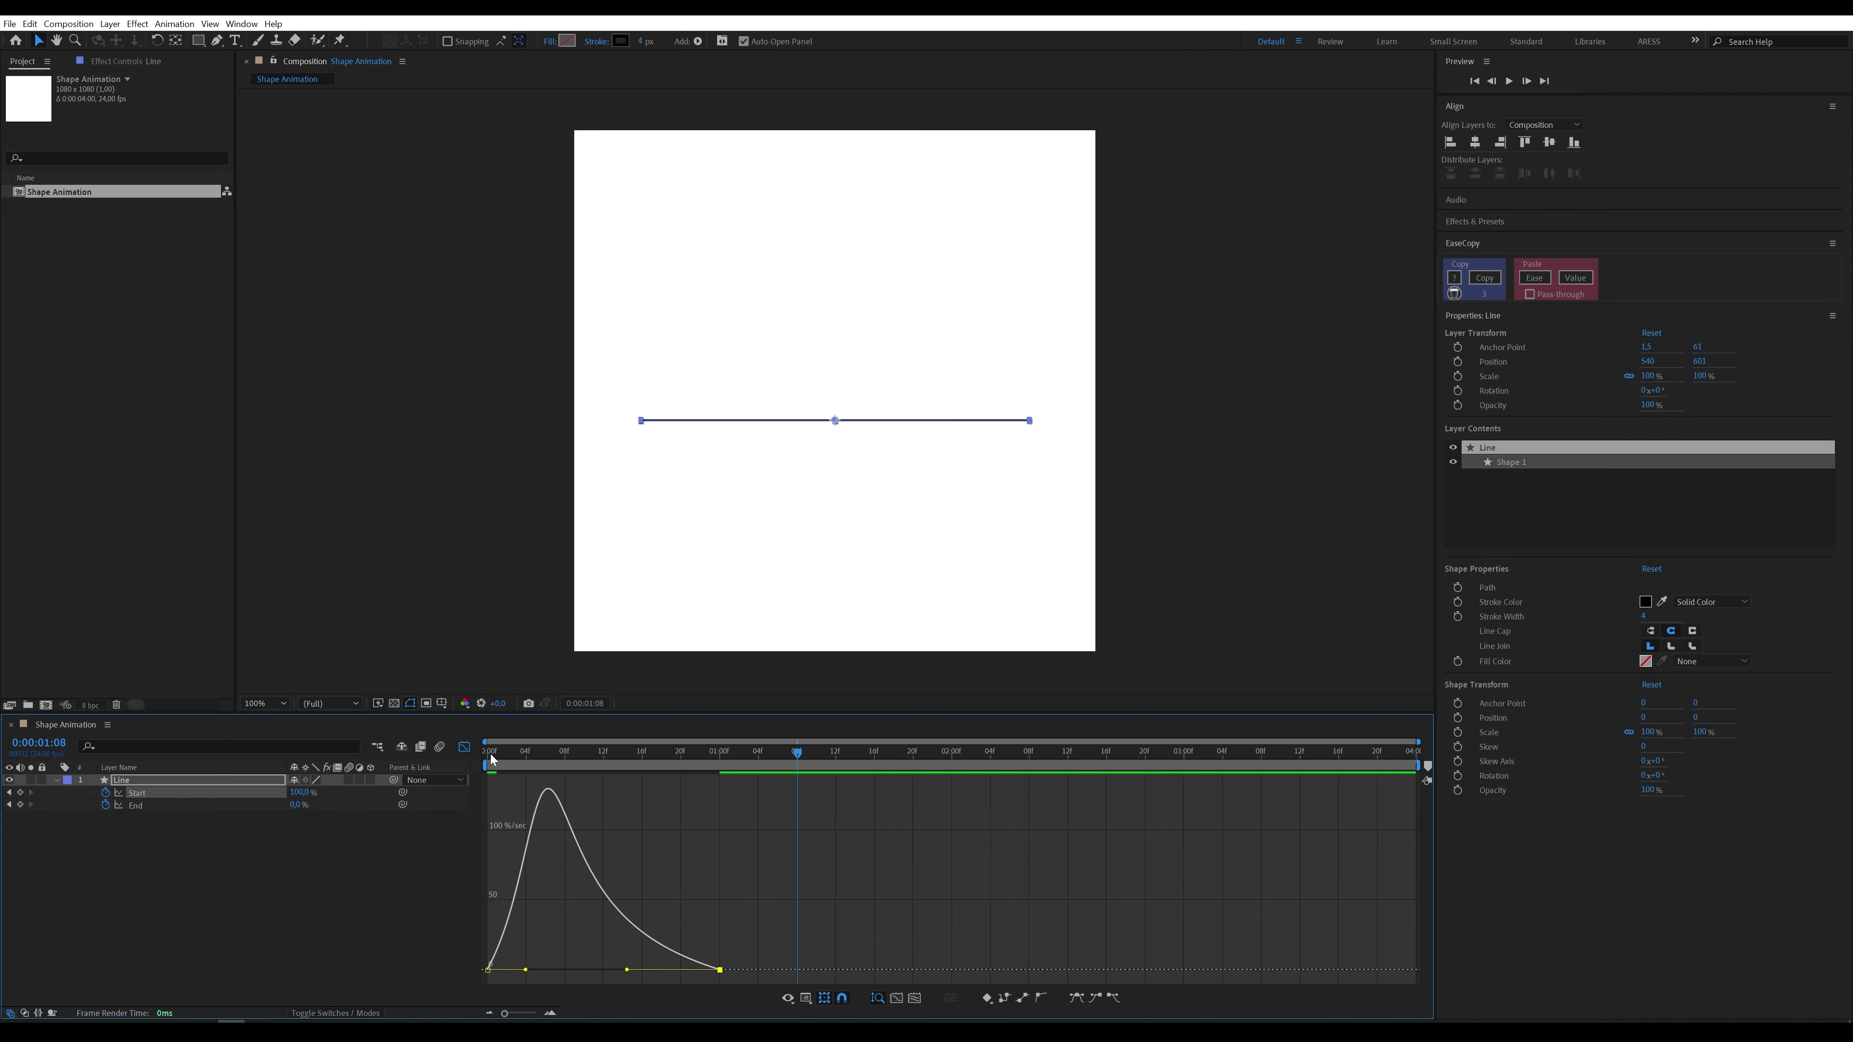
click(464, 747)
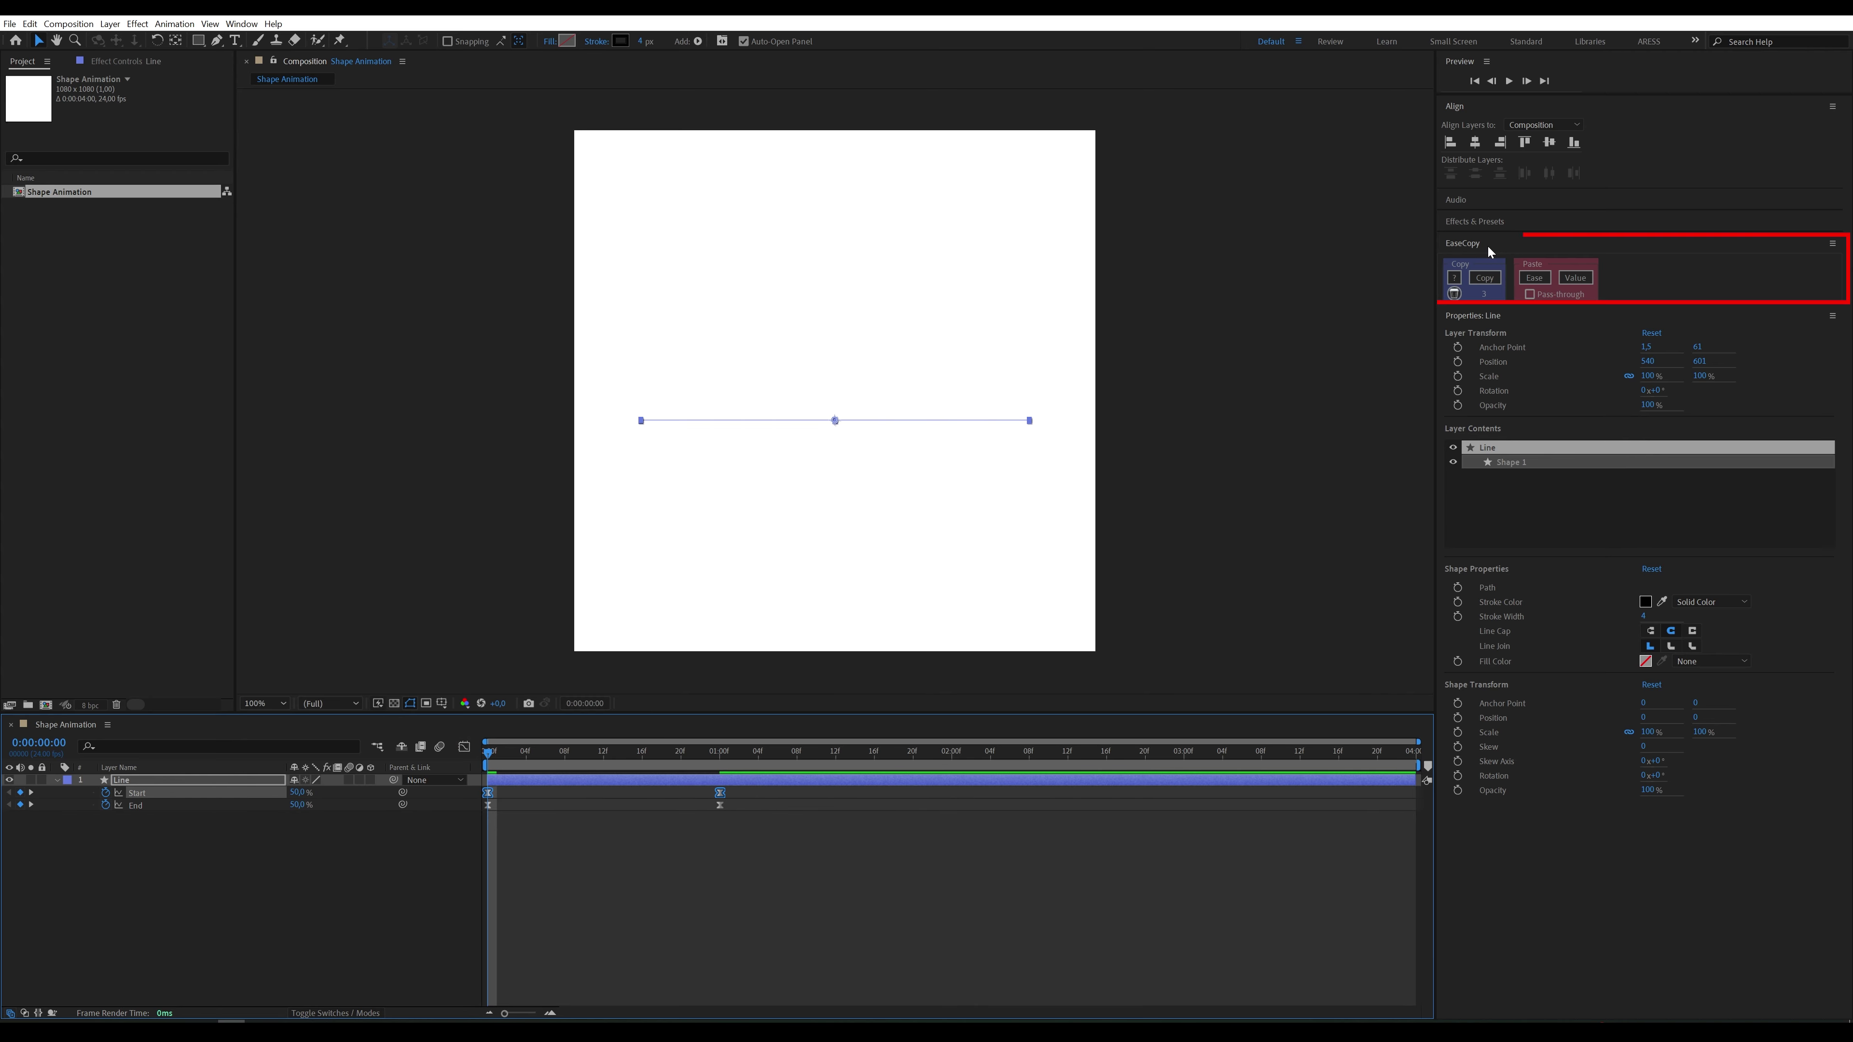
Step: Copy the easing of the Start keyframes with EaseCopy and paste only the ease onto the End keyframes
click(1487, 279)
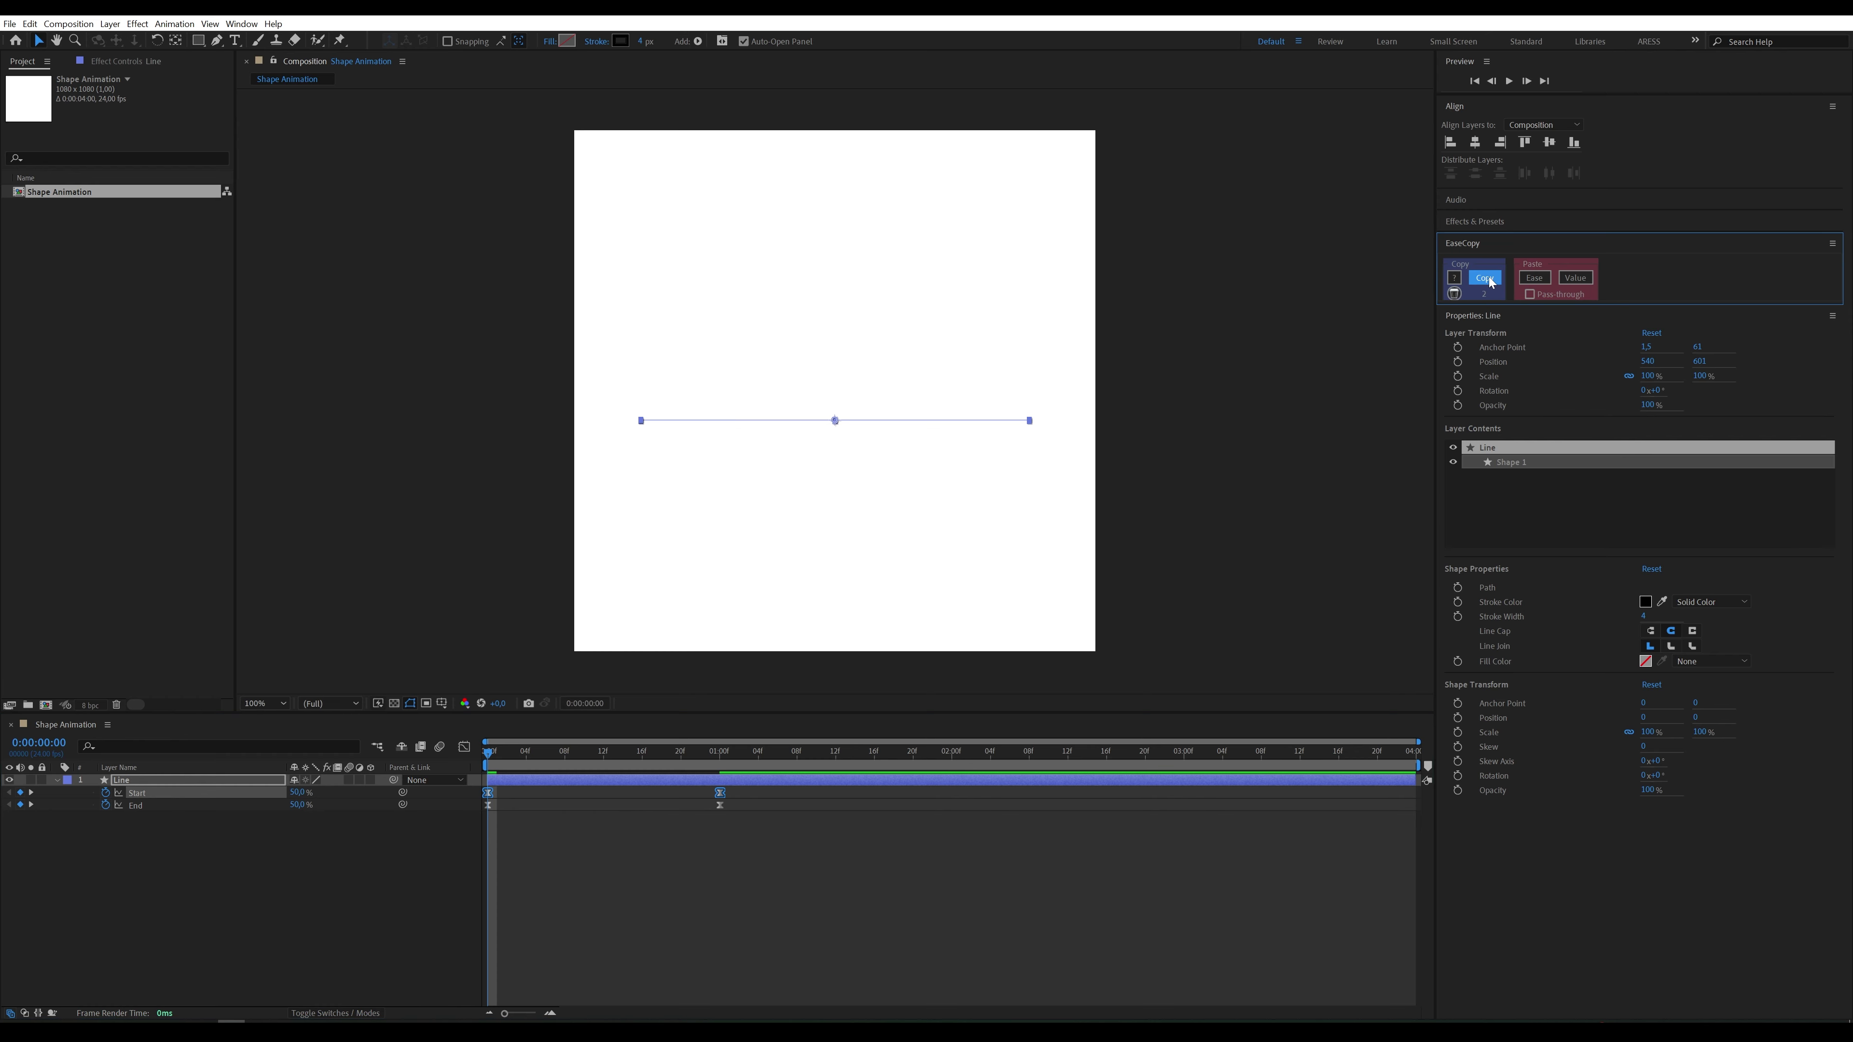
click(182, 806)
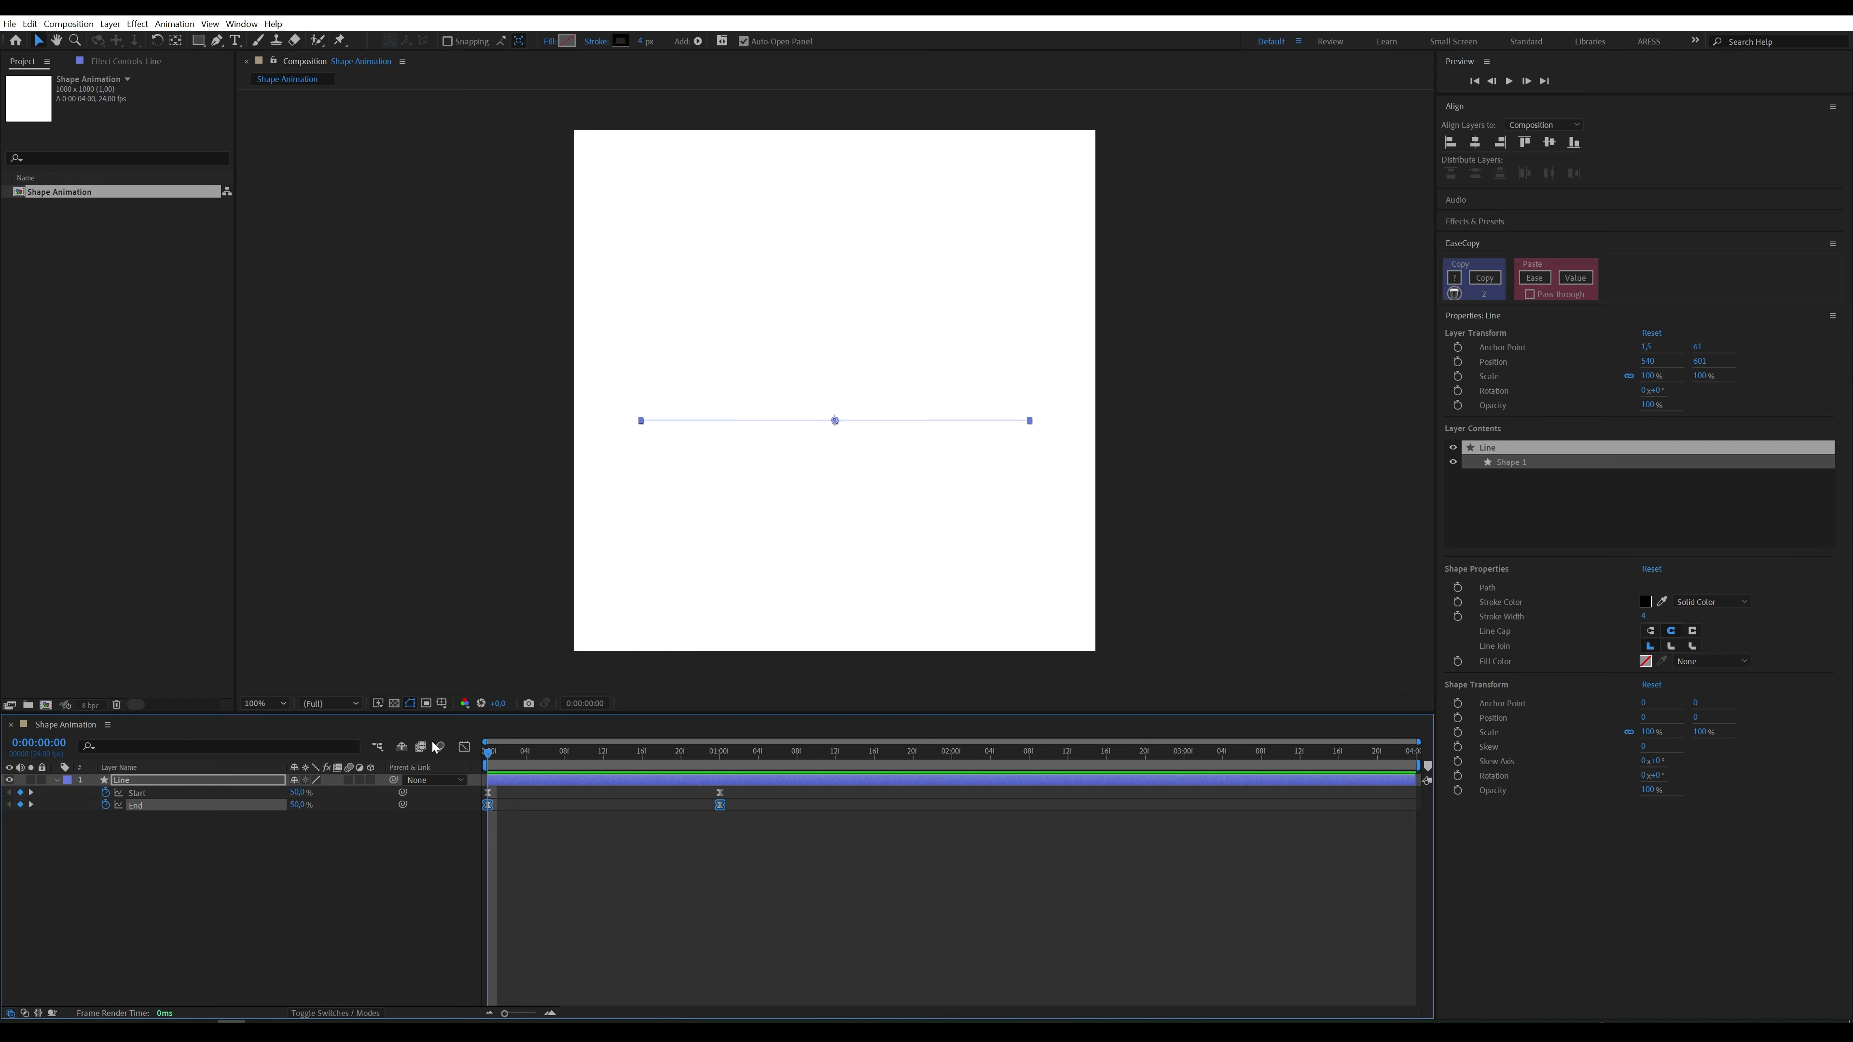
click(1536, 279)
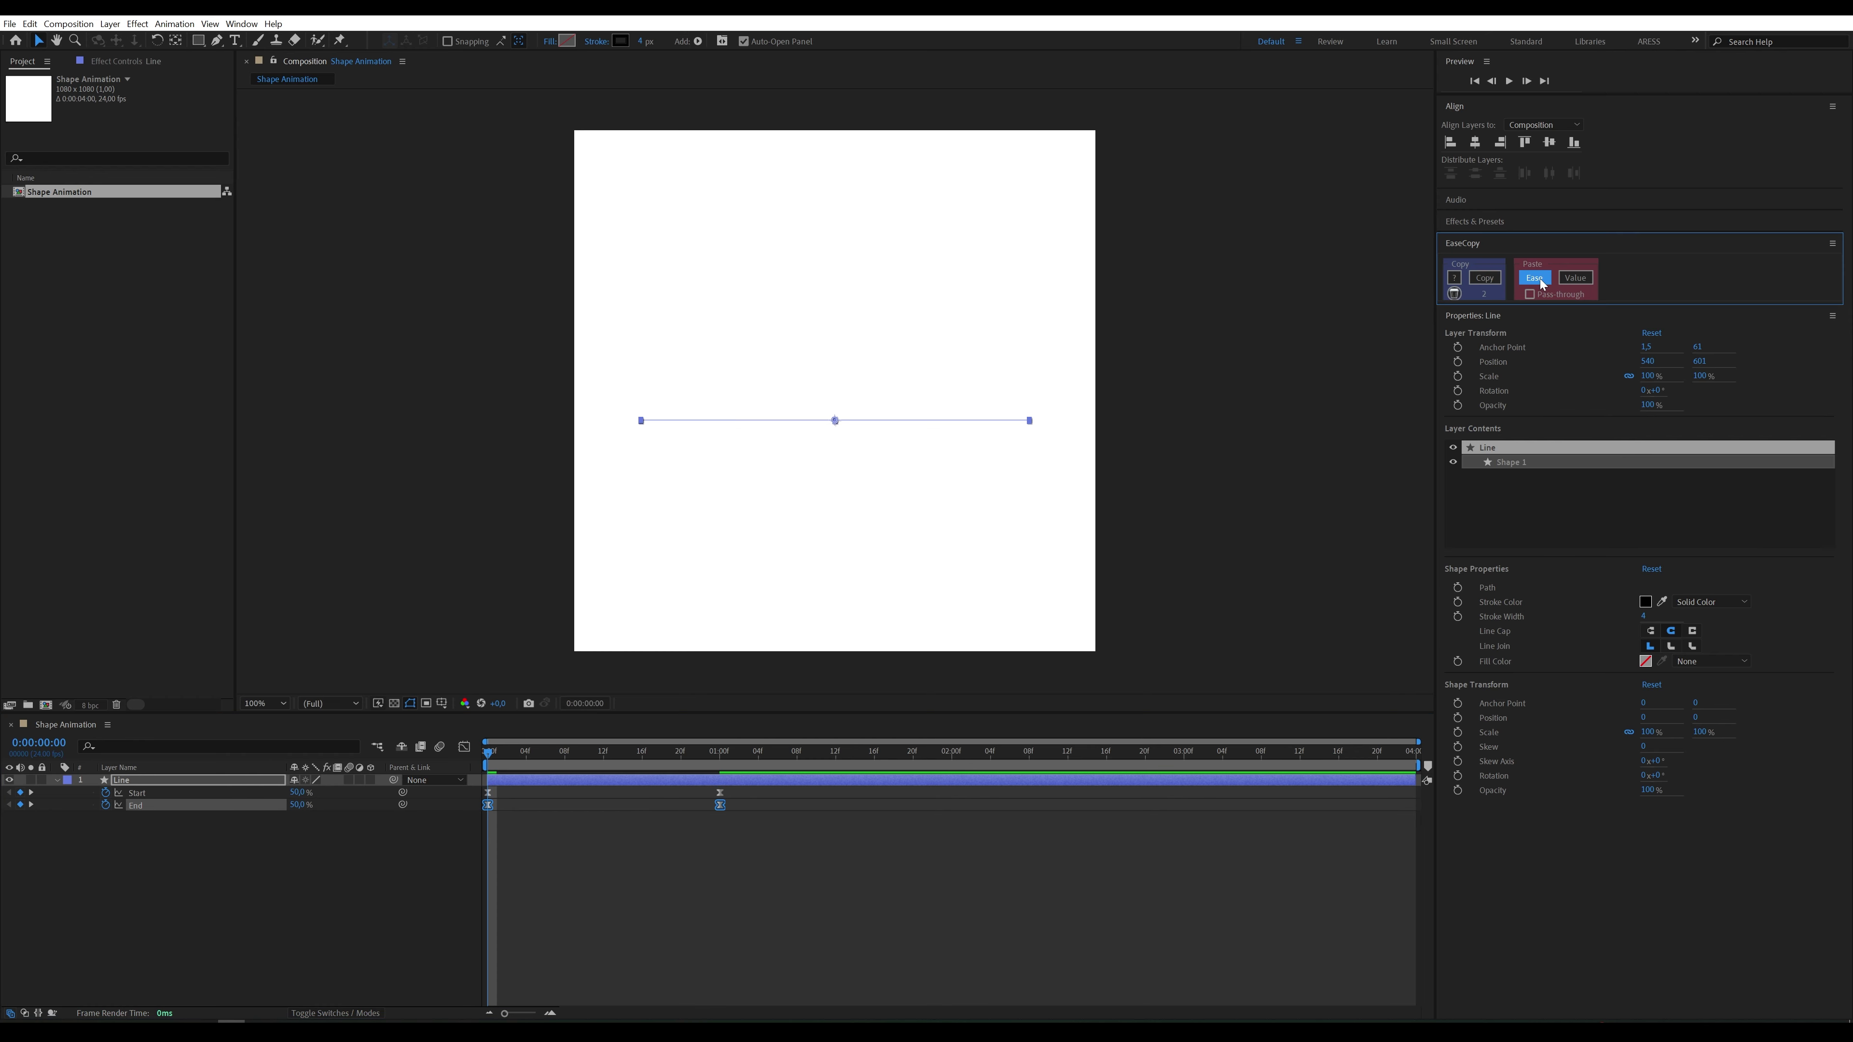
Step: Play back the line's reveal from frame 0 with the pasted easing
click(499, 756)
key(space)
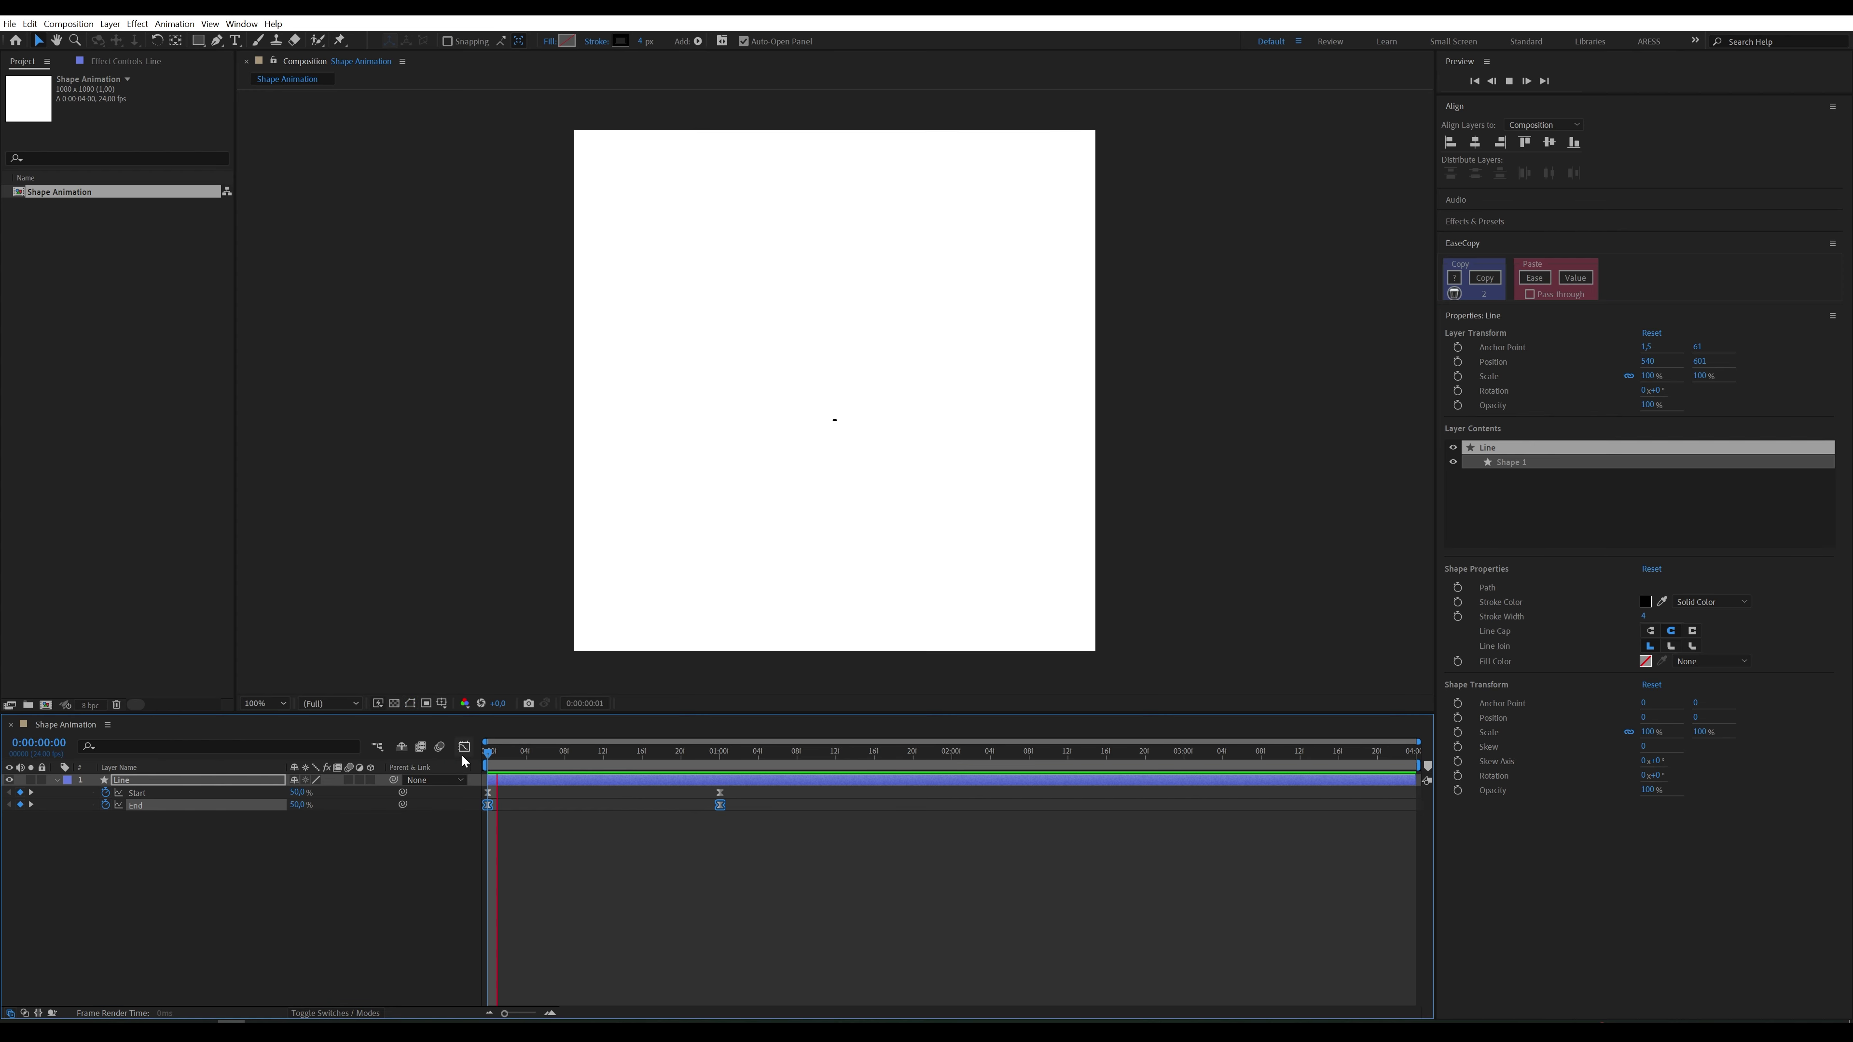
key(space)
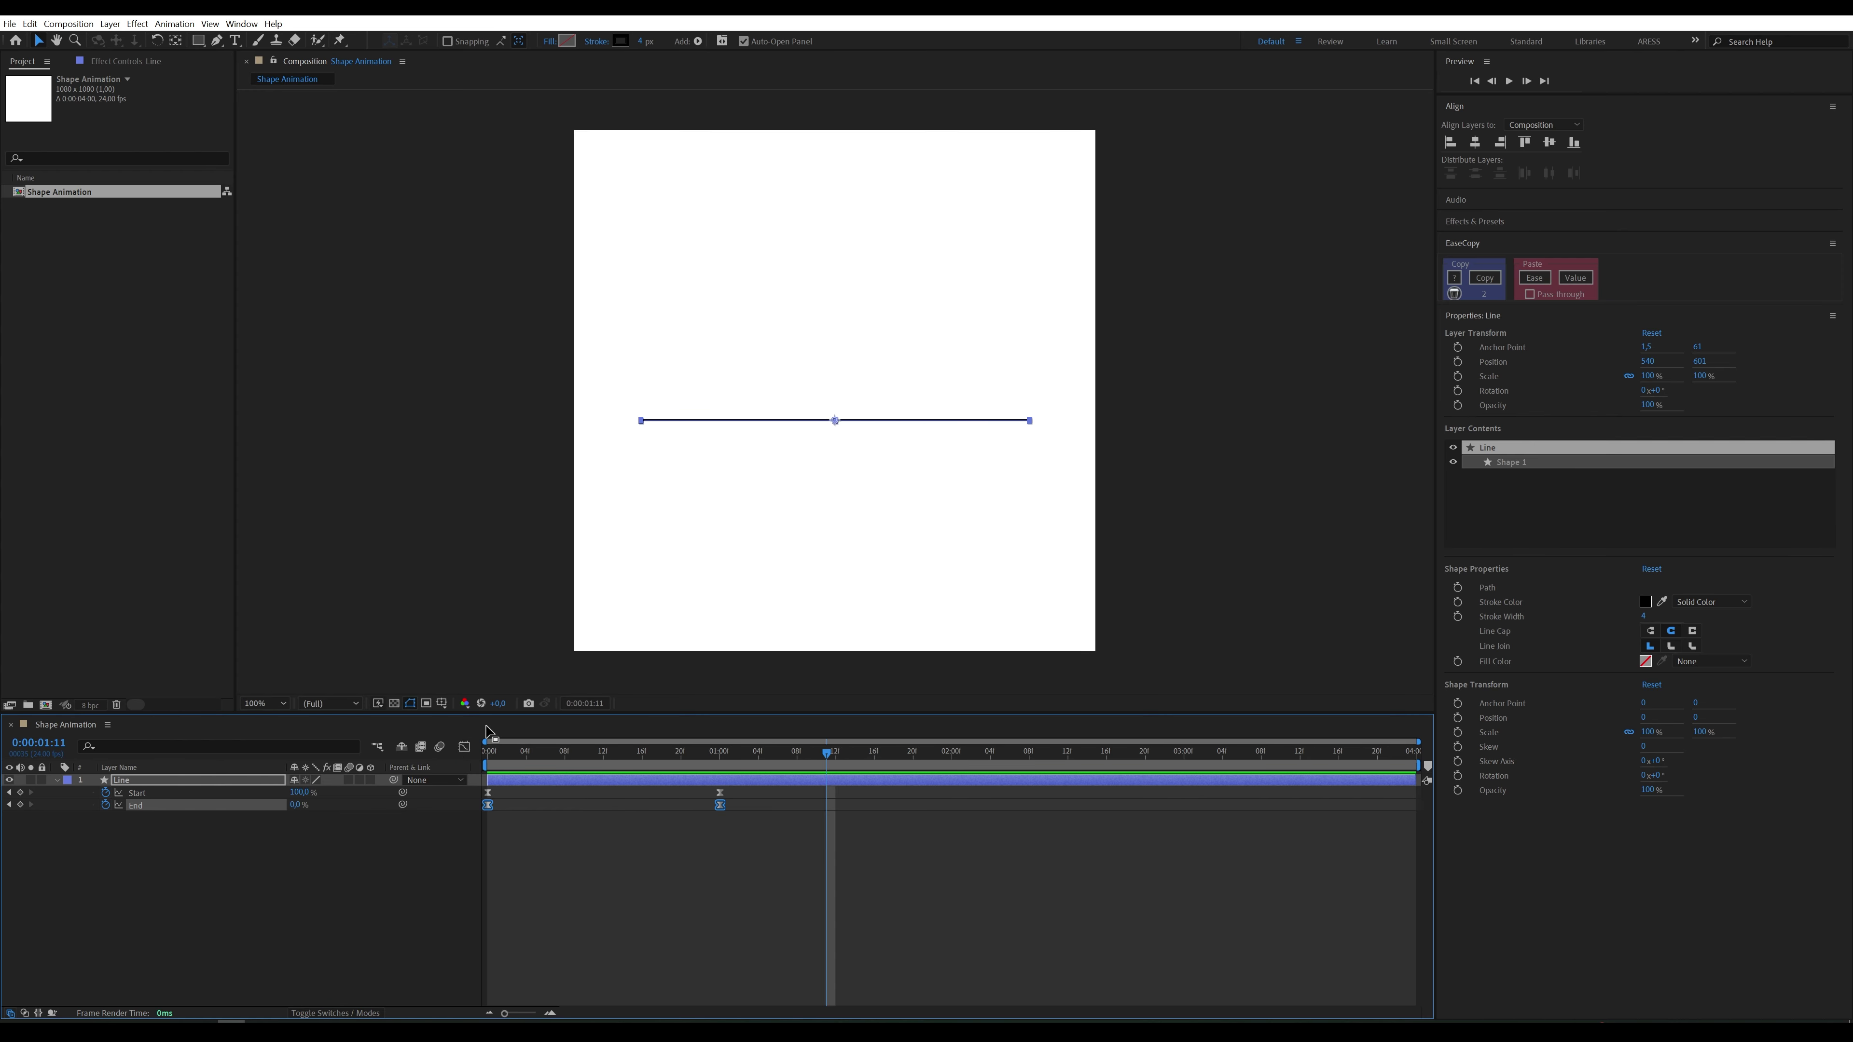
click(197, 40)
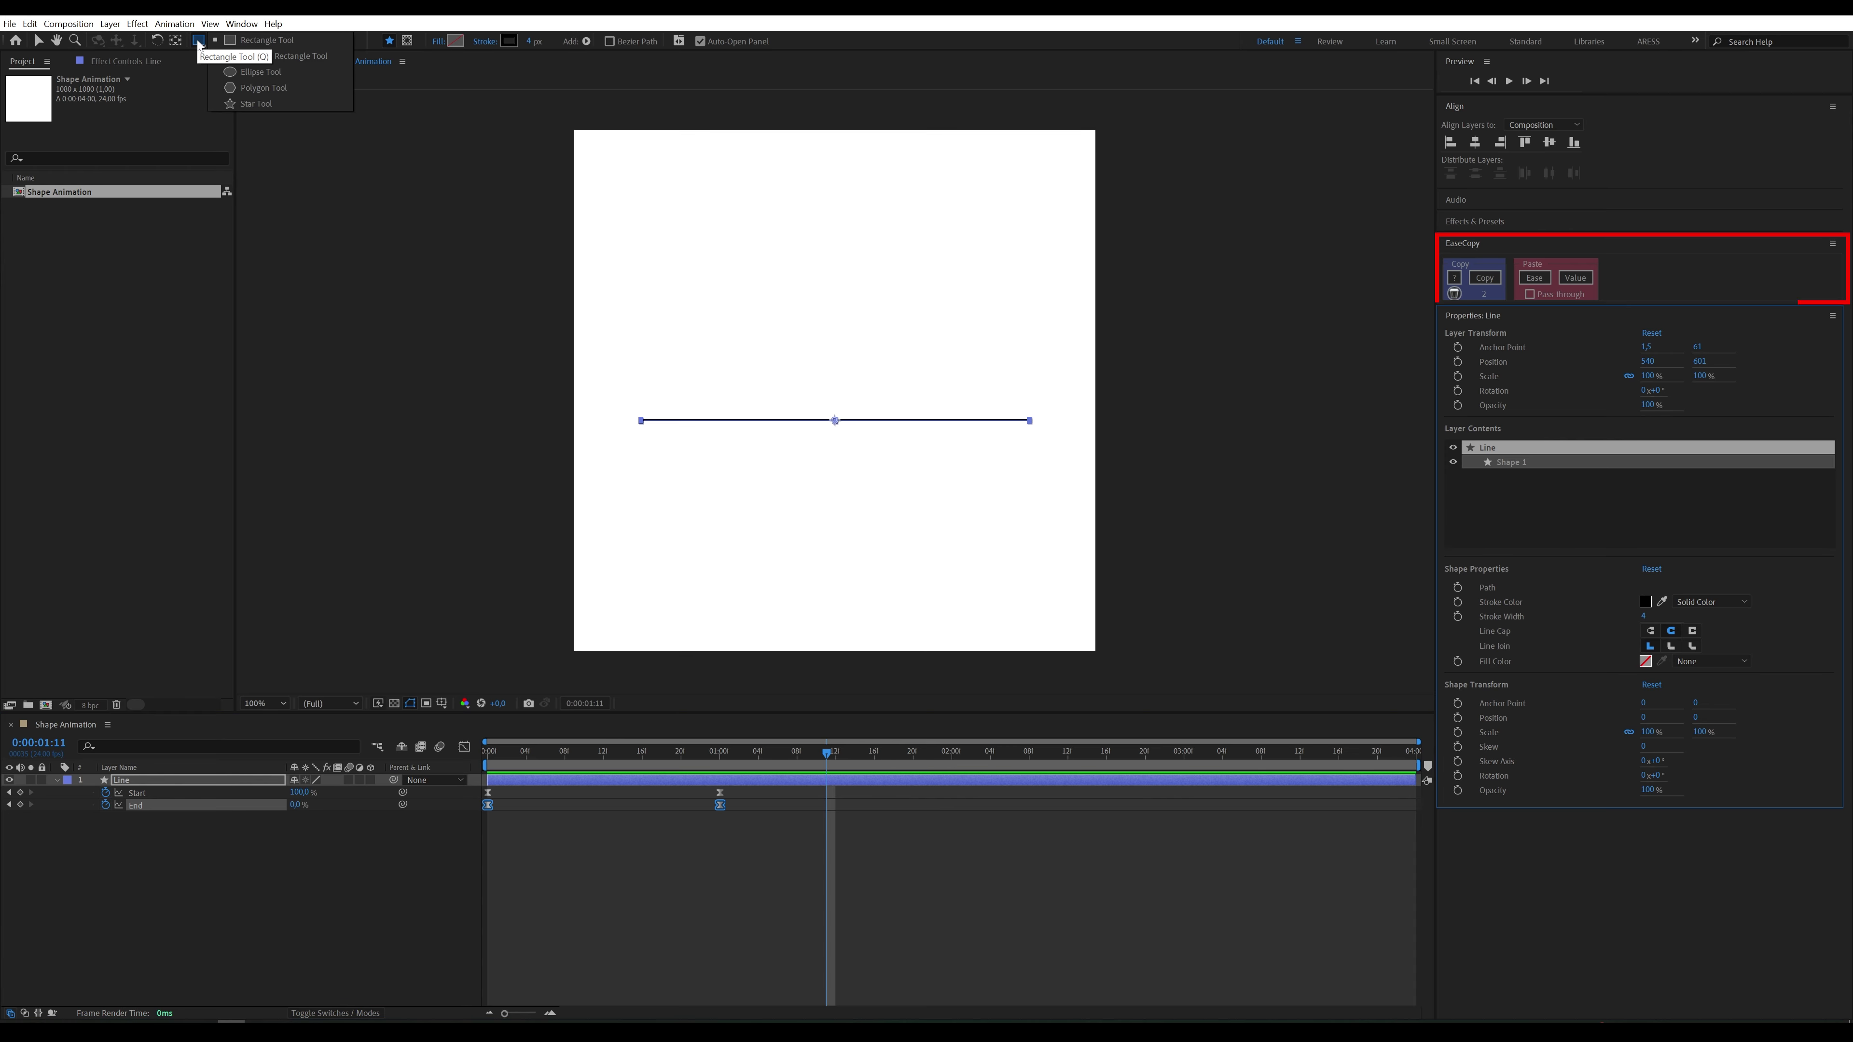
click(252, 56)
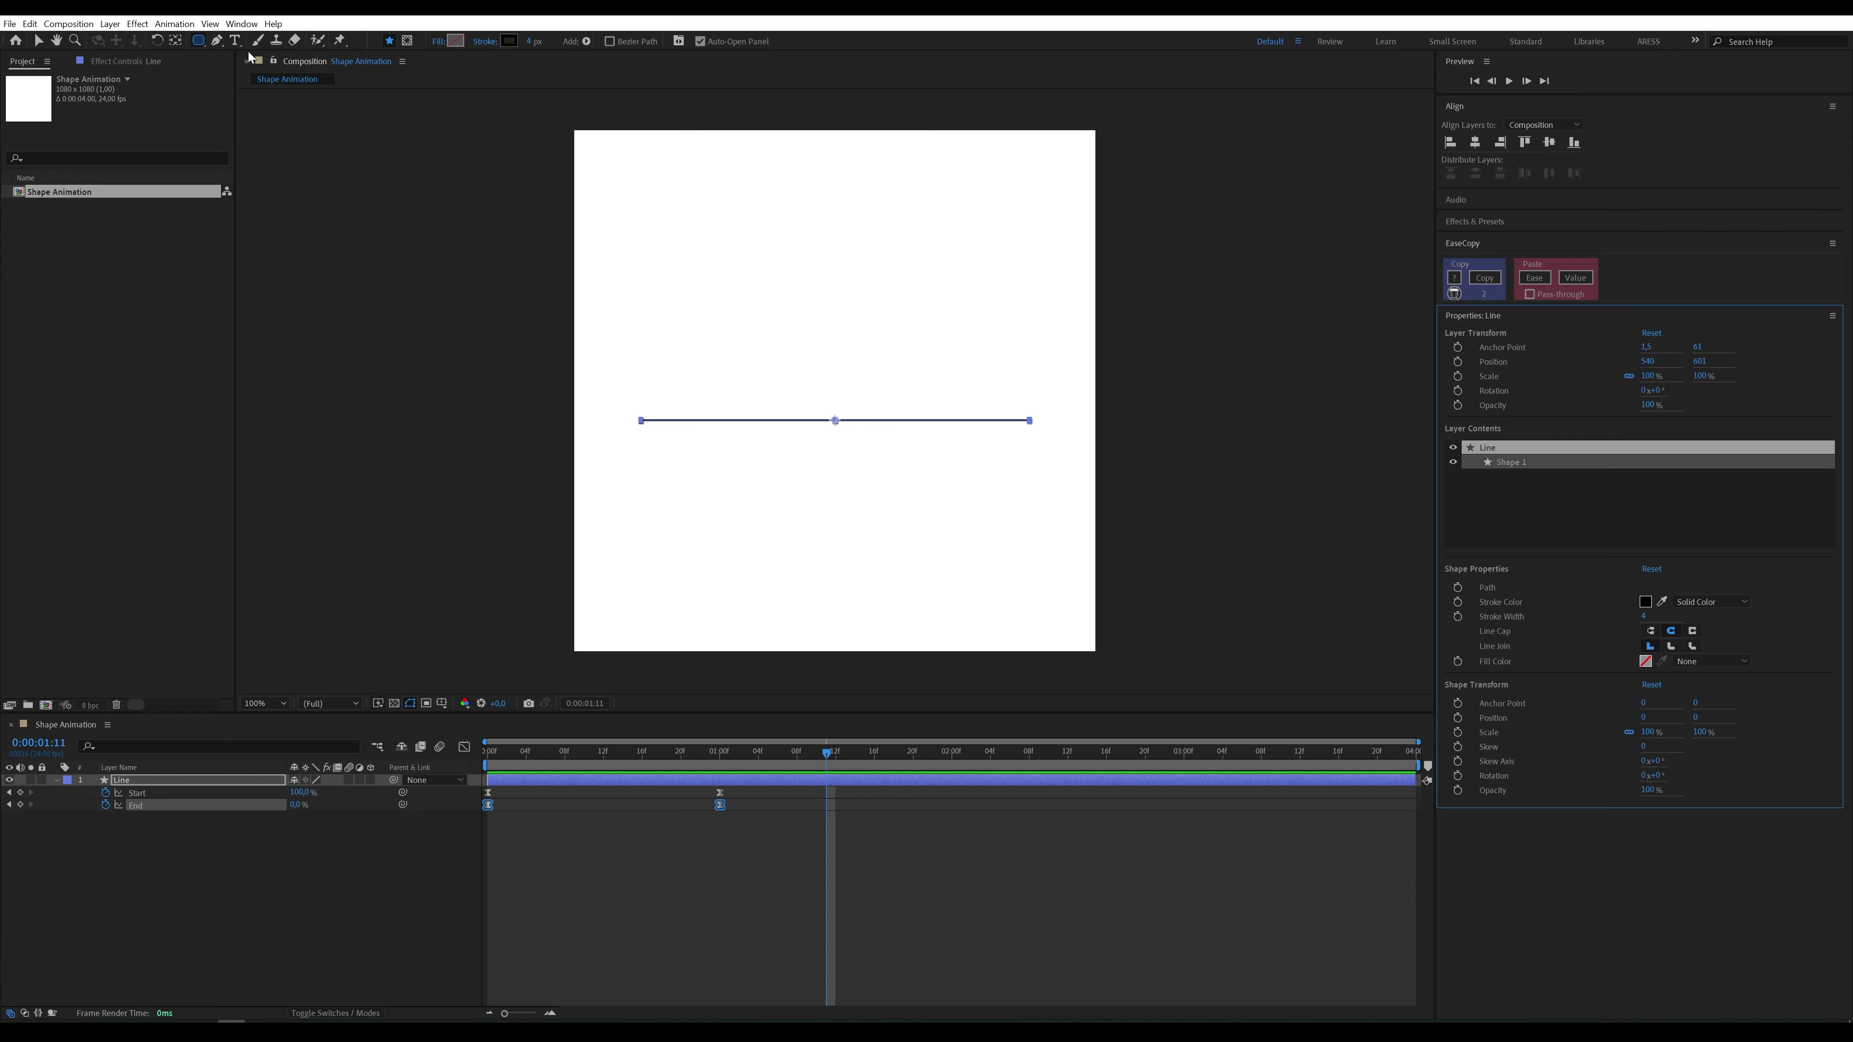
drag(812, 288, 855, 357)
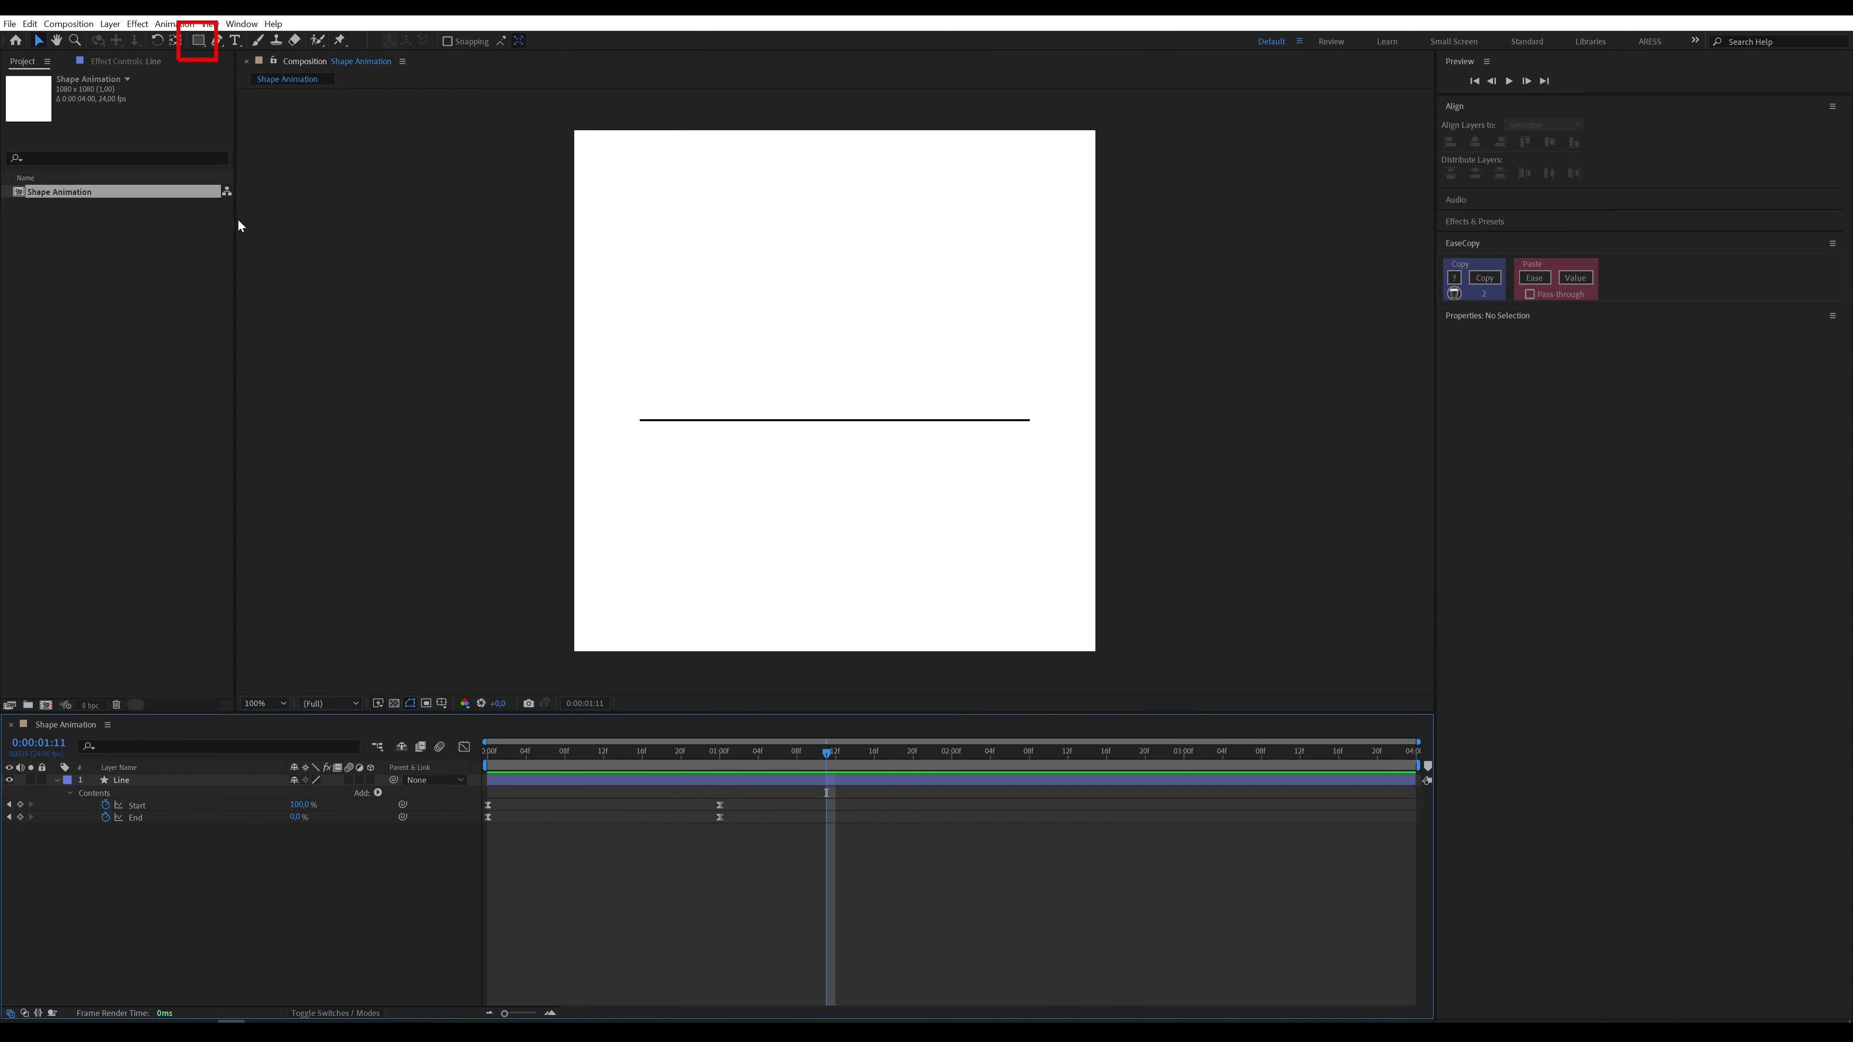
Step: Draw a rounded rectangle about 75 px wide above the line on its own shape layer
click(198, 40)
click(270, 60)
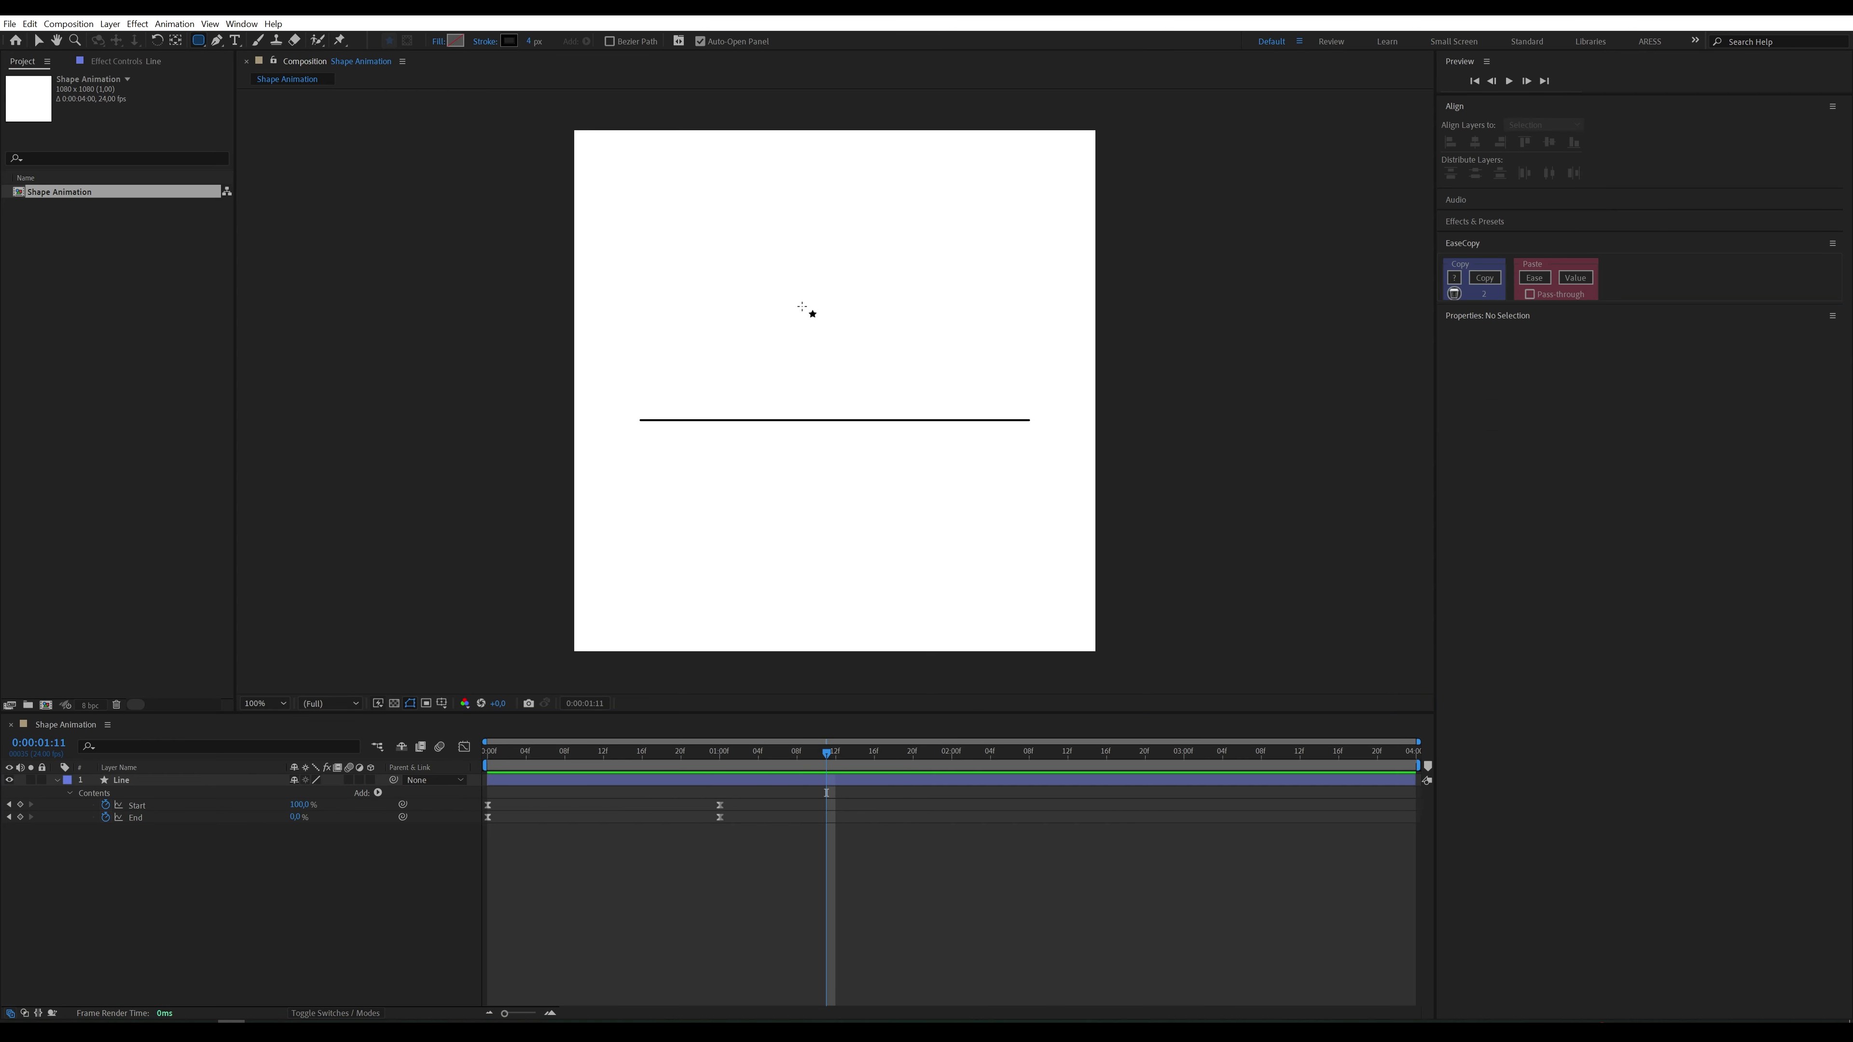
drag(809, 276, 846, 334)
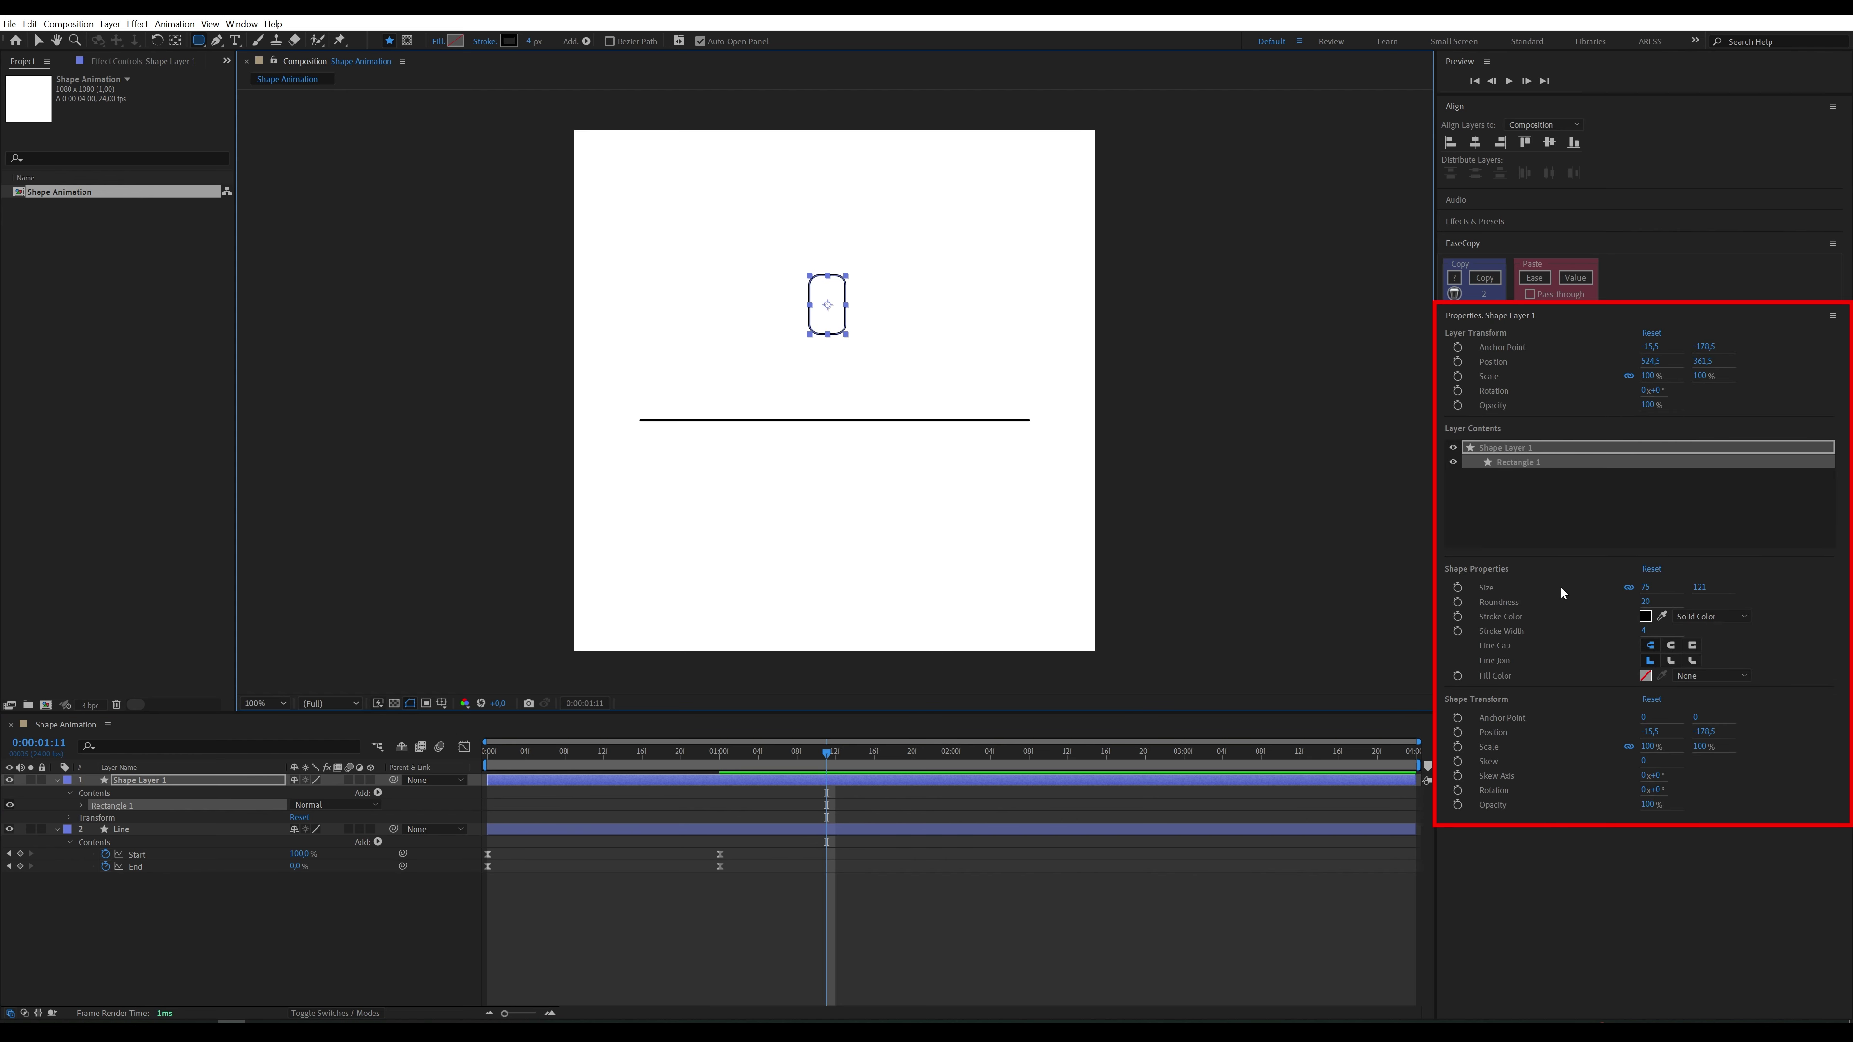
Step: Increase the rectangle's roundness until its ends form a capsule and center it horizontally in the composition
drag(1642, 604, 1690, 603)
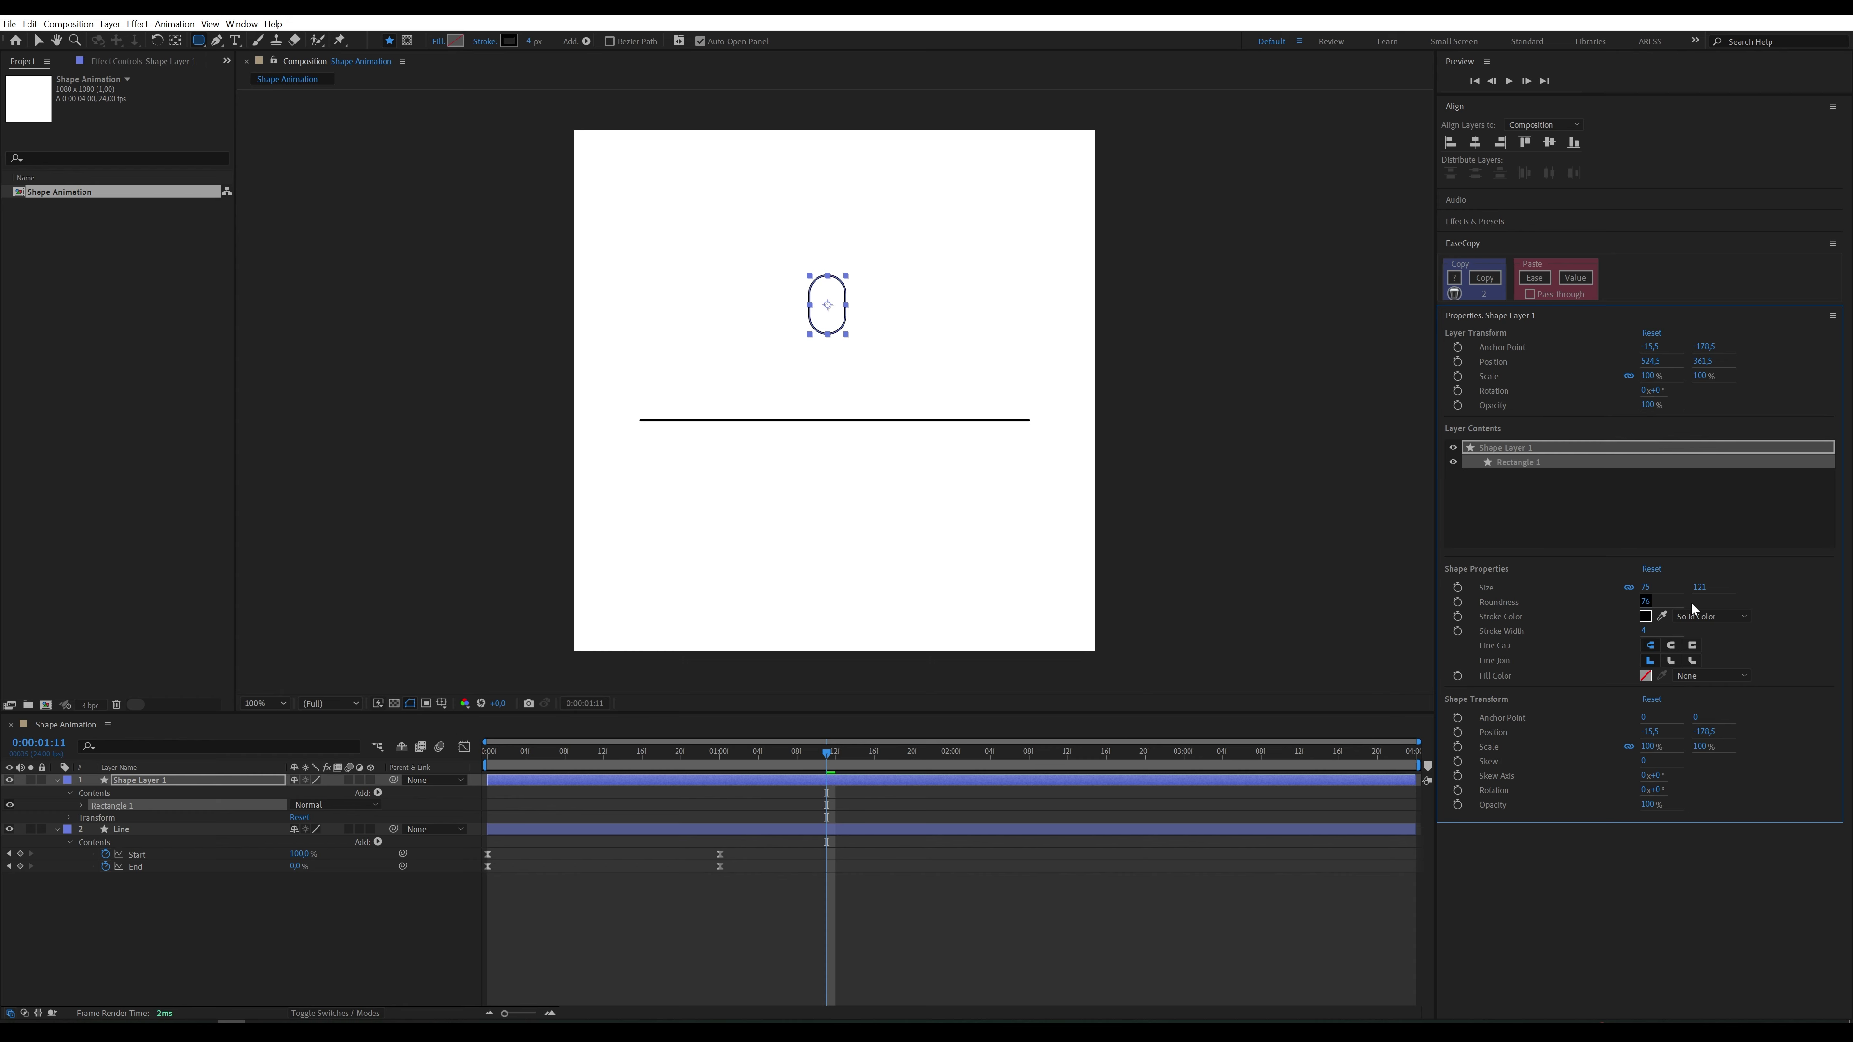
click(39, 41)
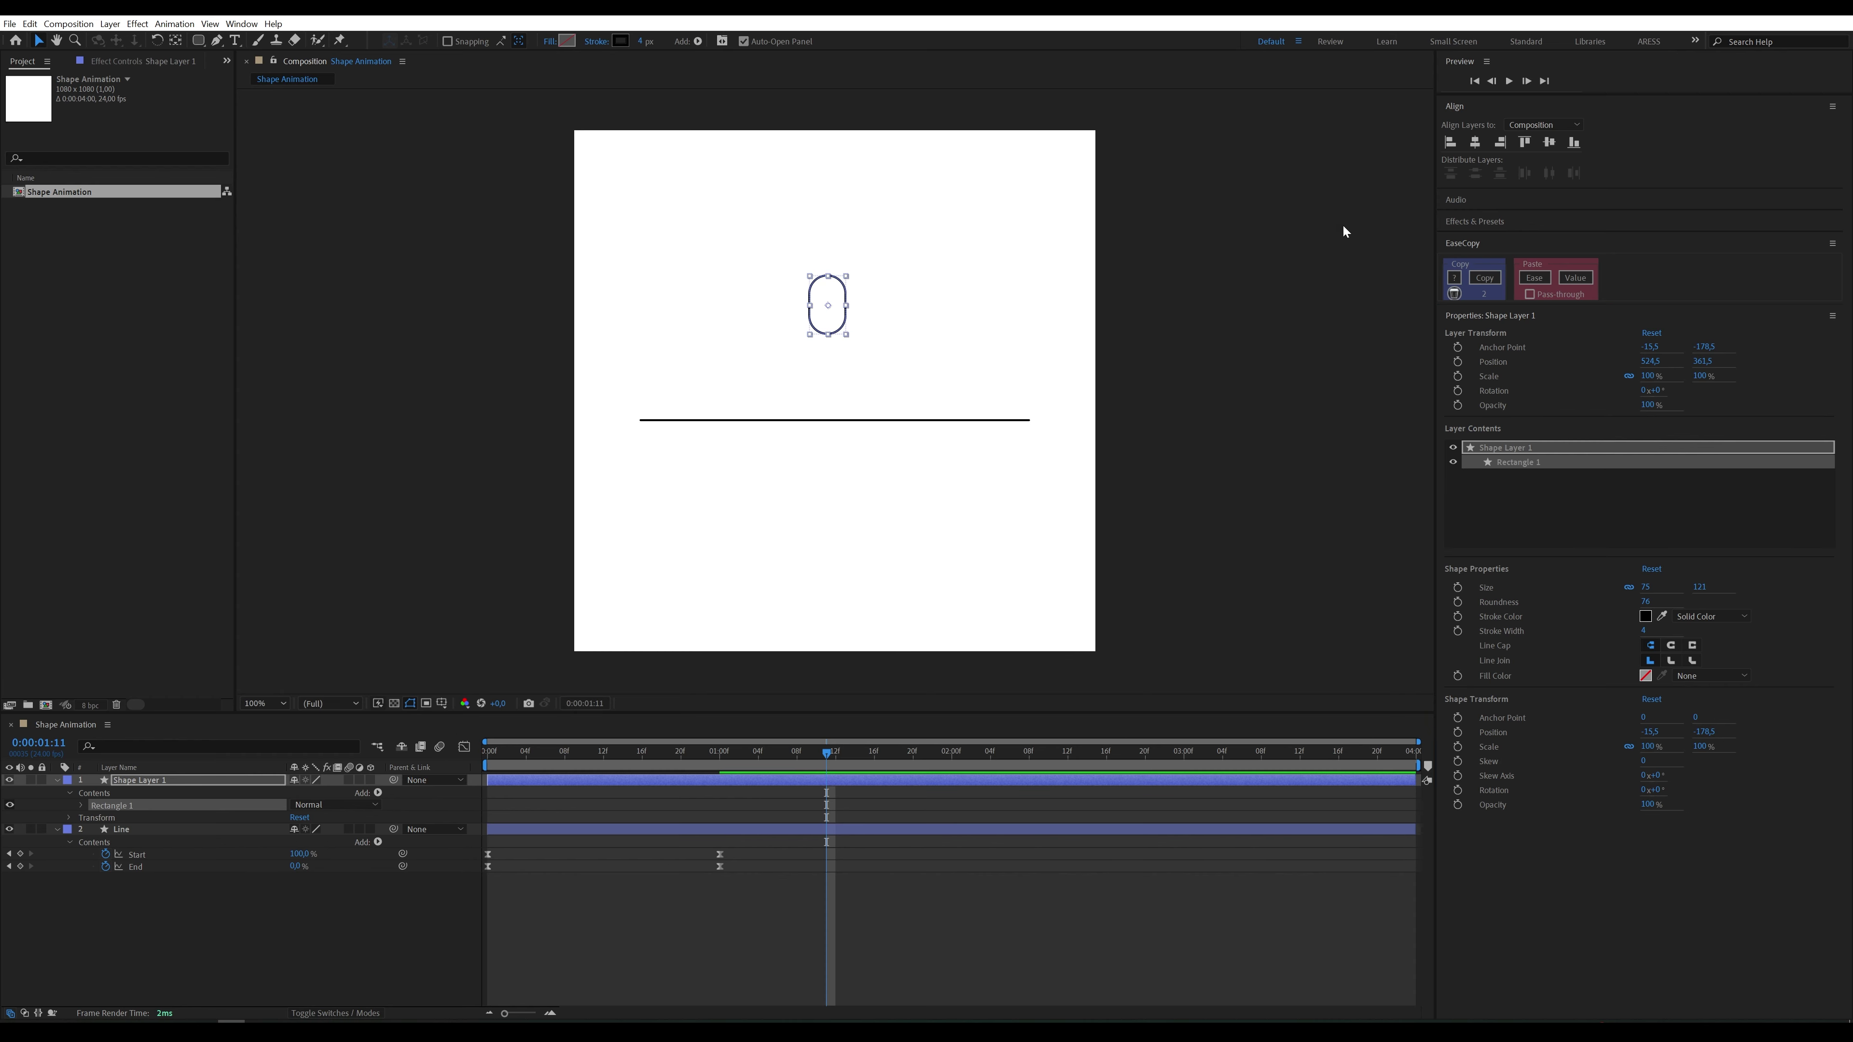
click(1475, 142)
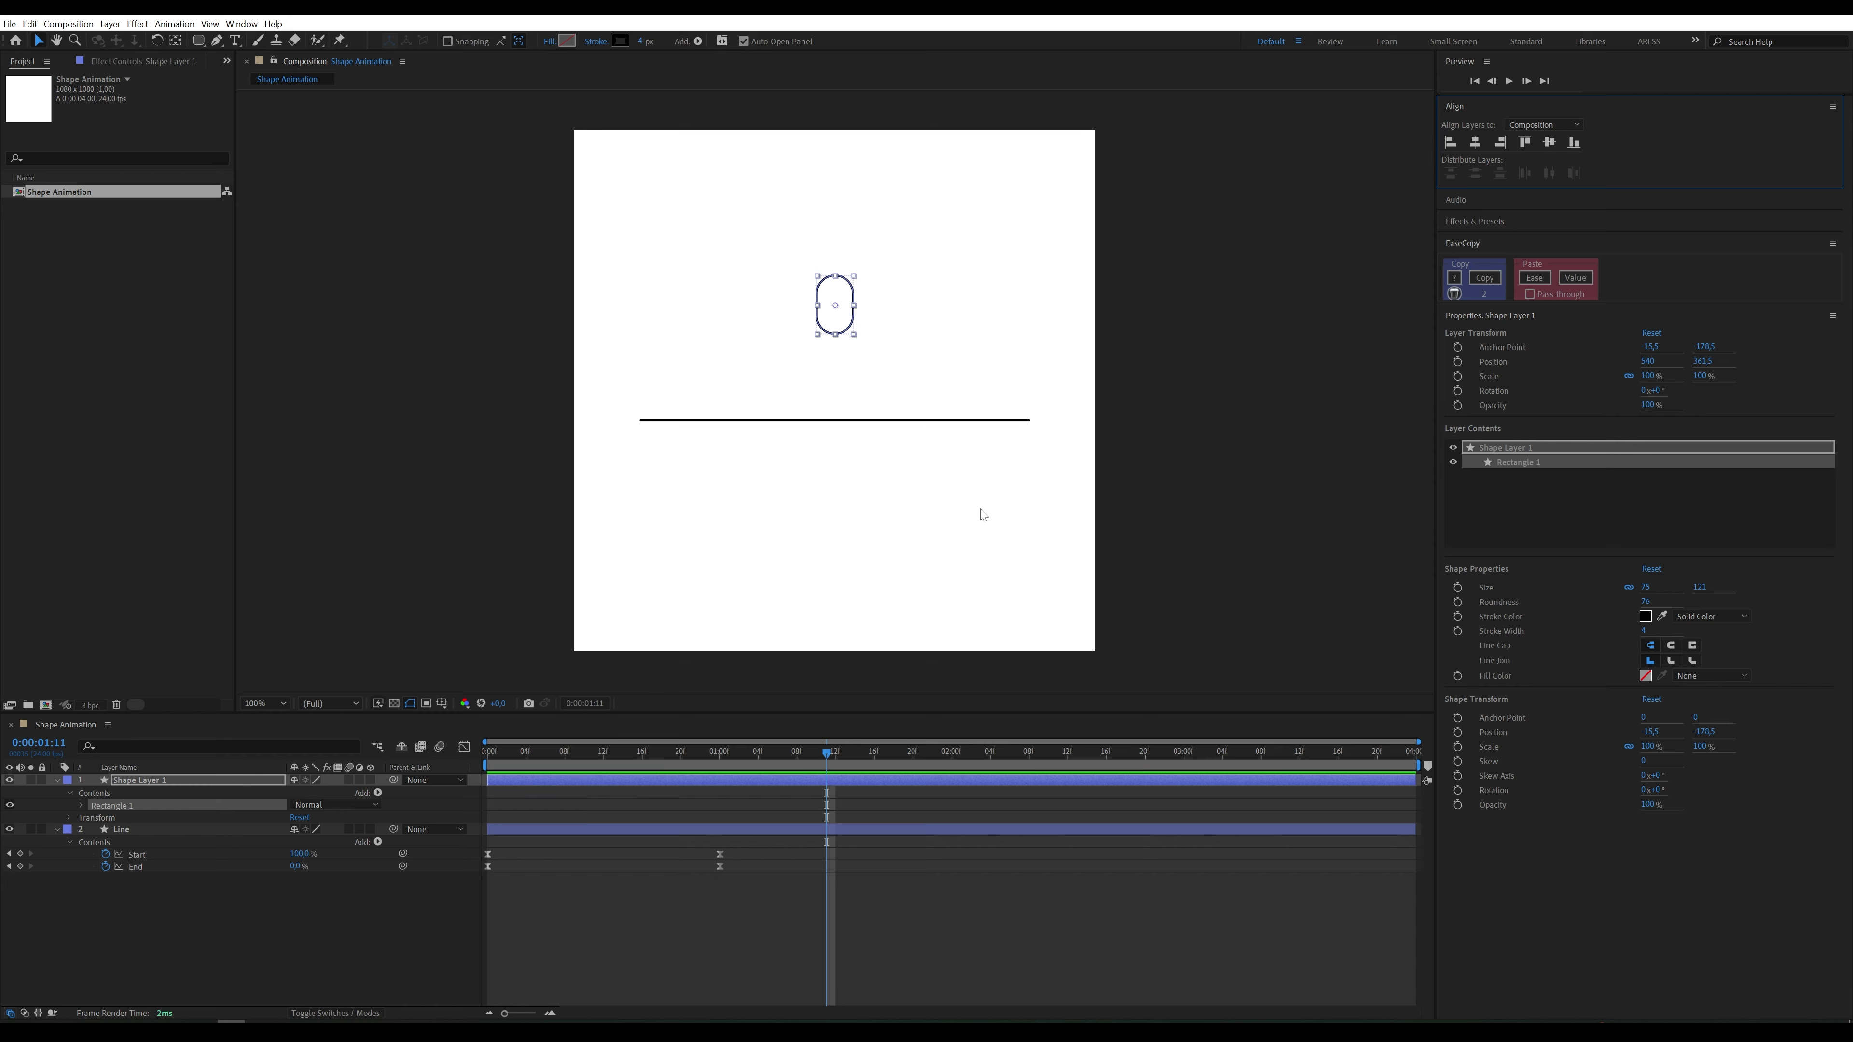
Step: At frame 0, set Position and Rotation keyframes on Shape Layer 1 and move the capsule below the line to about Y 835
key(Home)
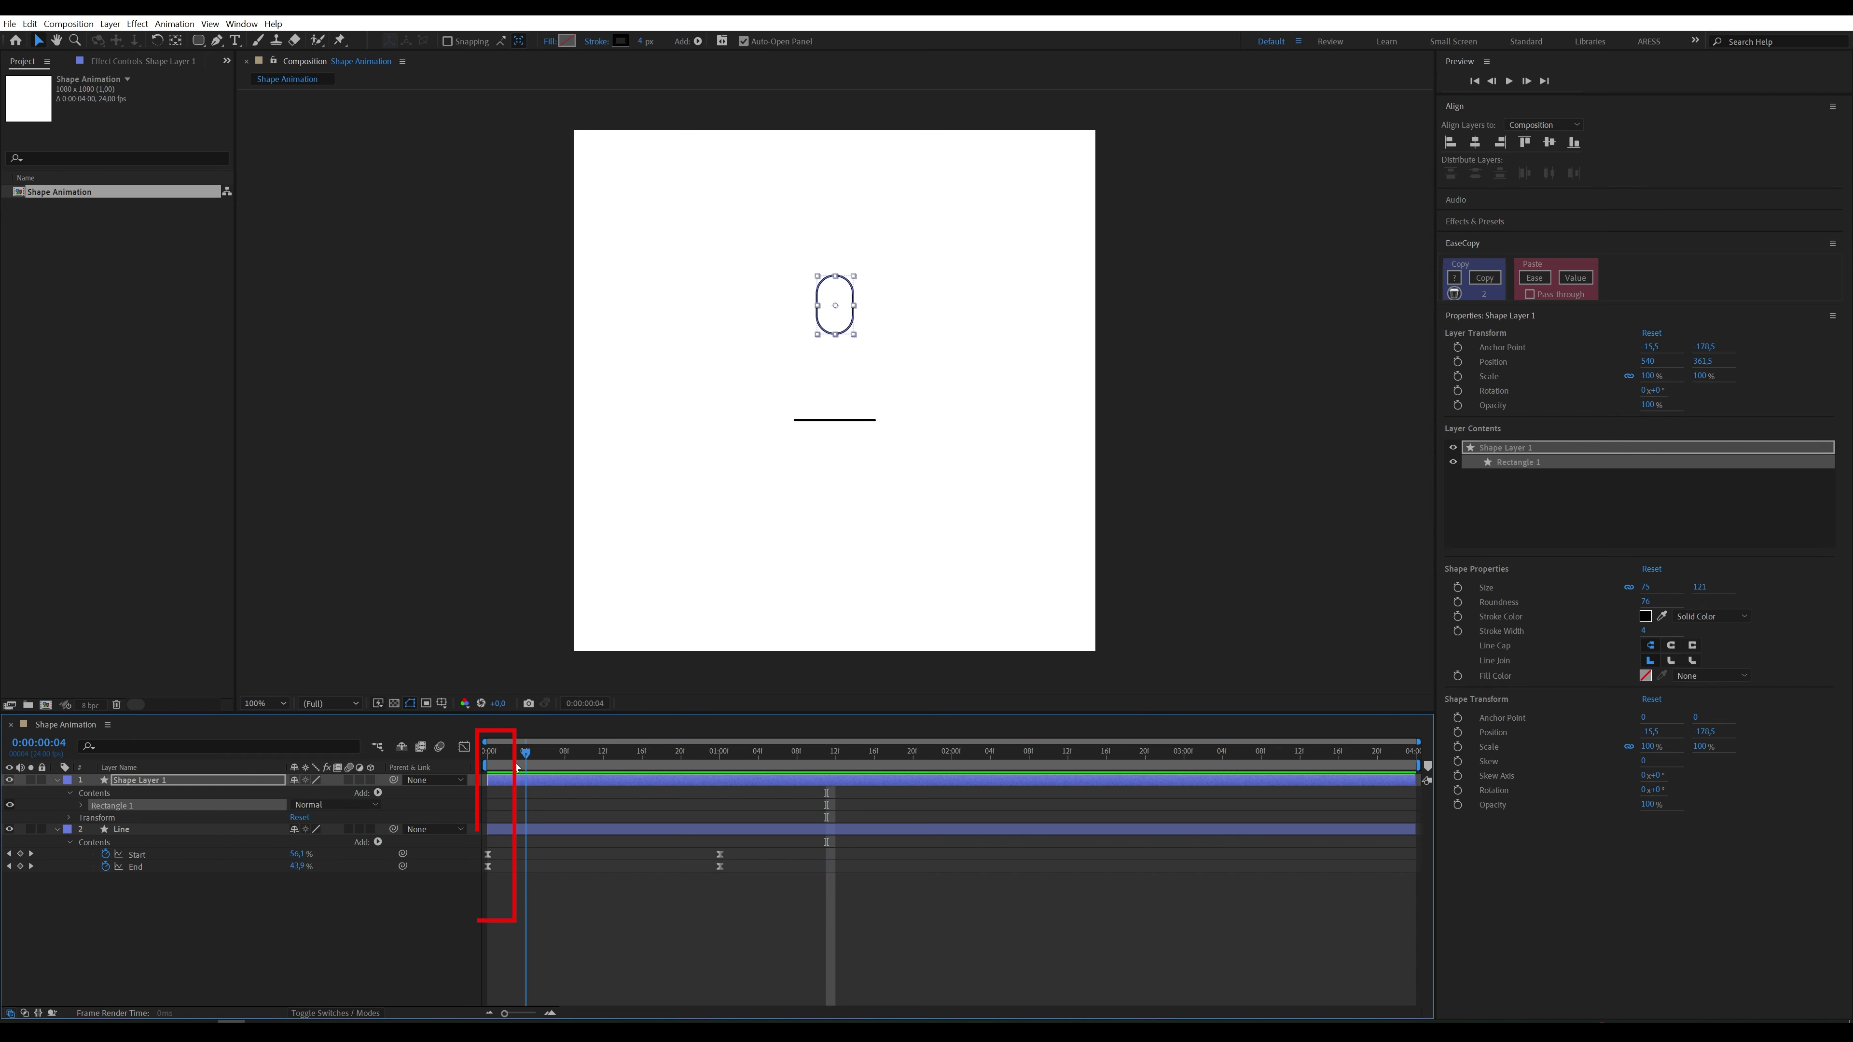
click(238, 781)
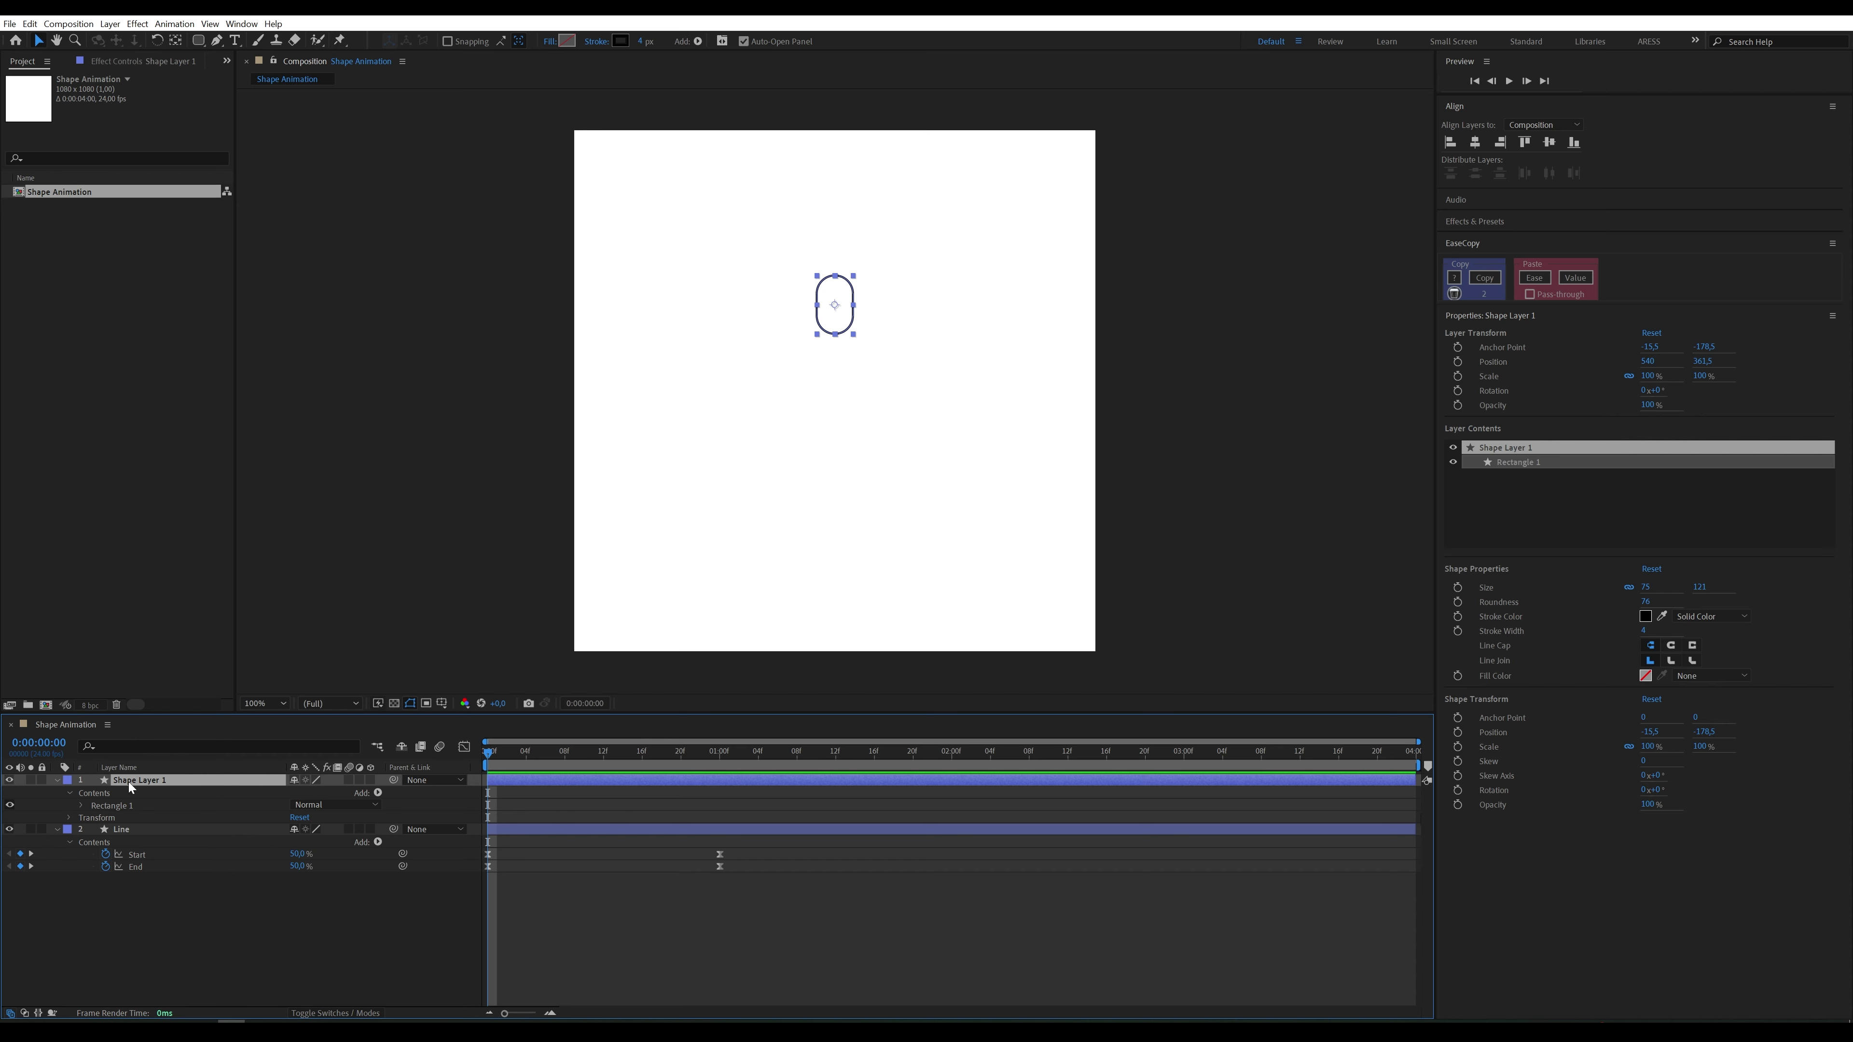
key(p)
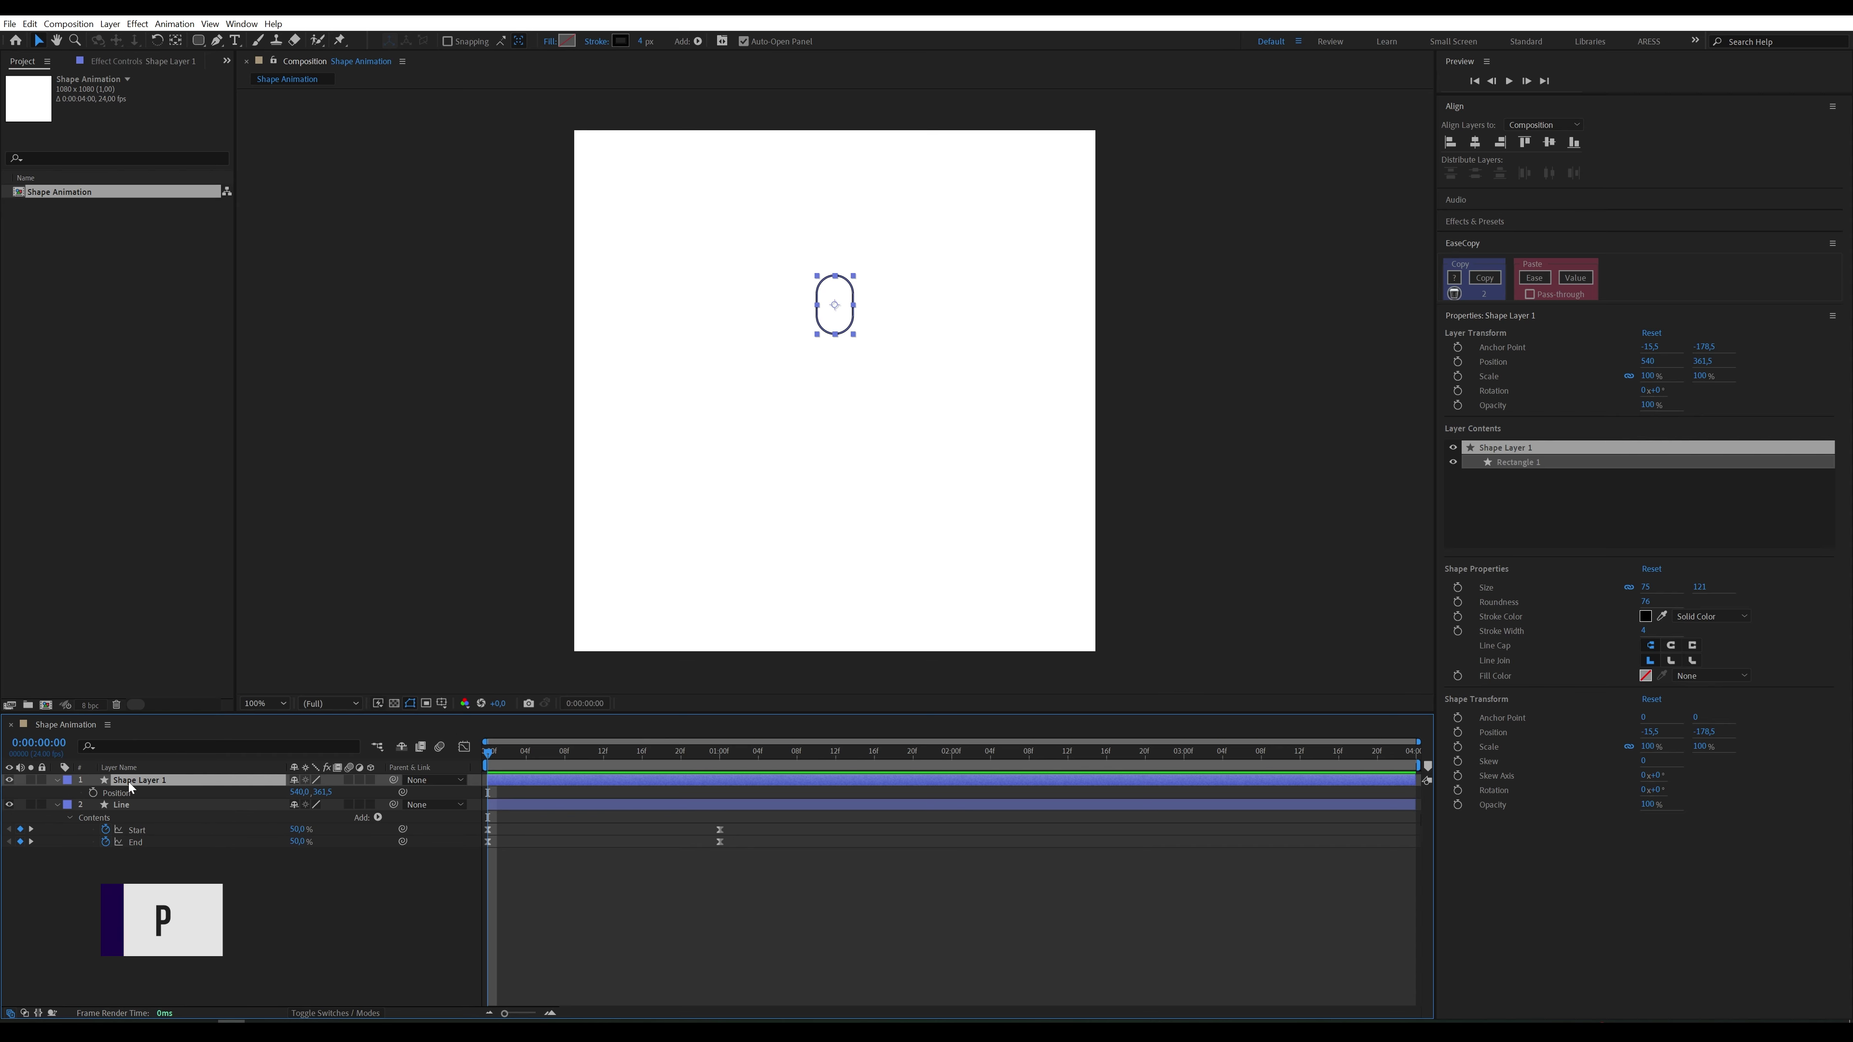
key(shift+r)
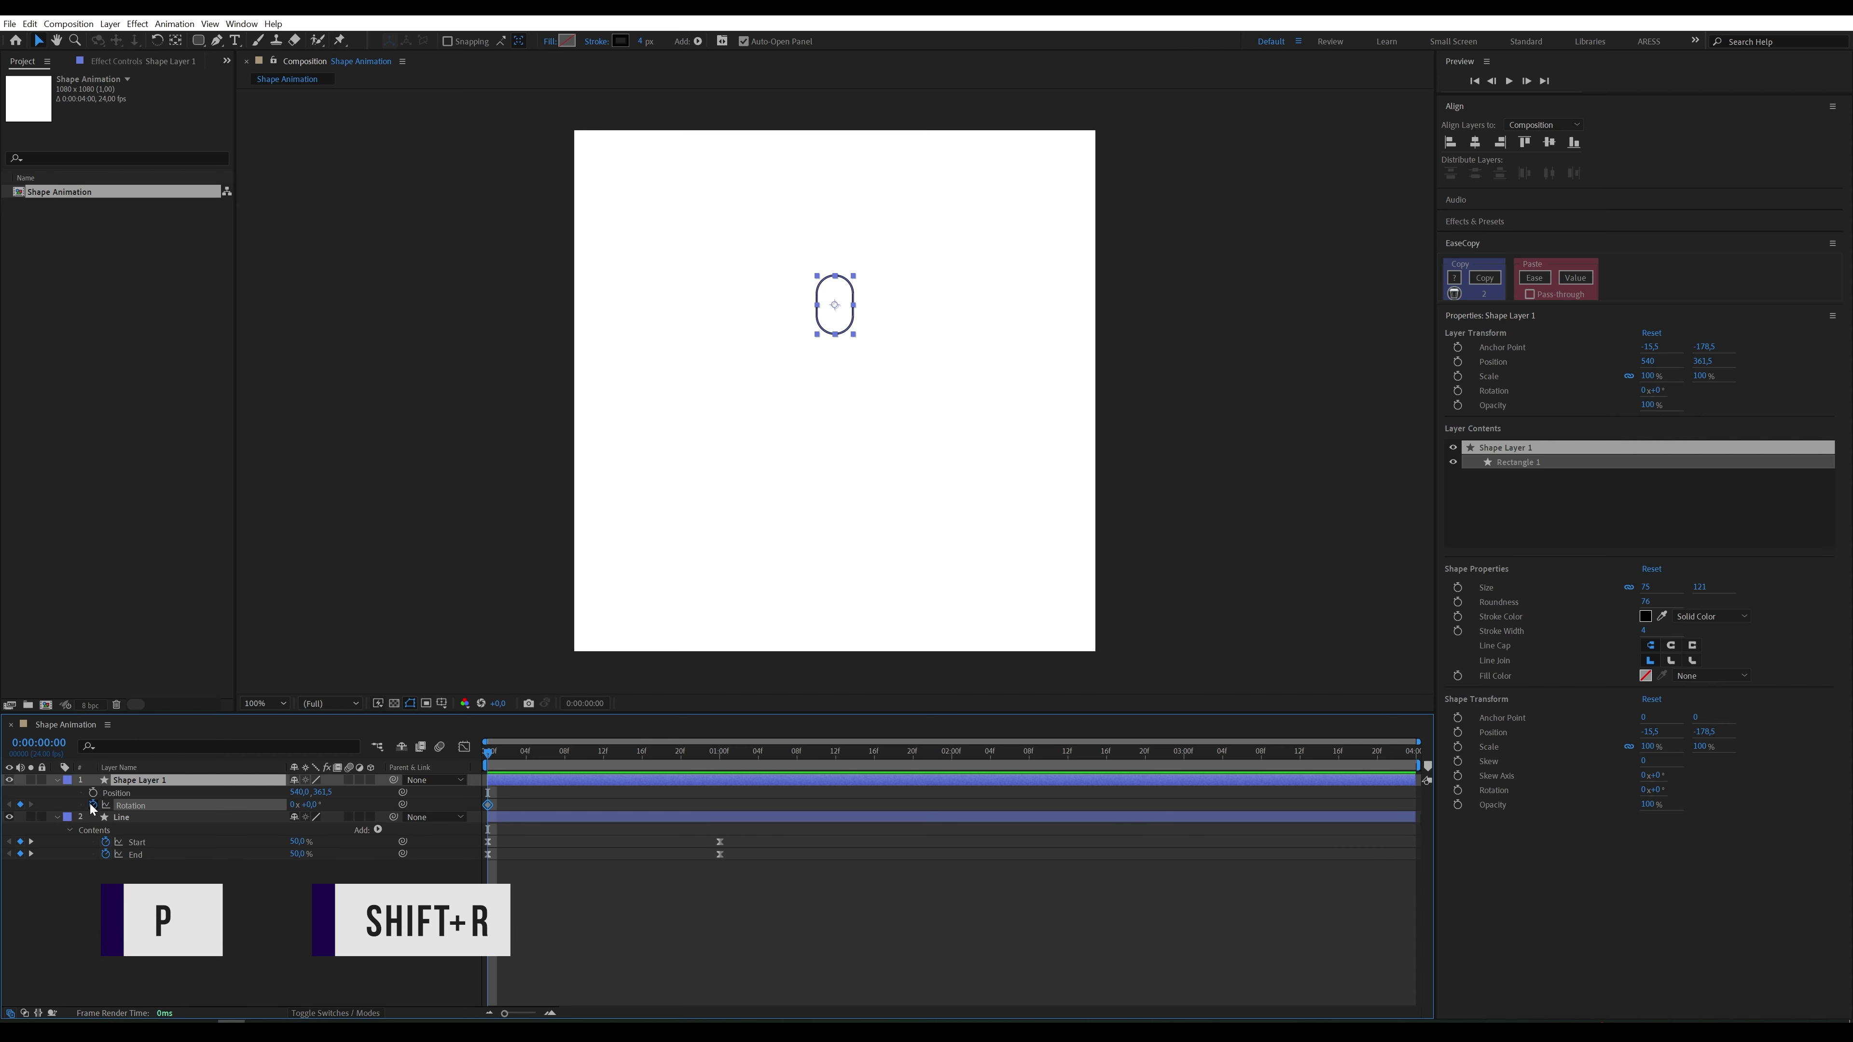
click(92, 793)
drag(322, 793, 685, 791)
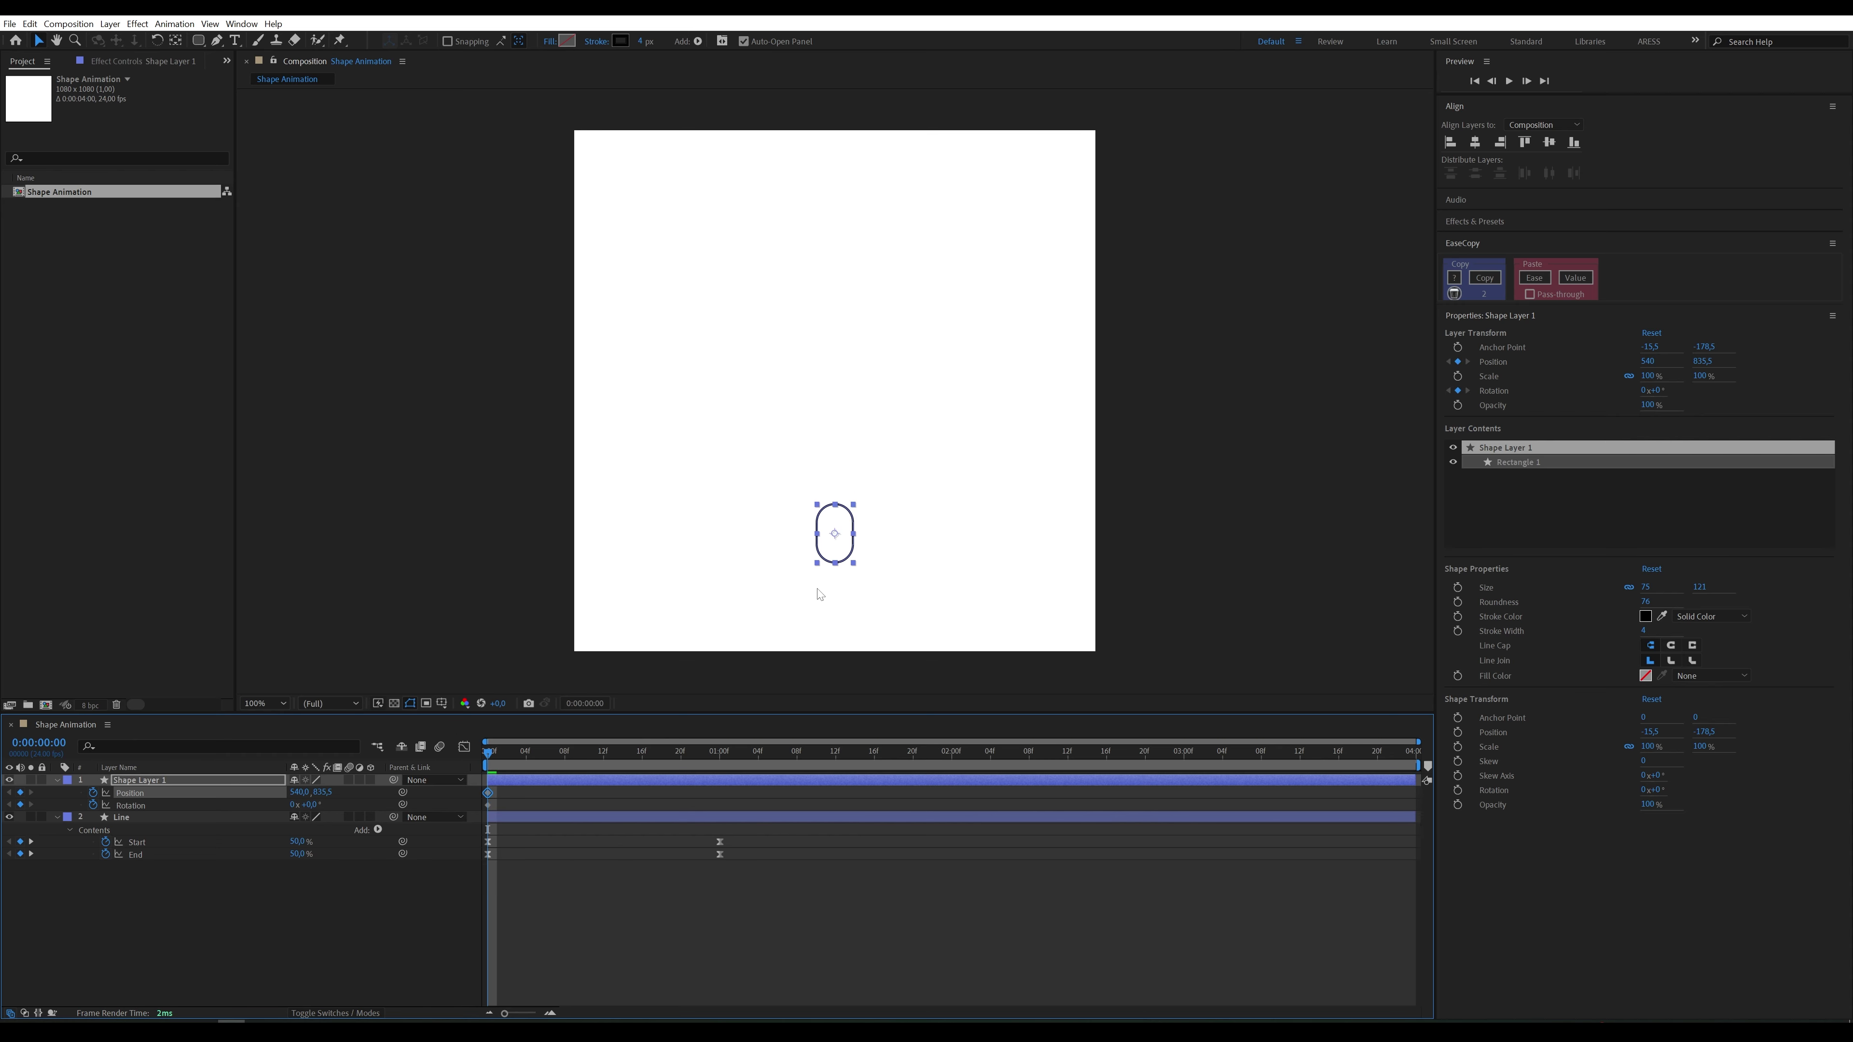
Step: At frame 12, keyframe the capsule above the line at about Y 265 and set its Rotation to 354°
drag(490, 756, 604, 752)
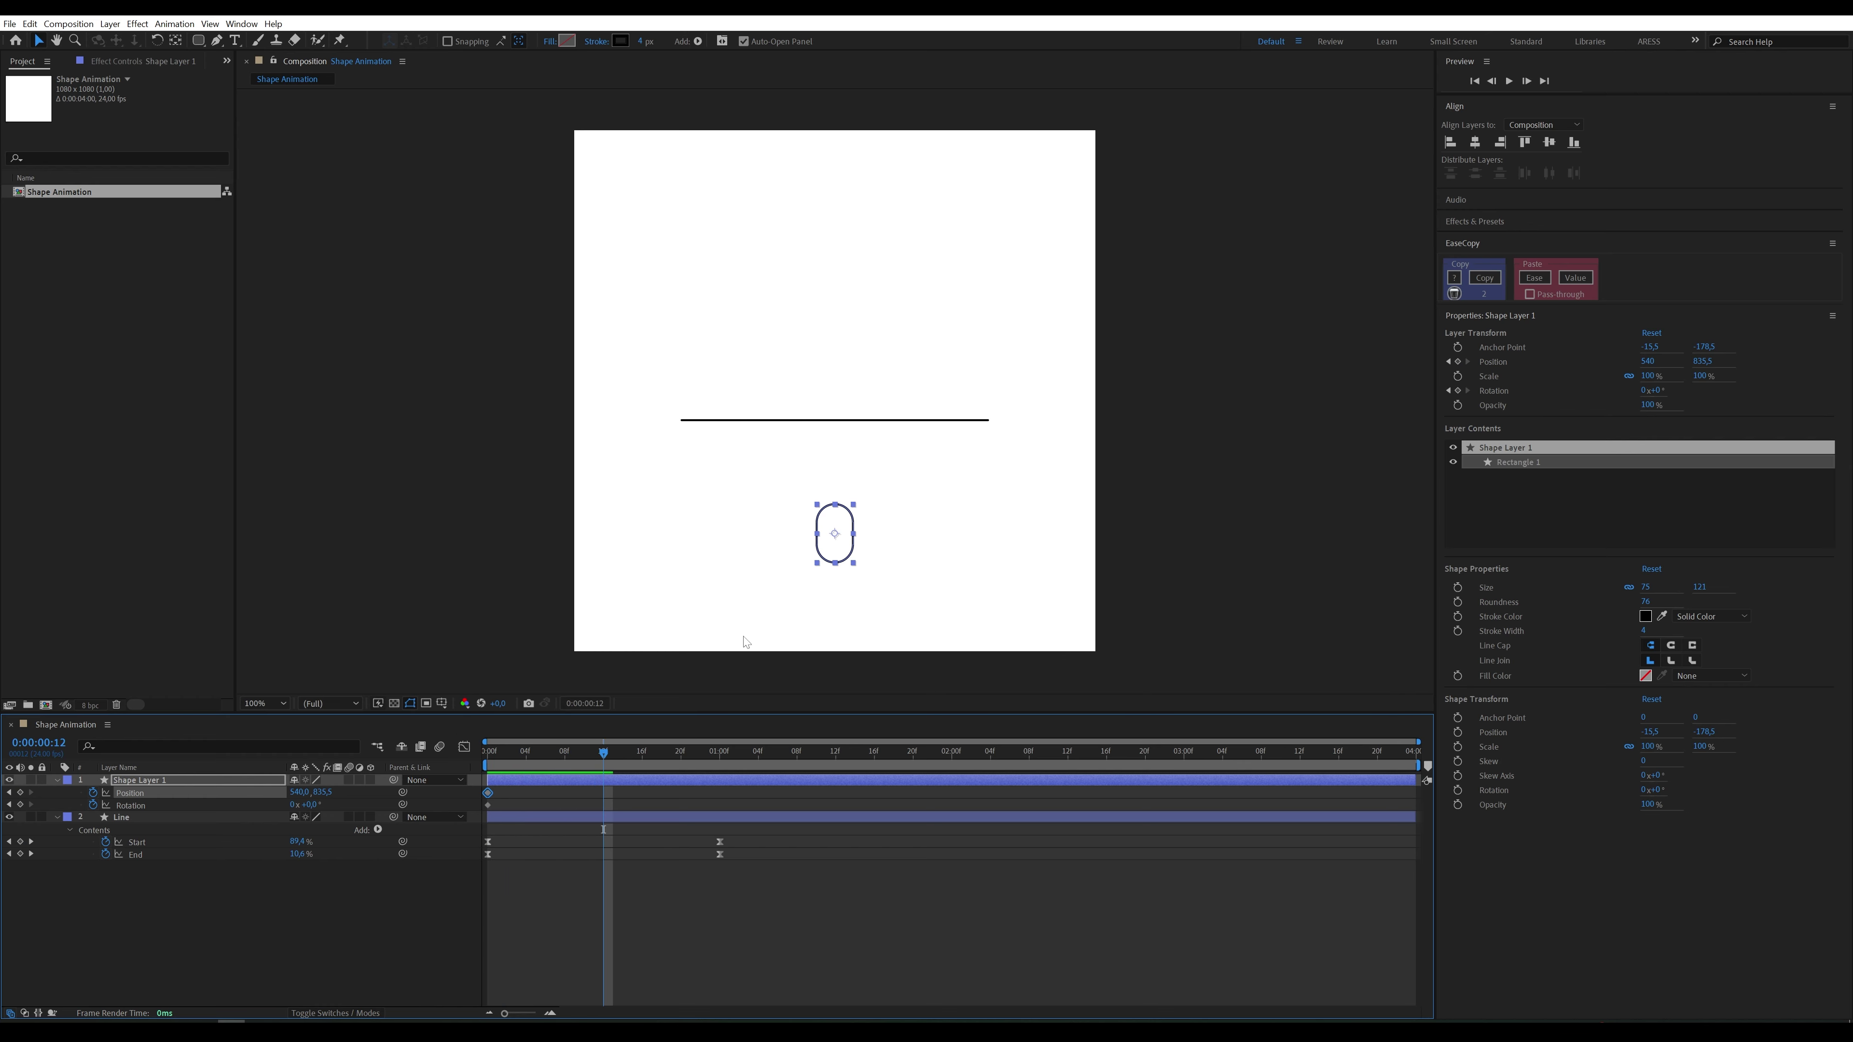
drag(838, 554, 847, 276)
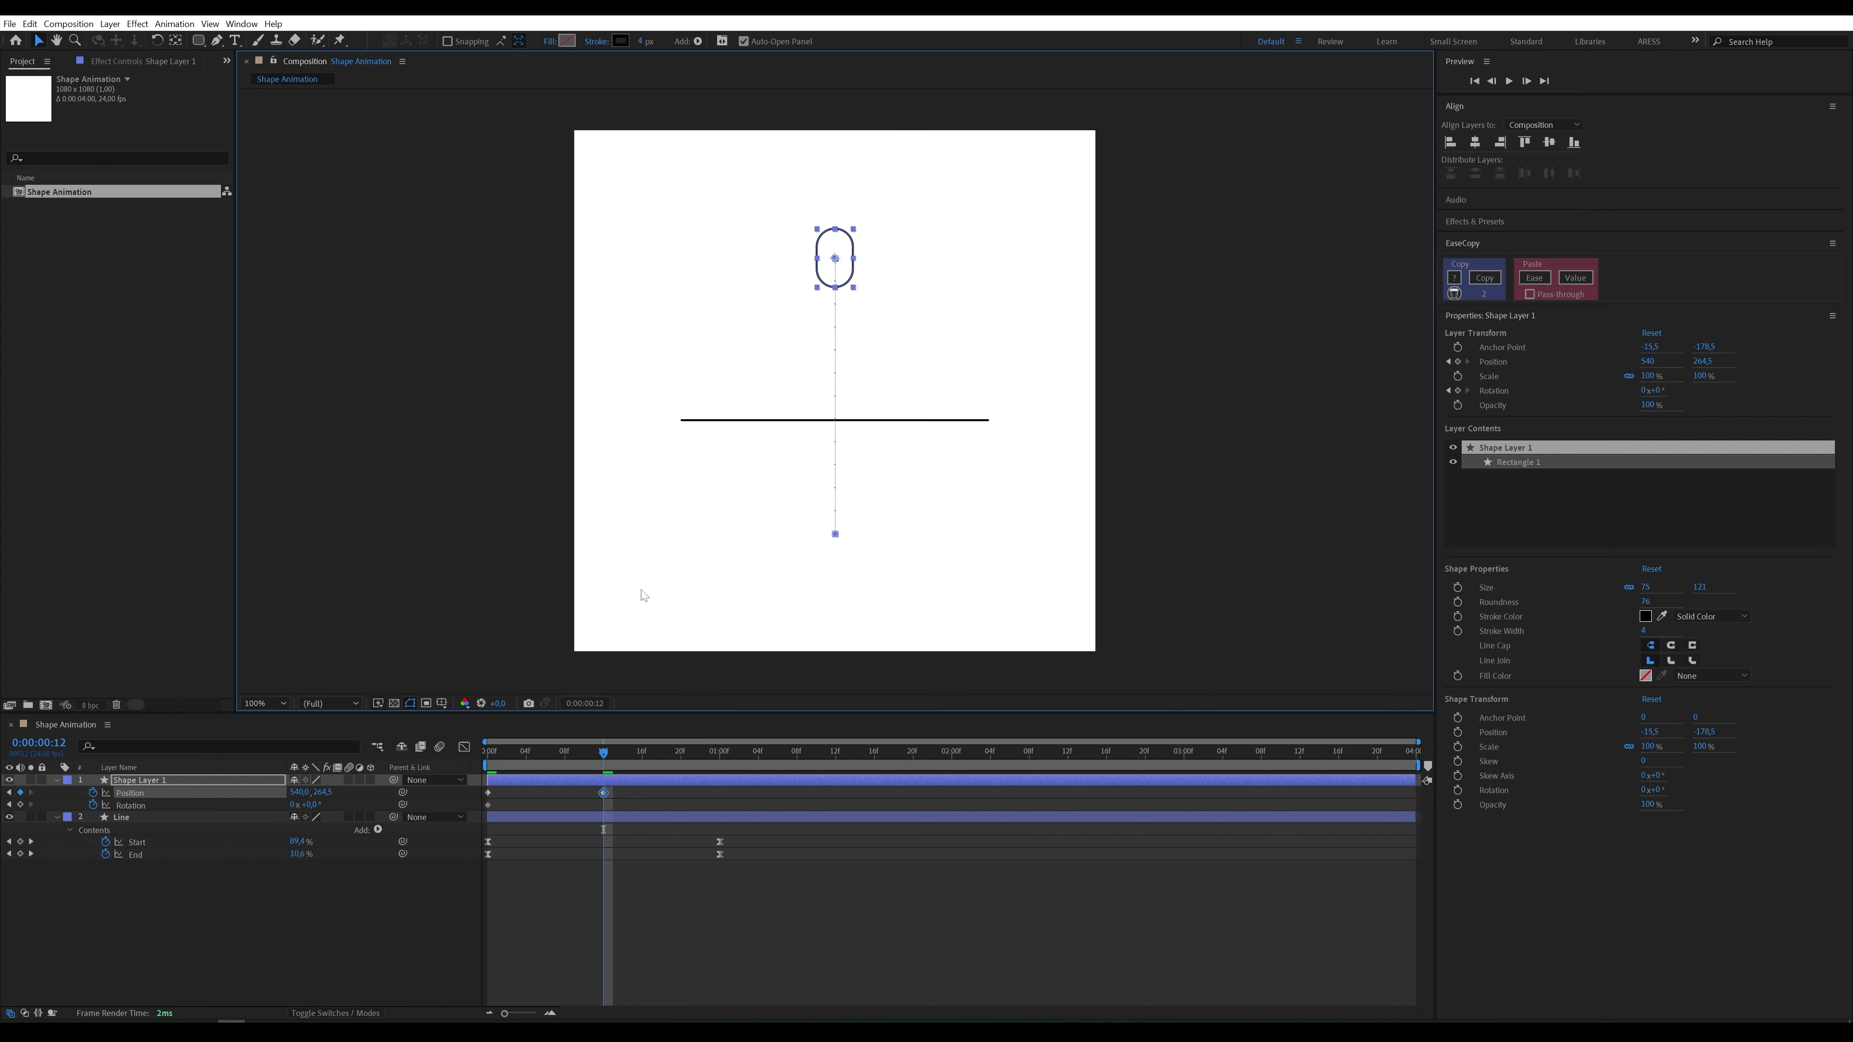
click(292, 804)
text(1)
key(Return)
drag(311, 805, 307, 804)
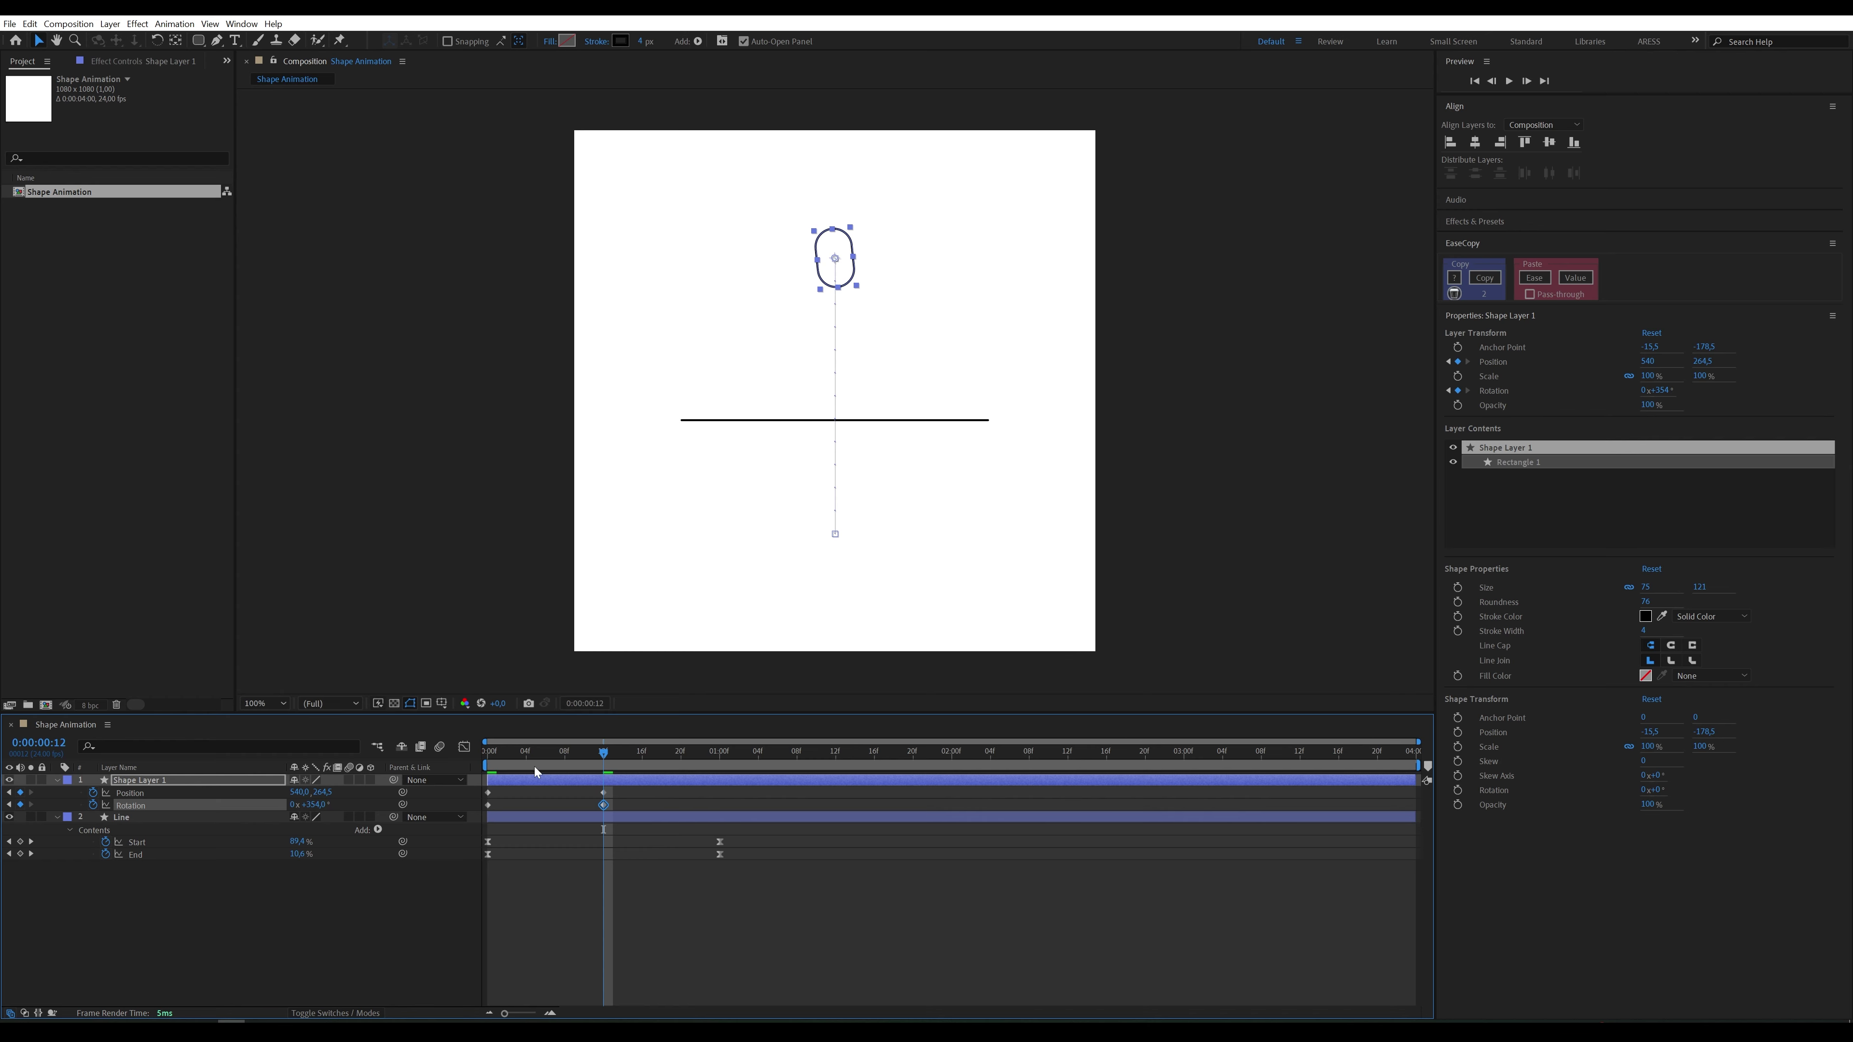
Step: Copy Shape Layer 1's frame 0 Position and Rotation keyframes and paste them at 1 second
drag(615, 750, 708, 763)
drag(540, 802, 476, 797)
key(ctrl+c)
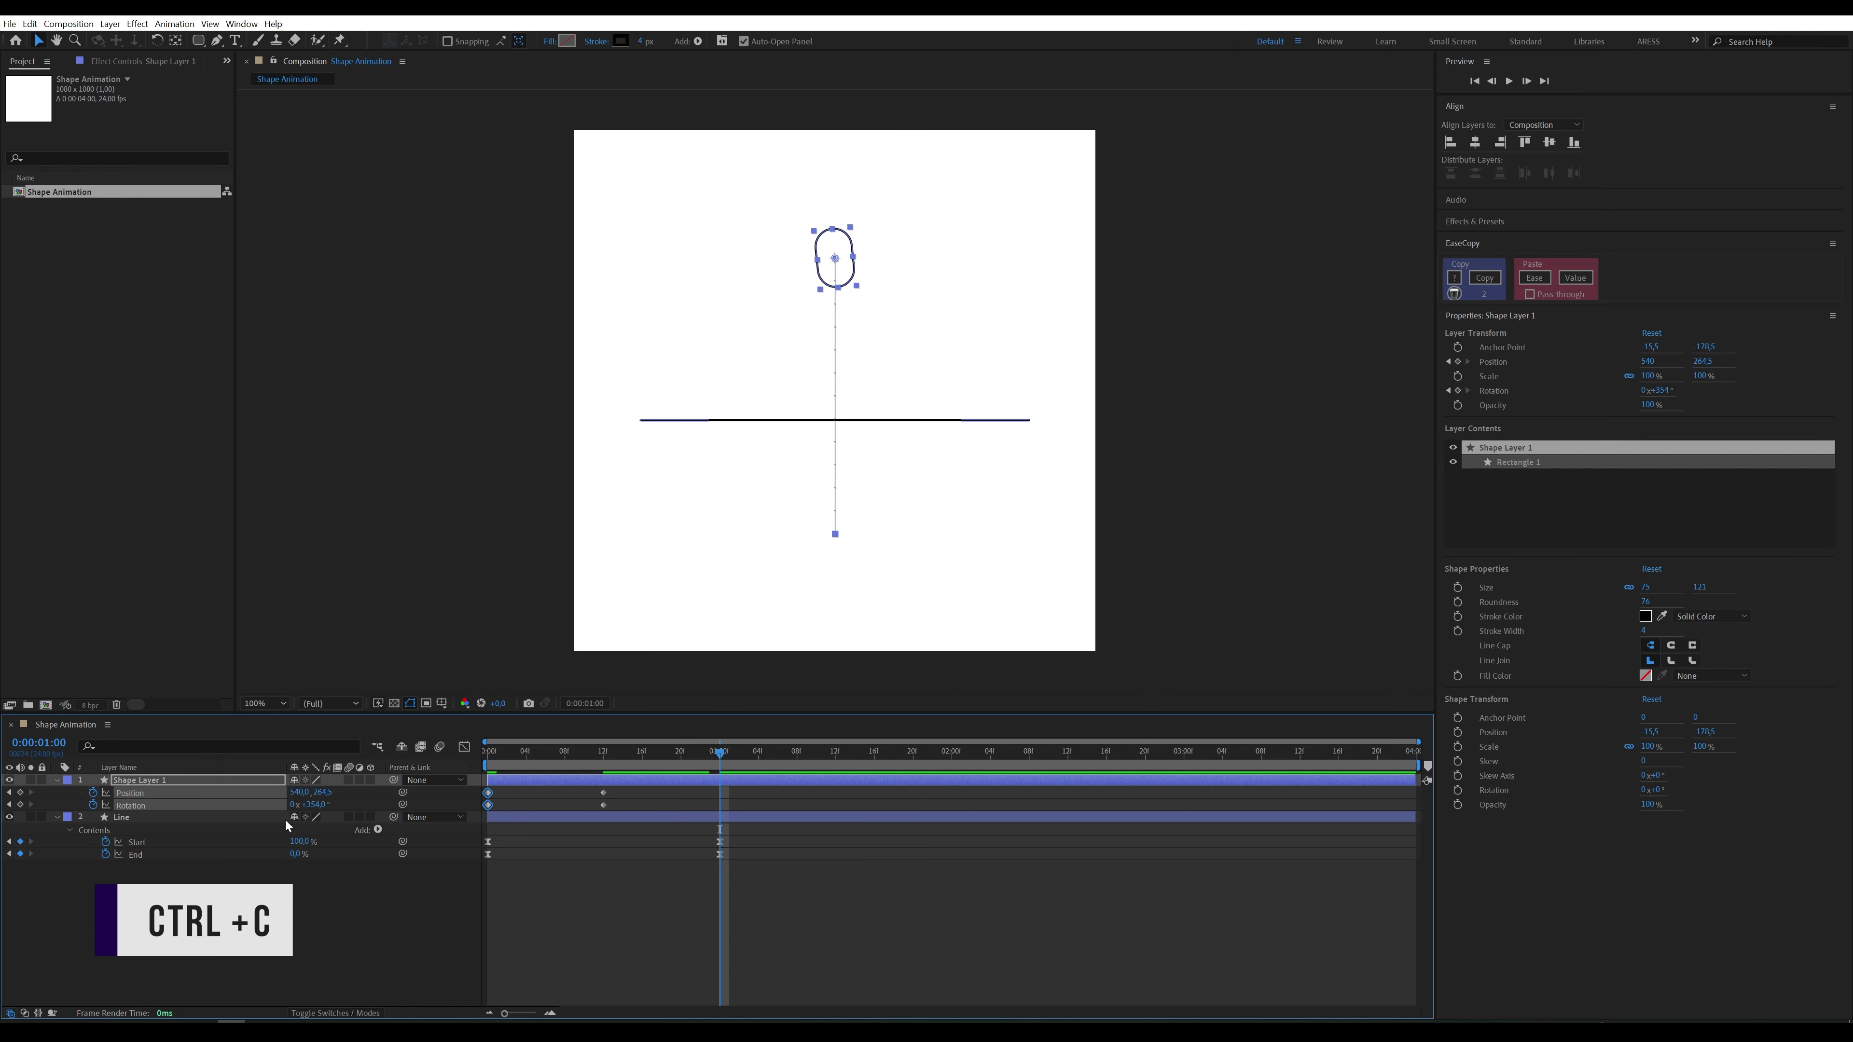
key(ctrl+v)
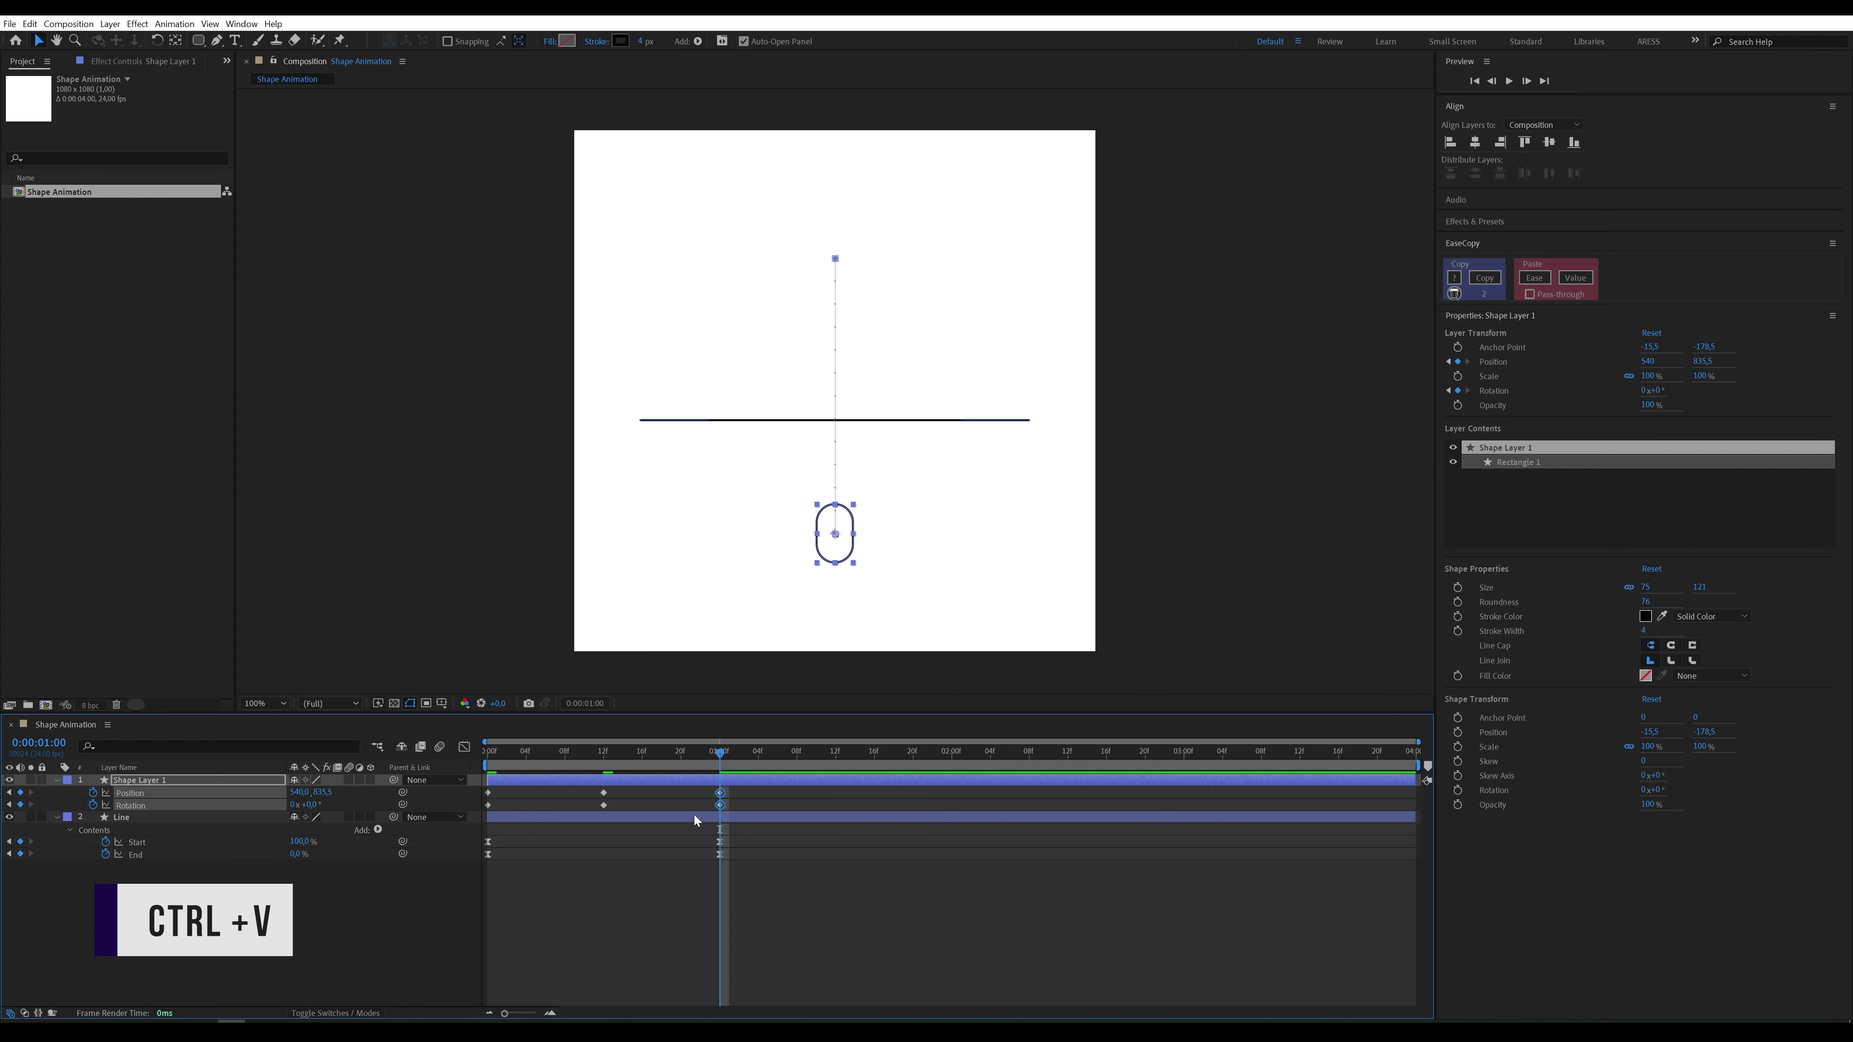
Step: End the work area at 1 second and preview the capsule's jump and spin
key(n)
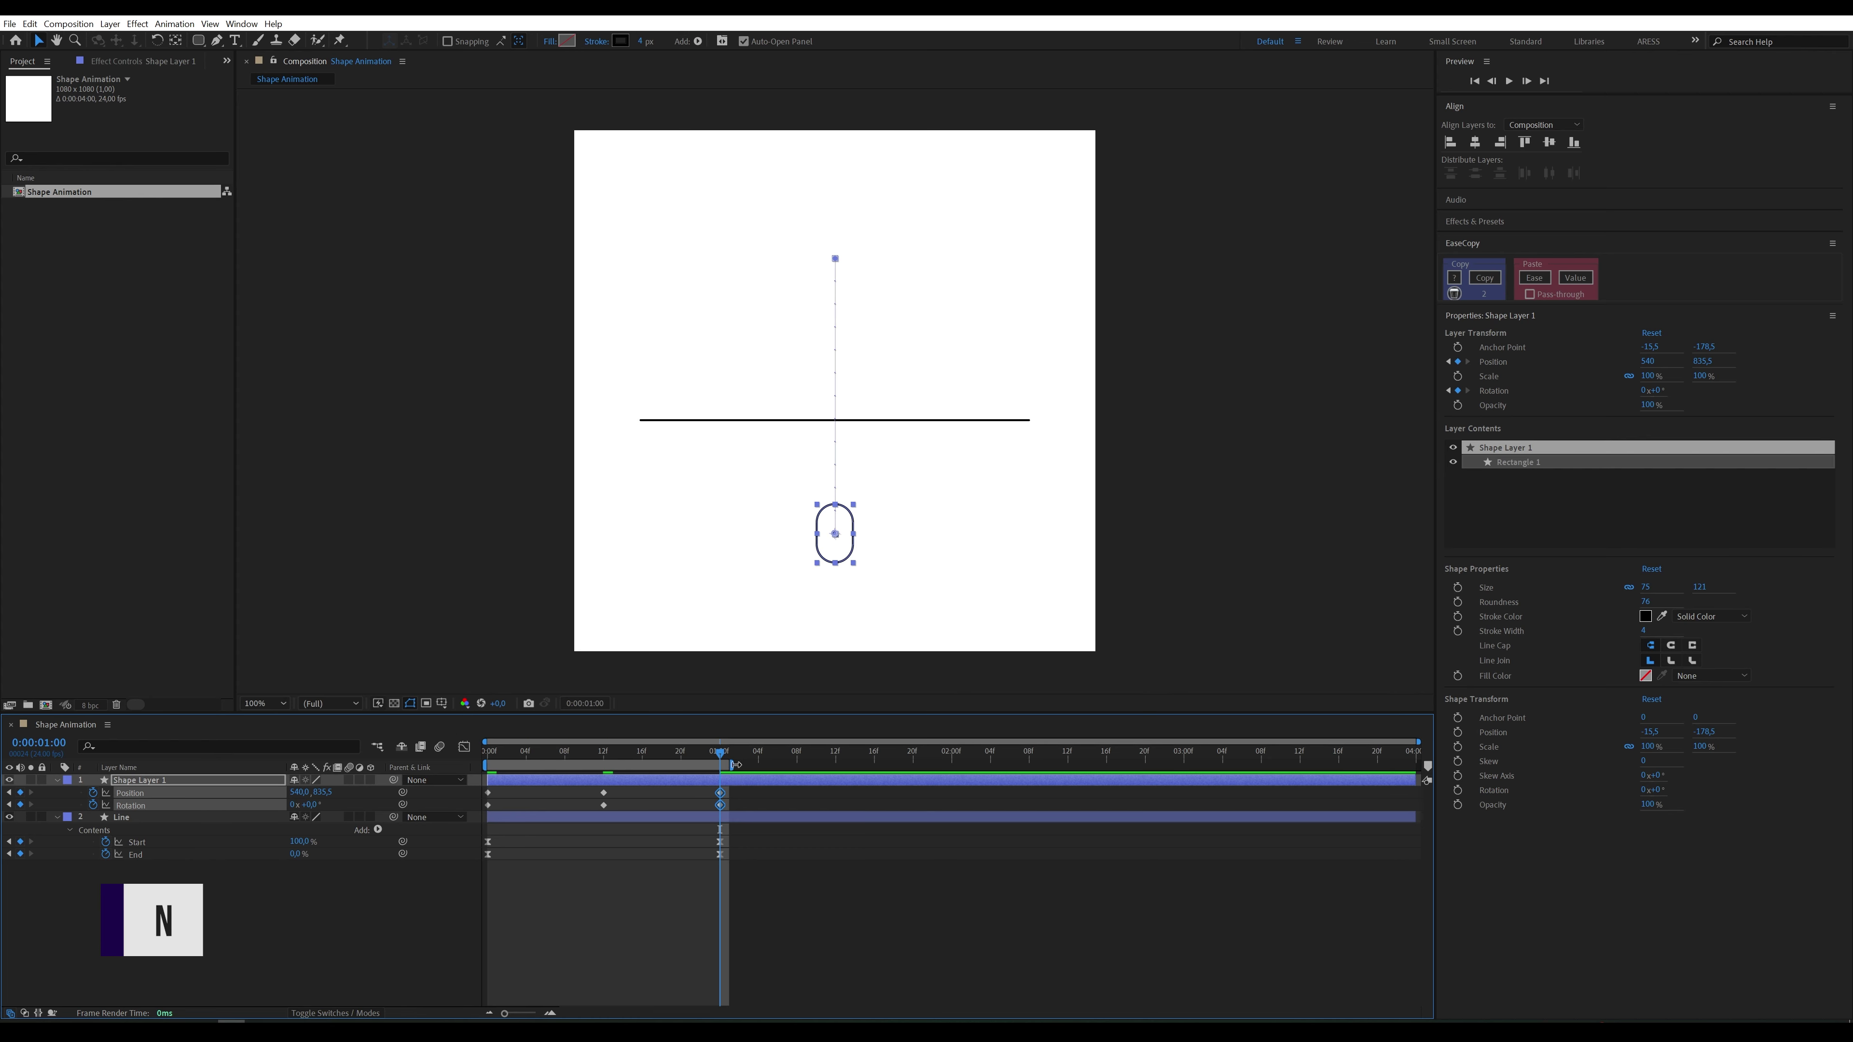
key(space)
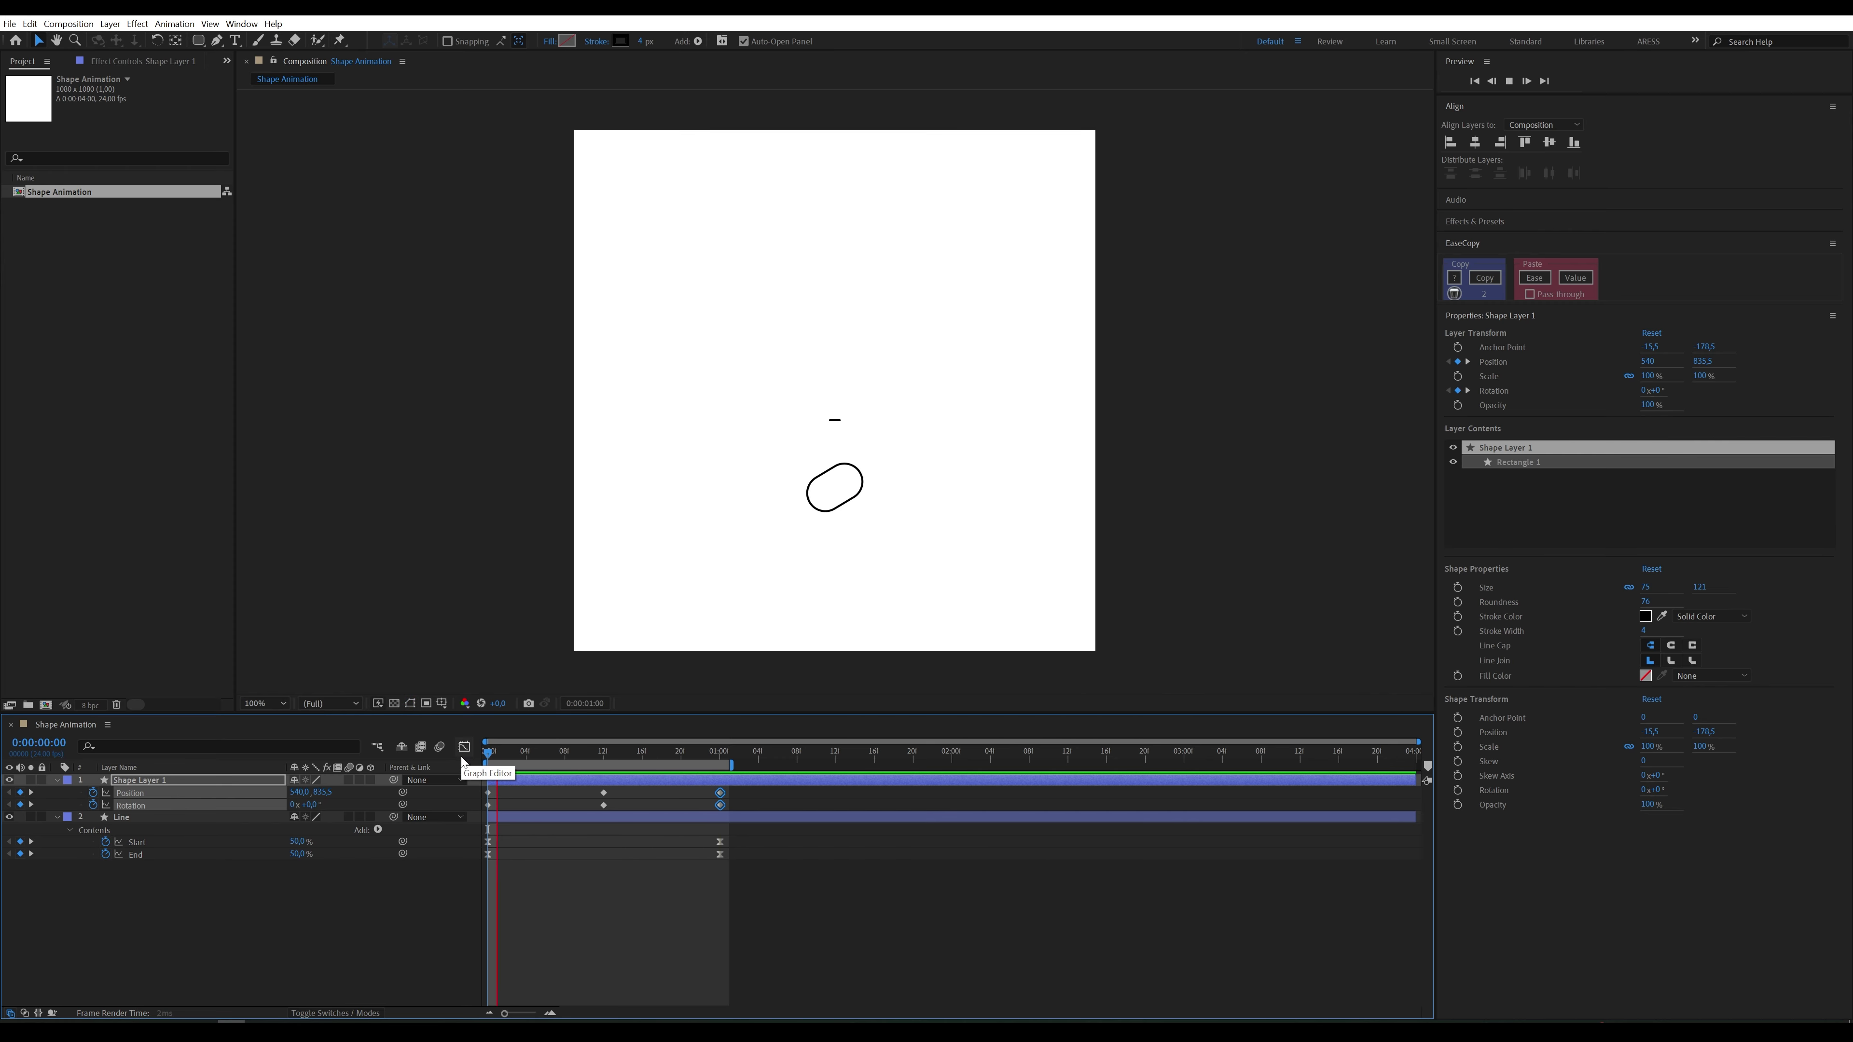
key(space)
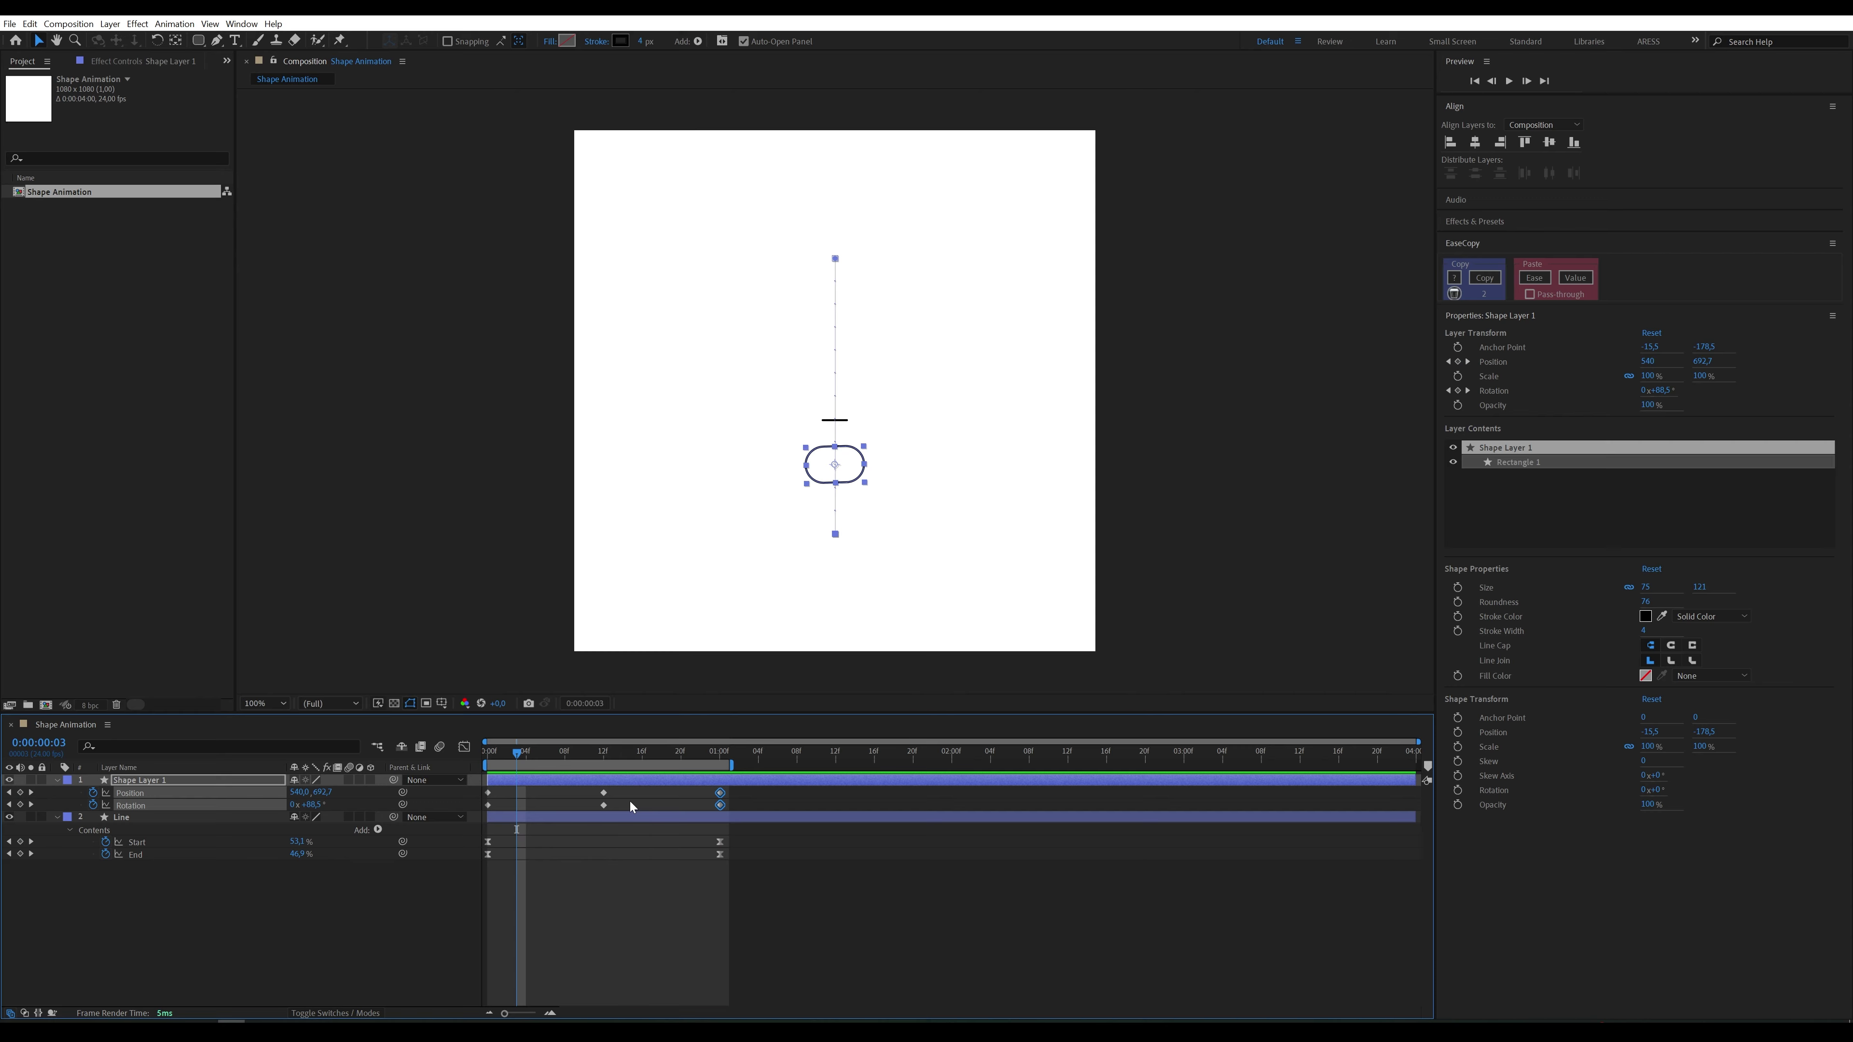
Step: Apply Easy Ease to all Position and Rotation keyframes of Shape Layer 1
drag(745, 803, 482, 788)
click(553, 792)
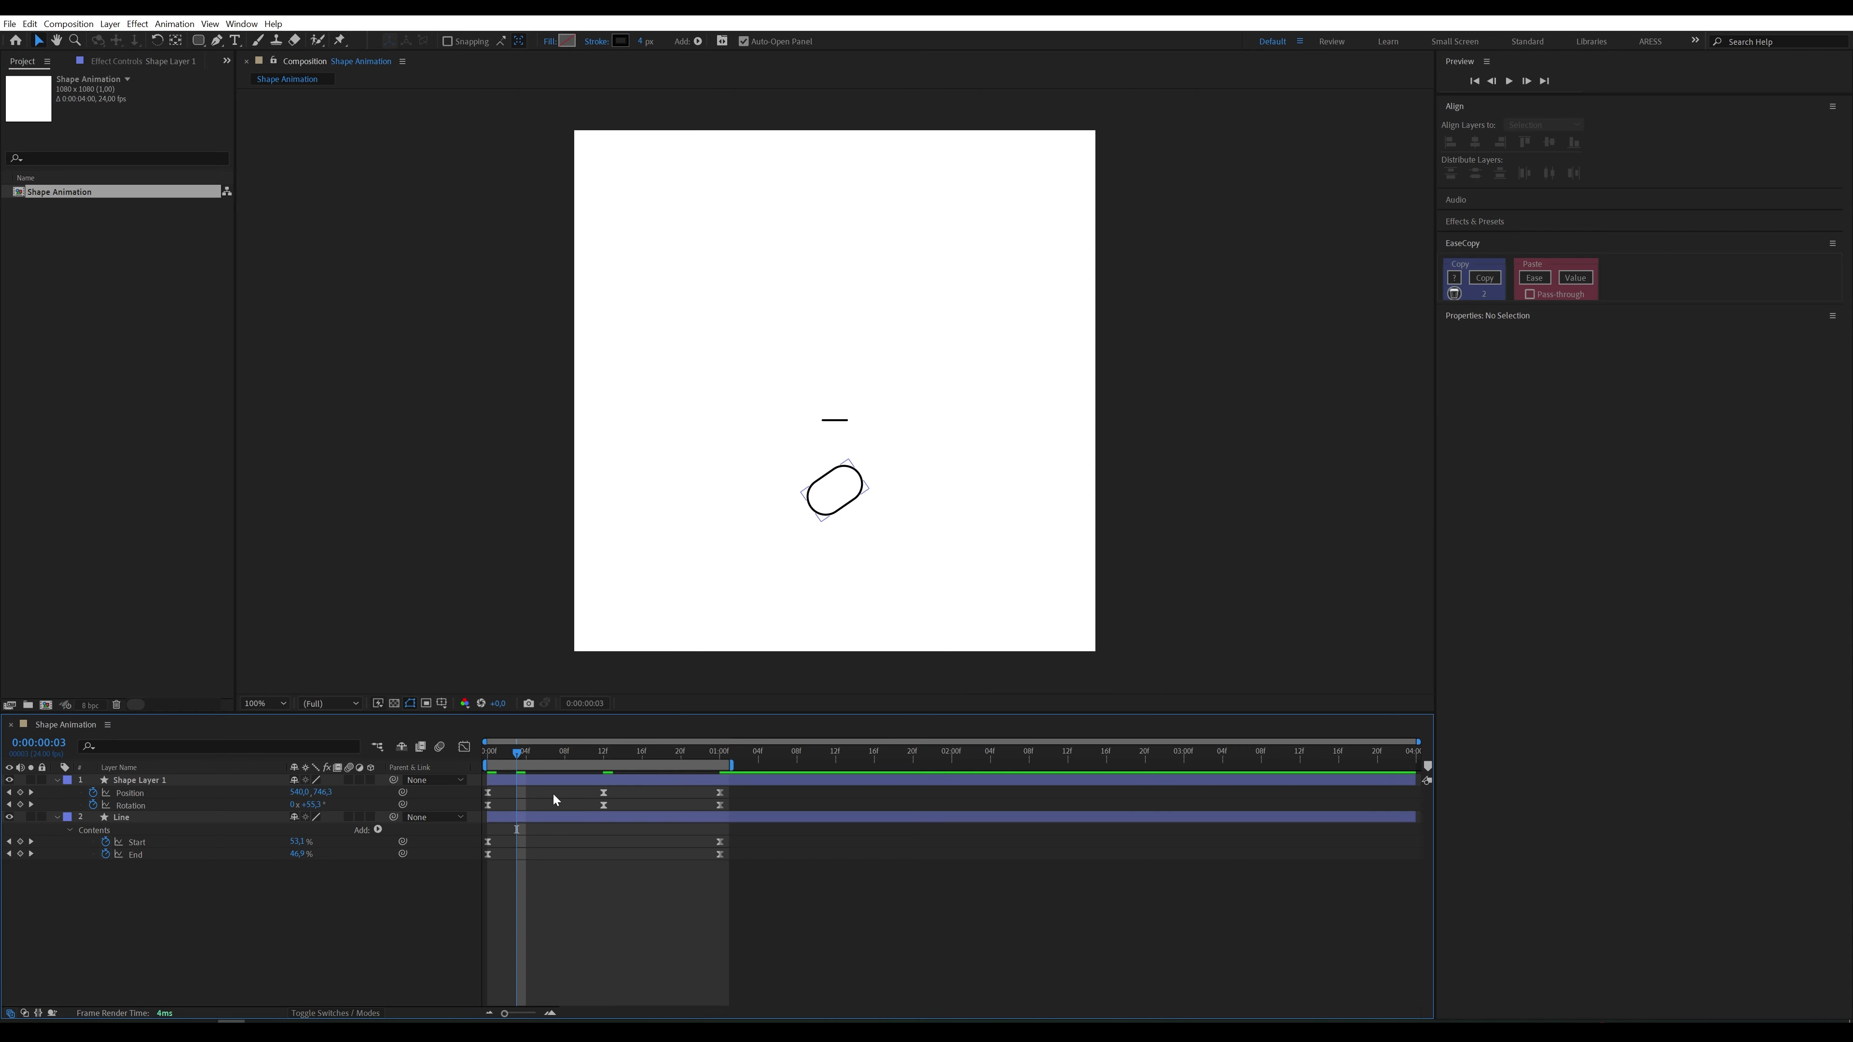
Step: Reshape the capsule's Position speed graph so speed peaks sharply mid-rise and late in the fall, and return to the keyframes
click(194, 795)
click(462, 748)
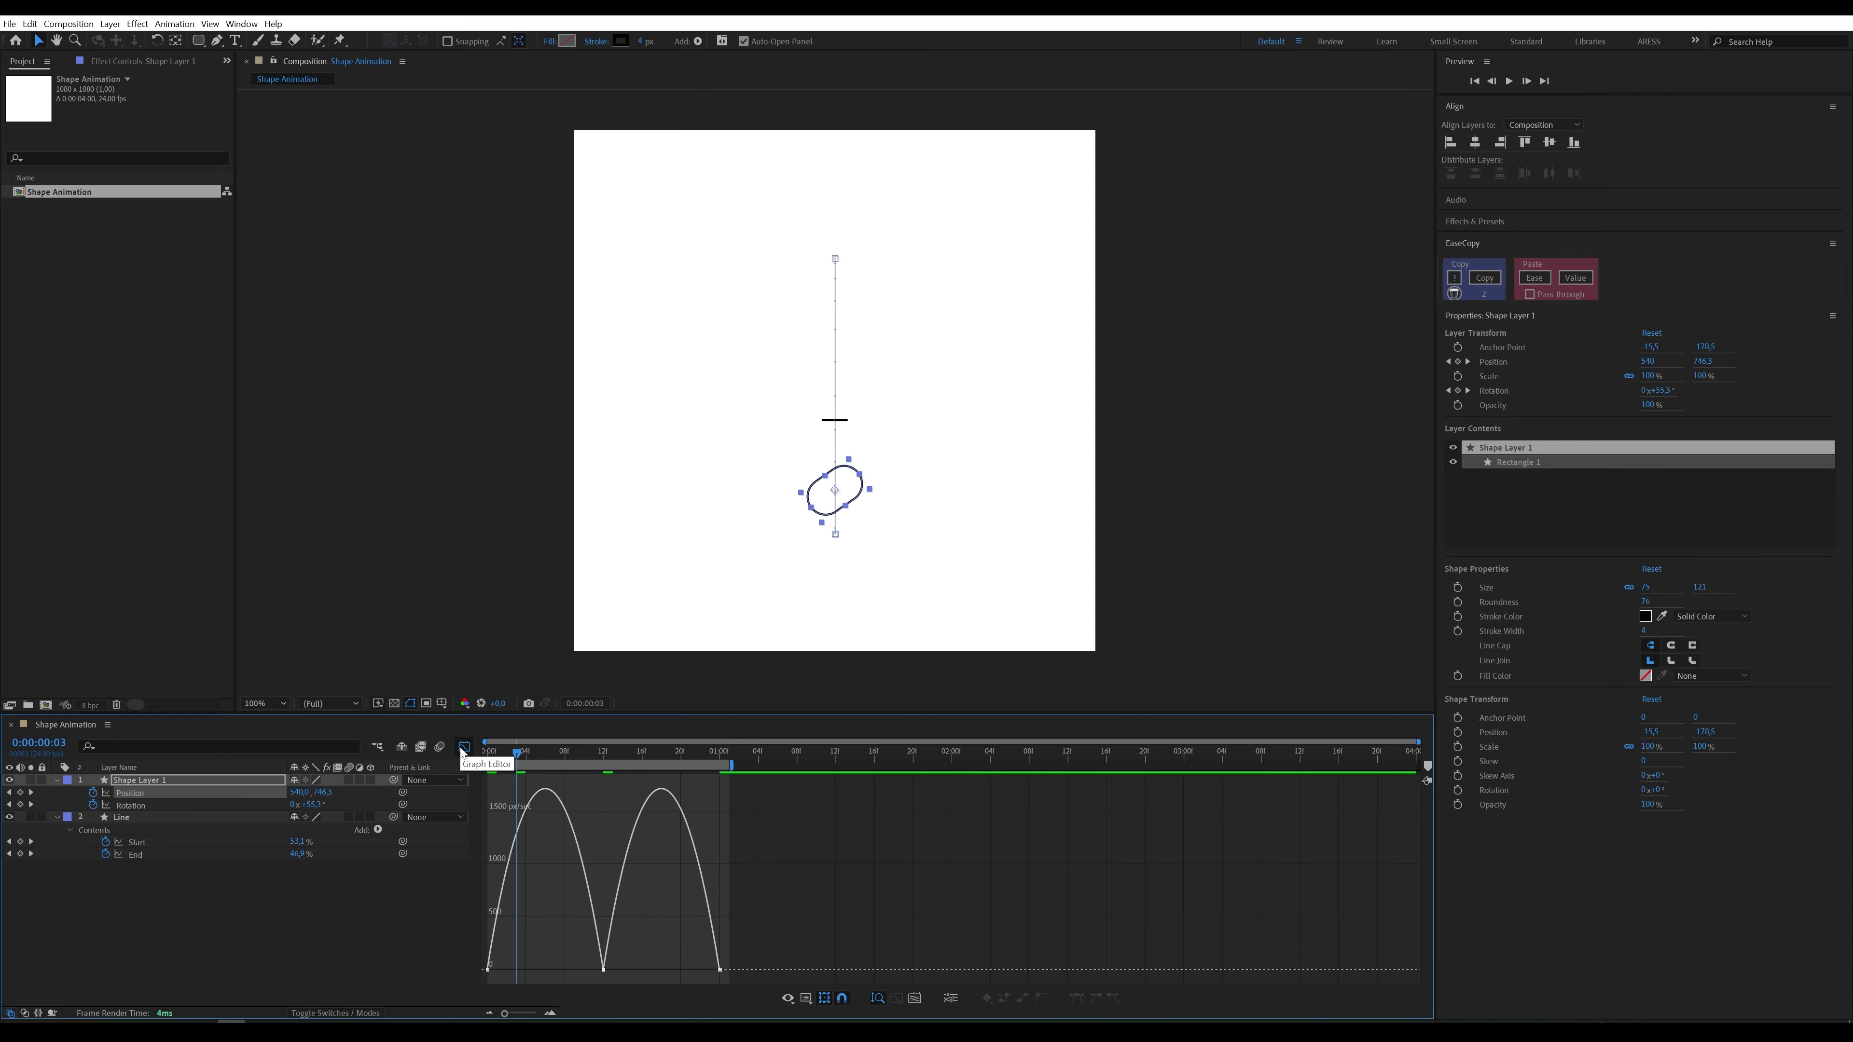
click(603, 970)
drag(585, 970, 709, 969)
click(604, 970)
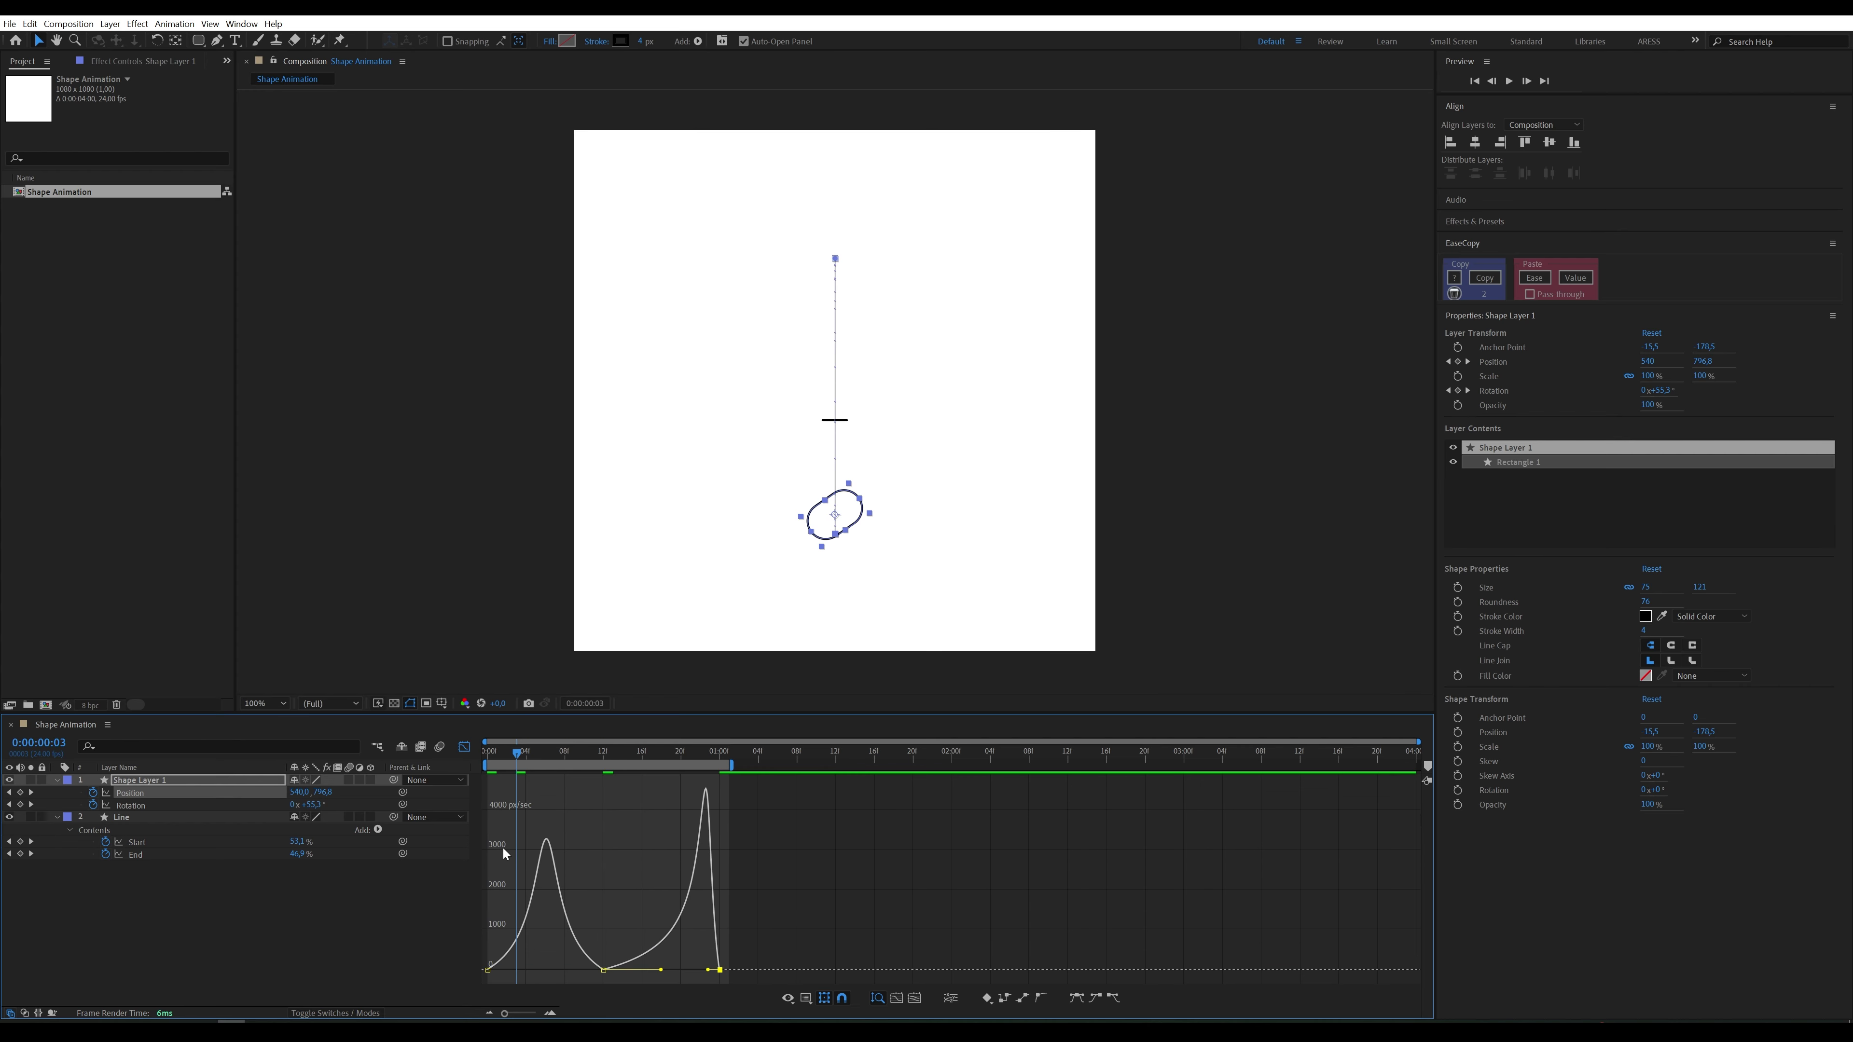
click(464, 746)
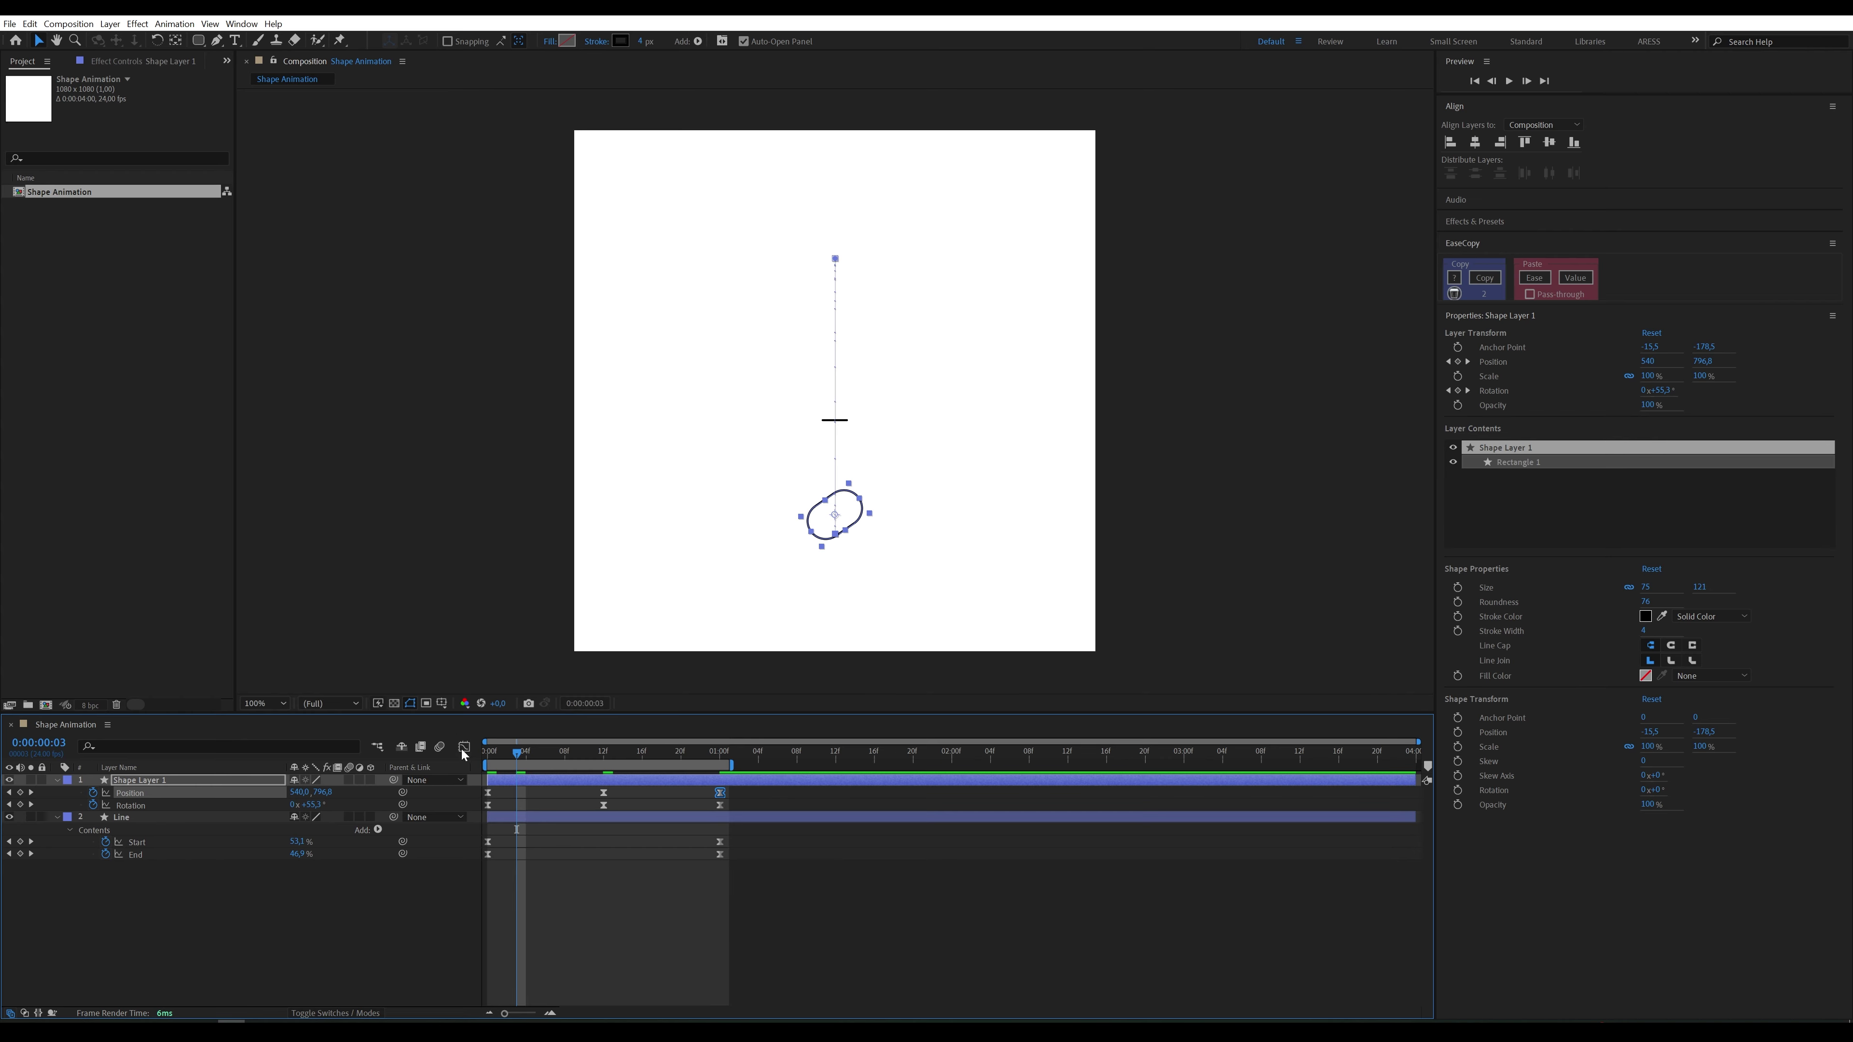
Step: Copy the easing of the Position keyframes with EaseCopy and paste only the ease onto the Rotation keyframes
click(243, 793)
click(1486, 277)
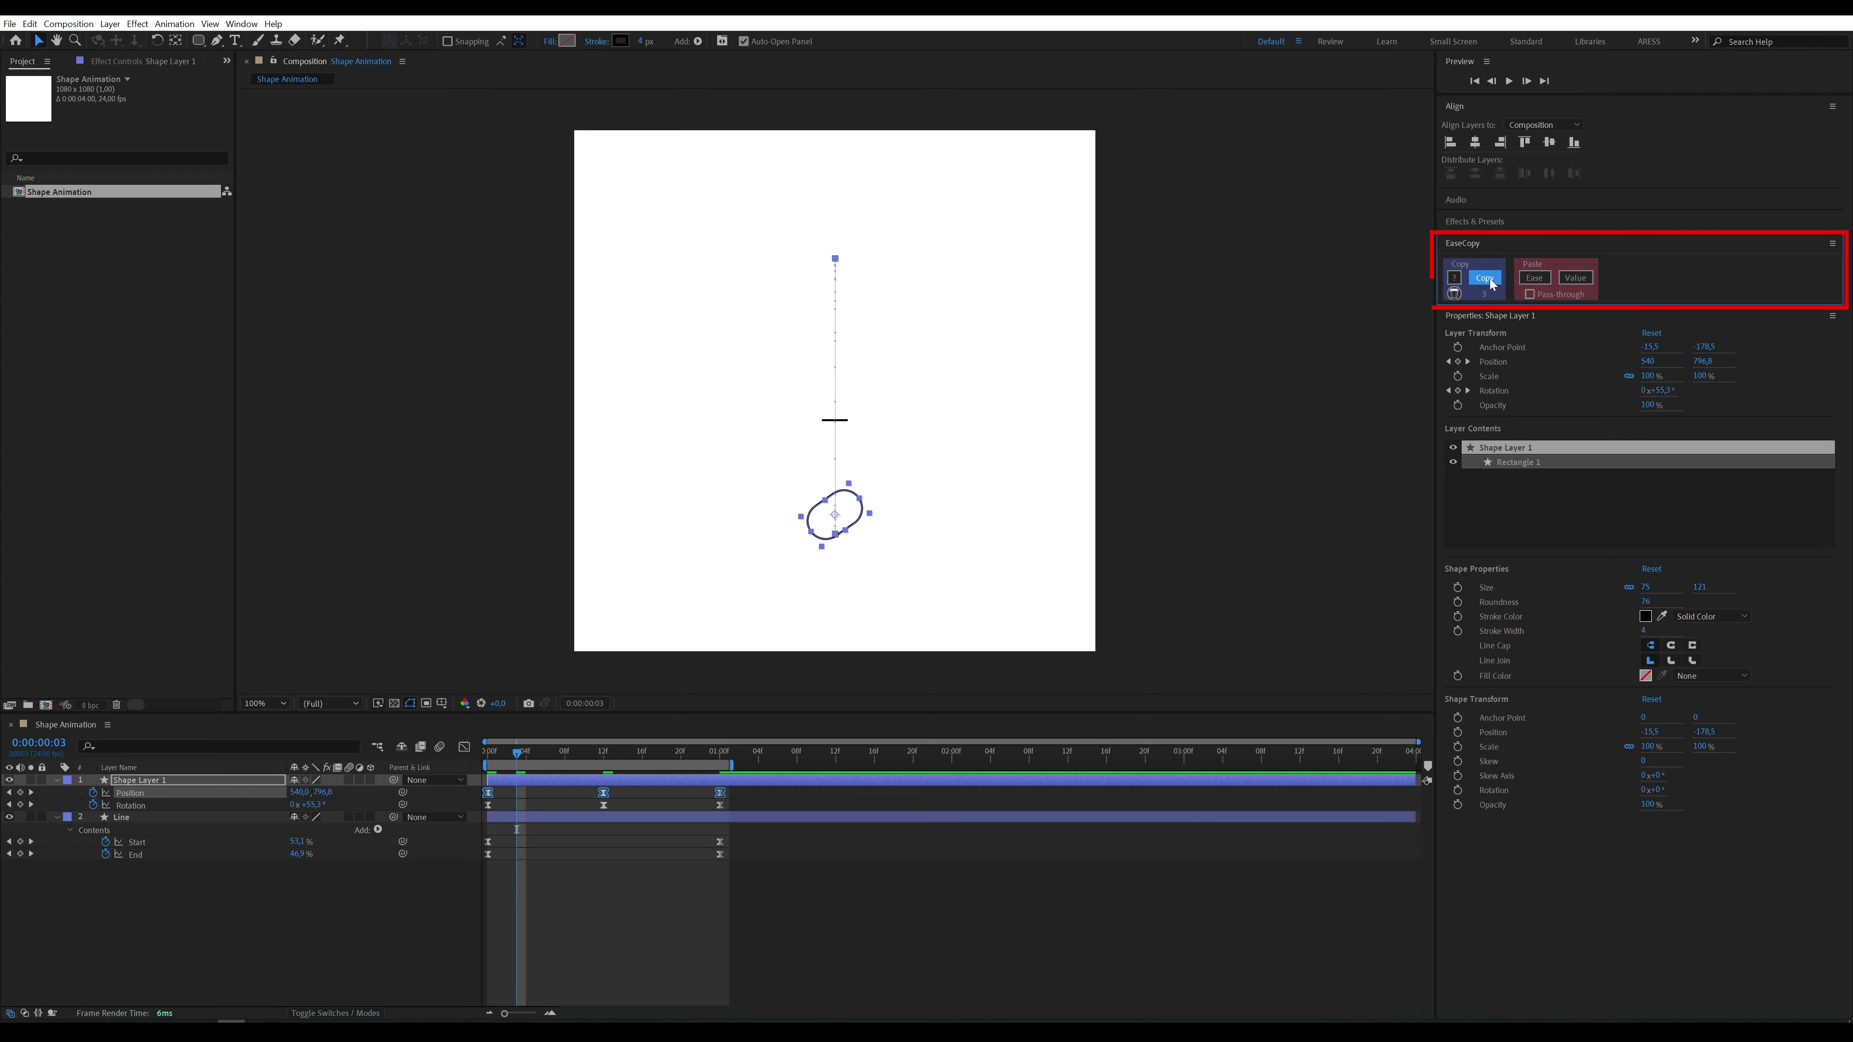
click(147, 803)
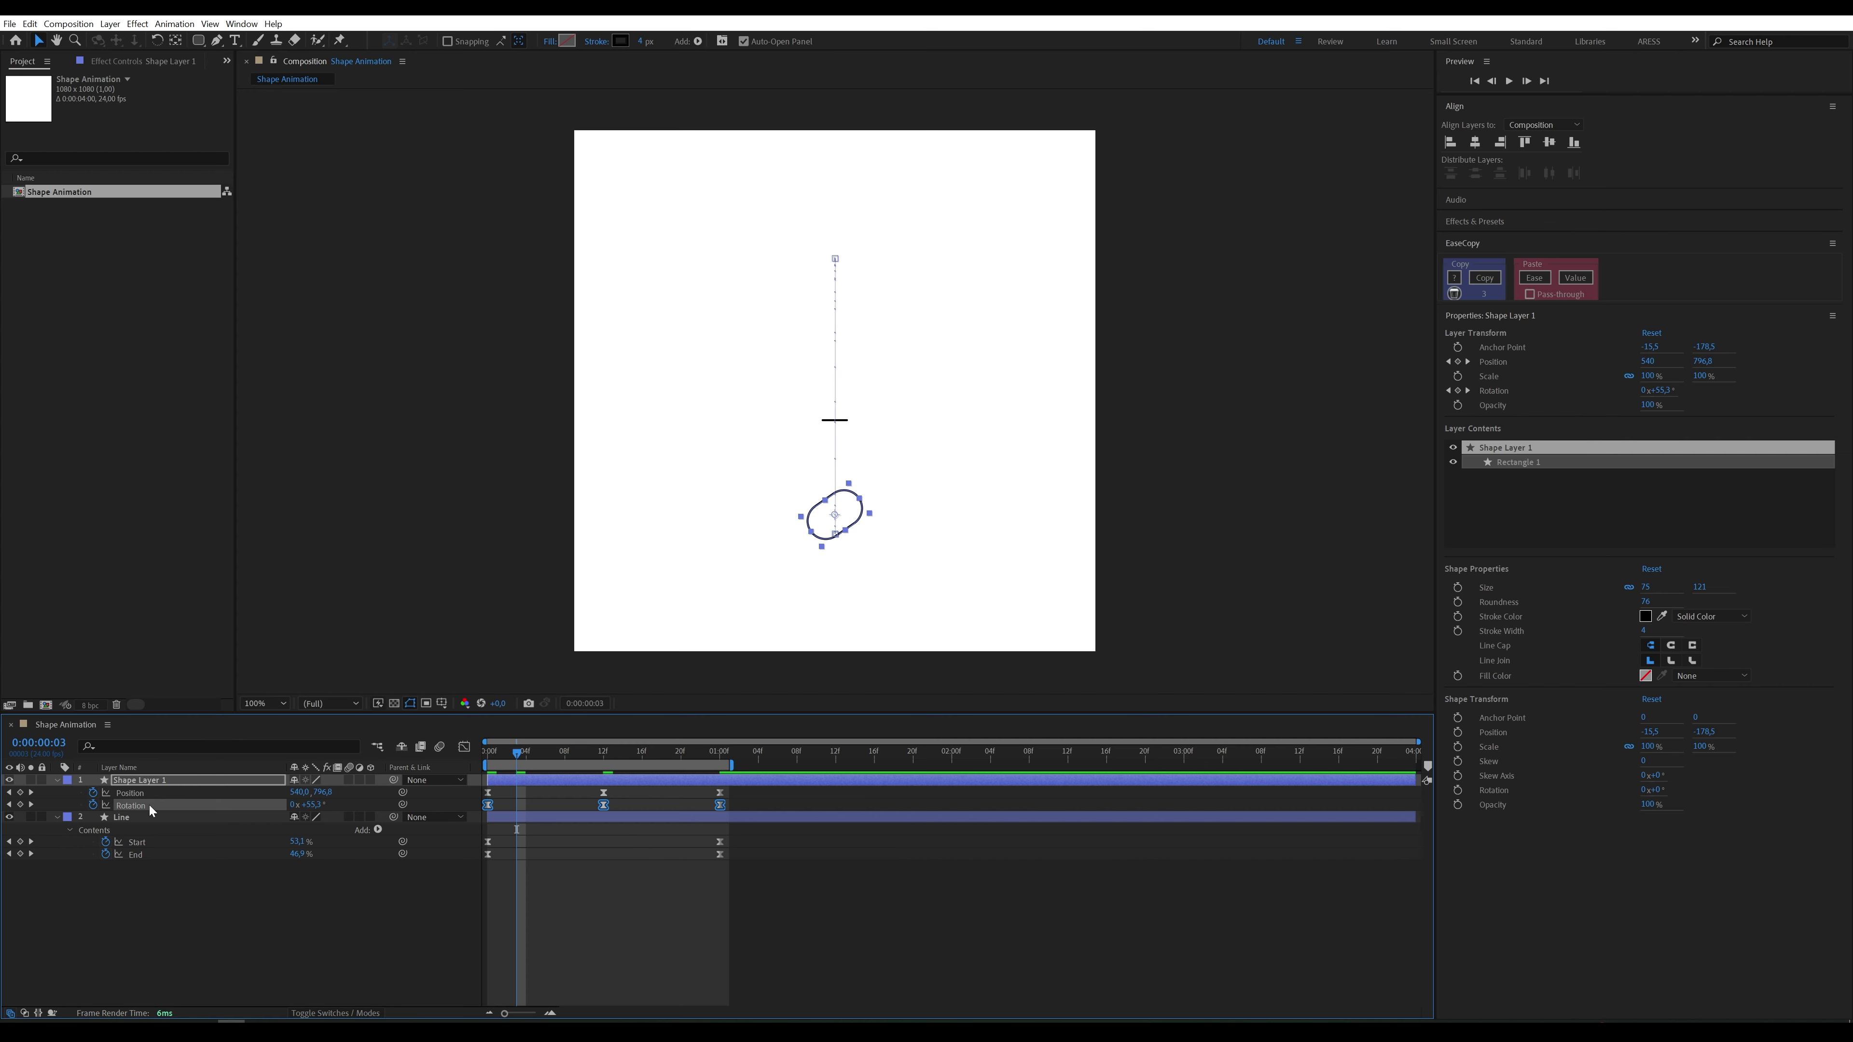
click(1540, 283)
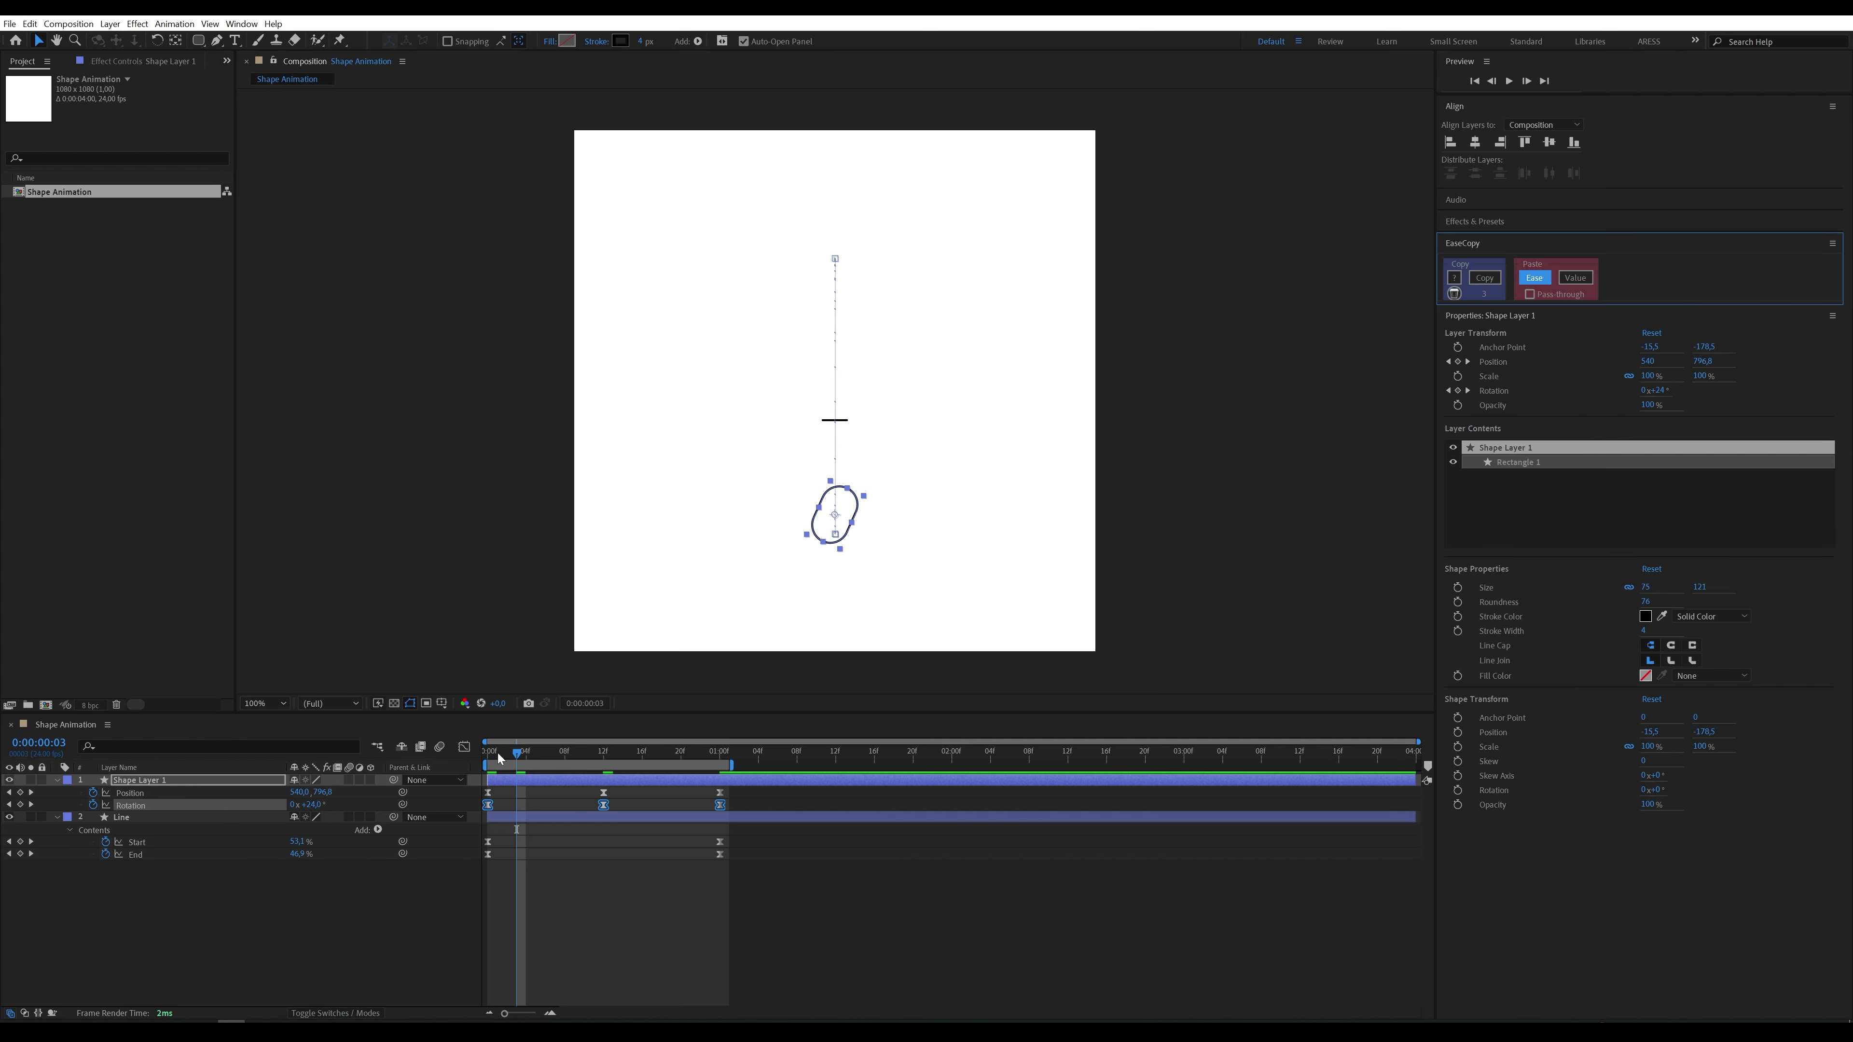
Step: Deselect the layers and play back the eased capsule and line animation from frame 0
drag(499, 753, 471, 753)
click(437, 873)
key(space)
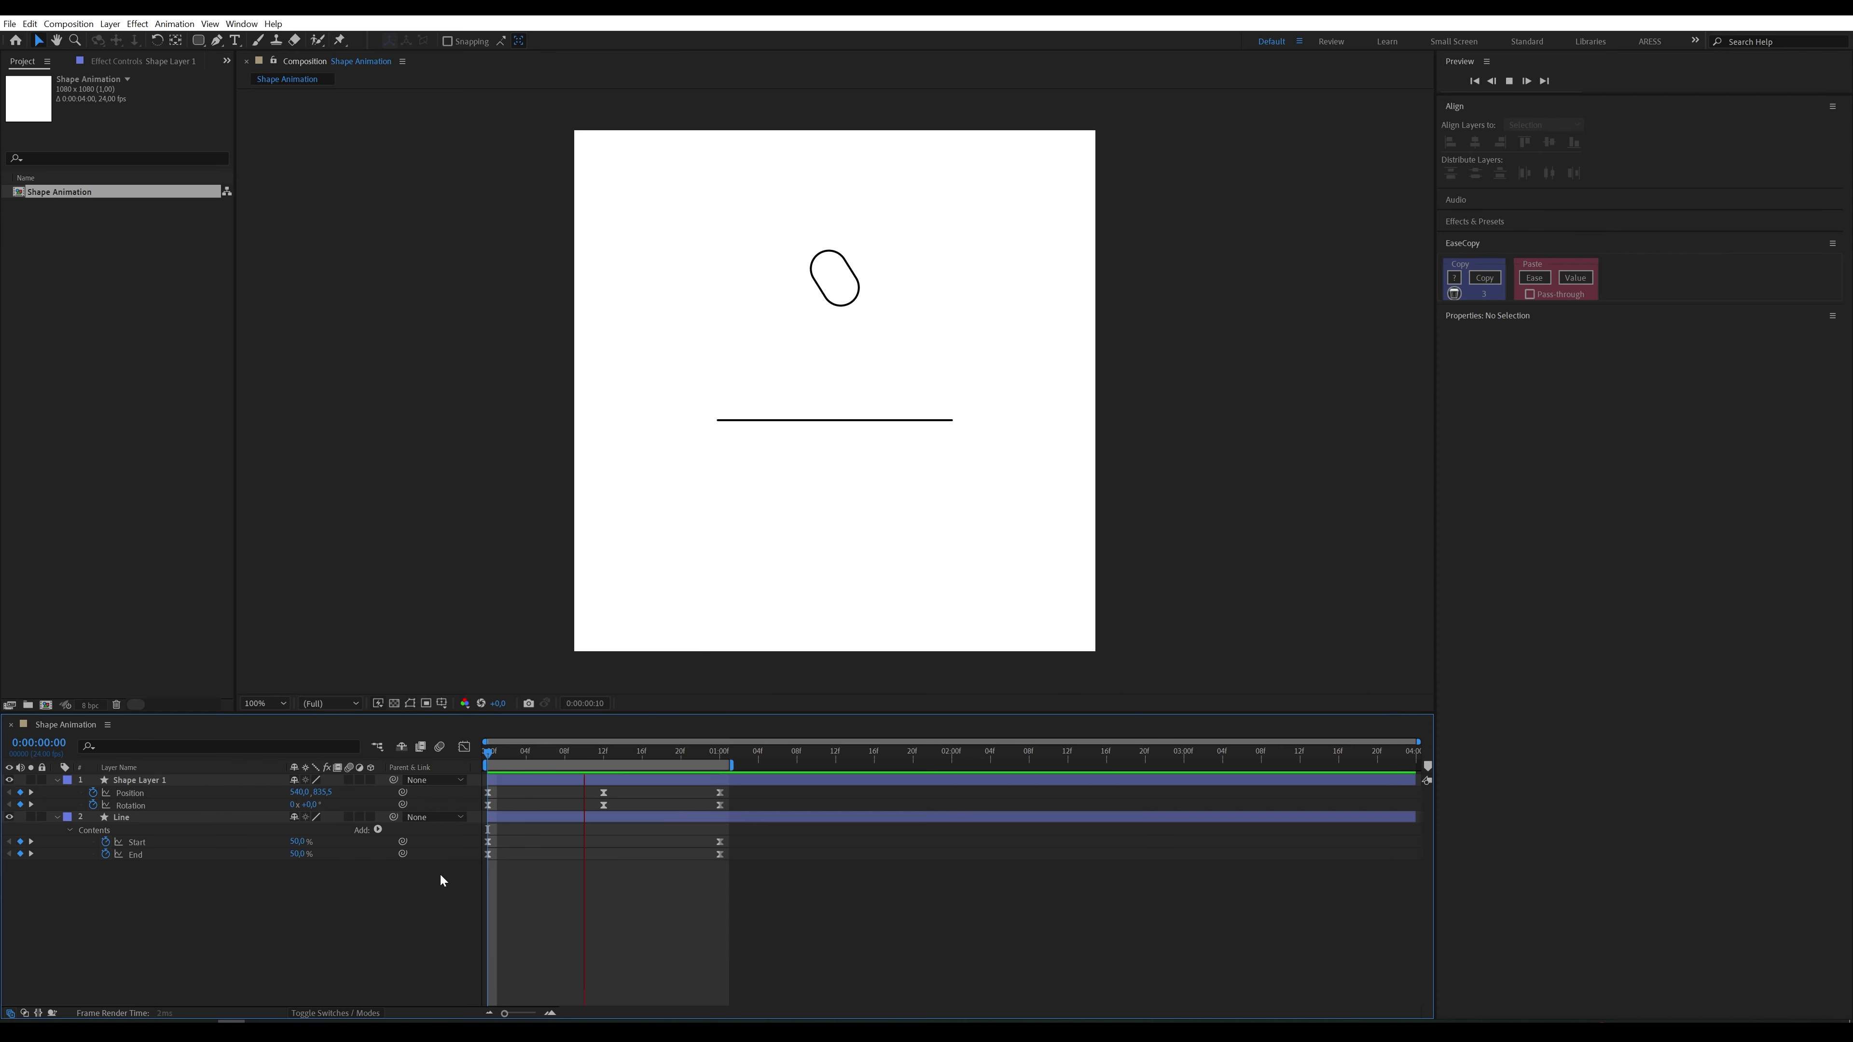
key(space)
Step: Create a white, composition-size solid named FLOOR and turn on the transparency grid
right_click(416, 875)
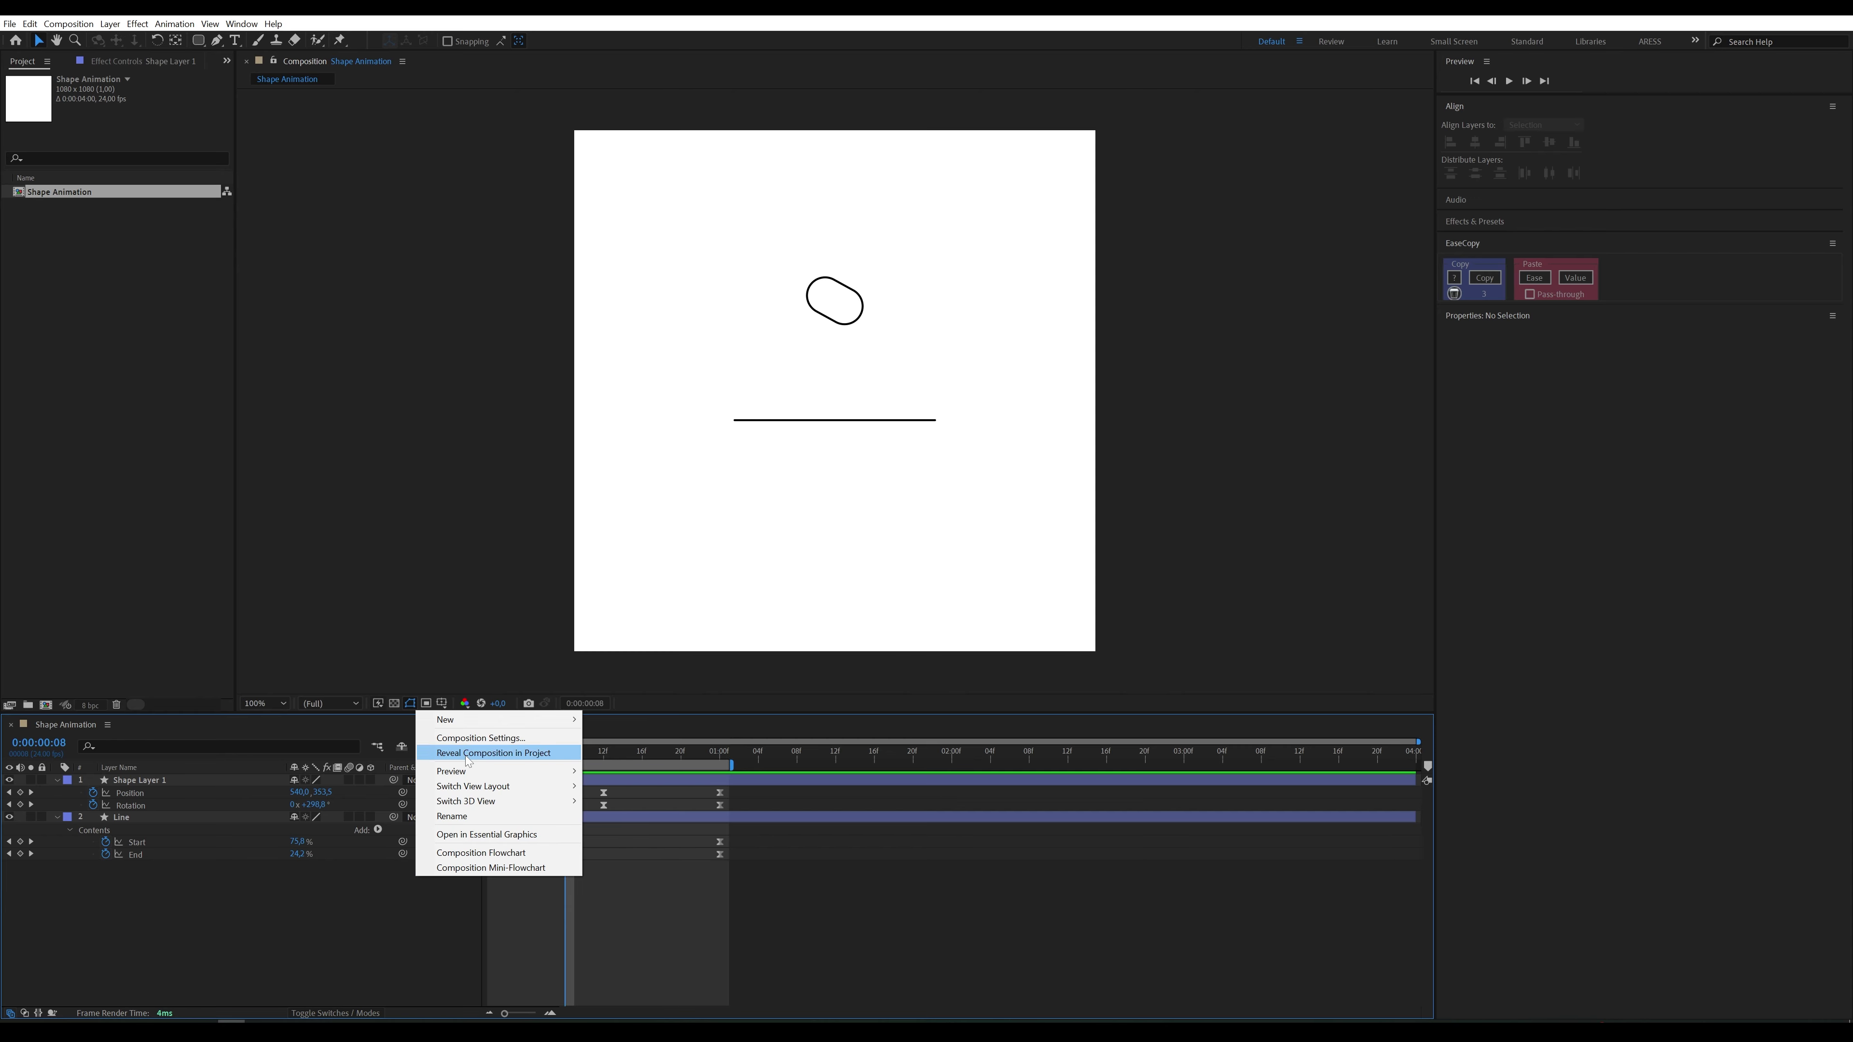
mouse_move(540, 719)
click(604, 752)
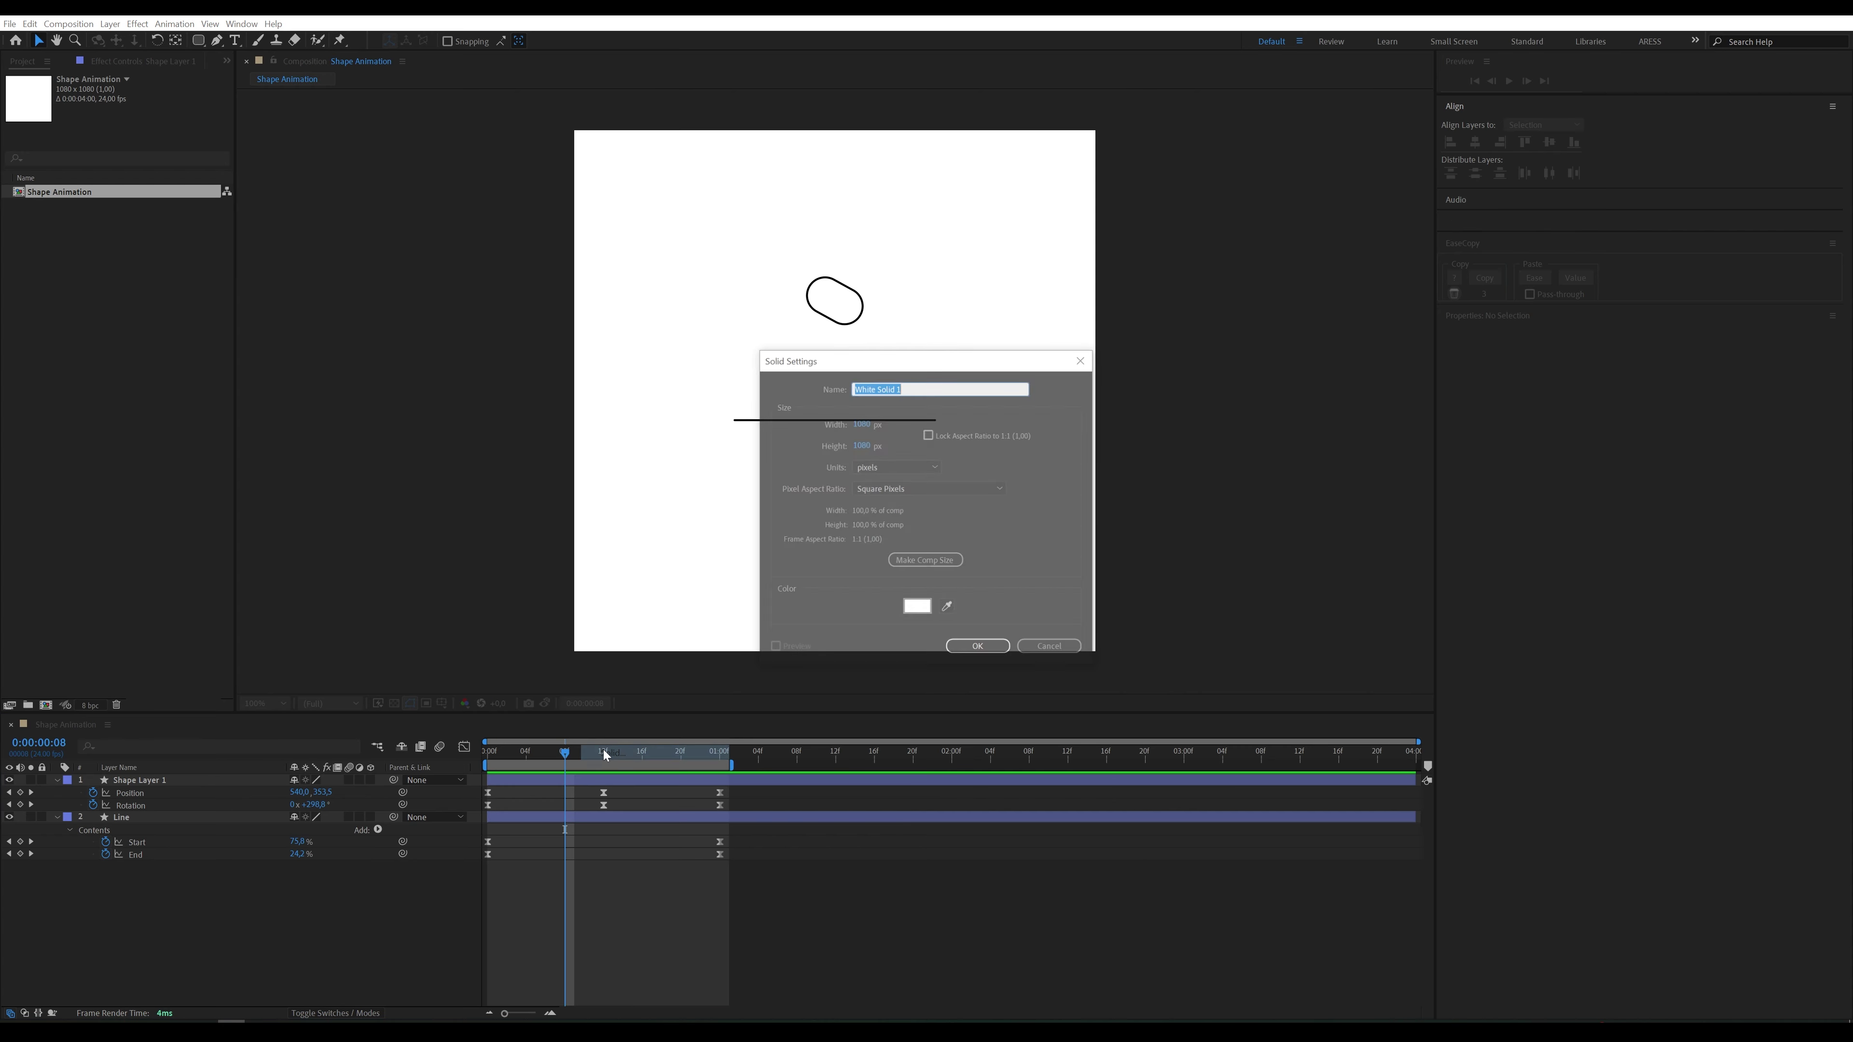
click(919, 567)
drag(915, 389, 852, 386)
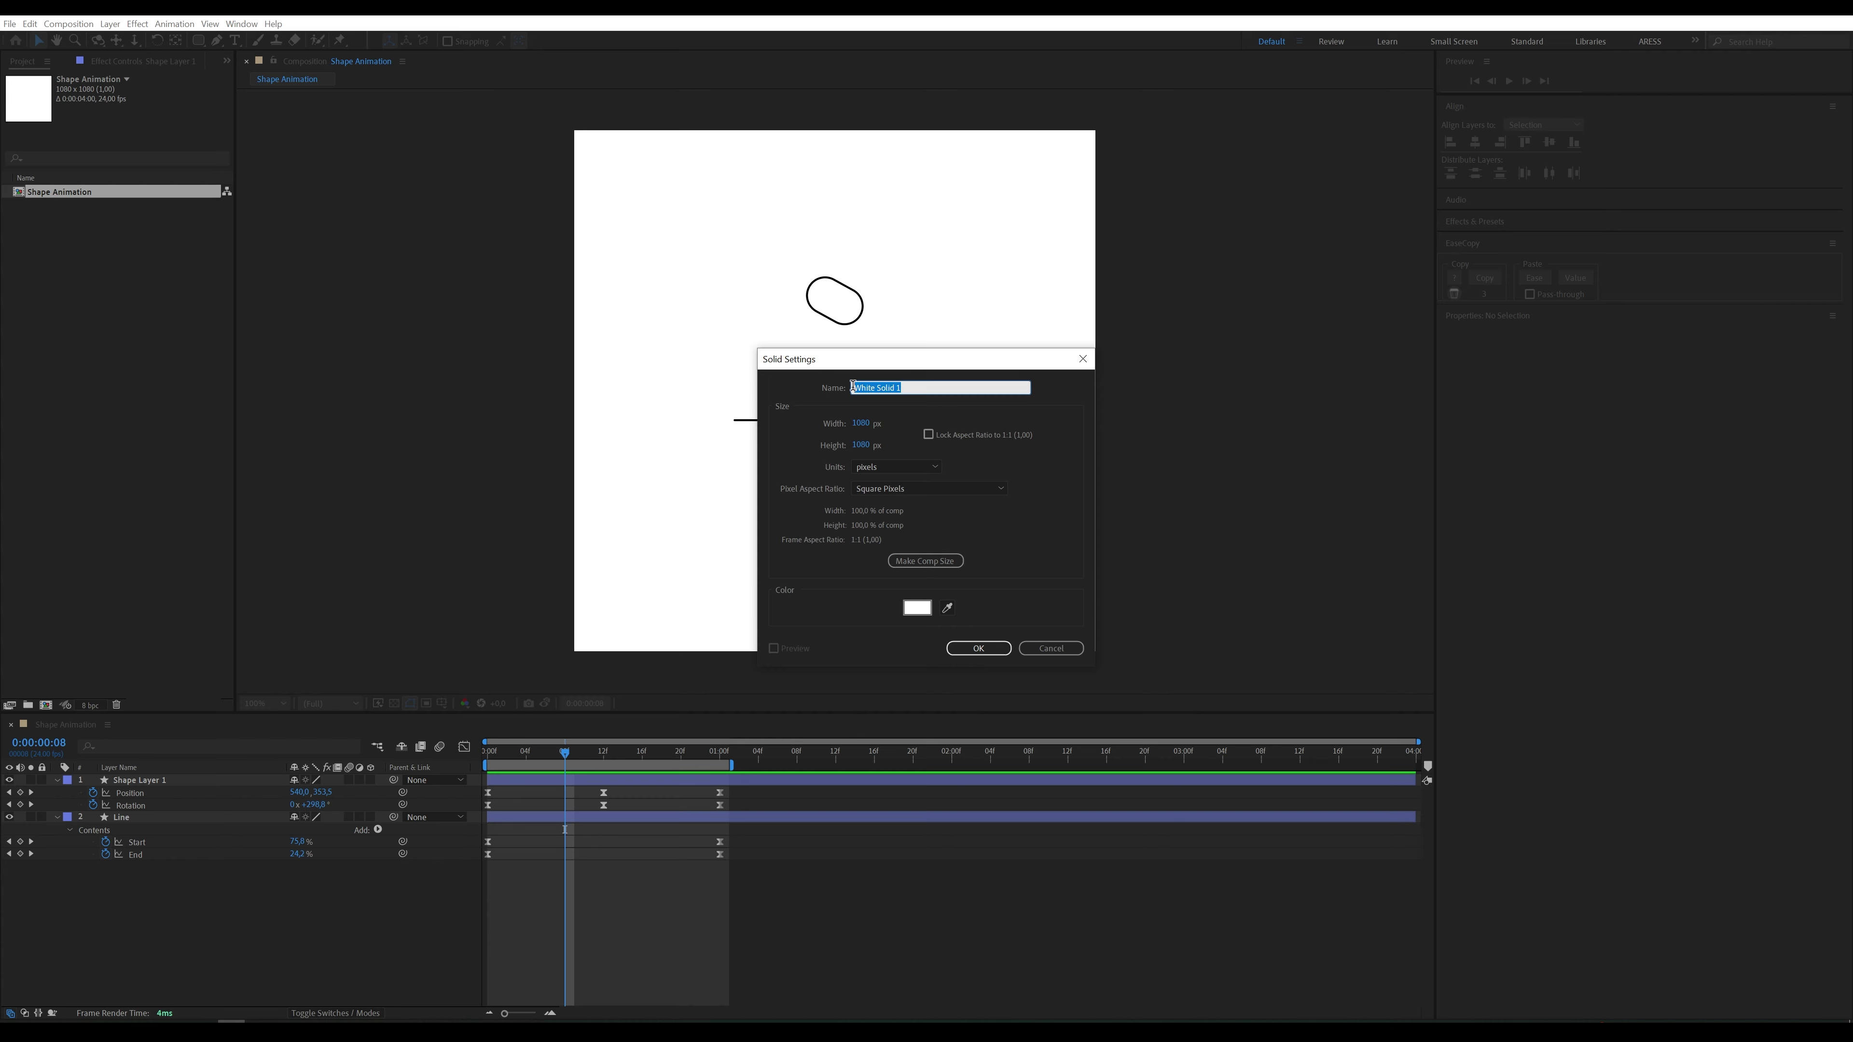
text(FLOOR)
key(Return)
click(394, 703)
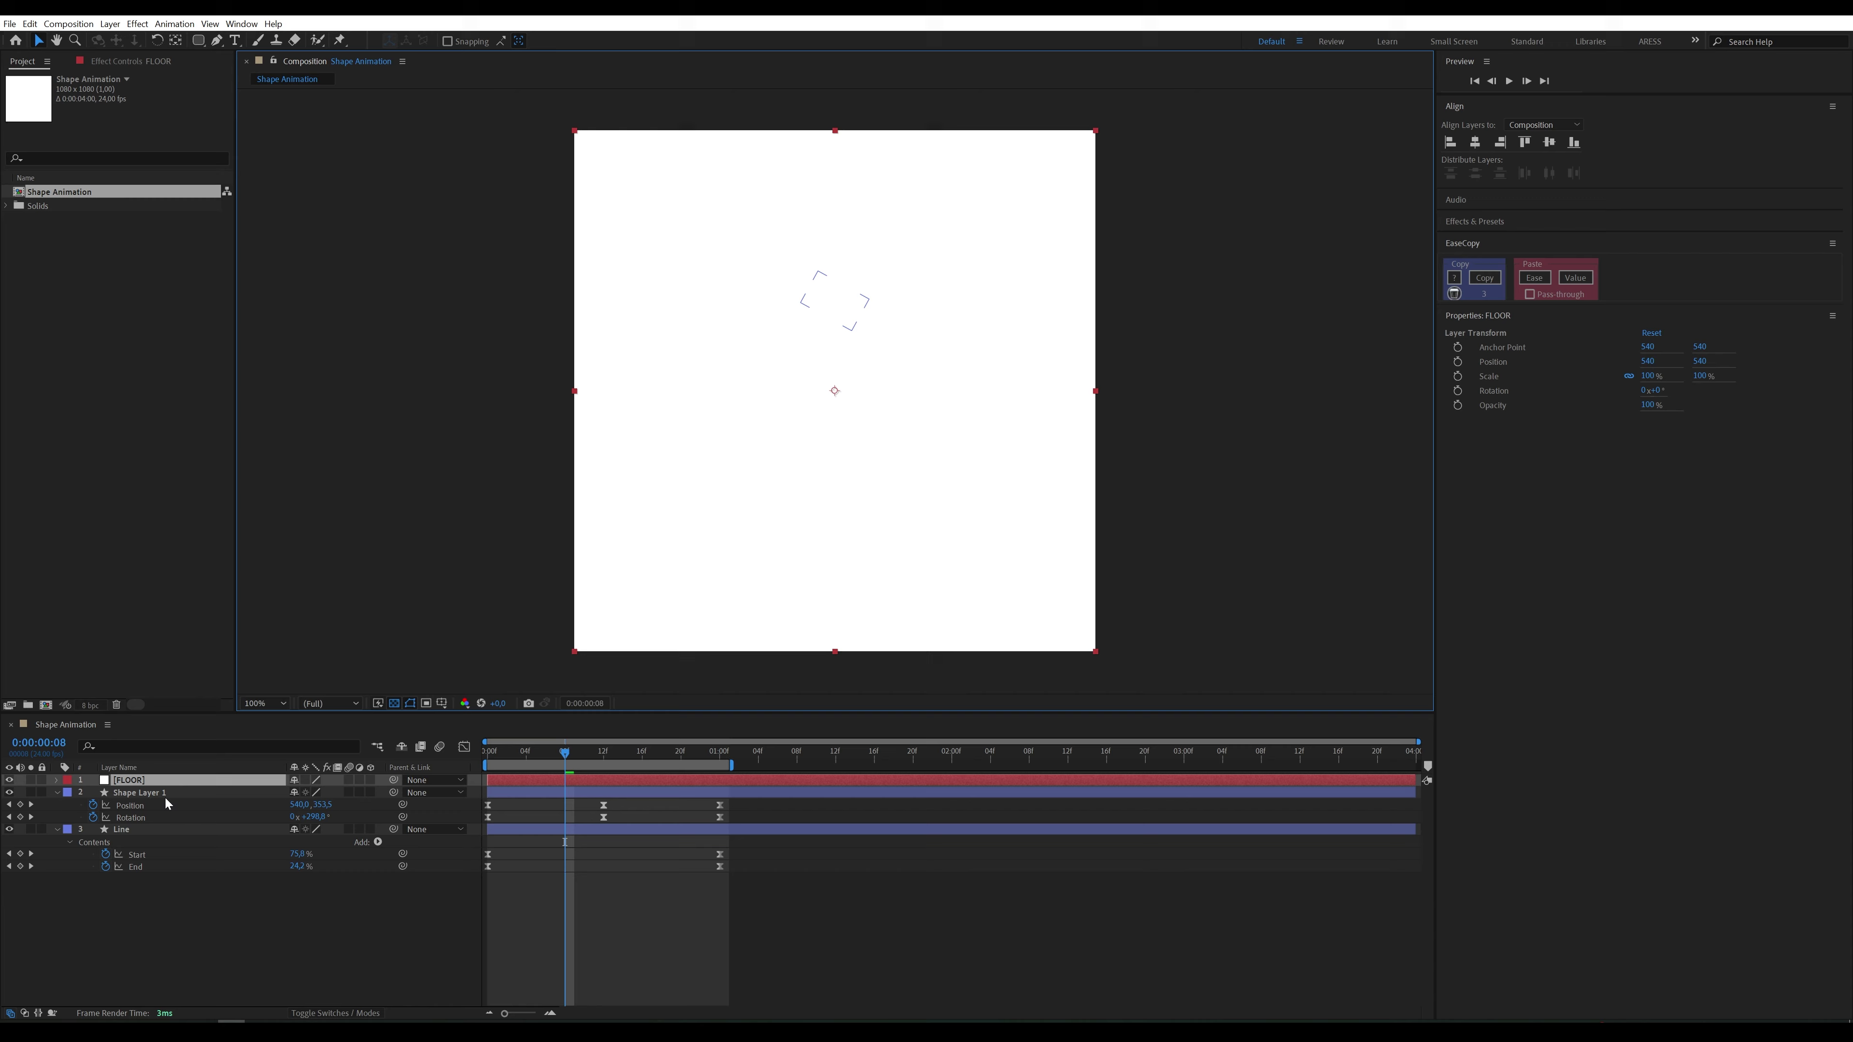
Step: Move the Line layer above FLOOR, then duplicate FLOOR and send the copy to the bottom of the layer stack
drag(148, 834, 148, 783)
click(151, 827)
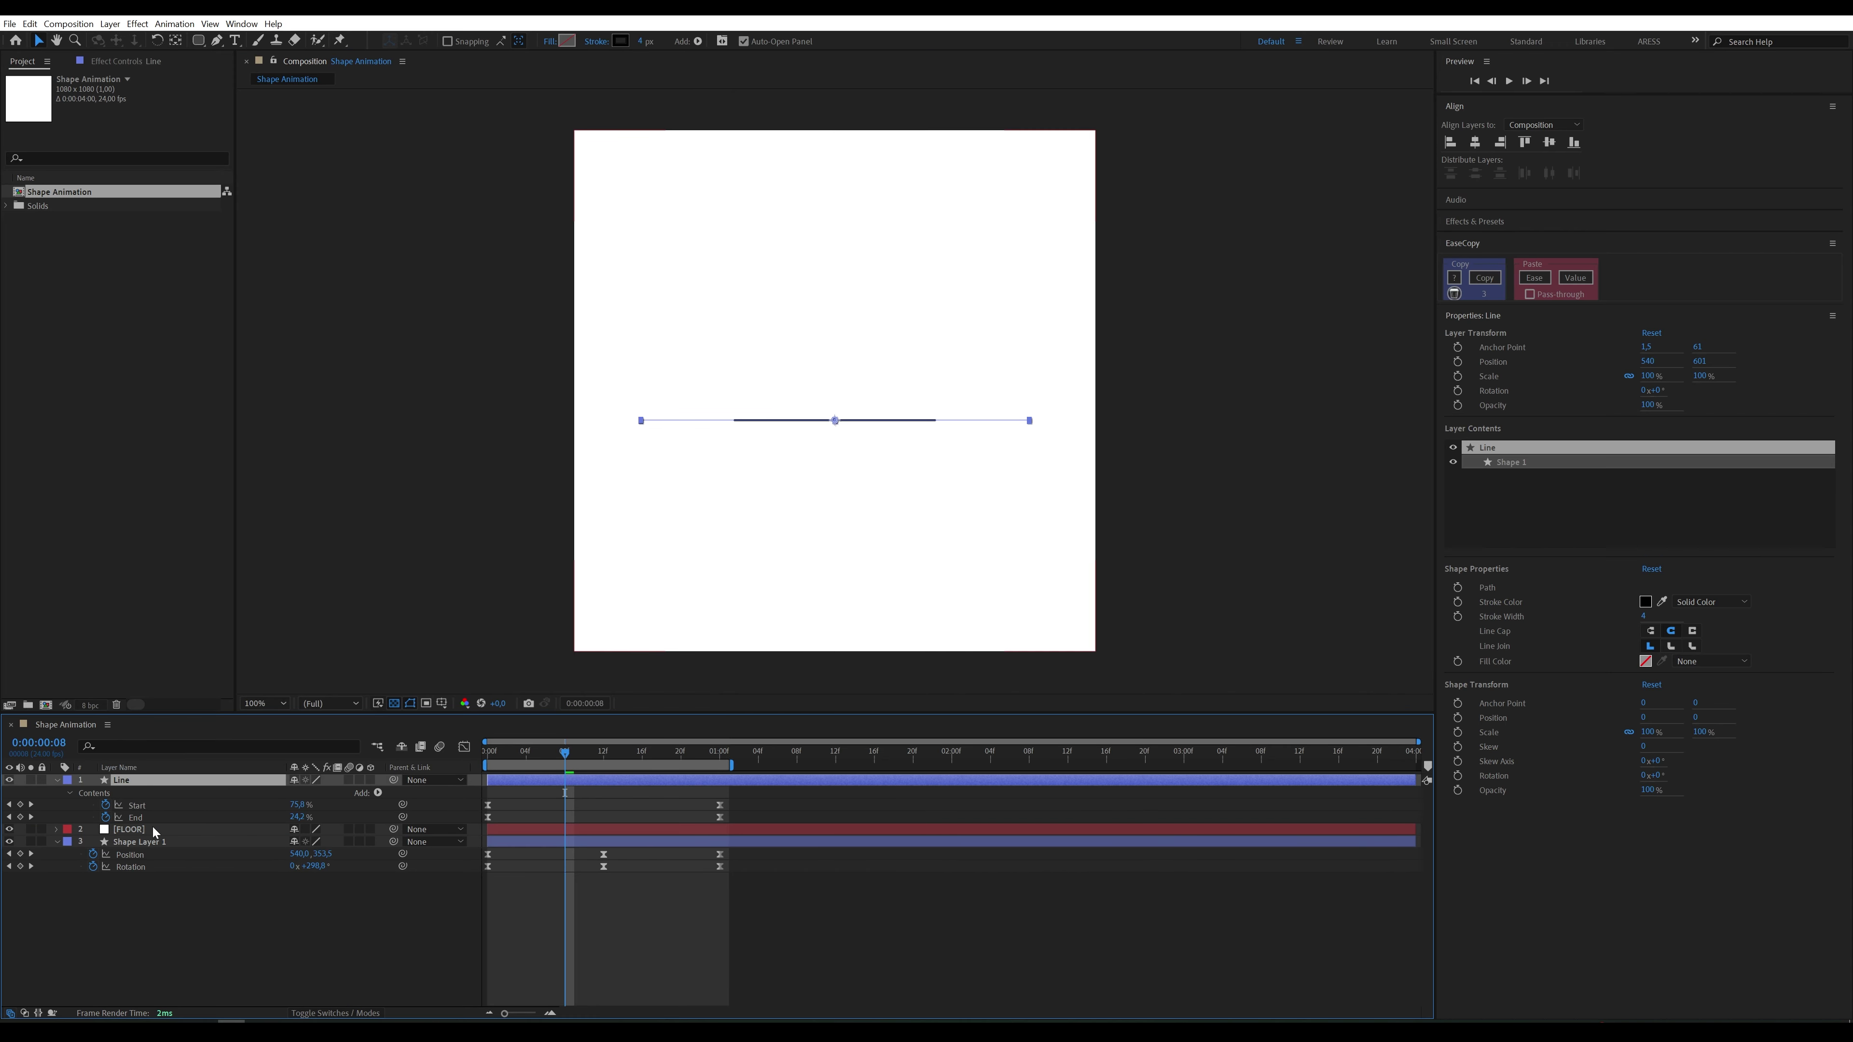
key(ctrl+d)
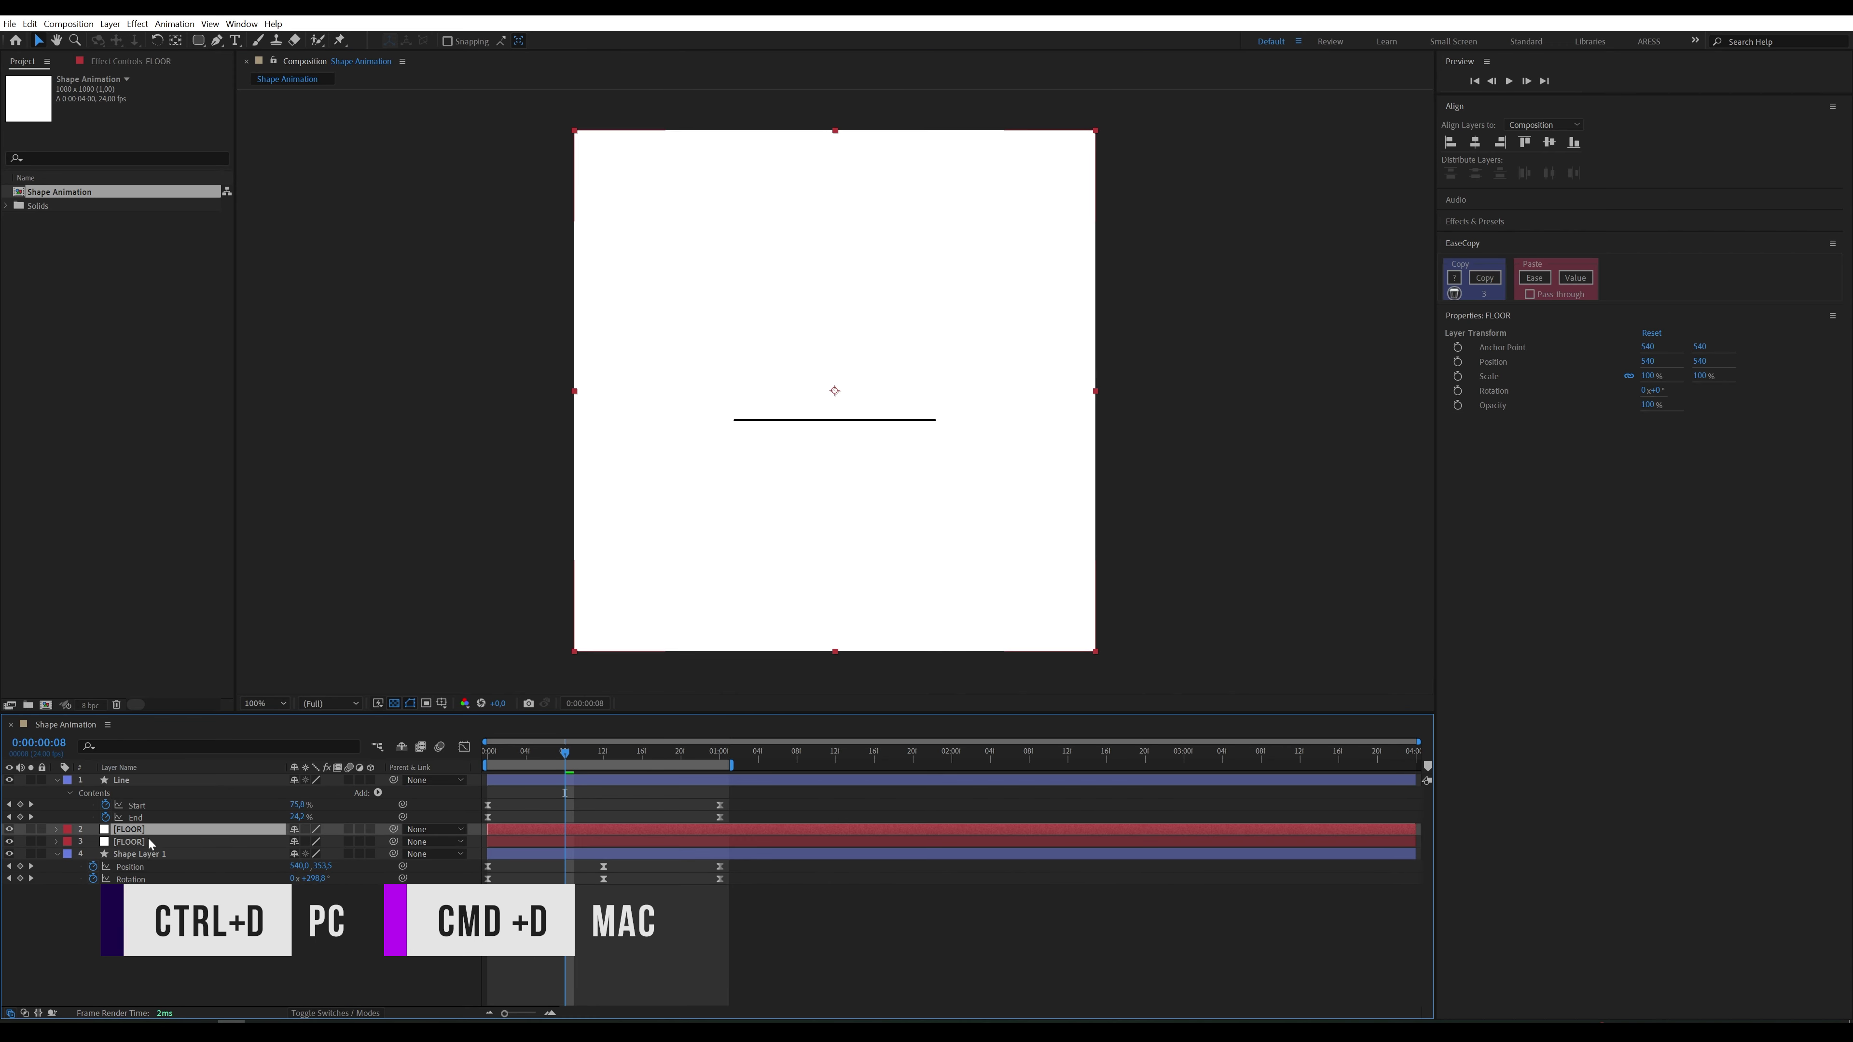
key(ctrl+shift+bracketleft)
Step: Rename the bottom FLOOR copy to BG and lock it
right_click(140, 880)
click(173, 844)
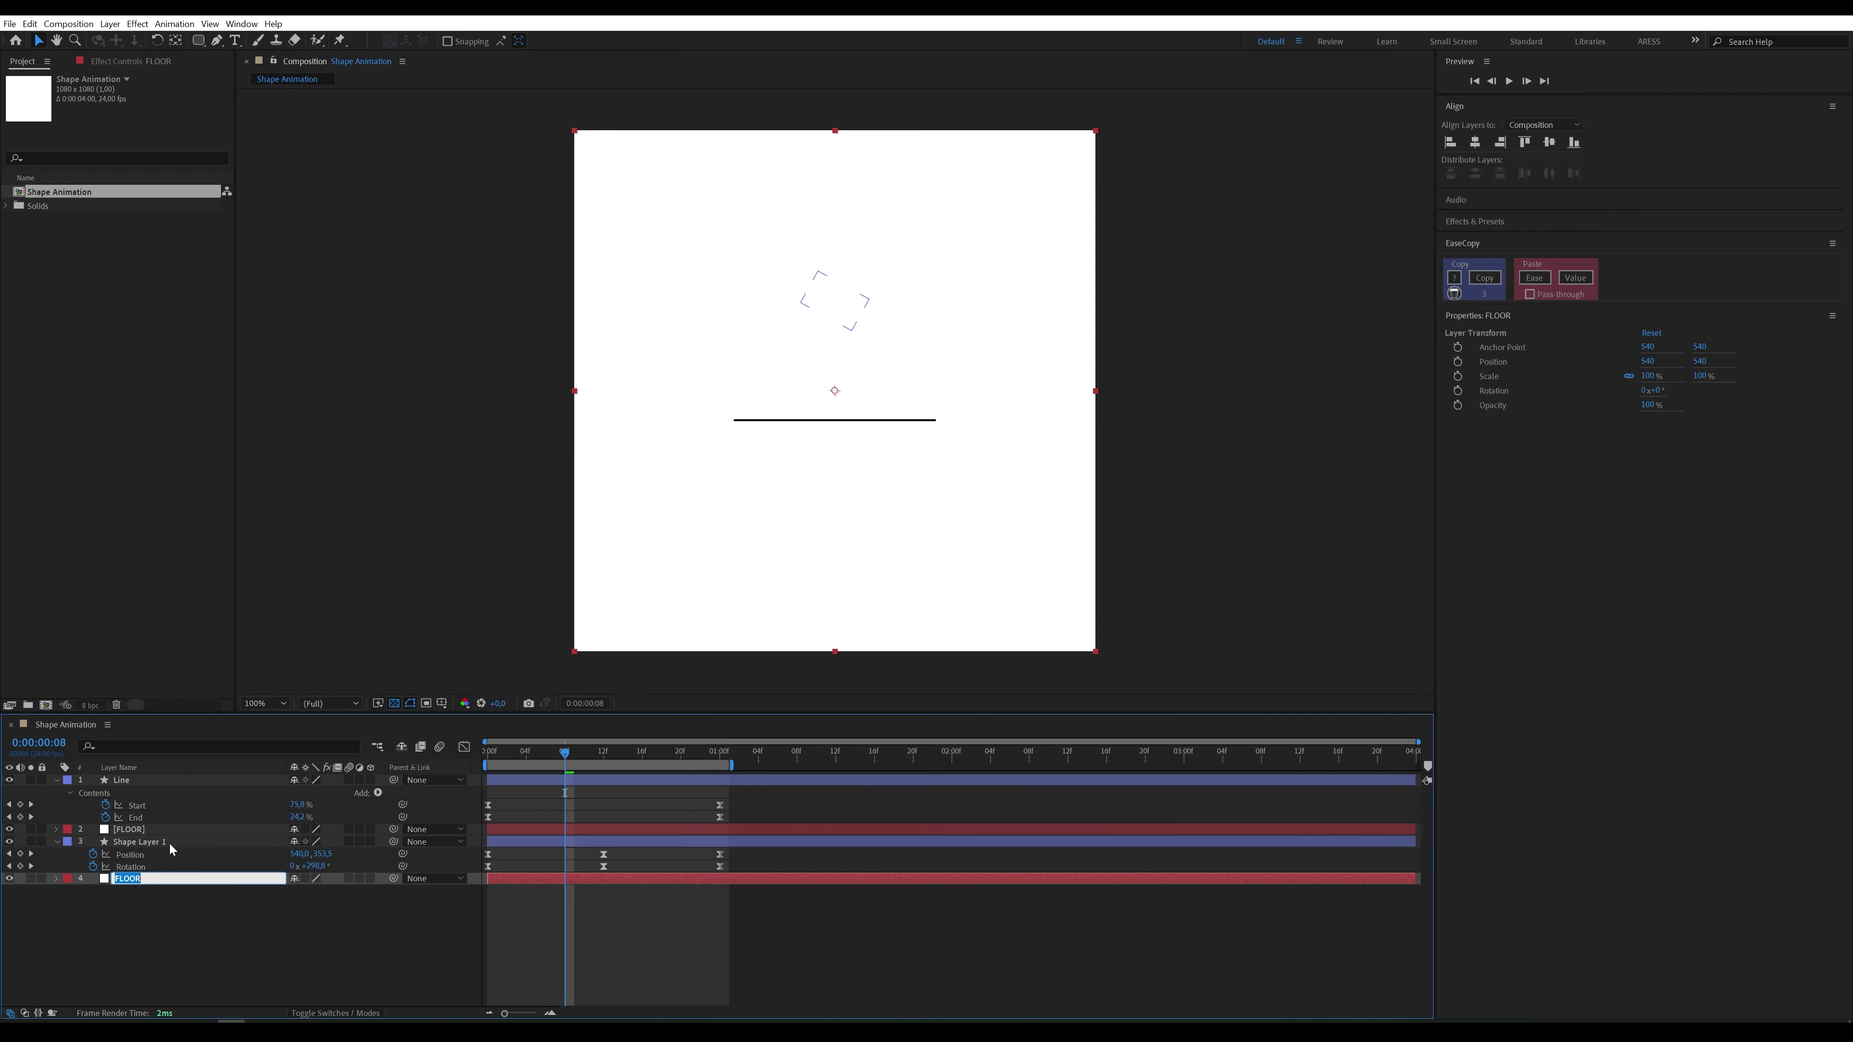
text(BG)
key(Return)
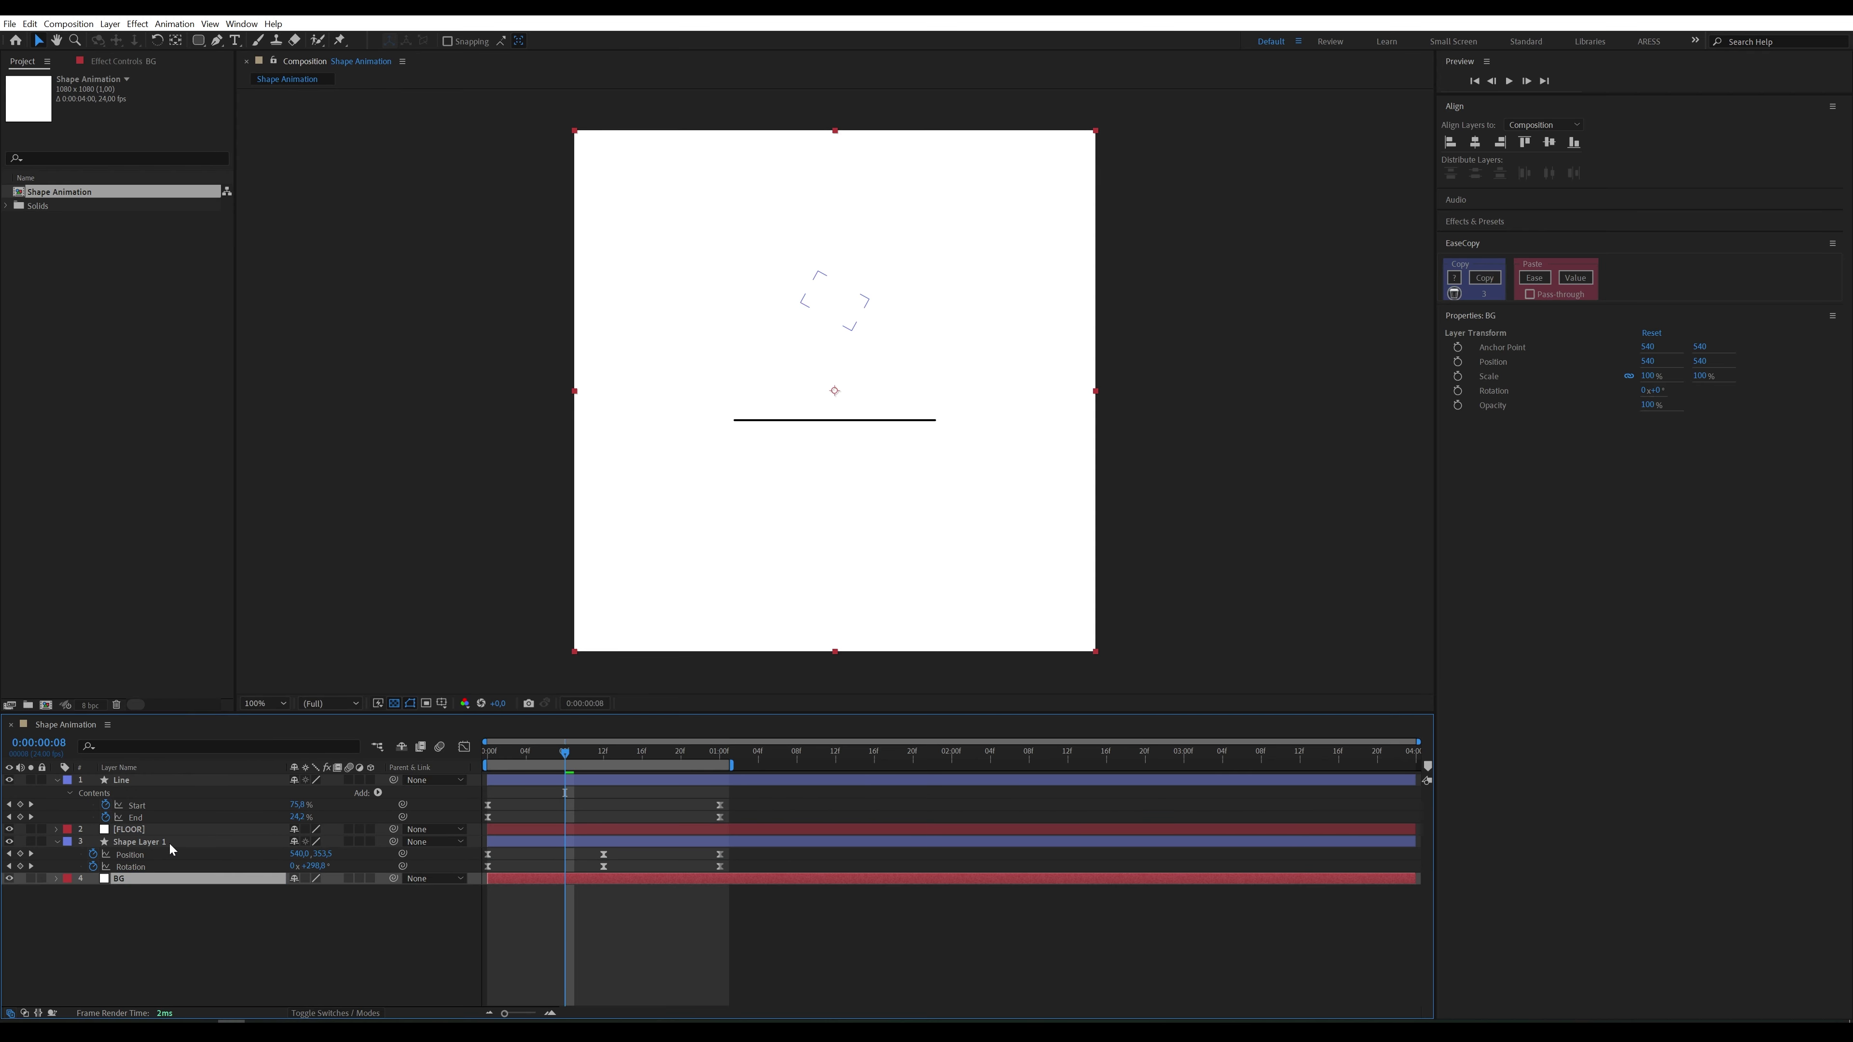
click(41, 878)
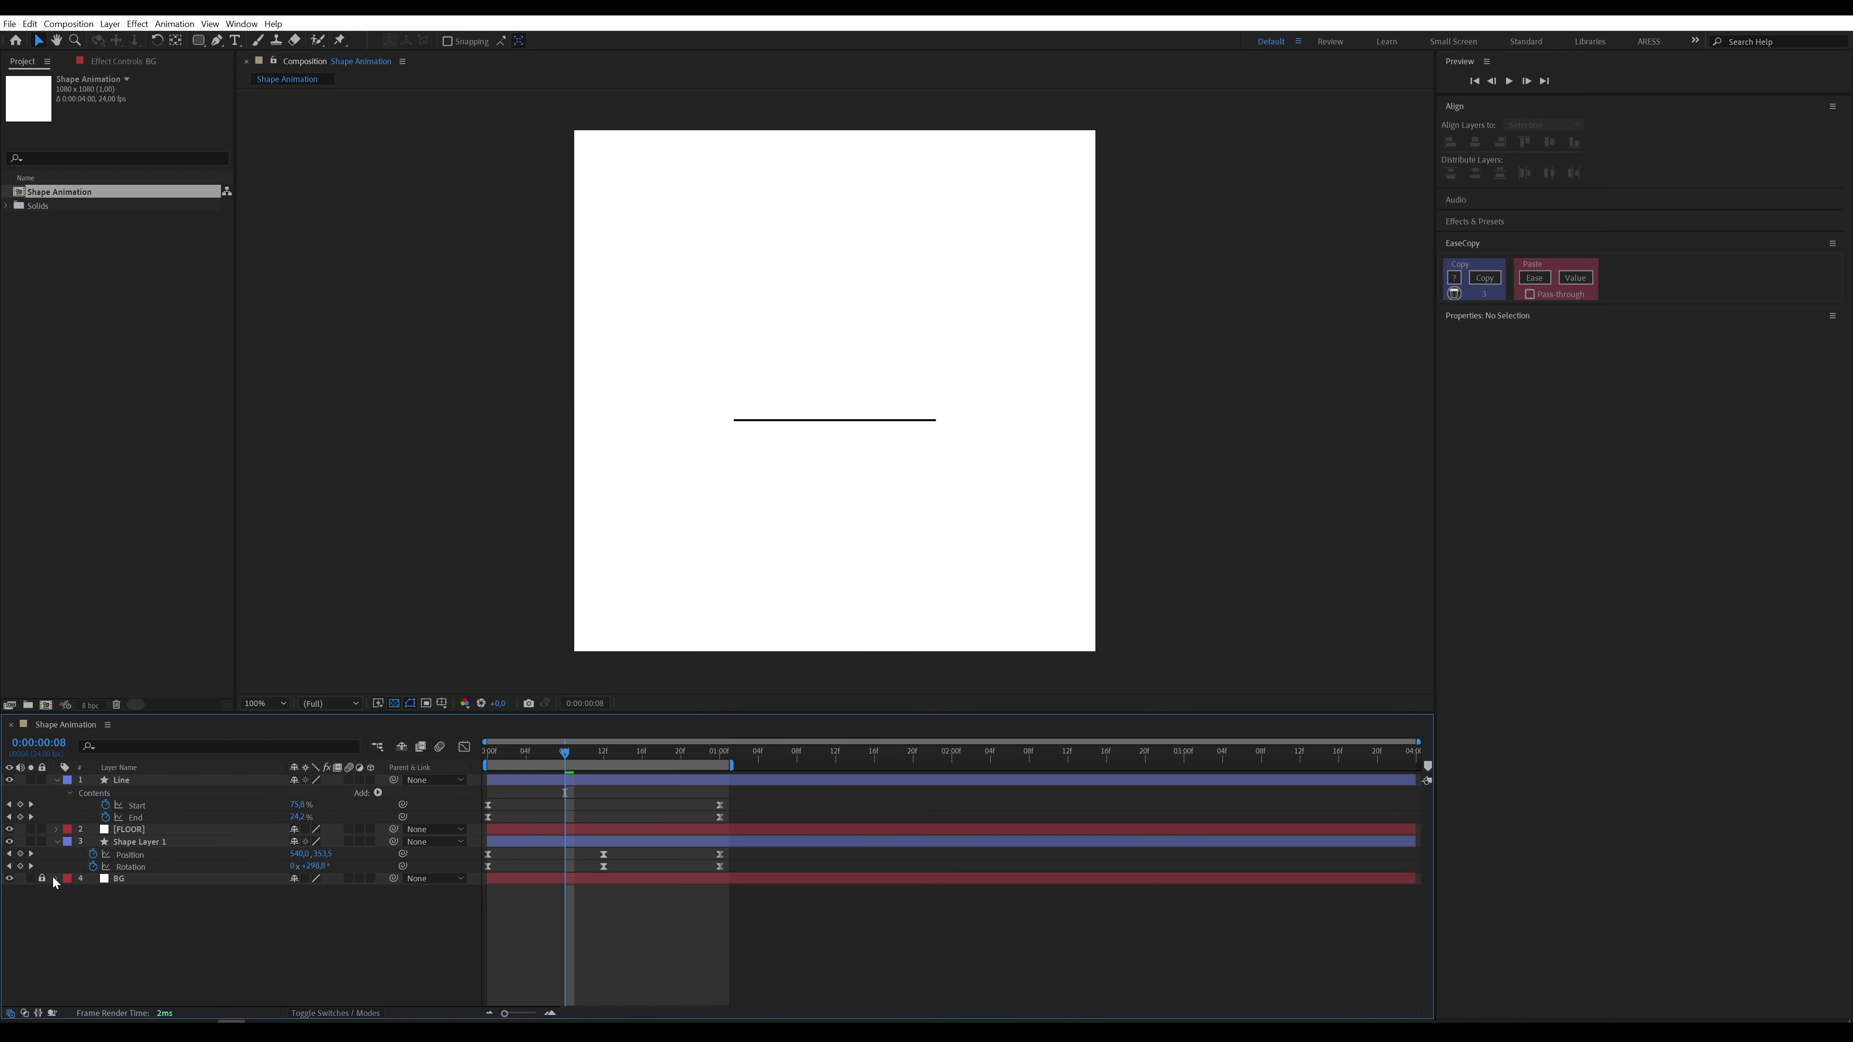
Step: Hide BG temporarily while moving FLOOR straight down to Position 540, 1141 so its upper edge meets the line
click(143, 833)
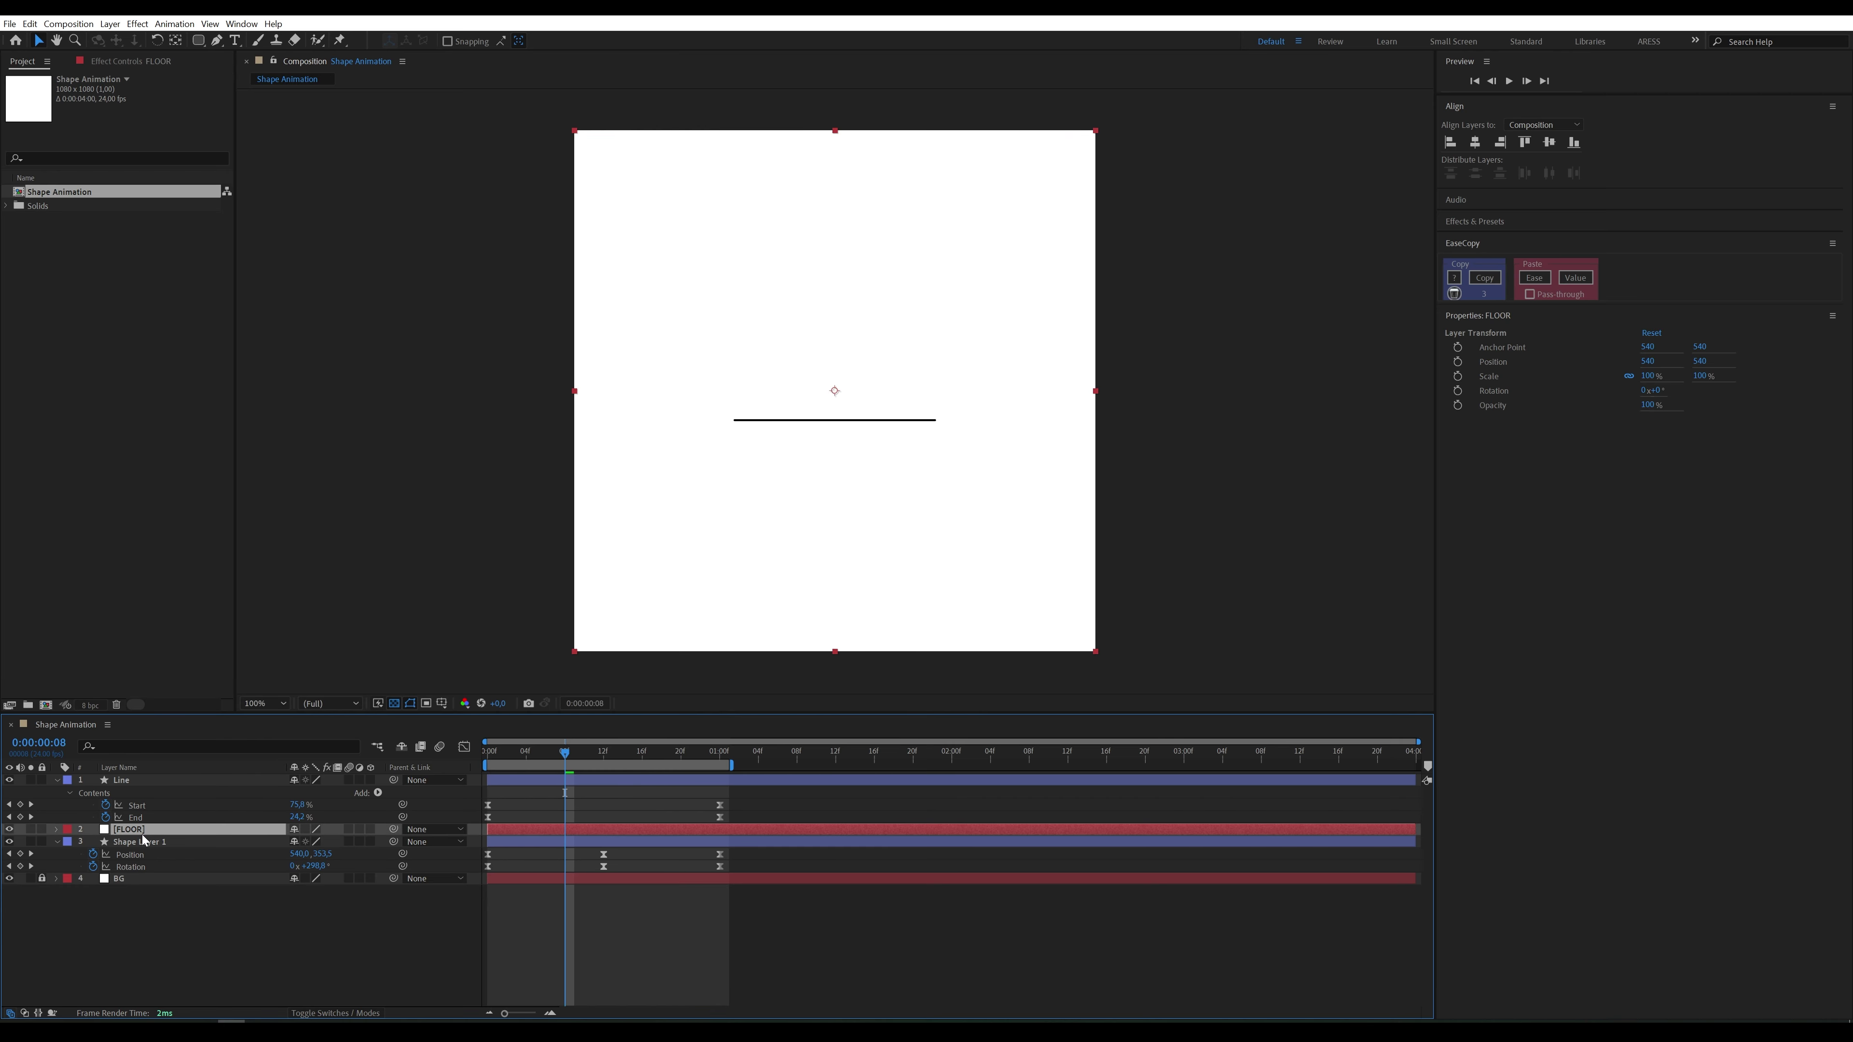
click(9, 879)
drag(918, 367, 898, 619)
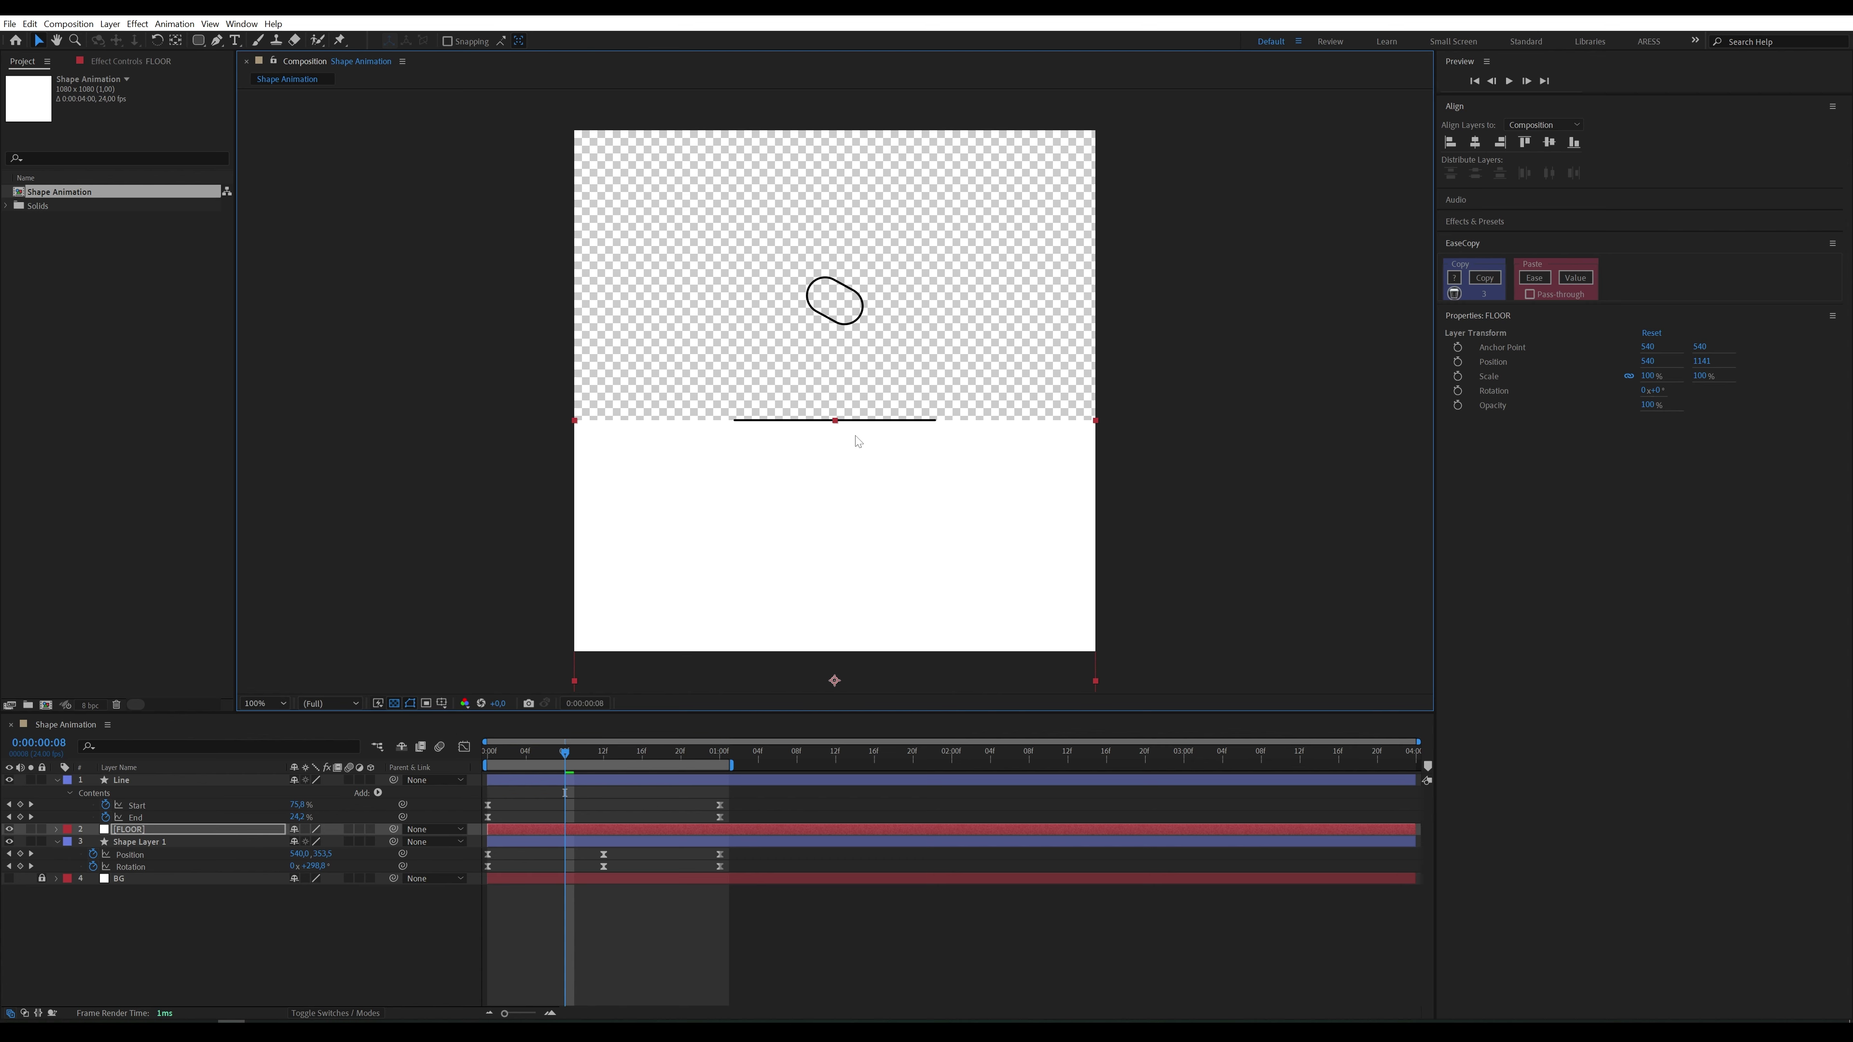
click(8, 879)
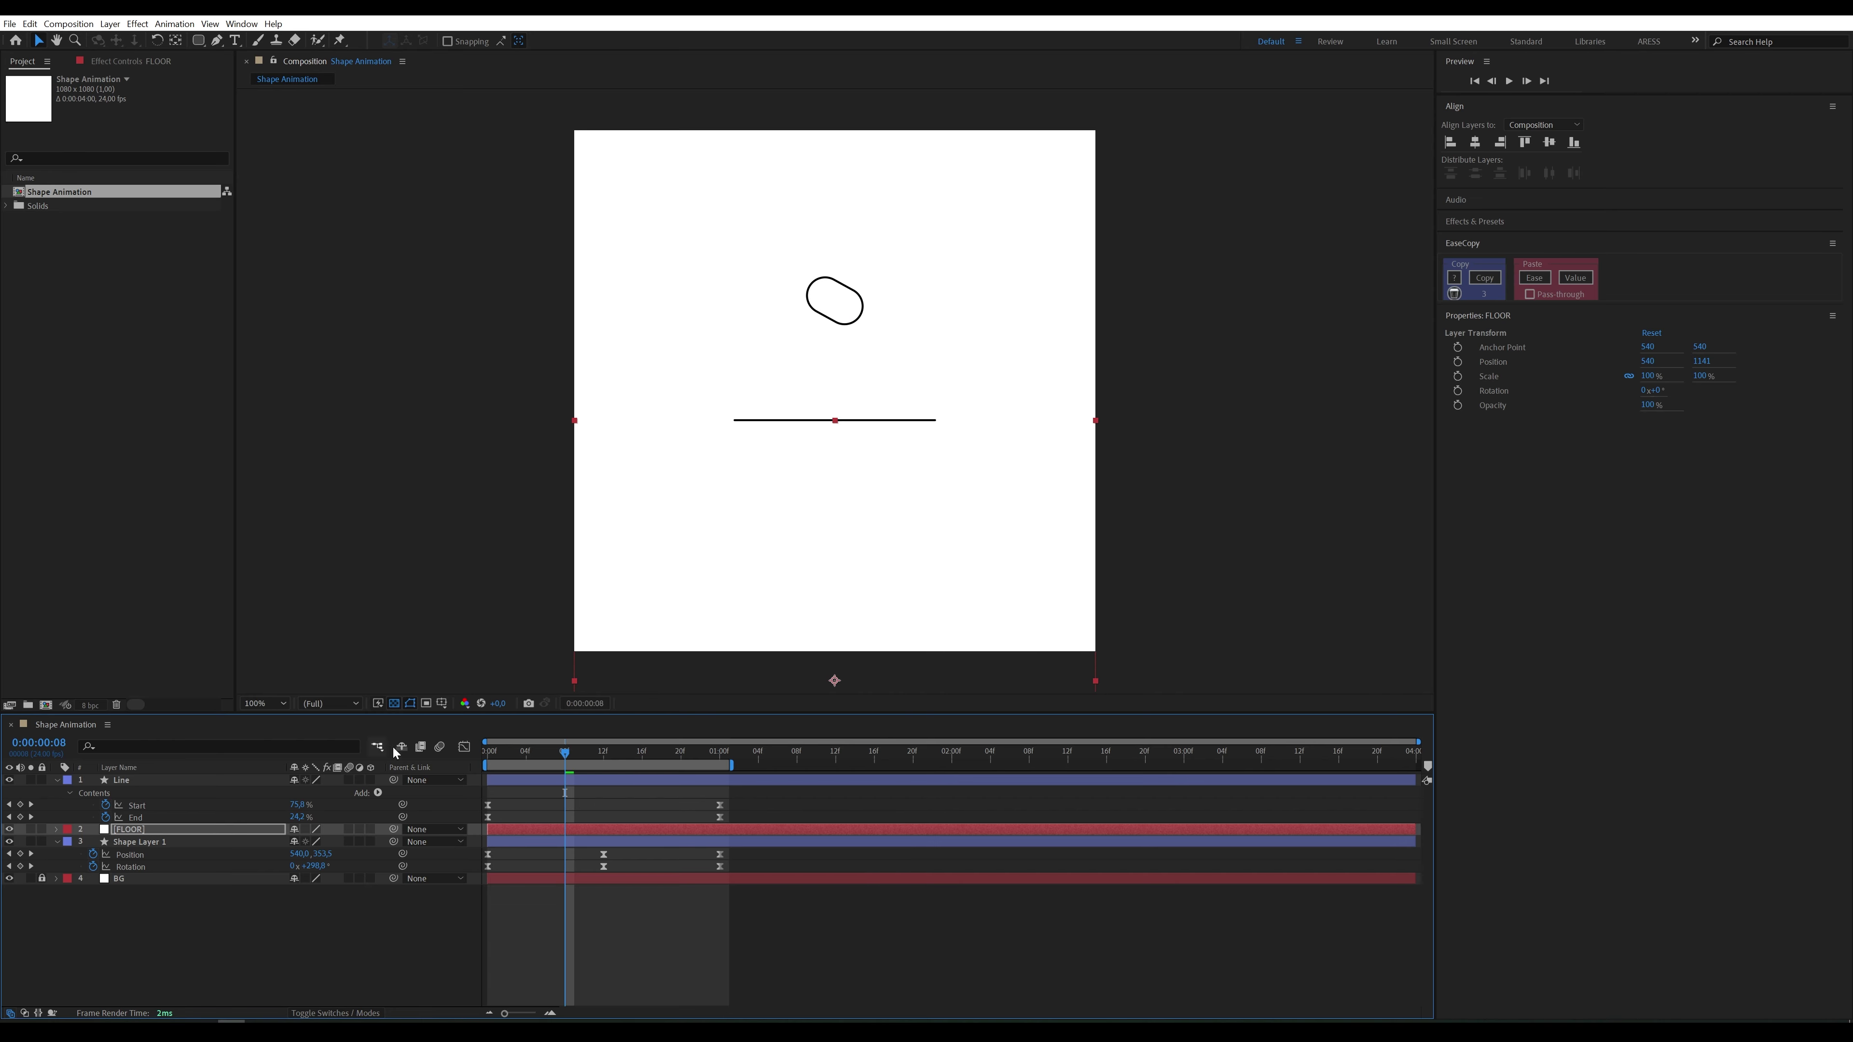
Step: Turn off the transparency grid and play back the animation from frame 0
click(394, 703)
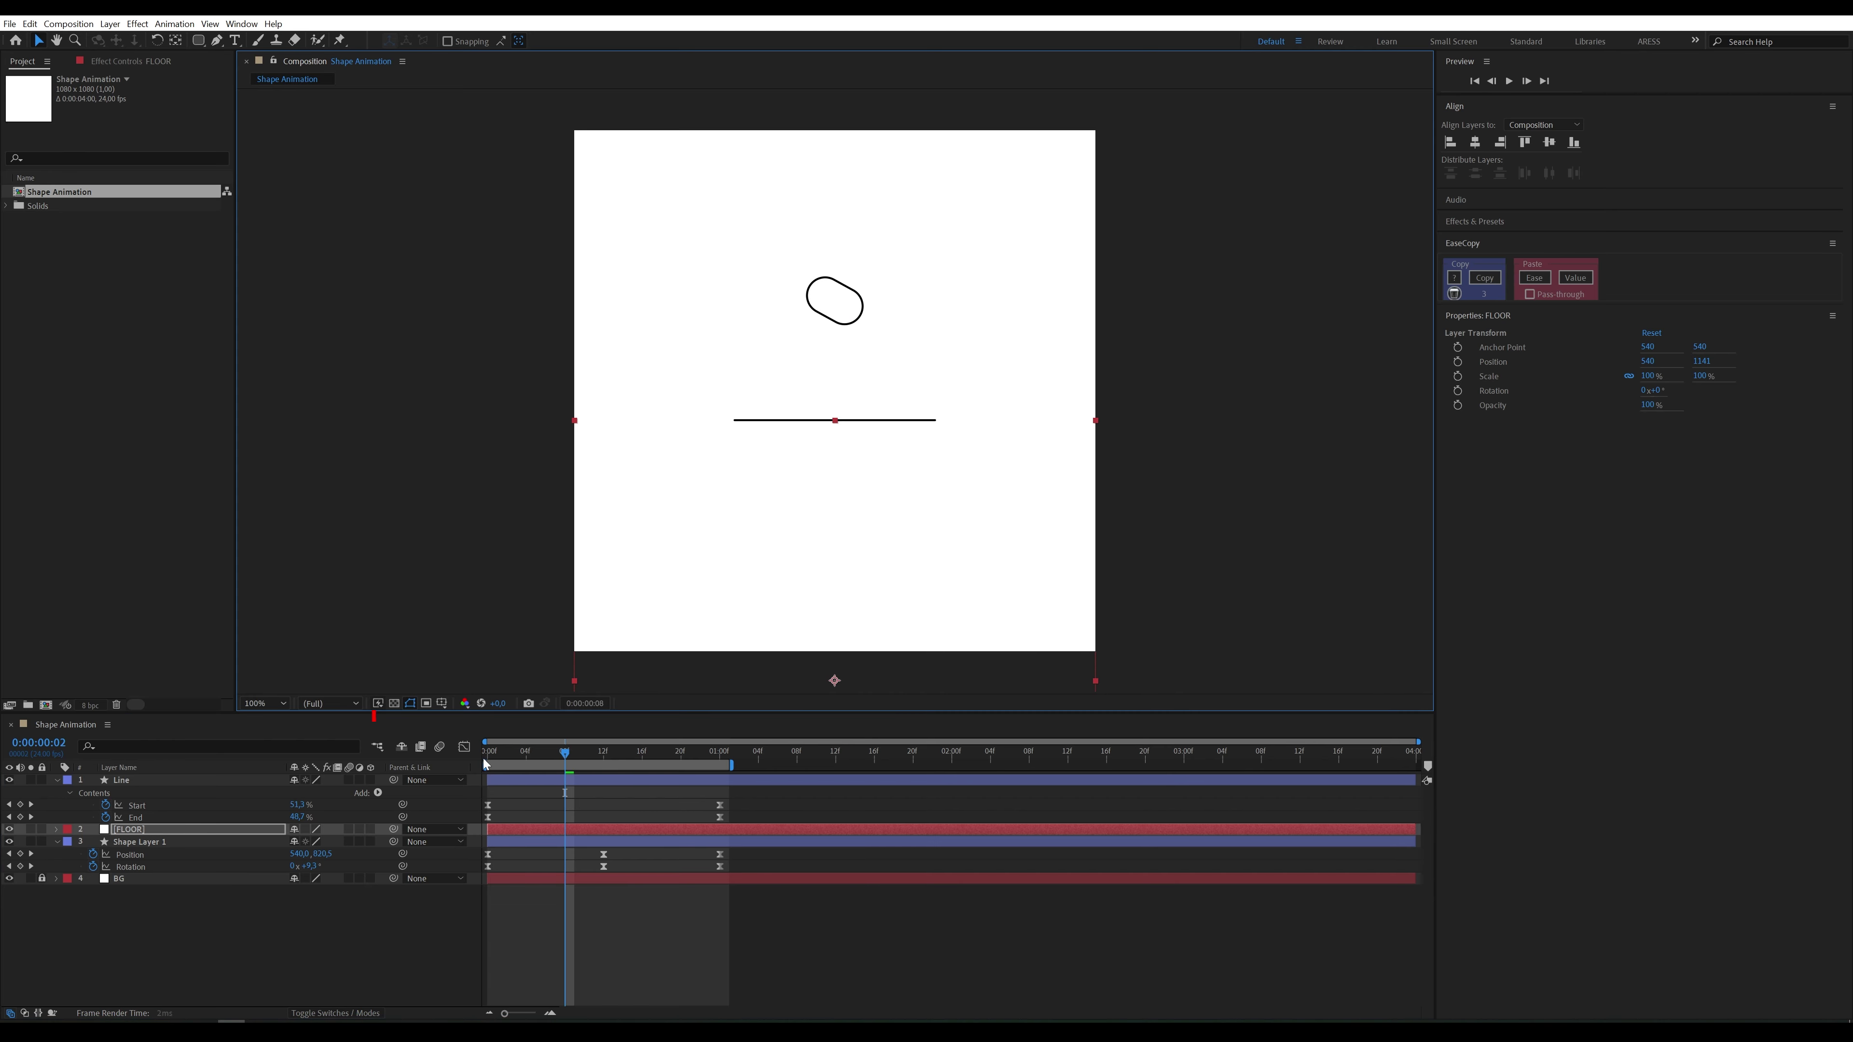
key(space)
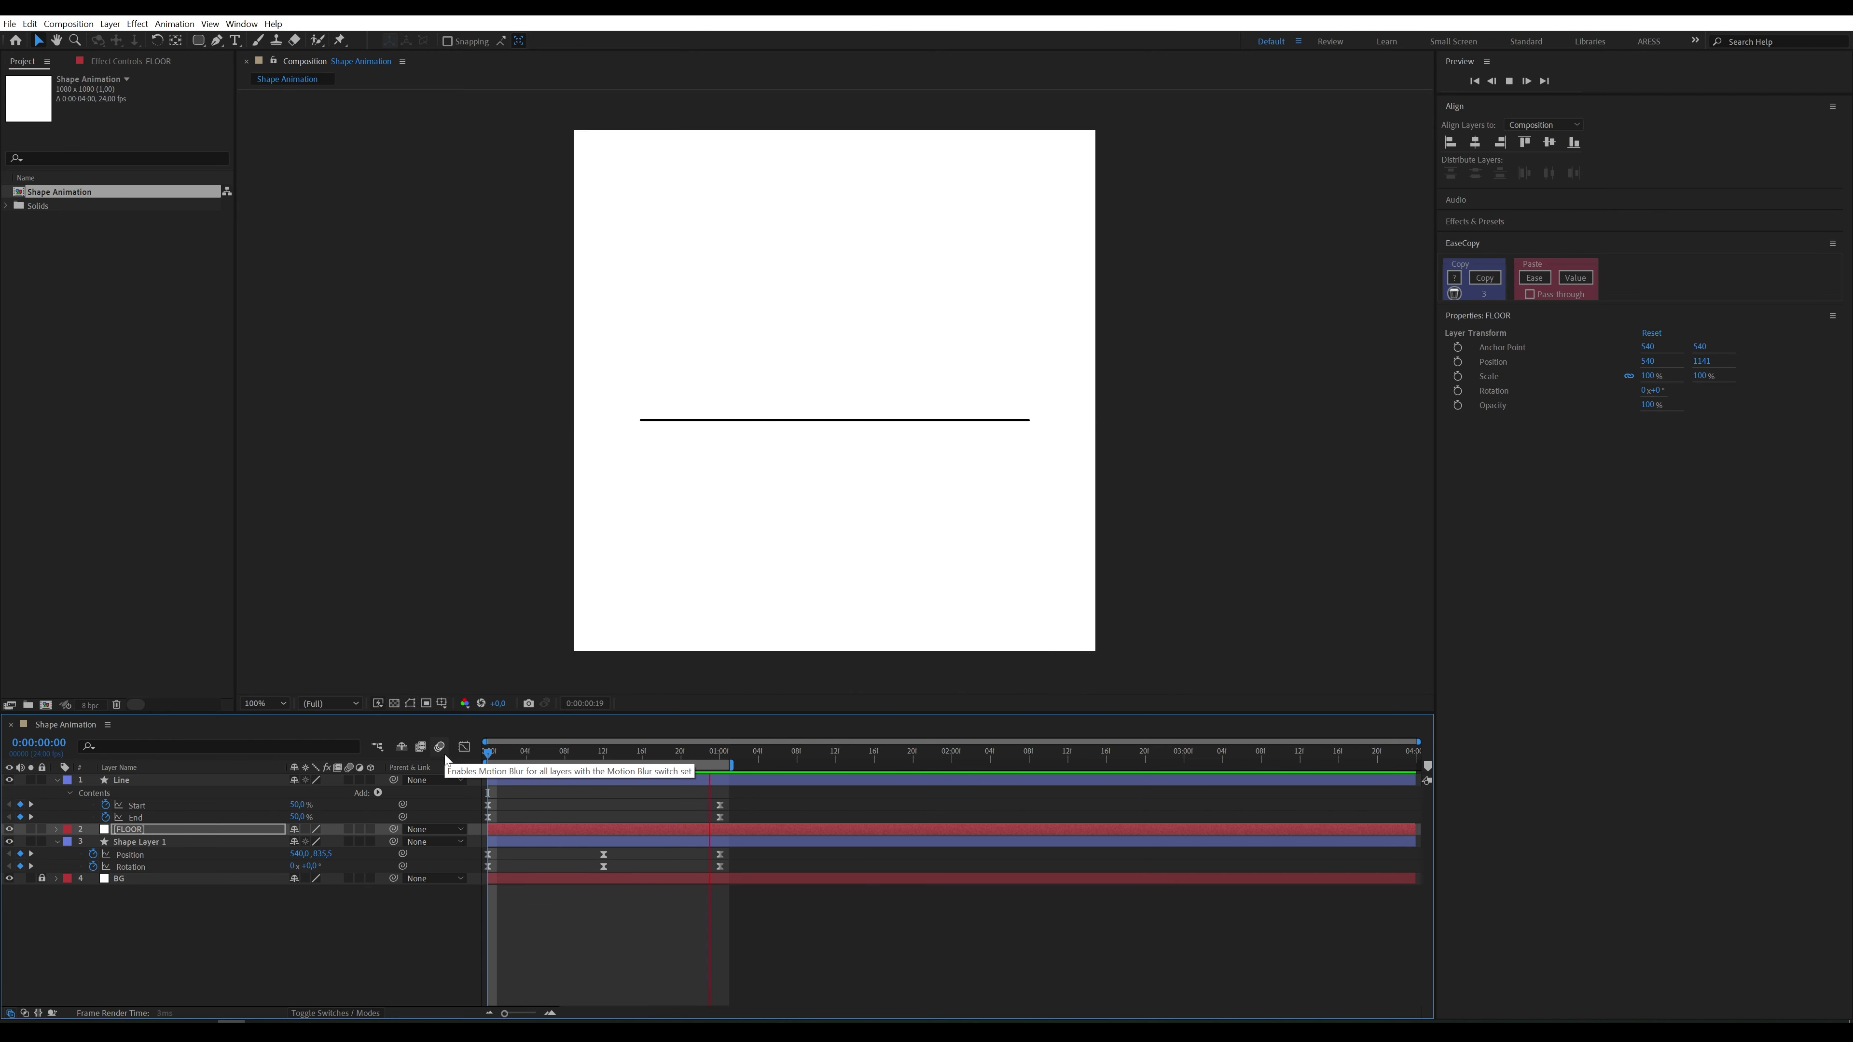
key(space)
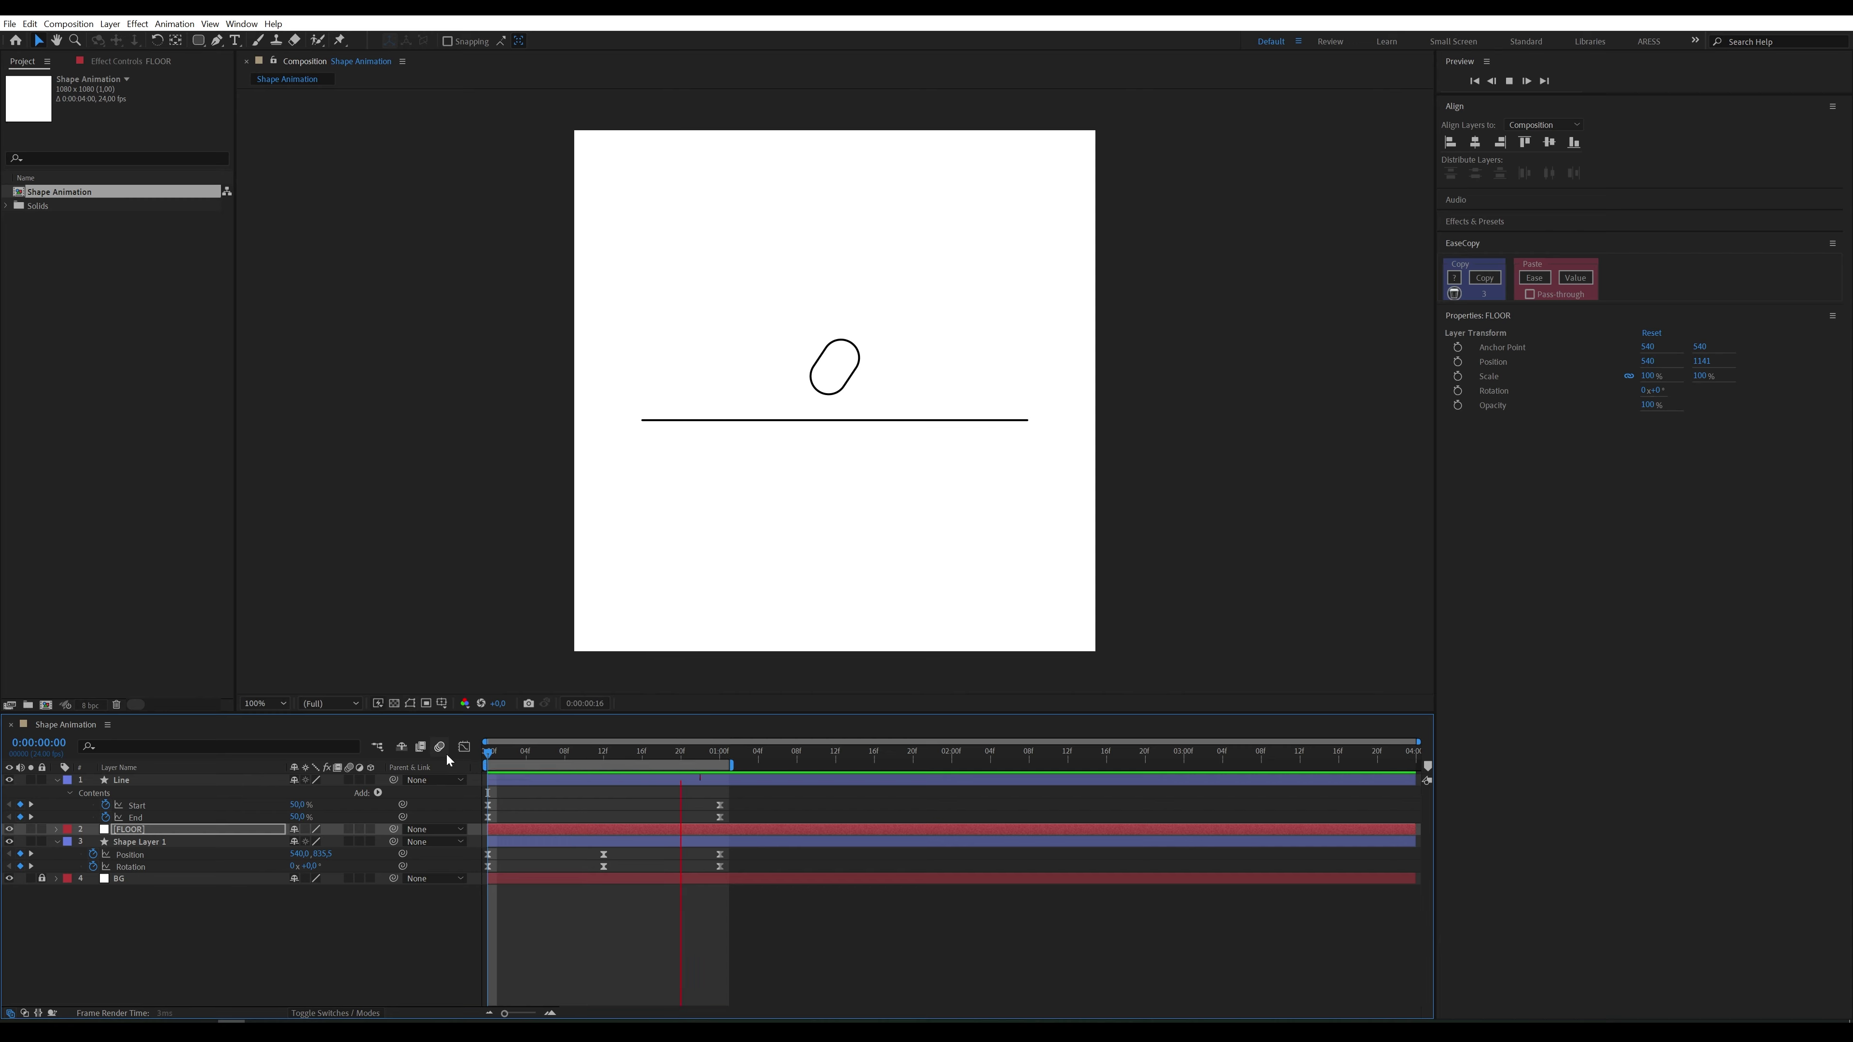
Step: Rename Shape Layer 1 to Shape1
right_click(139, 841)
click(182, 800)
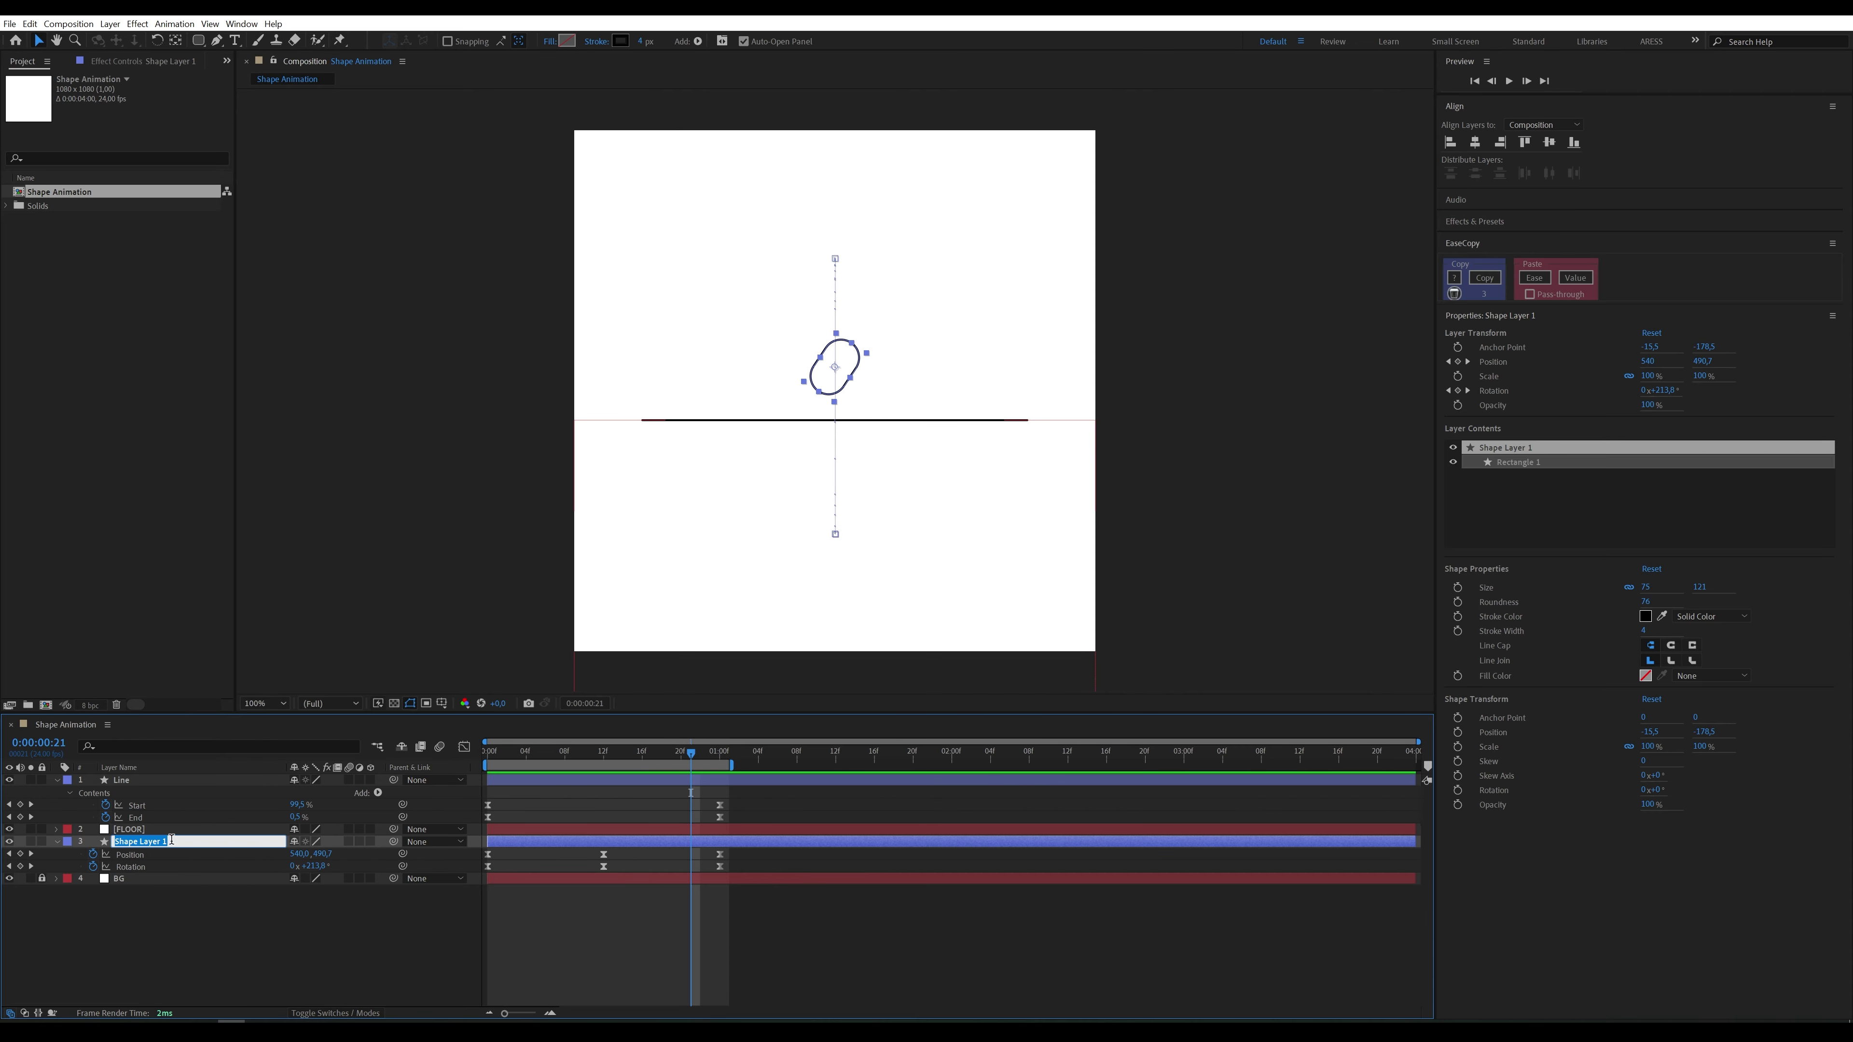
text(Shape1)
key(Return)
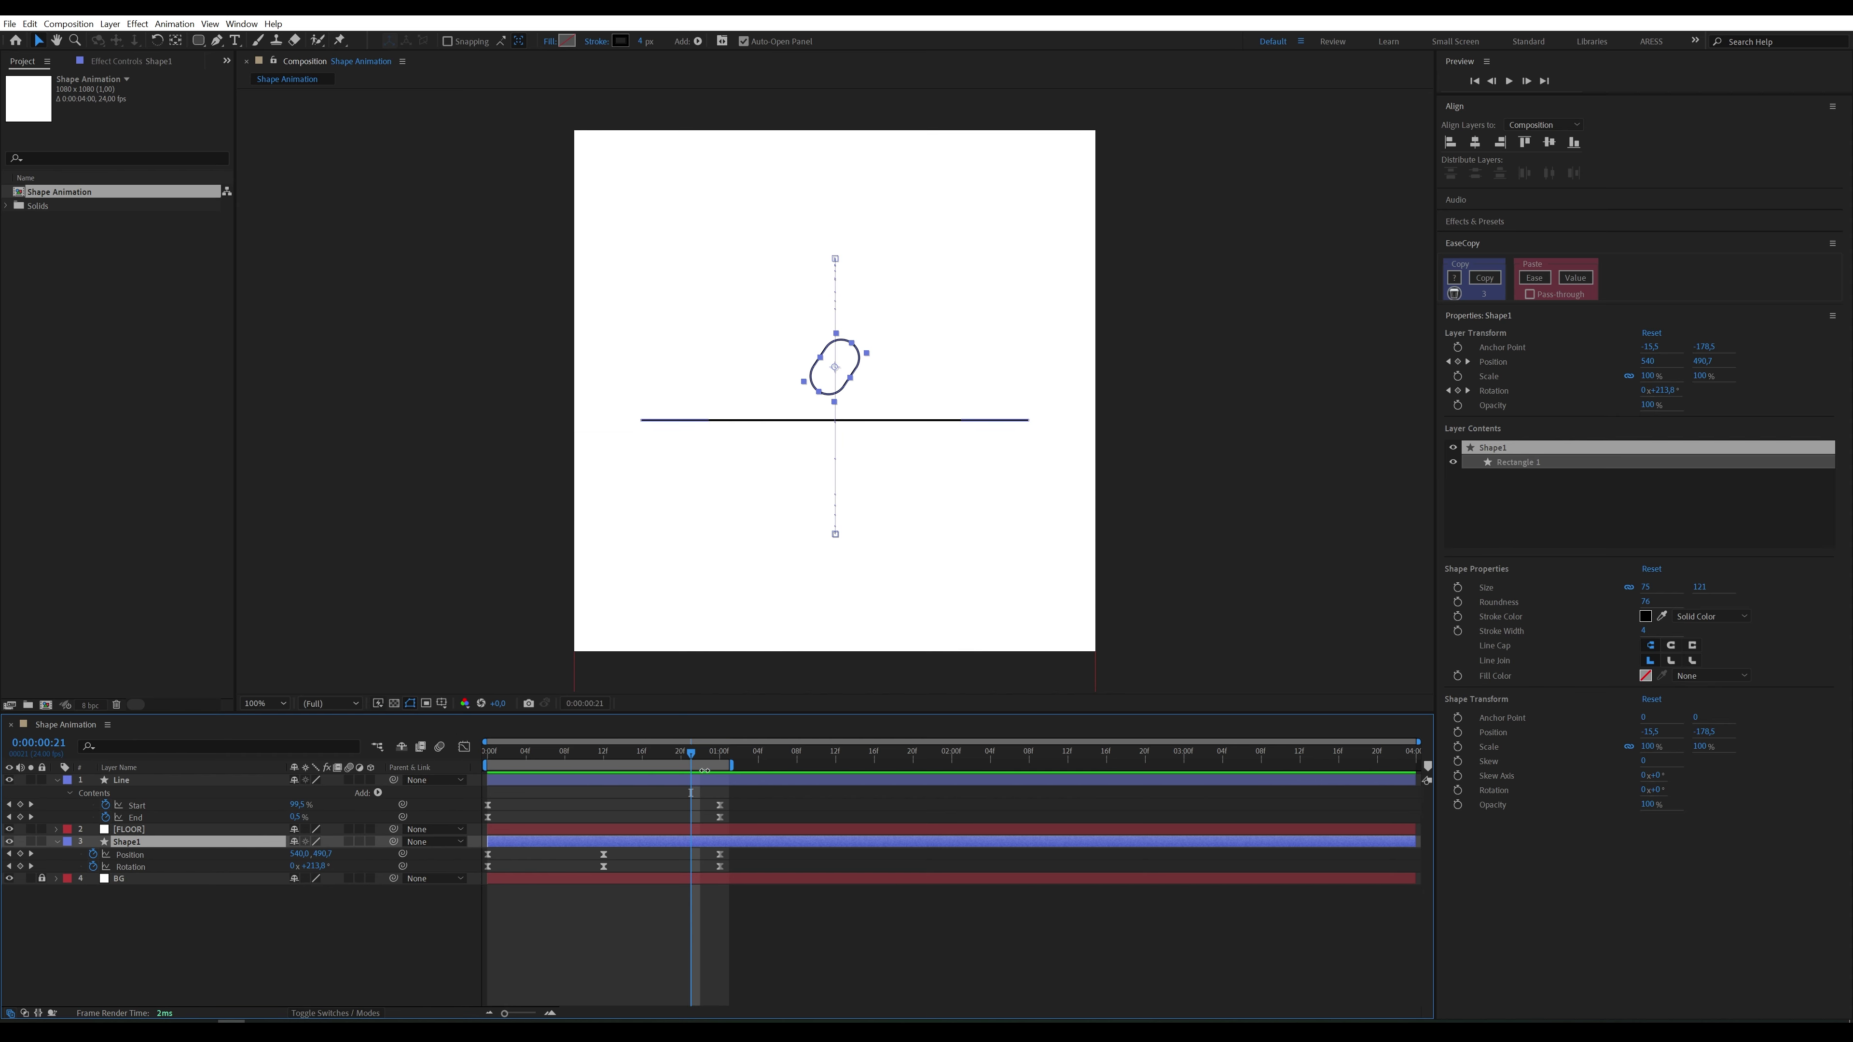
Step: Split the Shape1 layer at 0:00:01:00 and extend the end of the work area to about 2 seconds
drag(701, 758, 719, 758)
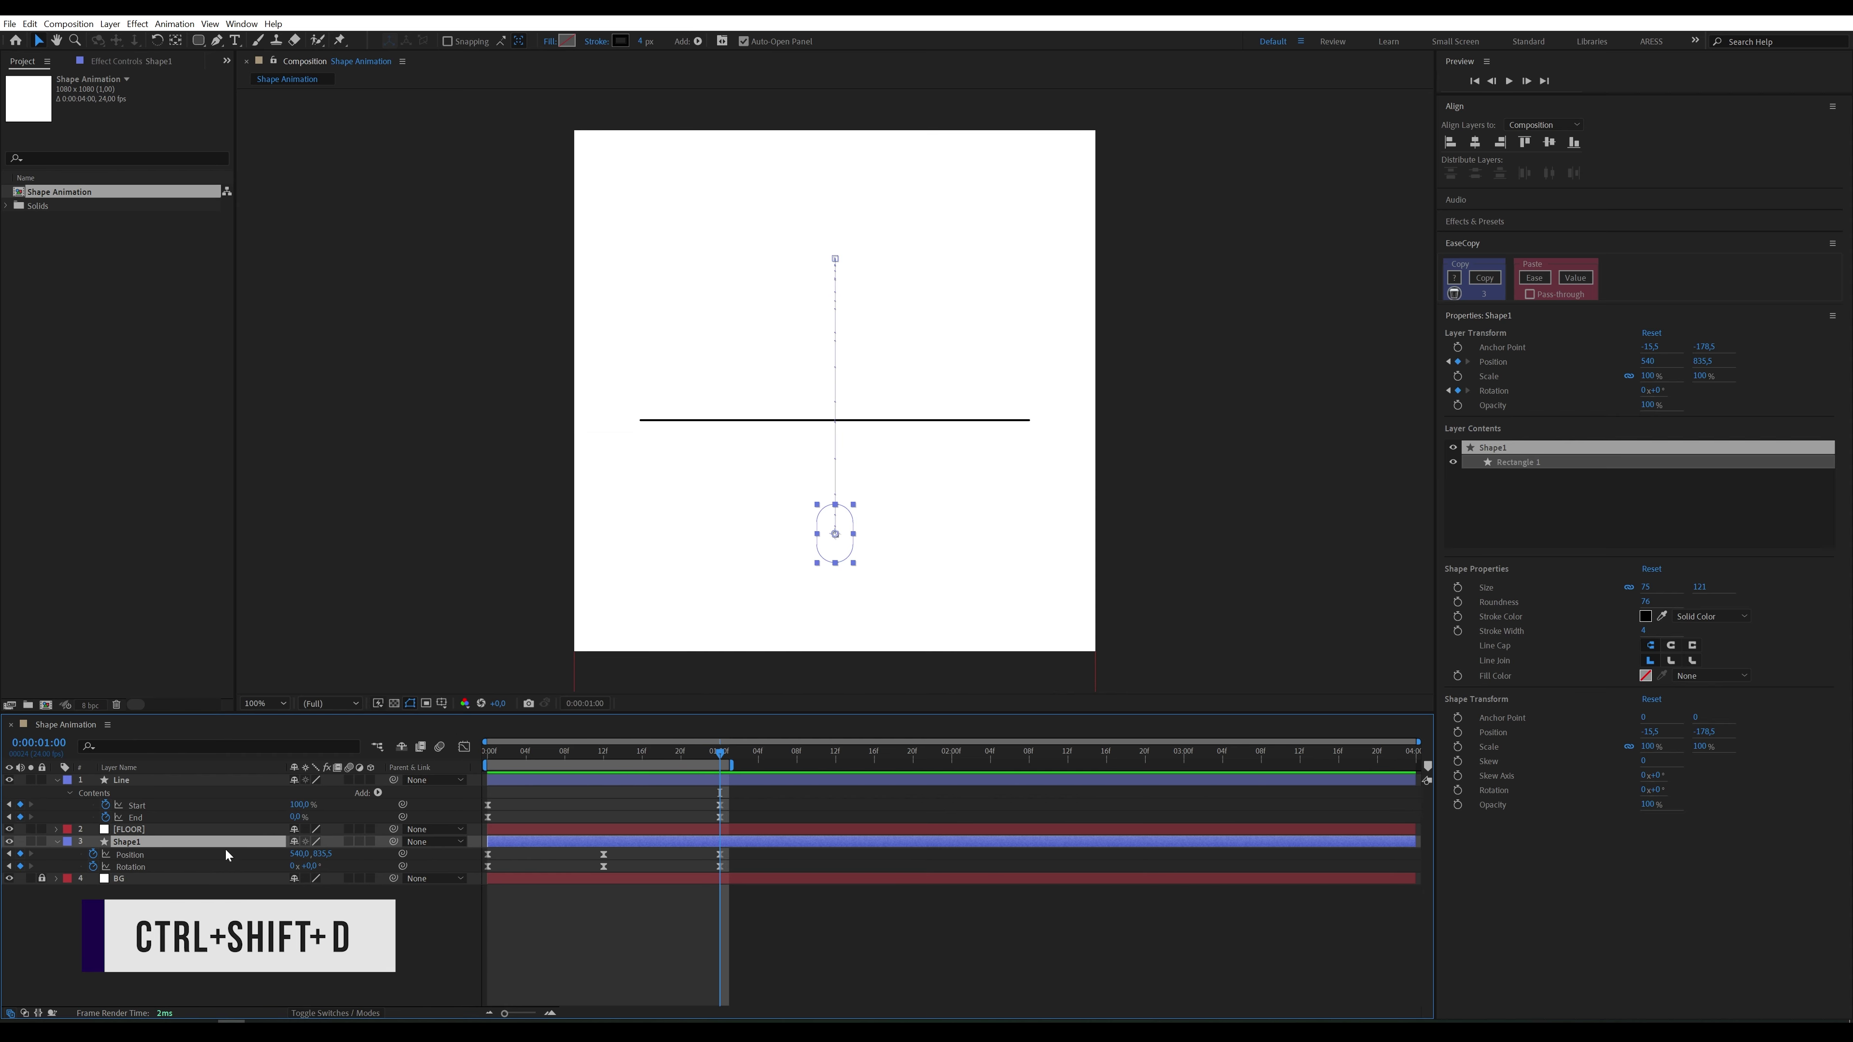
key(ctrl+shift+d)
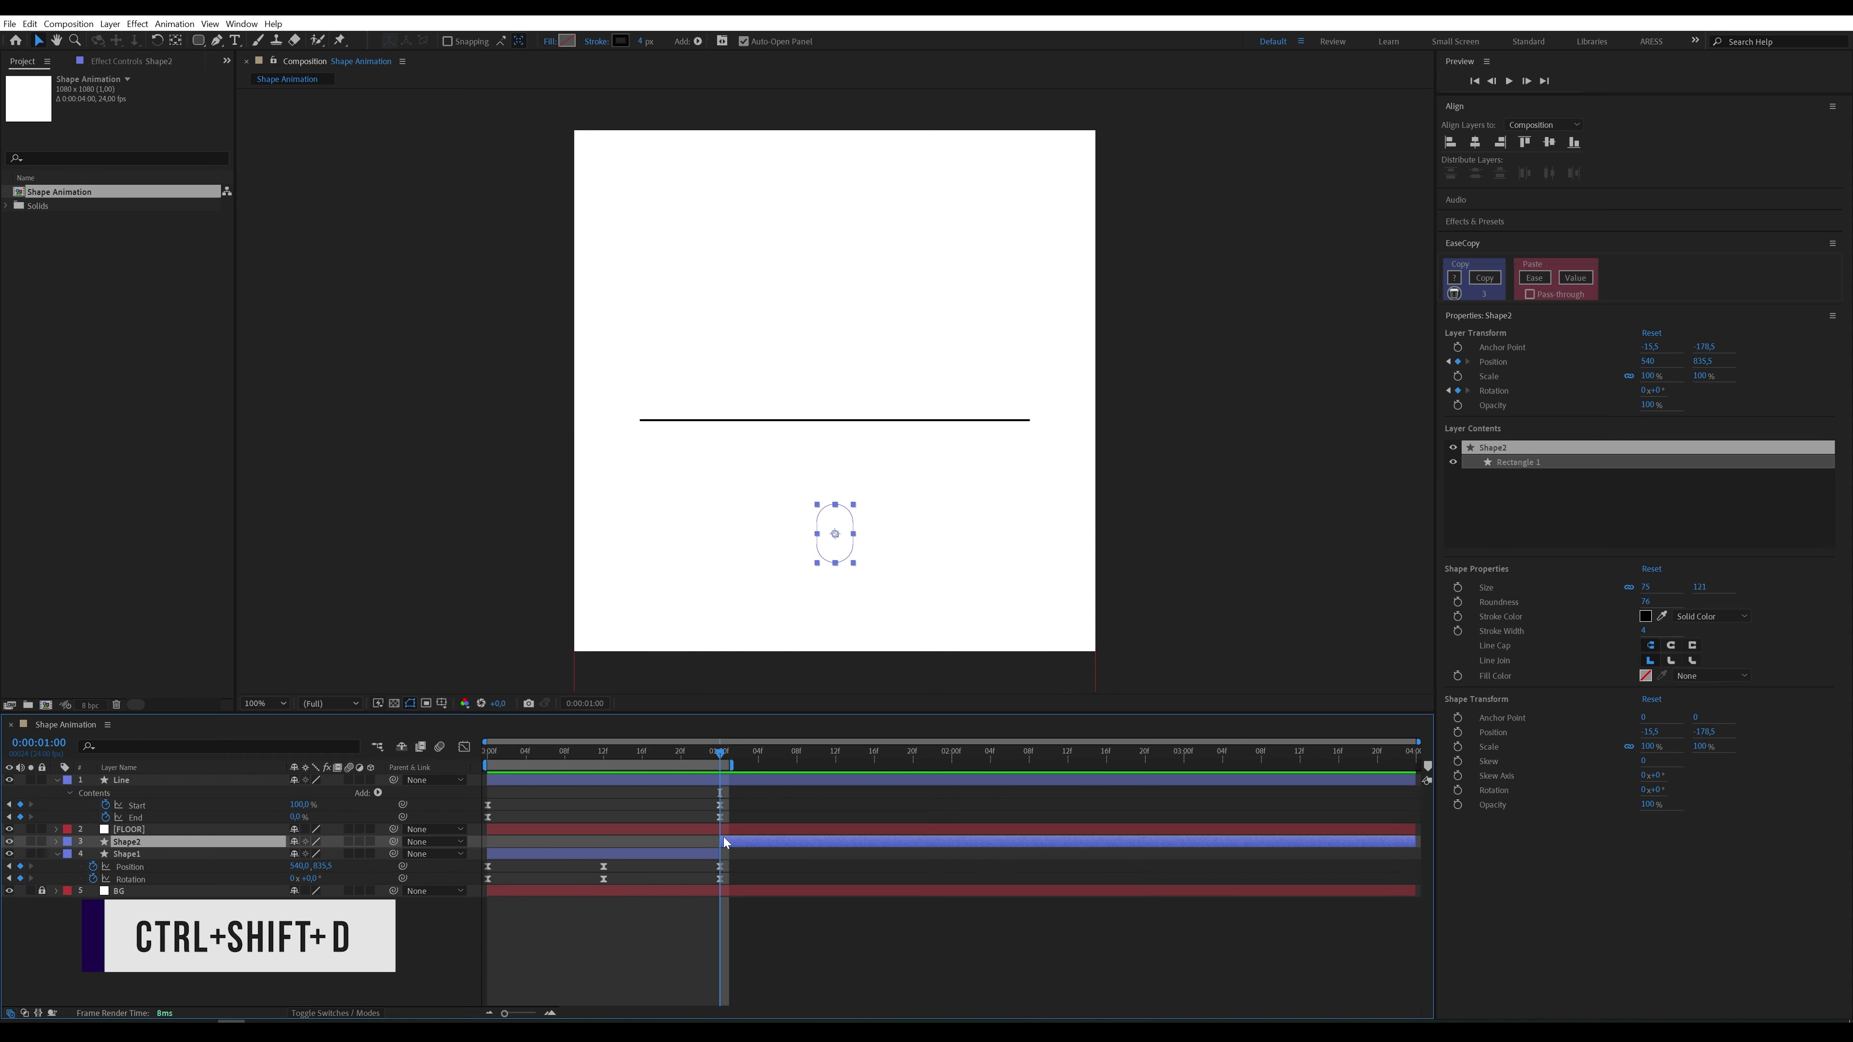
drag(735, 765, 953, 765)
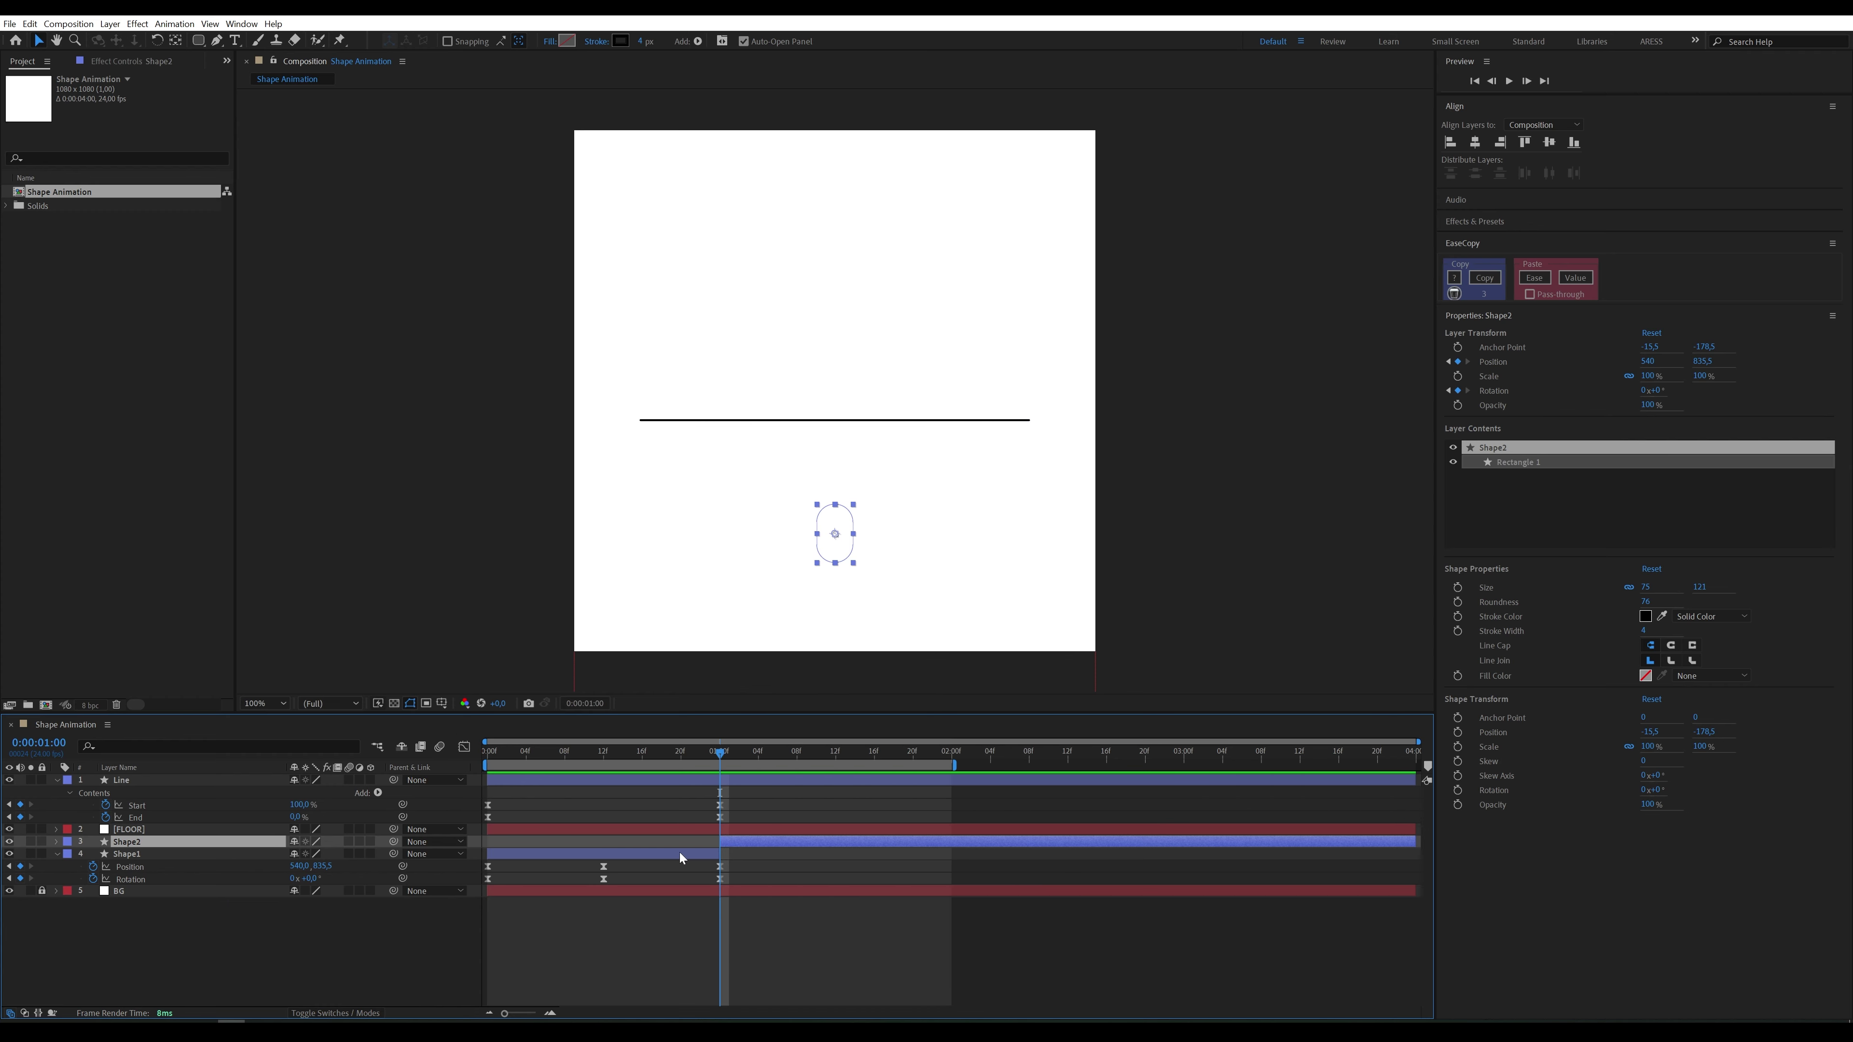
Step: Delete all Position and Rotation keyframes of Shape2 and move its capsule up onto the line at Position 540, 597.5
key(u)
drag(744, 865, 484, 849)
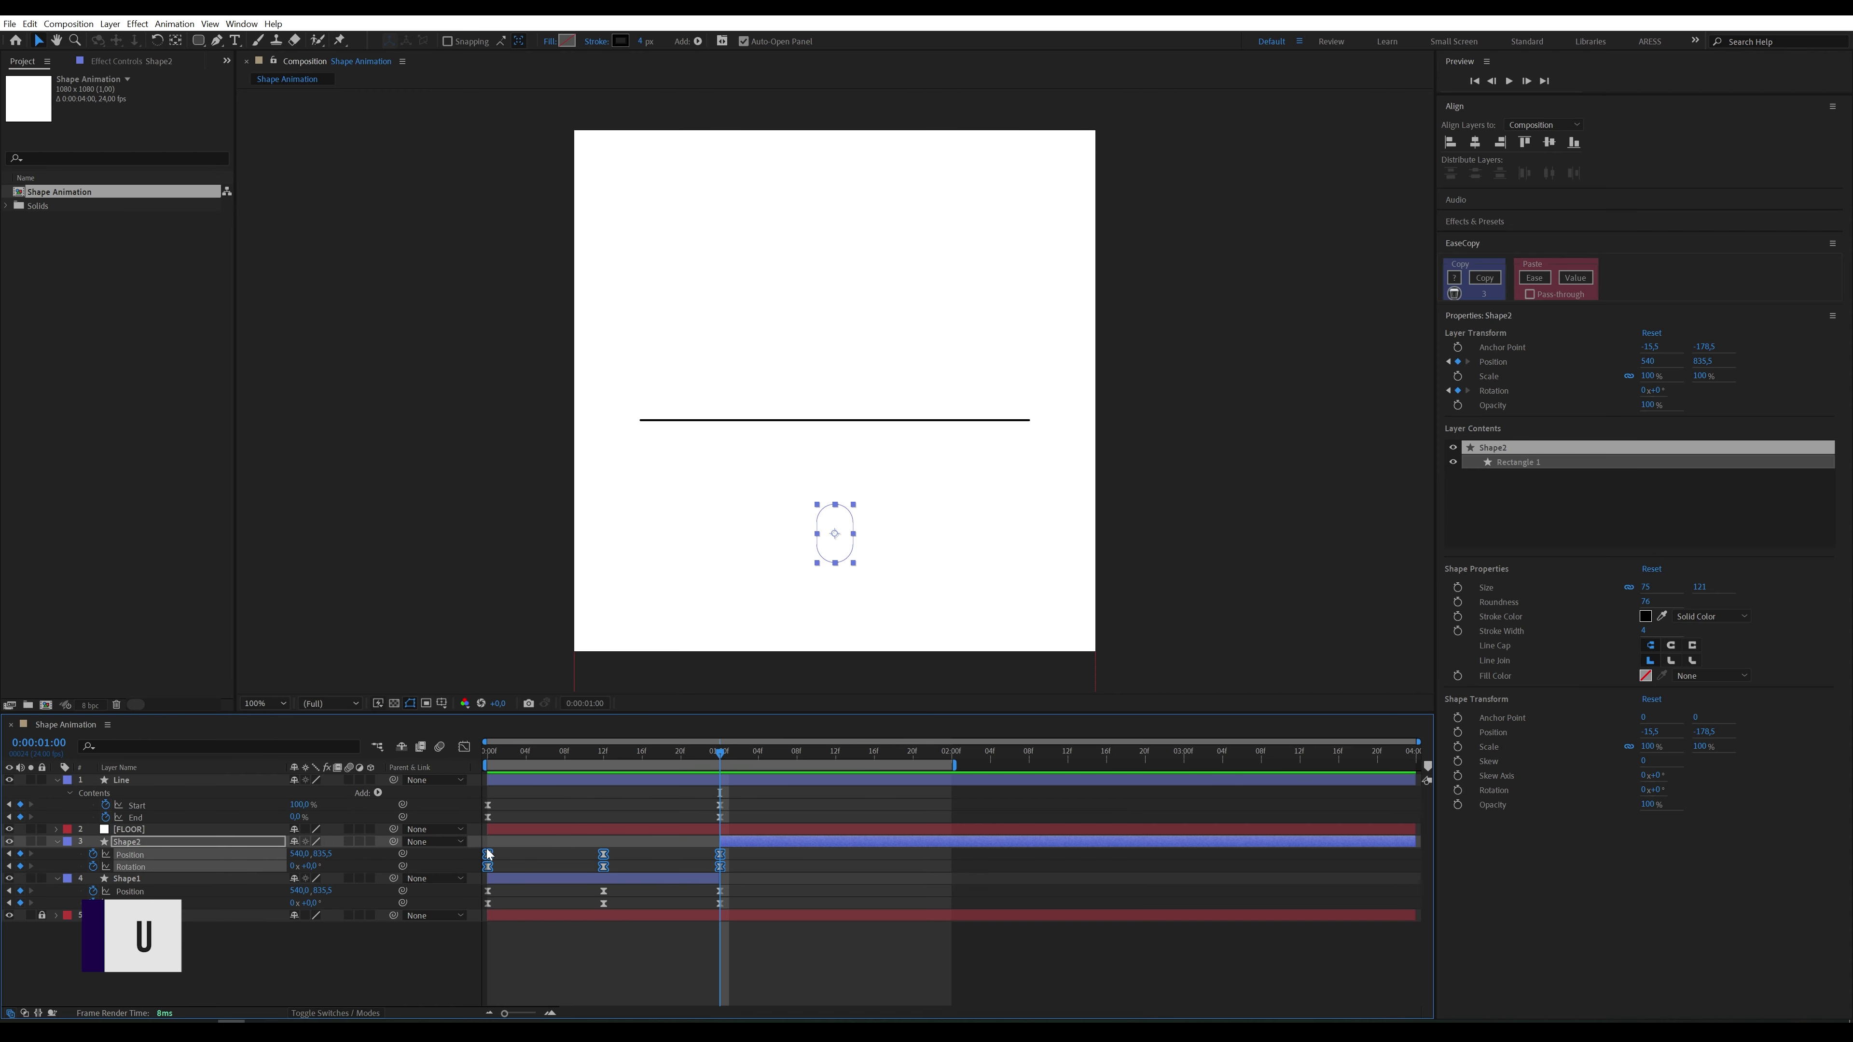
key(Delete)
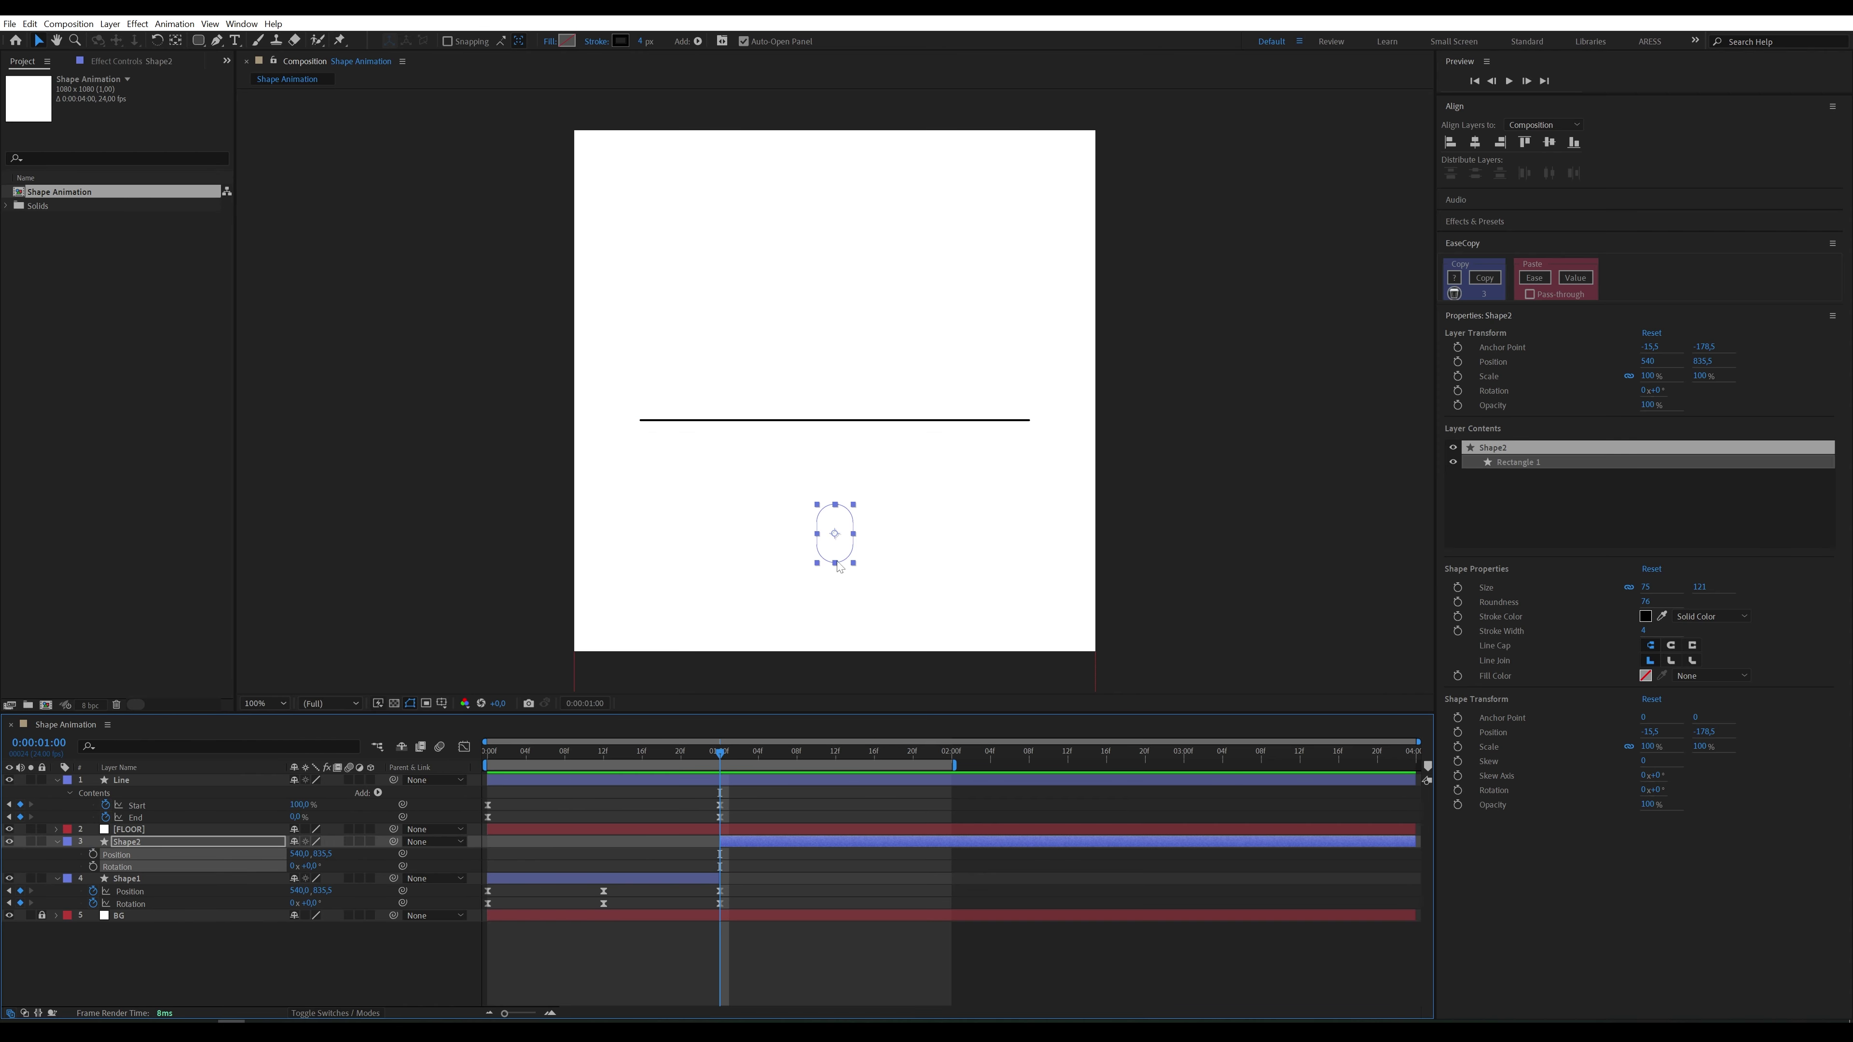
drag(839, 564, 836, 444)
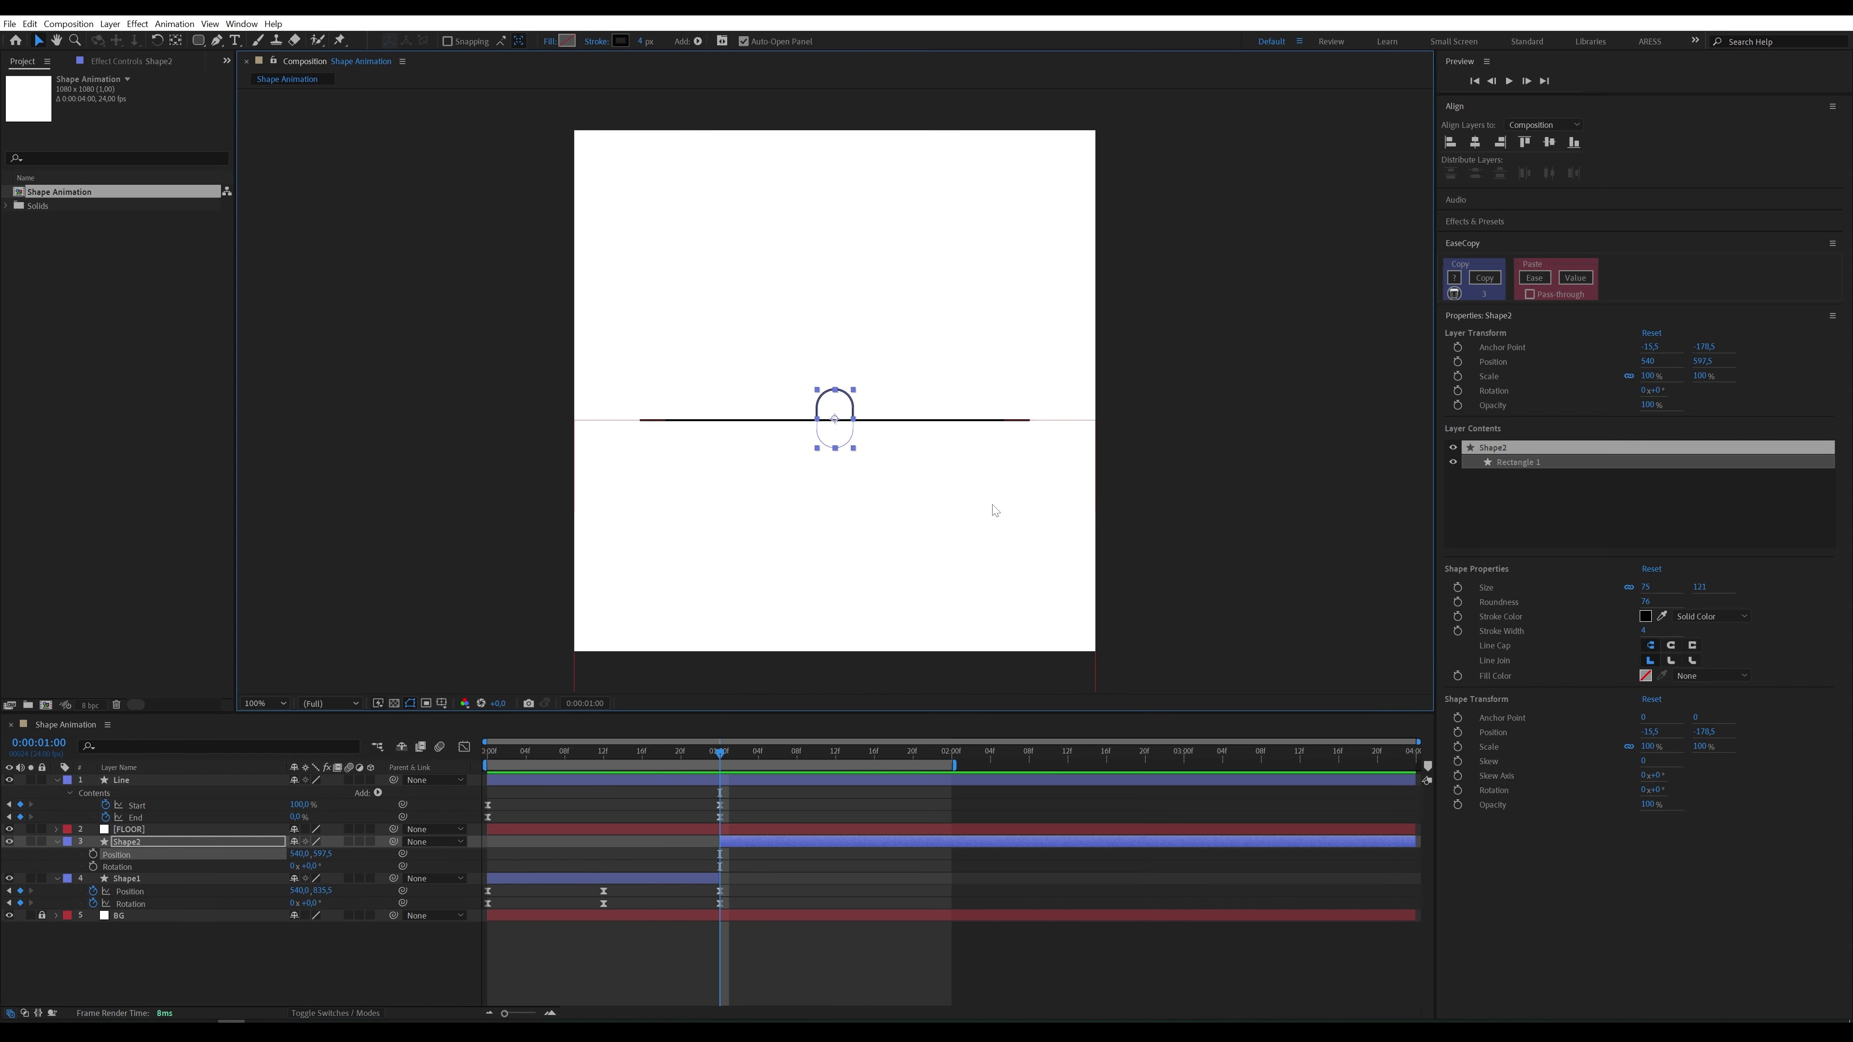
Step: Give the Shape2 capsule a solid dark purple fill of about #5A00A2
click(1693, 676)
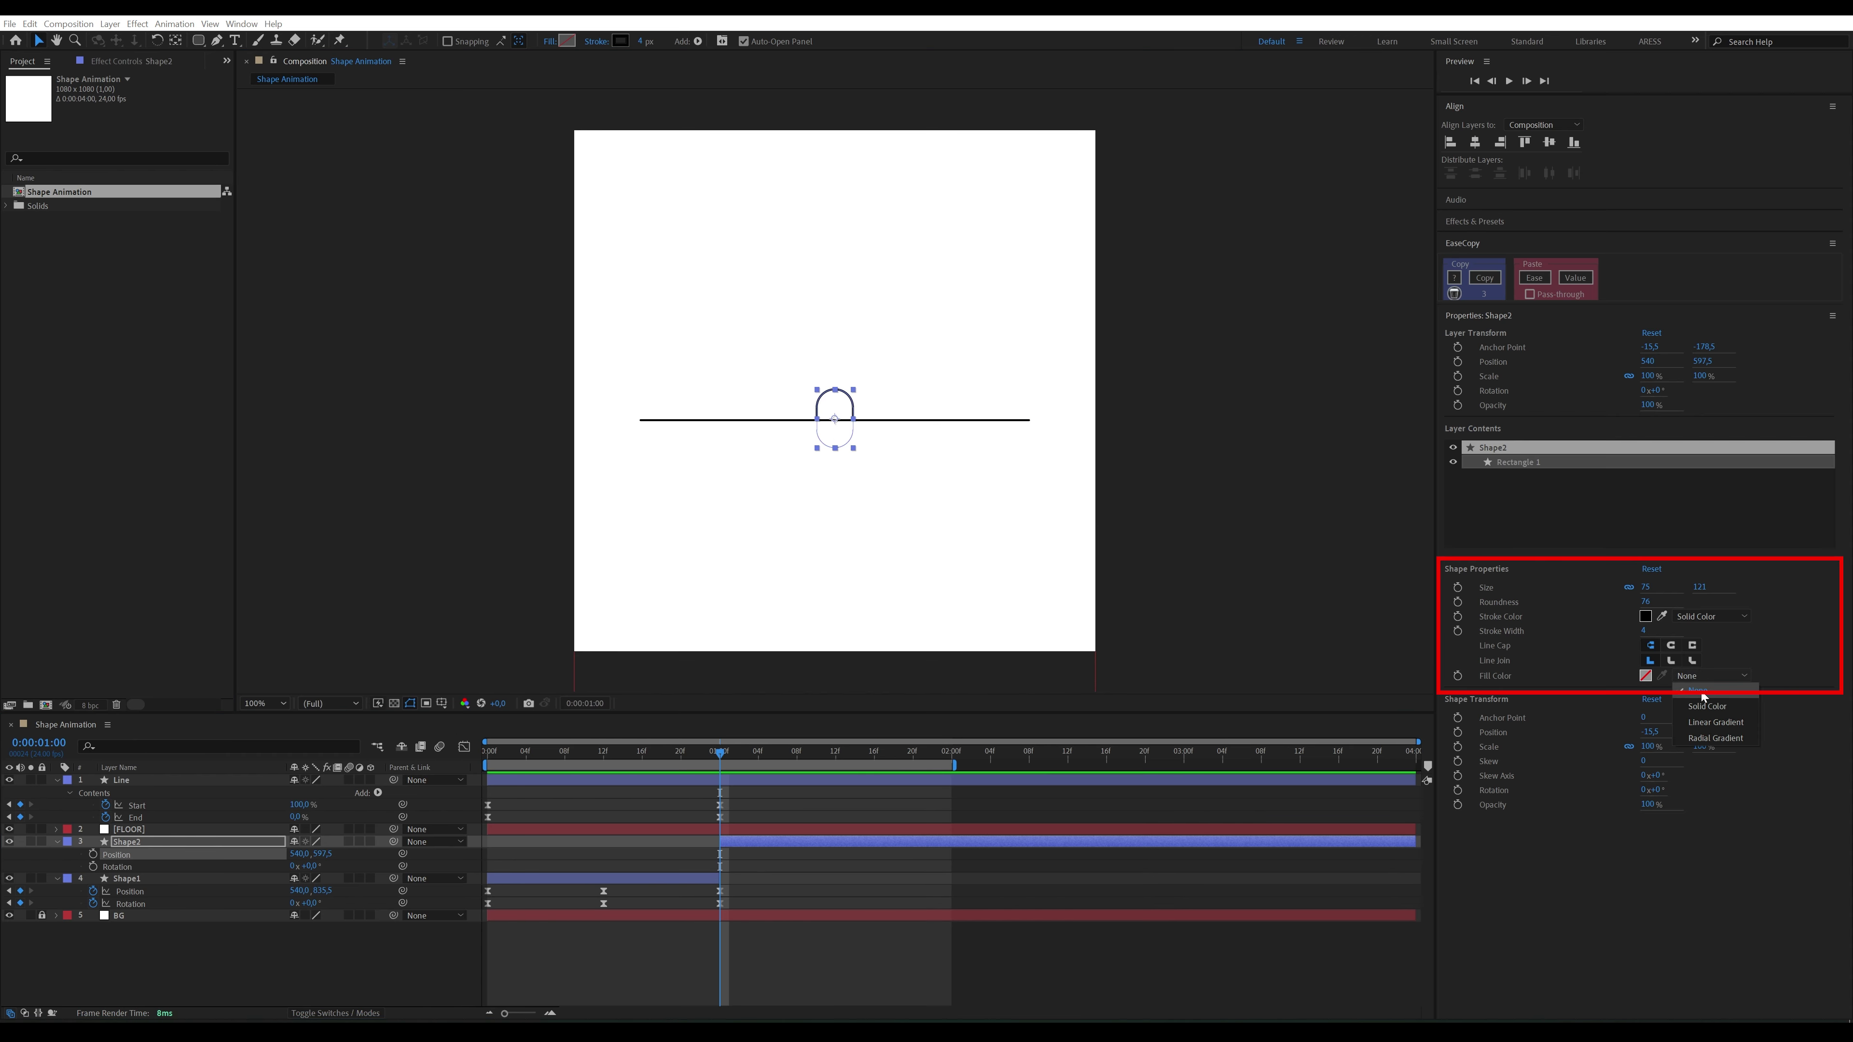
click(1695, 706)
click(1646, 676)
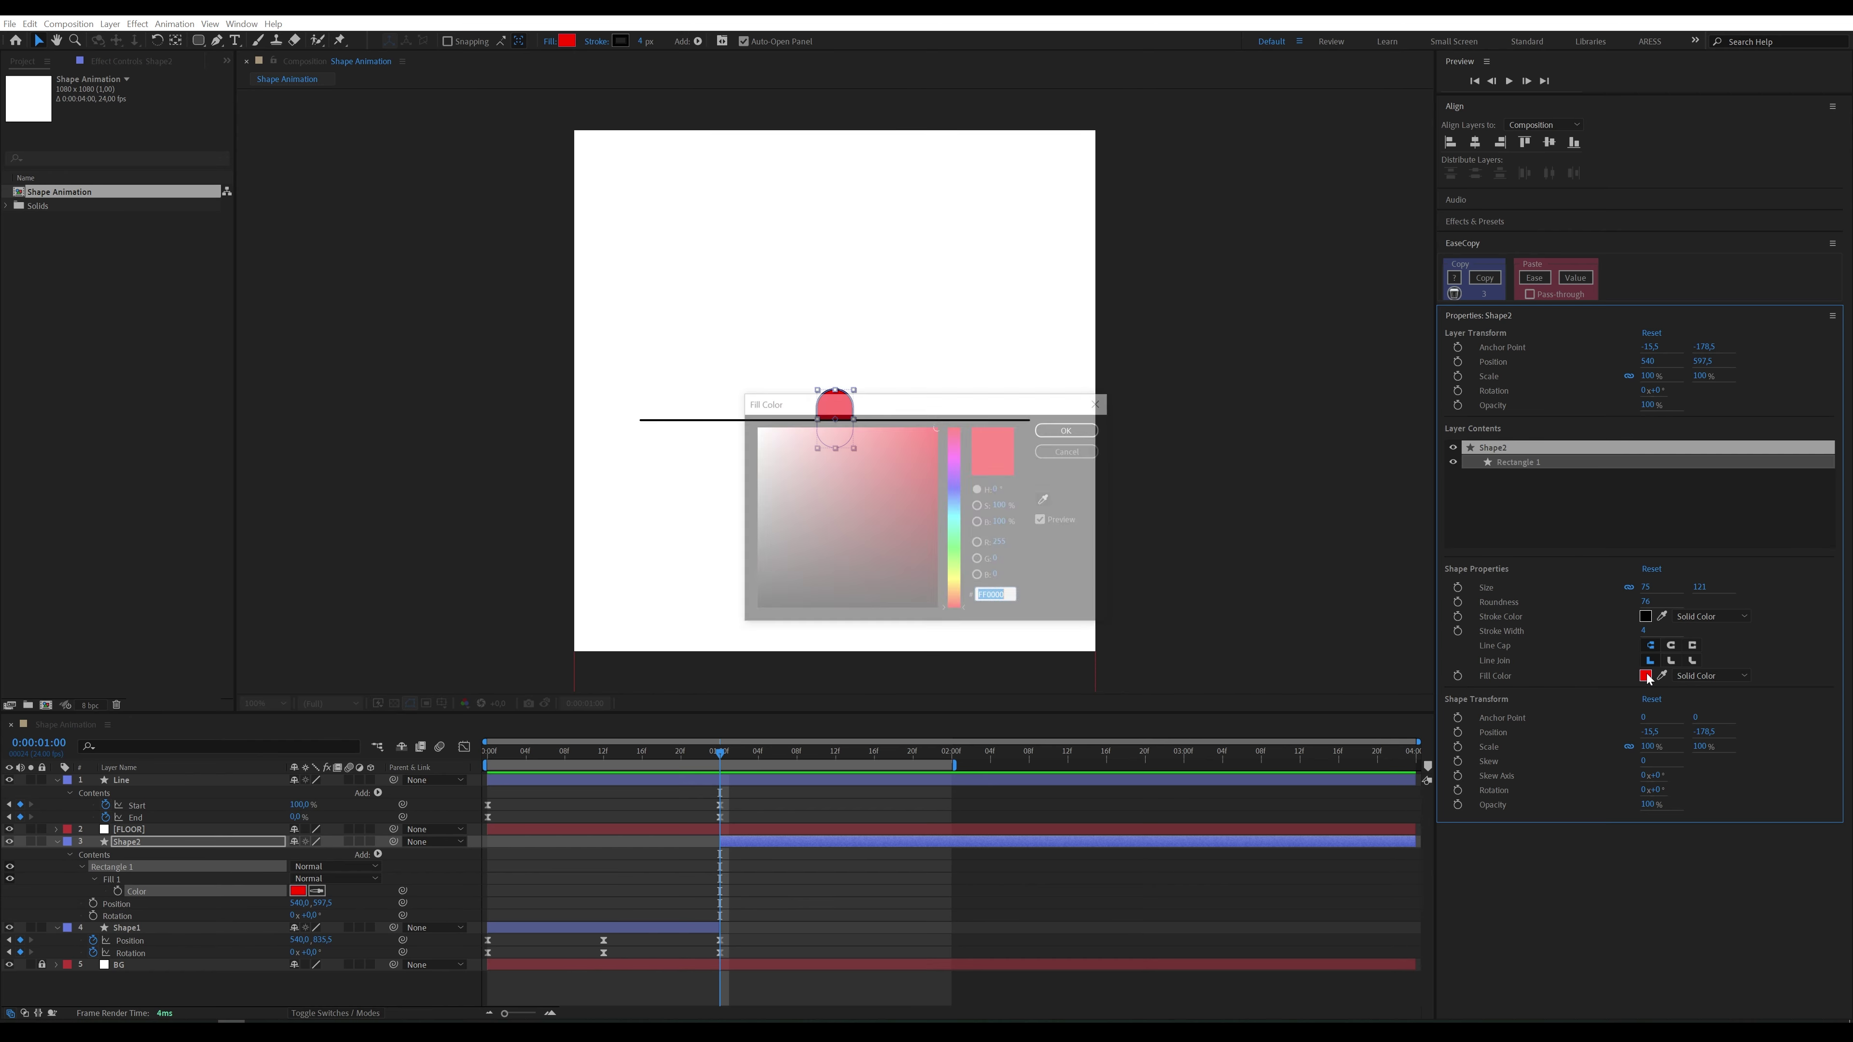
mouse_move(958, 474)
mouse_down()
mouse_move(938, 461)
mouse_move(937, 494)
mouse_up()
click(961, 472)
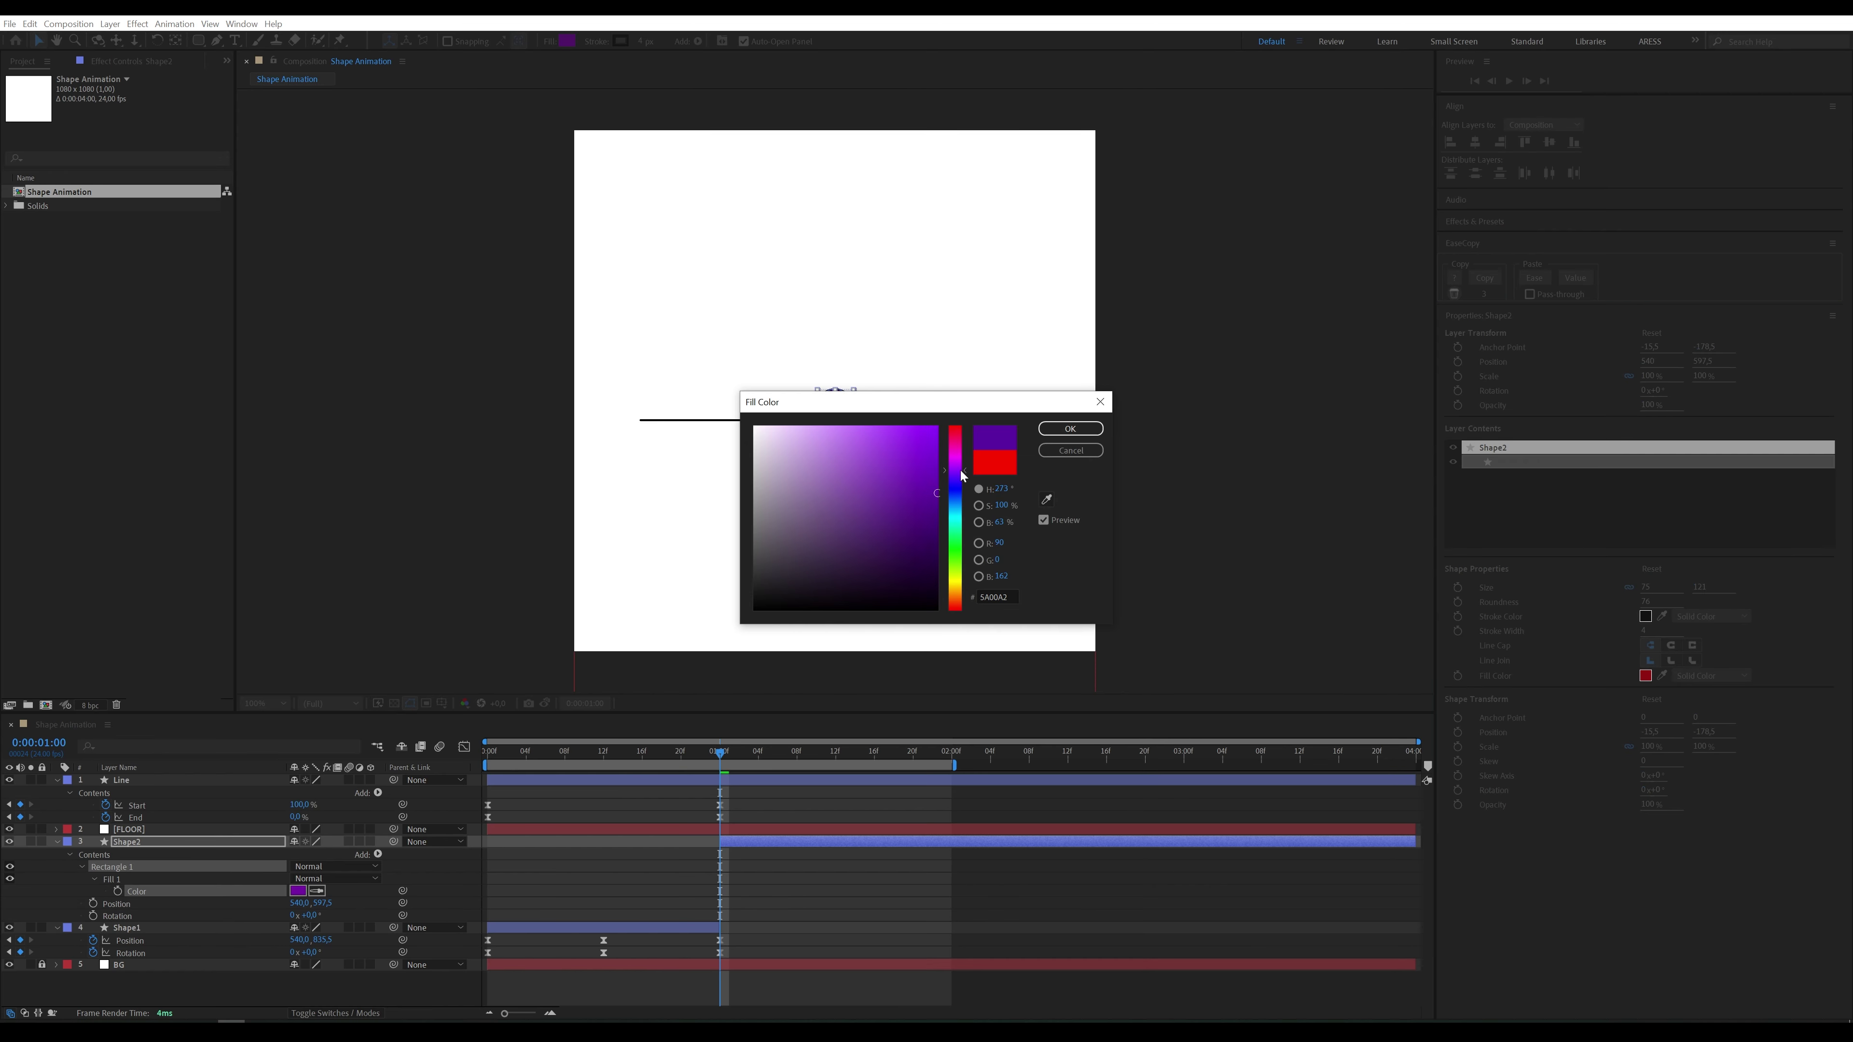
click(1070, 429)
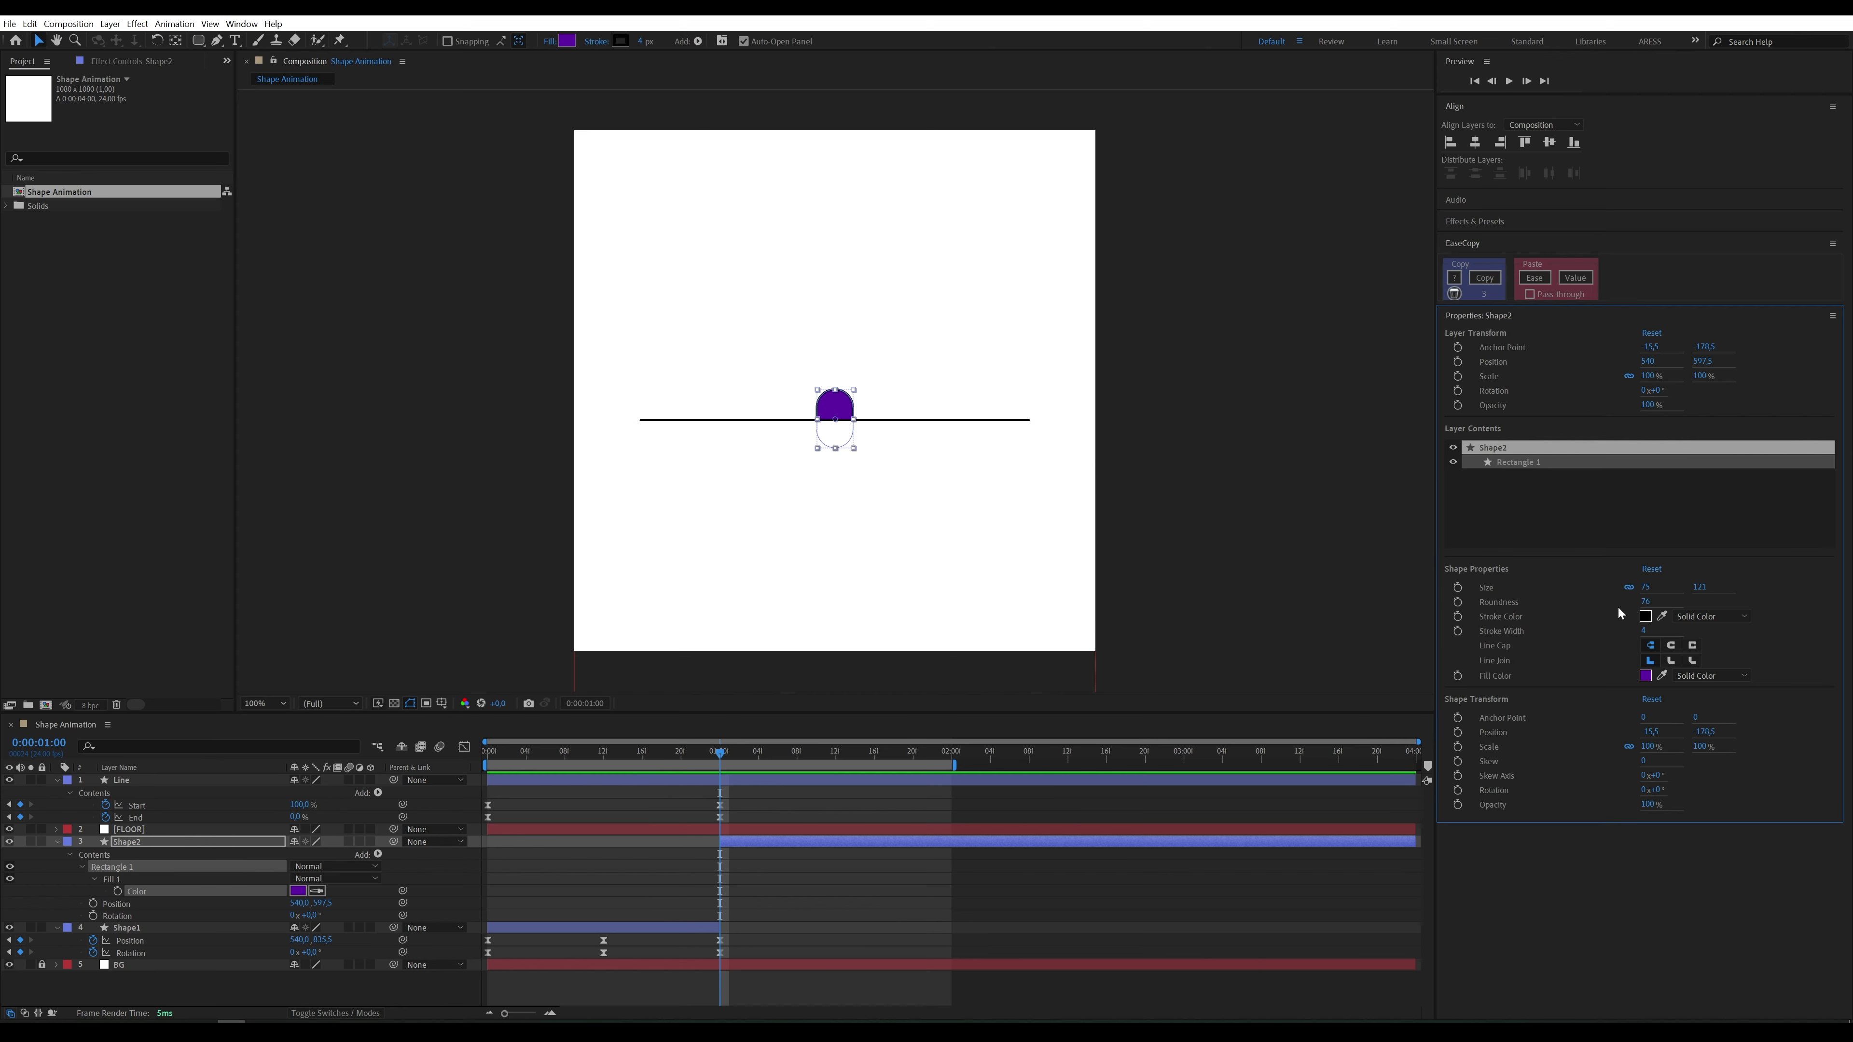
Step: Enlarge Shape2's rectangle to about 278 x 449 with fully rounded ends, and play back the animation from the start
drag(1700, 588, 1841, 612)
drag(1652, 606, 1715, 607)
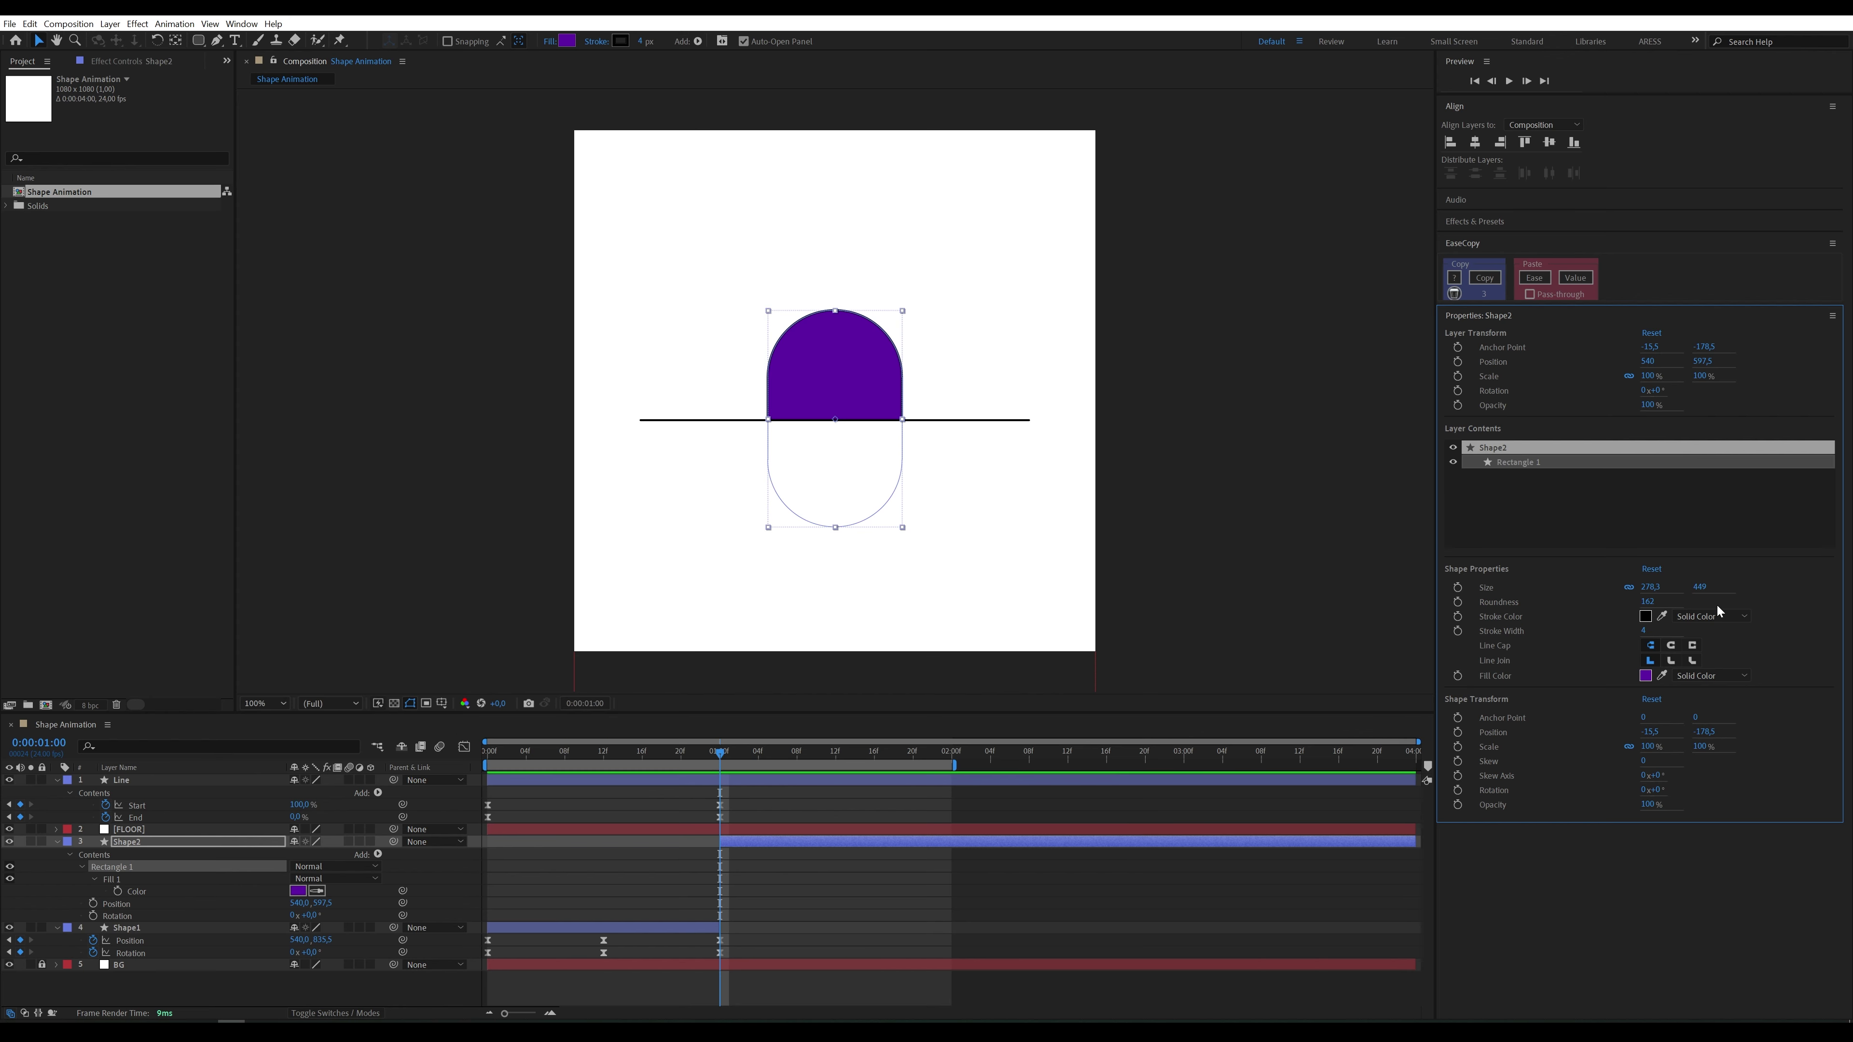
key(Home)
key(space)
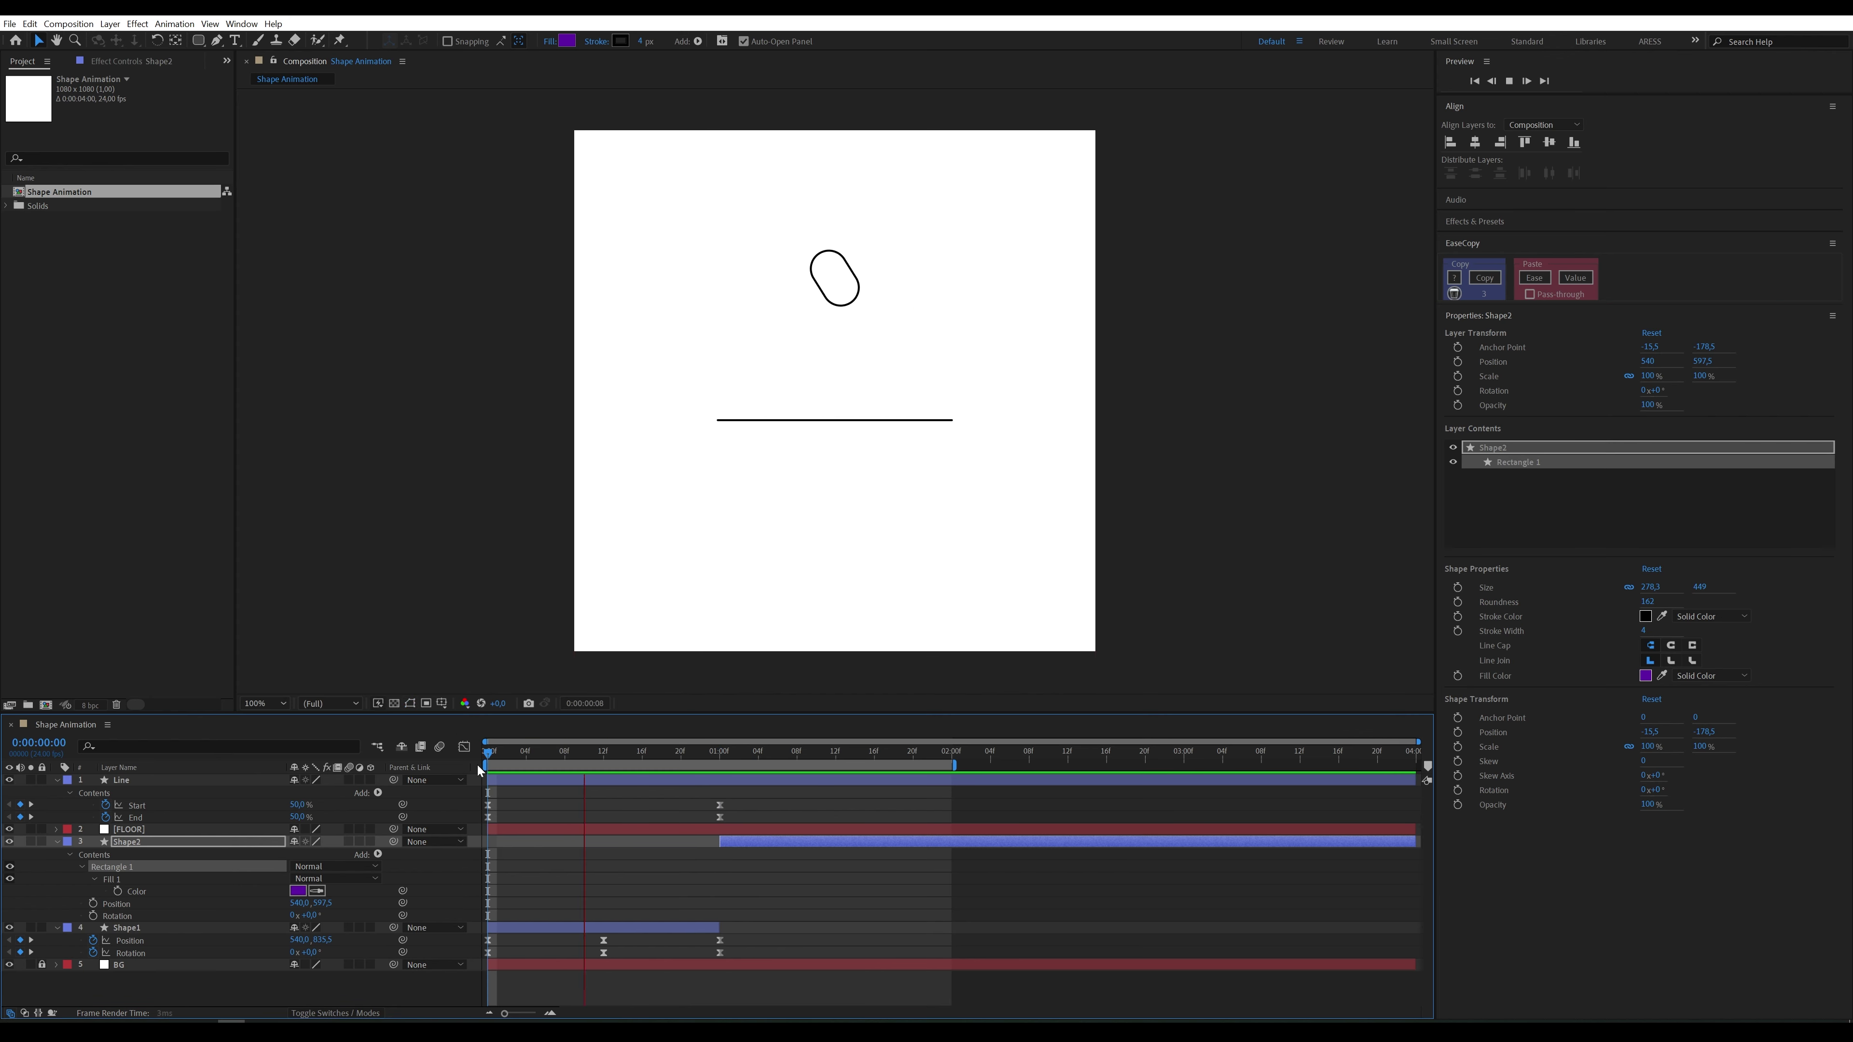
key(space)
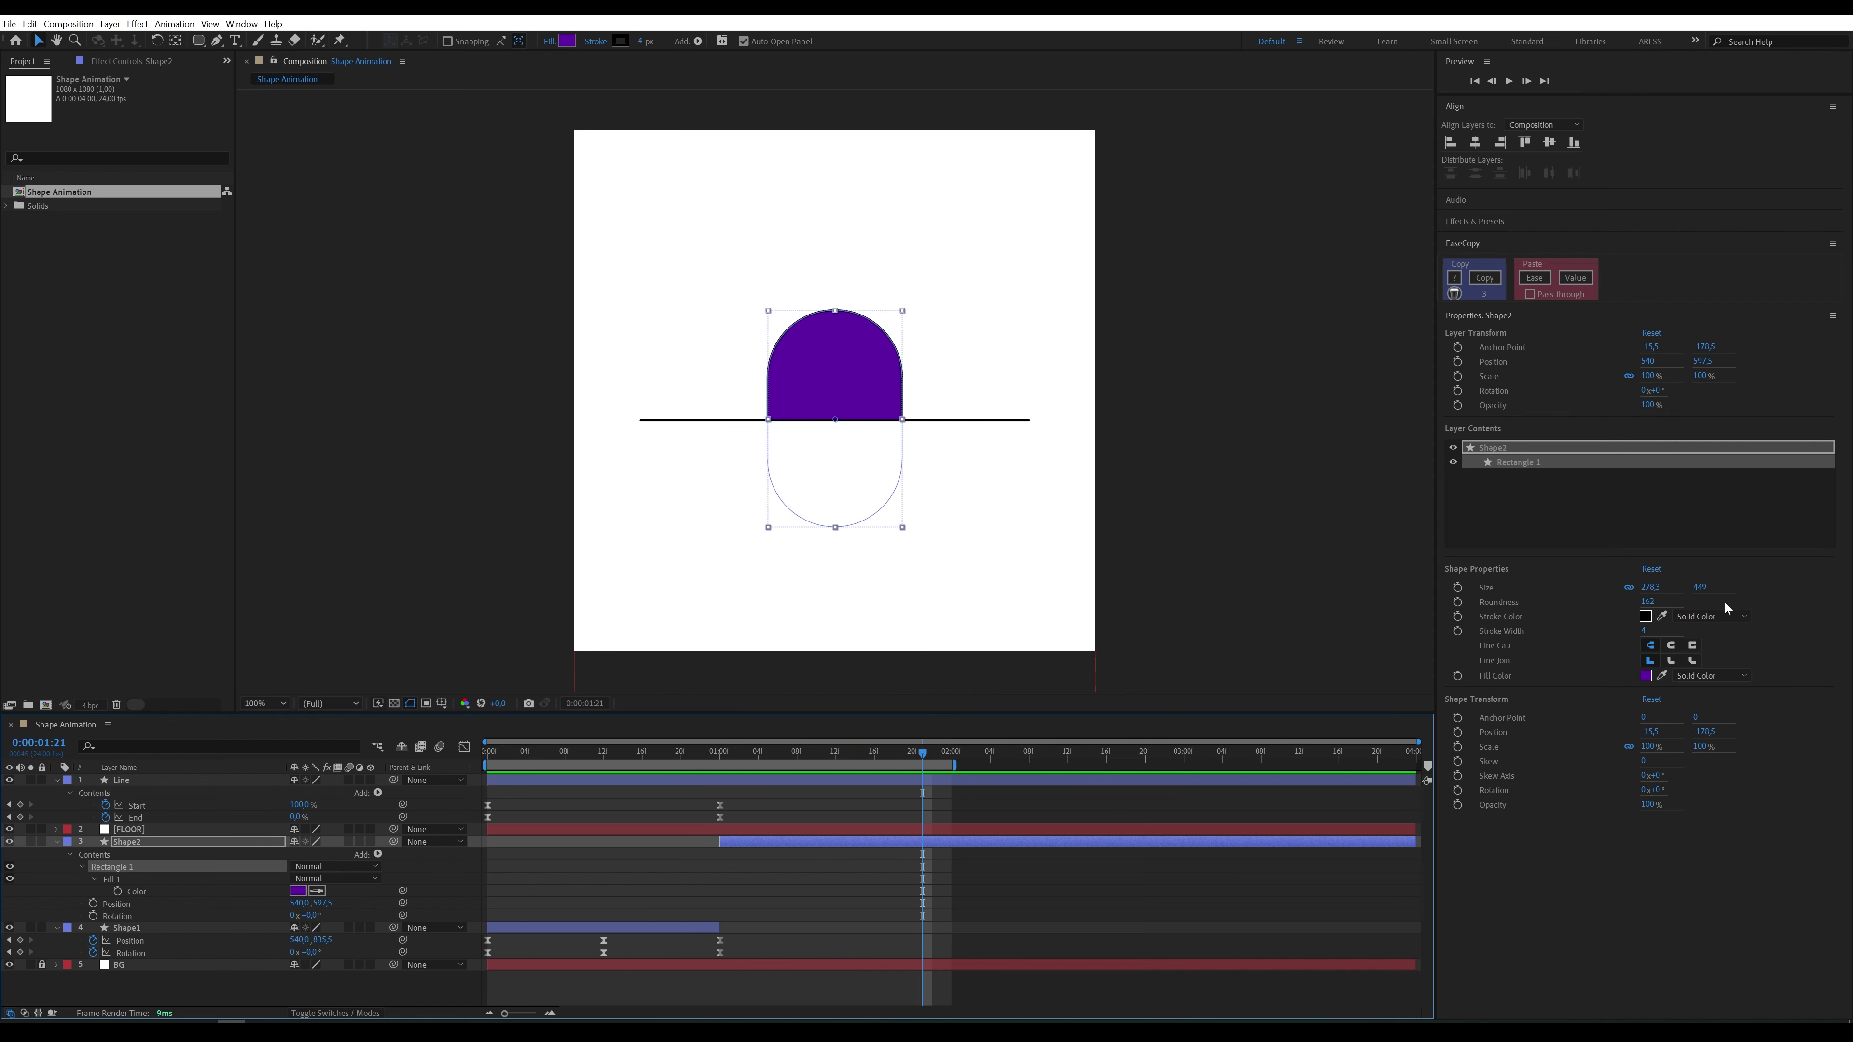
Step: Raise Shape2's rectangle to a shape Y position of about -230.5, and set a layer Position keyframe at 0:00:01:00
drag(1704, 732, 1661, 744)
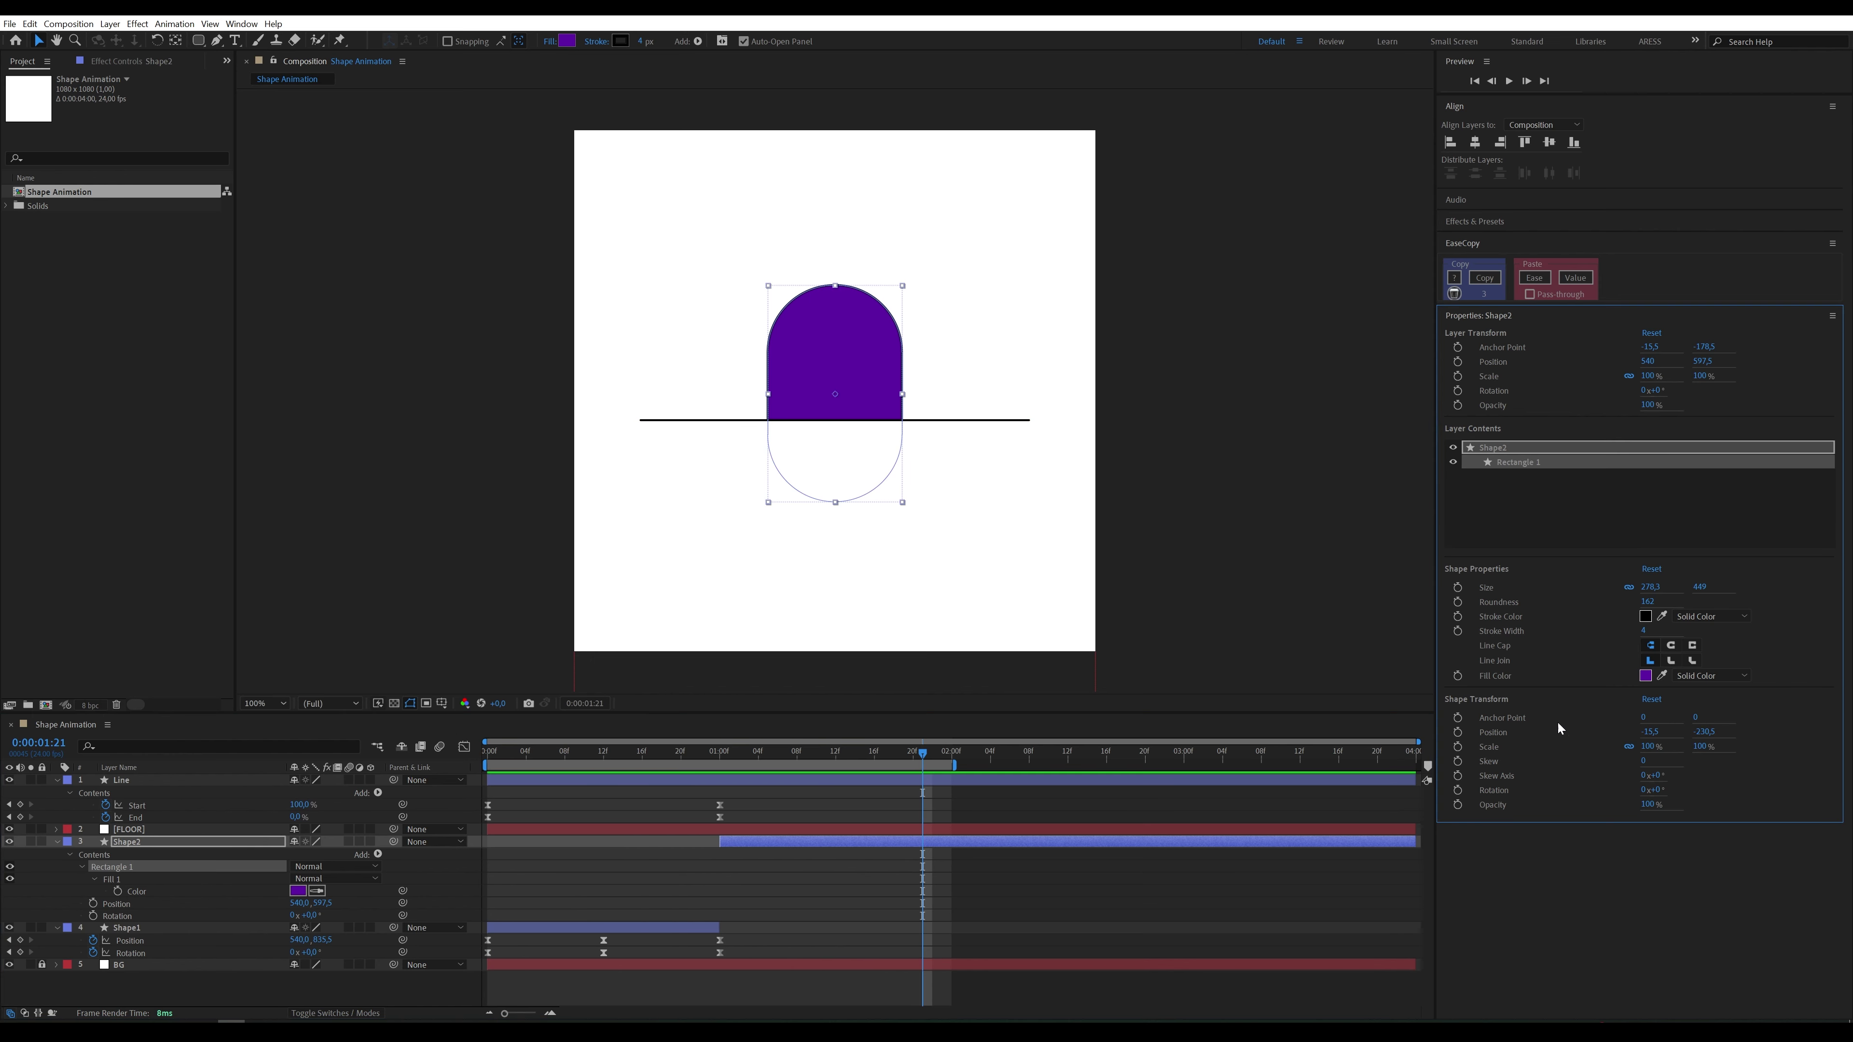
click(716, 757)
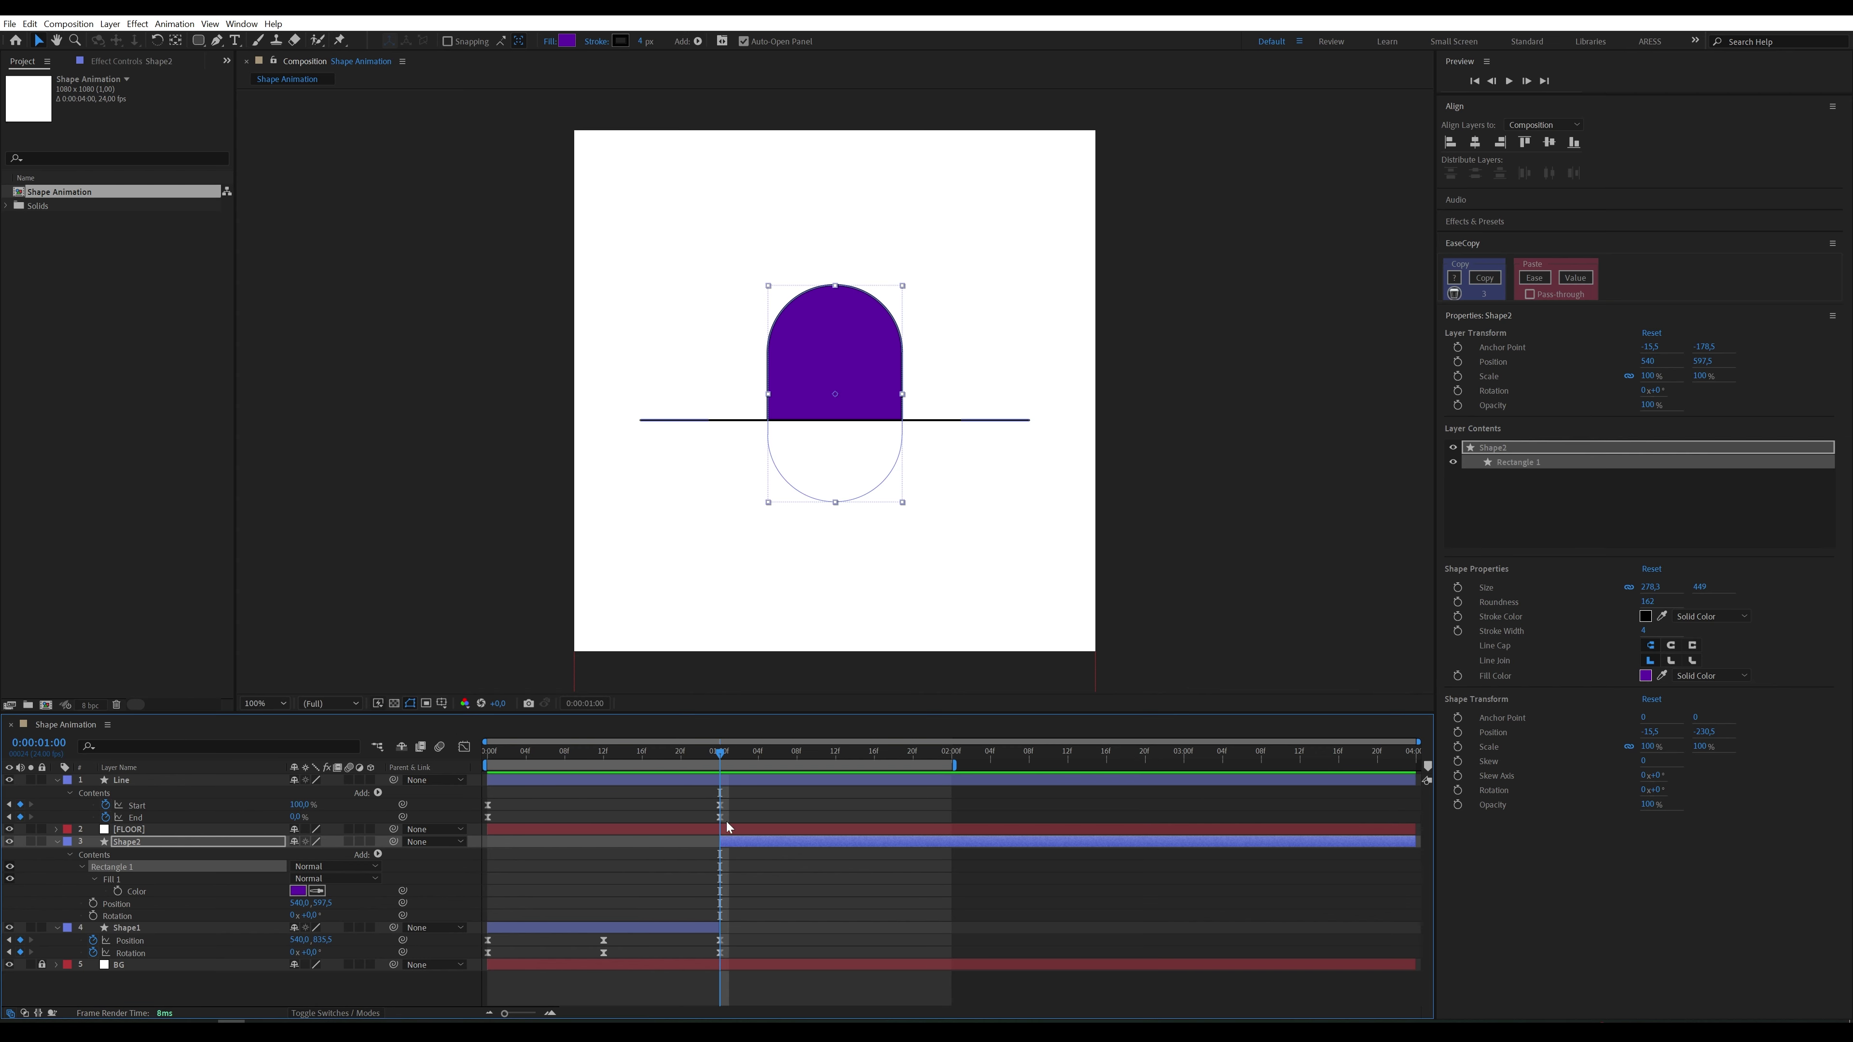
click(210, 844)
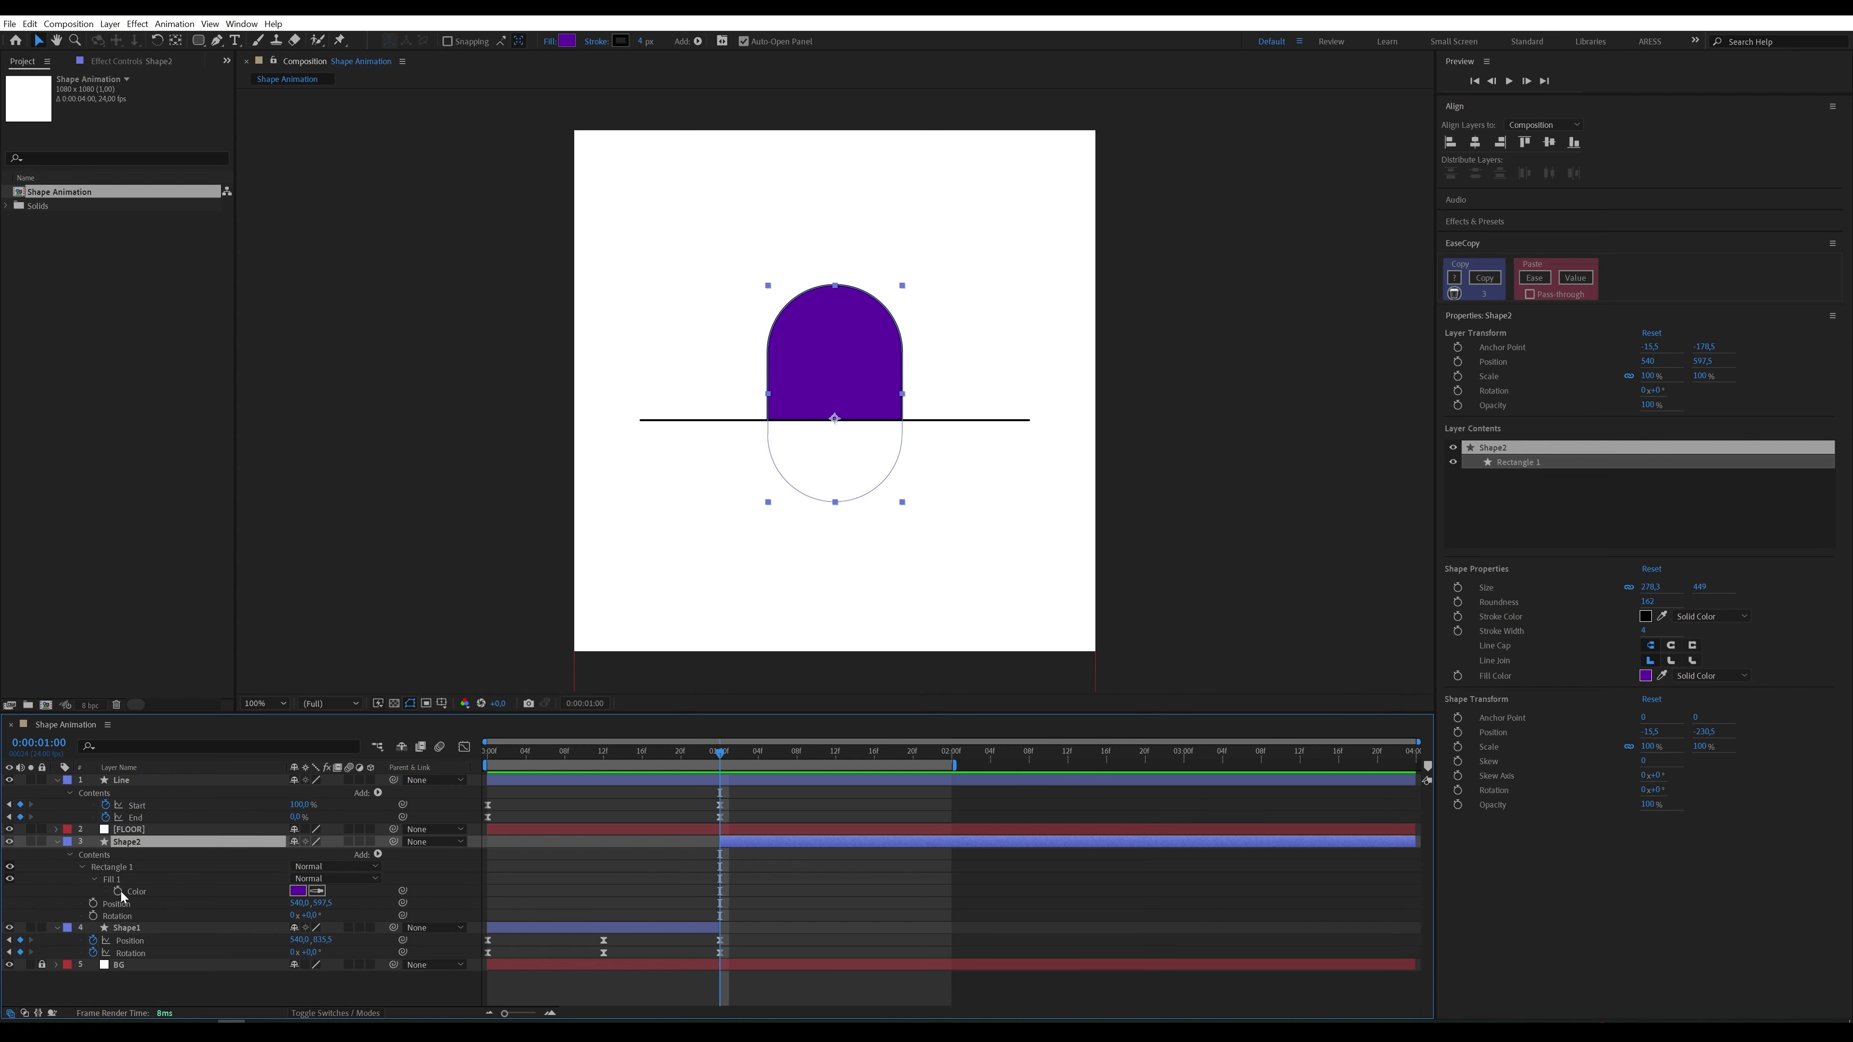
key(p)
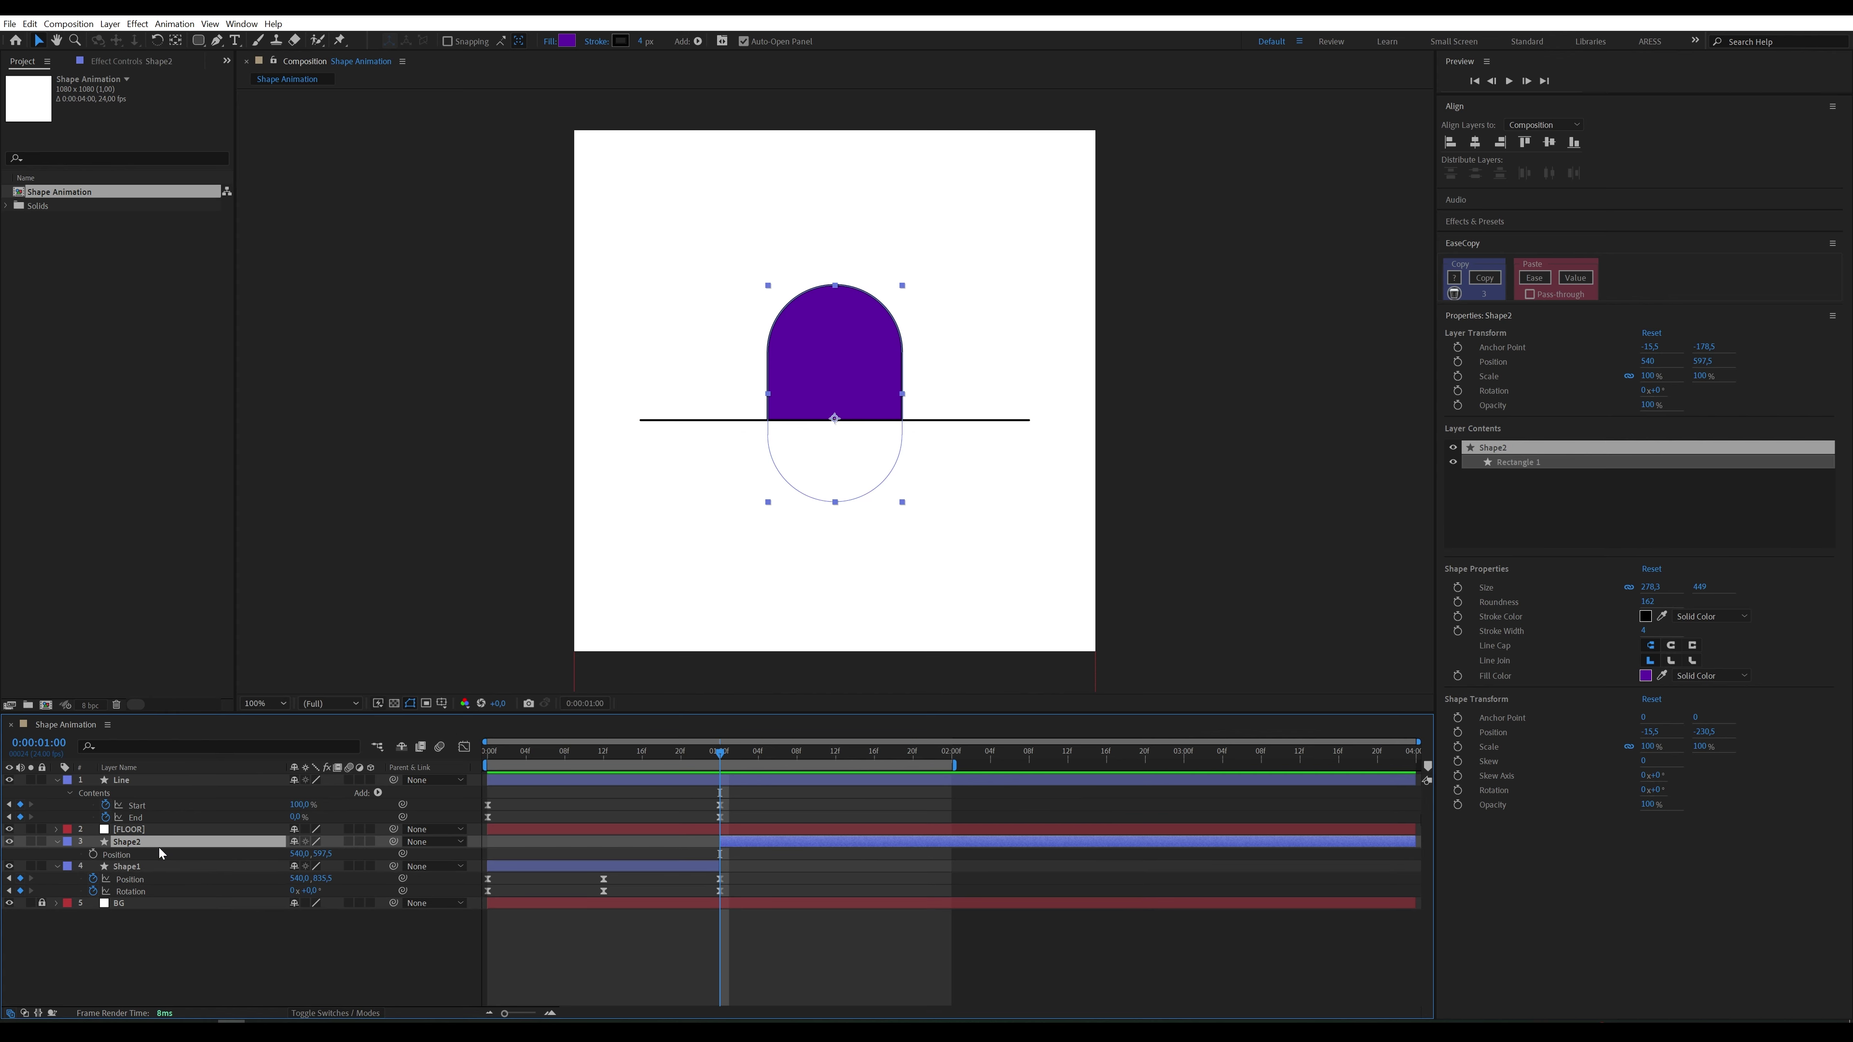
click(95, 855)
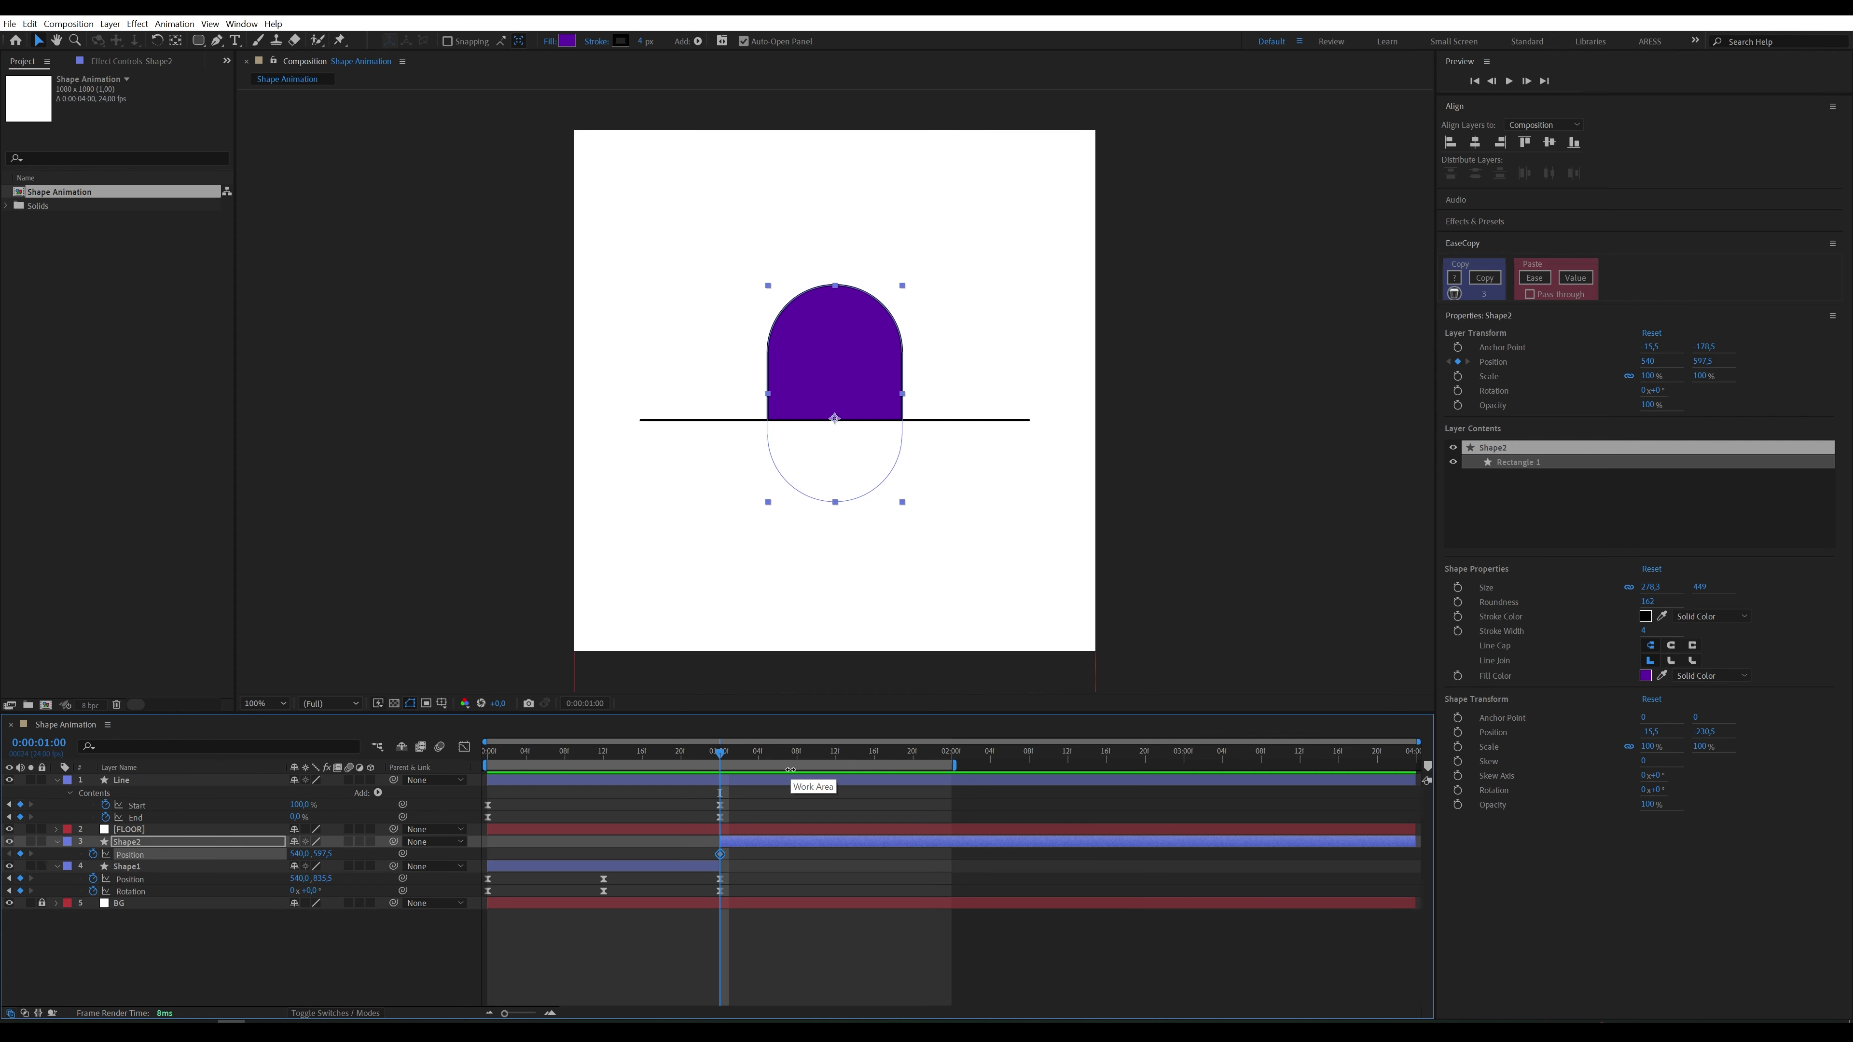
Step: Add a second Position keyframe to Shape2 at 0:00:01:04 and return to the keyframe at 0:00:01:00
key(Page_Down)
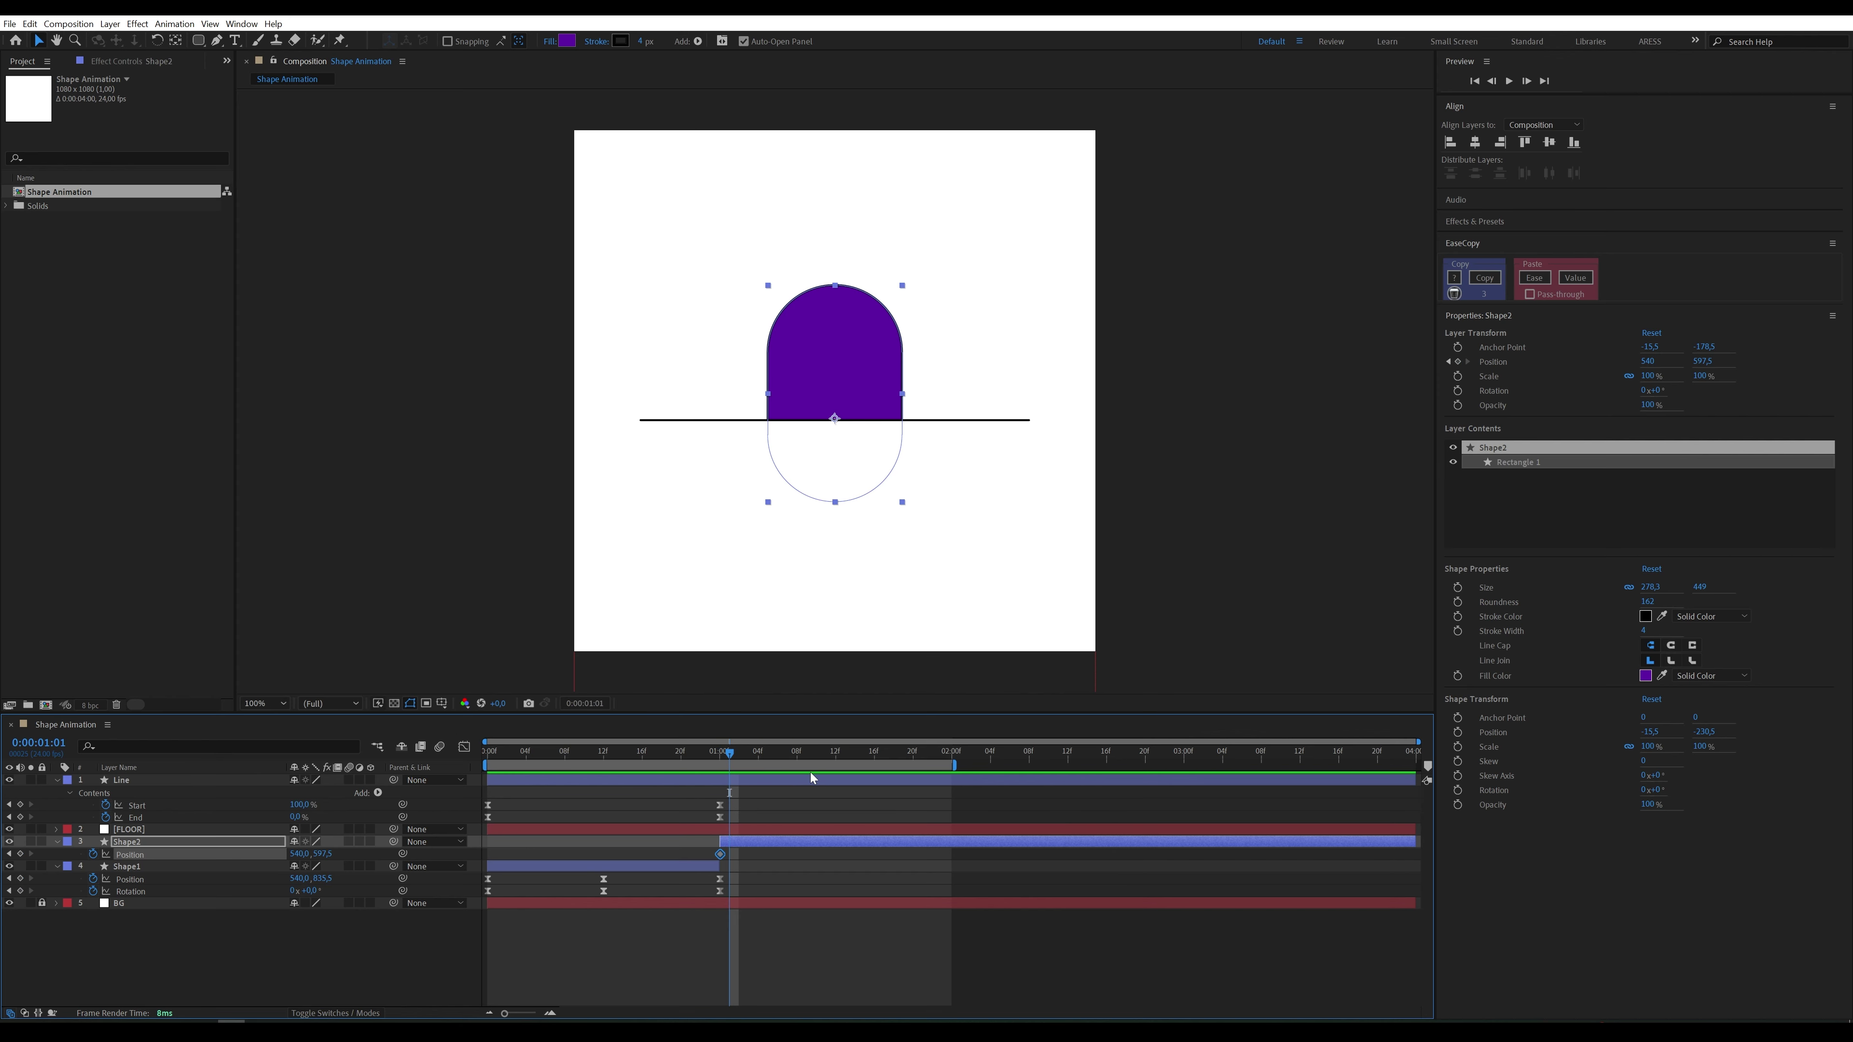
key(Page_Down)
key(Page_Down)
key(Page_Down)
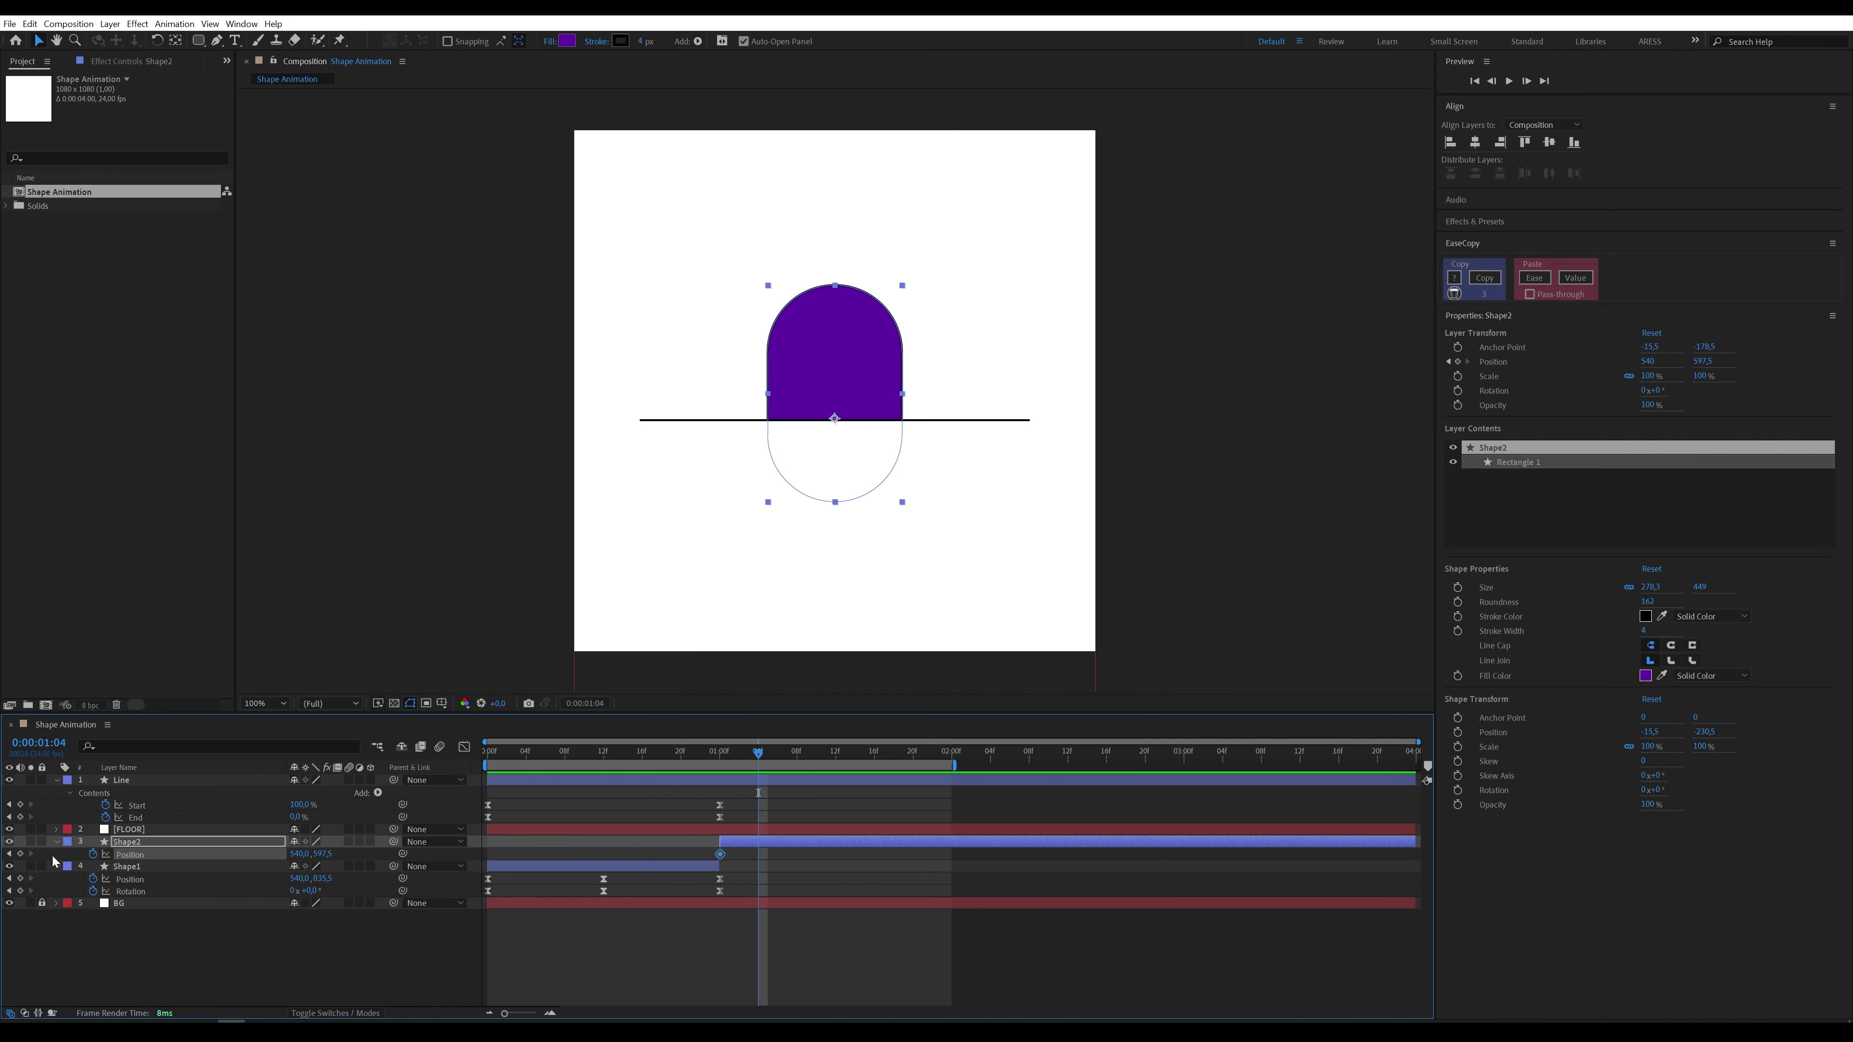
click(21, 854)
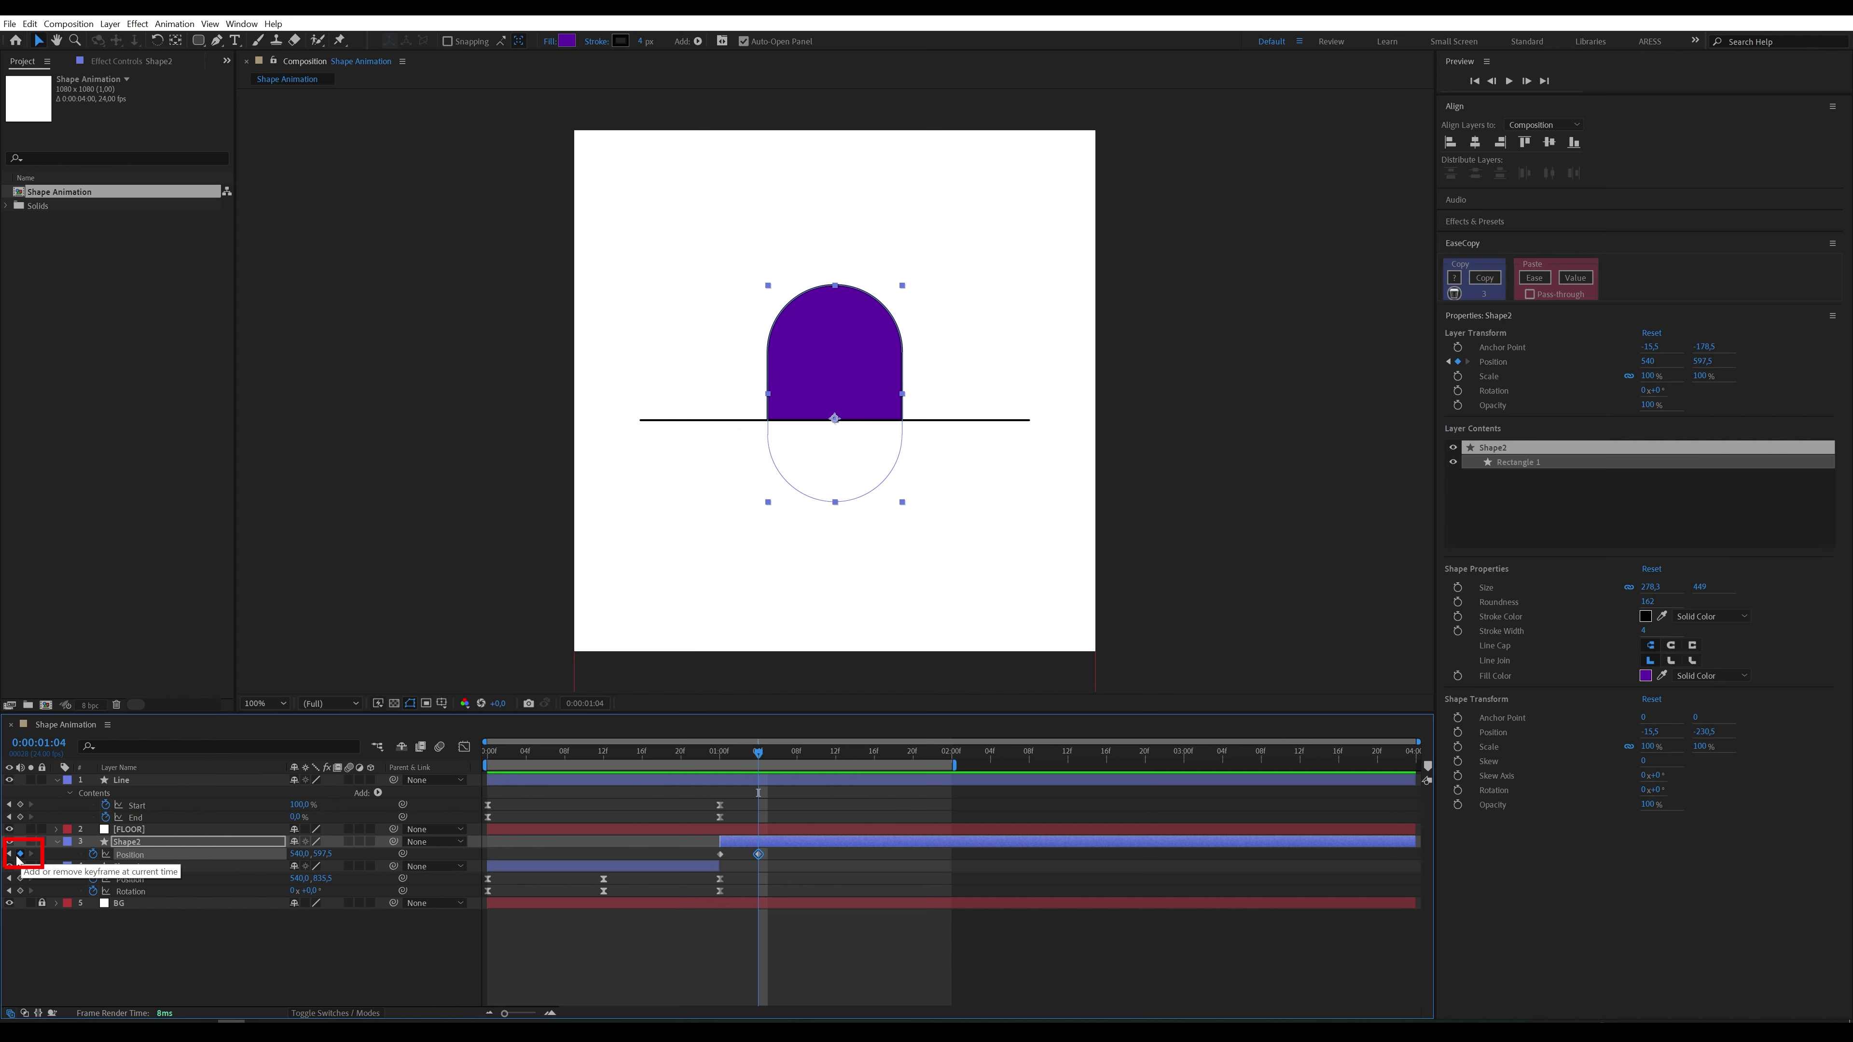
click(10, 855)
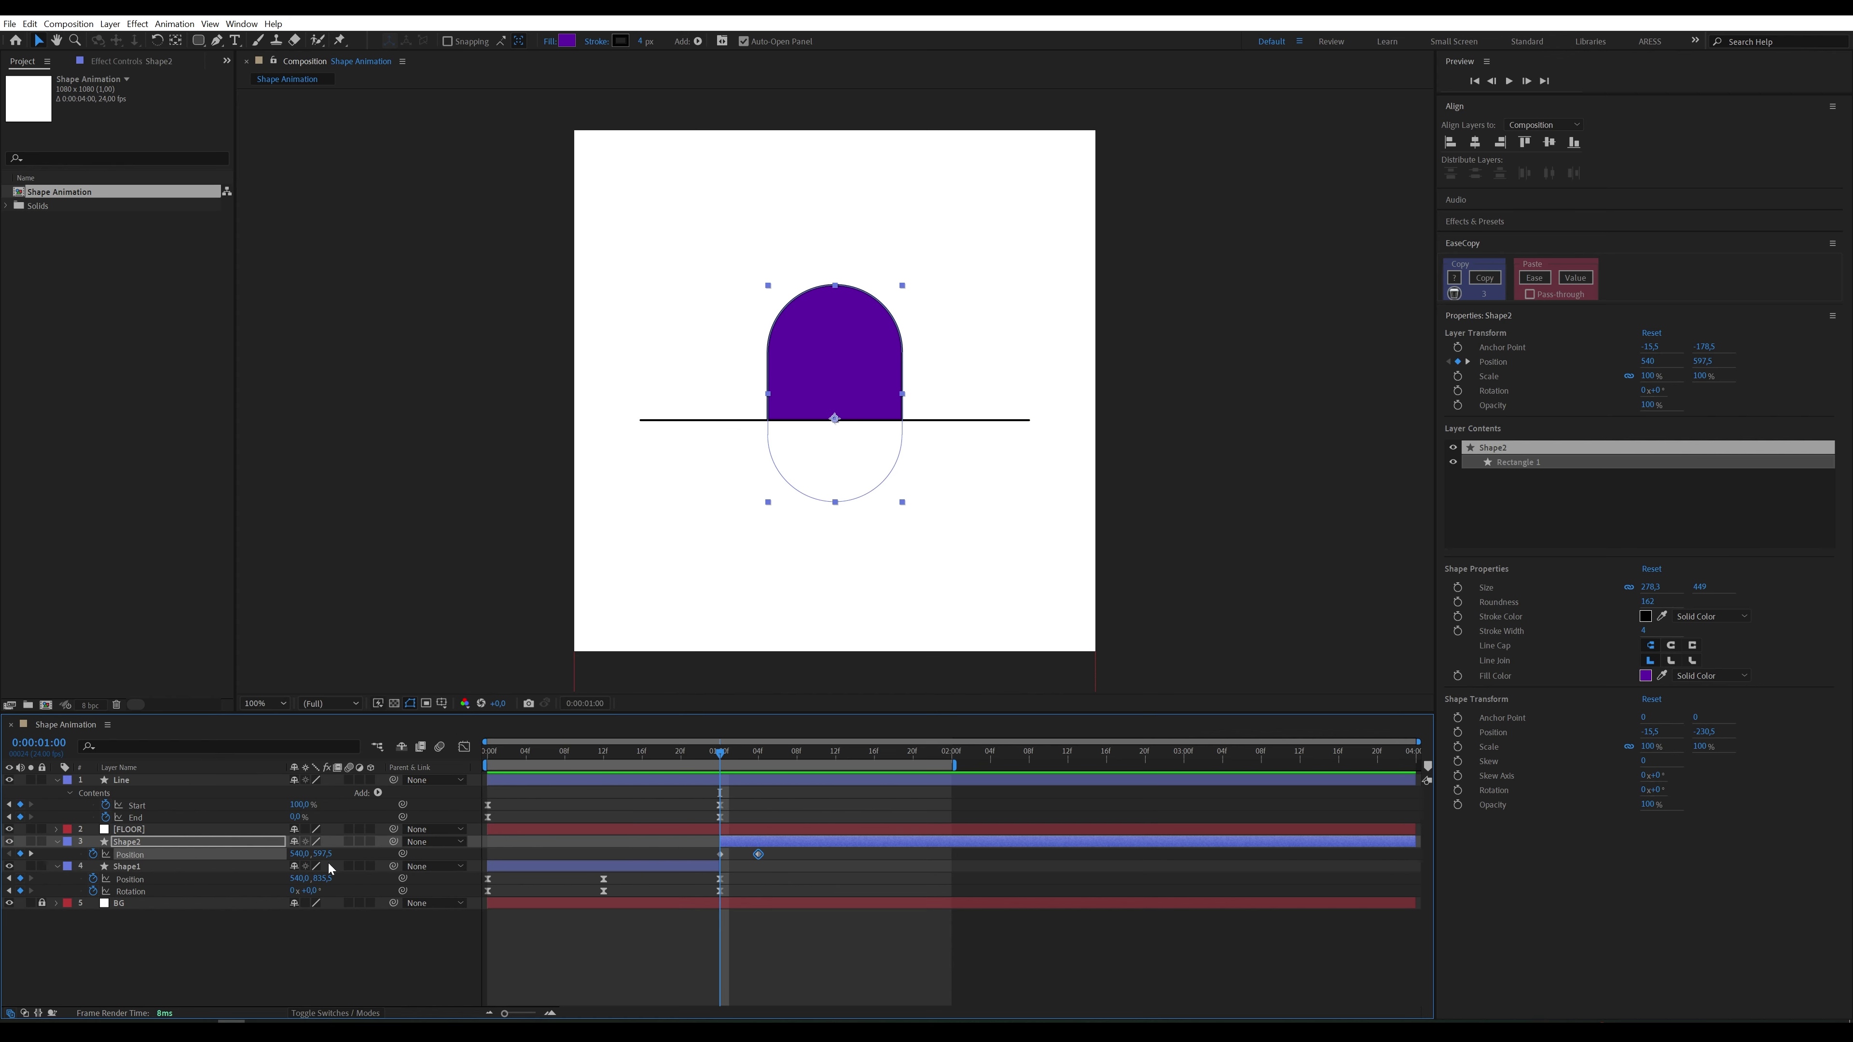
Step: Set Shape2's Position Y to 888.5 at 0:00:01:00, and apply Easy Ease to both of its Position keyframes
drag(322, 854, 530, 854)
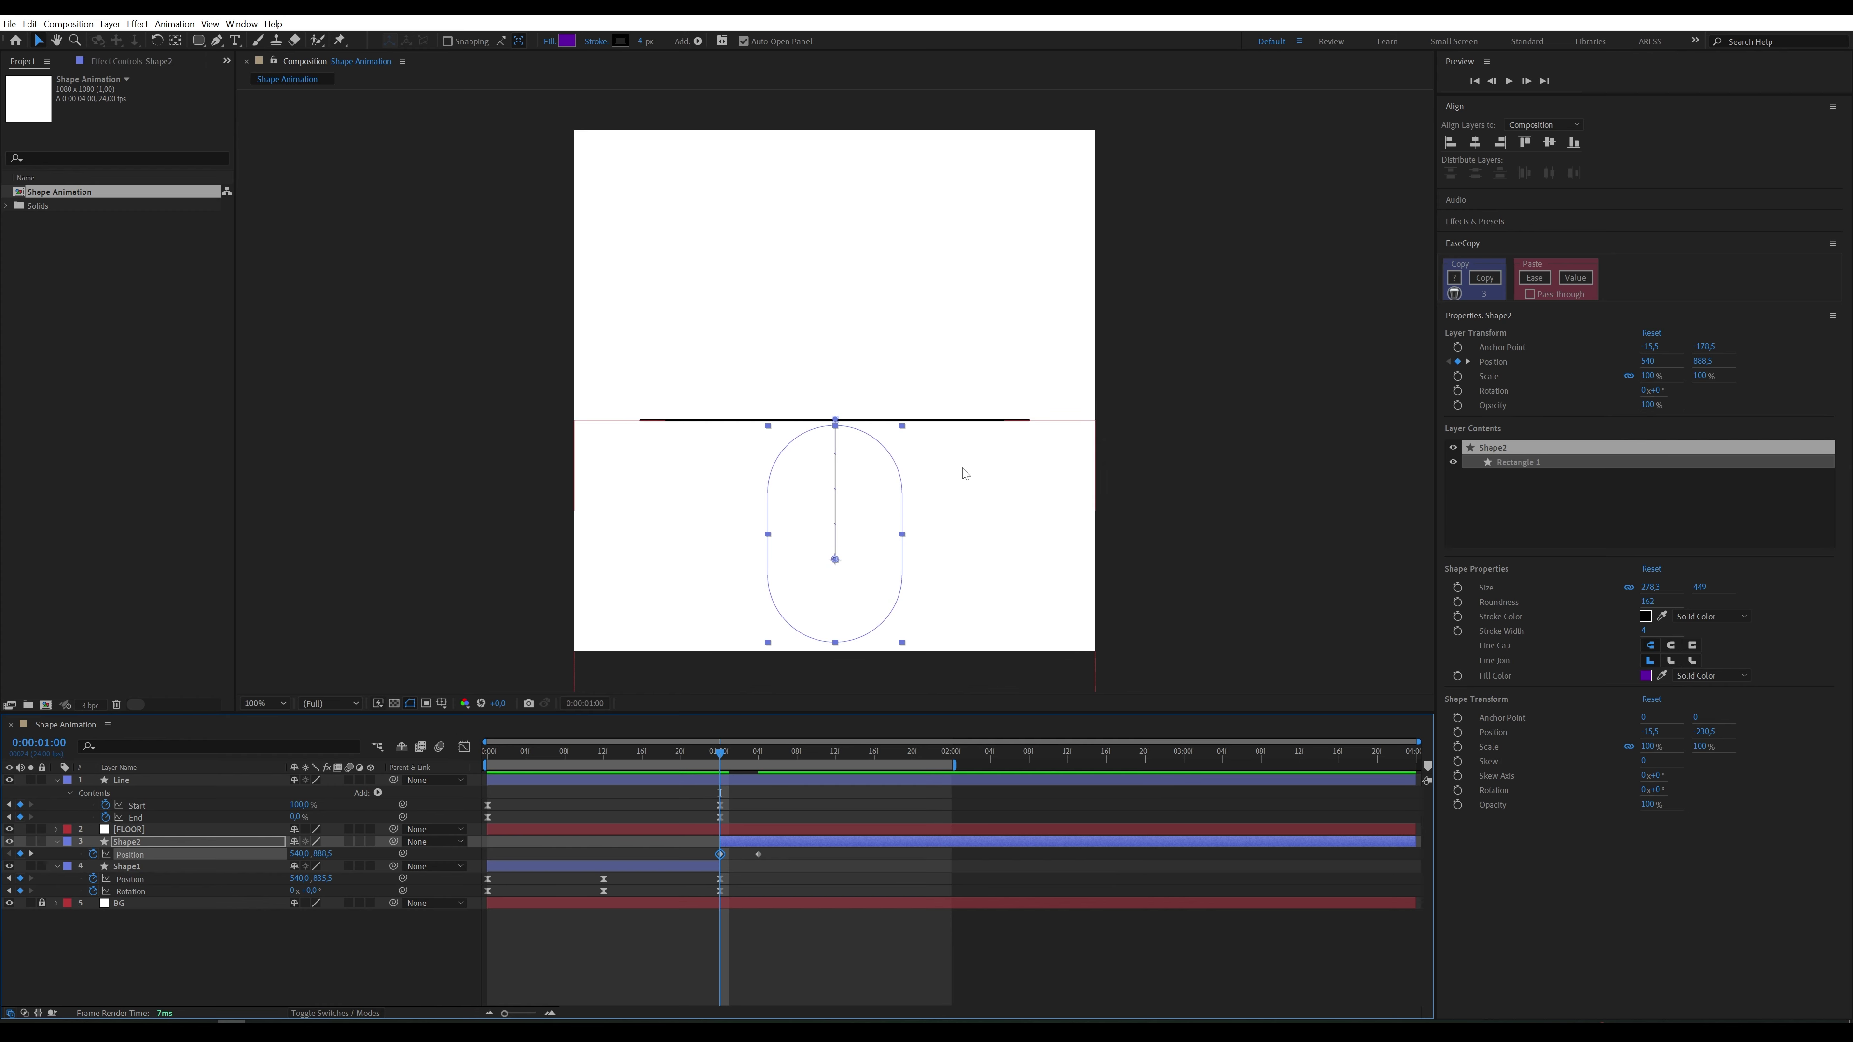
key(space)
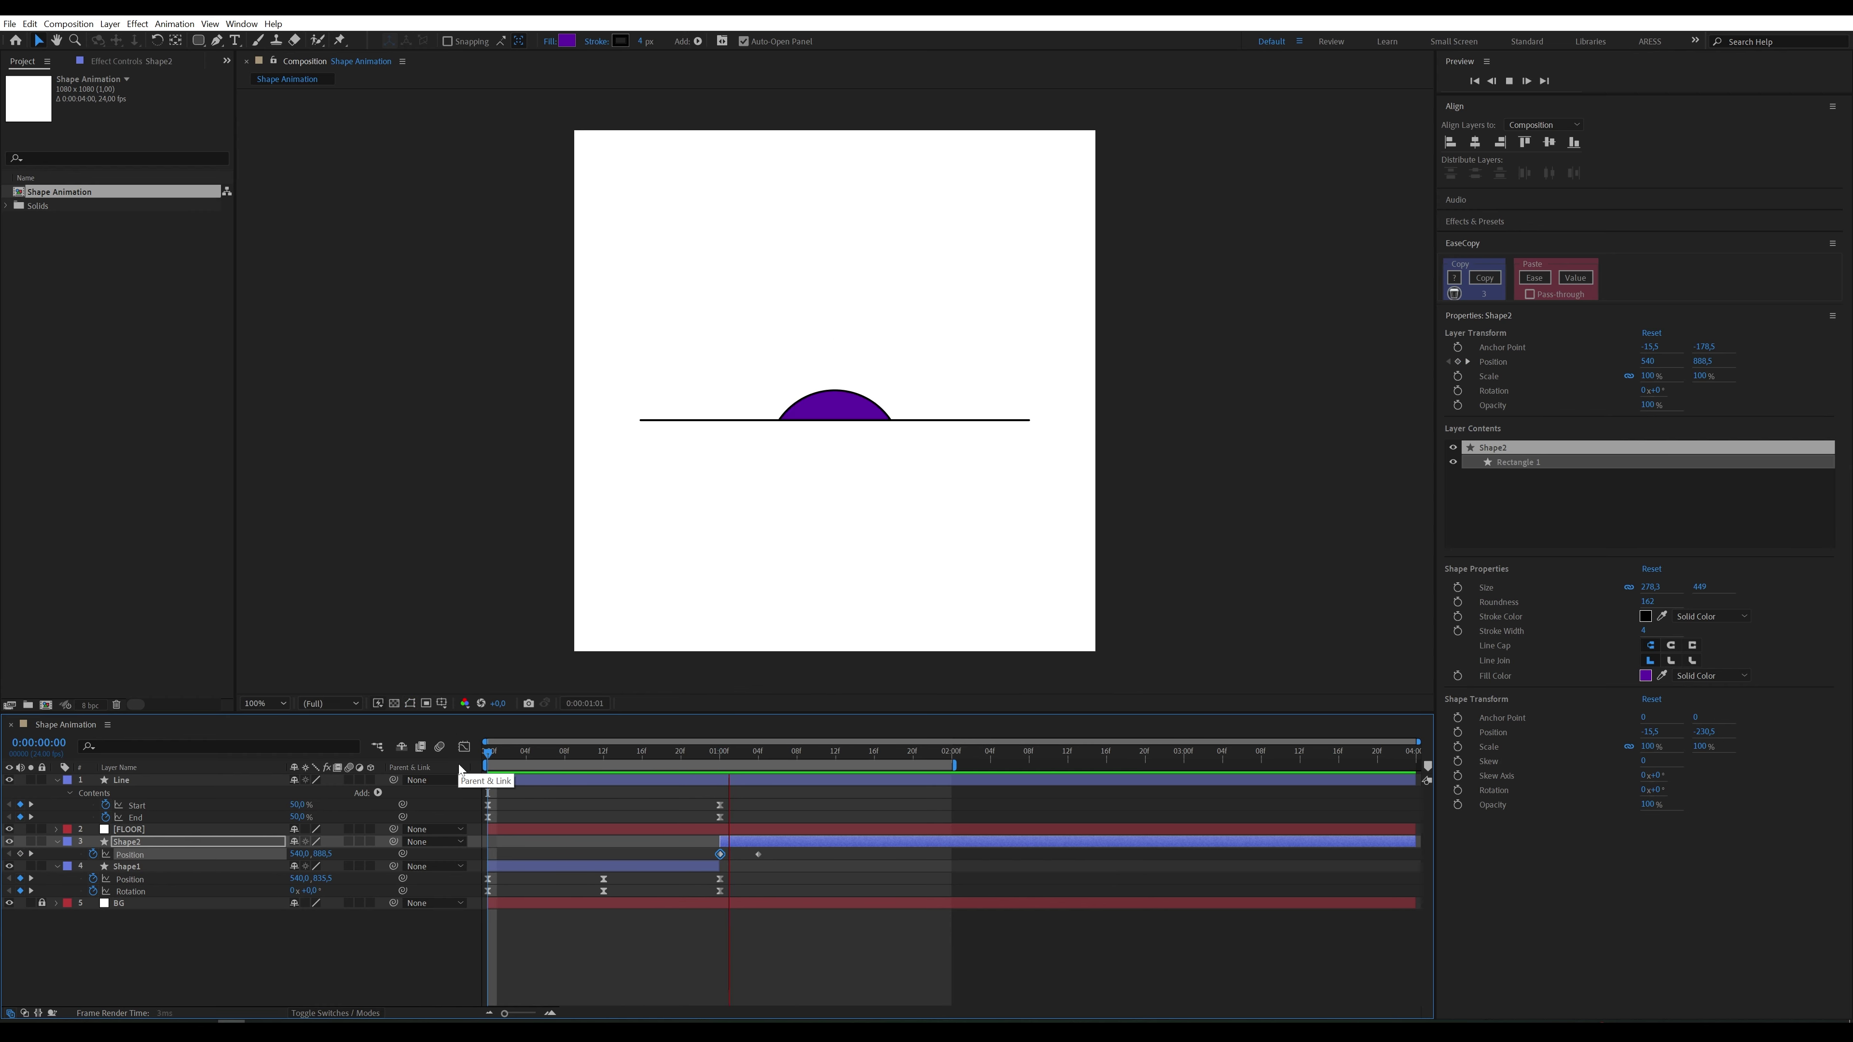
click(758, 855)
key(F9)
drag(720, 853, 718, 854)
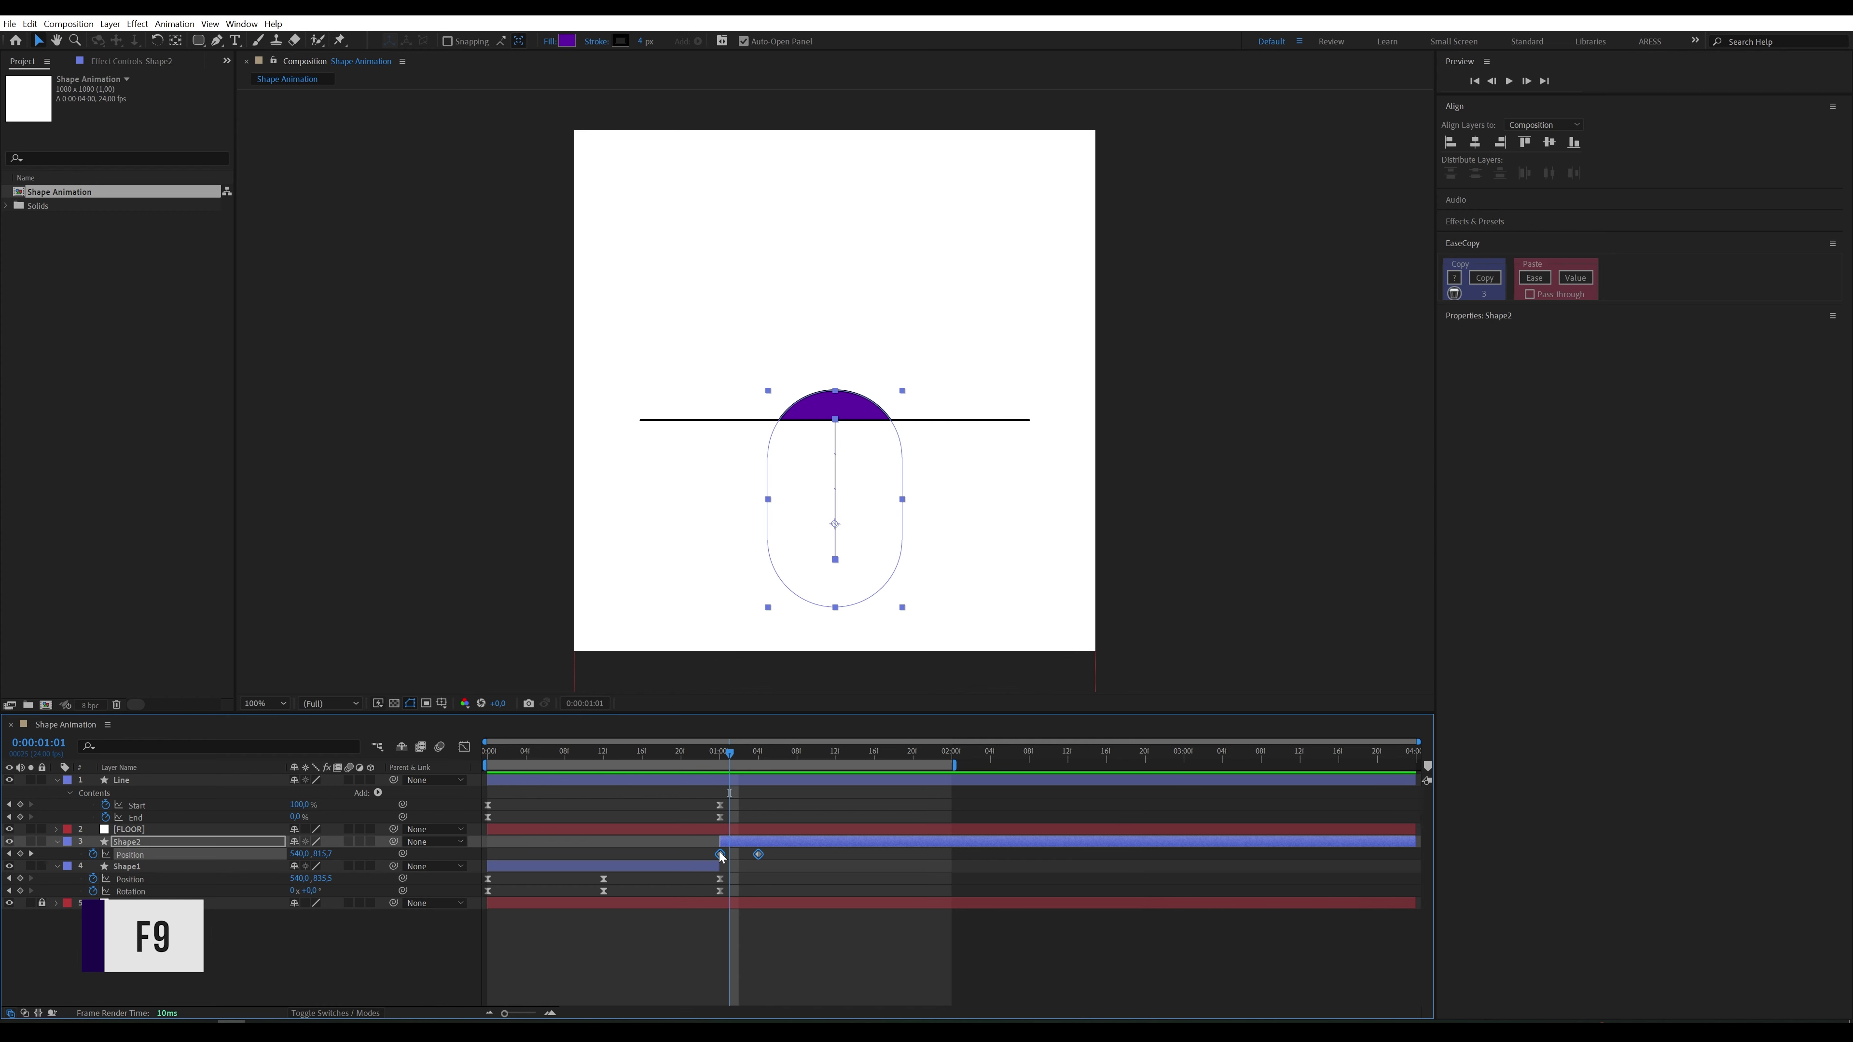
key(F9)
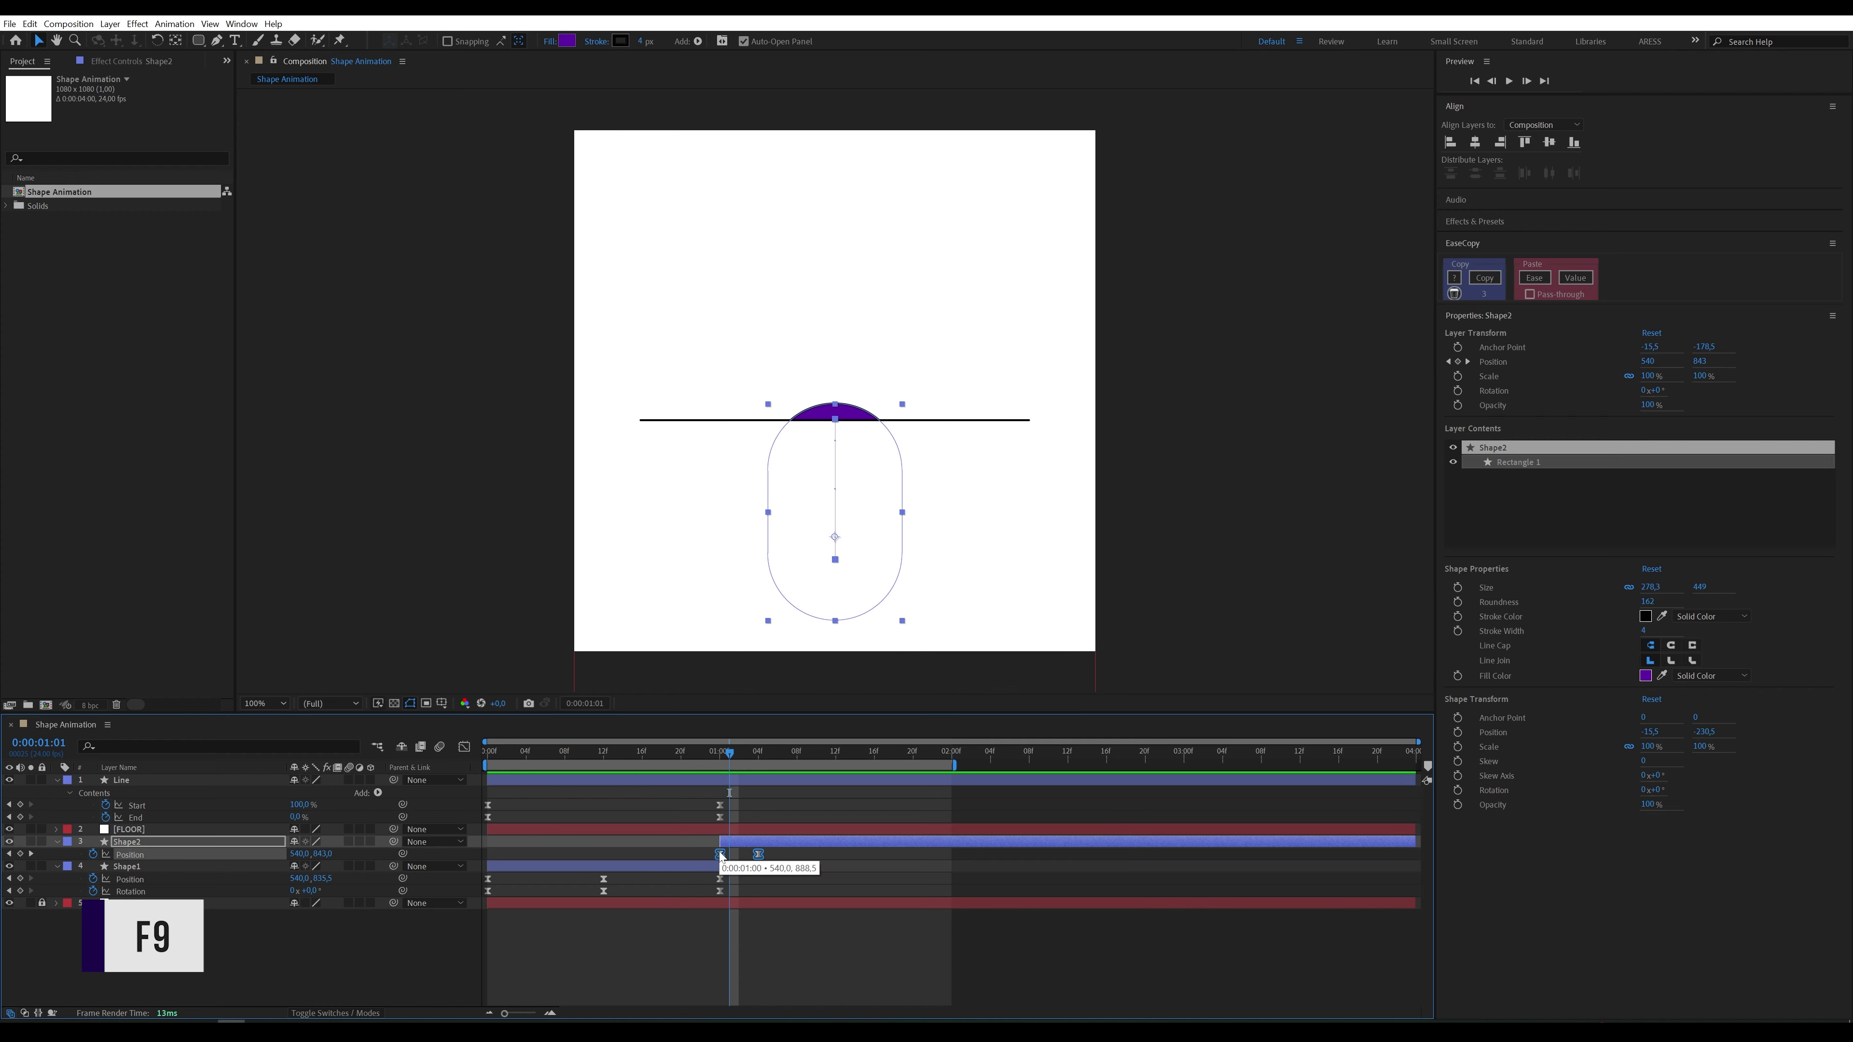
click(706, 753)
key(space)
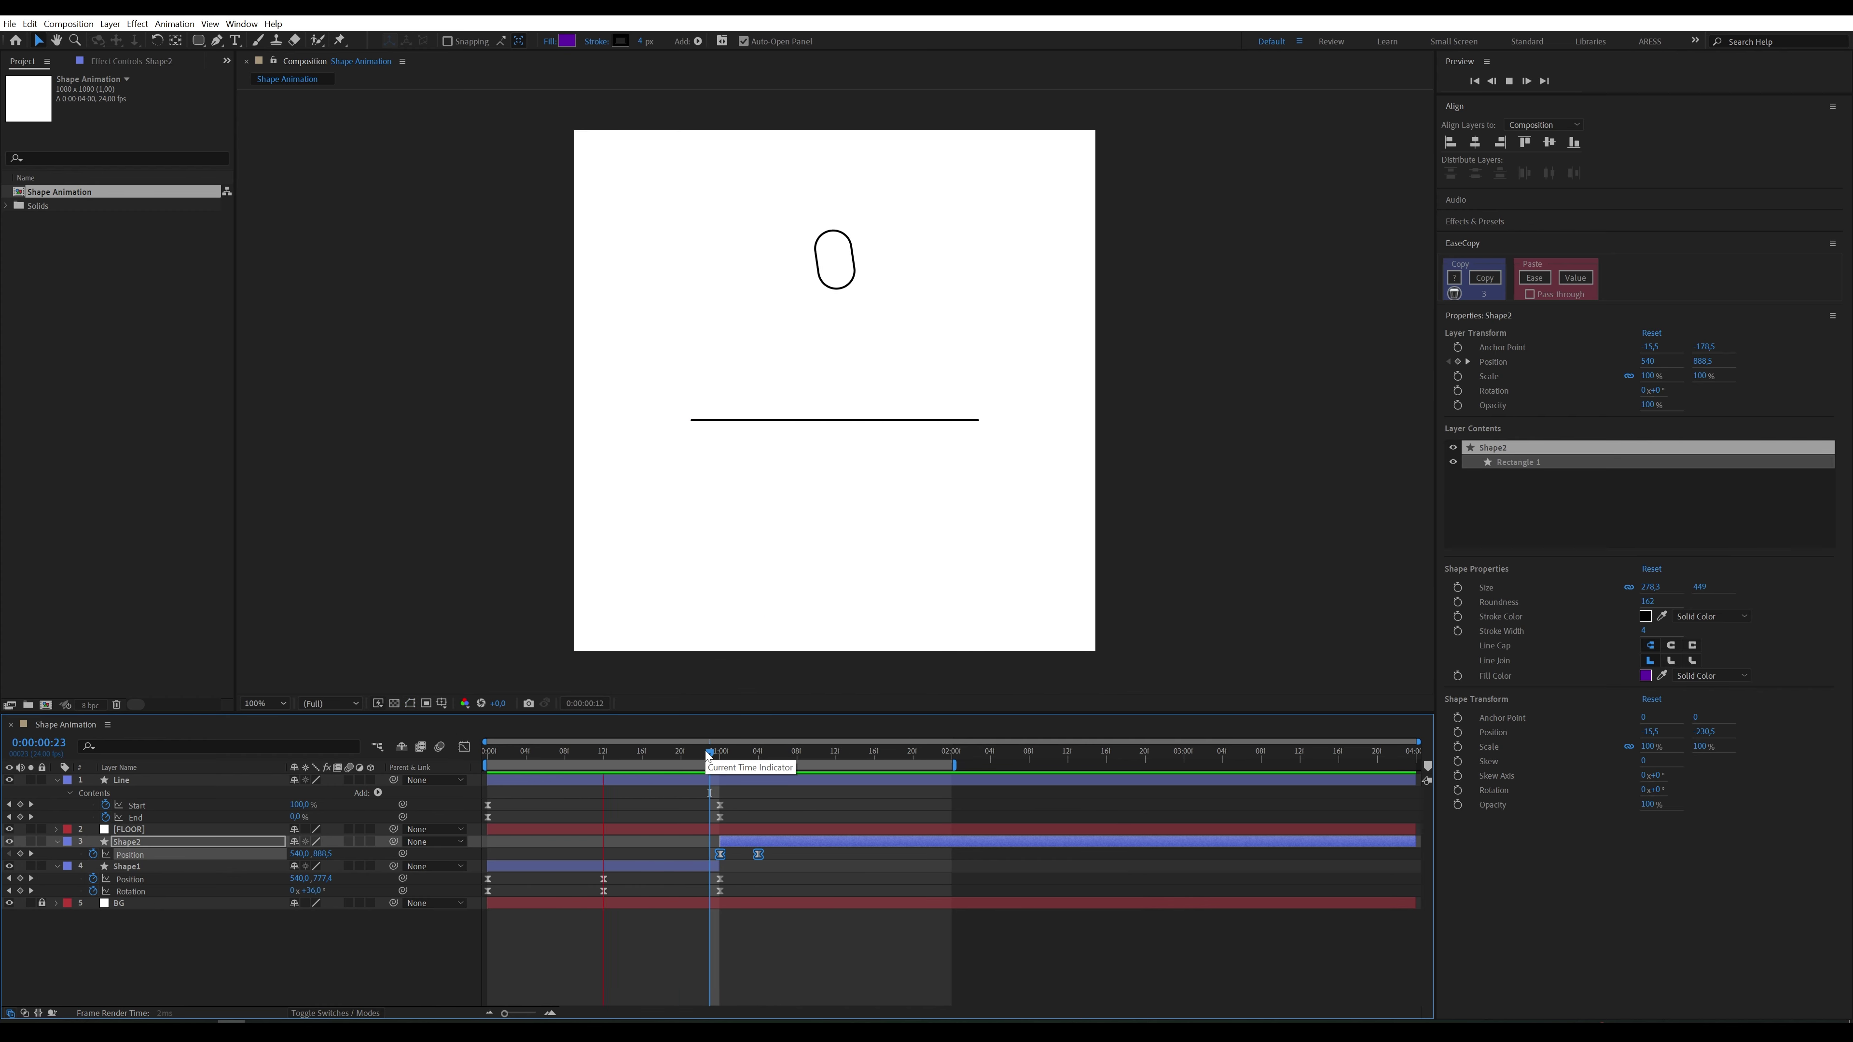
Step: Duplicate the Shape1 layer and shift the copy in time so it starts at 0:00:01:00
click(724, 753)
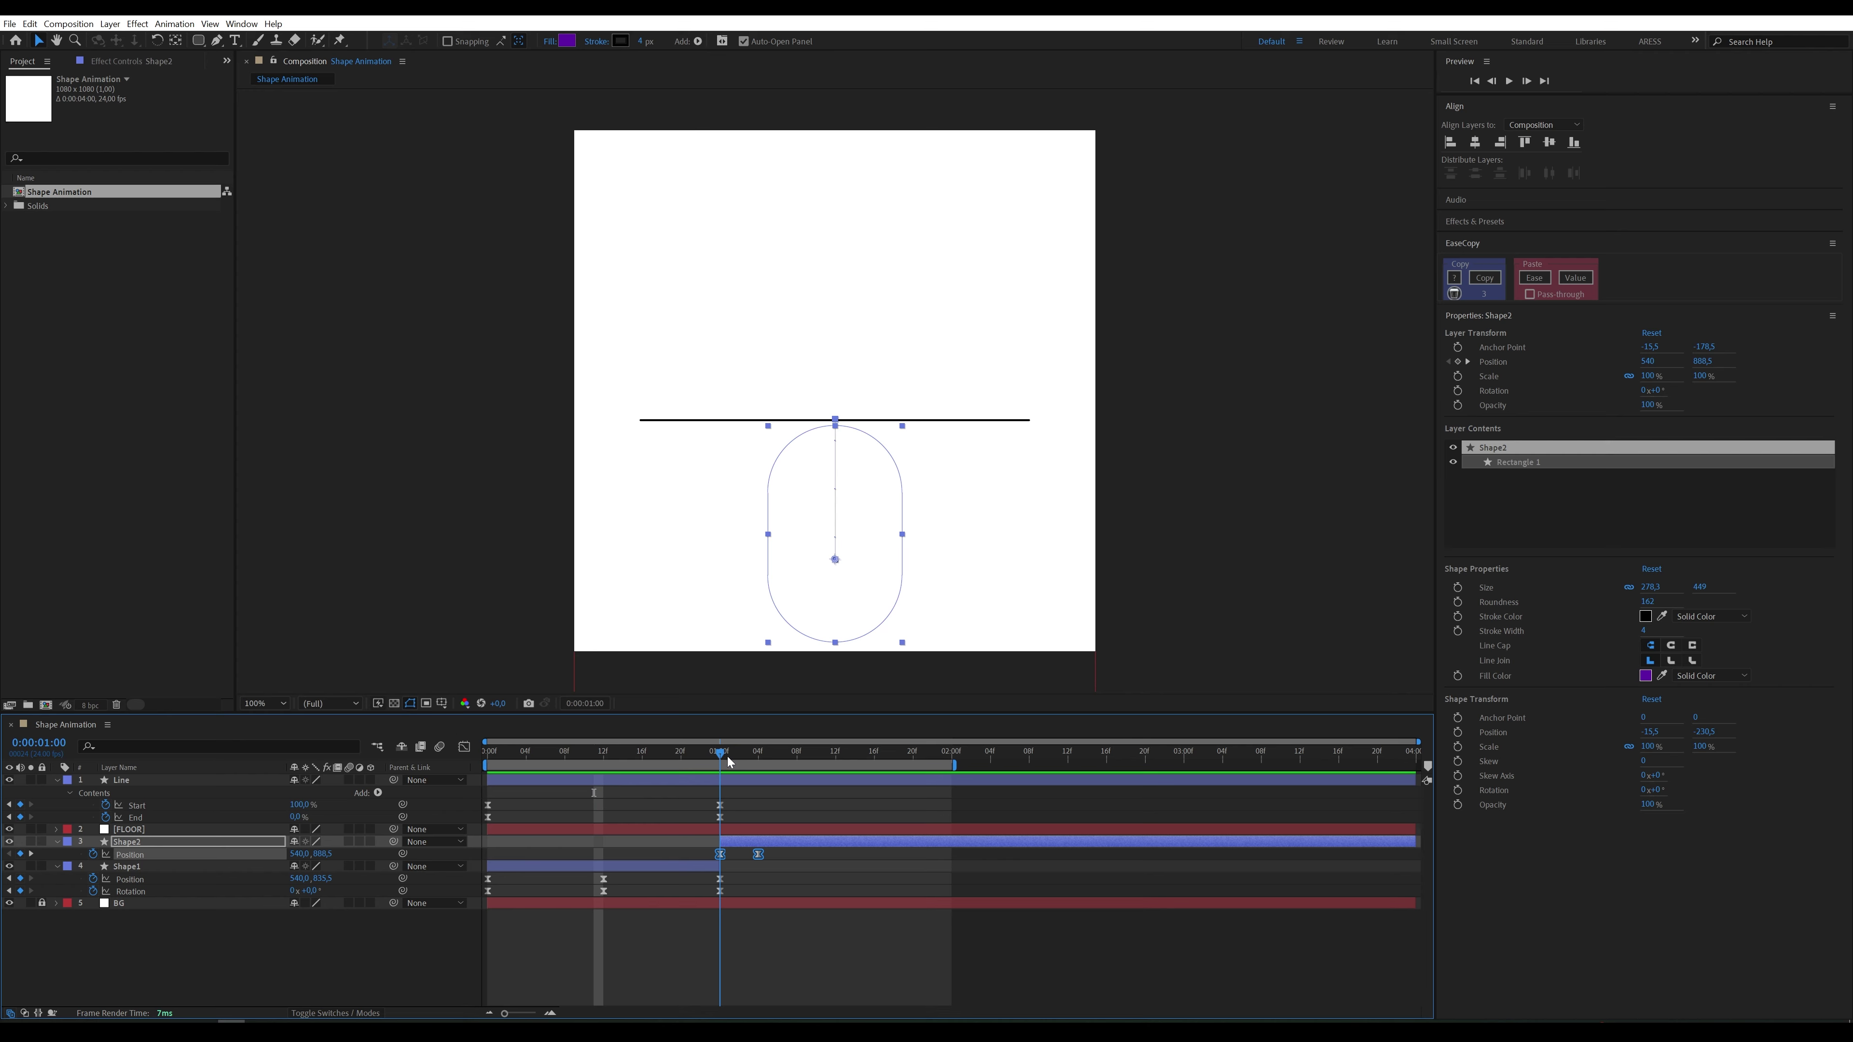
click(691, 867)
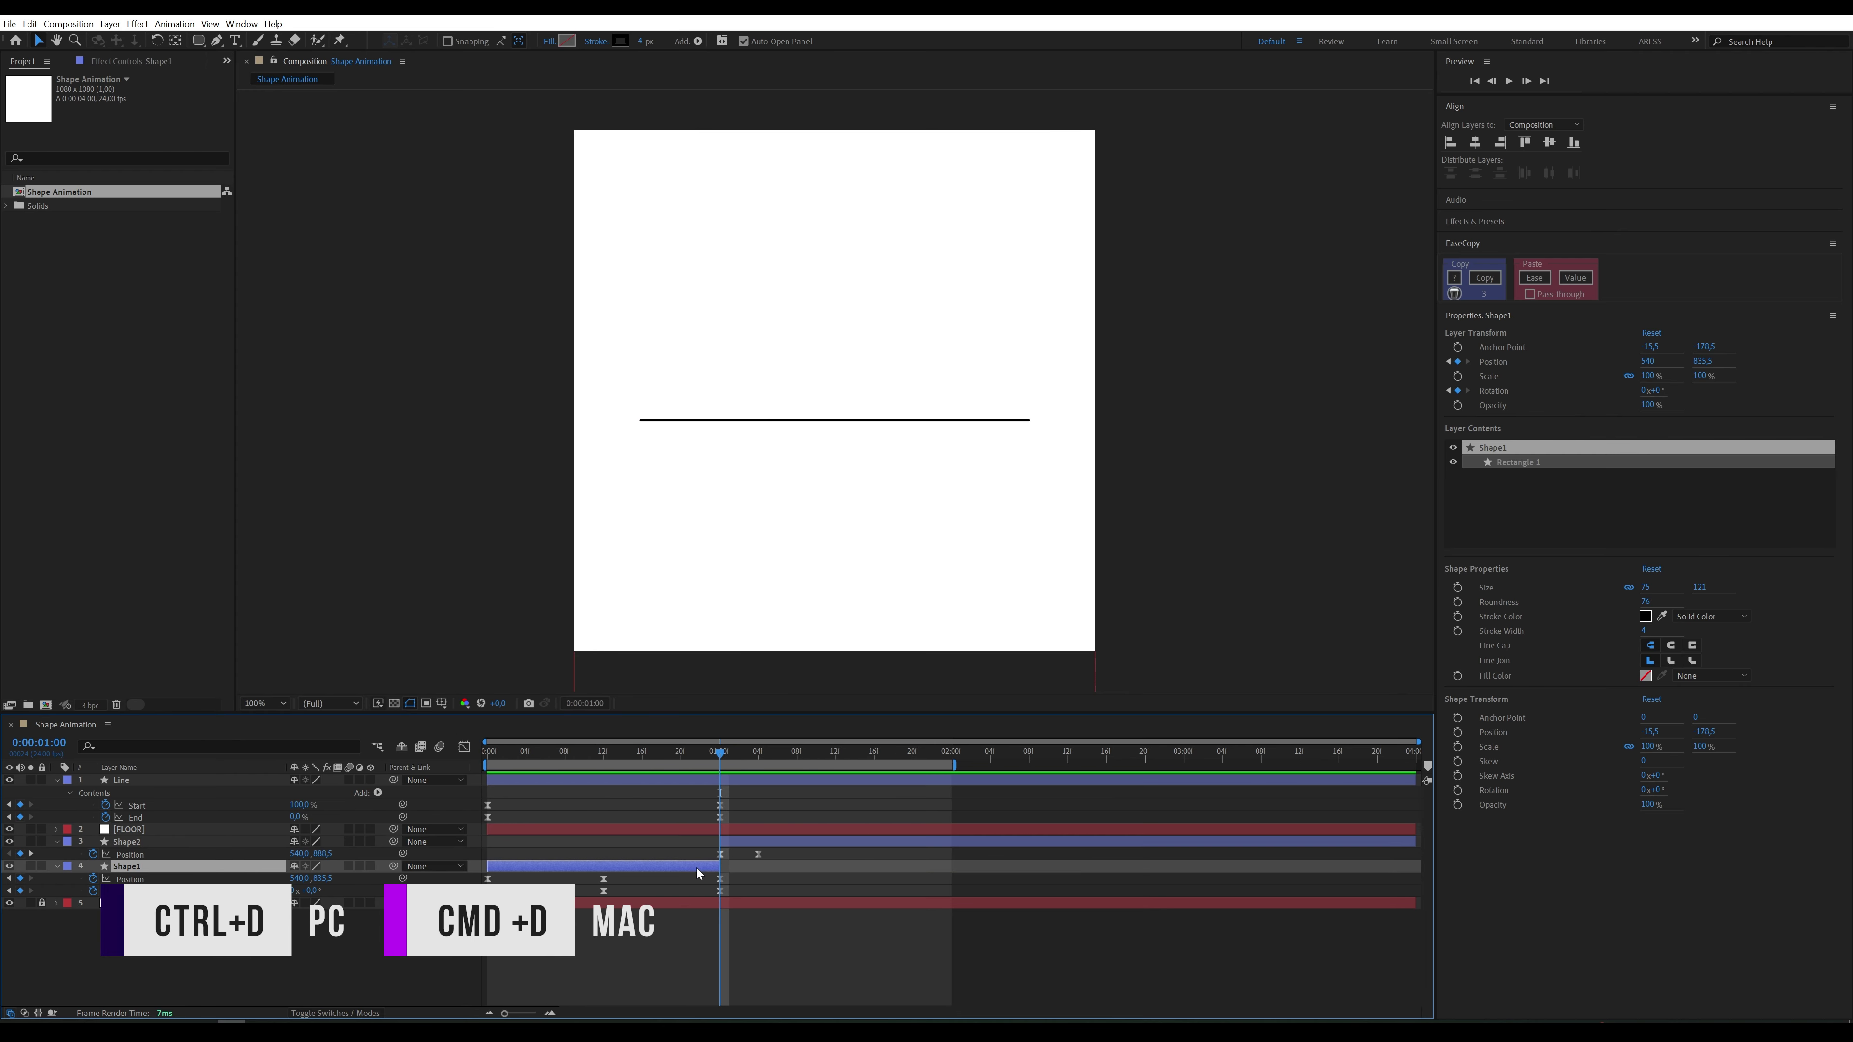
key(ctrl+d)
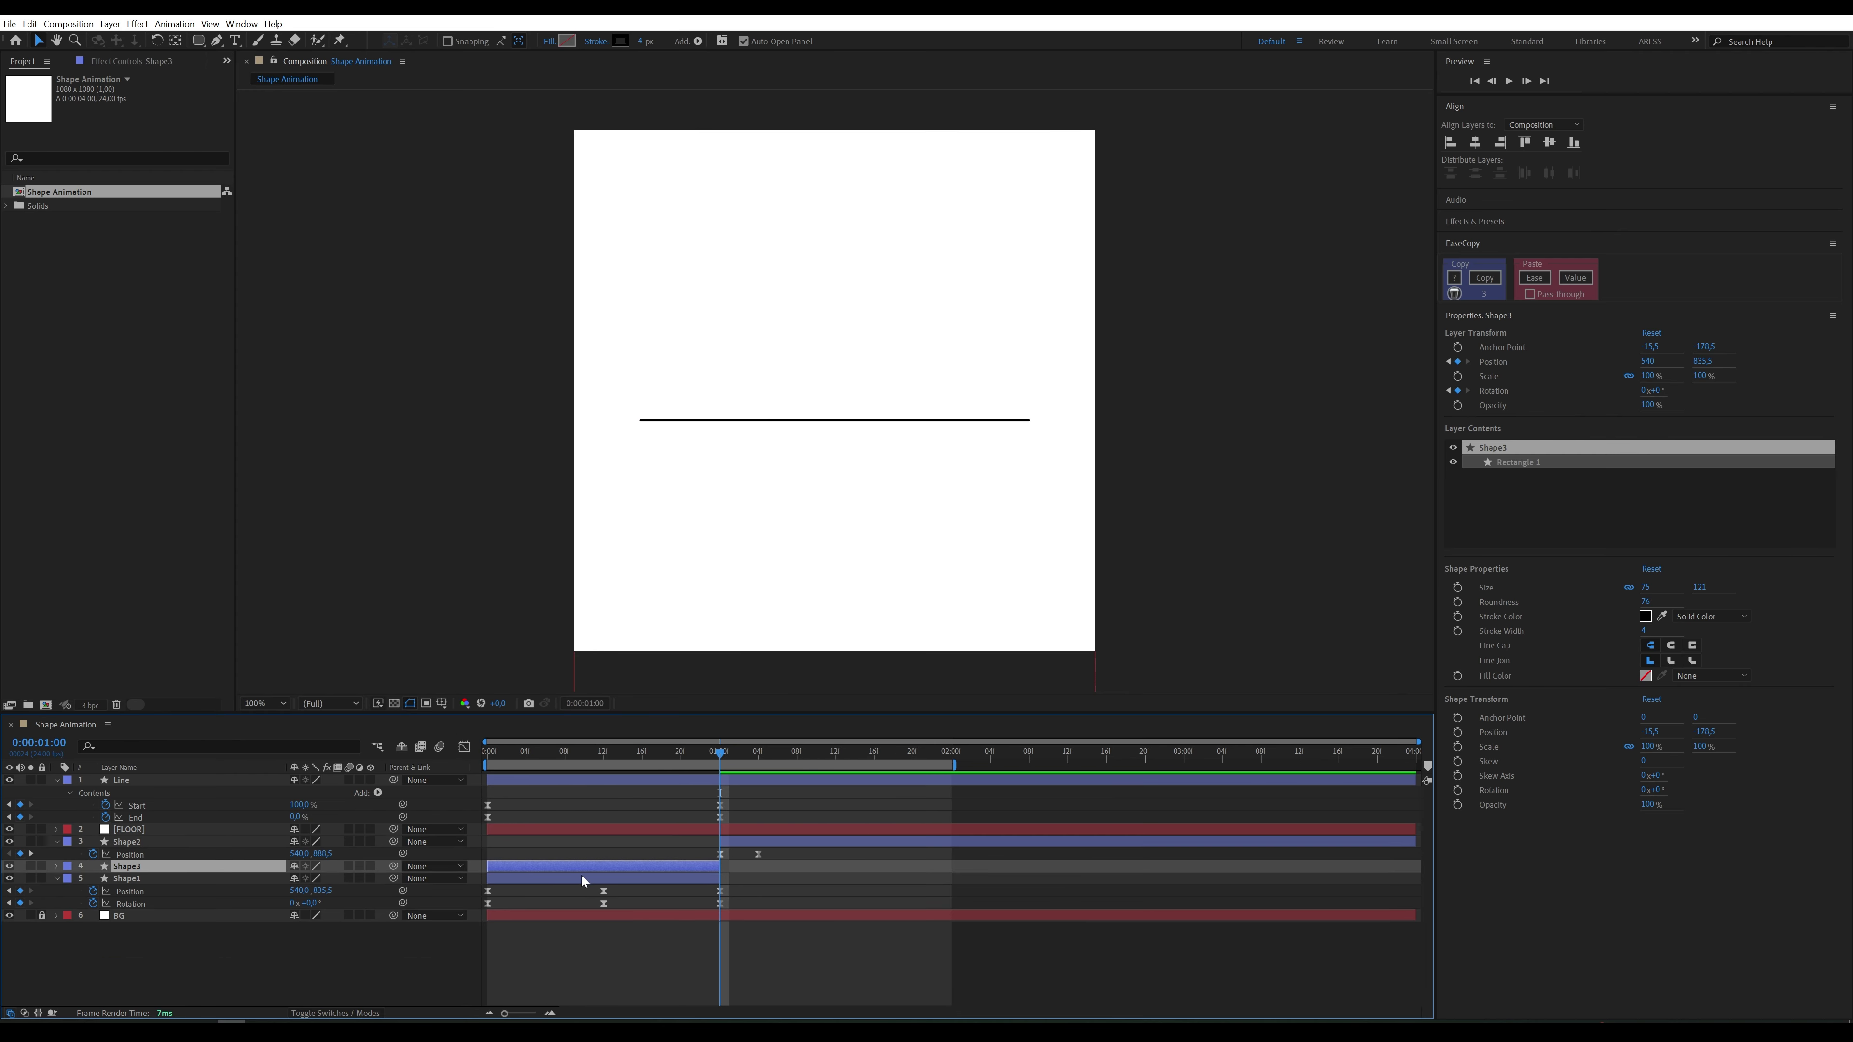
drag(719, 865, 785, 860)
Step: Reveal the Shape3 layer's animated properties and delete all its Position and Rotation keyframes
key(u)
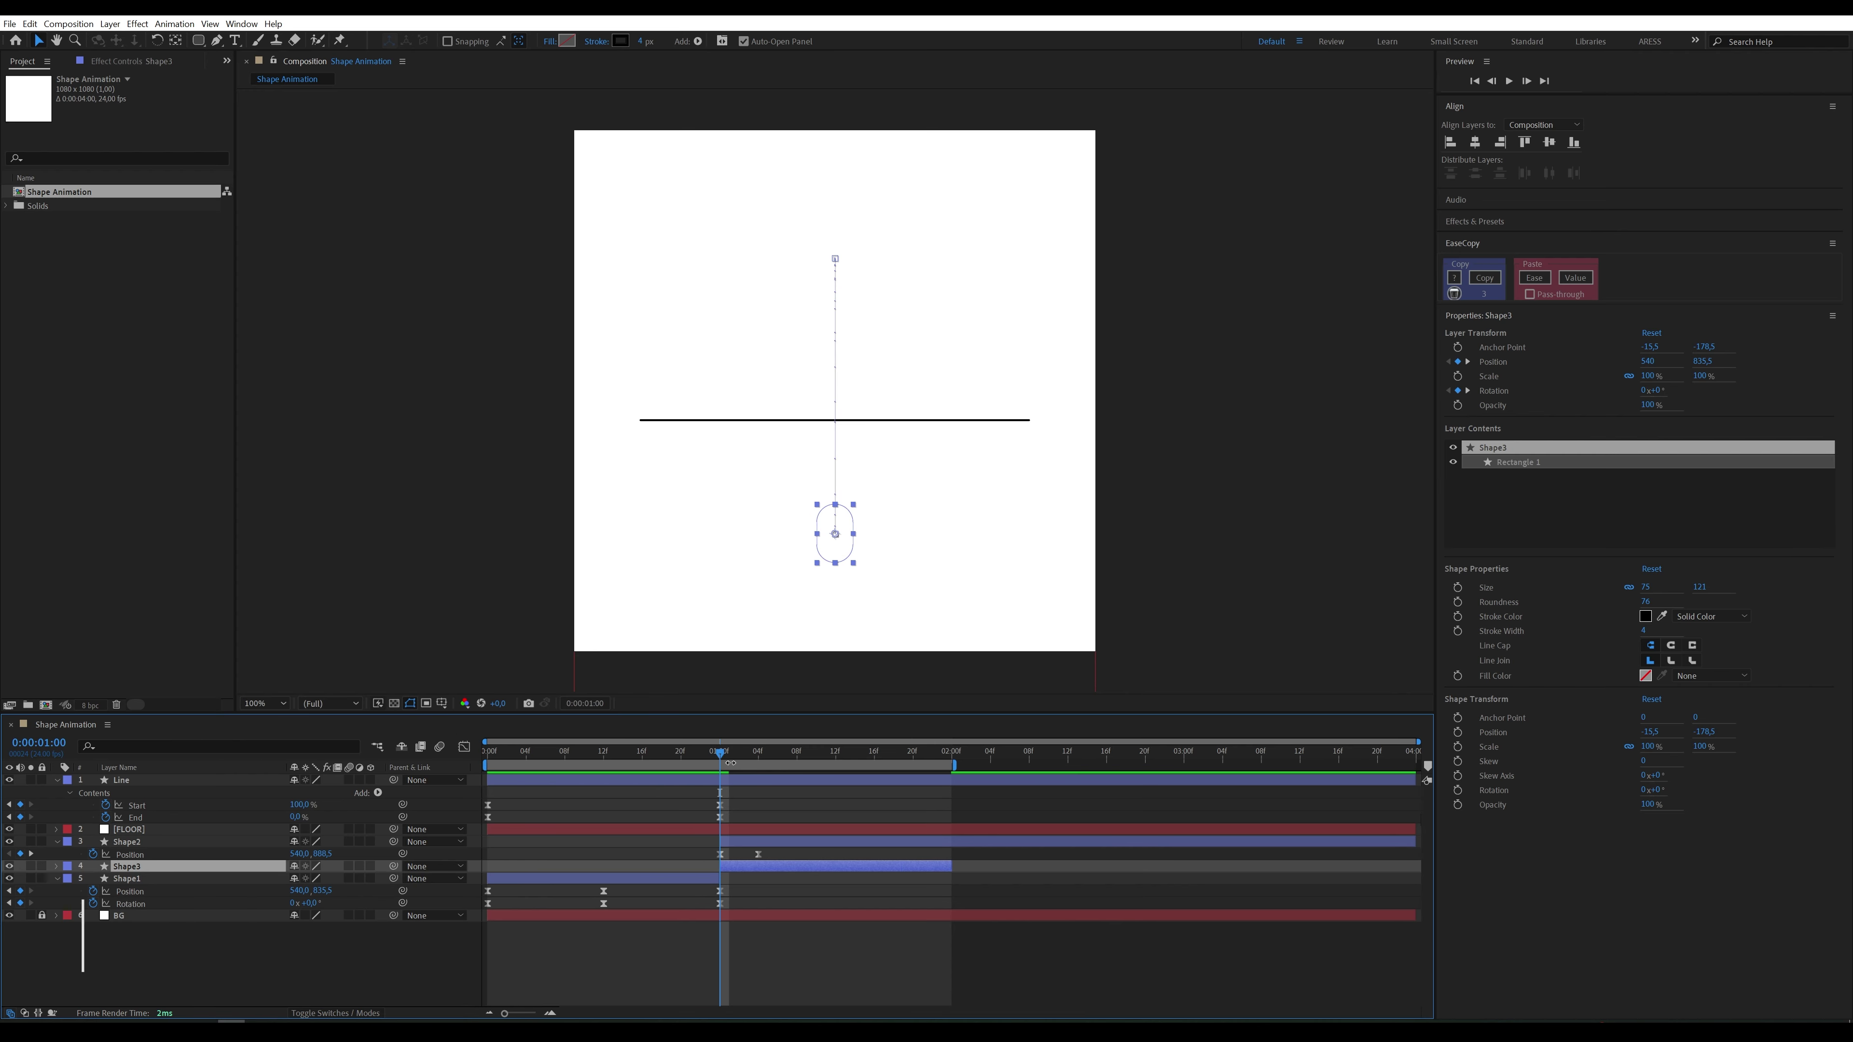
drag(970, 898, 716, 874)
key(Delete)
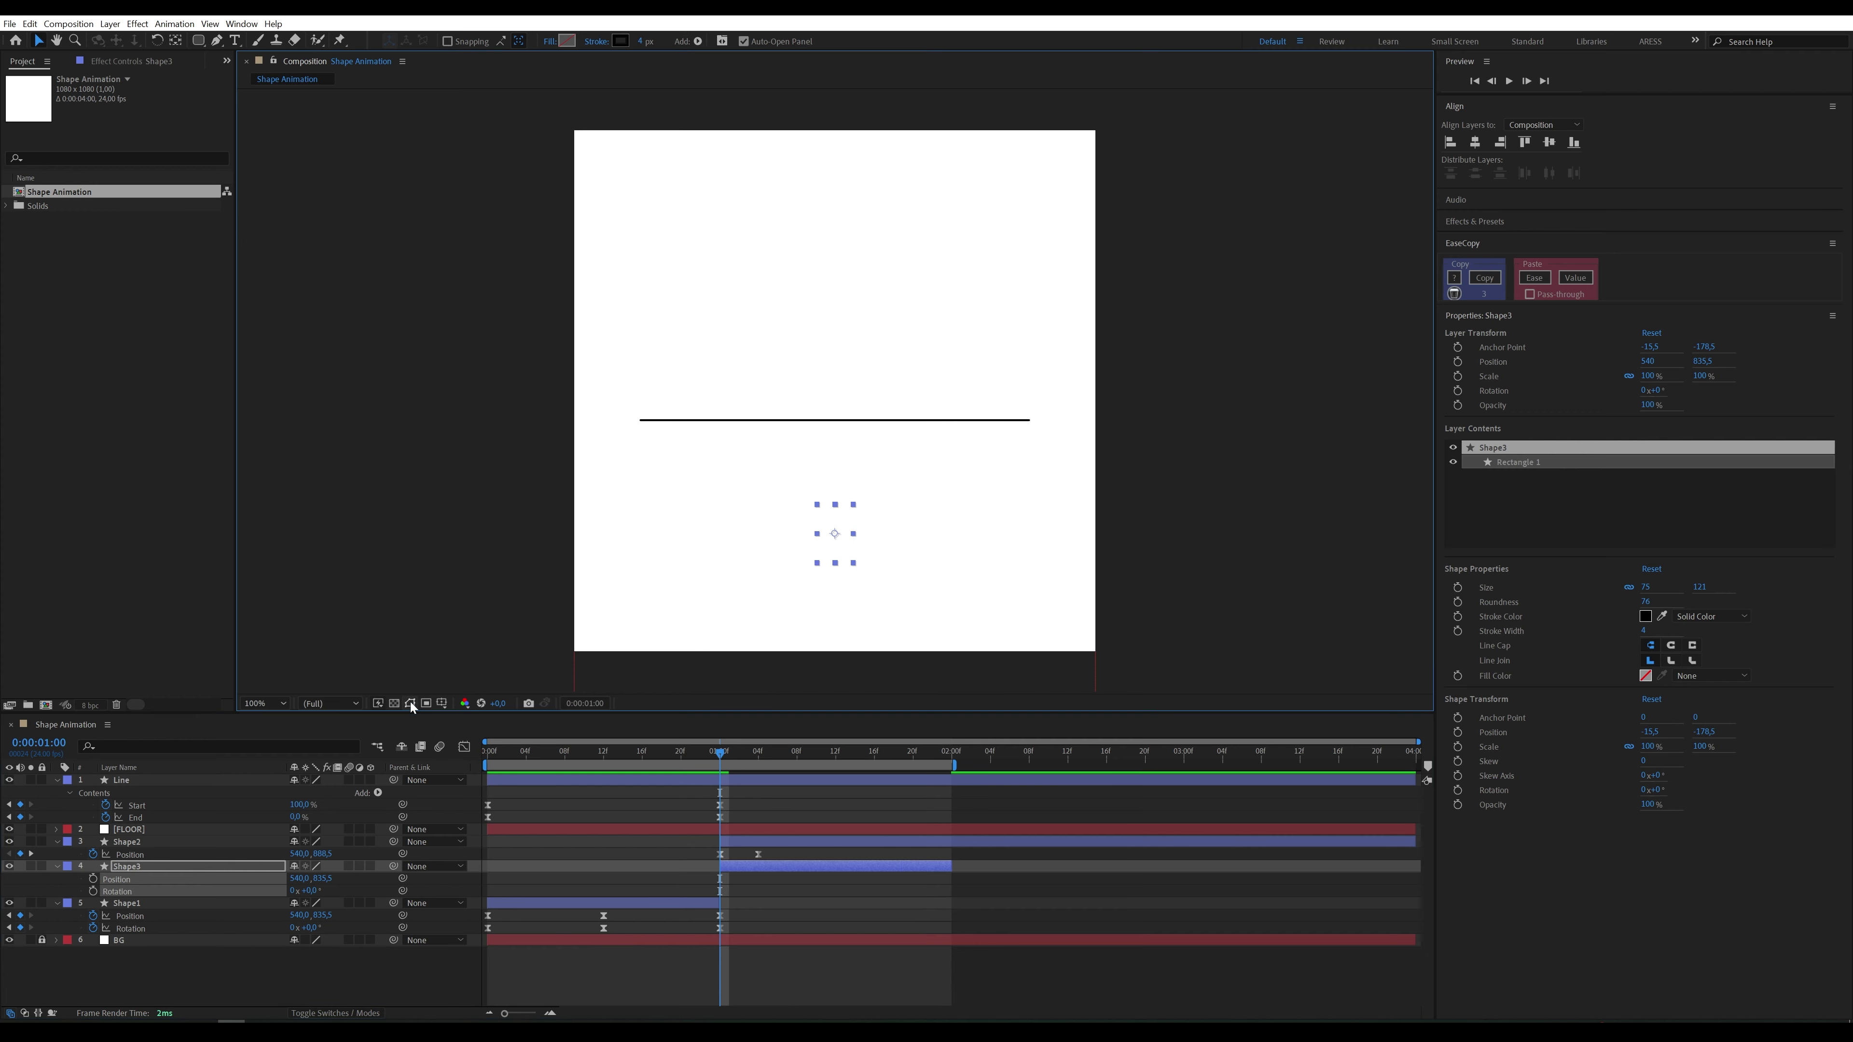
Step: Move Shape3 up to Y 672.5 just below the line, and shrink its rectangle to about 55 x 89
drag(833, 547, 838, 470)
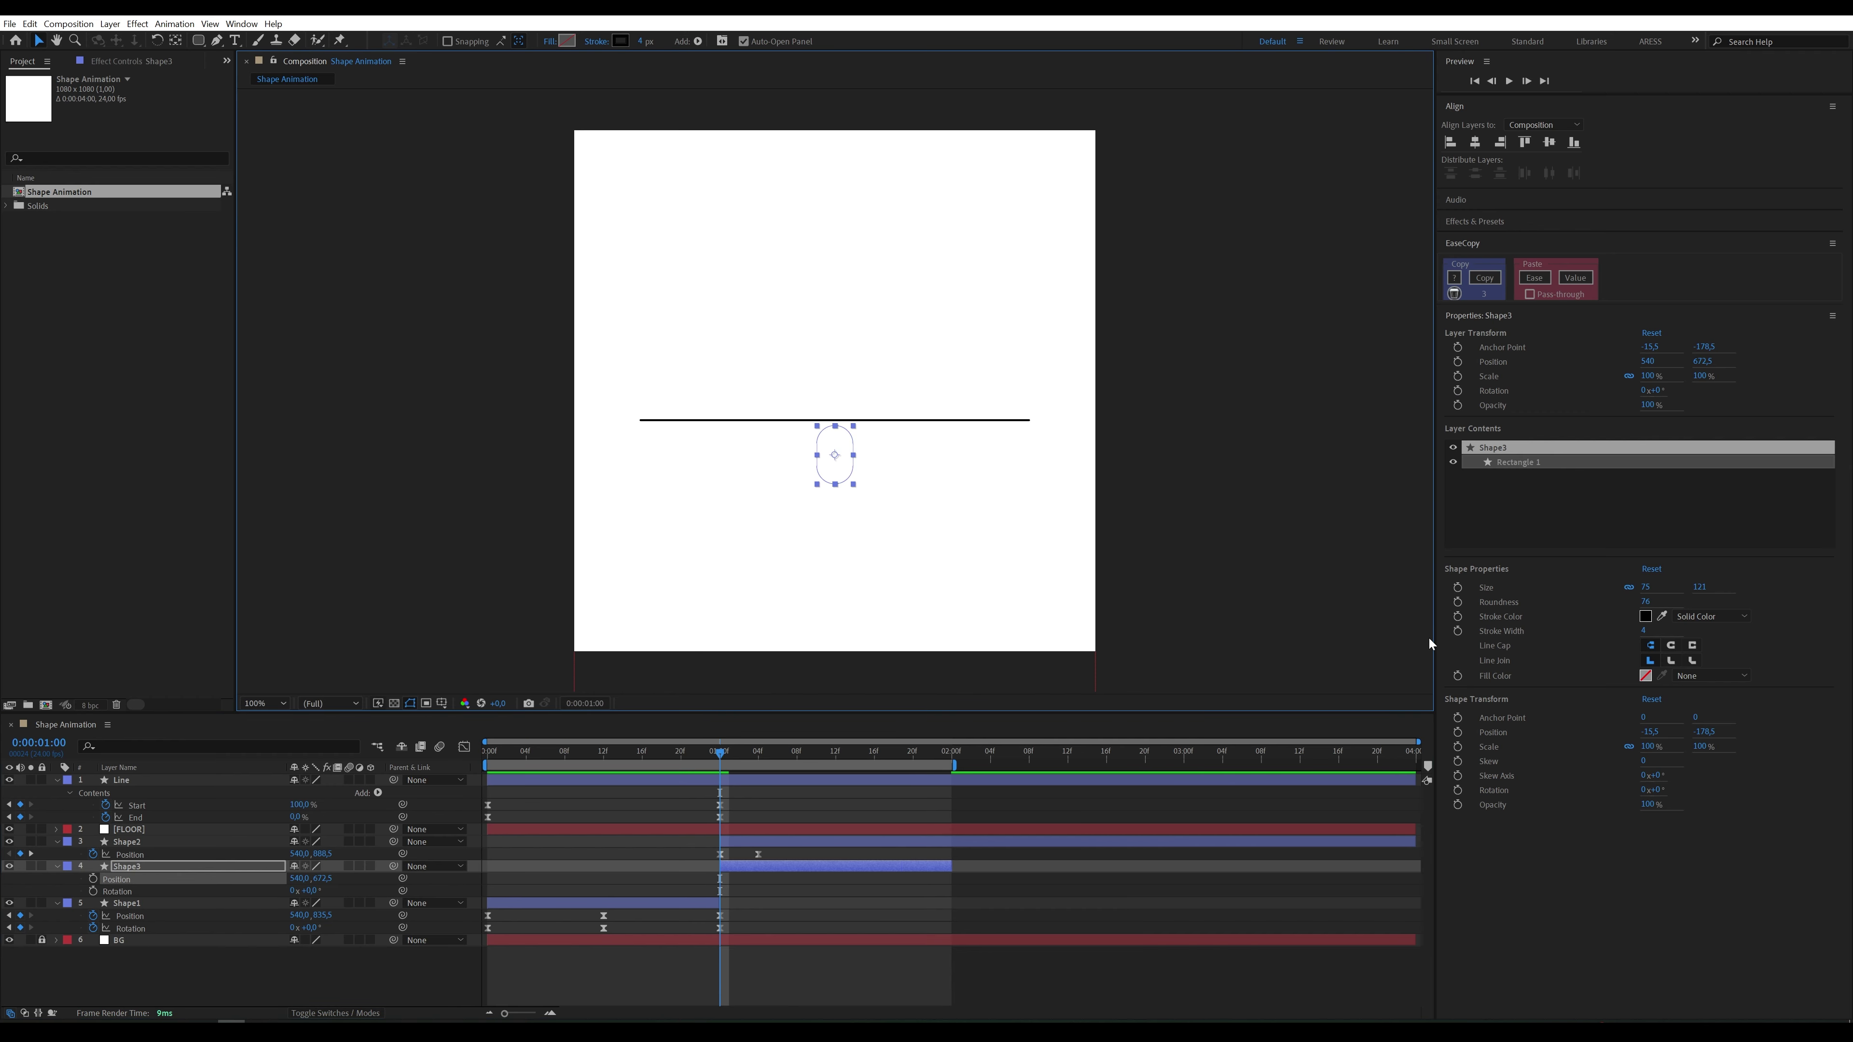
drag(1698, 588, 1679, 591)
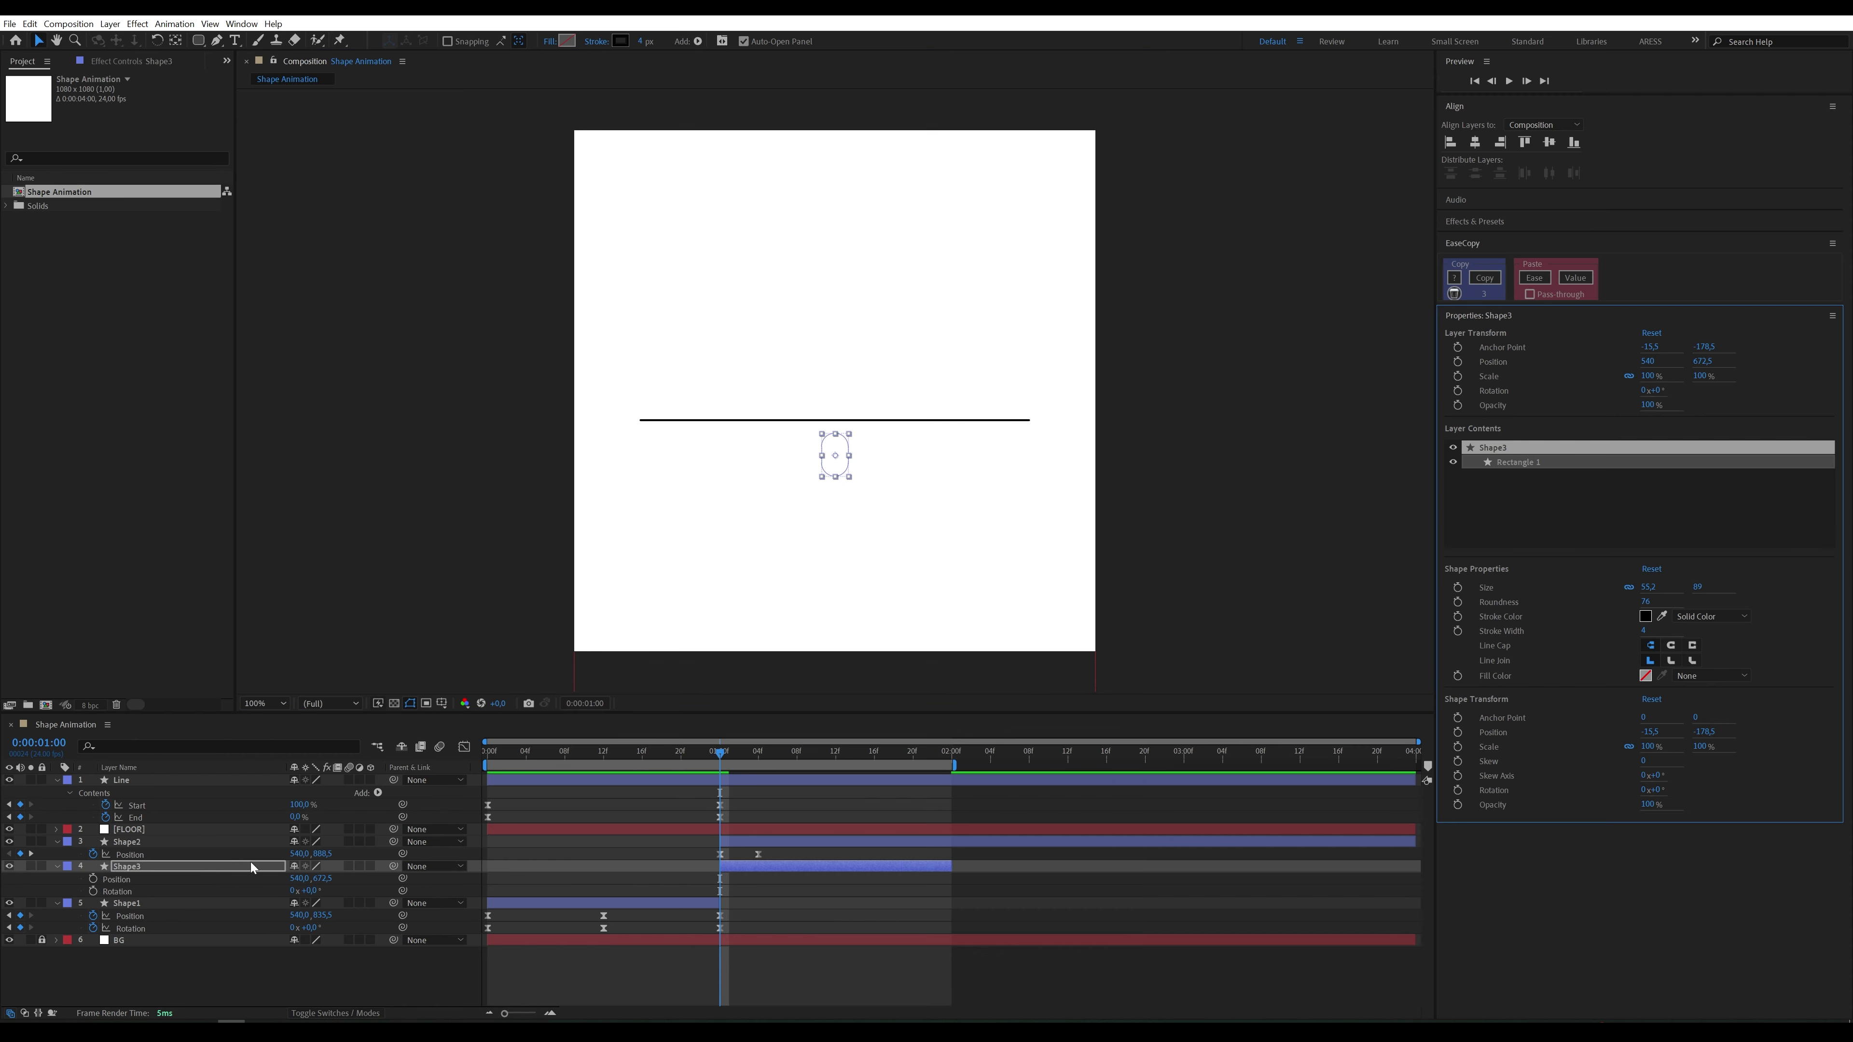
Step: Keyframe Shape3's Position and Rotation at 0:00:01:00 and 0:00:01:06, raising its Position Y to 362.5 at the second time
click(93, 879)
click(92, 891)
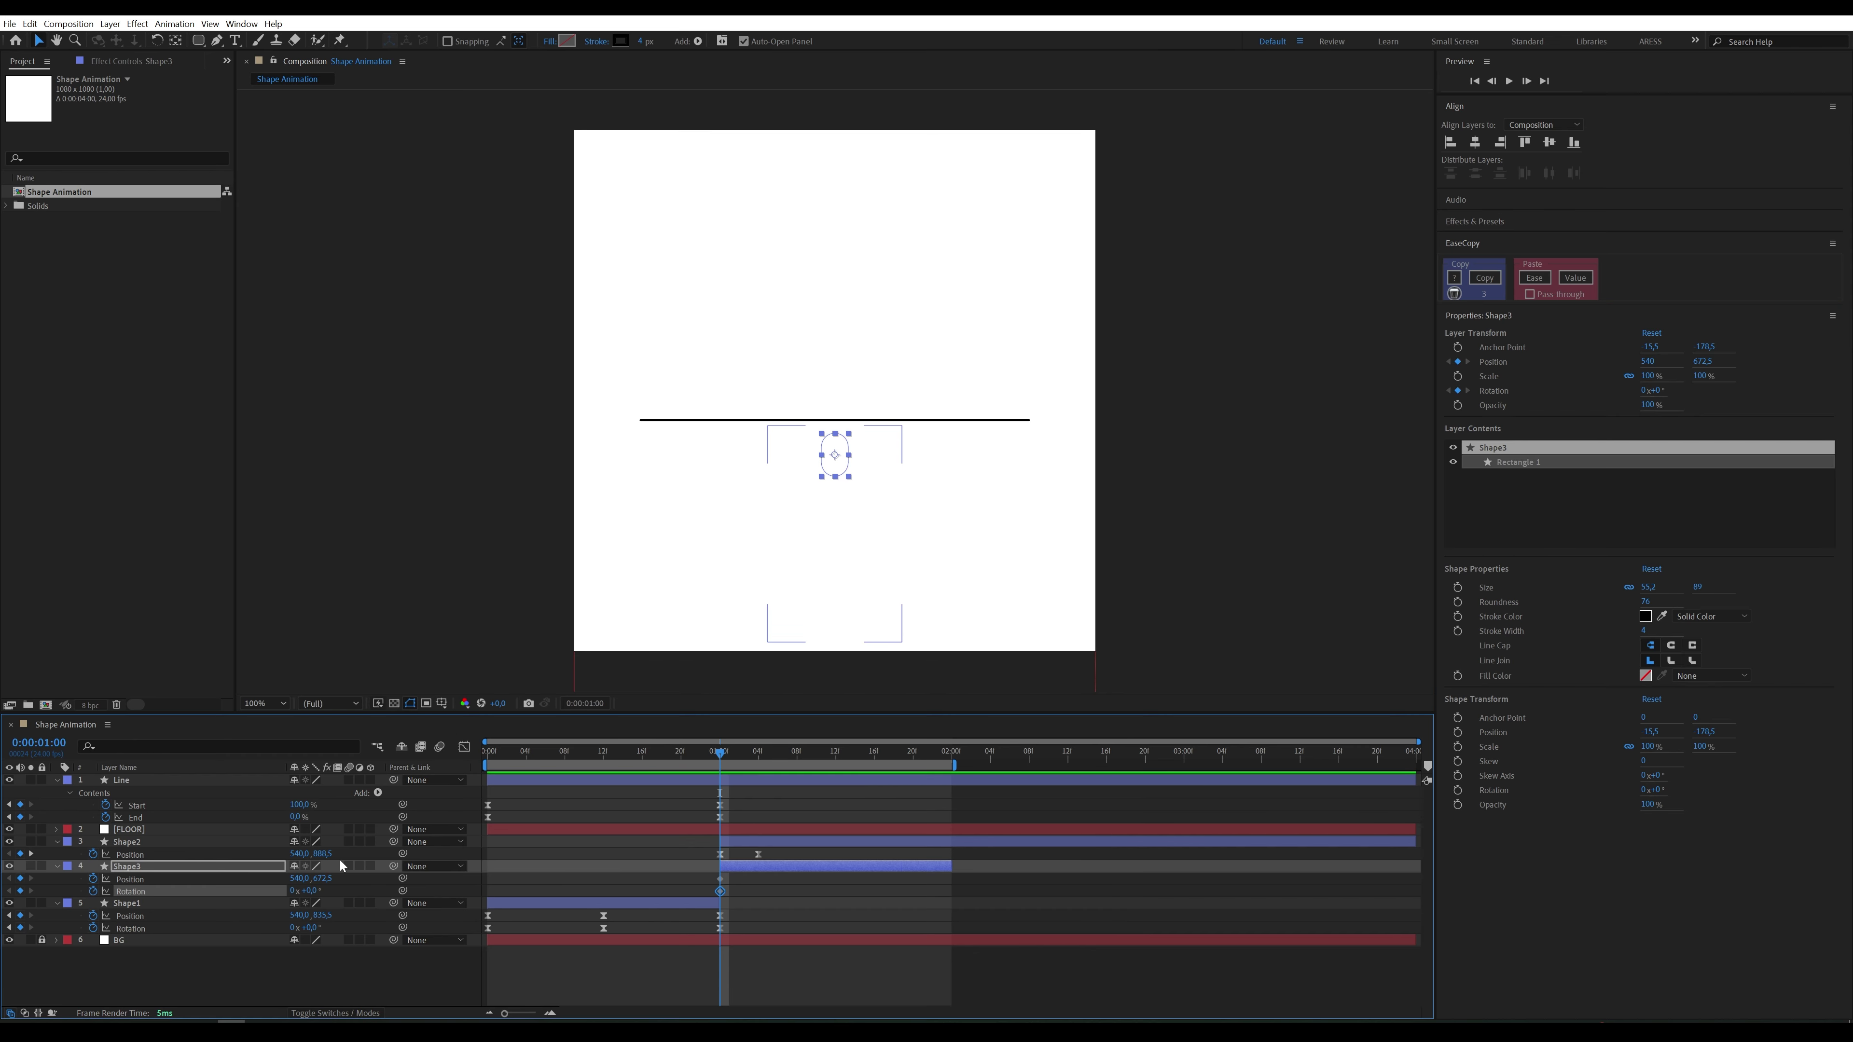
key(Page_Down)
key(Page_Down)
key(Page_Down)
key(Page_Down)
key(Page_Down)
key(Page_Down)
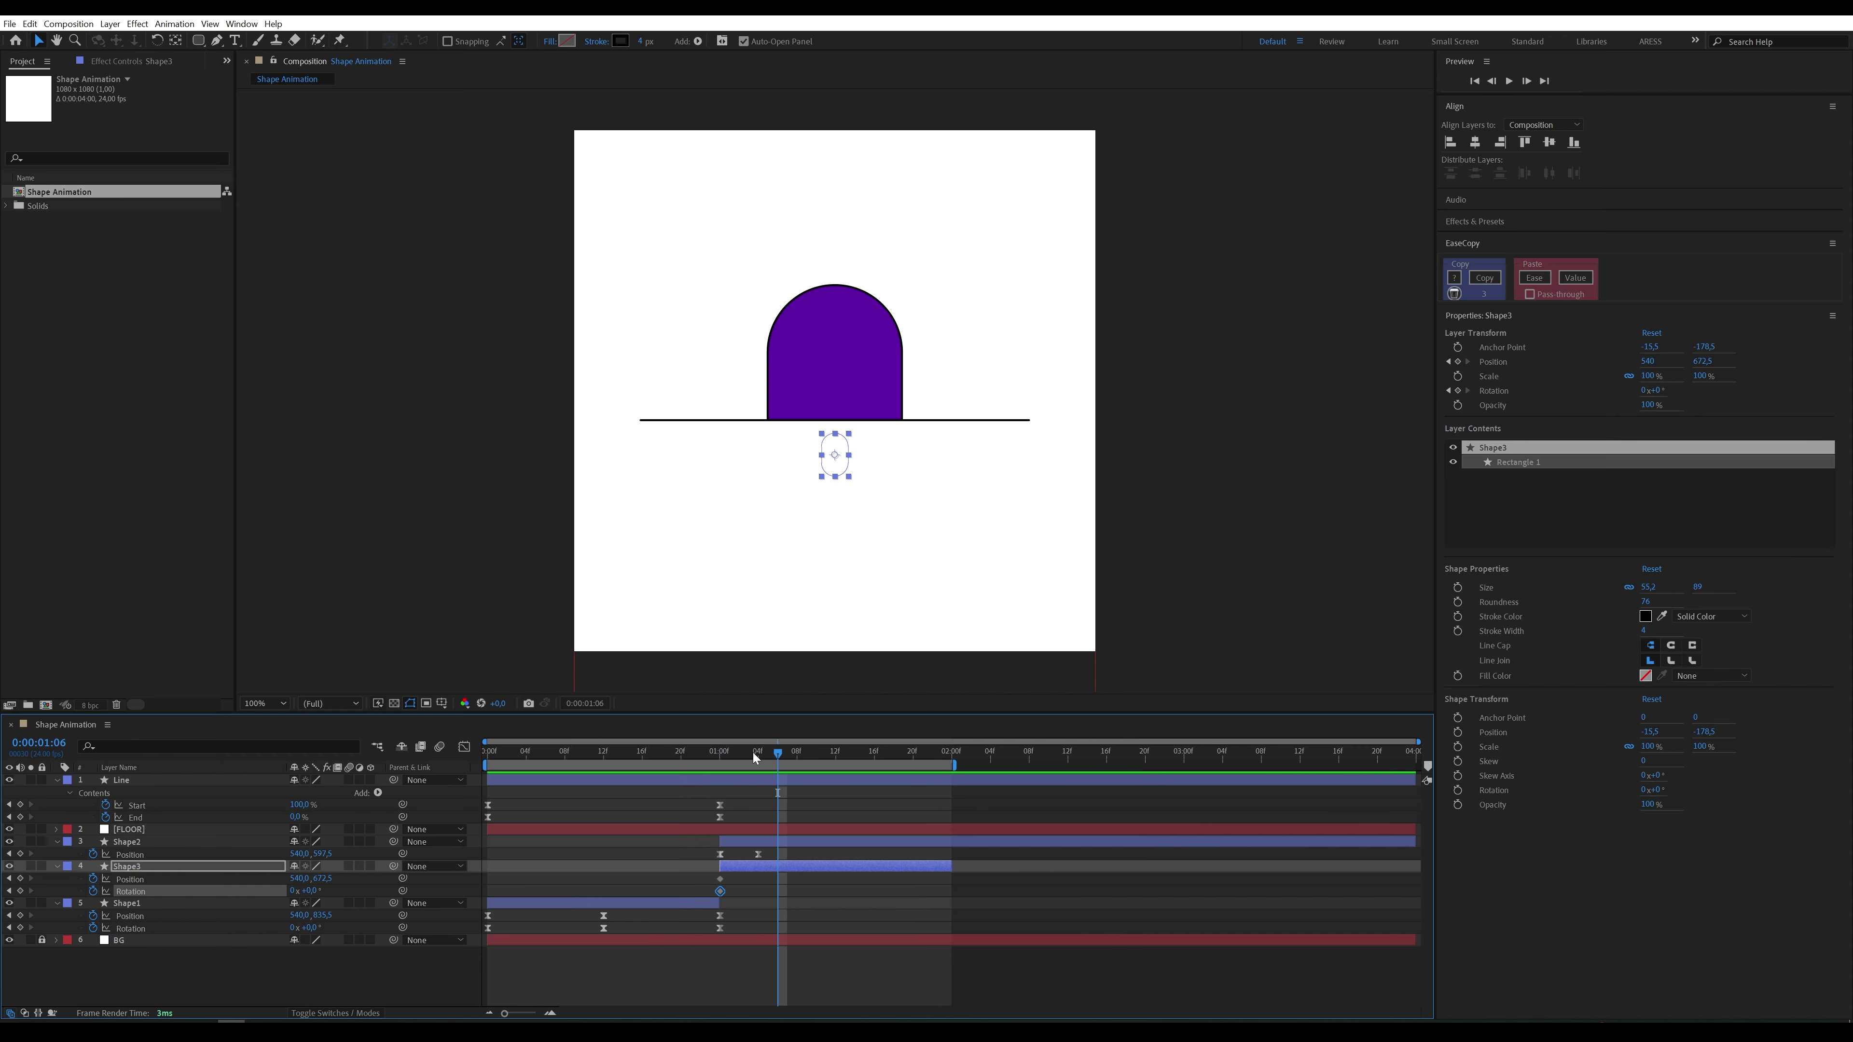
click(20, 890)
click(130, 878)
drag(322, 879, 68, 905)
Step: Move the Shape3 layer above Shape2 in the layer stack and give it a solid white fill (#FFFFFF)
click(132, 869)
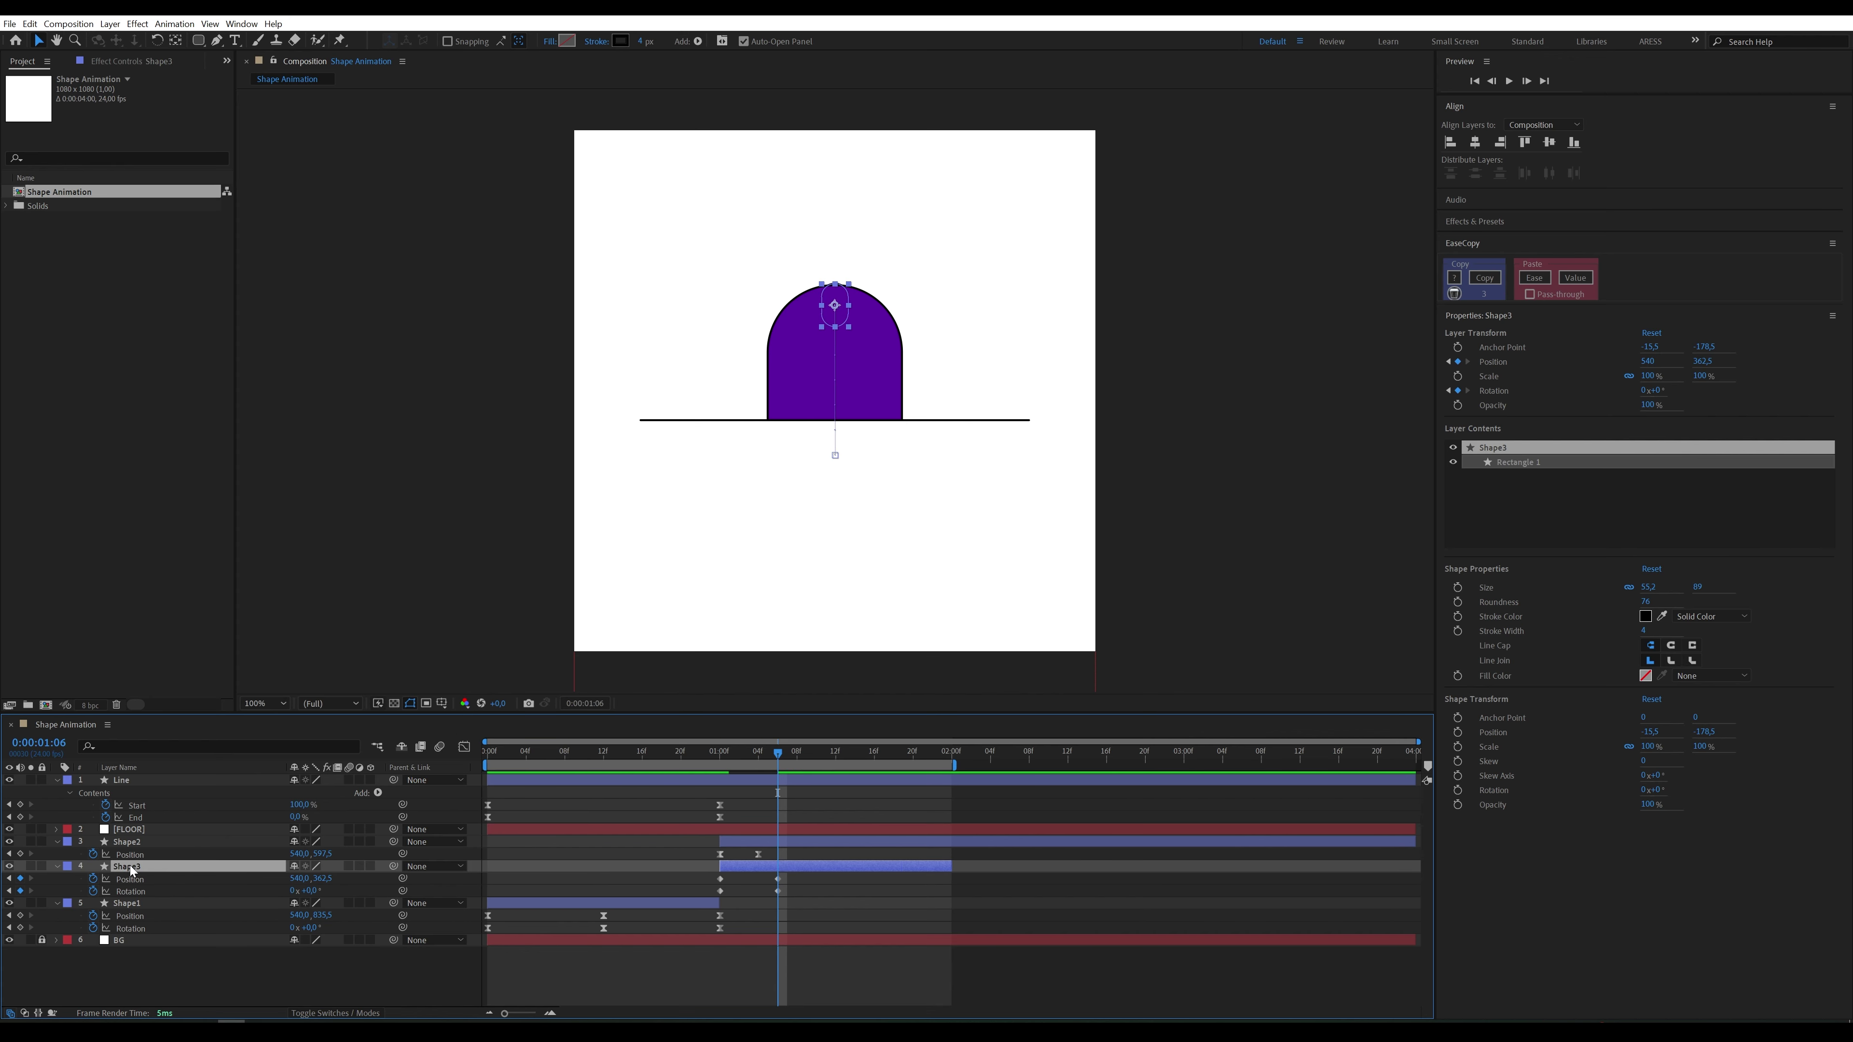
drag(133, 870, 137, 844)
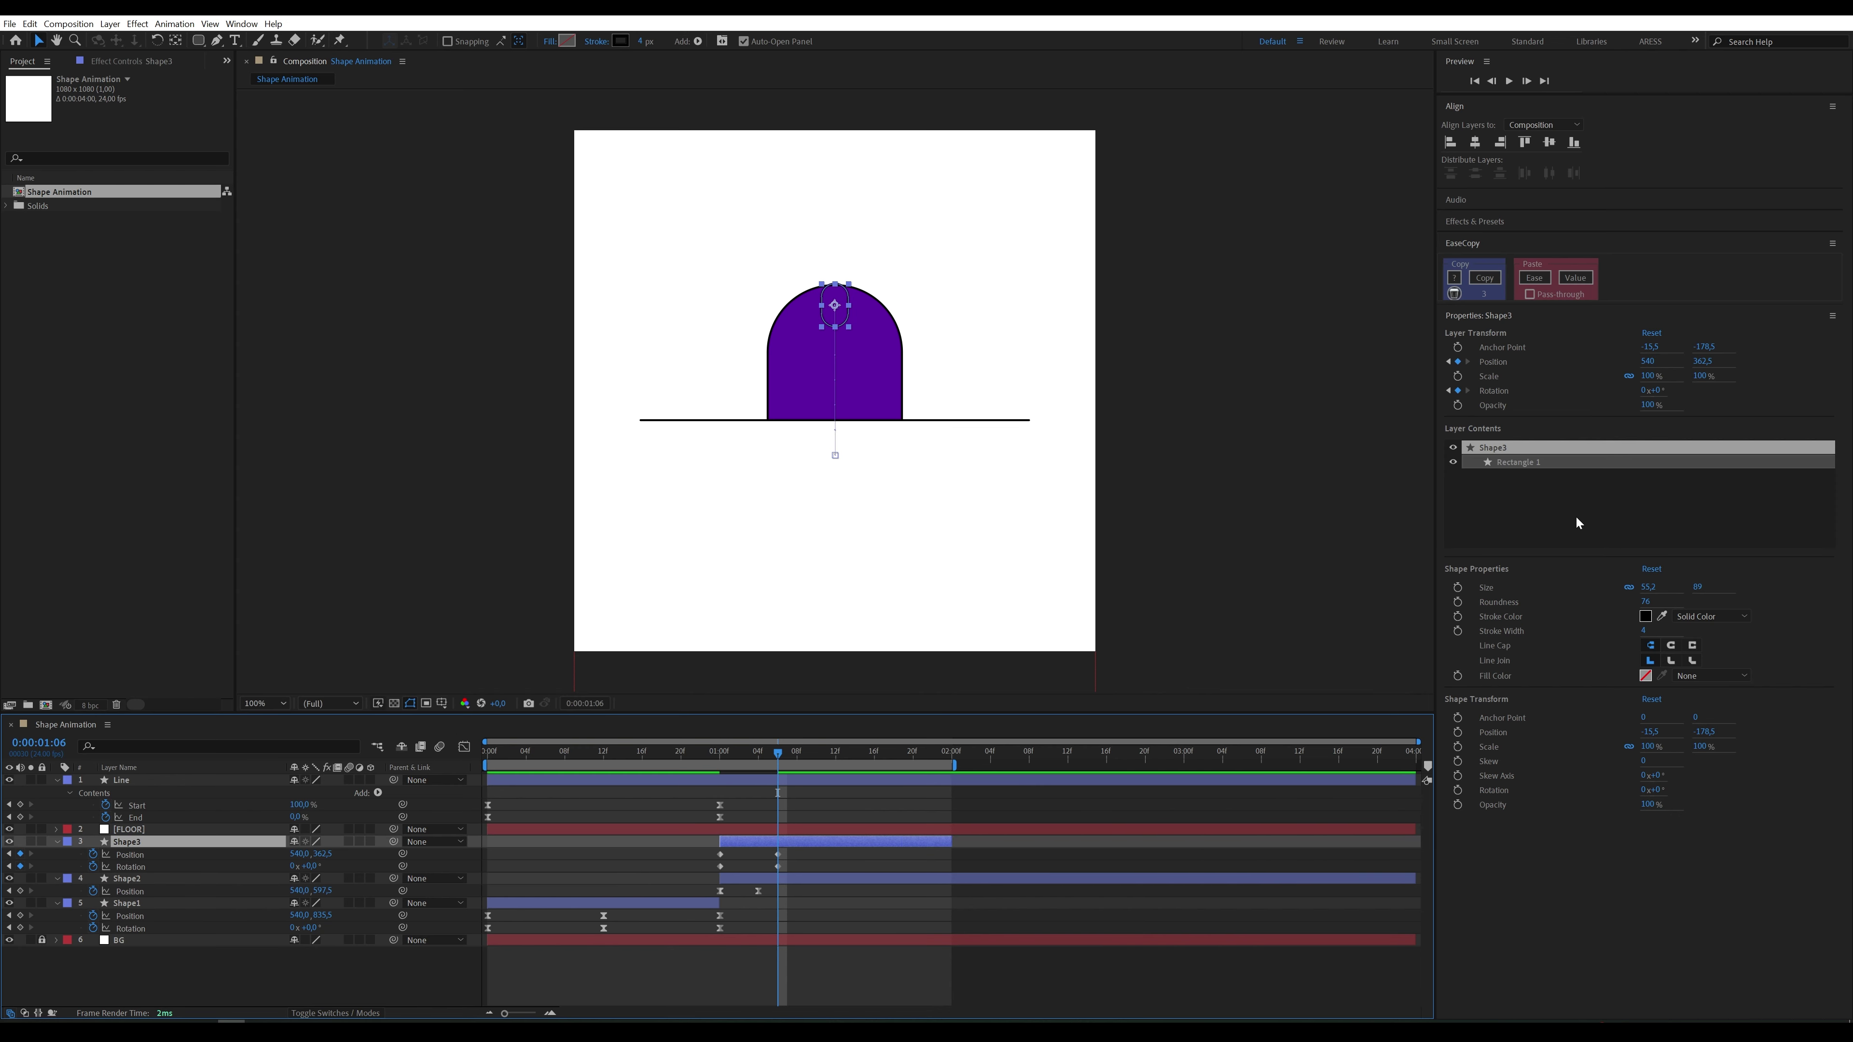
click(1711, 675)
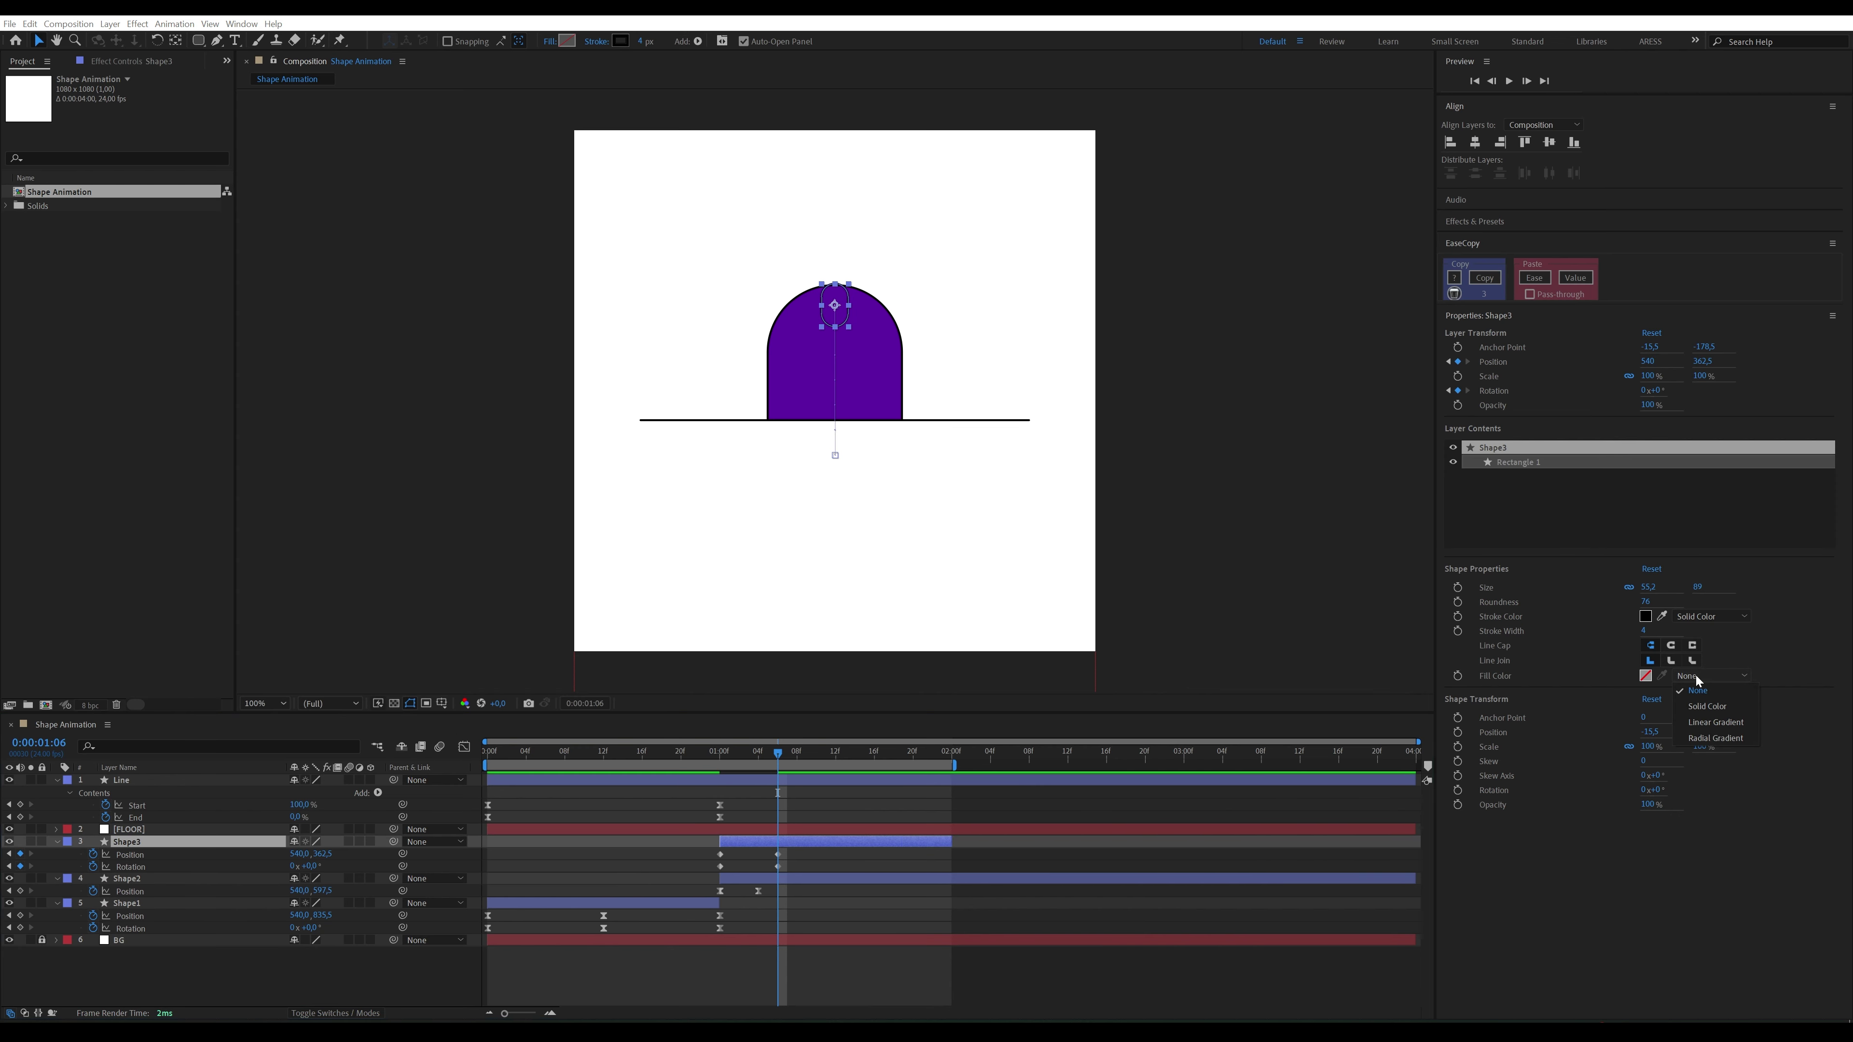
click(1701, 706)
click(1645, 676)
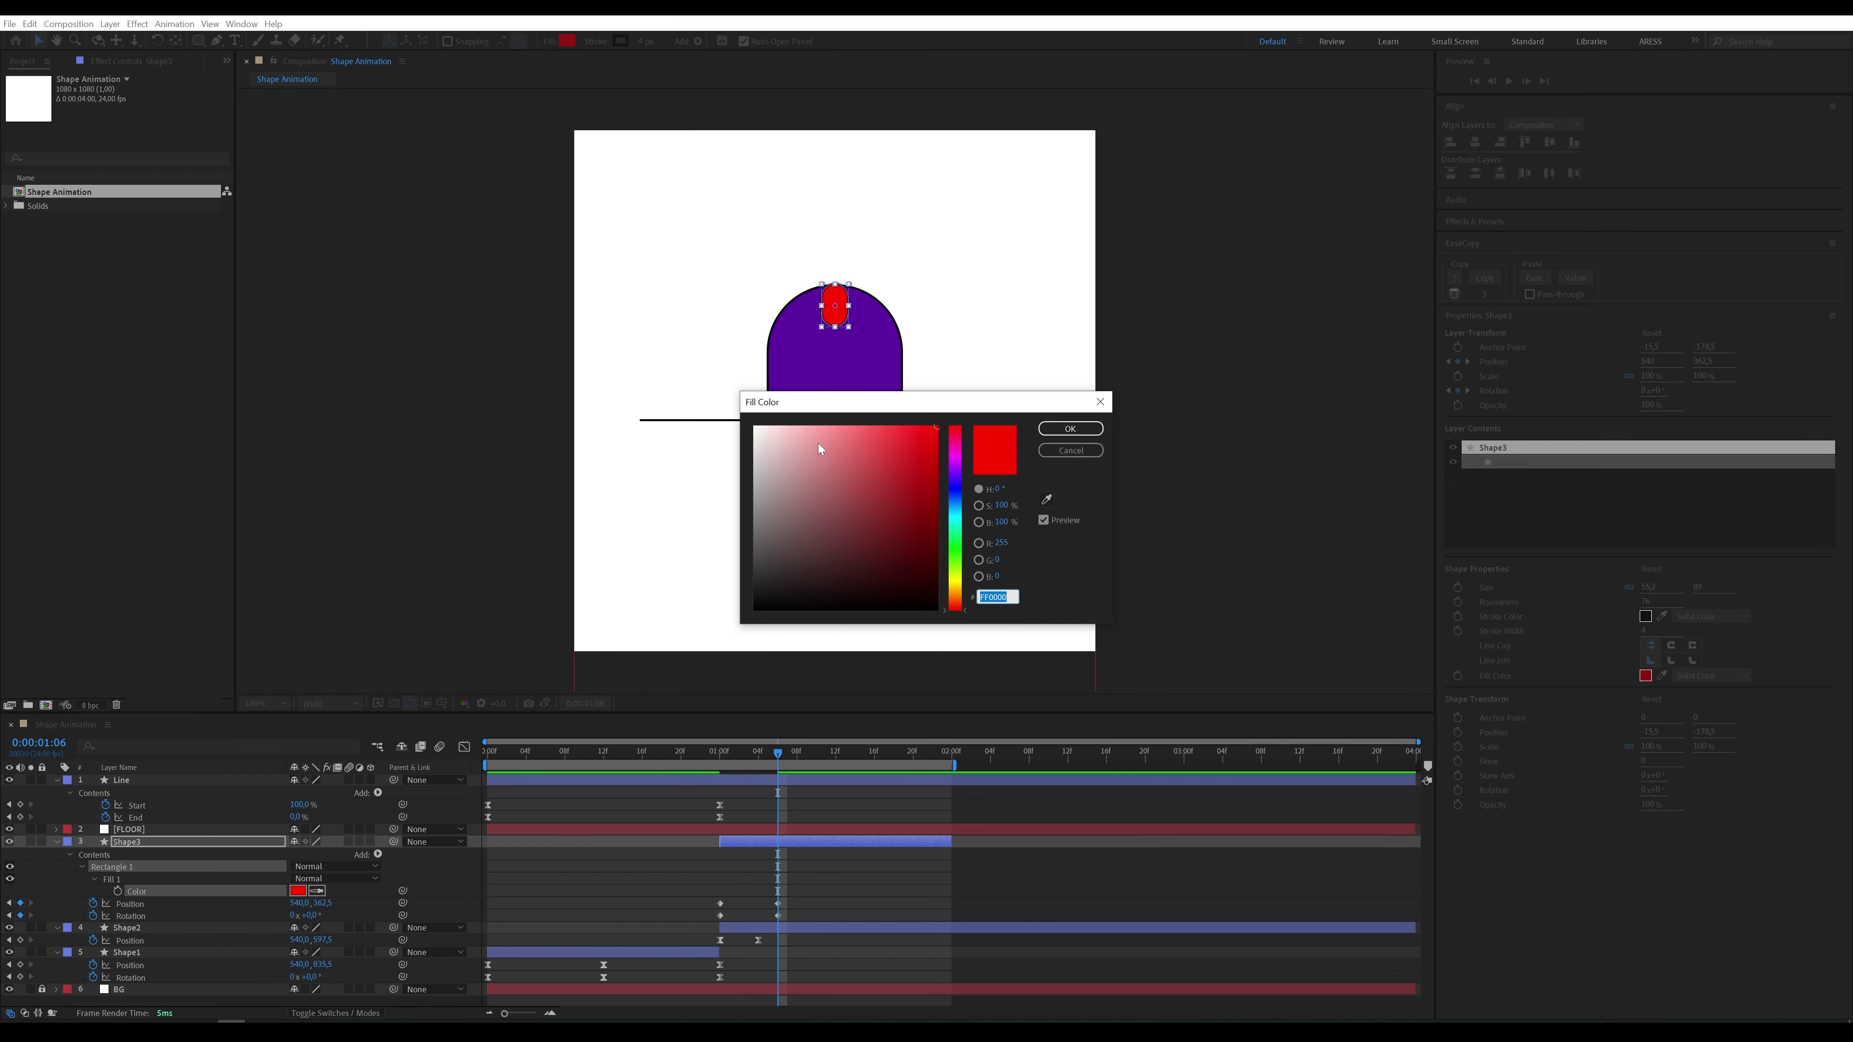
text(FFFFFF)
click(1071, 429)
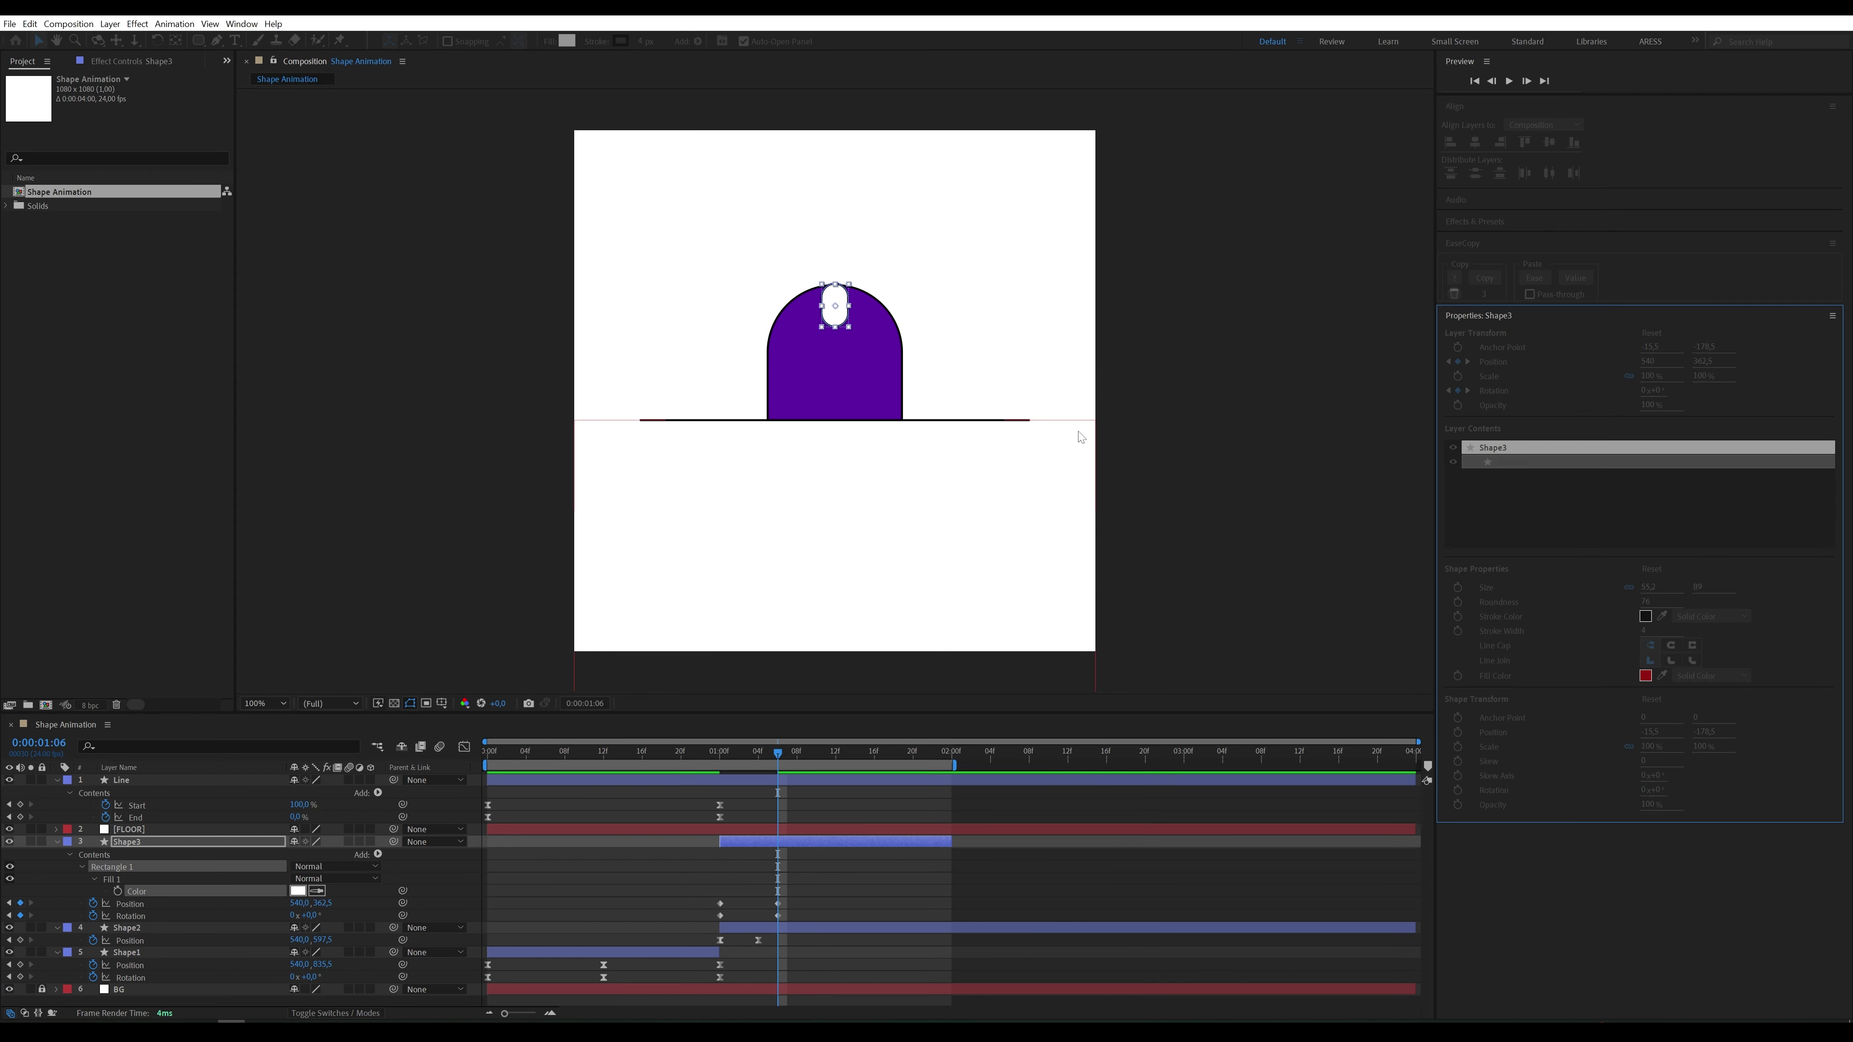
Step: Shrink Shape3's rectangle to about 44 x 71.5 and set its Position Y to 330.5 at 0:00:01:06
drag(1658, 592, 1637, 591)
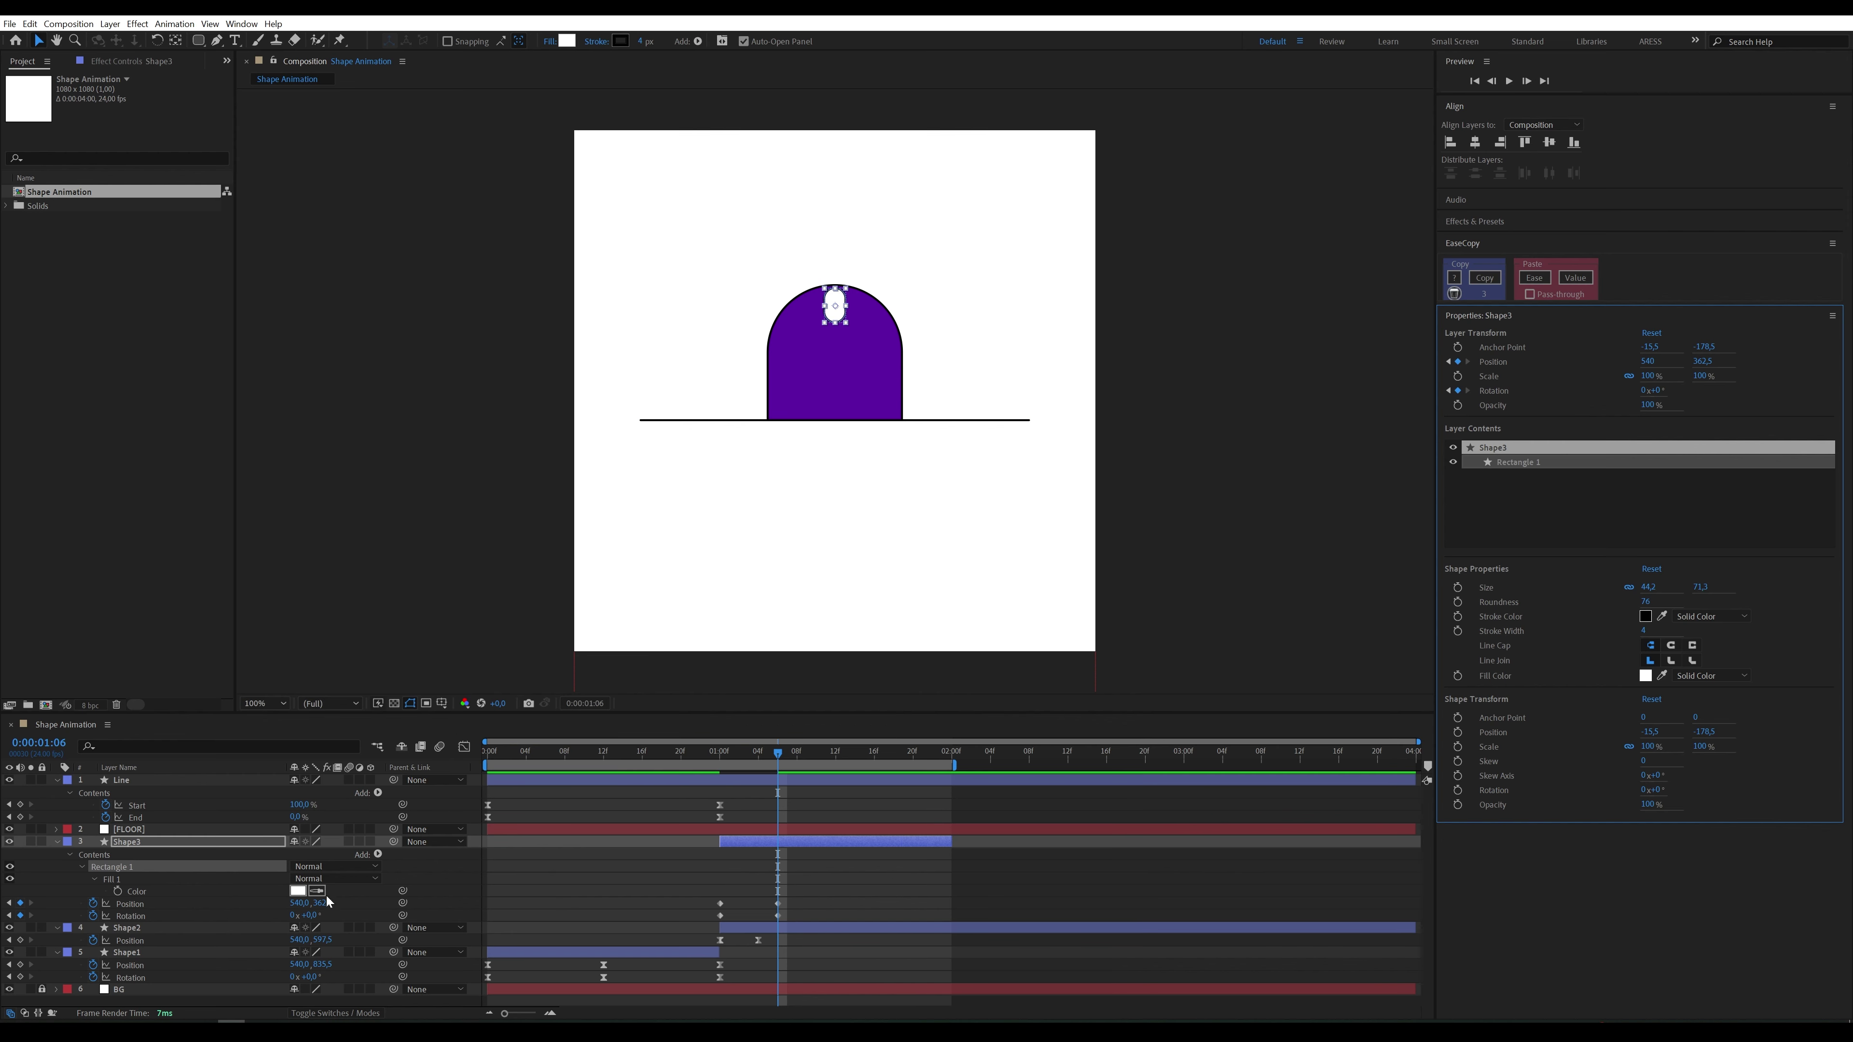
drag(325, 902, 294, 906)
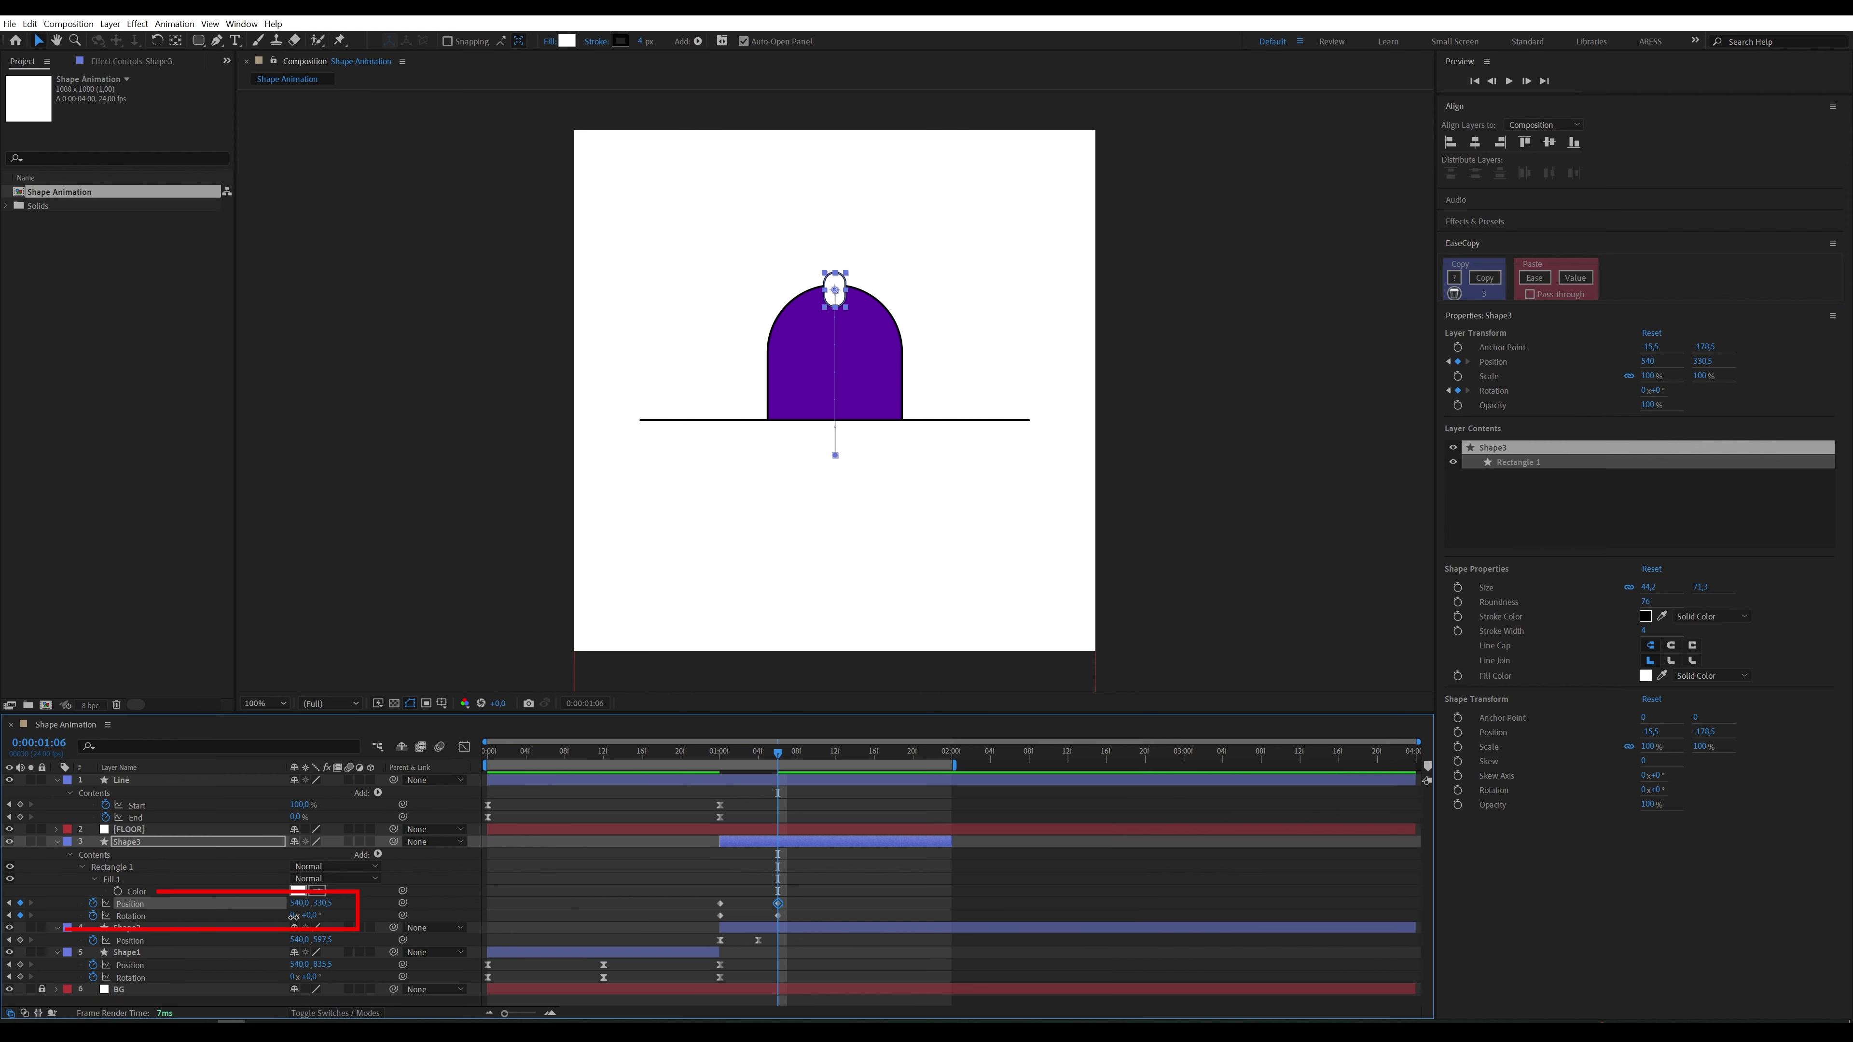
Step: Change Shape3's Rotation at 0:00:01:06 so it spins while rising, and play back from 0:00:01:00
drag(294, 916, 312, 924)
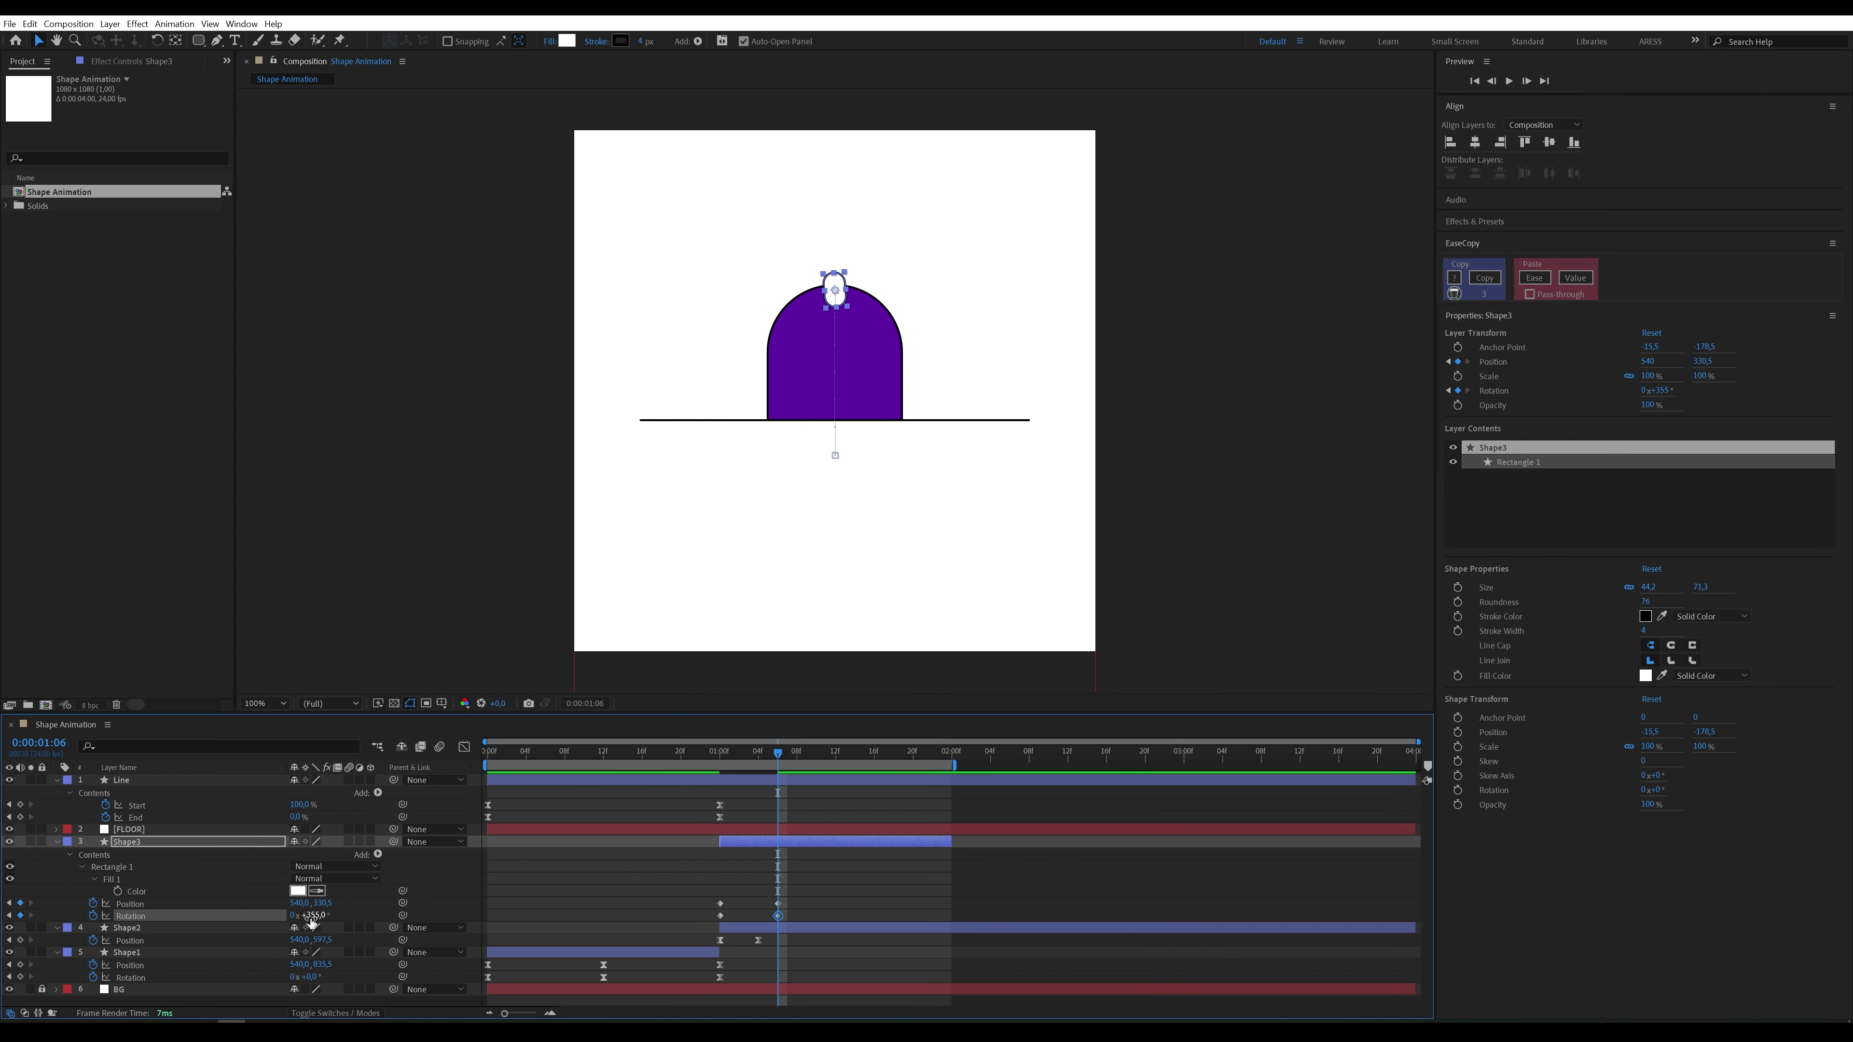
click(502, 915)
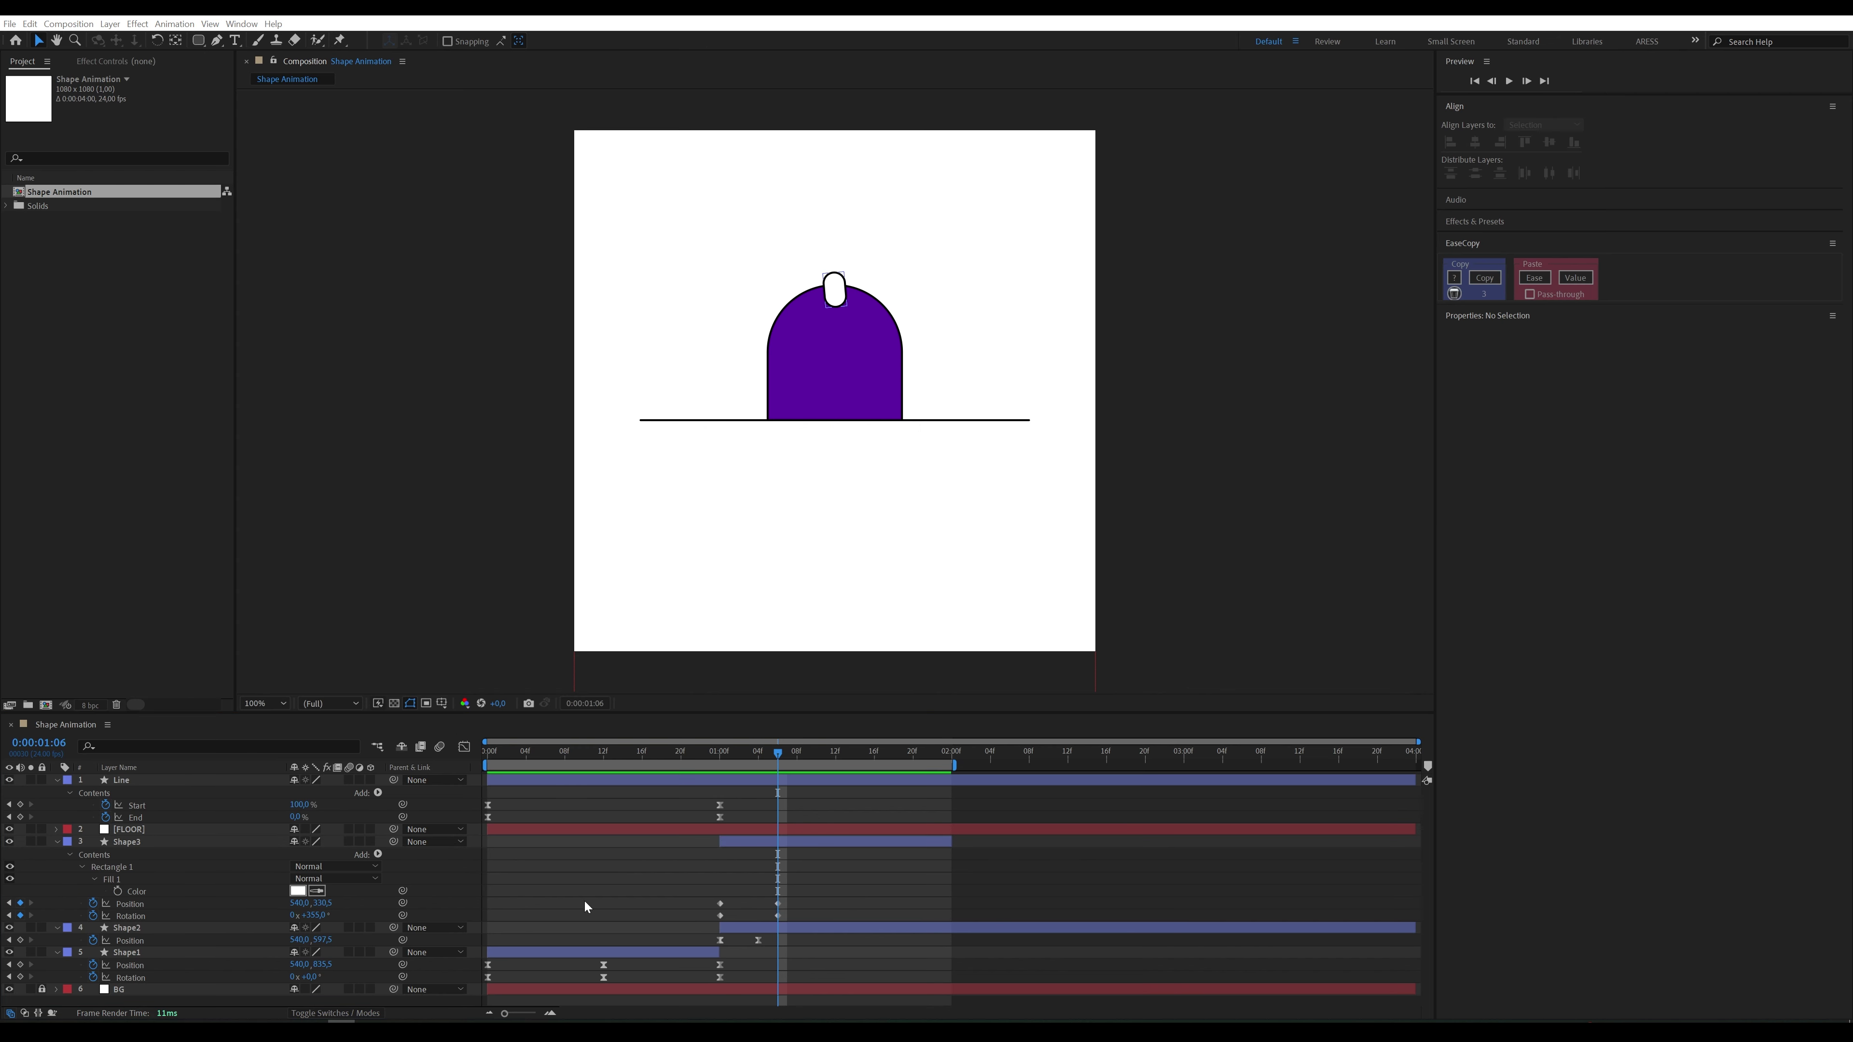
click(726, 756)
key(space)
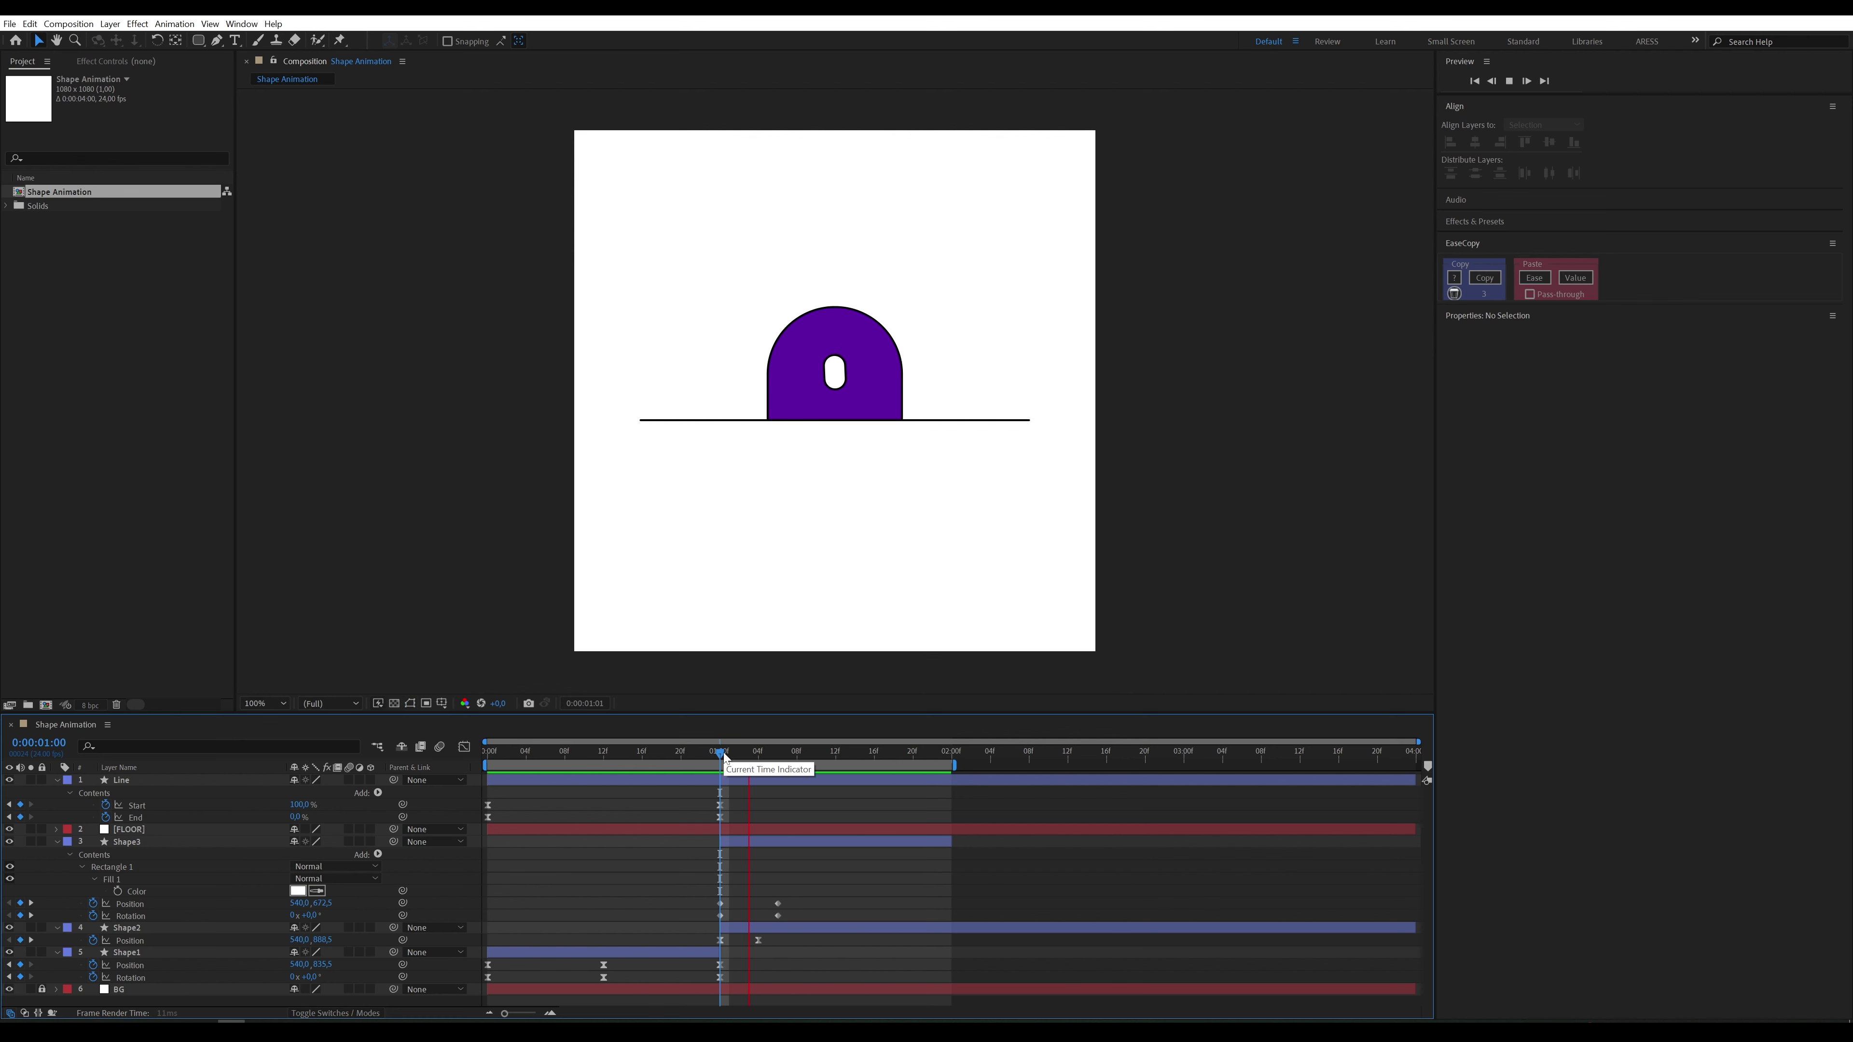
Step: Copy Shape3's Position and Rotation keyframes from 0:00:01:00, paste them at 0:00:01:12, and play back the jump
drag(778, 756, 838, 755)
drag(740, 918, 709, 901)
key(ctrl+c)
key(ctrl+v)
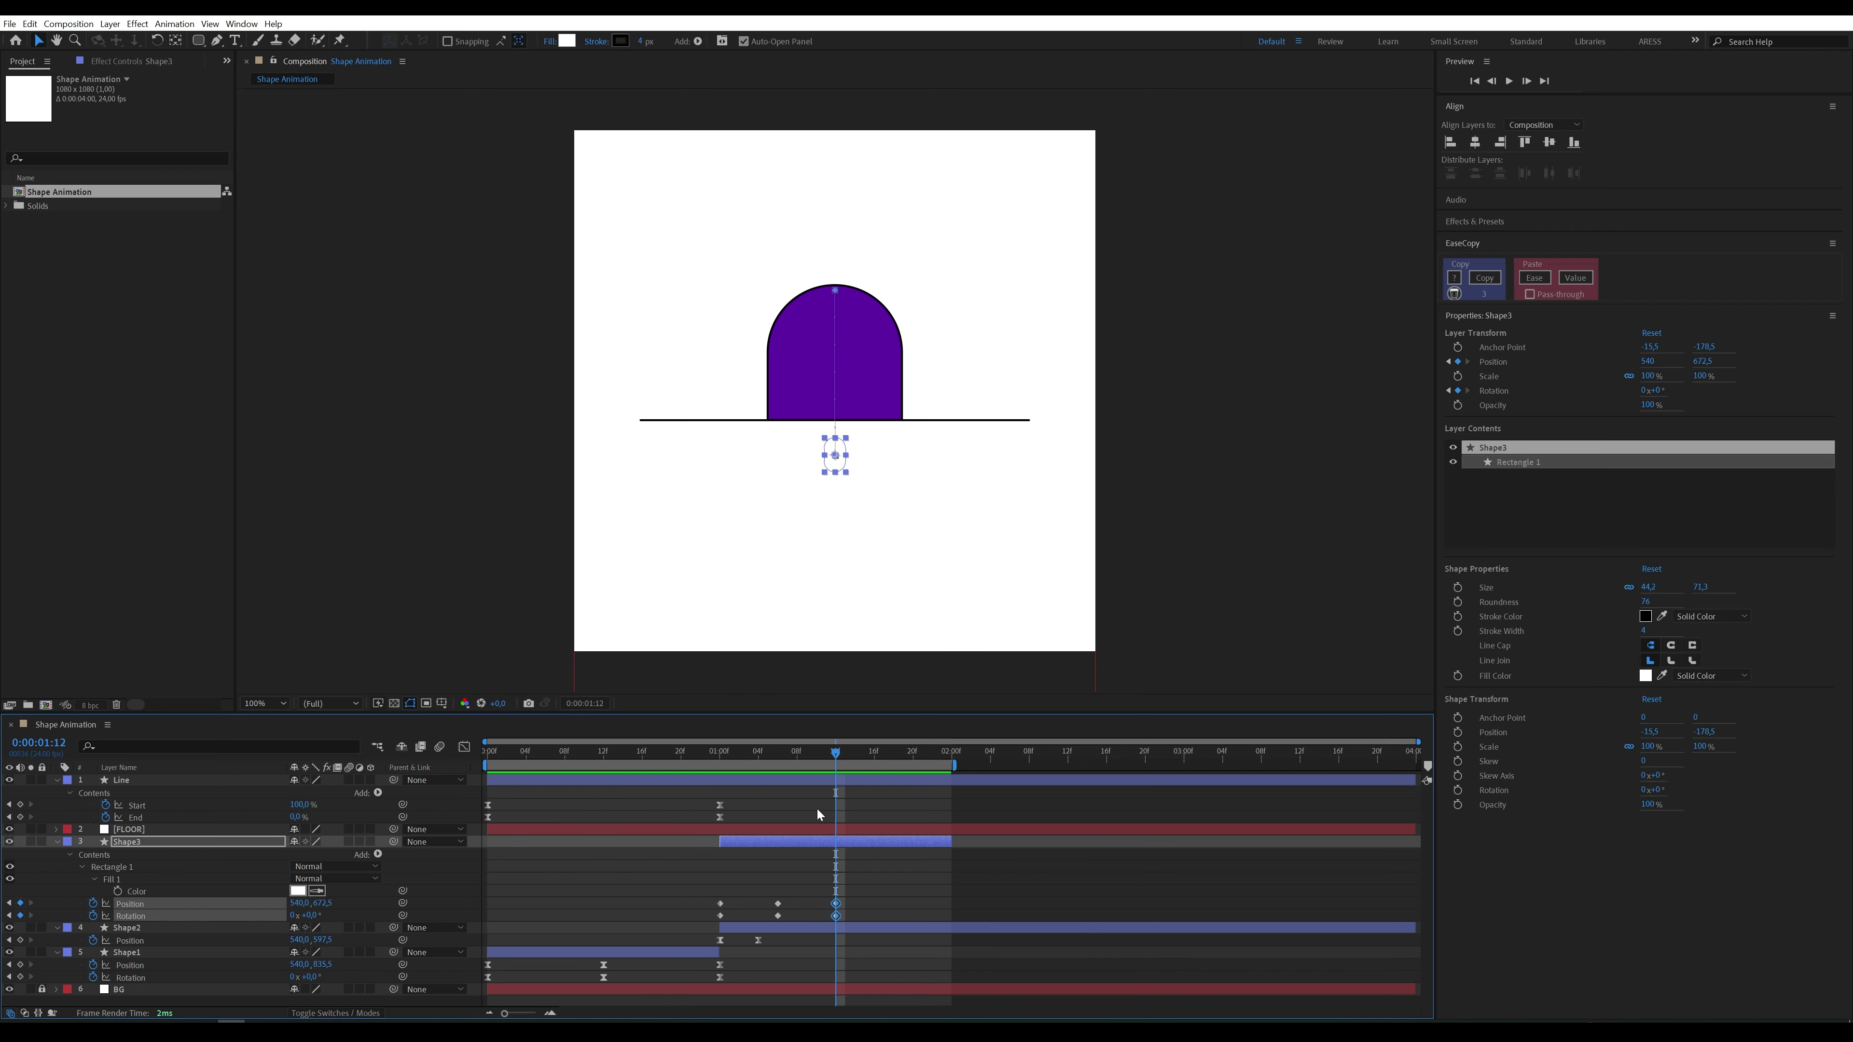
click(721, 755)
key(space)
key(space)
Step: Copy the easing of Shape1's Rotation keyframes with EaseCopy onto Shape3's Position and Rotation keyframes, and play back the animation
drag(761, 971, 478, 986)
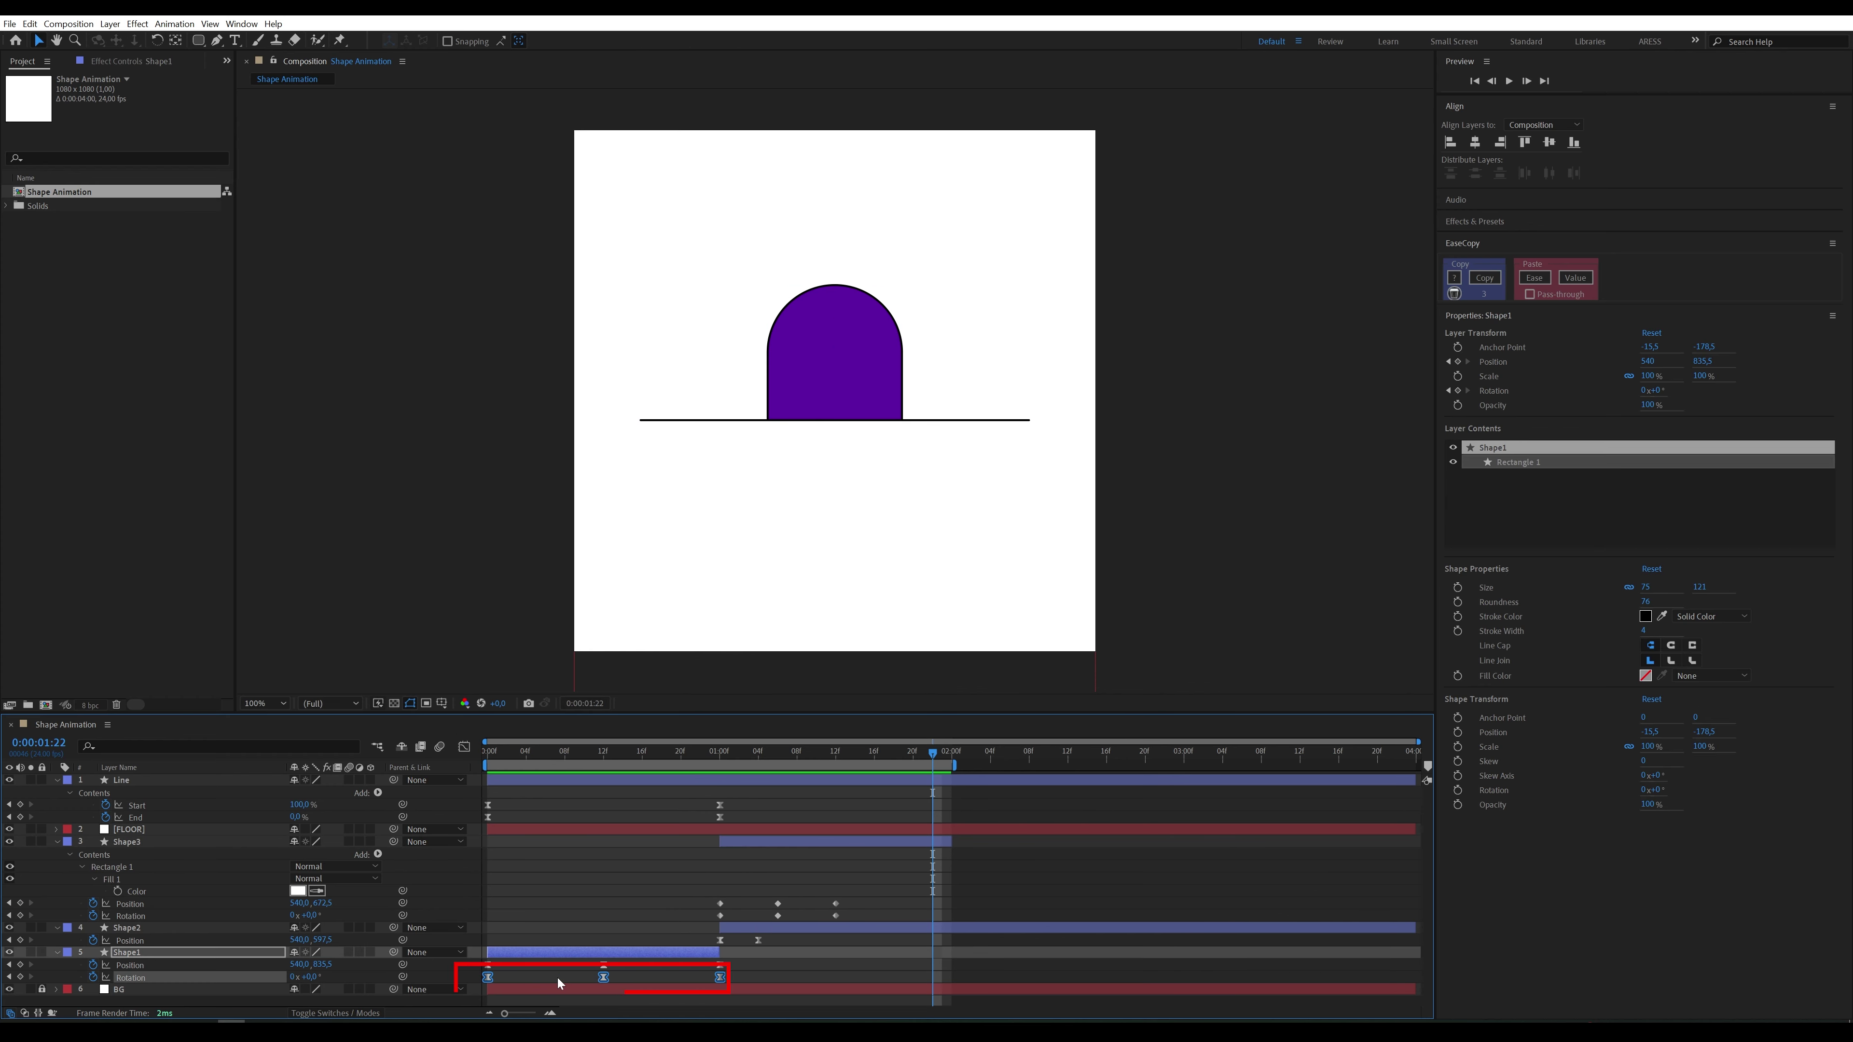
click(1485, 277)
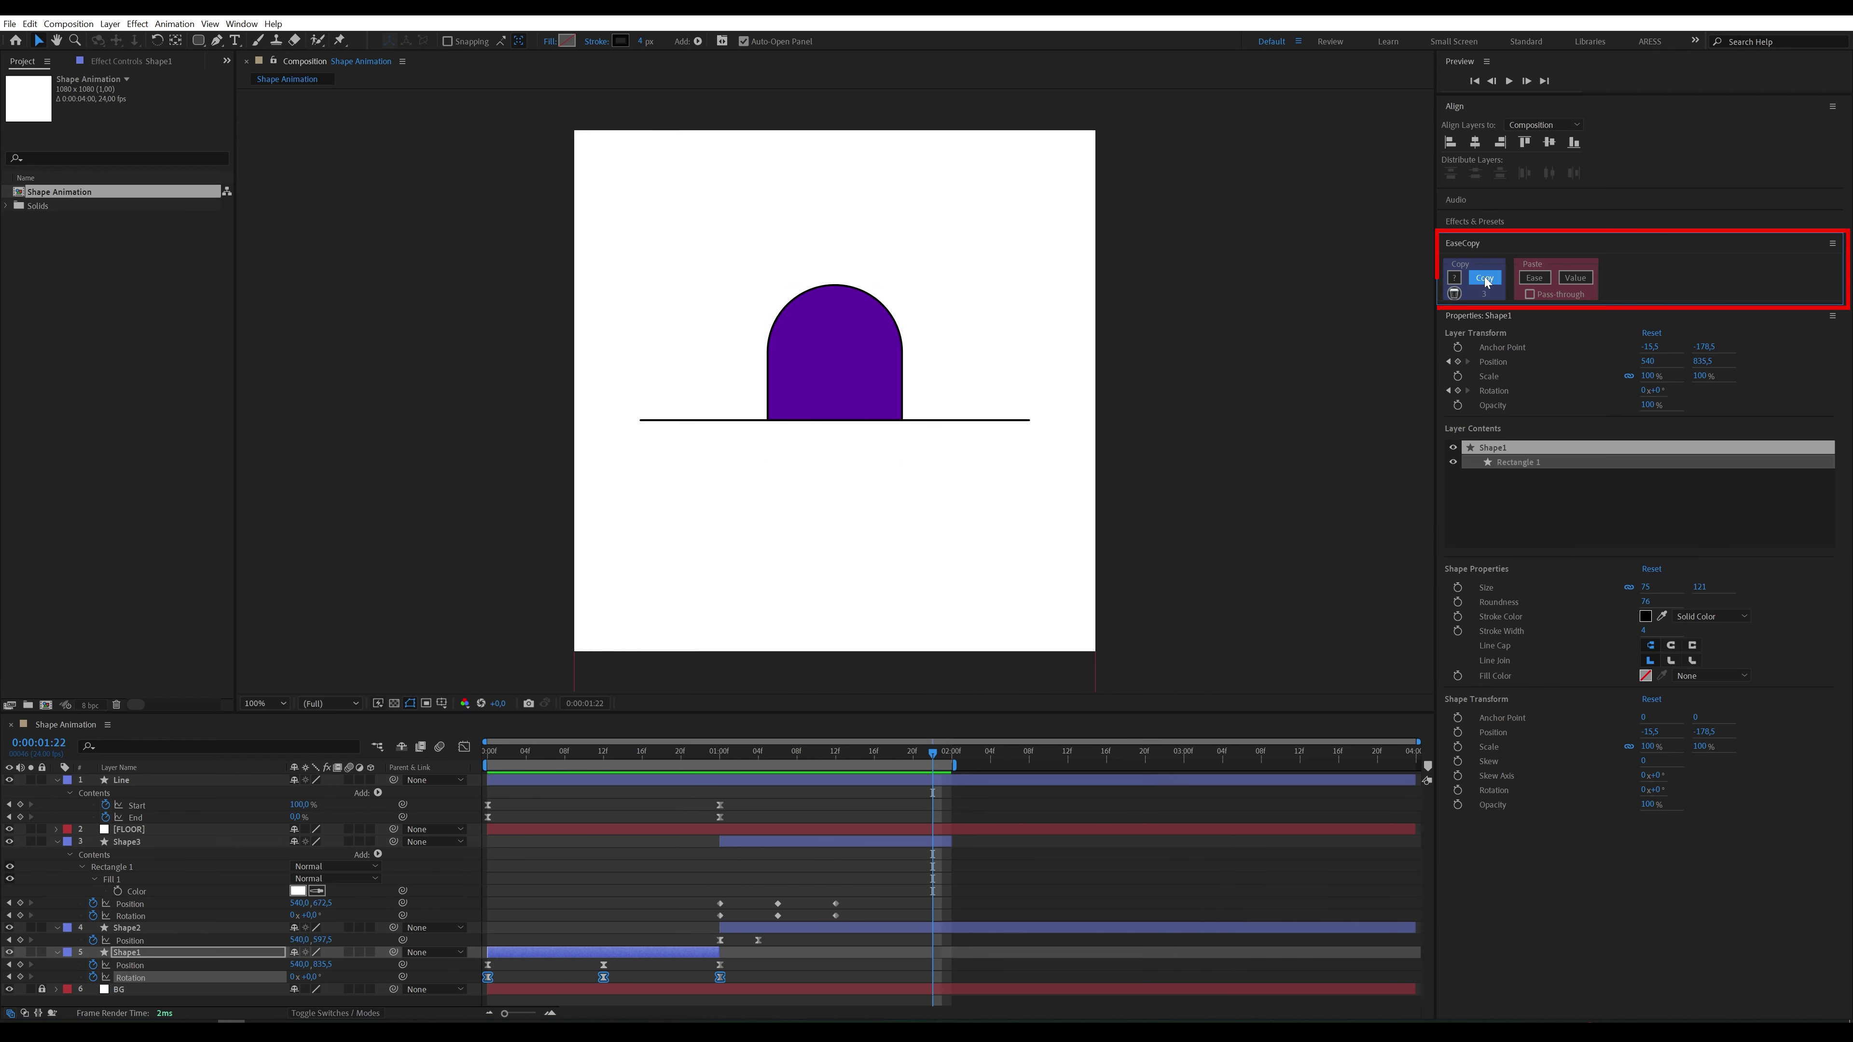
mouse_move(847, 904)
mouse_down()
mouse_move(861, 920)
mouse_move(691, 901)
mouse_up()
click(1534, 278)
click(501, 753)
key(space)
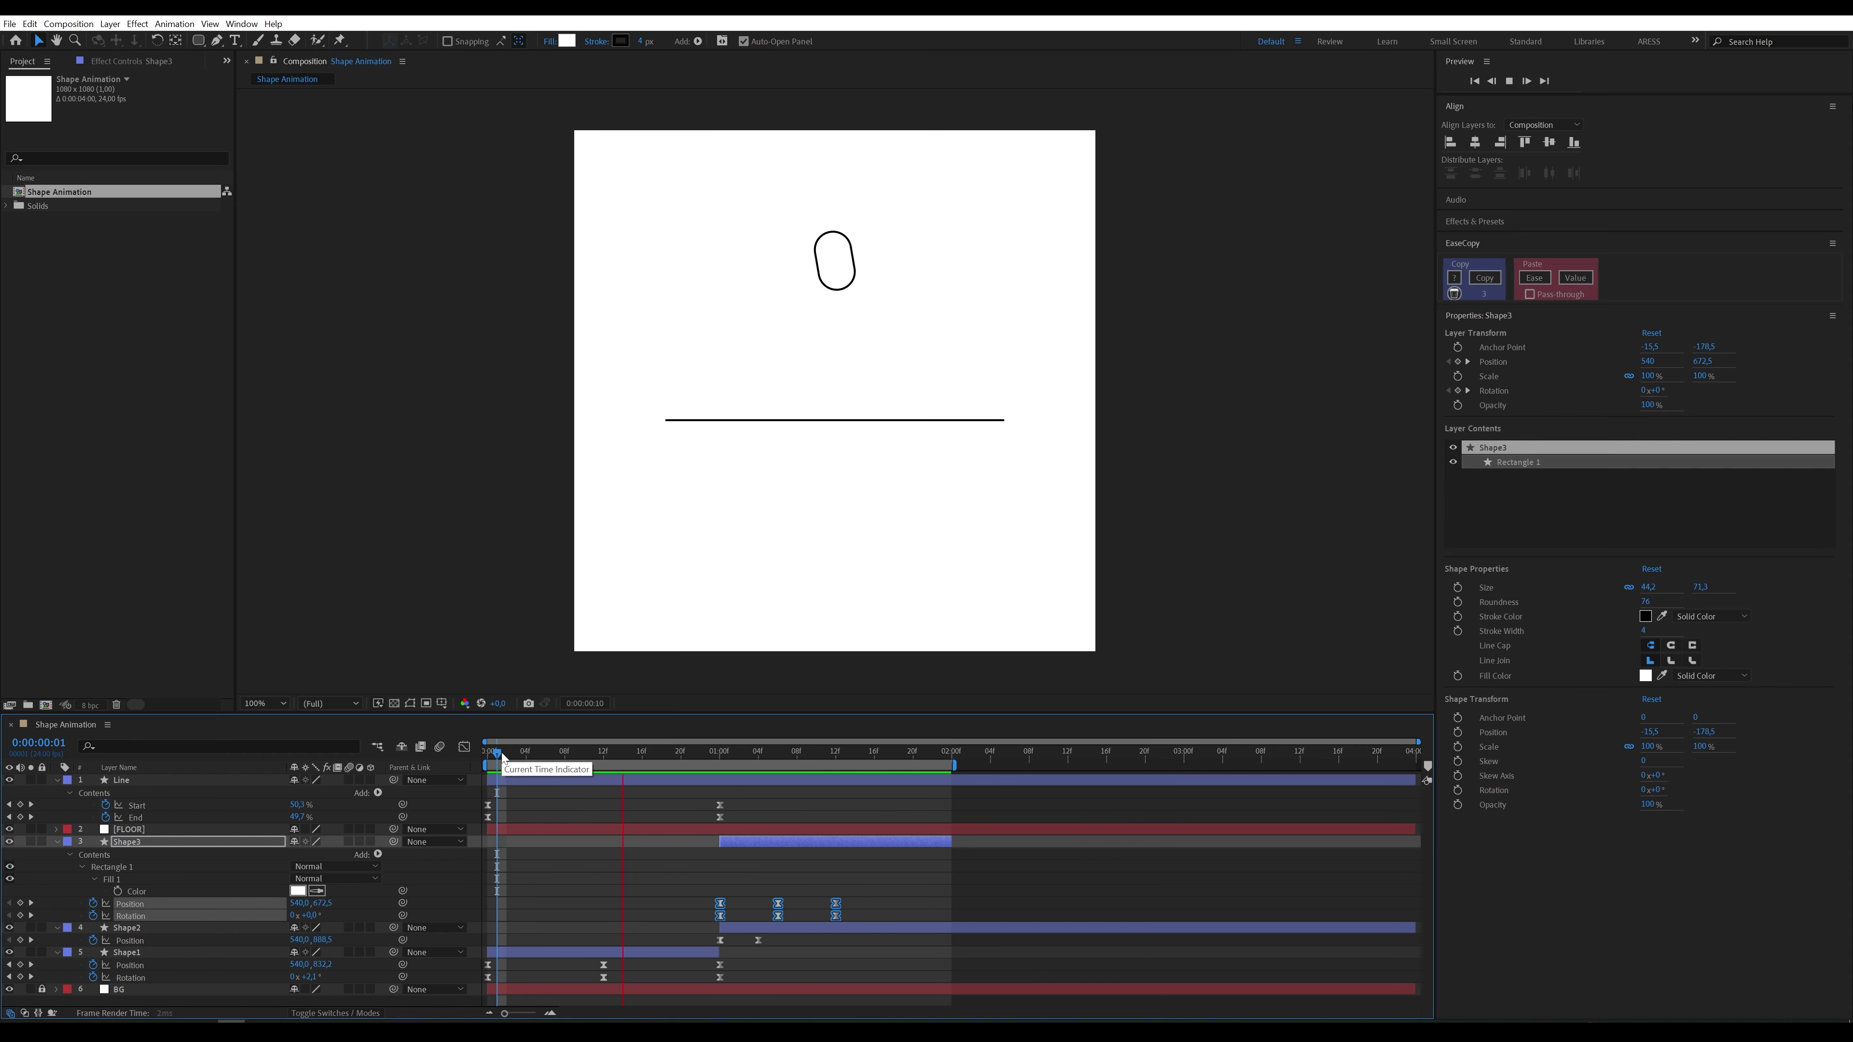
key(space)
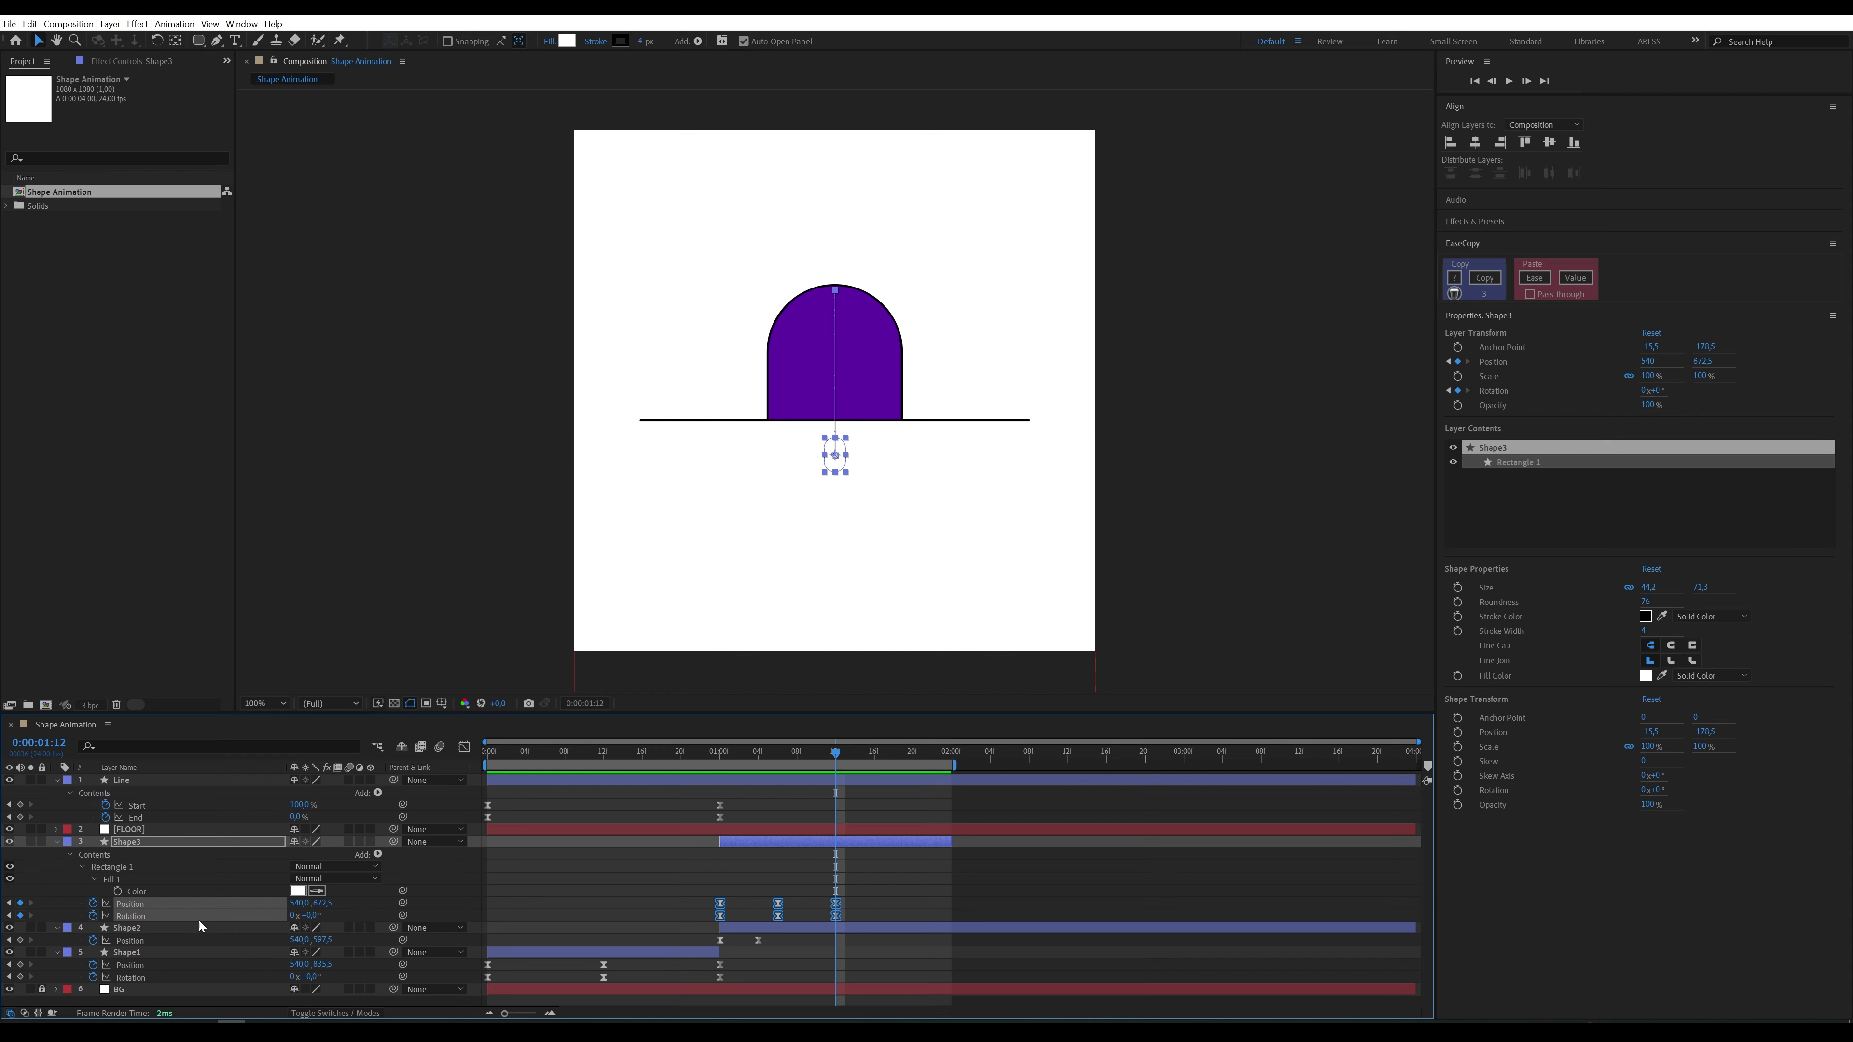
Step: Rename the Shape2 layer as Door and give it the Brown label colour
click(186, 930)
right_click(186, 934)
click(218, 899)
text(Door)
key(Return)
click(68, 928)
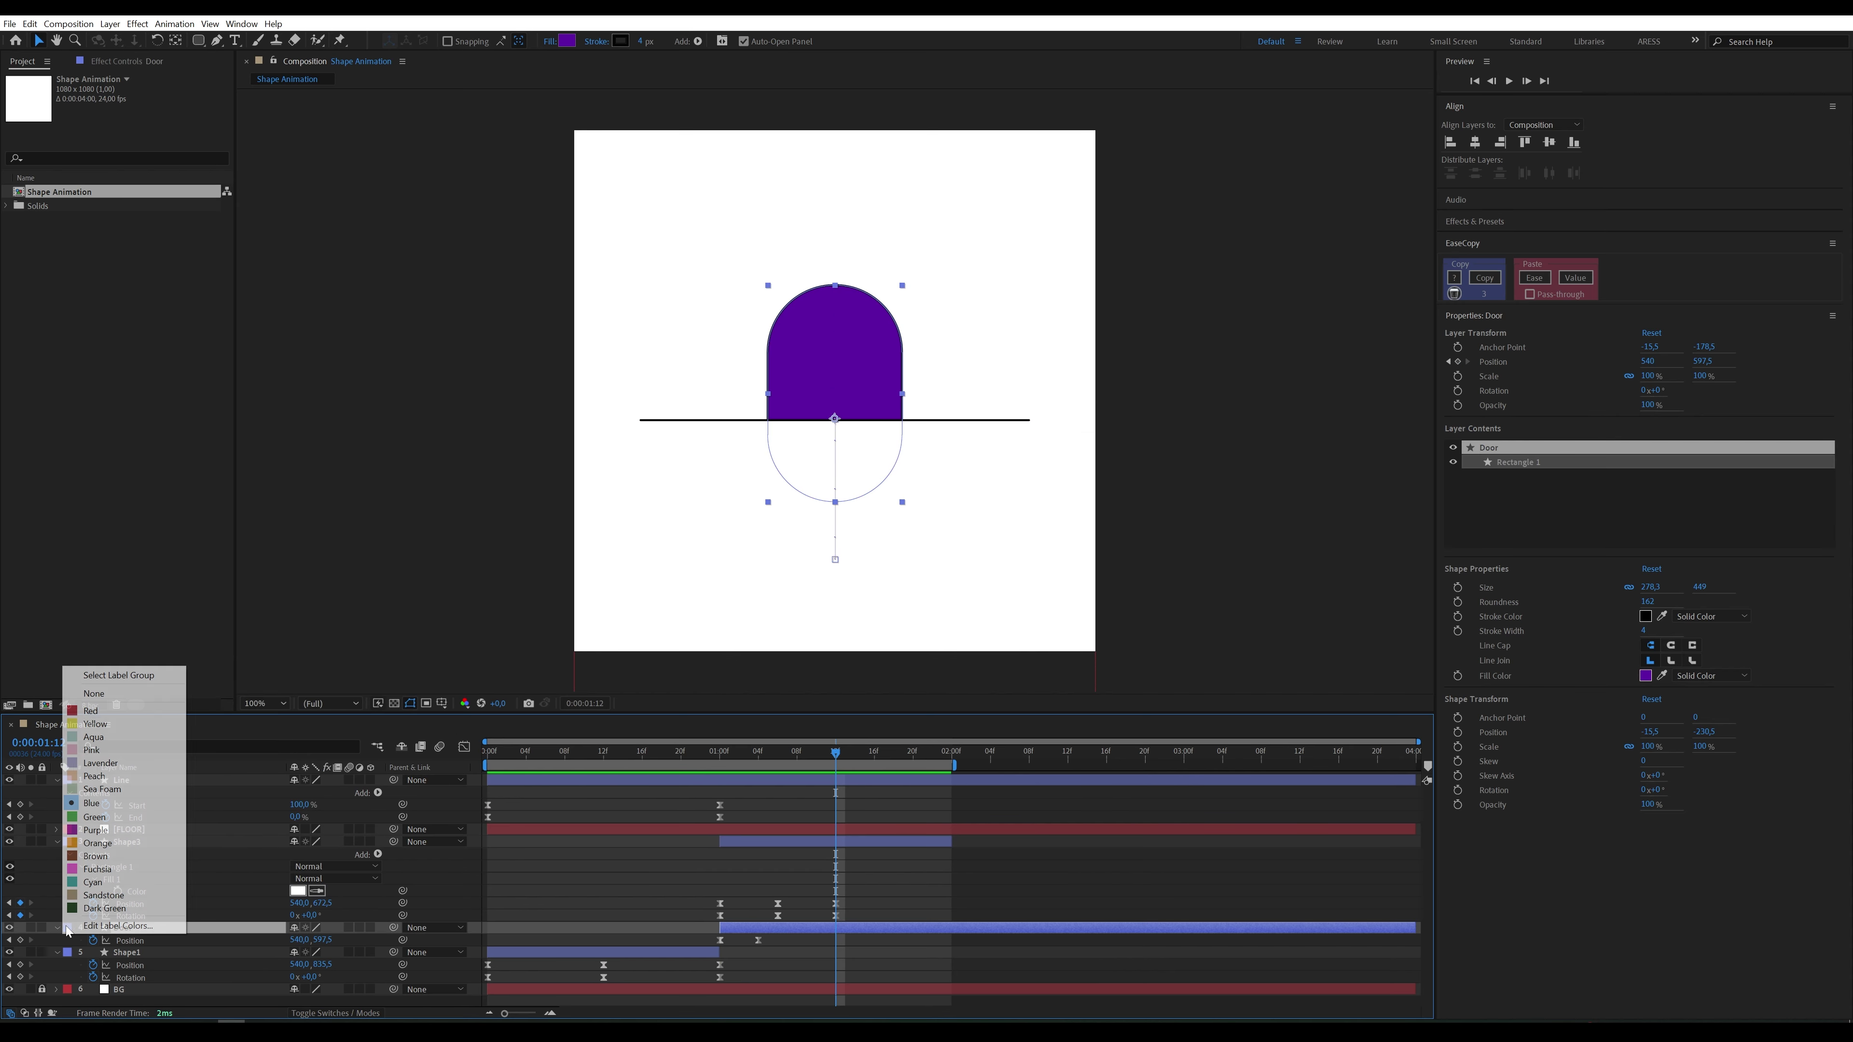
click(100, 859)
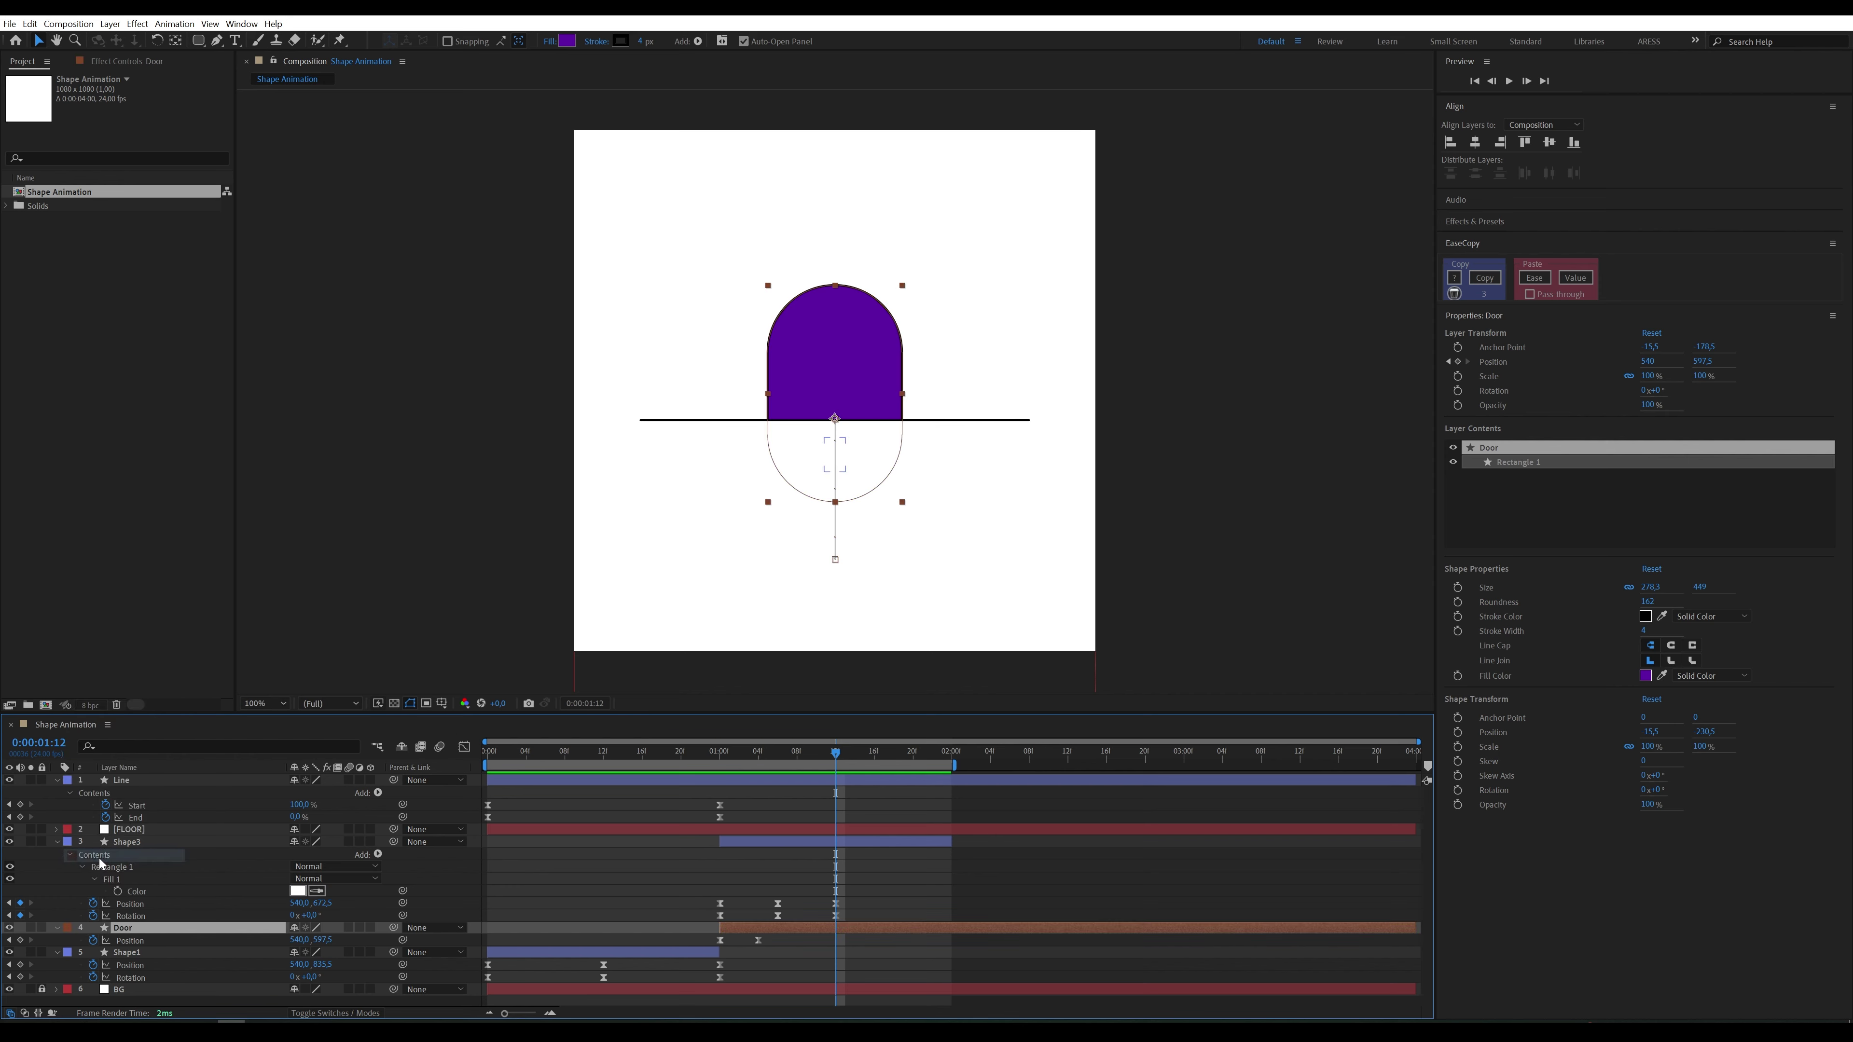
Step: Collapse the Shape3 and Shape1 layer properties, and convert the Door layer's rectangle path to a Bezier path
click(57, 928)
click(57, 843)
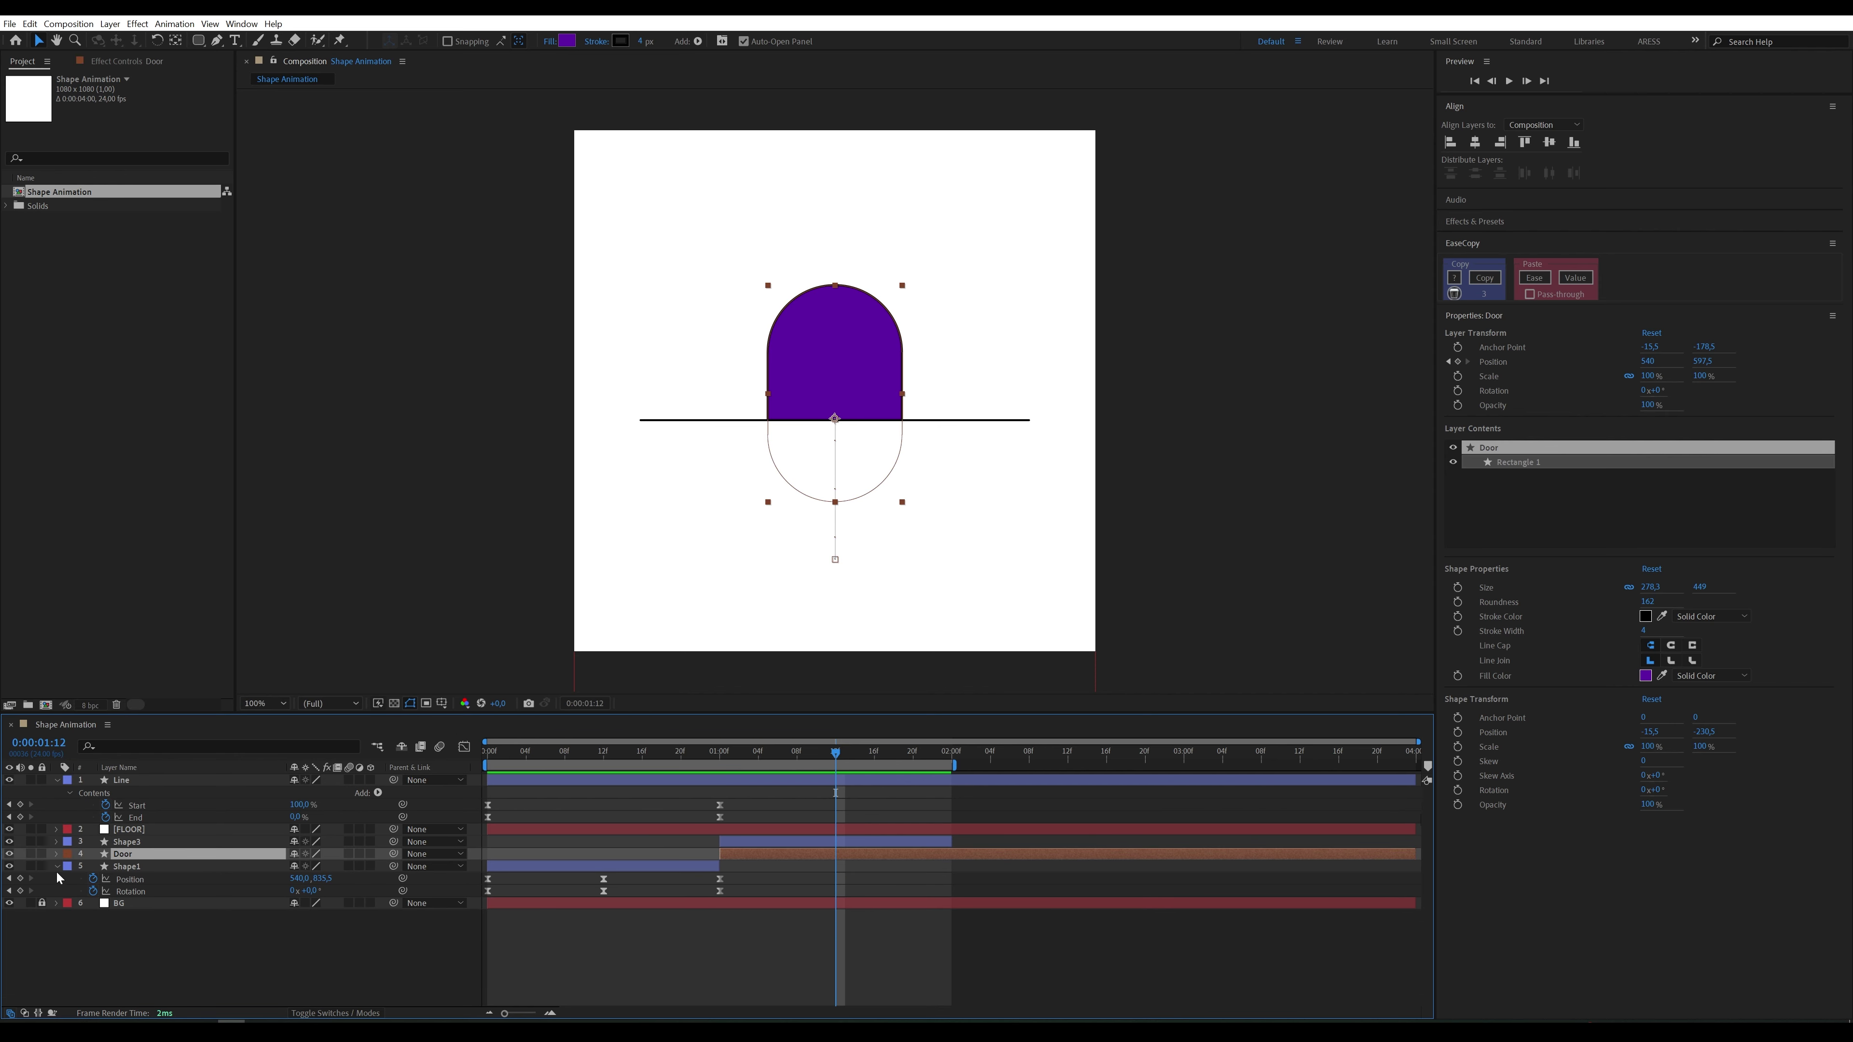
click(56, 866)
click(57, 854)
click(70, 866)
click(82, 879)
click(115, 891)
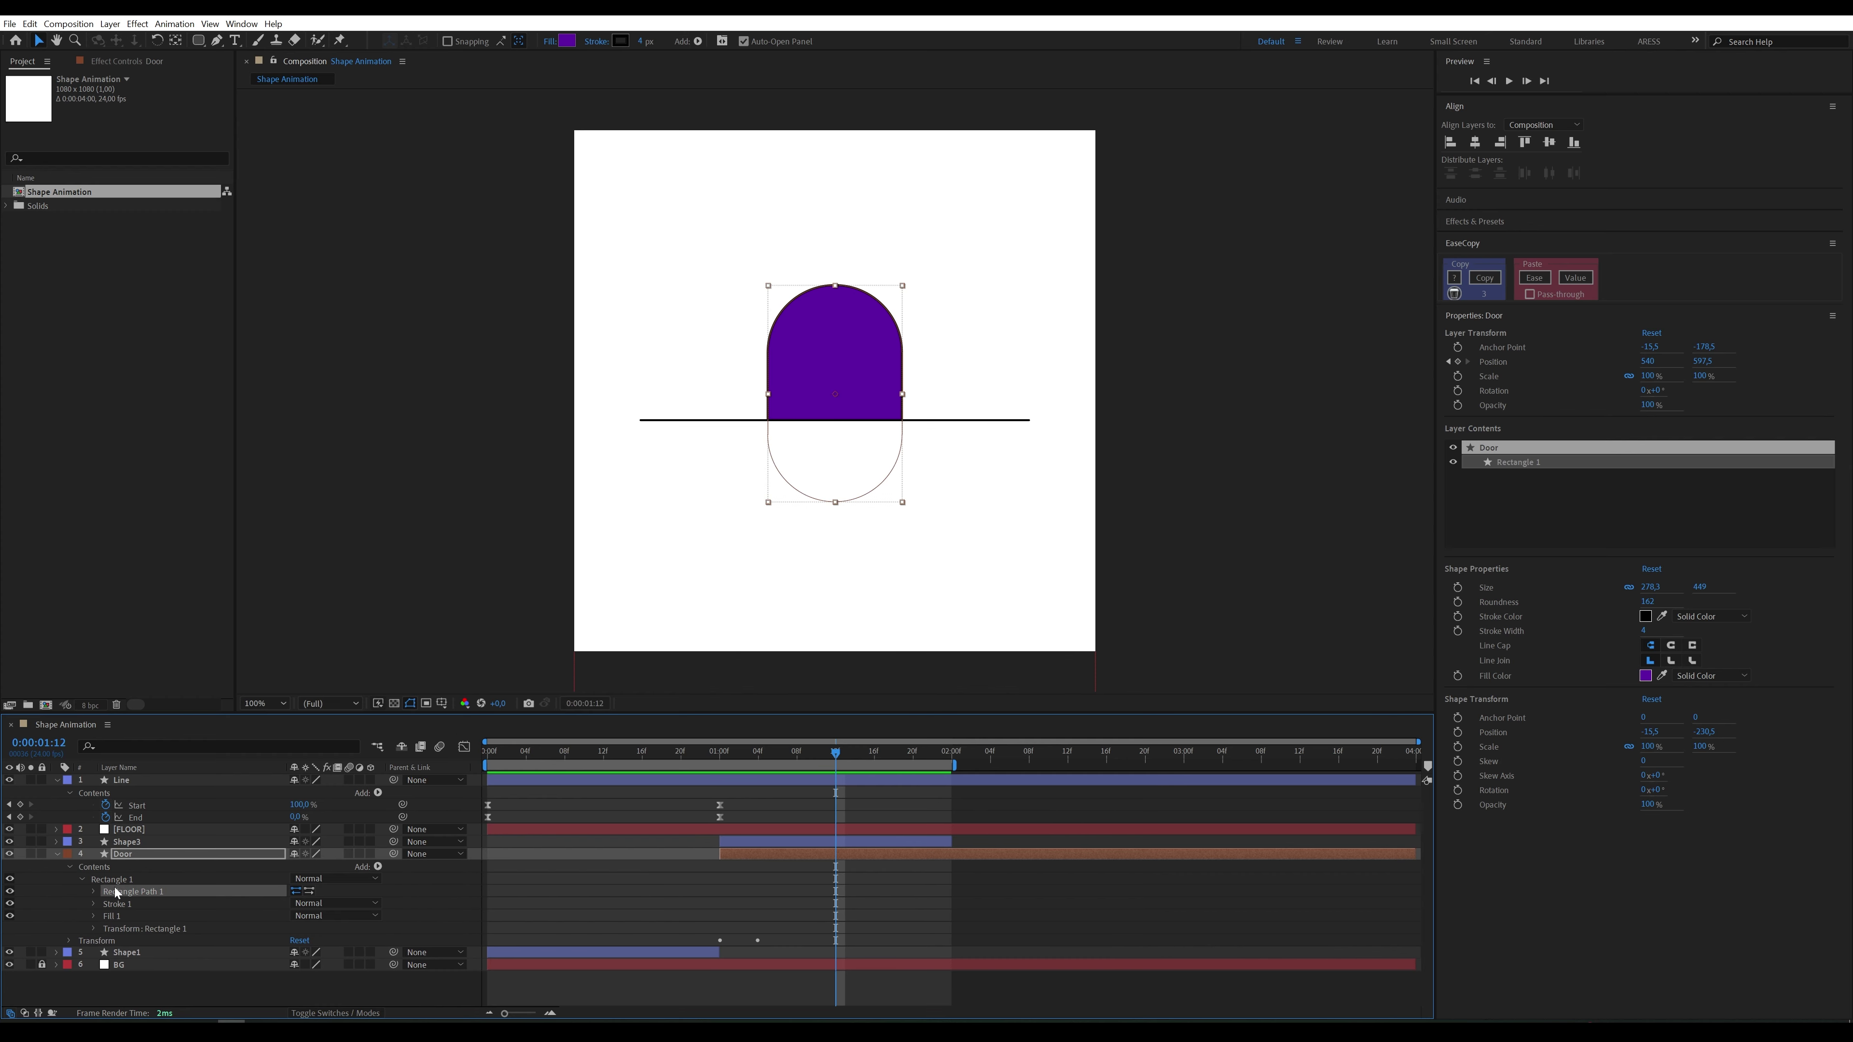
right_click(116, 891)
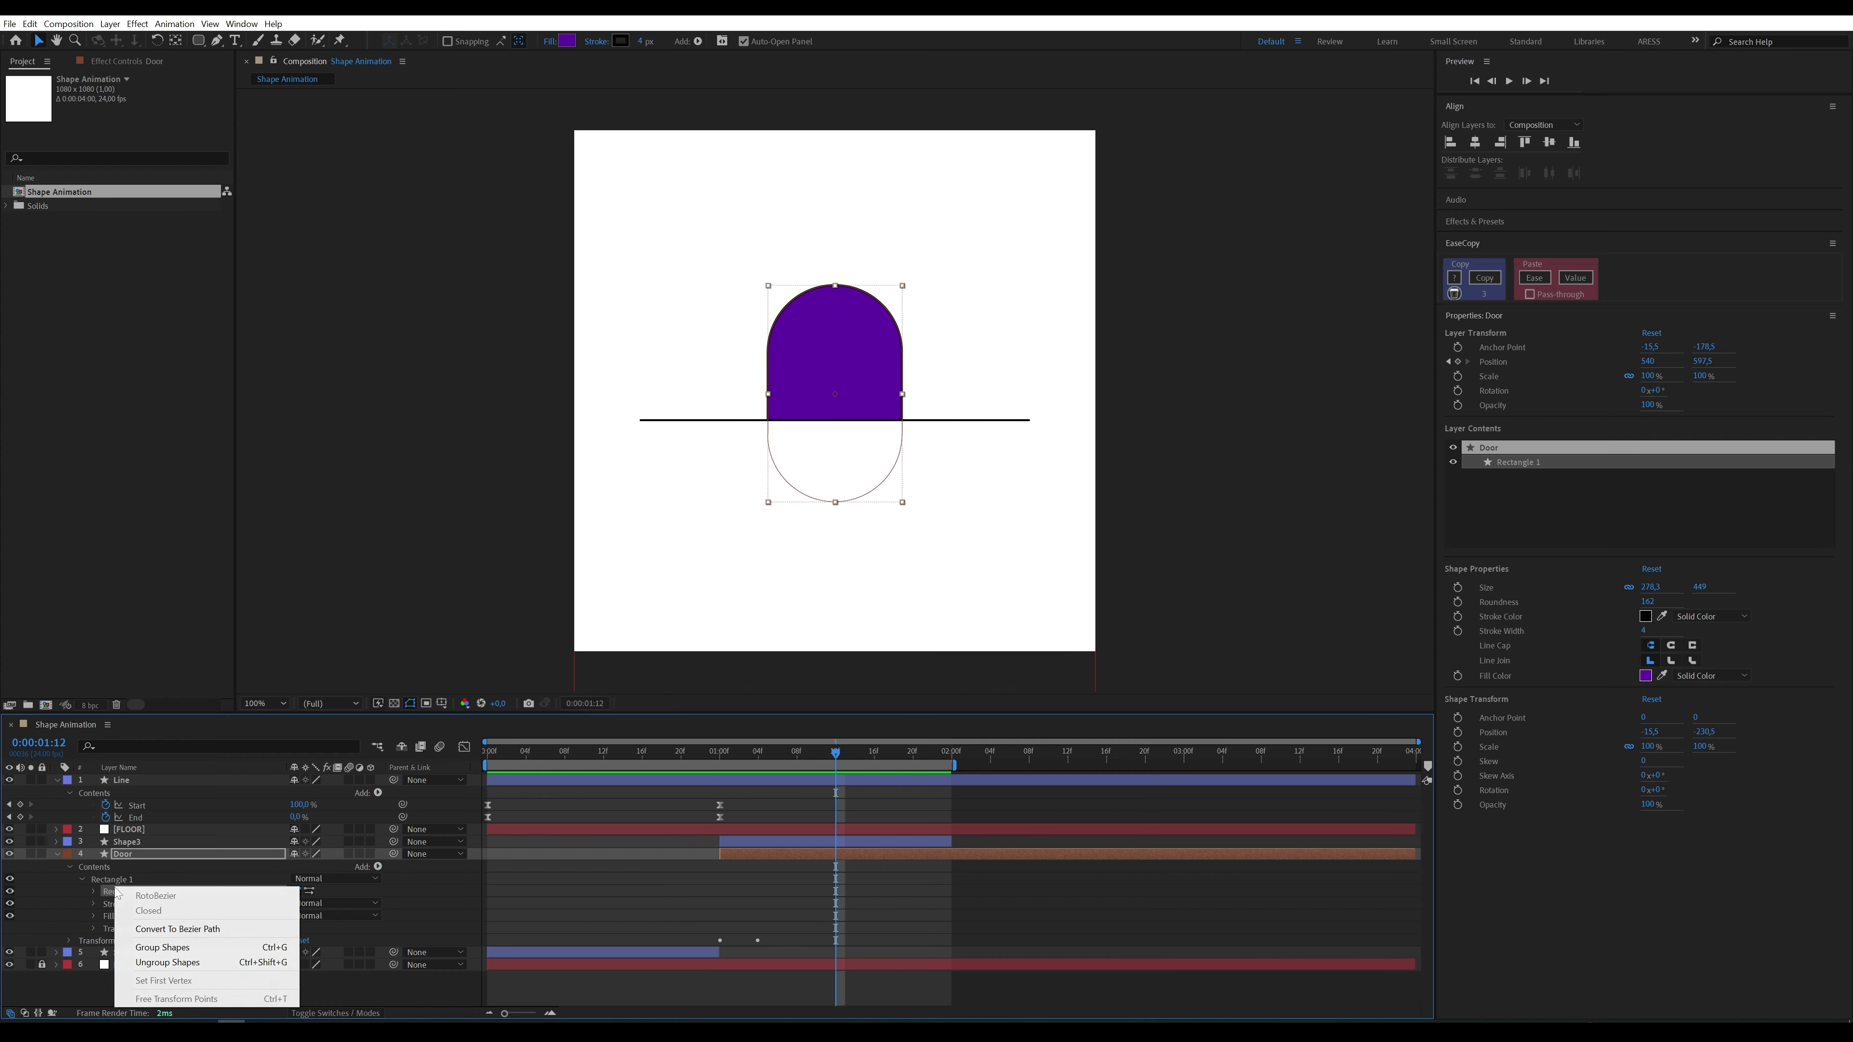
click(175, 930)
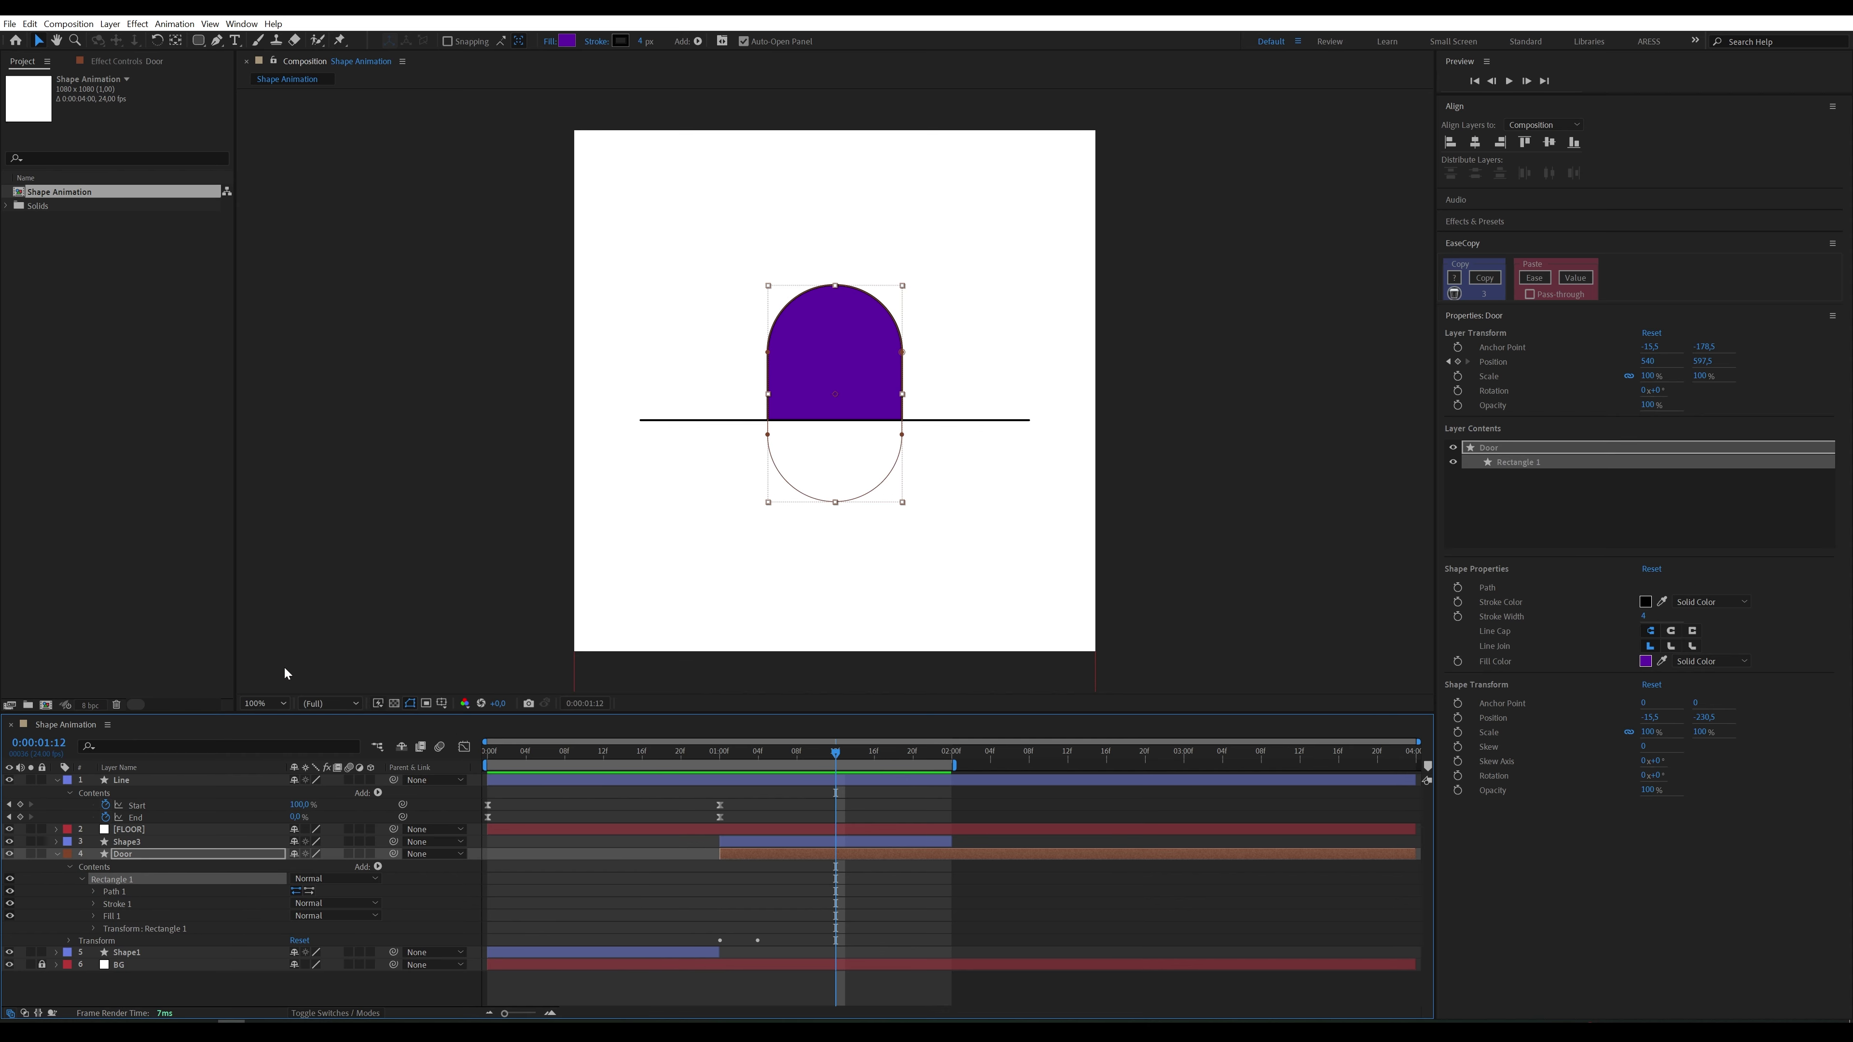
Step: Open the Create Nulls From Paths script and expand Path 1 of the Door layer's Rectangle 1
click(241, 23)
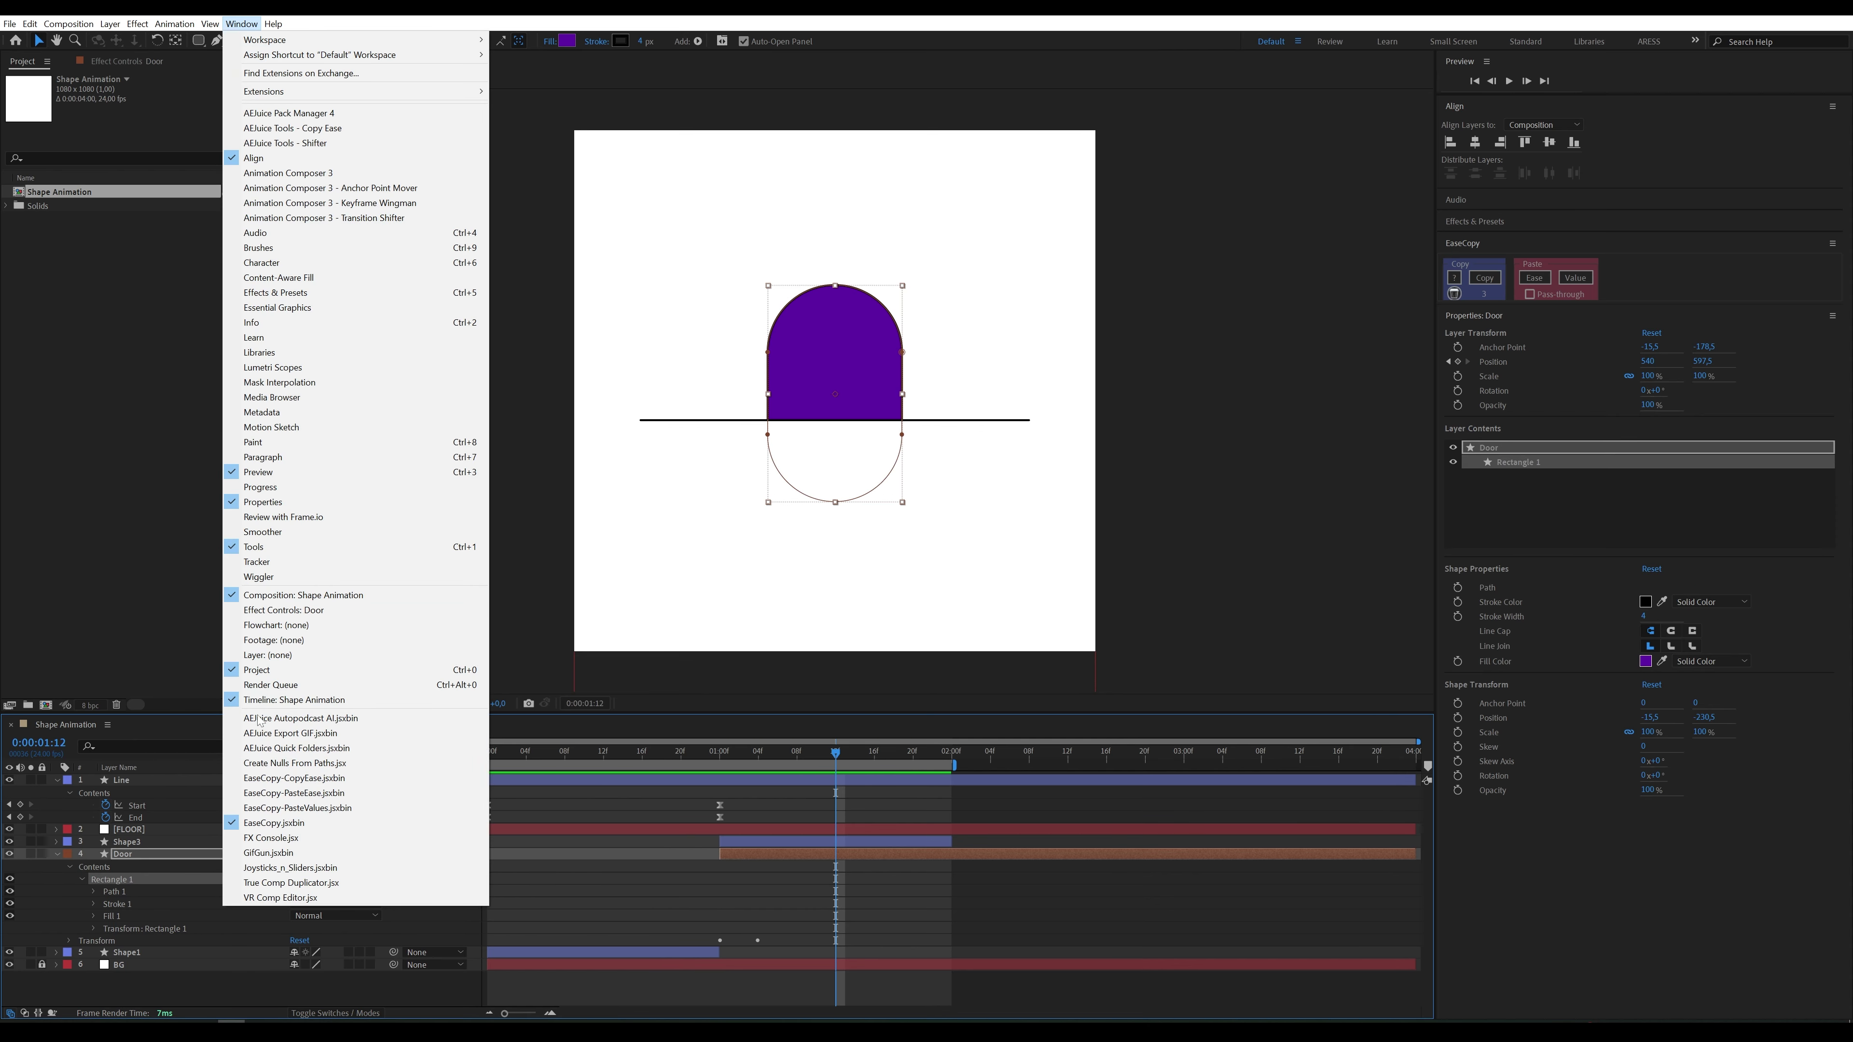
click(299, 763)
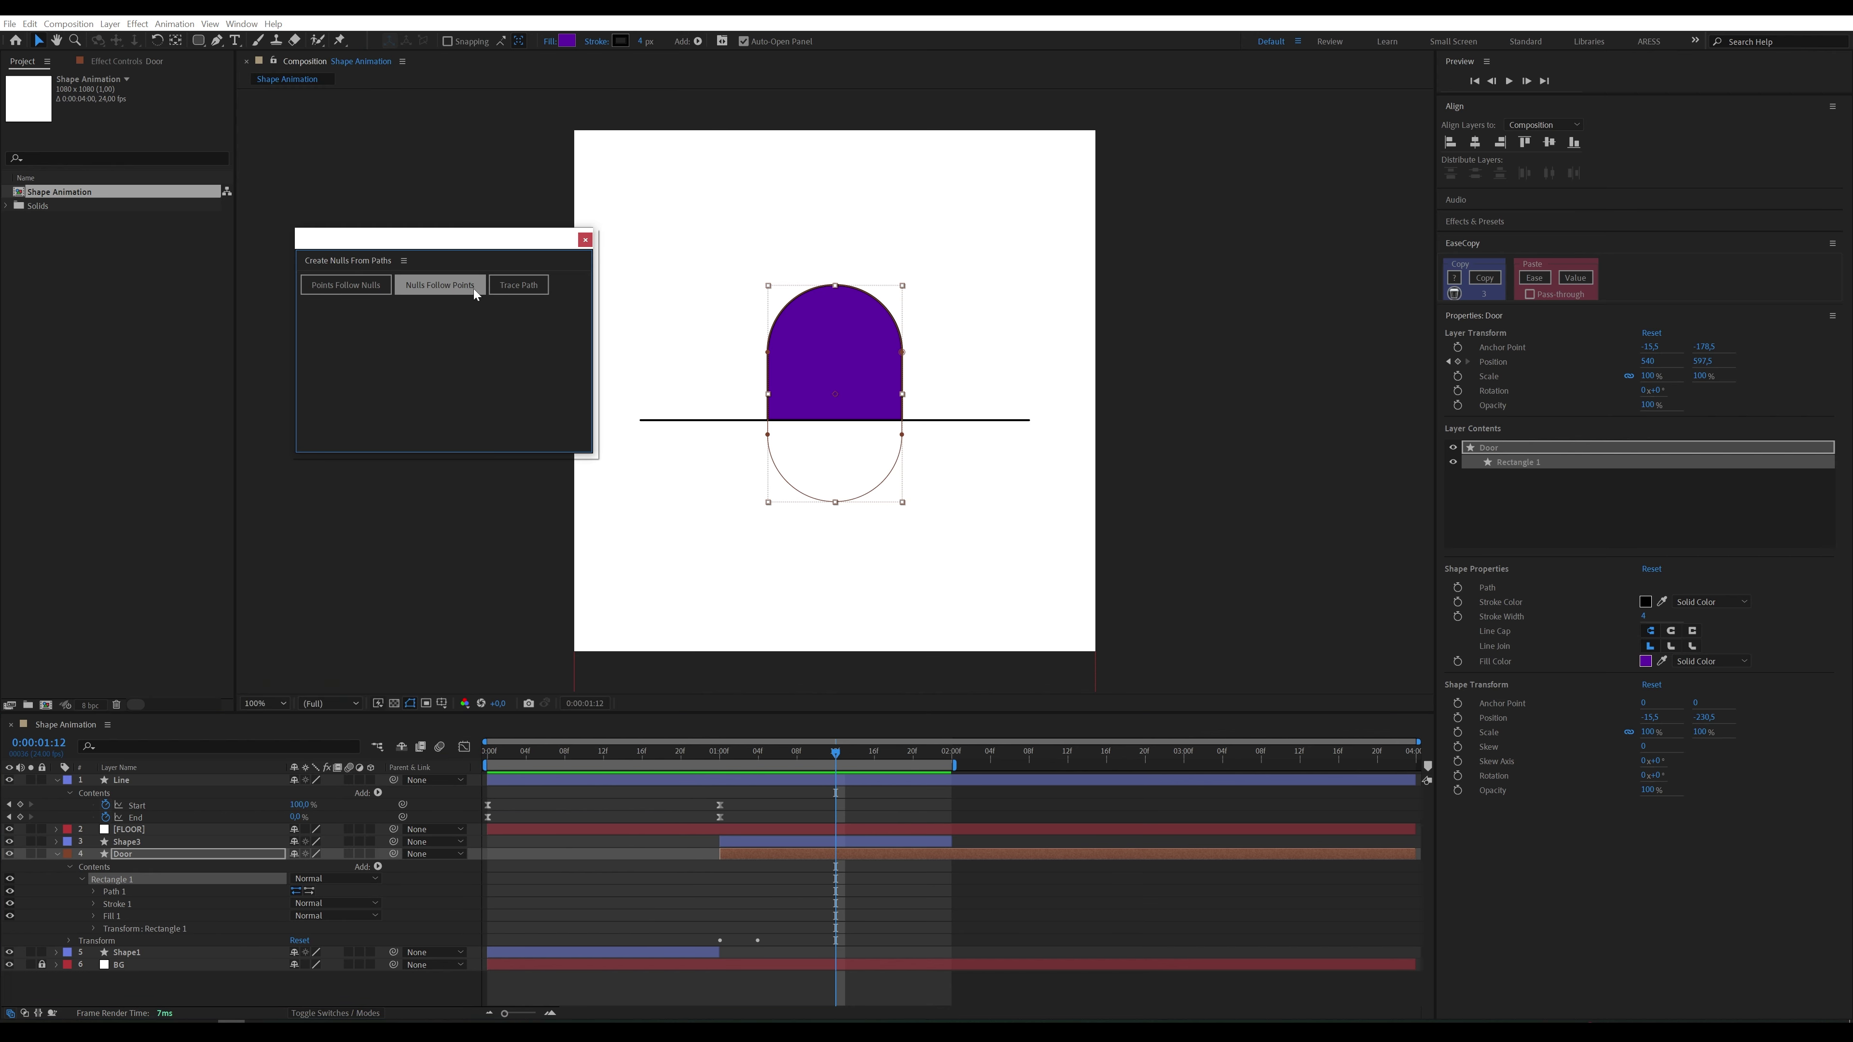
click(94, 892)
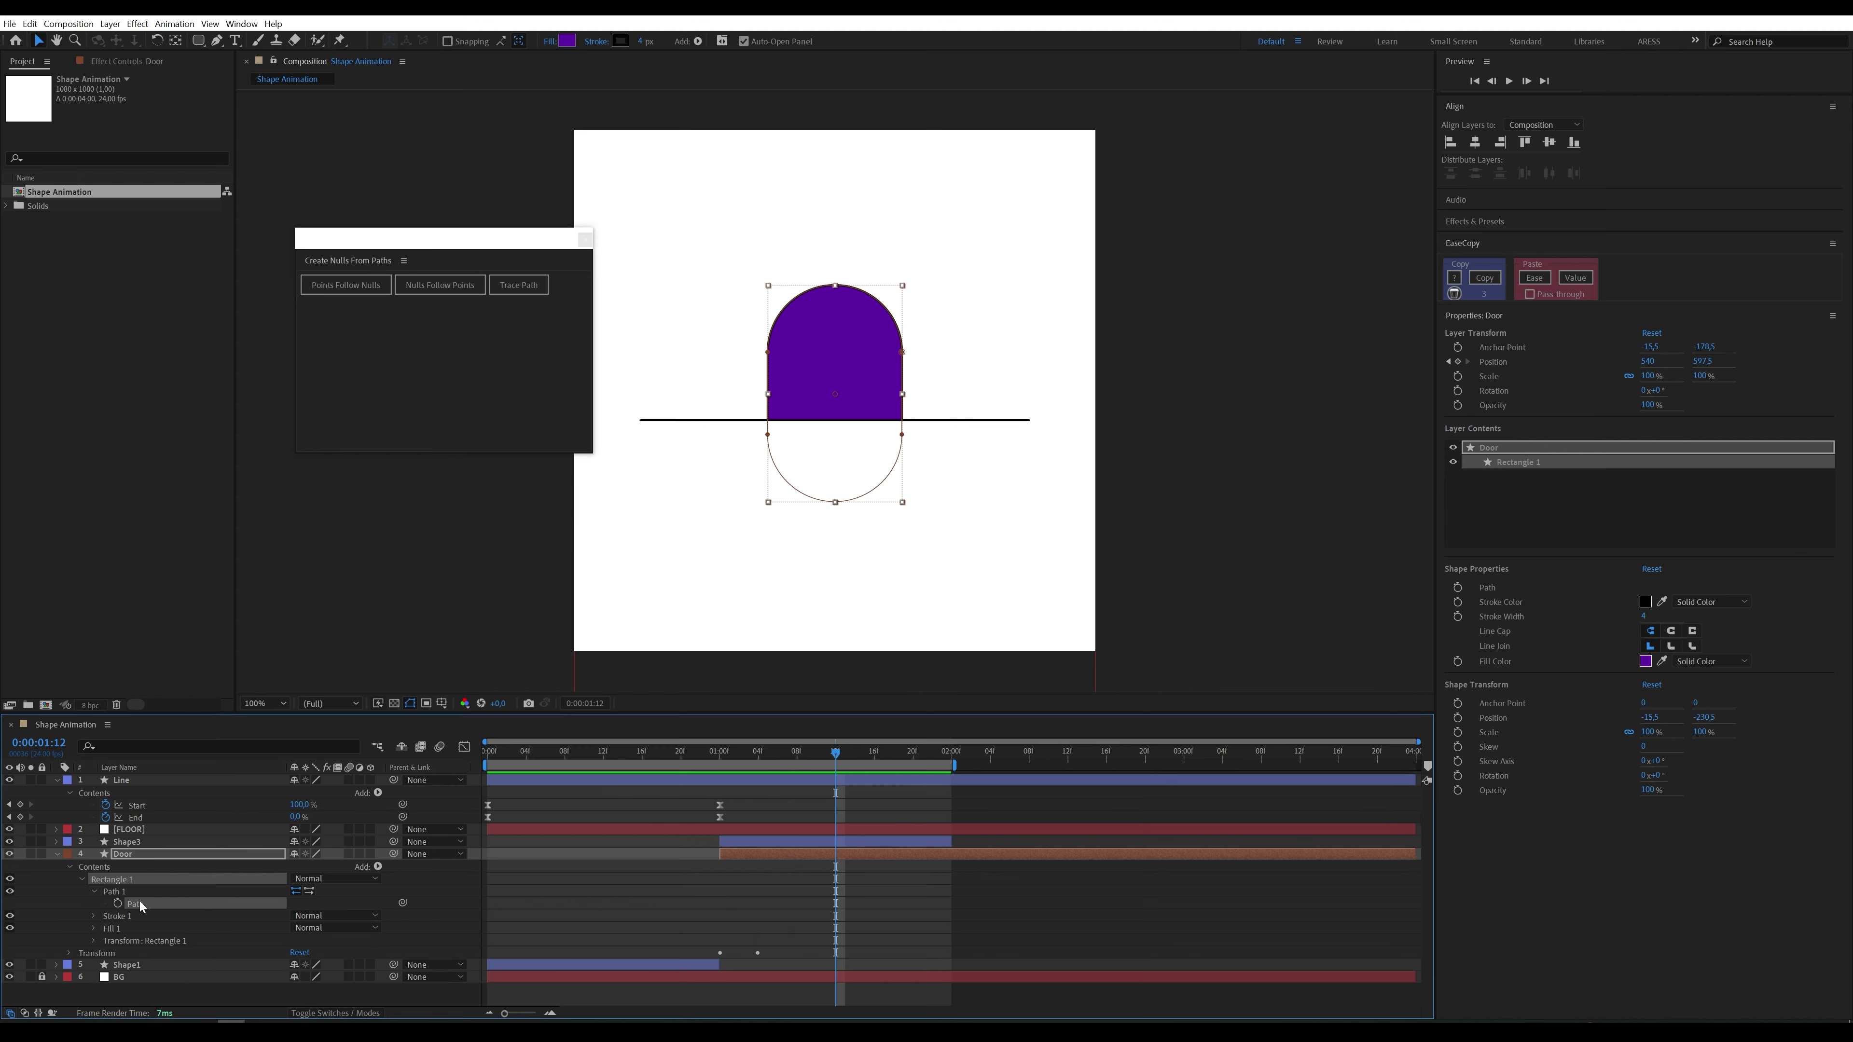
Step: Try Points Follow Nulls on the Door layer's path, and undo it
click(360, 284)
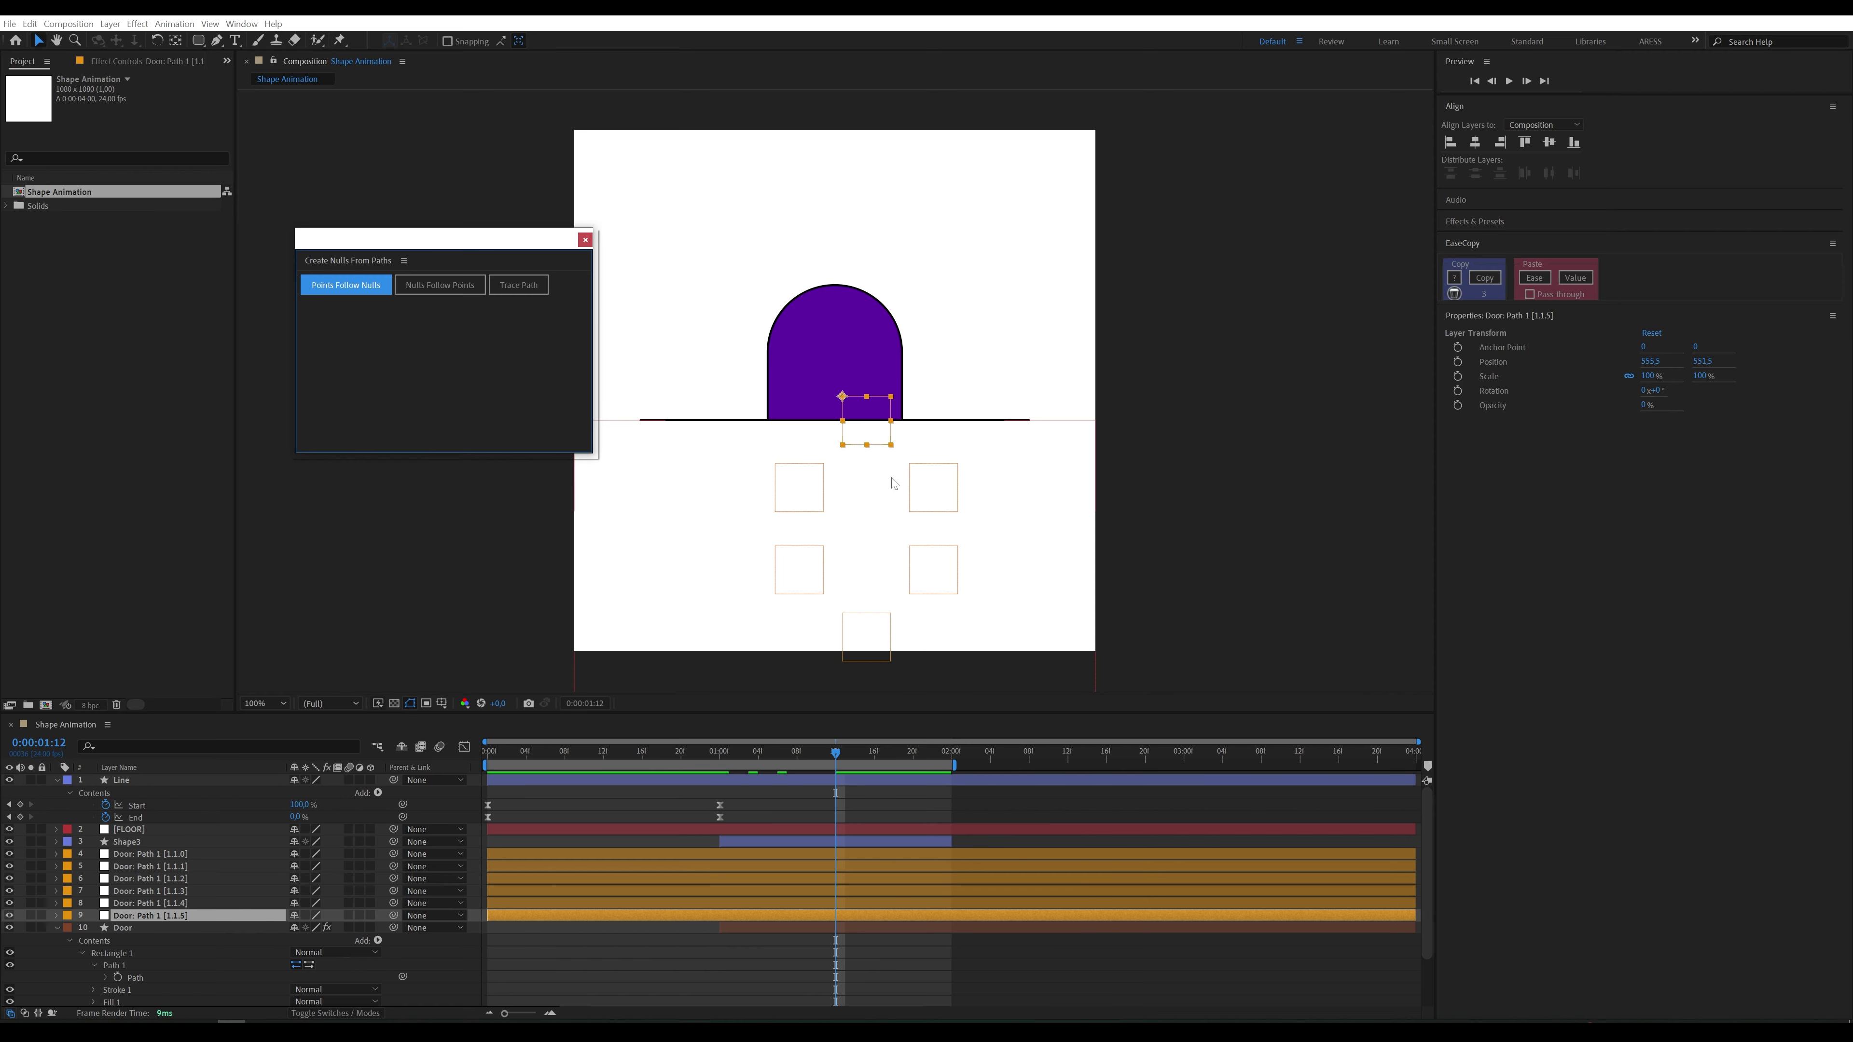
key(ctrl+z)
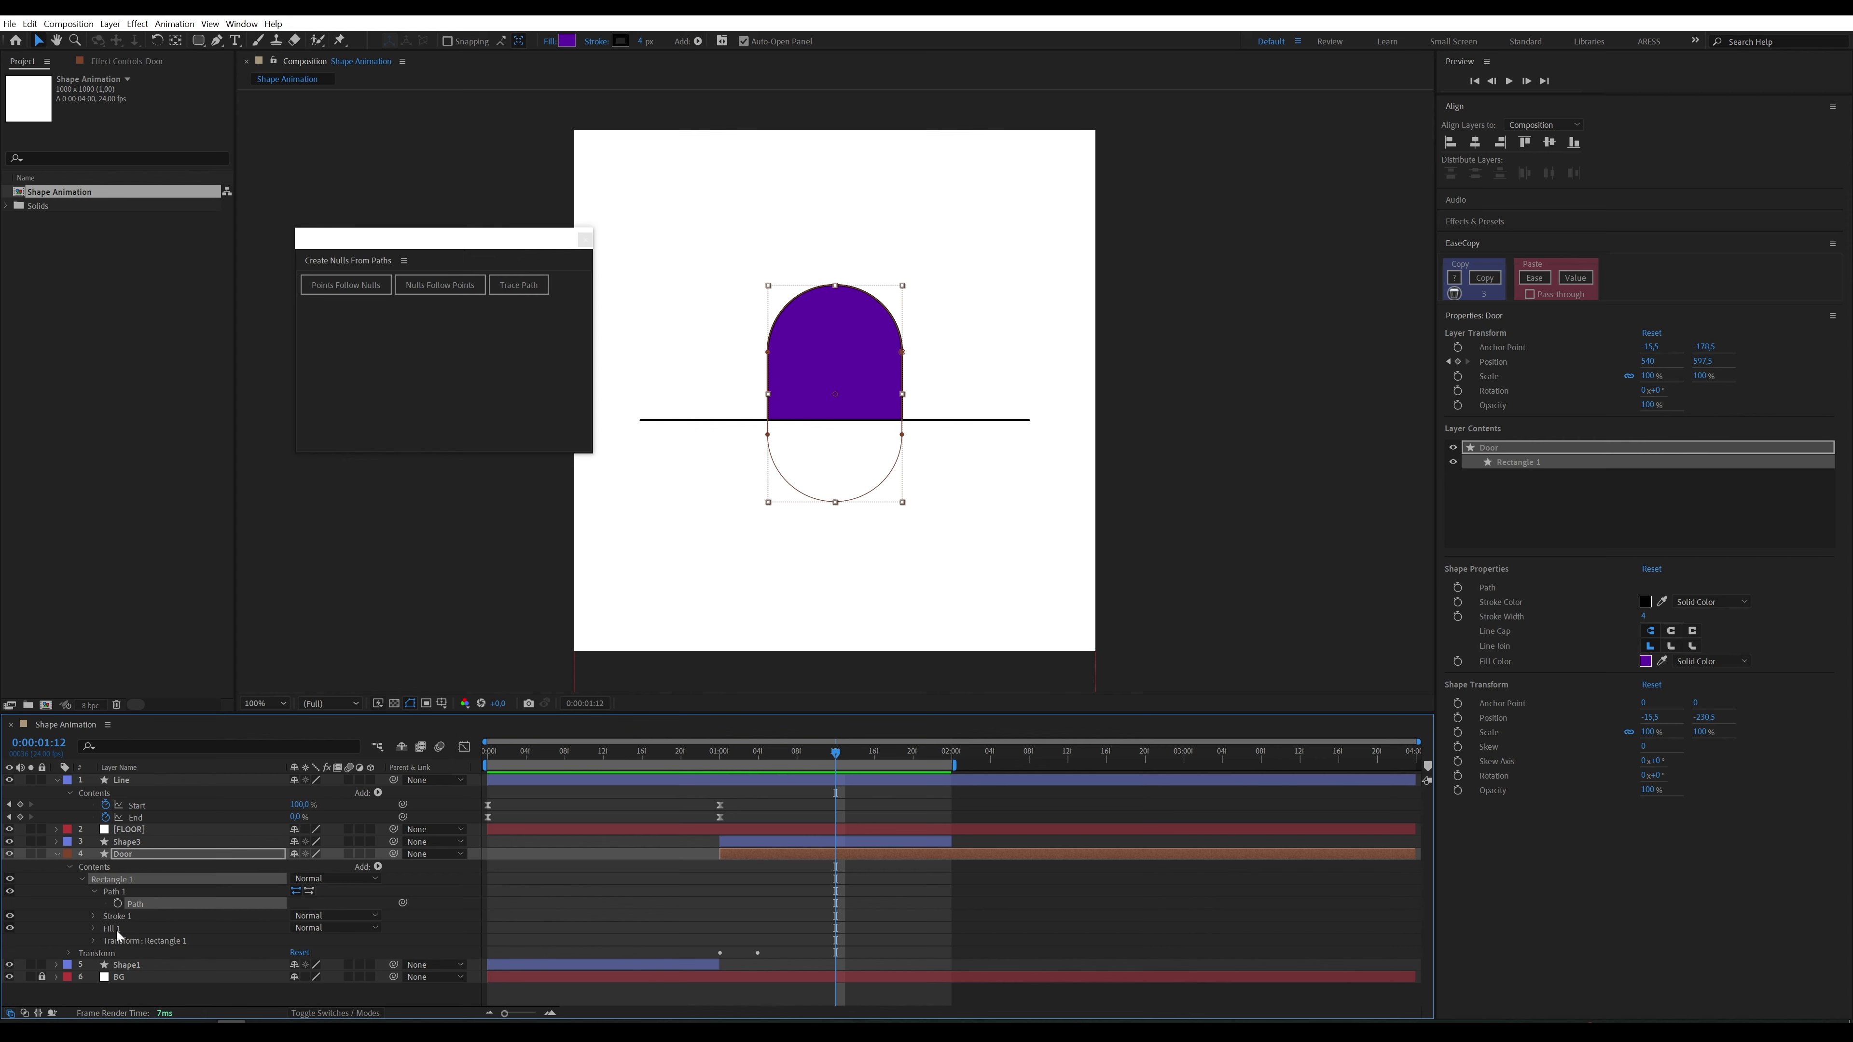
Step: Reset the Door layer's Anchor Point and the Position in its Transform: Rectangle 1 group
click(94, 941)
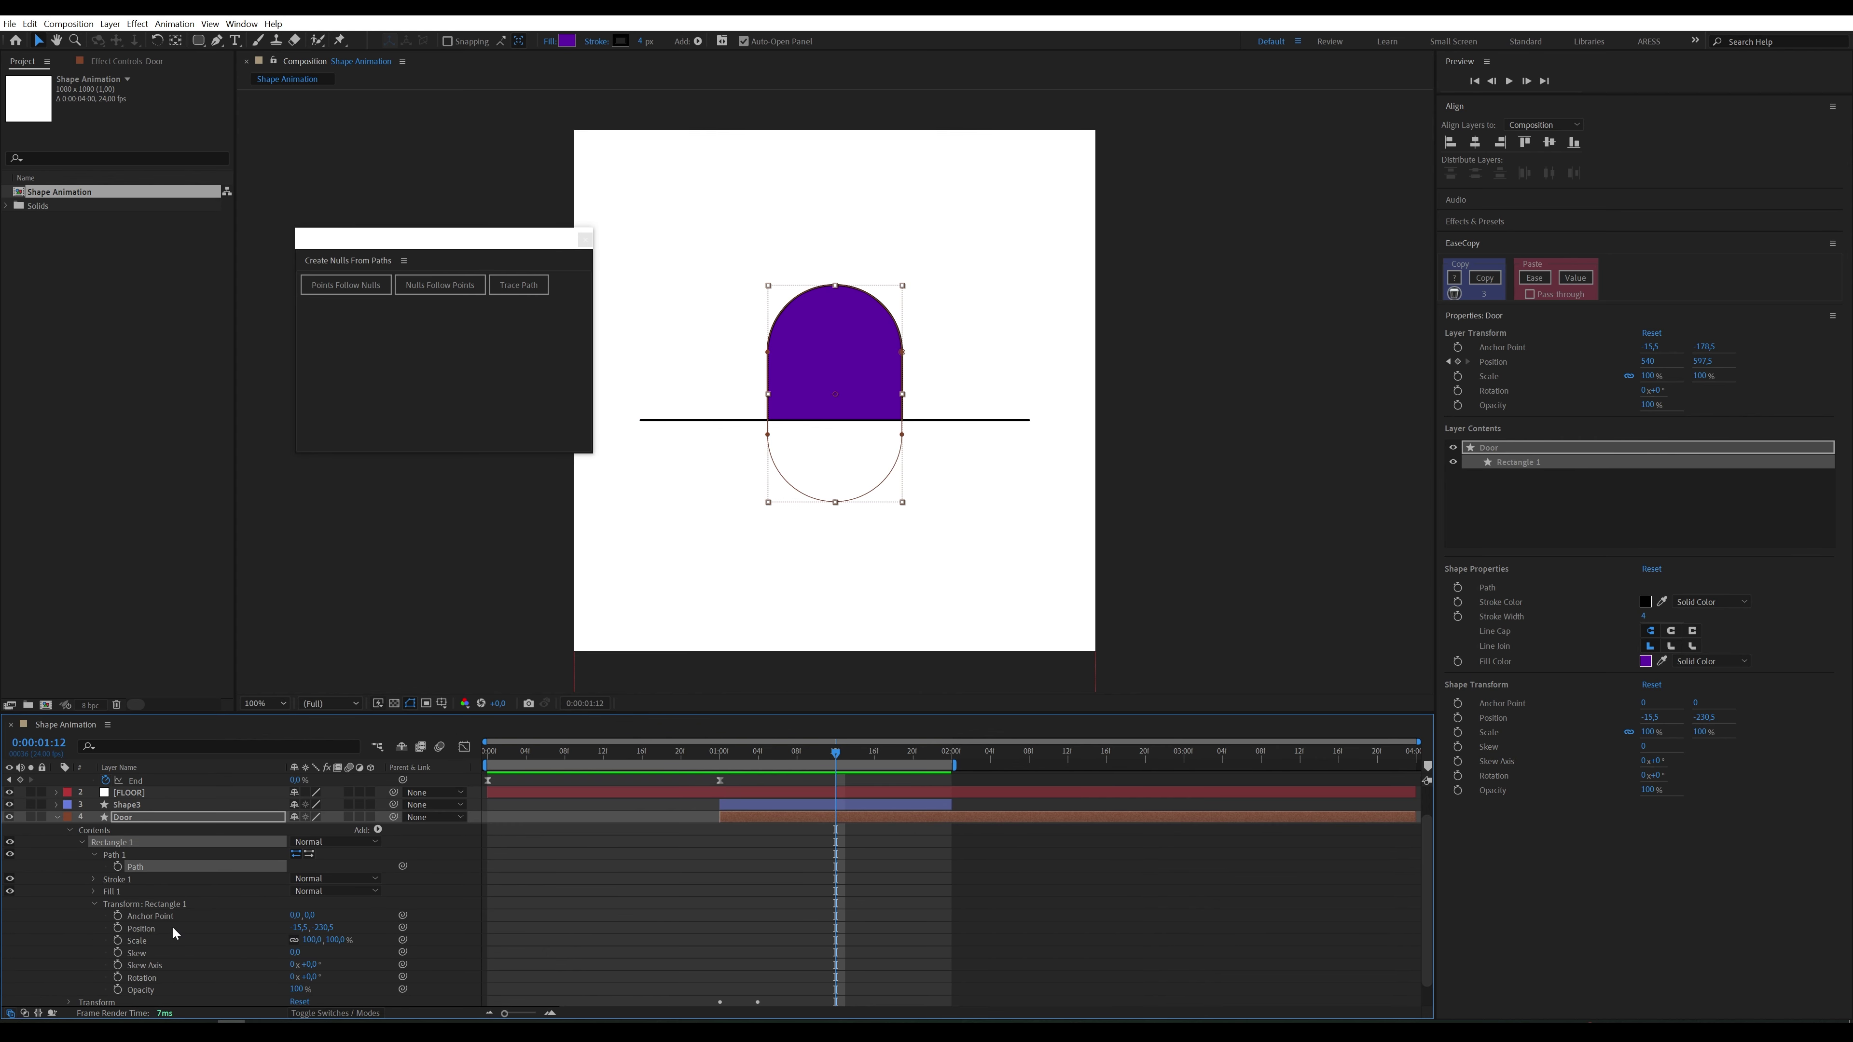
scroll(173, 927, down, 1)
click(71, 977)
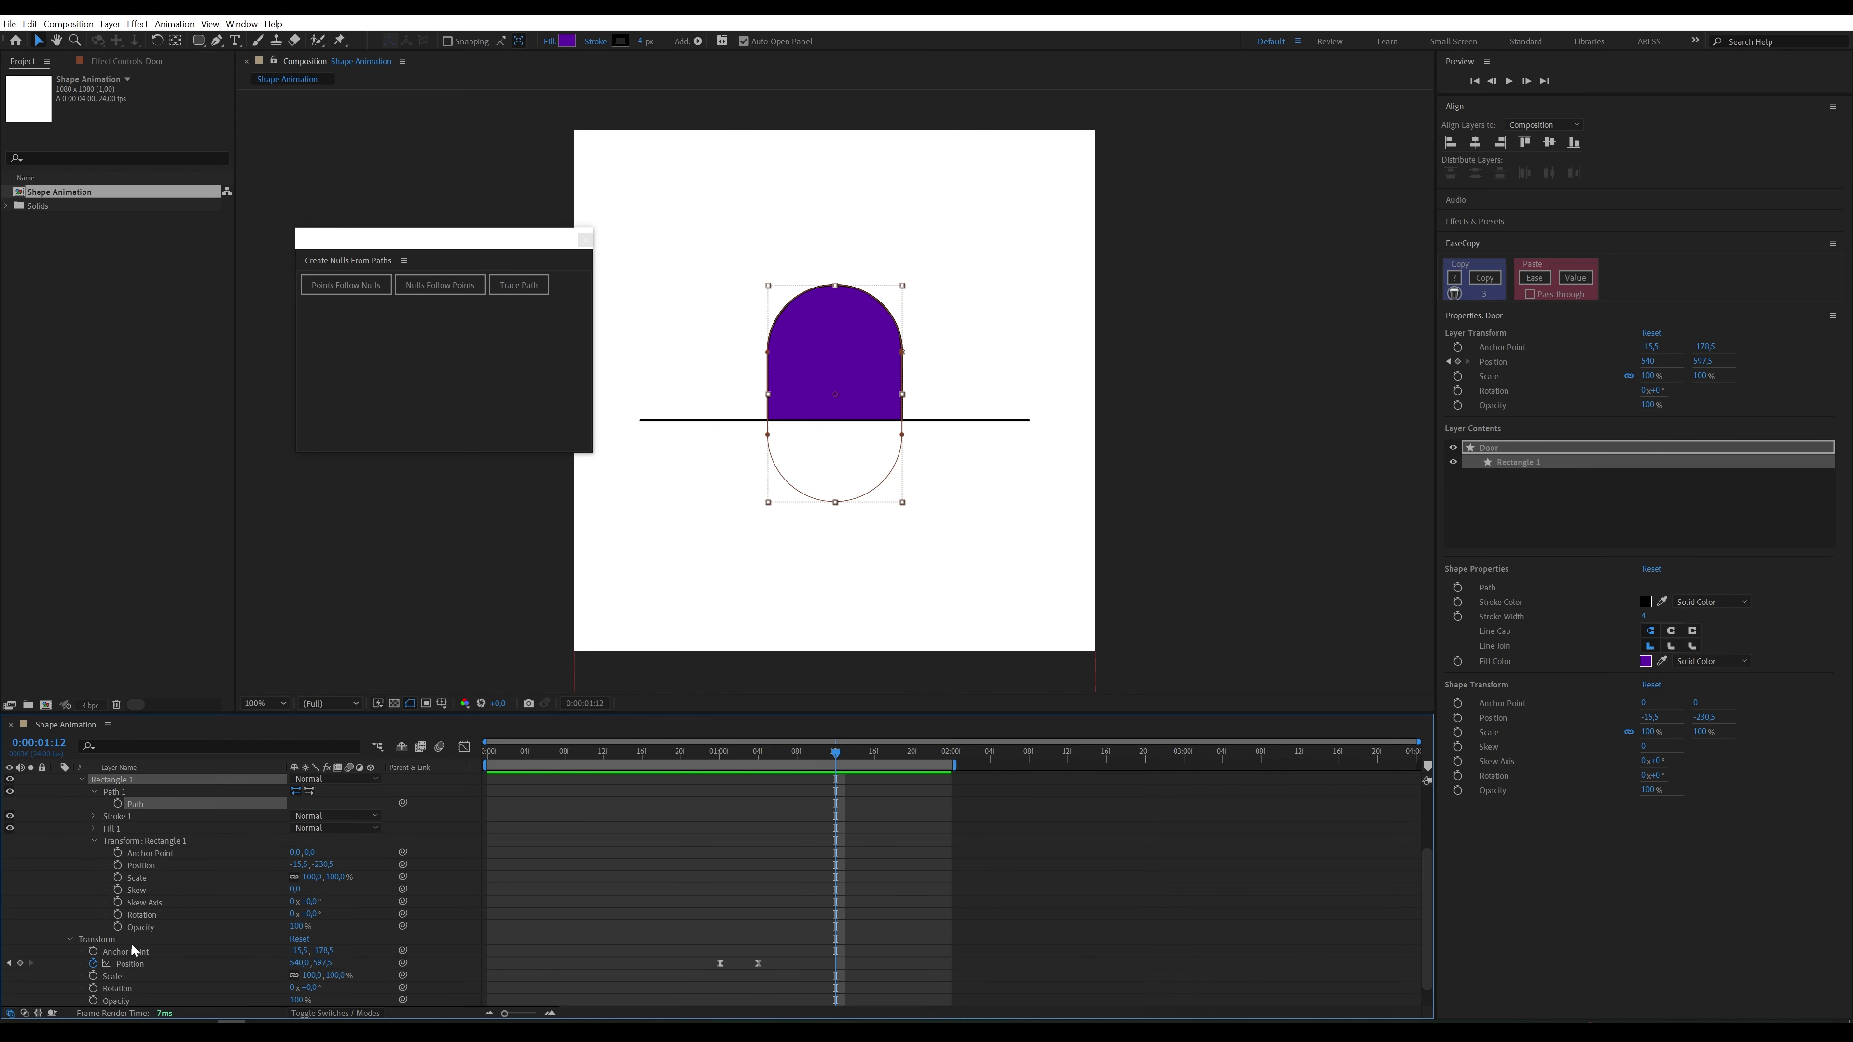
right_click(169, 928)
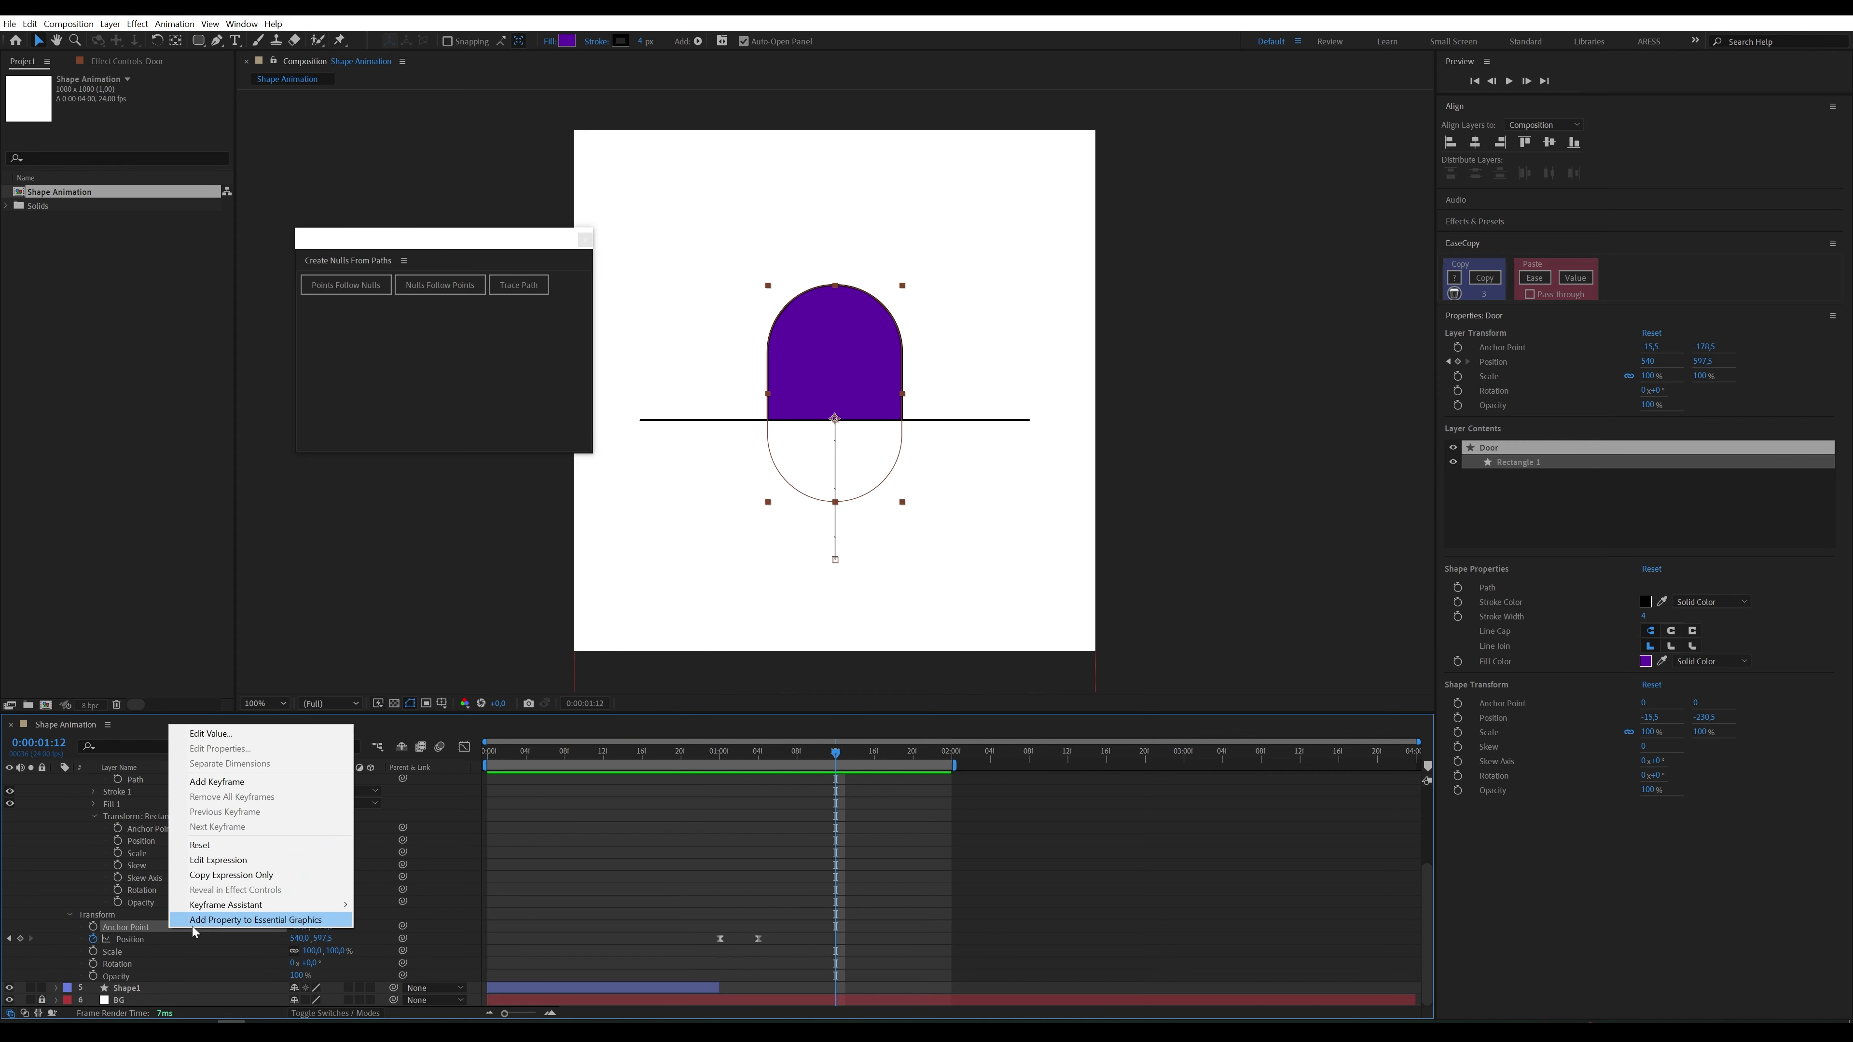
click(235, 849)
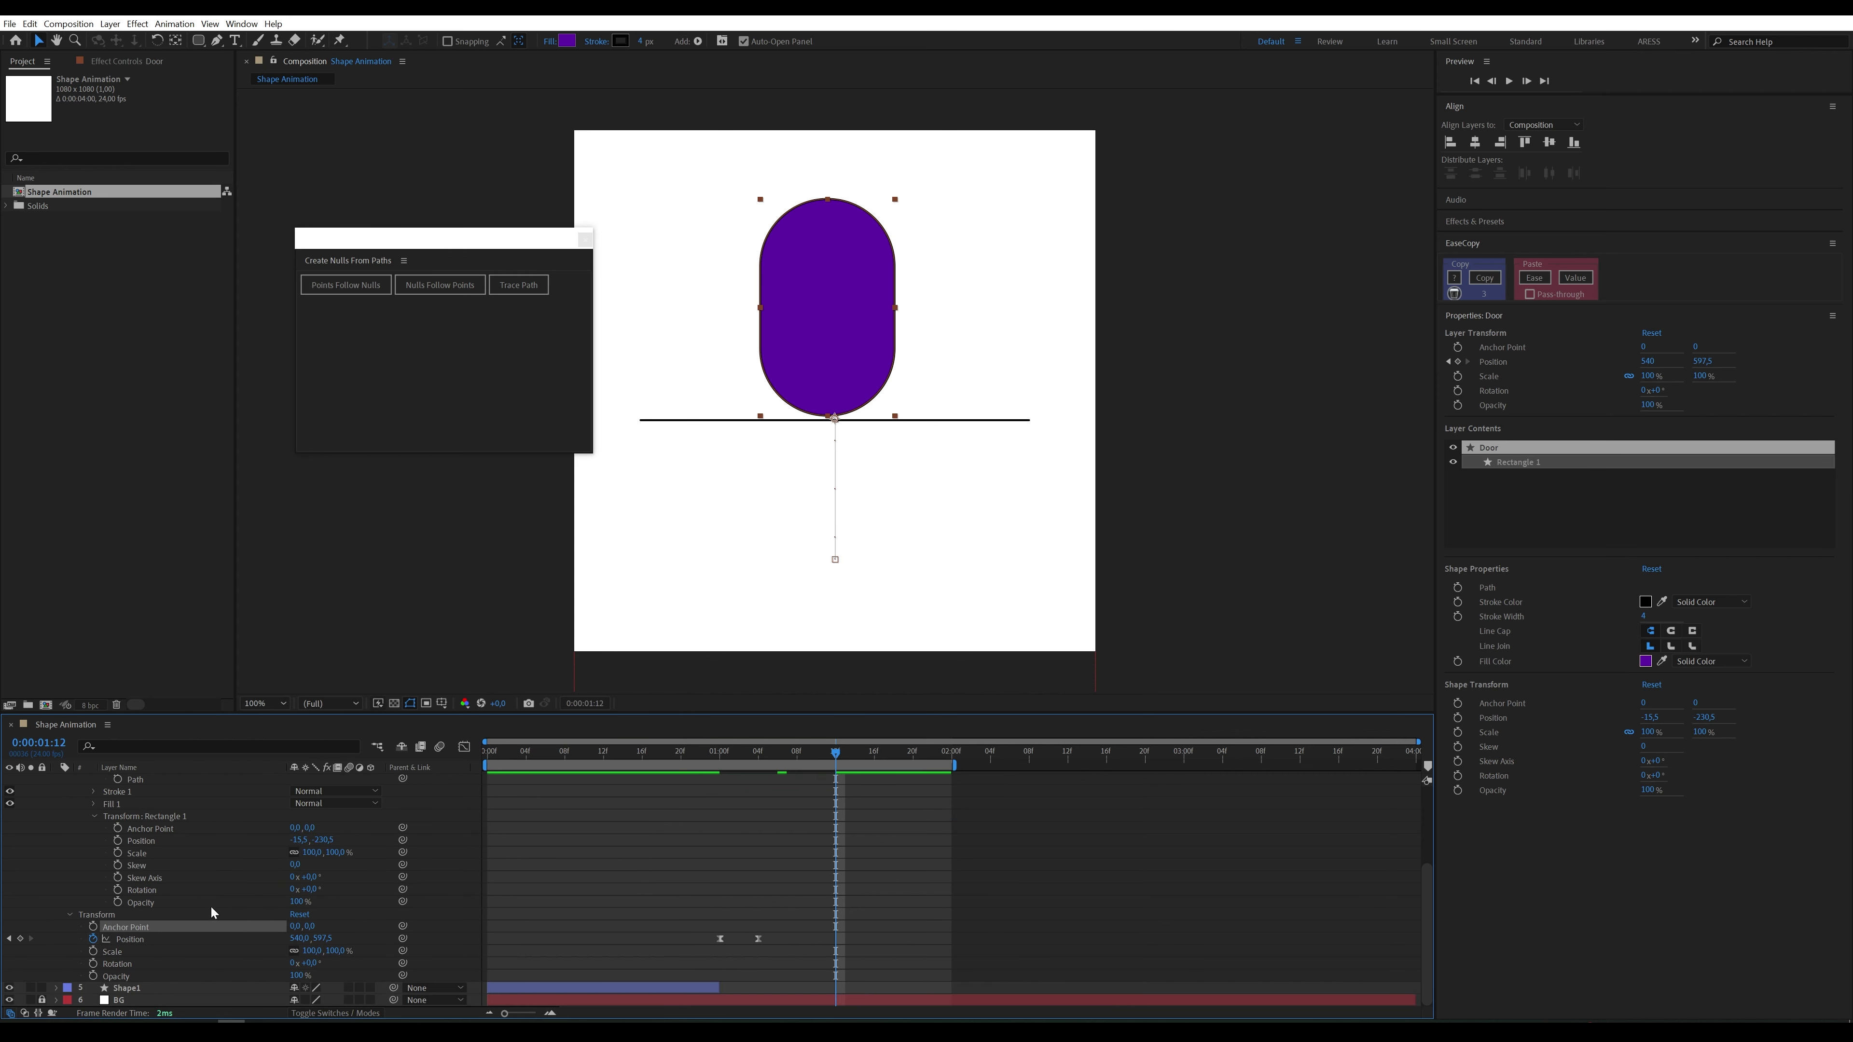
right_click(169, 839)
click(245, 783)
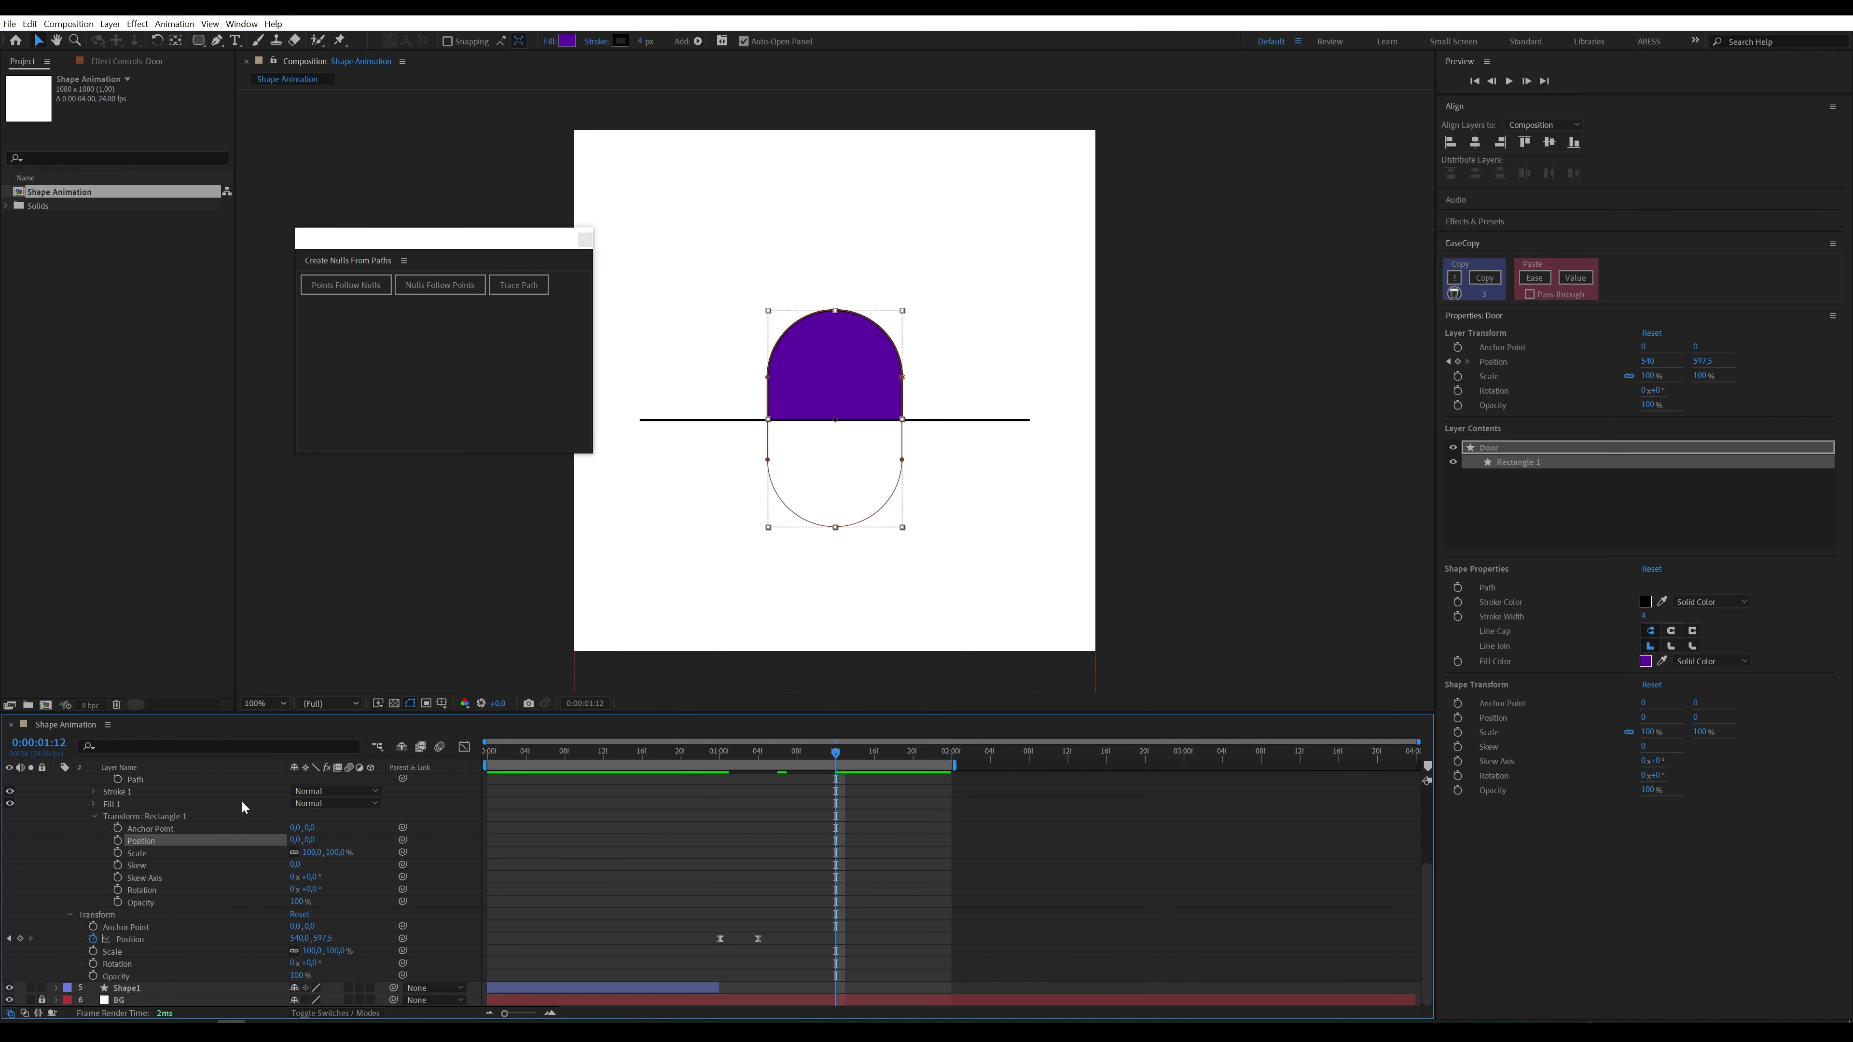
Step: Apply Points Follow Nulls to the Door layer's Path property and close the Create Nulls From Paths script
scroll(100, 819, up, 2)
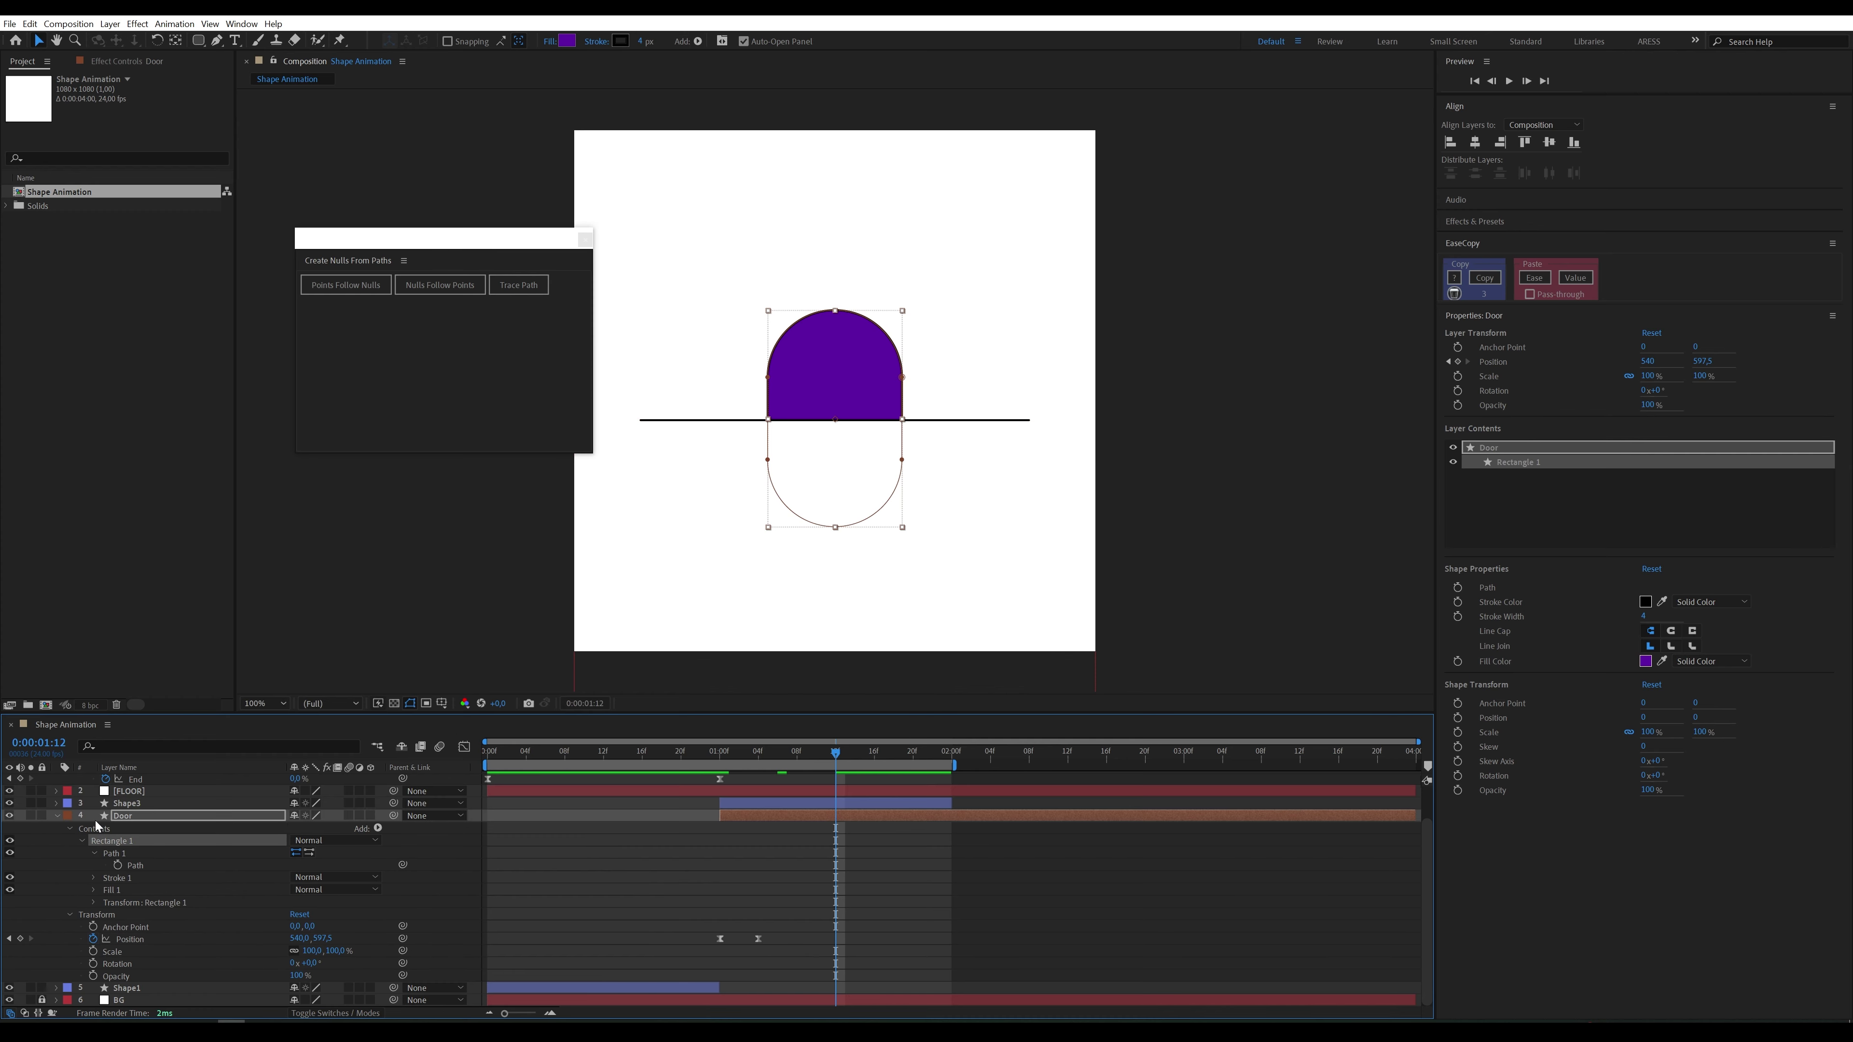
click(69, 915)
click(135, 904)
click(365, 292)
click(365, 292)
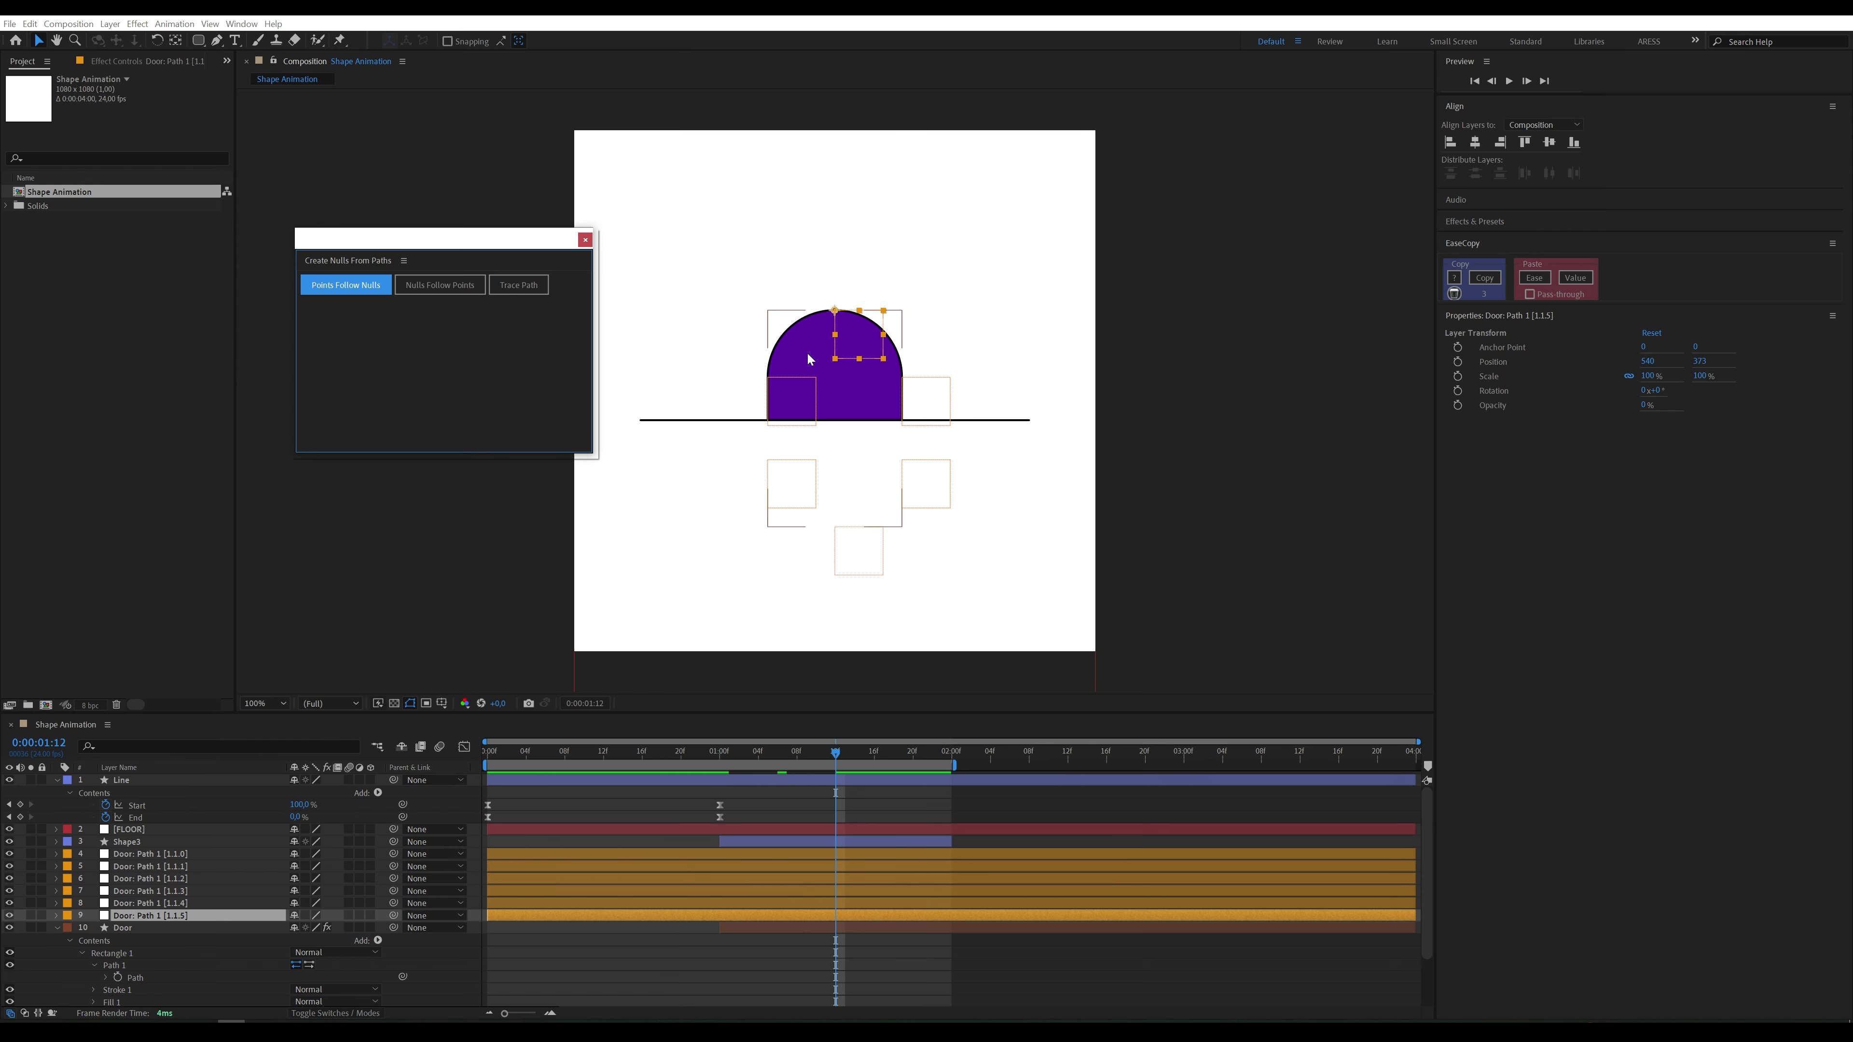
click(585, 239)
Step: Test the door nulls by moving the top one and the upper right one, undoing each move
drag(836, 311, 843, 208)
key(ctrl+z)
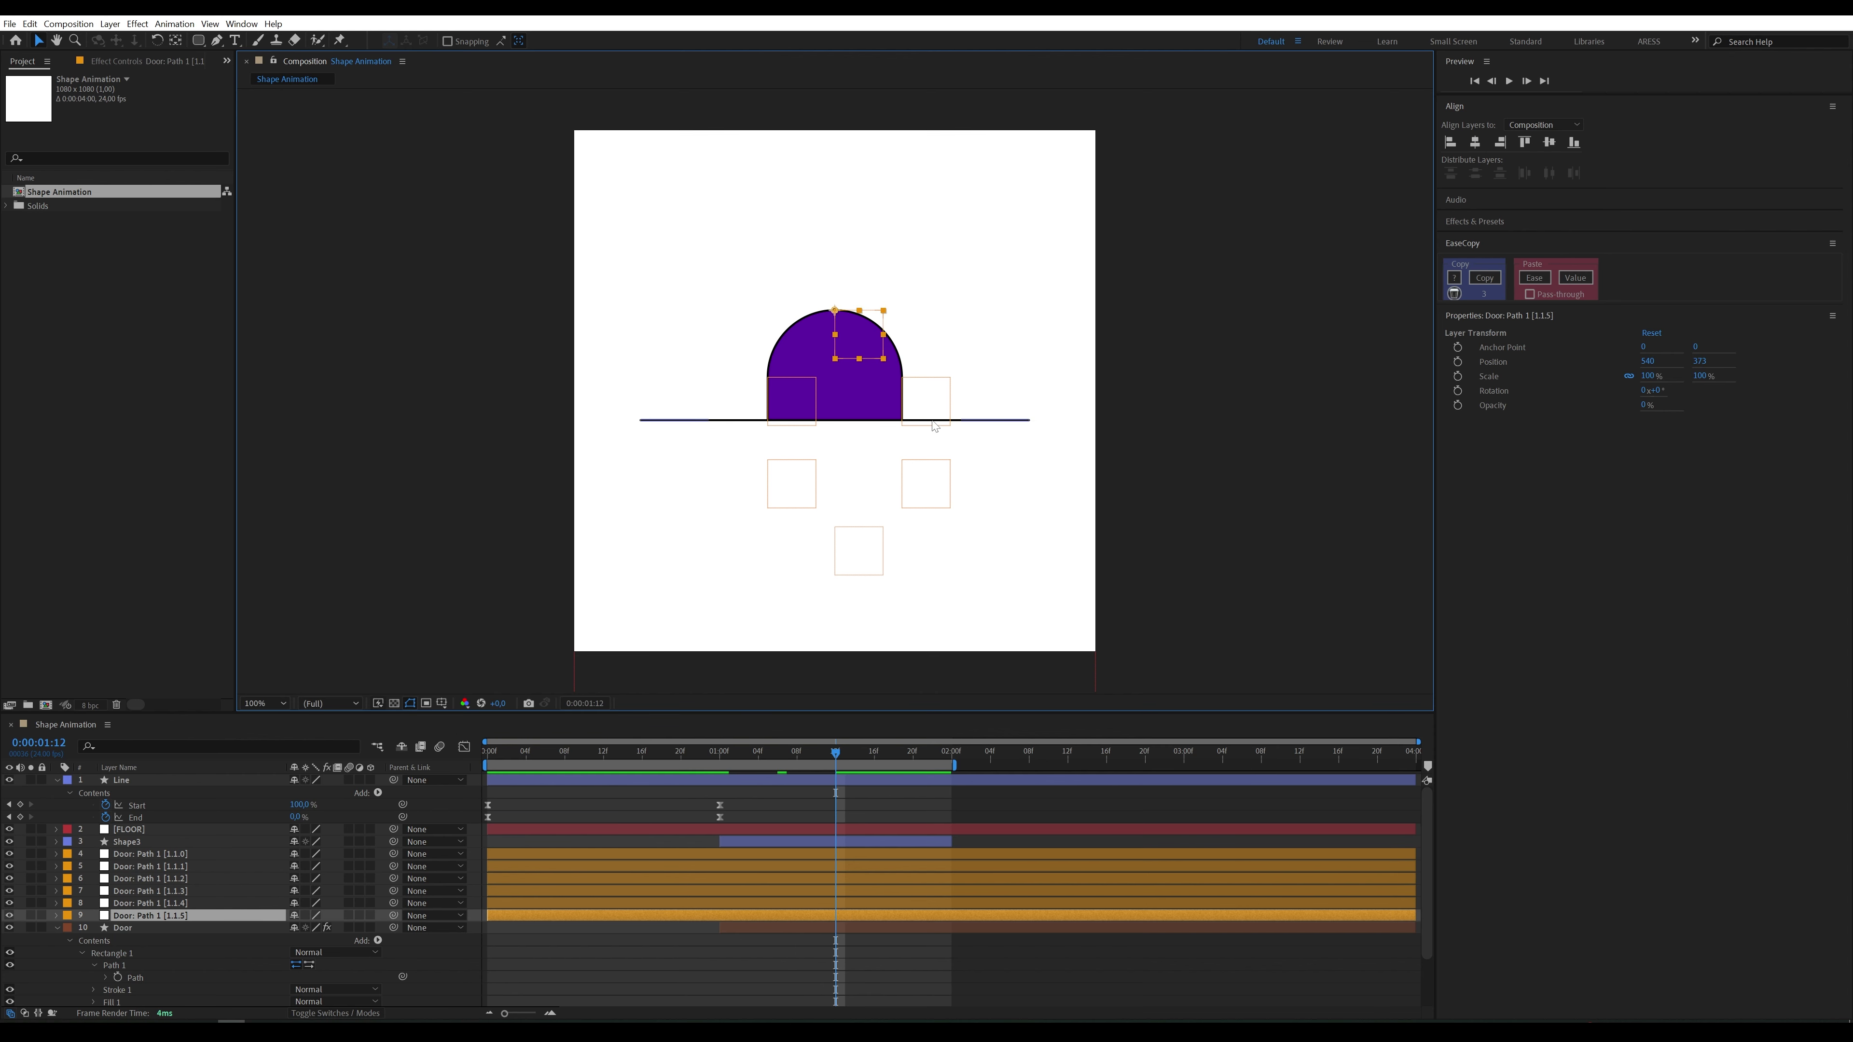
click(914, 392)
drag(914, 392, 965, 387)
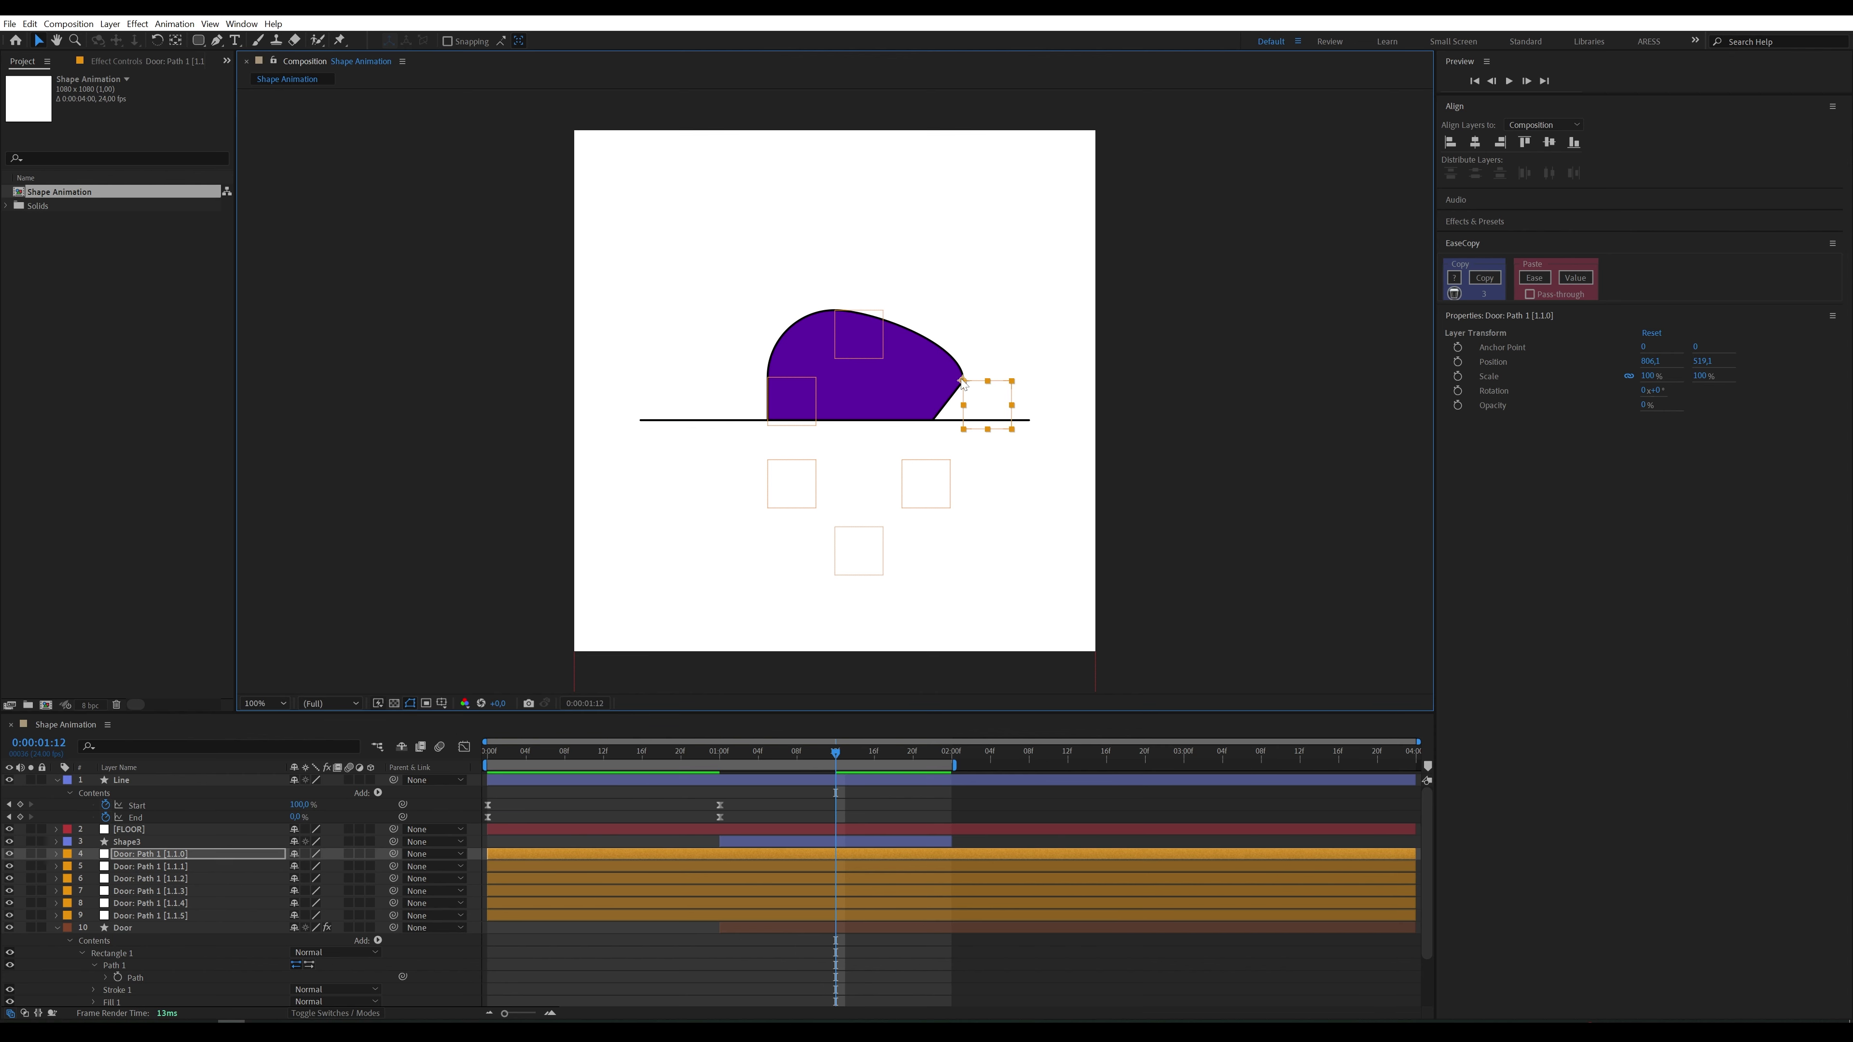
key(ctrl+z)
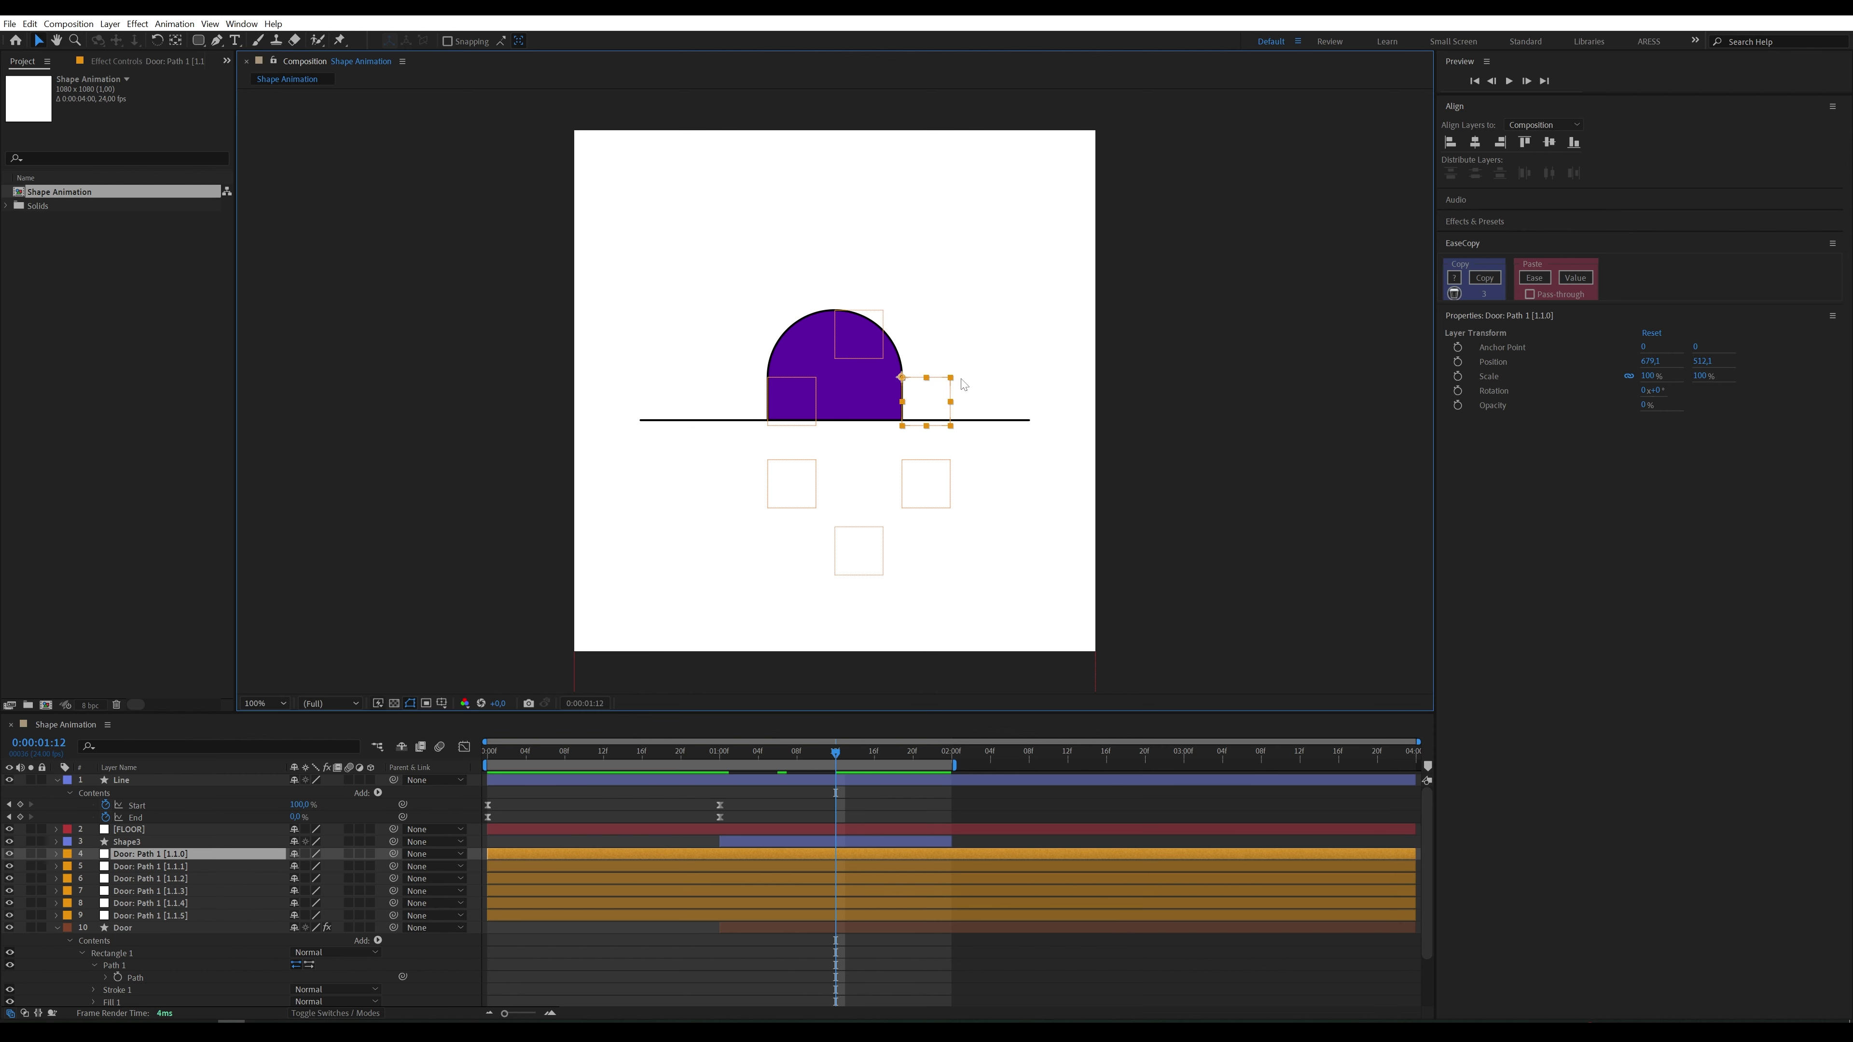
Step: Play back the animation and check the door's motion around 0:00:01:01
key(space)
click(660, 754)
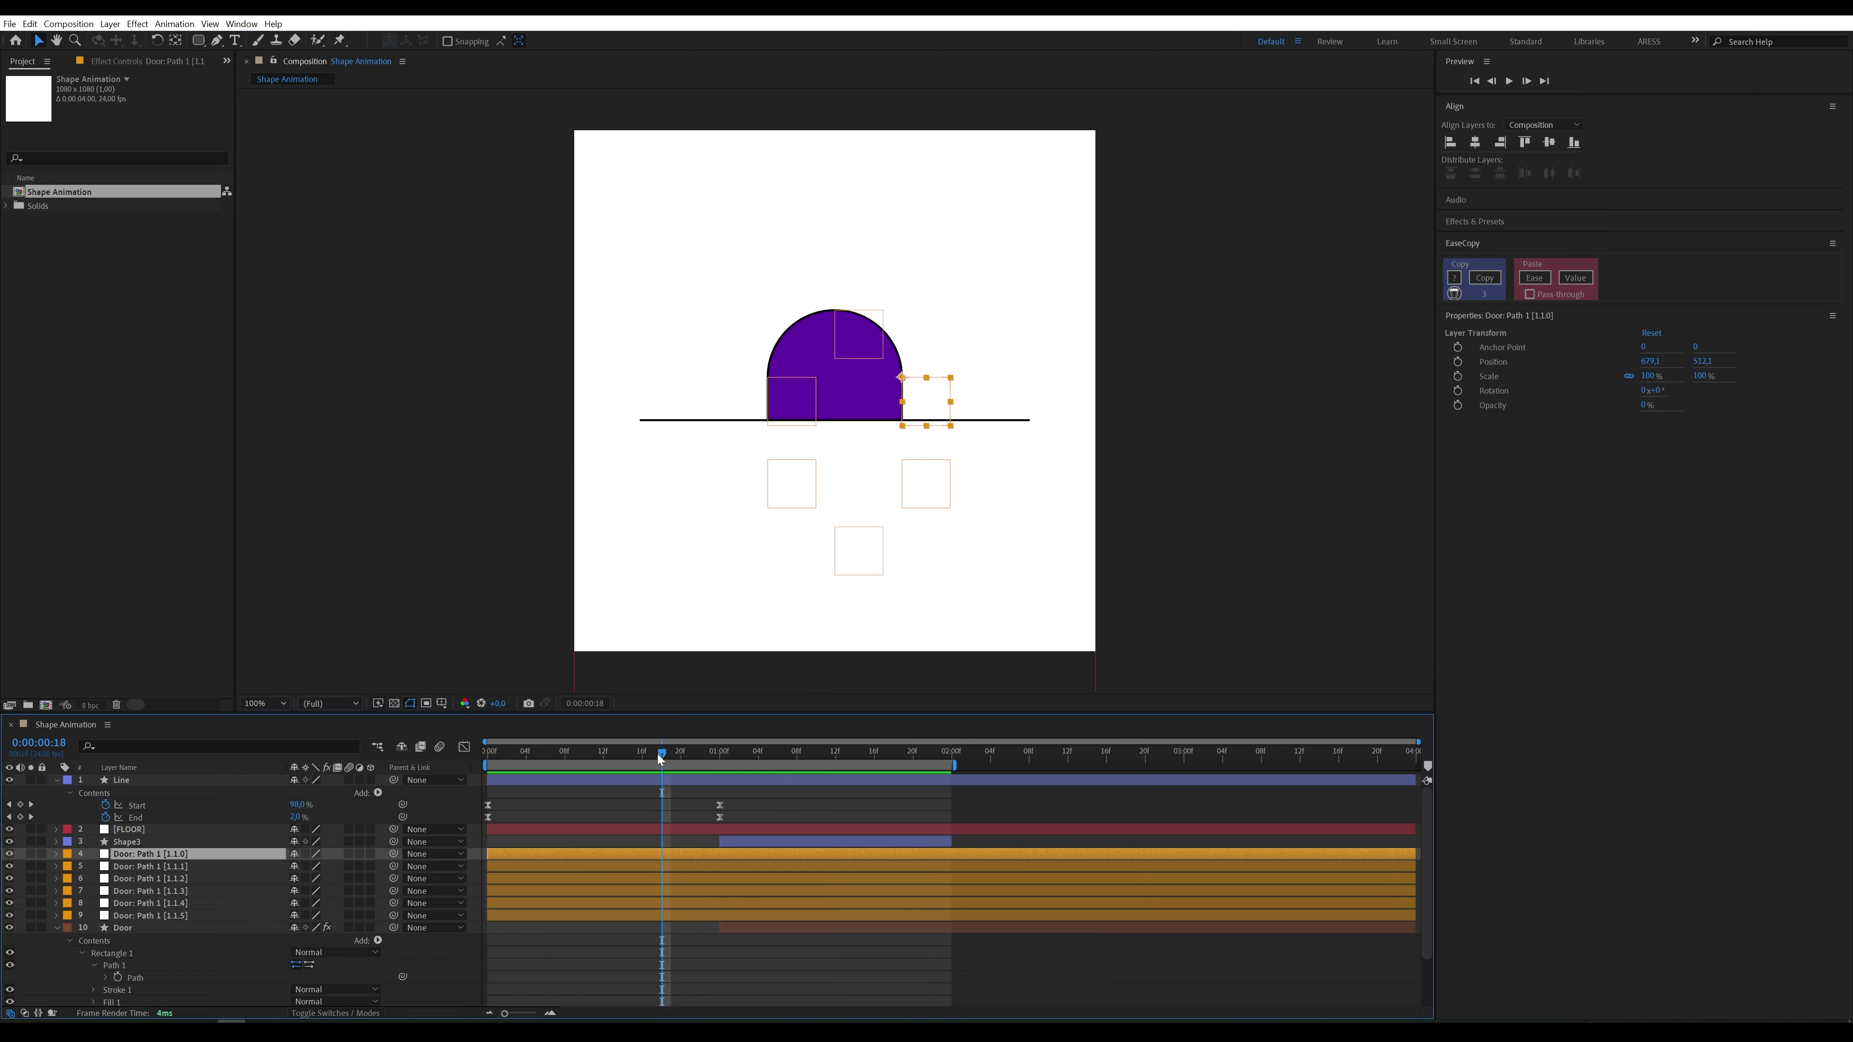
key(space)
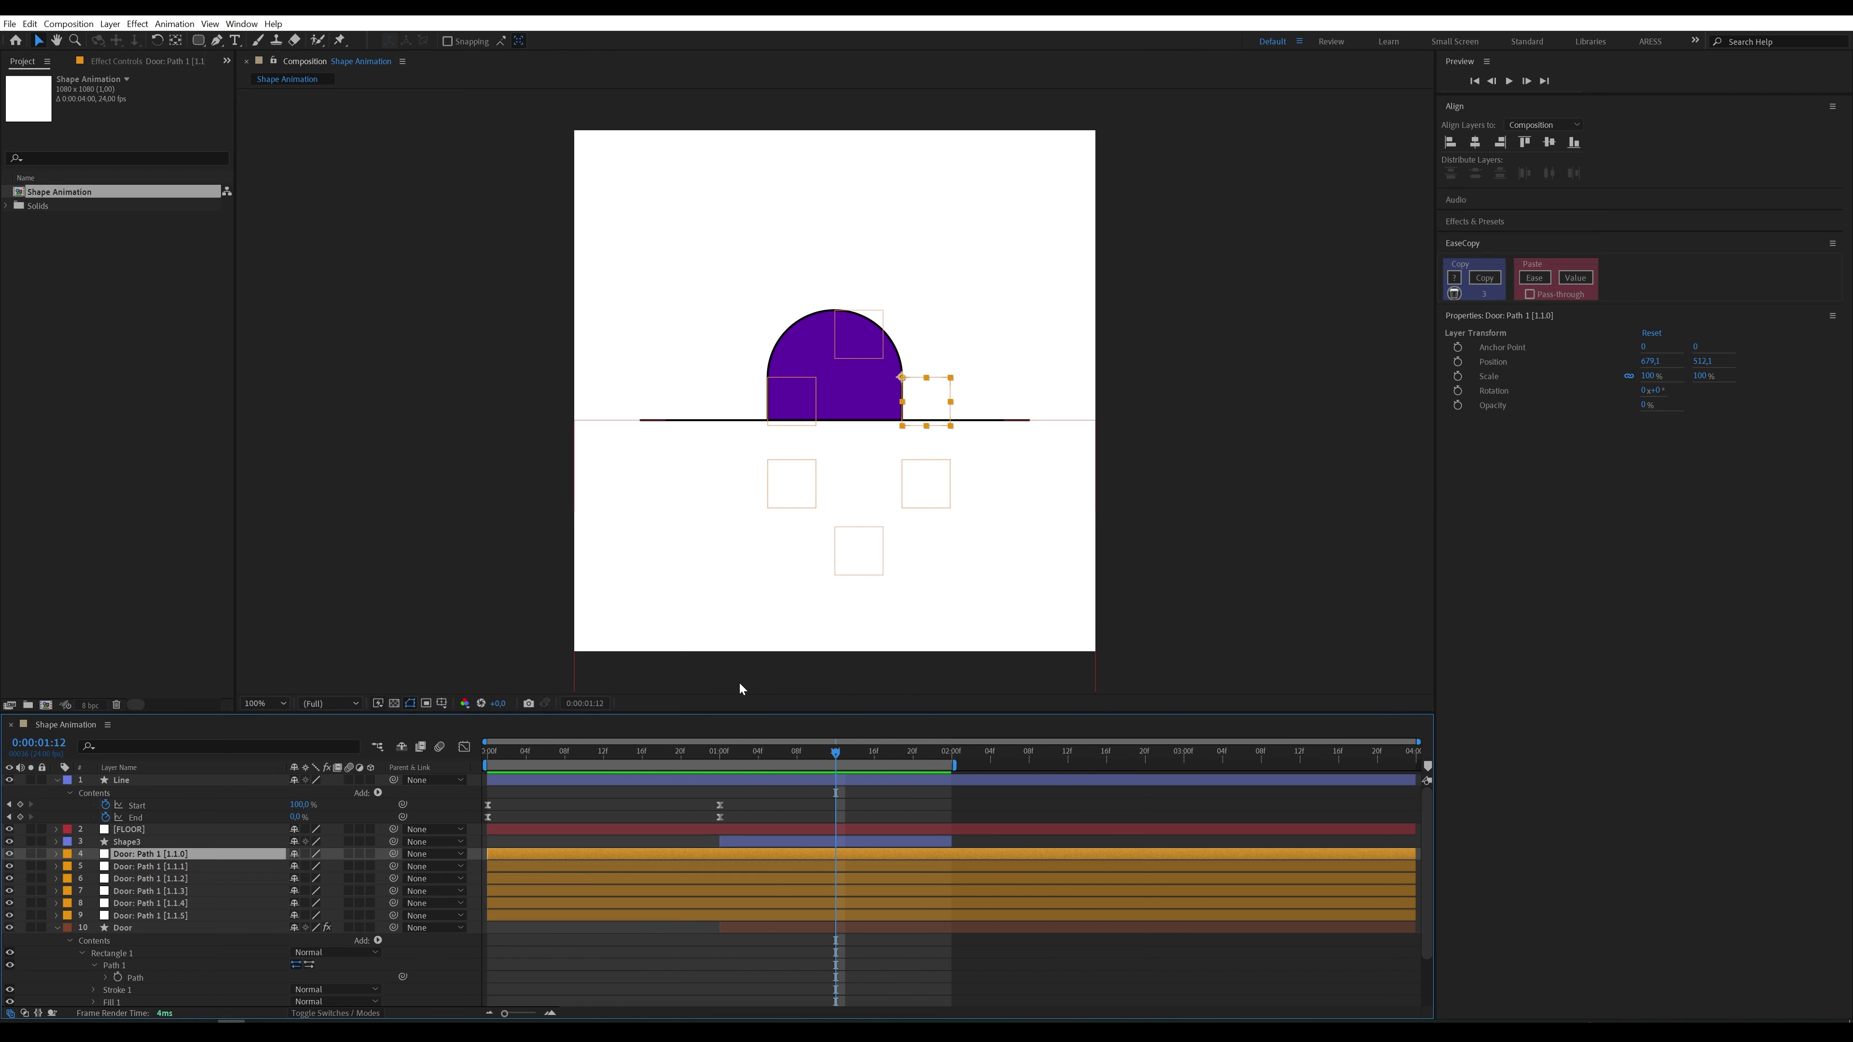
mouse_move(730, 756)
mouse_down()
mouse_move(713, 762)
mouse_move(730, 763)
mouse_up()
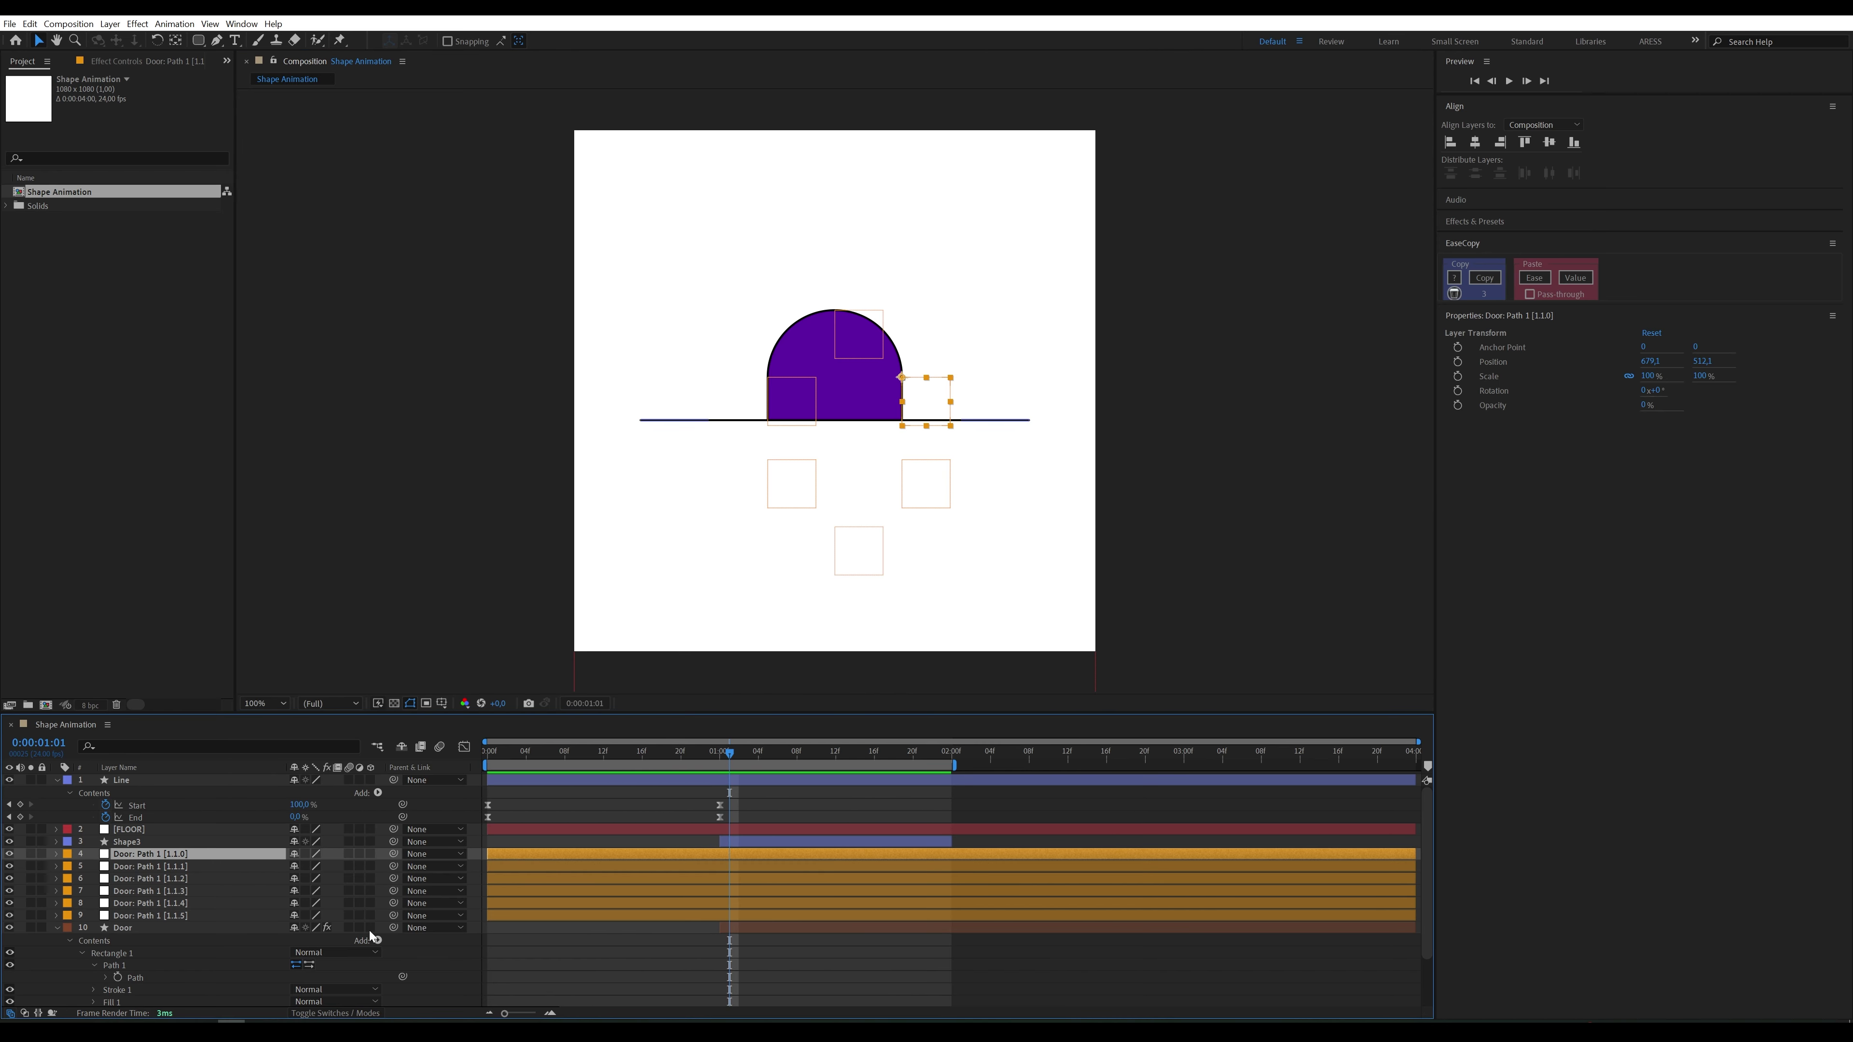
Step: Delete both Position keyframes of the Door layer
click(150, 928)
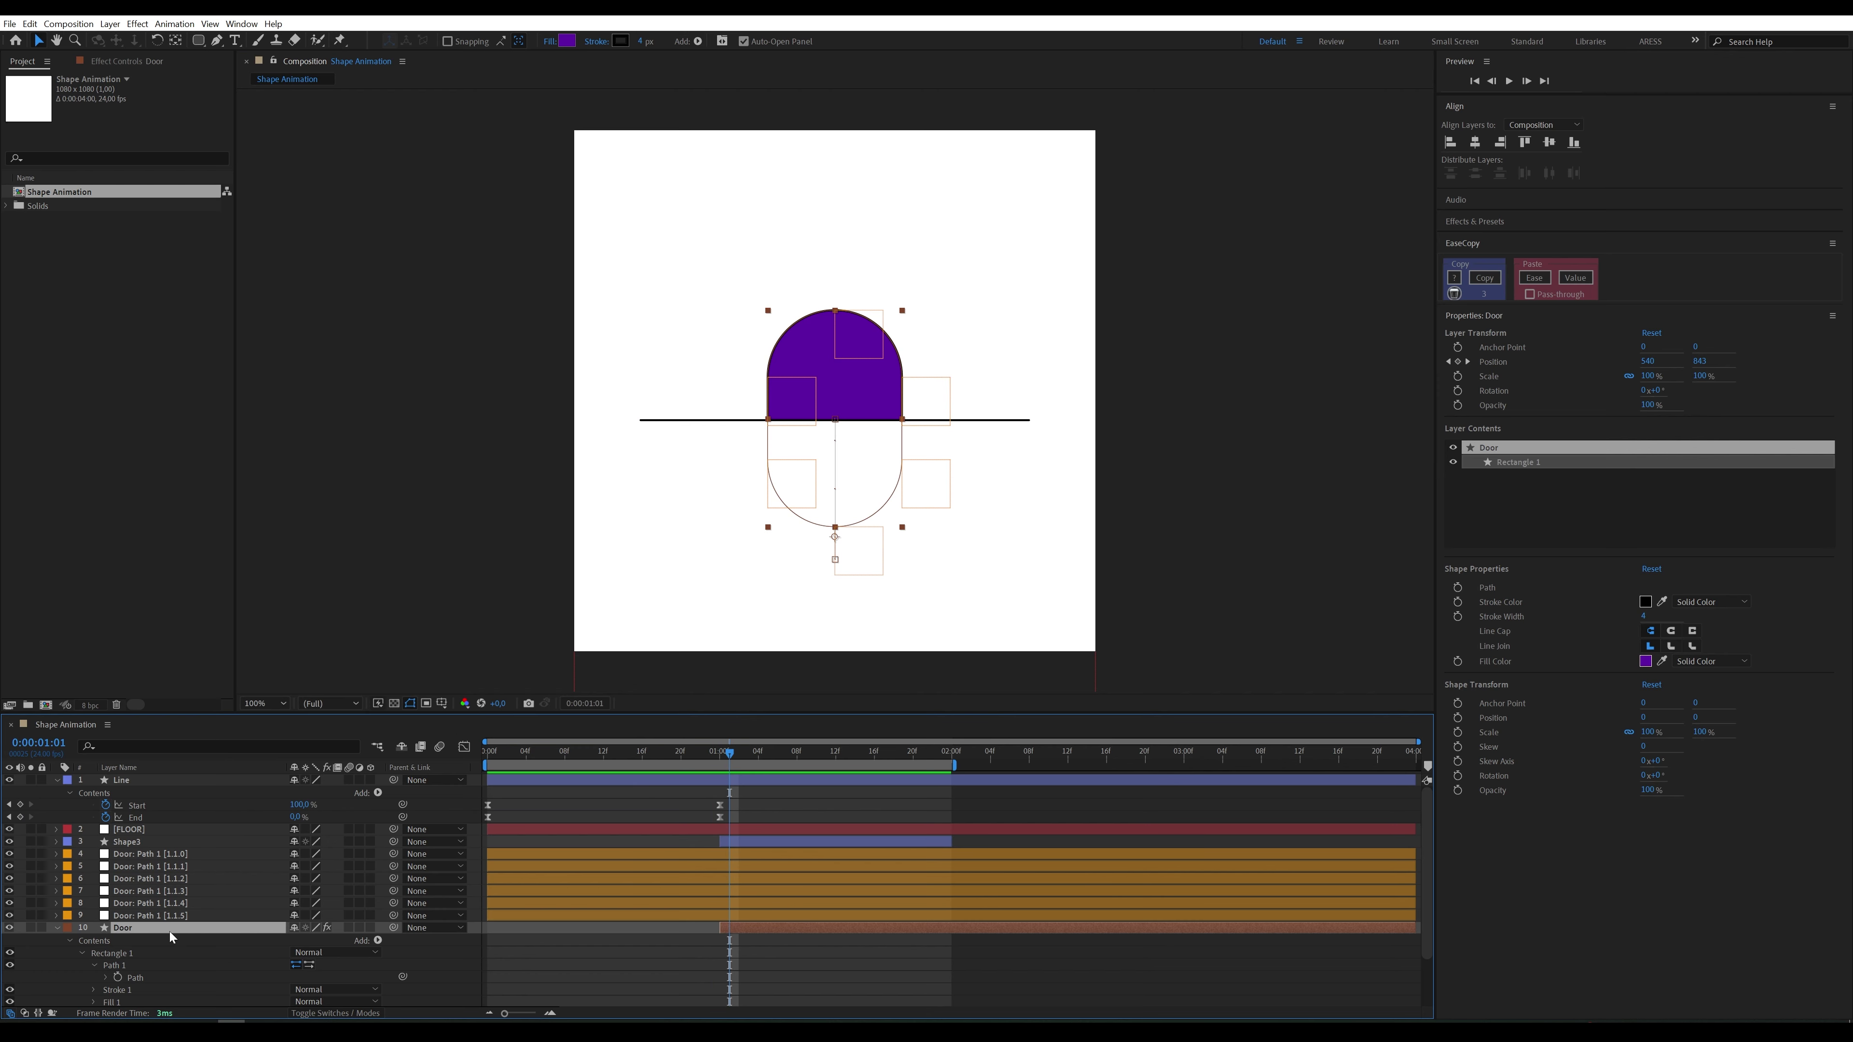
key(p)
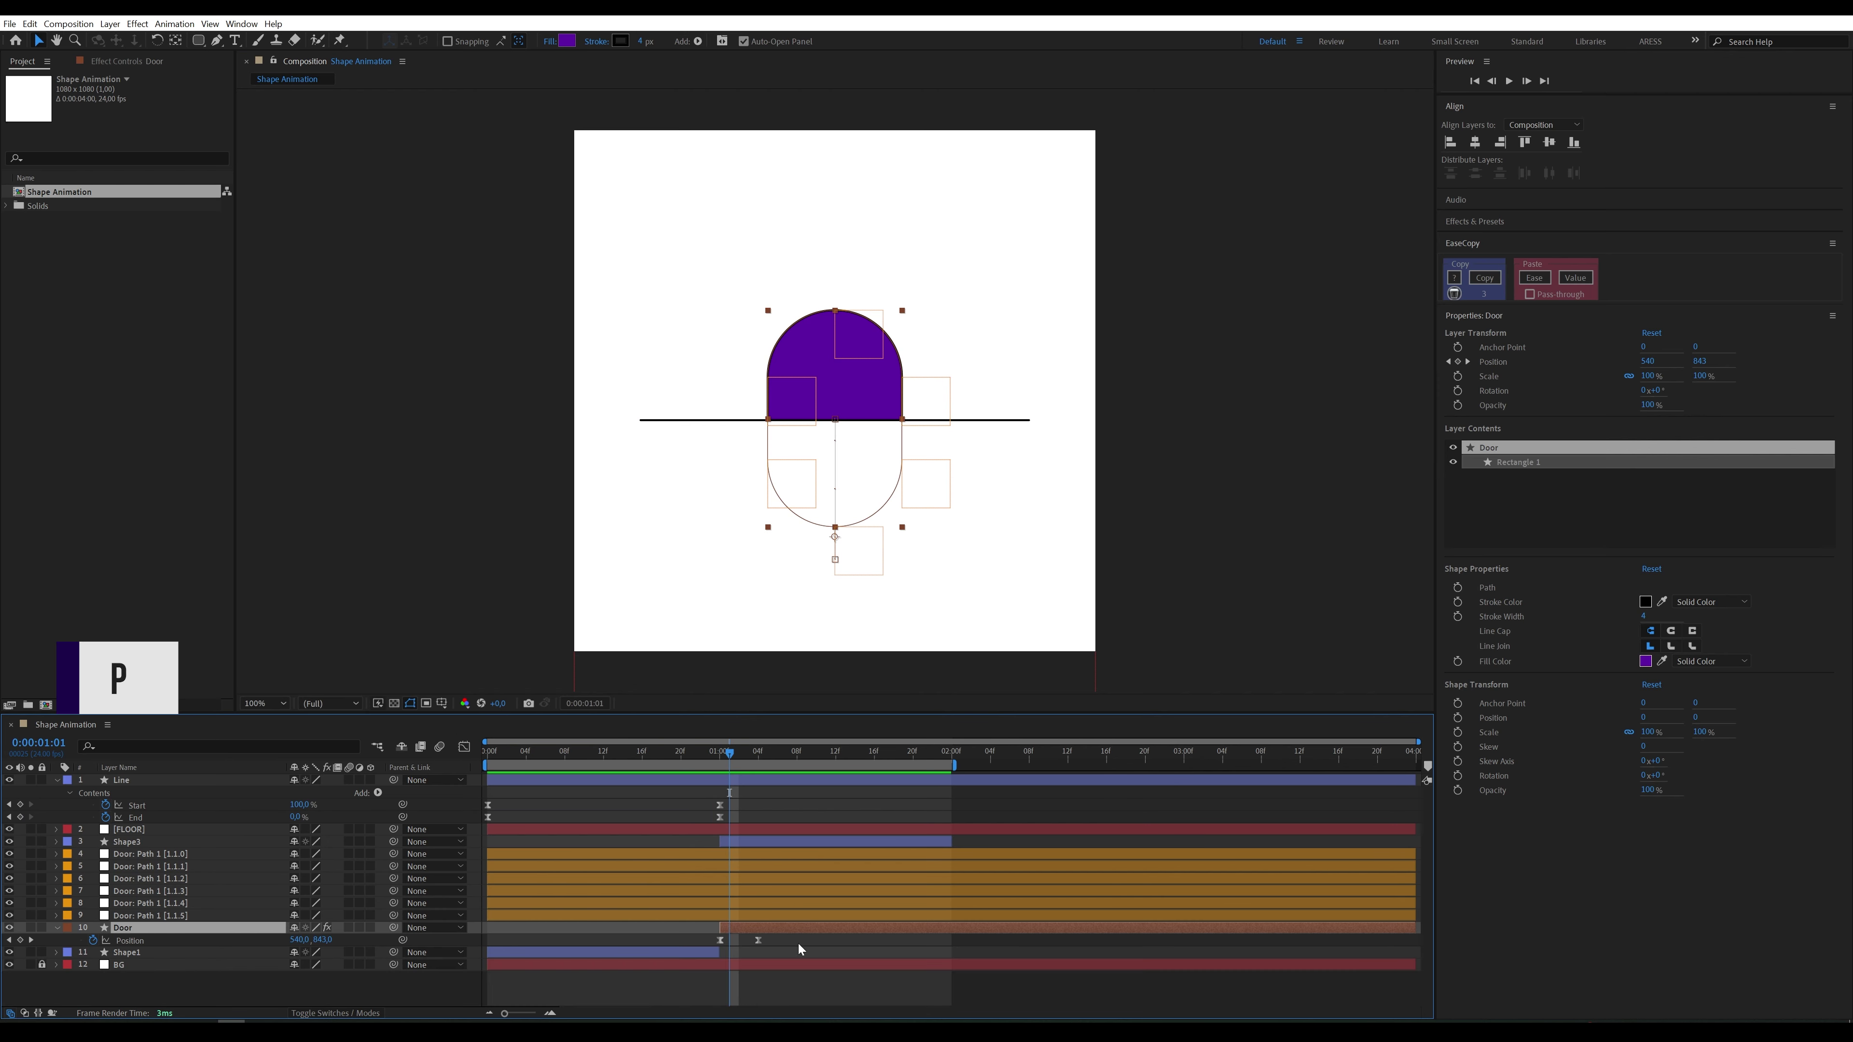
click(771, 939)
drag(771, 938, 718, 941)
key(Delete)
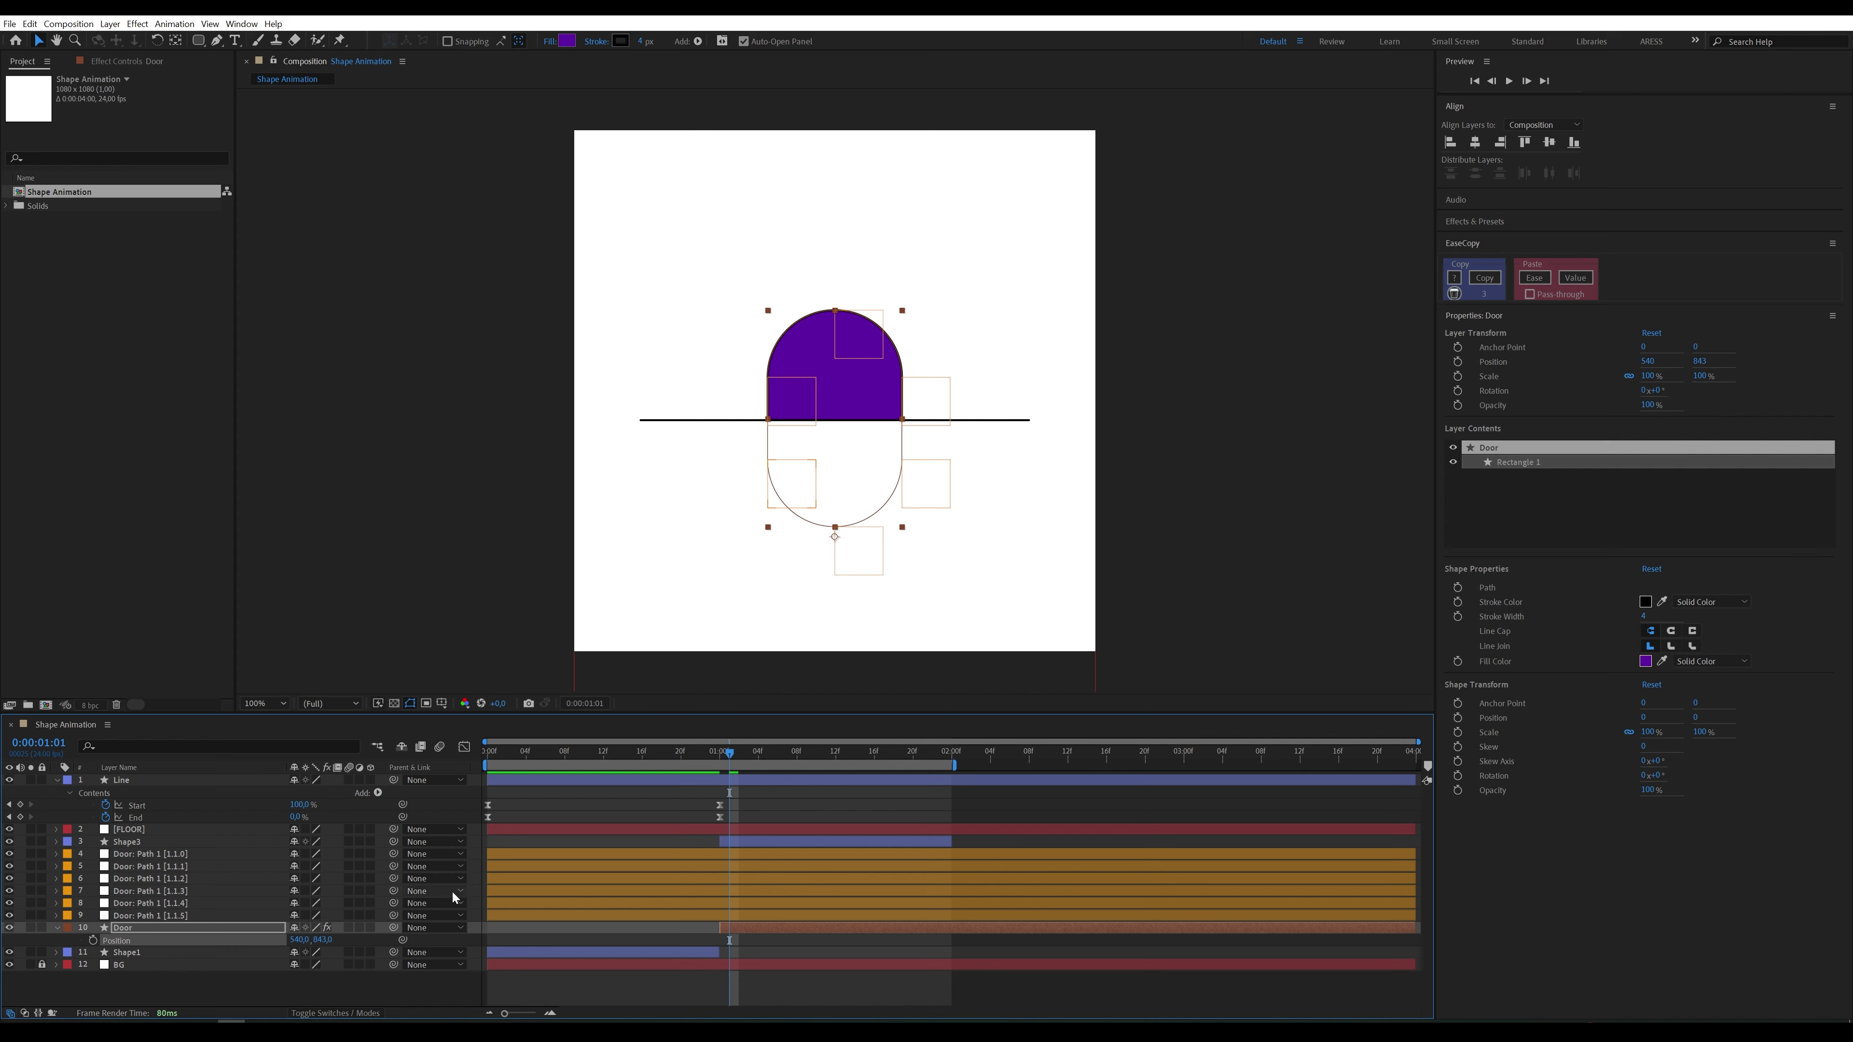
Step: Add a null object named C_Door and place it above the Door path nulls in the layer order
right_click(282, 986)
mouse_move(379, 830)
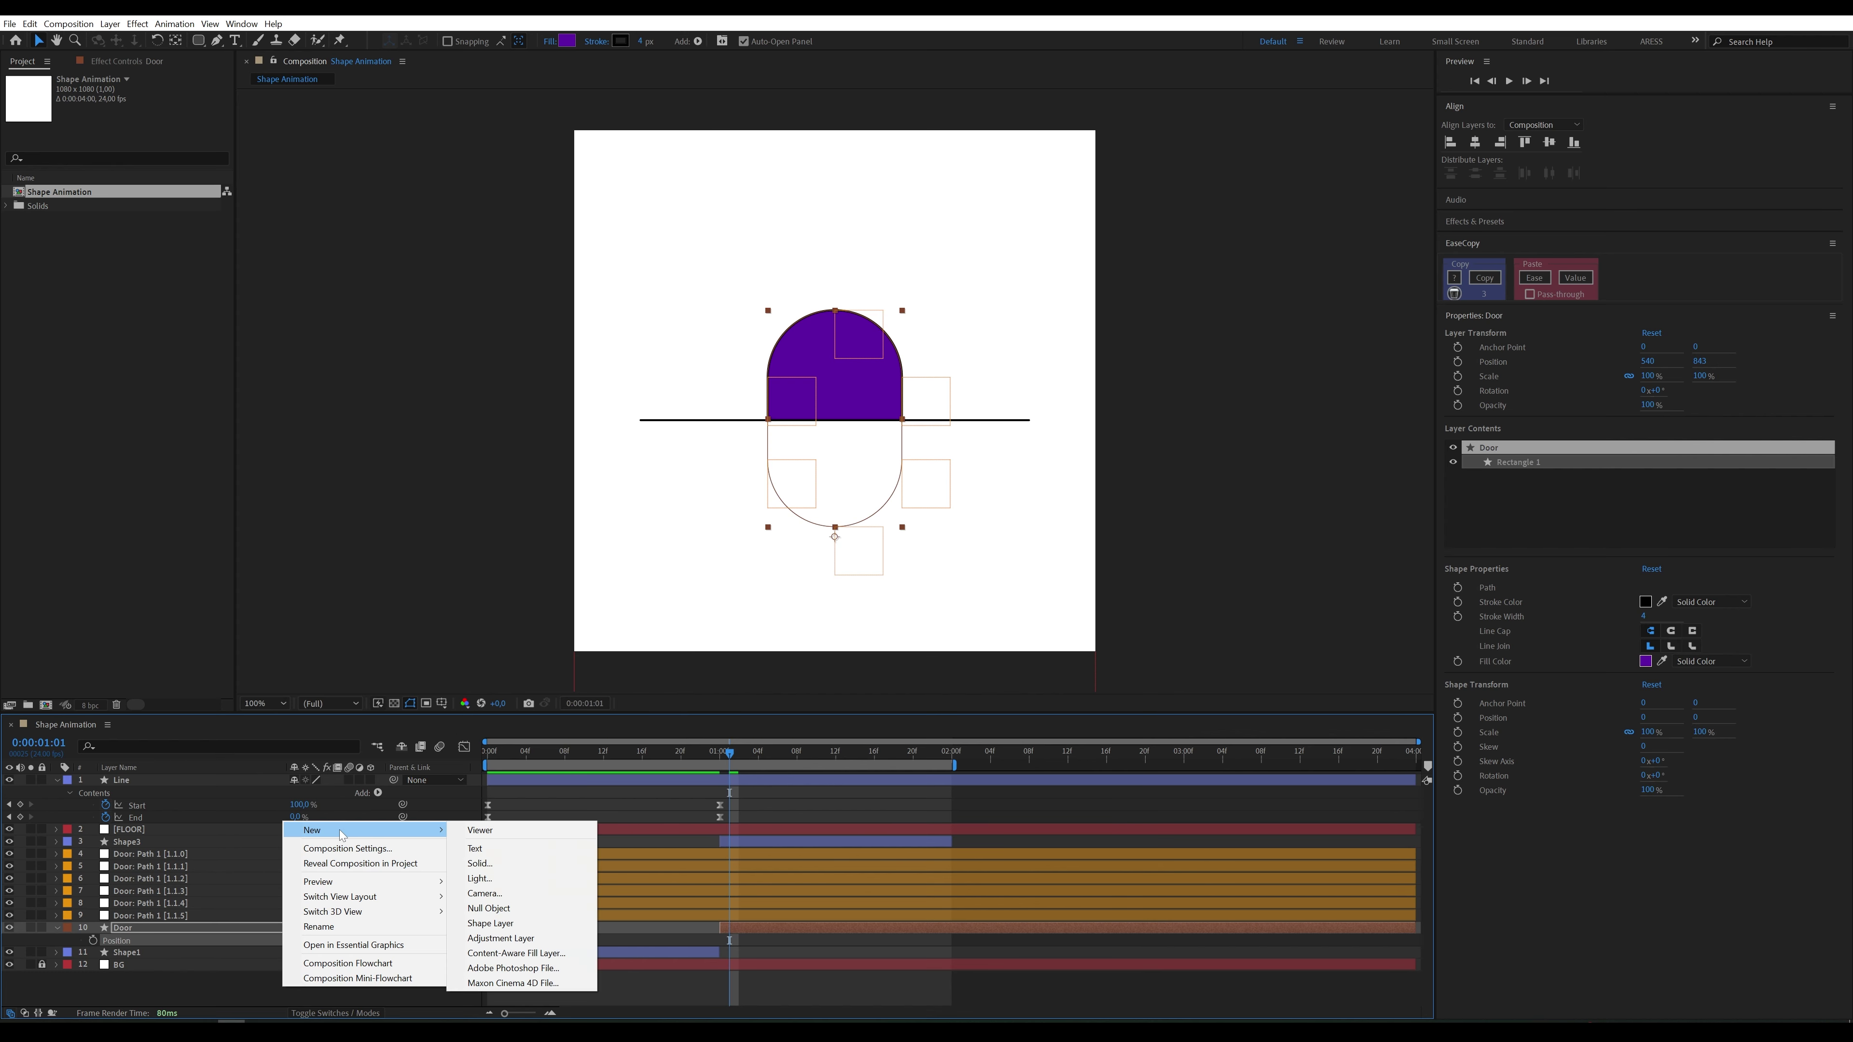
click(488, 908)
right_click(235, 926)
click(249, 889)
text(C)
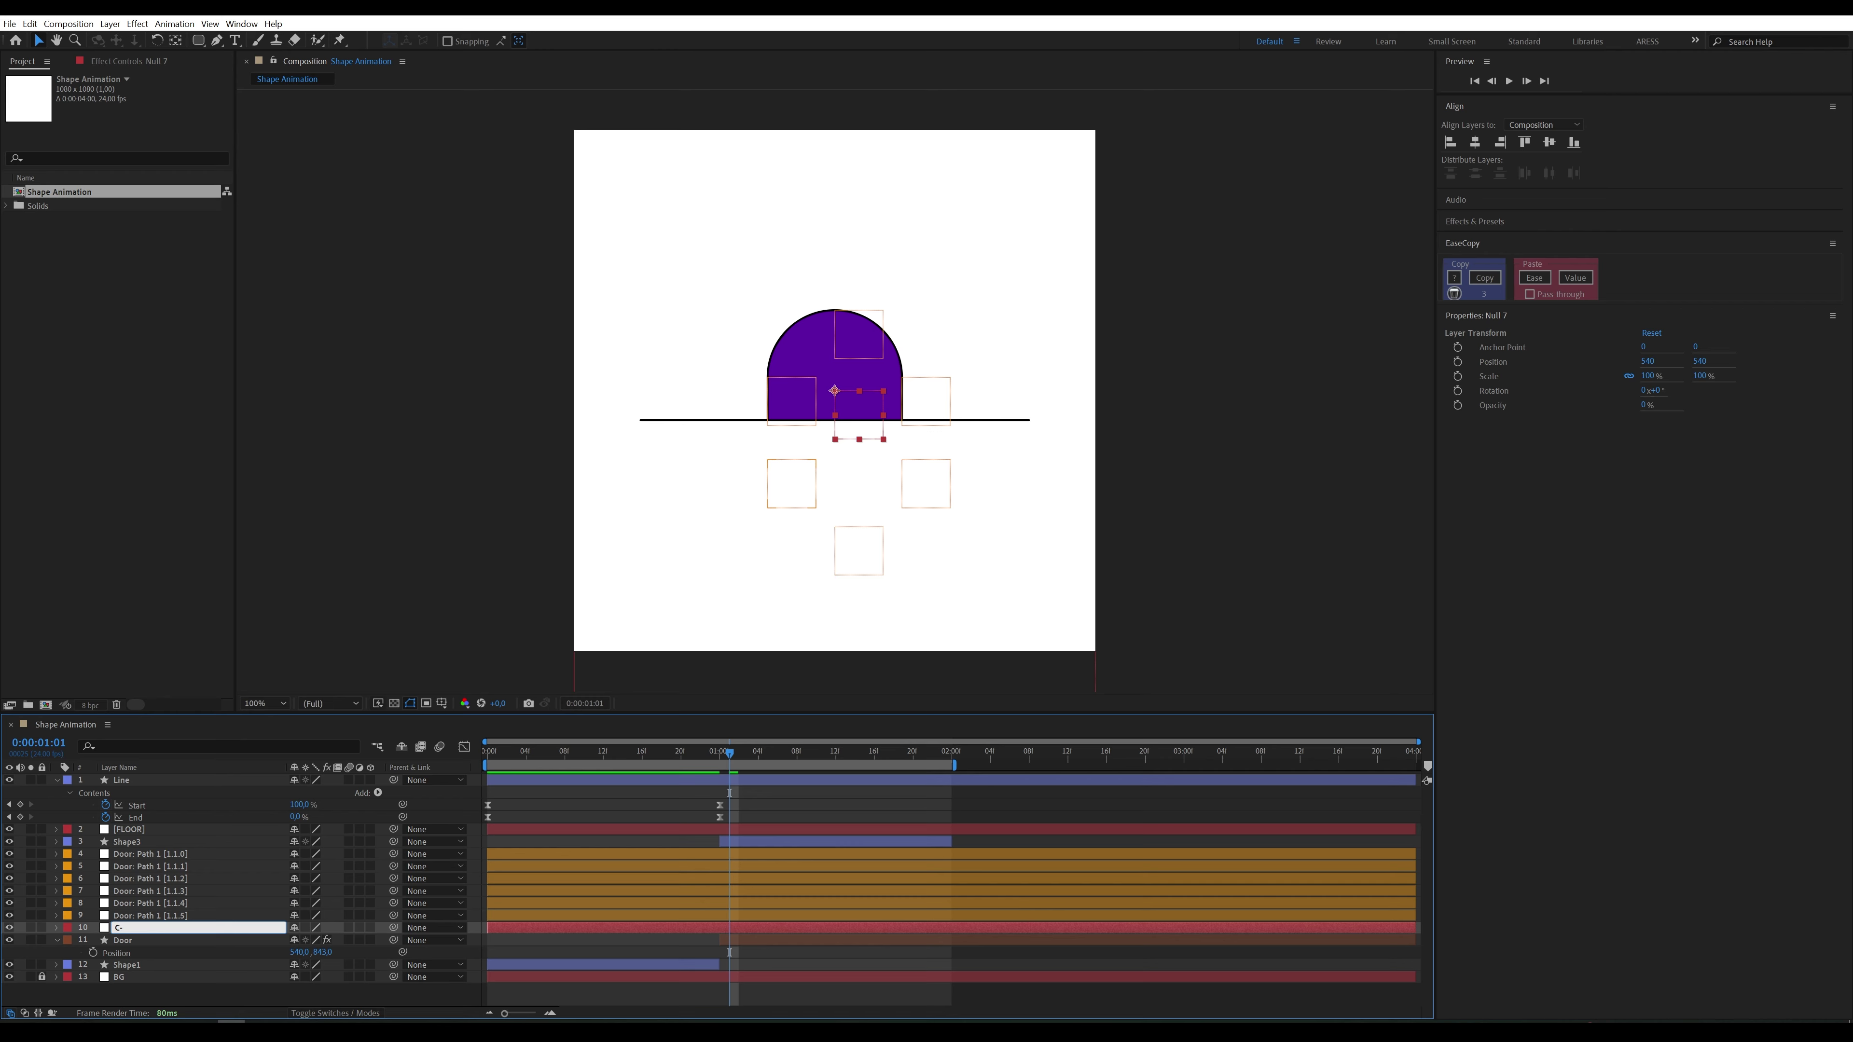
text(_Door)
key(Return)
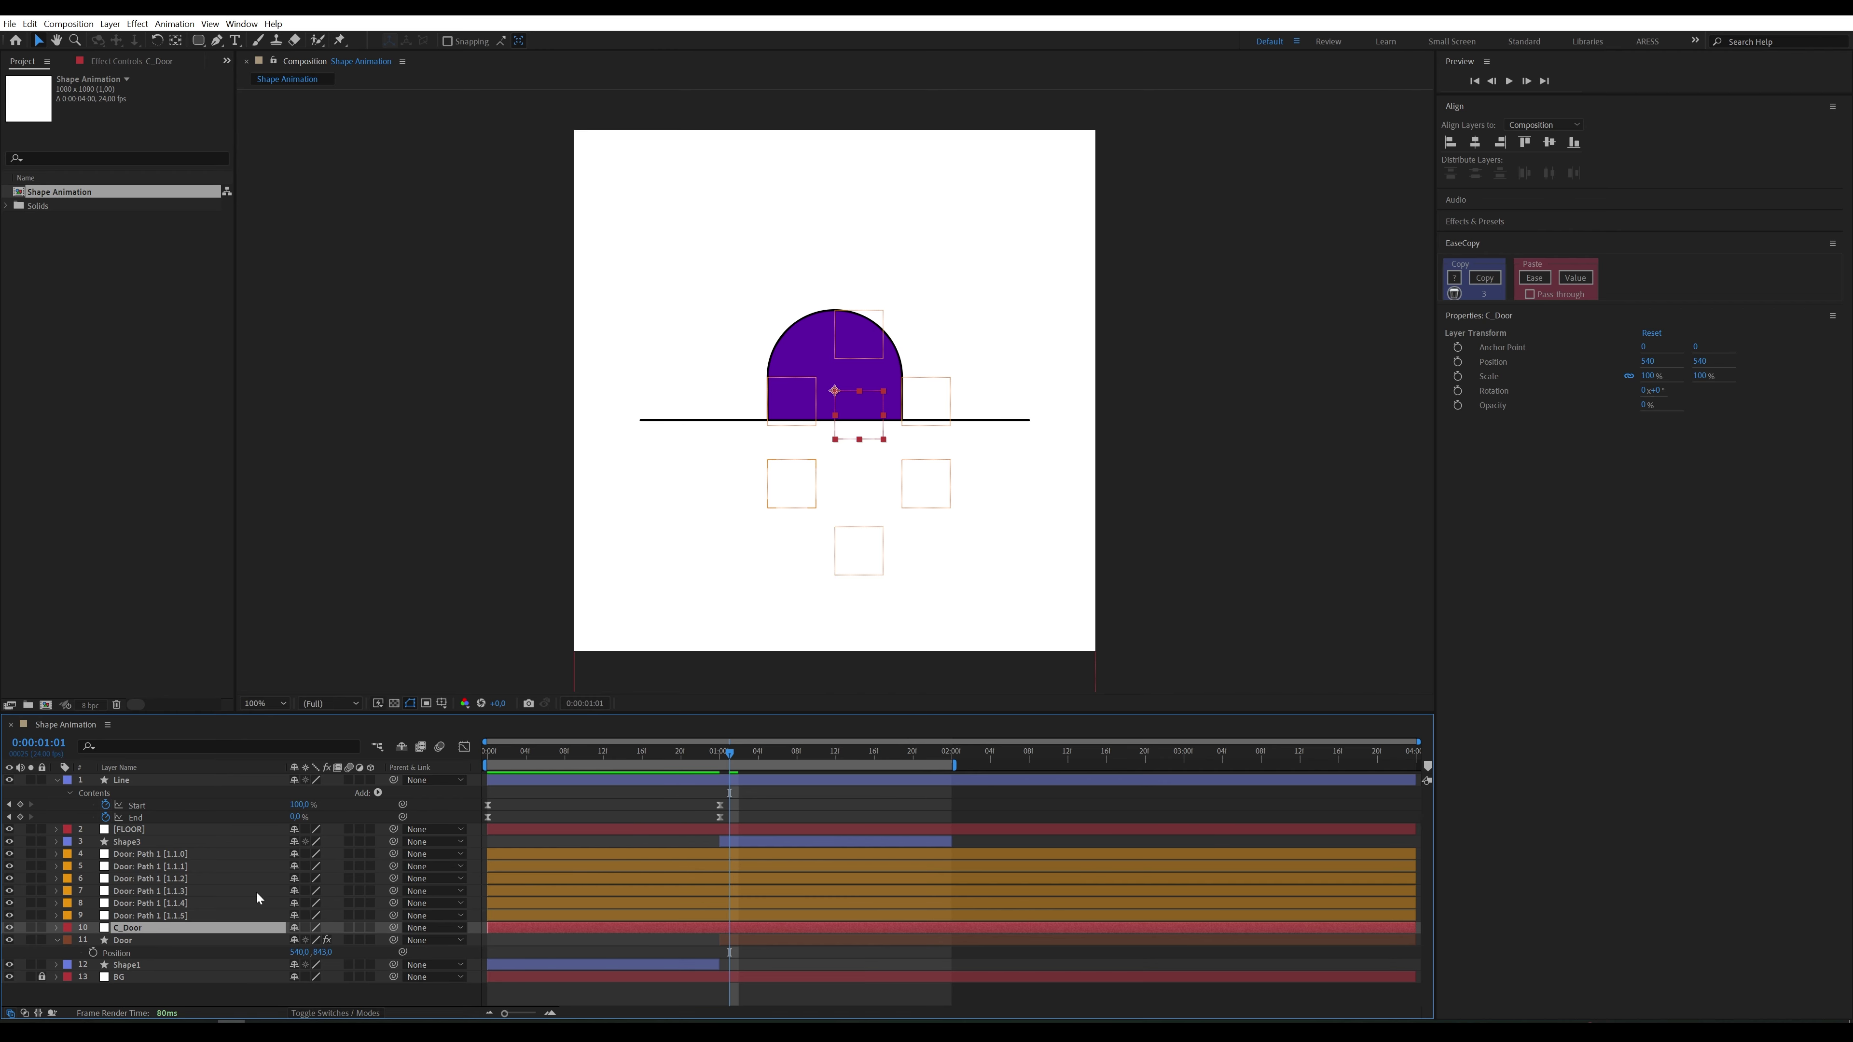
drag(139, 931, 146, 858)
Step: Parent the six Door path nulls to C_Door and give C_Door the same orange label colour as them
shift+click(177, 927)
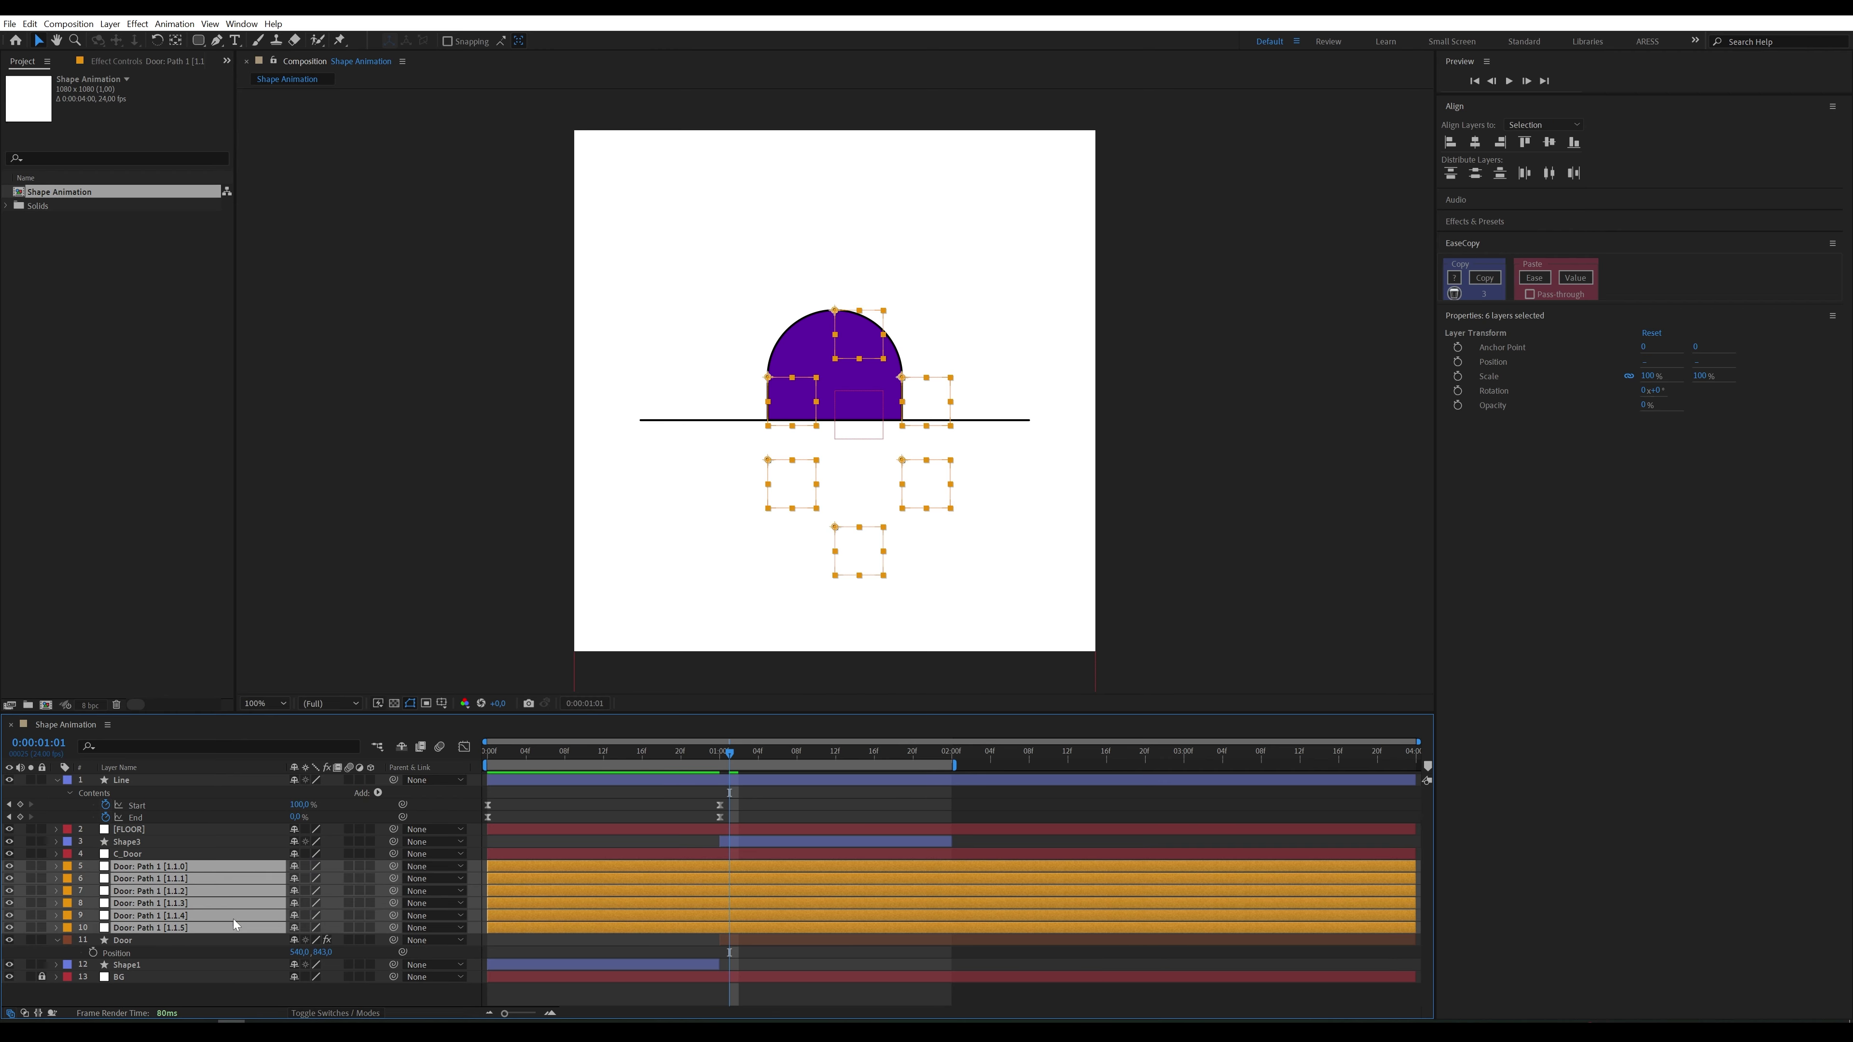
drag(398, 865, 241, 854)
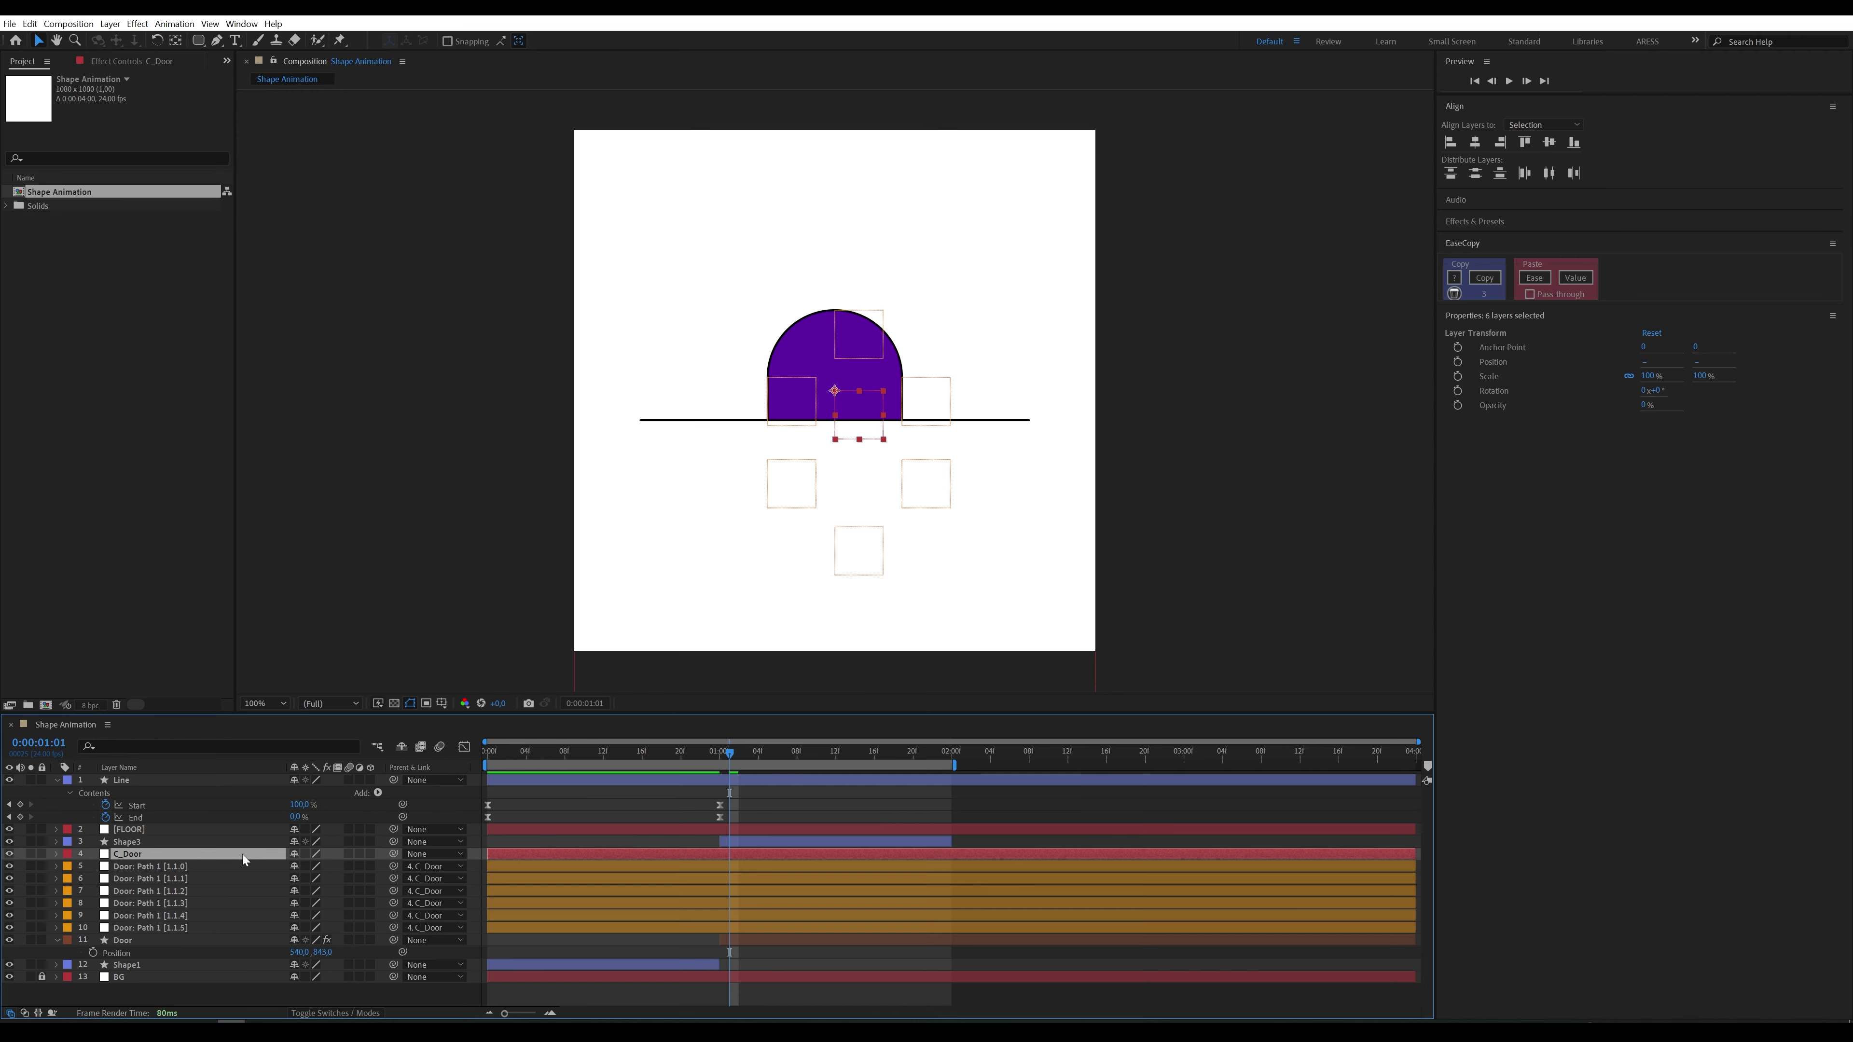
click(68, 854)
click(97, 769)
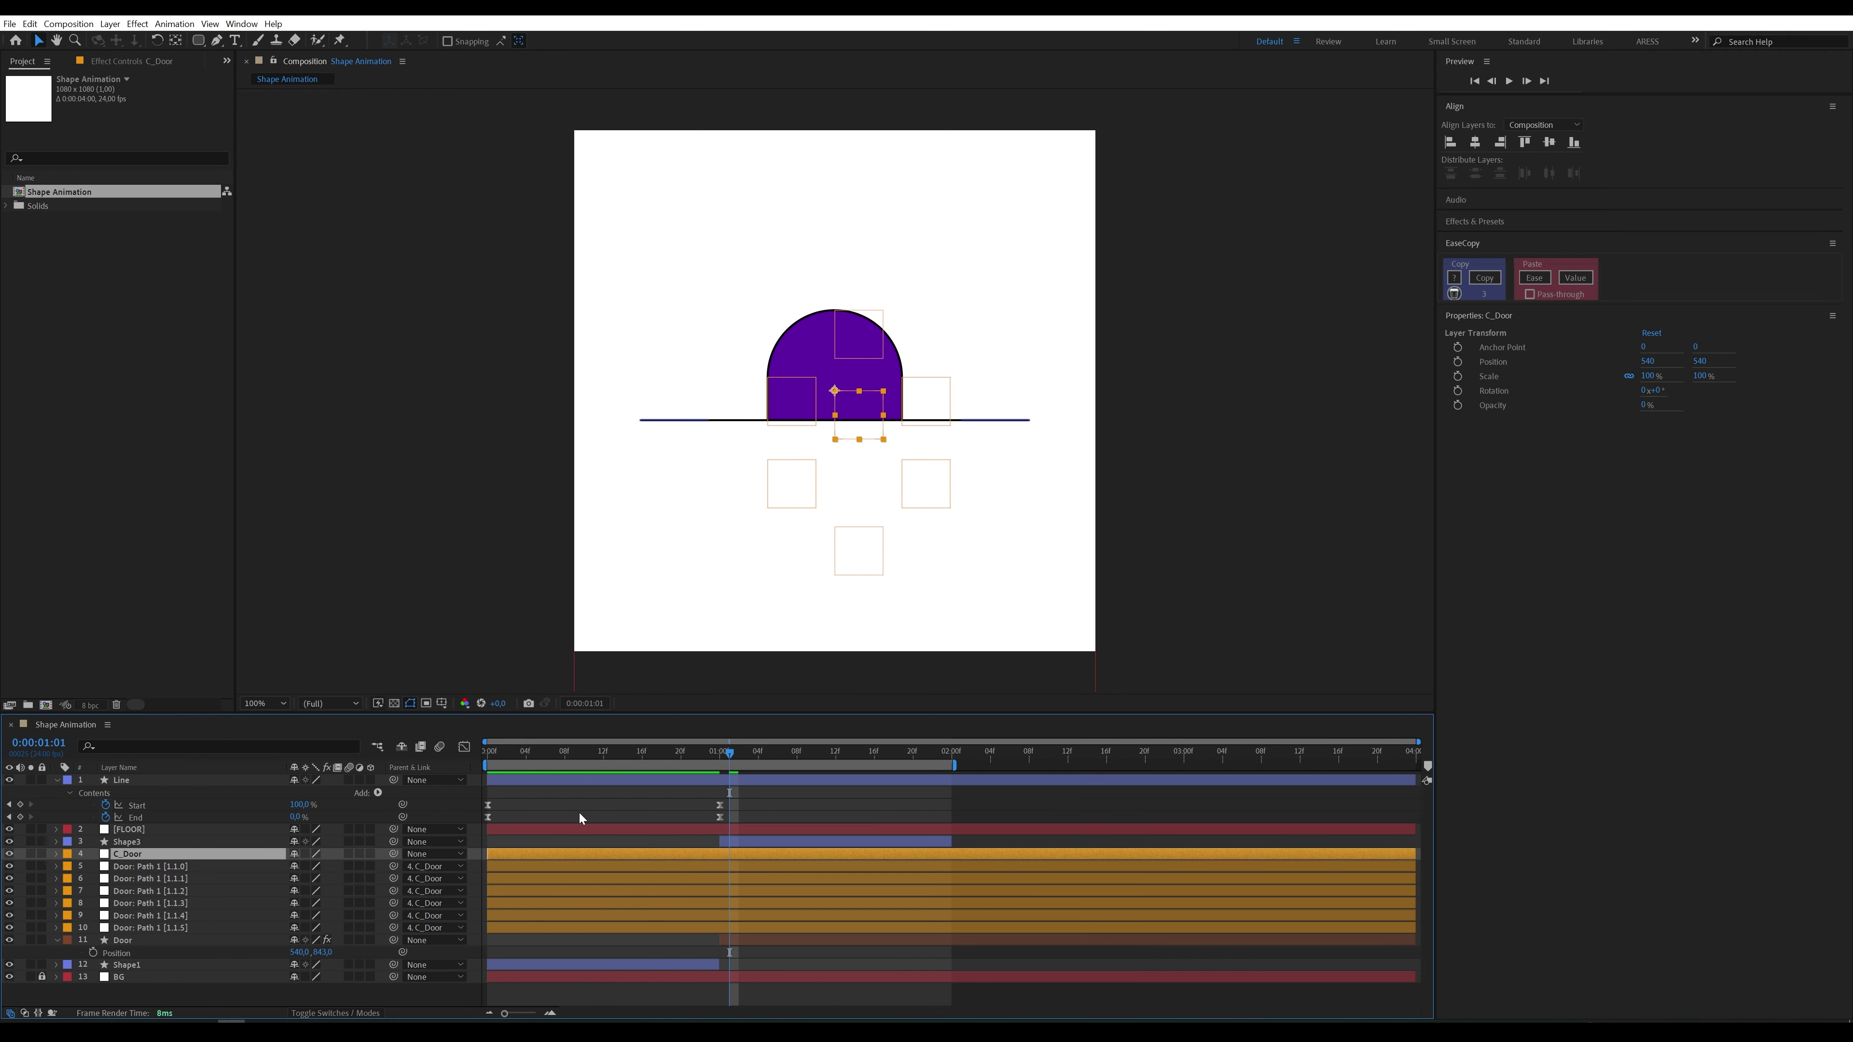
Step: Keyframe C_Door's Position at 0:00:01:00 and 0:00:01:04, setting the first keyframe to 540, 783
click(723, 757)
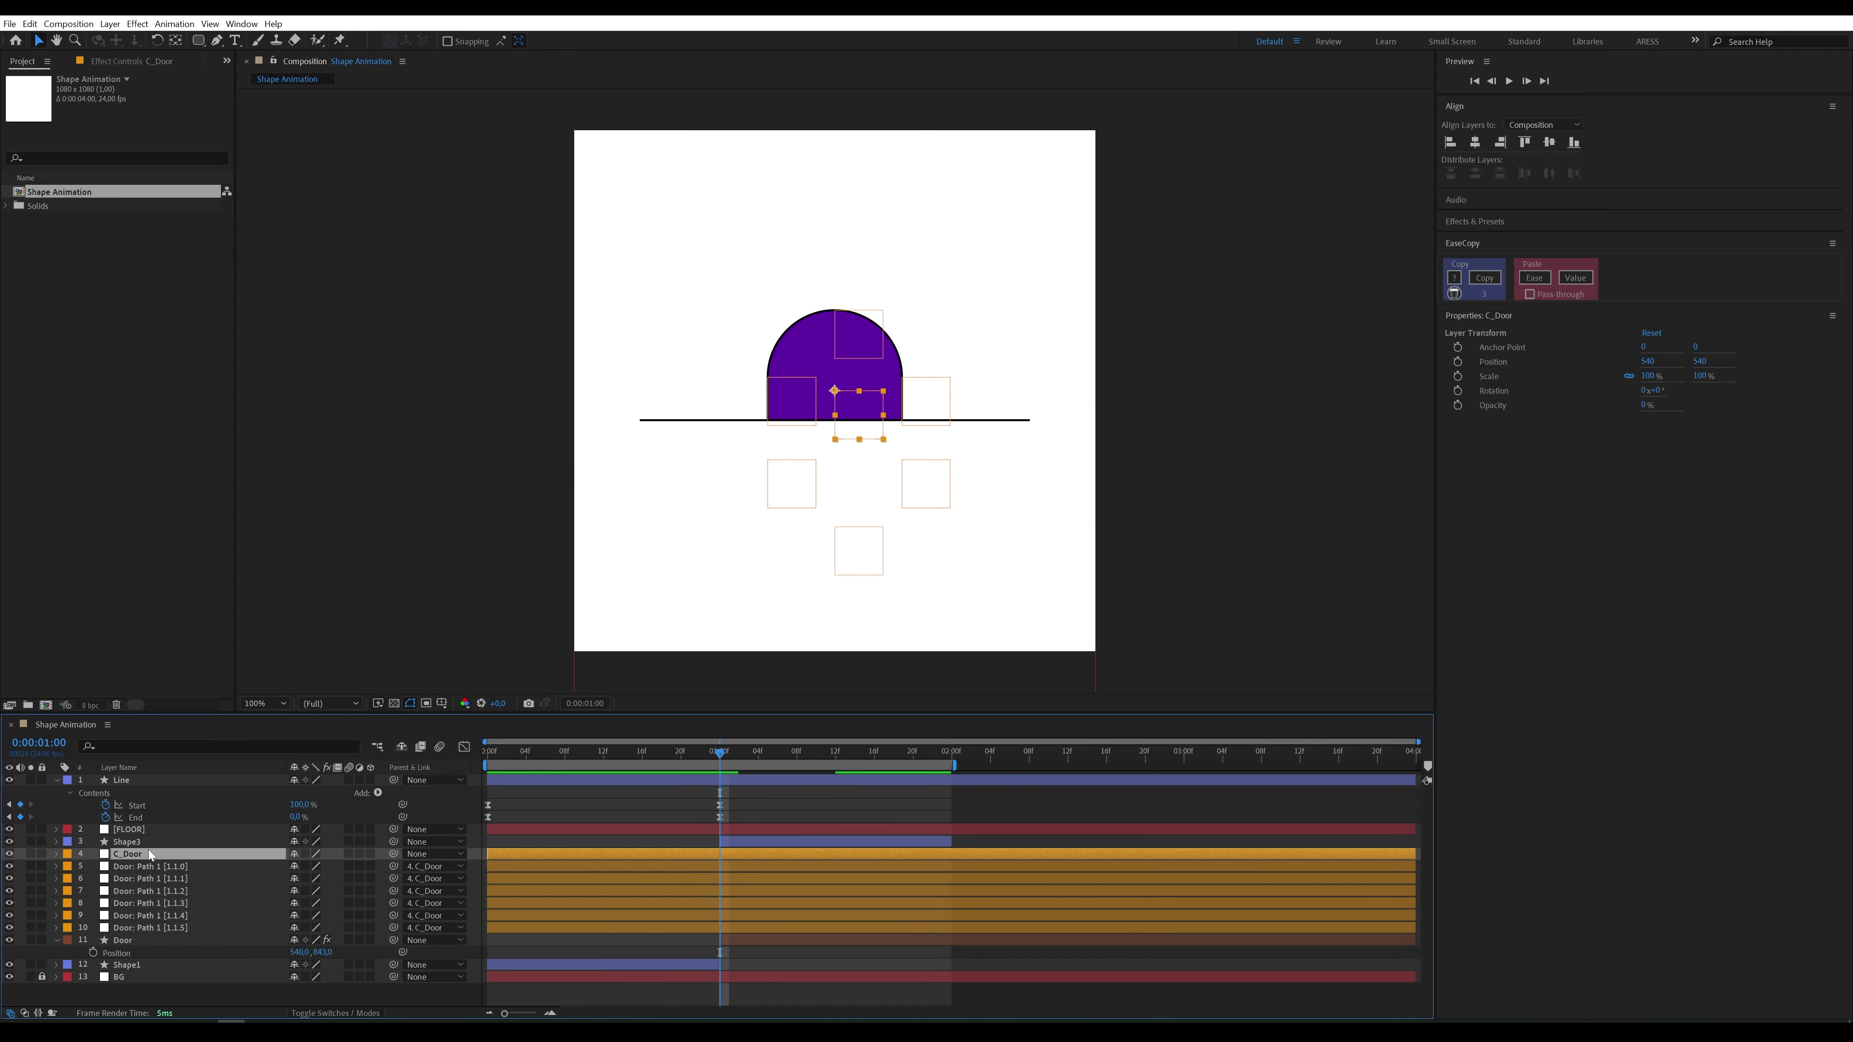
key(alt+shift+p)
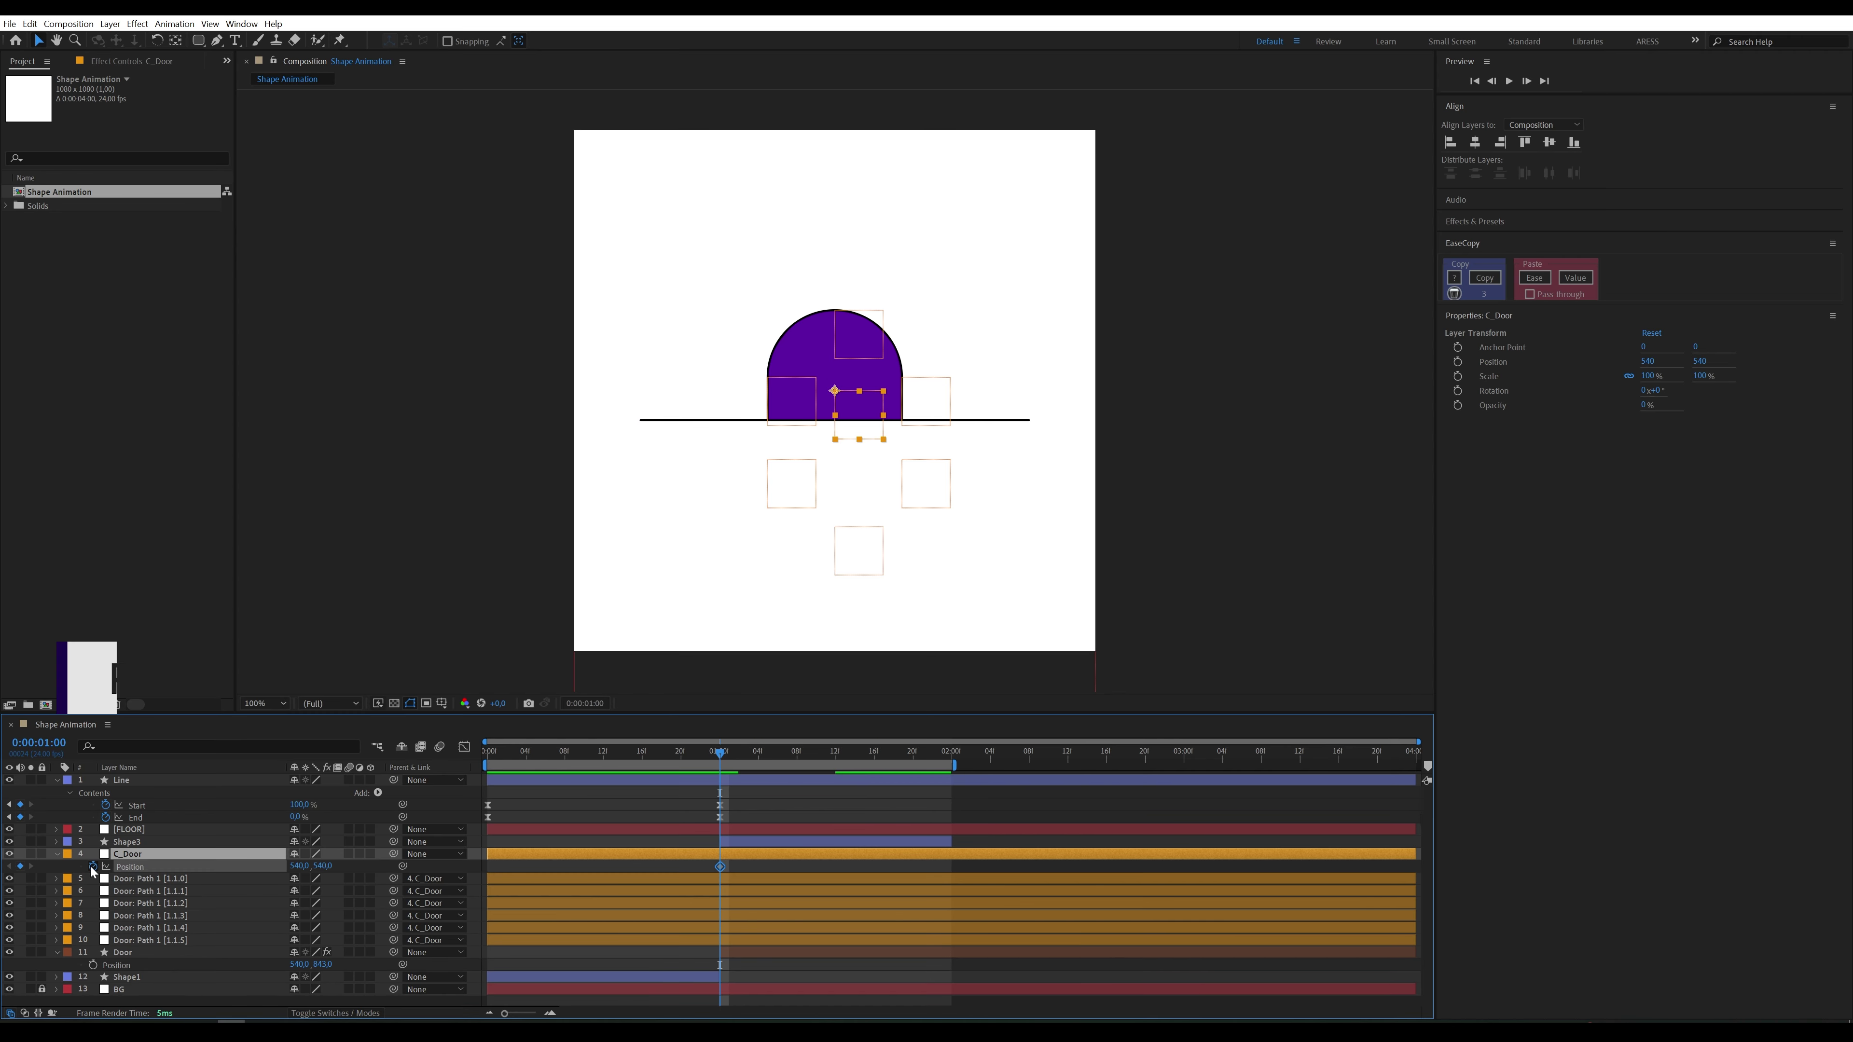
click(760, 758)
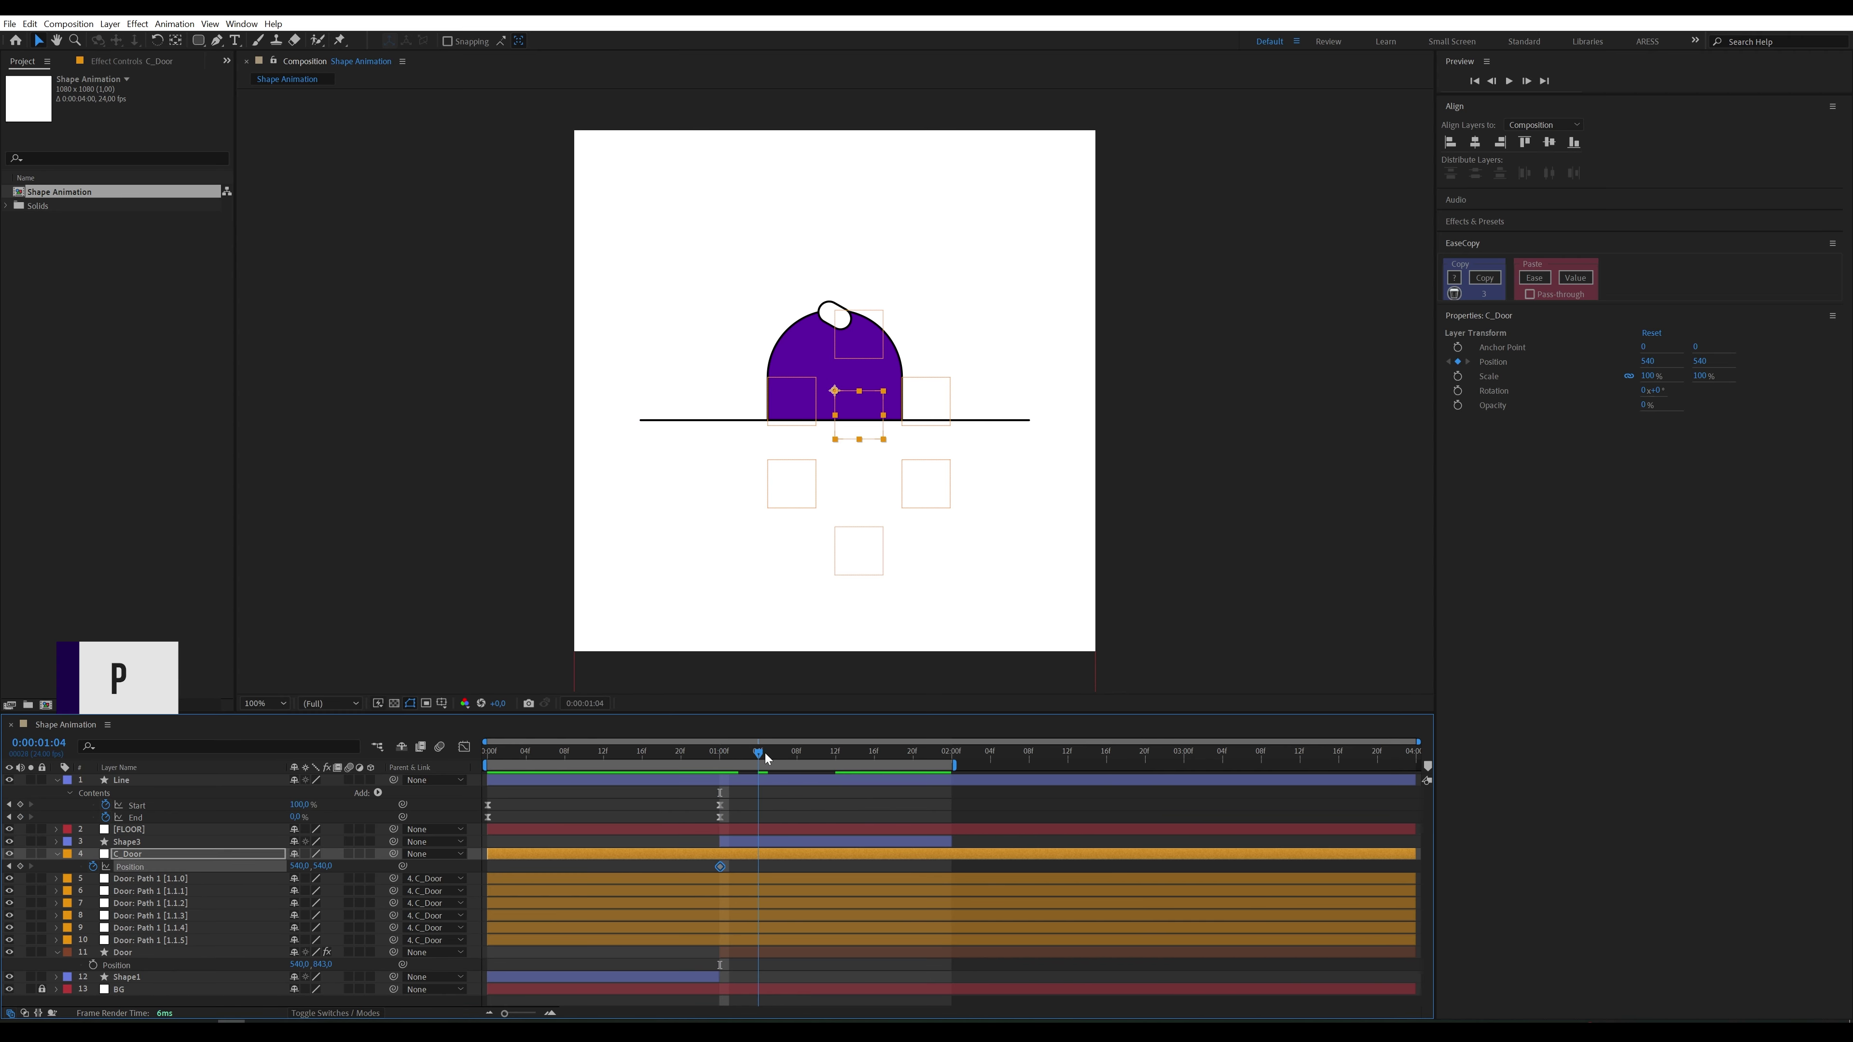
click(20, 867)
click(9, 867)
drag(322, 866, 499, 866)
Step: Play back the animation from 0:00:00:18 to check the door rising behind the line
click(660, 752)
key(space)
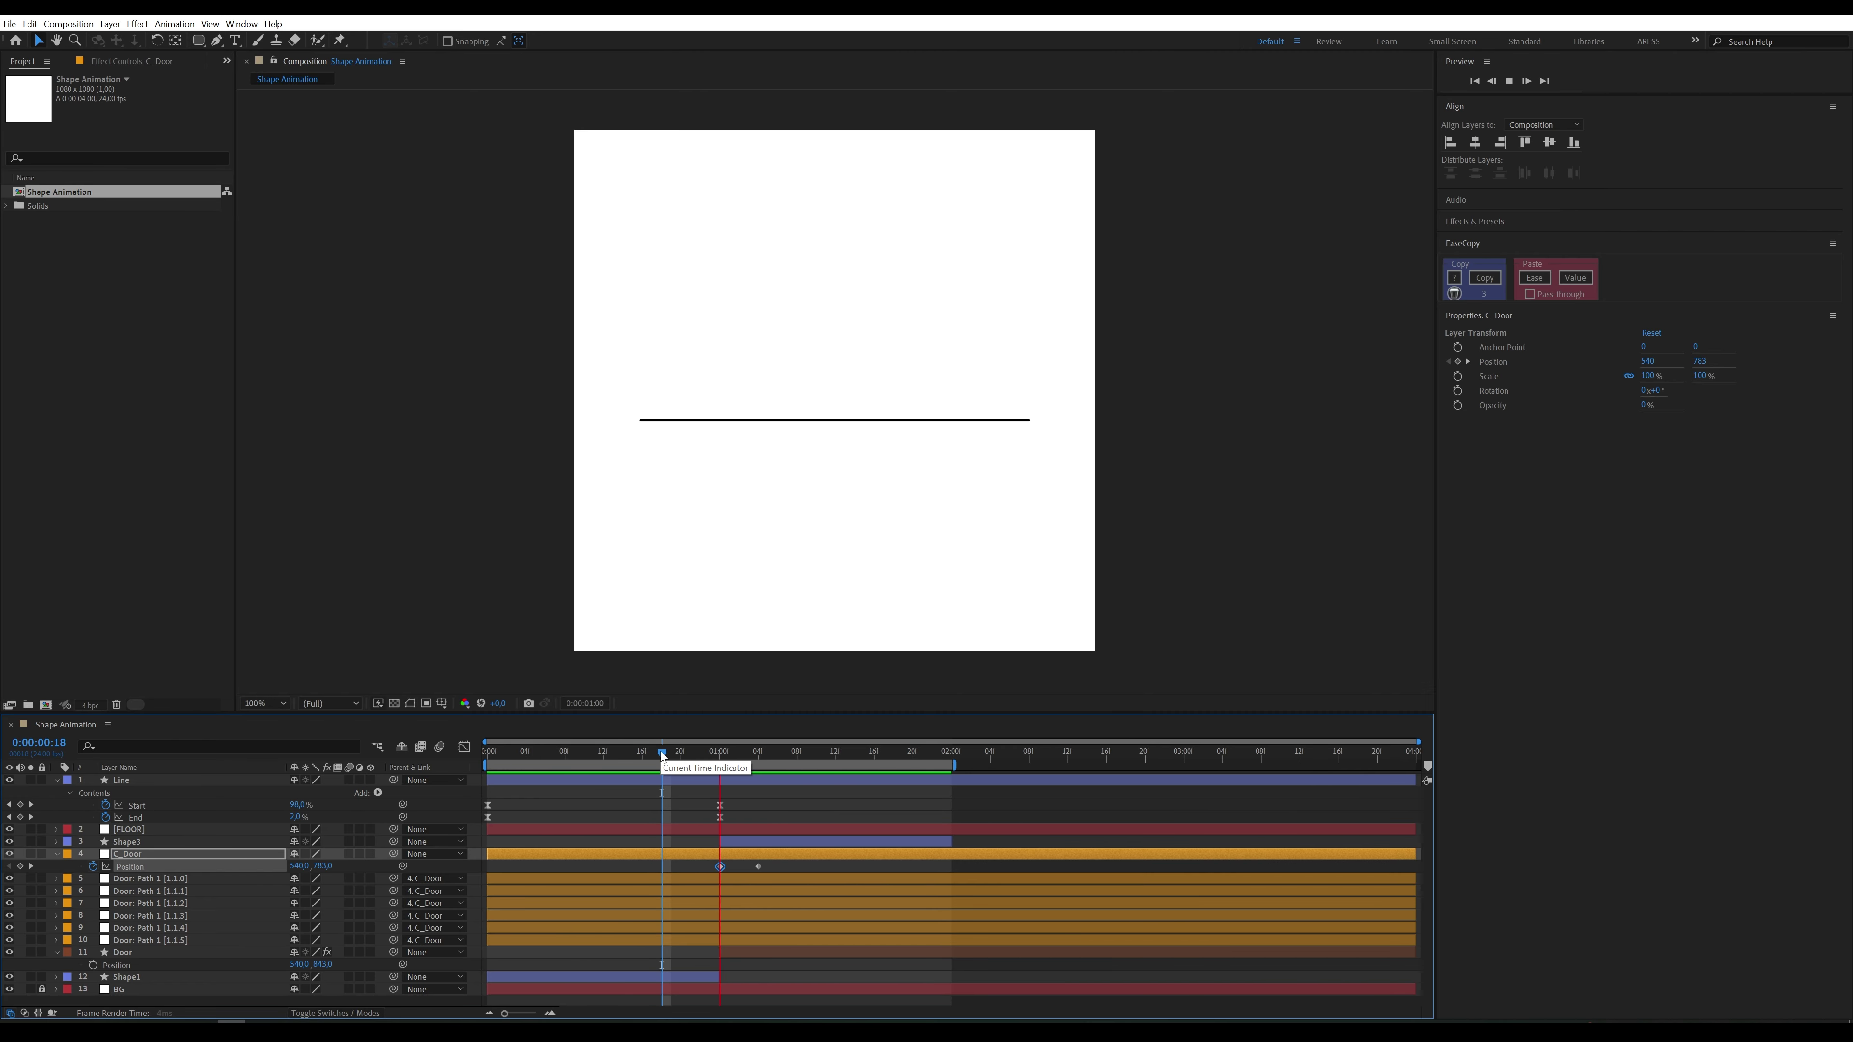
click(681, 754)
click(711, 754)
Step: Keyframe the Position of the three upper door nulls, Door: Path 1 [1.1.0], [1.1.4] and [1.1.5], at 0:00:01:04
drag(712, 758, 756, 753)
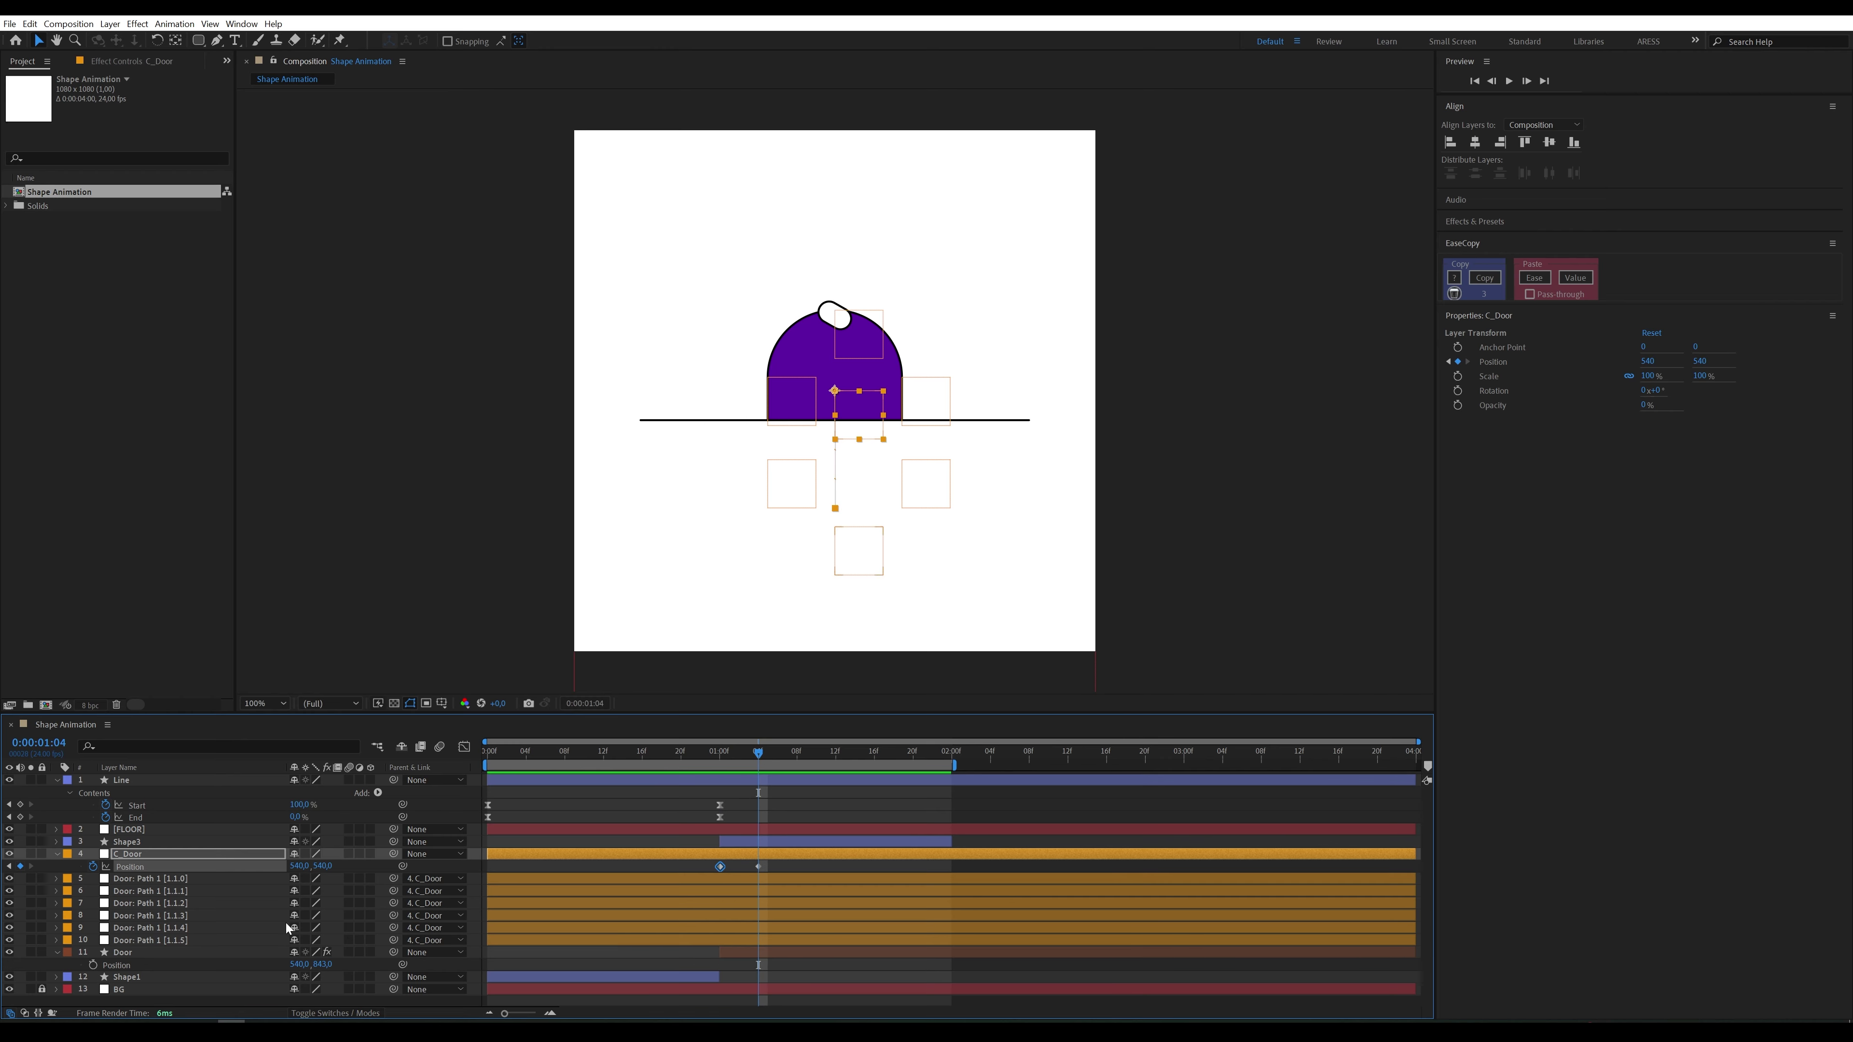
click(883, 315)
shift+click(915, 390)
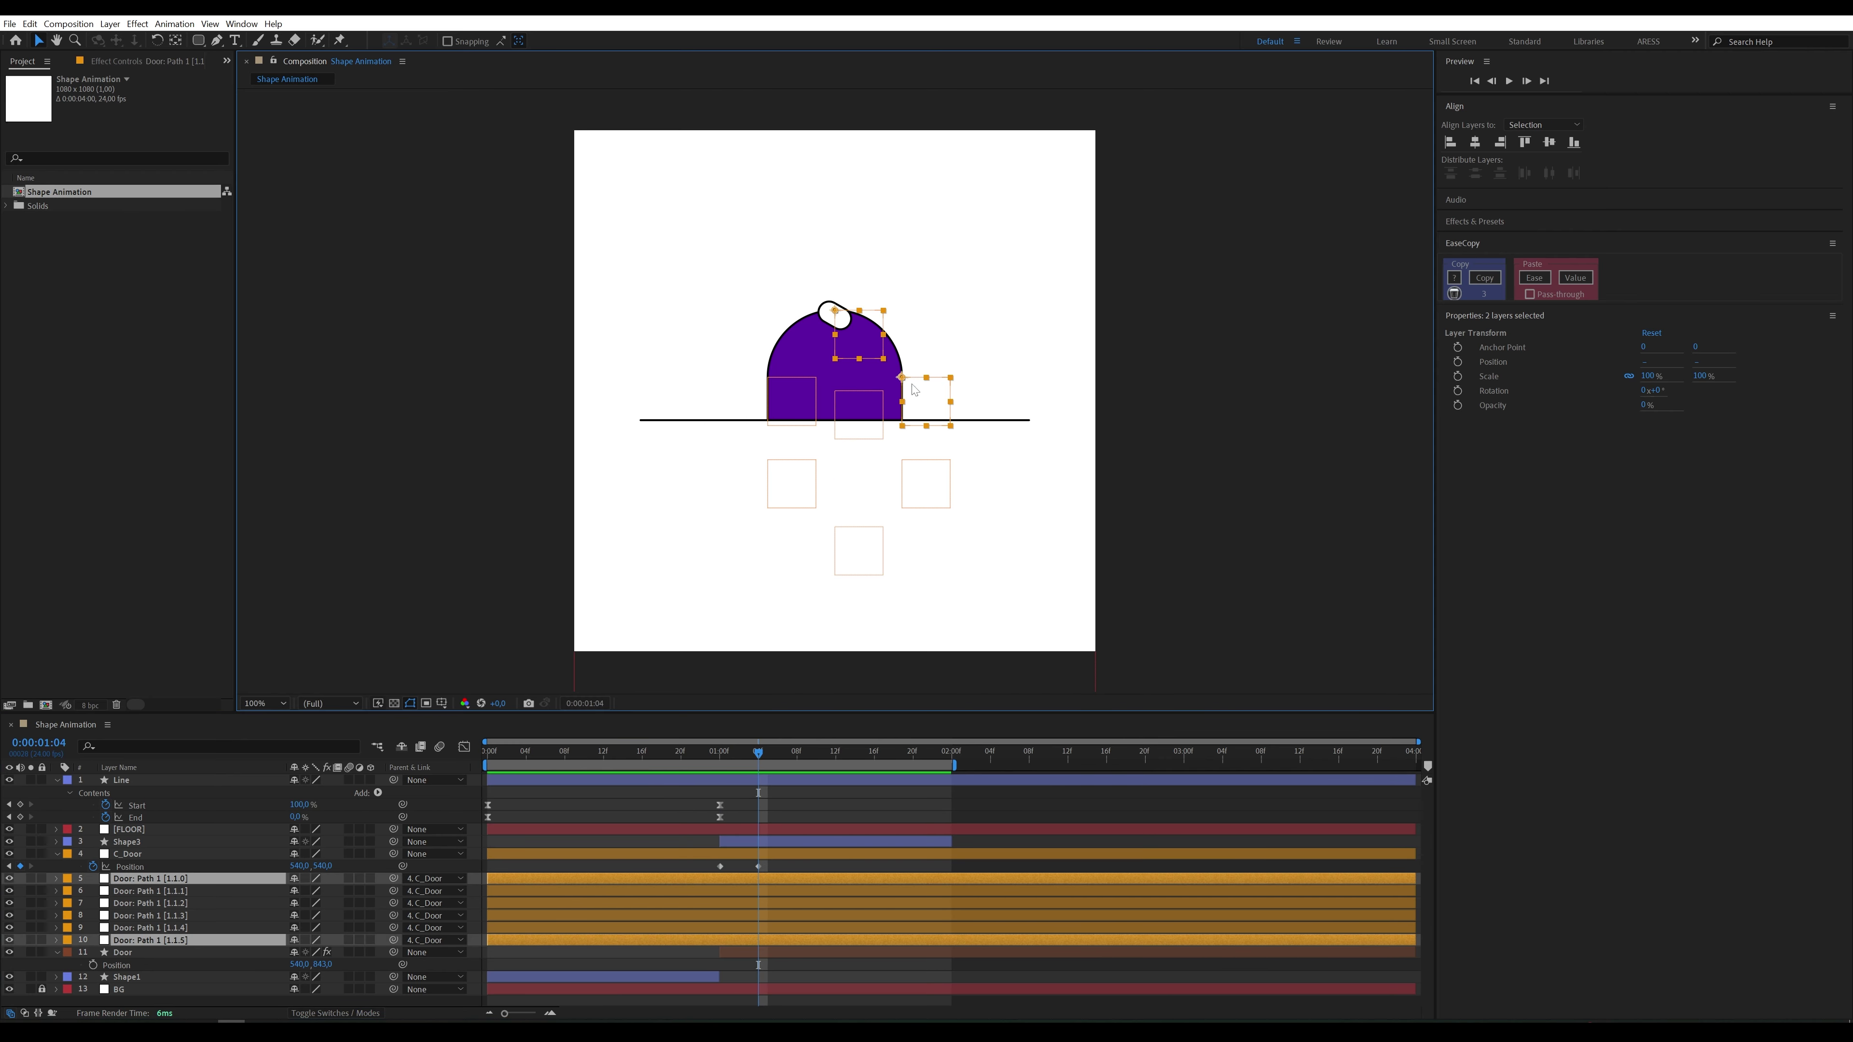
shift+click(800, 383)
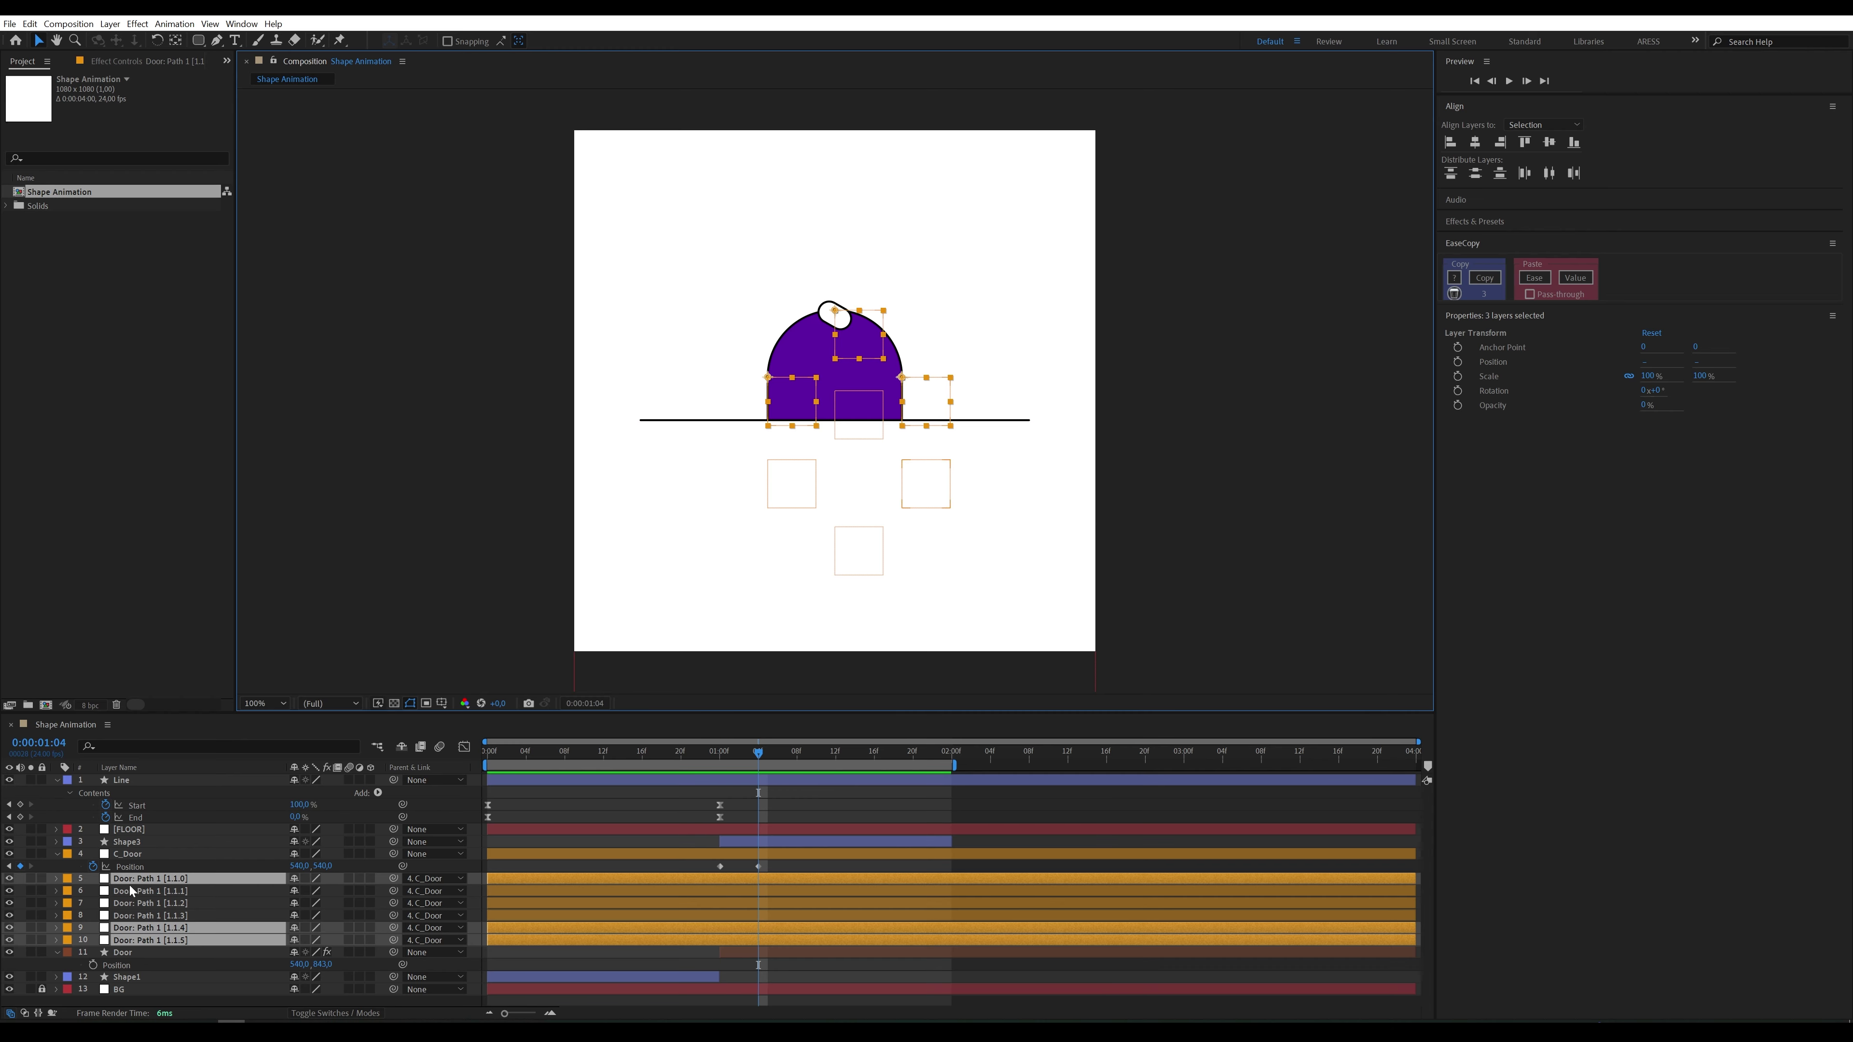
key(p)
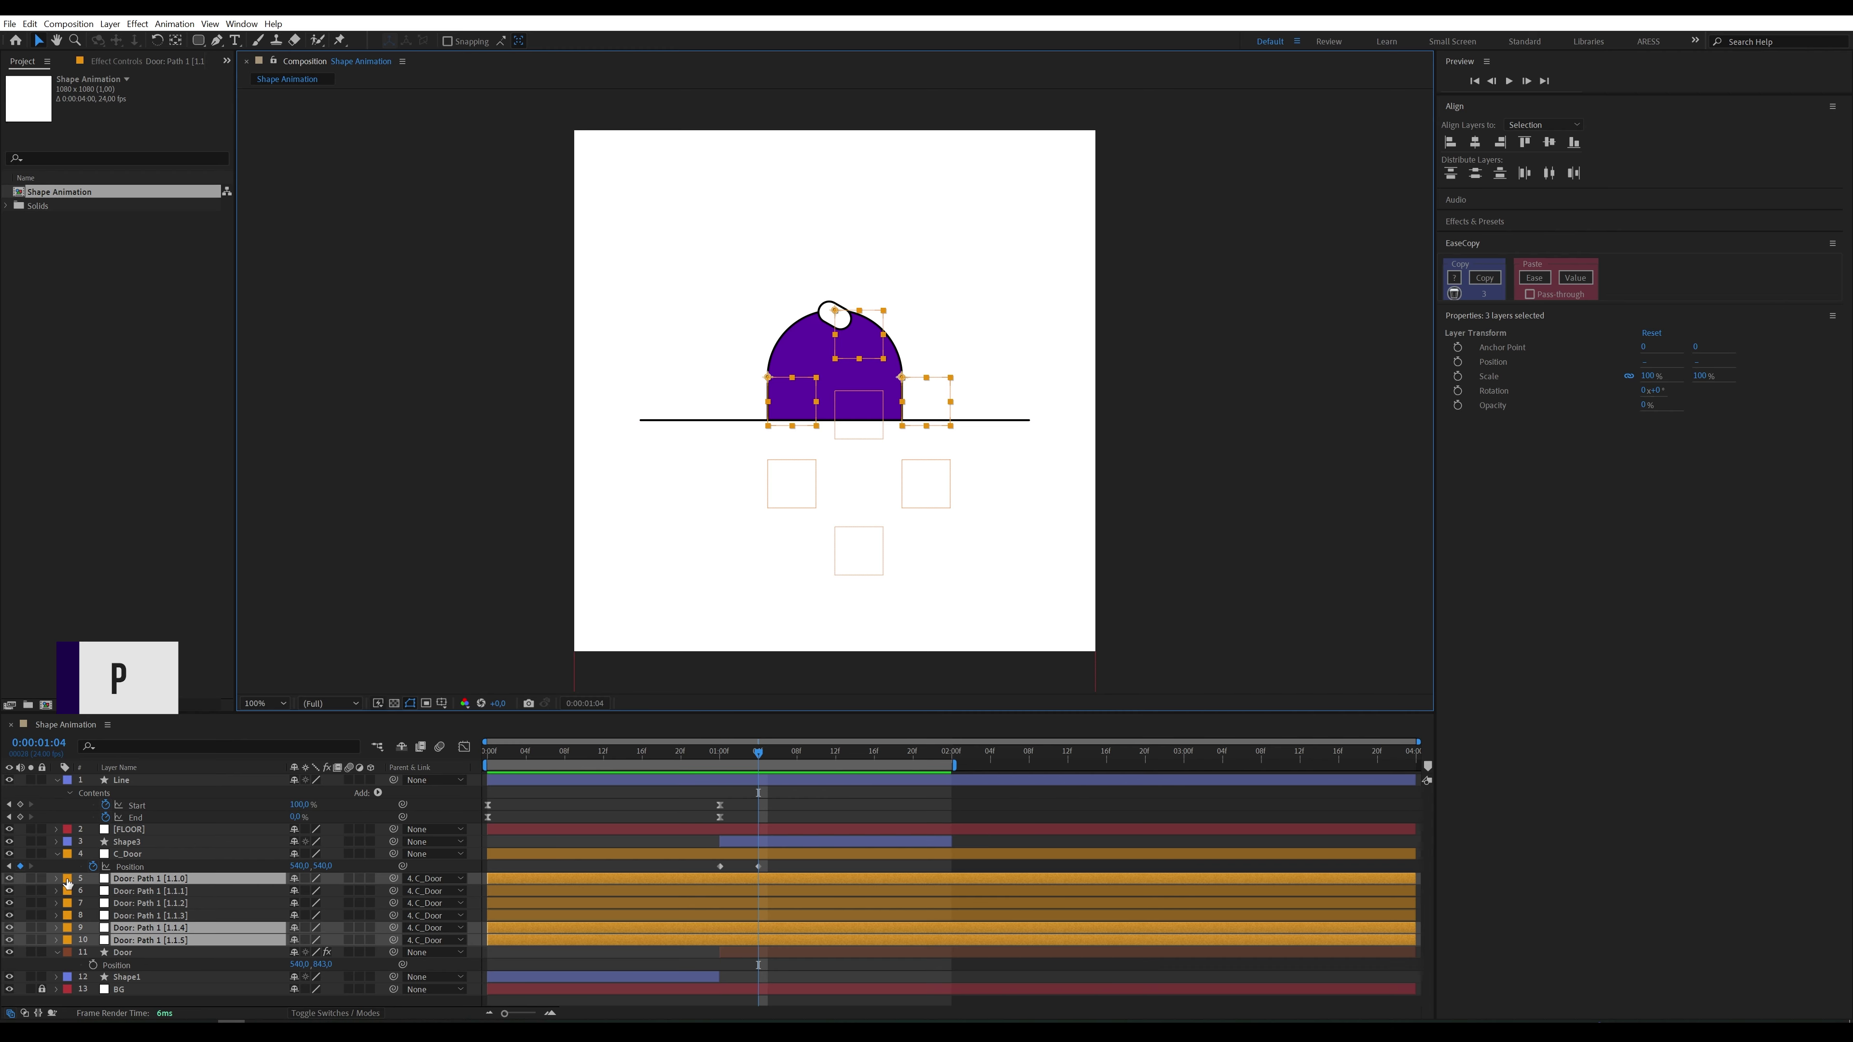
click(57, 879)
click(72, 891)
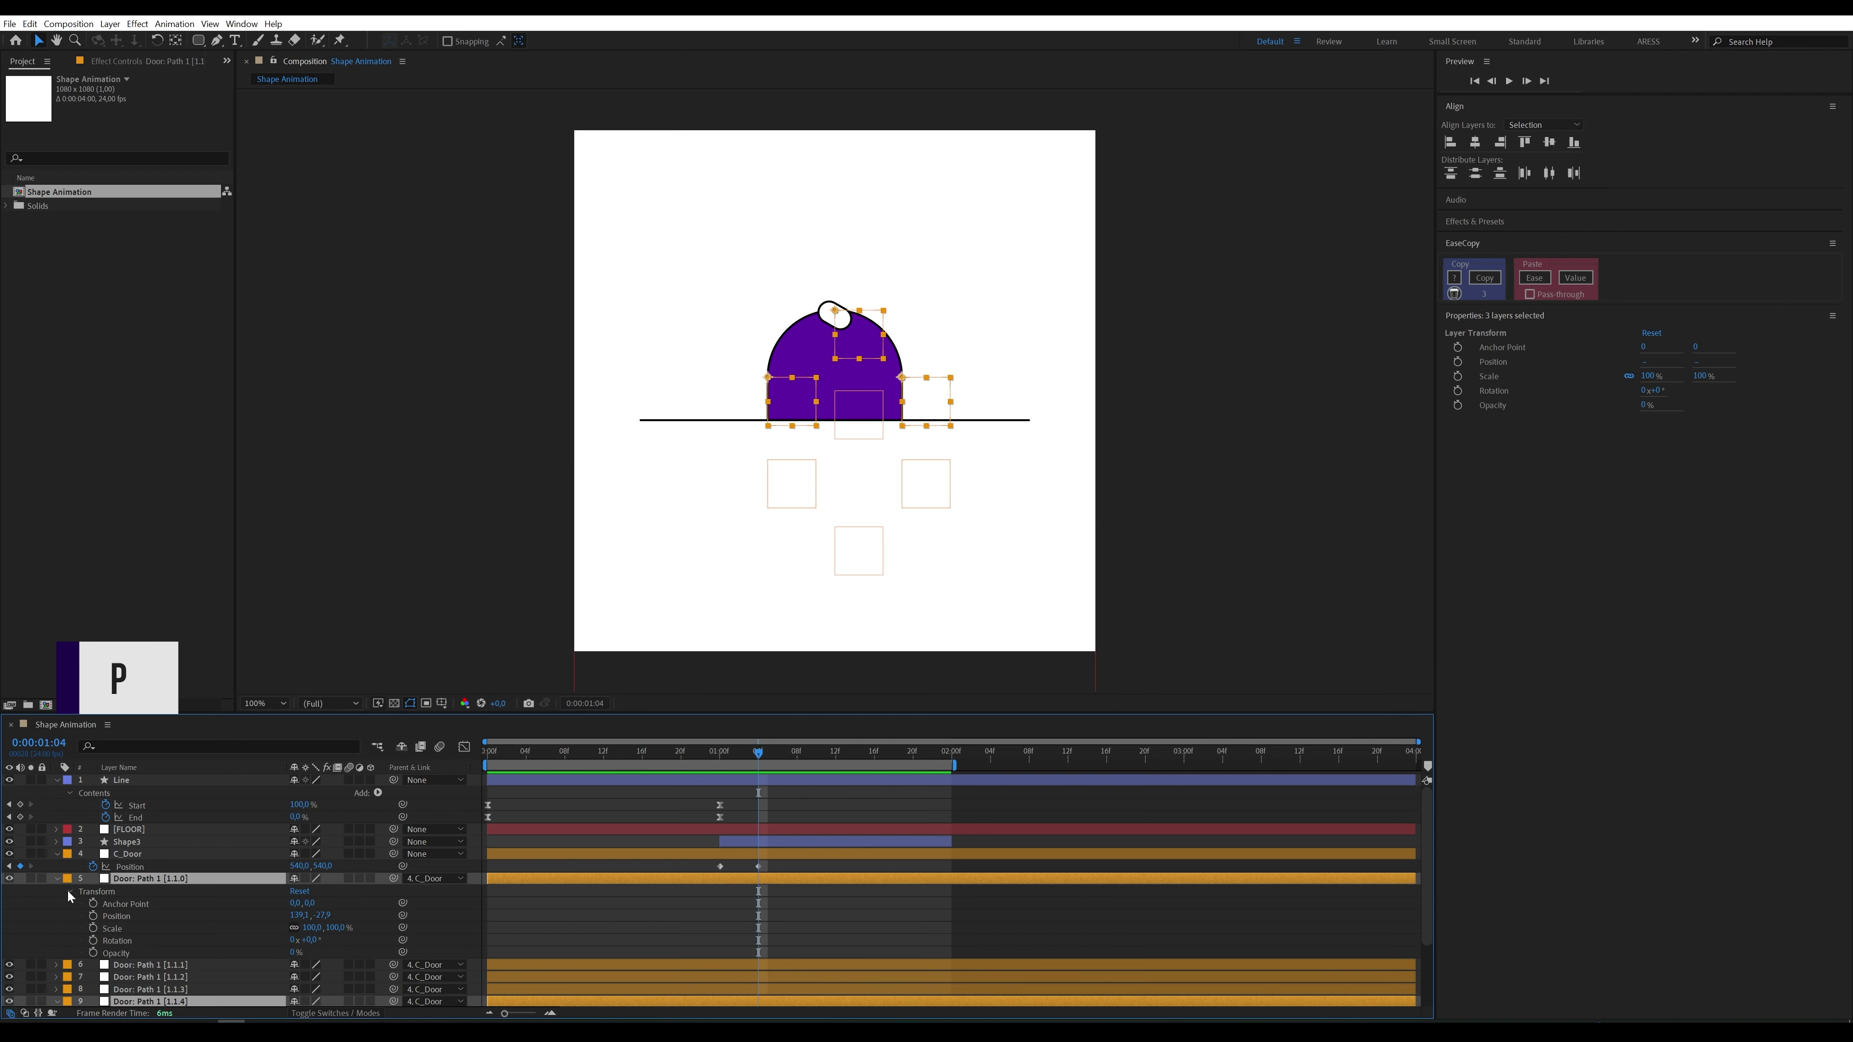
click(94, 917)
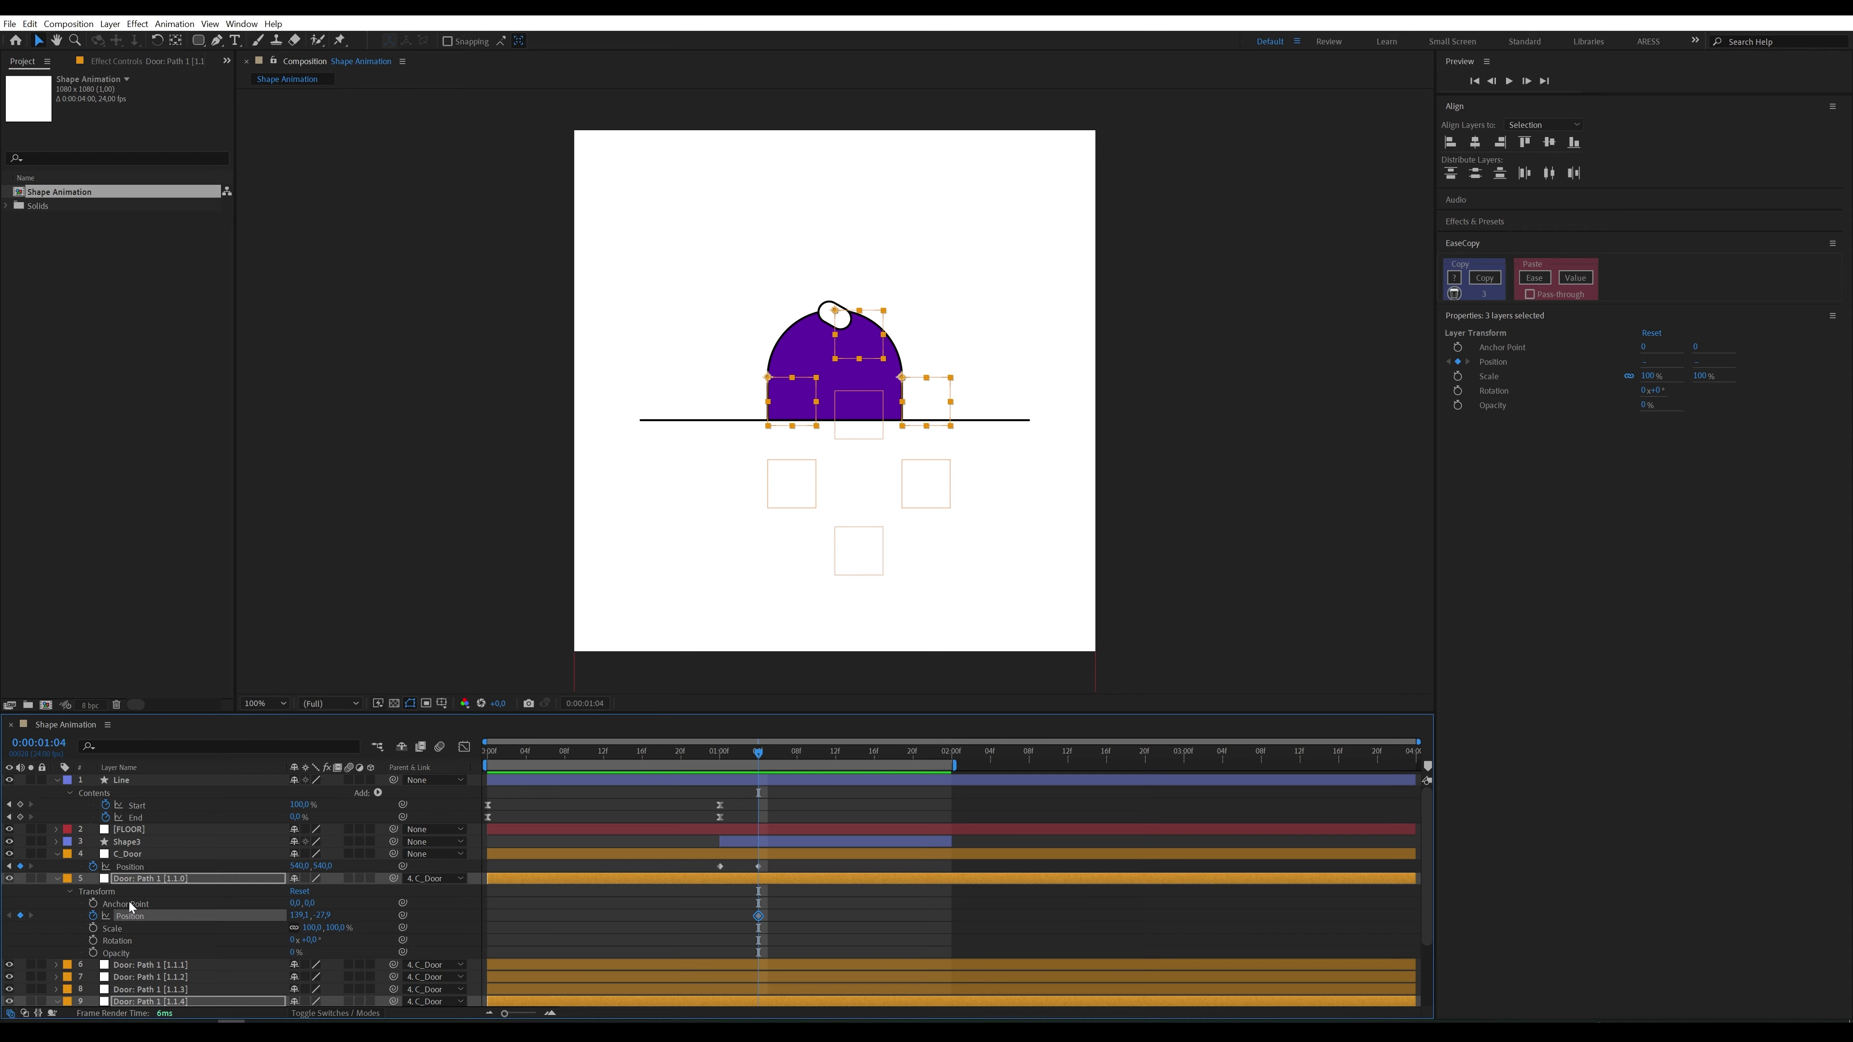
key(u)
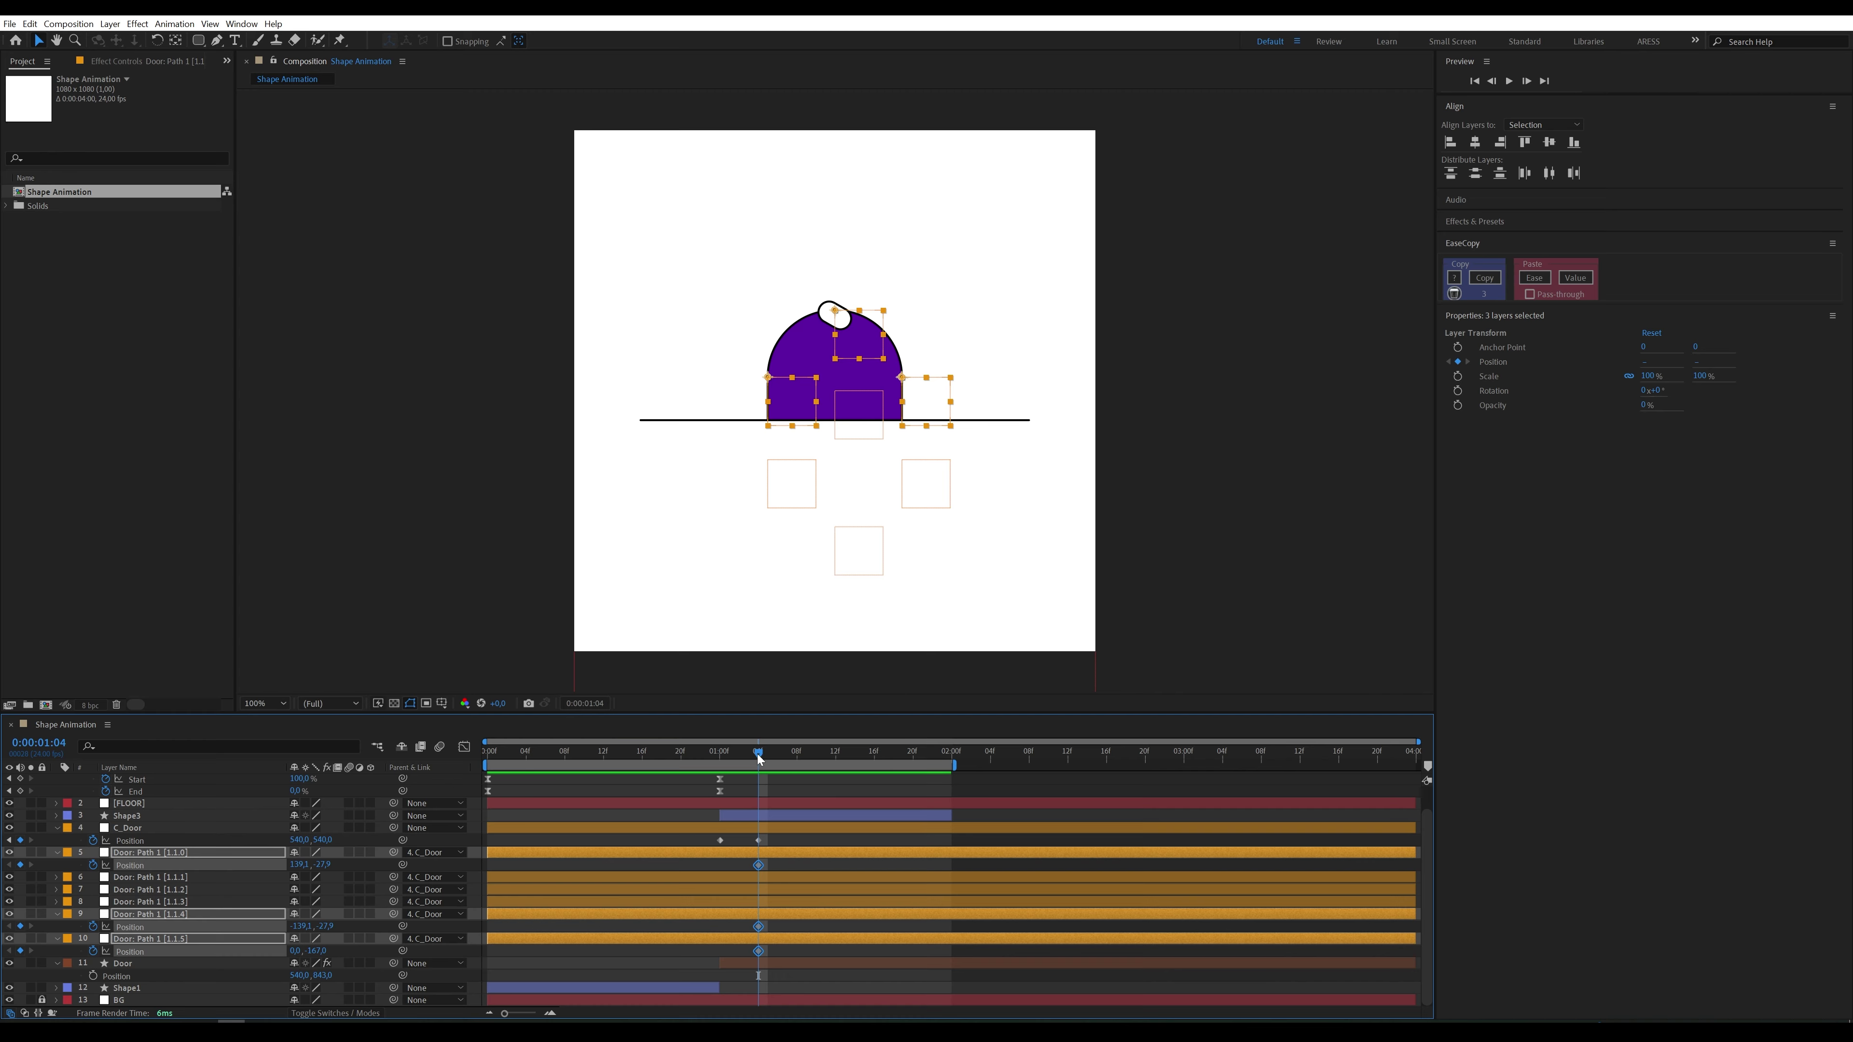
Step: At 0:00:01:06, stretch the door tall and narrow by raising the top null and moving the two side nulls inward, setting [1.1.0] X to 34.1
drag(757, 753, 774, 757)
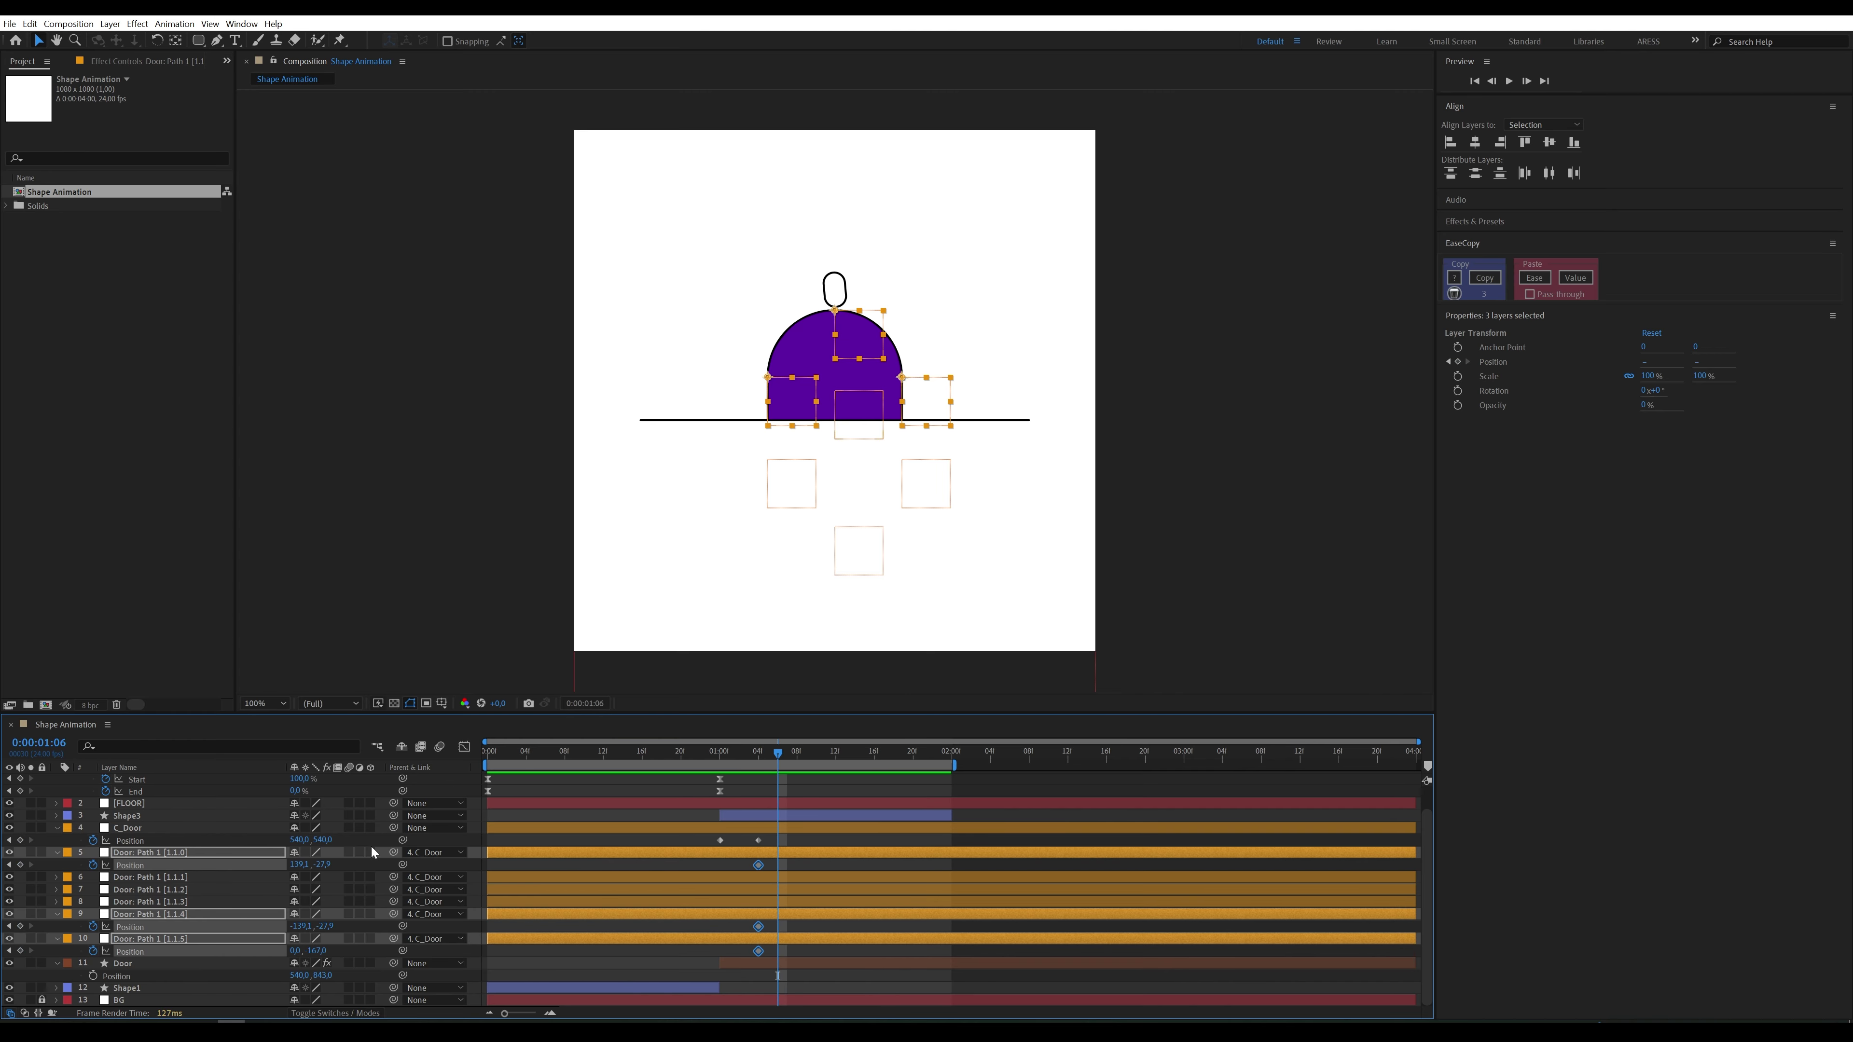
click(344, 868)
drag(329, 866, 306, 927)
key(ctrl+z)
key(ctrl+z)
drag(323, 952, 375, 929)
drag(297, 865, 225, 871)
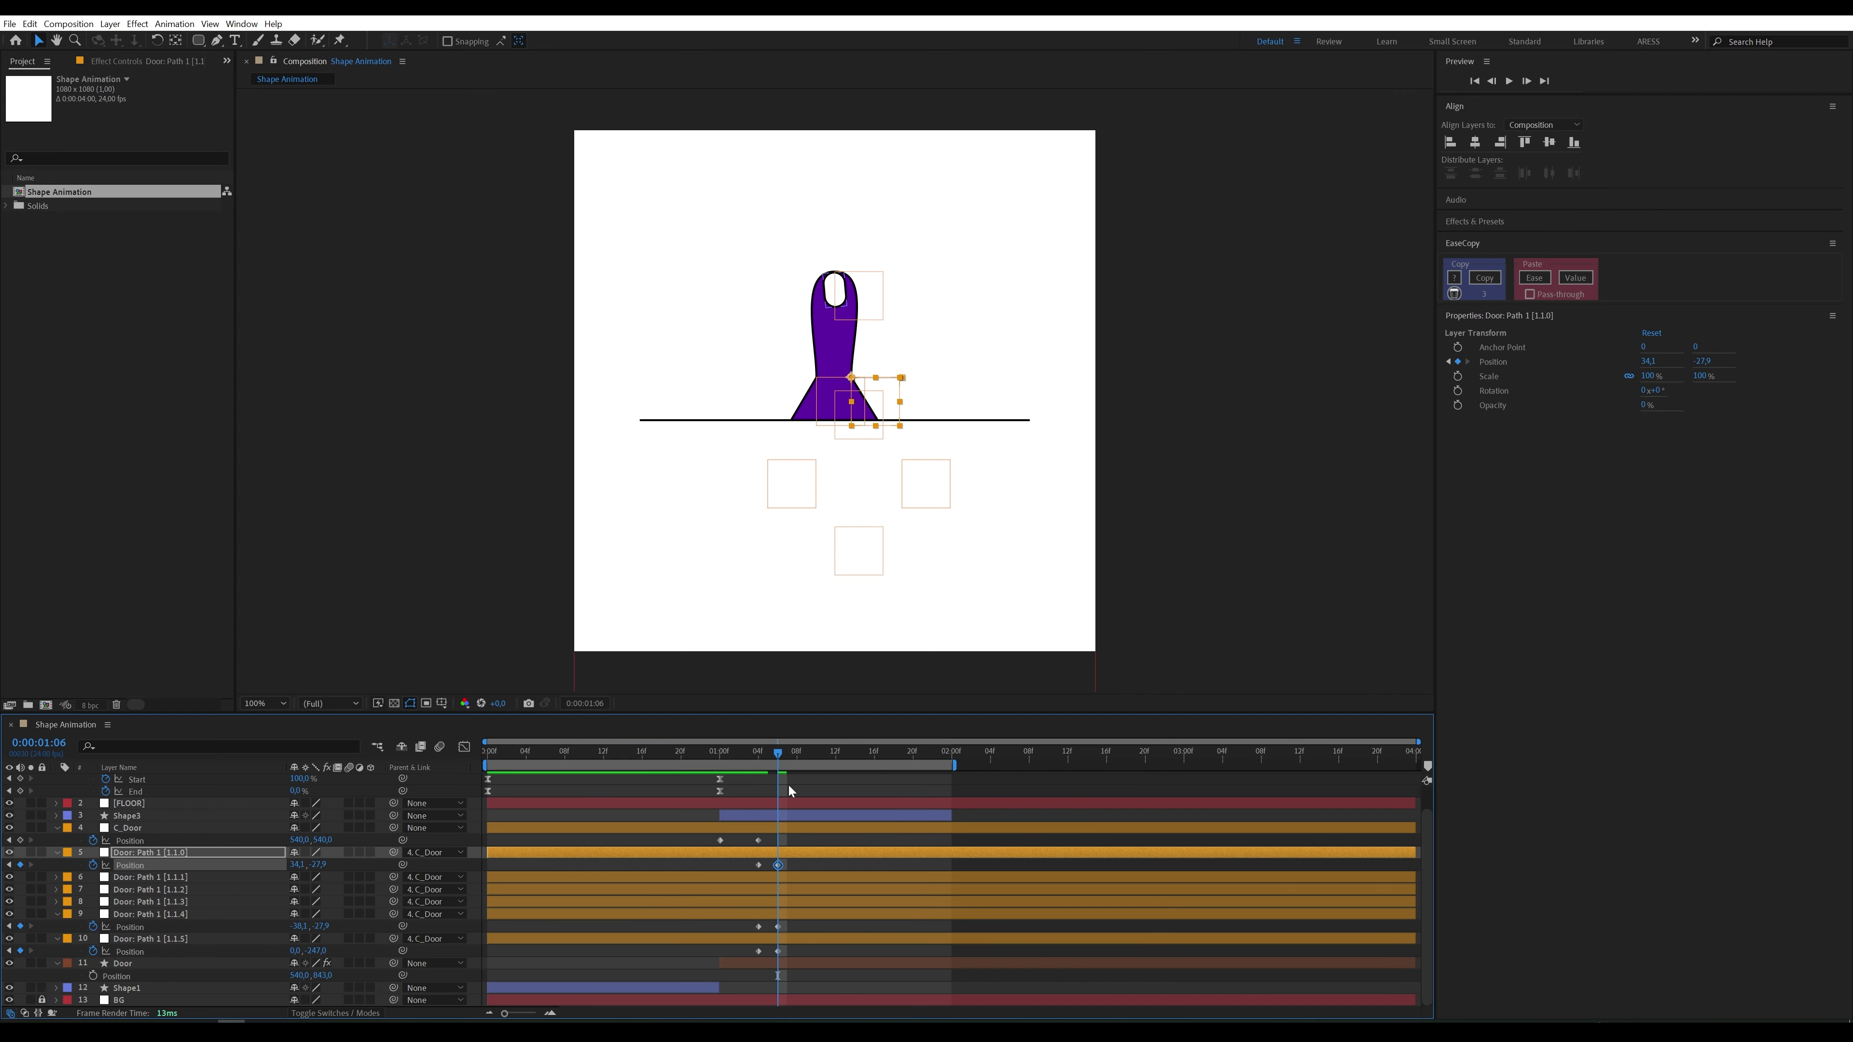
Step: Play back the animation from 0:00:00:05 to check the door's stretch
click(538, 754)
key(space)
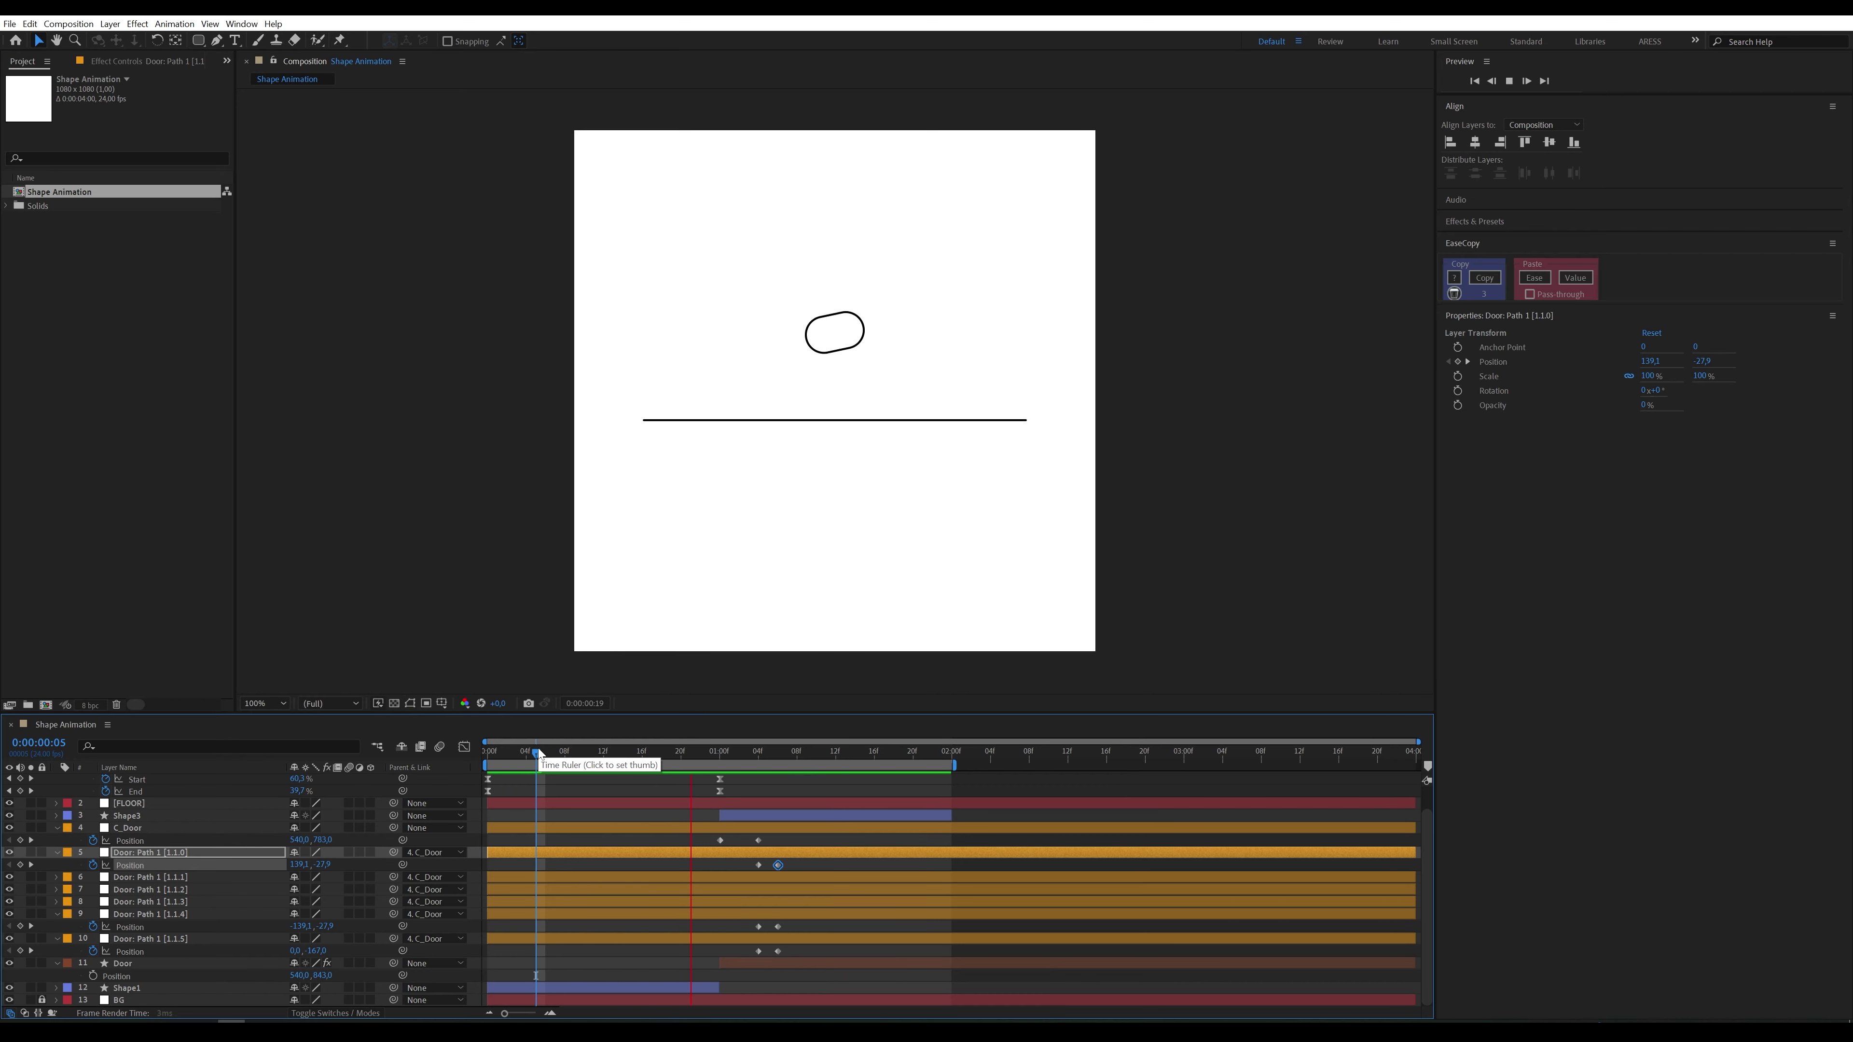
key(space)
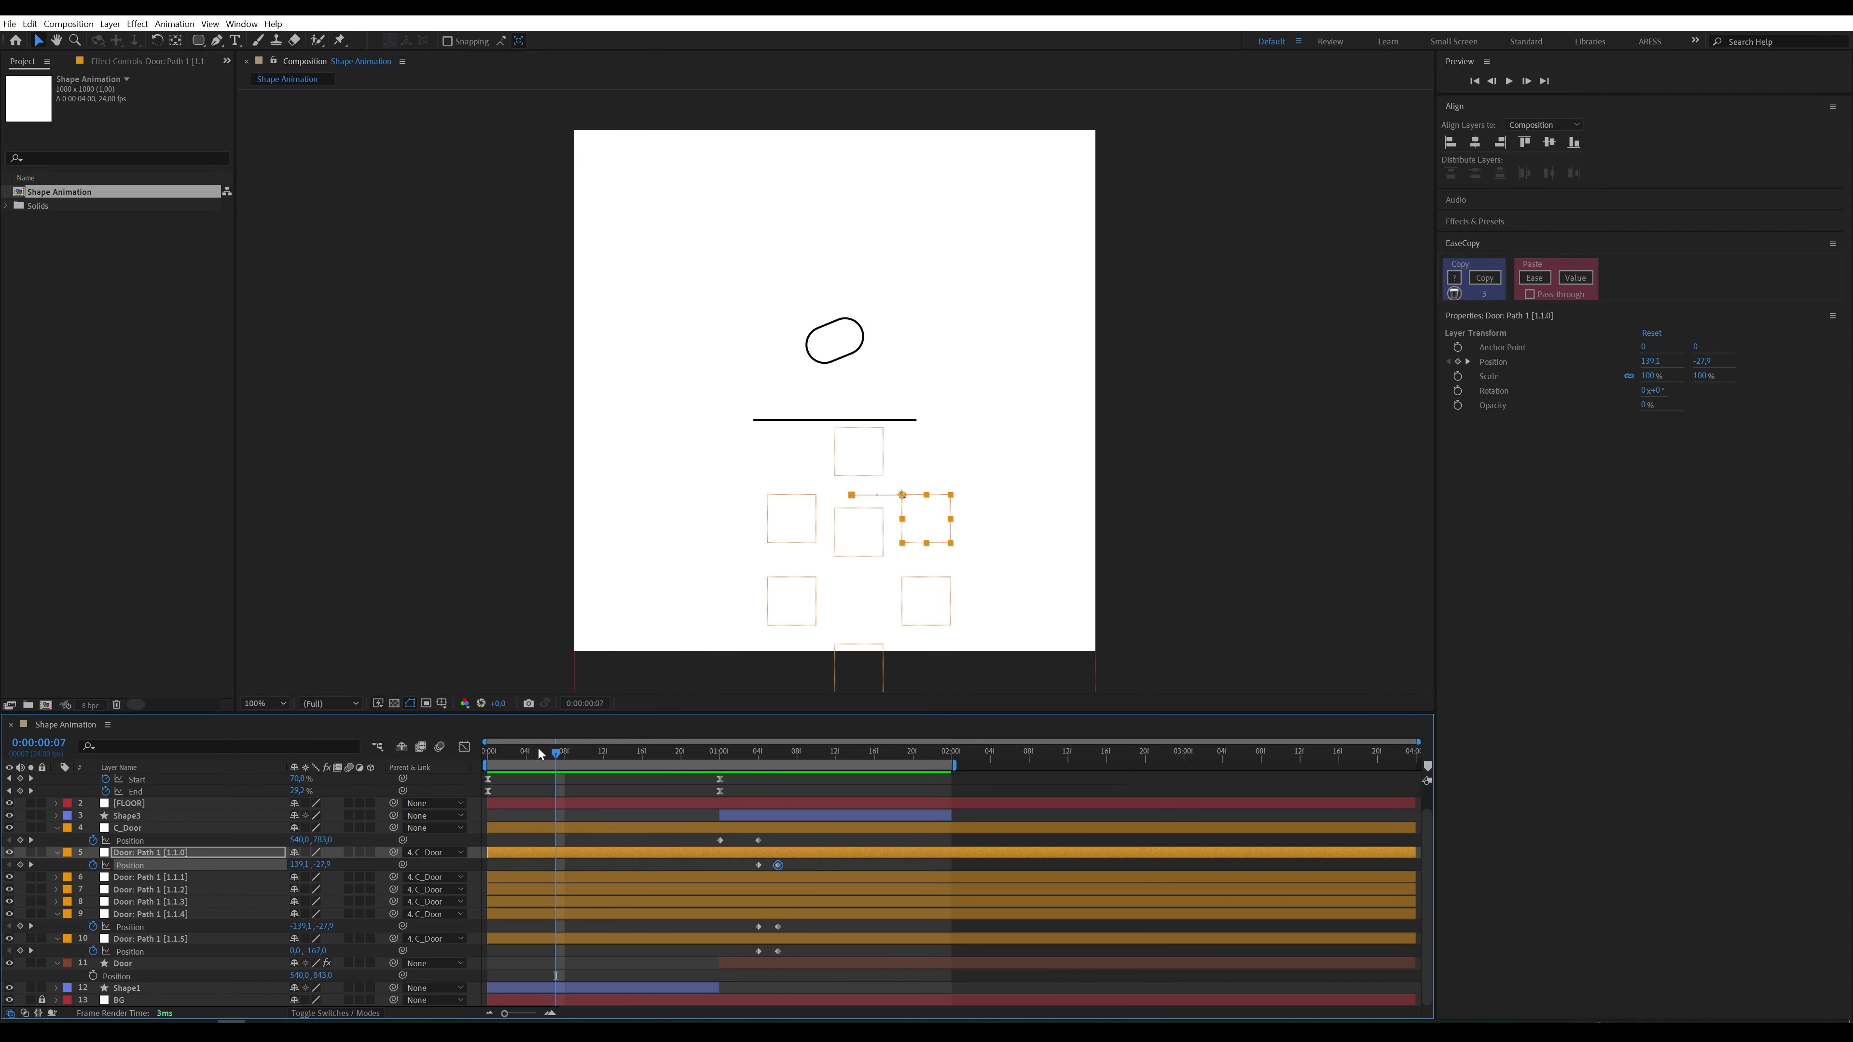
Step: Copy the three upper nulls' 0:00:01:04 Position keyframes to 0:00:01:11, adjusting the copies to squash the door slightly lower and wider
drag(790, 756, 822, 756)
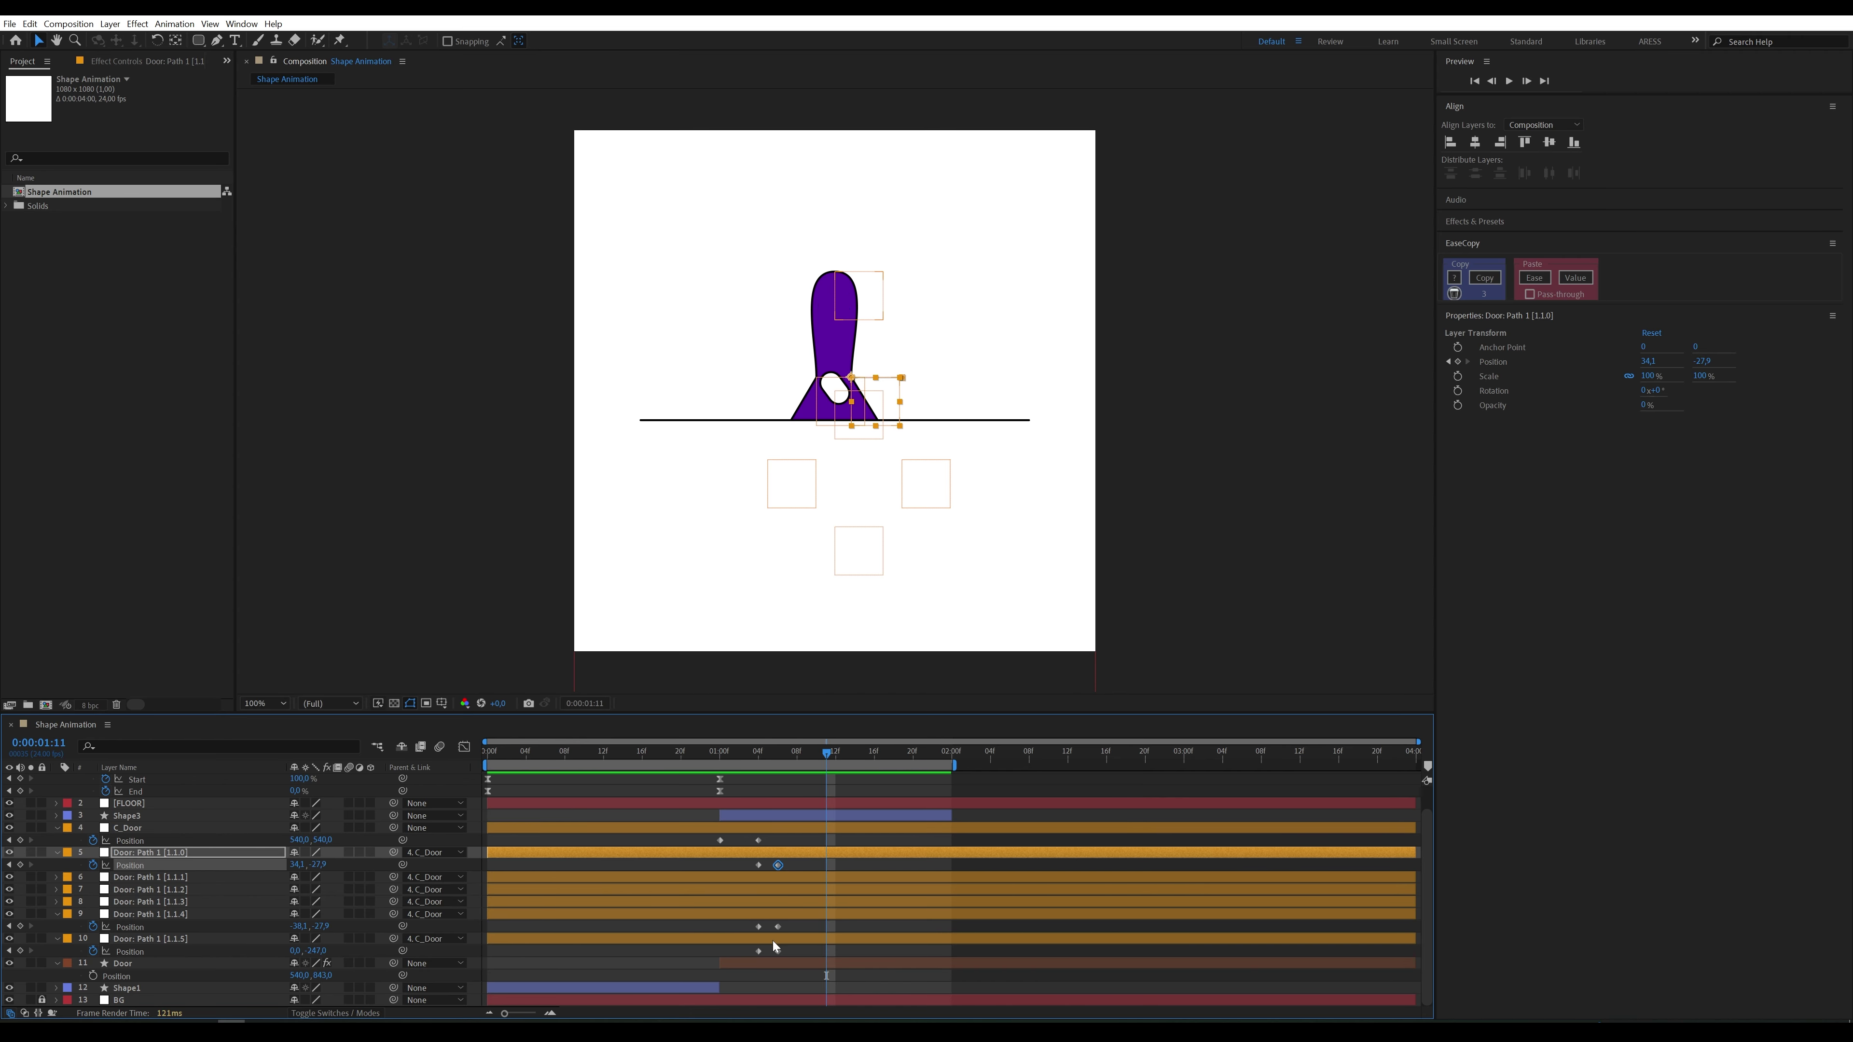
drag(769, 952, 751, 866)
key(ctrl+c)
key(ctrl+v)
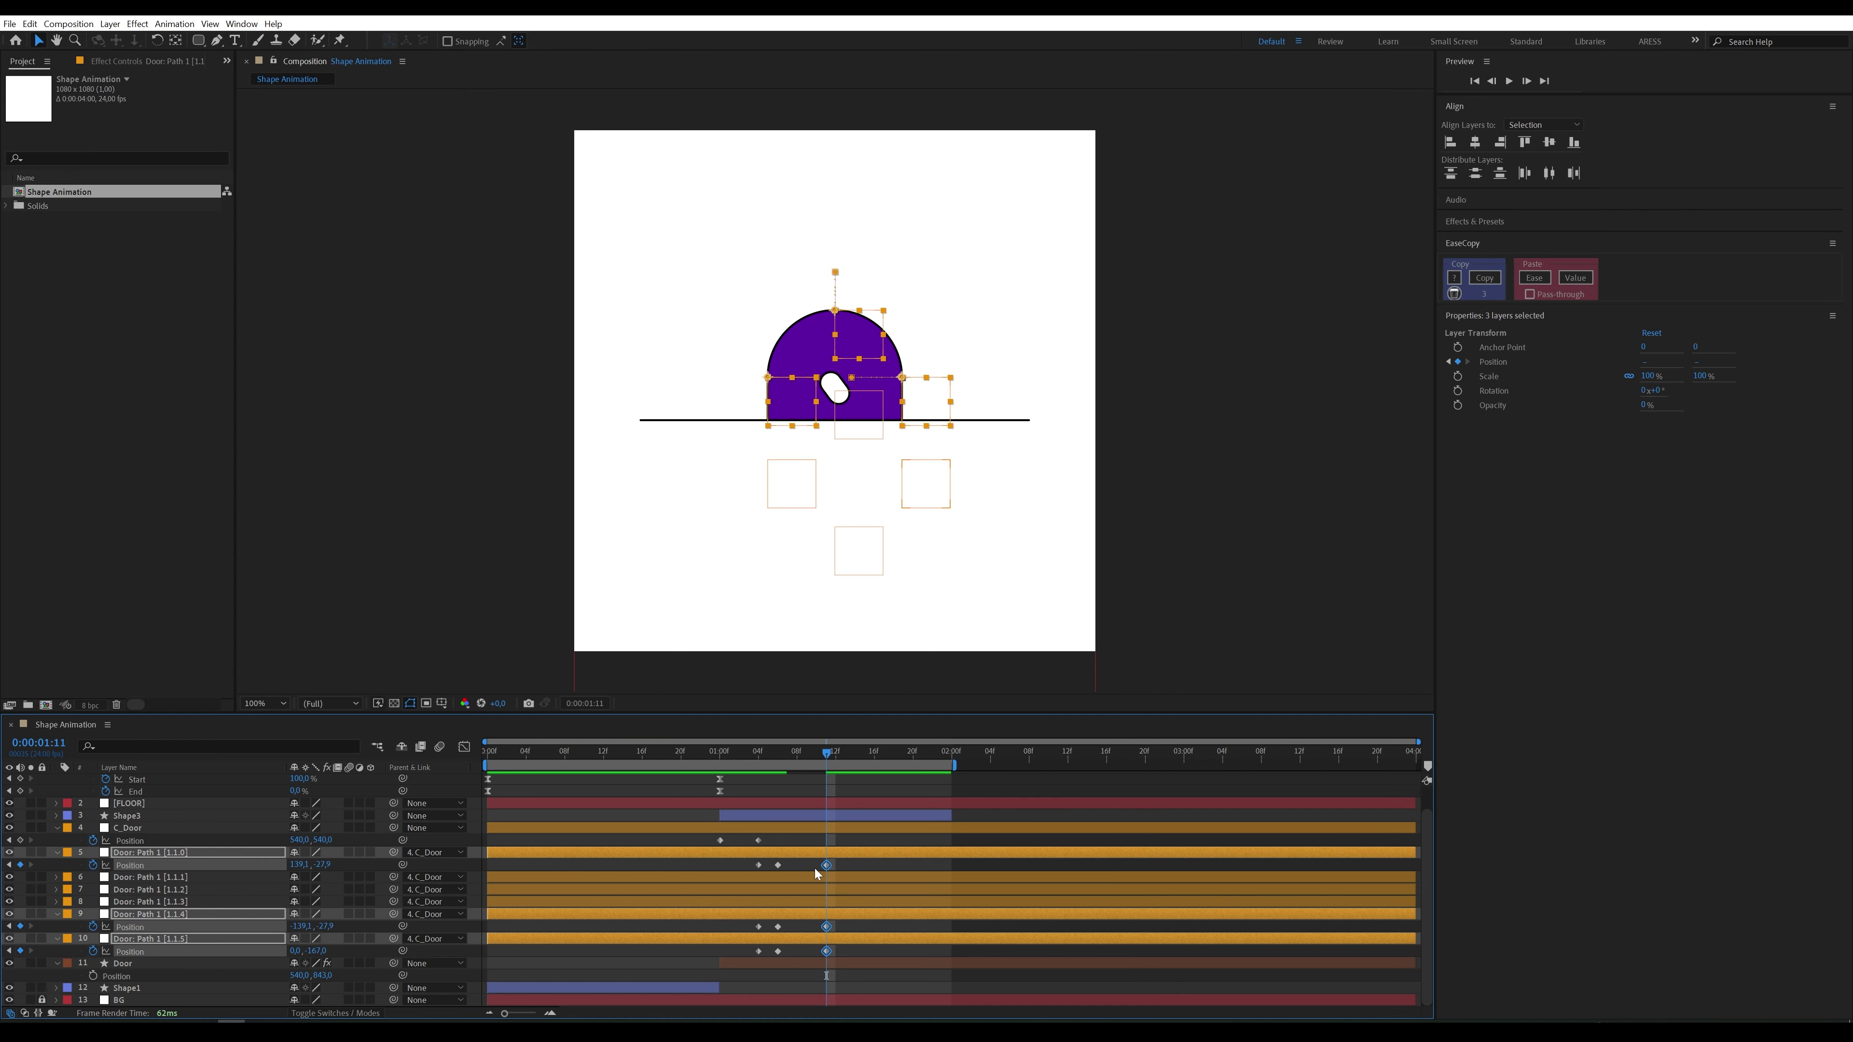
click(827, 951)
drag(318, 951, 307, 865)
Step: Copy the three nulls' original-shape Position keyframes from 0:00:01:04 to 0:00:01:13
drag(763, 950, 750, 868)
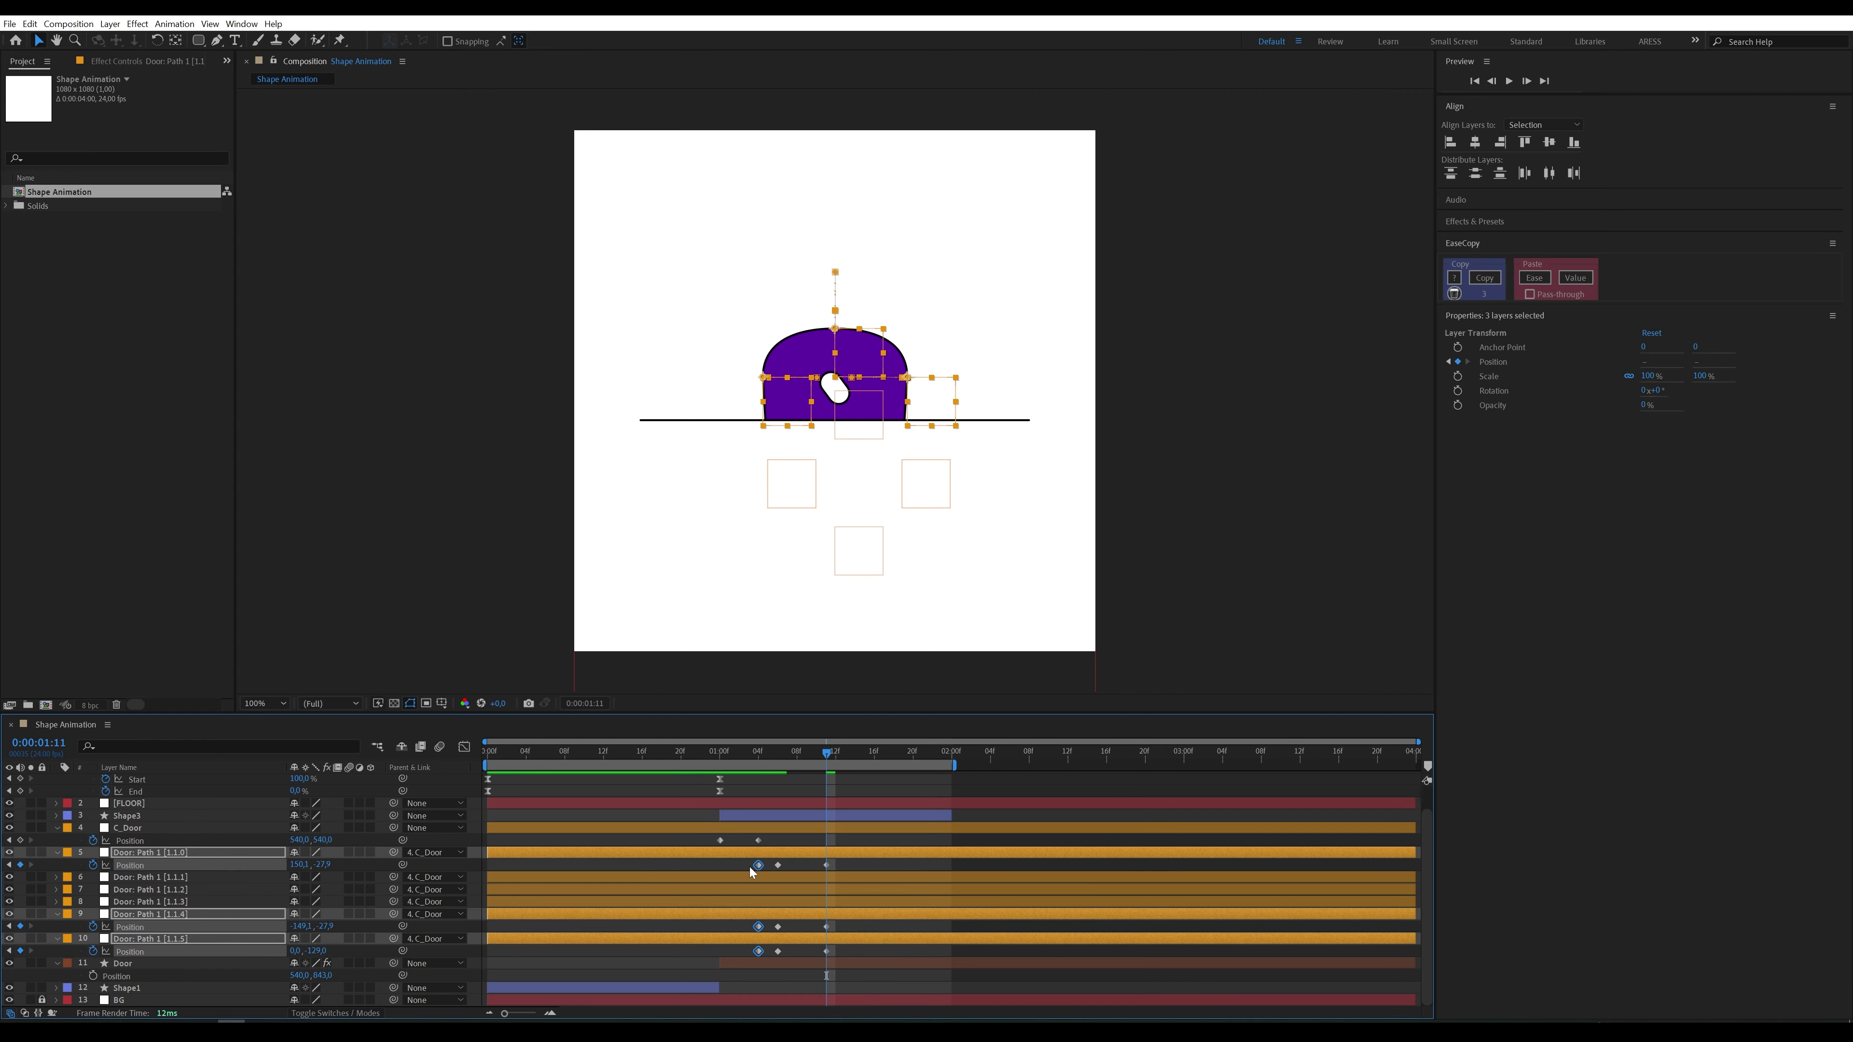
key(Page_Down)
key(Page_Down)
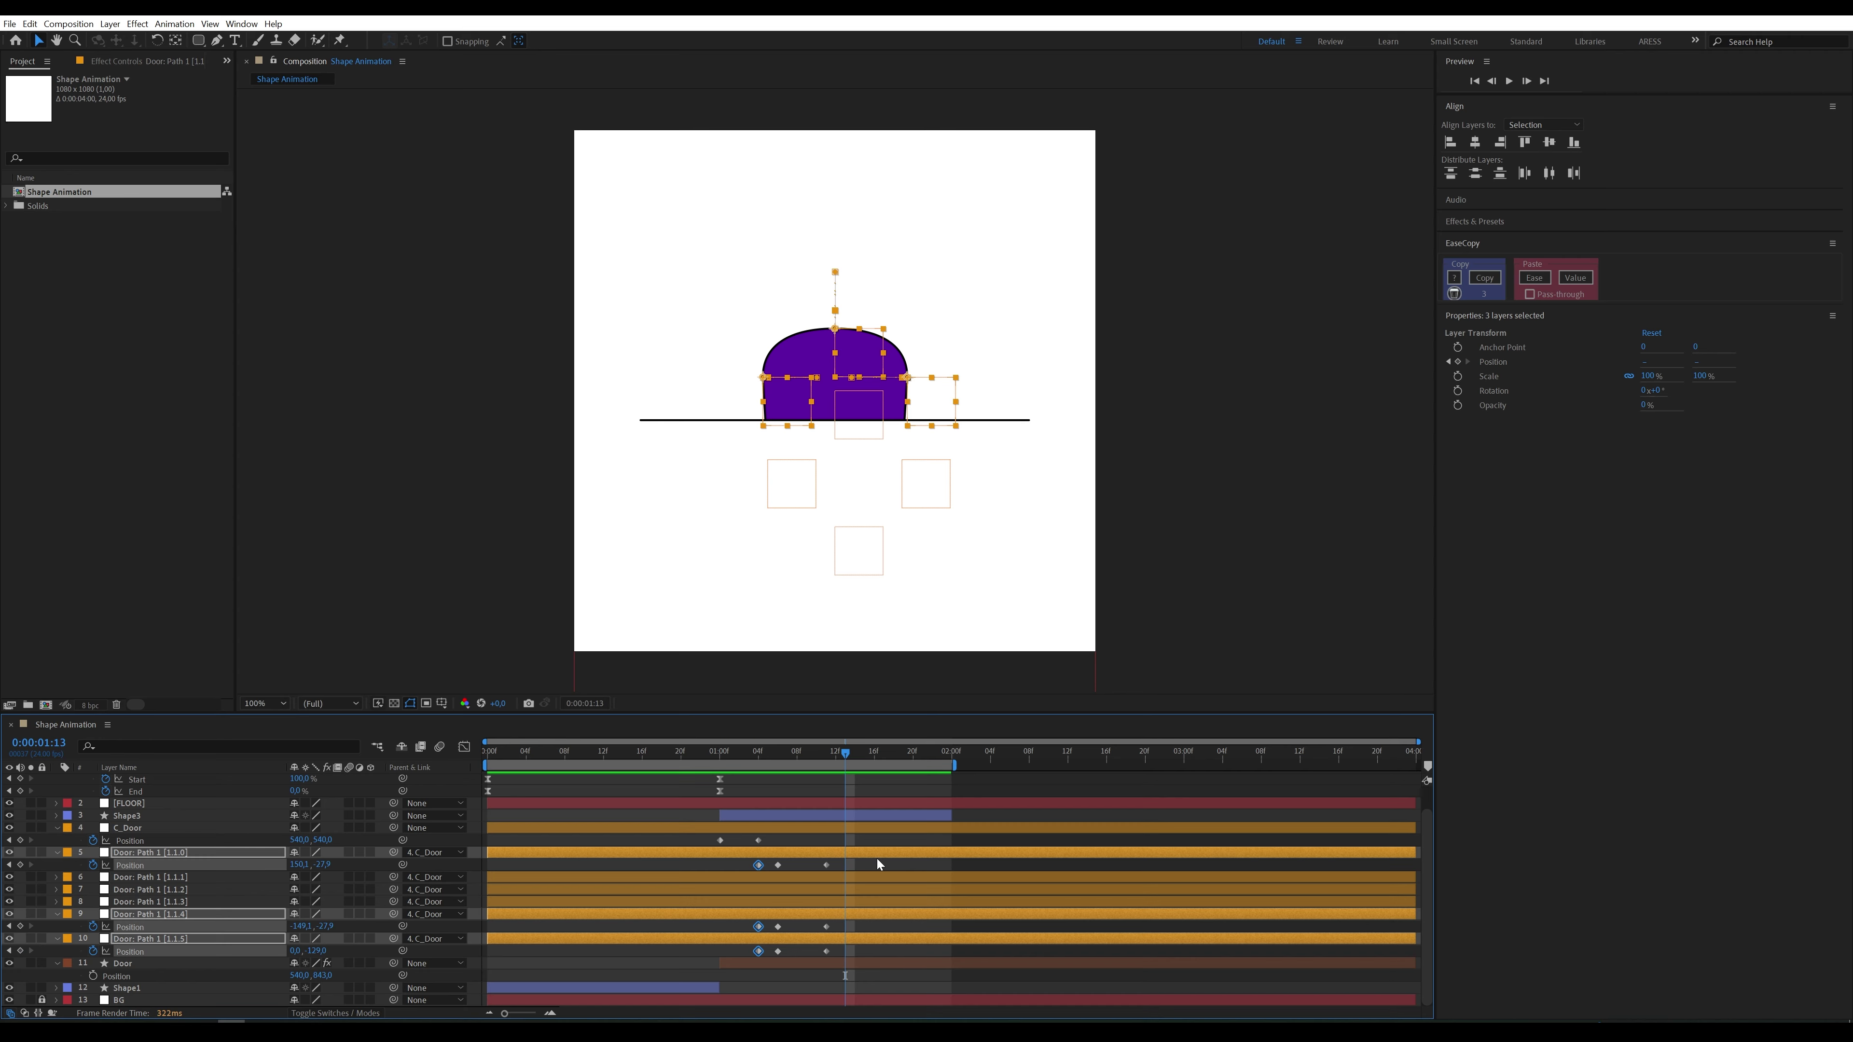
key(ctrl+v)
Step: Play back the animation from 0:00:00:02 to check the door's stretch, squash and settle
click(504, 749)
key(space)
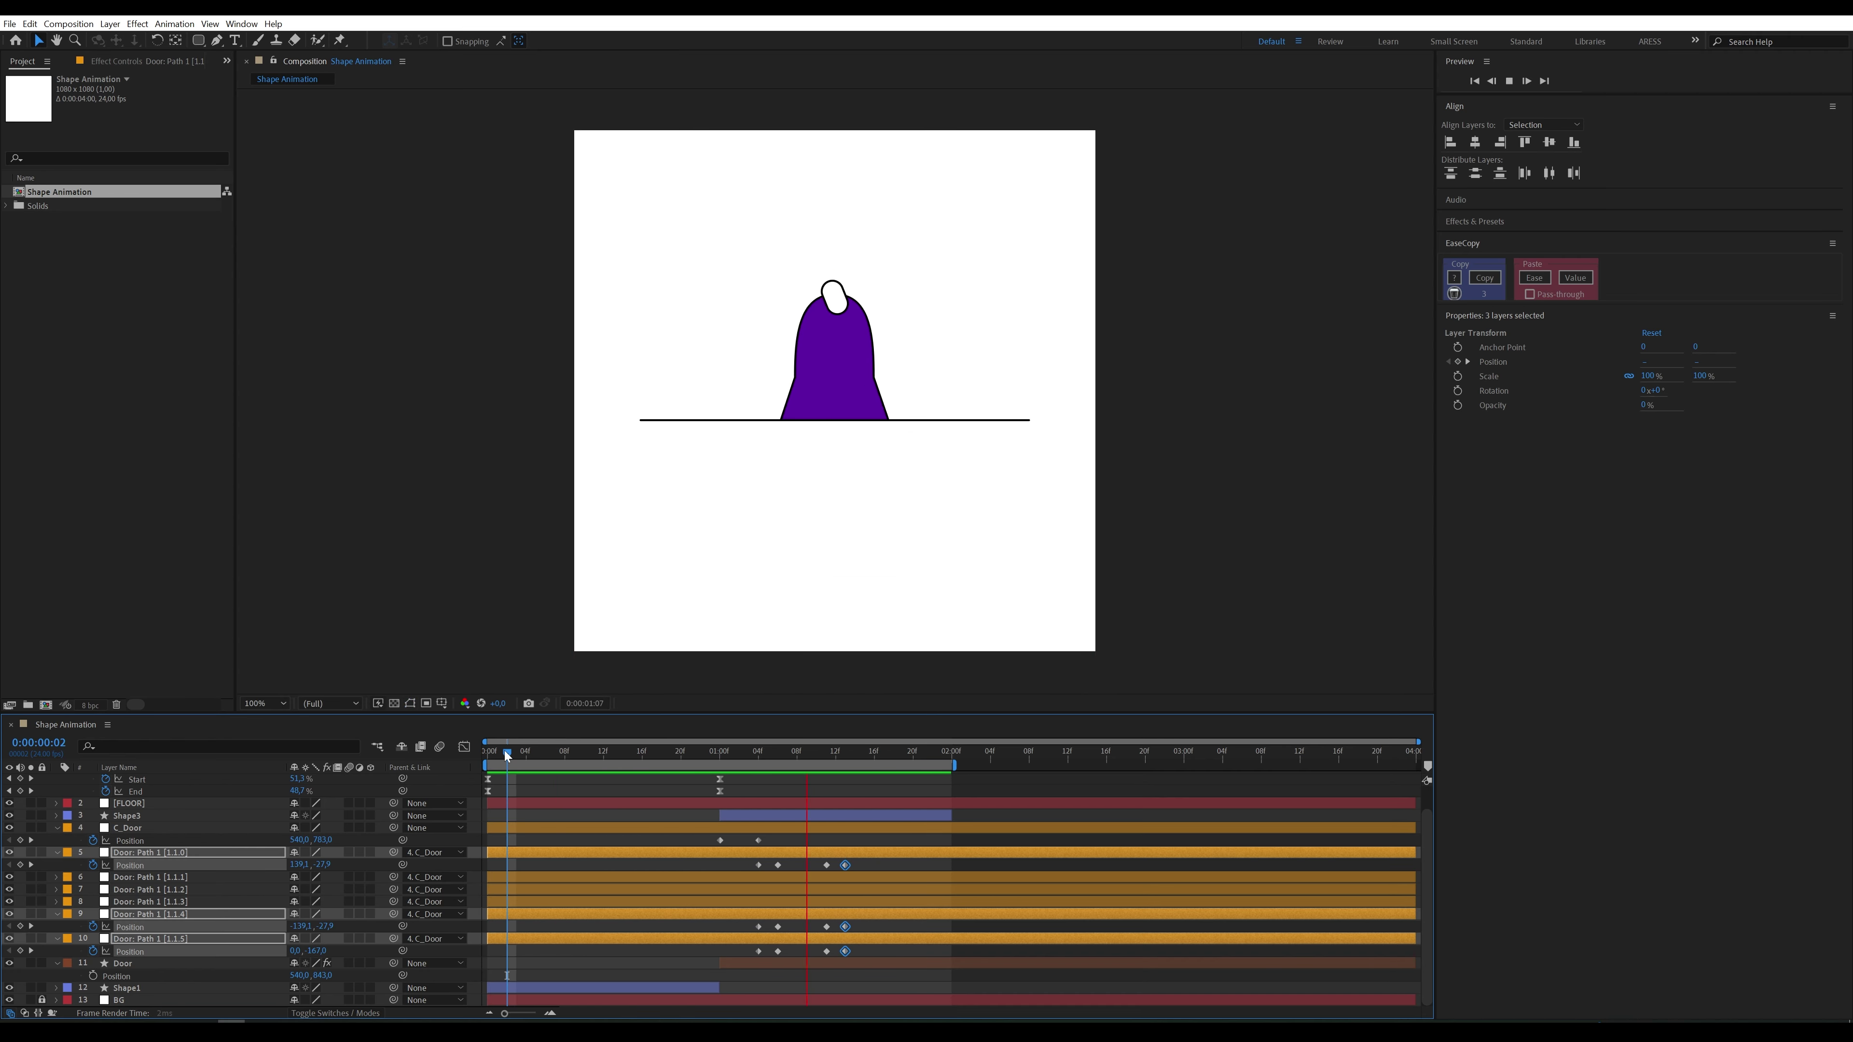
key(space)
Step: Apply Easy Ease to the three nulls' 0:00:01:06 Position keyframes and lengthen their outgoing influence in the speed graph
drag(845, 753, 782, 762)
drag(785, 856, 770, 958)
key(F9)
drag(786, 755, 804, 766)
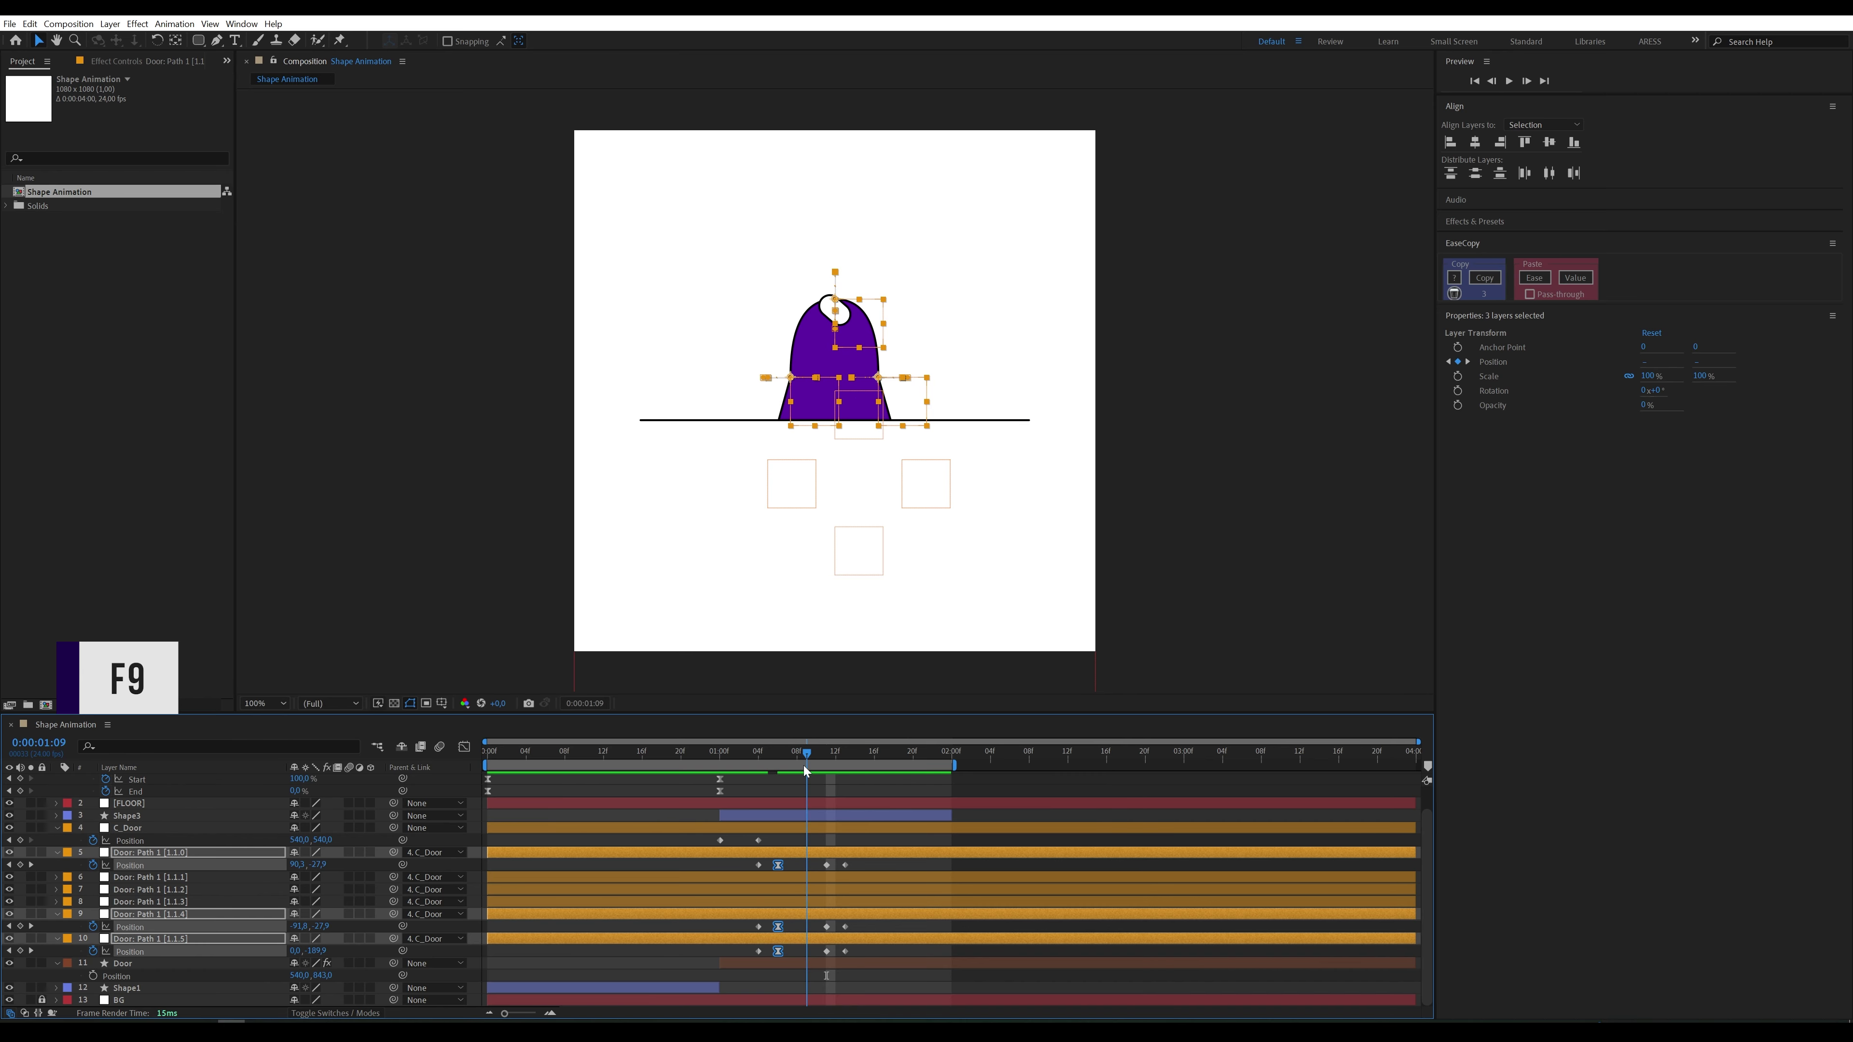
click(464, 746)
alt+scroll(789, 971, up, 3)
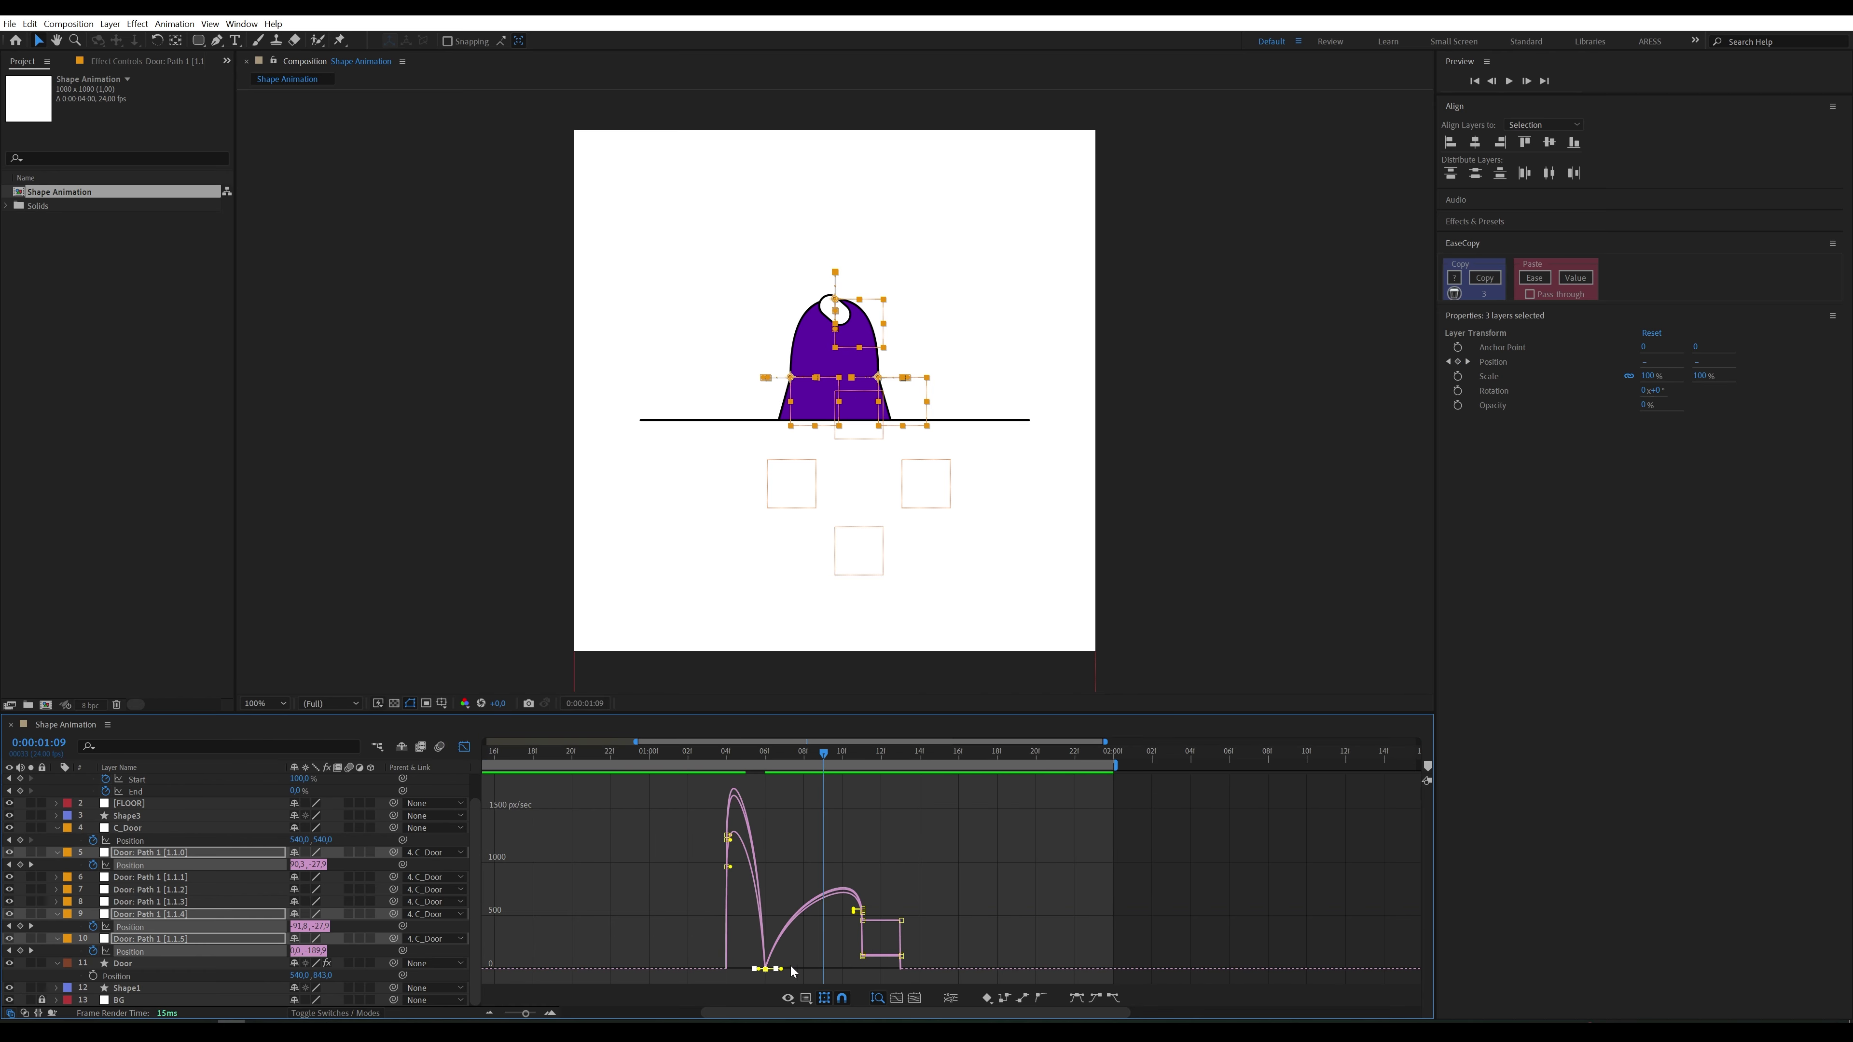
alt+scroll(794, 971, up, 3)
drag(743, 968, 767, 964)
Step: Play back the animation to check the eased door stretch
click(744, 763)
key(space)
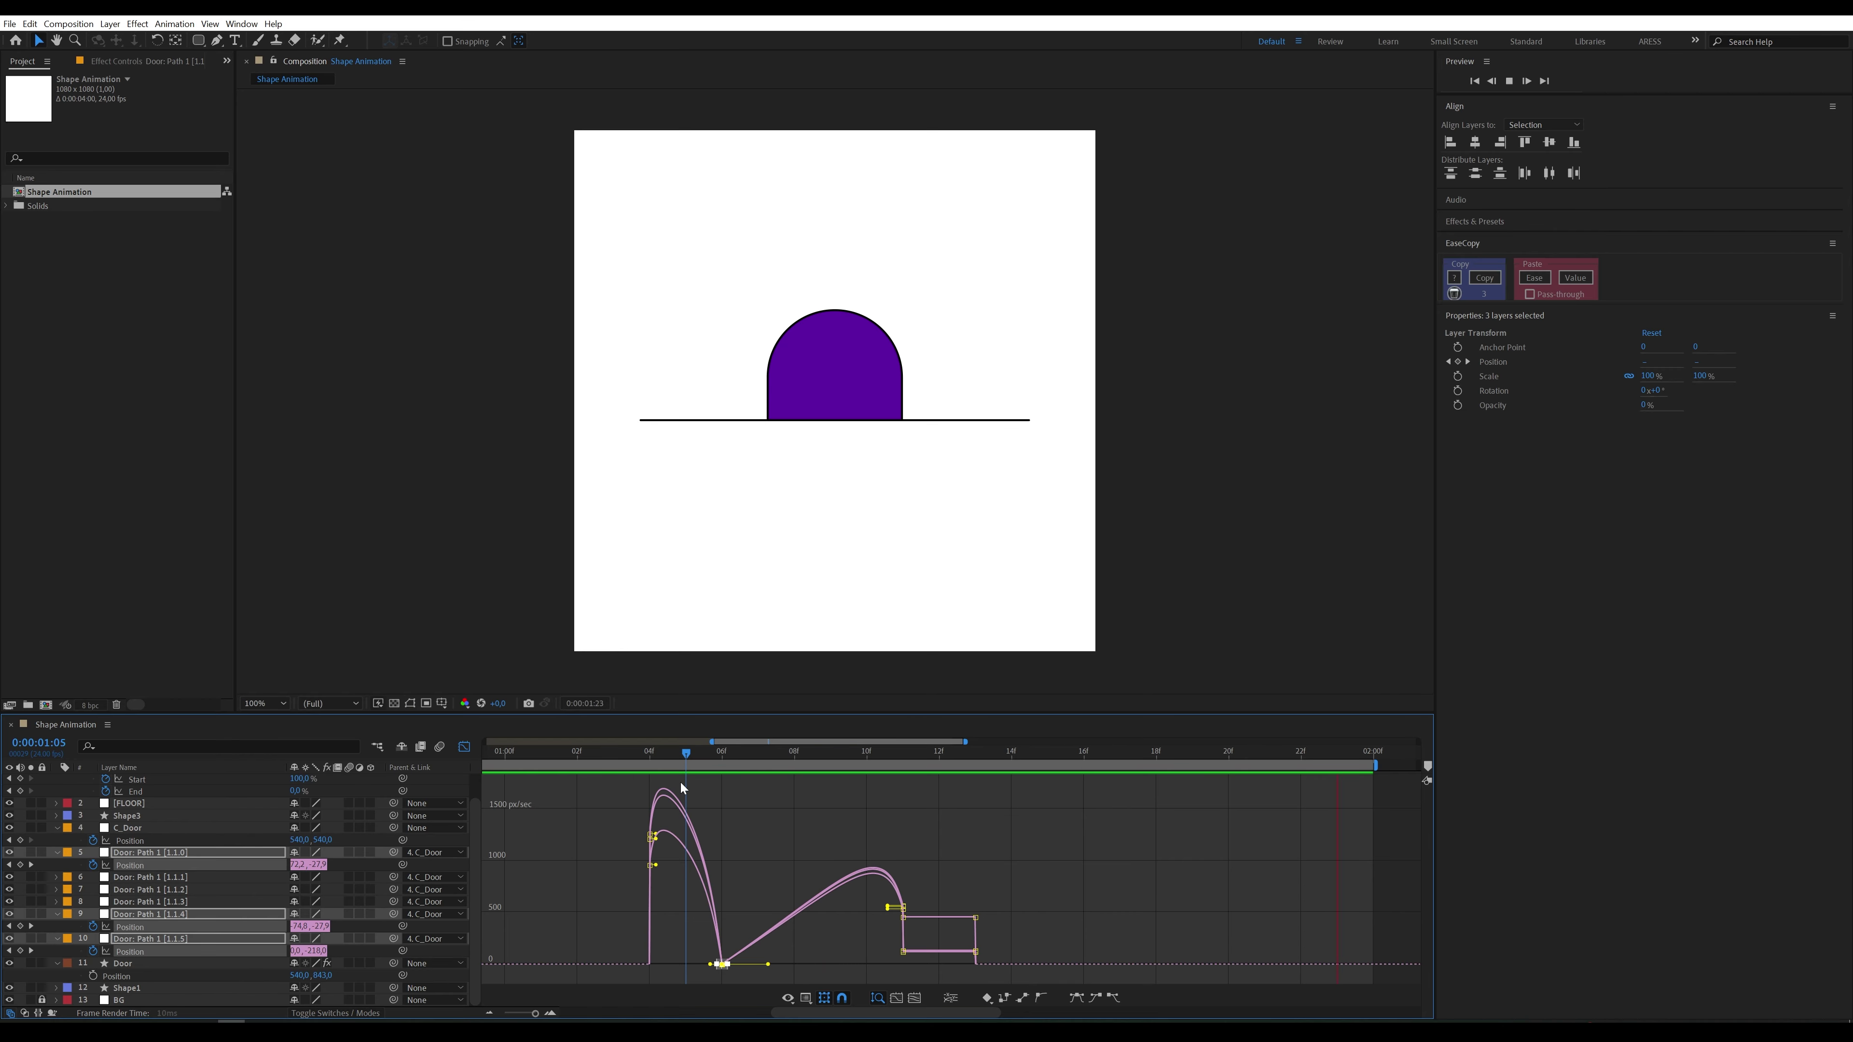
key(space)
key(minus)
key(minus)
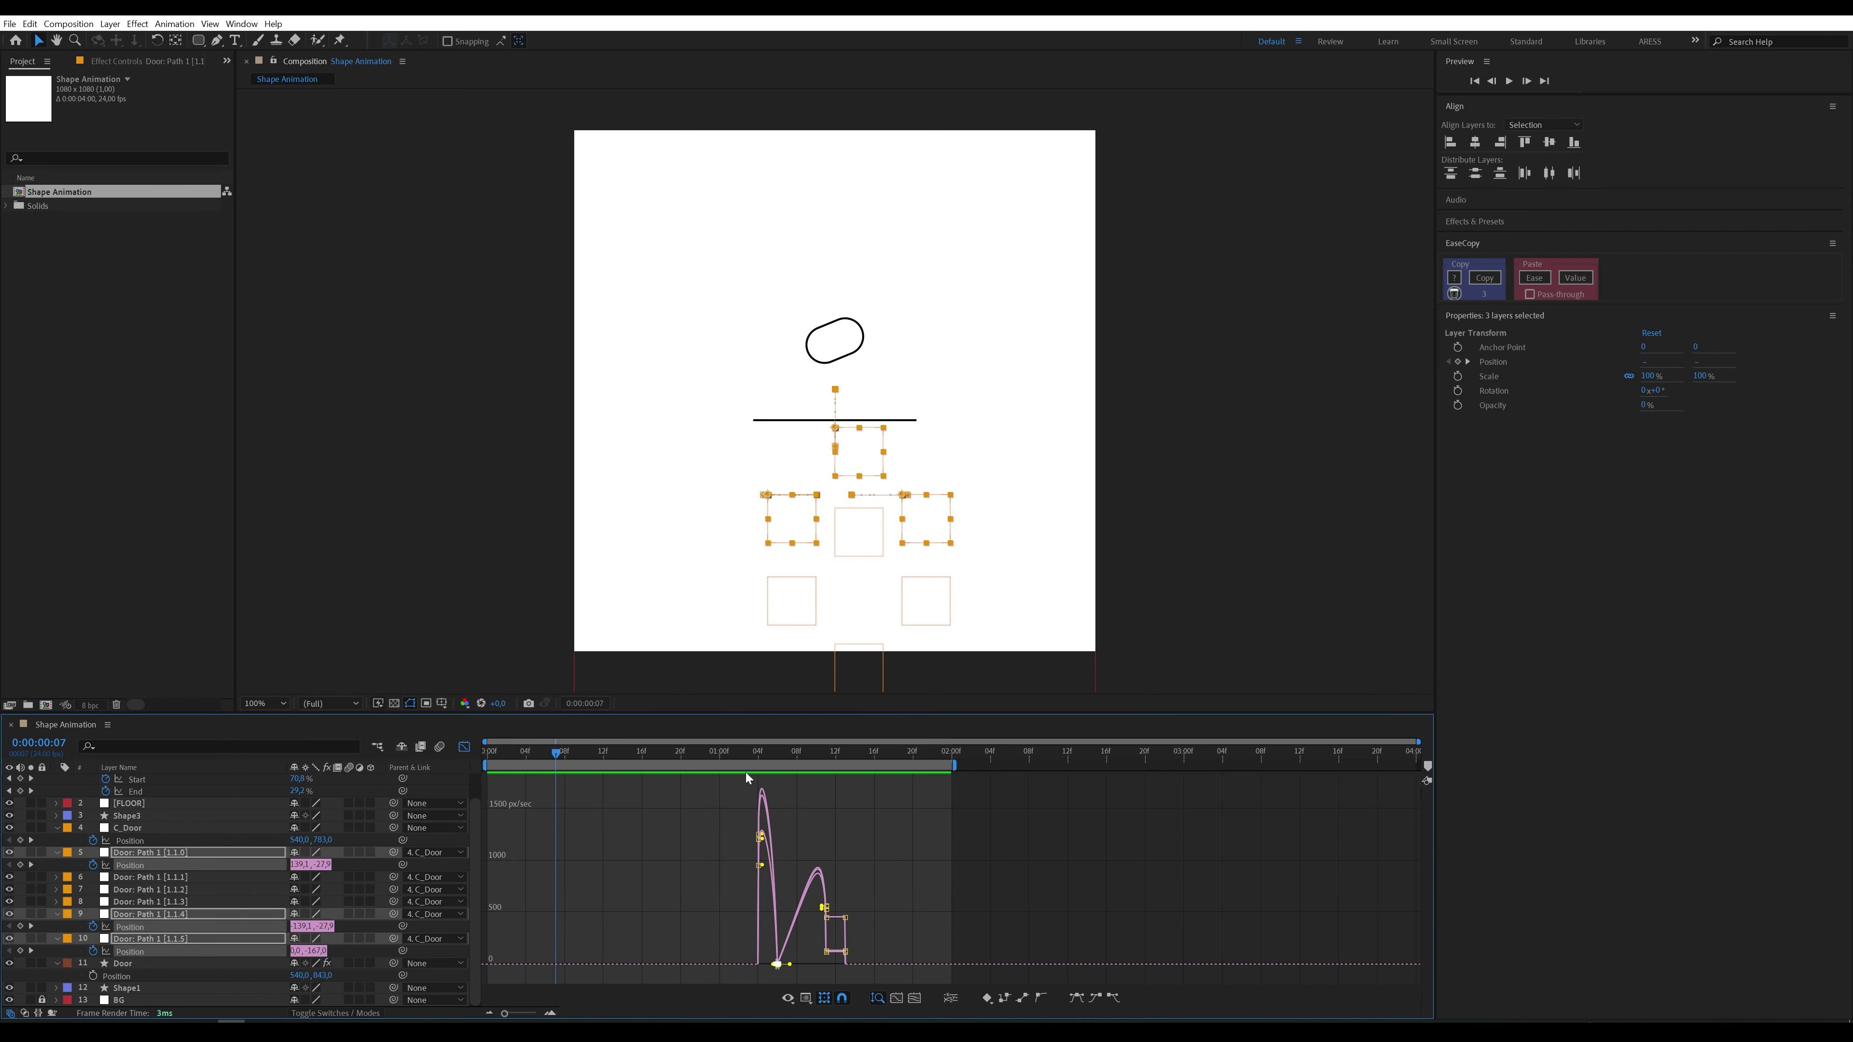
Step: In the speed graph, lengthen the incoming influence of the 0:00:01:06 keyframes and shorten the outgoing influence at 0:00:01:04 for a sharper start
click(764, 761)
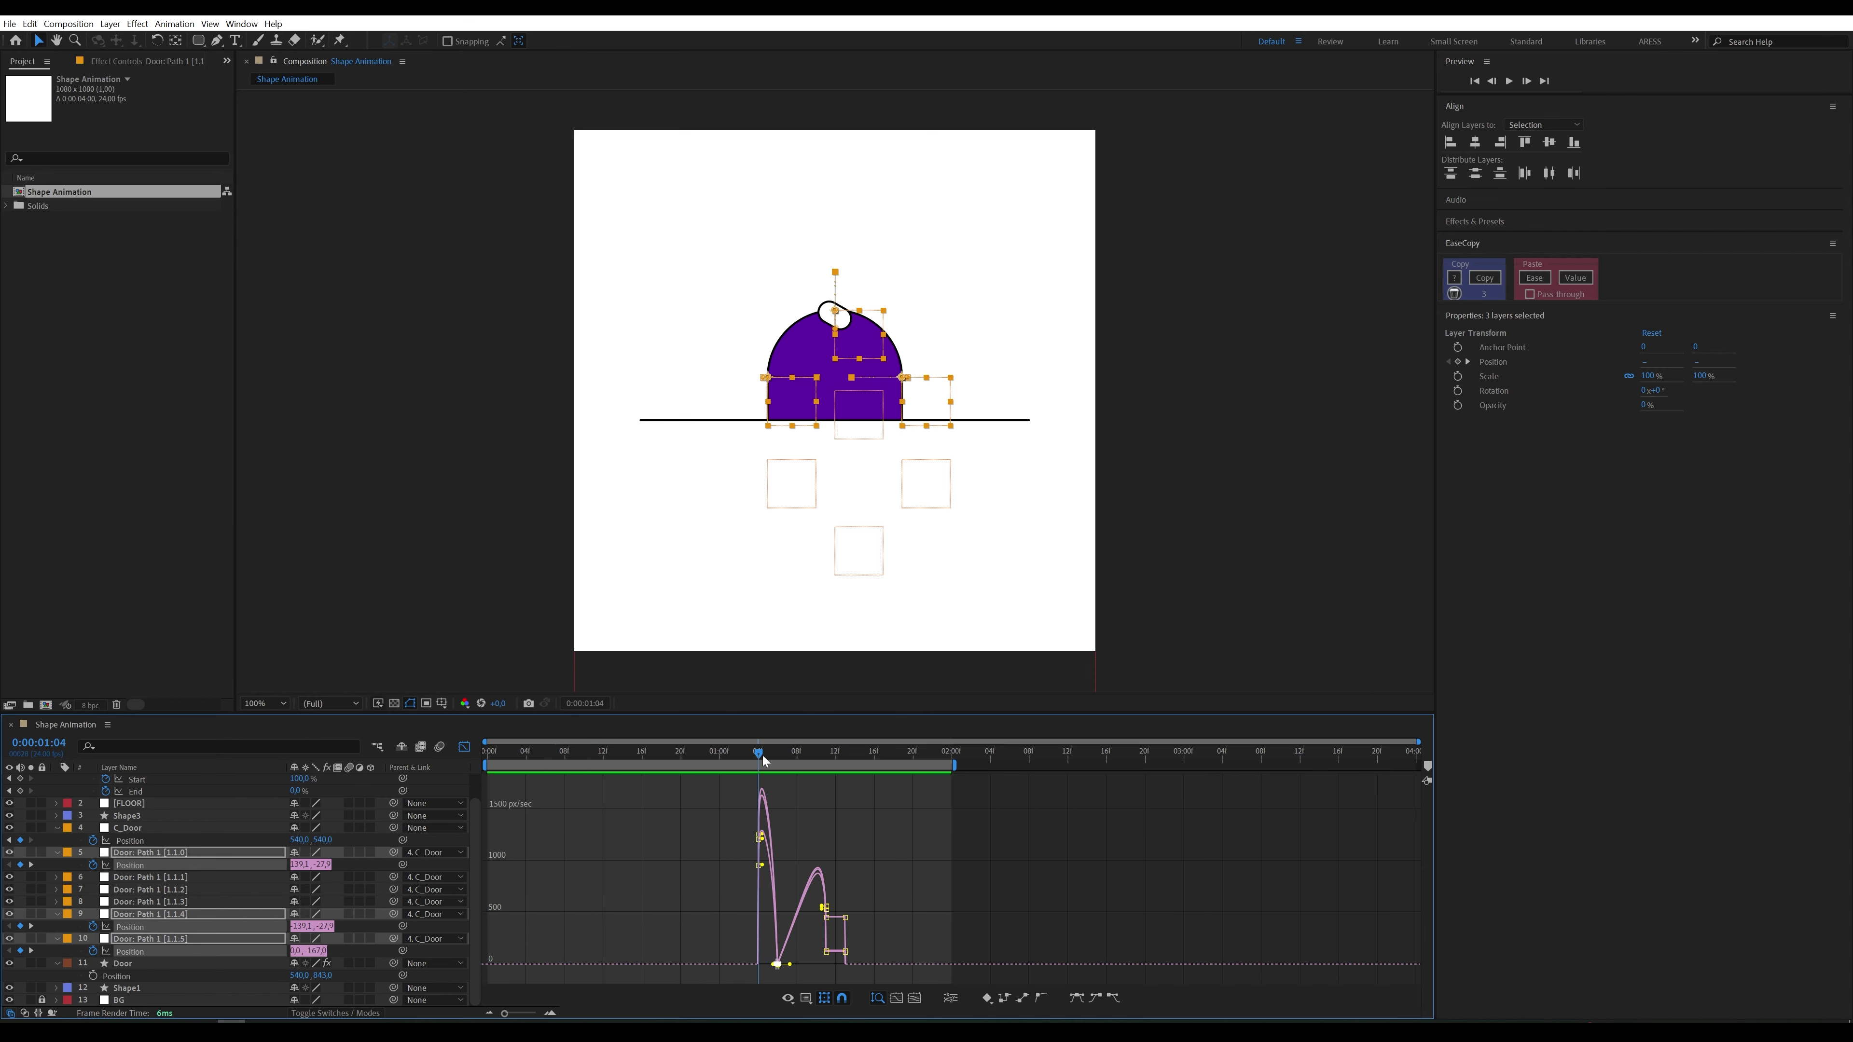
key(Page_Down)
key(equal)
key(equal)
drag(796, 964, 782, 967)
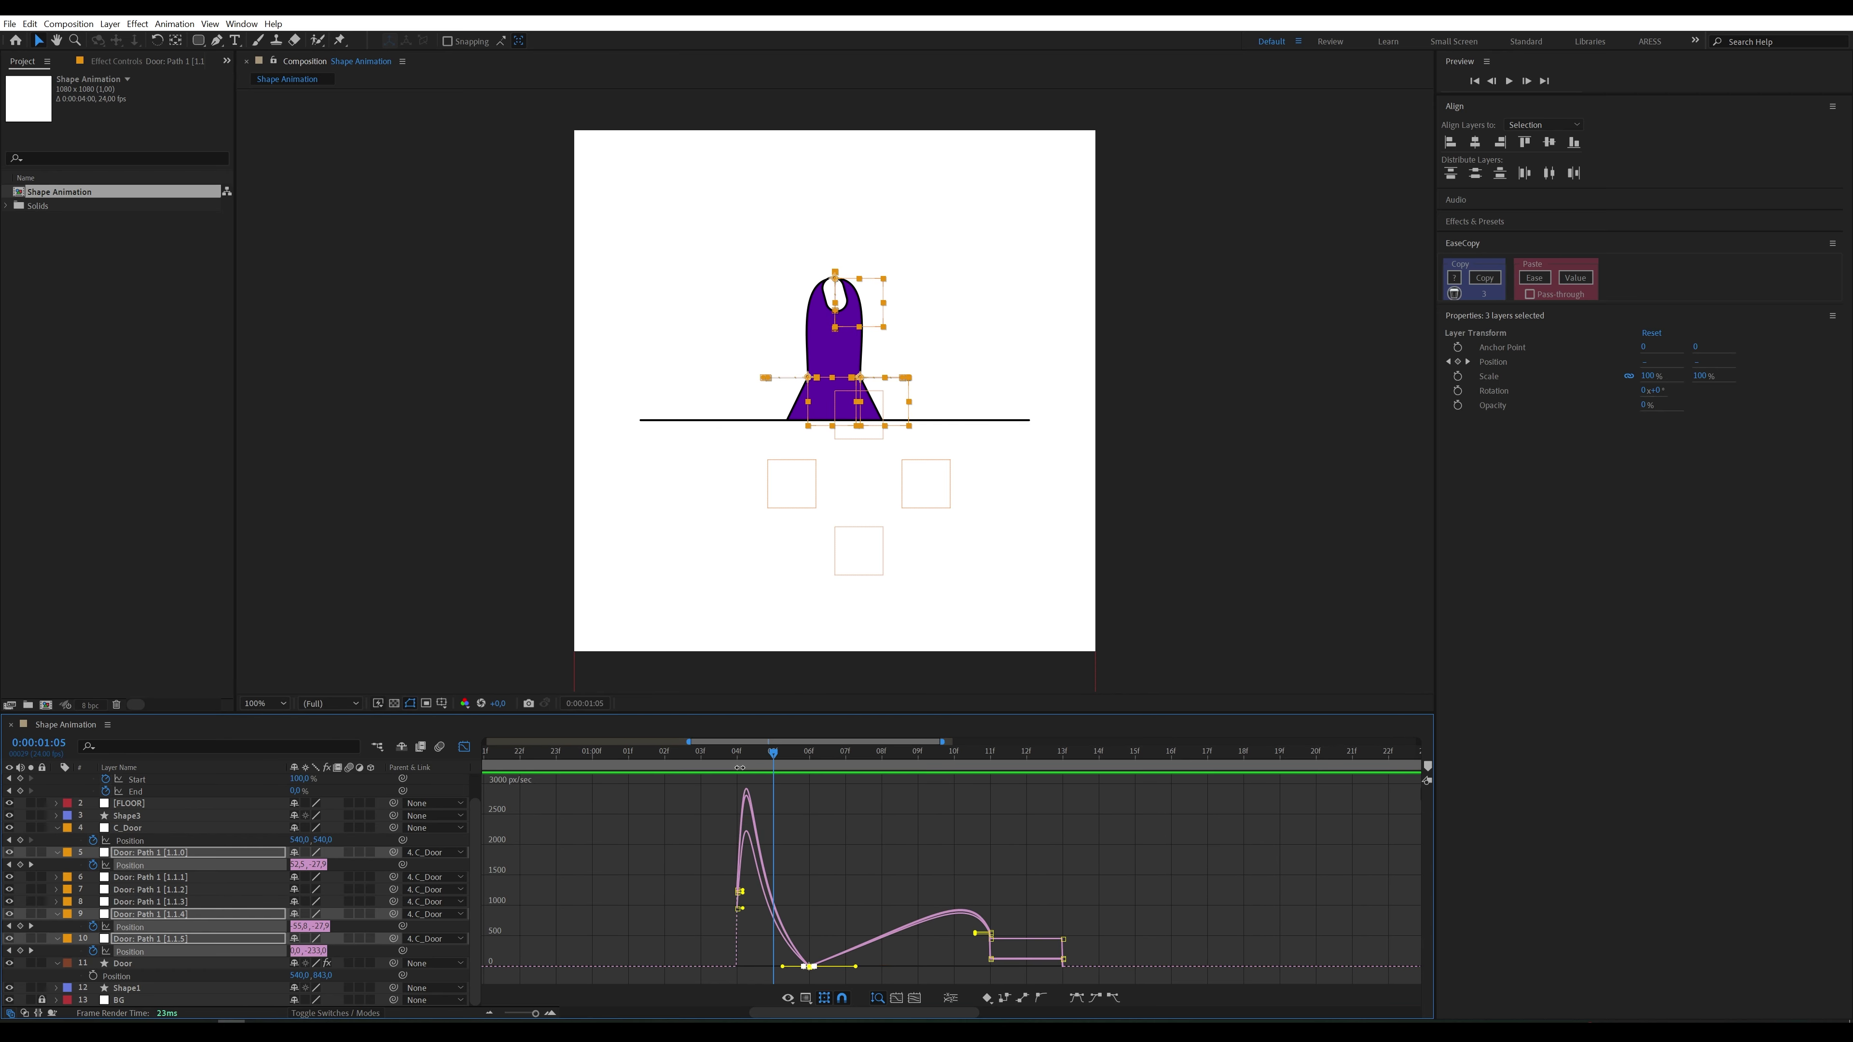
click(731, 754)
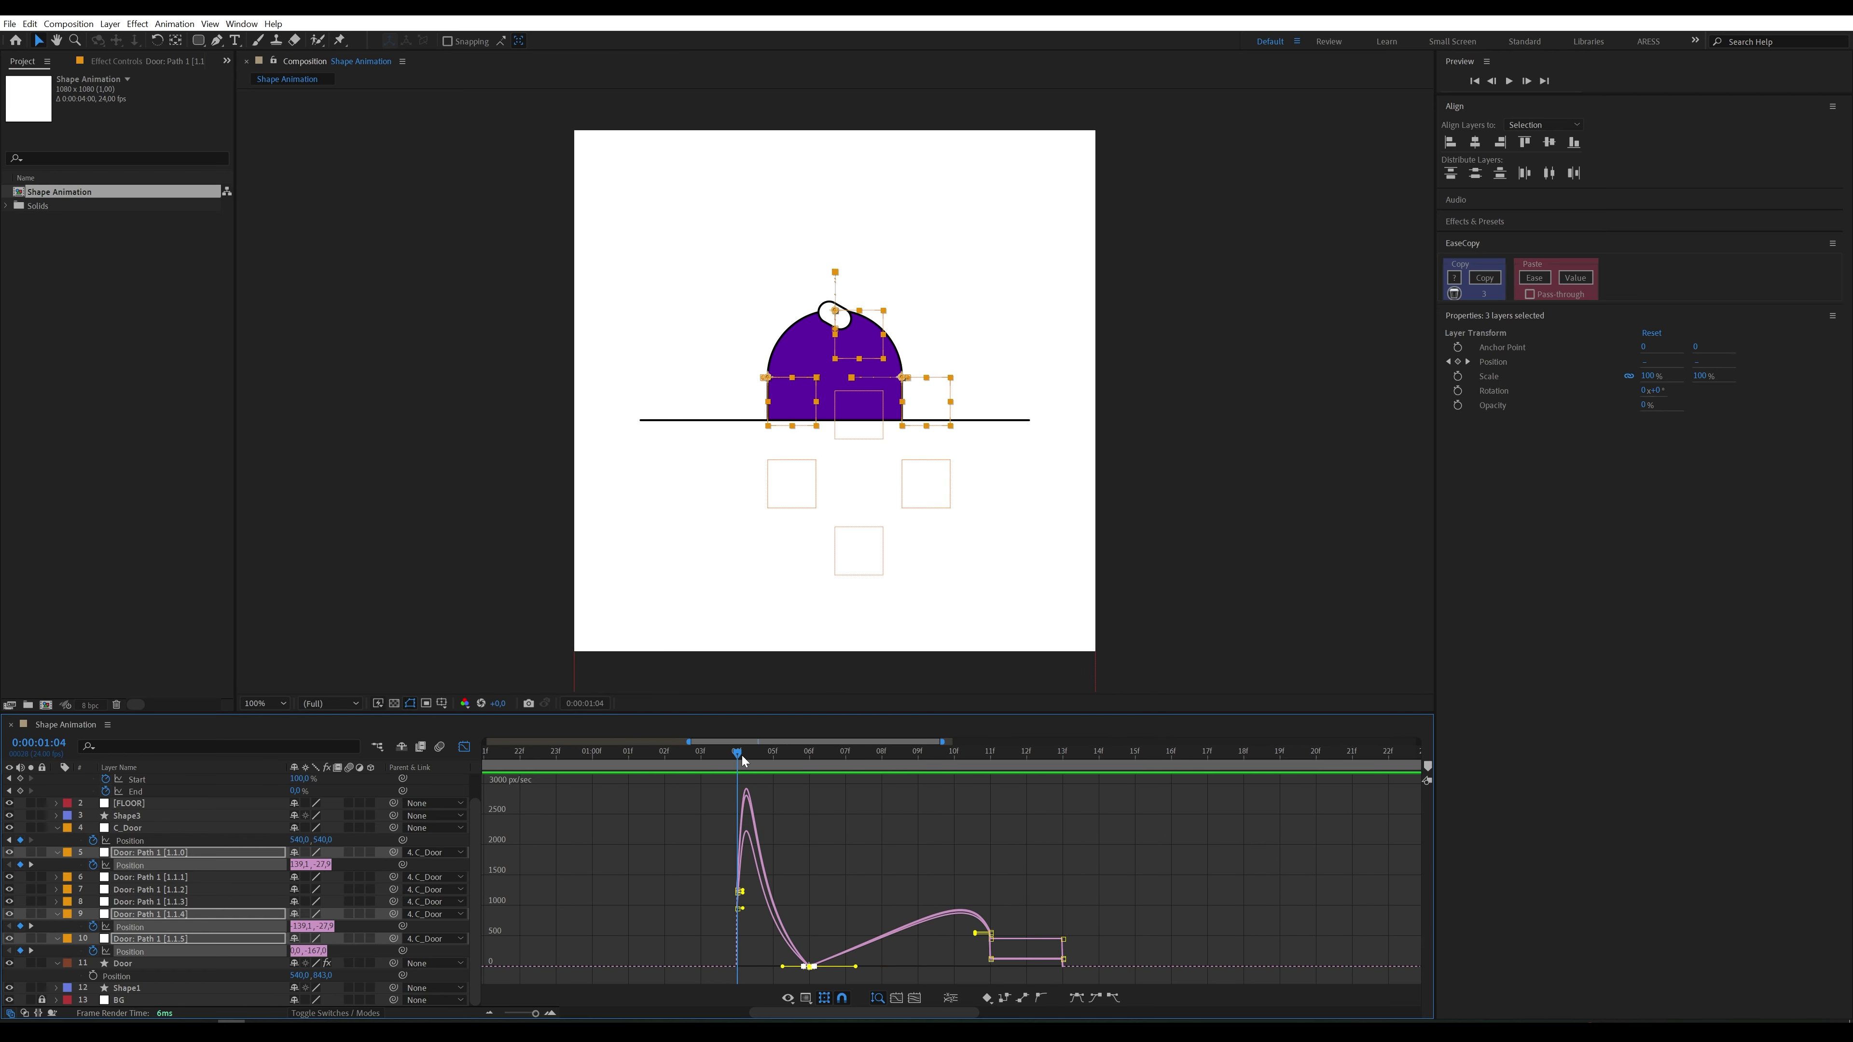
drag(716, 890, 738, 910)
Step: Return from the speed graph to the full layer timeline and play back the door animation with its adjusted easing
key(space)
key(space)
click(736, 759)
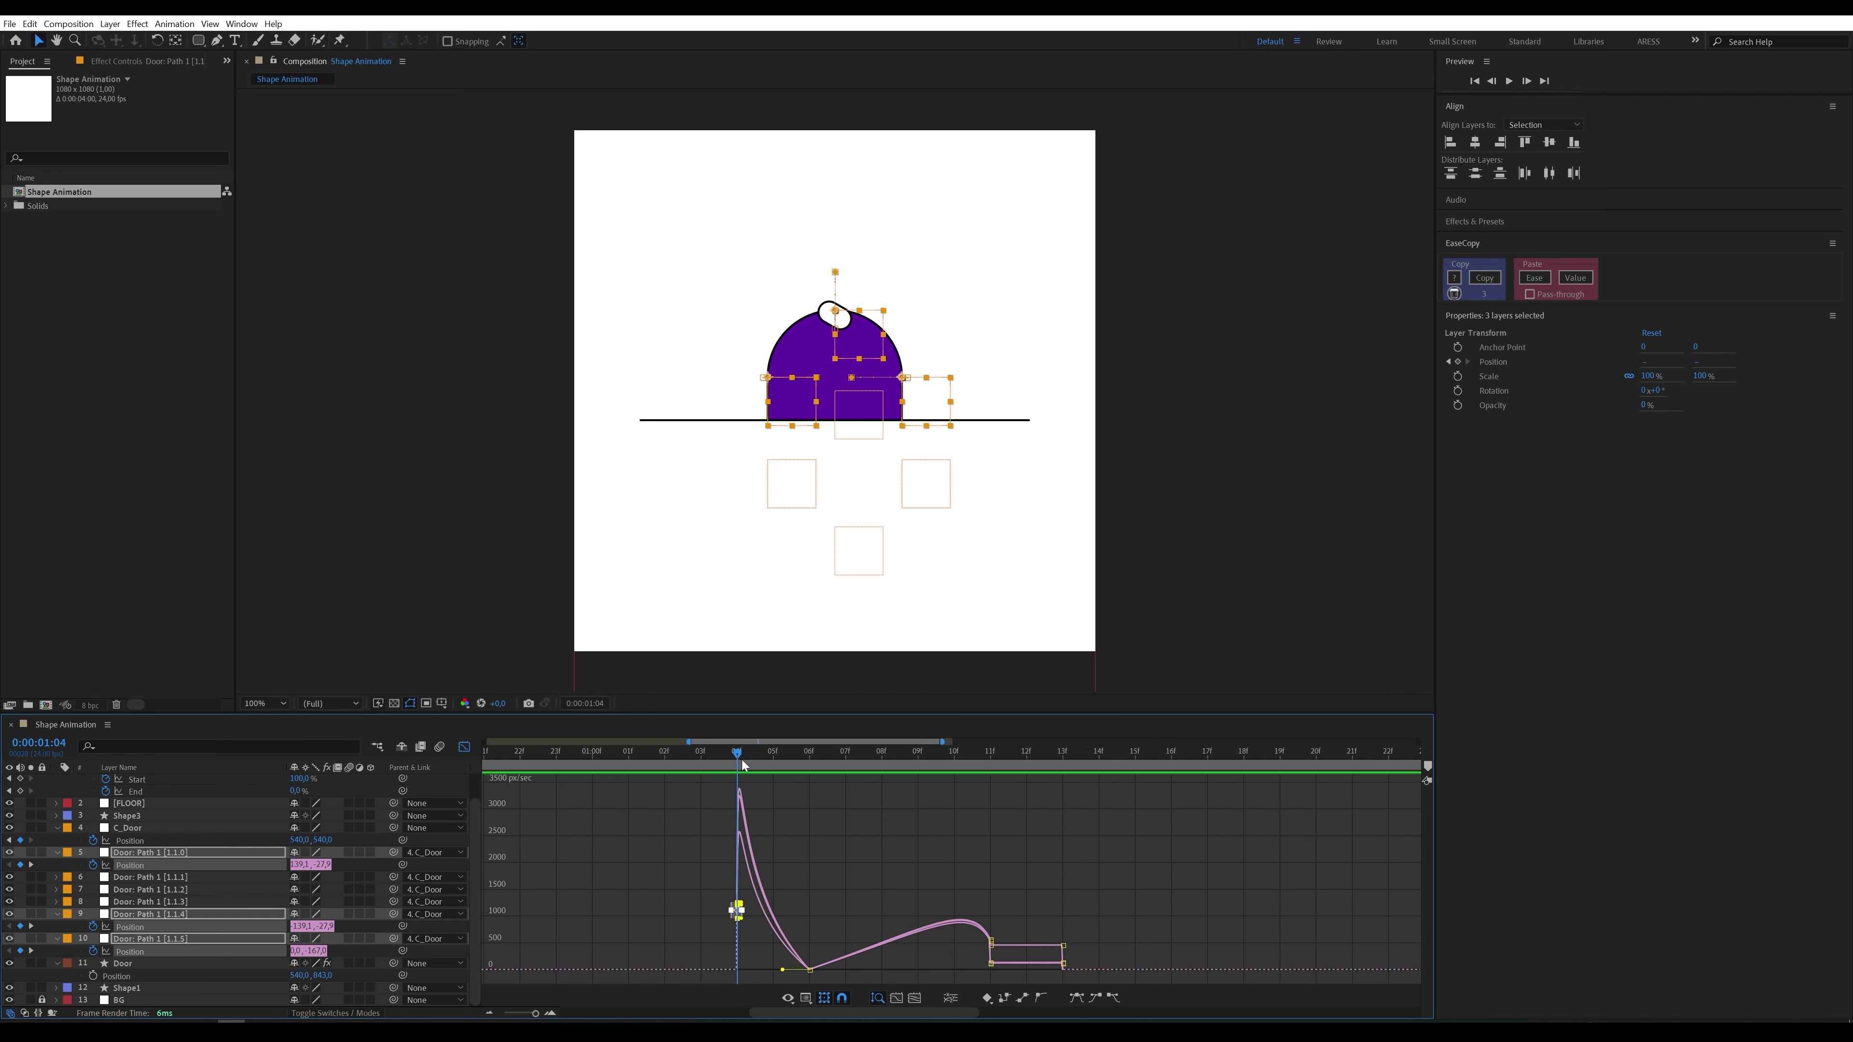
drag(754, 759, 985, 778)
click(465, 746)
drag(719, 759, 683, 759)
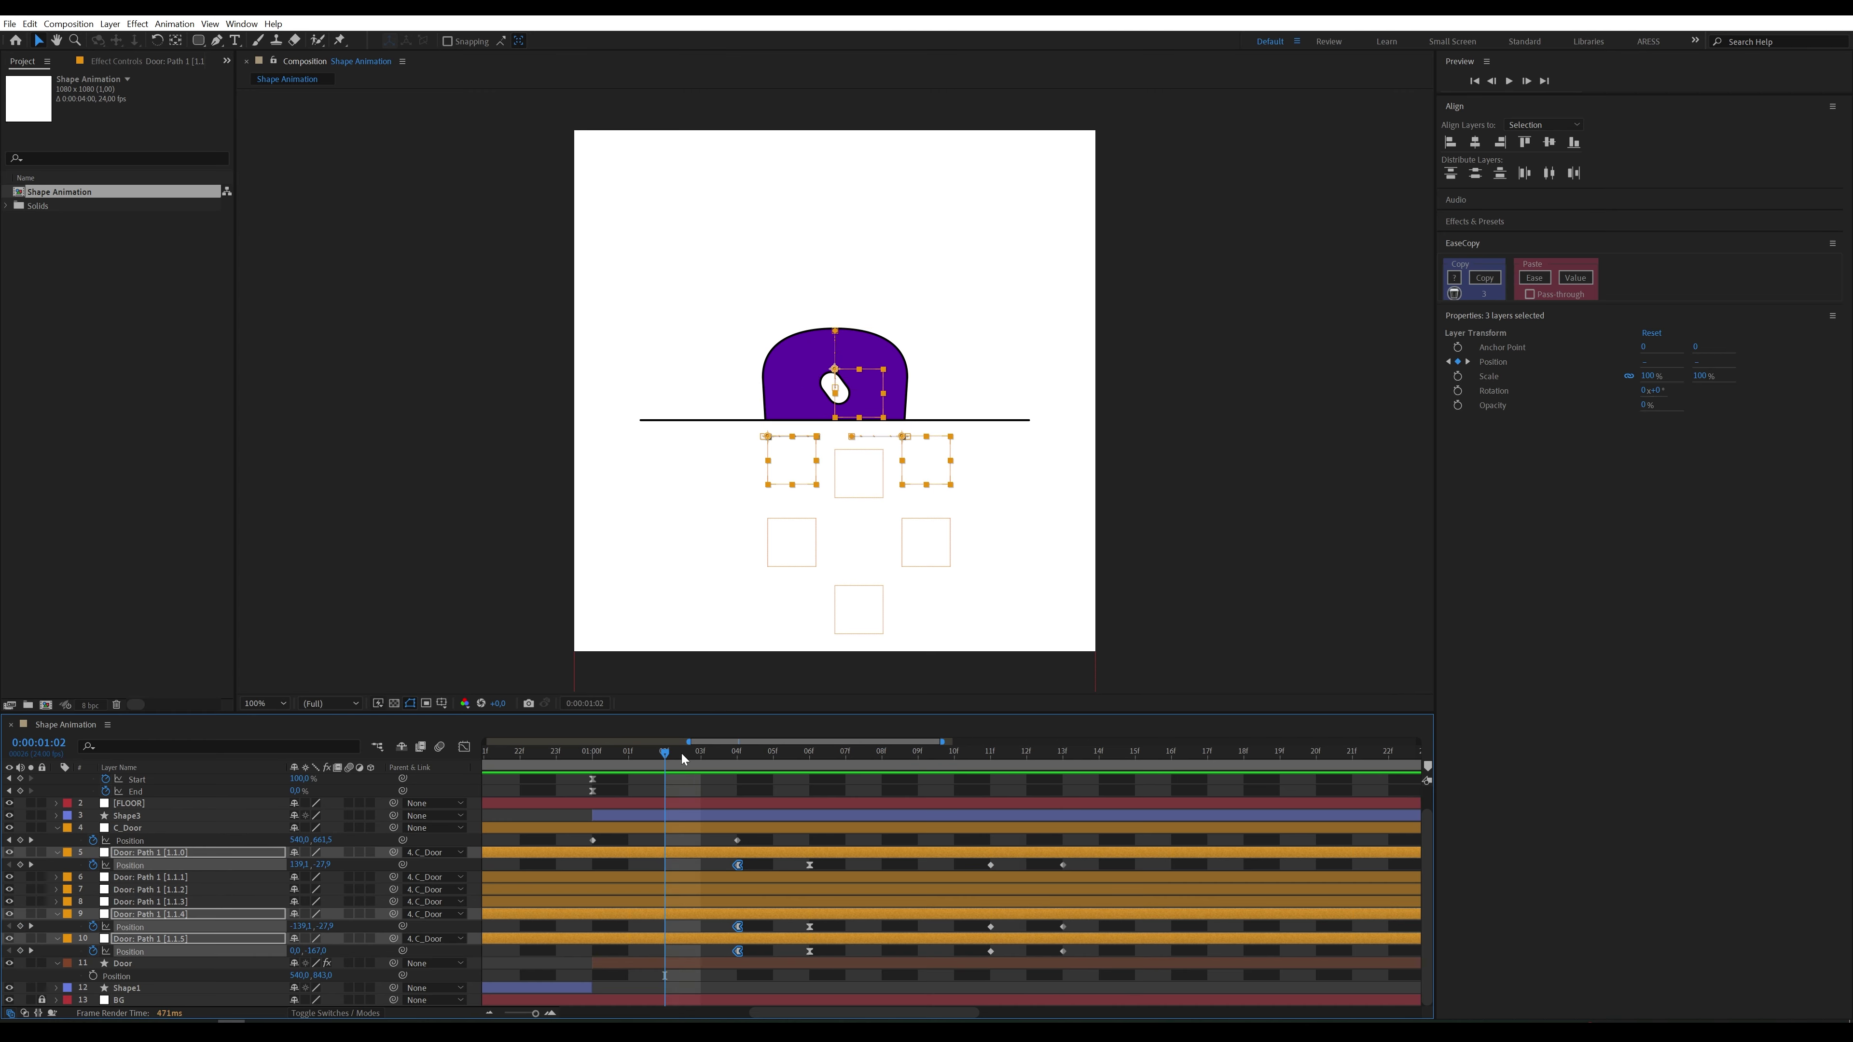
key(;)
key(space)
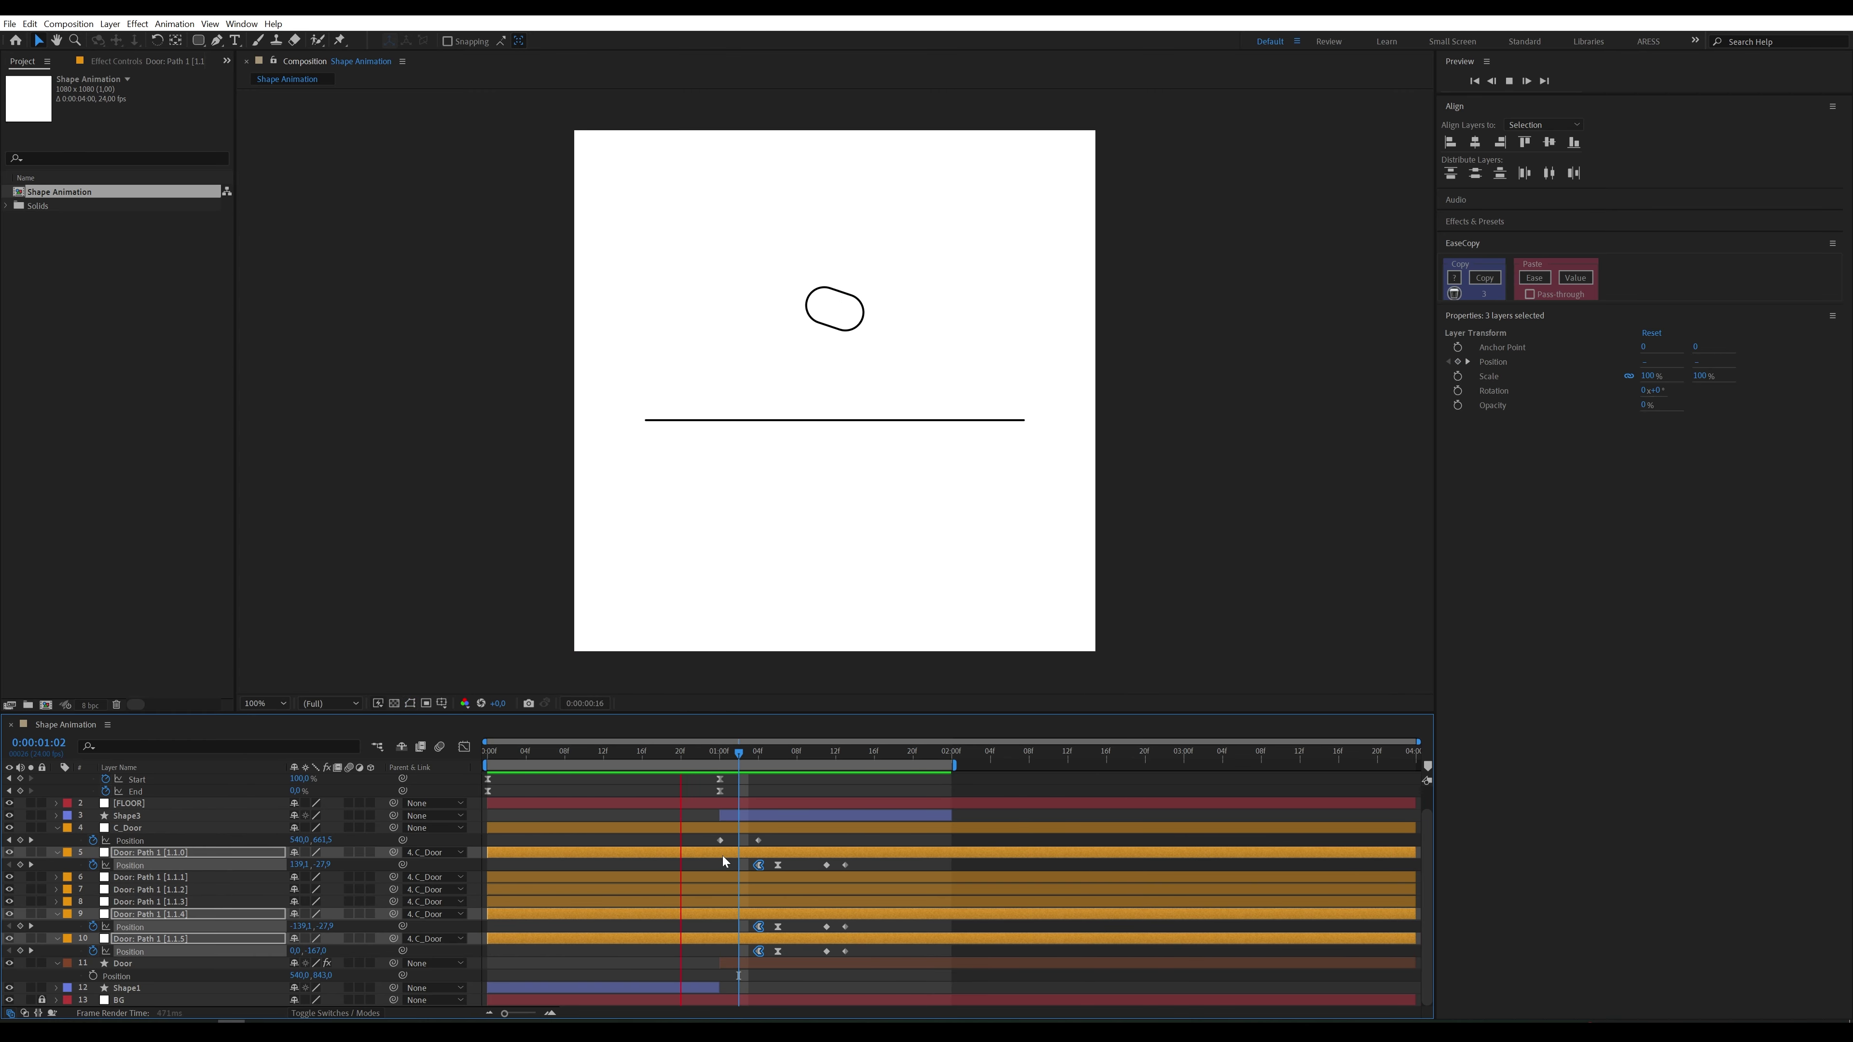
key(space)
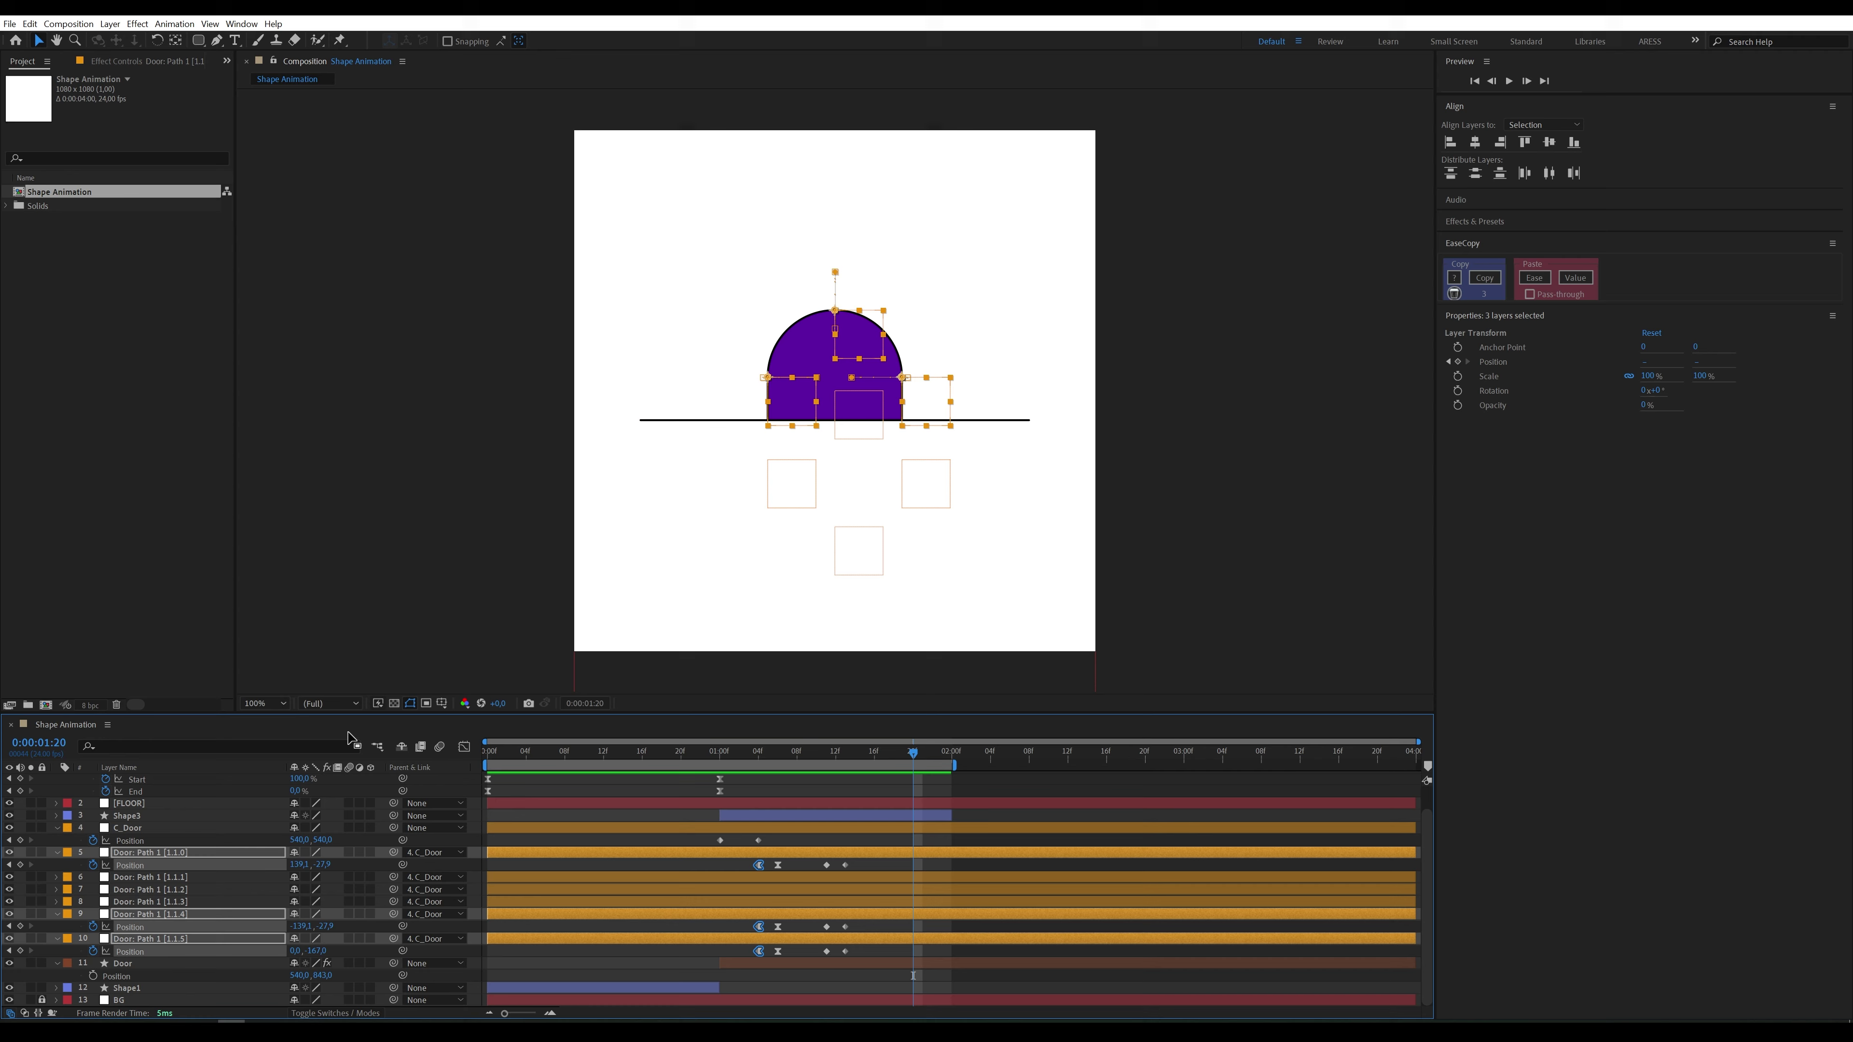
Step: Collapse the expanded properties of the Line, C_Door and upper door null layers, and clear the layer selection
click(57, 851)
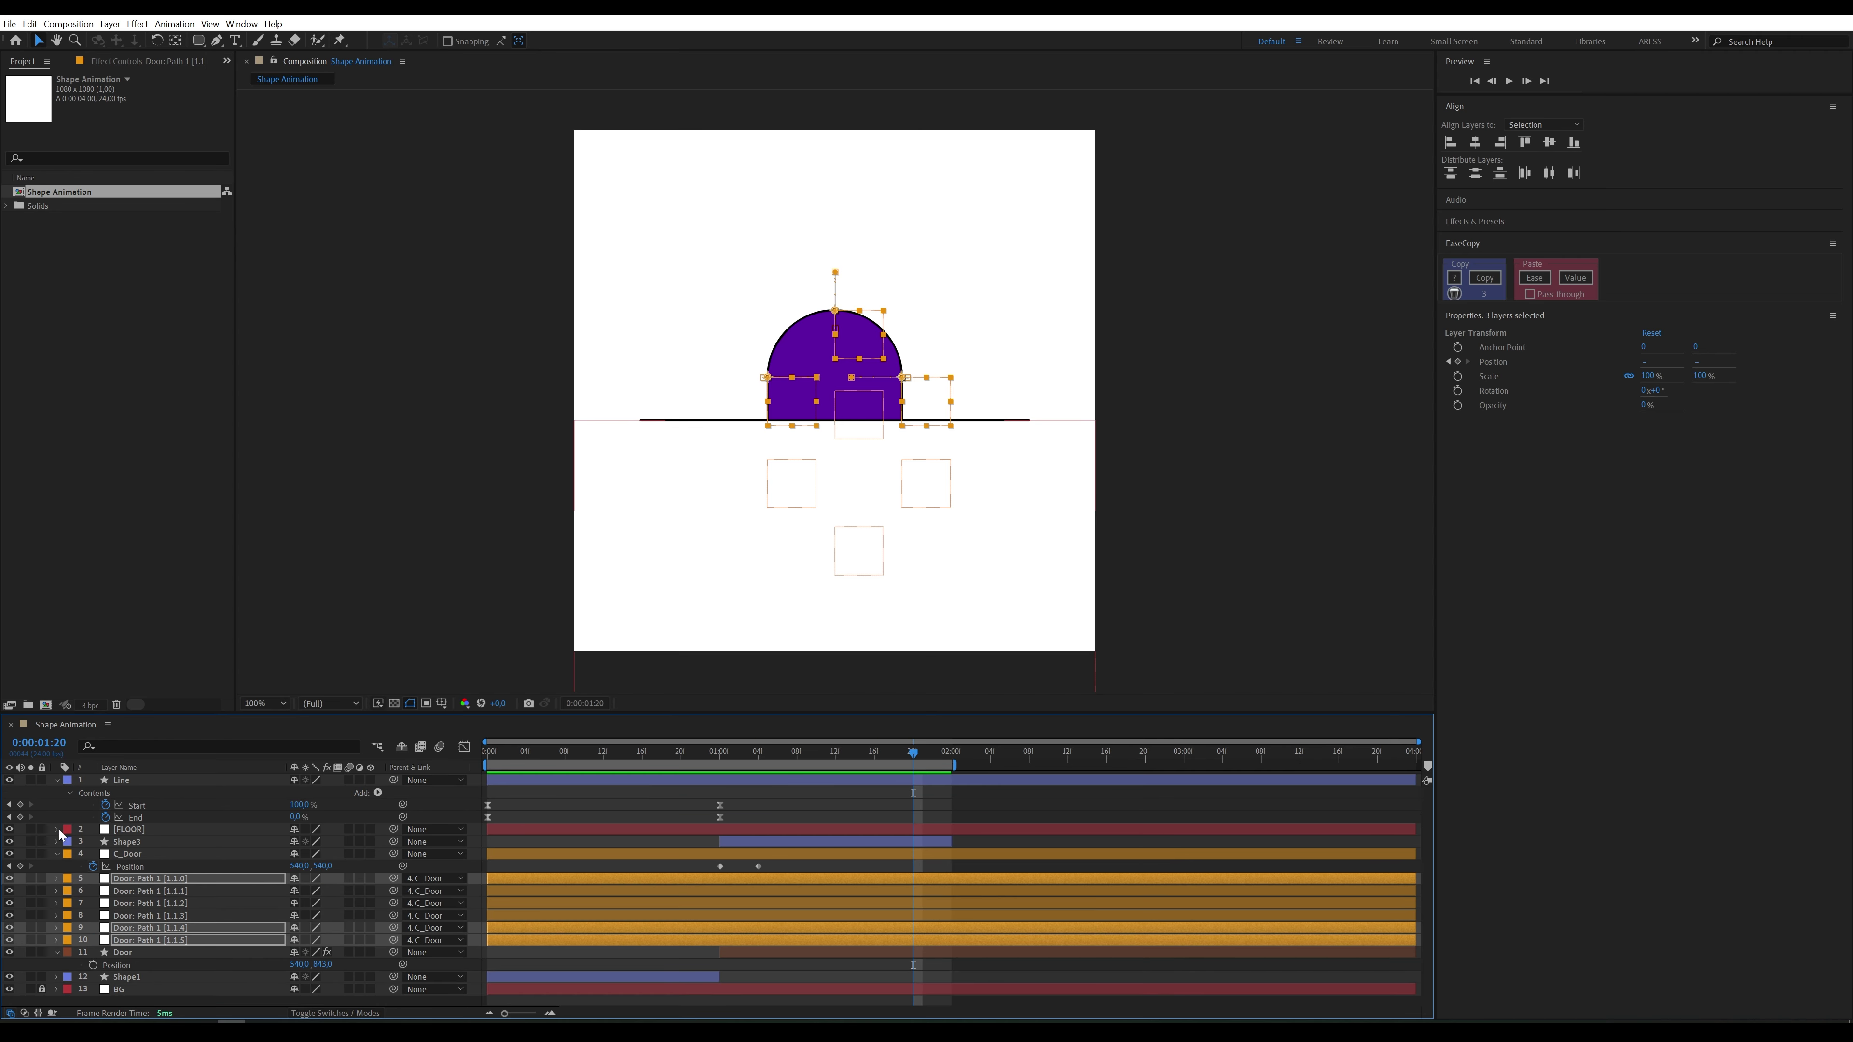
click(56, 779)
click(54, 817)
click(341, 983)
Step: Draw a small white circle above the door with the Ellipse tool, centre it horizontally in the composition and set its size to 54
click(197, 41)
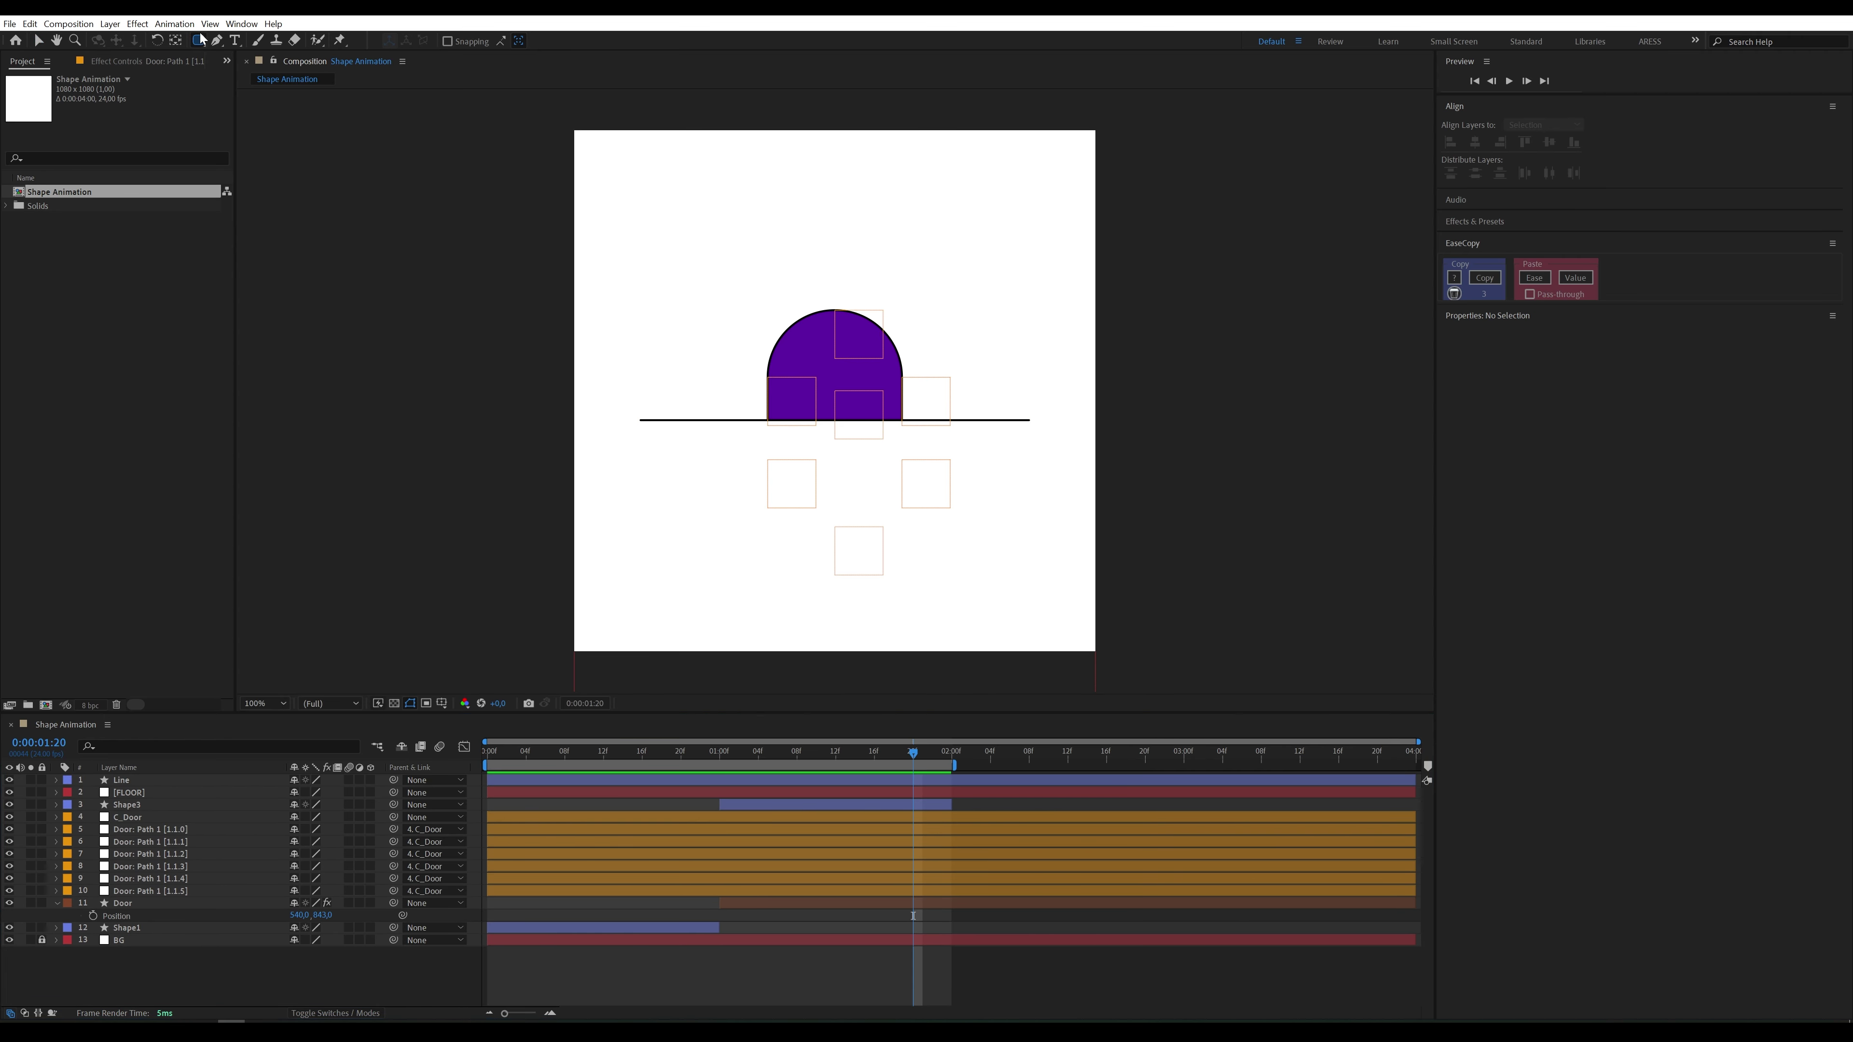
click(261, 72)
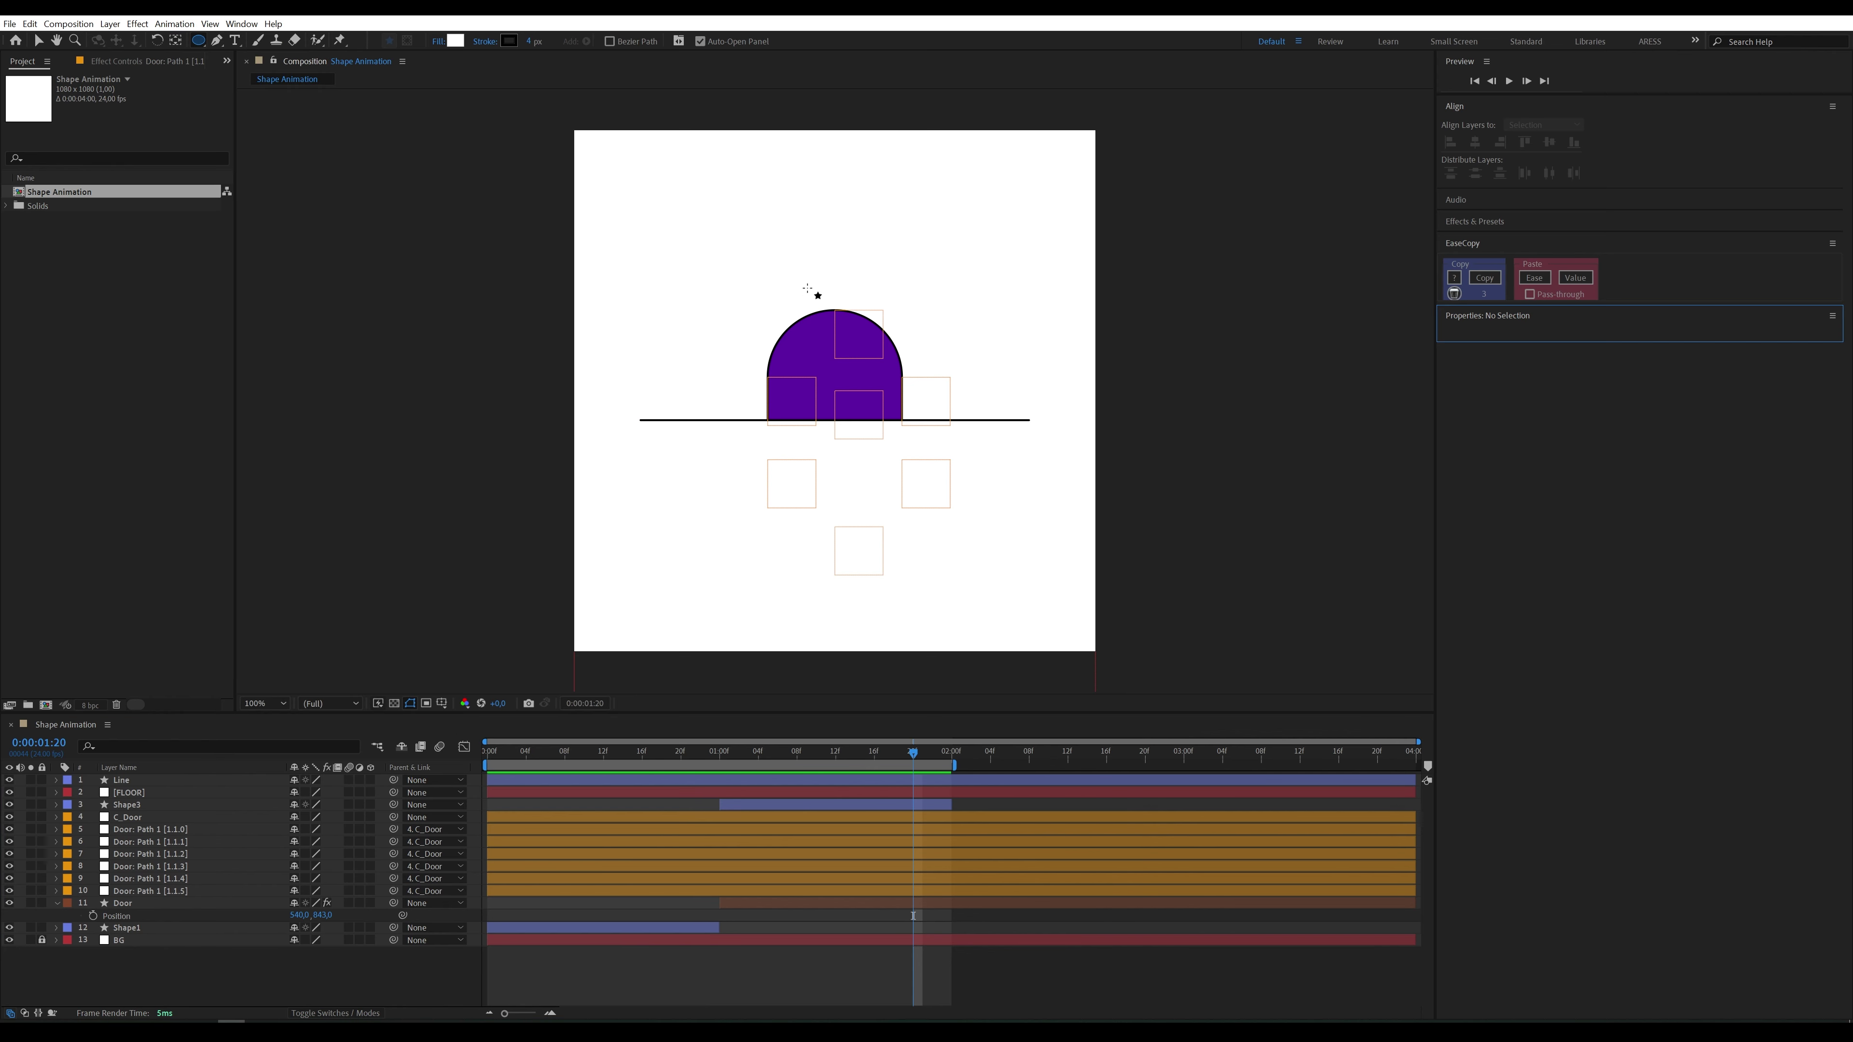
drag(830, 262, 850, 282)
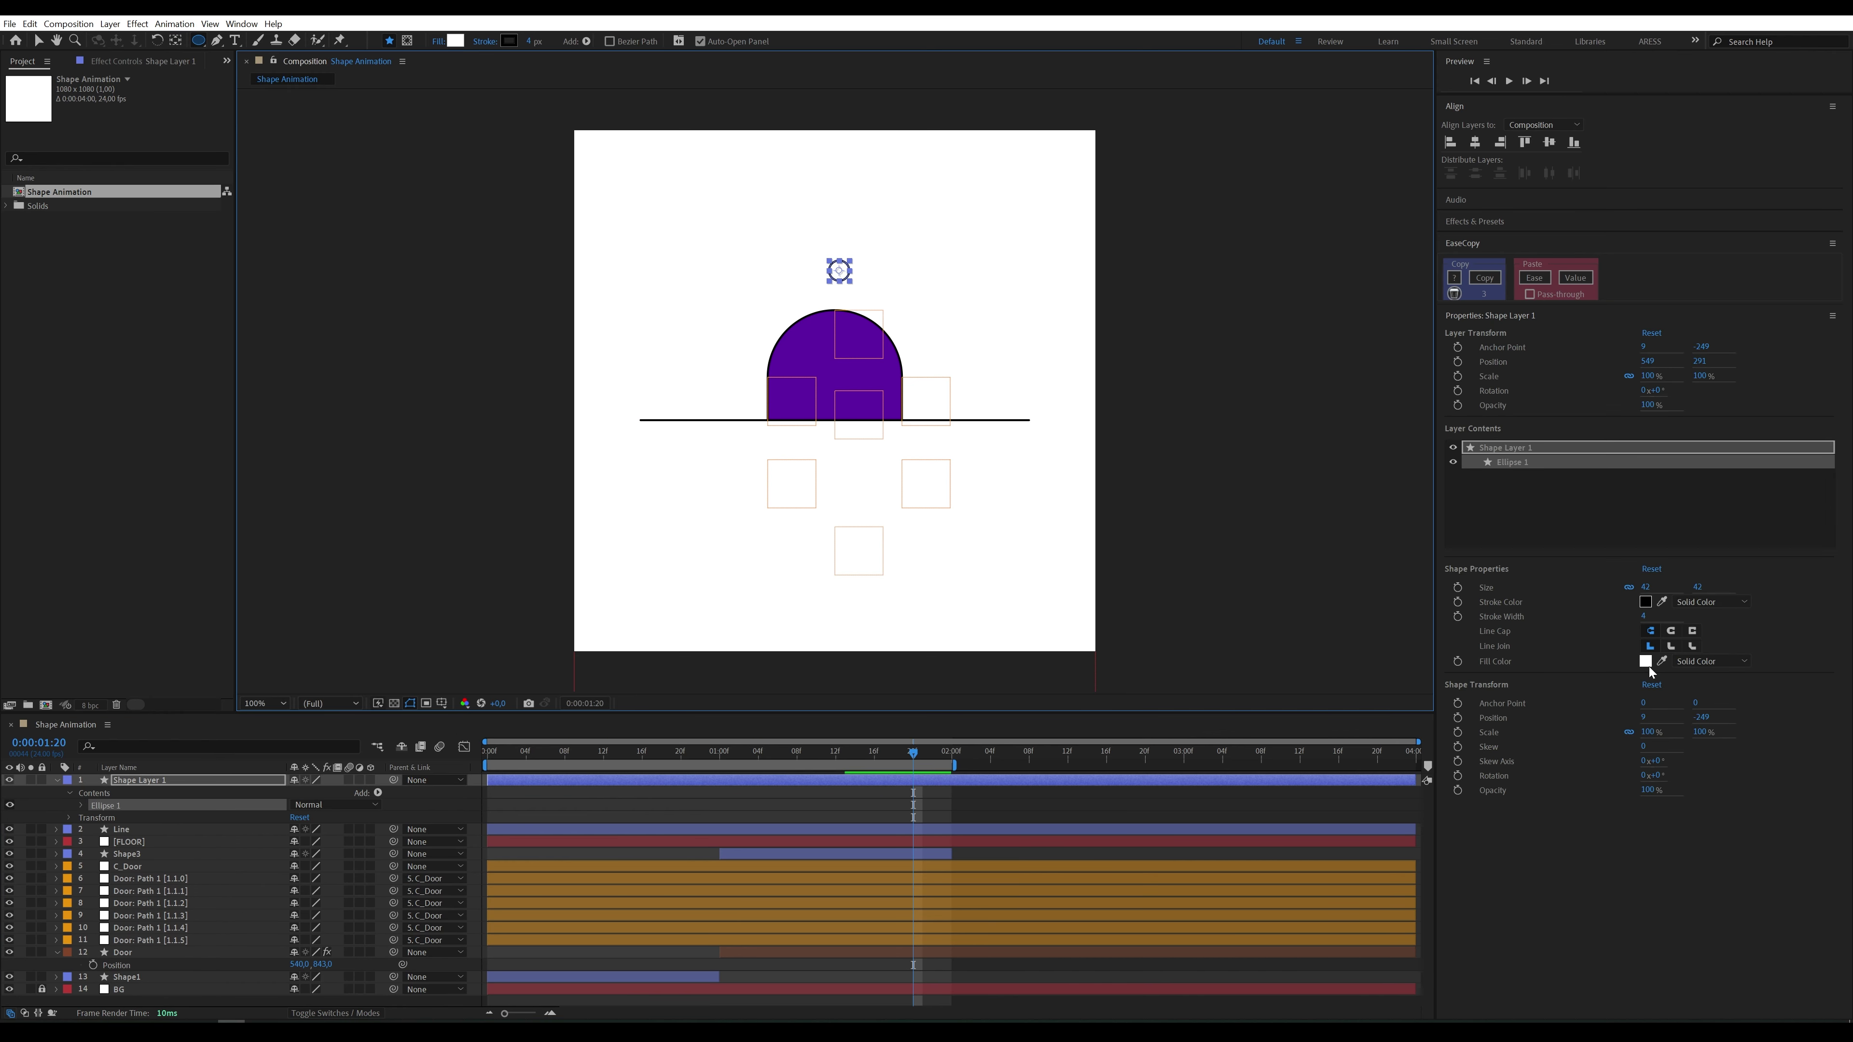
click(1474, 141)
drag(1646, 590, 1656, 587)
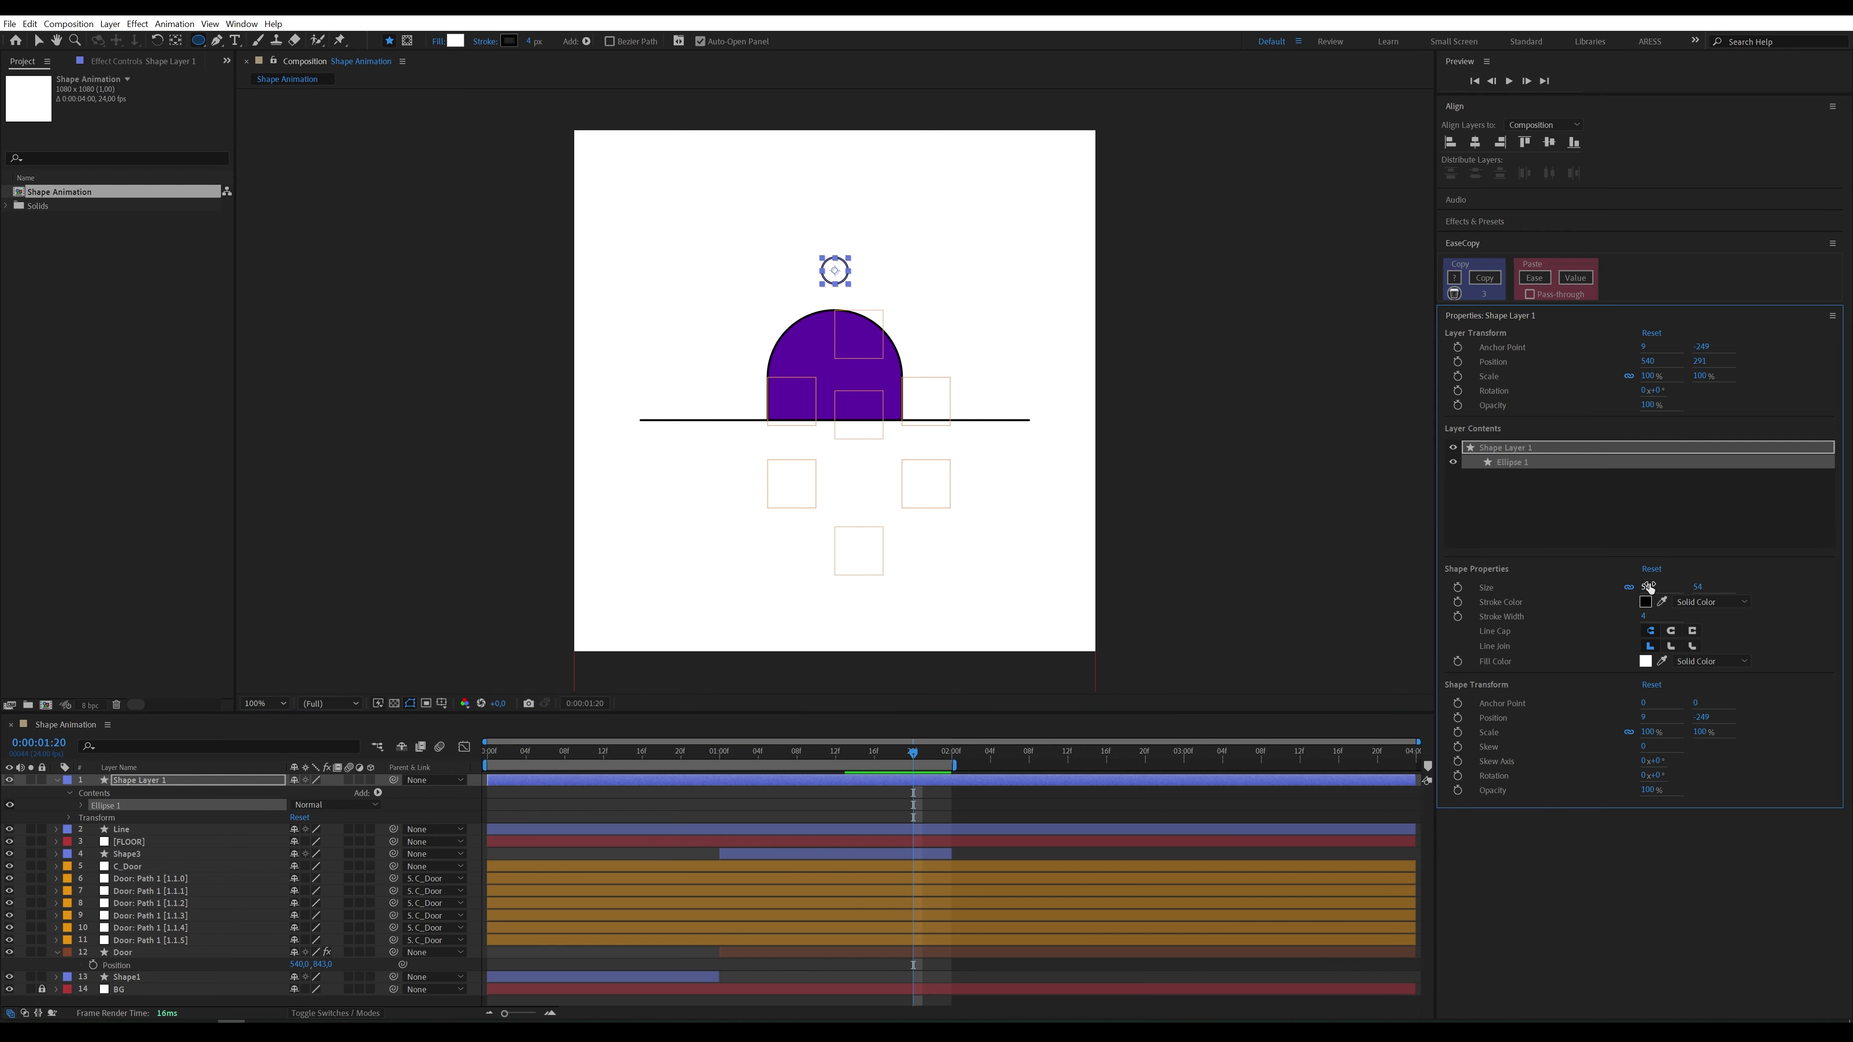
Step: Rename the new shape layer Circle and place it directly below the Door layer
right_click(170, 783)
click(208, 742)
text(C)
key(Return)
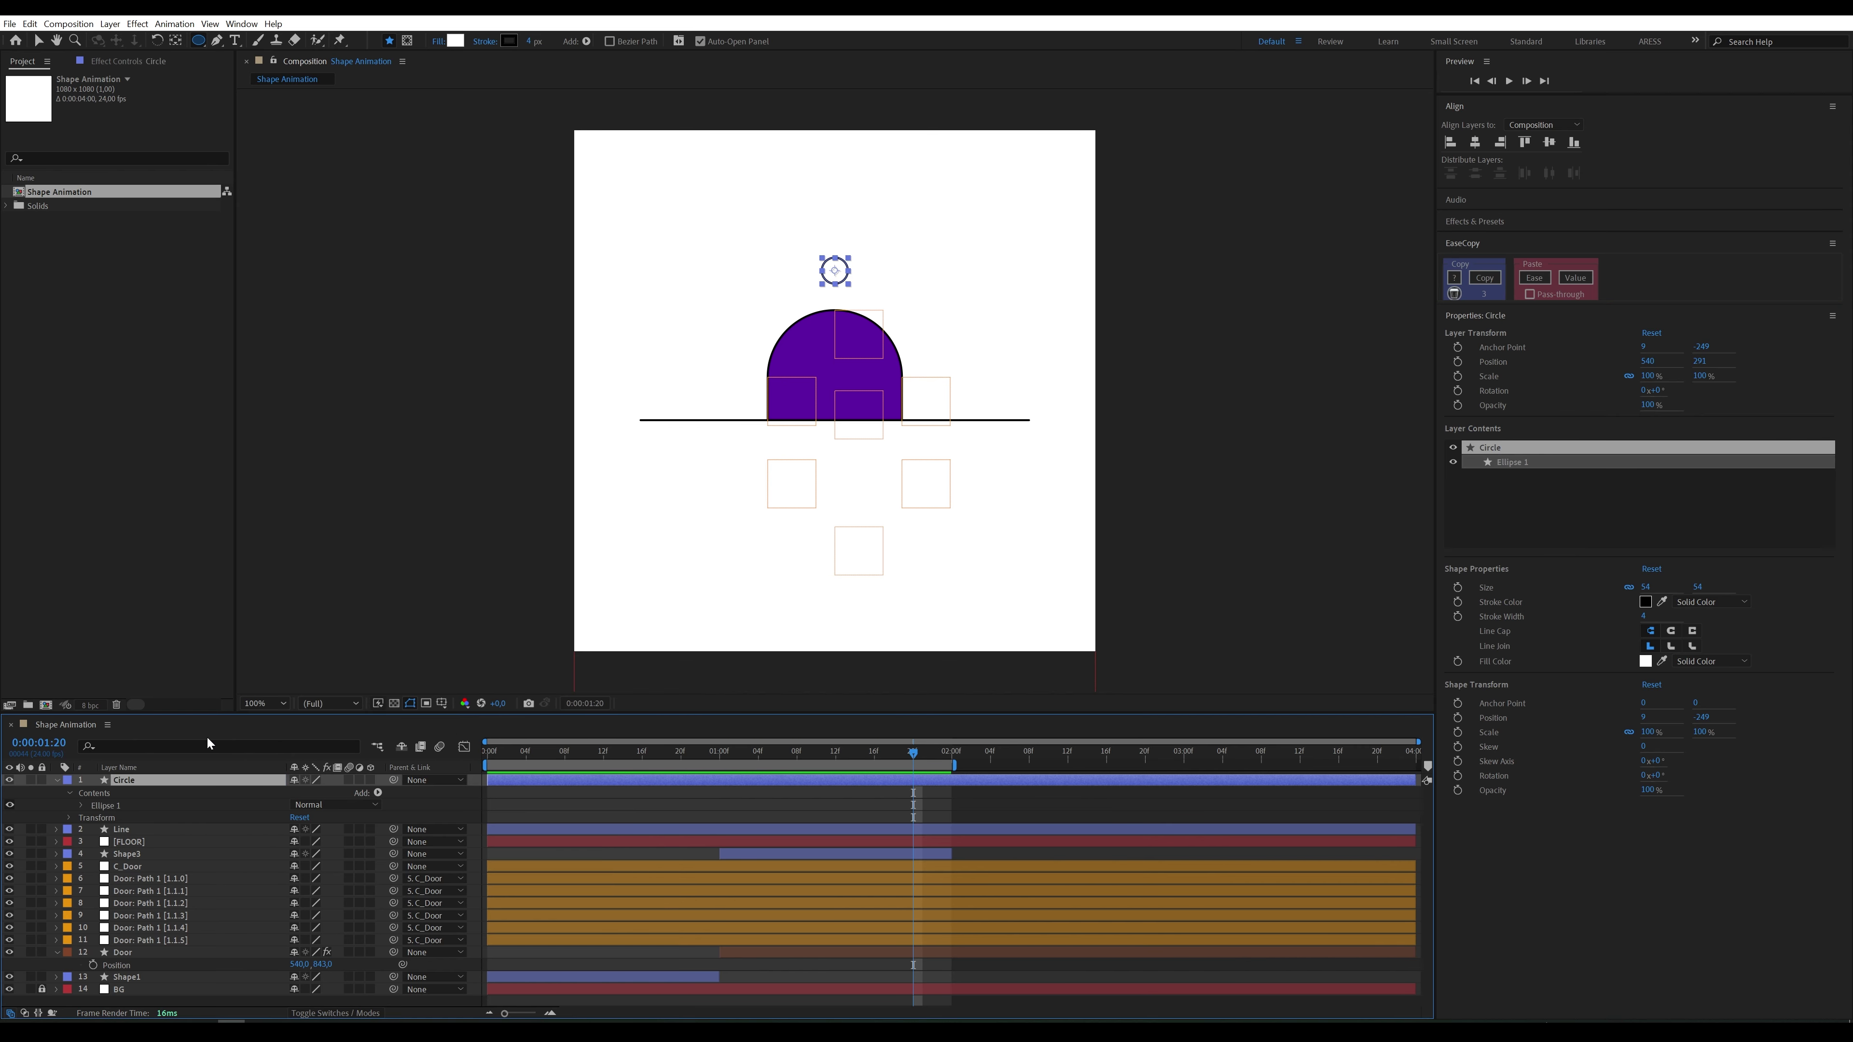
drag(161, 784, 137, 970)
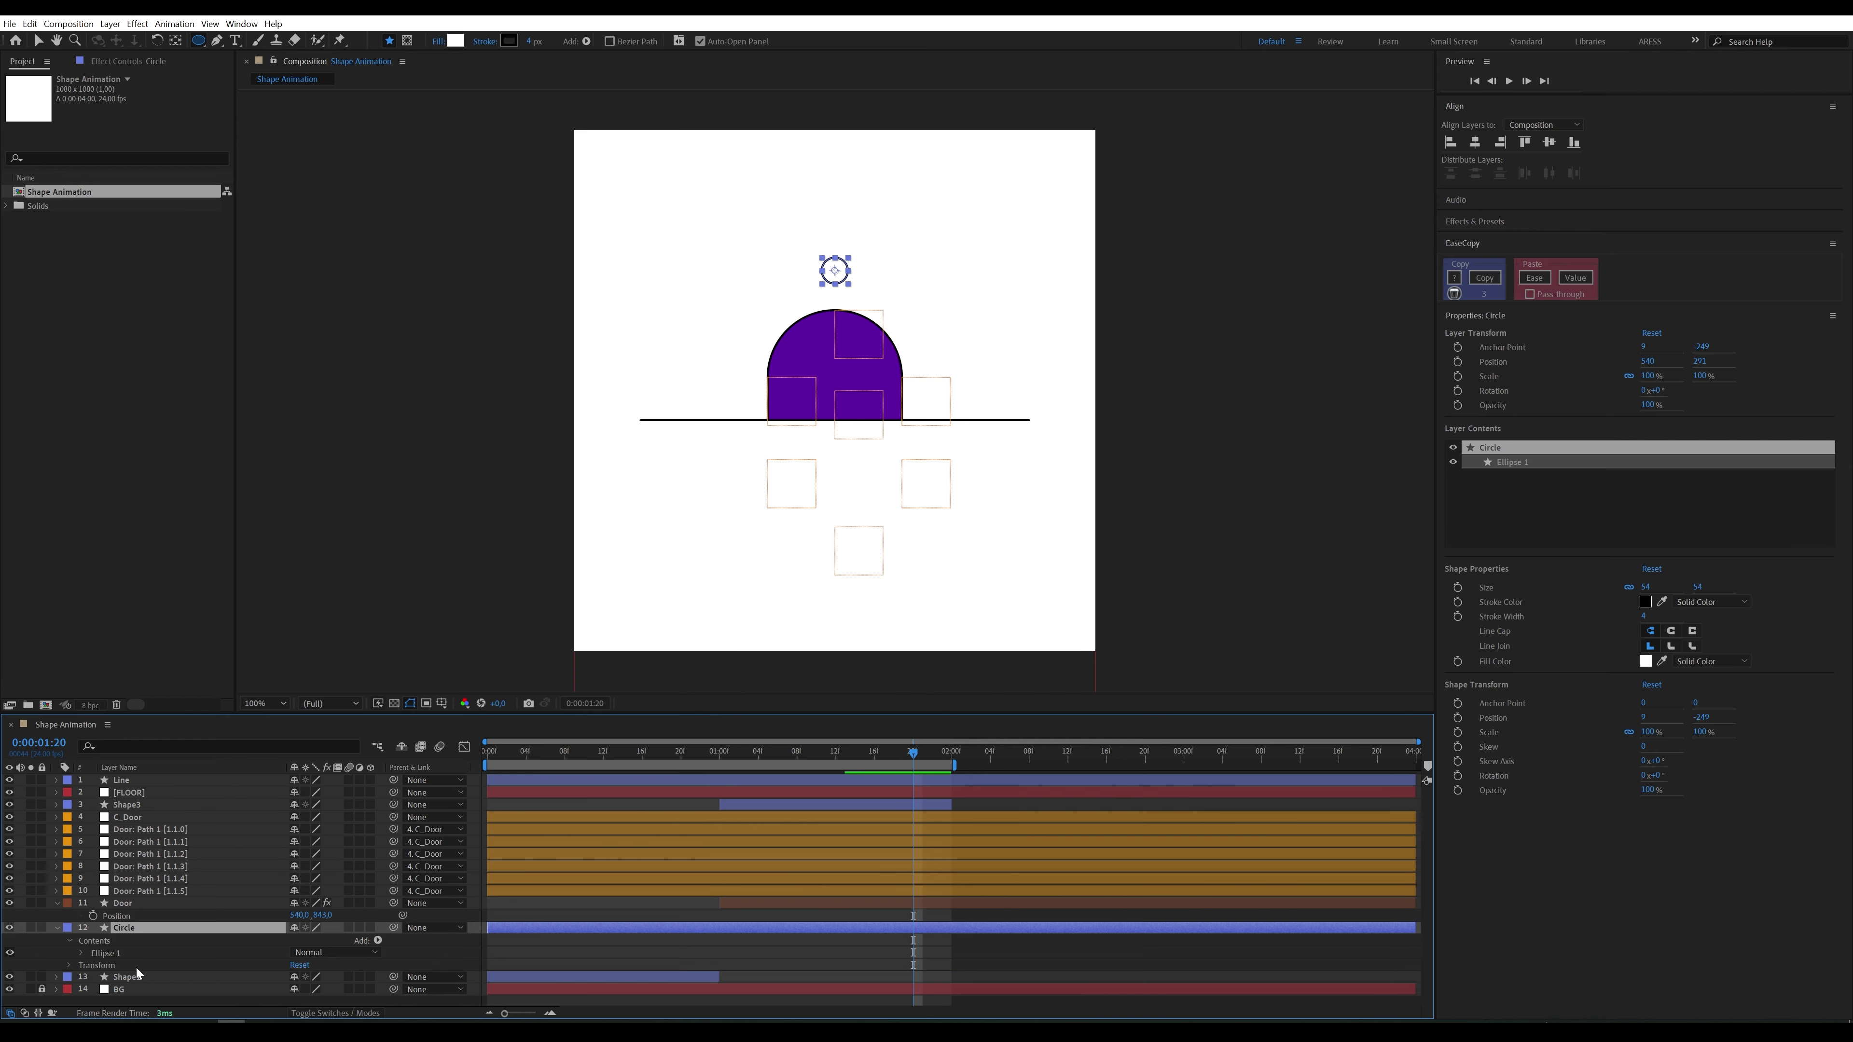
Step: Give the Circle layer the Aqua label colour and trim its start to 0:00:01:05
click(758, 759)
click(767, 760)
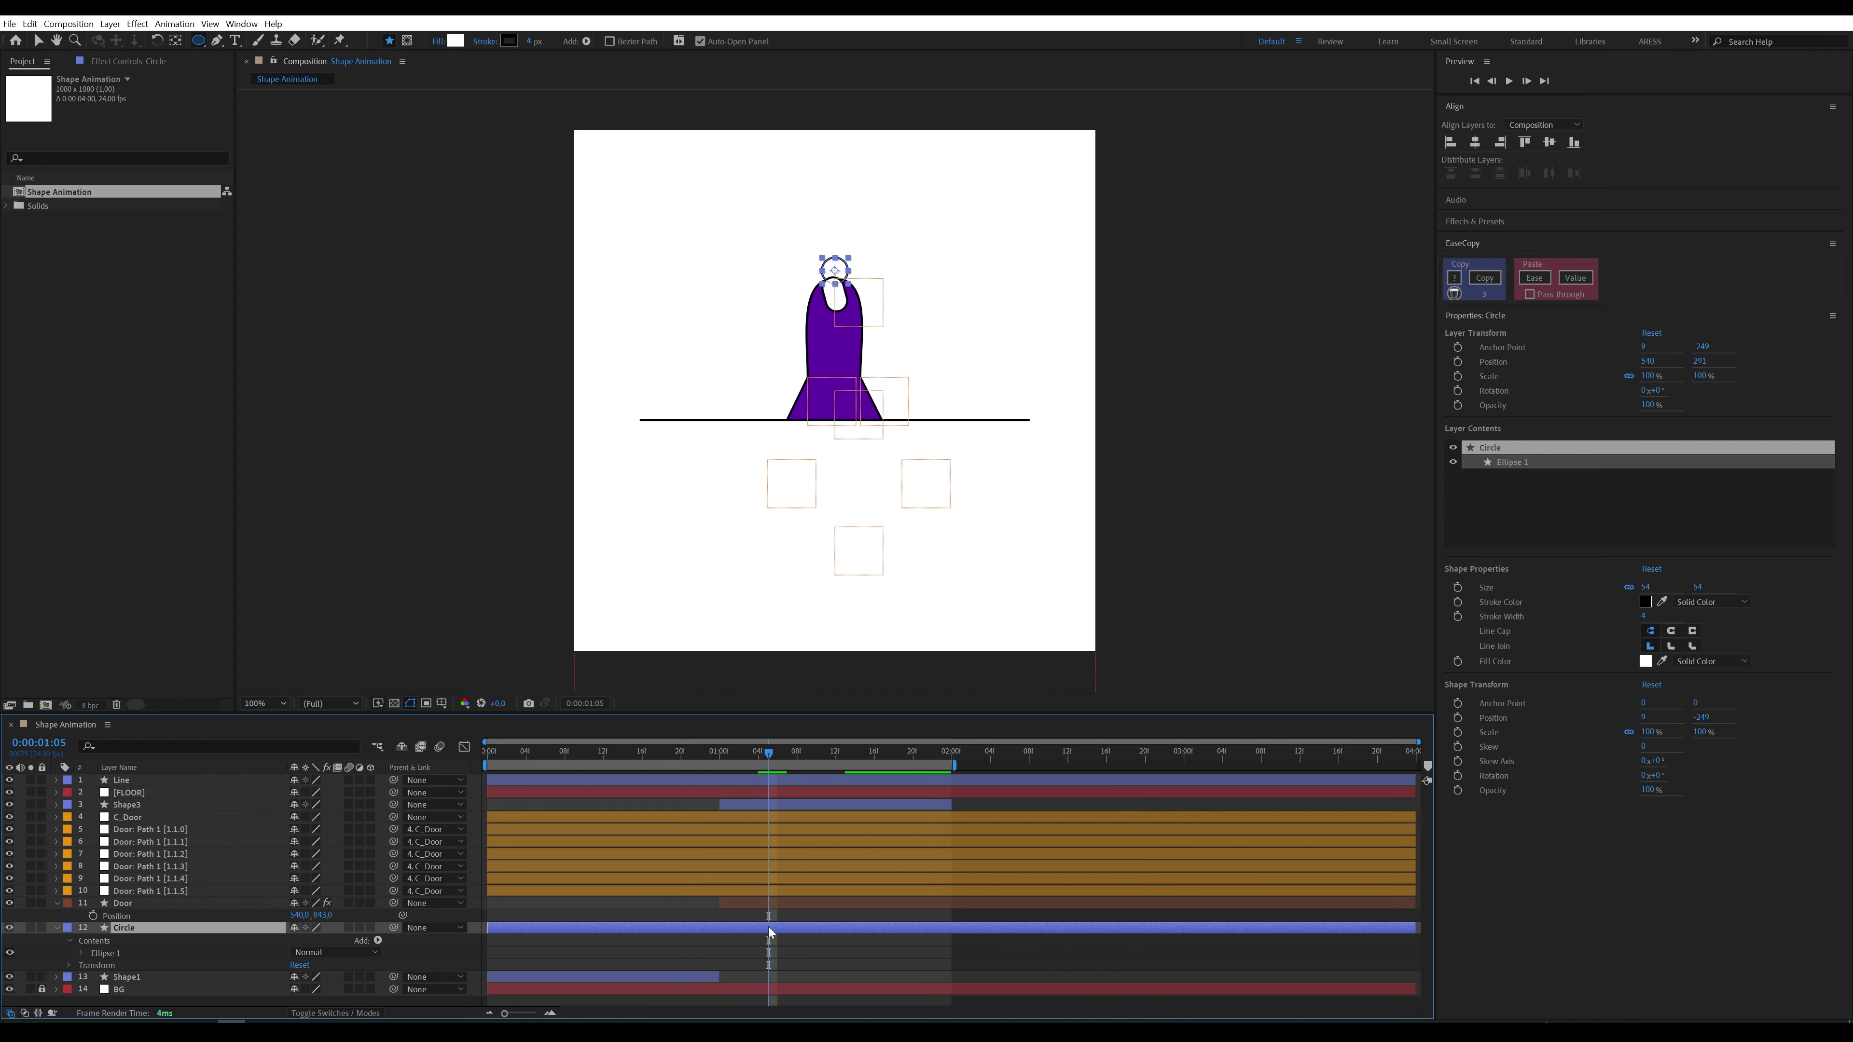
click(68, 928)
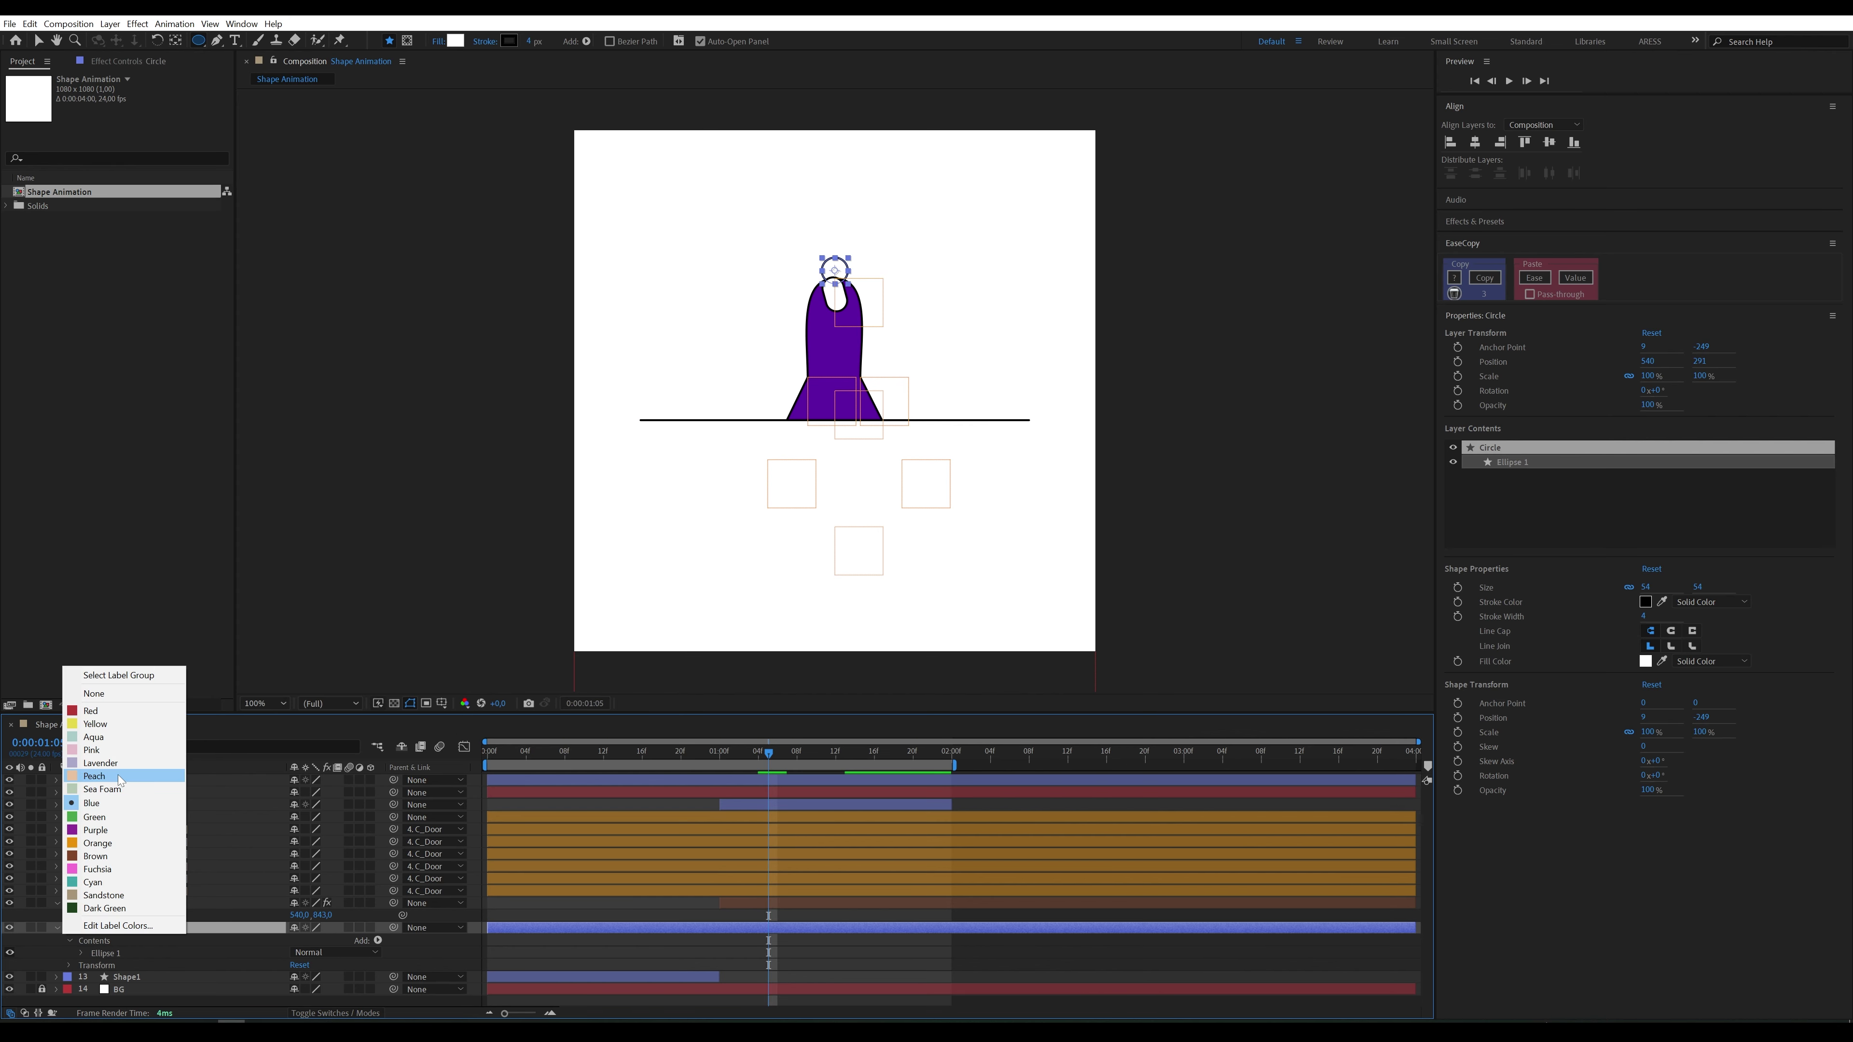
click(114, 739)
key(alt+bracketleft)
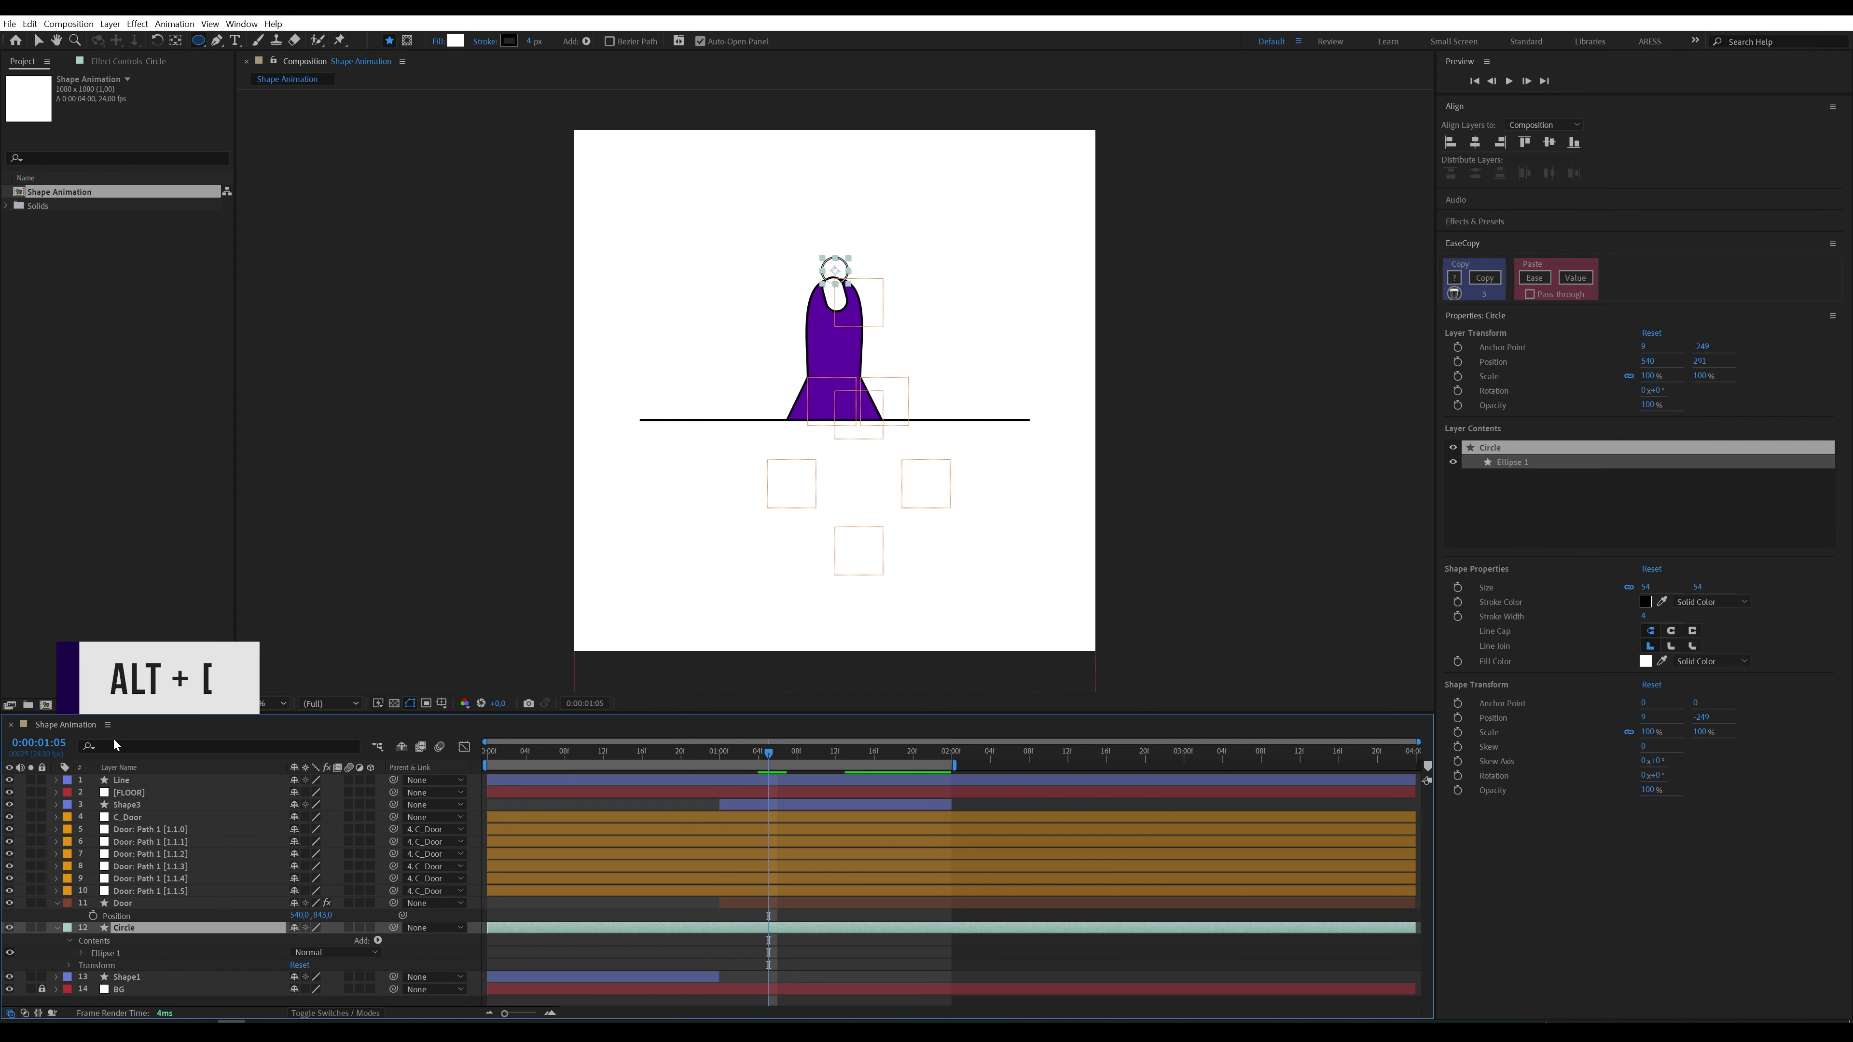
click(169, 919)
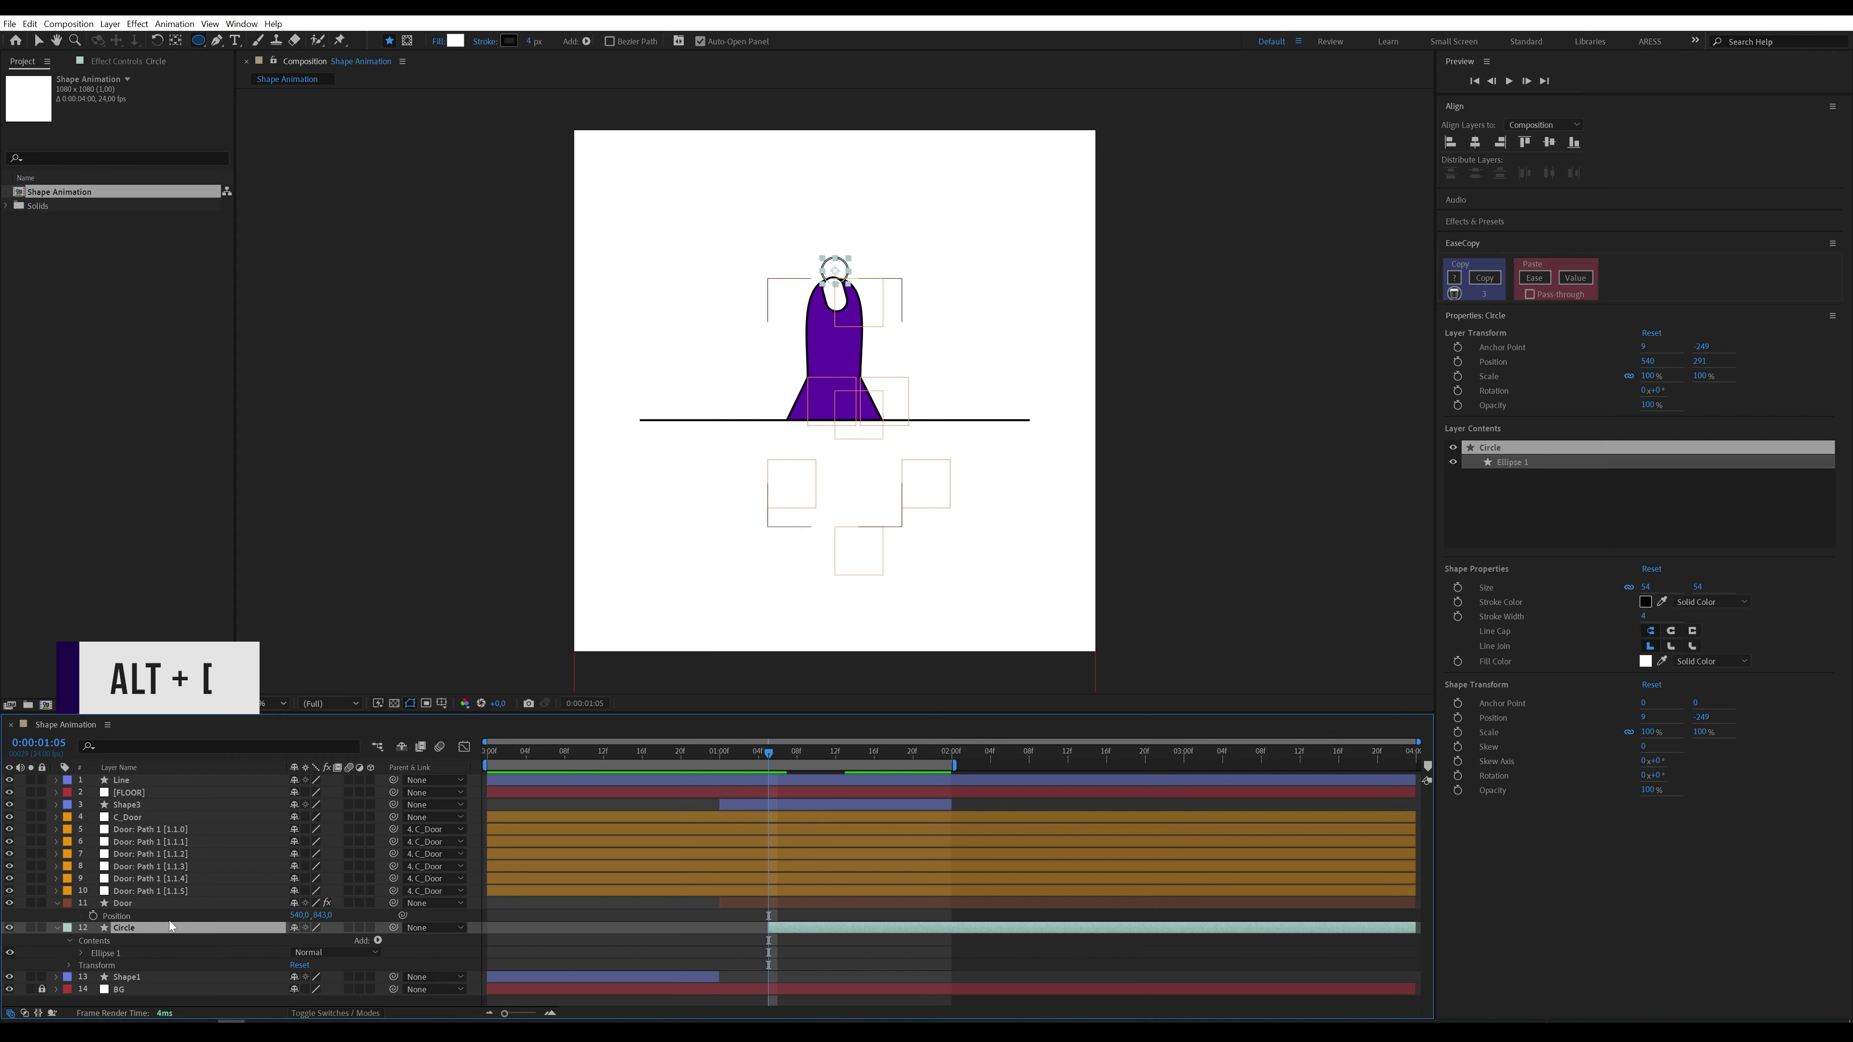
Step: Reveal the Circle layer's Position, lower the circle onto the small capsule at about Y 336, and set the first keyframe at 0:00:01:05
click(157, 927)
key(p)
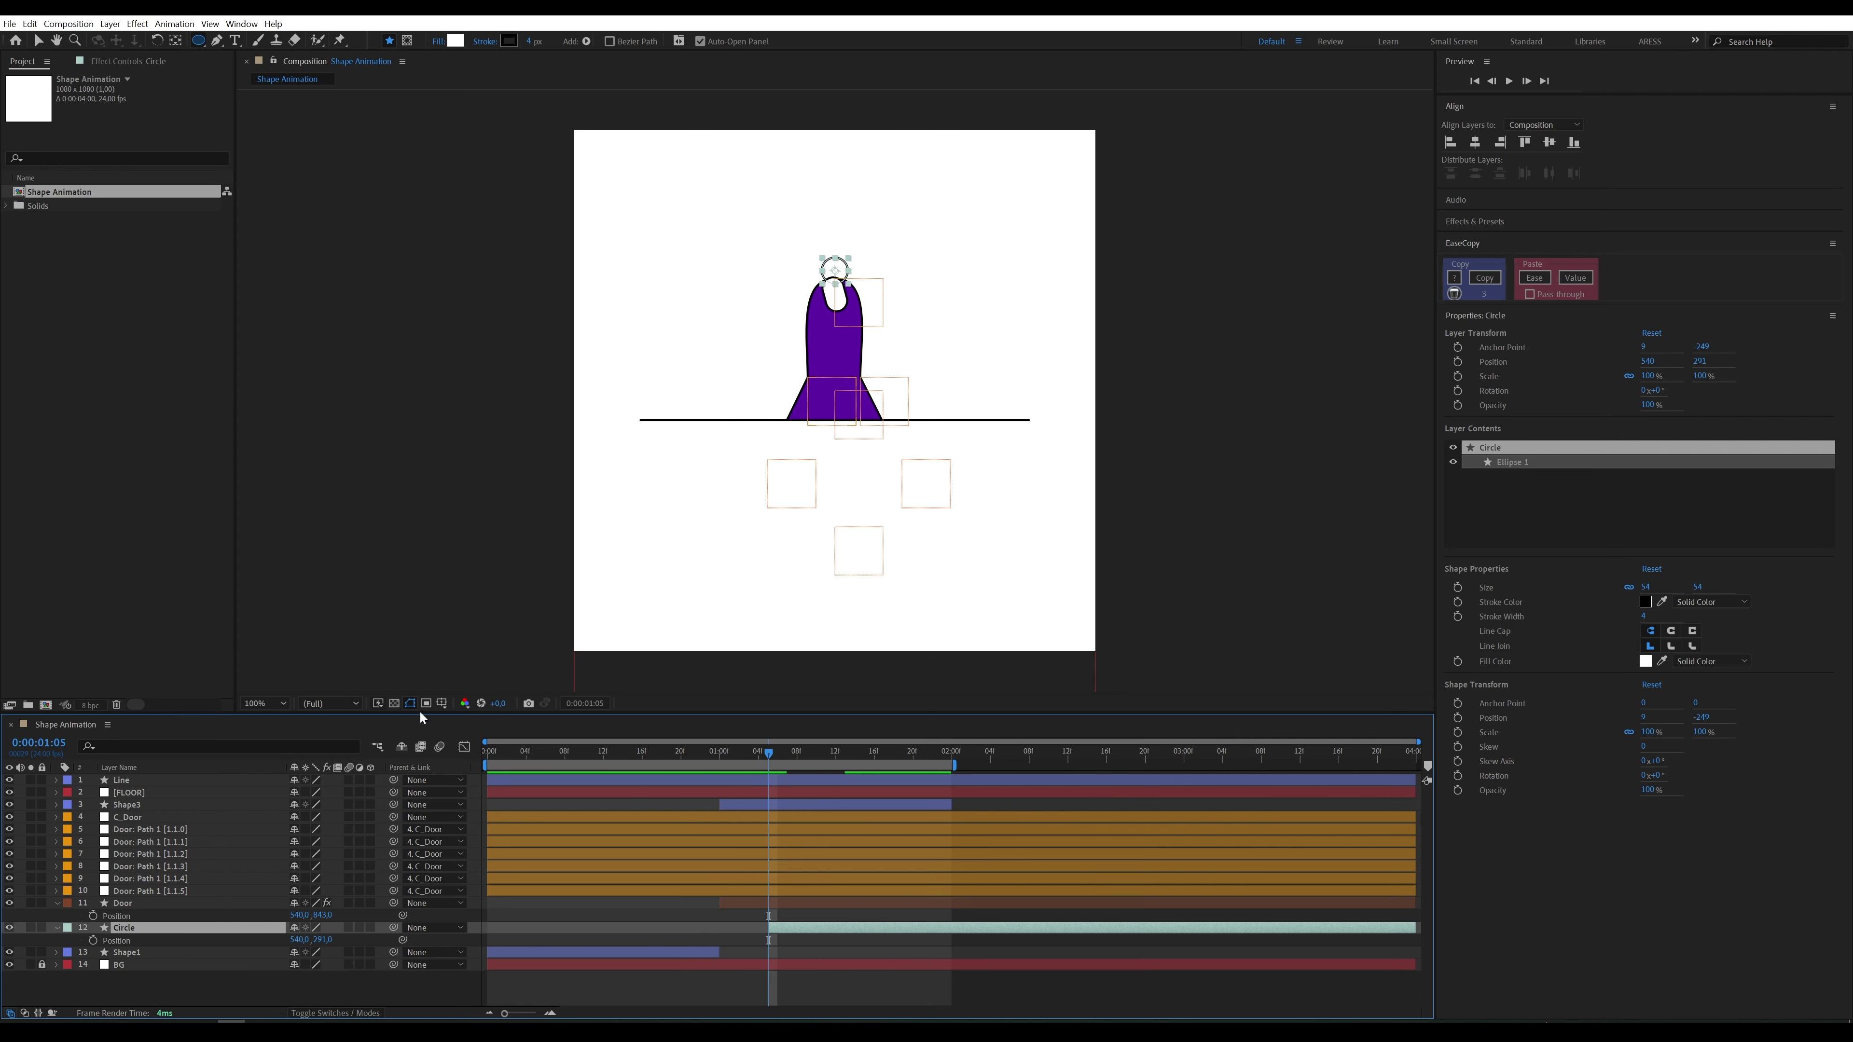
key(p)
key(v)
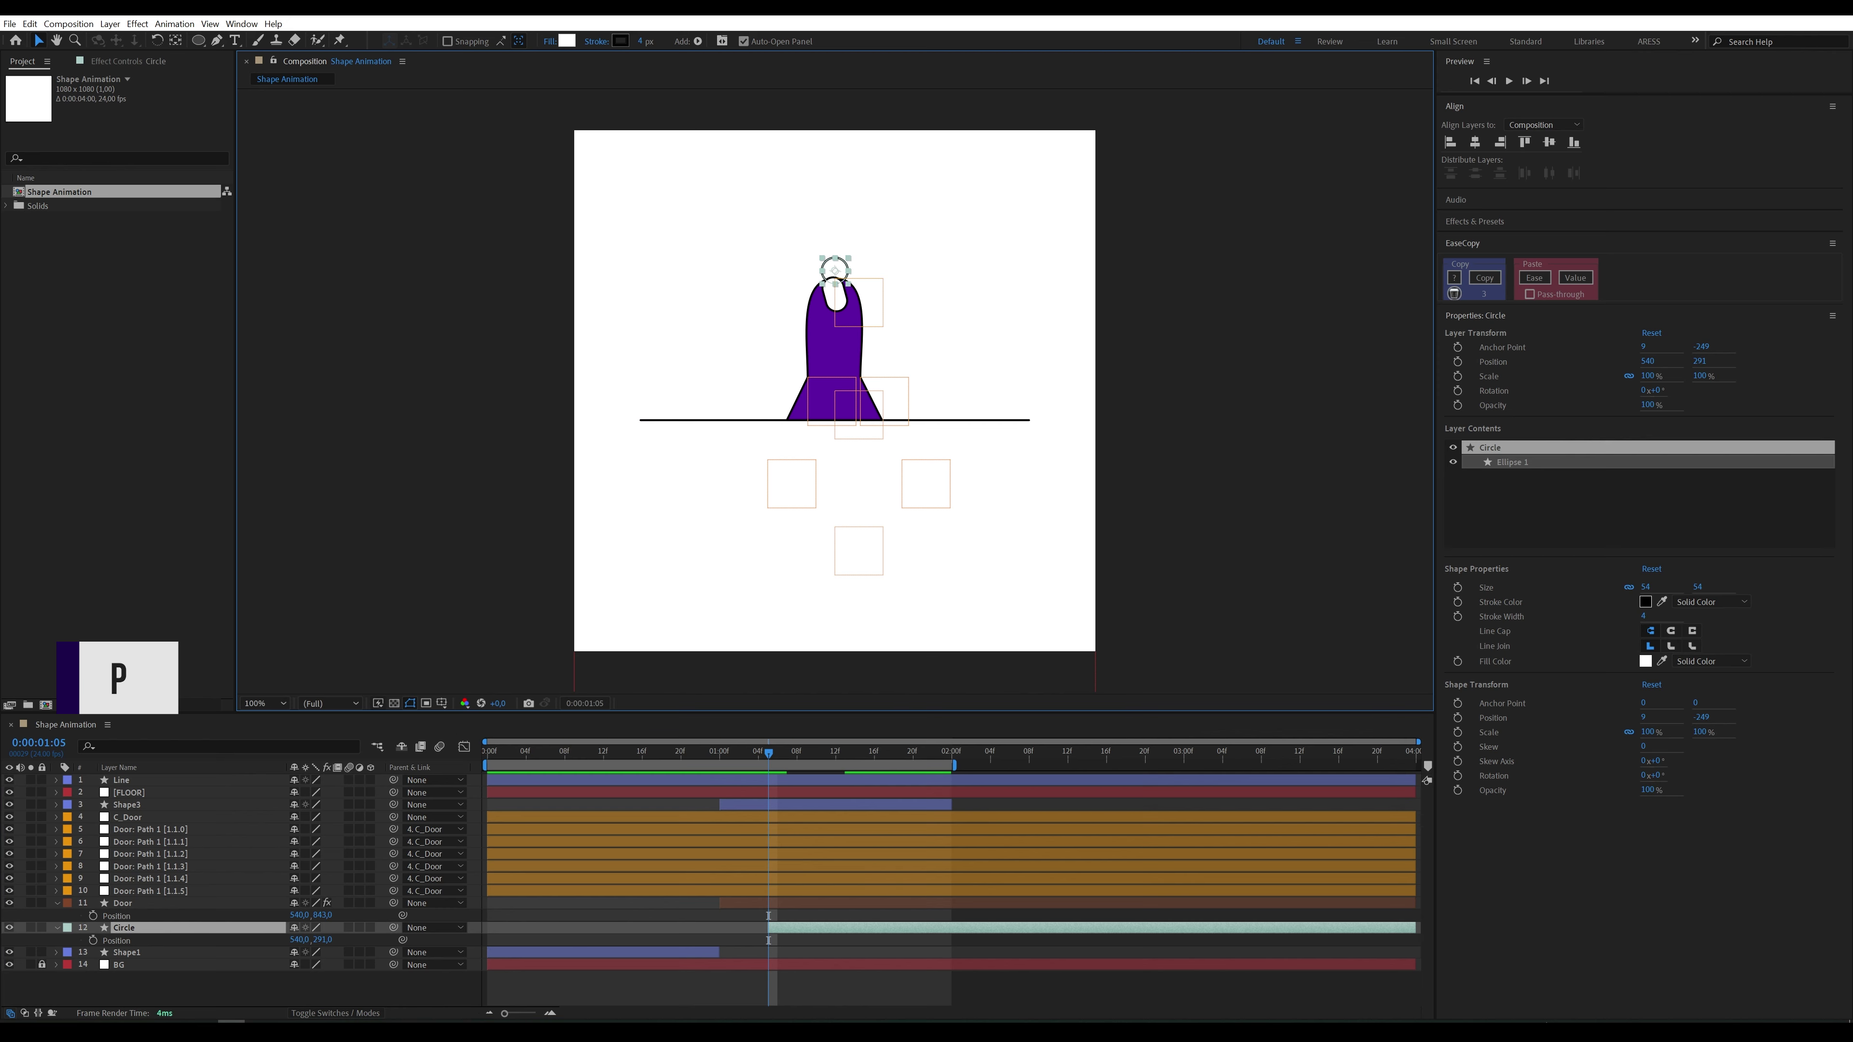
drag(325, 940, 352, 949)
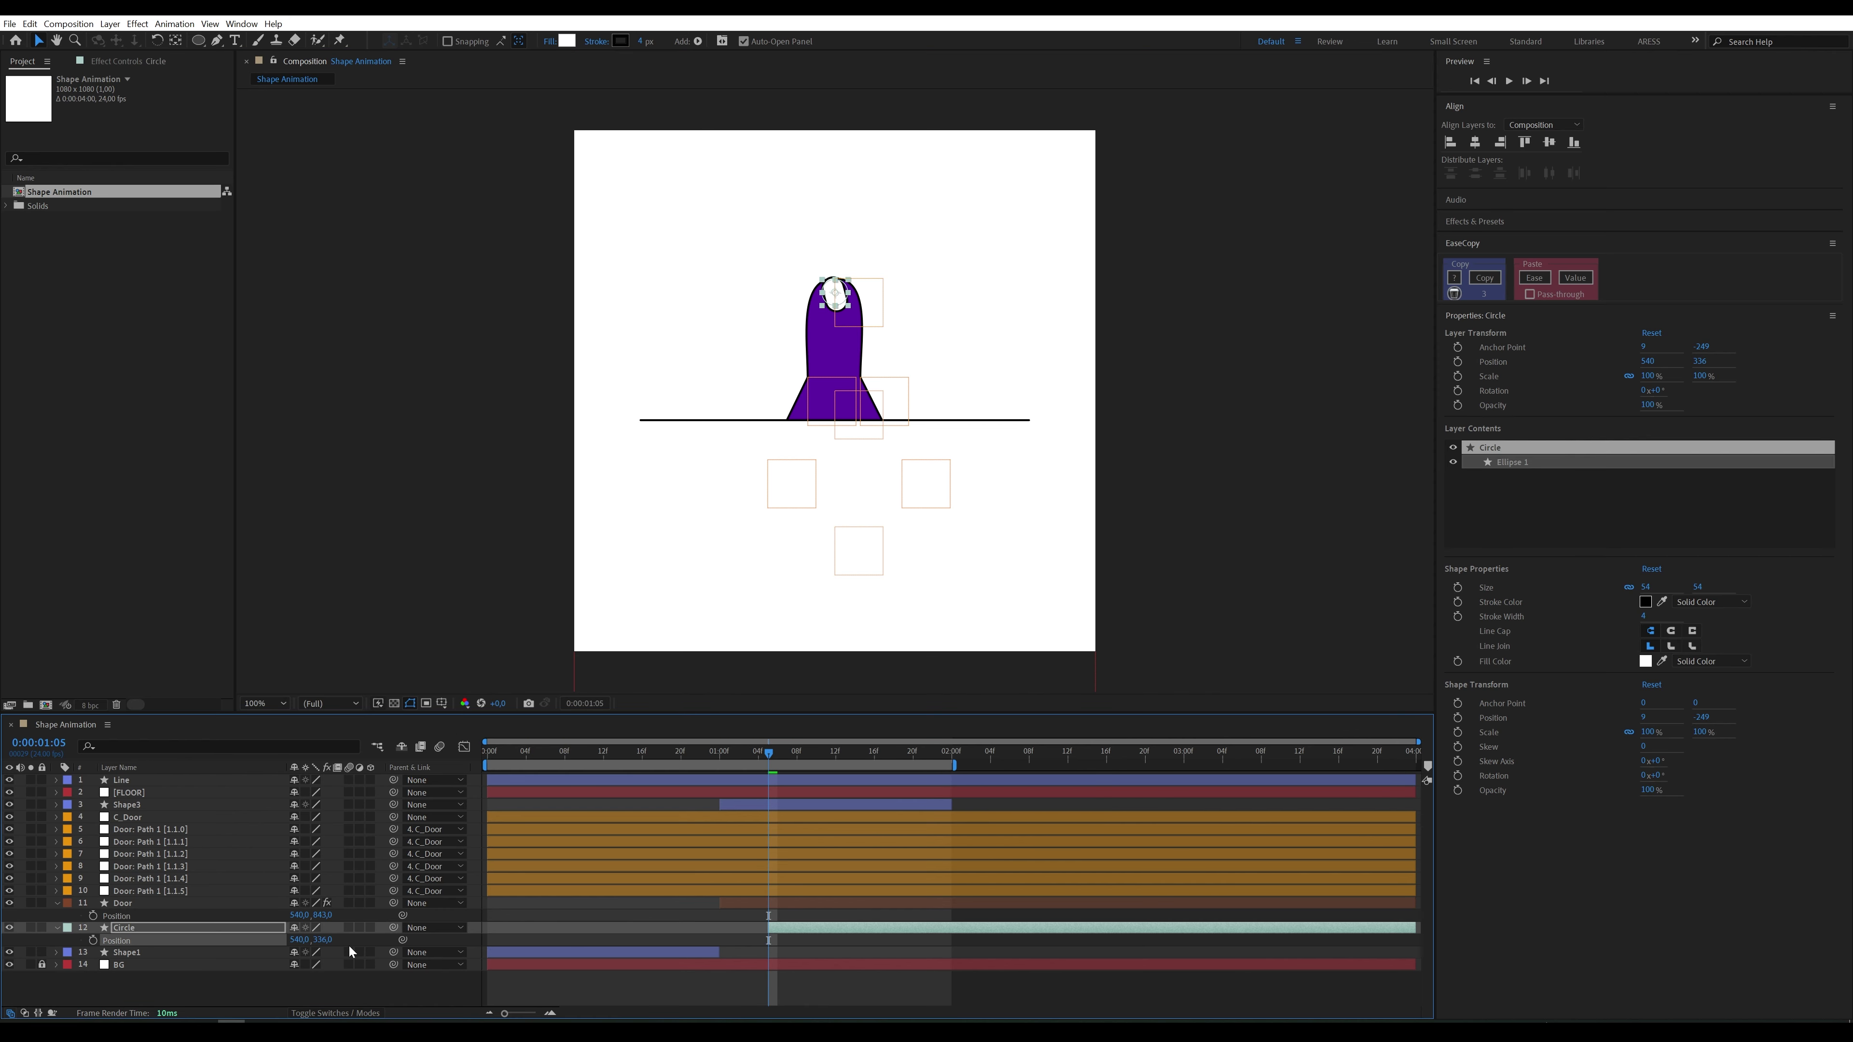
click(93, 940)
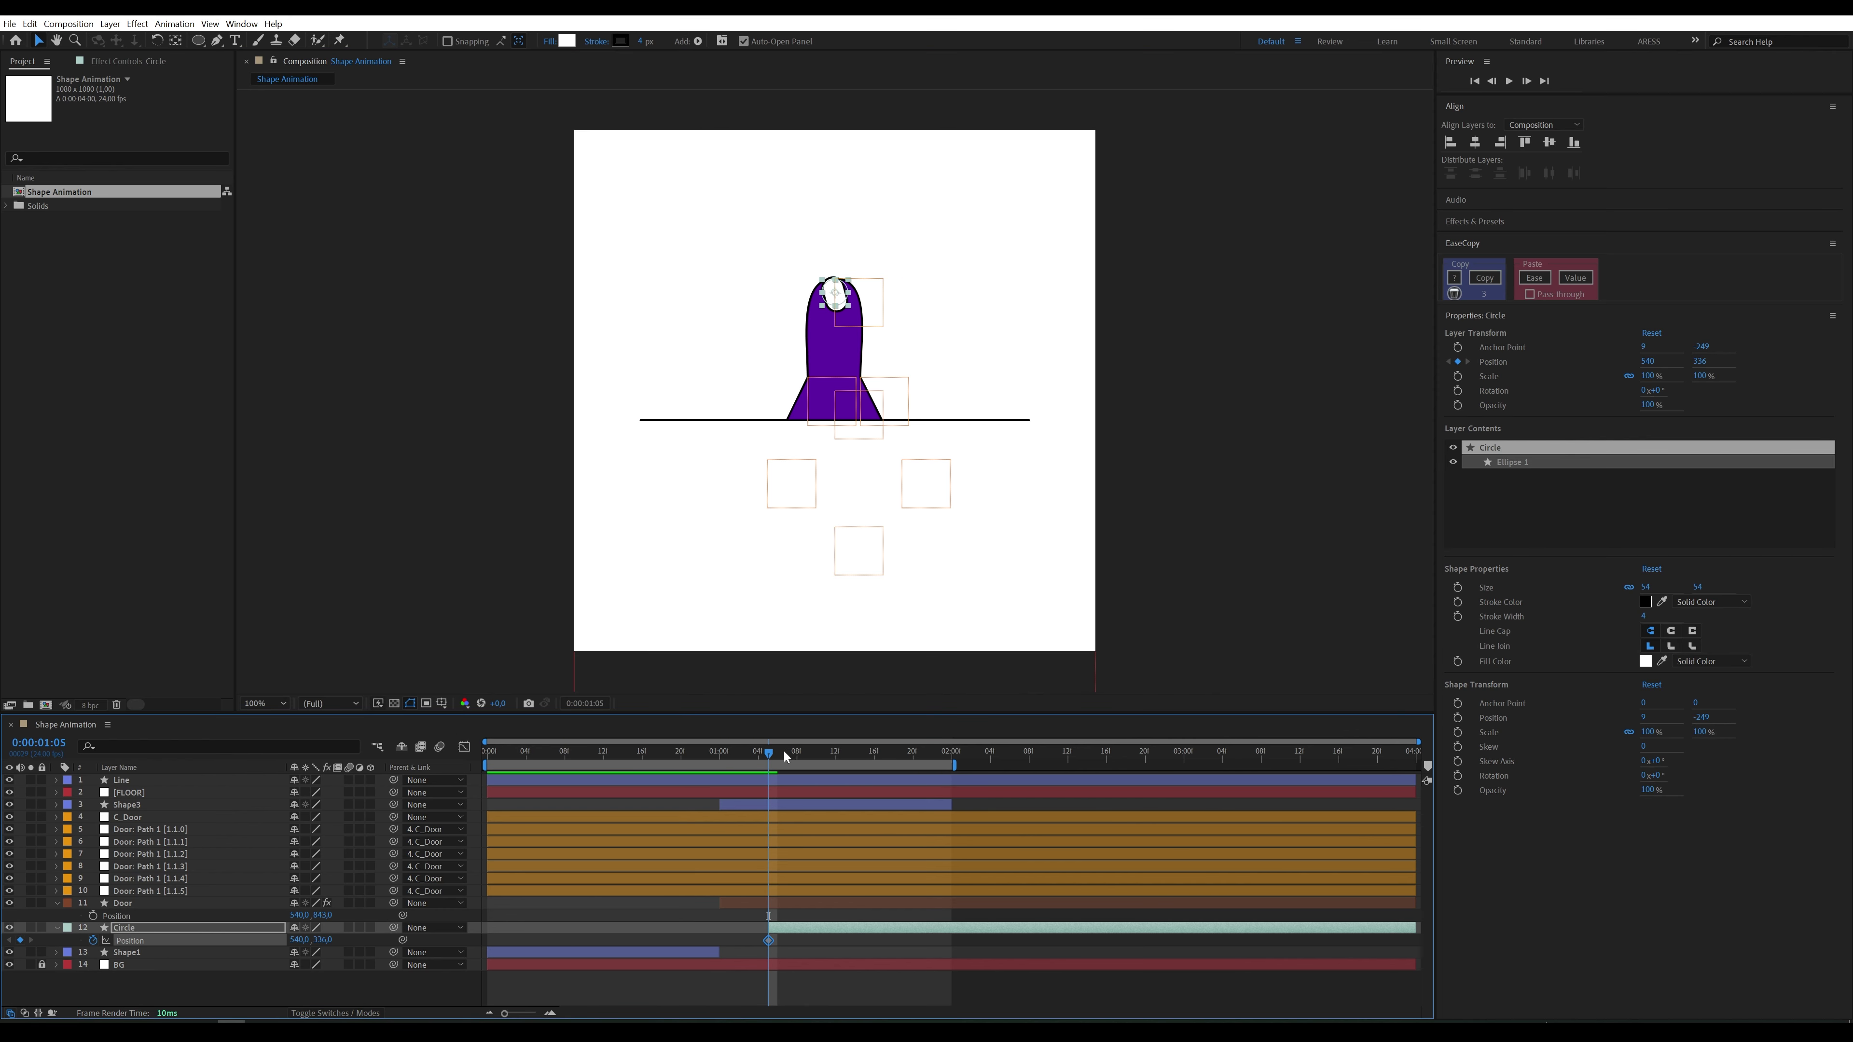
Step: Keyframe the circle rising to about Y 127 at 0:00:01:12 and dropping behind the door to about Y 441 at 0:00:01:20
drag(786, 757, 835, 756)
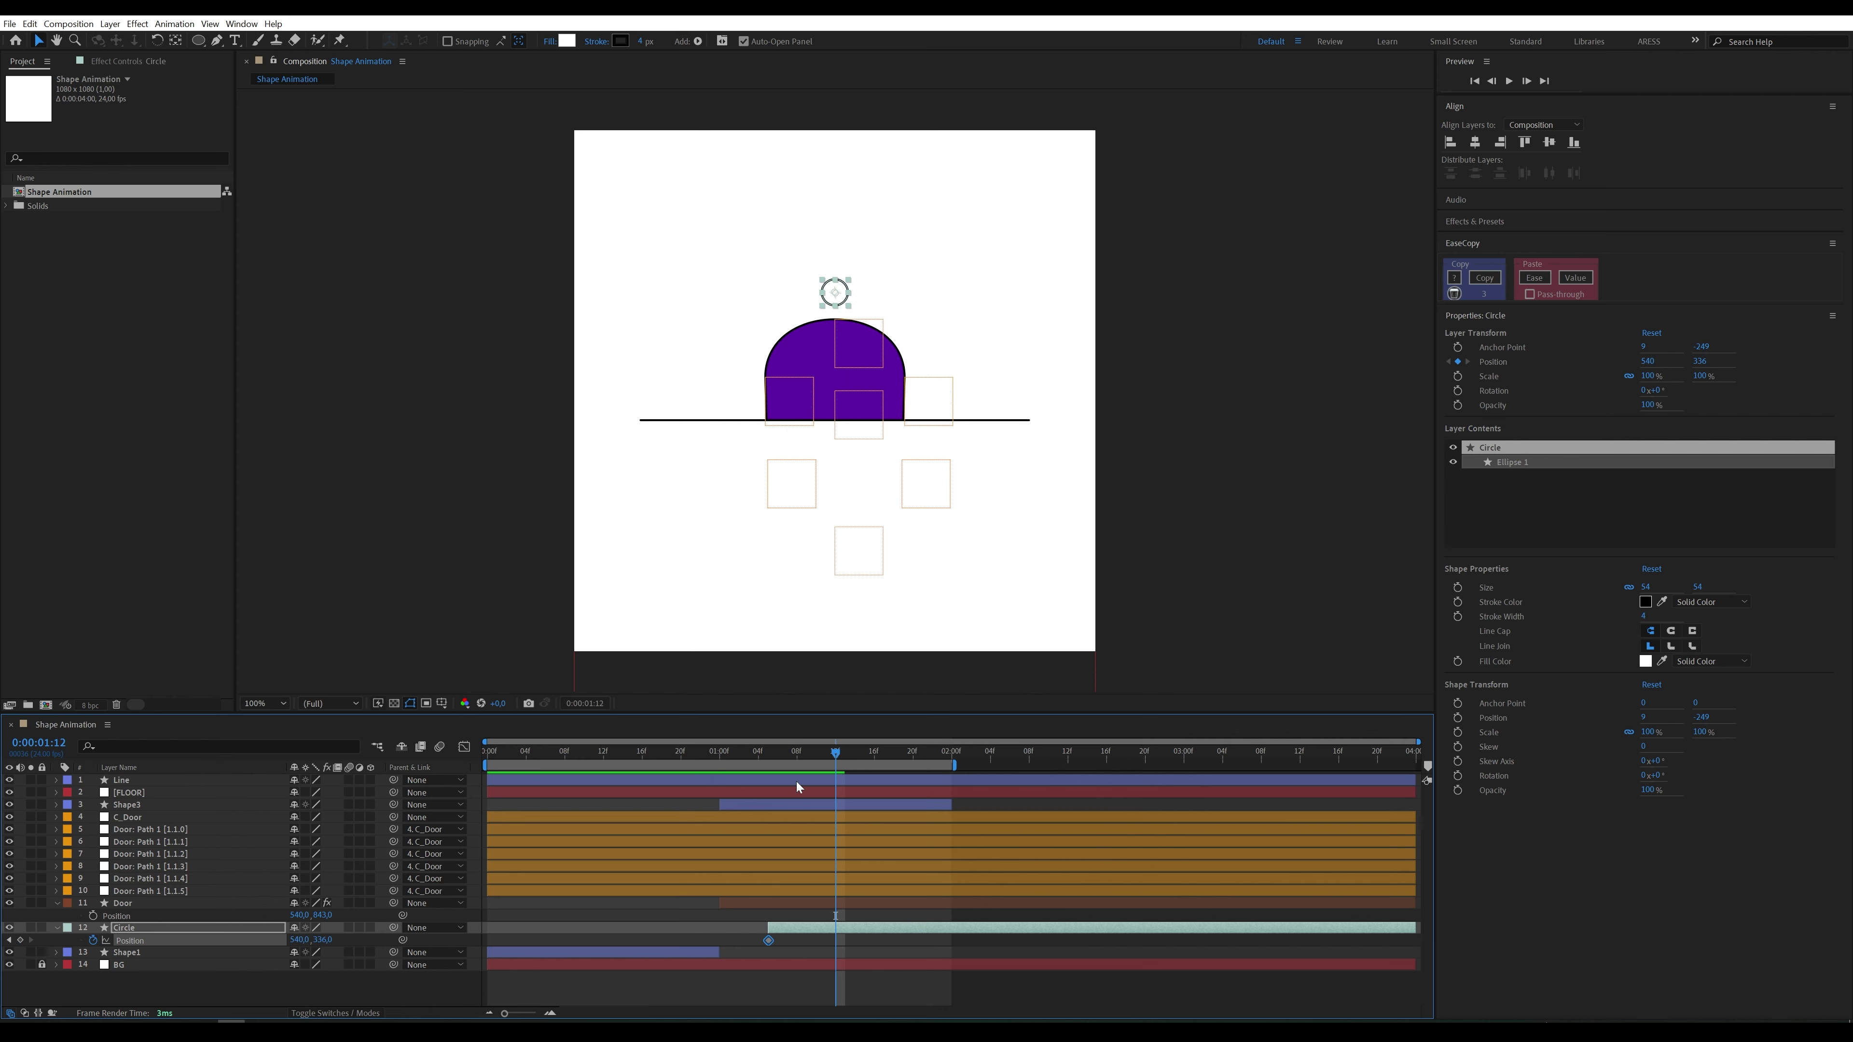
drag(323, 940, 170, 959)
key(Up)
key(Up)
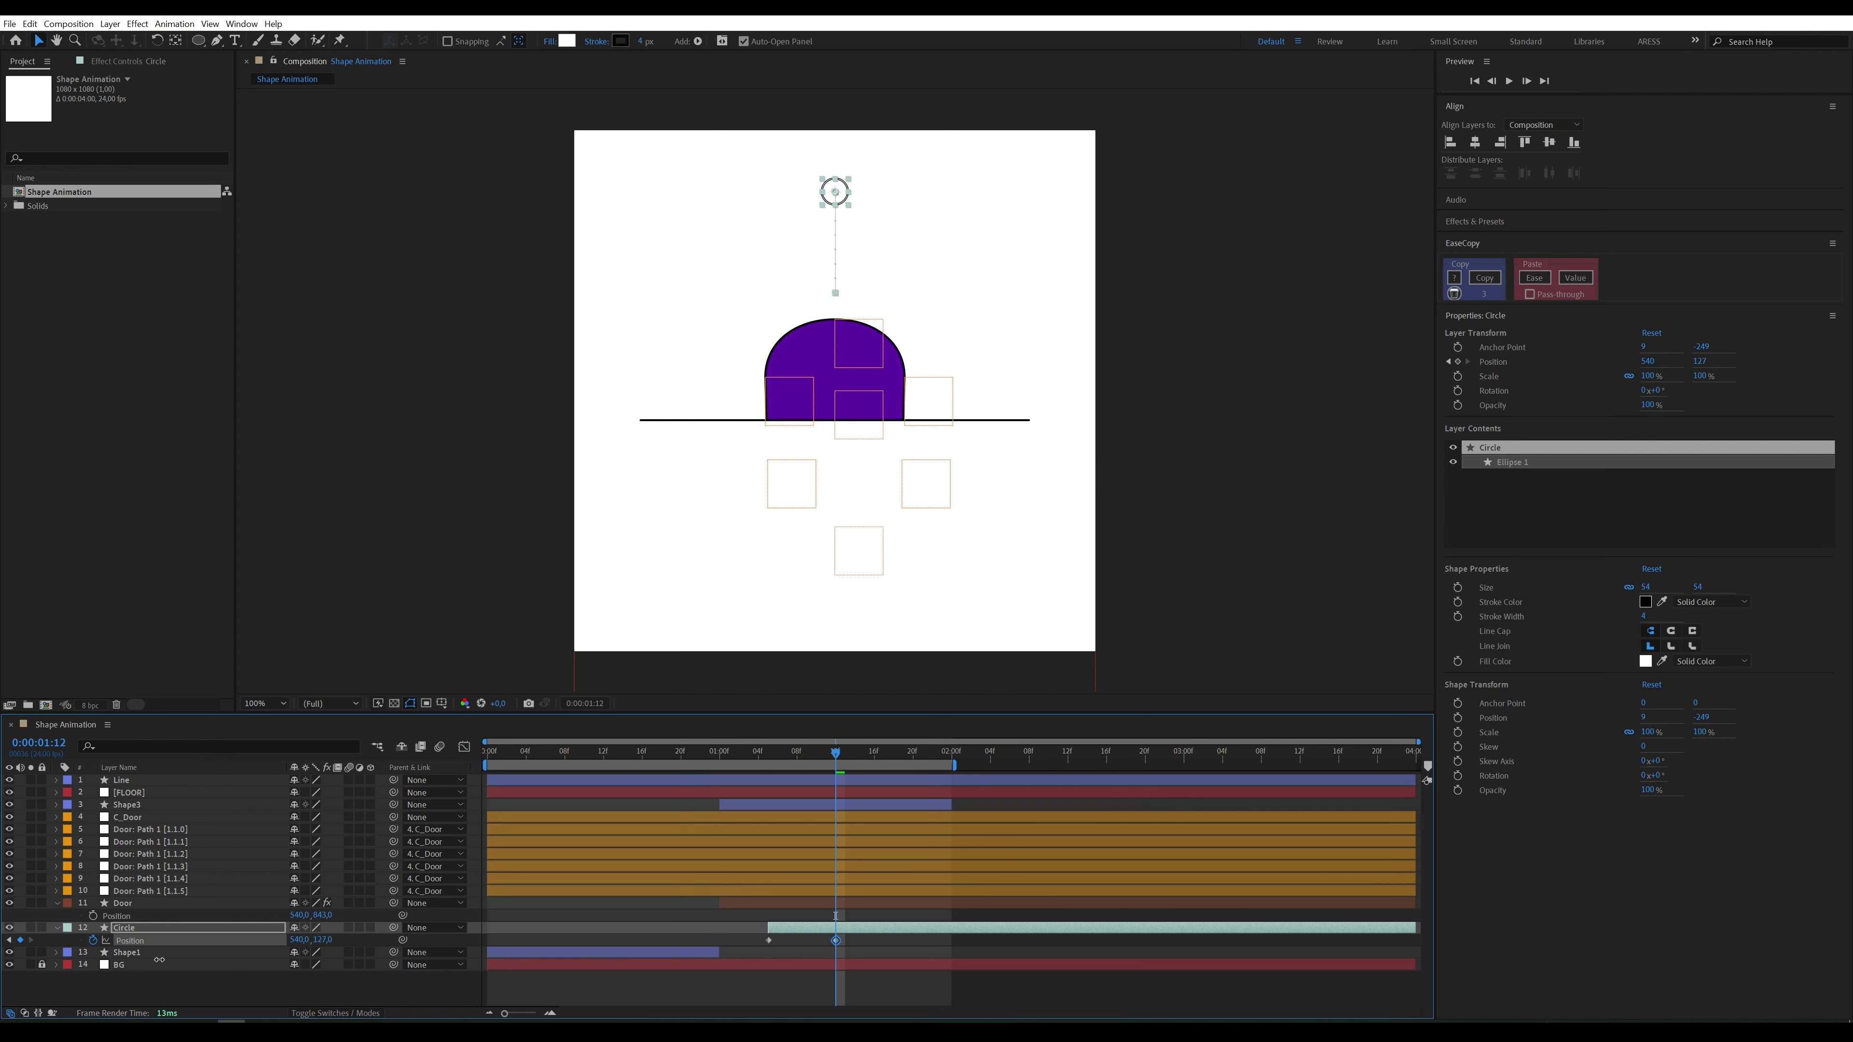
drag(883, 757, 912, 756)
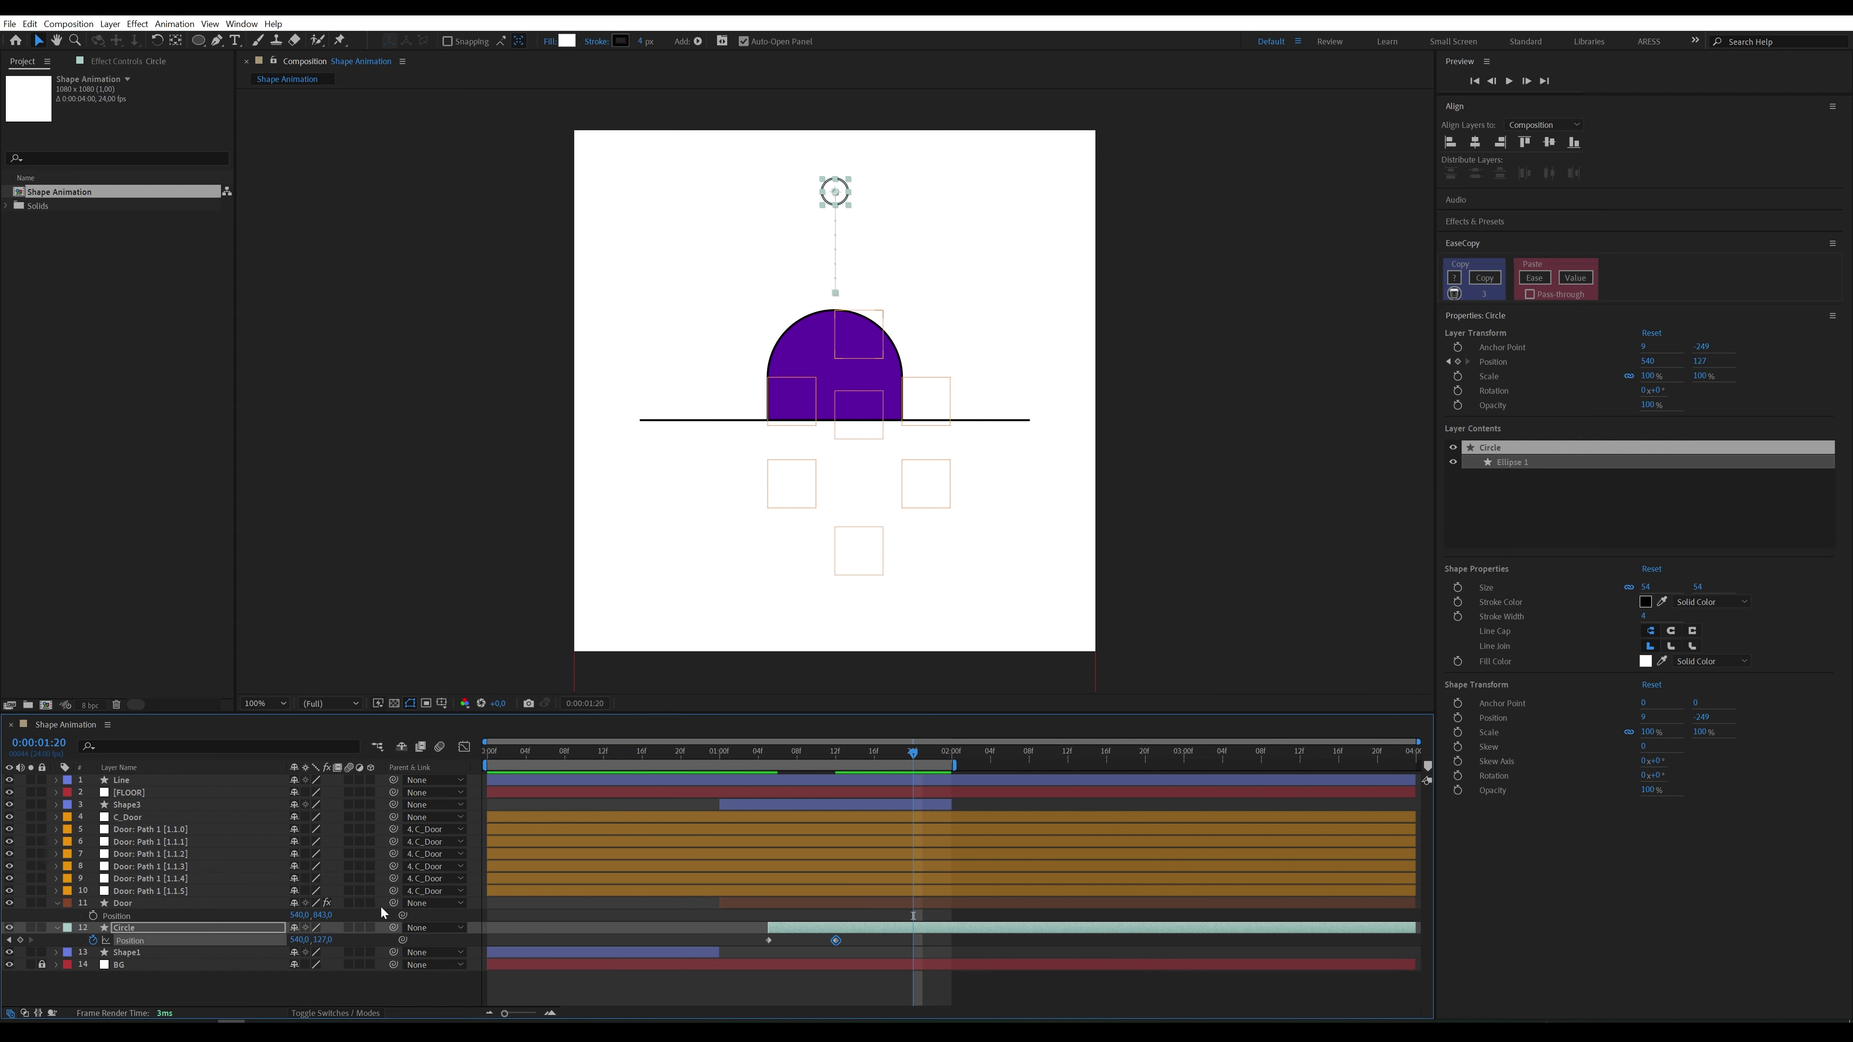
drag(328, 941, 557, 937)
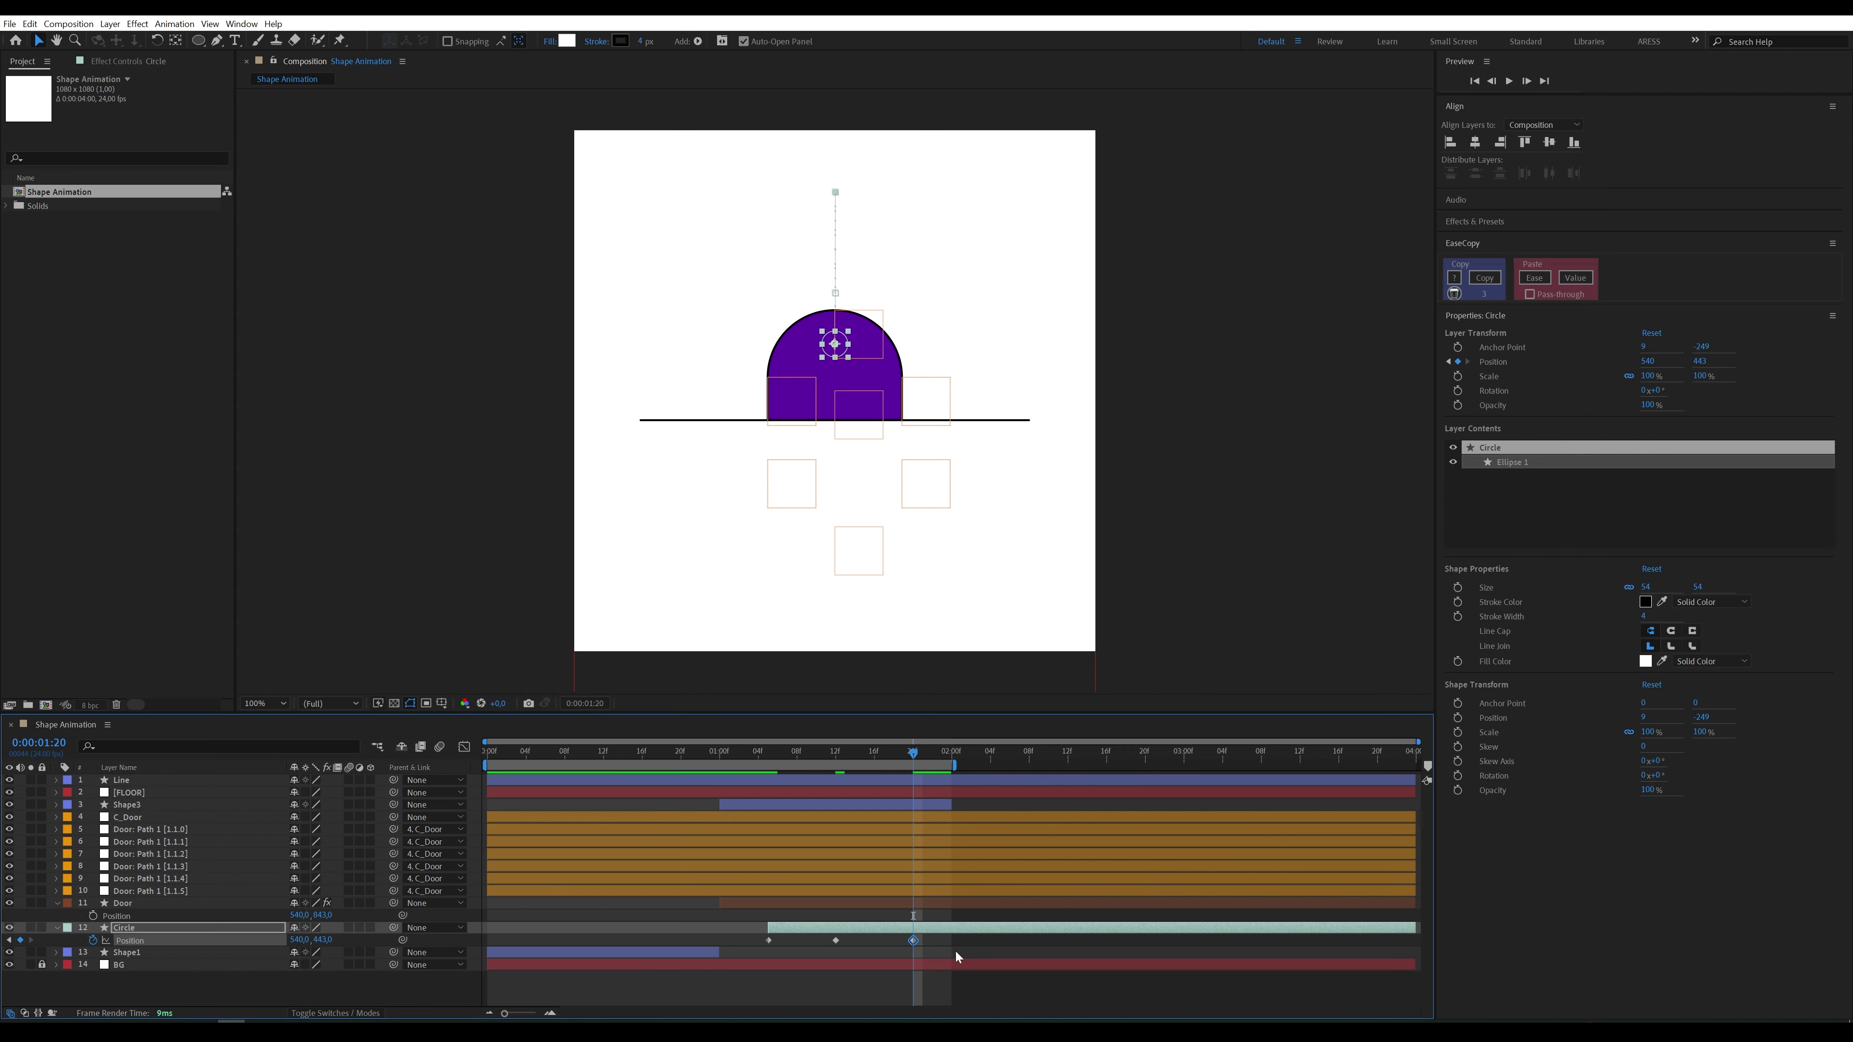
Step: Apply Easy Ease to all three Circle position keyframes and play back the jump
key(F9)
drag(963, 941, 754, 938)
key(F9)
click(537, 754)
key(space)
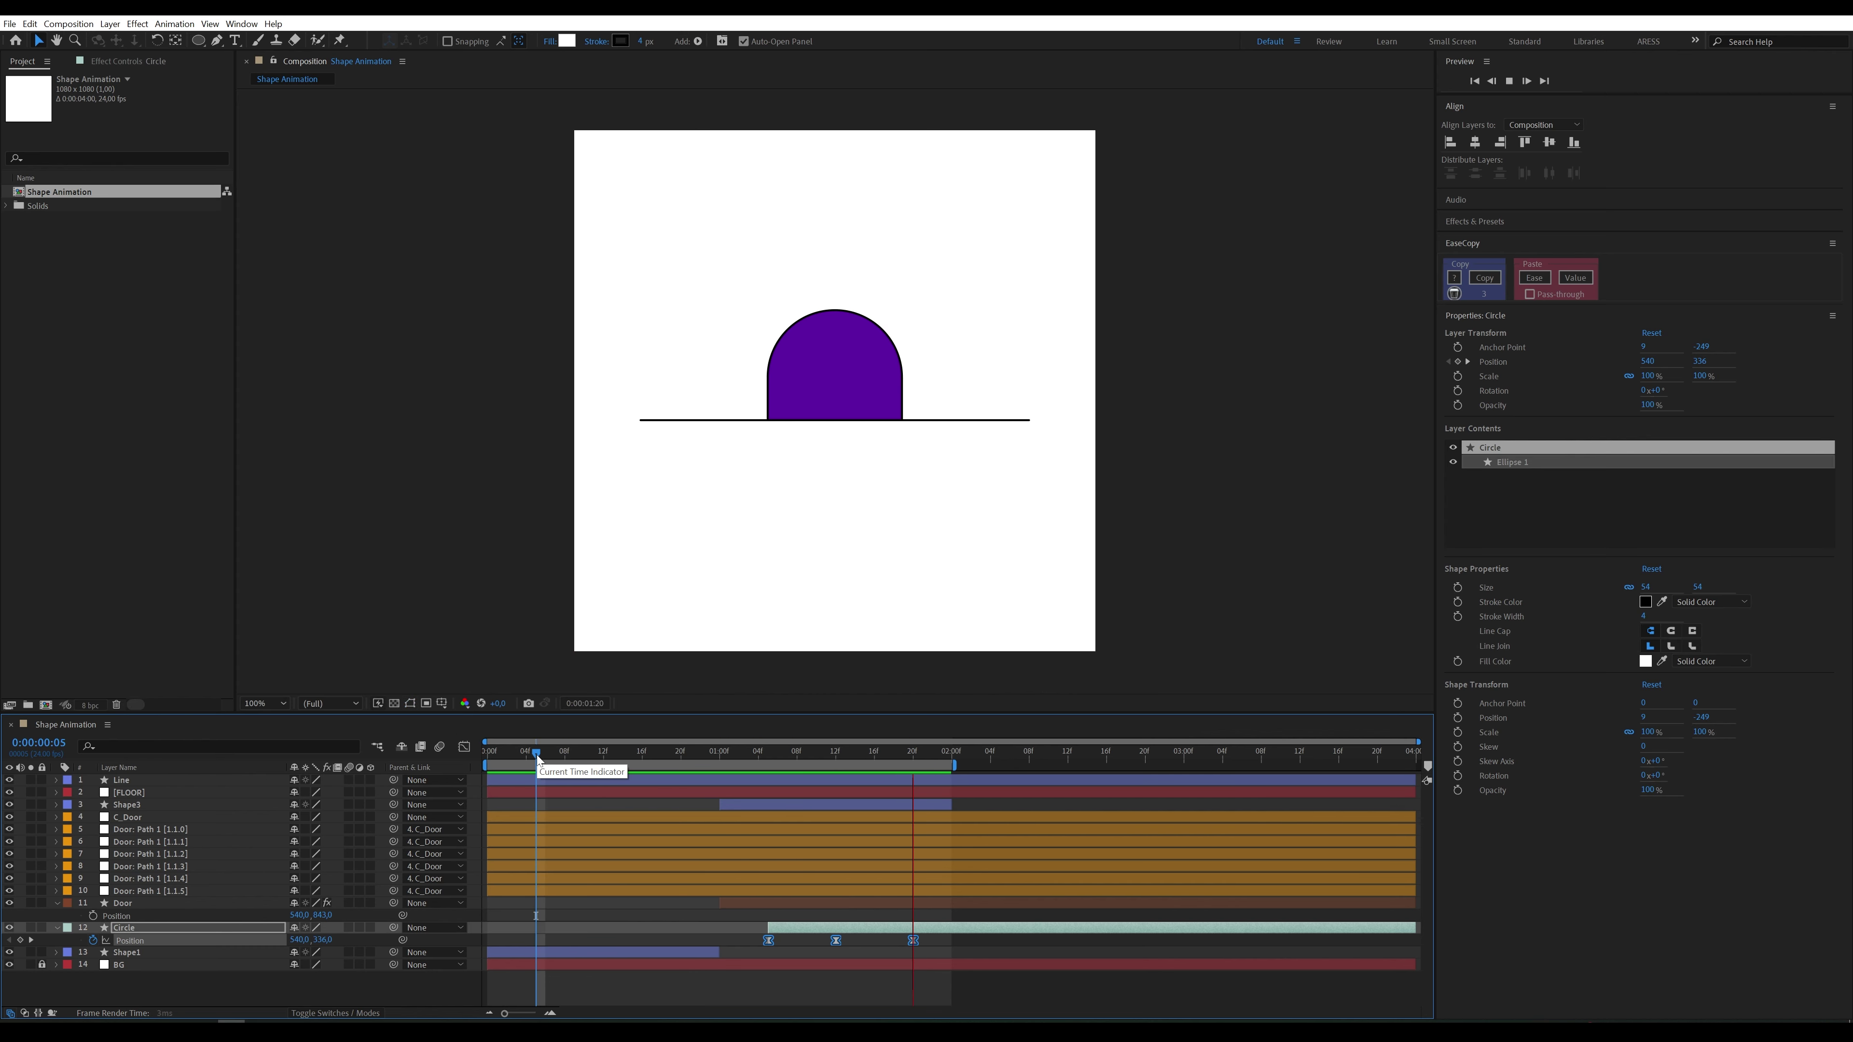
key(space)
Step: Reshape the Circle's speed graph for a fast launch, a slow peak at the middle keyframe and a fast fall, and play it back
click(464, 746)
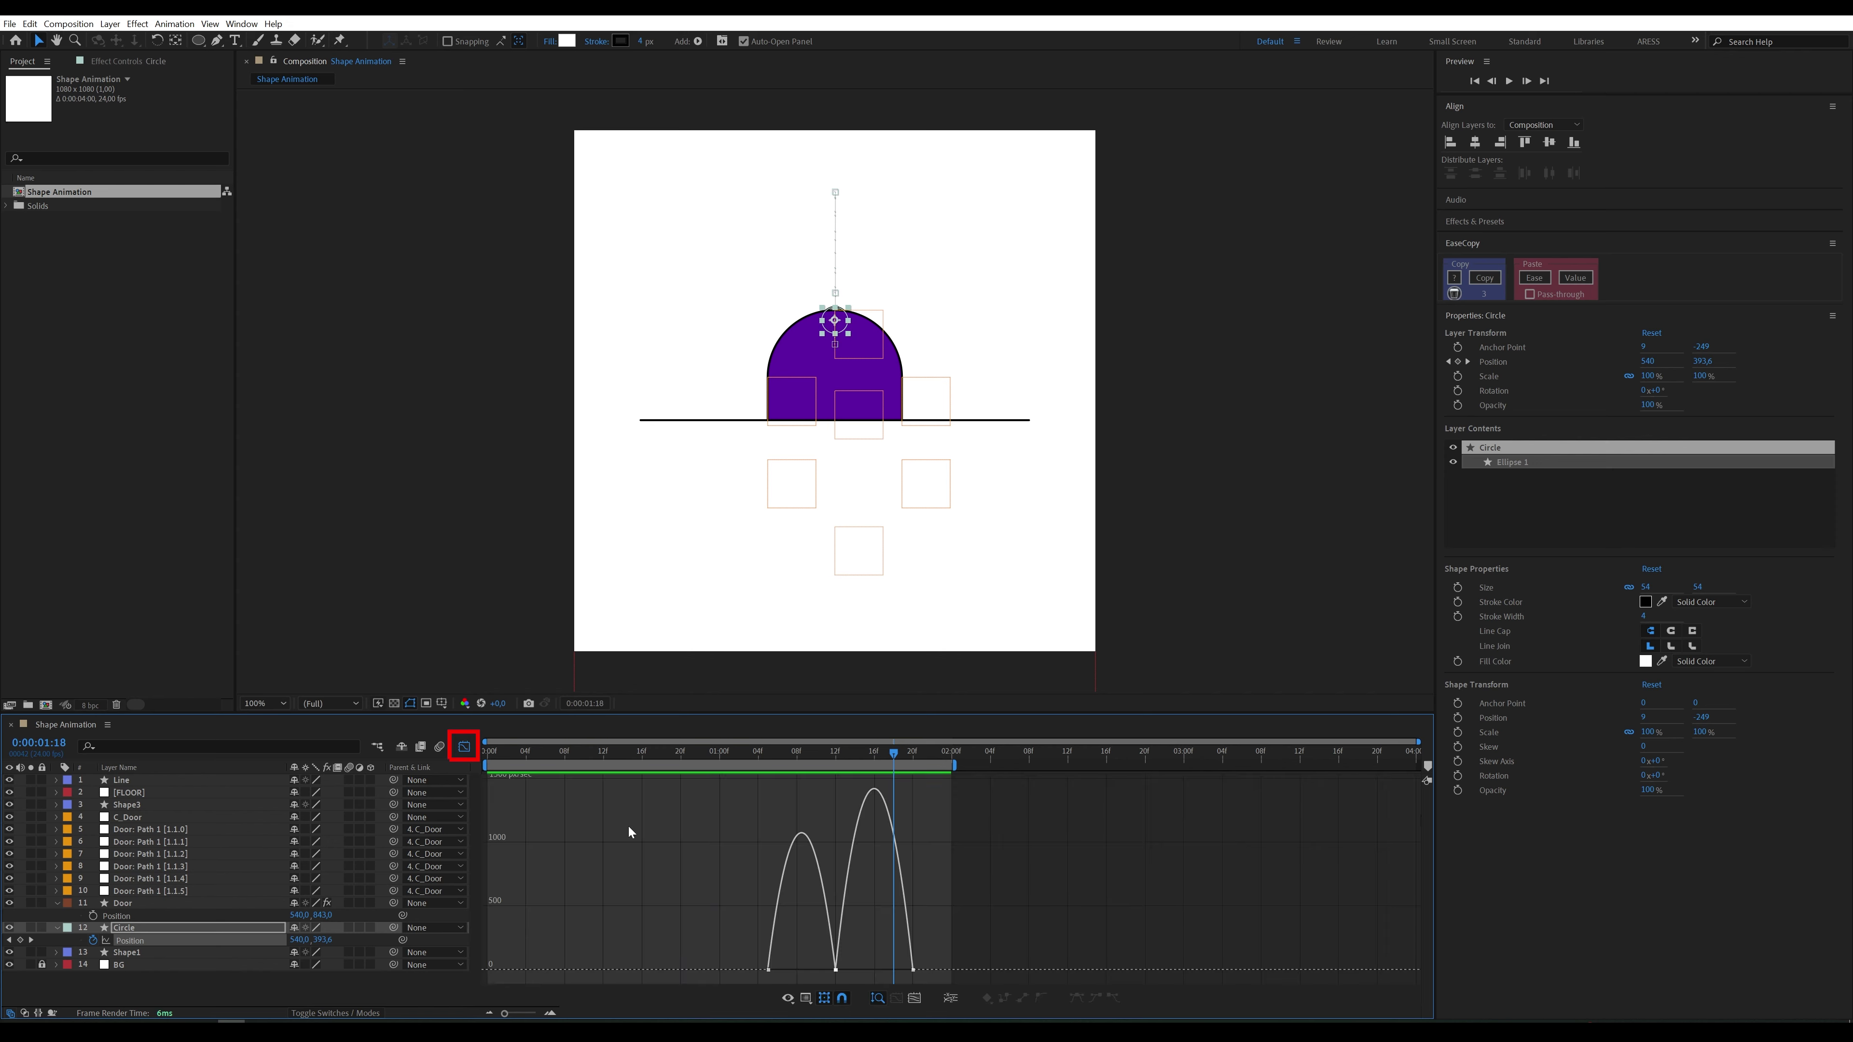
click(835, 970)
mouse_move(824, 973)
mouse_down()
mouse_move(801, 976)
mouse_move(870, 974)
mouse_move(835, 960)
mouse_up()
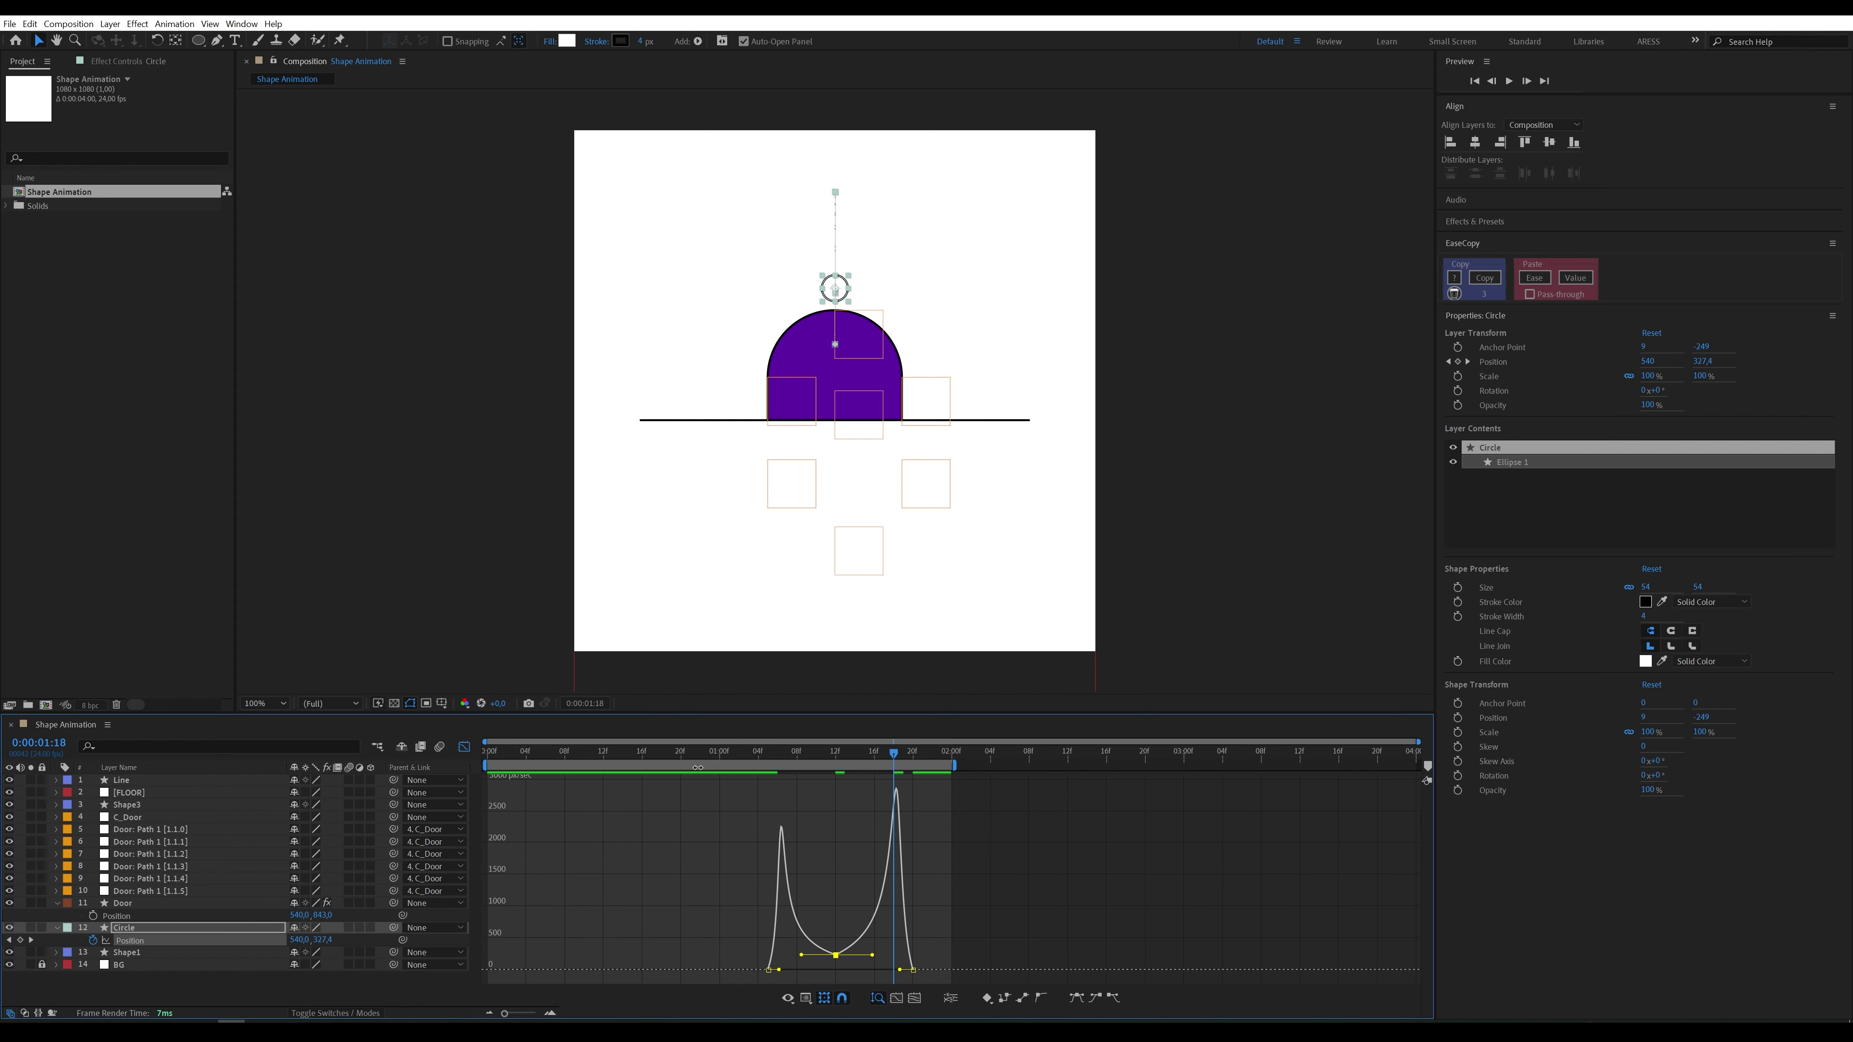
click(653, 753)
key(space)
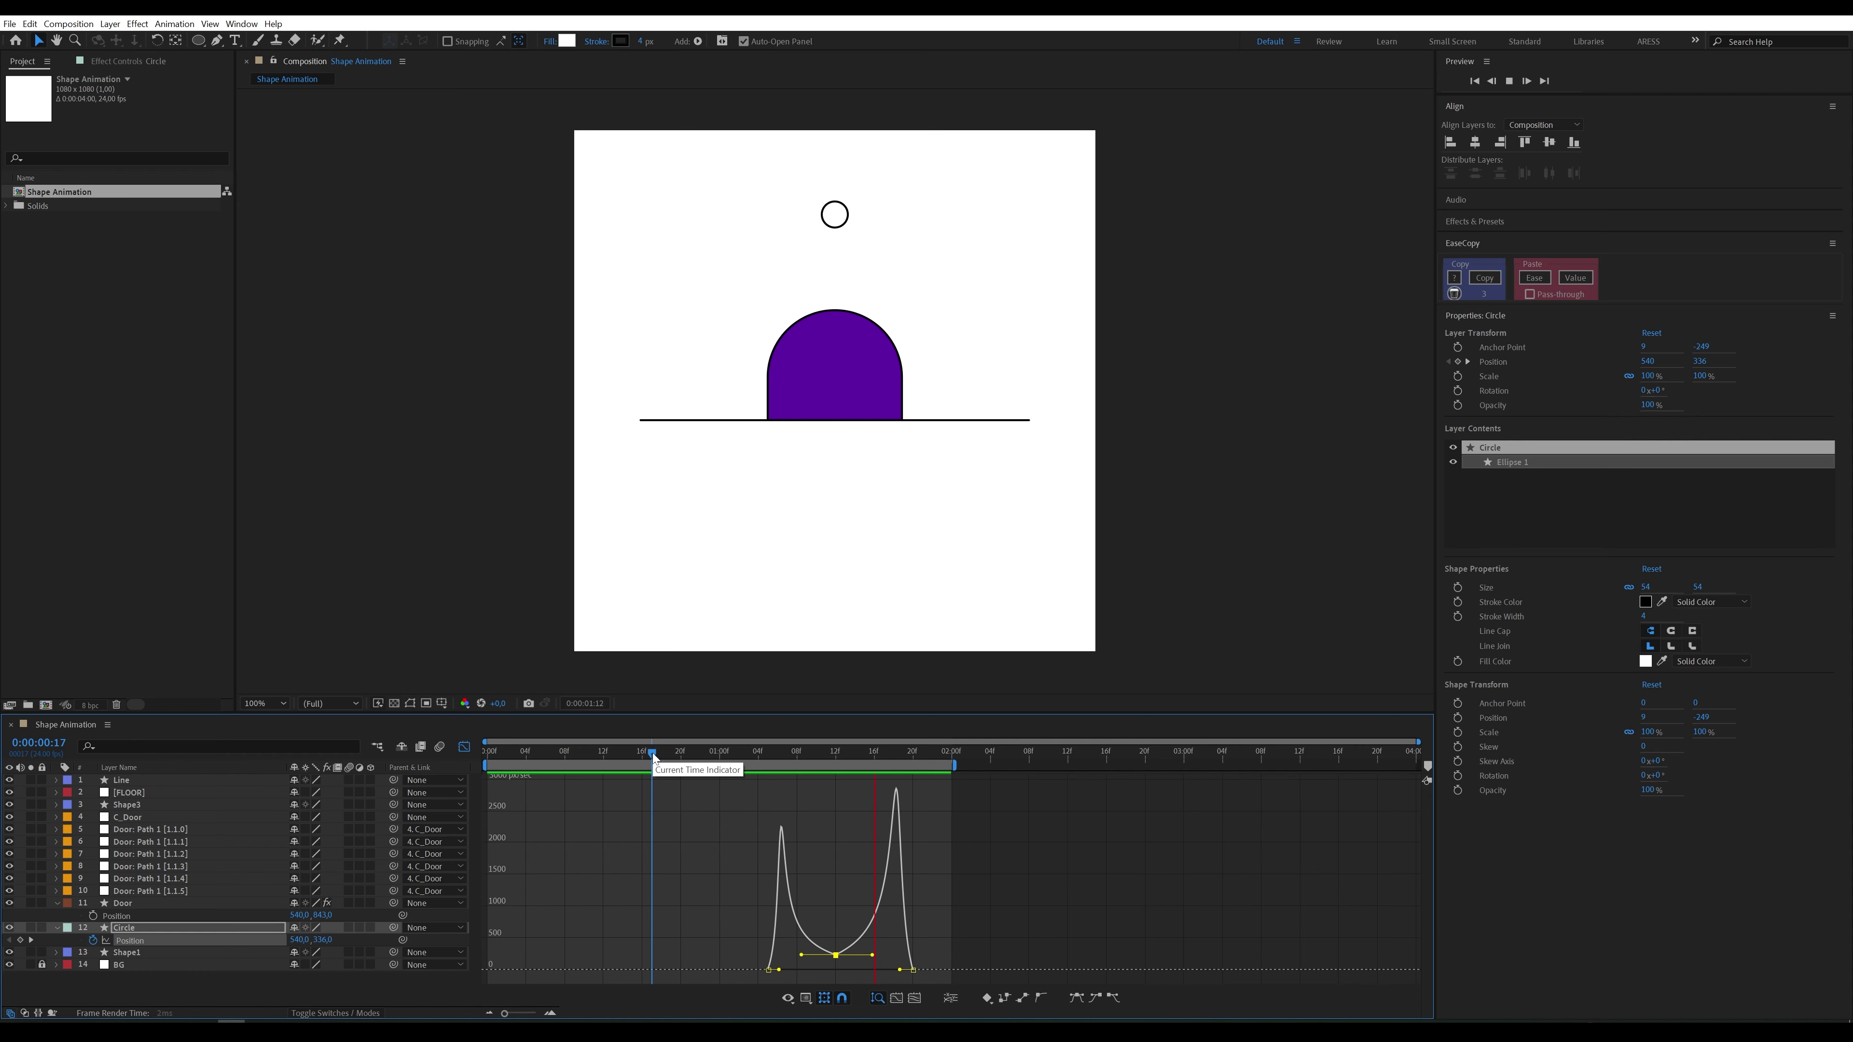
key(space)
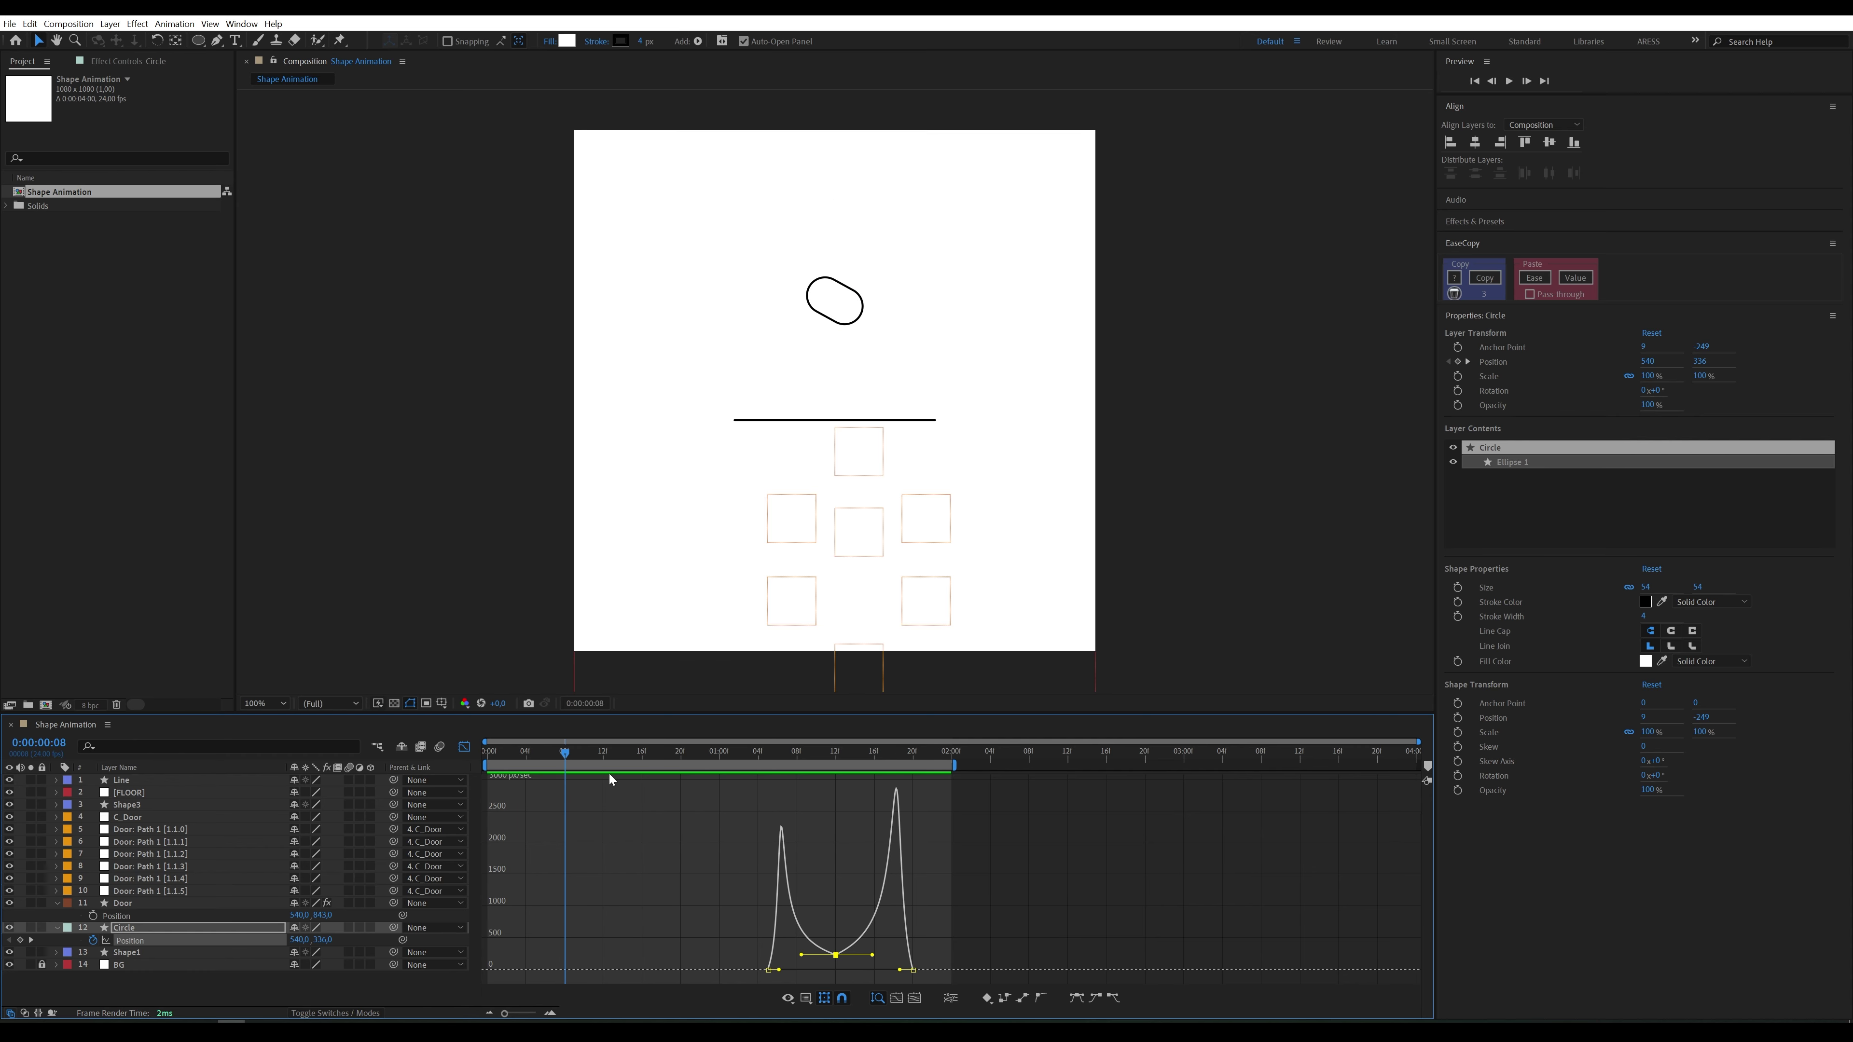
Step: Return to the layer timeline and trim the end of the Circle layer to 0:00:01:21
click(464, 746)
click(913, 753)
key(alt+bracketright)
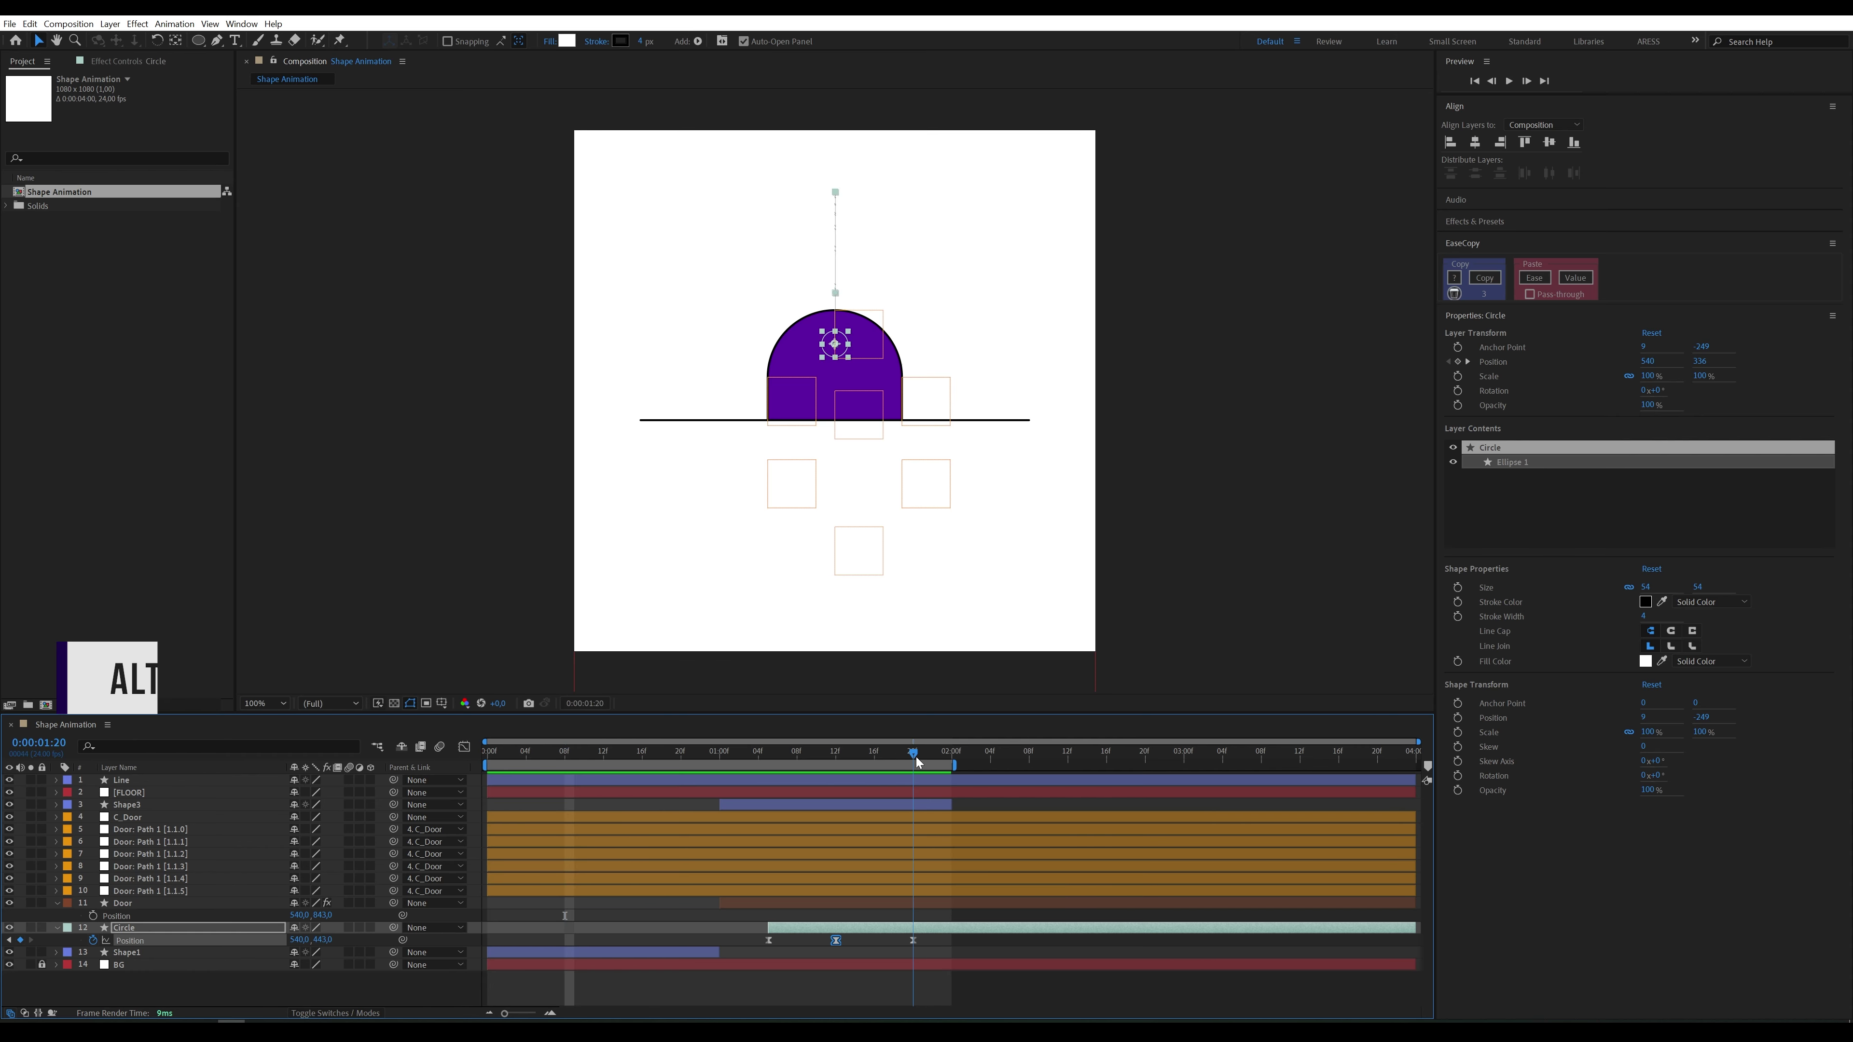
click(918, 759)
key(alt+bracketright)
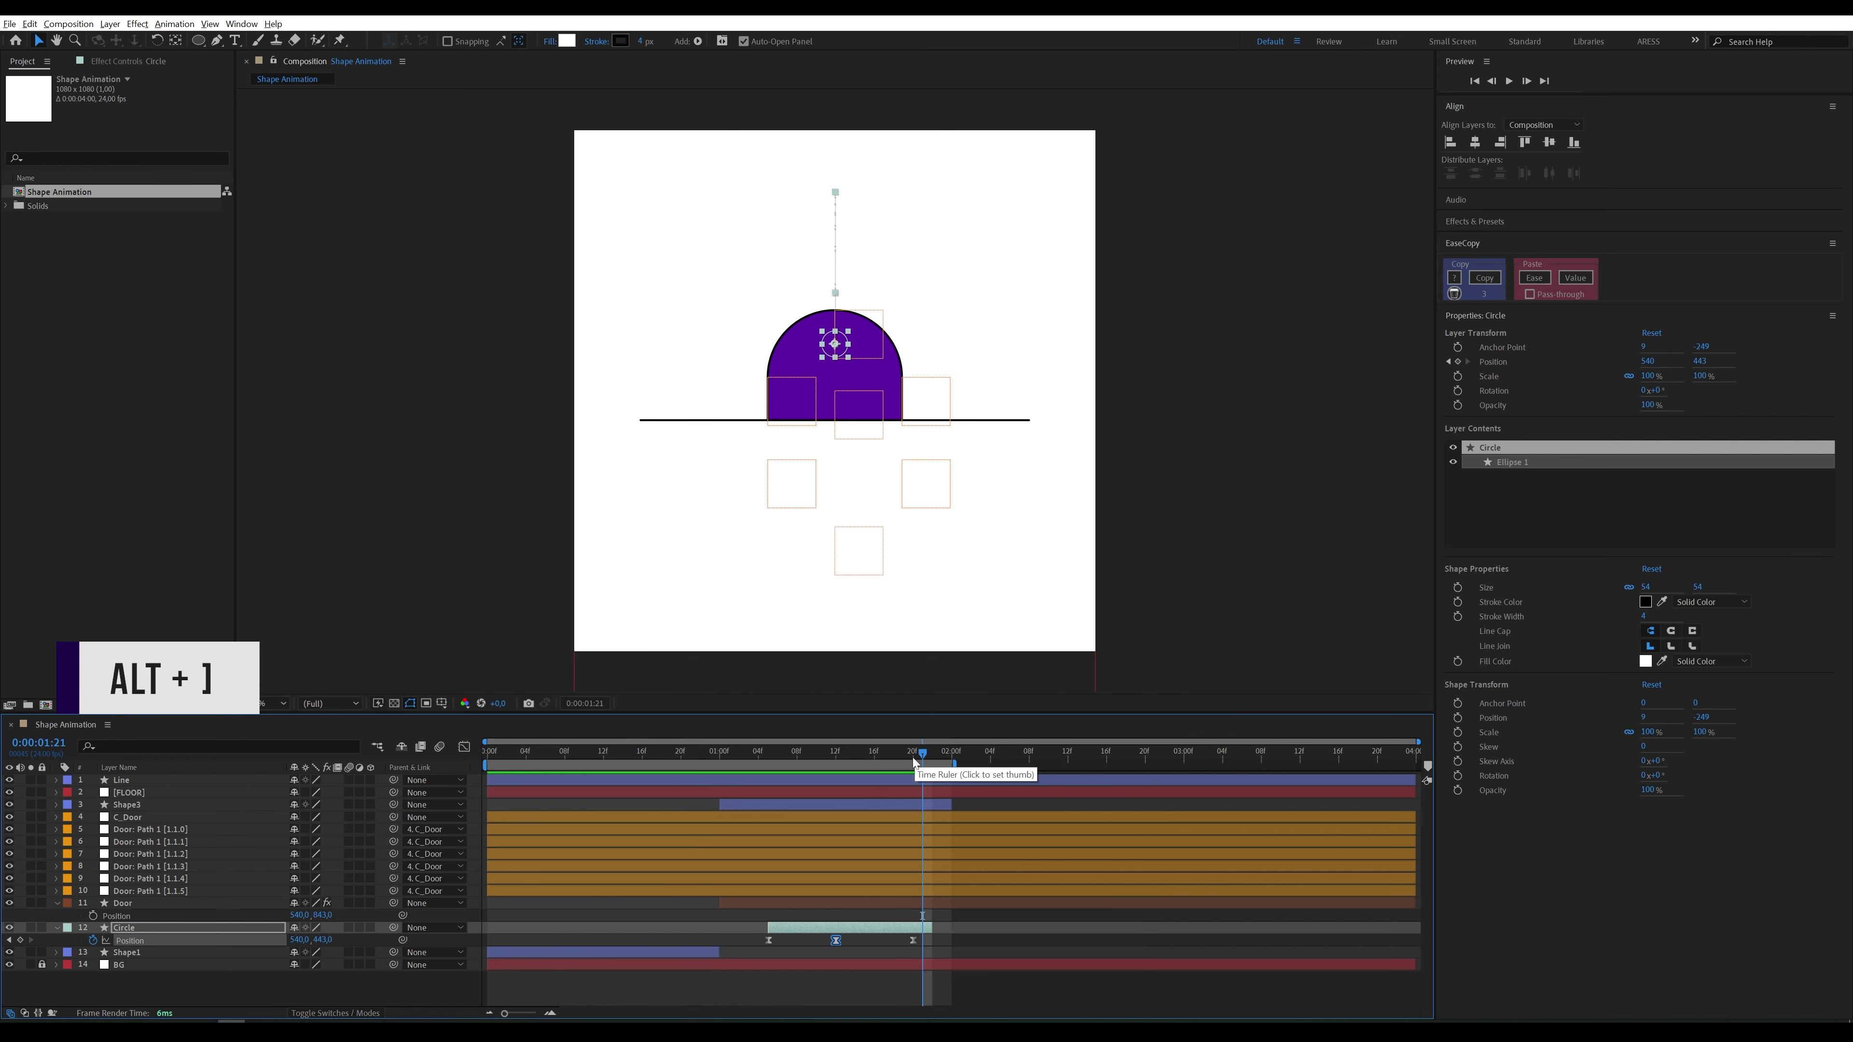
Step: Add resting Position keyframes to the door's top null and two upper side nulls, and align them at 0:00:01:18
click(905, 756)
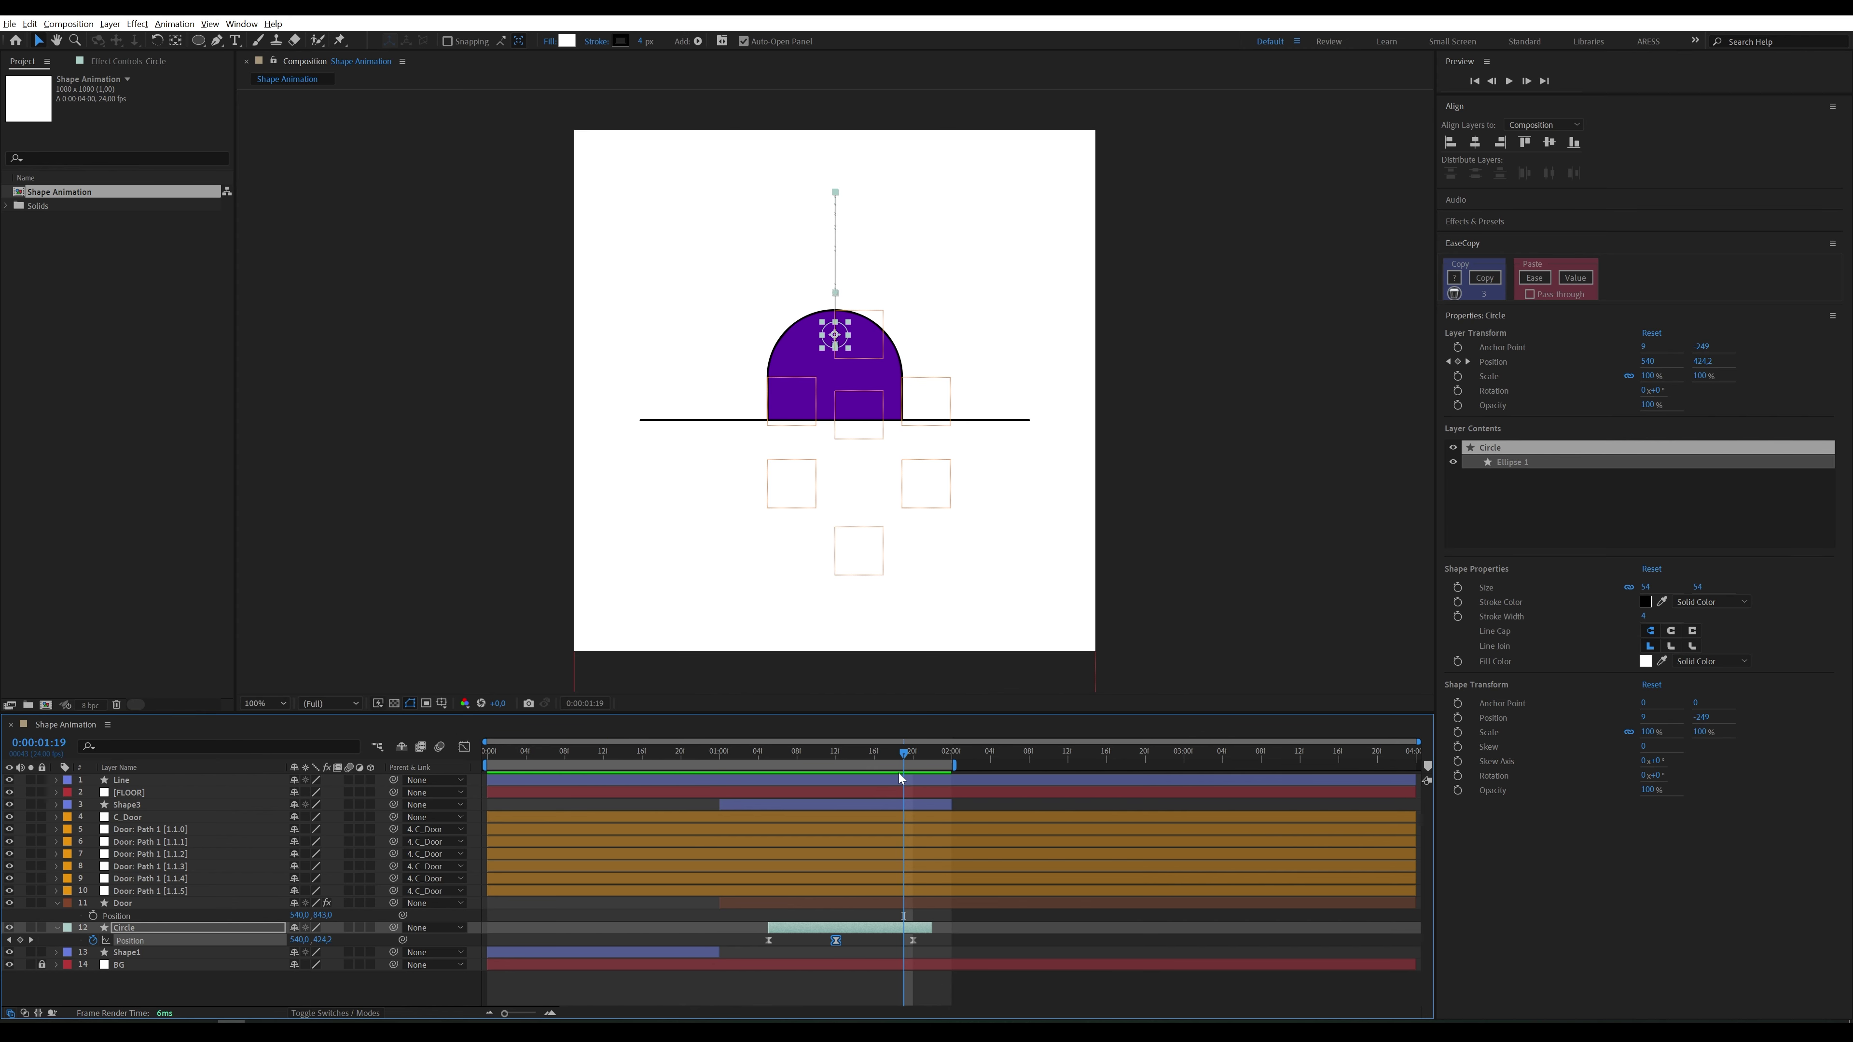
click(785, 429)
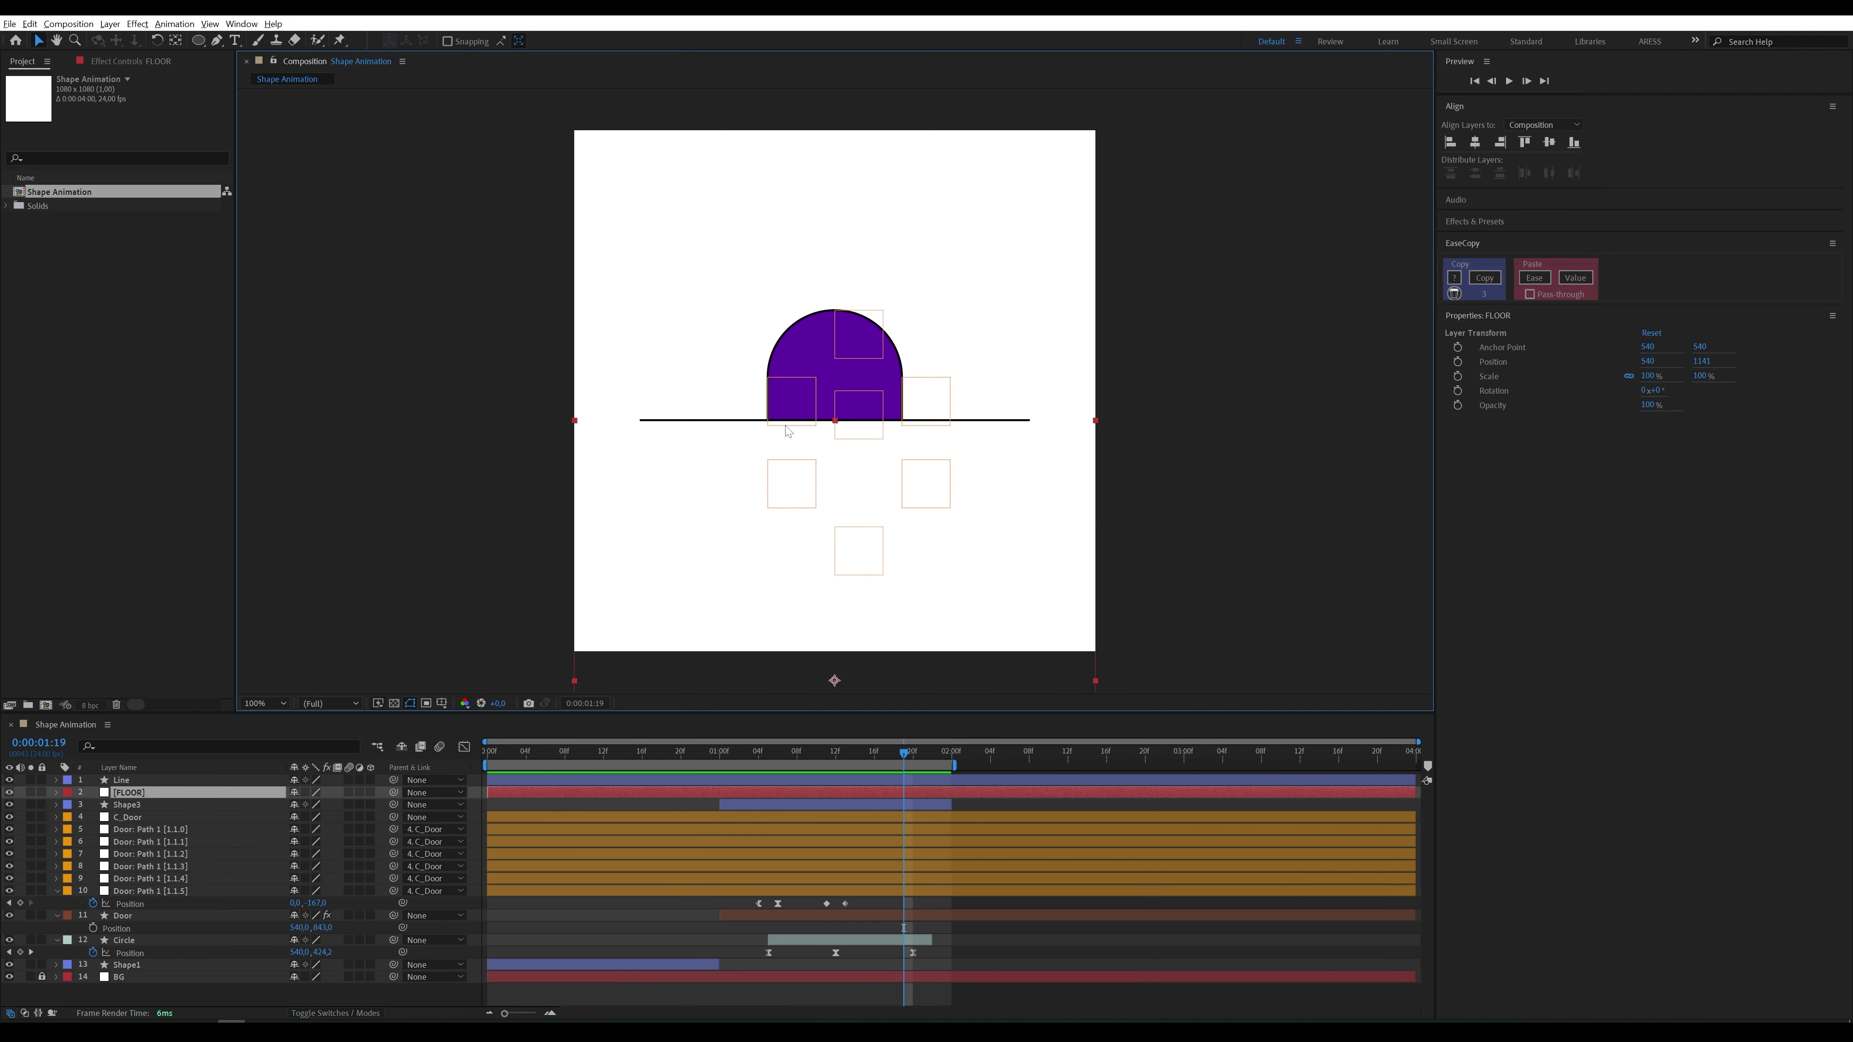
click(769, 385)
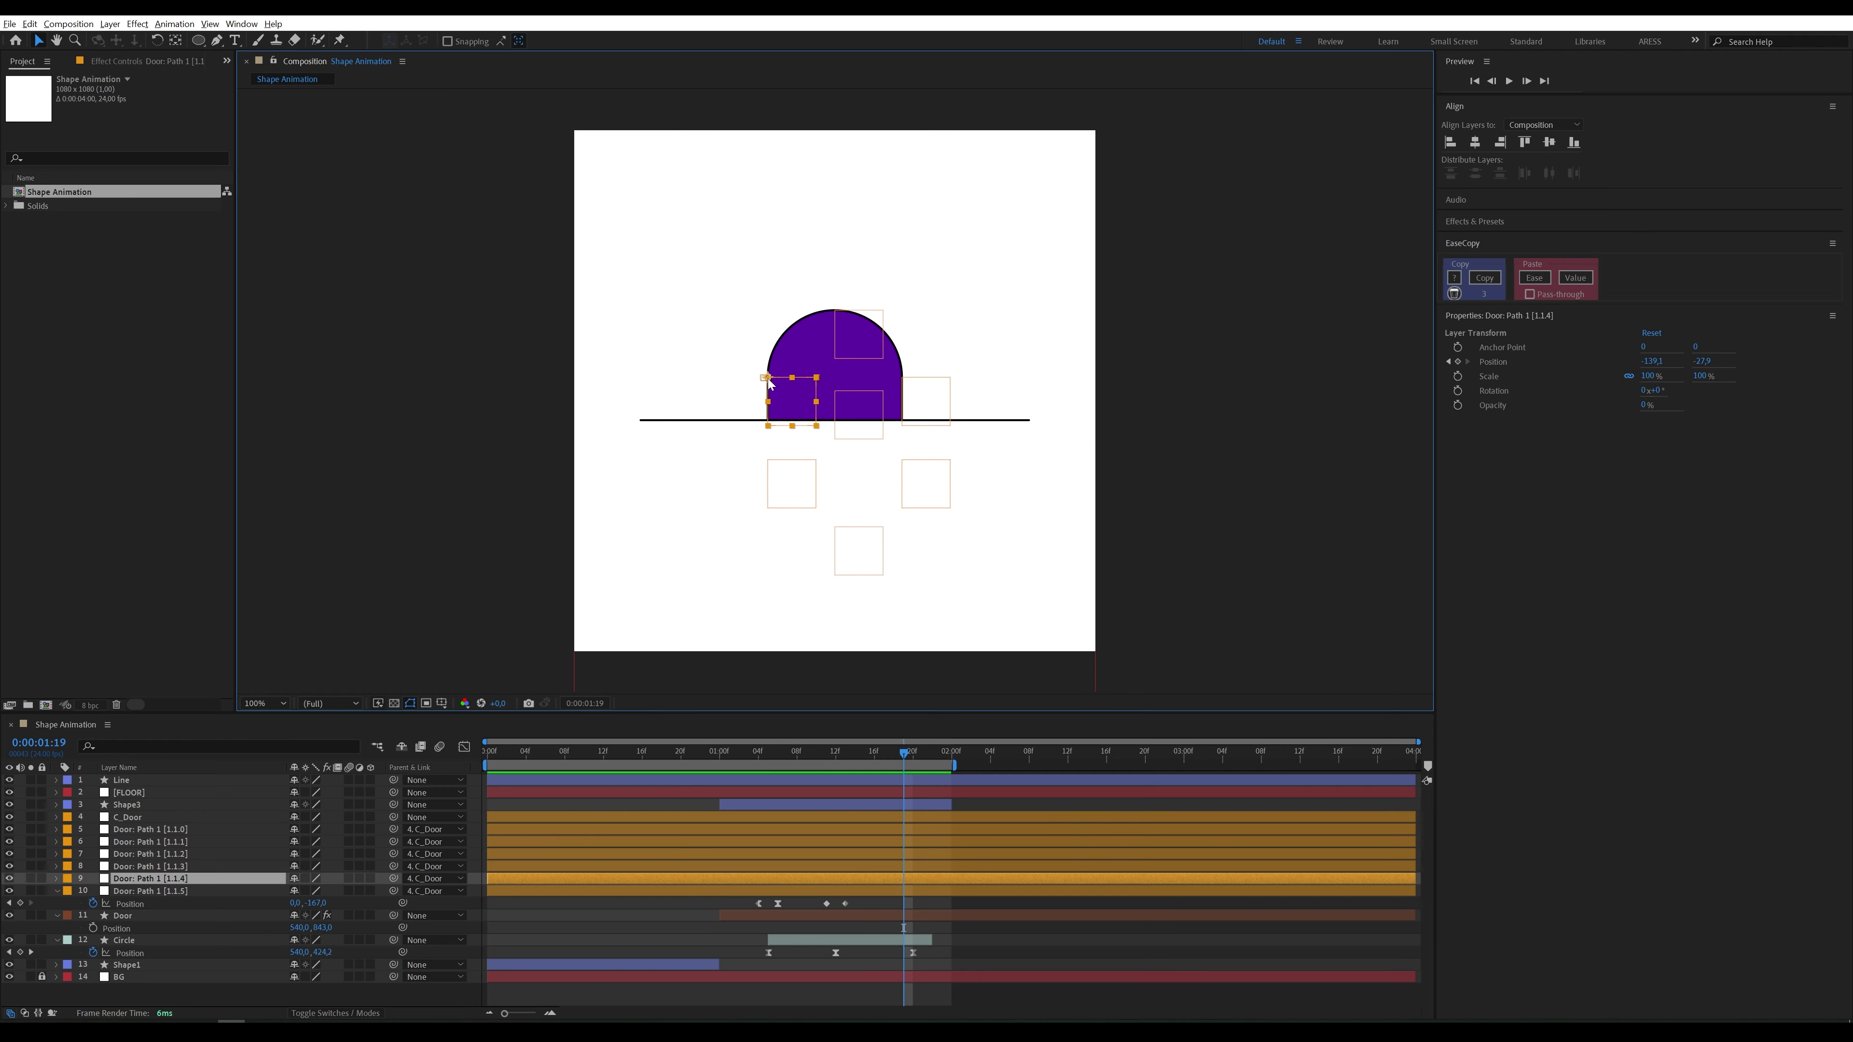
shift+click(904, 381)
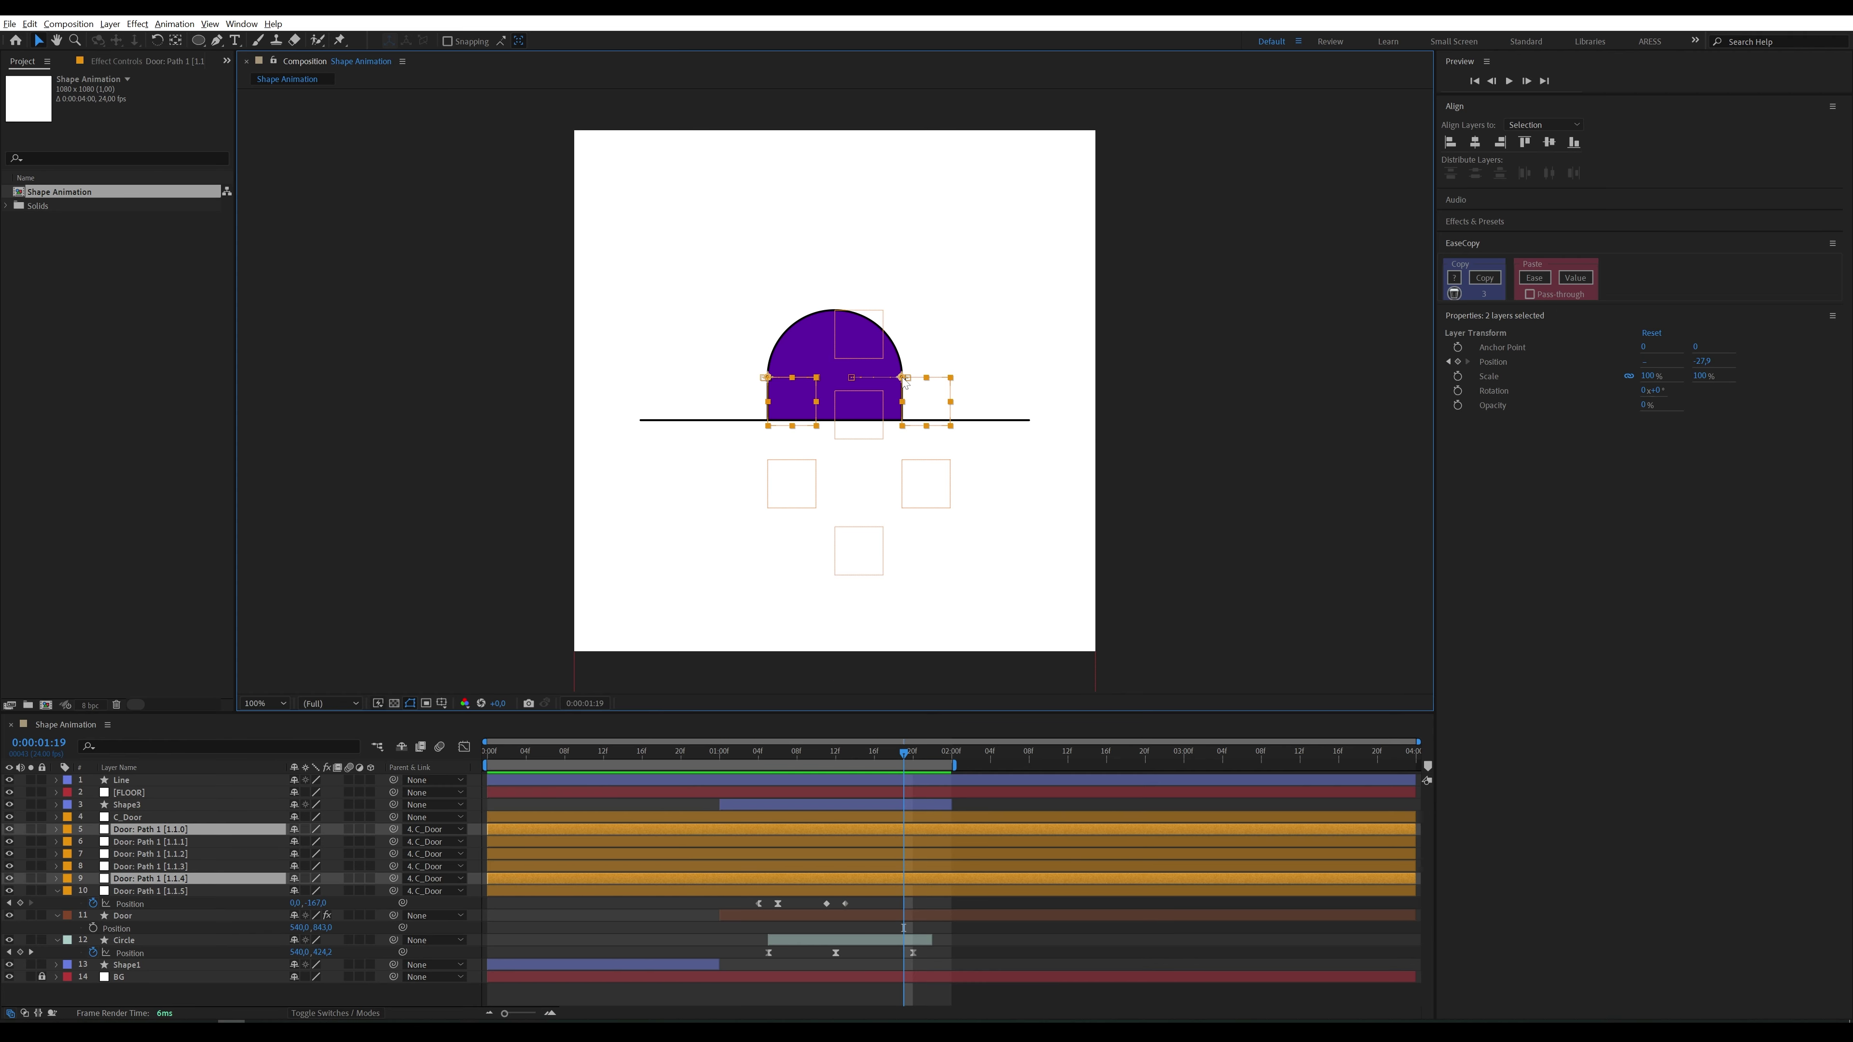
key(p)
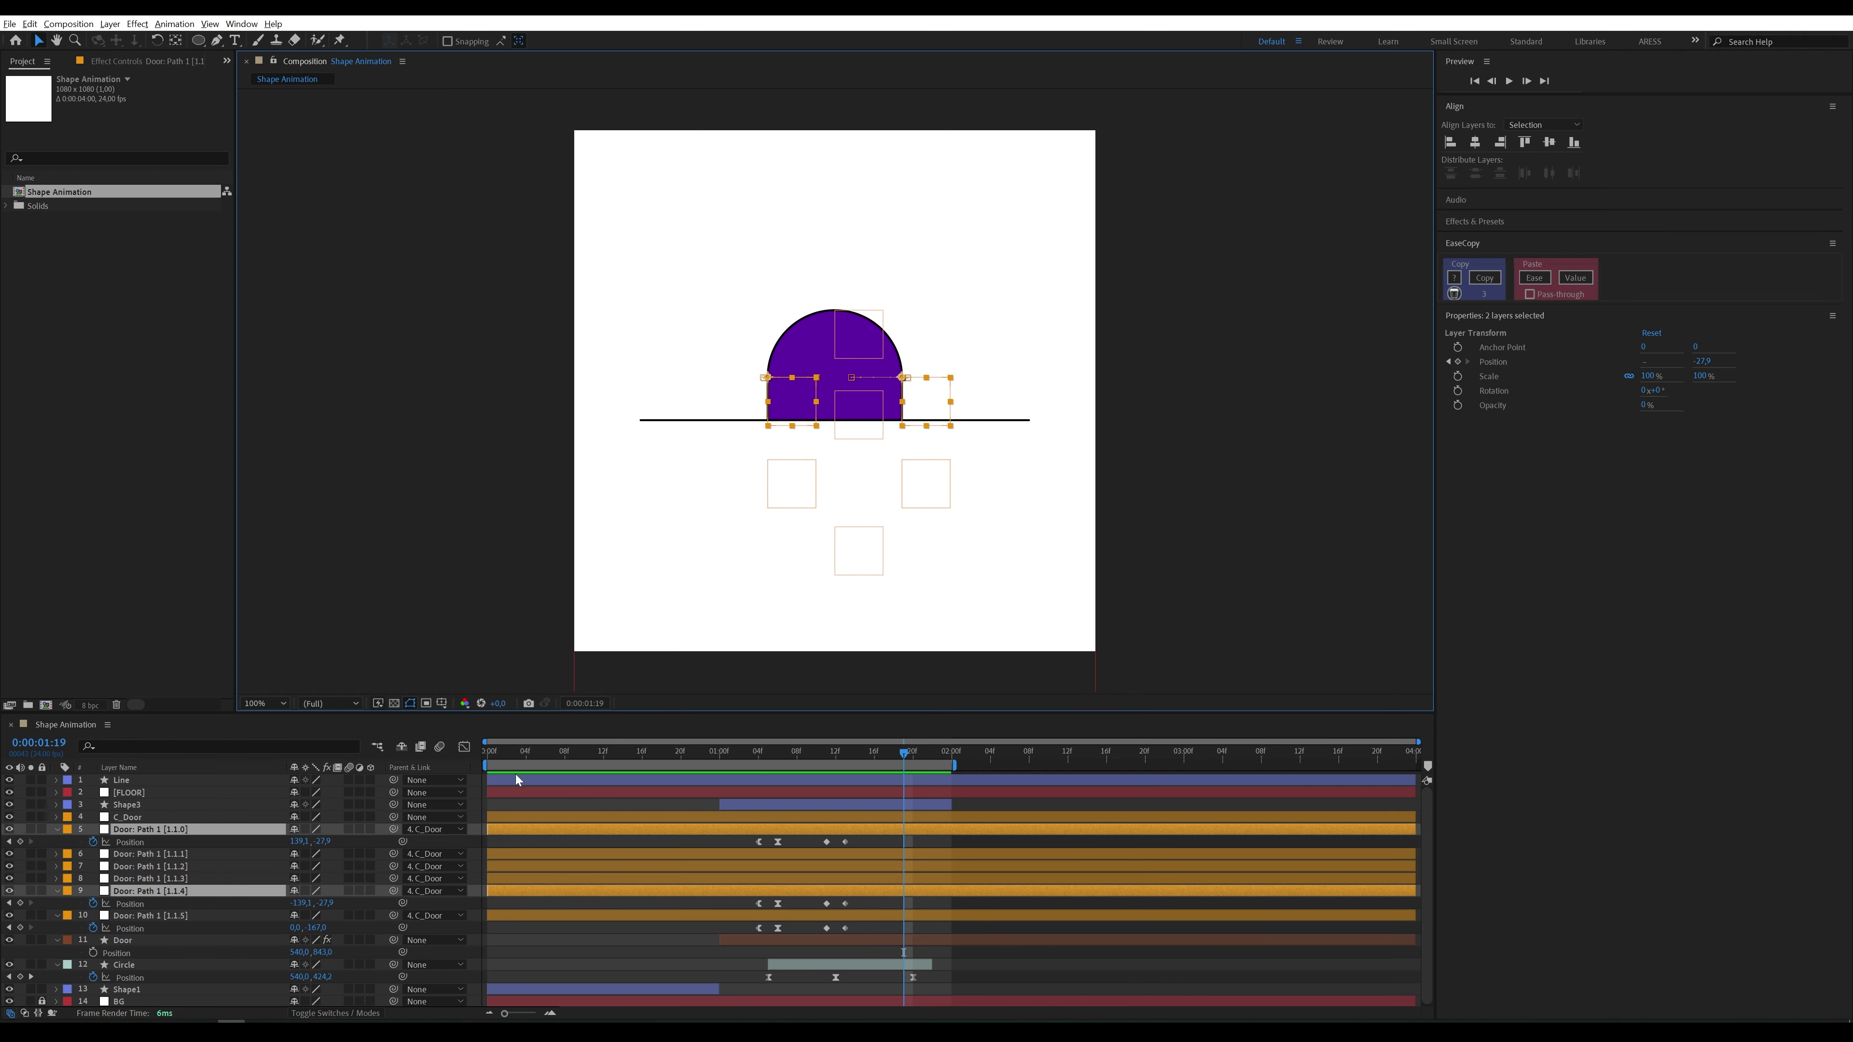
click(20, 842)
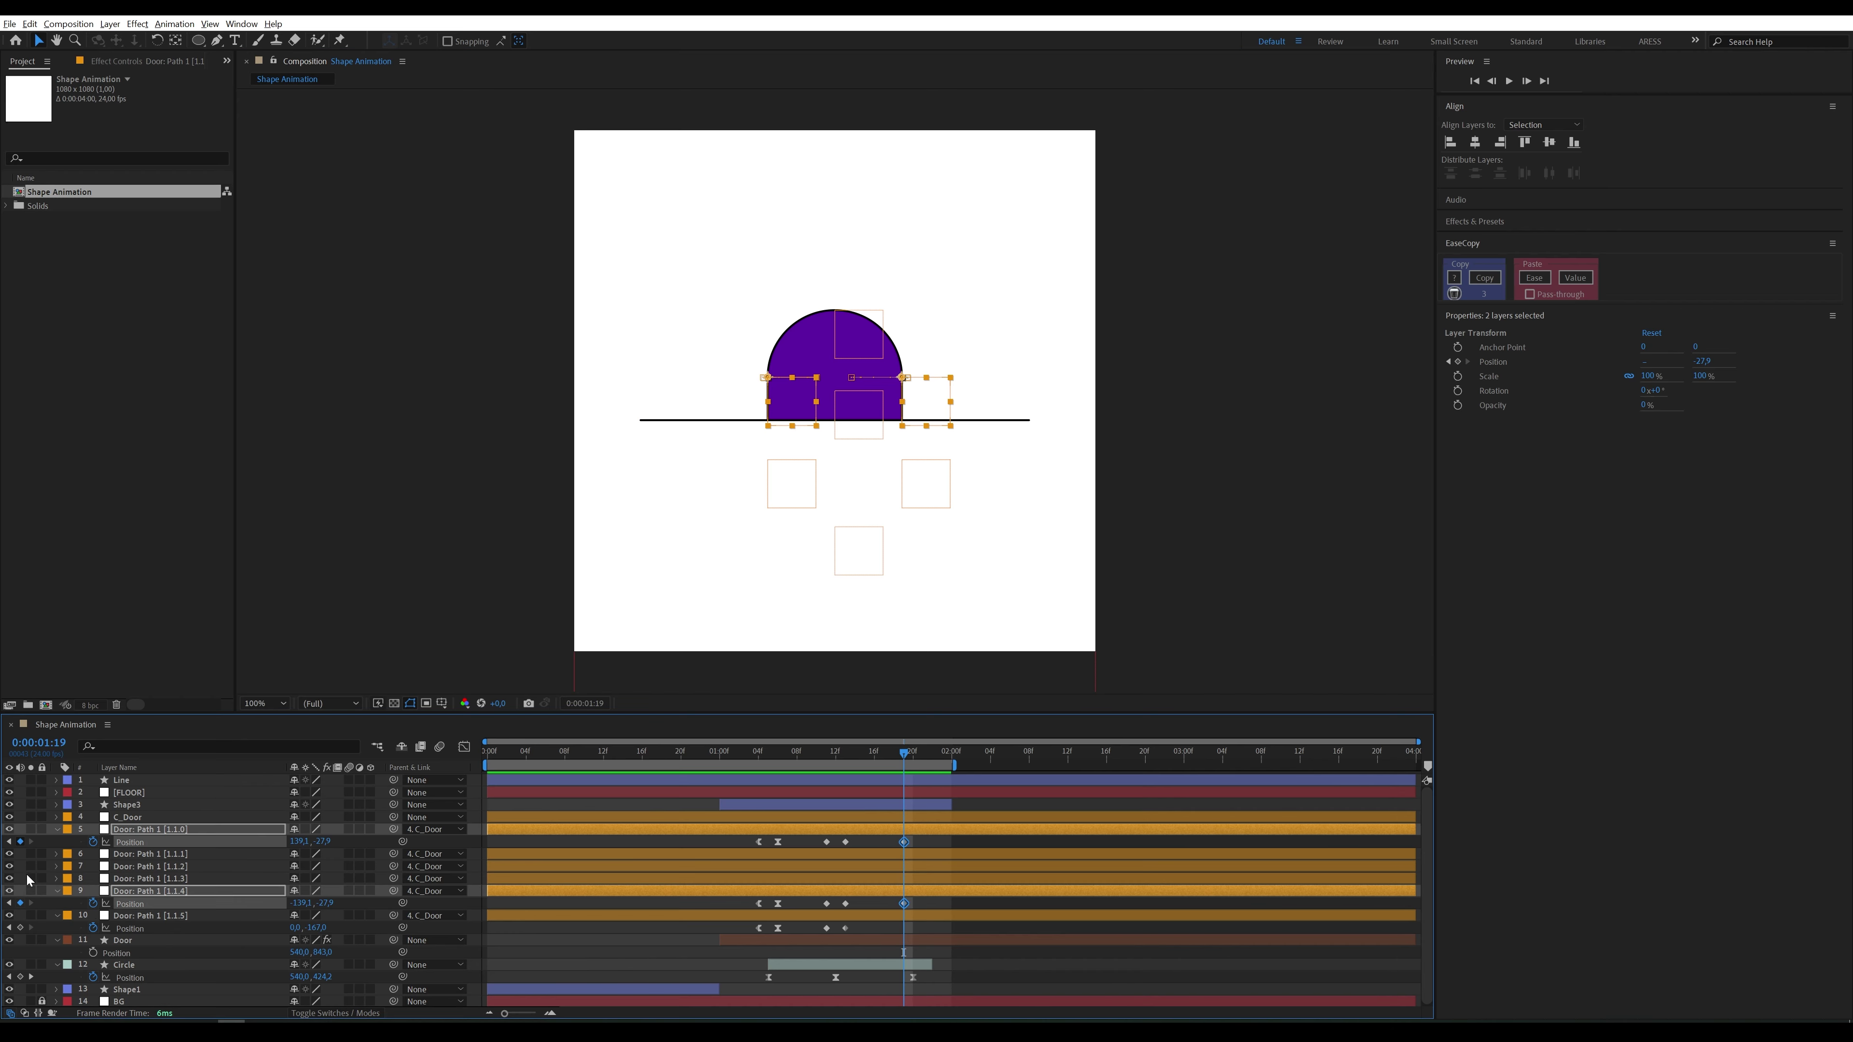
click(21, 929)
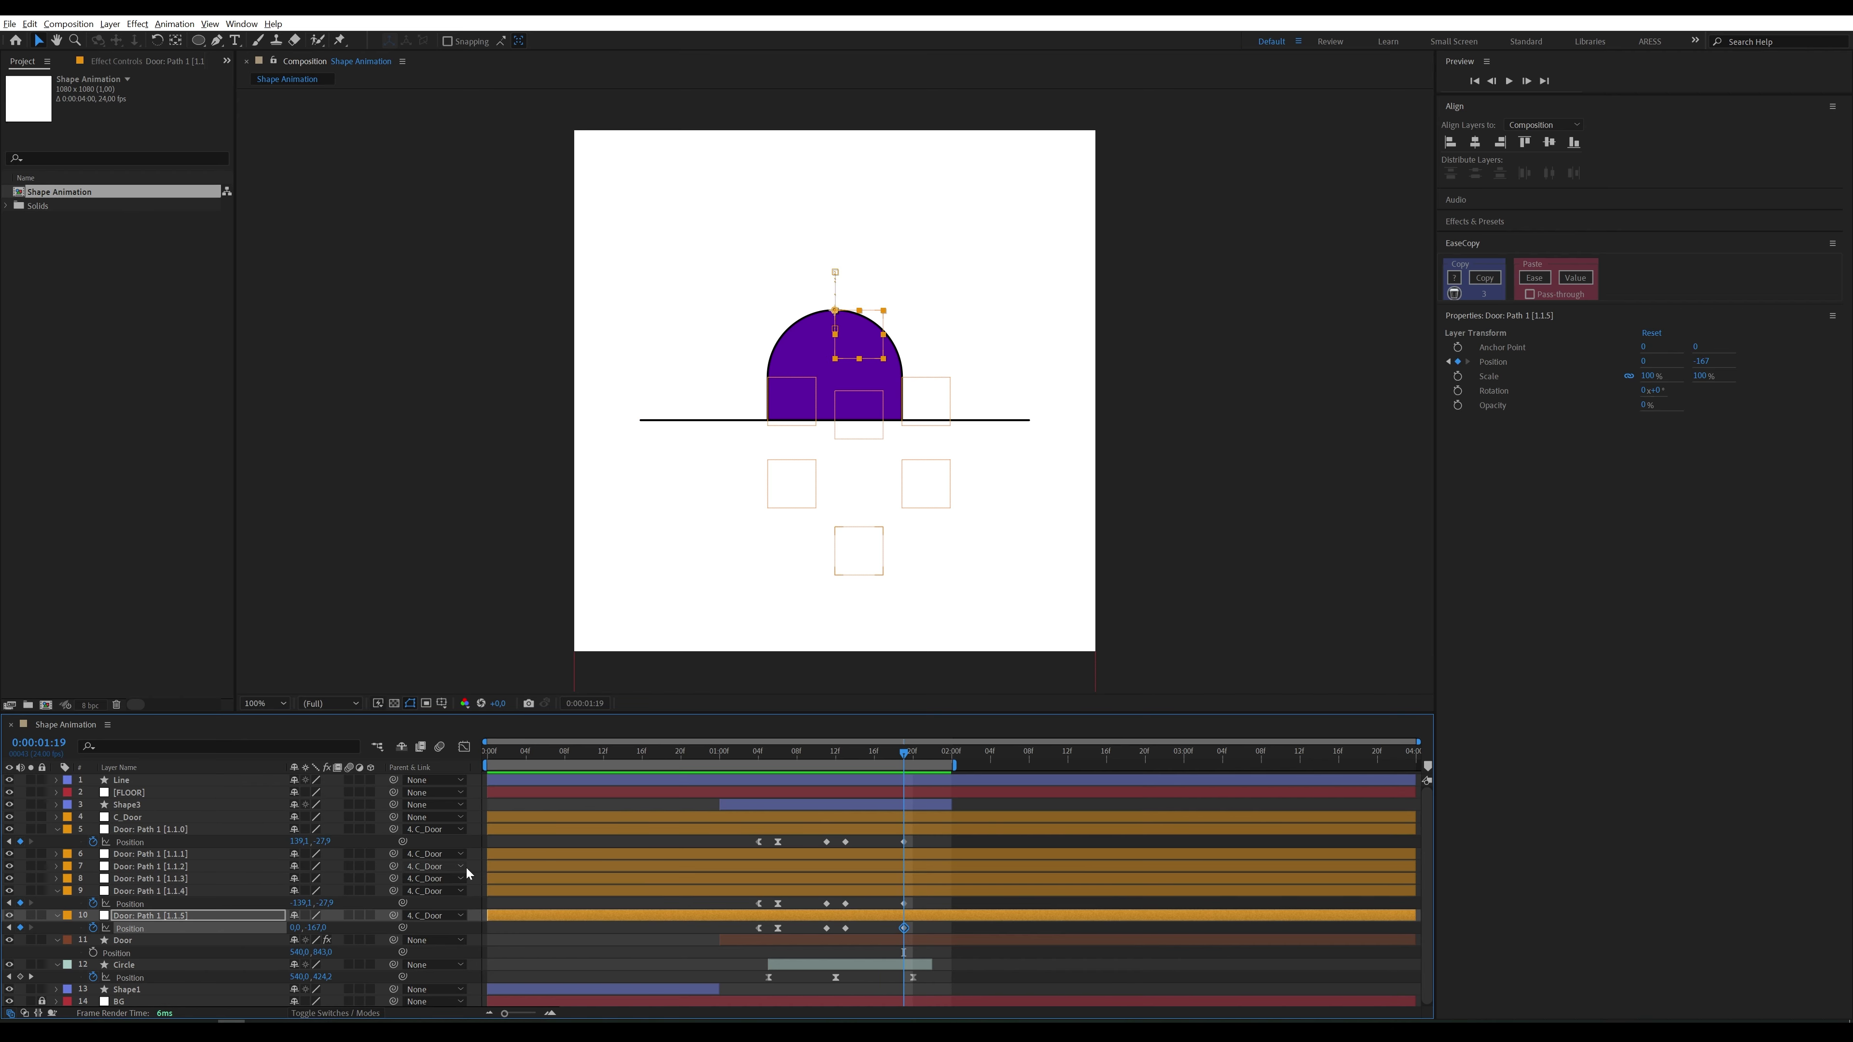
click(898, 757)
drag(914, 924, 893, 843)
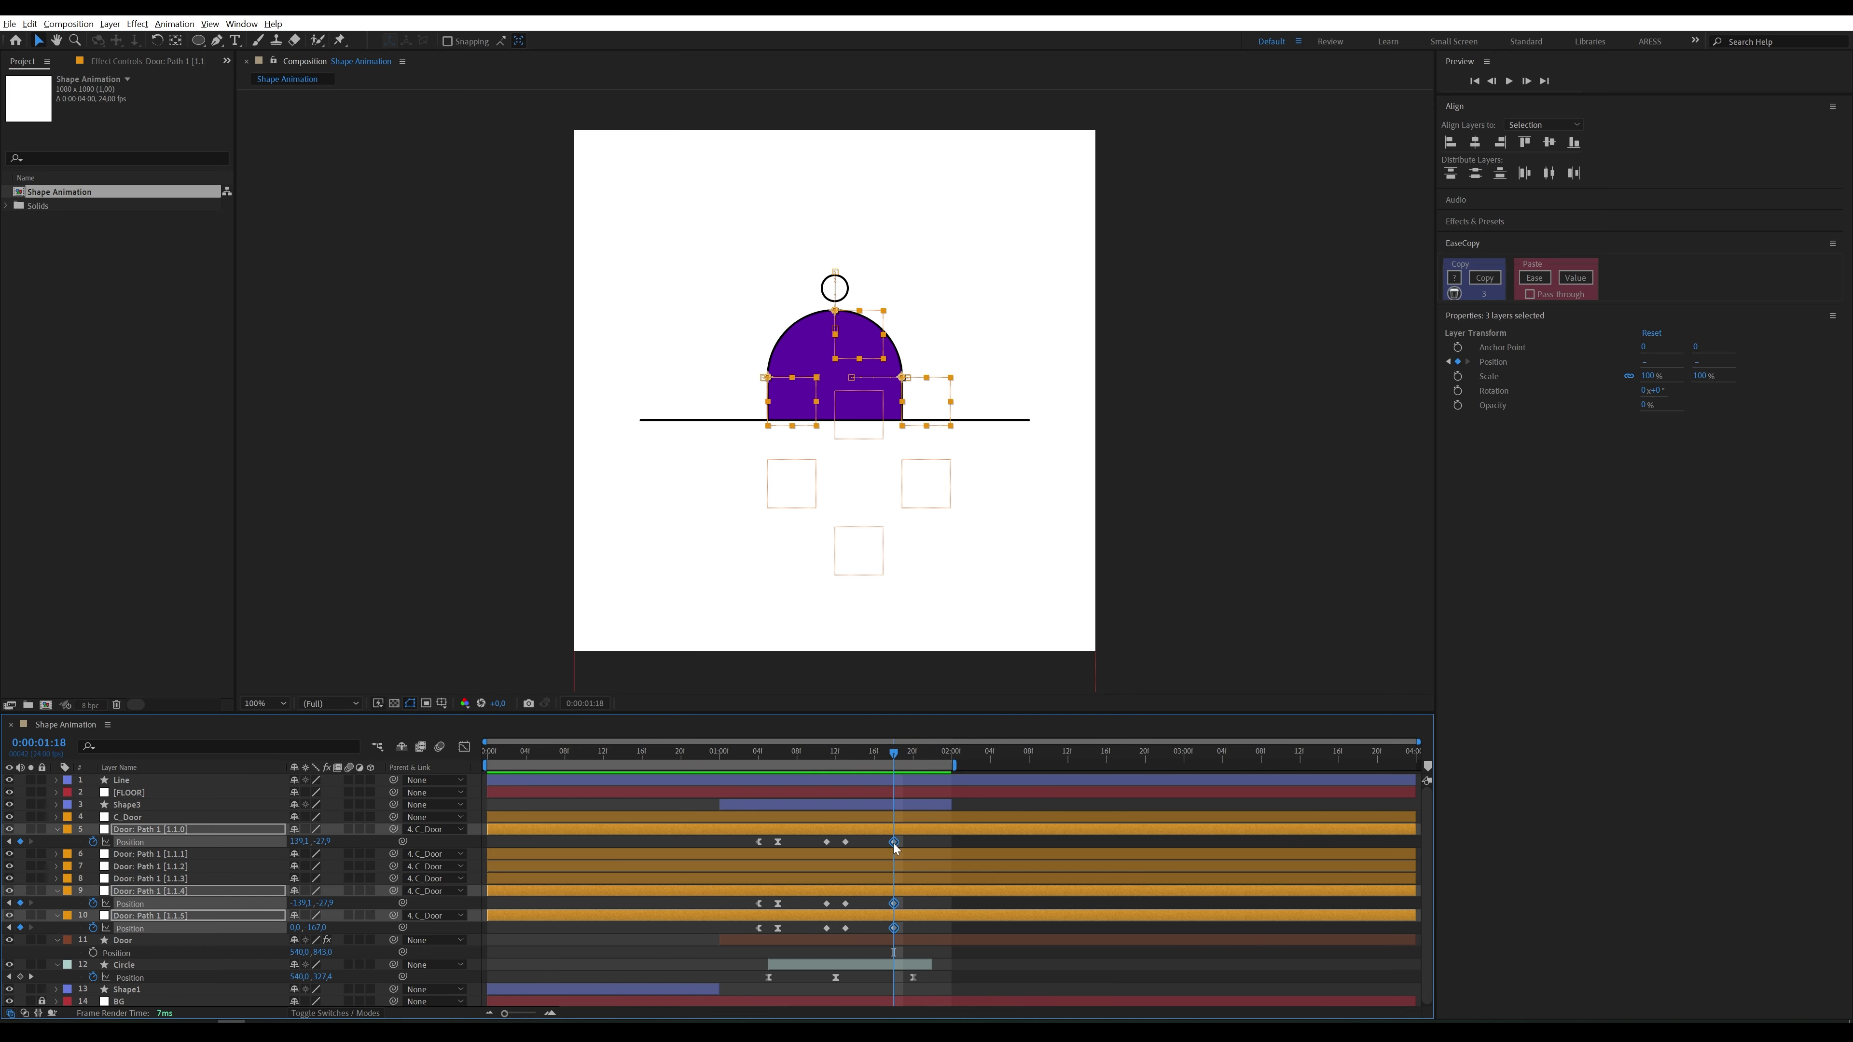
Step: Squash the door at 0:00:01:22 by lowering its top null to about Y -109 and moving both side nulls outward to about X 166 from centre
key(k)
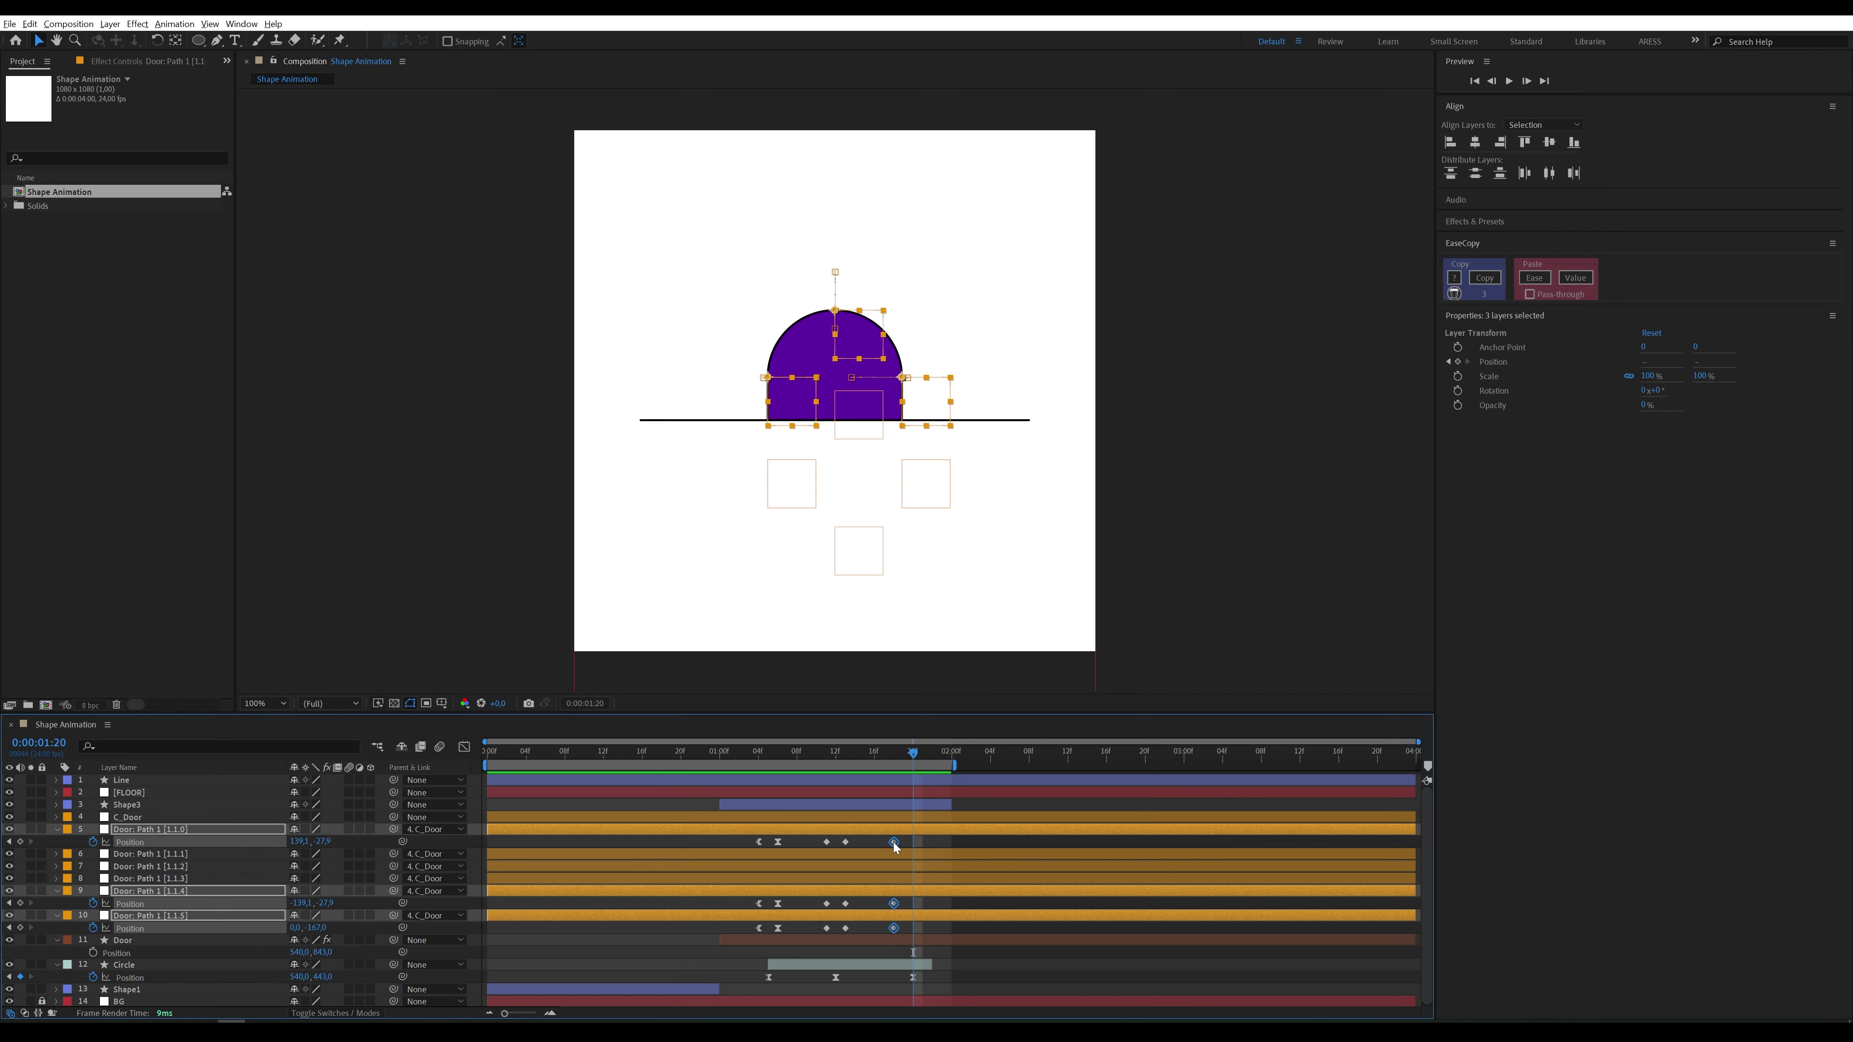
key(Page_Down)
key(Page_Down)
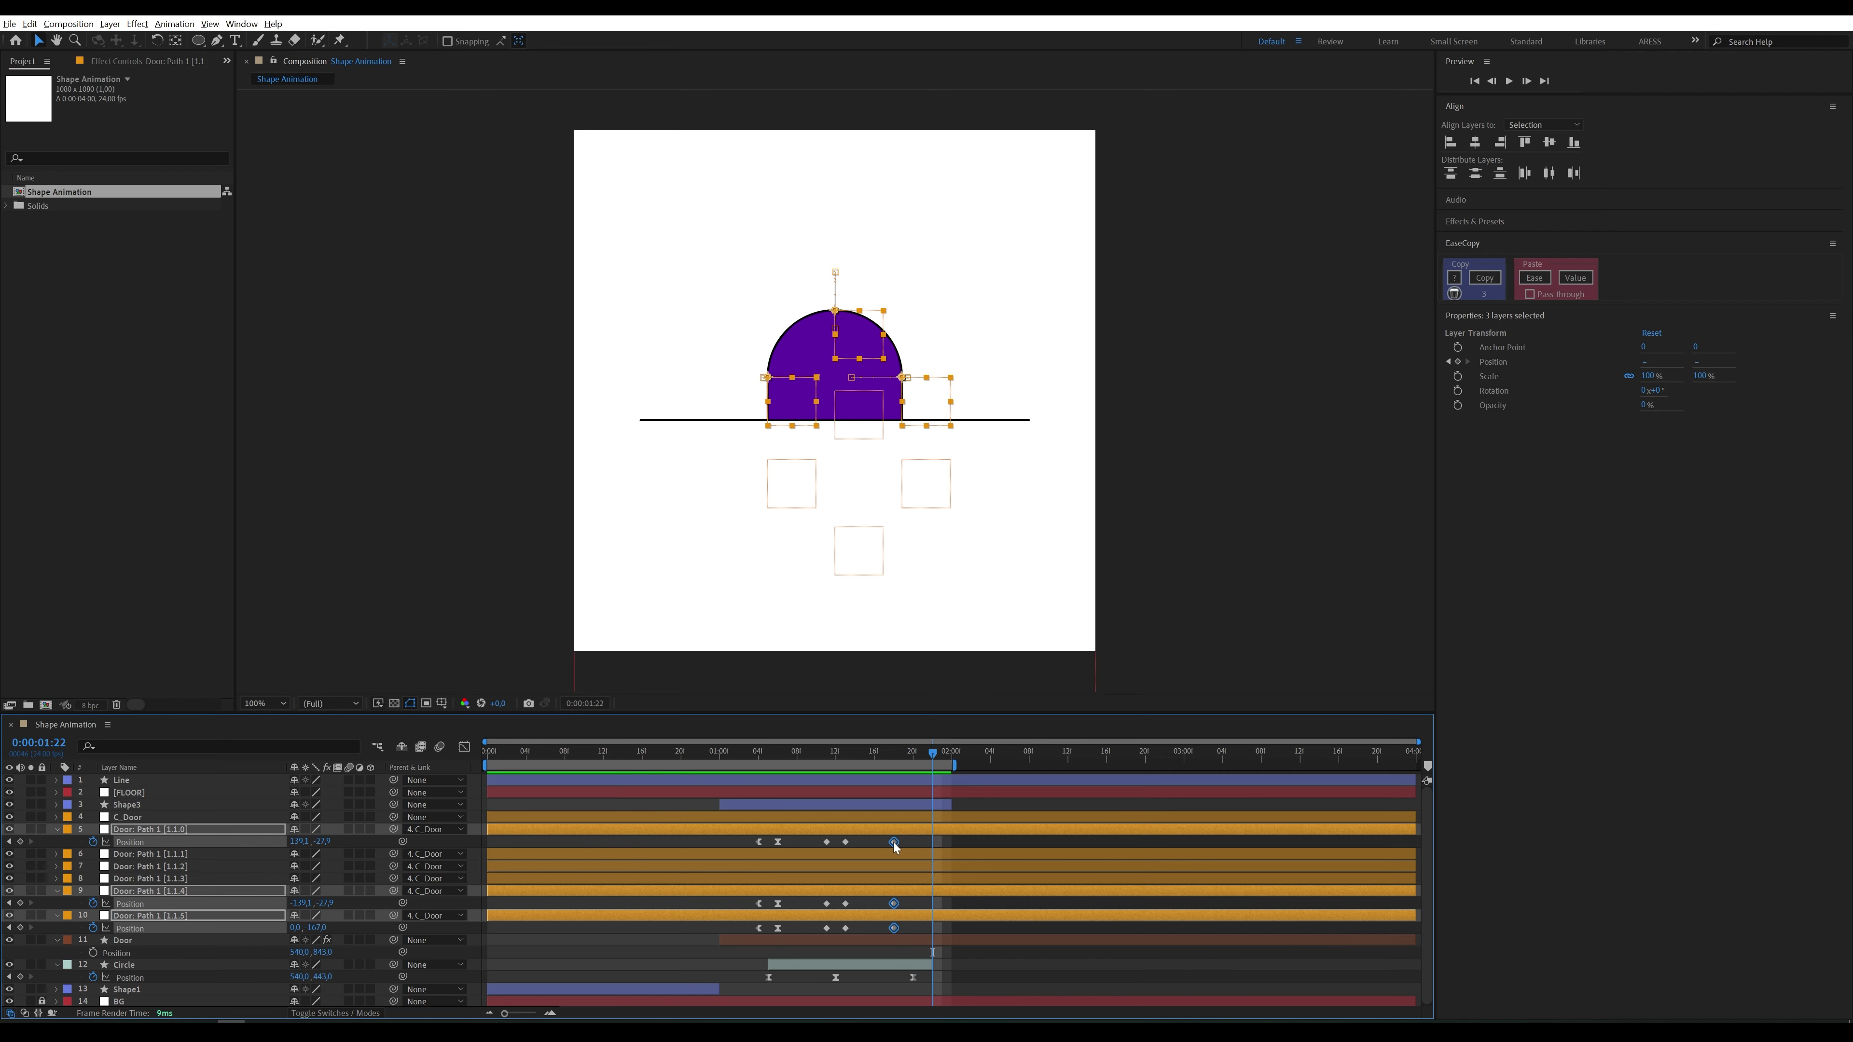
click(893, 928)
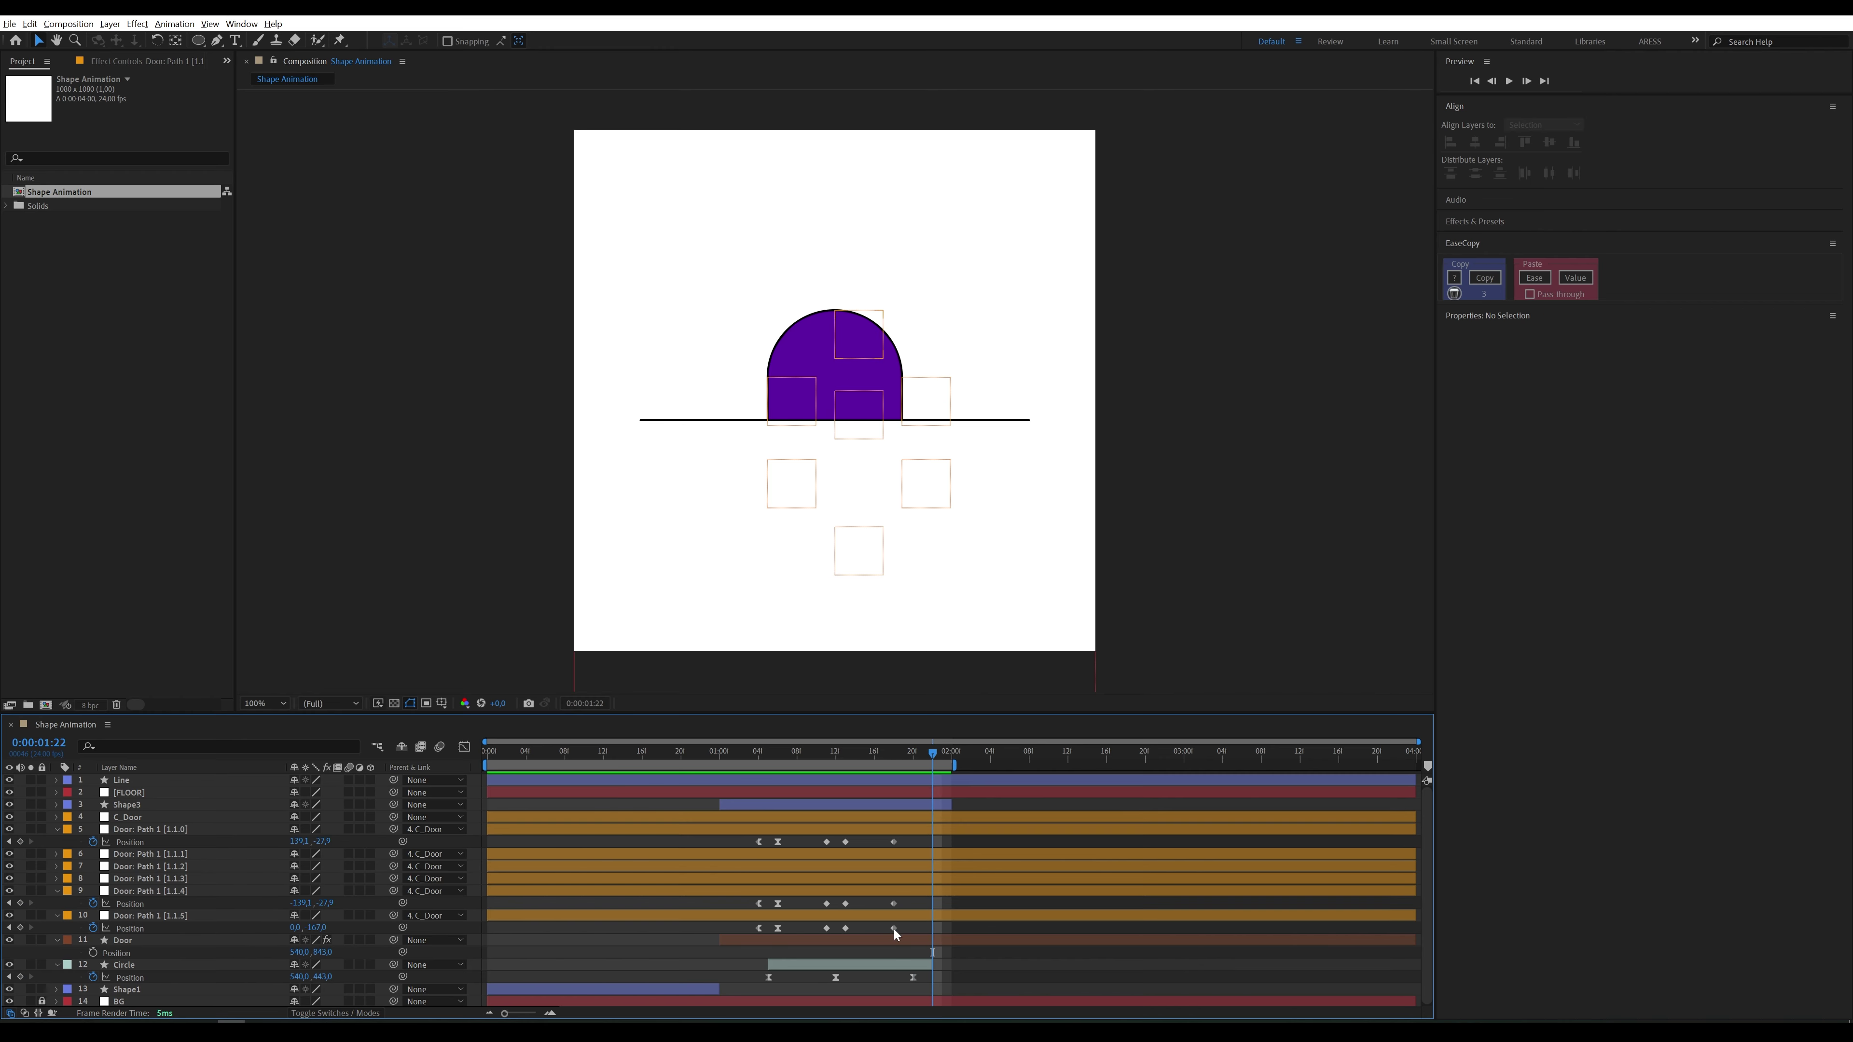
drag(321, 928, 319, 848)
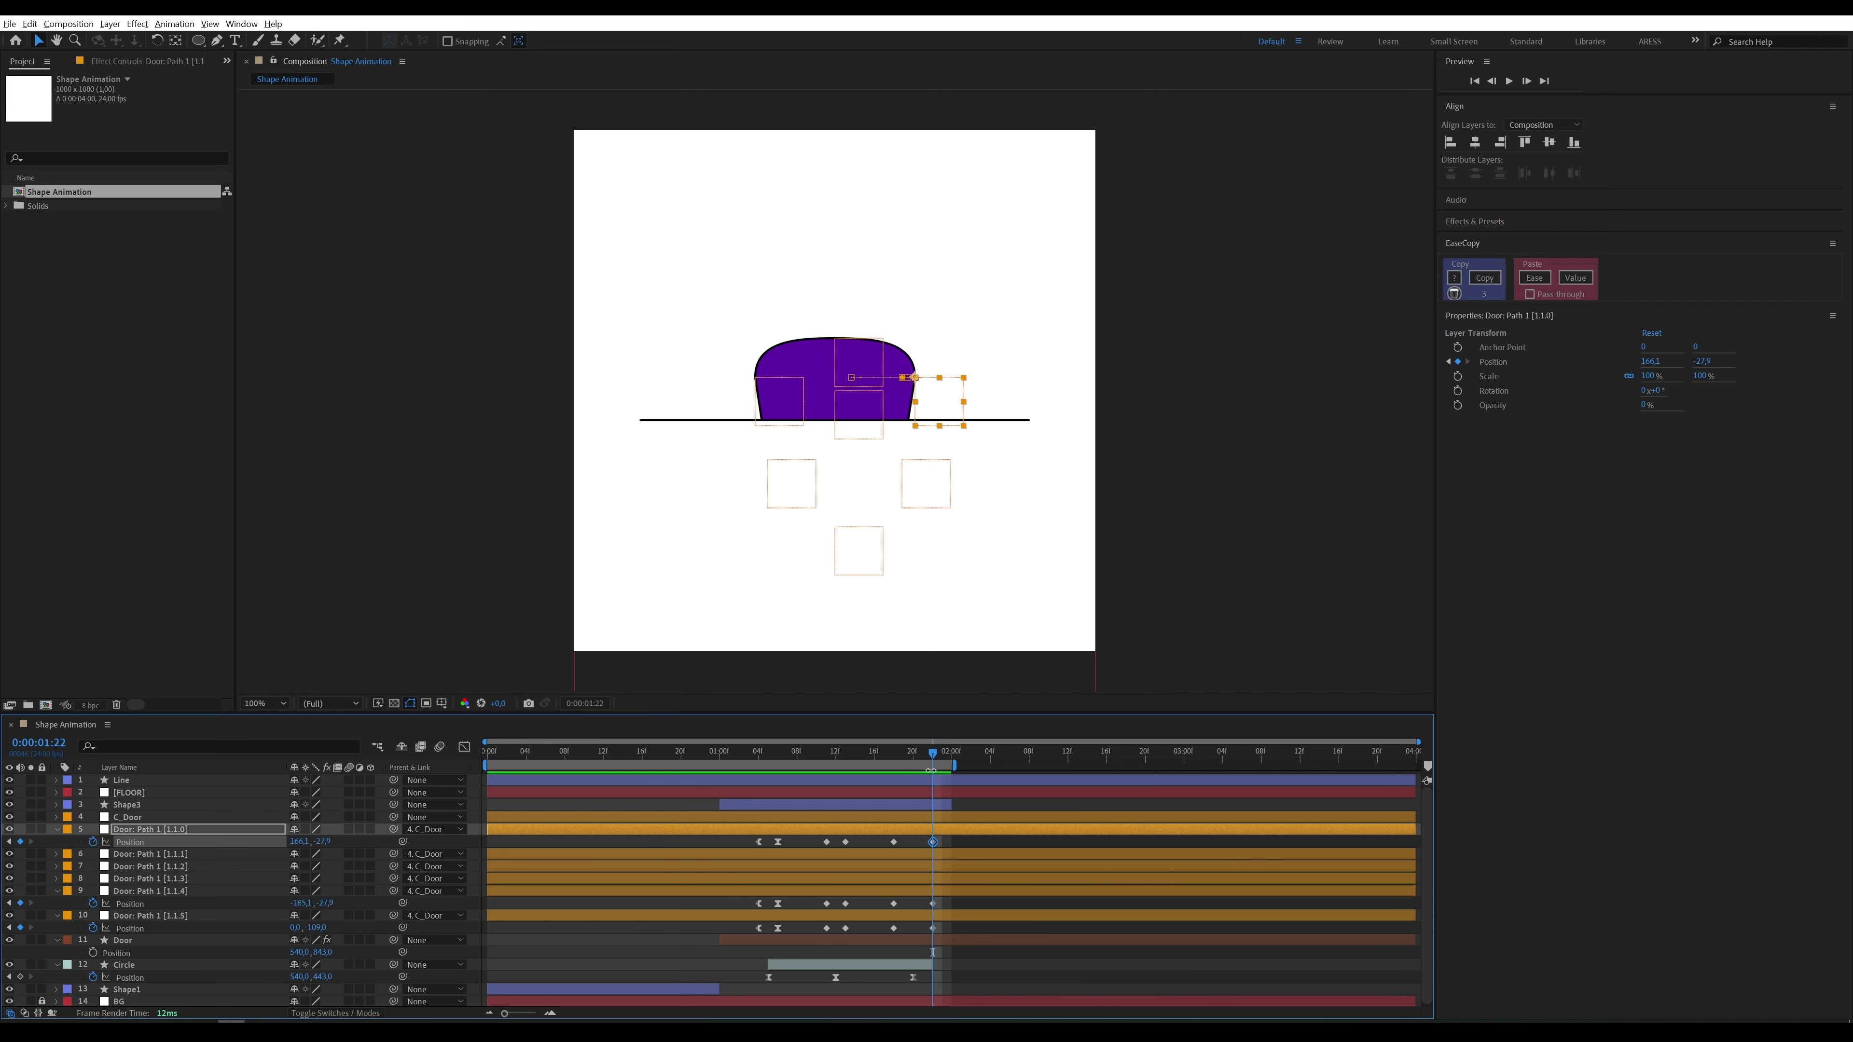
Step: Extend the work area to 0:00:03:00 and paste the three nulls' resting Position keyframes at 0:00:02:04
drag(960, 765, 1185, 764)
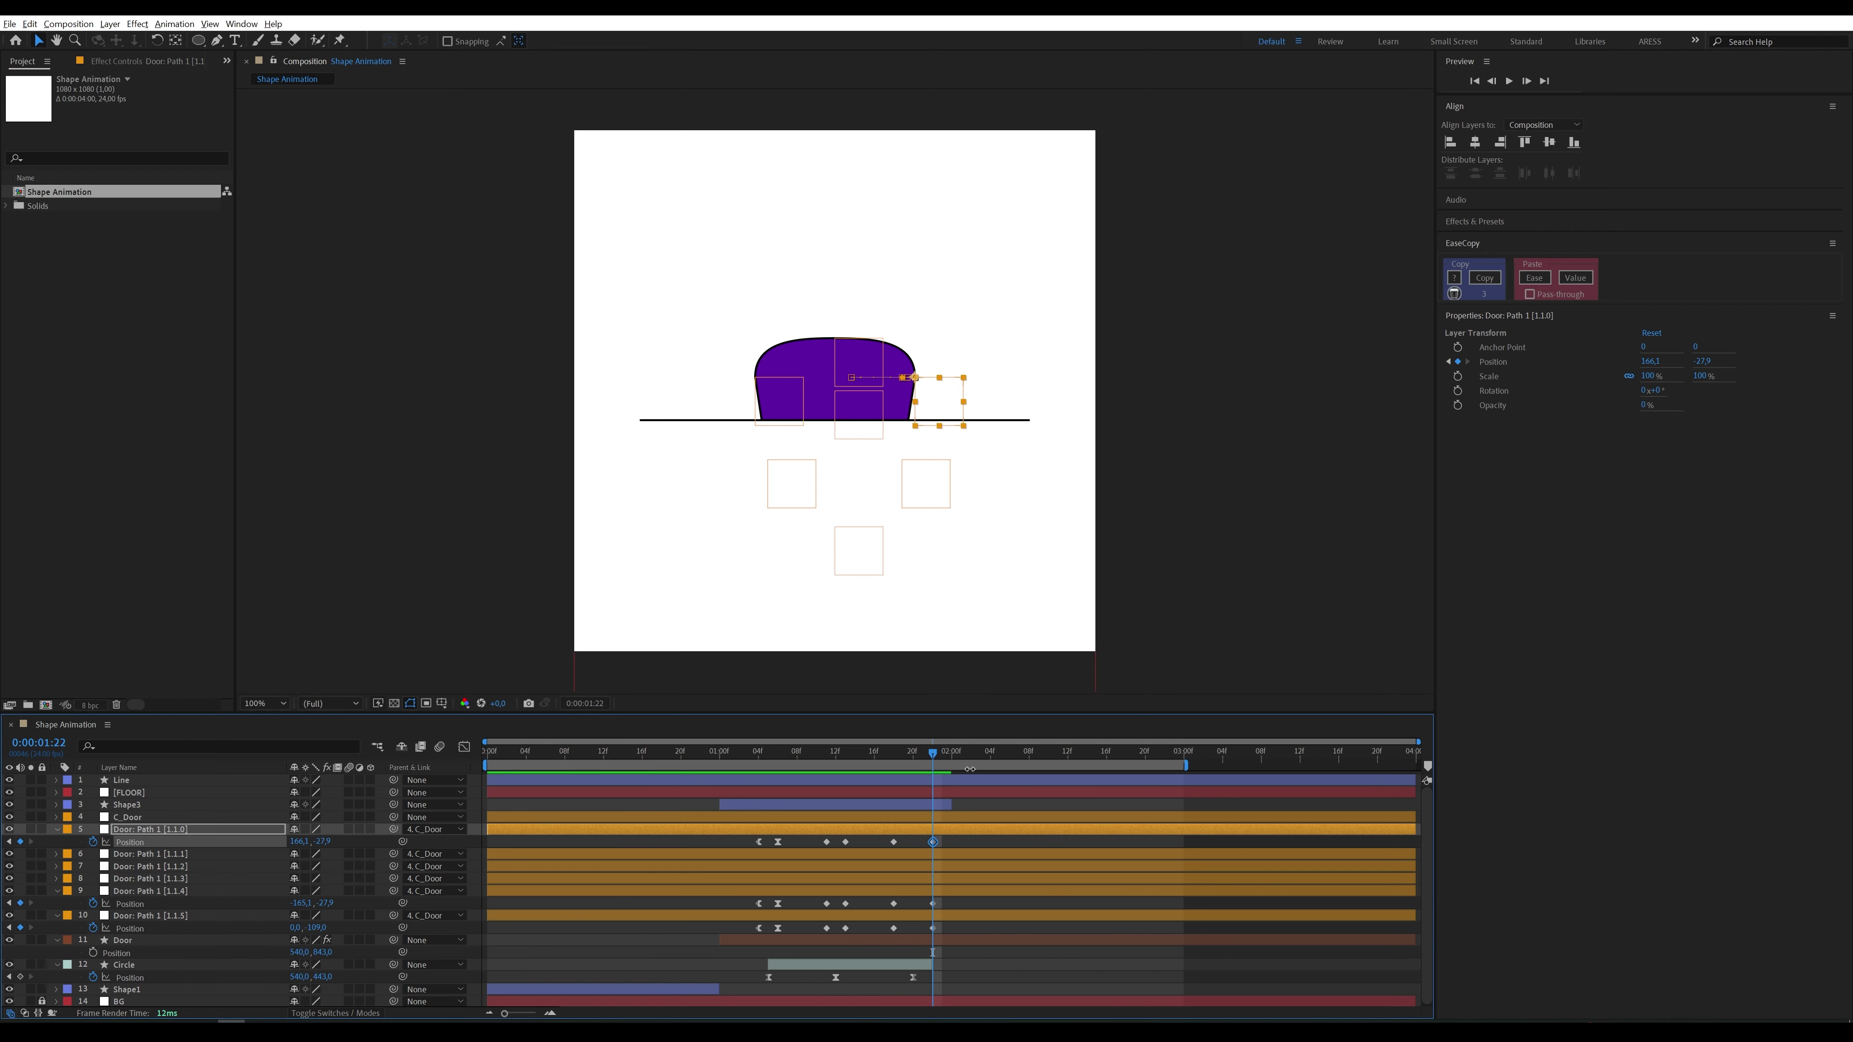
drag(934, 759, 970, 762)
drag(982, 762, 990, 762)
drag(906, 933, 887, 844)
key(ctrl+c)
key(ctrl+v)
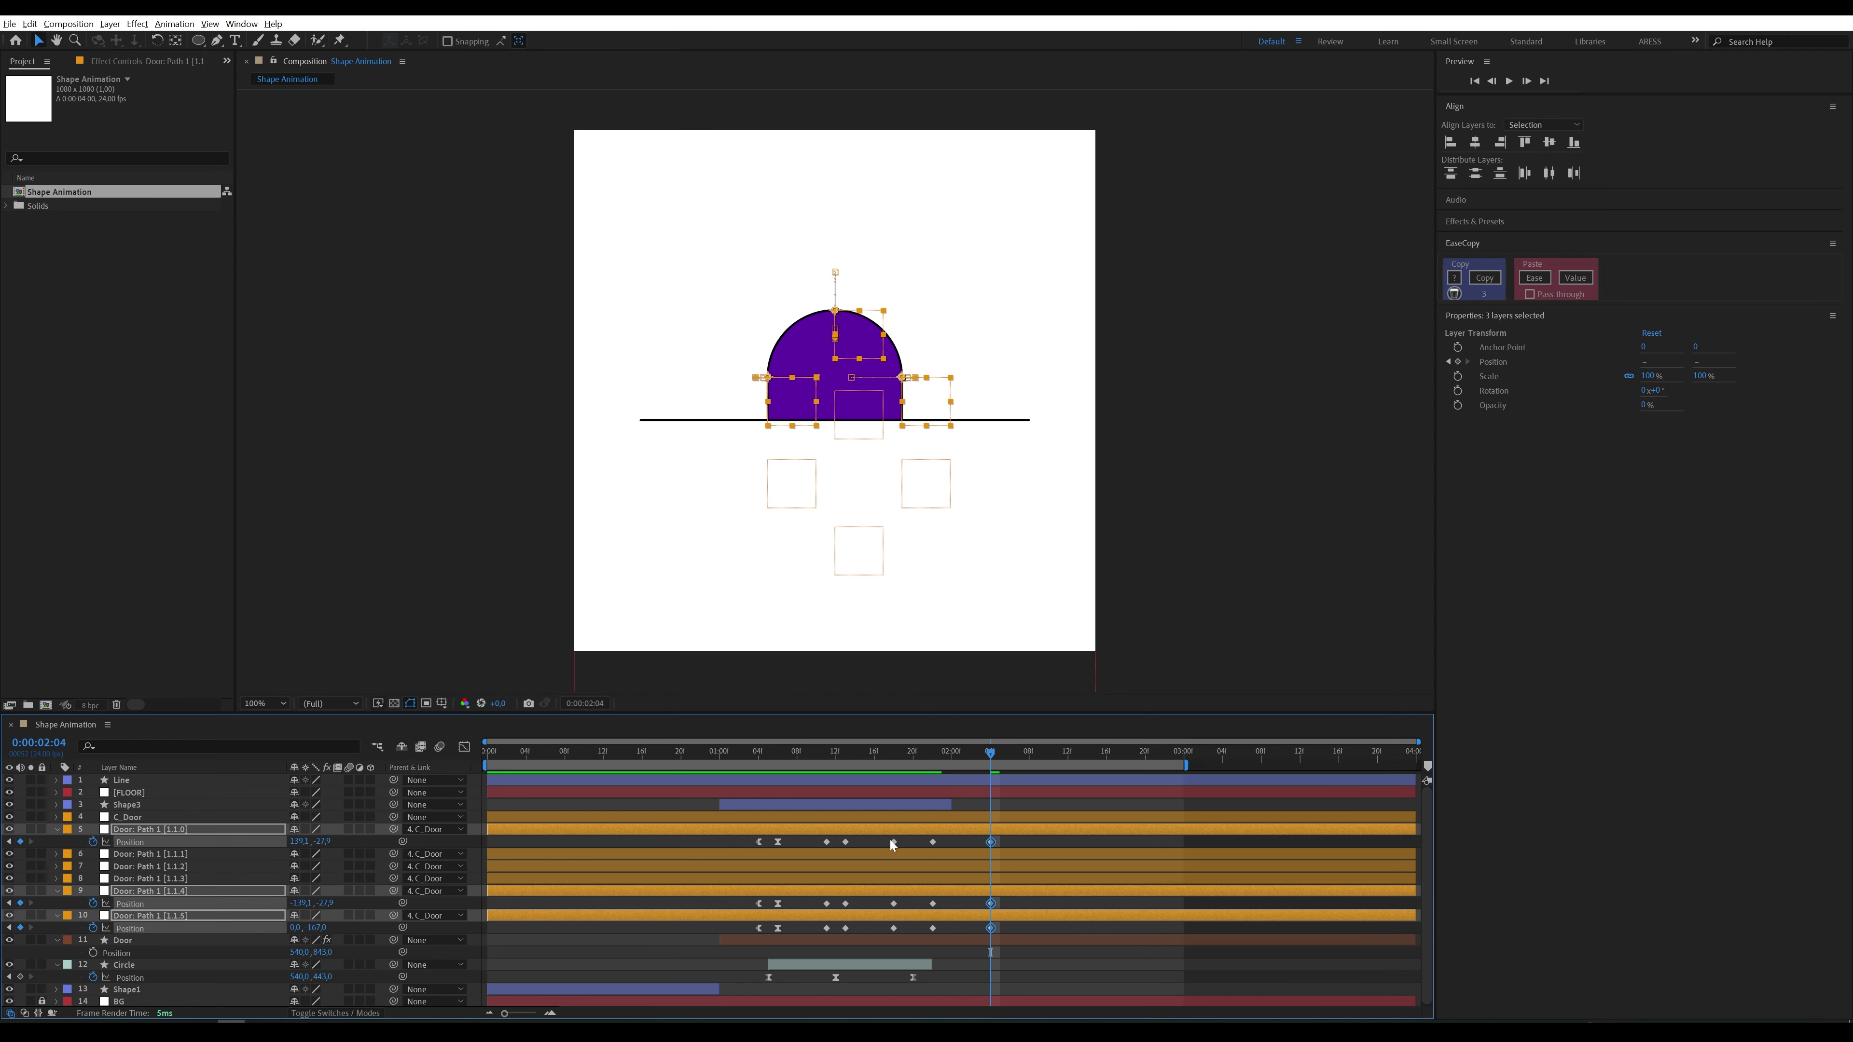
Step: Stretch the door slightly at 0:00:02:04 by raising its top null and moving the two side nulls inward
drag(927, 749, 987, 764)
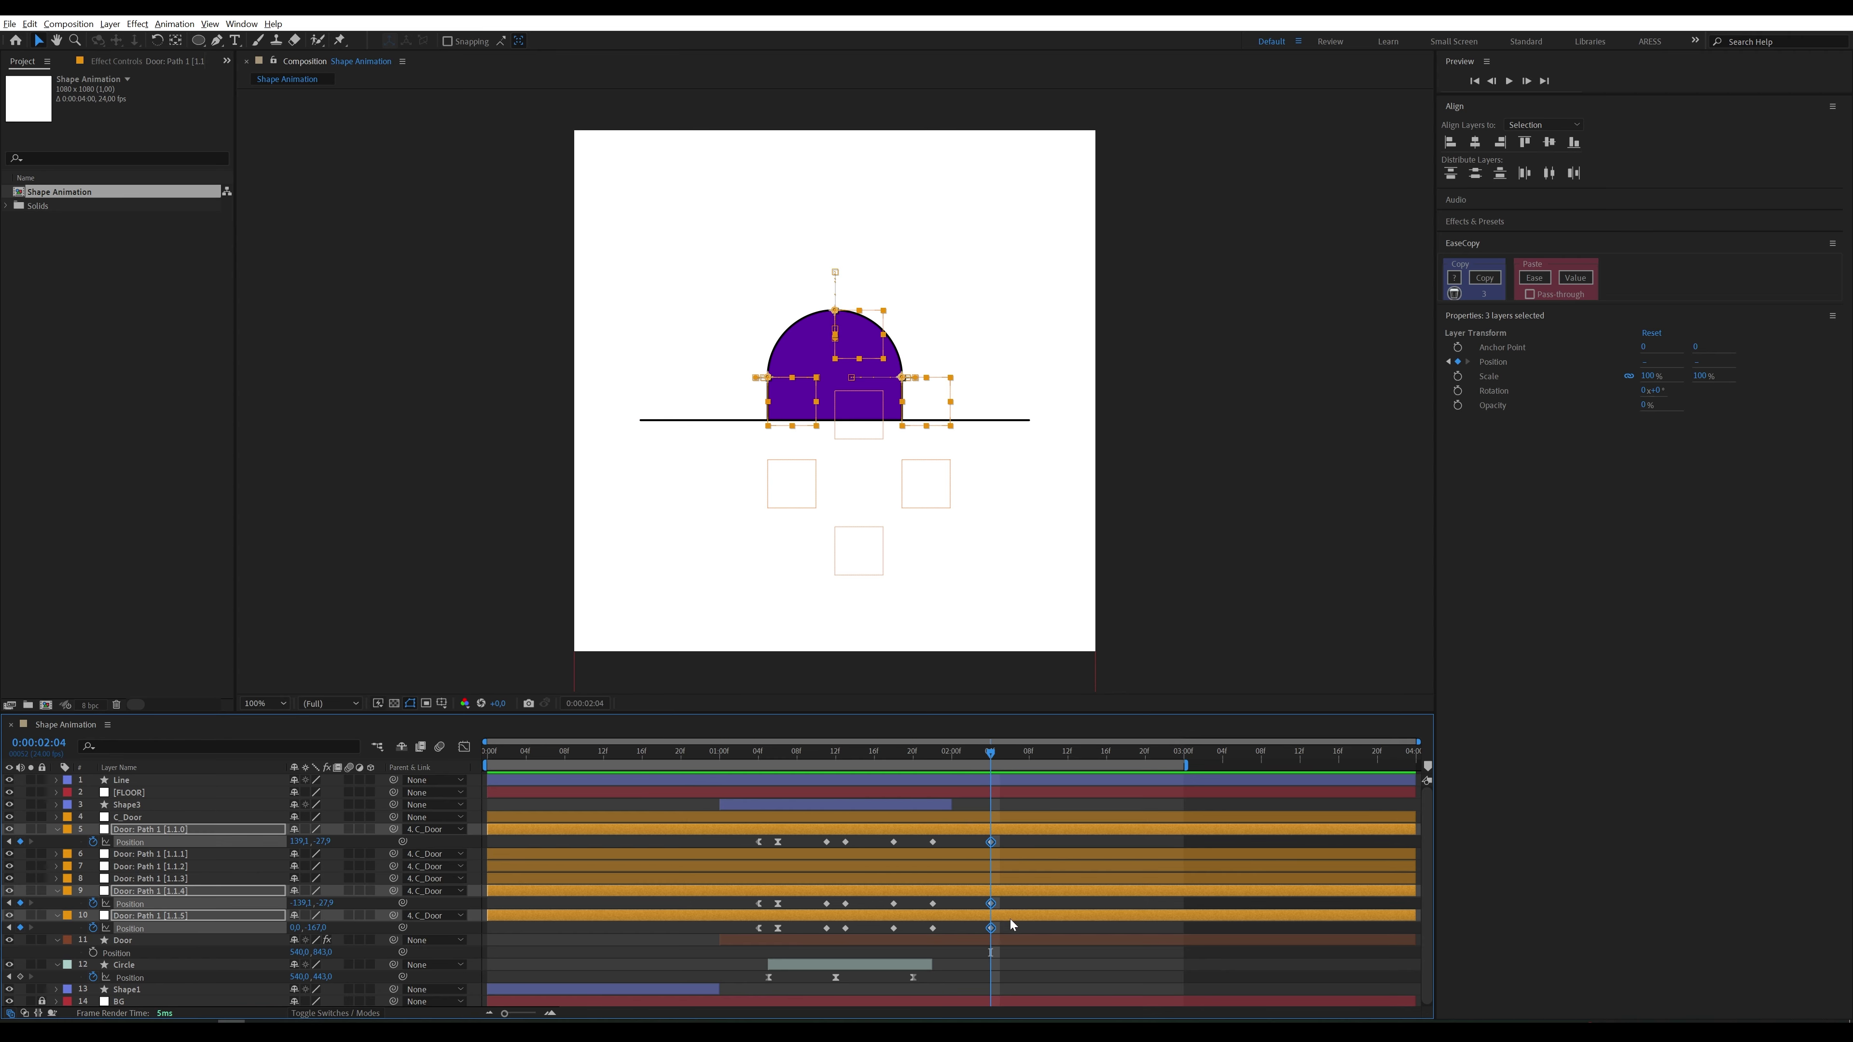
click(990, 928)
mouse_move(322, 928)
mouse_down()
mouse_move(297, 937)
mouse_move(312, 903)
mouse_up()
shift+click(295, 841)
drag(295, 841, 286, 841)
click(1189, 834)
Step: Paste the three door nulls' resting Position keyframes at 0:00:02:06 and play back the squash and rebound
key(Page_Down)
key(Page_Down)
drag(909, 933, 875, 845)
key(ctrl+c)
key(ctrl+v)
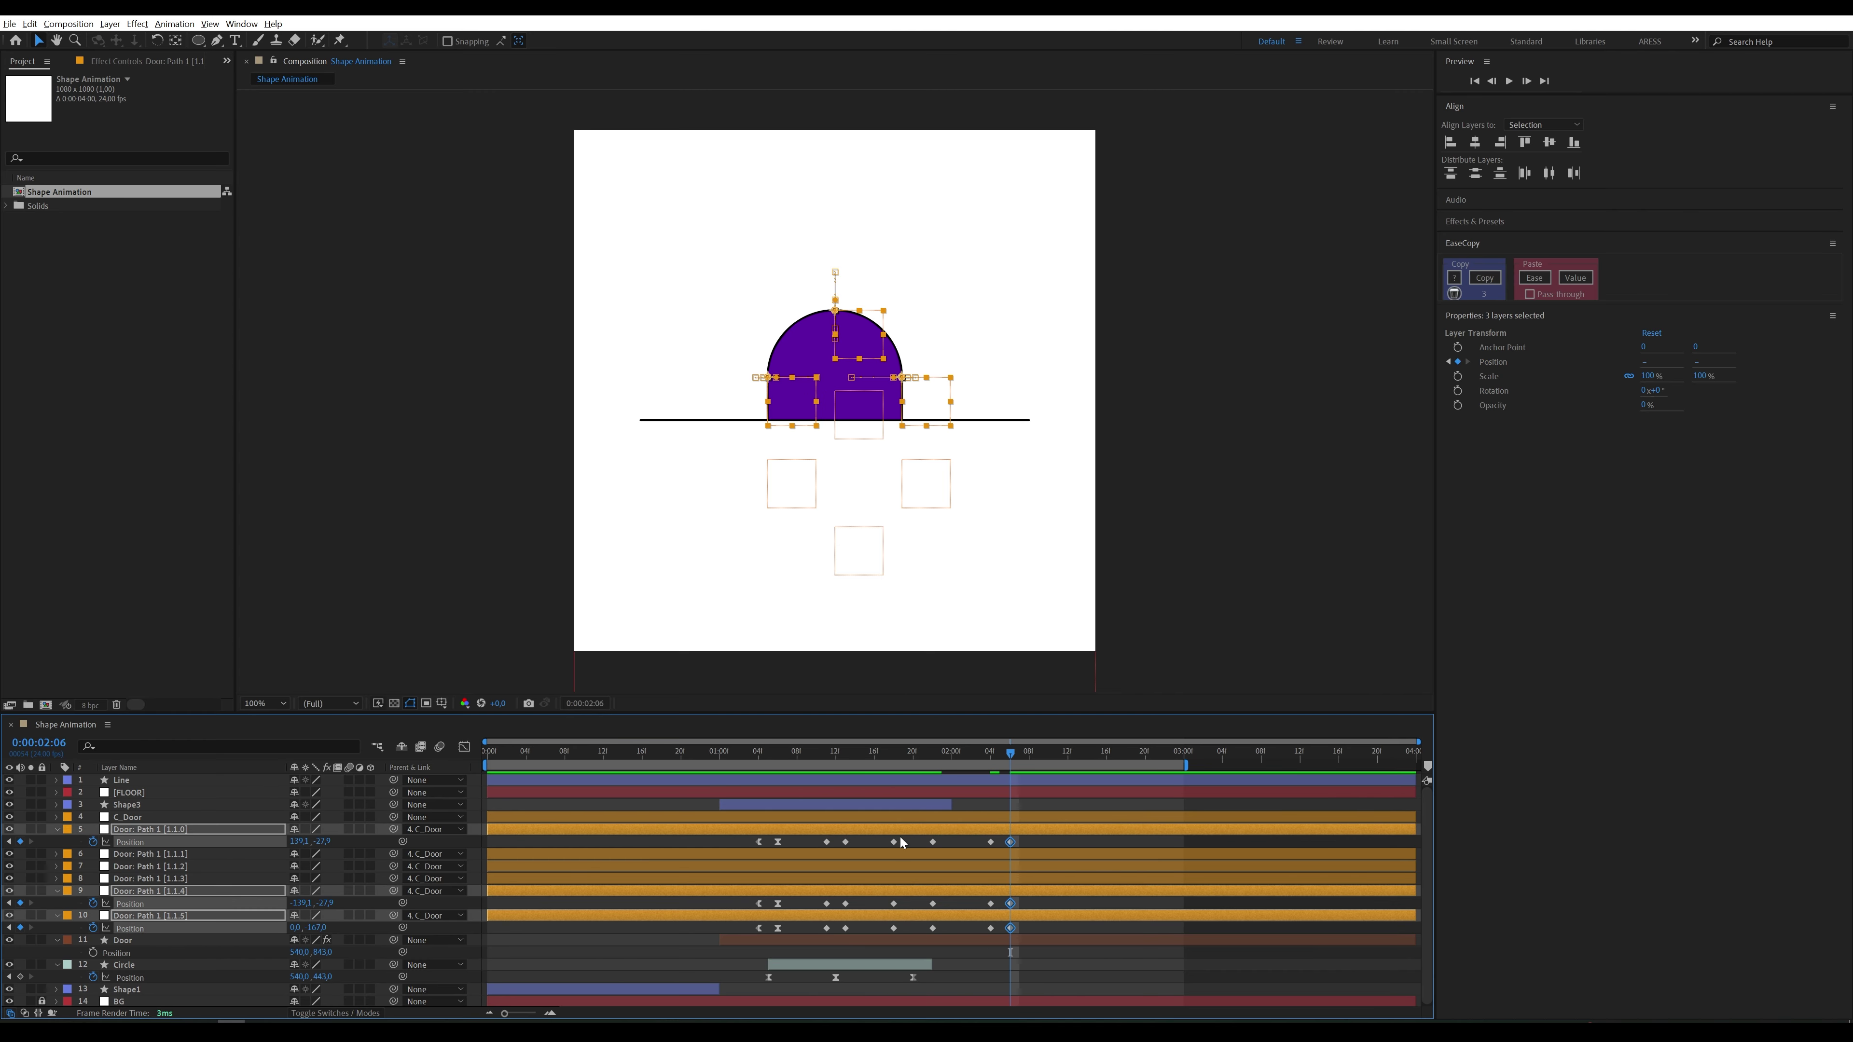
drag(1018, 762, 731, 756)
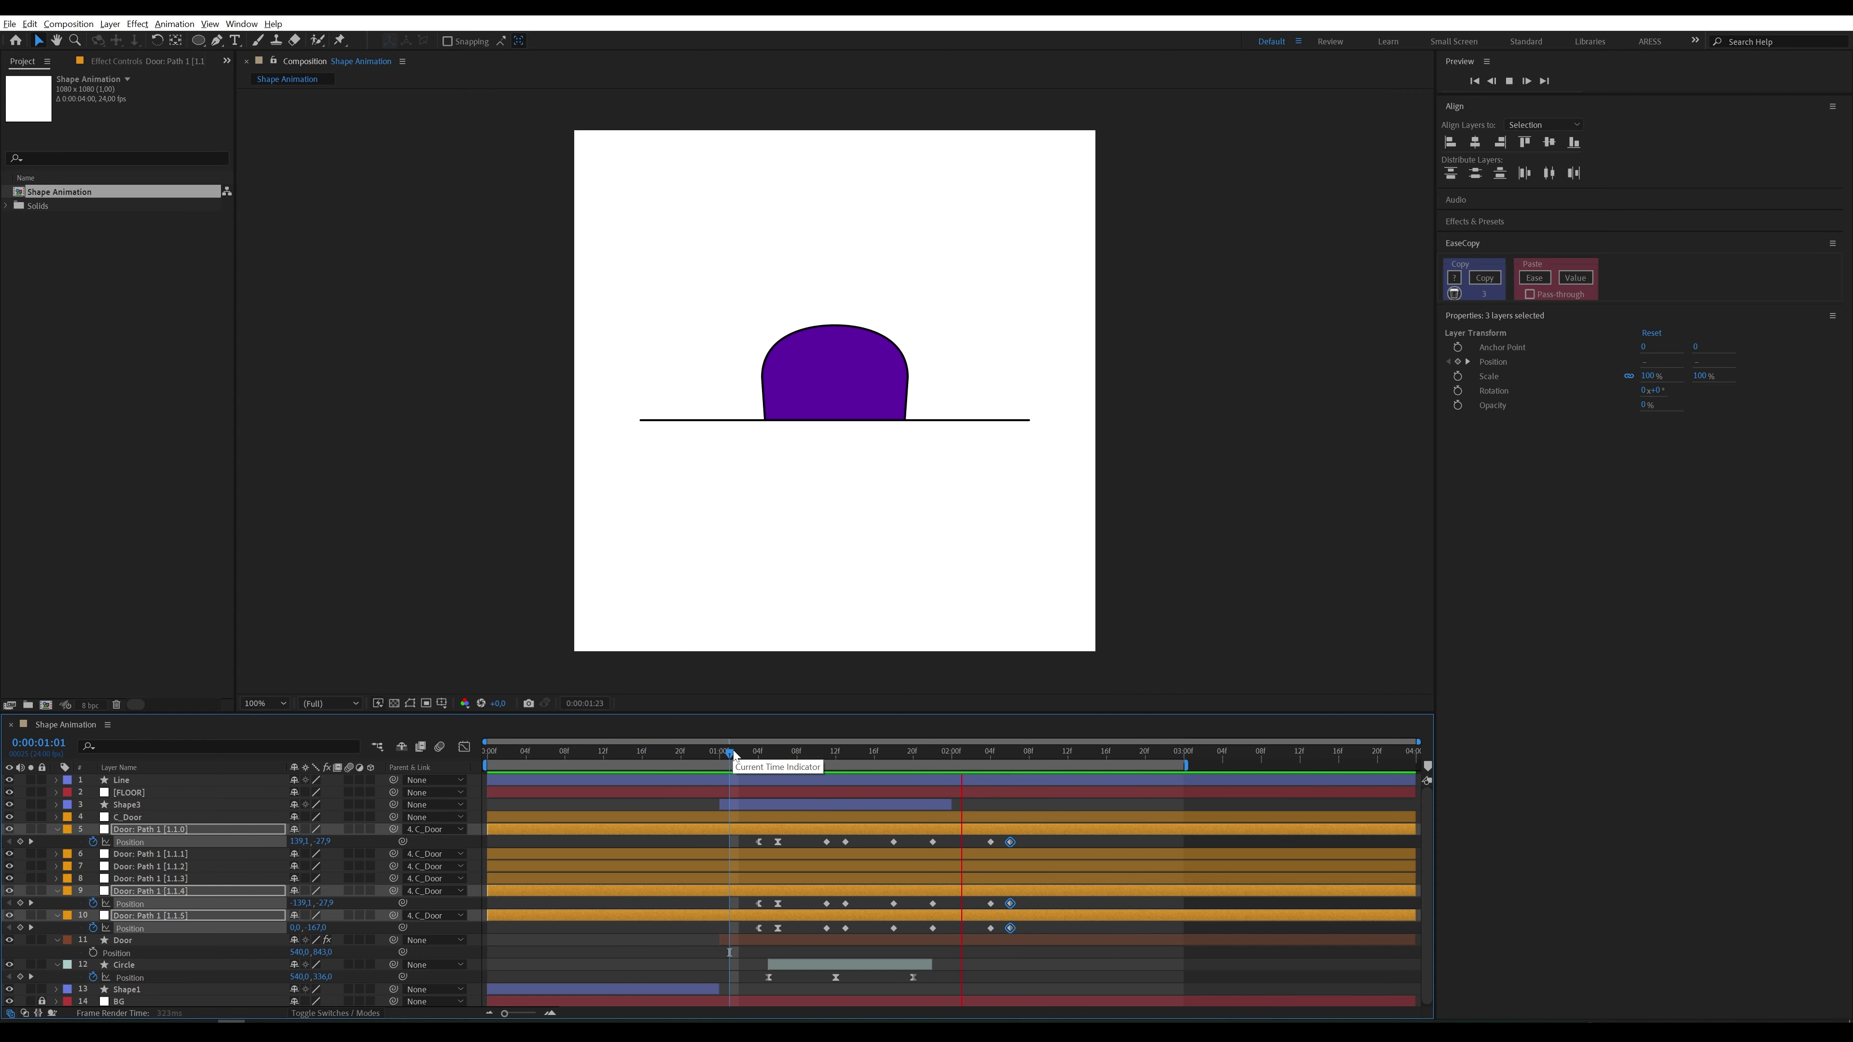
Step: Strengthen the squash at 0:00:01:22 by lowering the top null and widening the side nulls, the left one to about X -186, and play it back
drag(911, 756, 936, 759)
click(932, 928)
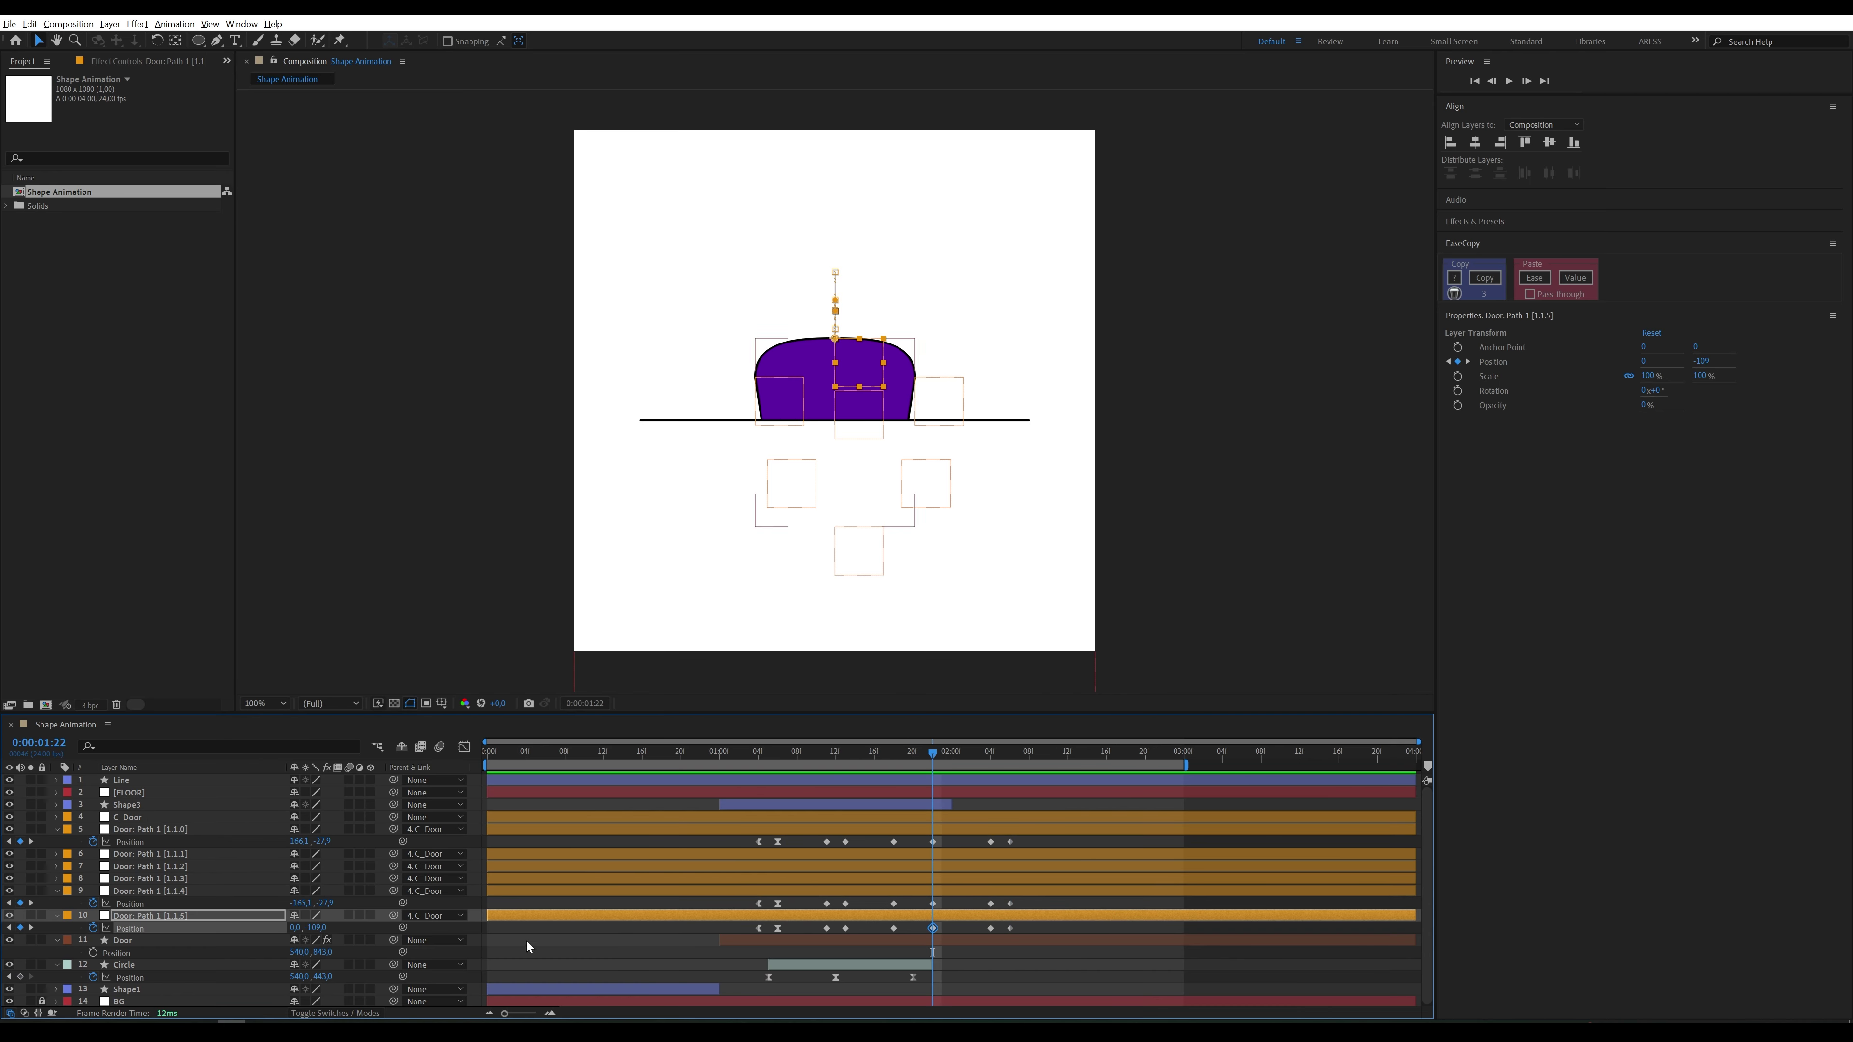
drag(325, 930, 277, 903)
drag(308, 841, 323, 844)
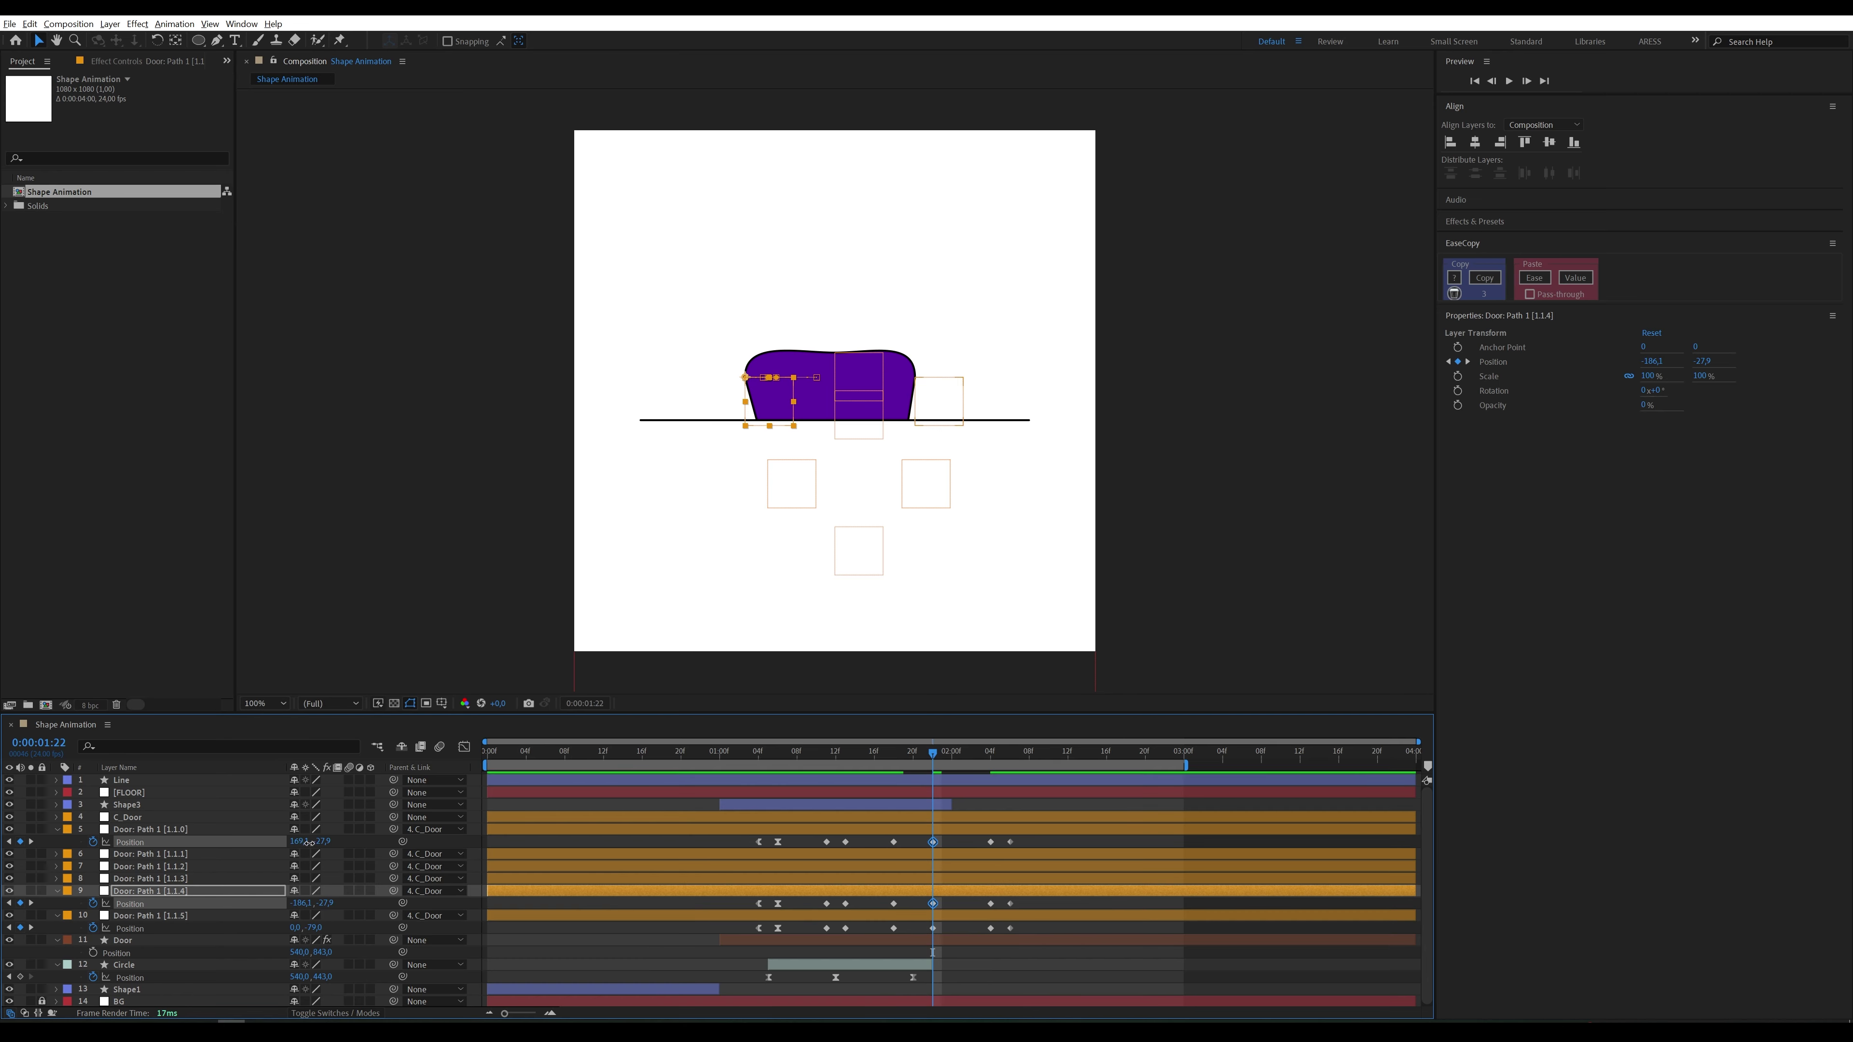
click(932, 841)
key(space)
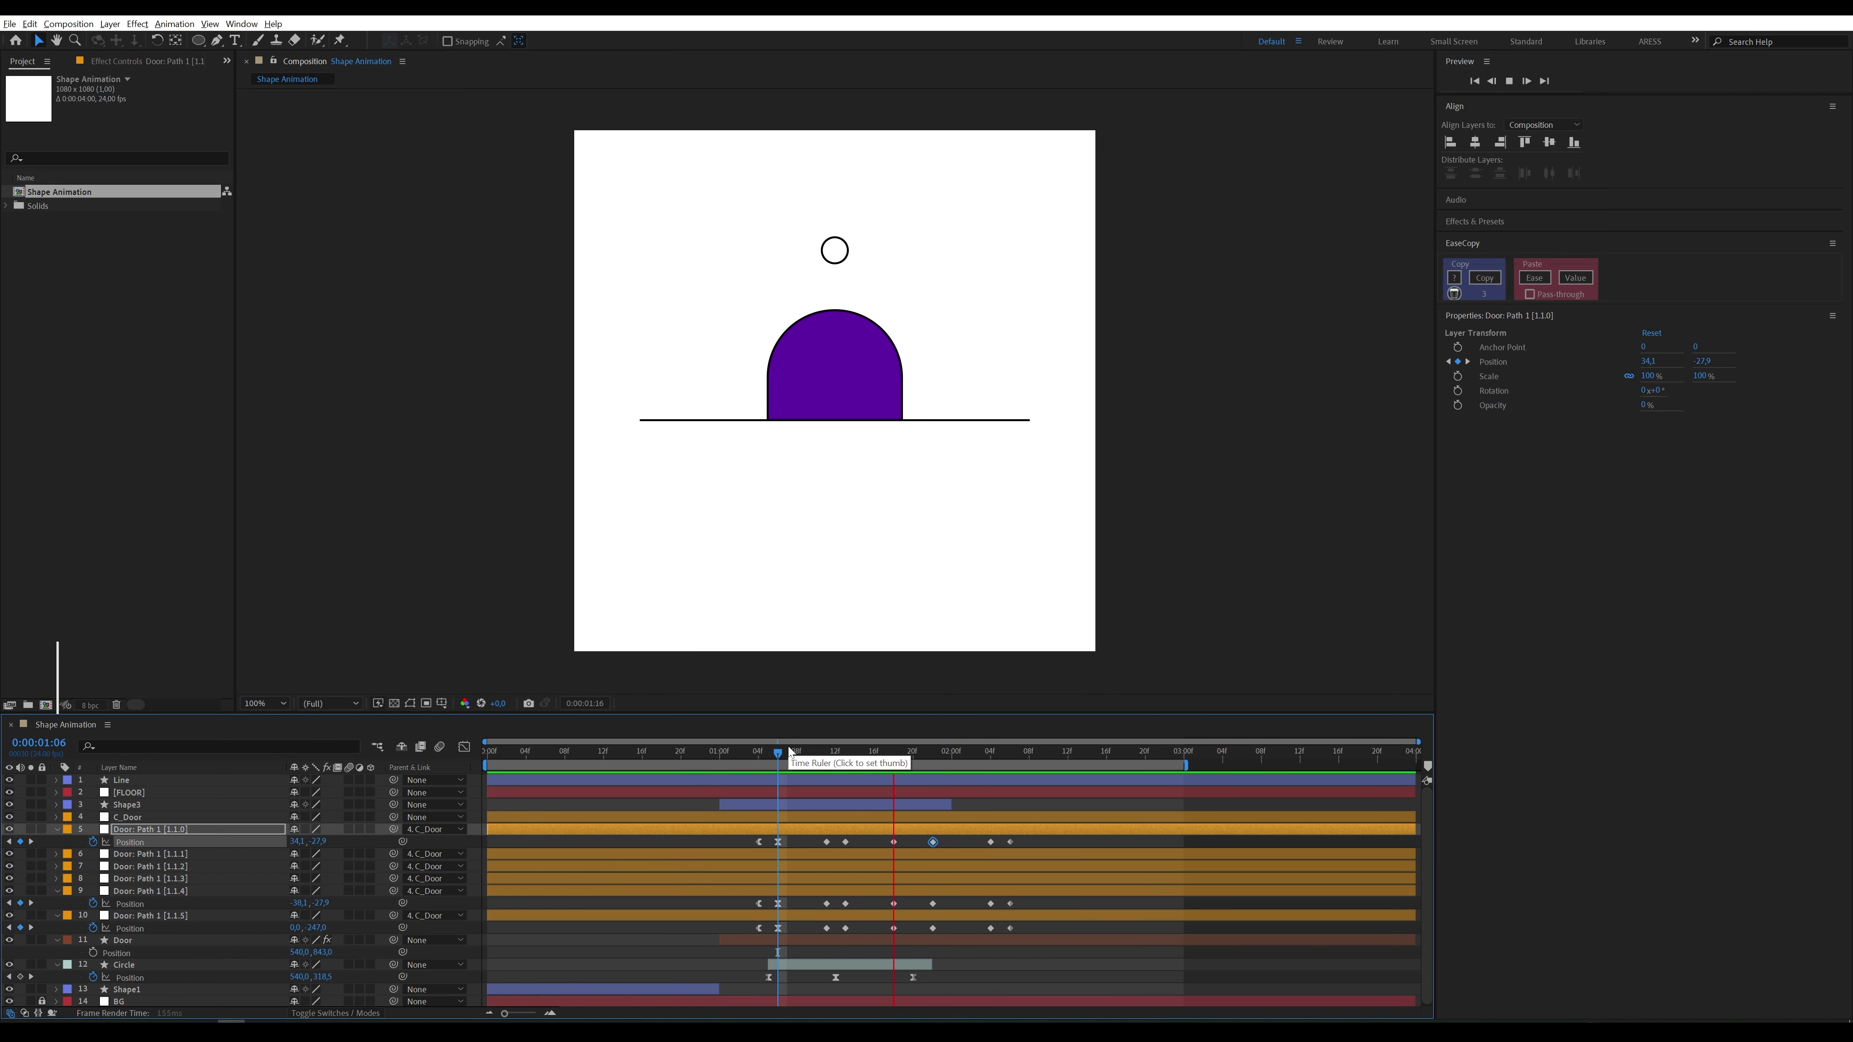
Step: Apply Easy Ease to the Position keyframes from 0:00:01:18 onward on the three animated door path layers and preview the motion
key(F9)
drag(1033, 930, 895, 845)
key(F9)
click(873, 752)
key(space)
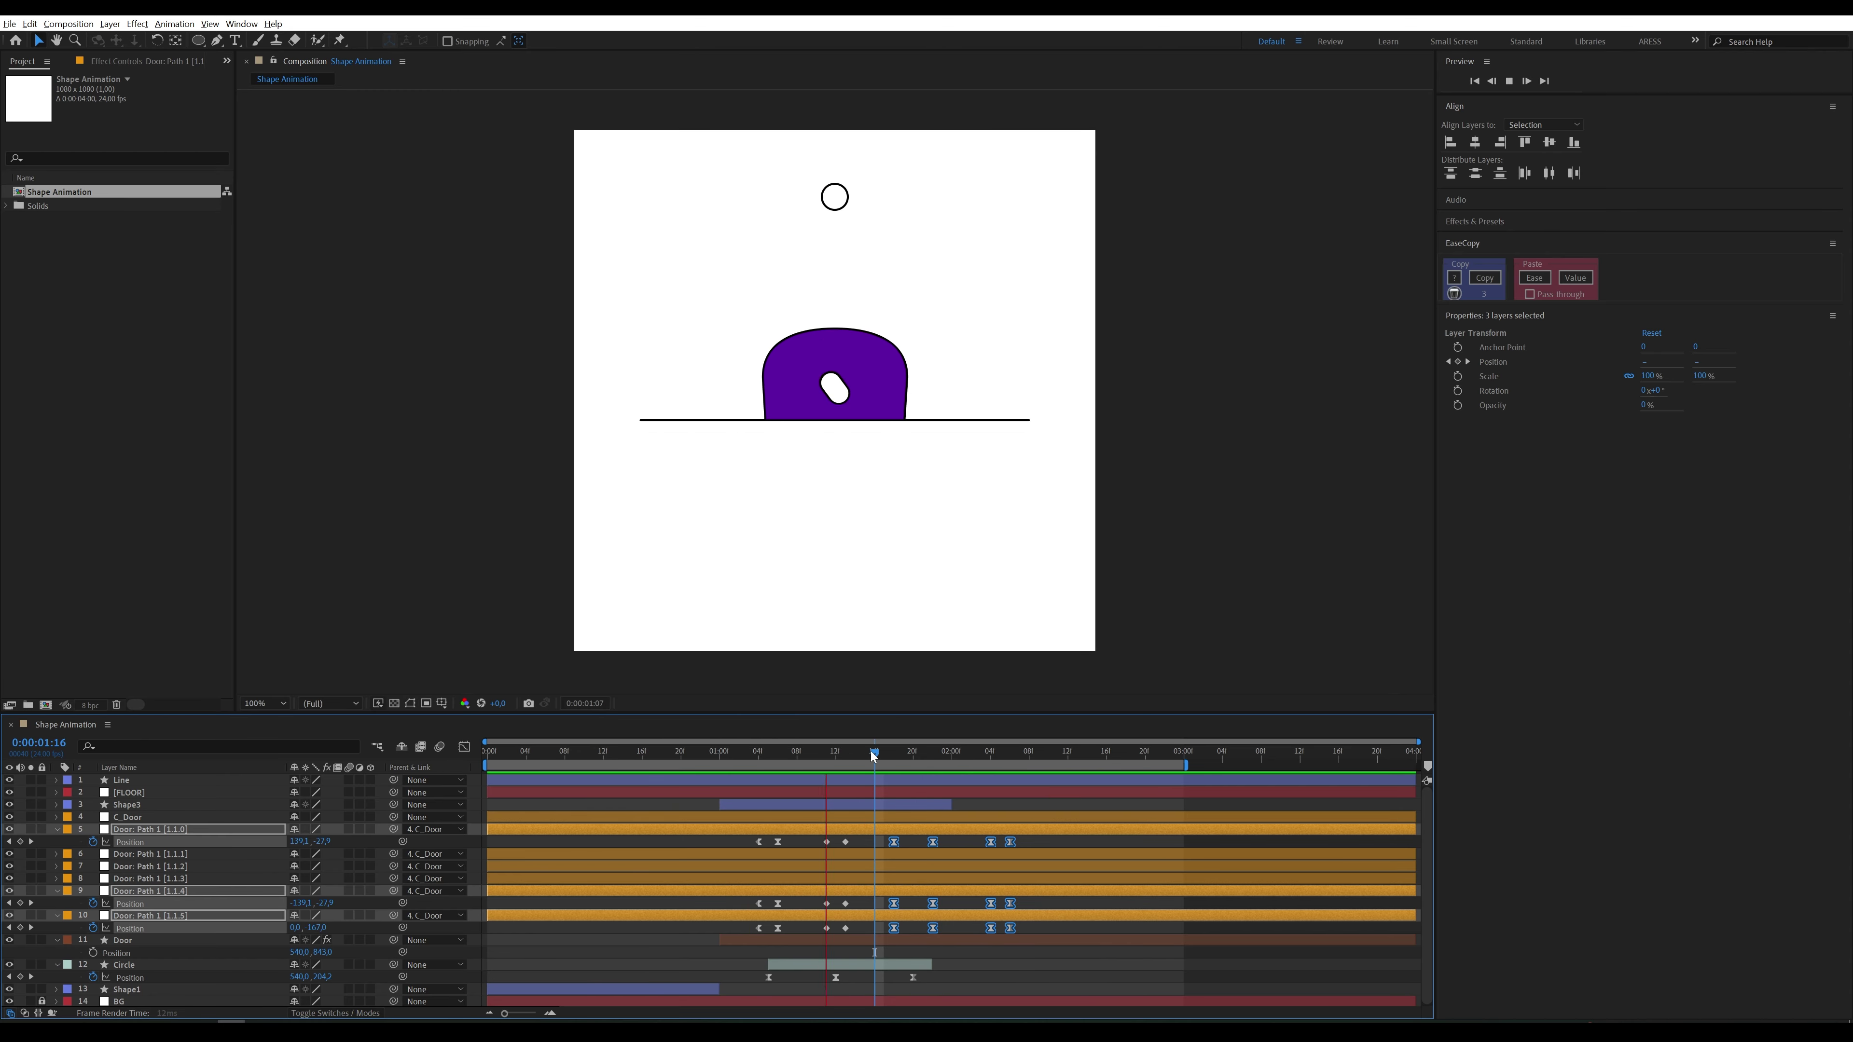
key(space)
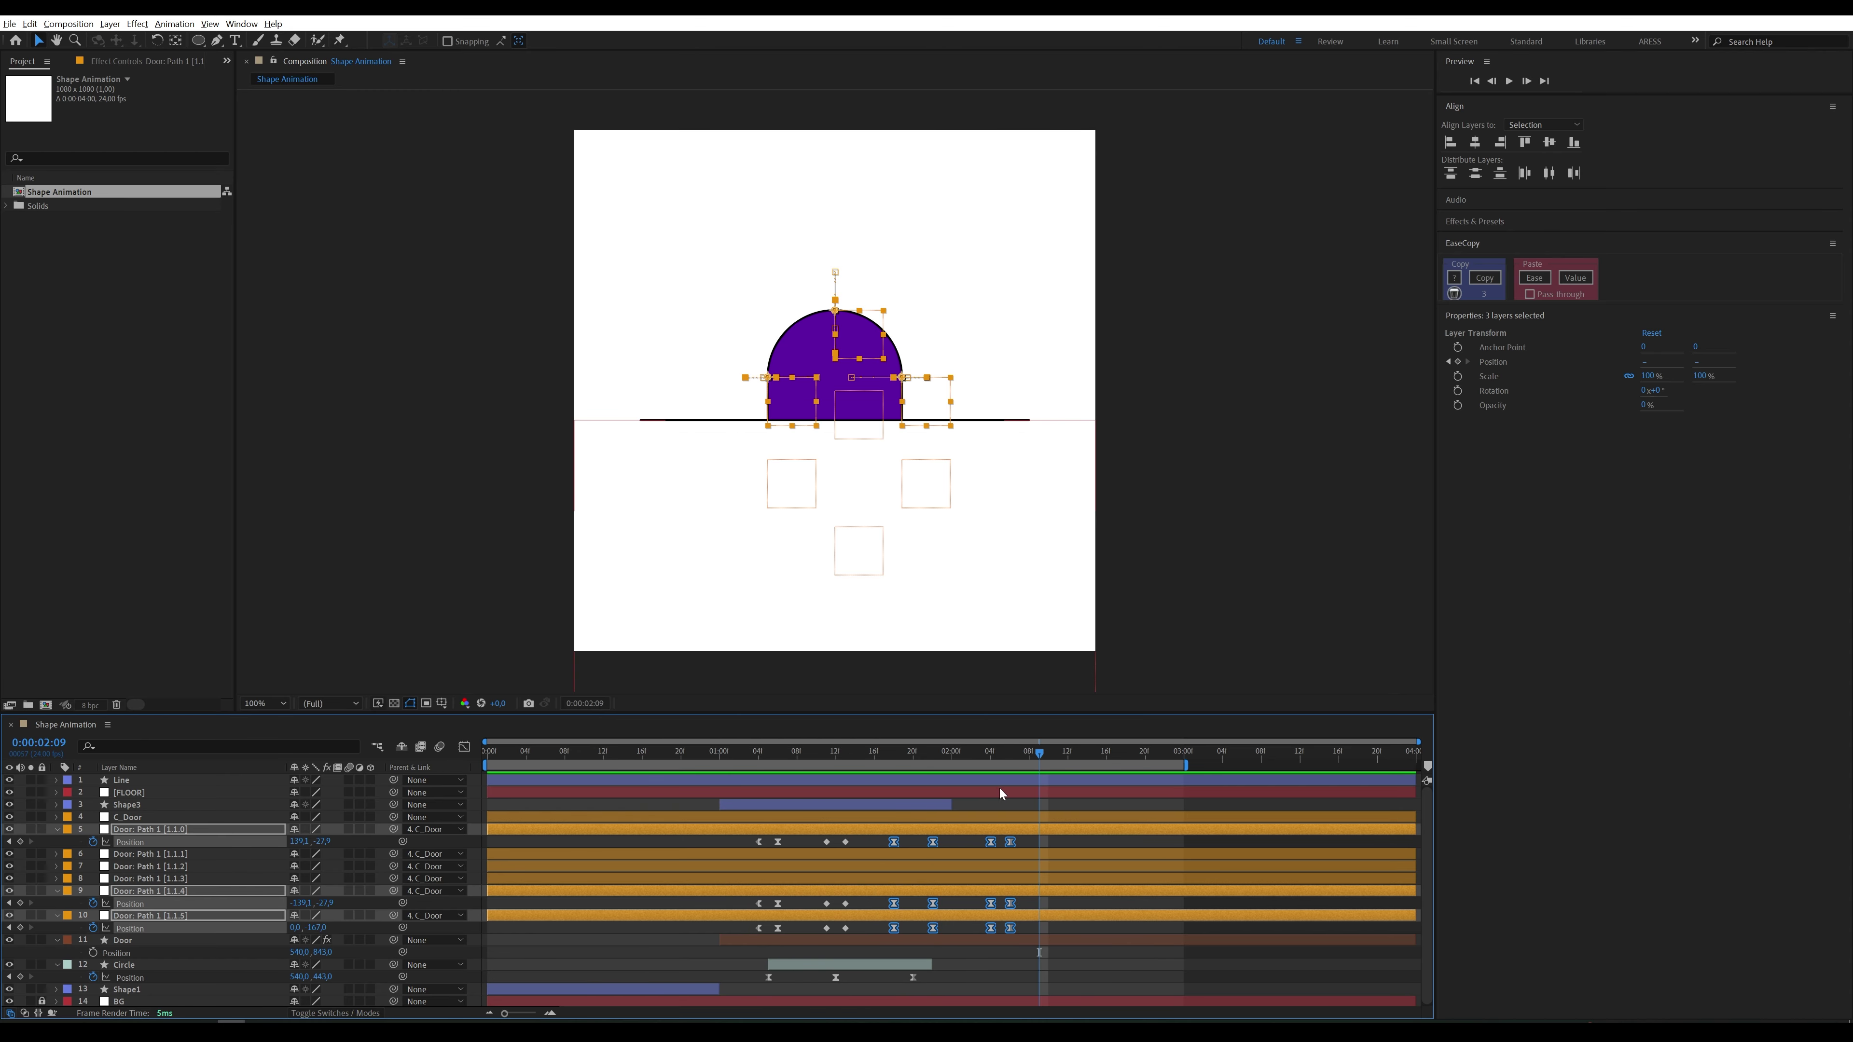
Step: Duplicate the Shape1 layer, shift the copy to start at 0:00:01:18 and reveal its keyframes
click(612, 992)
key(ctrl+d)
drag(614, 992, 1009, 983)
key(u)
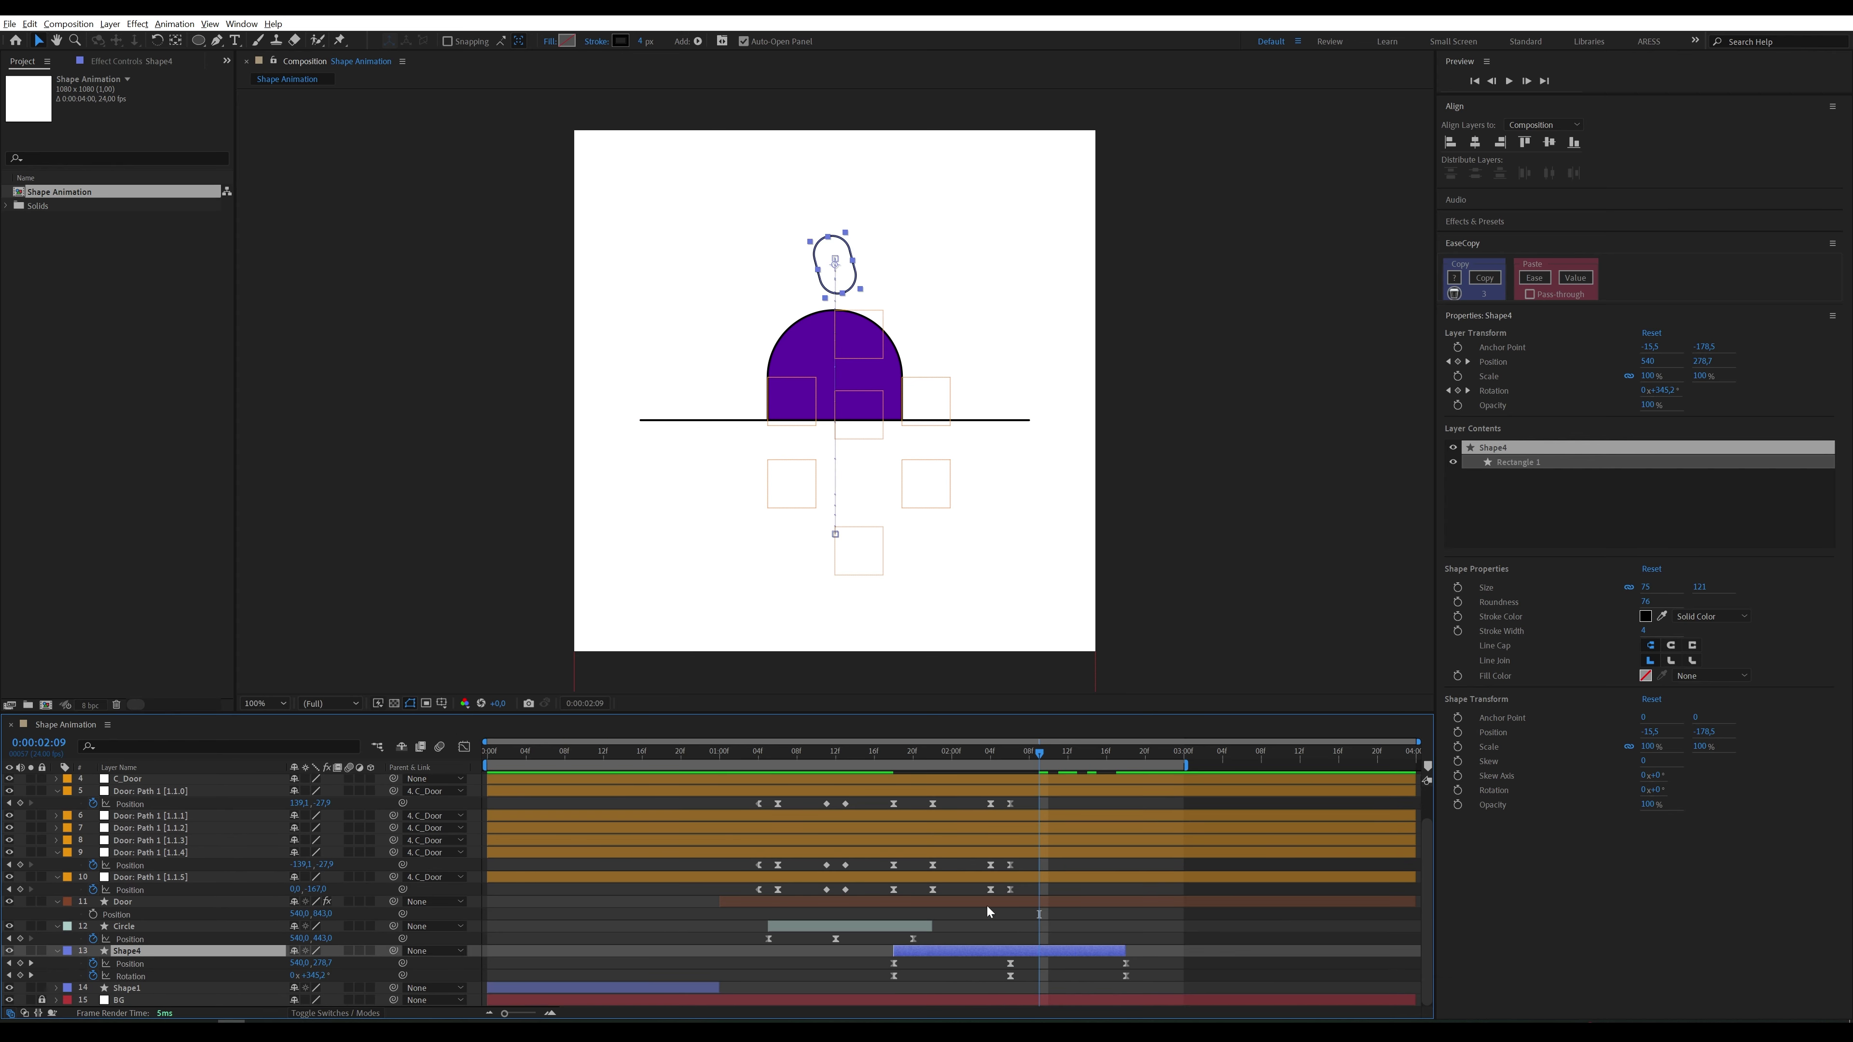
Step: Move the playhead to 0:00:01:18 and delete all Position and Rotation keyframes of the duplicated shape layer
drag(993, 751, 891, 775)
drag(1174, 980, 870, 965)
key(Delete)
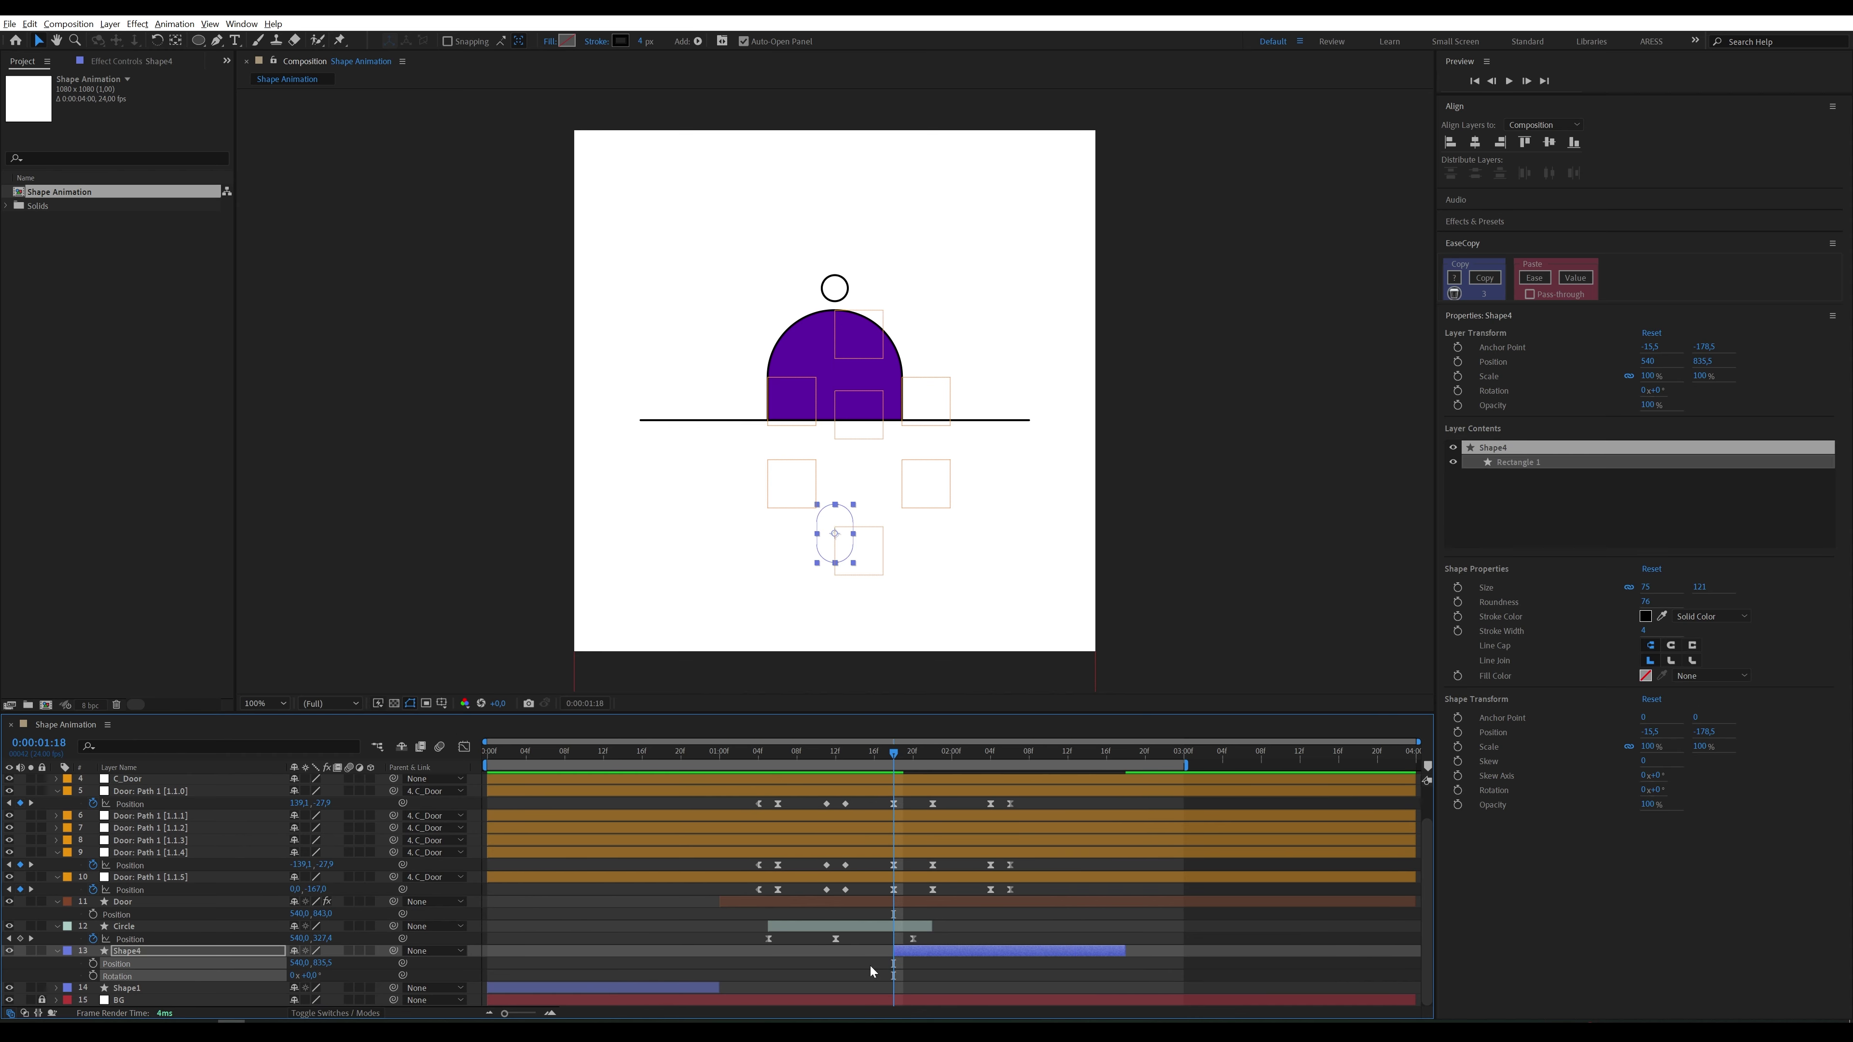
Step: Resize the duplicated rectangle to about 304 by 491 and reposition it so its arch frames the purple door
drag(1704, 732, 1698, 733)
drag(1647, 590, 1686, 601)
drag(1703, 732, 1709, 732)
mouse_move(1705, 588)
mouse_down()
mouse_move(1678, 604)
mouse_move(1722, 607)
mouse_up()
drag(1707, 732, 1724, 732)
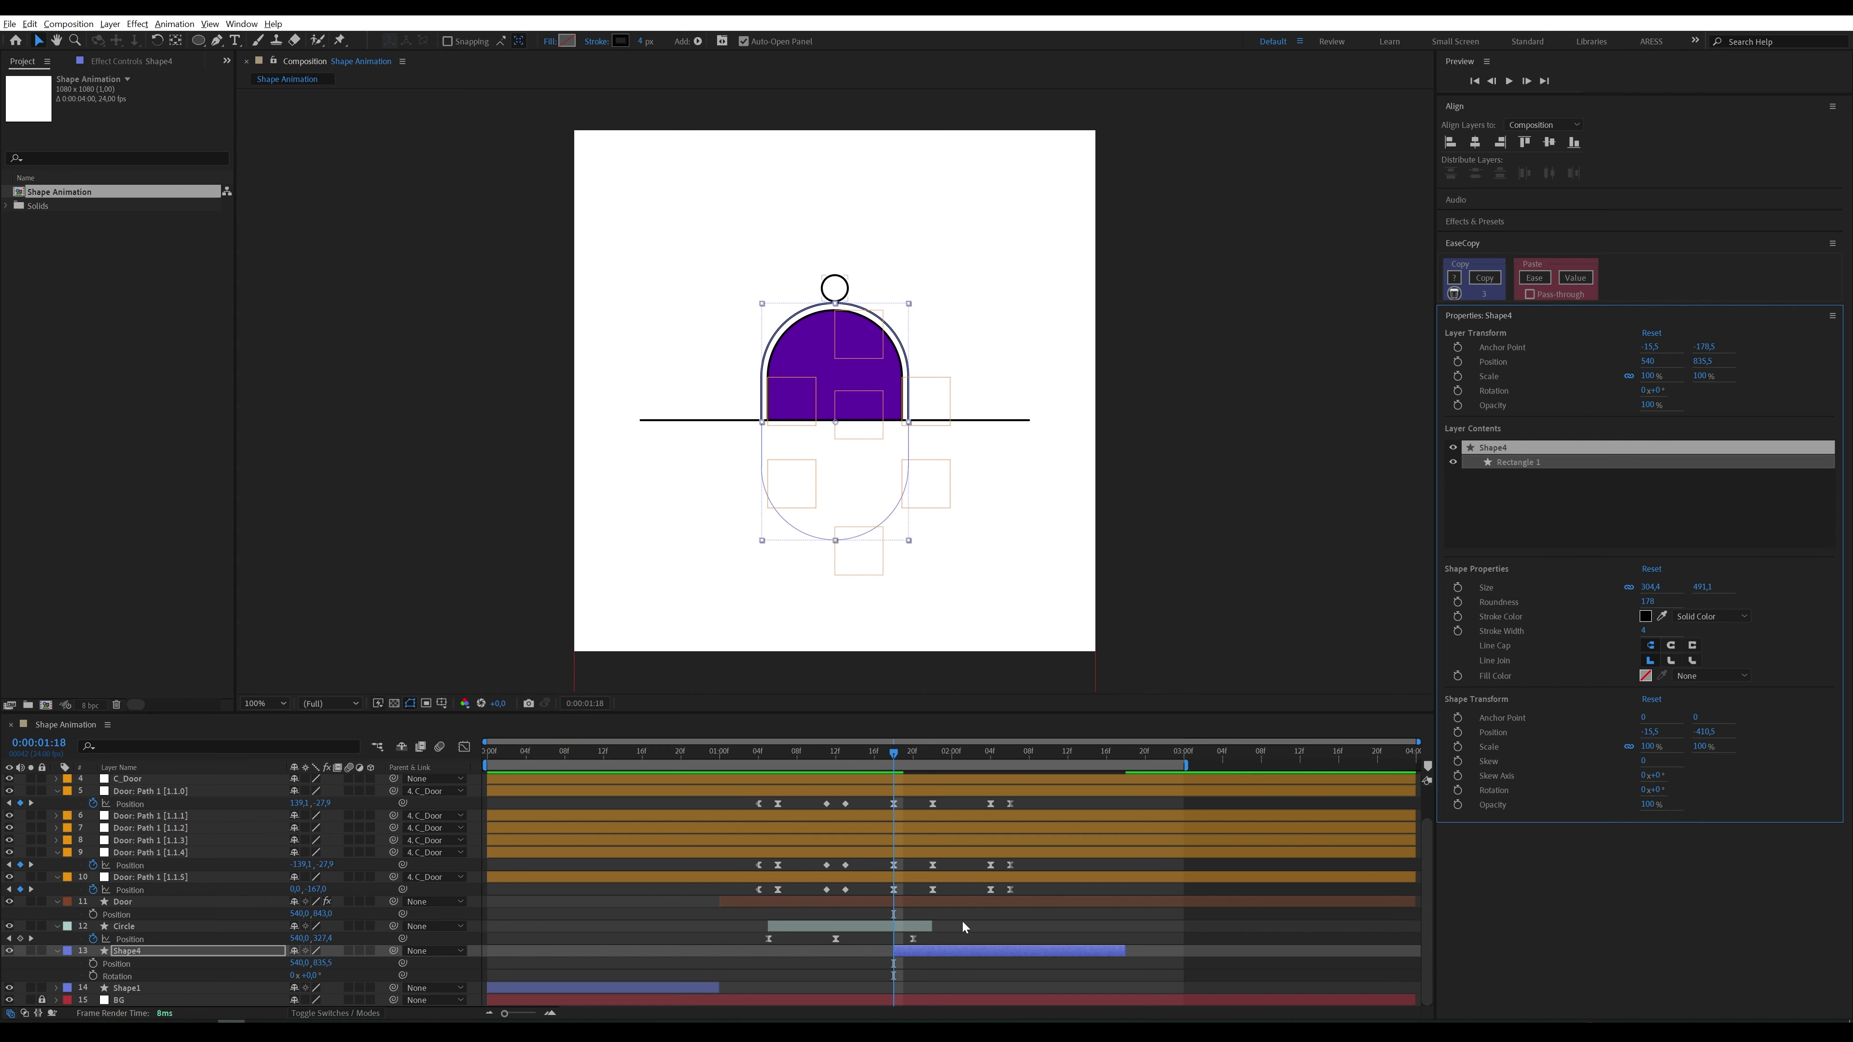
Step: Shift the duplicated shape layer in time so that it starts at 0:00:01:23
click(951, 873)
key(alt+bracketleft)
drag(896, 763, 943, 764)
click(904, 958)
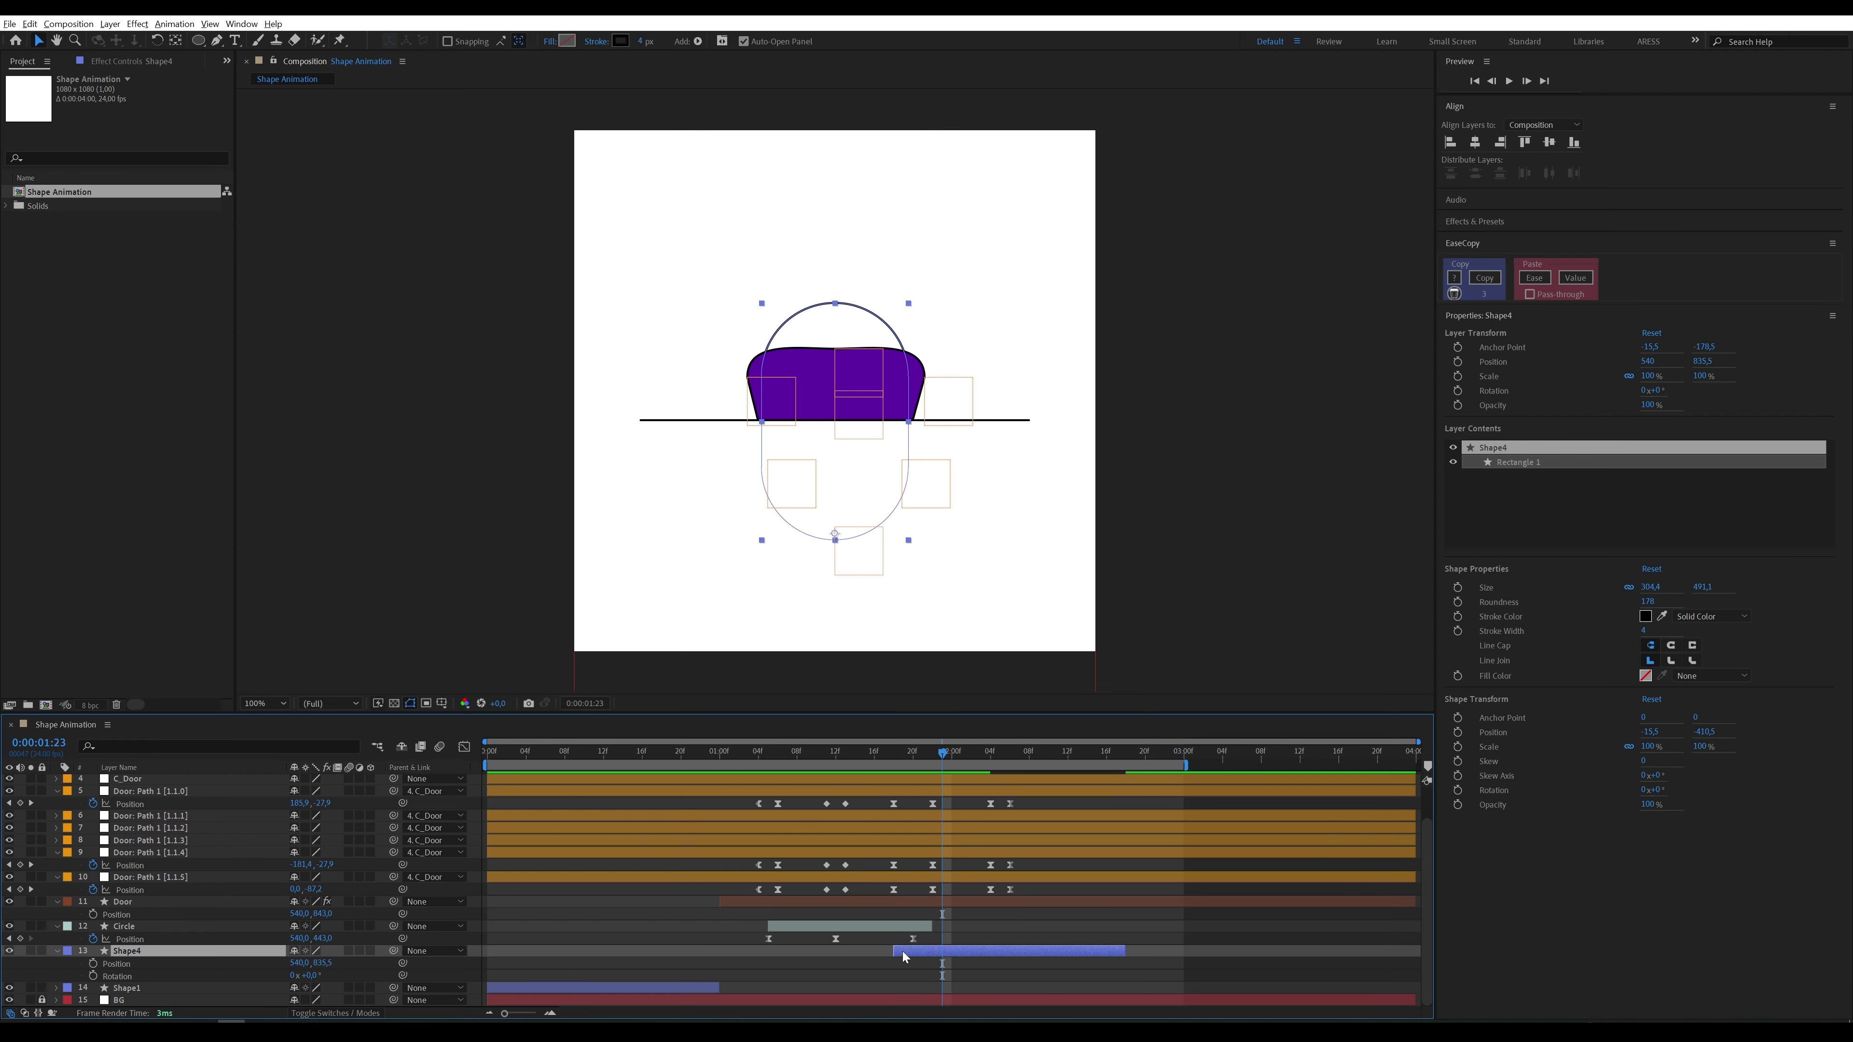
key(bracketleft)
Step: Rename the duplicated shape layer as Door Frame
right_click(147, 948)
click(190, 908)
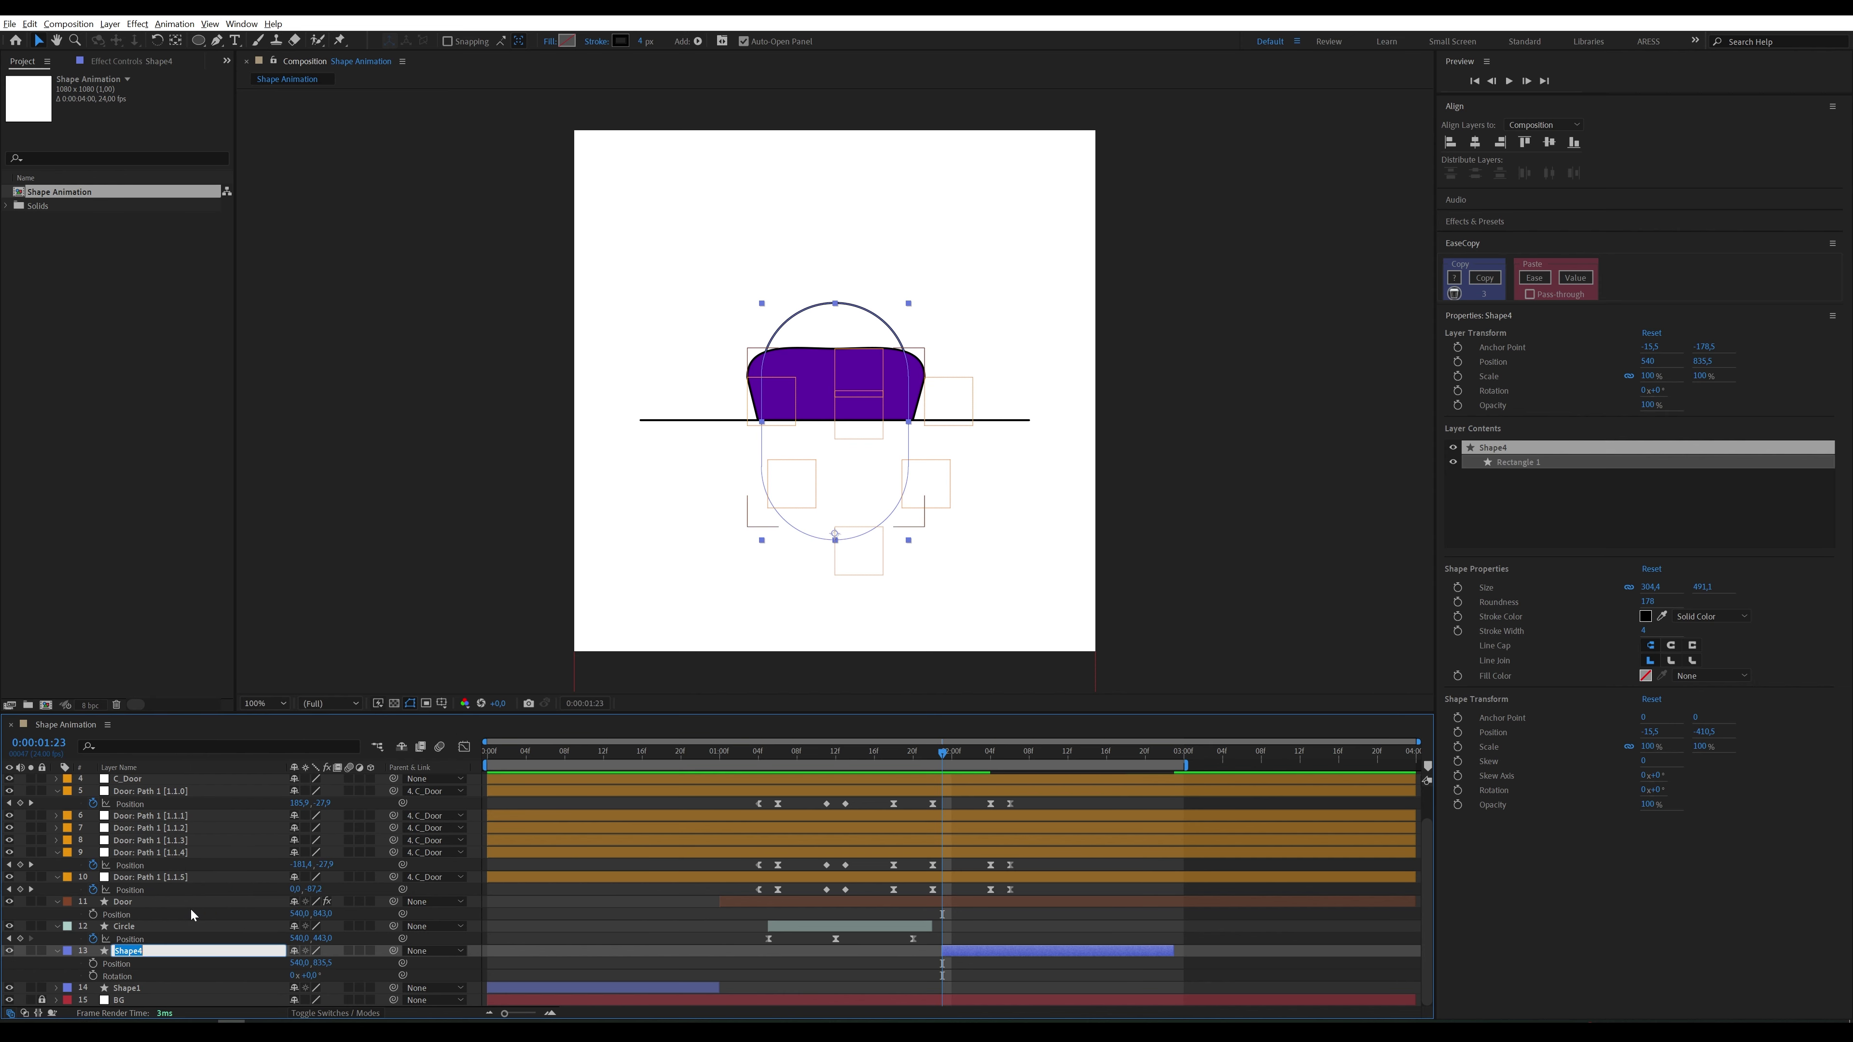
text(Door Frame)
key(Return)
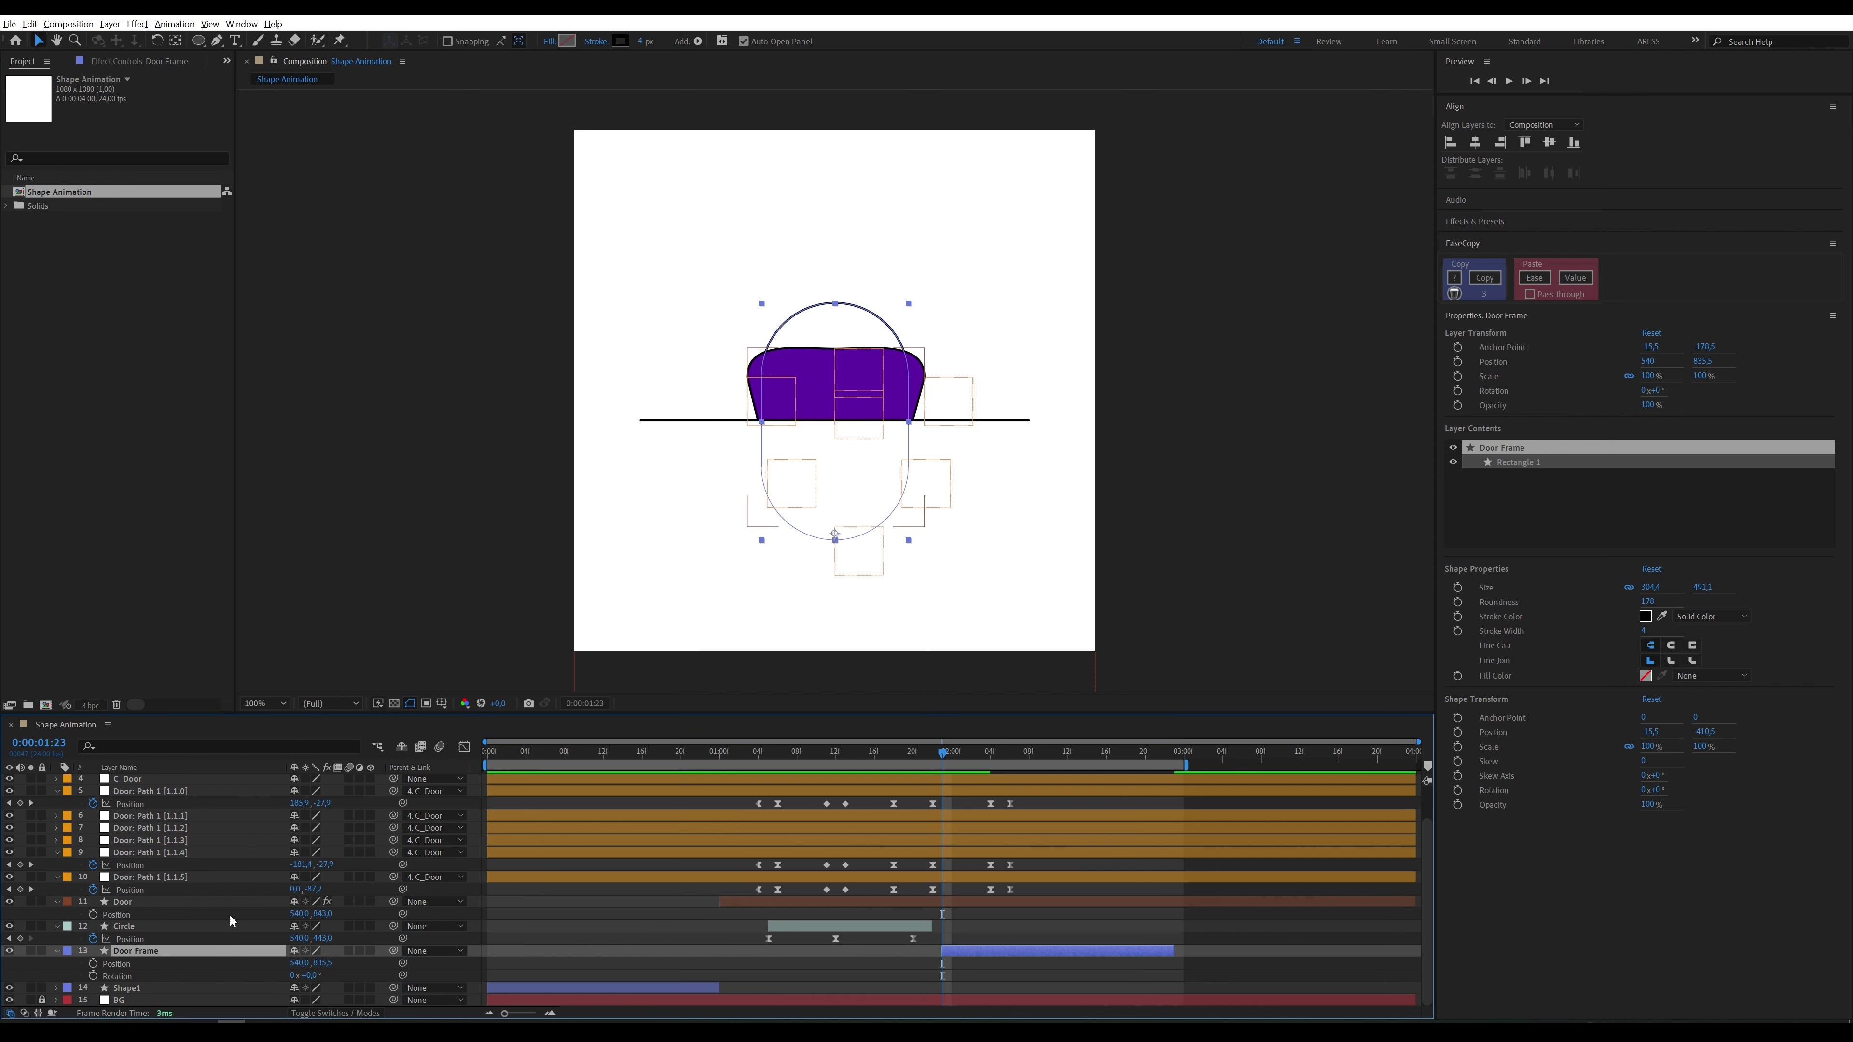
Step: Add Position and Scale keyframes to the Door Frame layer at 0:00:01:23 and 0:00:02:06
click(93, 964)
key(shift+s)
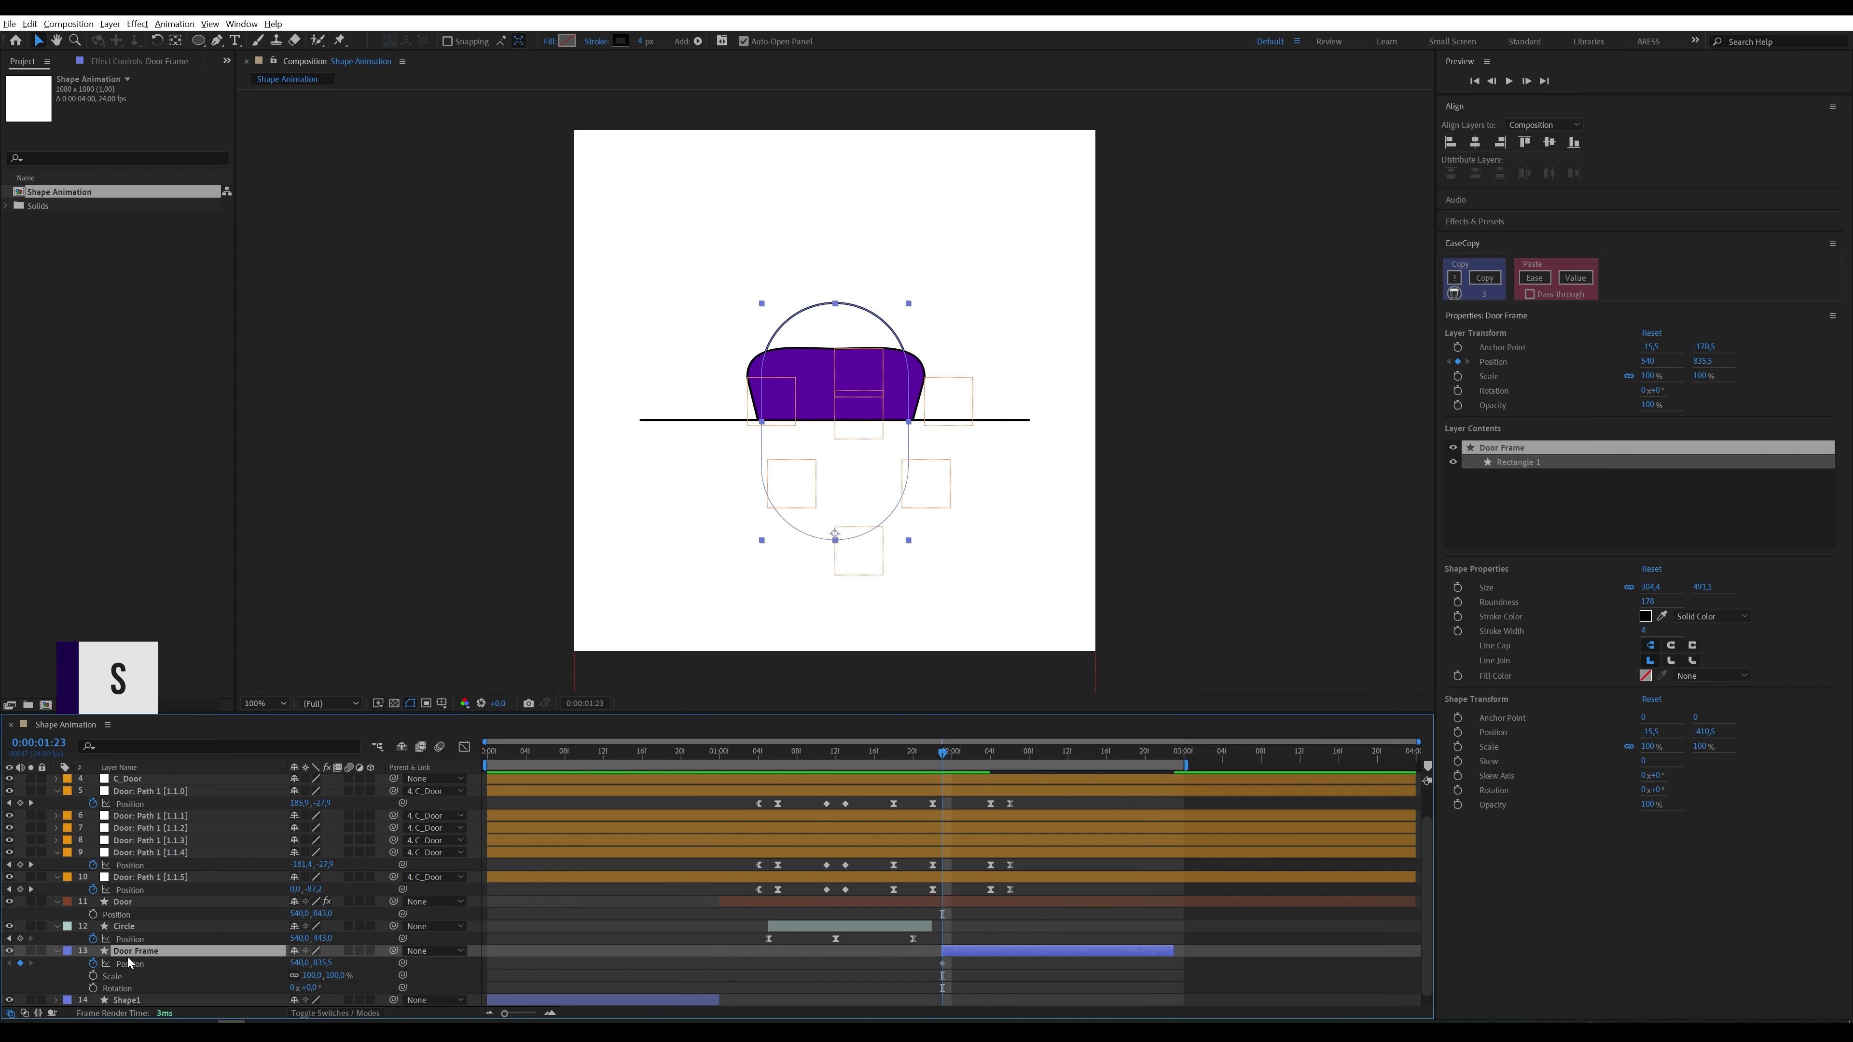
click(94, 976)
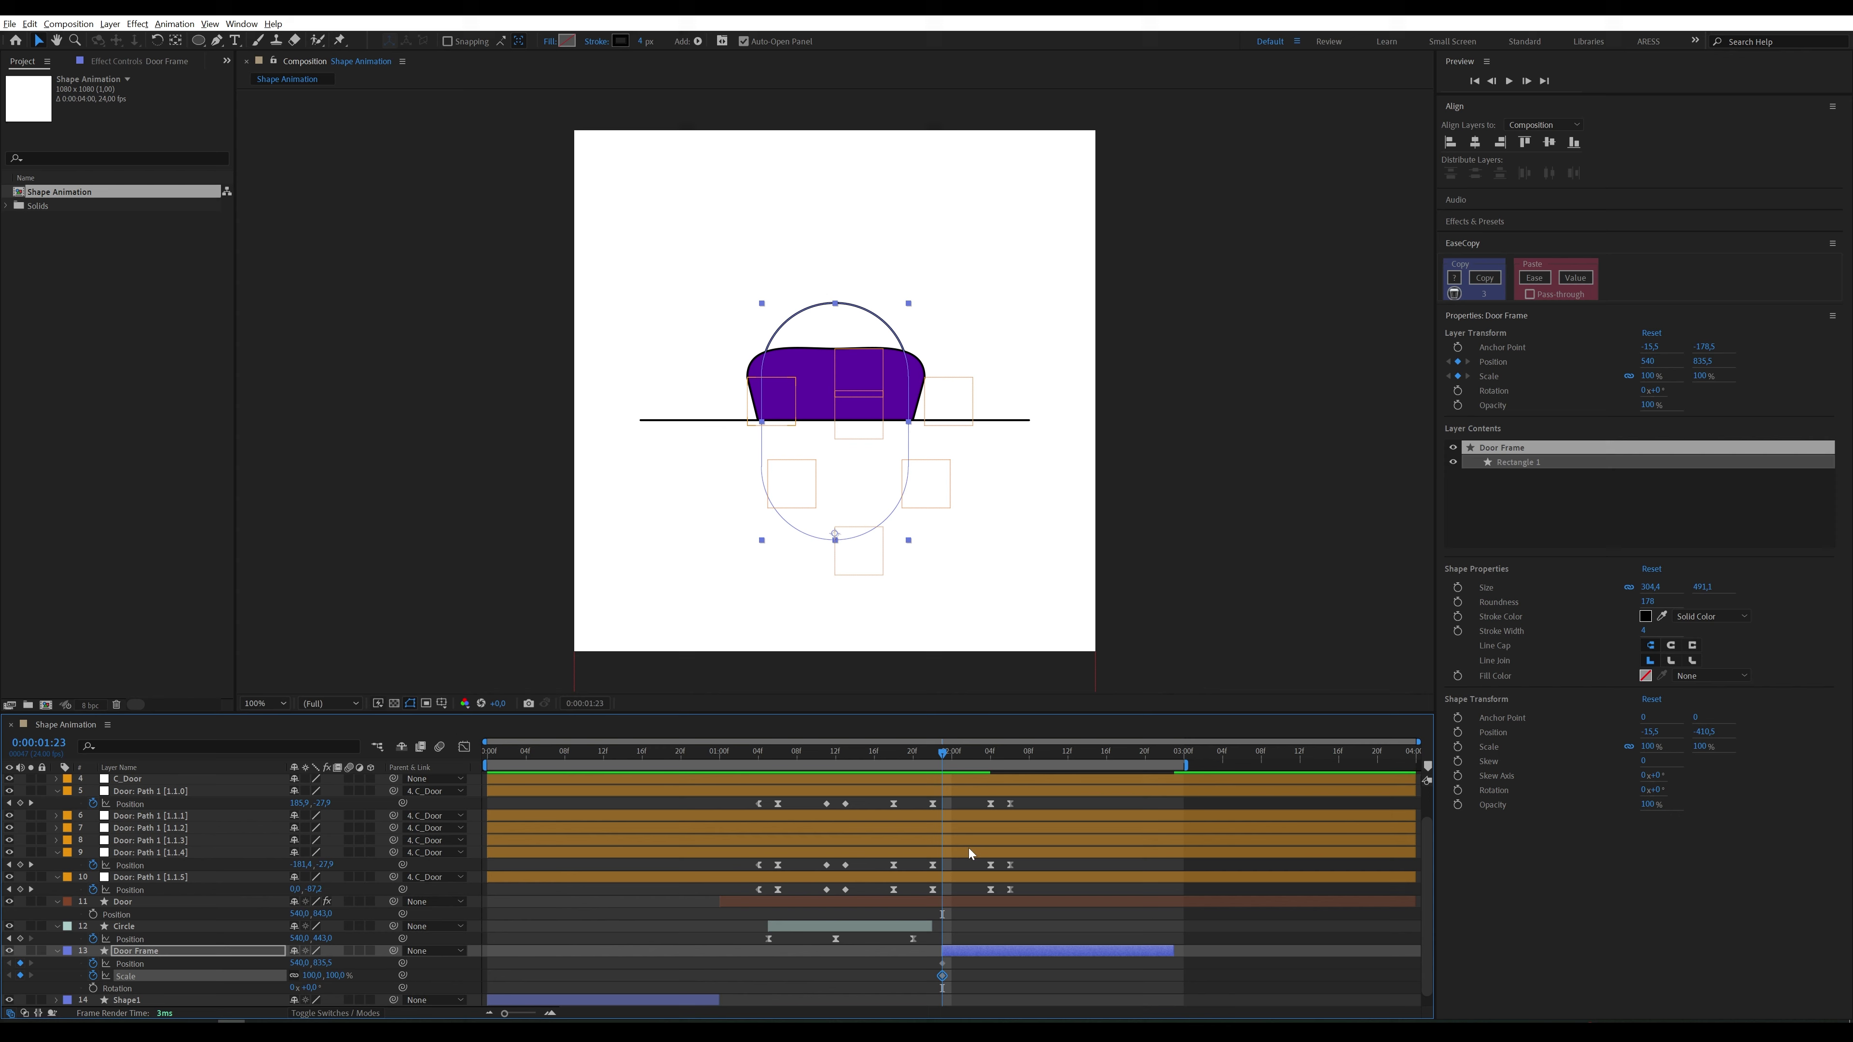
click(990, 759)
drag(996, 759, 1010, 759)
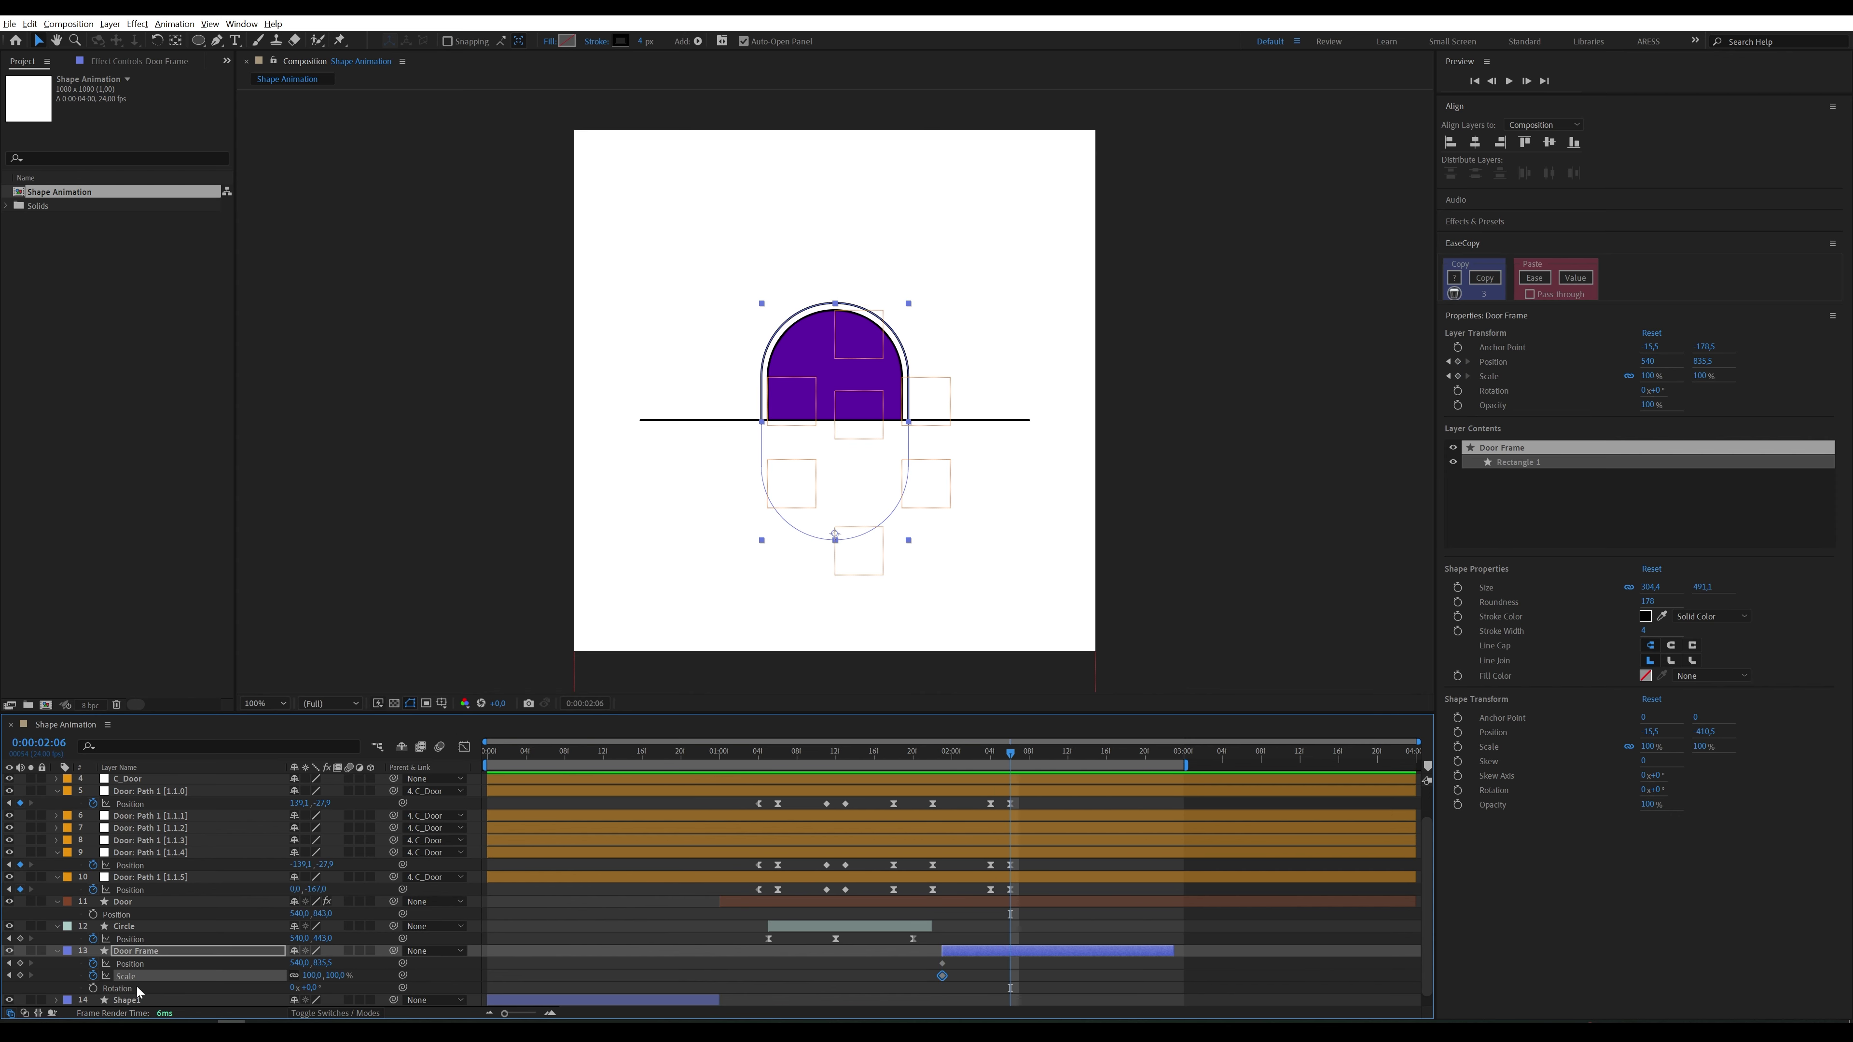
click(20, 963)
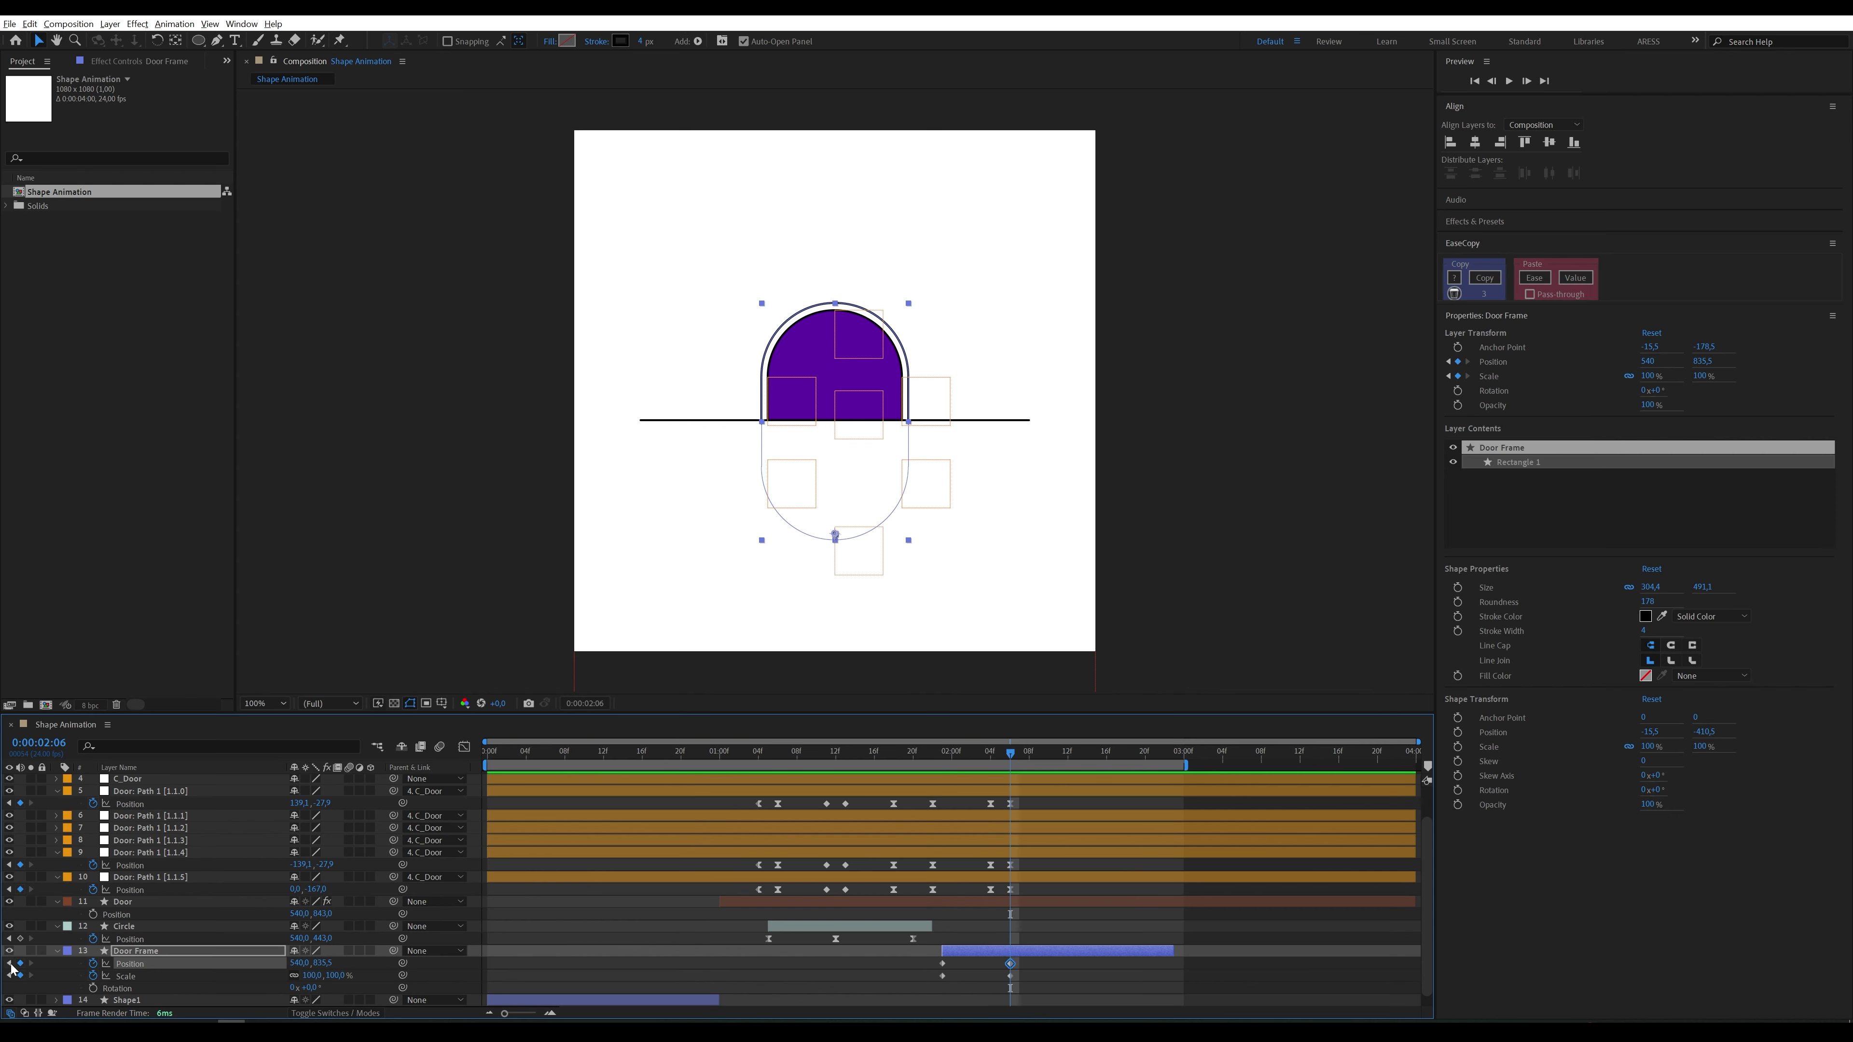
Step: At the first Door Frame keyframe, set Scale to 85% and lower the frame to a Y position of about 856
click(10, 964)
click(315, 975)
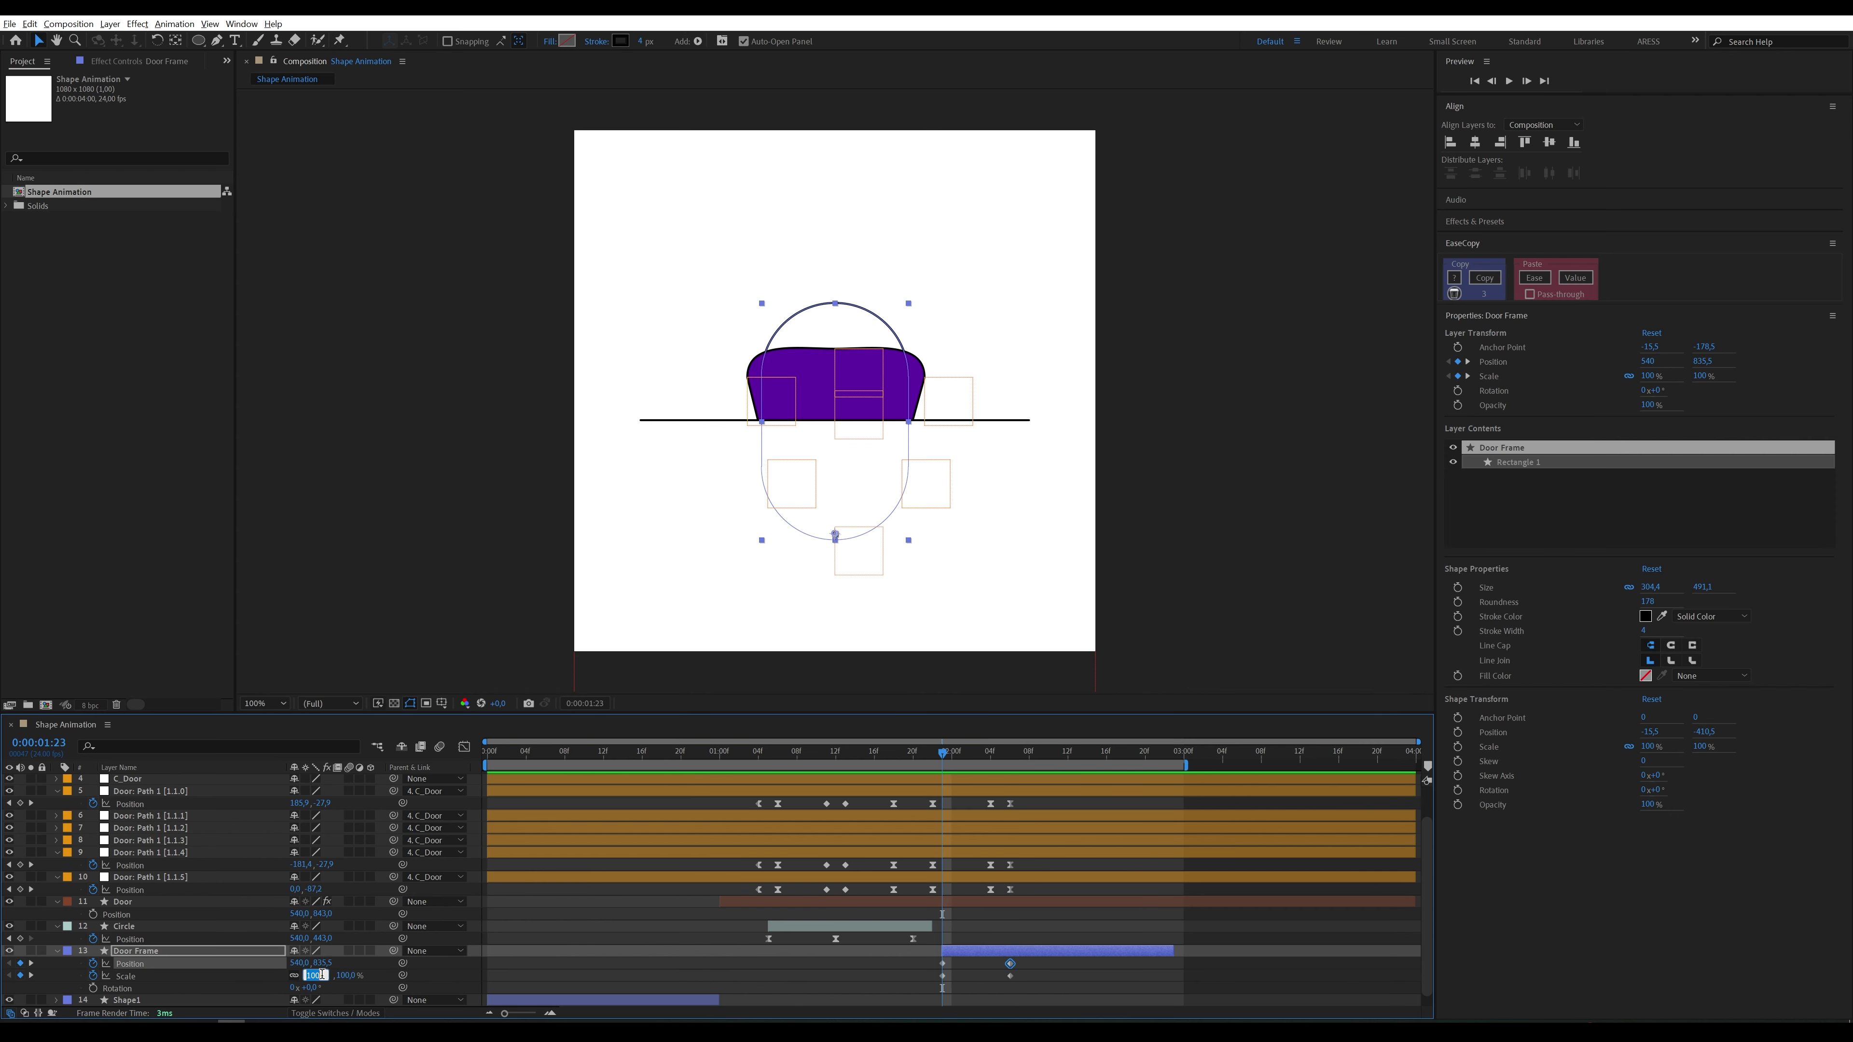
text(85,0 , 85,0 %)
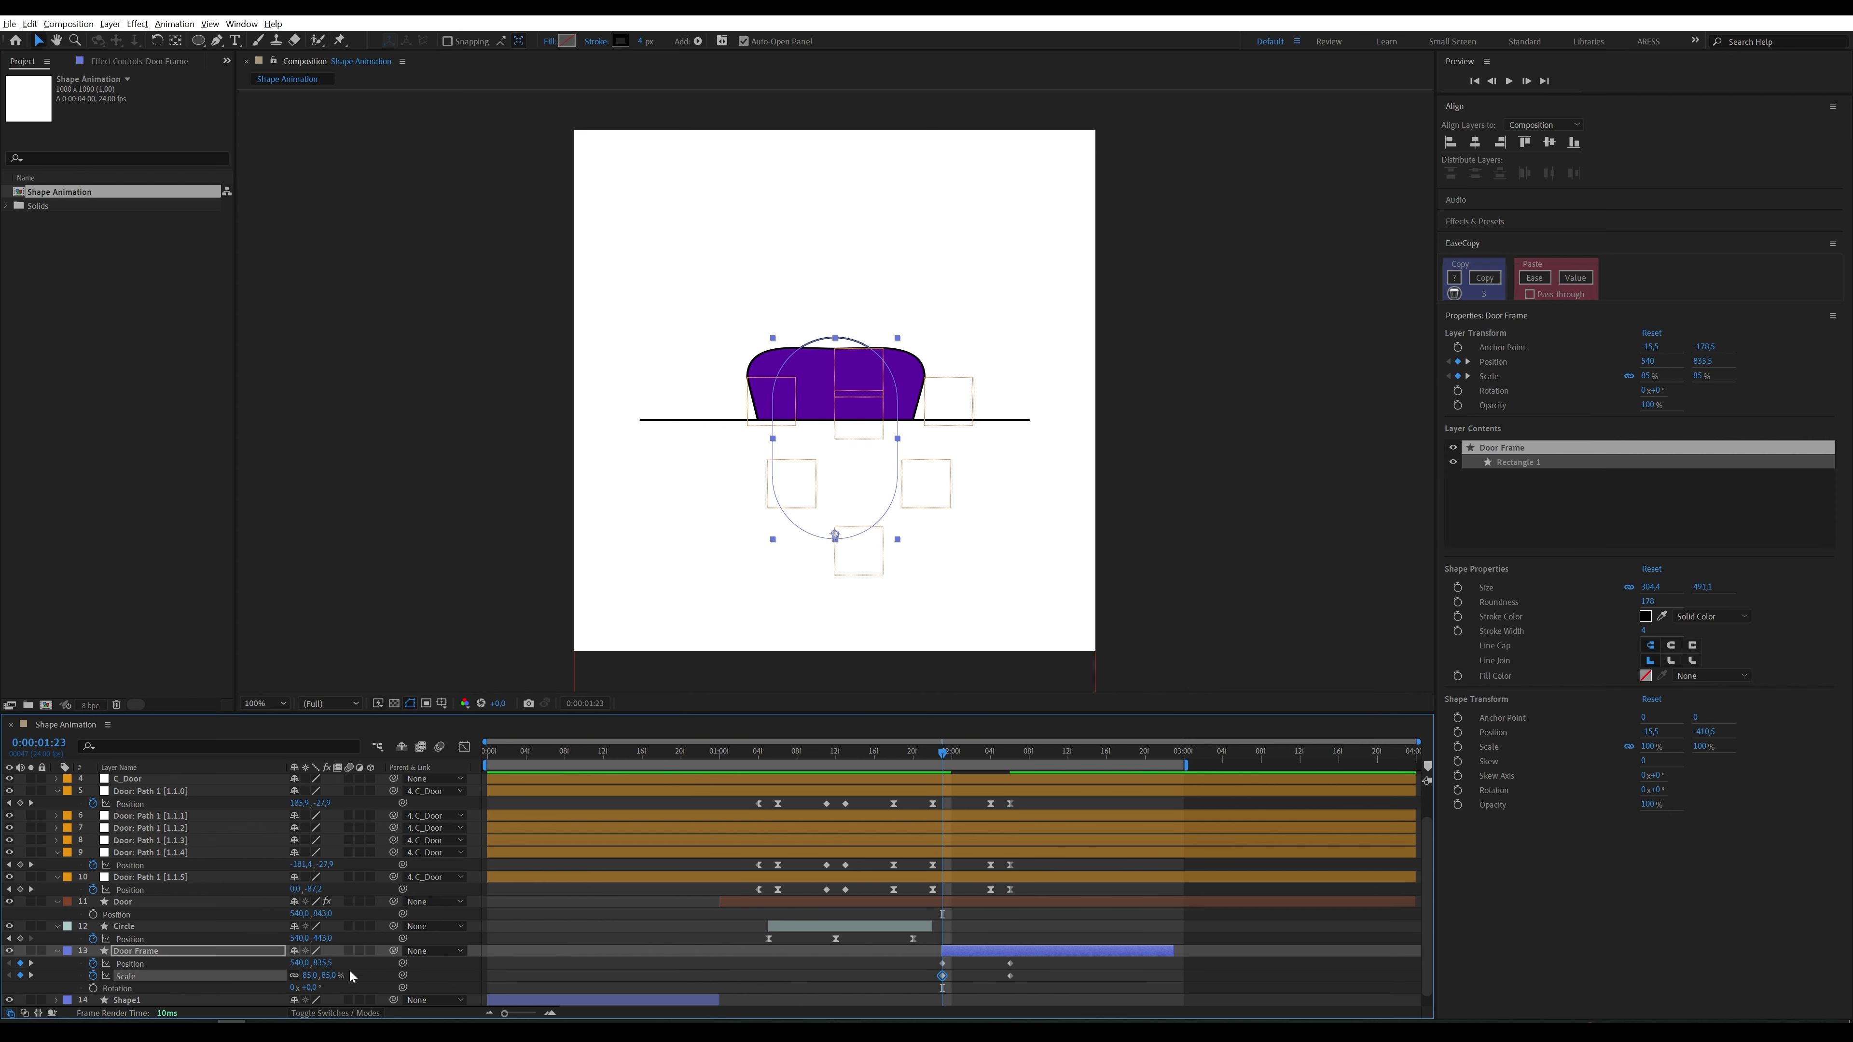
drag(322, 965, 337, 963)
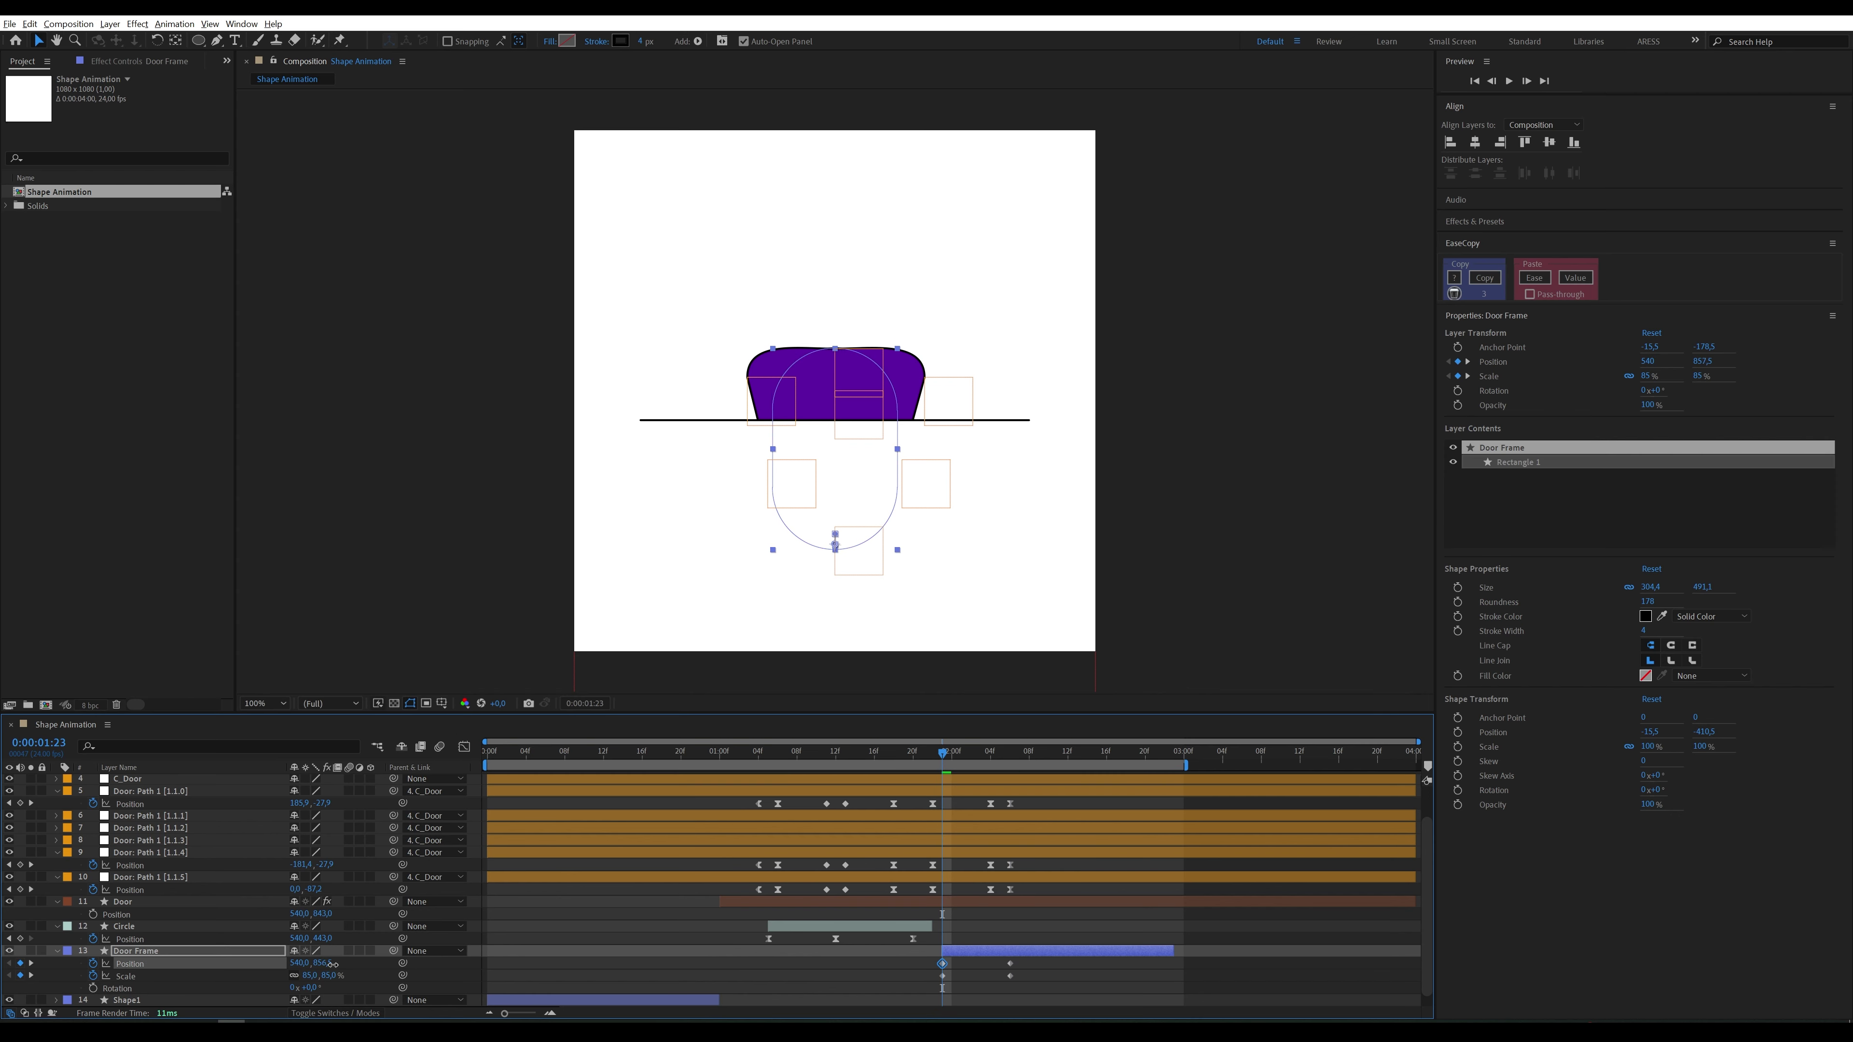
Step: Apply Easy Ease to all Door Frame Position and Scale keyframes and preview the animation
key(F9)
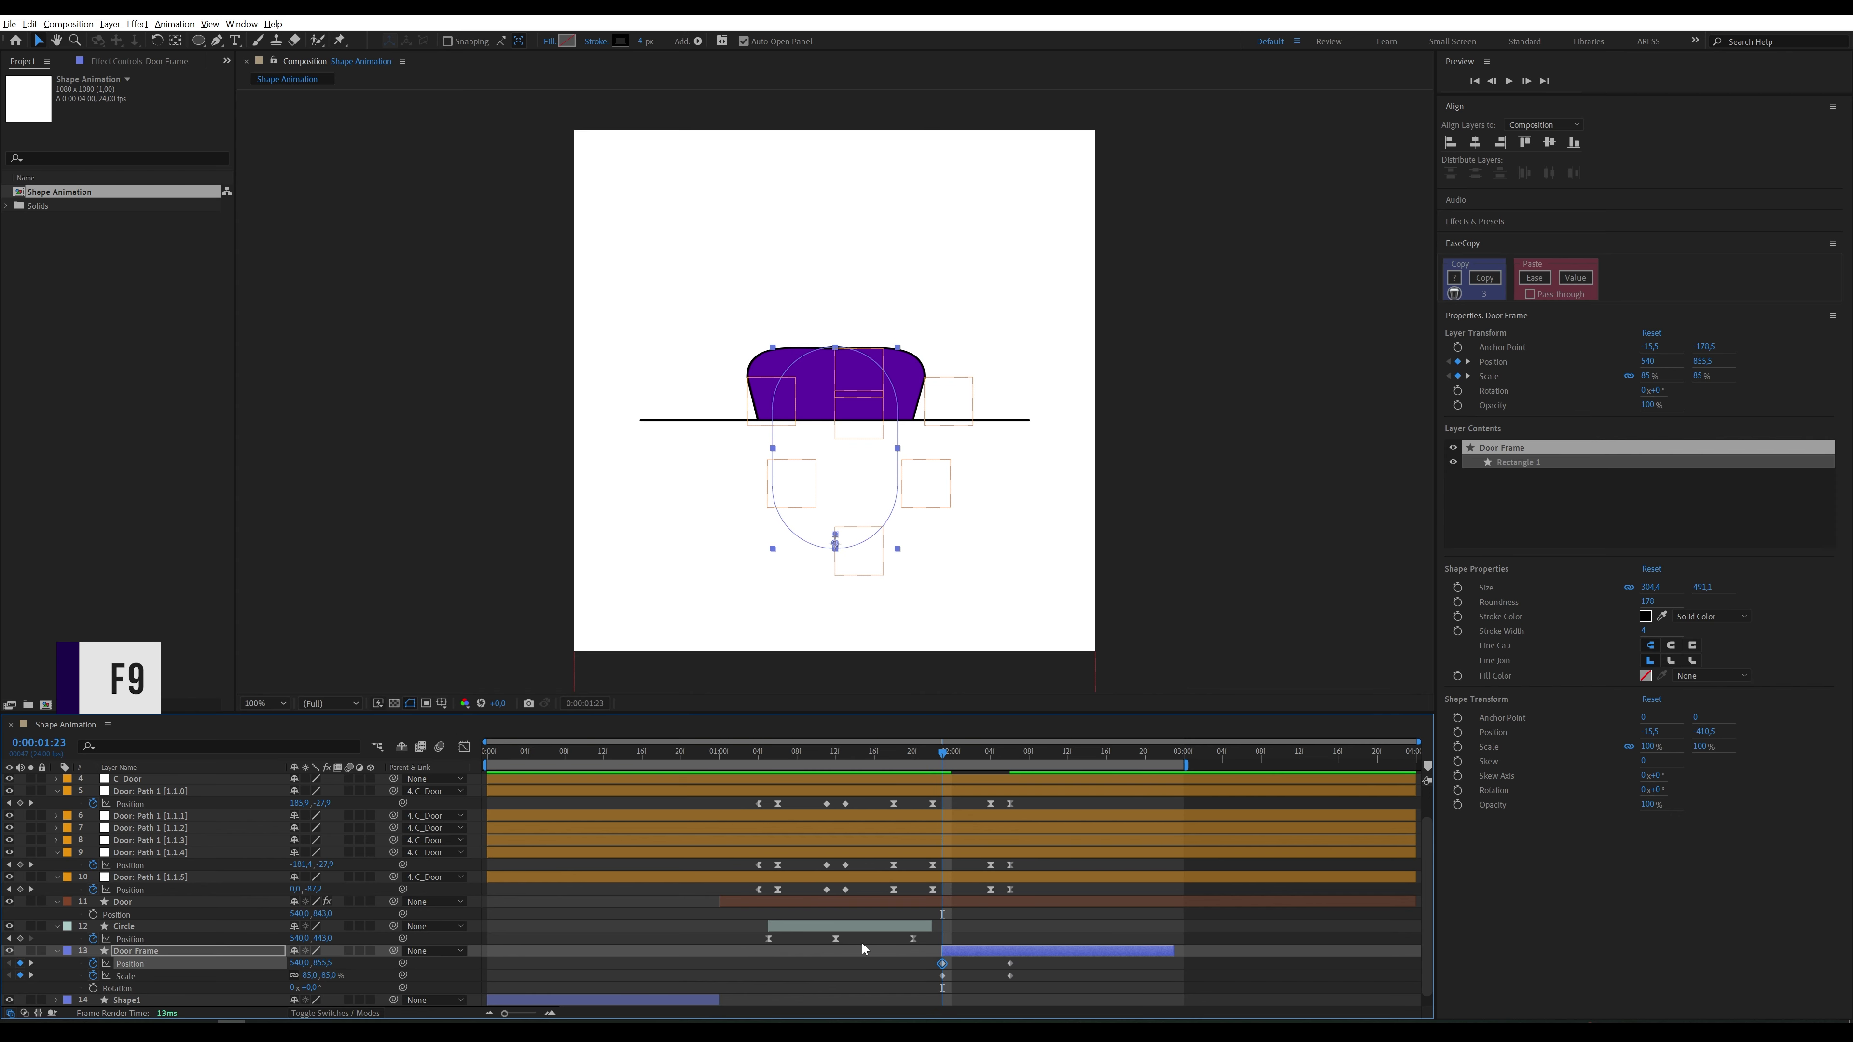
drag(1053, 987, 930, 957)
key(F9)
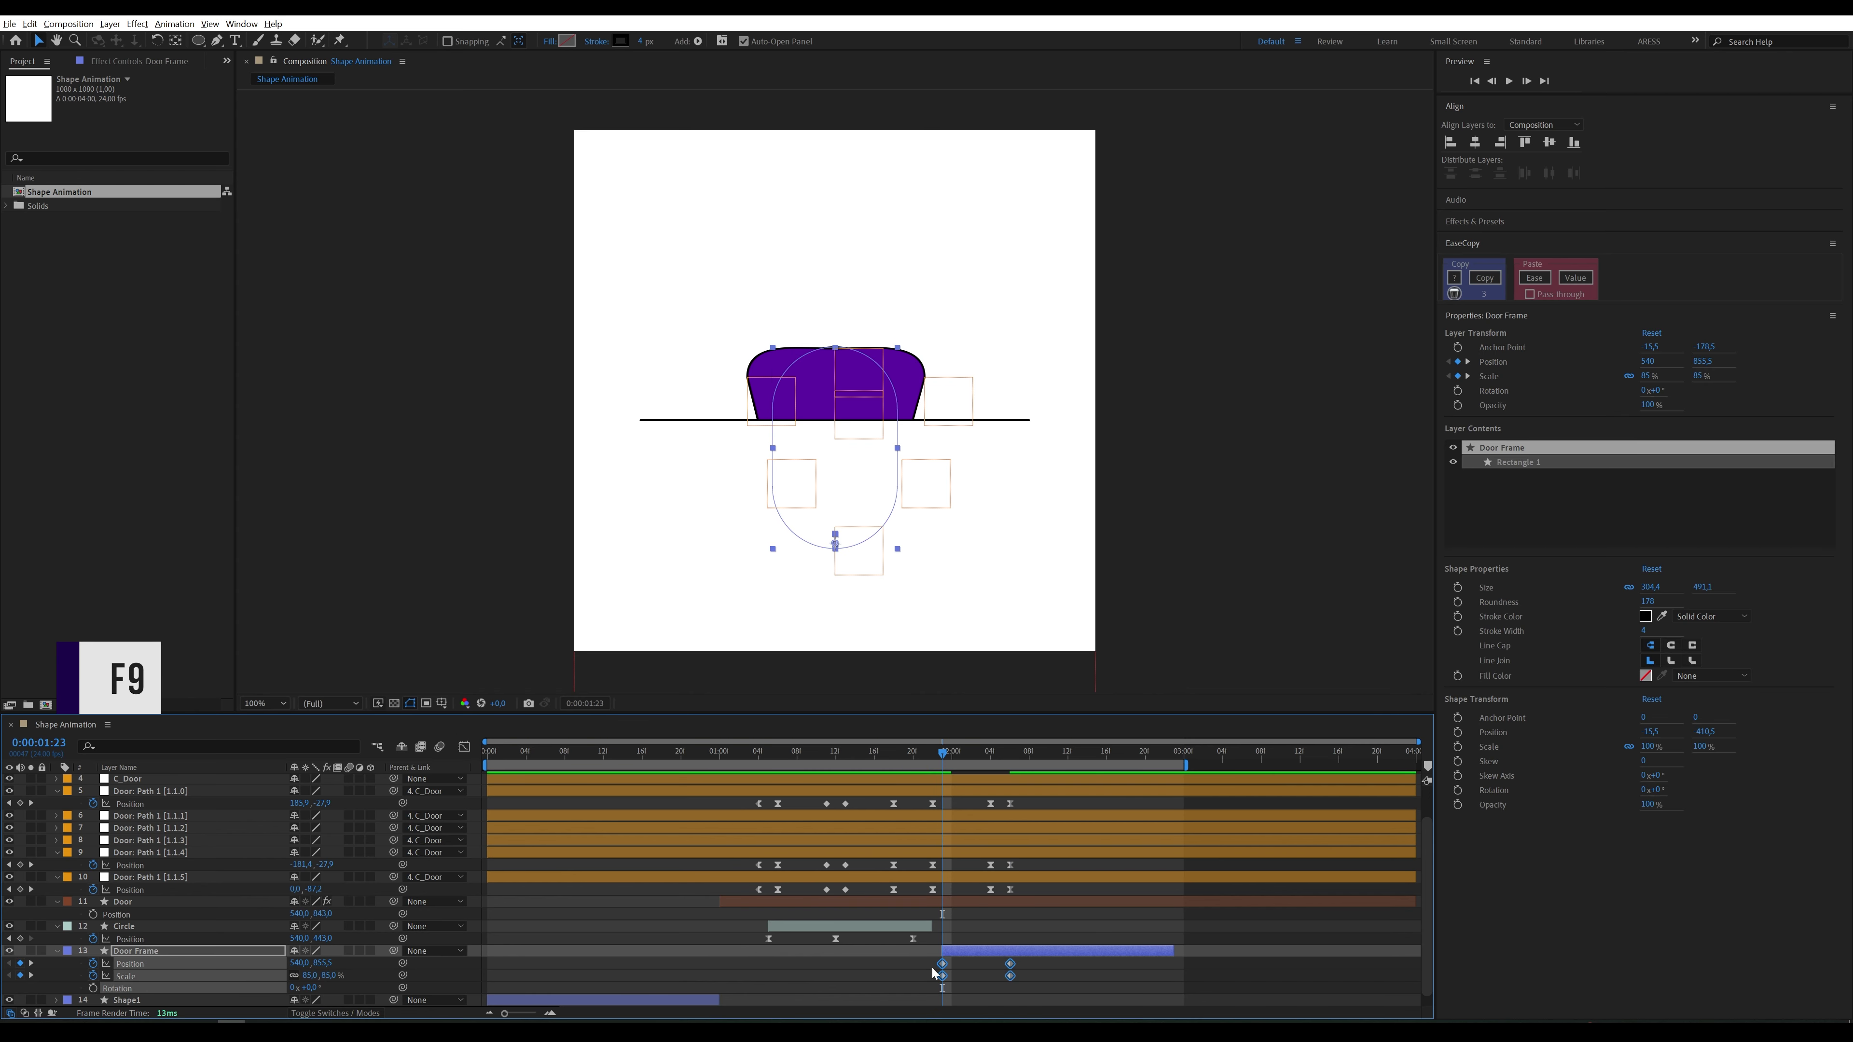
click(804, 754)
key(space)
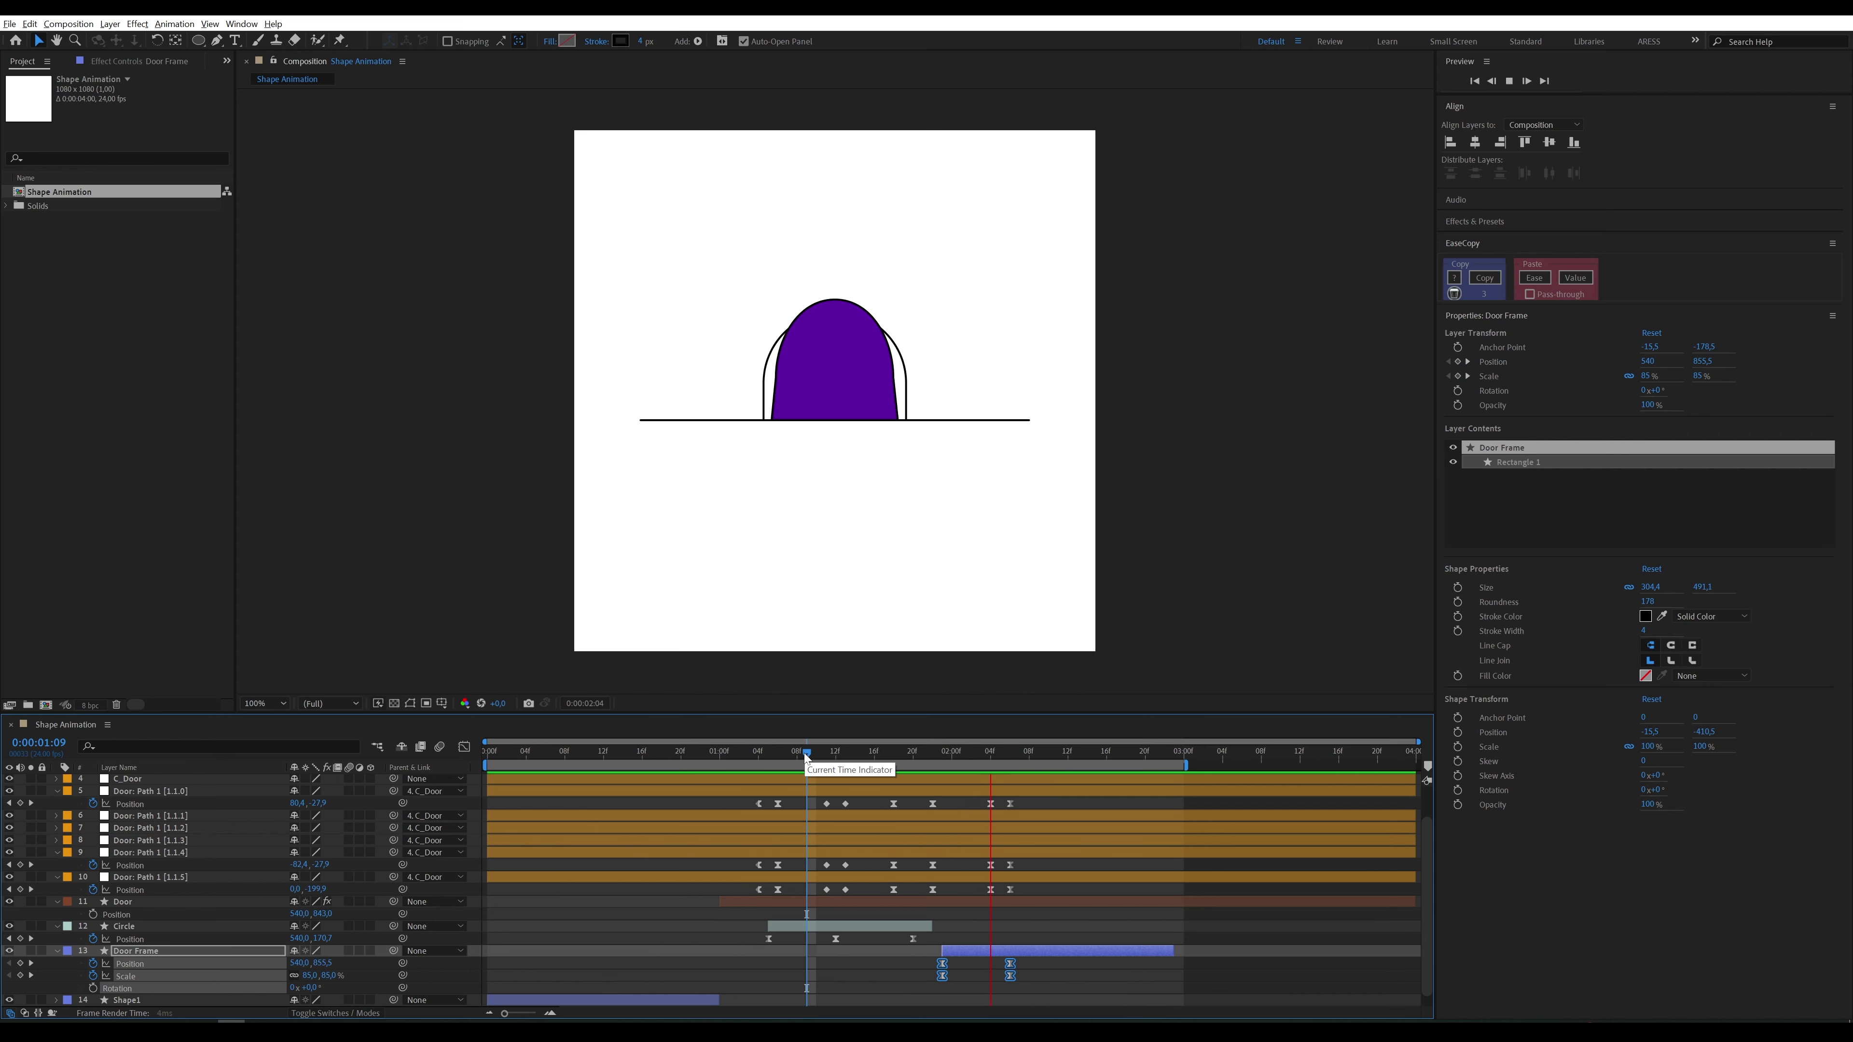
key(space)
Step: Collapse the expanded properties of the door path, Door, Circle and Door Frame layers
click(58, 779)
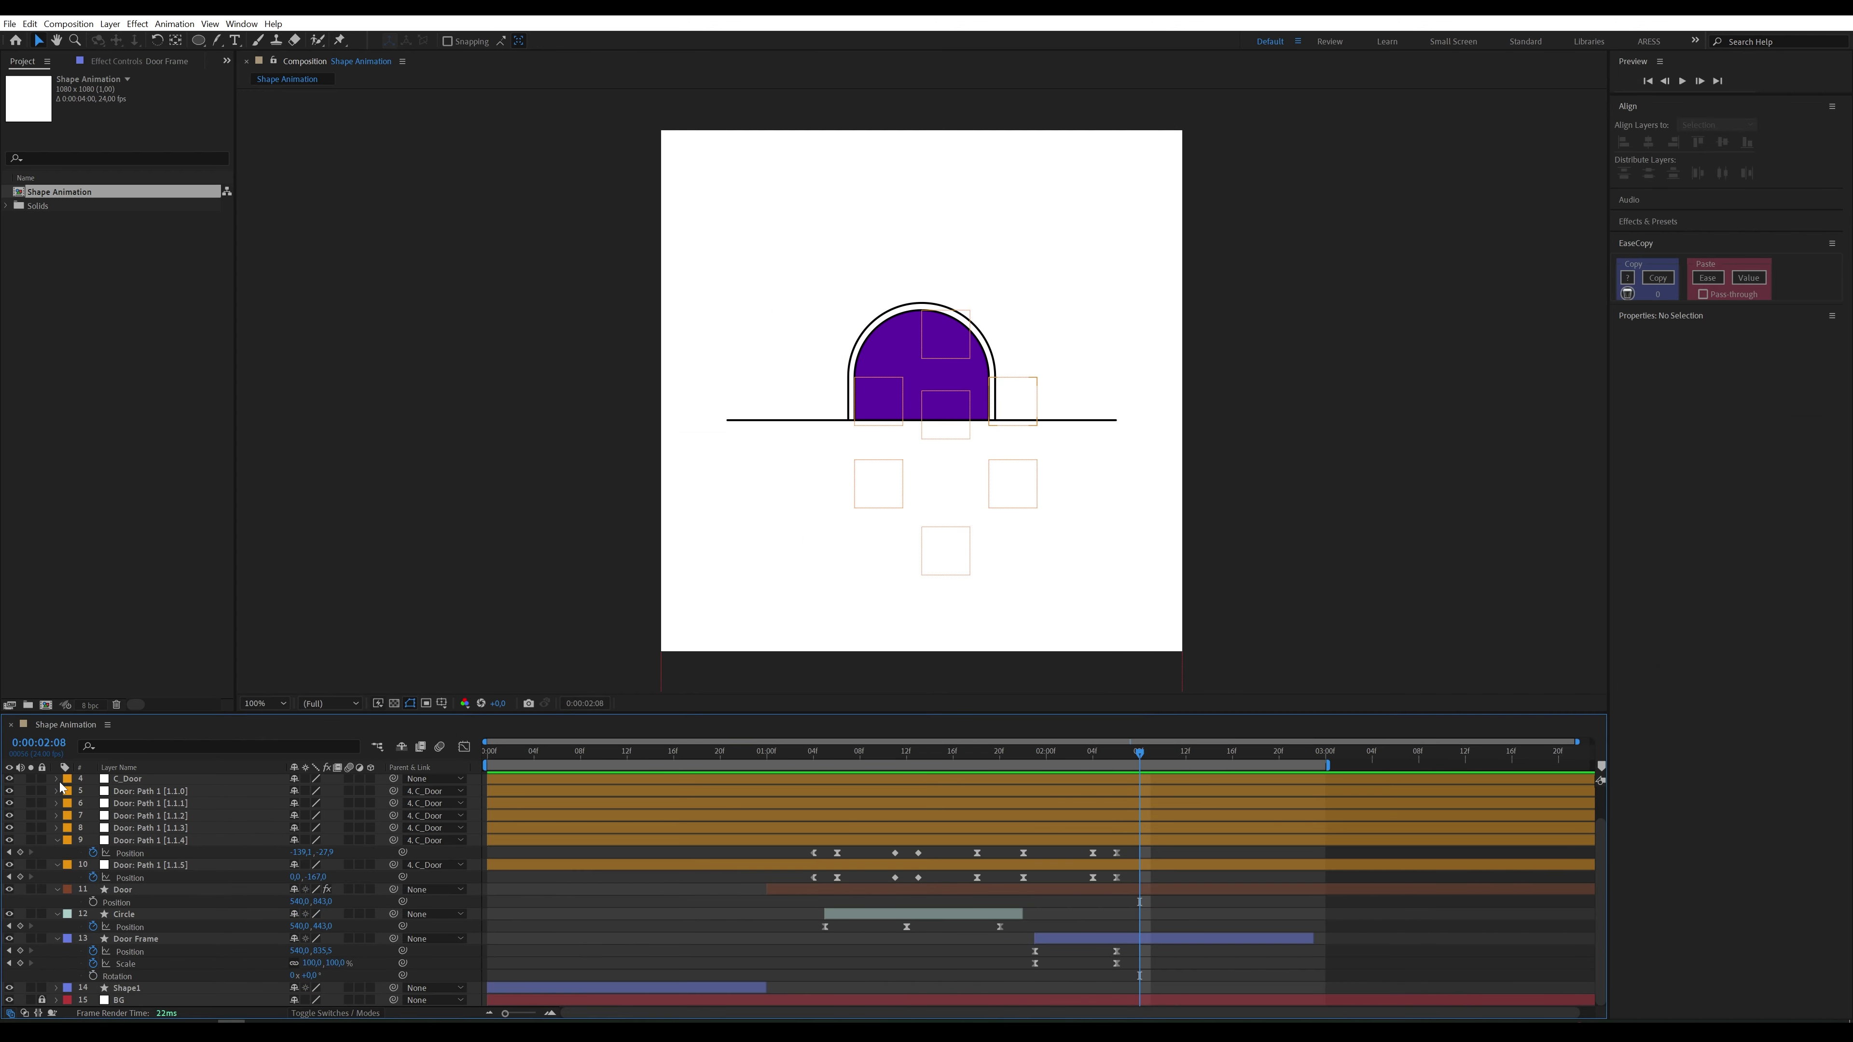
click(56, 840)
click(56, 864)
click(56, 889)
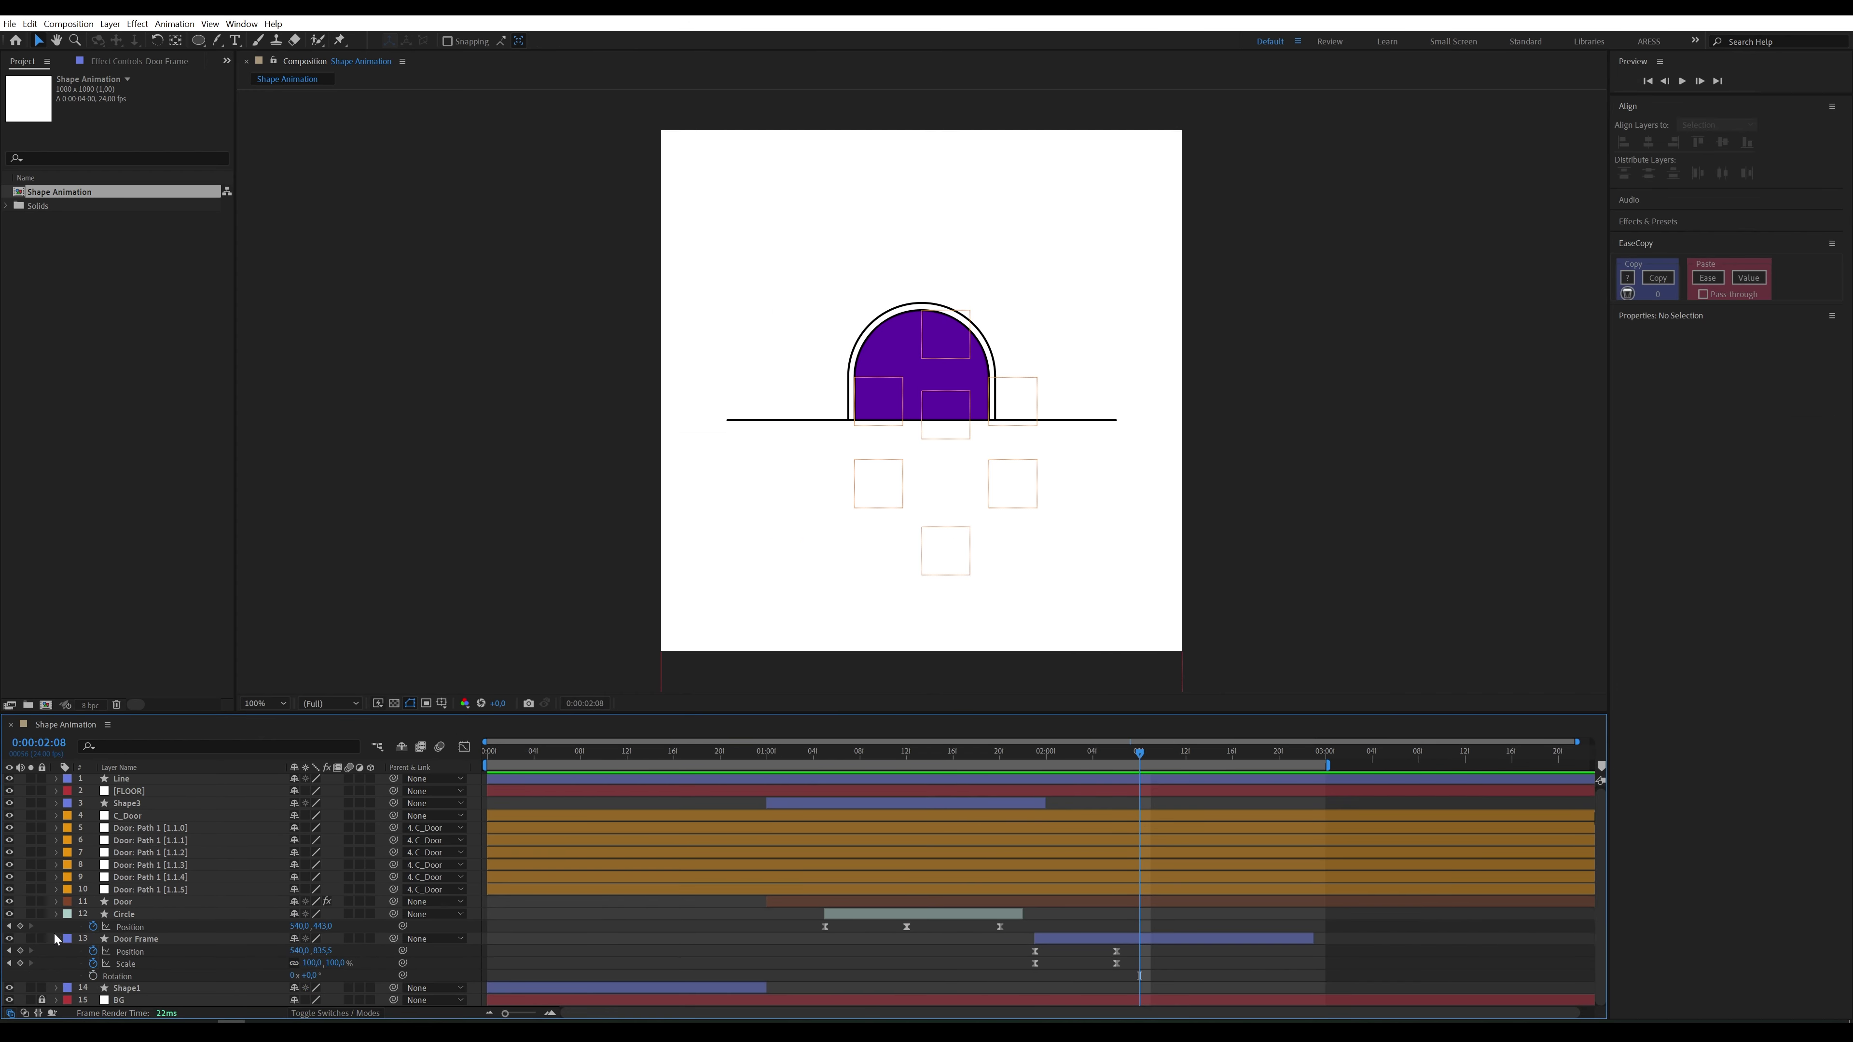
click(56, 914)
click(56, 927)
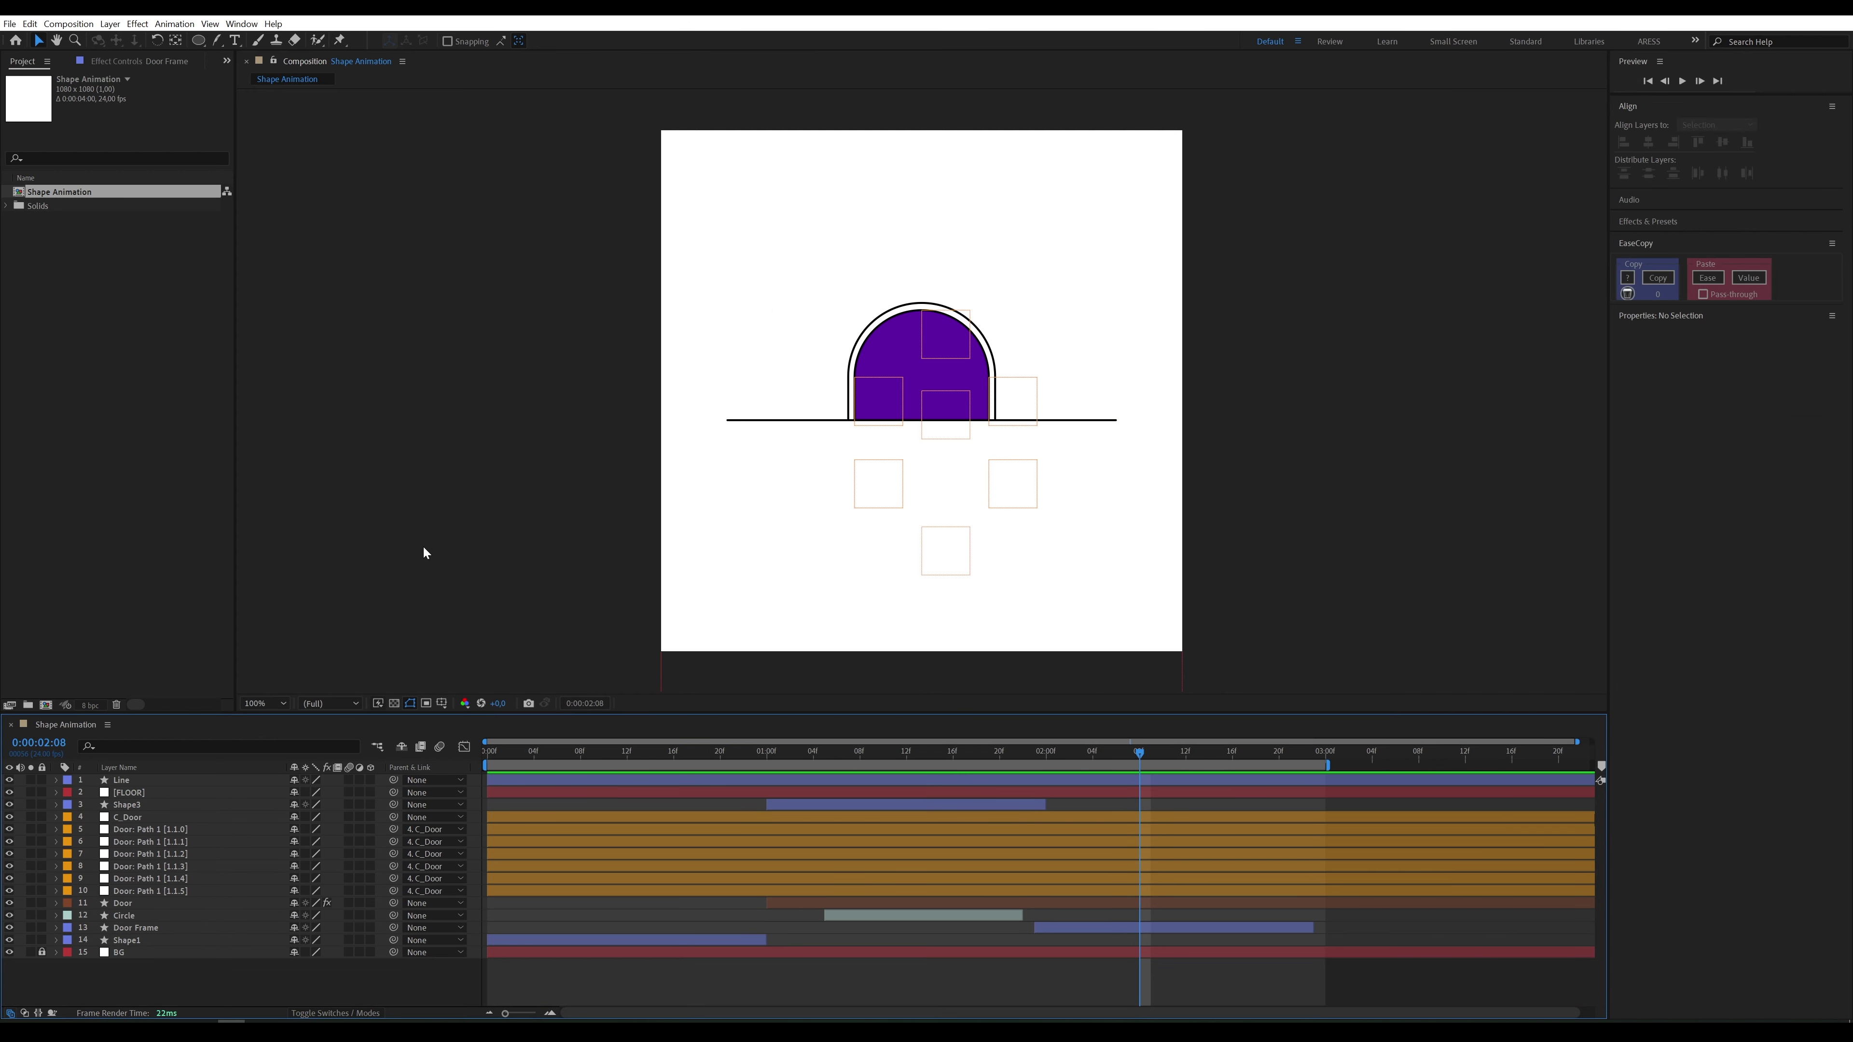
Step: Draw a straight horizontal line with the Pen tool just above the floor, from inside the door to beyond the frame's right side
click(198, 42)
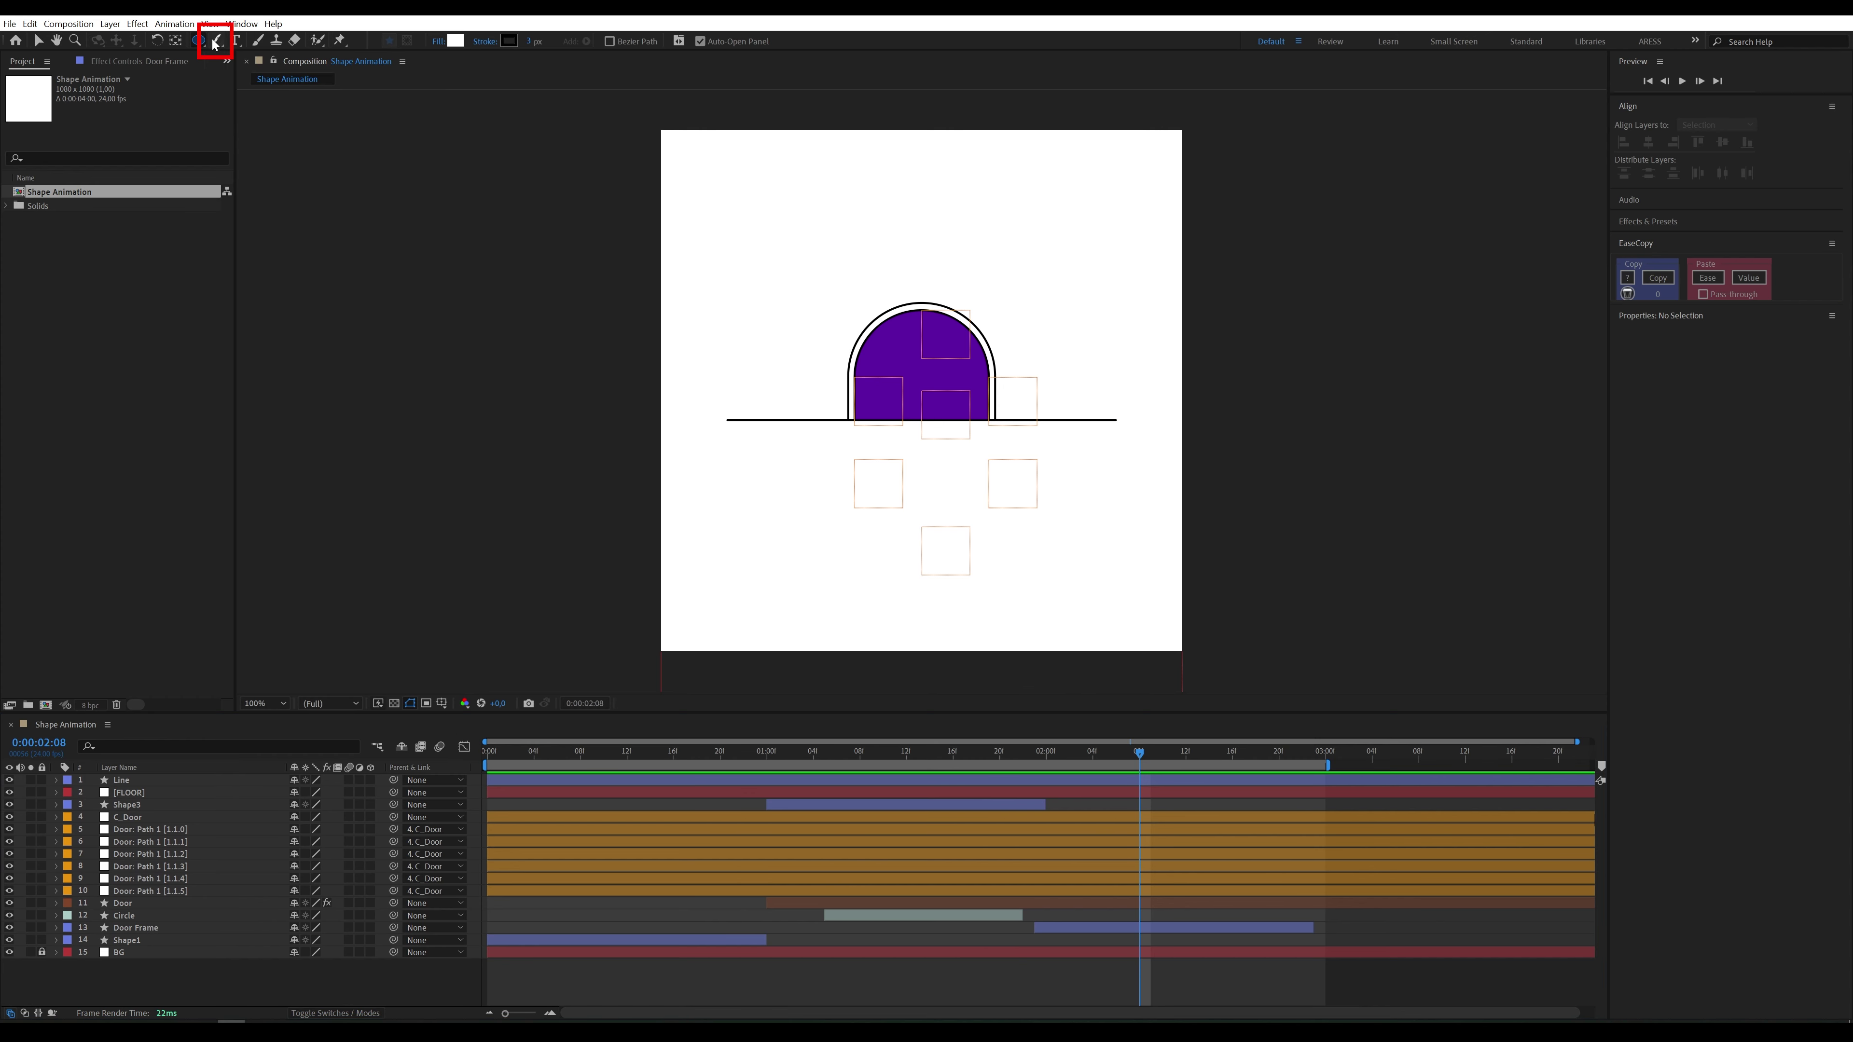
click(217, 41)
scroll(981, 411, up, 2)
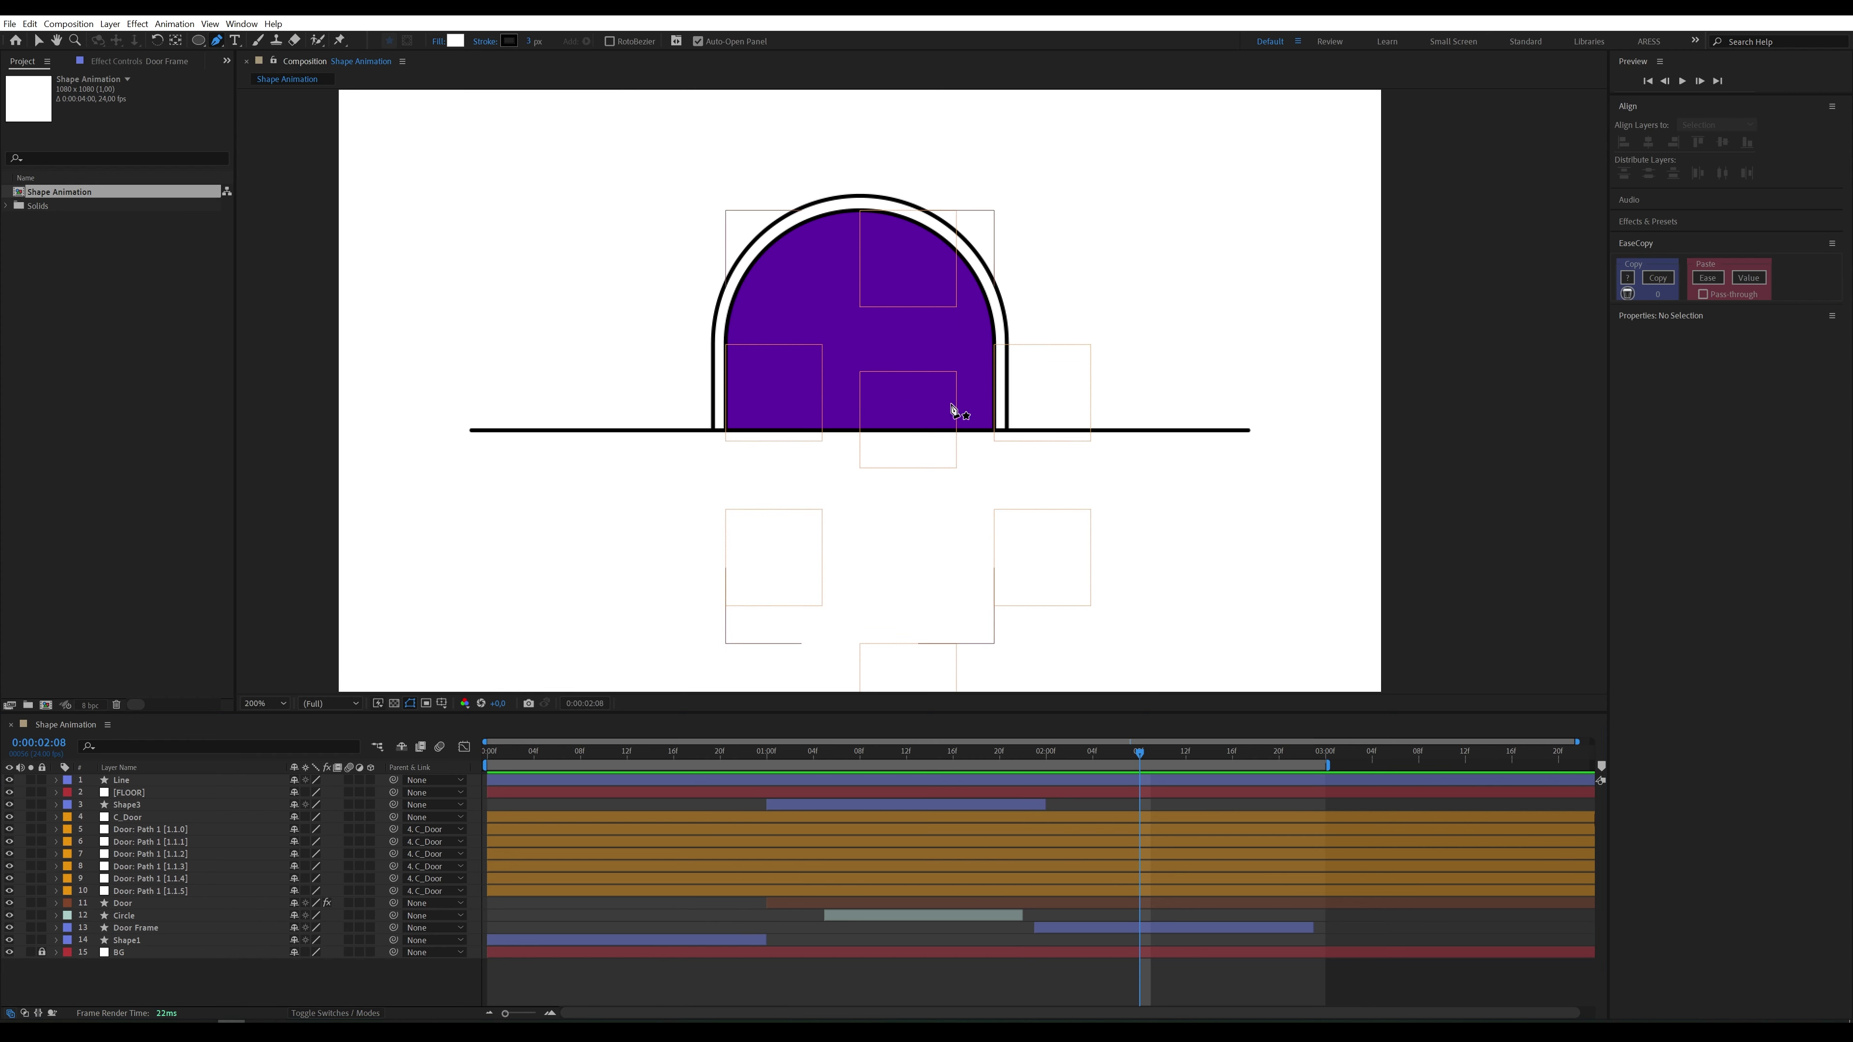
click(895, 413)
click(1110, 412)
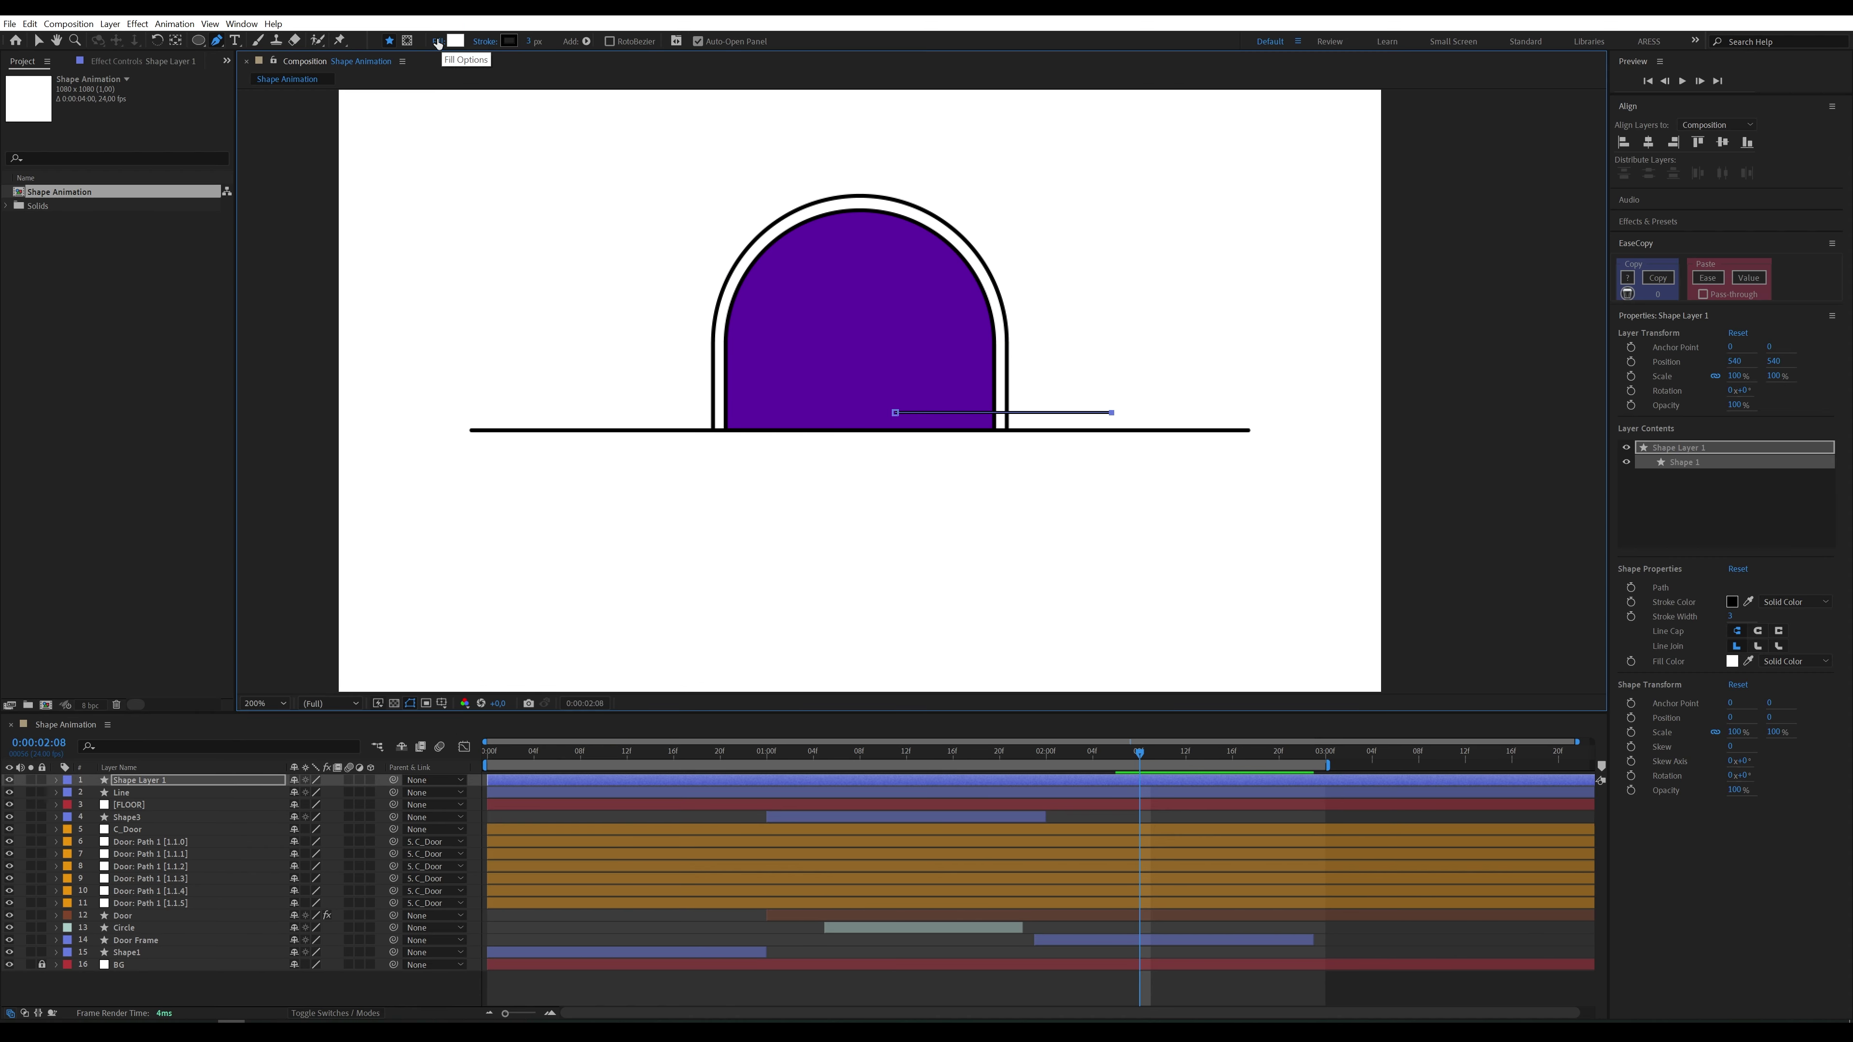
Step: Set the new line's fill to None and its stroke width to 40
click(457, 46)
click(852, 477)
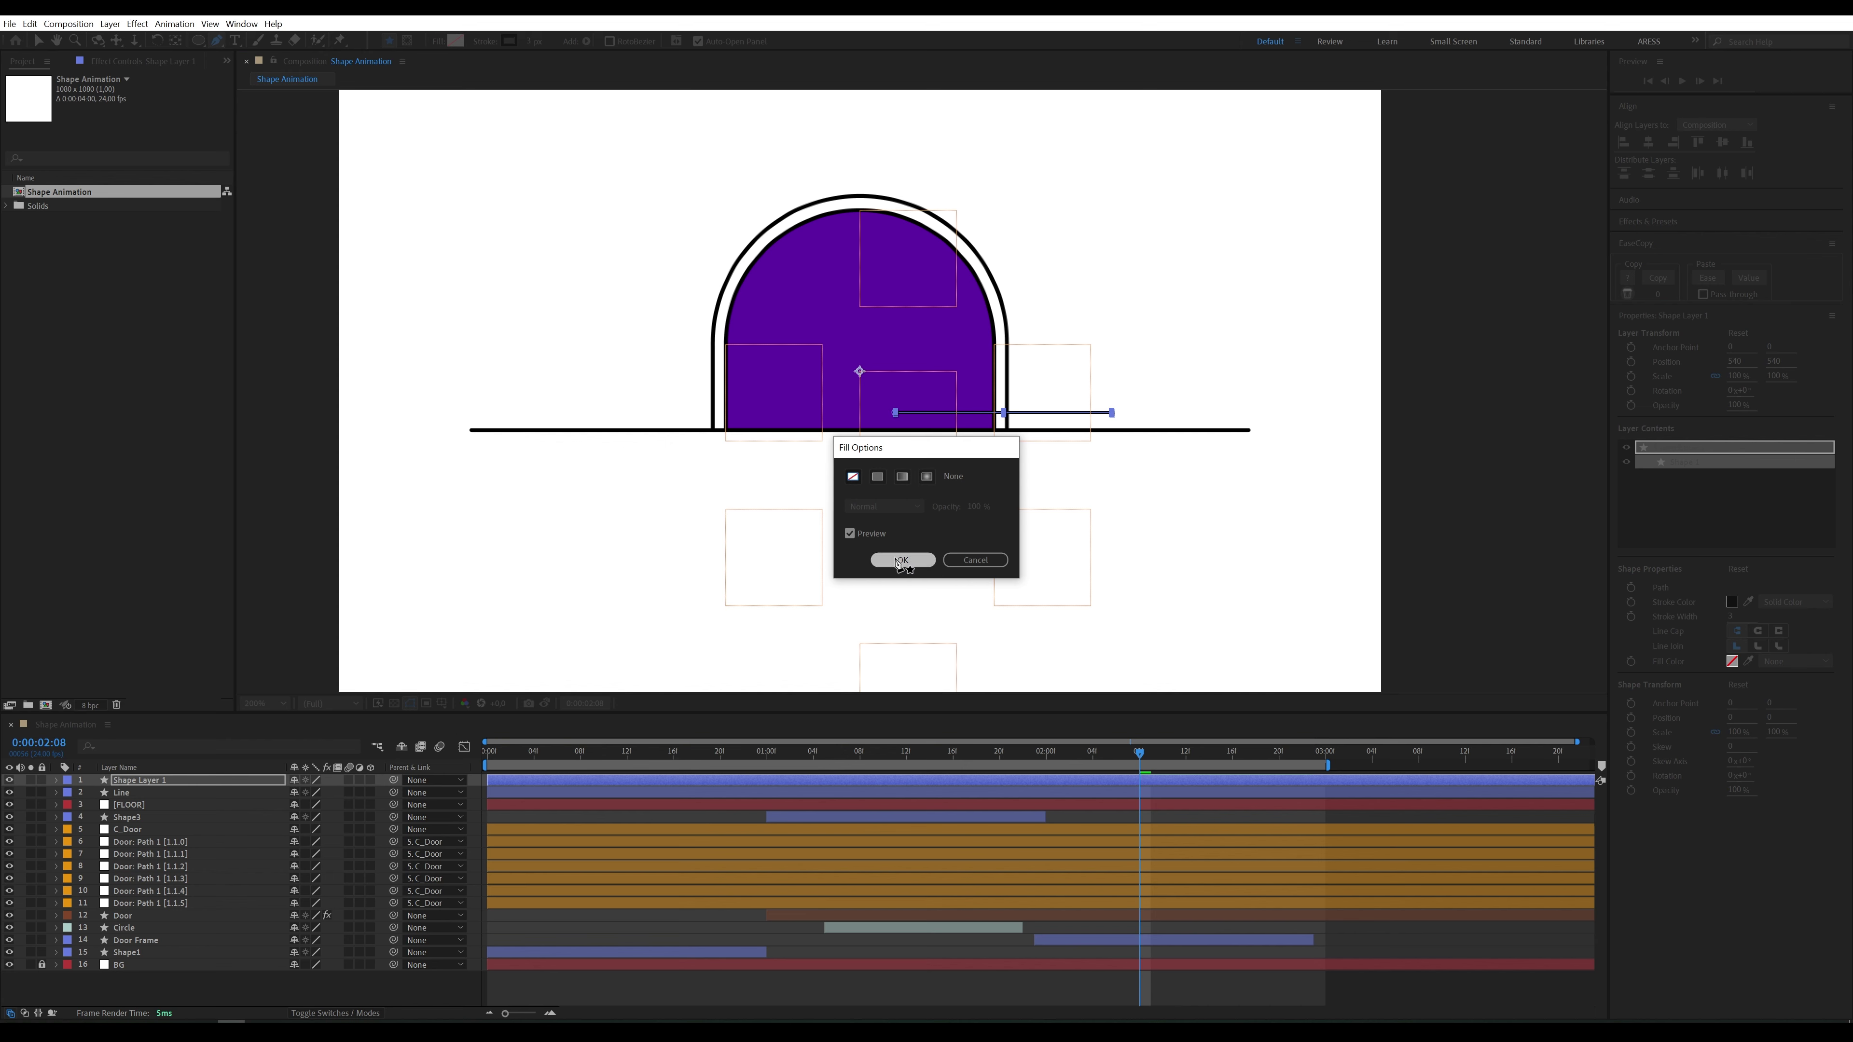
click(905, 559)
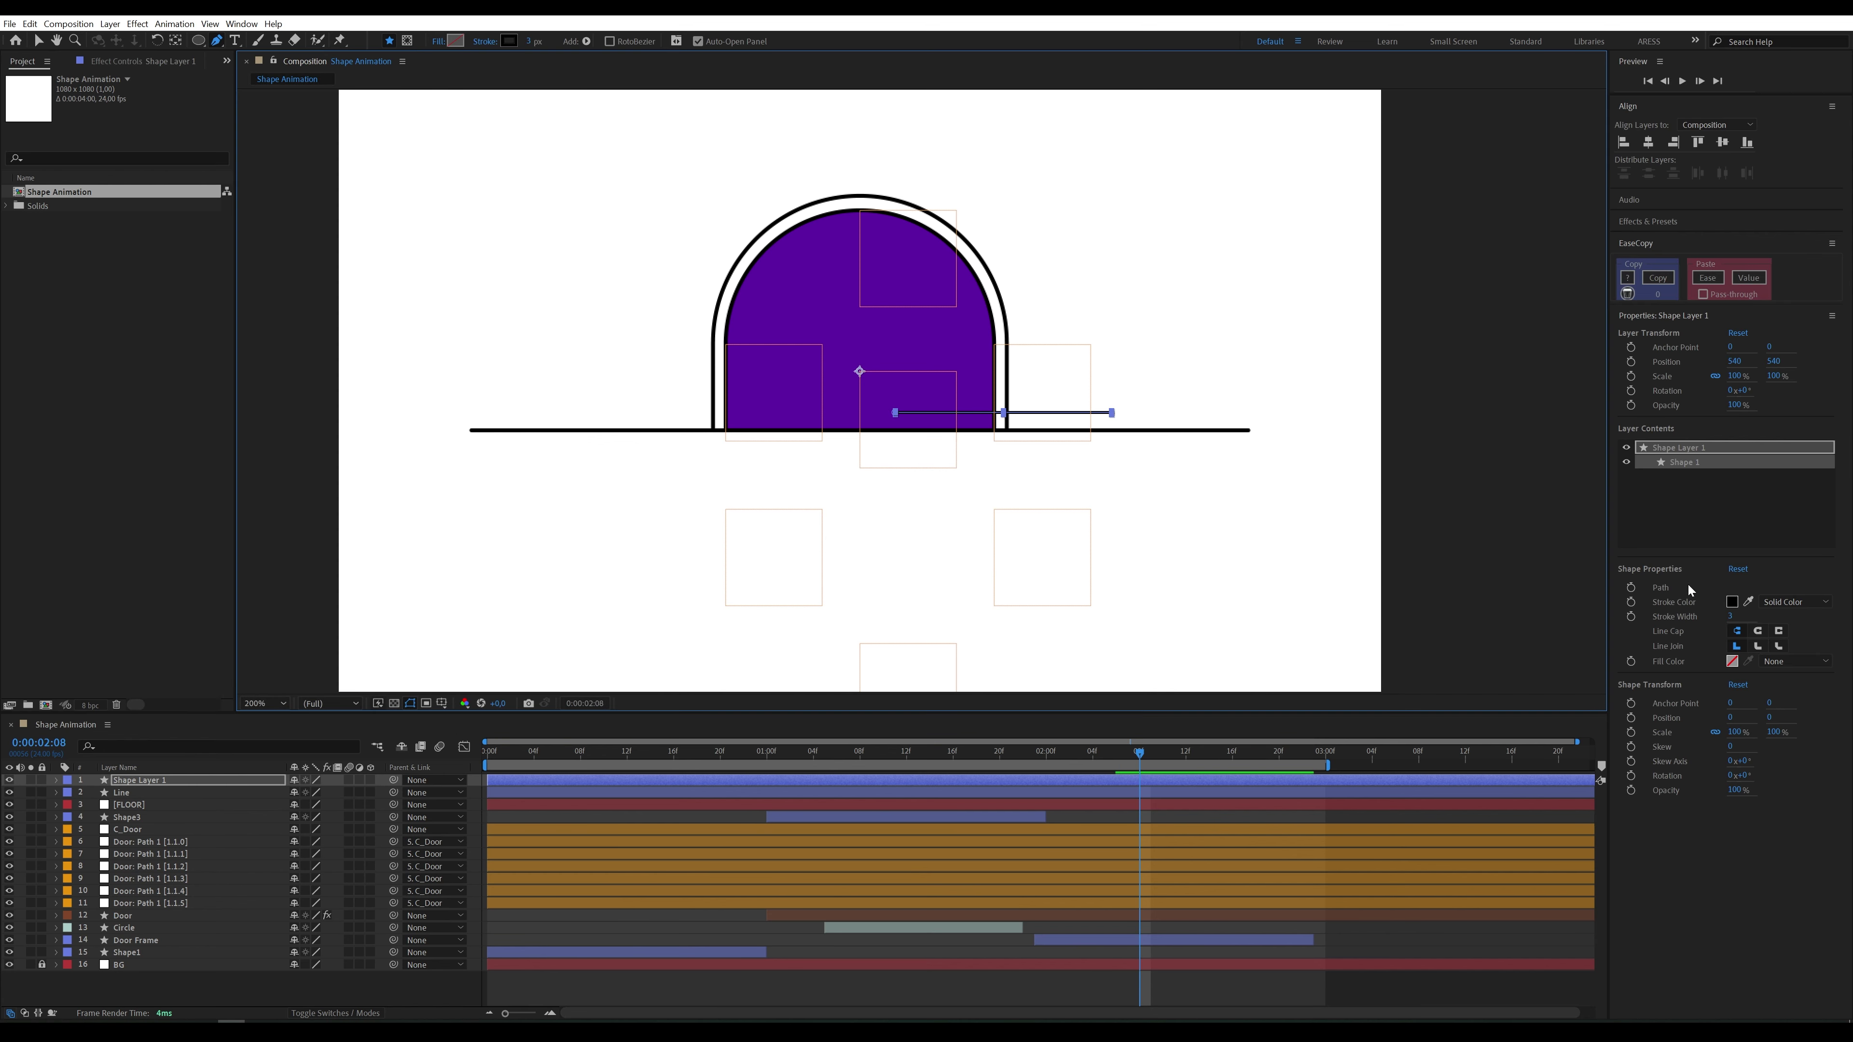
click(1732, 617)
click(1733, 616)
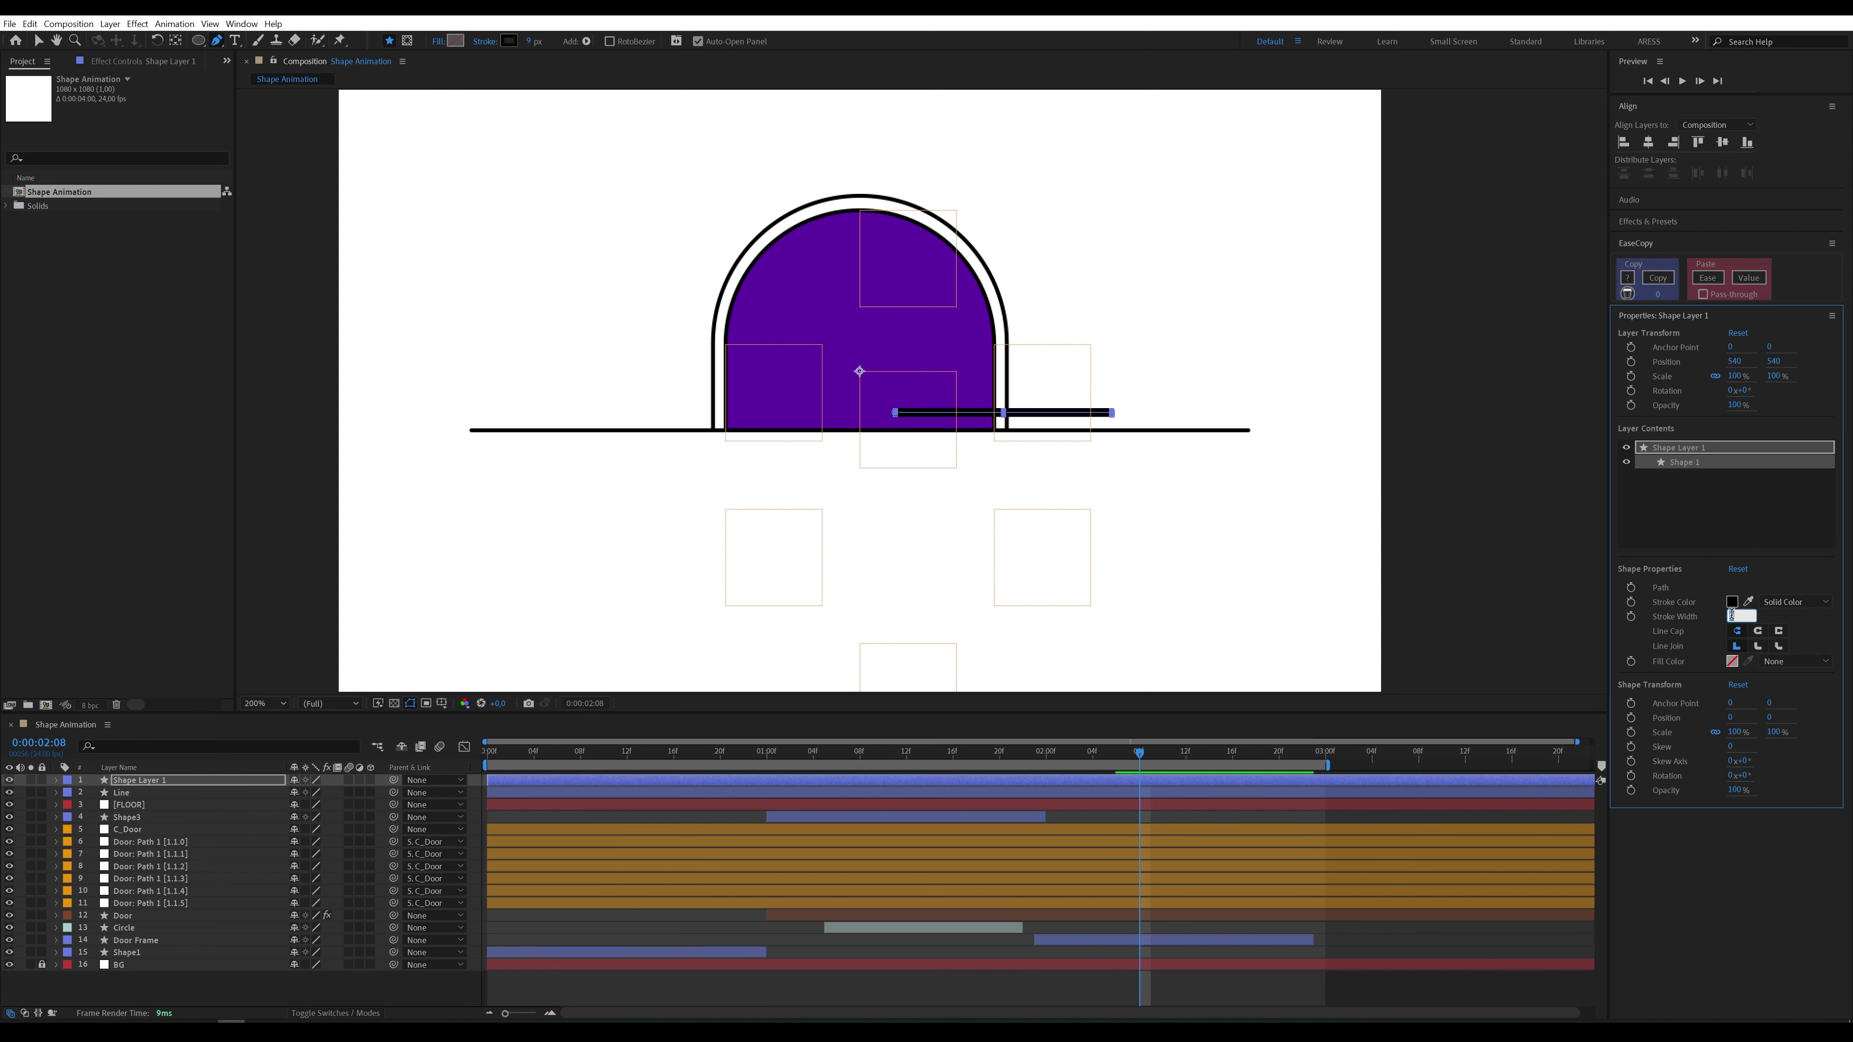
text(30)
key(Return)
text(40)
key(Return)
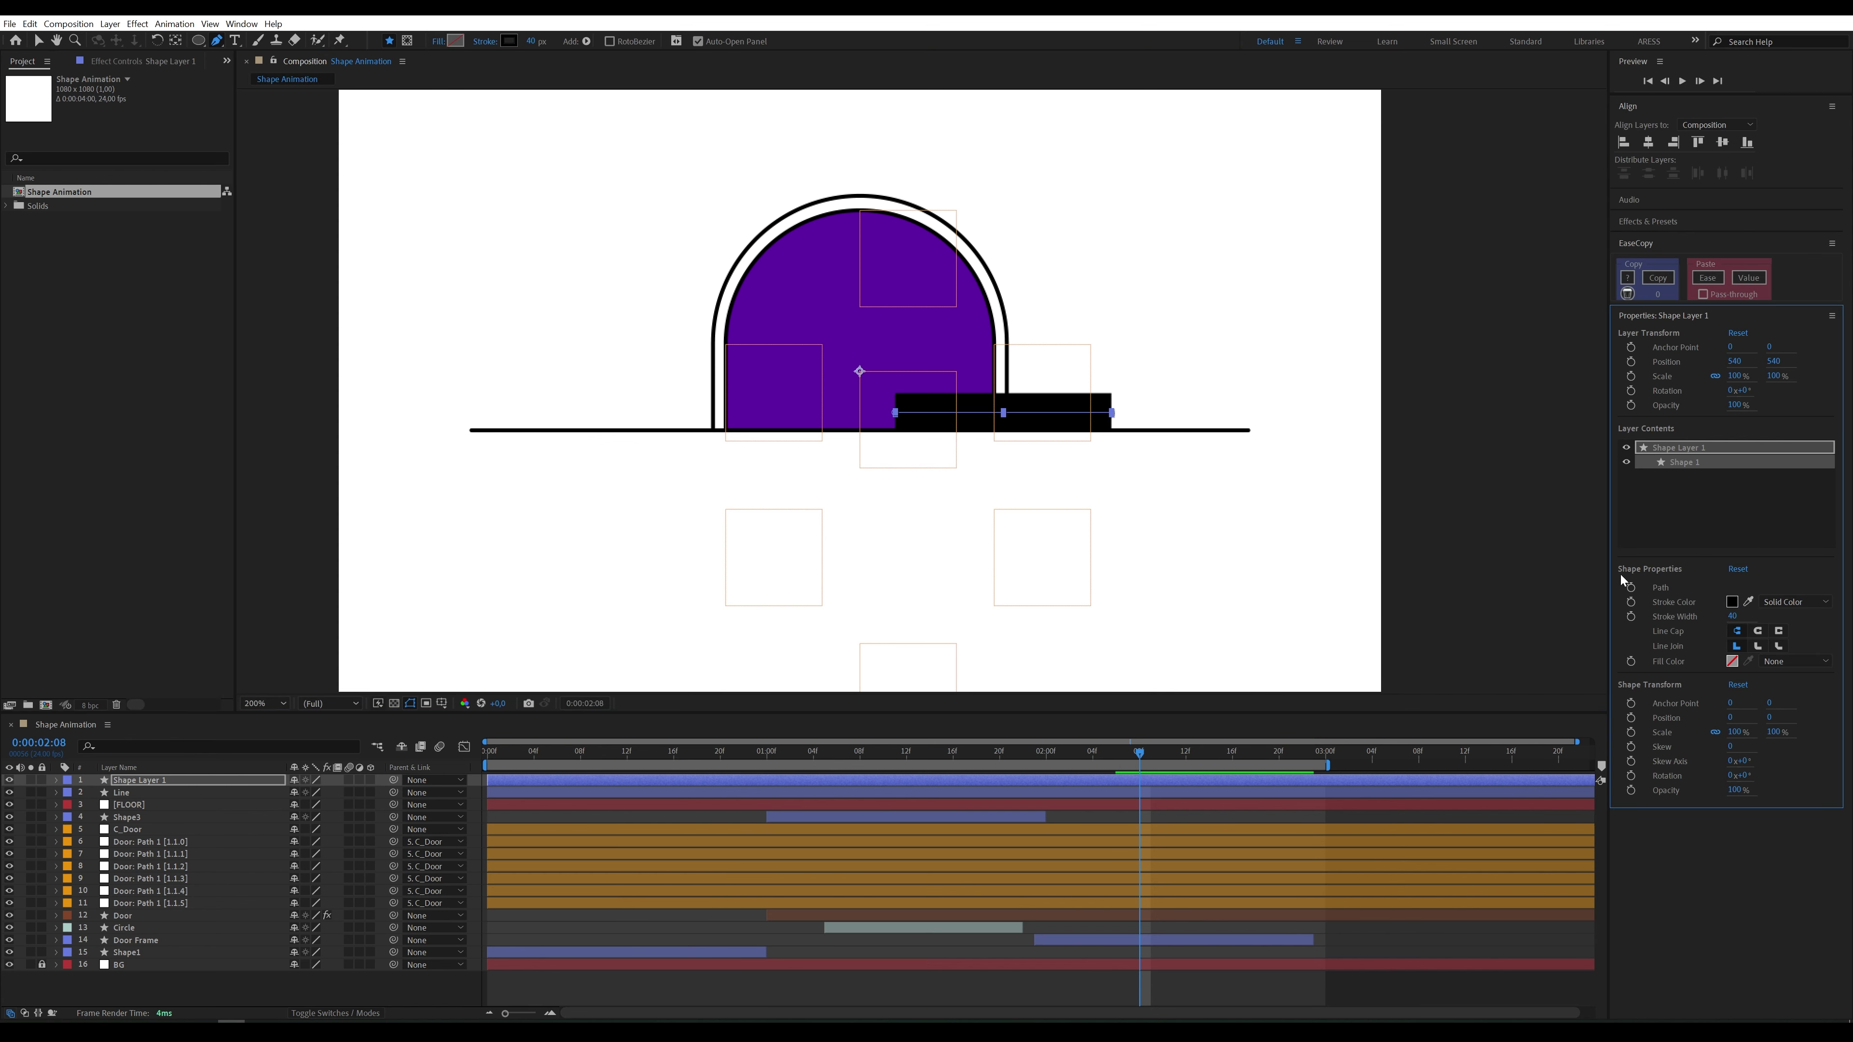
Step: Rename the new line's shape layer as Stairs
click(158, 783)
key(Return)
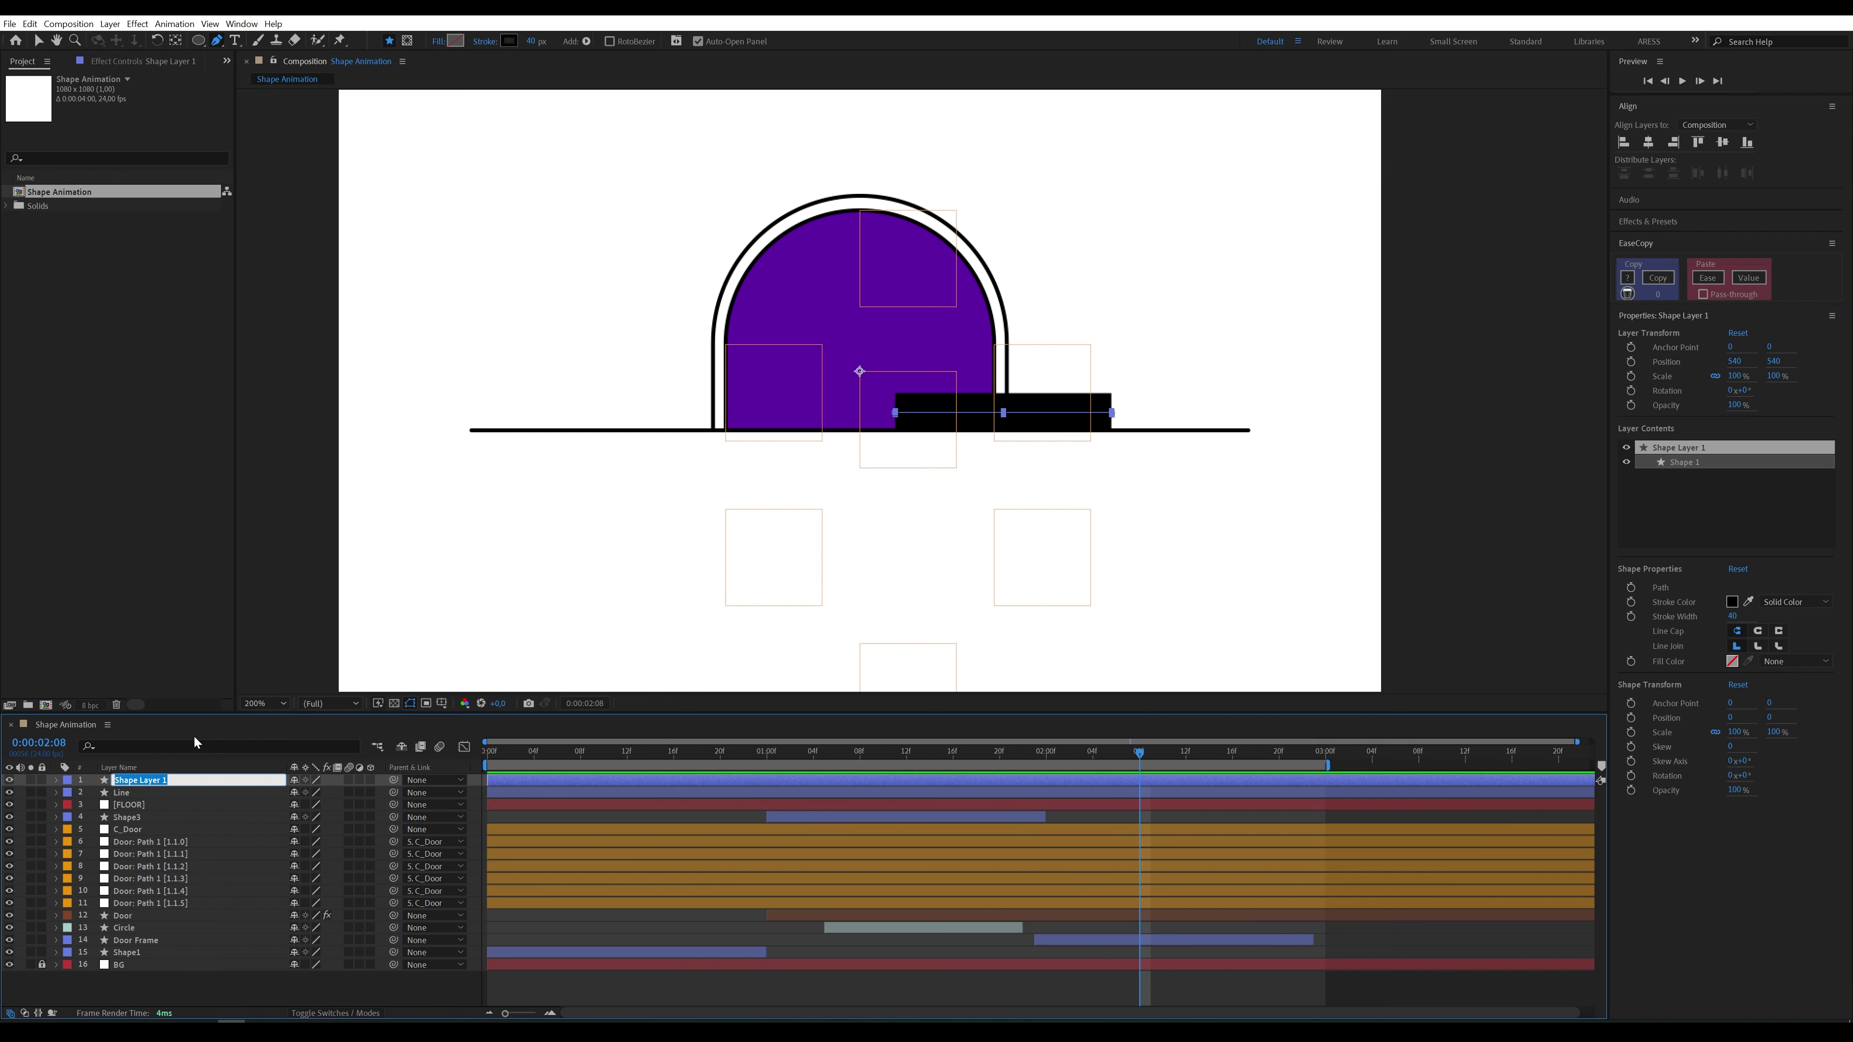
text(Sta)
click(145, 805)
Step: Expand the contents of the Stairs layer and centre its anchor point on the line
click(57, 780)
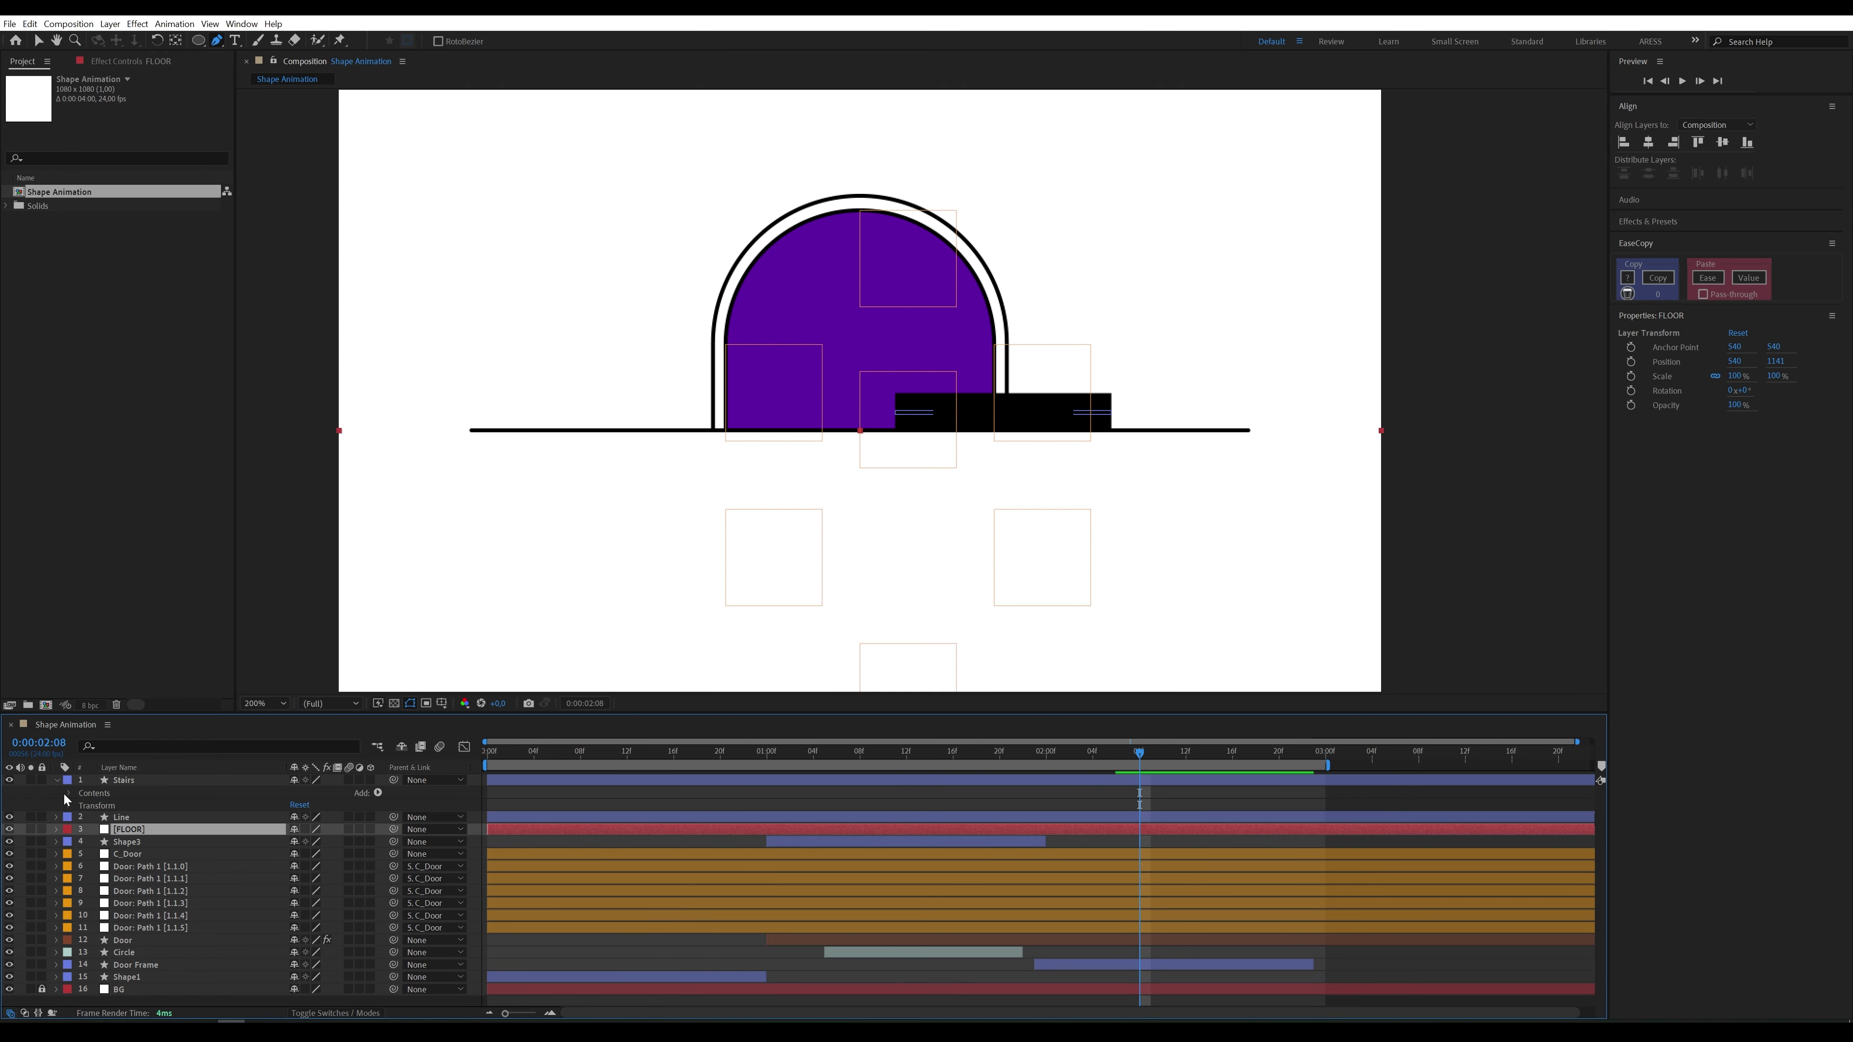
click(68, 793)
click(1003, 413)
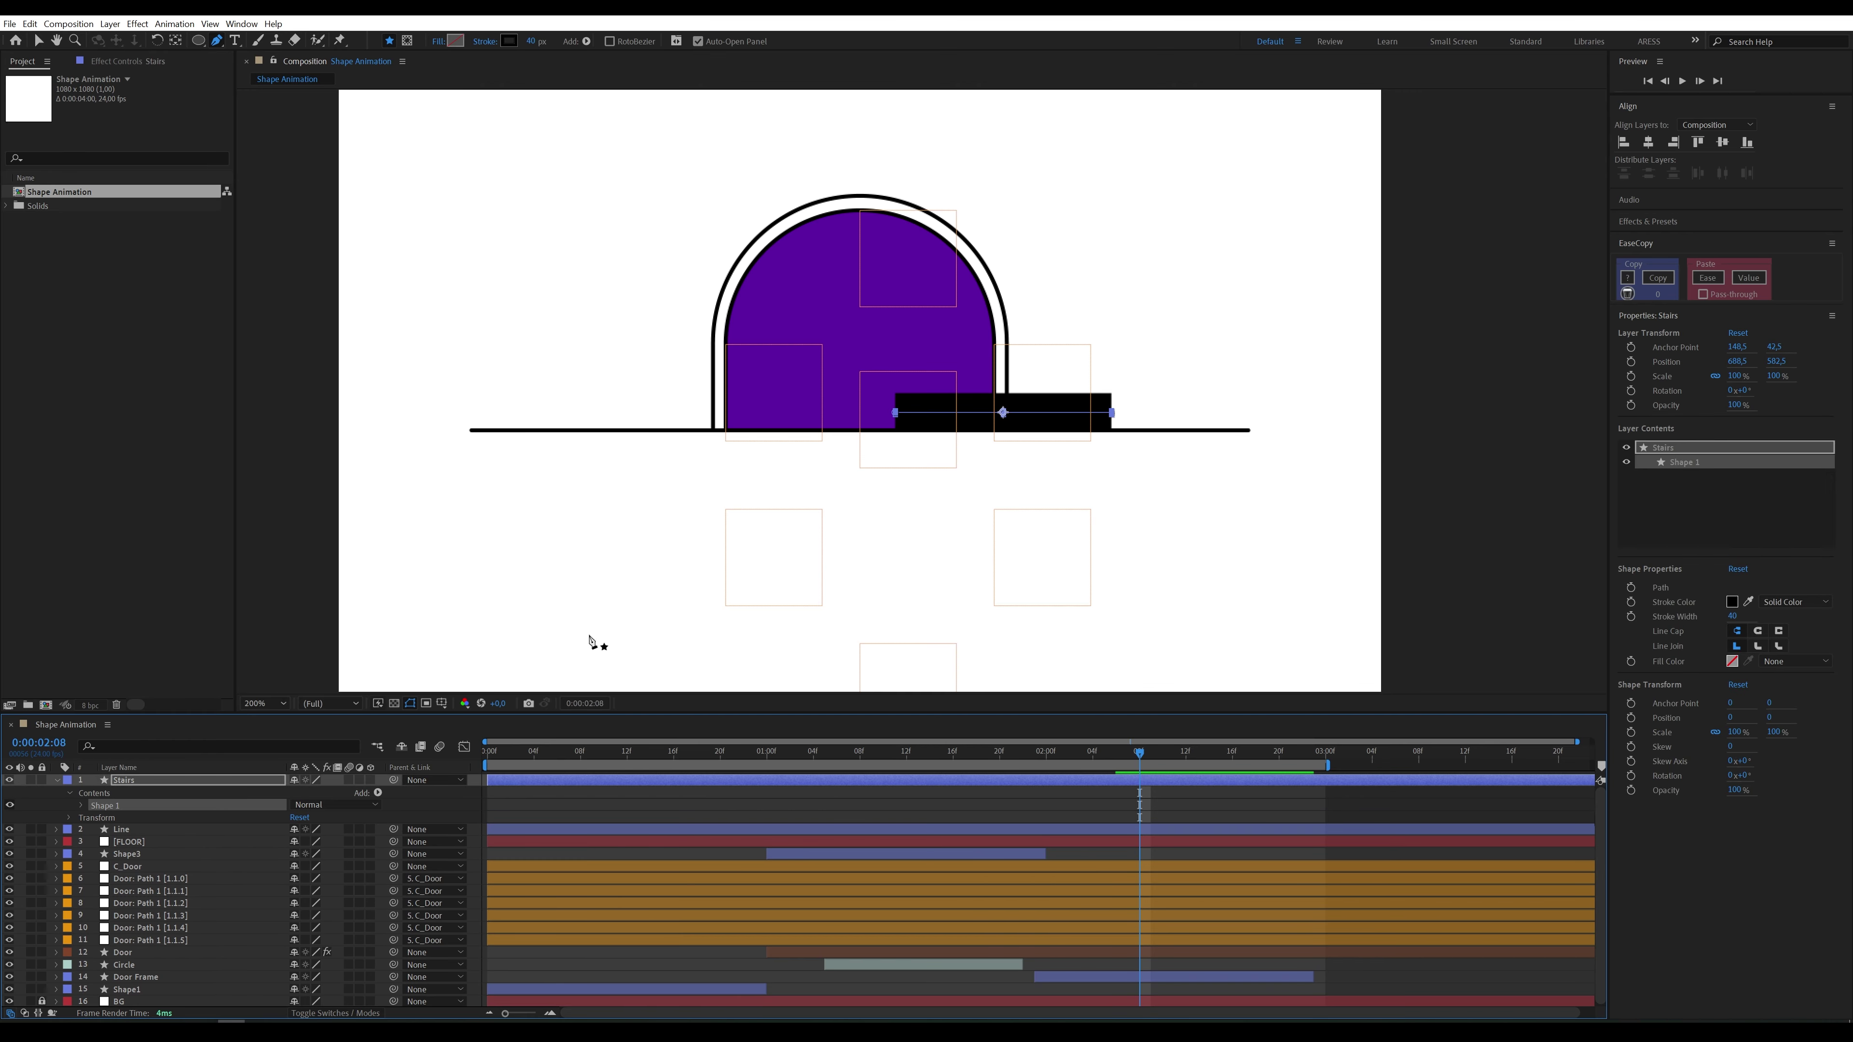
Step: Extend the right end of the Stairs line's path farther right and add Trim Paths to the shape
click(80, 805)
click(1003, 414)
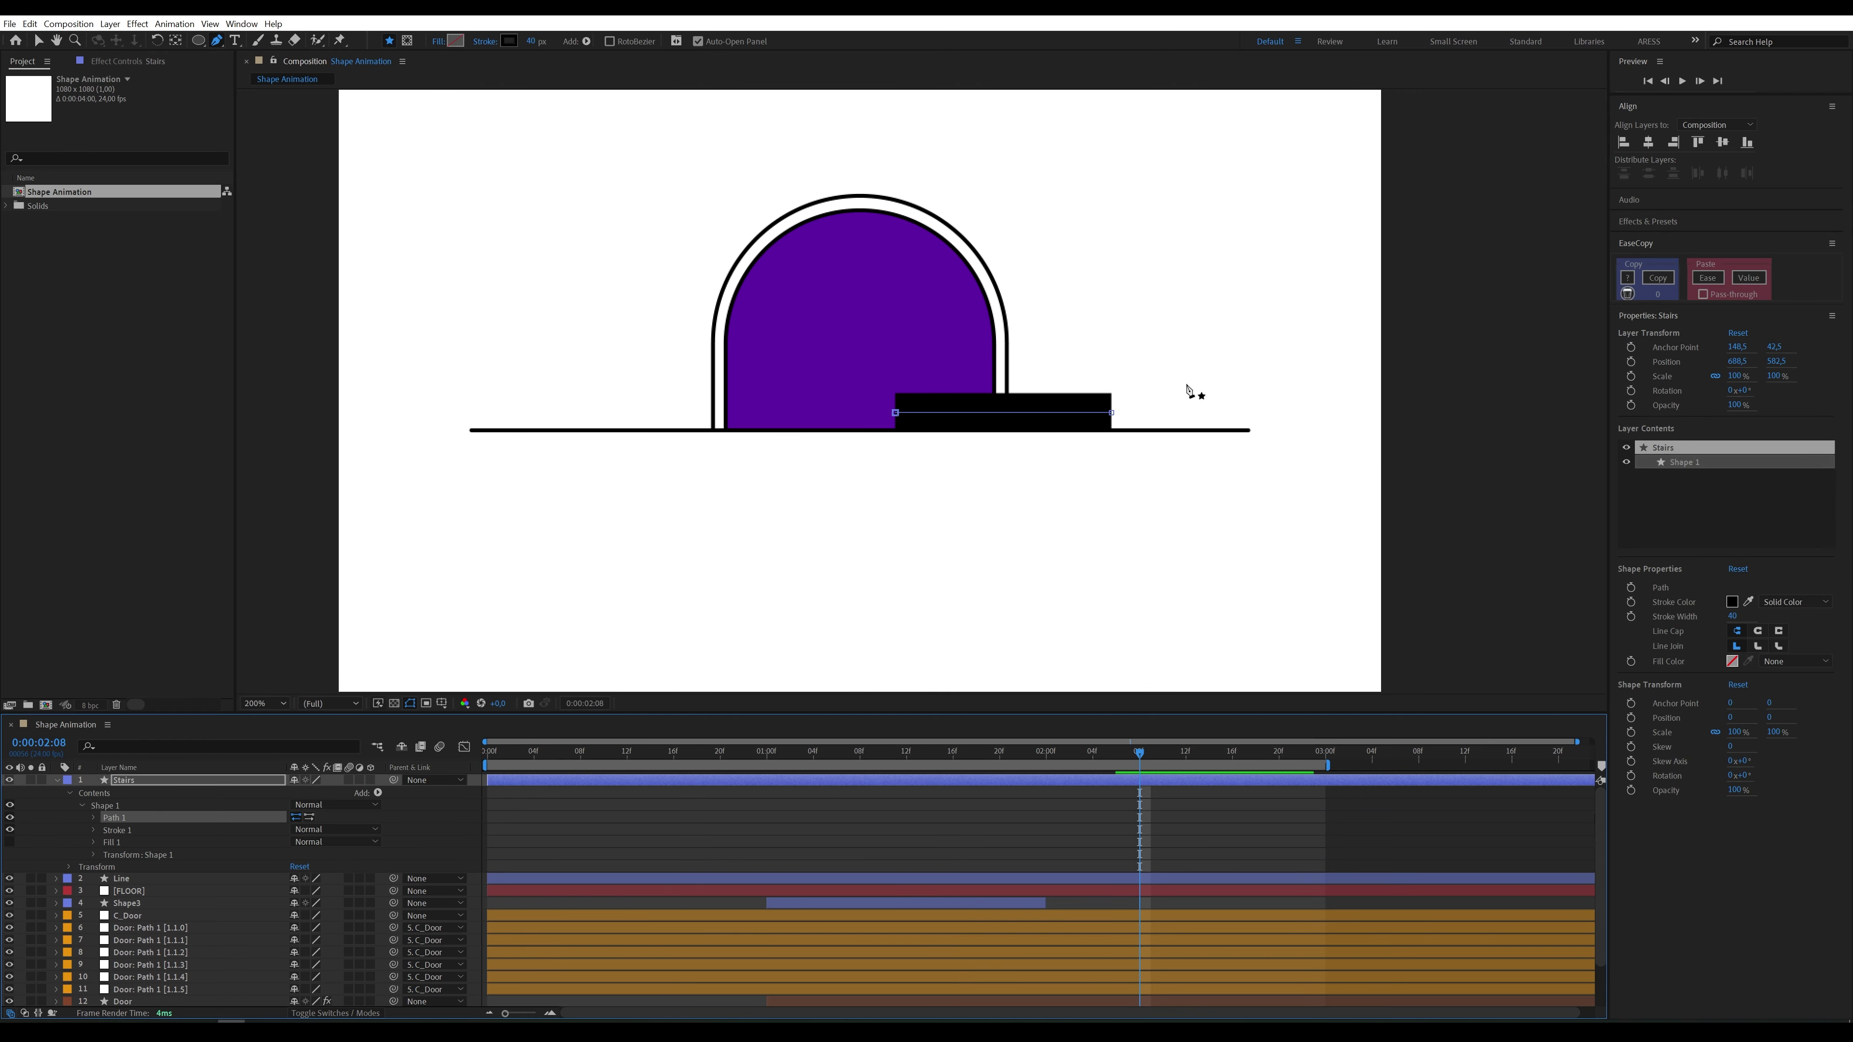
drag(1114, 413, 1154, 413)
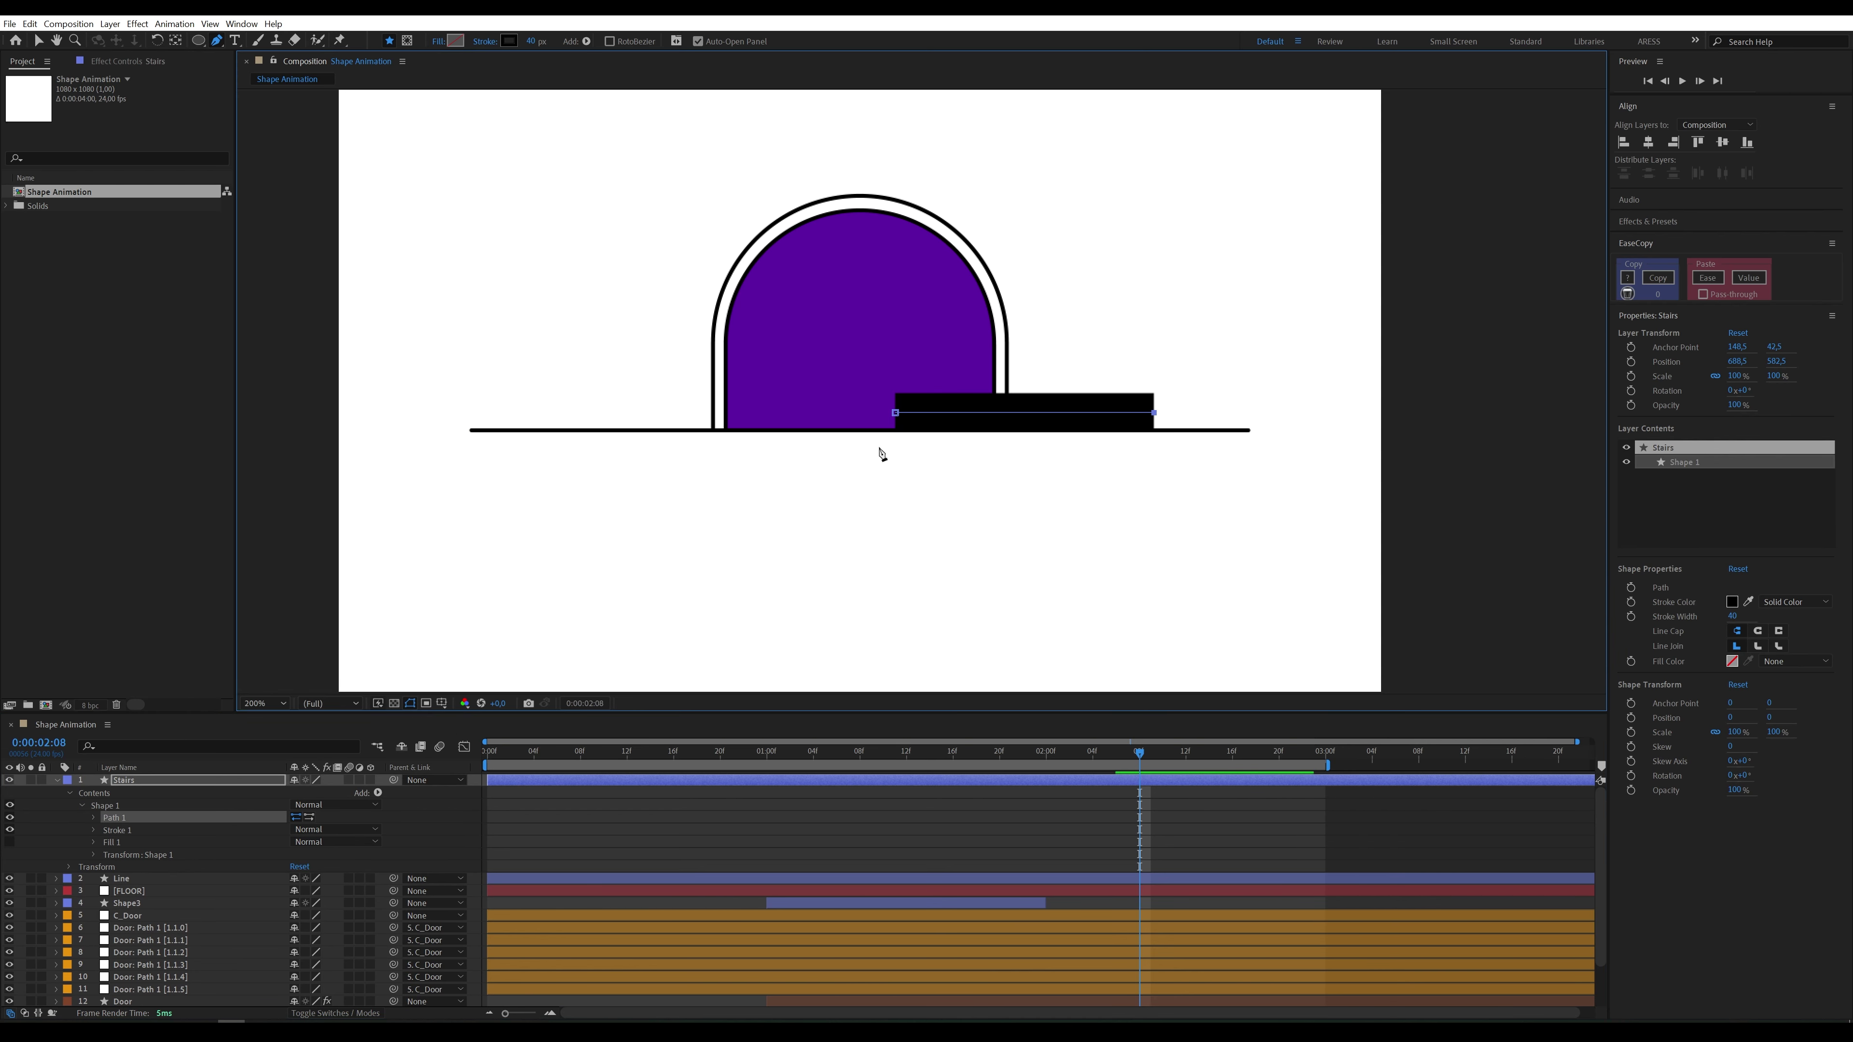
click(378, 793)
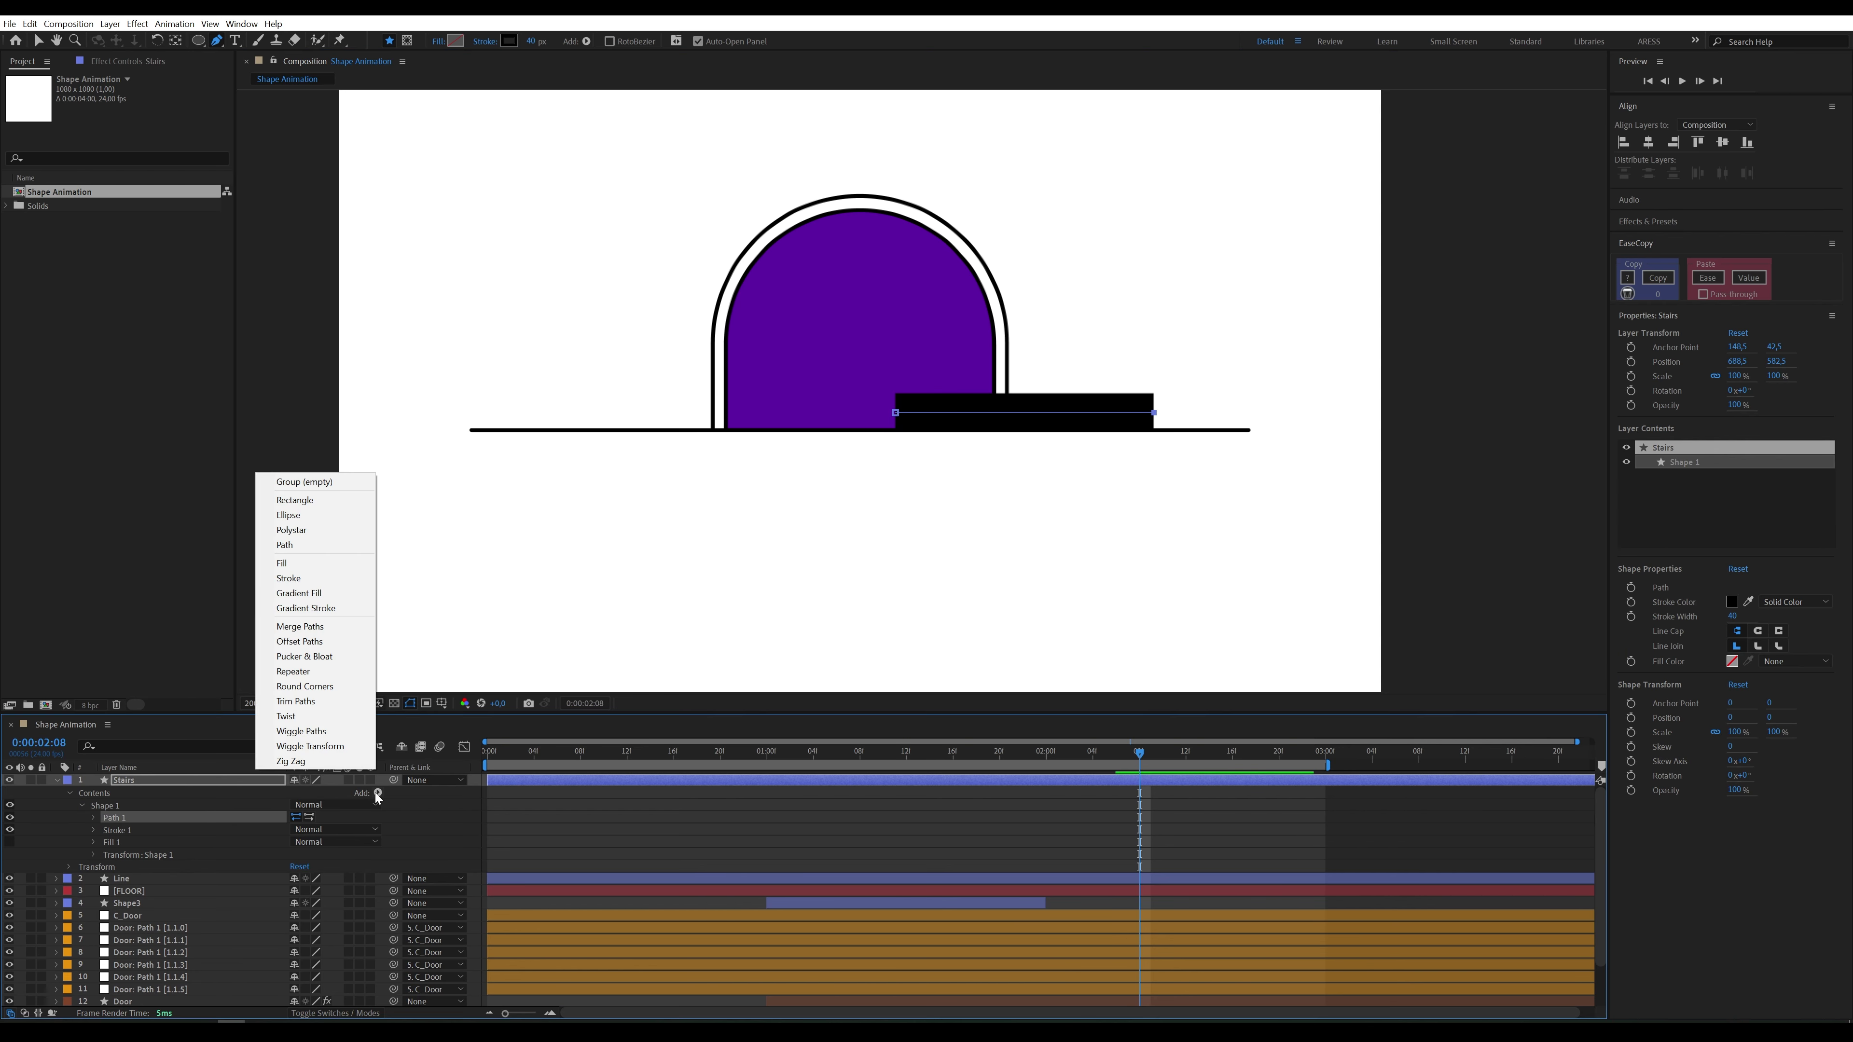
click(313, 706)
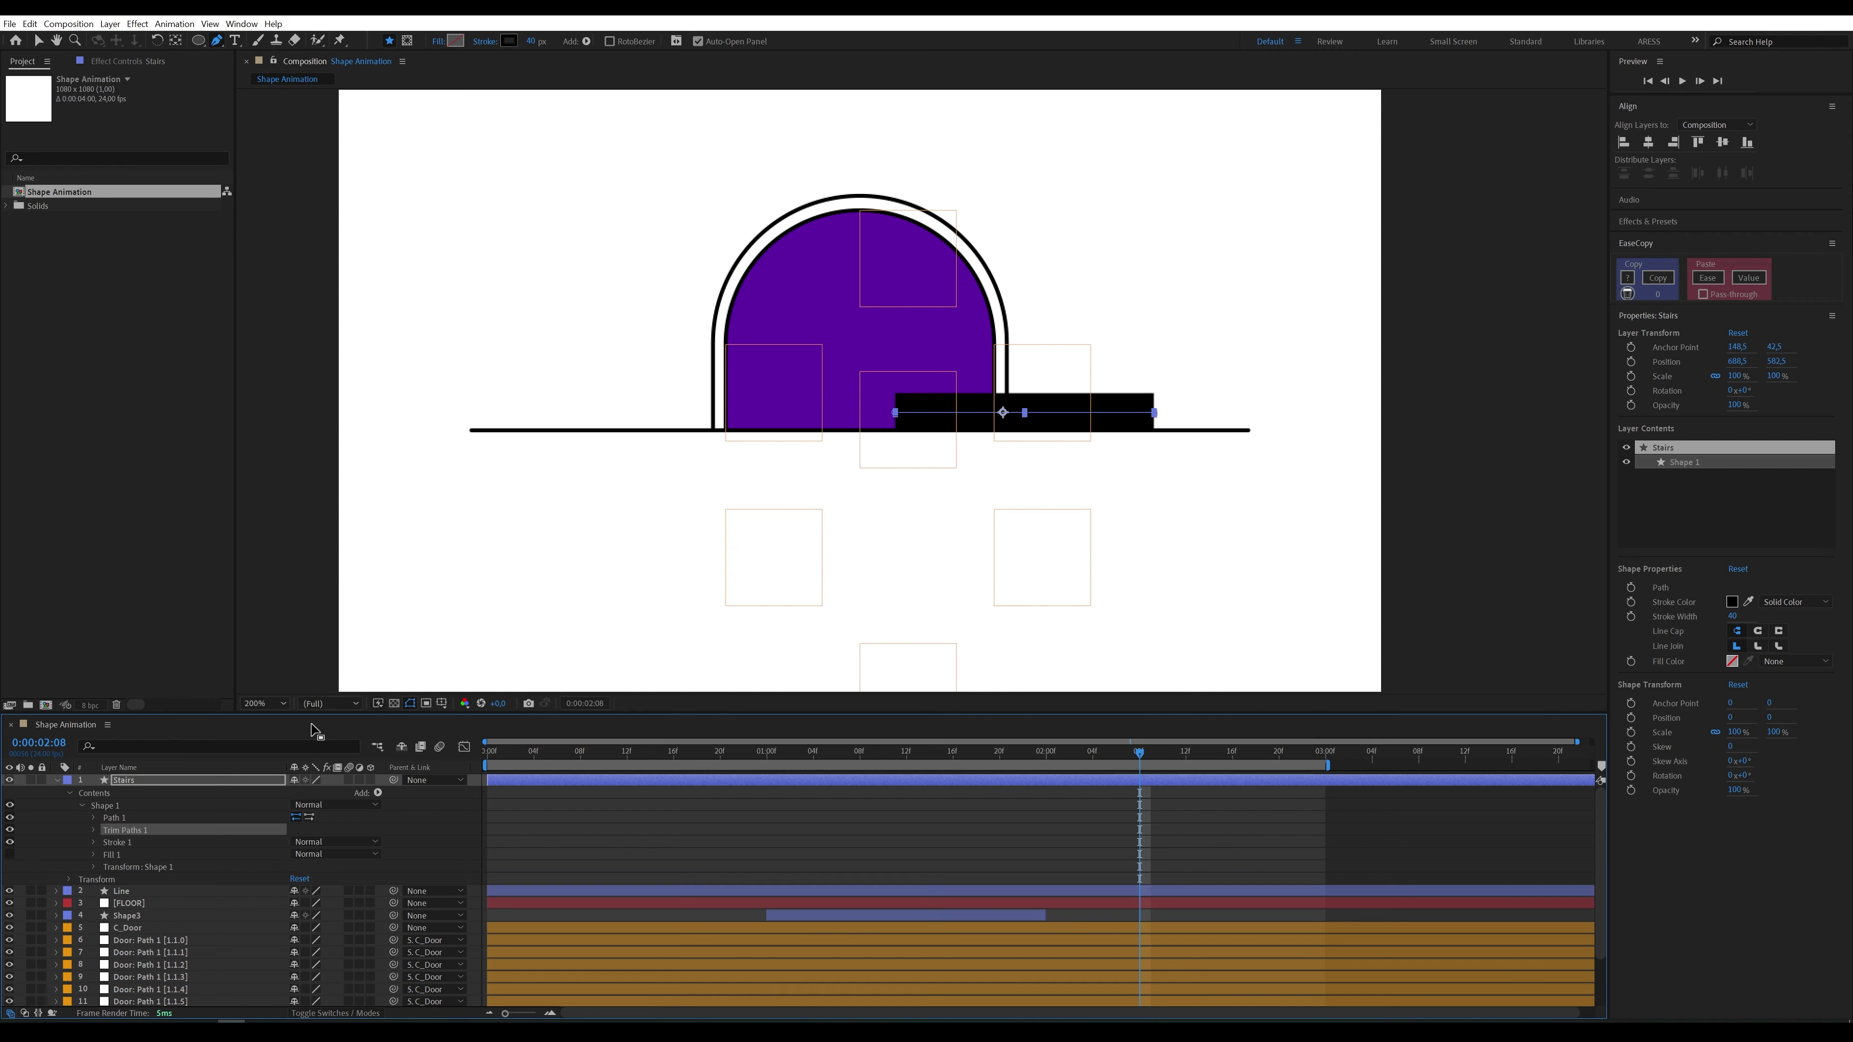
Step: Reverse the Stairs line's path direction and set its Trim Paths End to 0%
click(94, 830)
drag(302, 854, 287, 855)
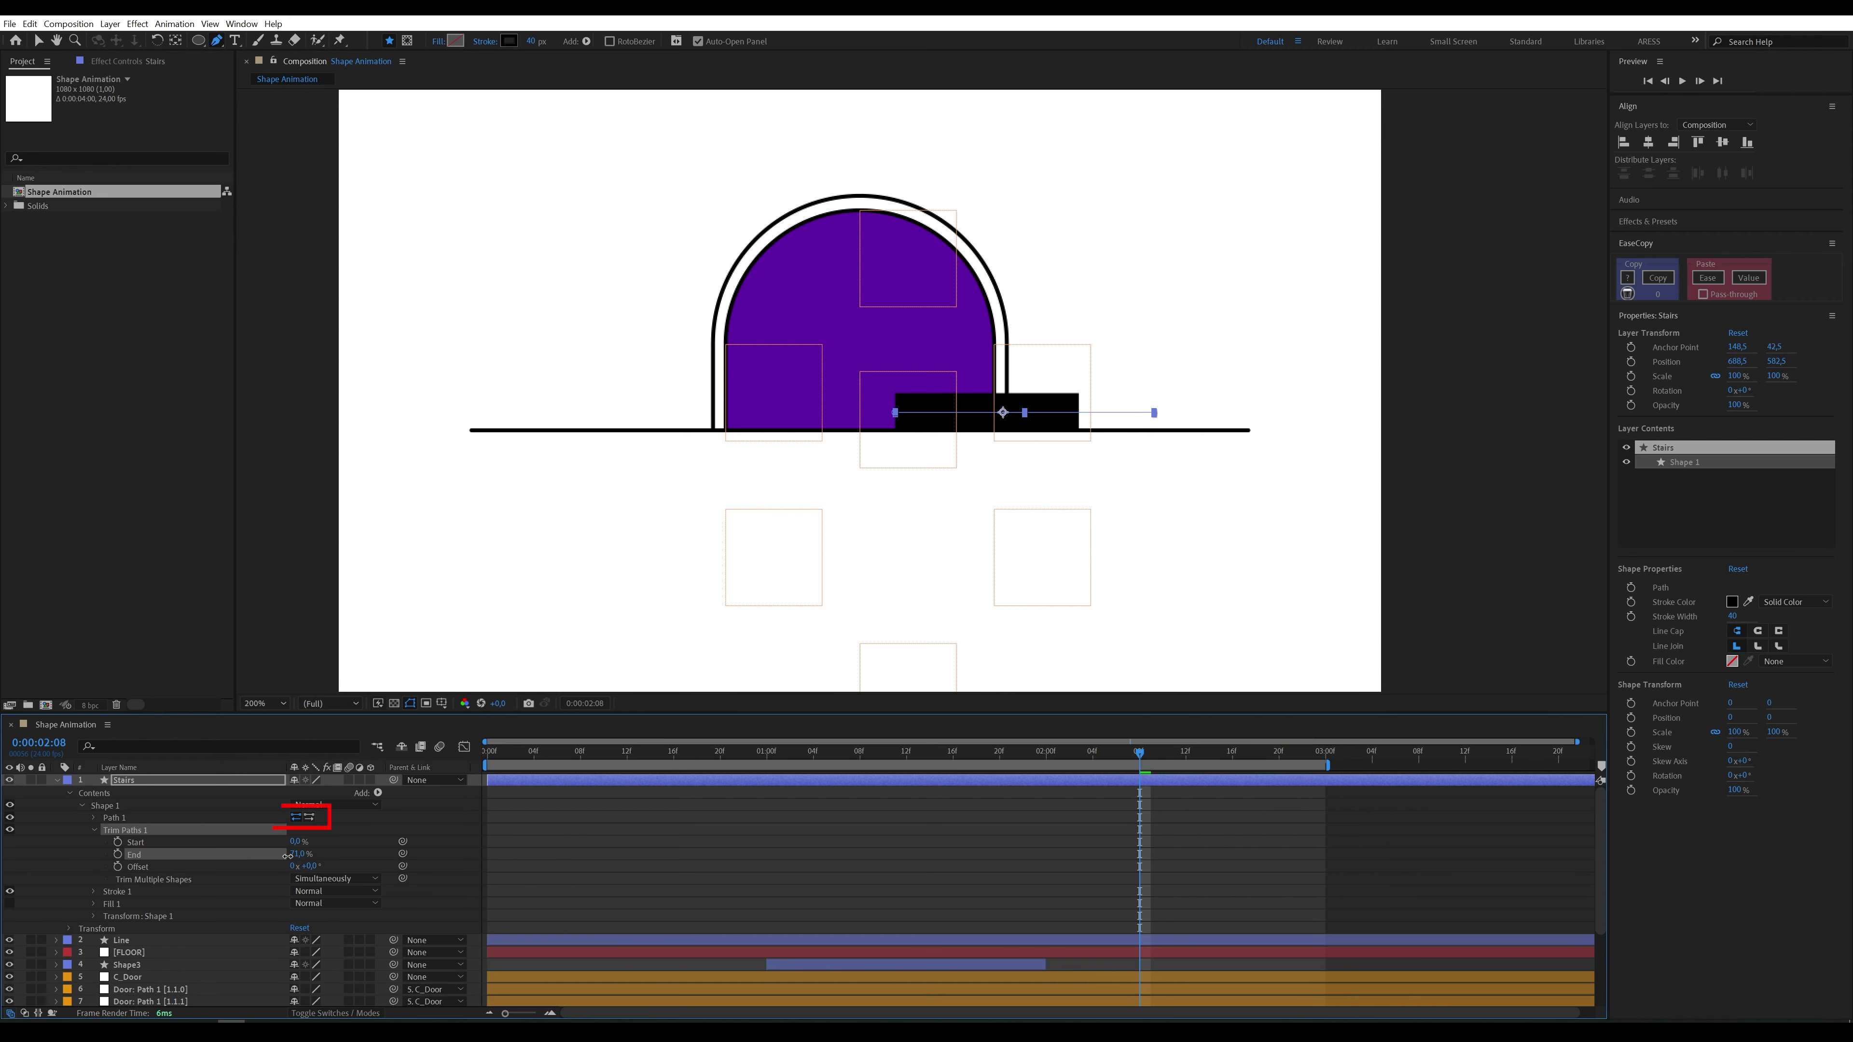
click(309, 818)
mouse_move(297, 854)
mouse_down()
mouse_move(321, 853)
mouse_move(281, 847)
mouse_up()
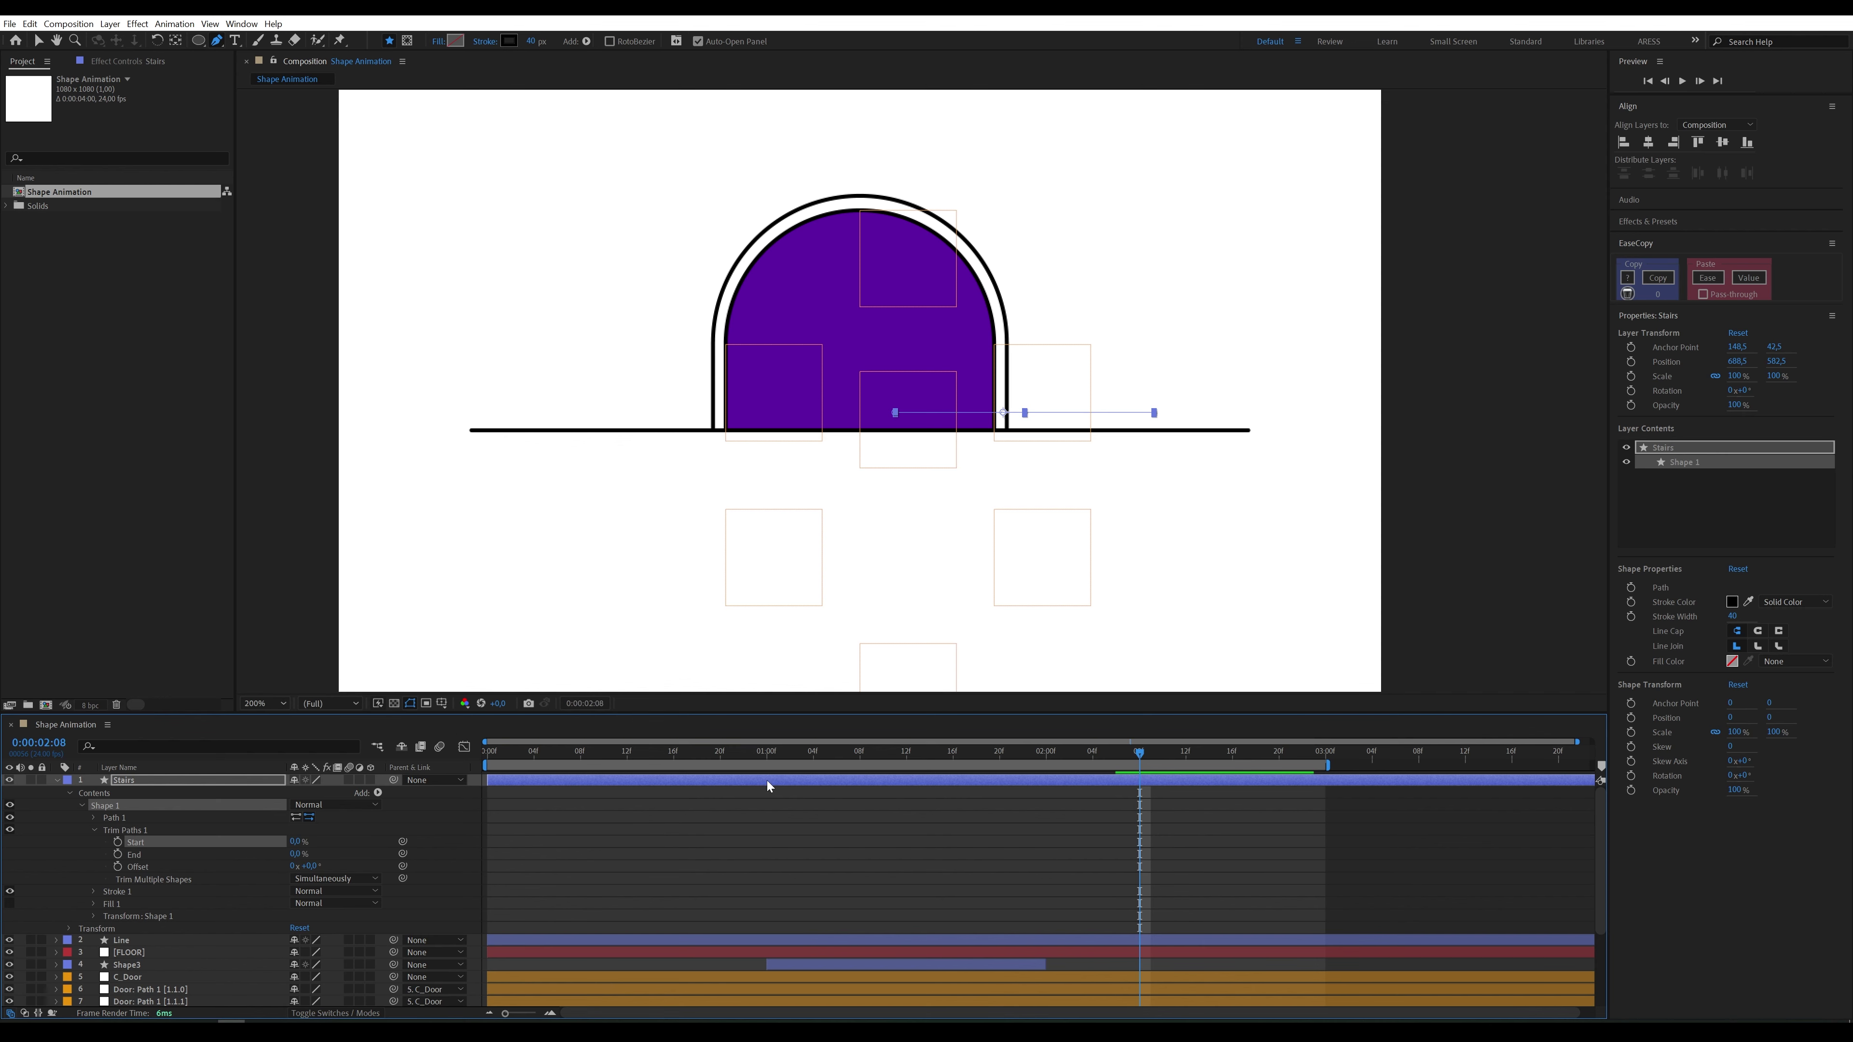
Step: Trim the Stairs layer to start at 0:00:02:07 and animate Trim Paths Start from 0% there to 100% at 0:00:02:17
mouse_move(1120, 750)
mouse_down()
mouse_move(1039, 759)
mouse_move(1122, 756)
mouse_up()
key(alt+bracketleft)
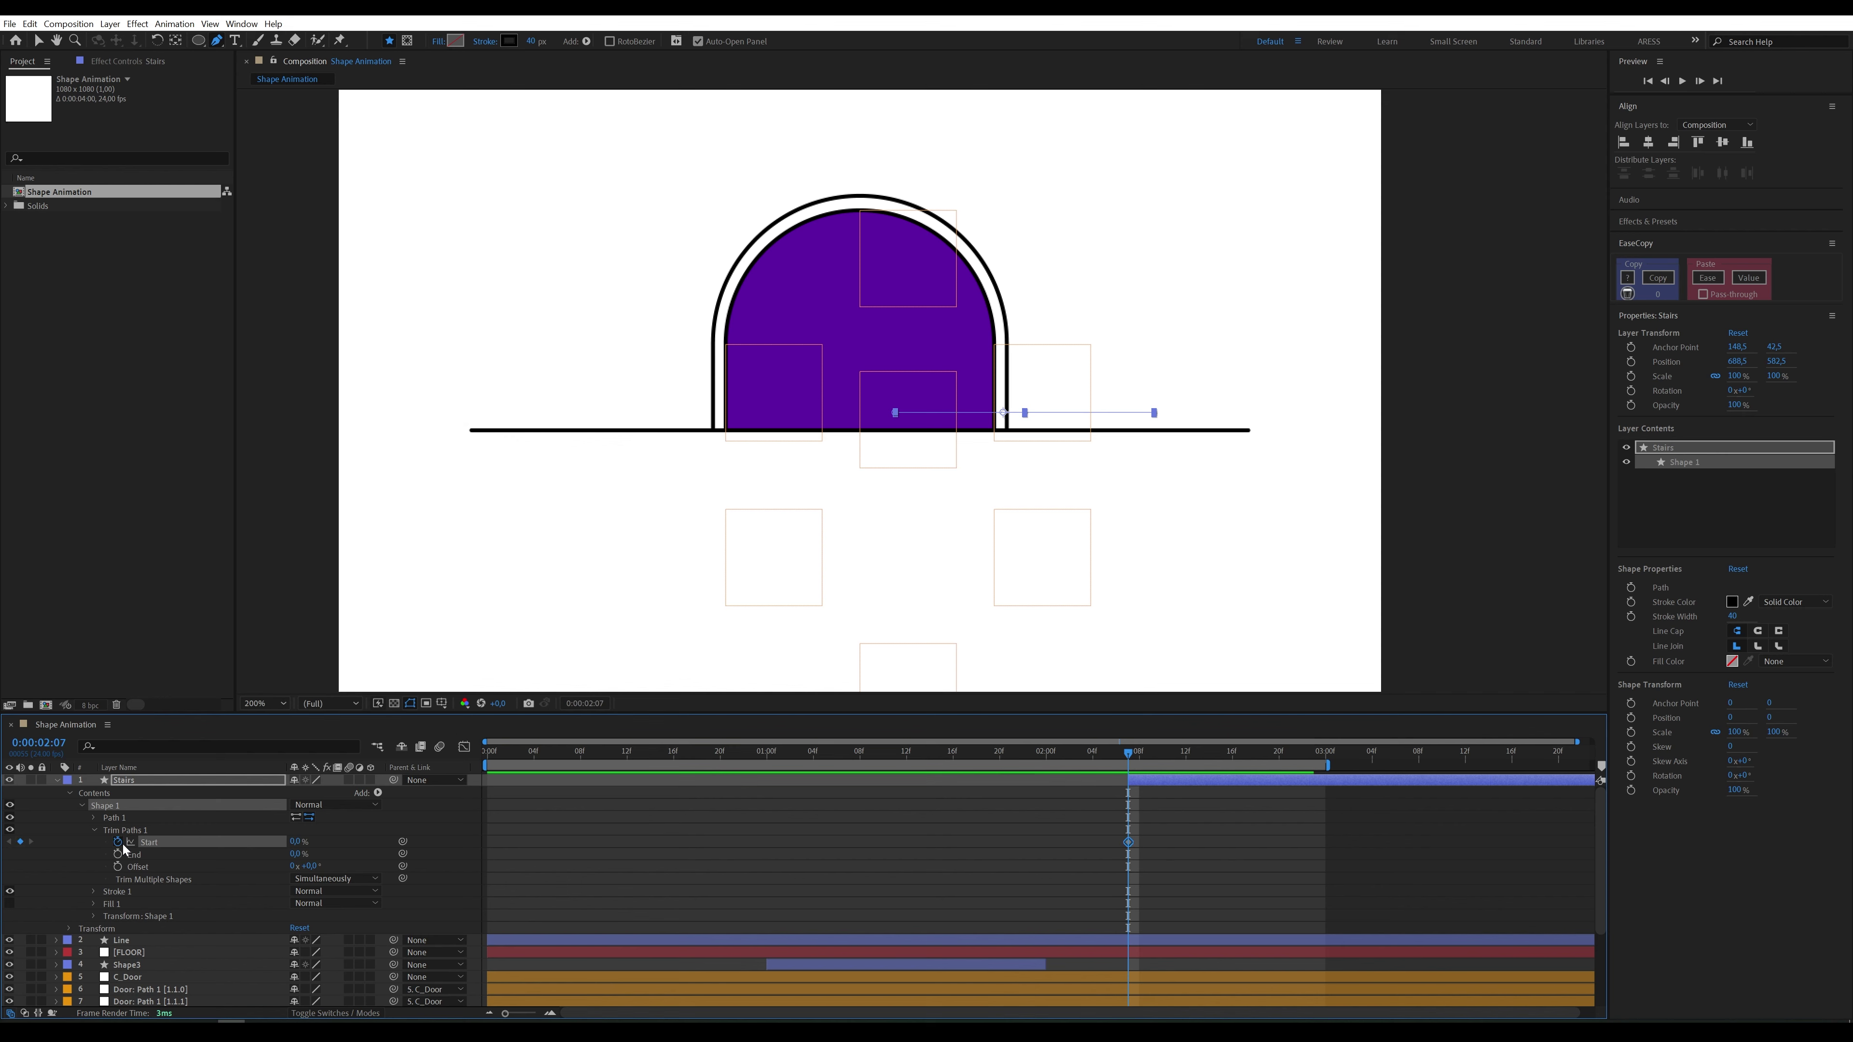
key(shift+Page_Down)
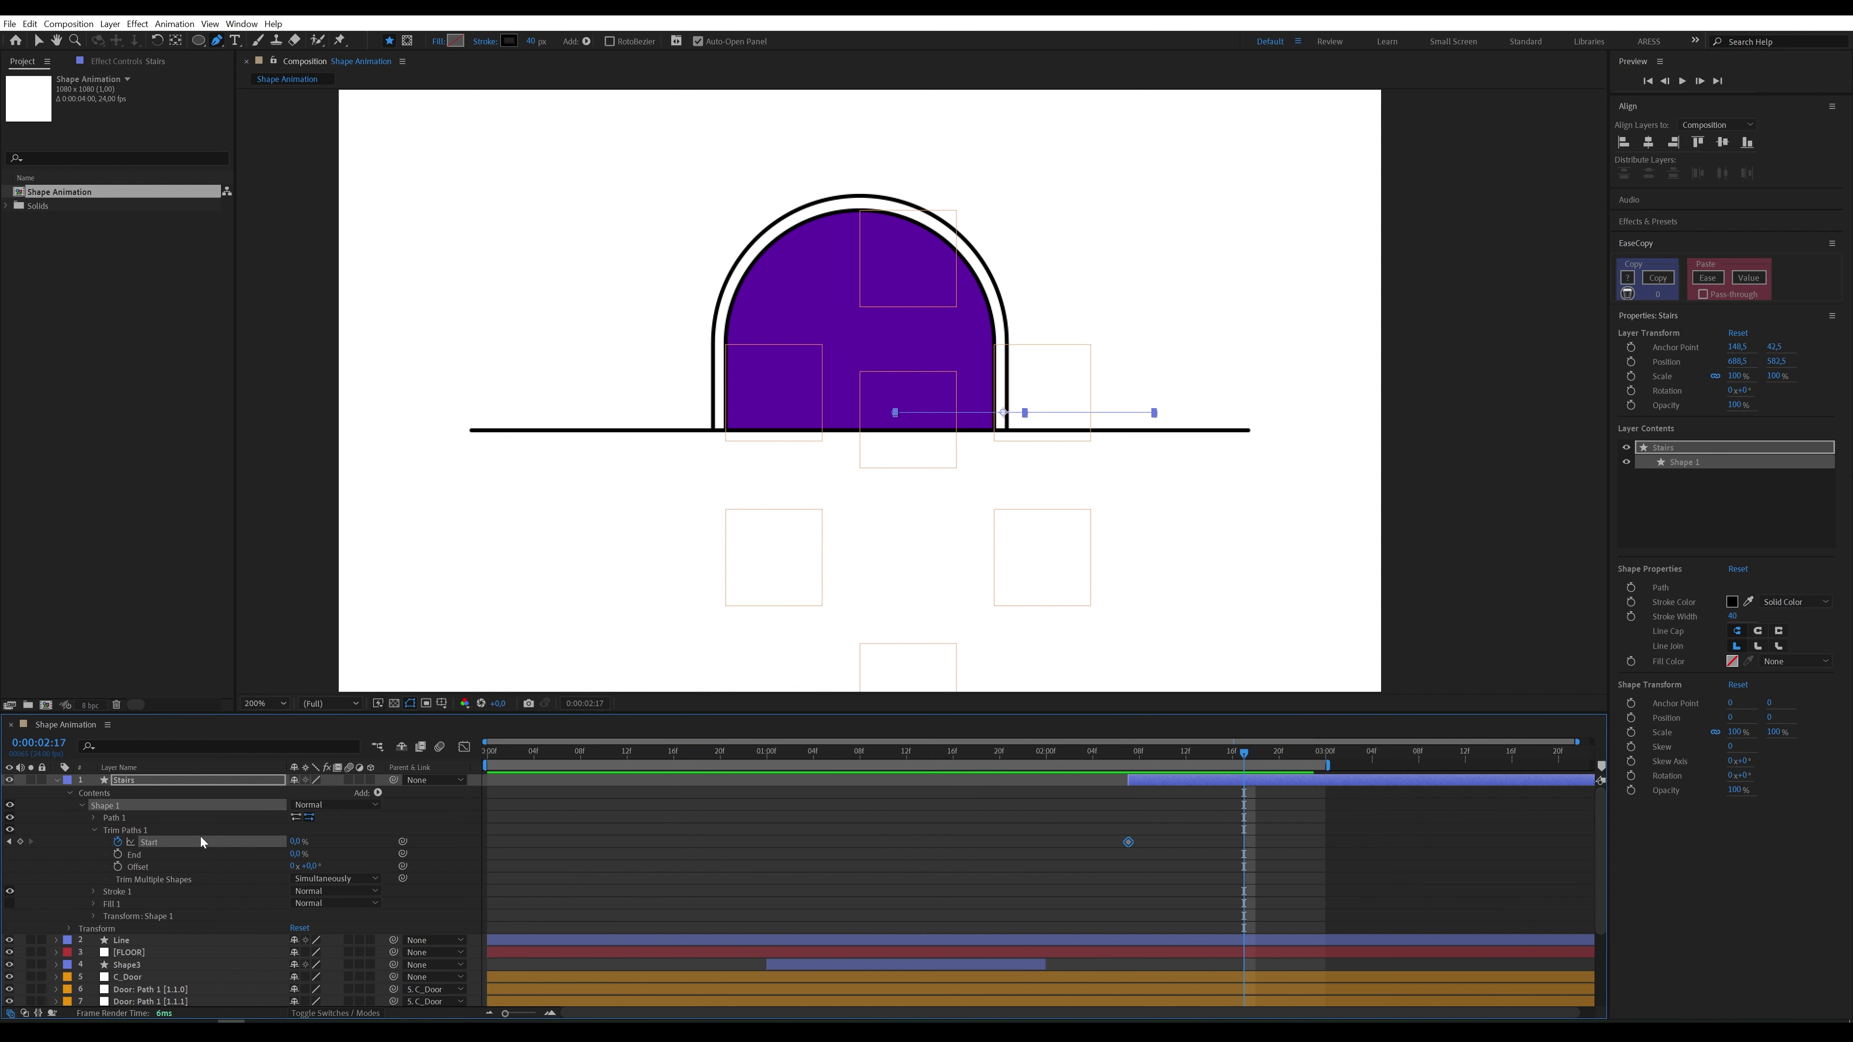
drag(299, 843, 593, 838)
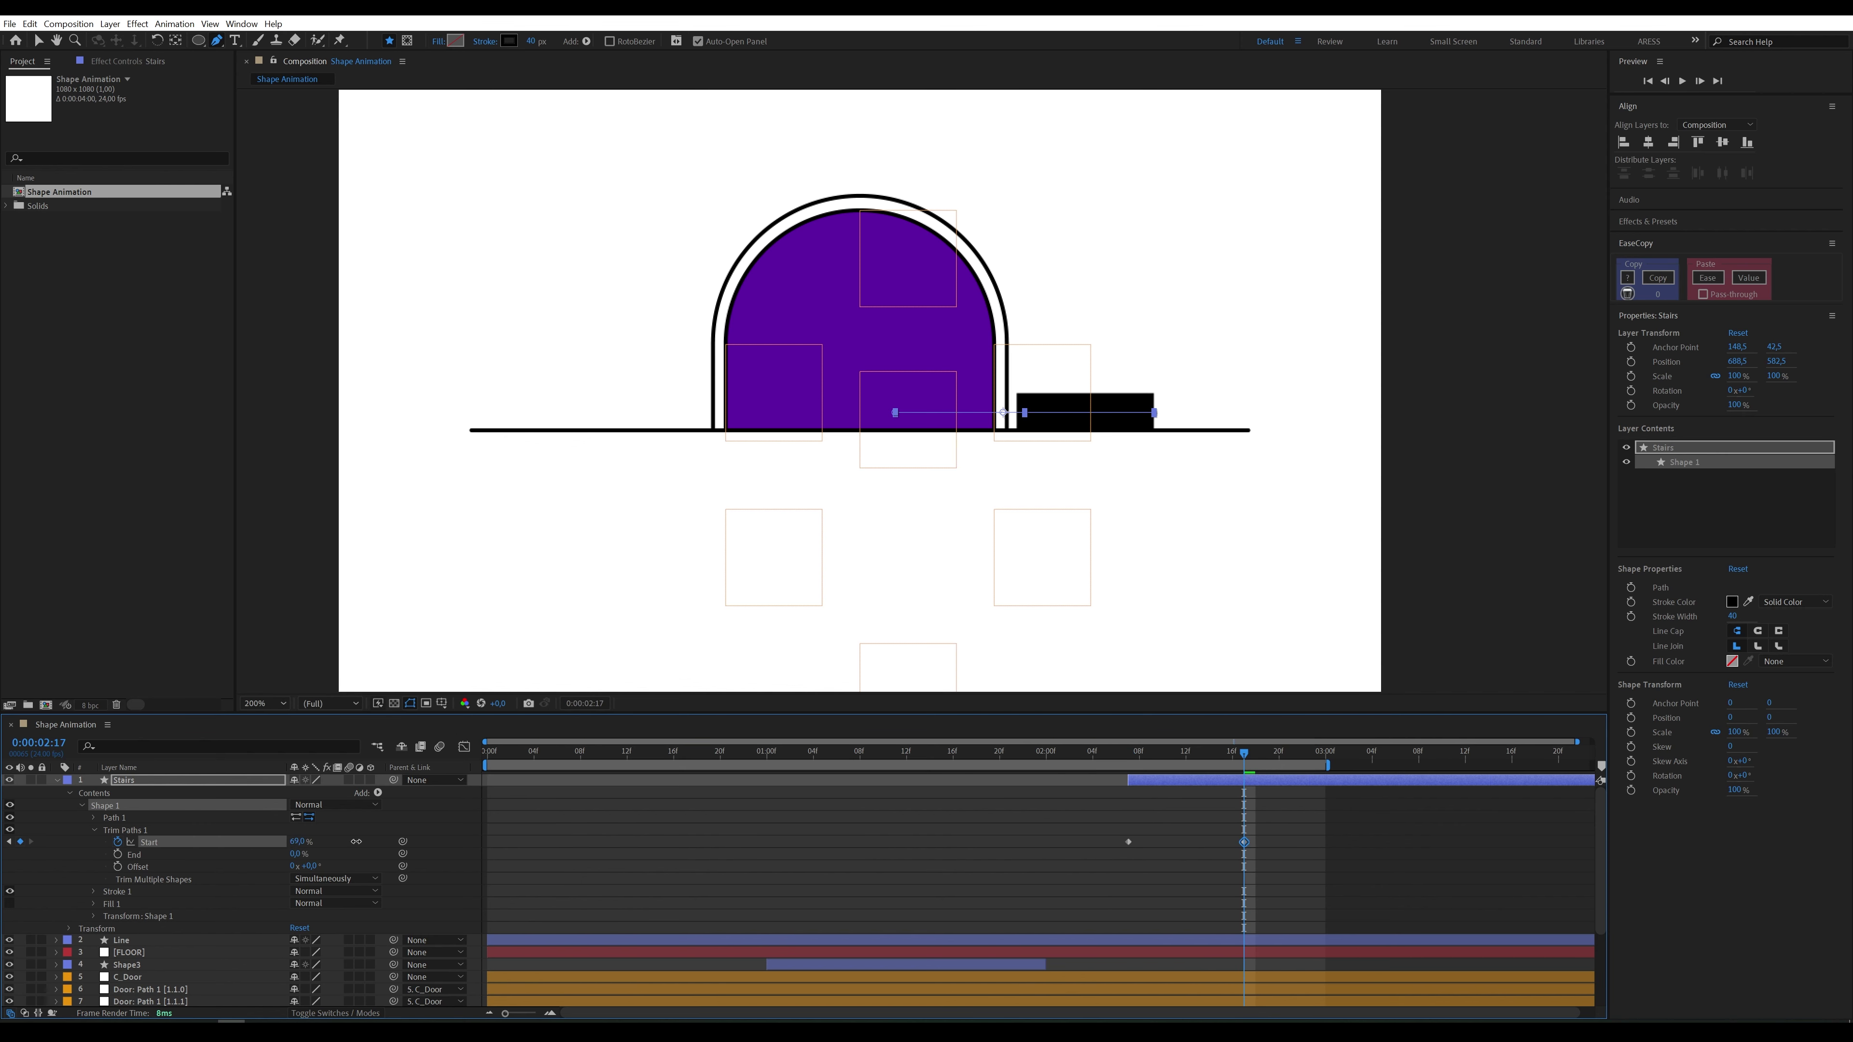
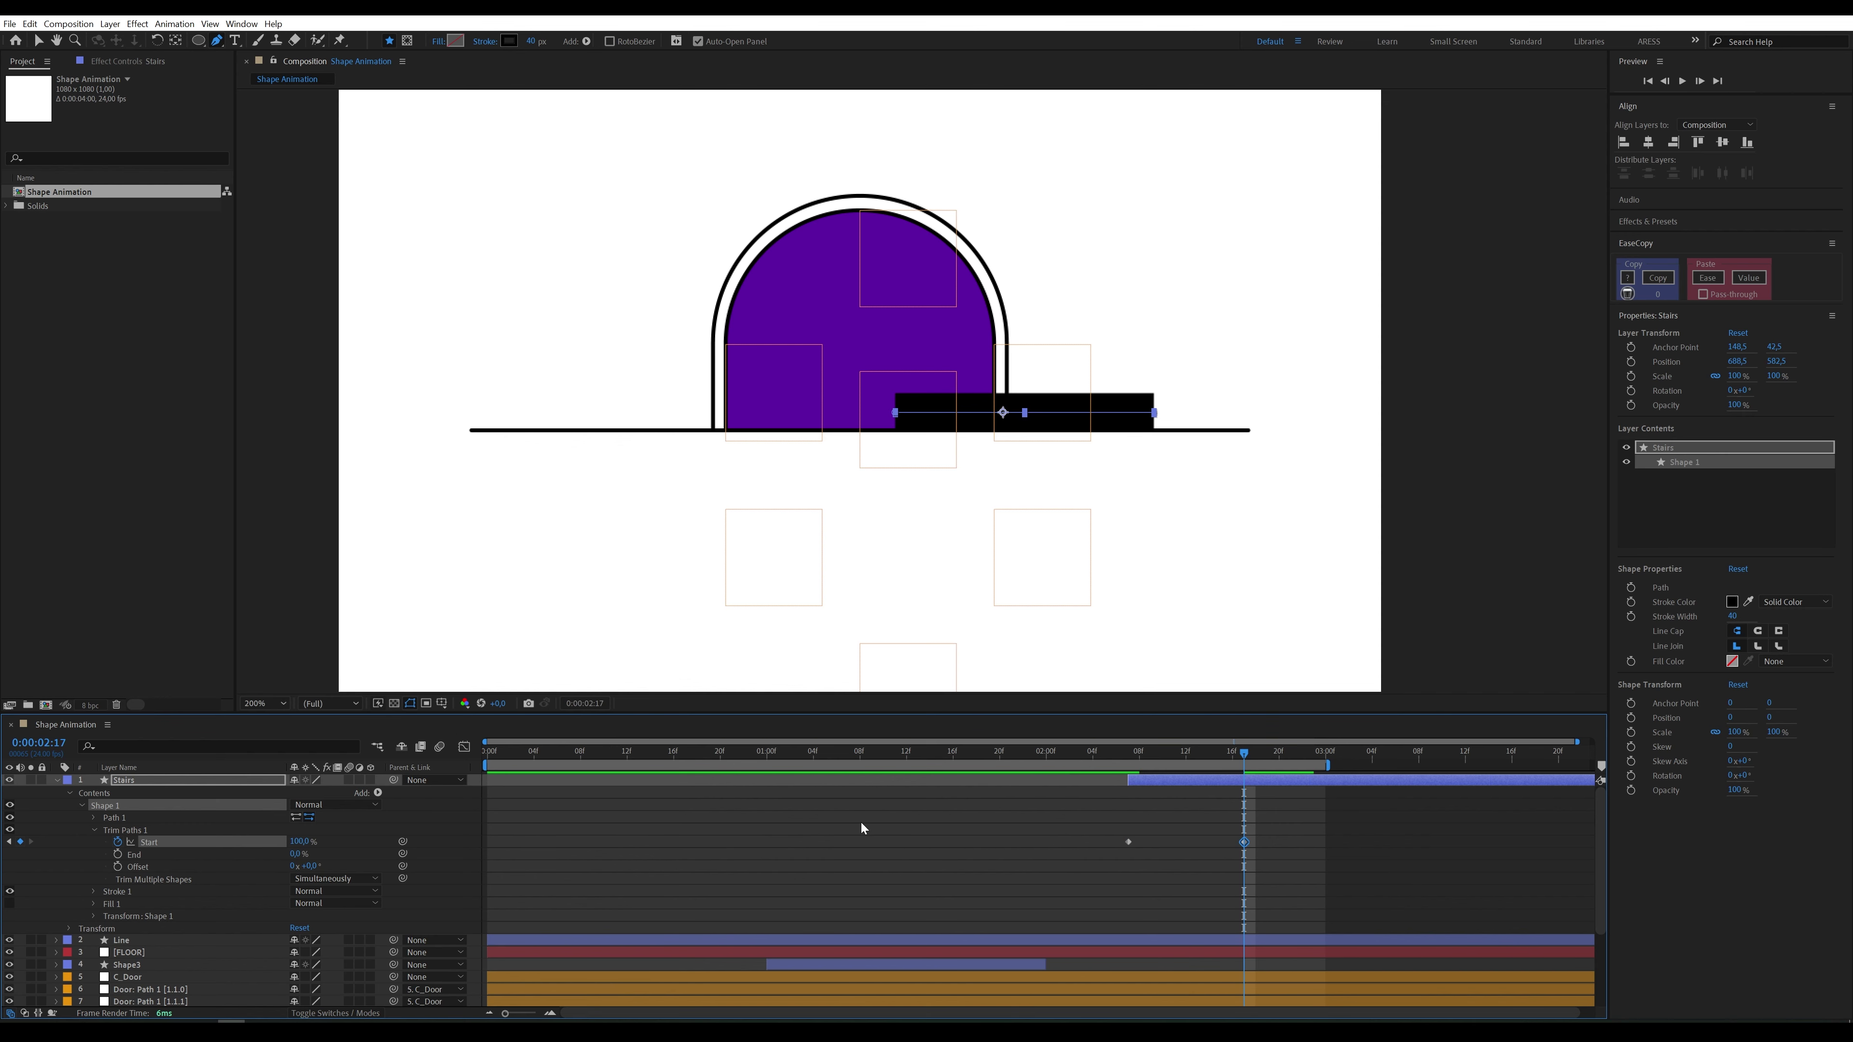
Step: Add a Repeater to the Stairs shape and expand its settings
click(378, 793)
click(306, 673)
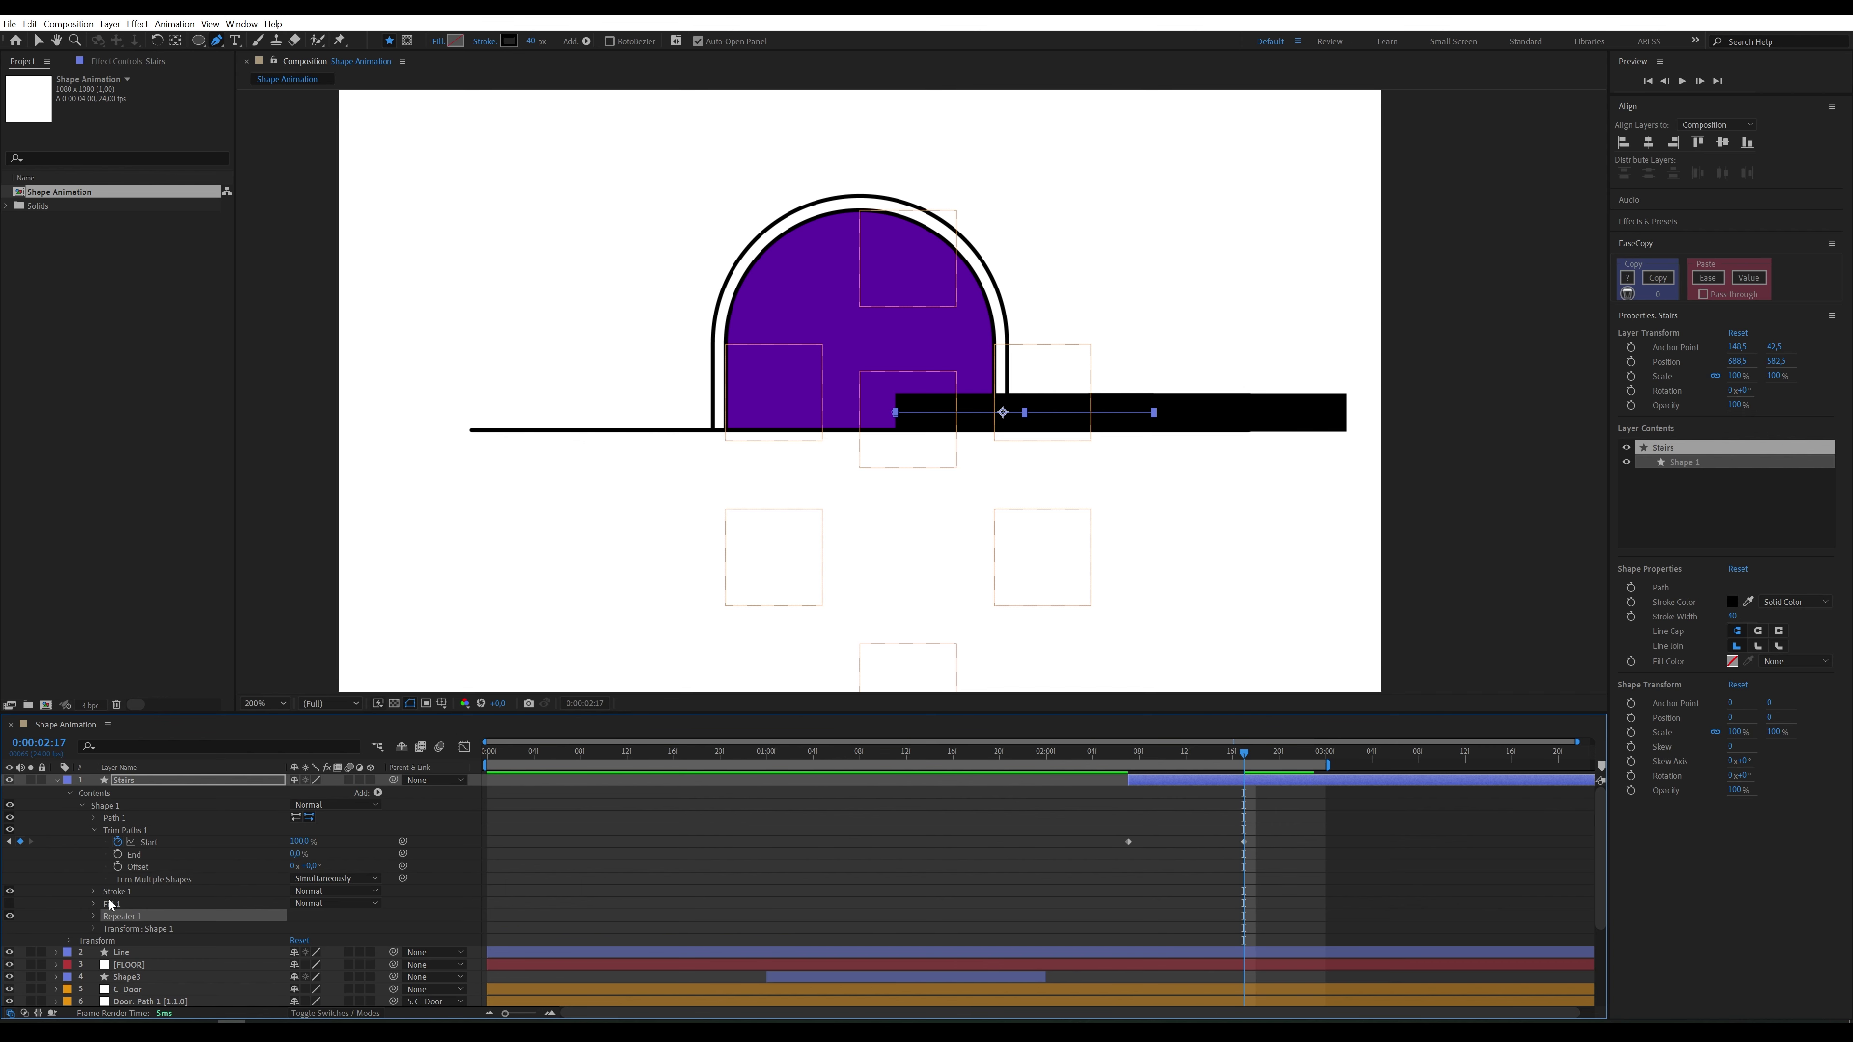
click(94, 917)
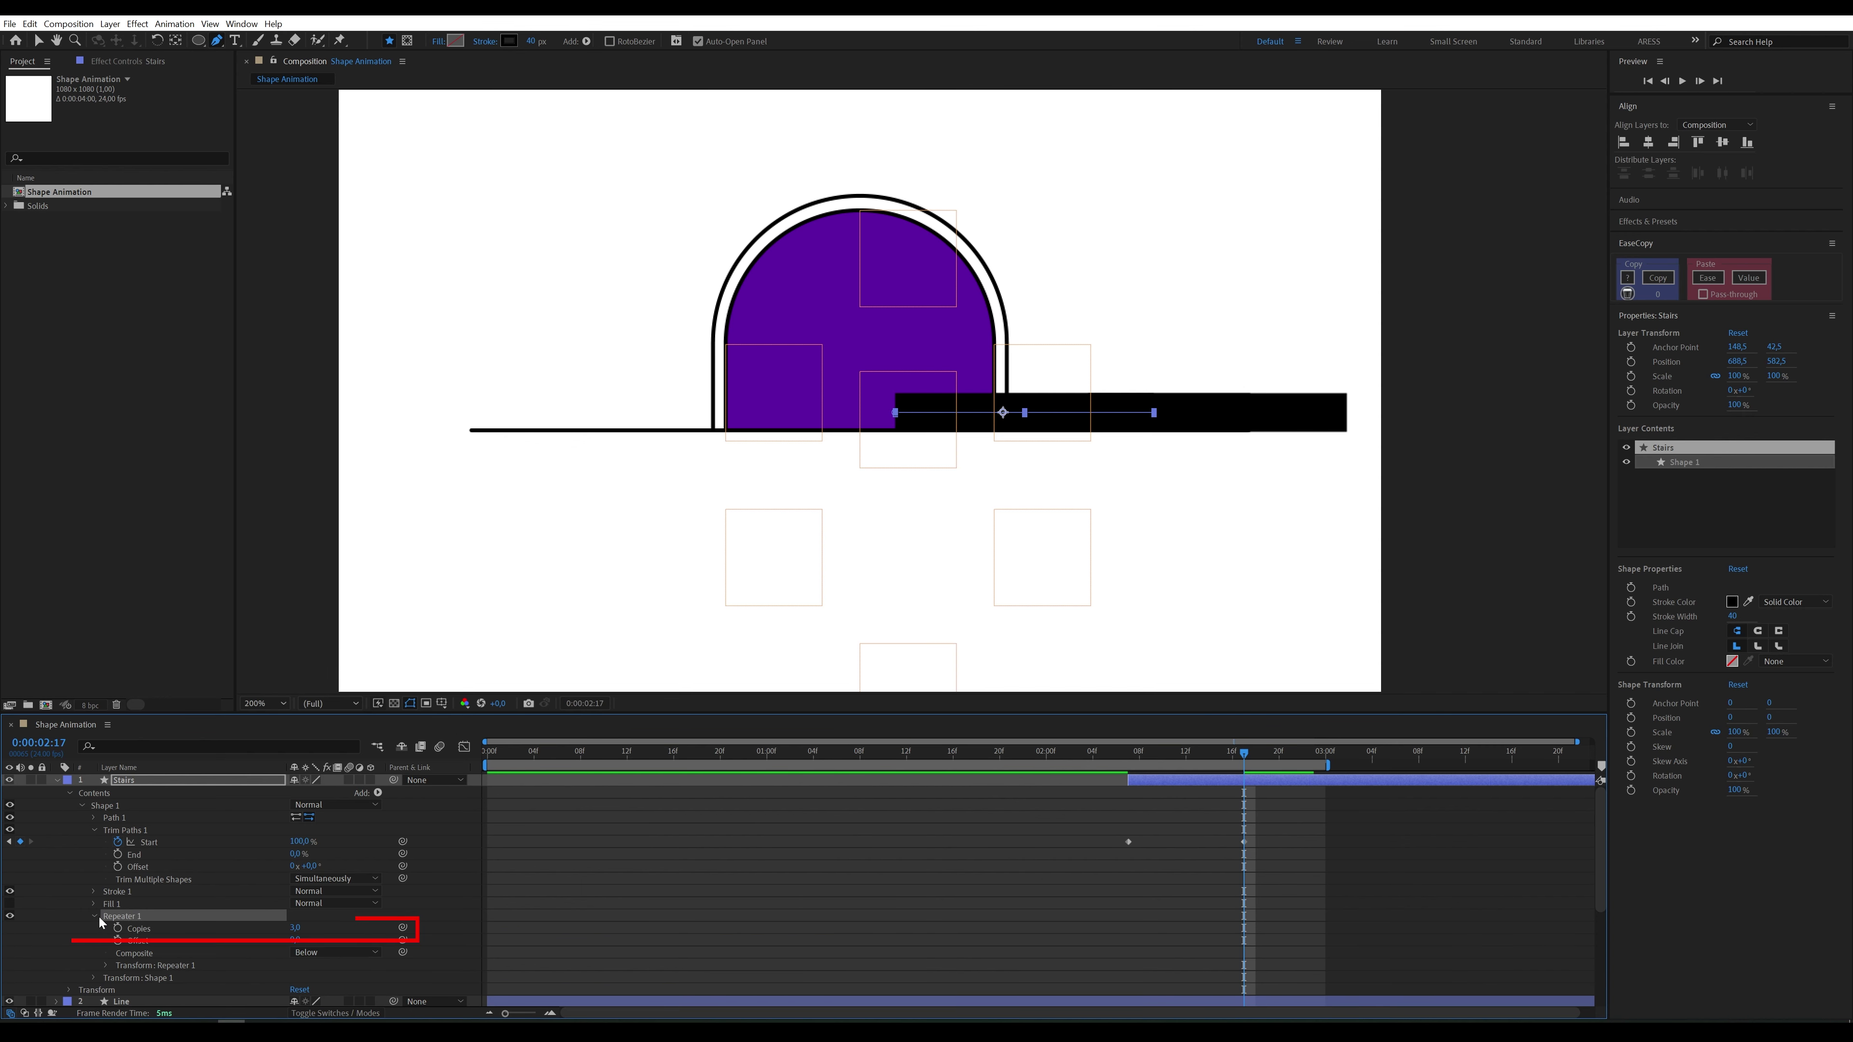
Step: Set the Repeater's transform position to 60, -39 to offset each copy into an ascending stair step
click(106, 966)
click(301, 950)
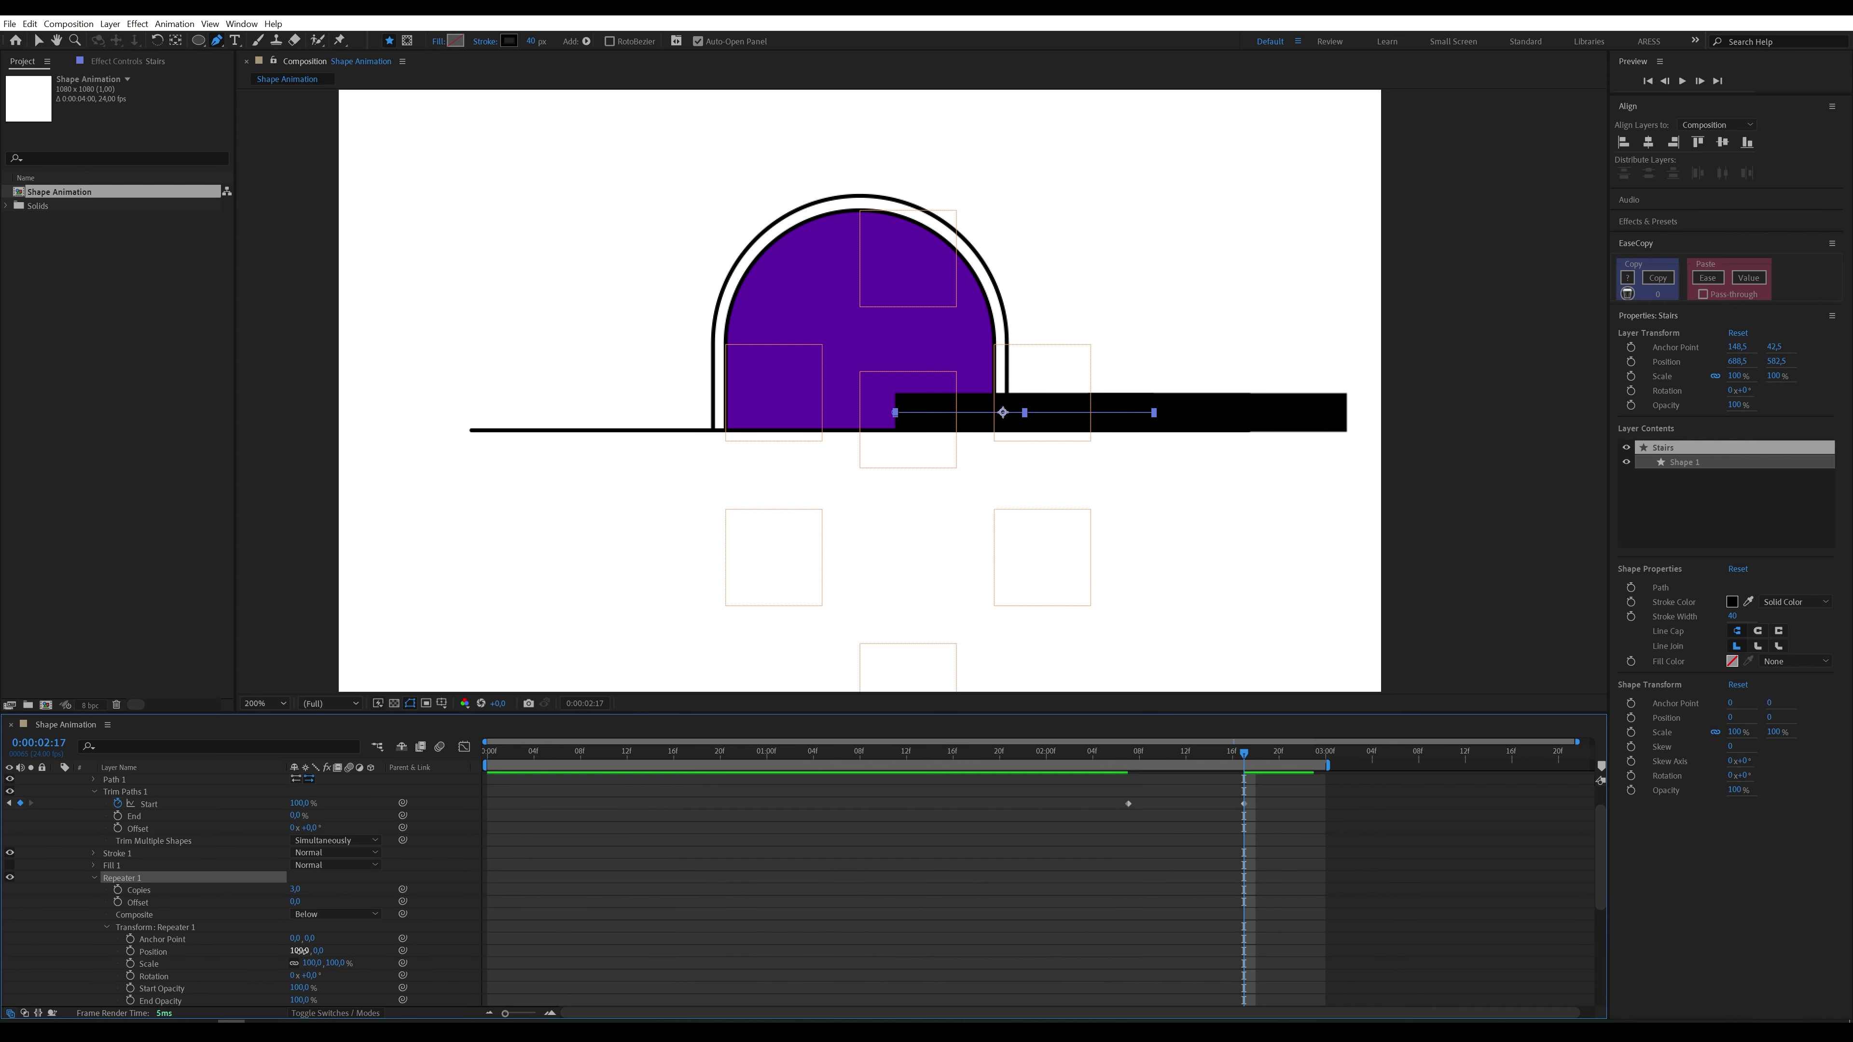
text(0)
click(312, 950)
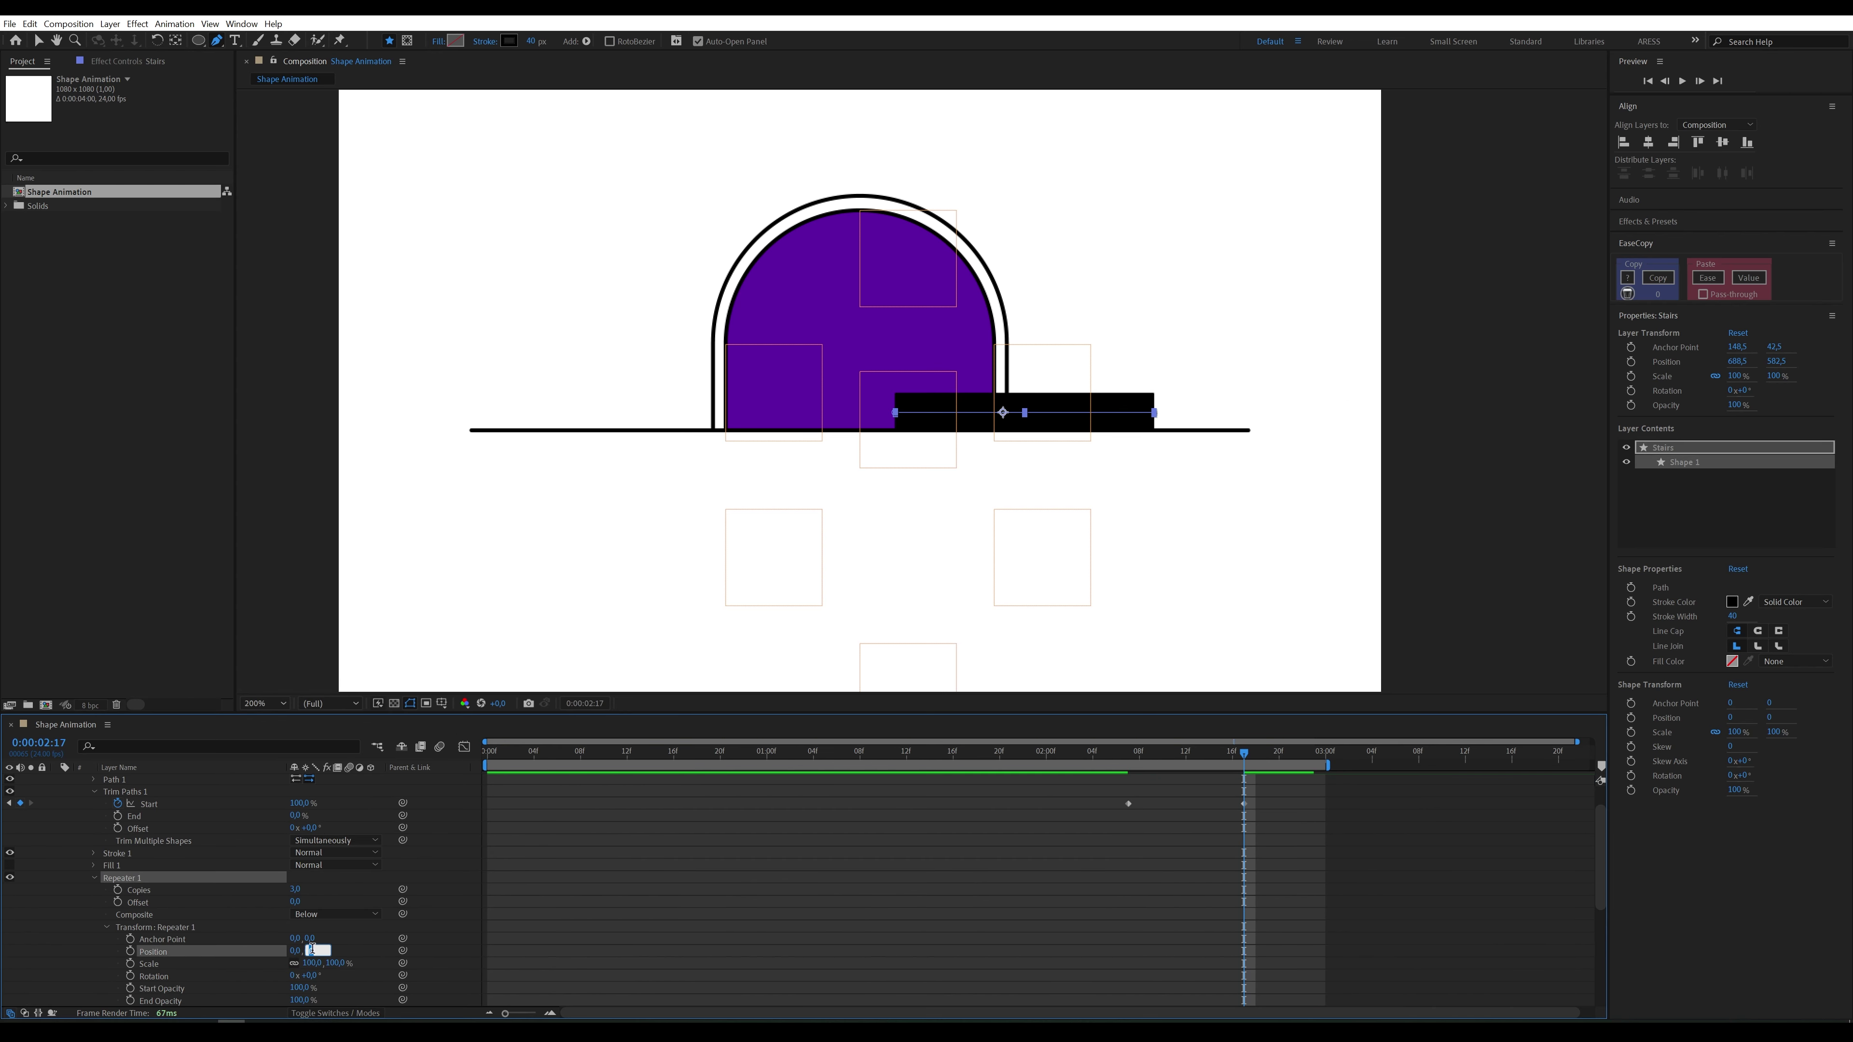
text(-40)
key(Return)
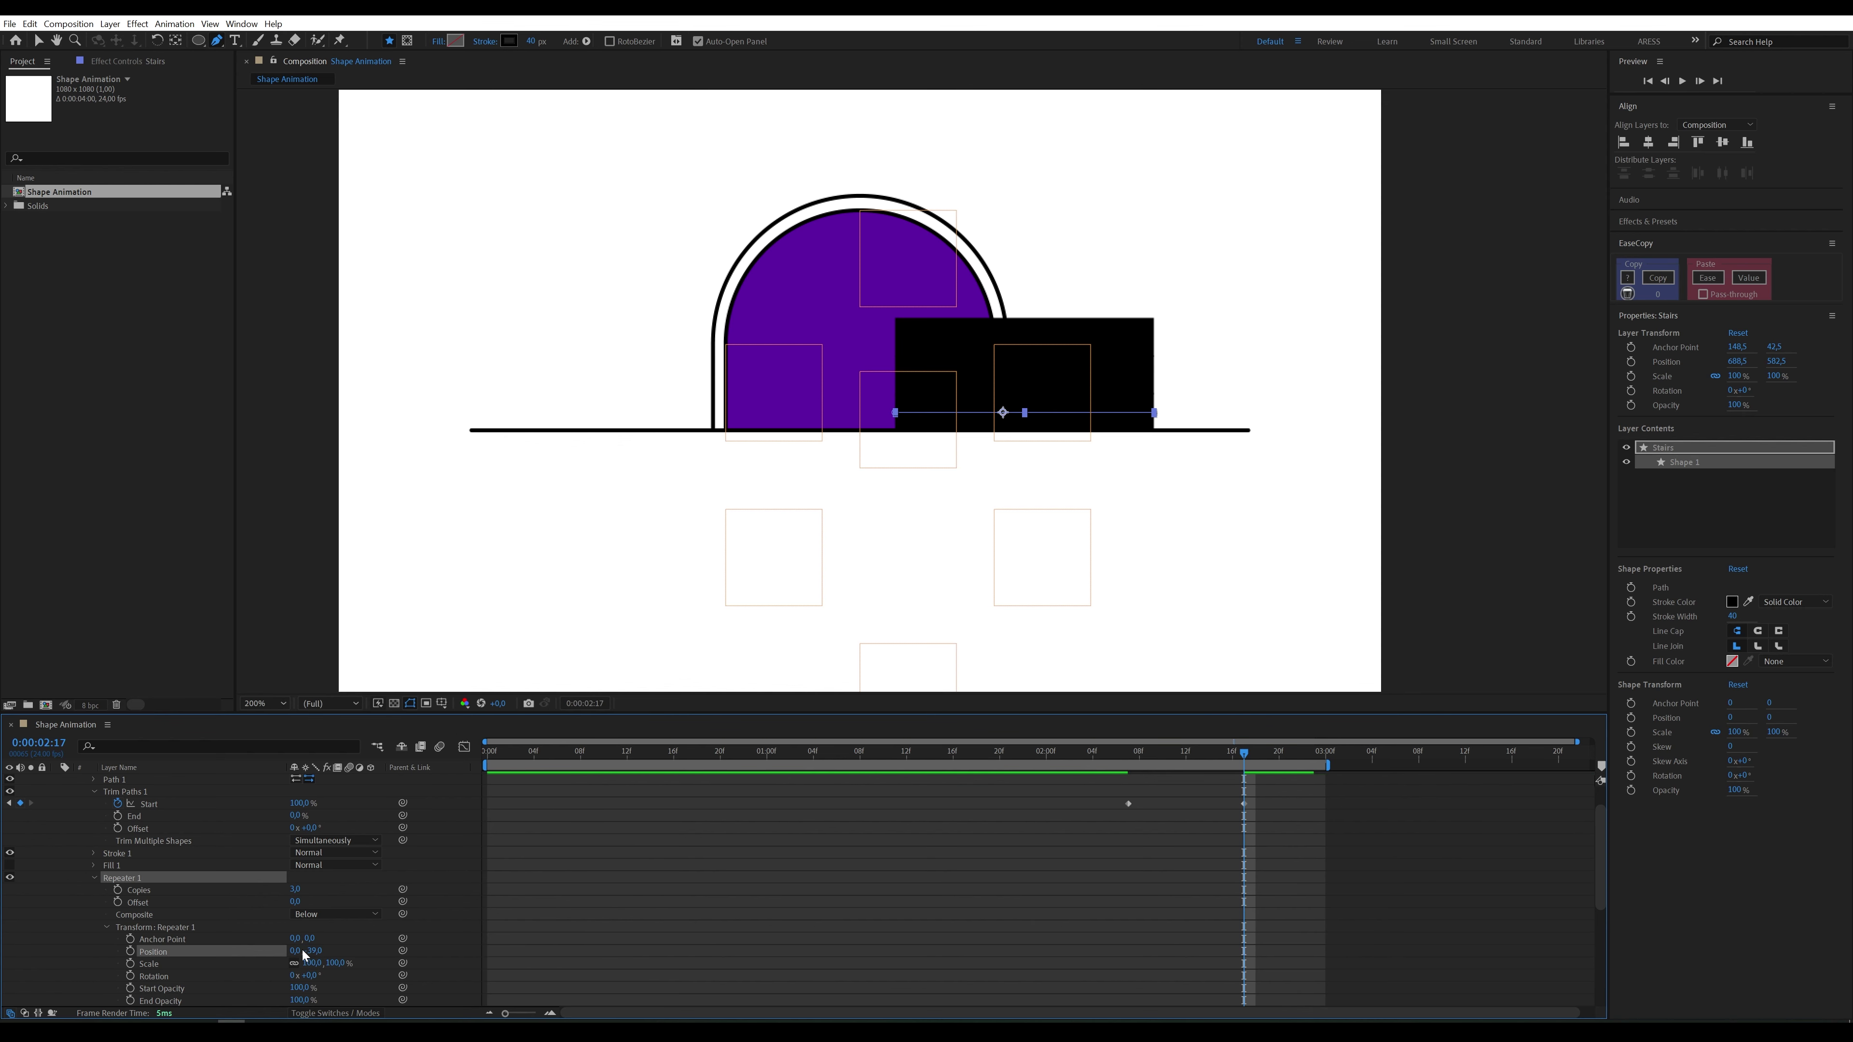
drag(298, 951, 344, 951)
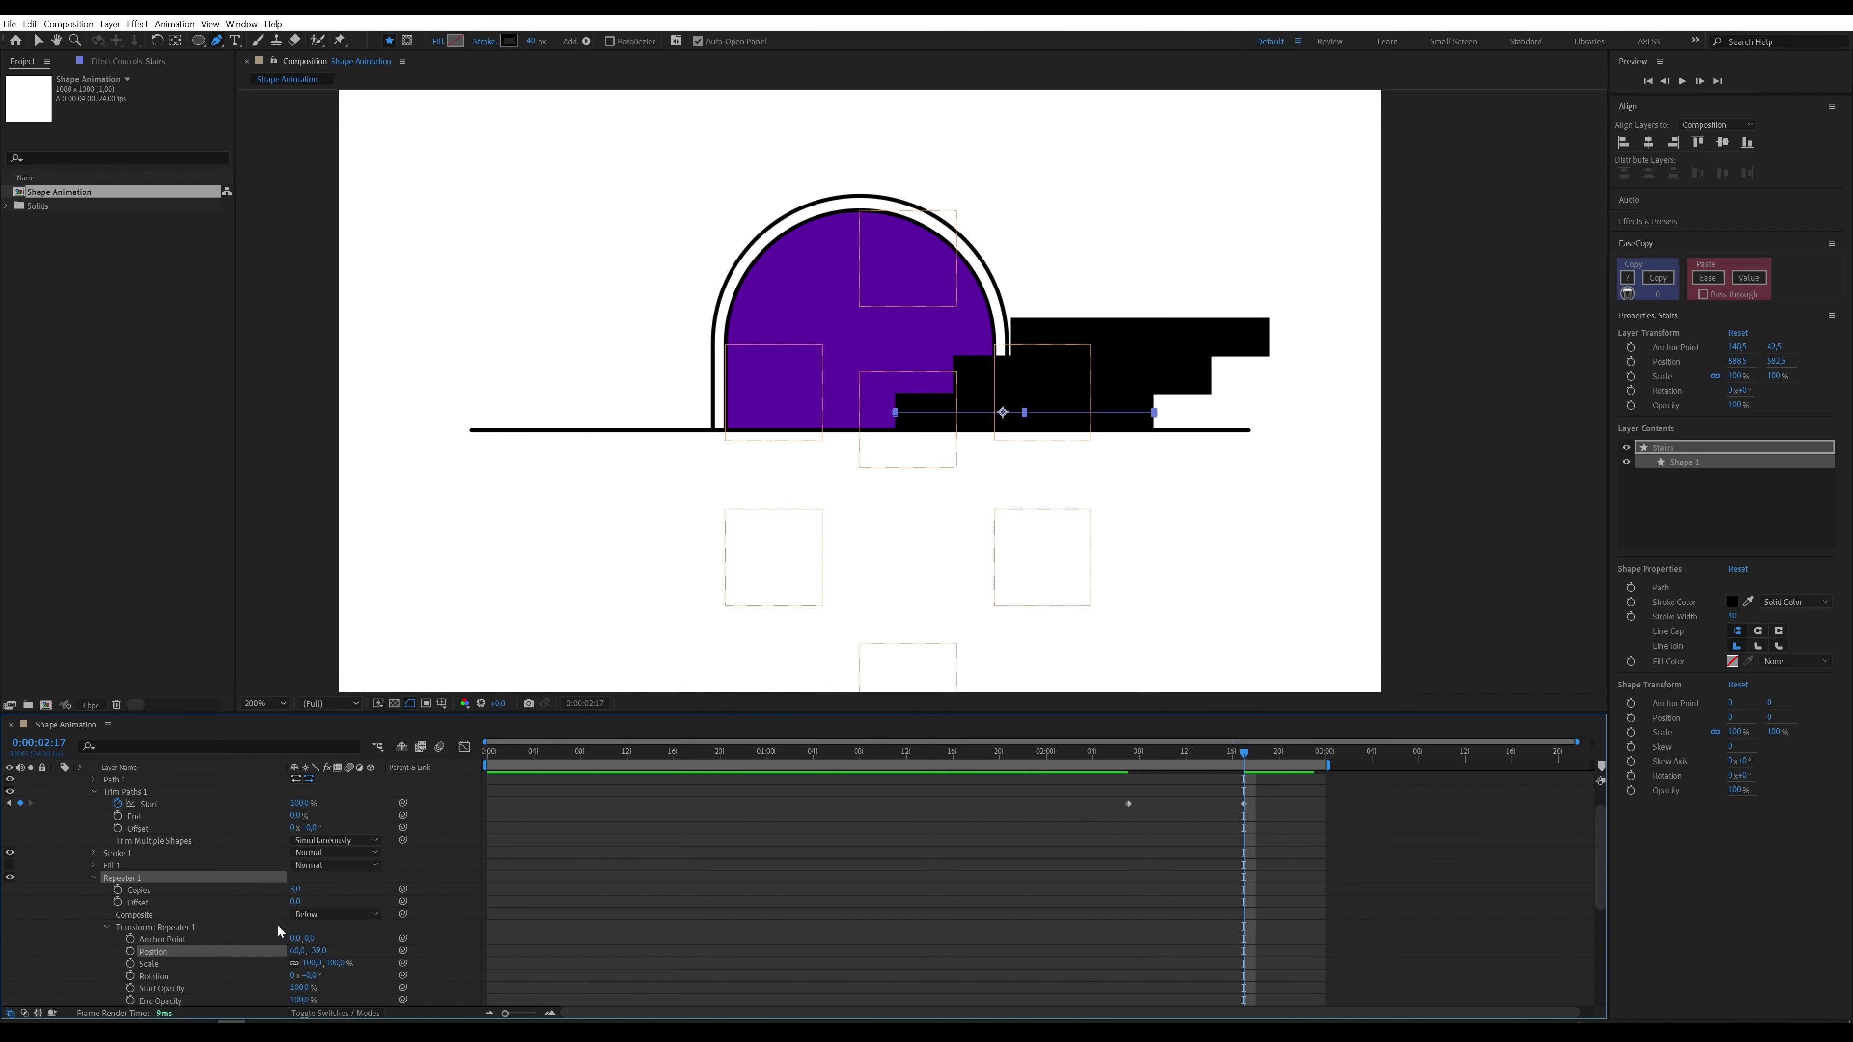
Step: Shift the Stairs layer left to an X position of about 561.5, keeping it on the floor line
scroll(278, 924, up, 1)
click(176, 781)
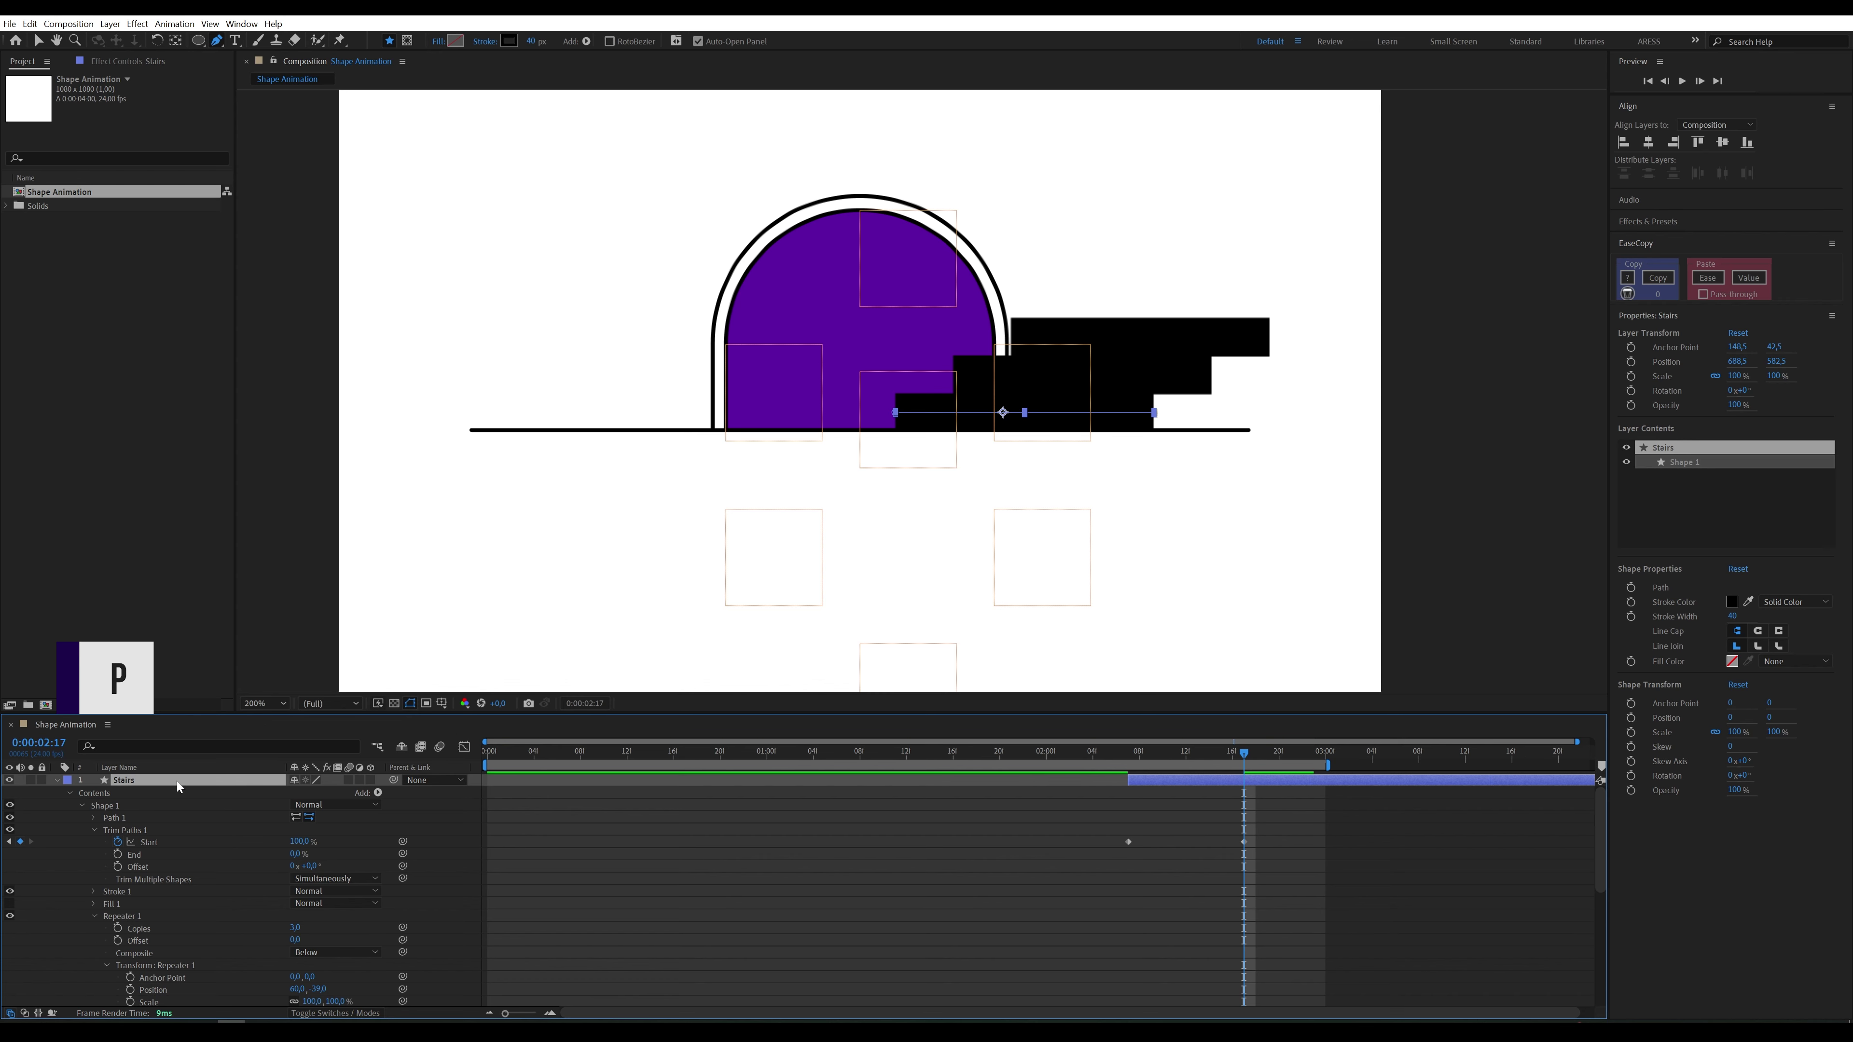
key(p)
drag(300, 792, 211, 801)
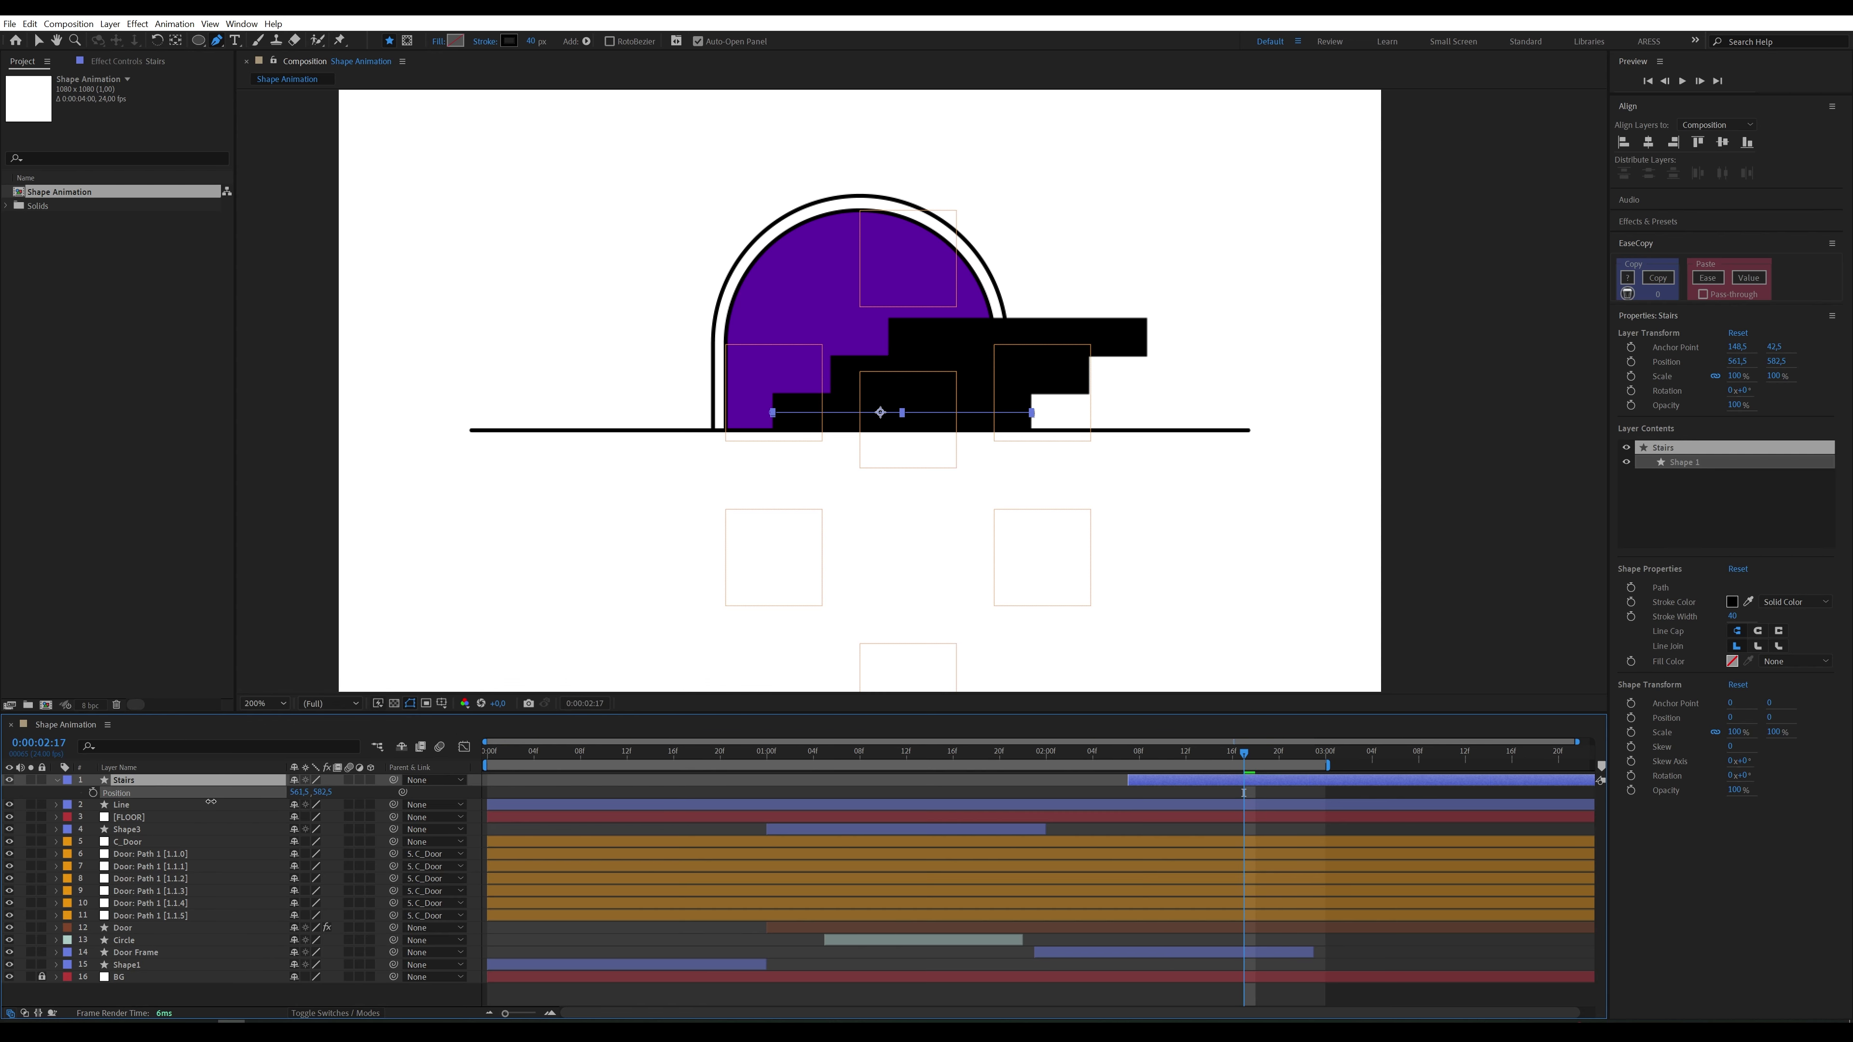
Step: Set the number of Repeater copies on the Stairs shape to 4 and collapse the layer
click(57, 780)
click(57, 780)
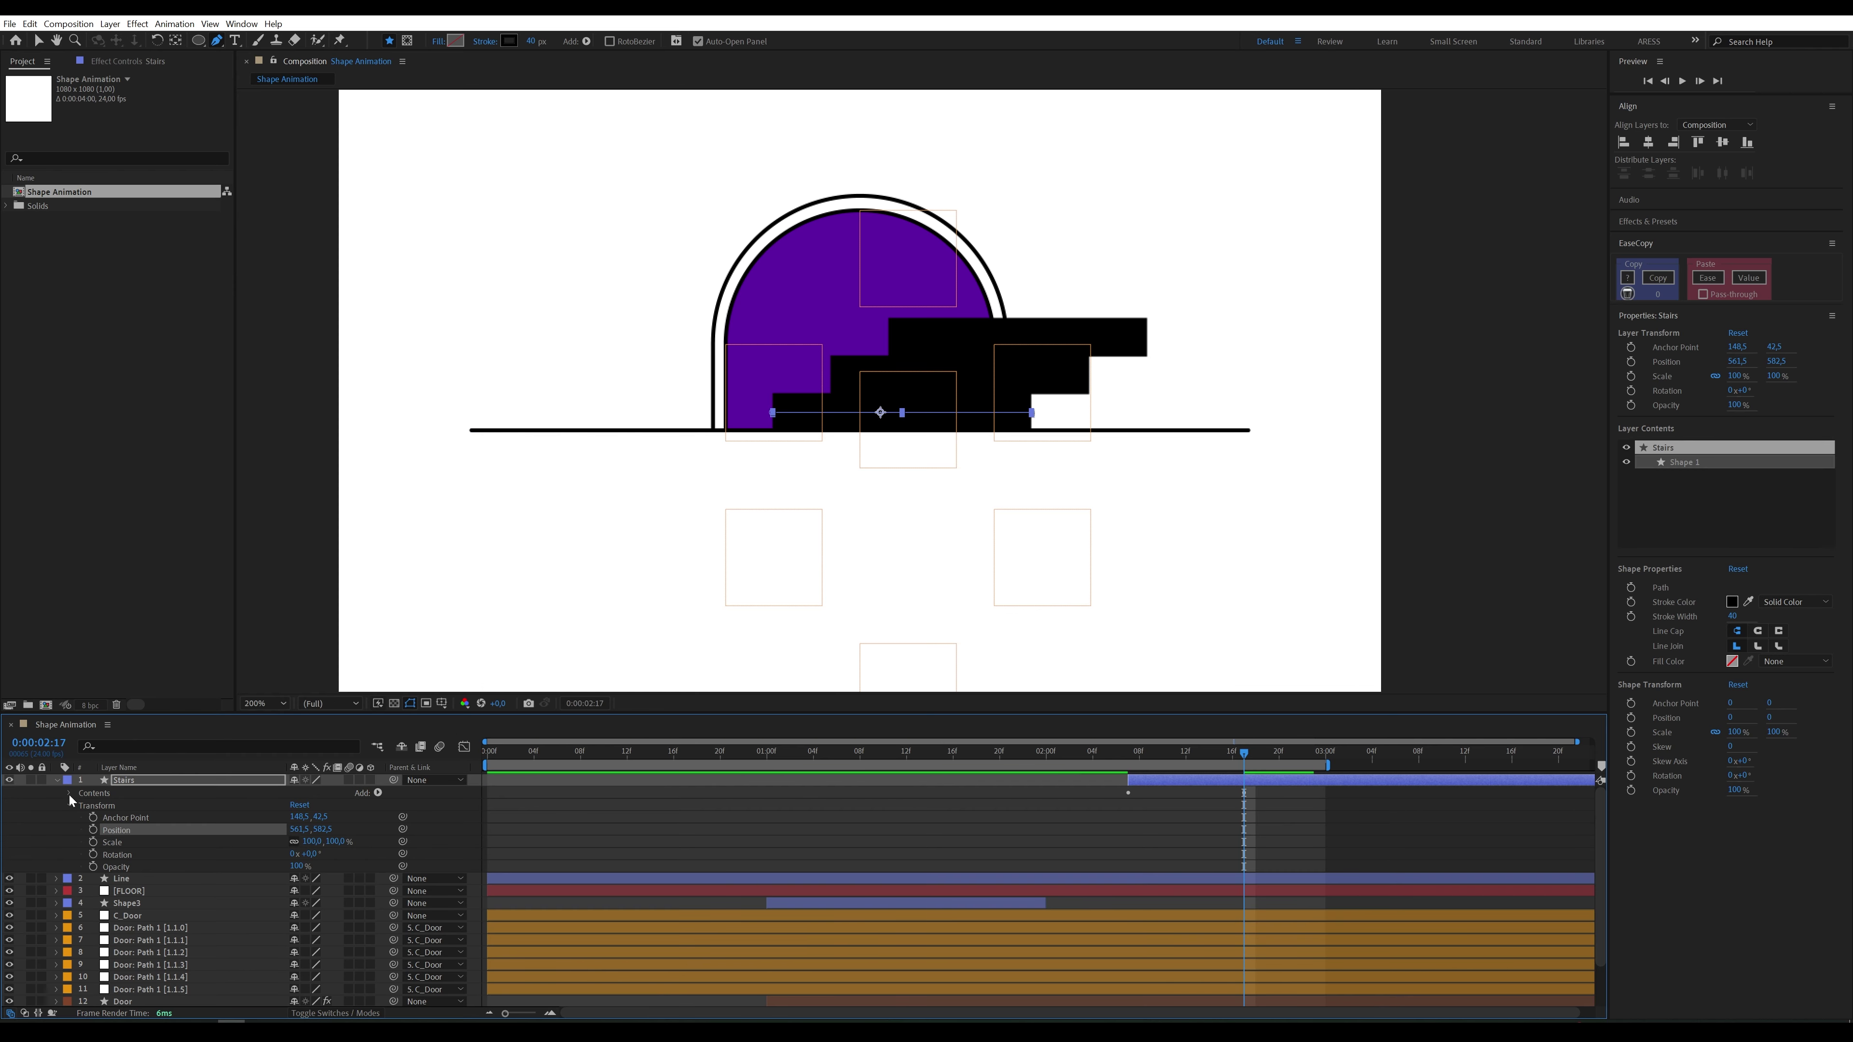
click(70, 794)
click(82, 805)
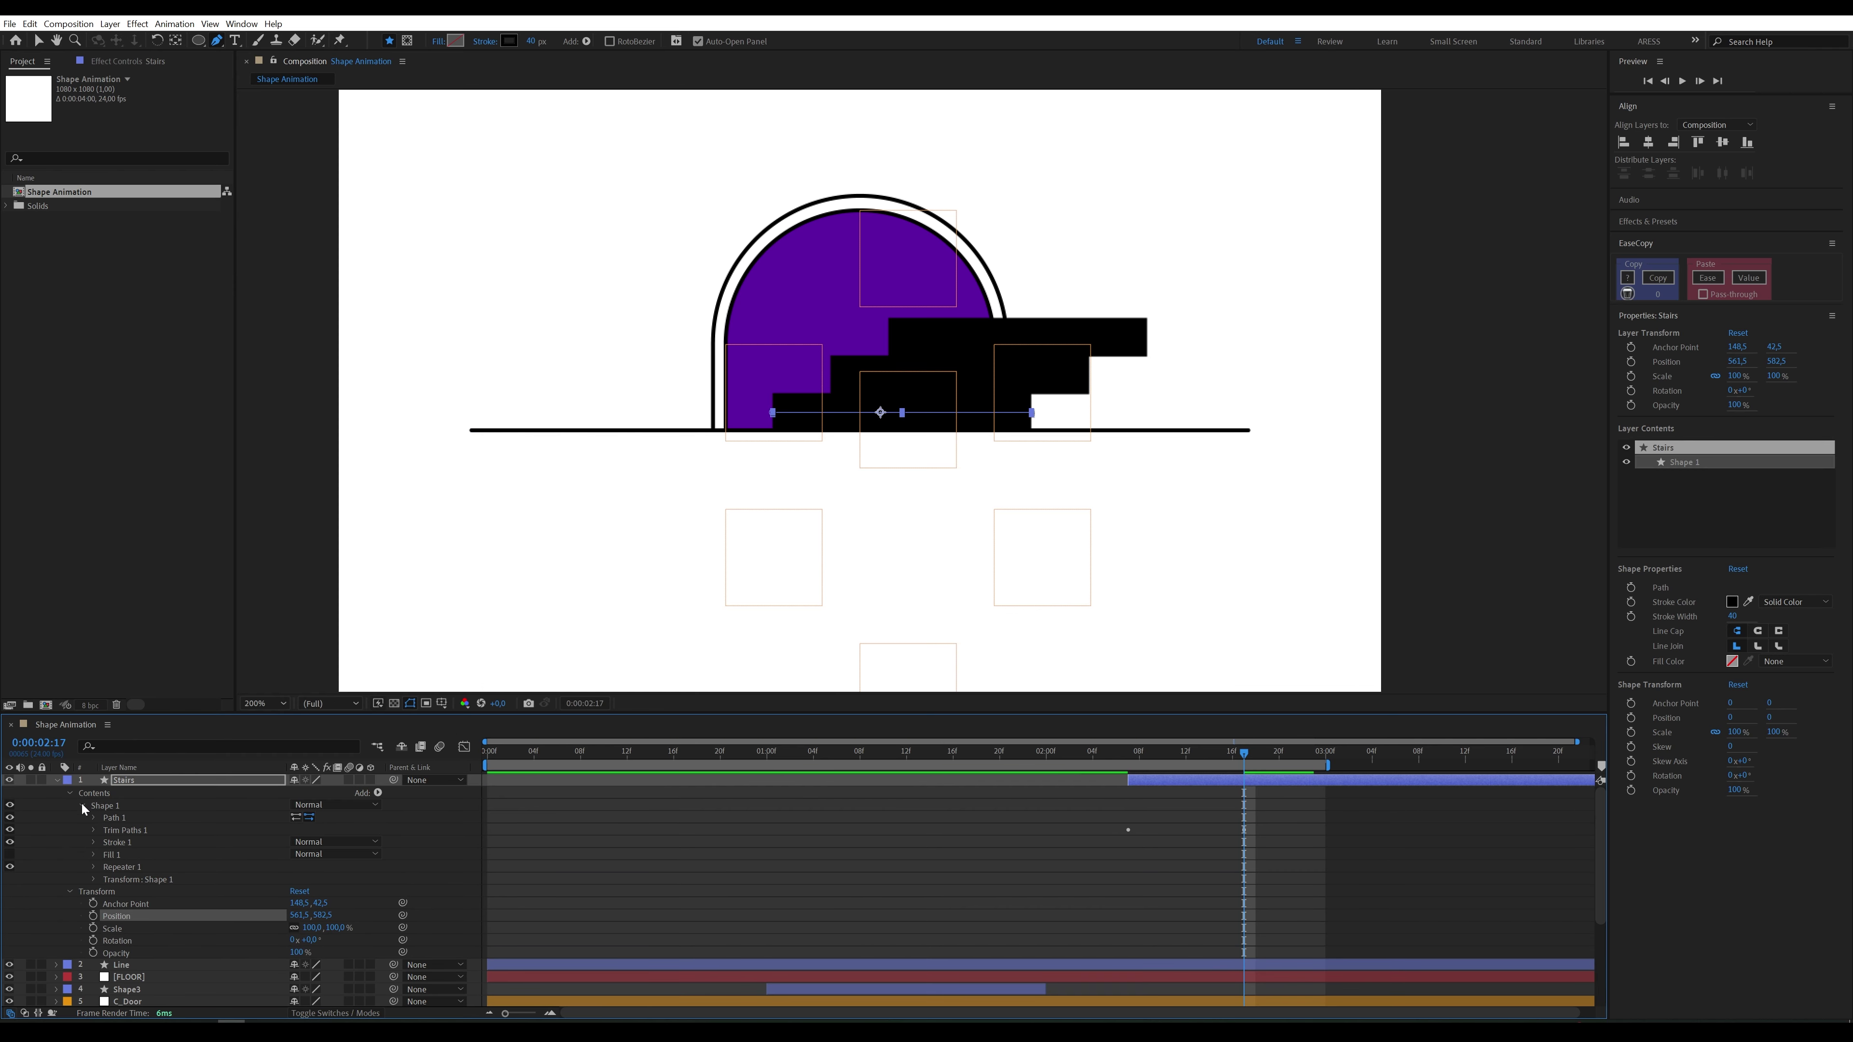
click(95, 869)
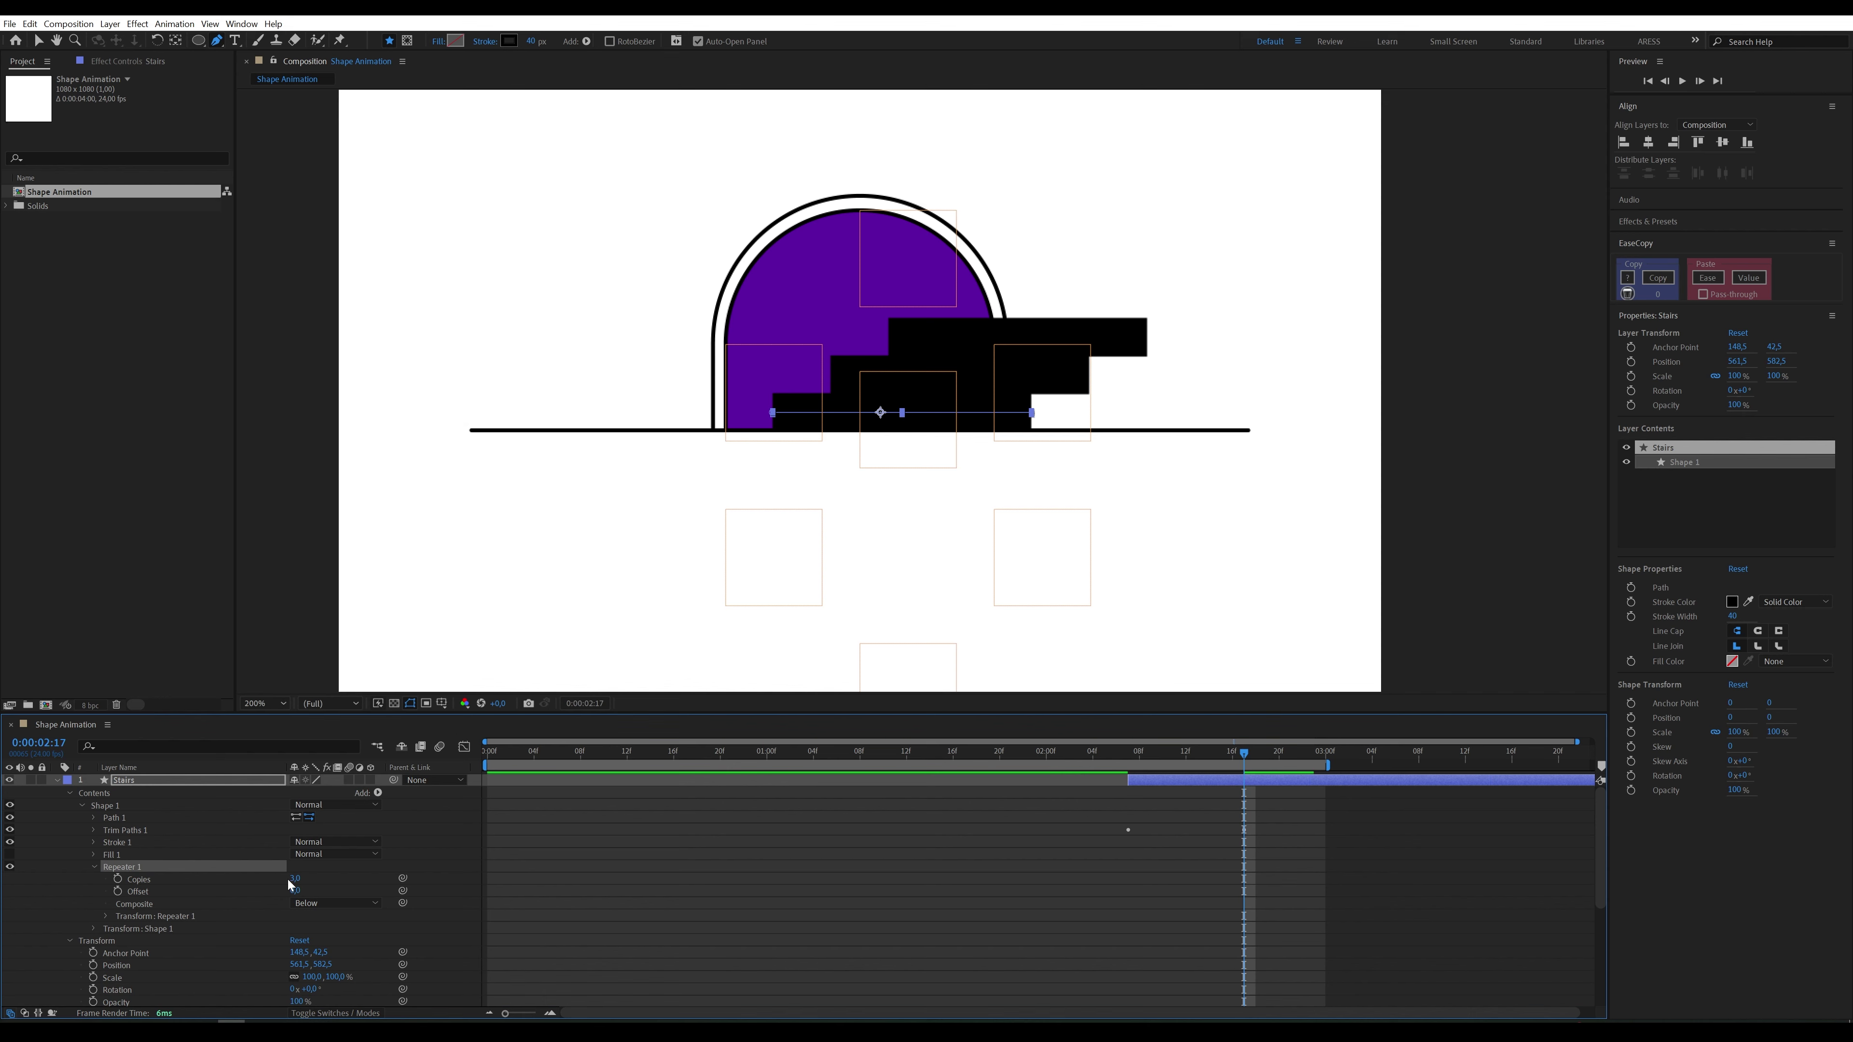
click(292, 880)
text(4)
key(Return)
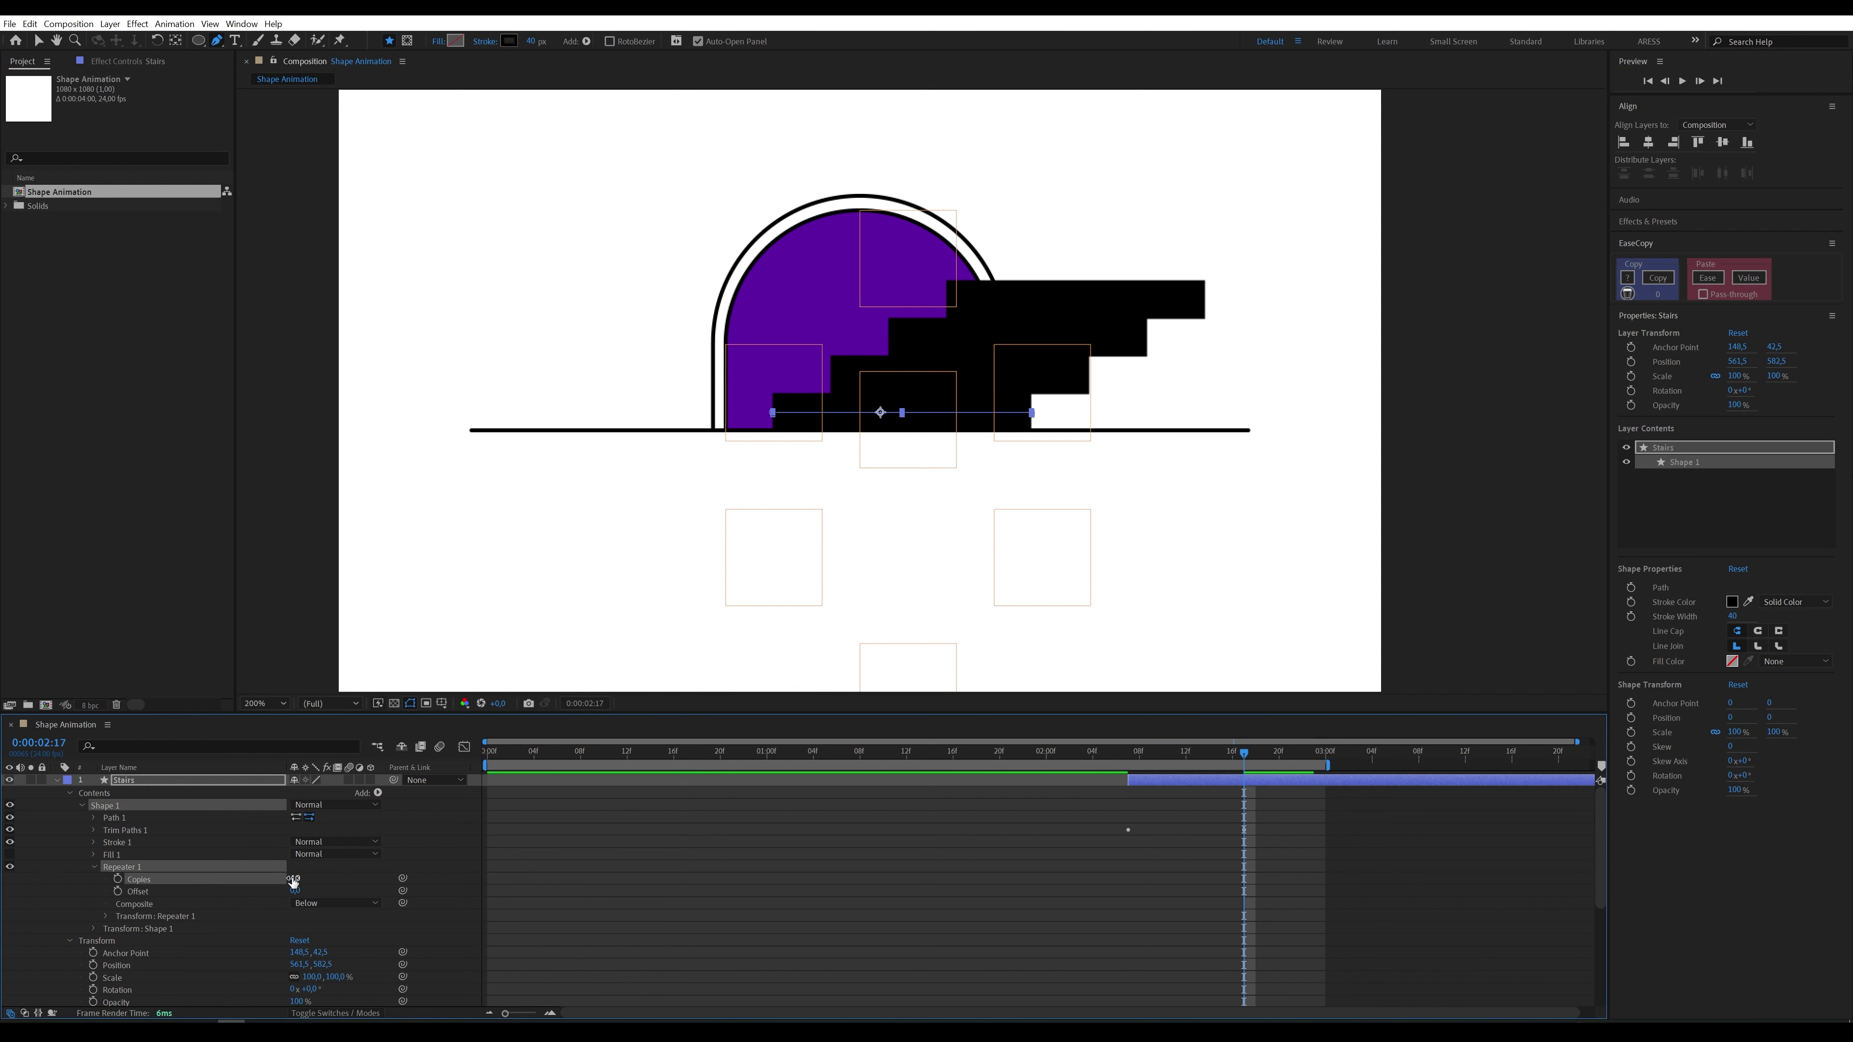
click(57, 781)
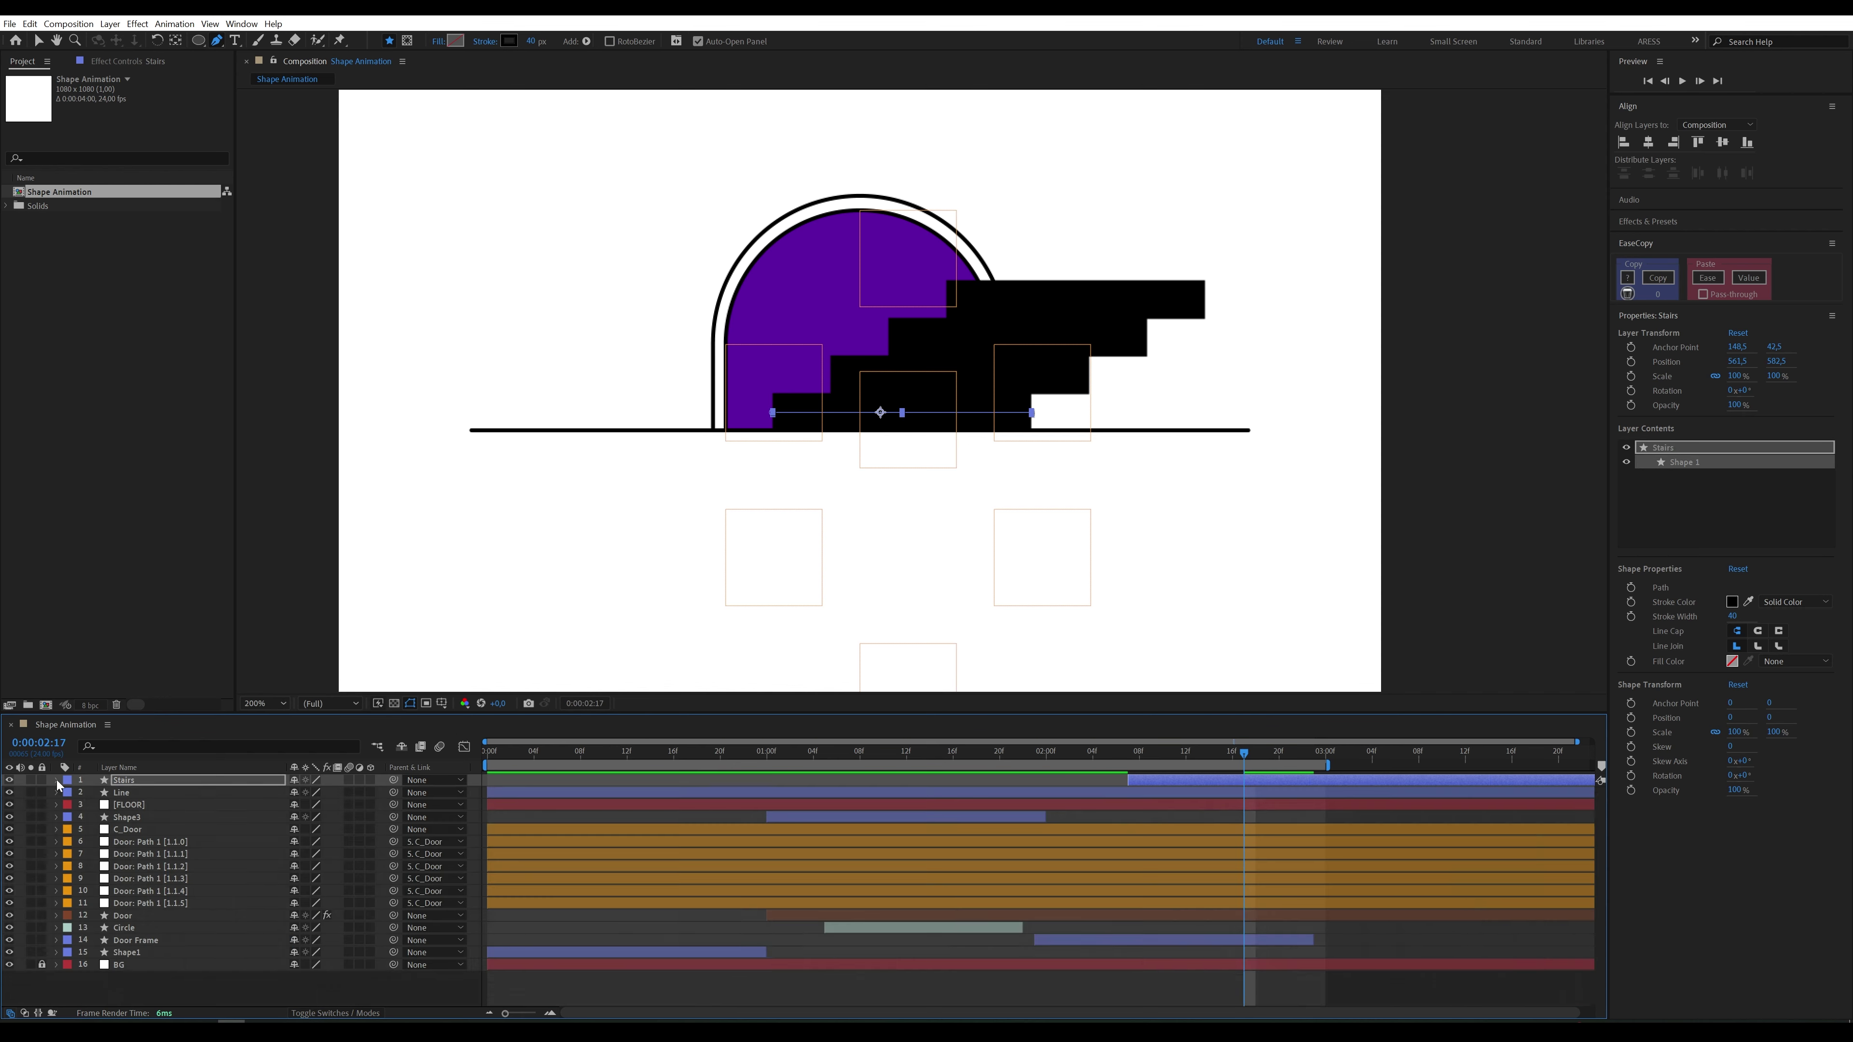
Step: Duplicate the Door layer, place the copy above Stairs, and assign it as the Stairs layer's track matte
click(122, 917)
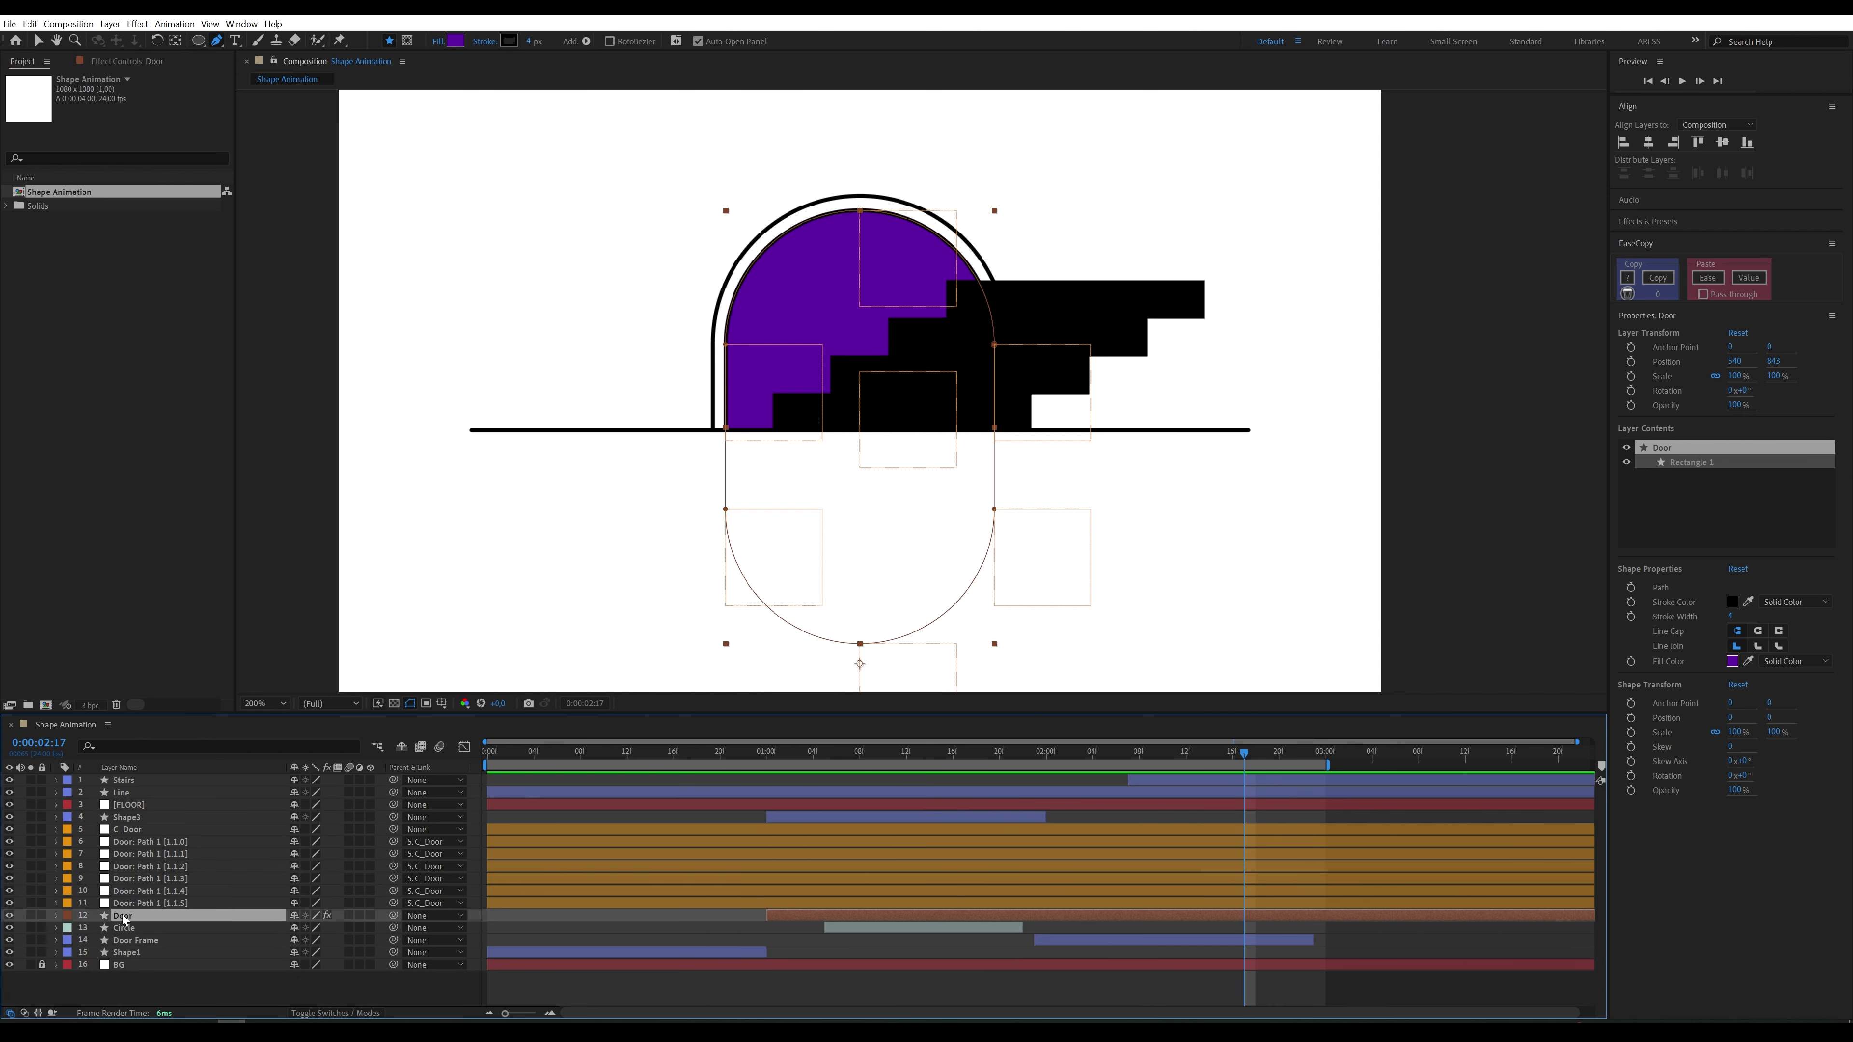
key(ctrl+shift+d)
drag(132, 921, 137, 781)
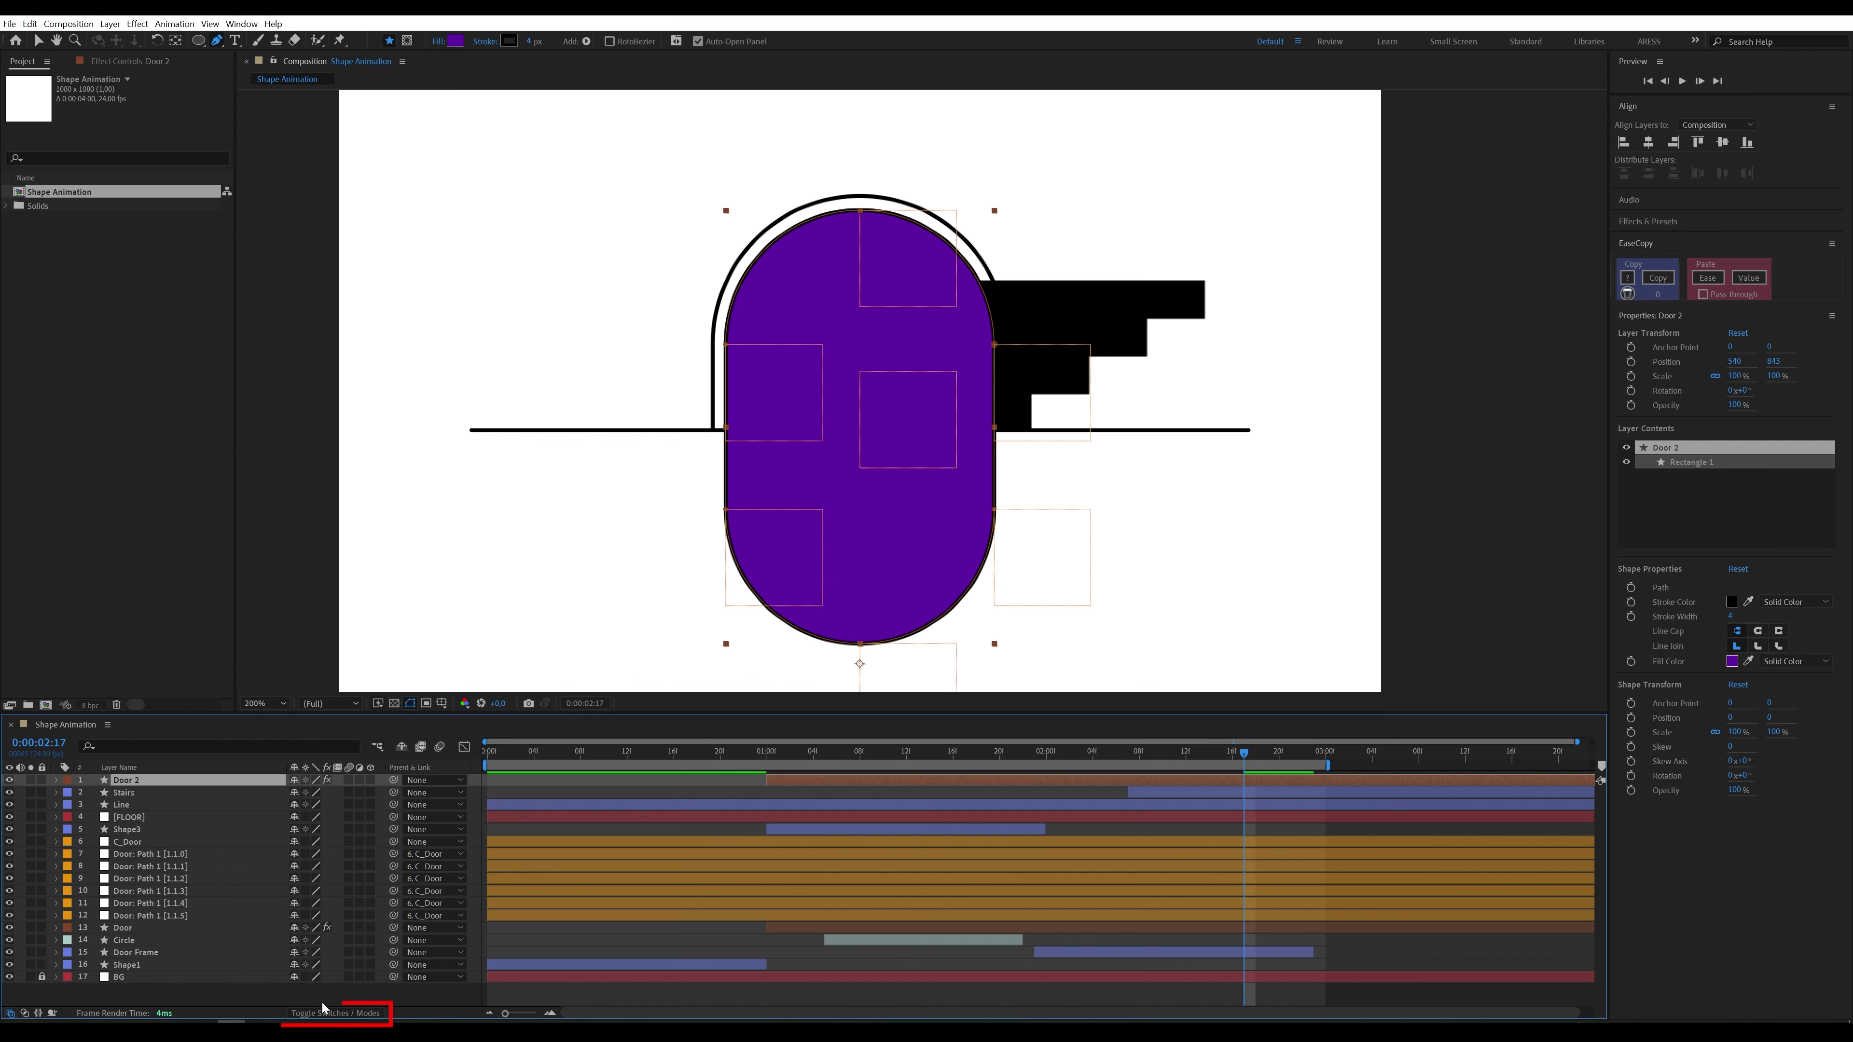
click(335, 1013)
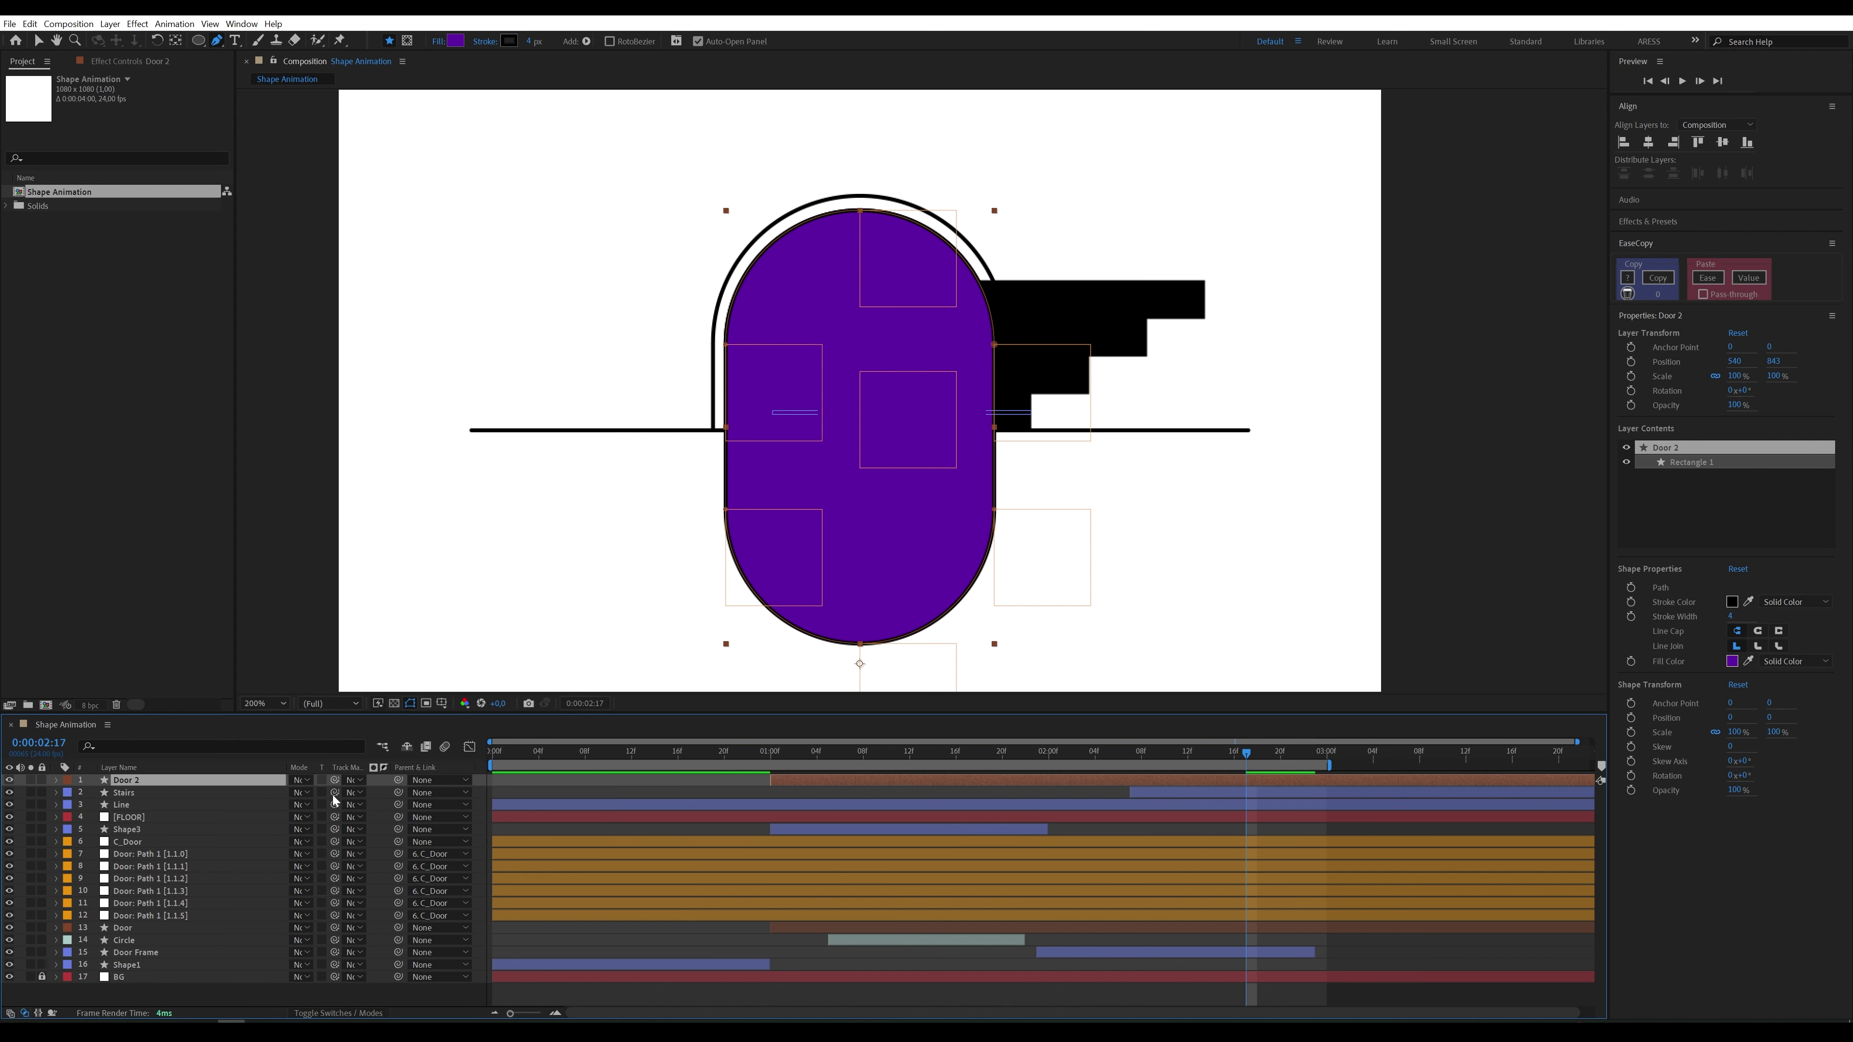
drag(335, 792, 175, 780)
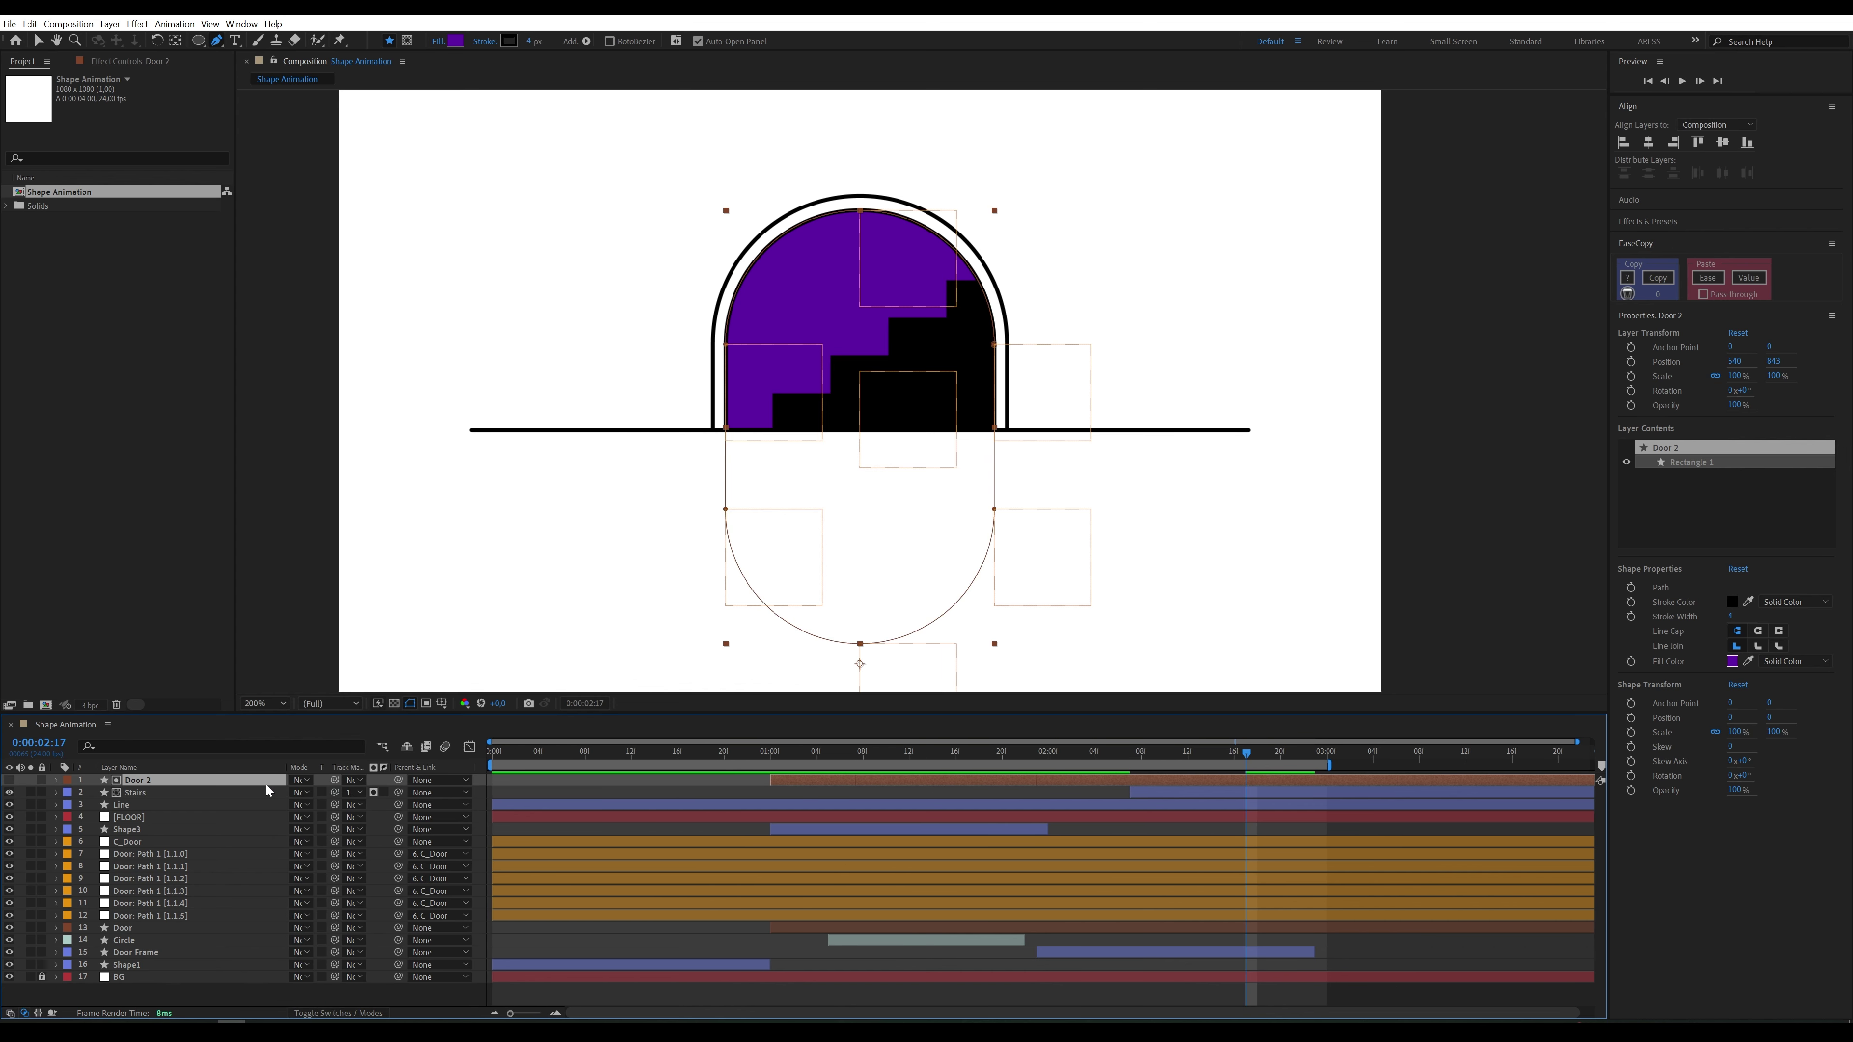
Step: Preview the stairs animation masked by the door shape
click(1081, 753)
key(space)
key(space)
Step: Move the current time to 0:00:02:06 and parent the Door Frame layer to C_Door
click(1118, 754)
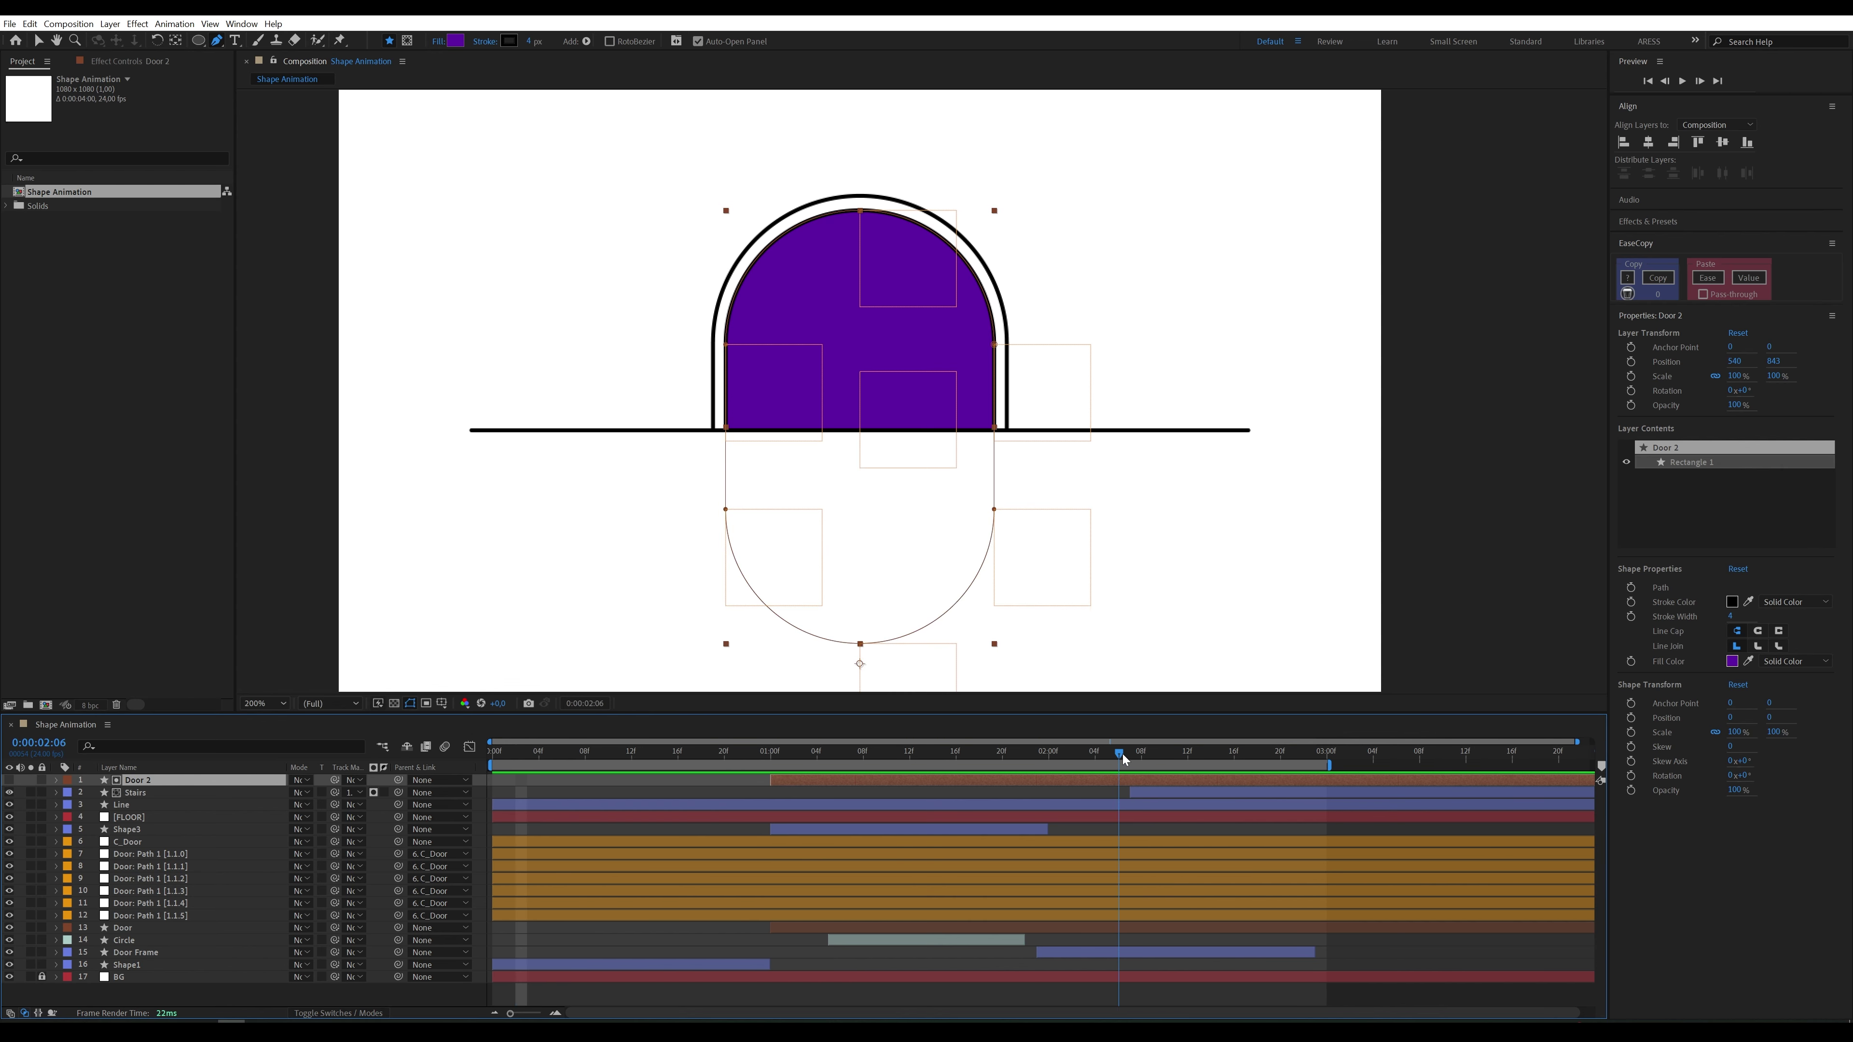
click(167, 843)
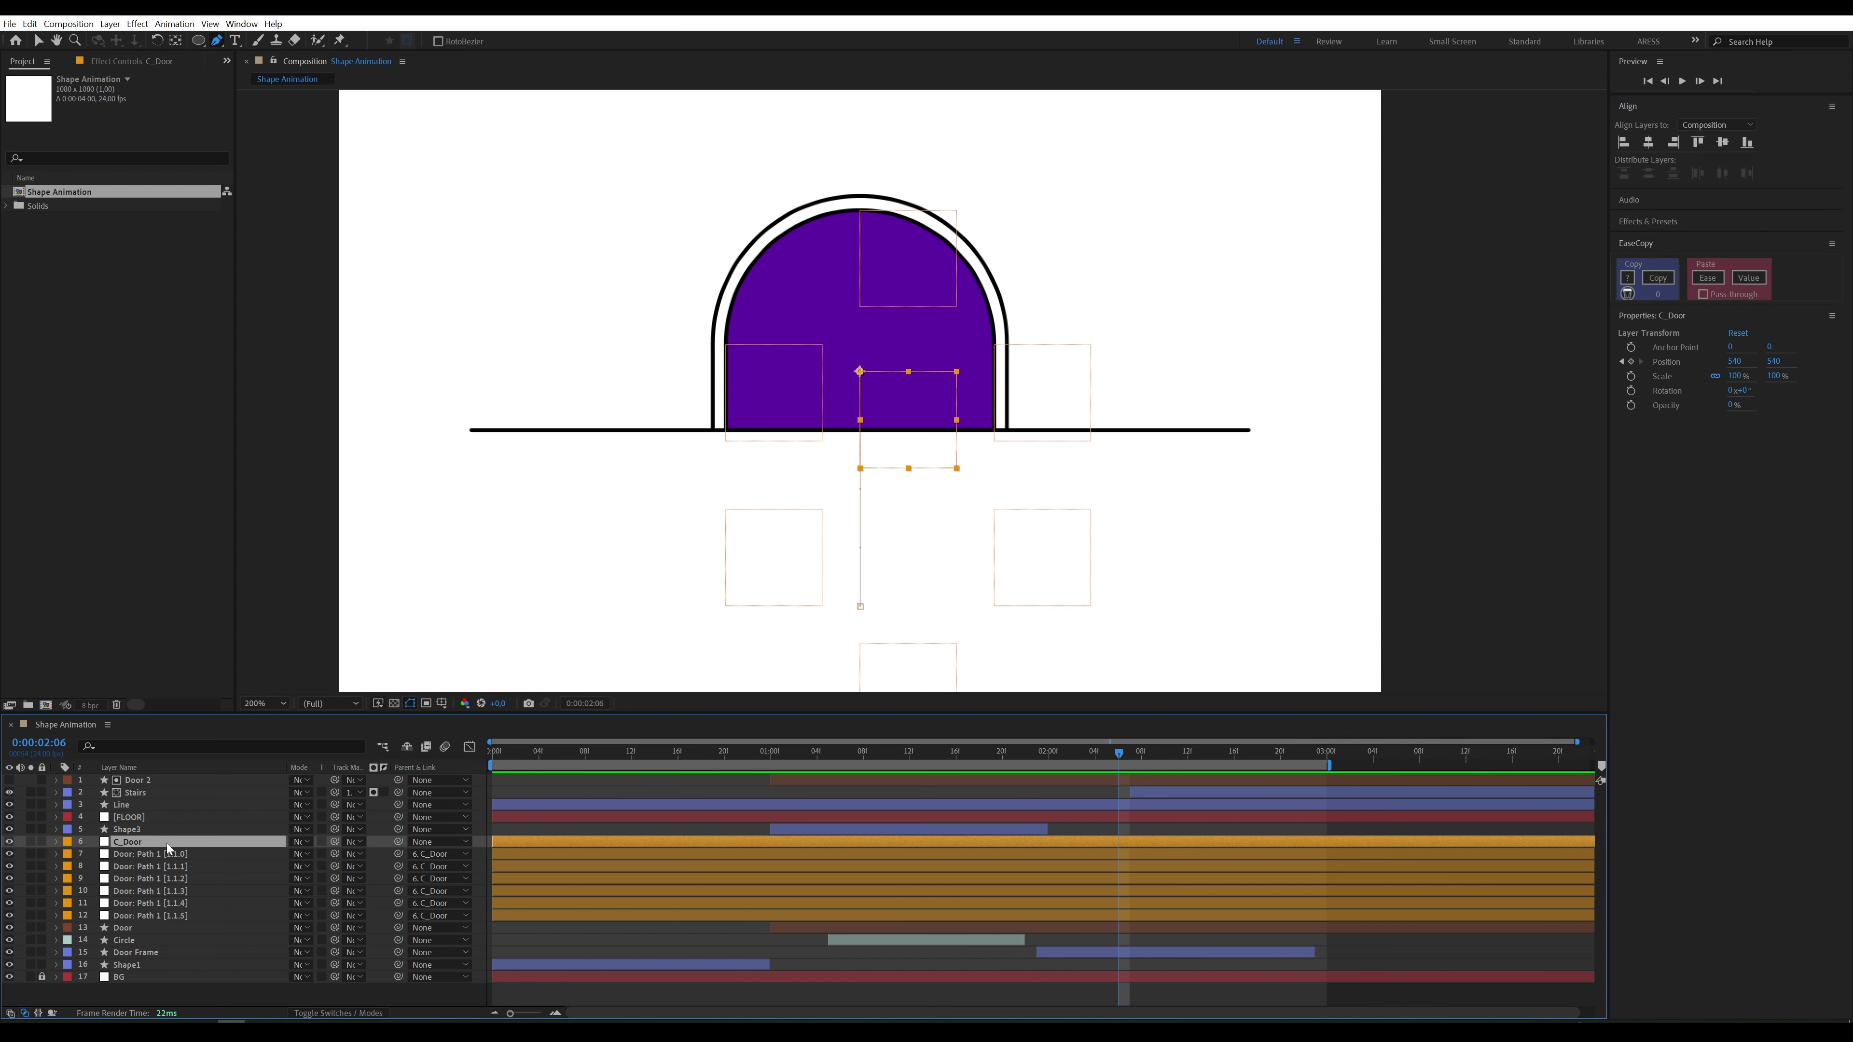
click(134, 950)
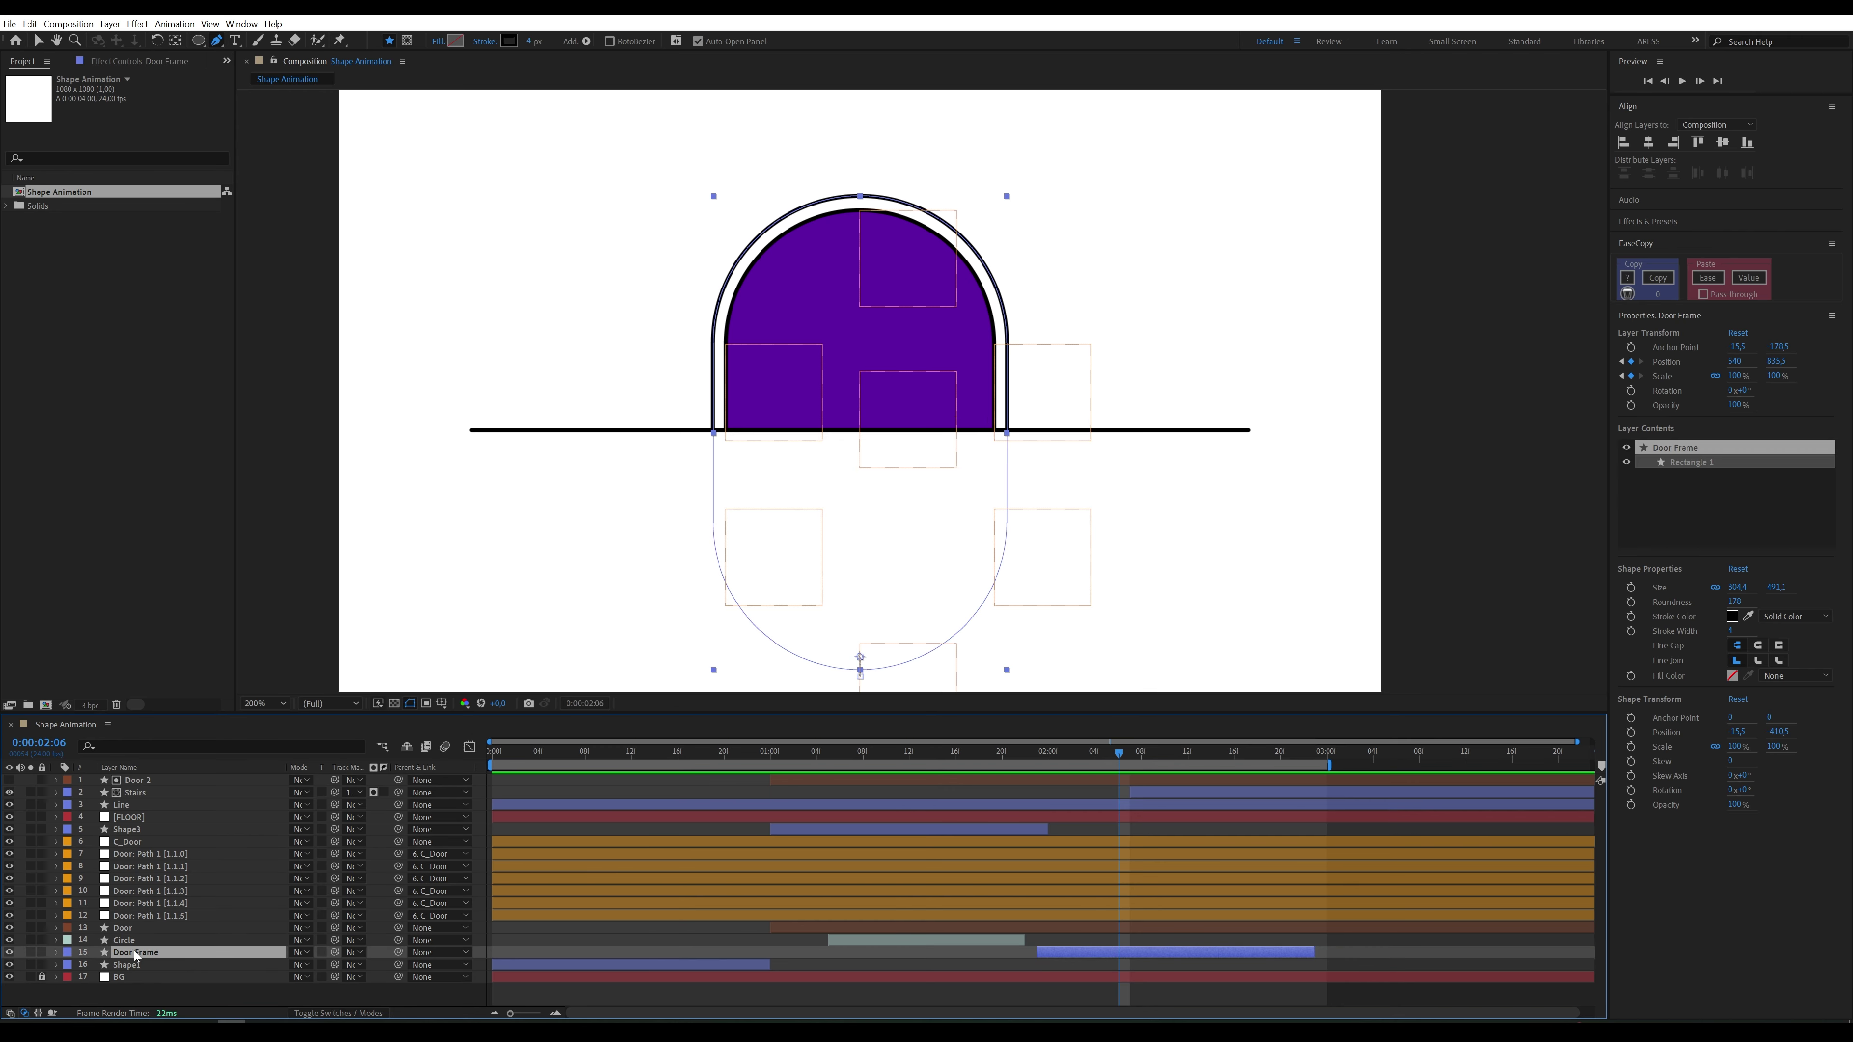
drag(398, 952, 160, 840)
Step: Keyframe C_Door's scale at 0:00:02:06 and set only its horizontal scale to 95% at 0:00:02:16
click(160, 840)
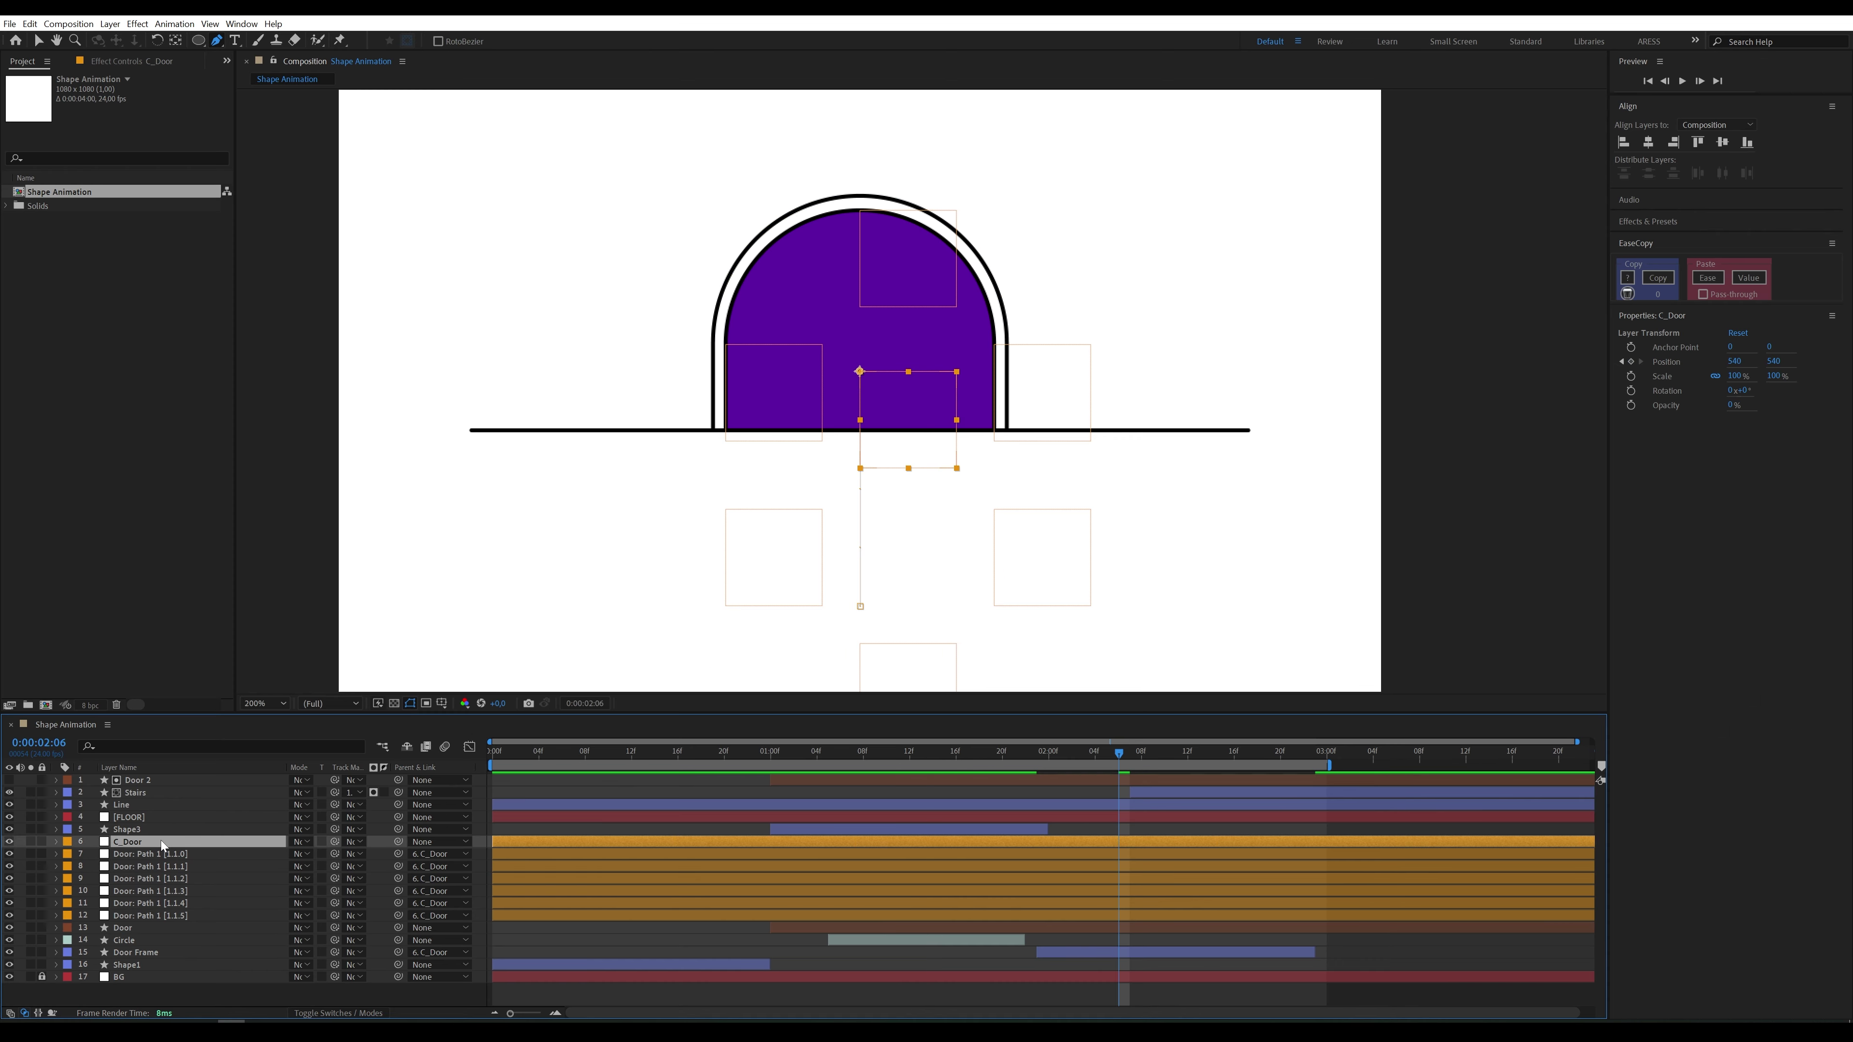
key(s)
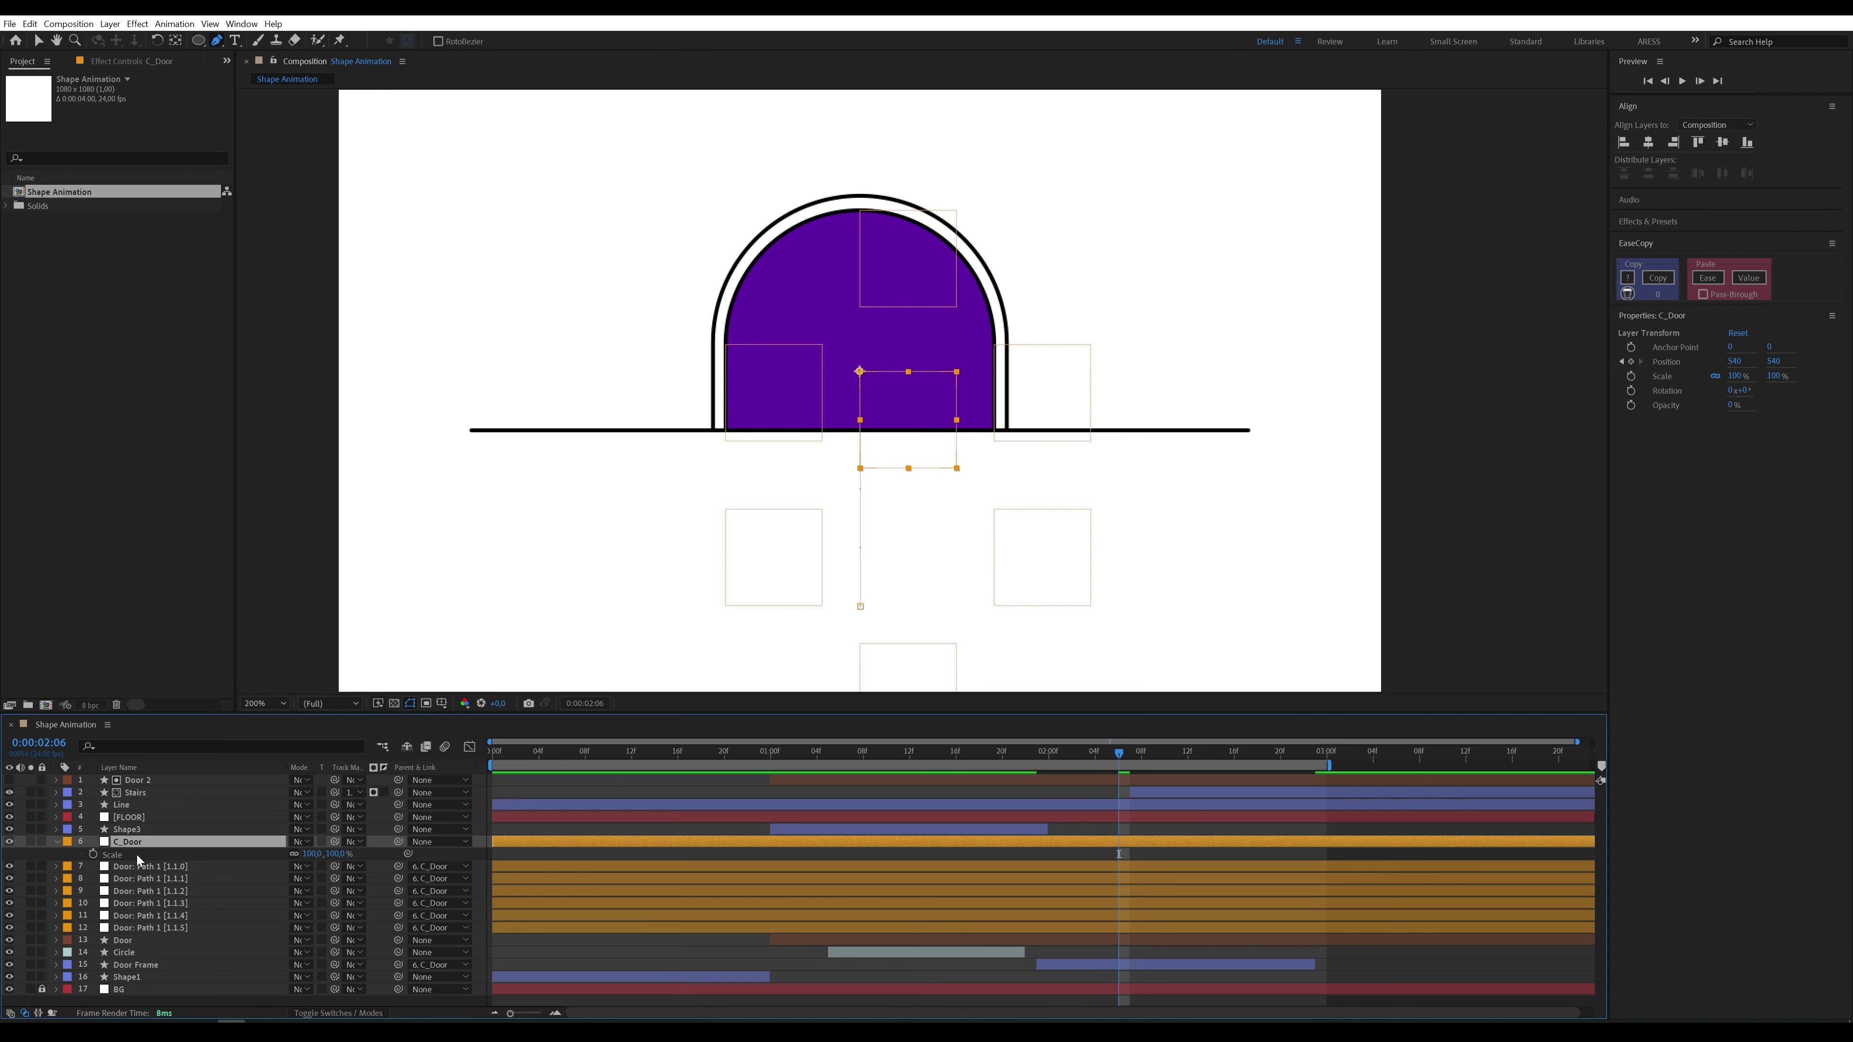
click(92, 854)
key(shift+Page_Down)
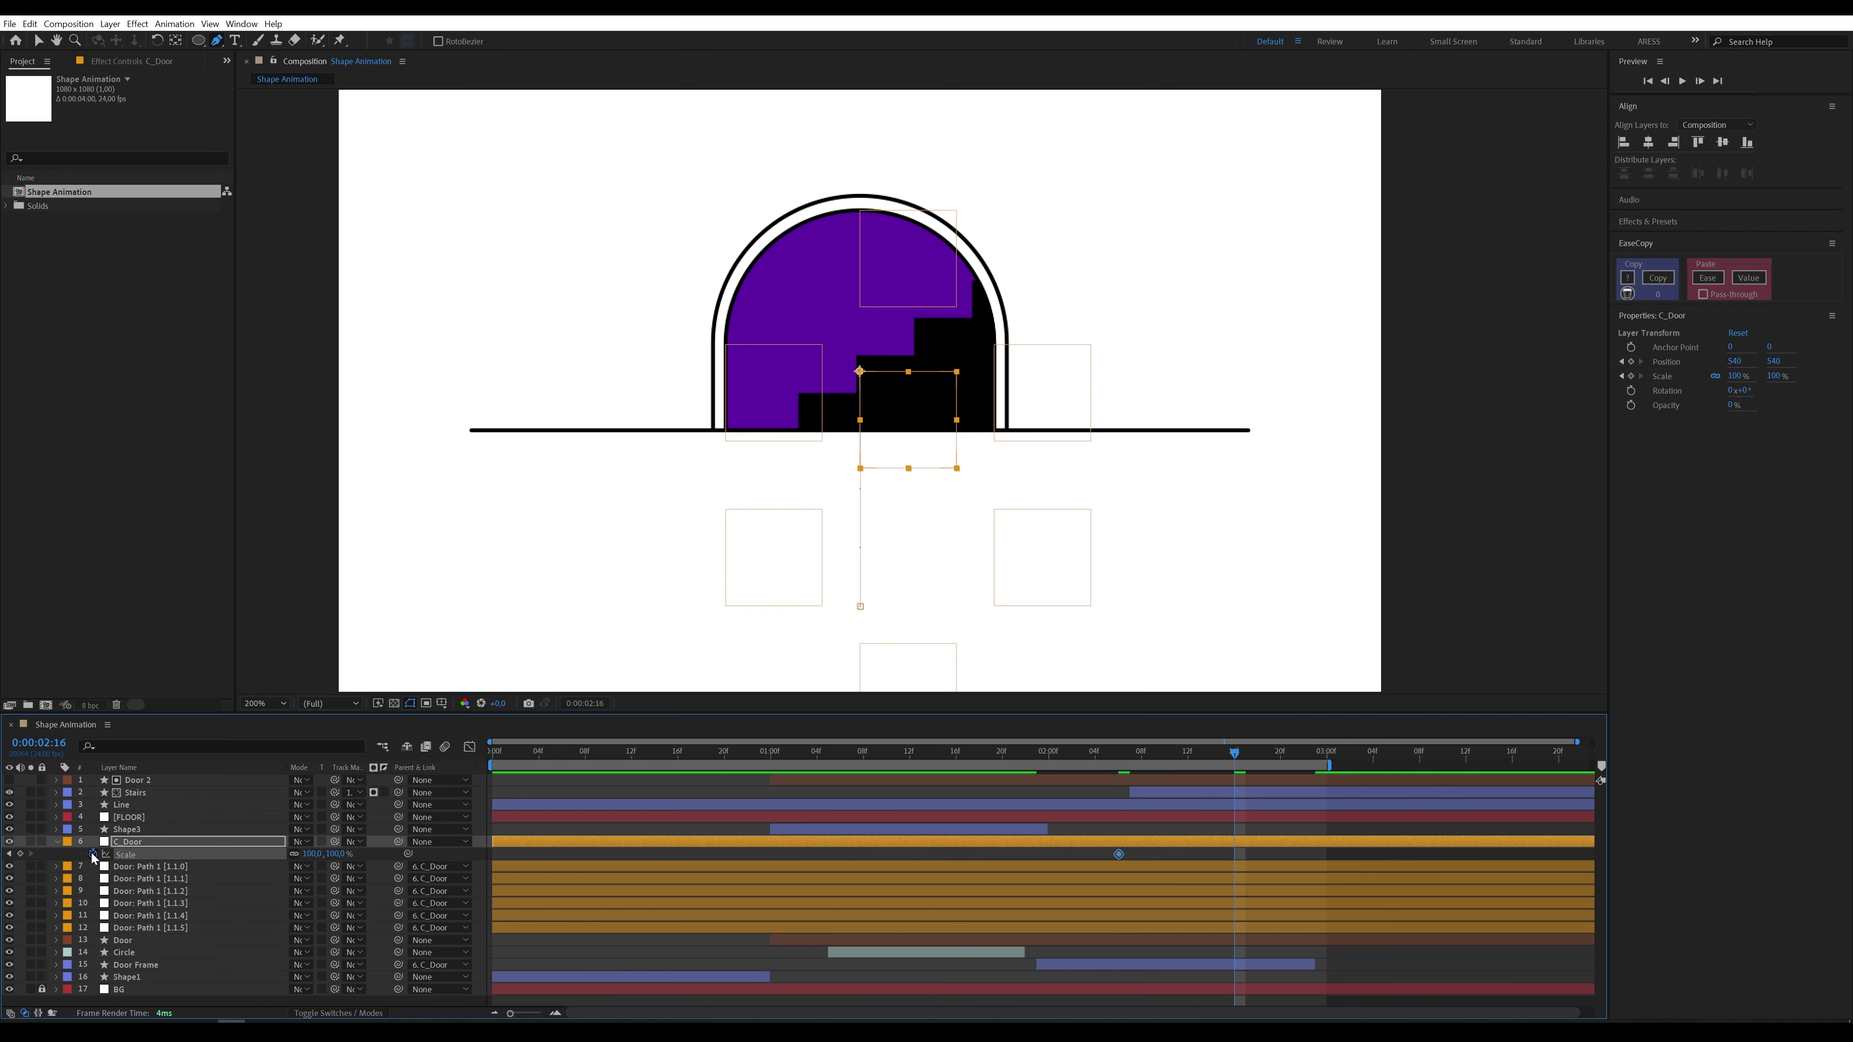
click(311, 853)
text(95)
key(Return)
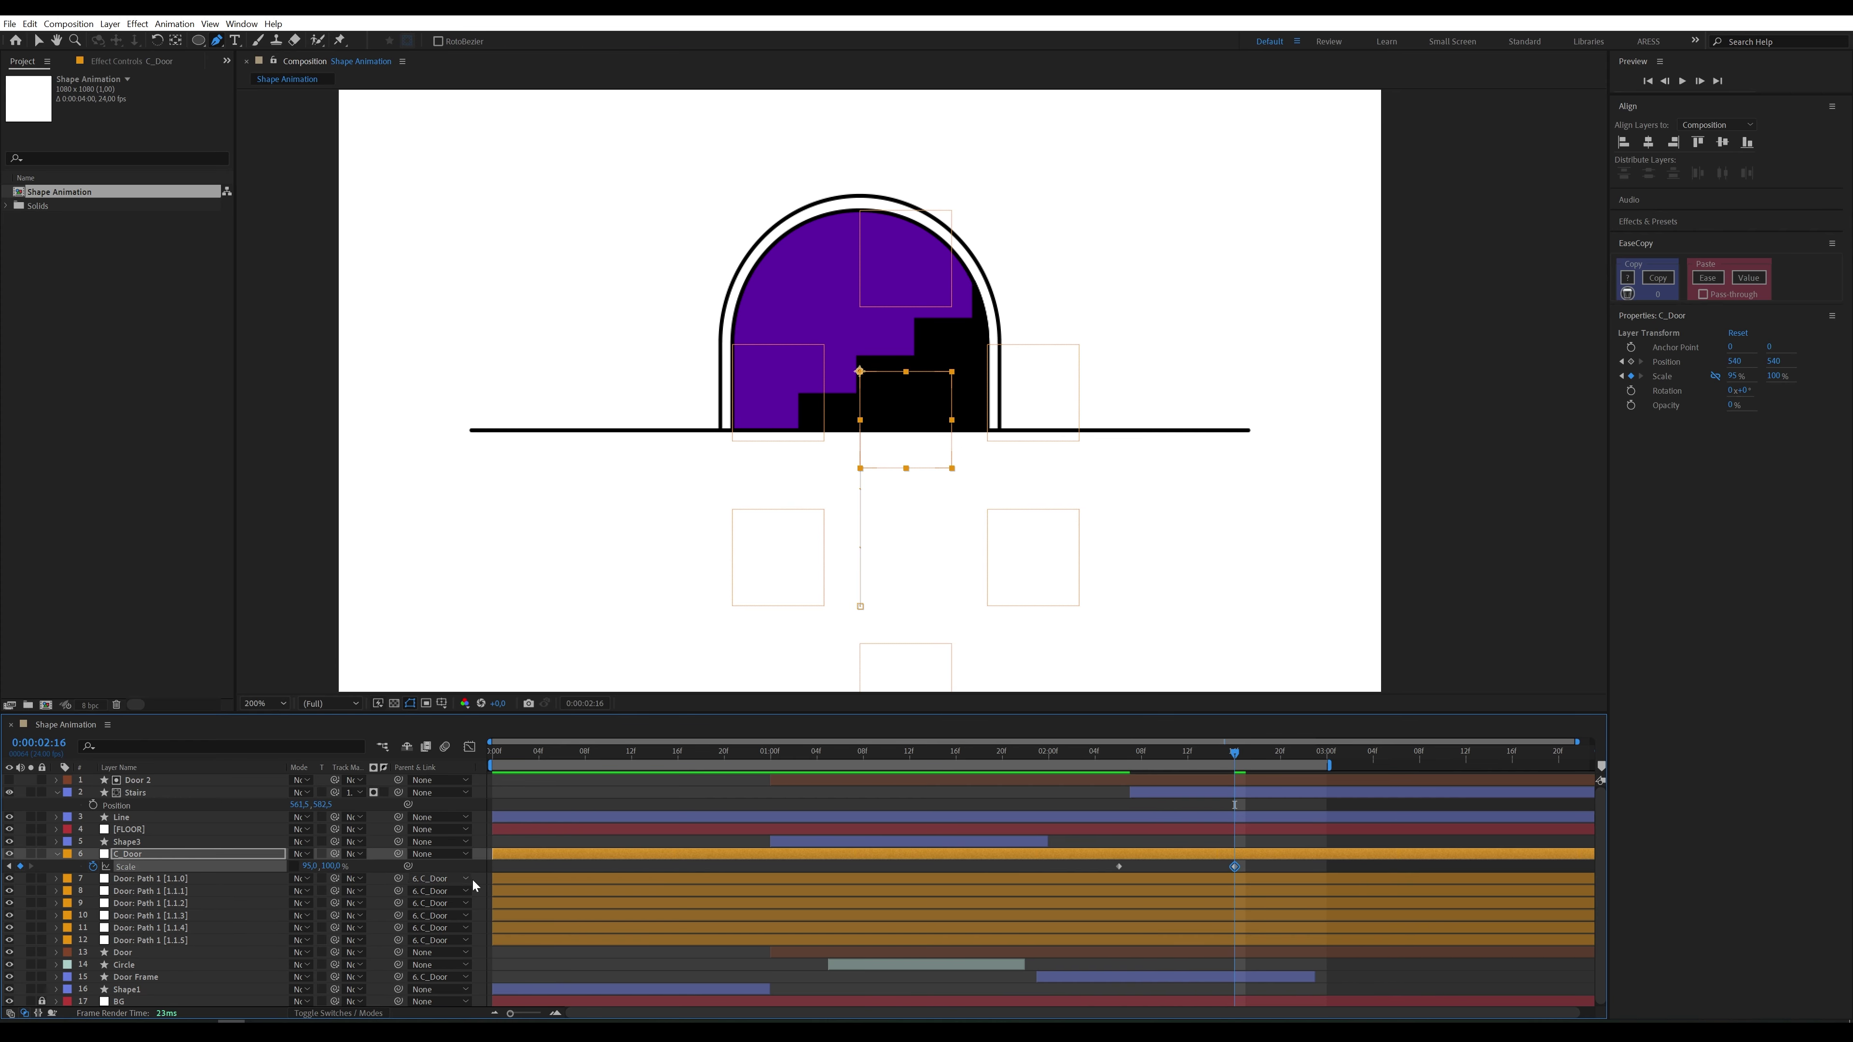
Step: Apply Easy Ease to both C_Door scale keyframes and preview the door and stairs animation
drag(1277, 863, 1112, 867)
key(F9)
click(1093, 753)
key(space)
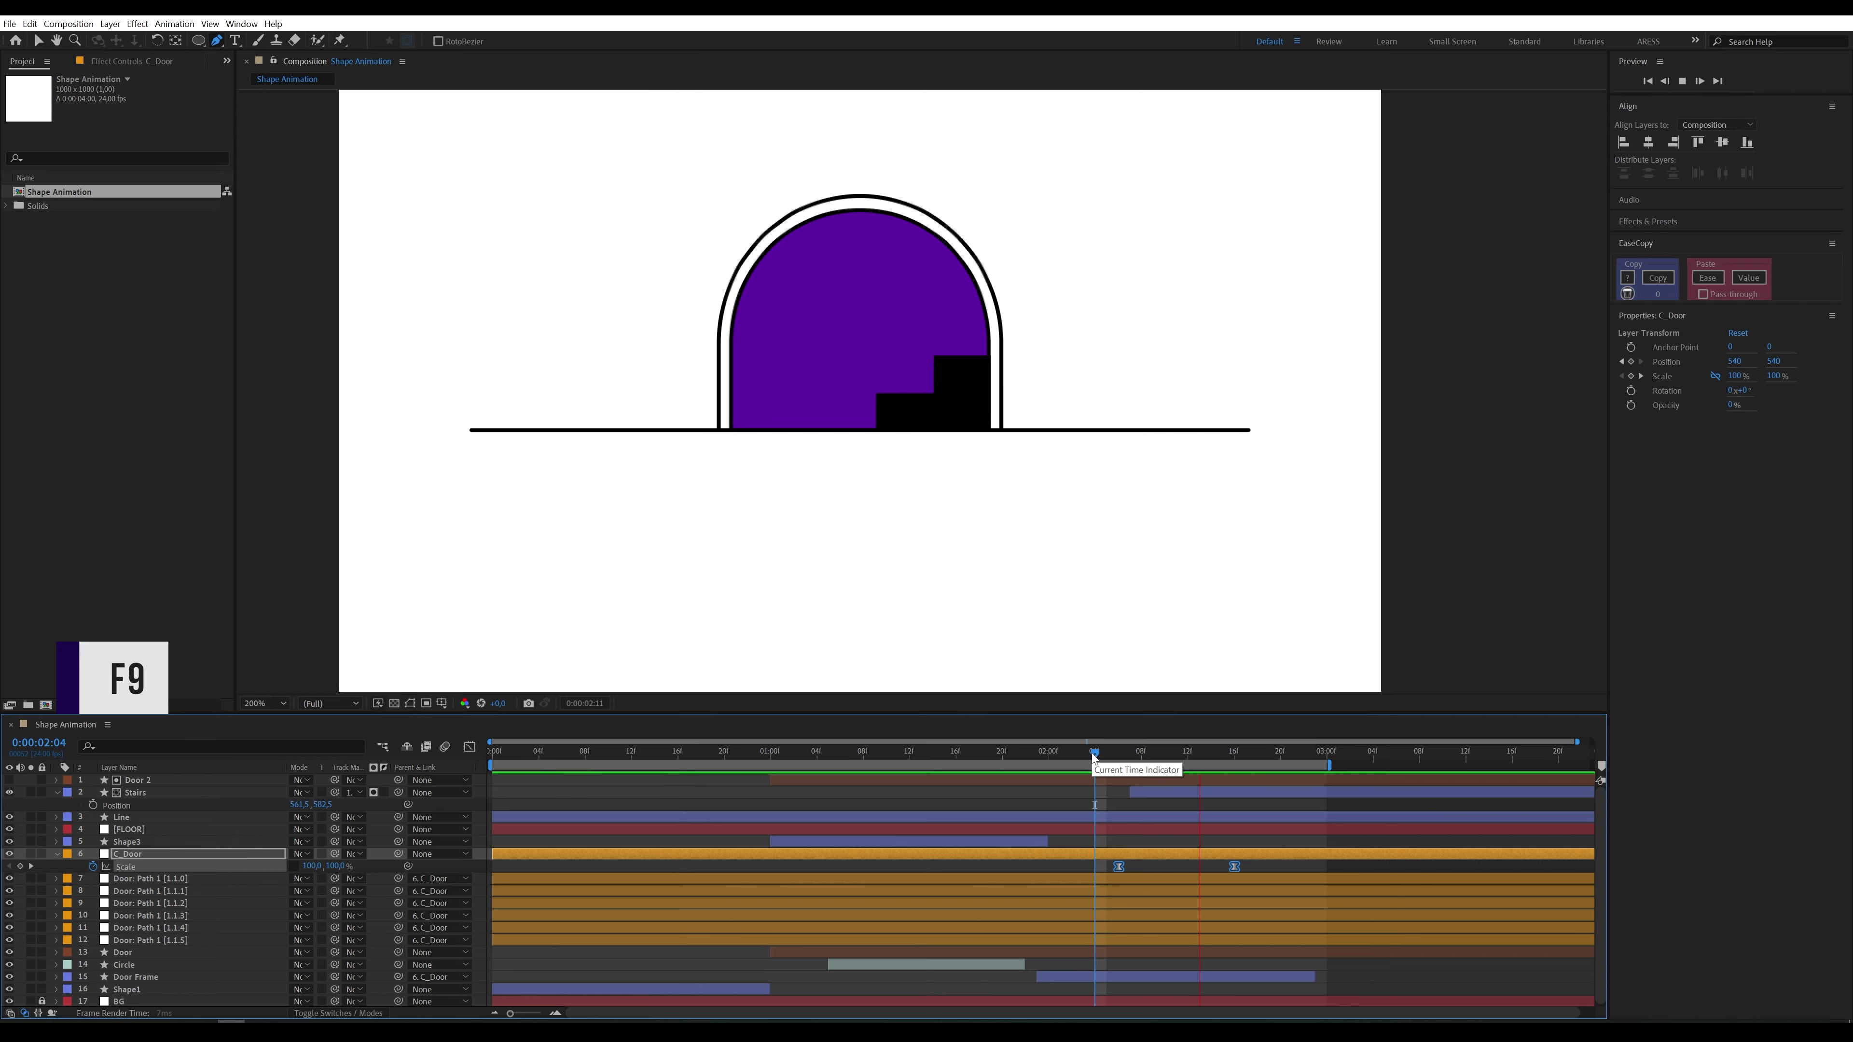
key(space)
drag(1103, 753, 1220, 765)
key(space)
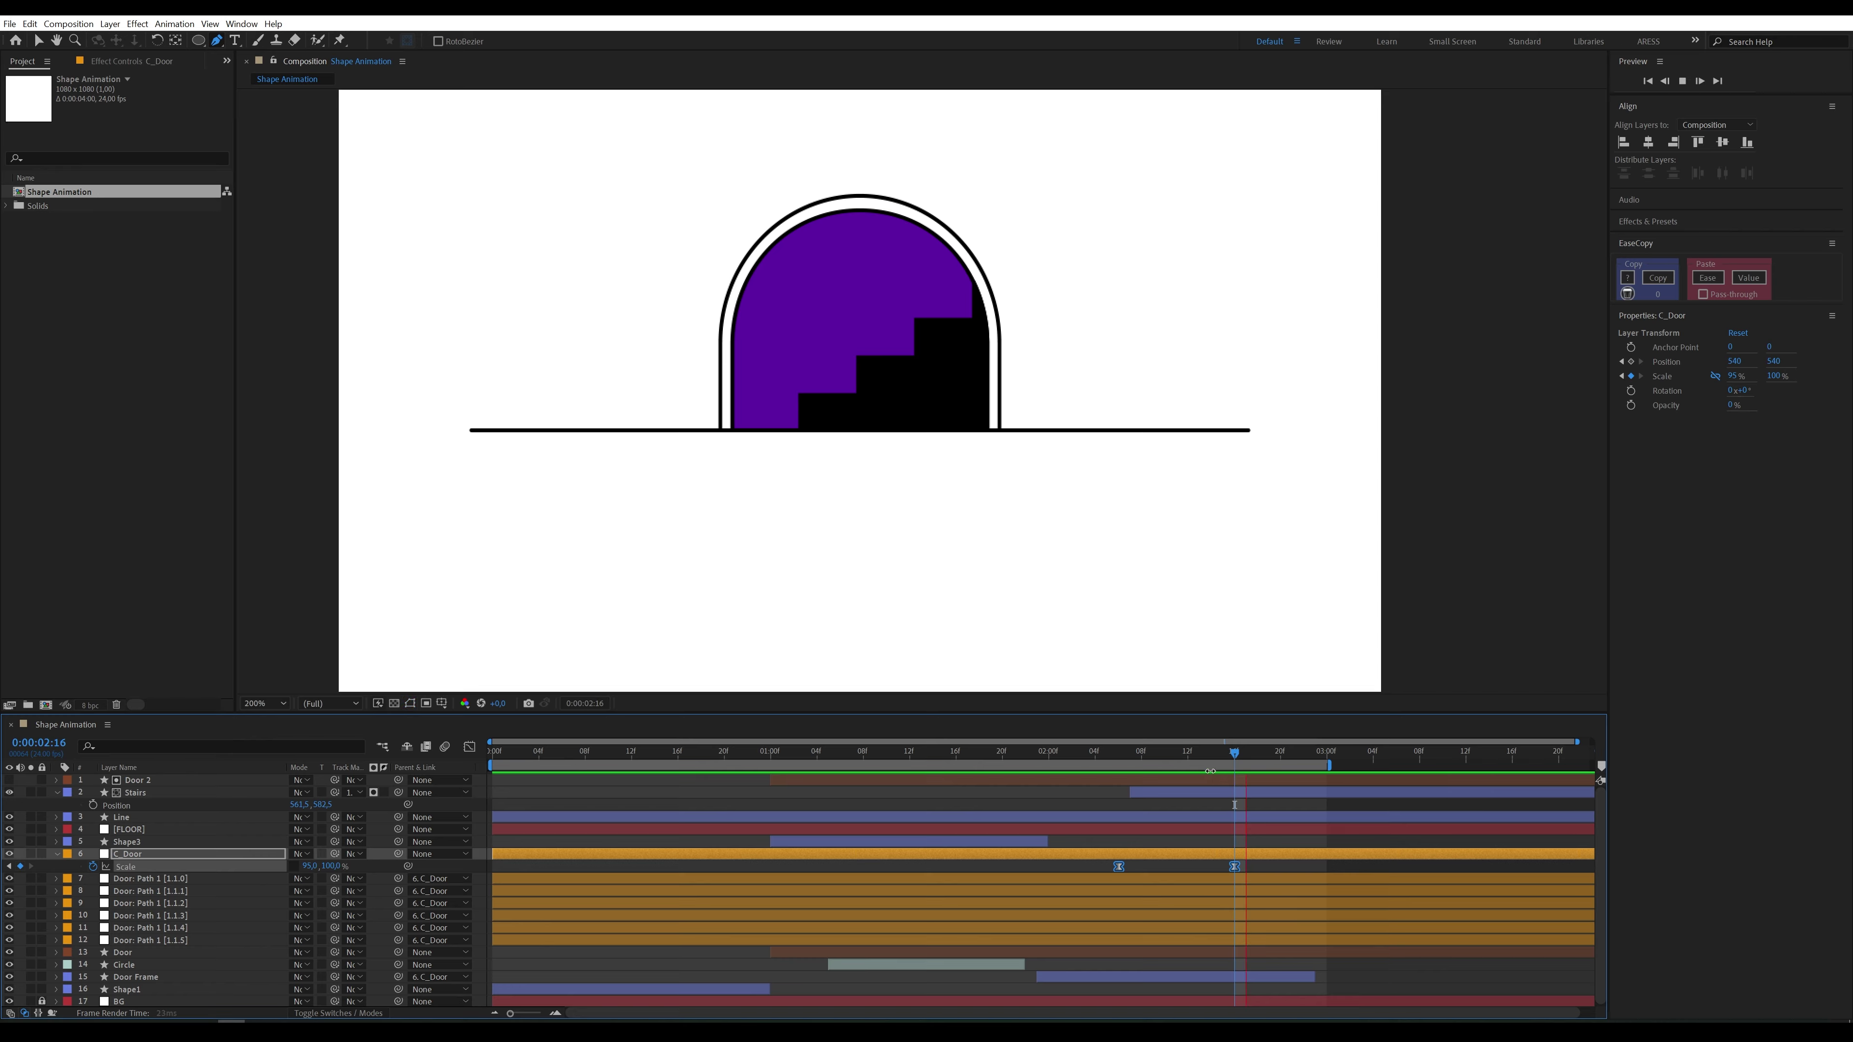
key(space)
Step: Extend the work area to the end of the composition and move the current time to 0:00:01:23
scroll(1229, 834, down, 2)
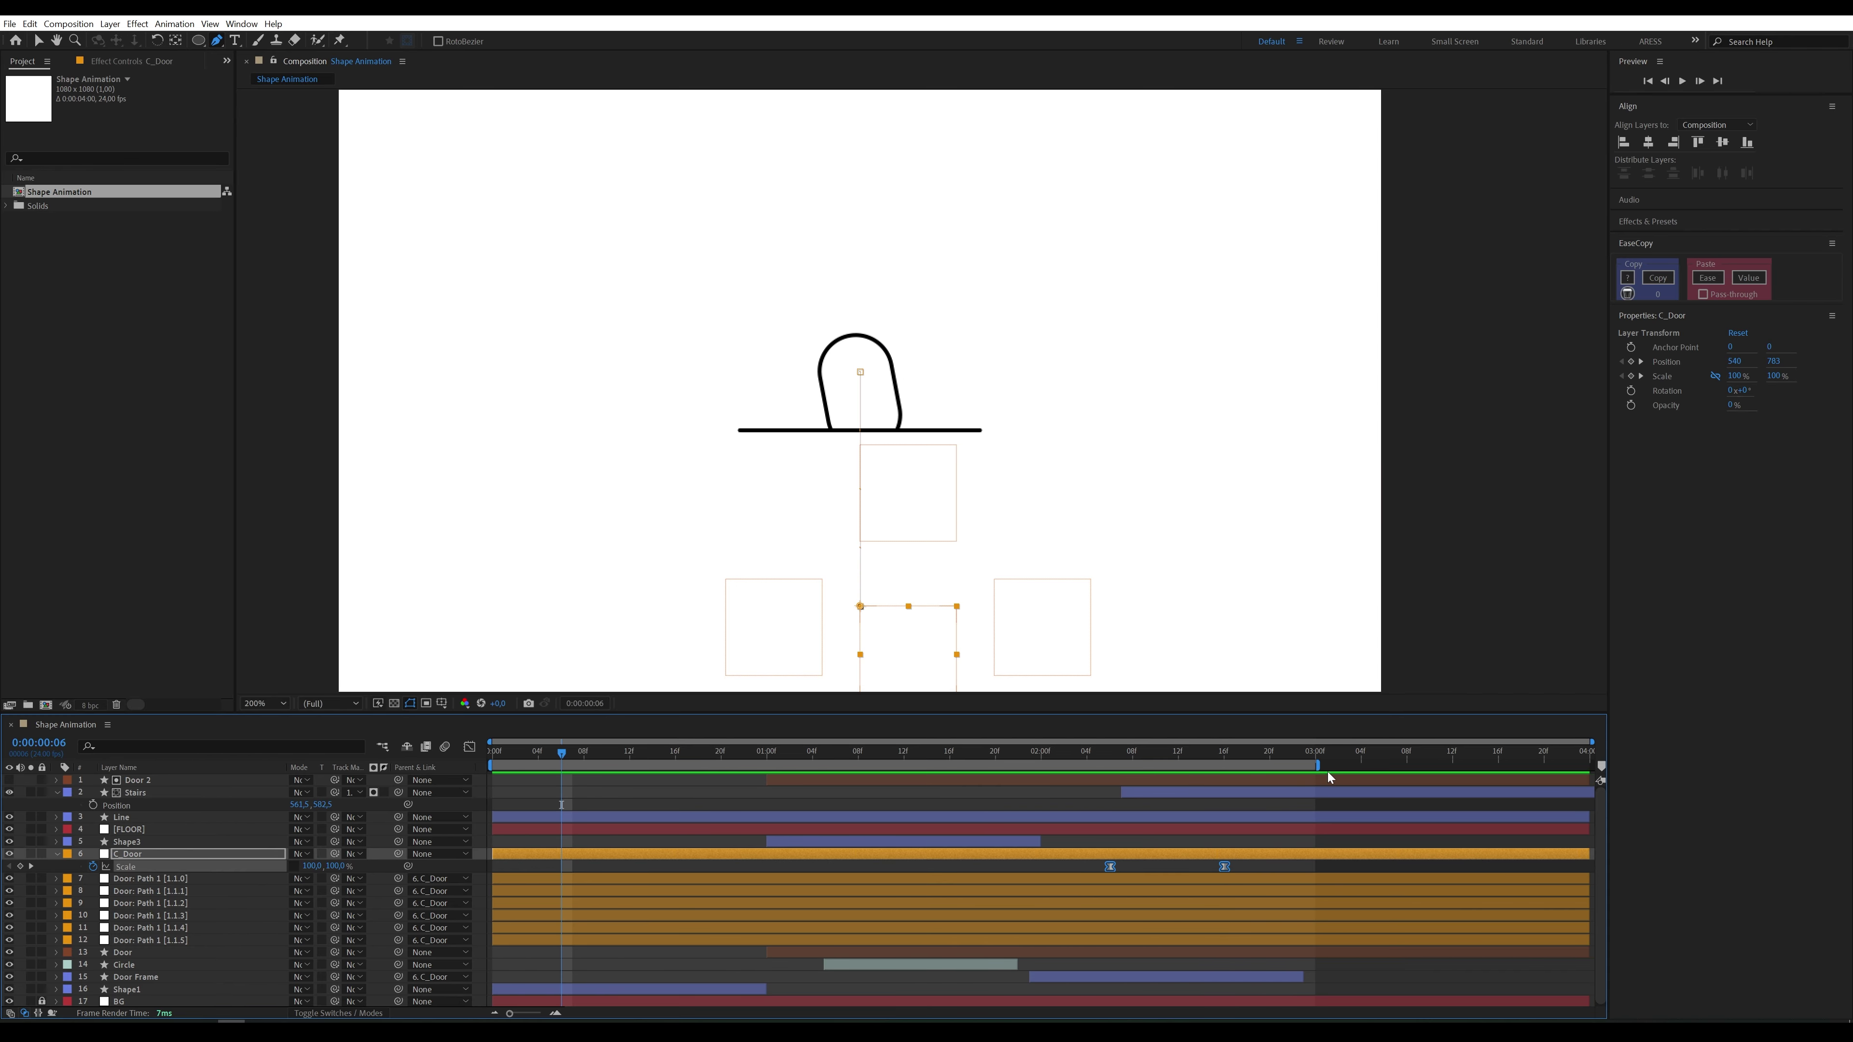
drag(1321, 765, 1593, 766)
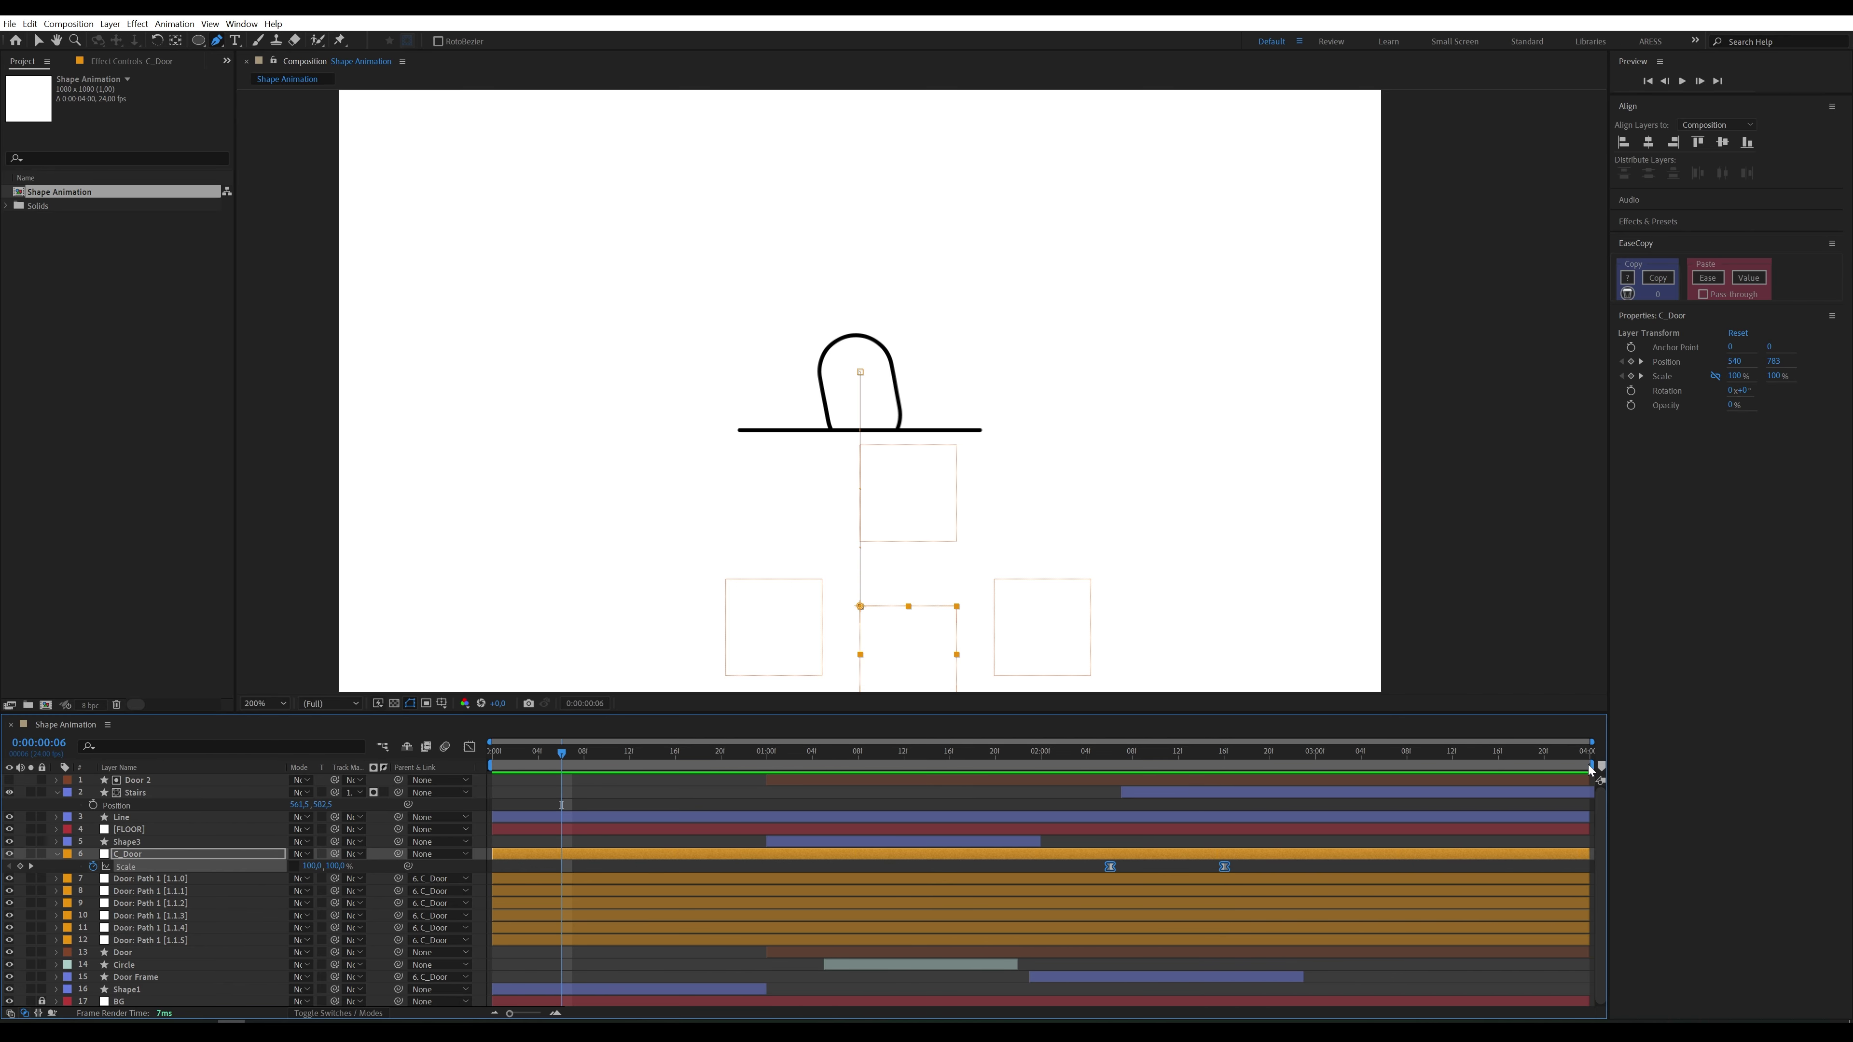
click(1029, 762)
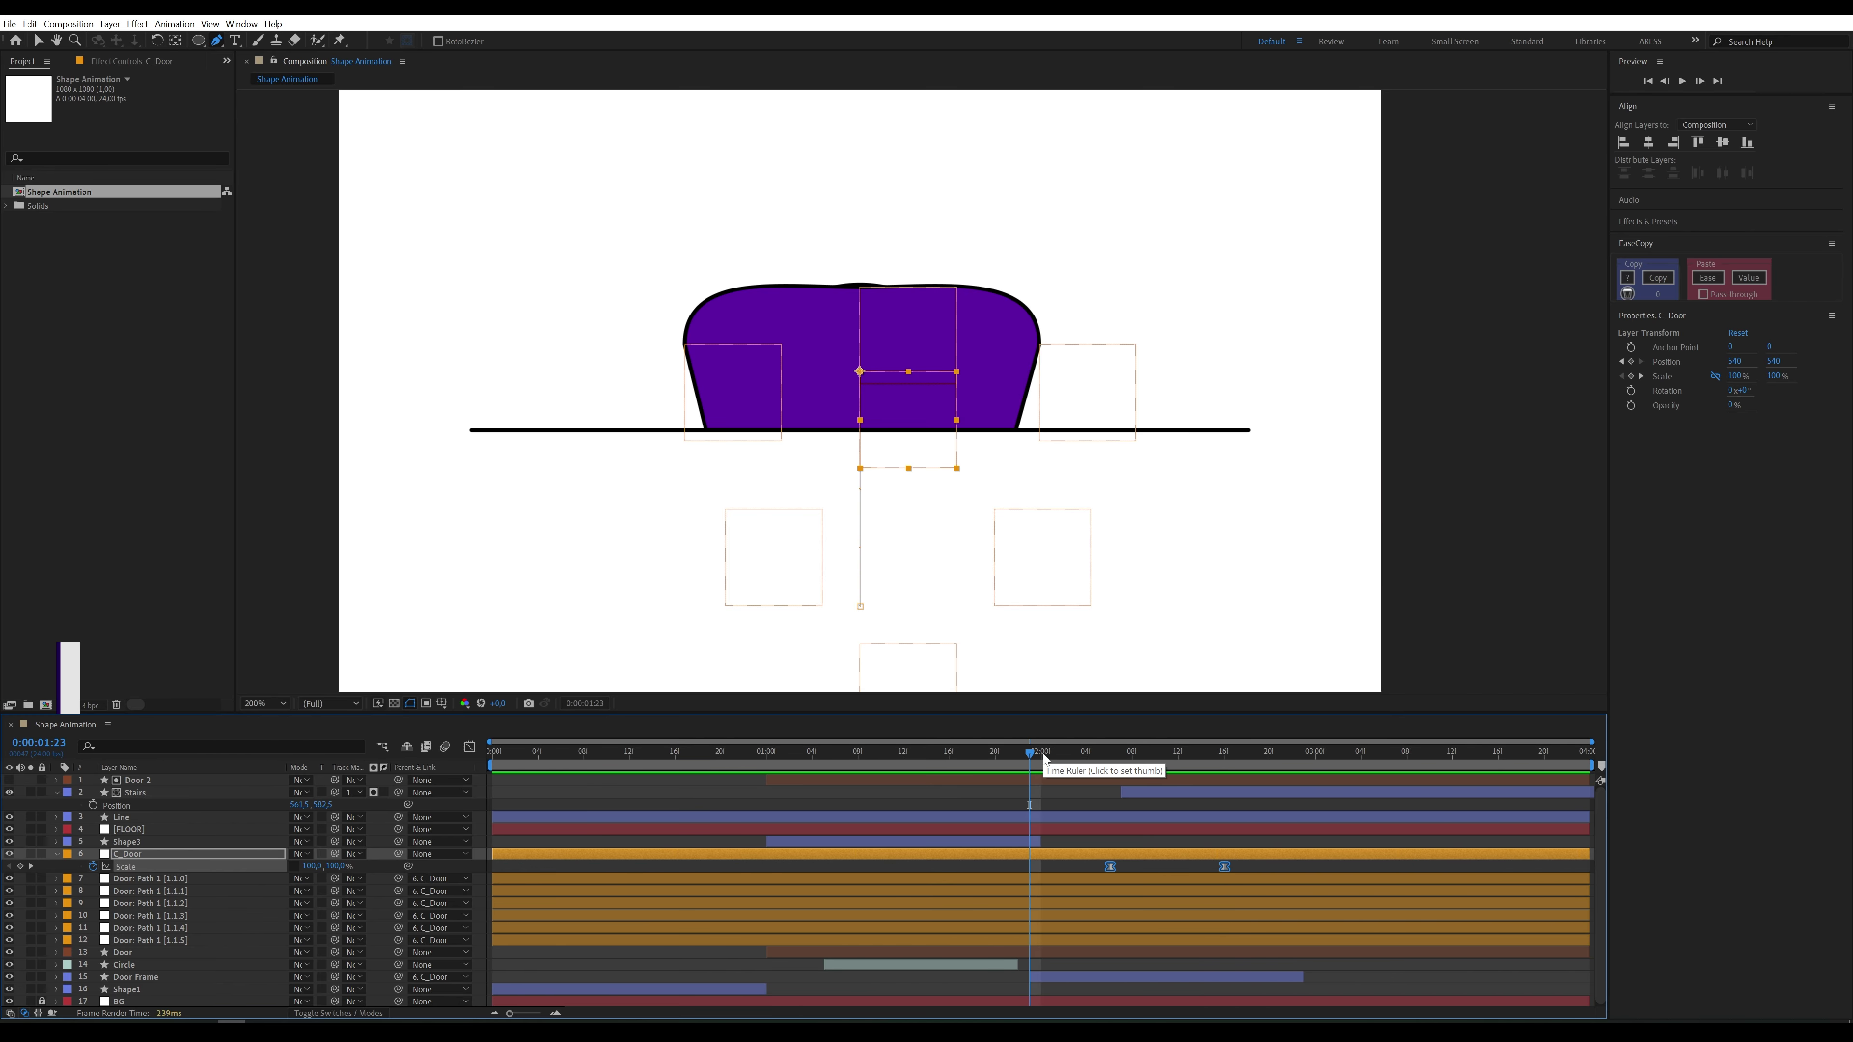
Step: Start the work area at 0:00:01:23 for a preview and extend the Door Frame layer to the end of the composition
key(b)
key(space)
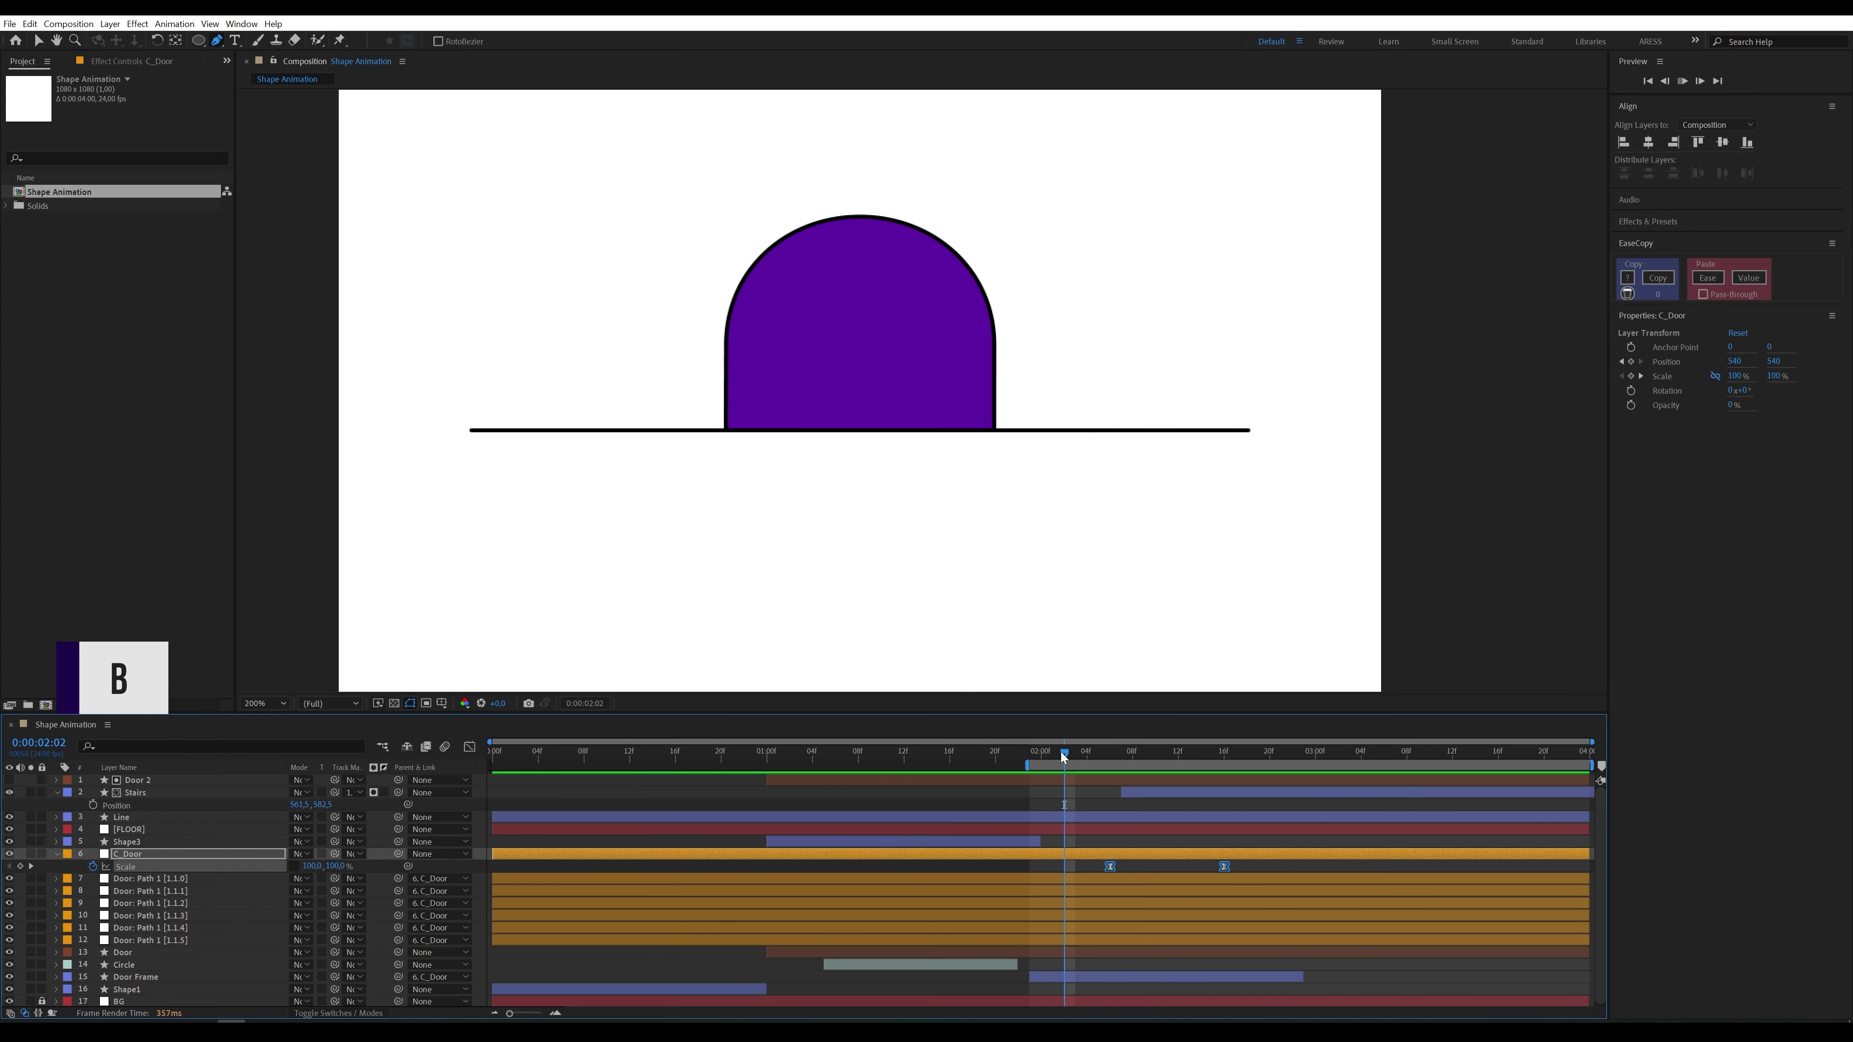
key(space)
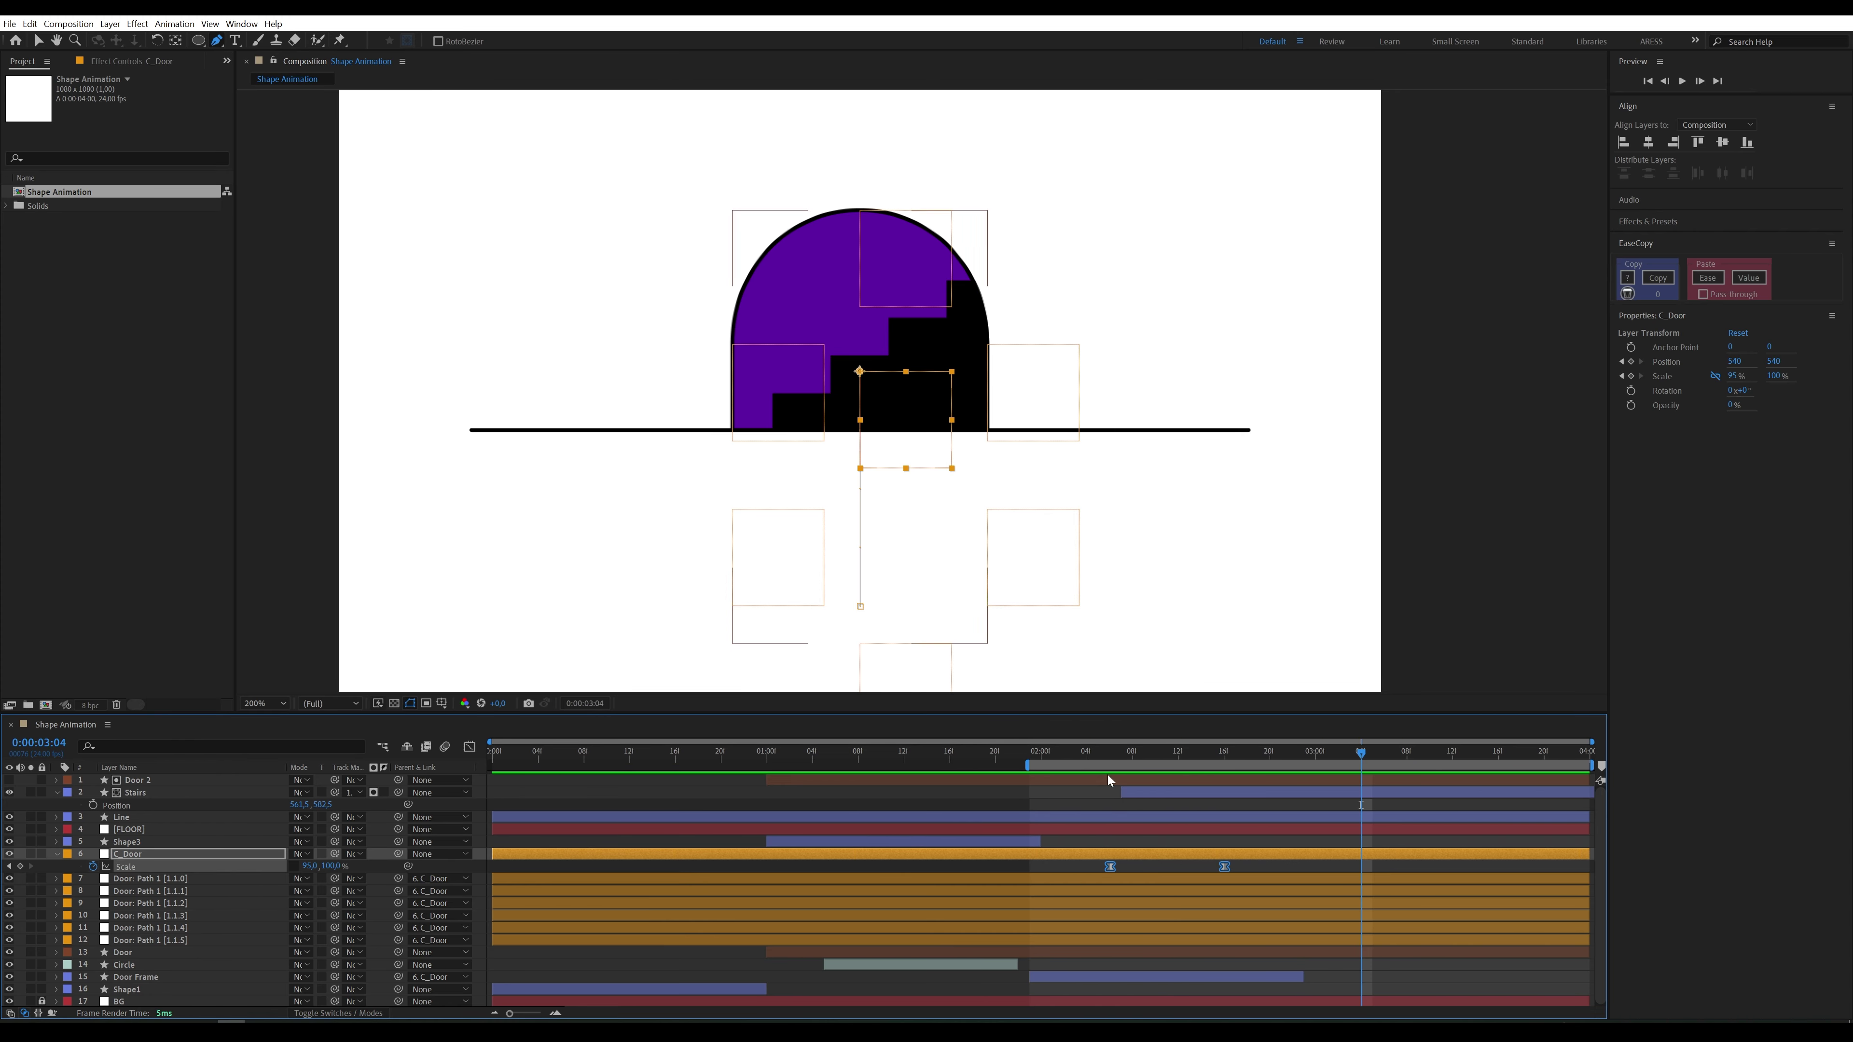
click(1183, 976)
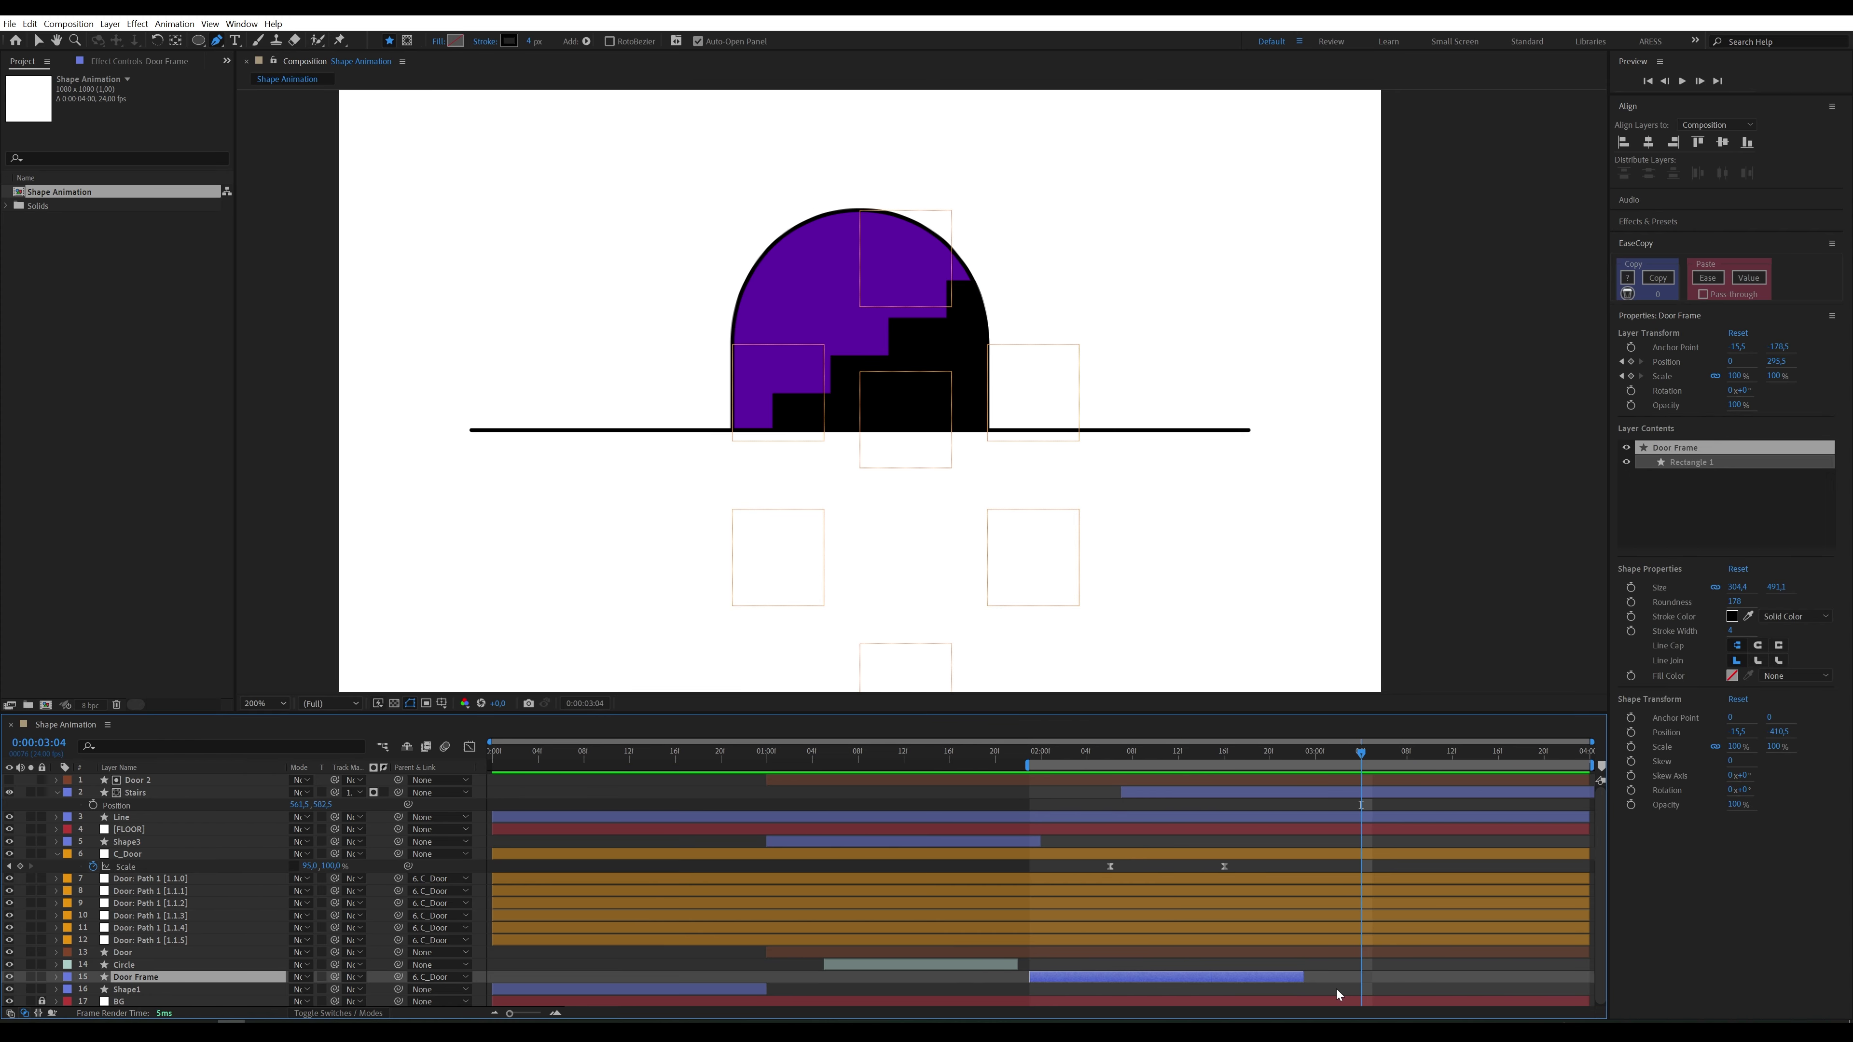
drag(1303, 979, 1593, 979)
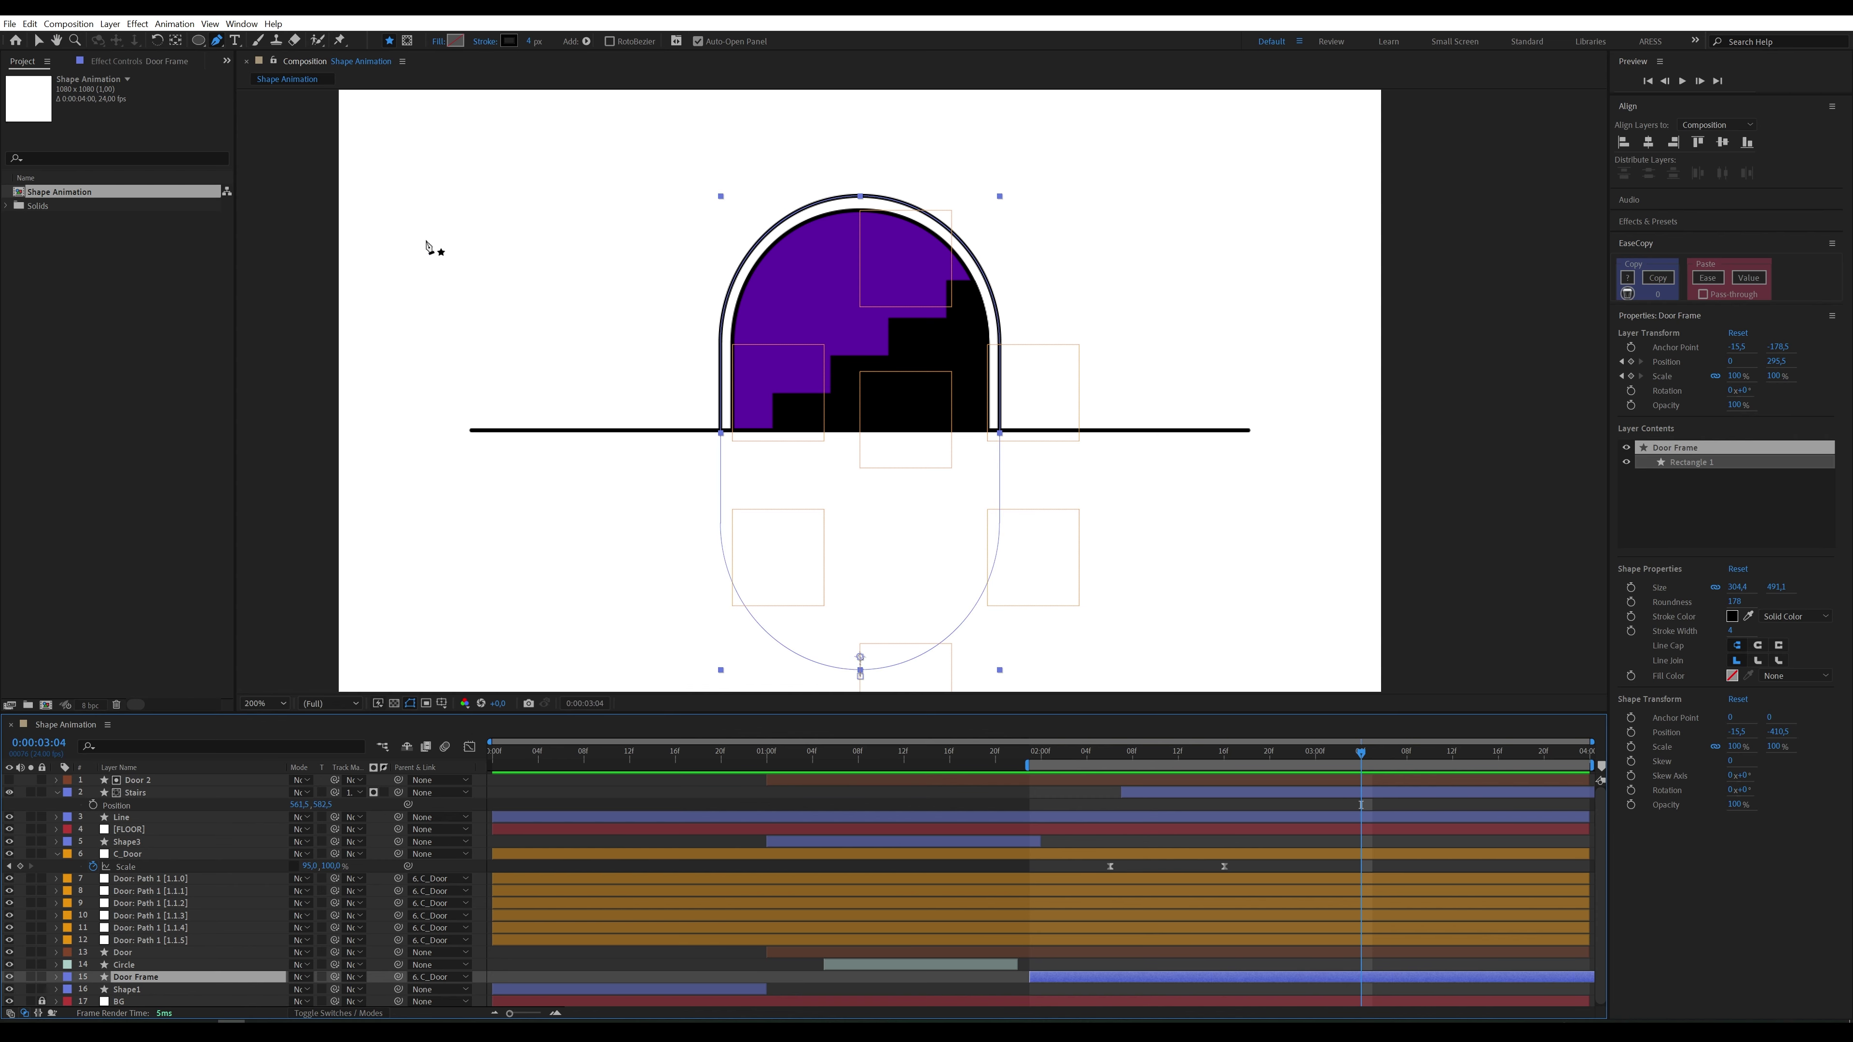
Step: With no layer selected, draw a circle about 17 px wide above the stairs inside the doorway with the Ellipse tool
click(200, 43)
click(239, 71)
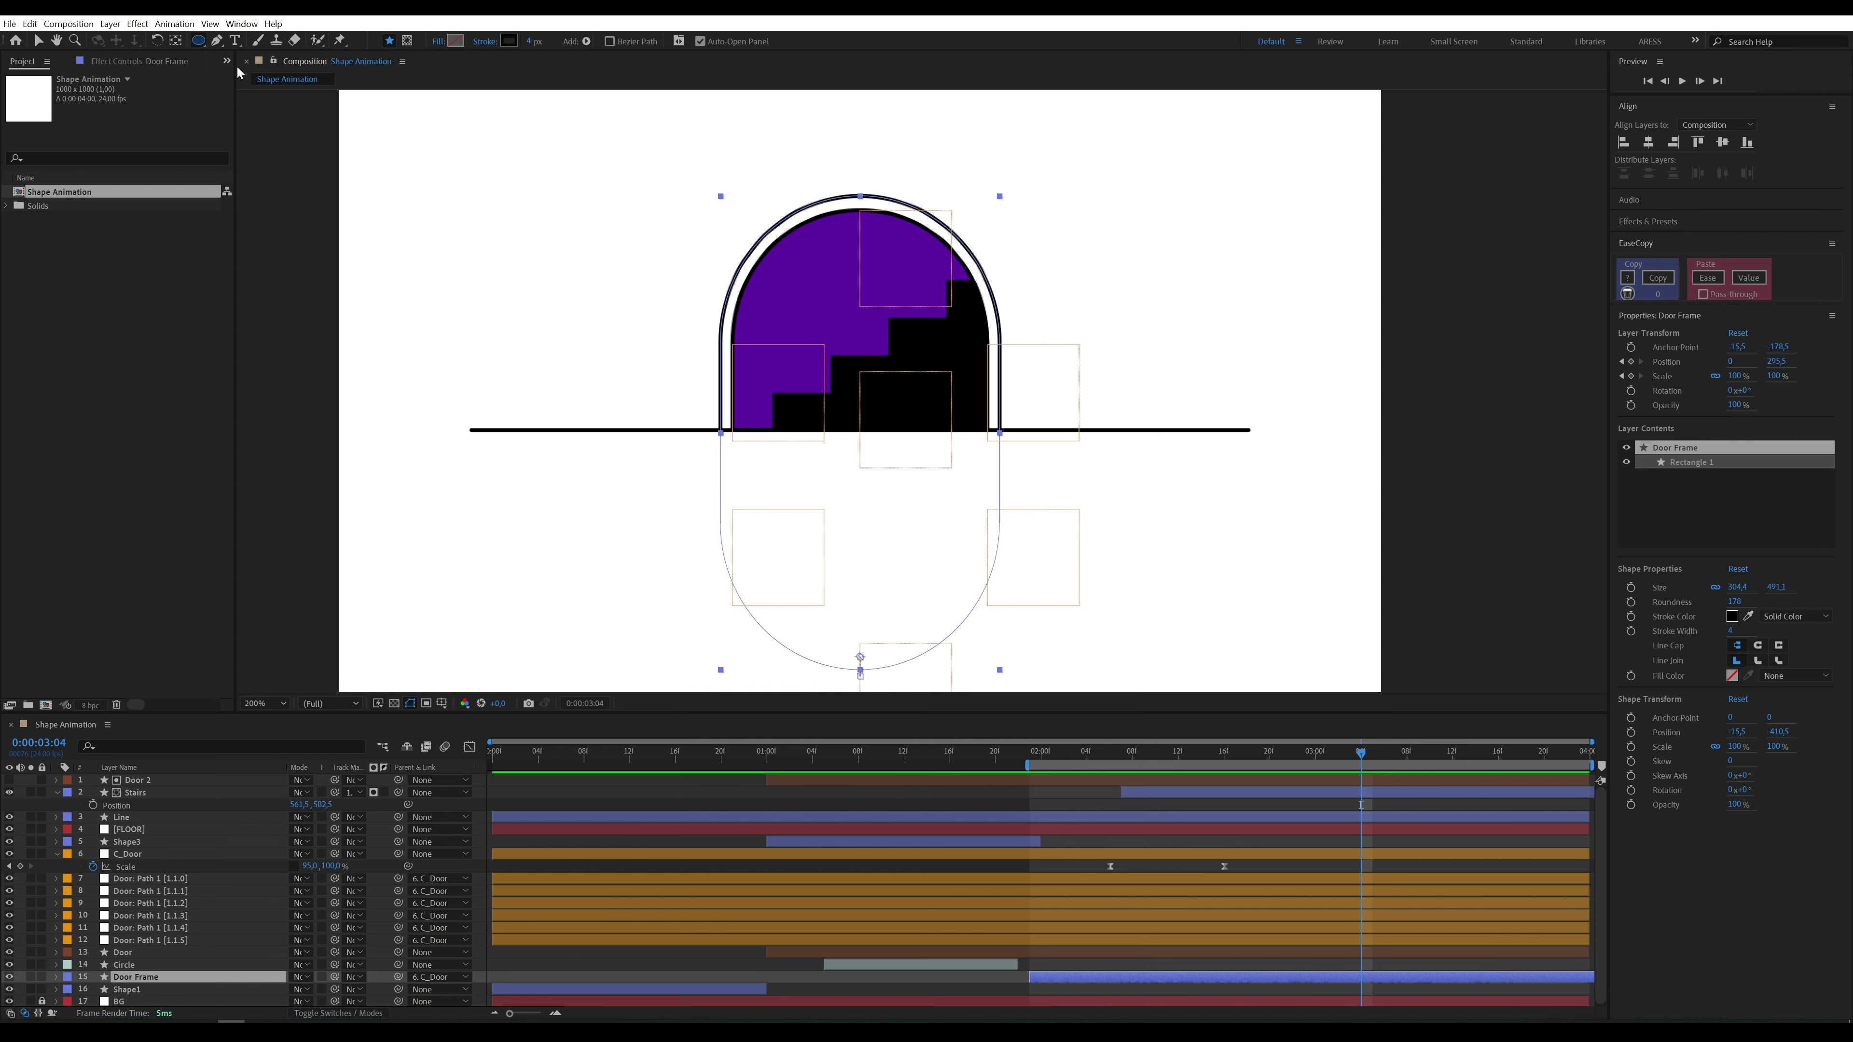
click(500, 791)
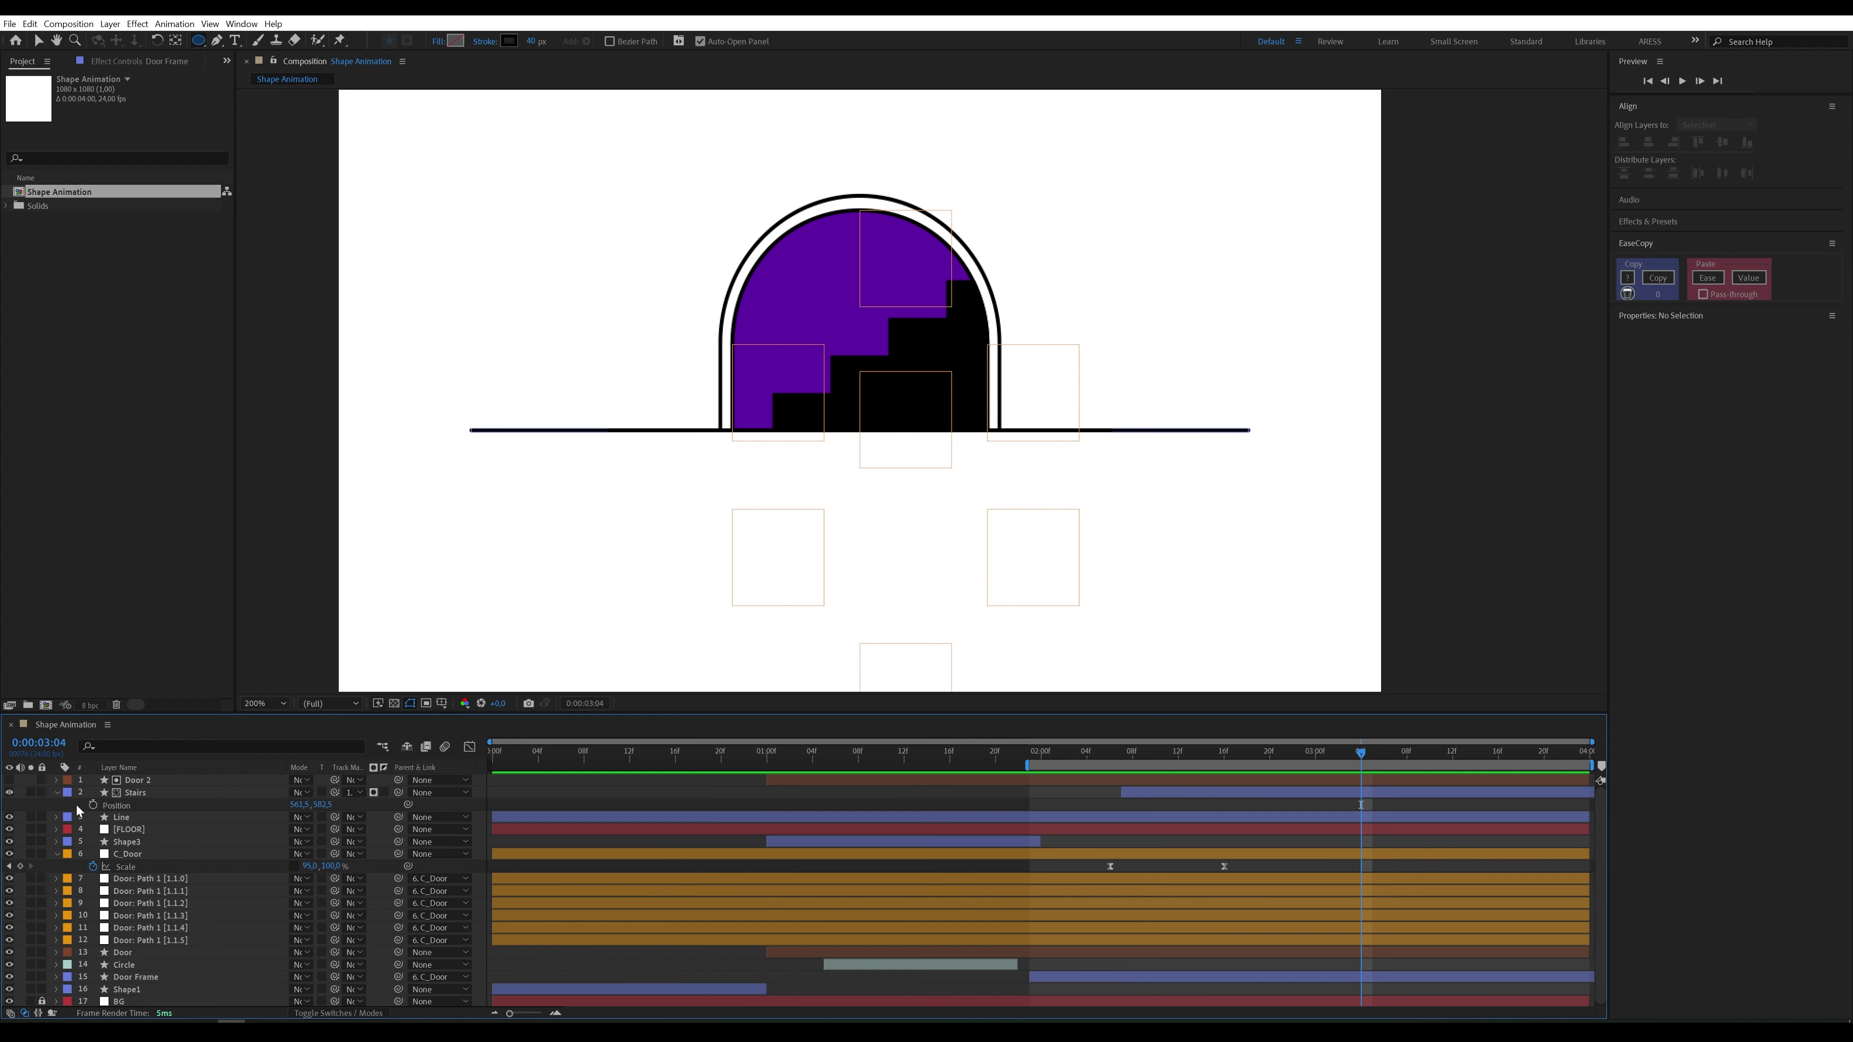
click(56, 793)
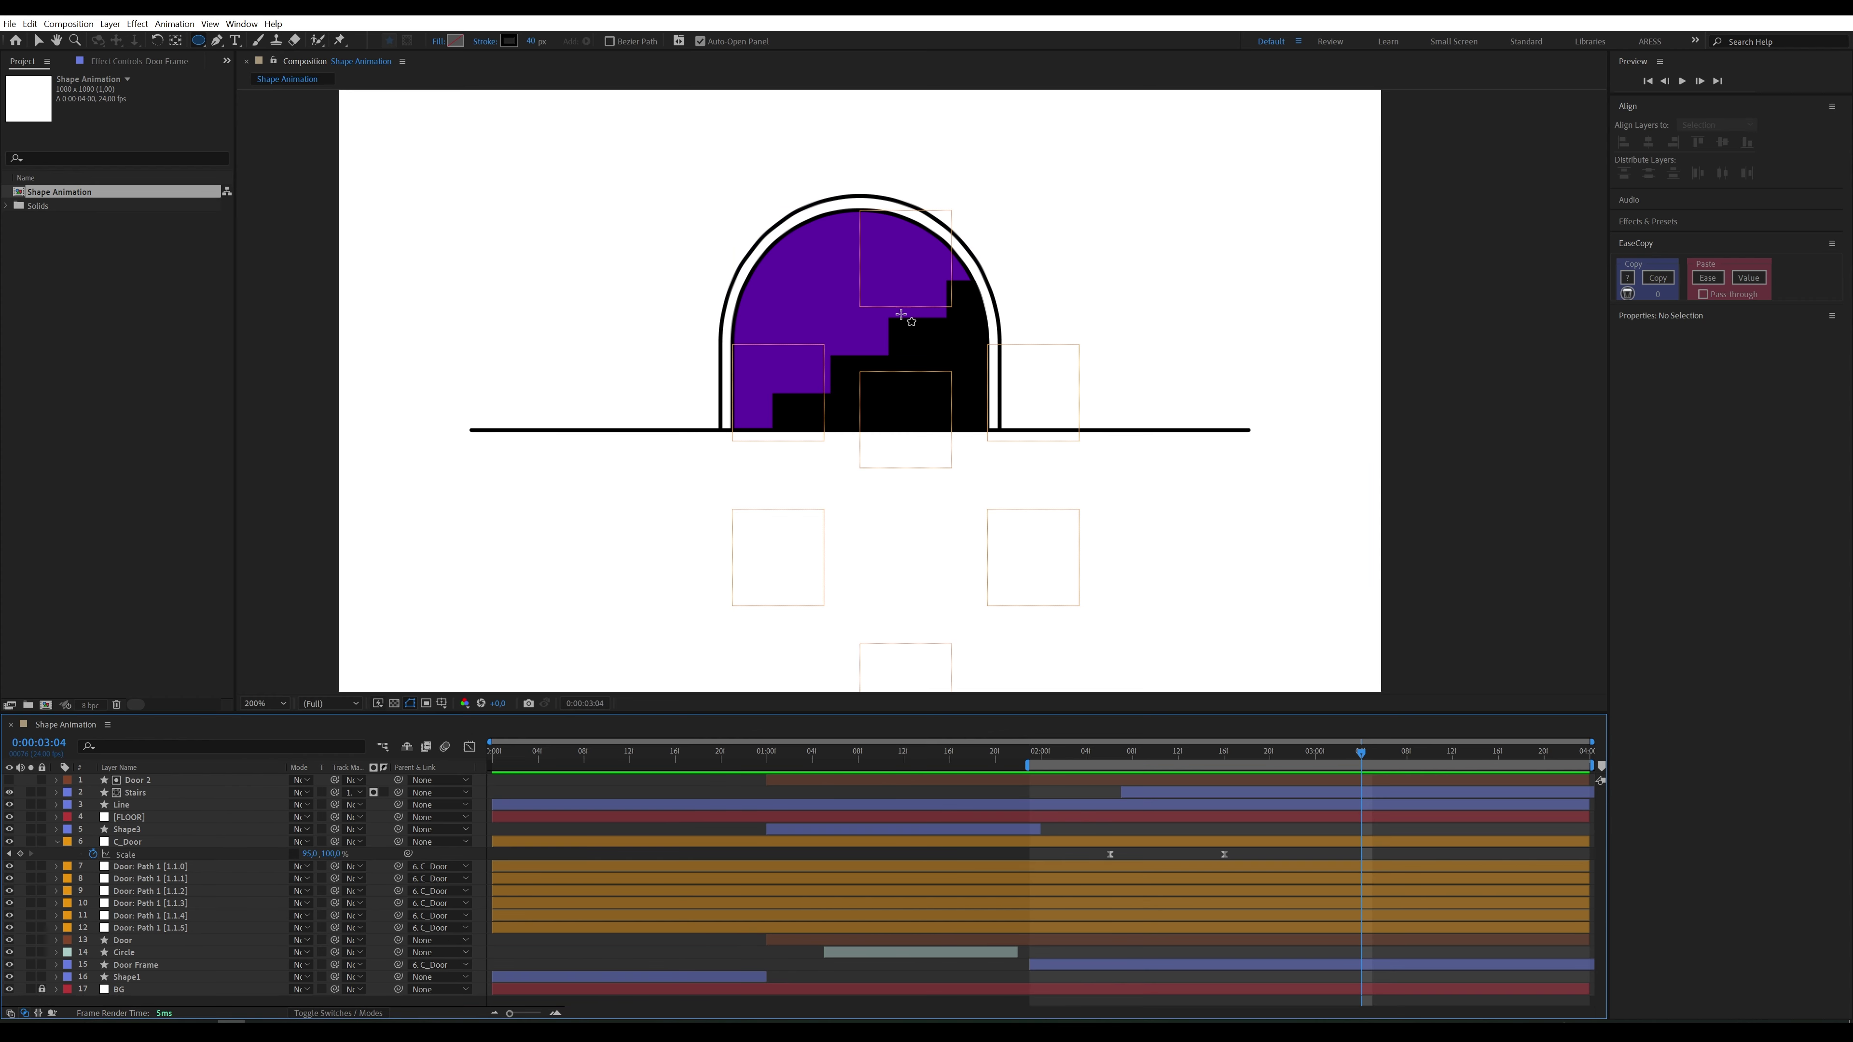
drag(866, 252, 920, 307)
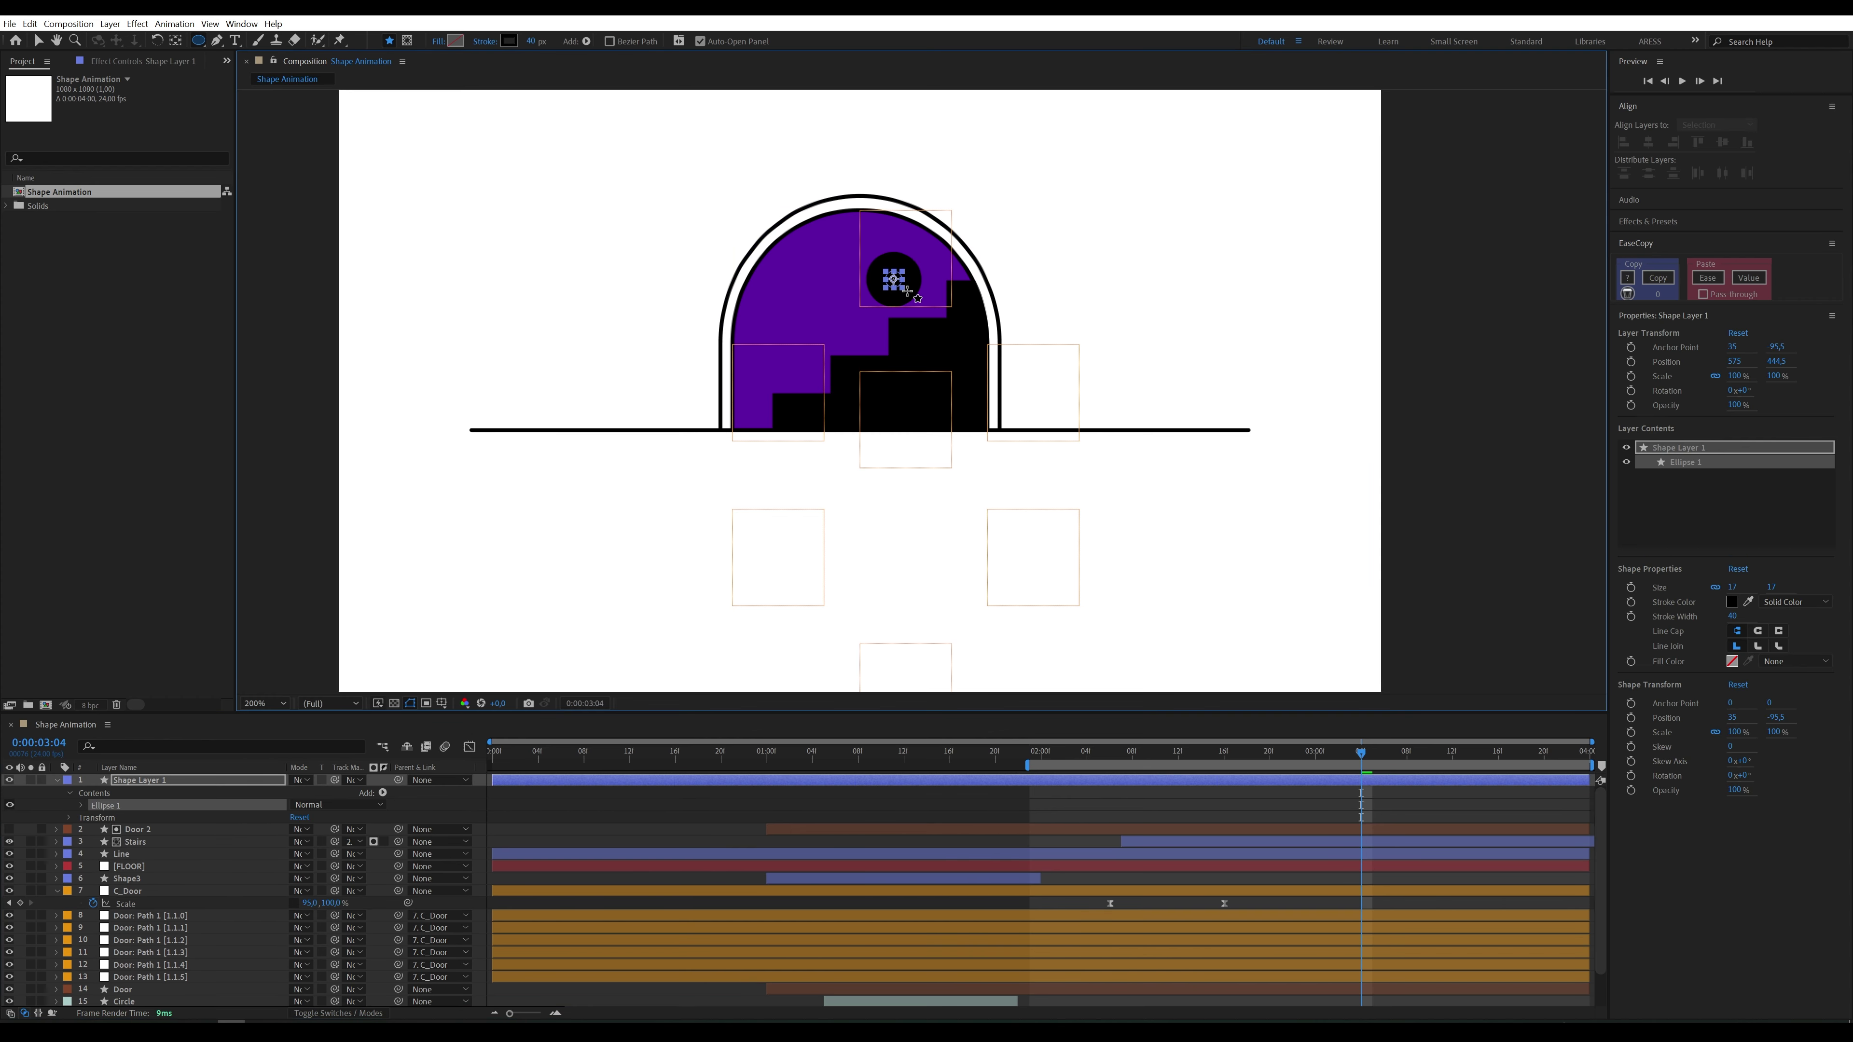
Step: Give the new circle a white solid fill and a 3 px stroke
click(456, 41)
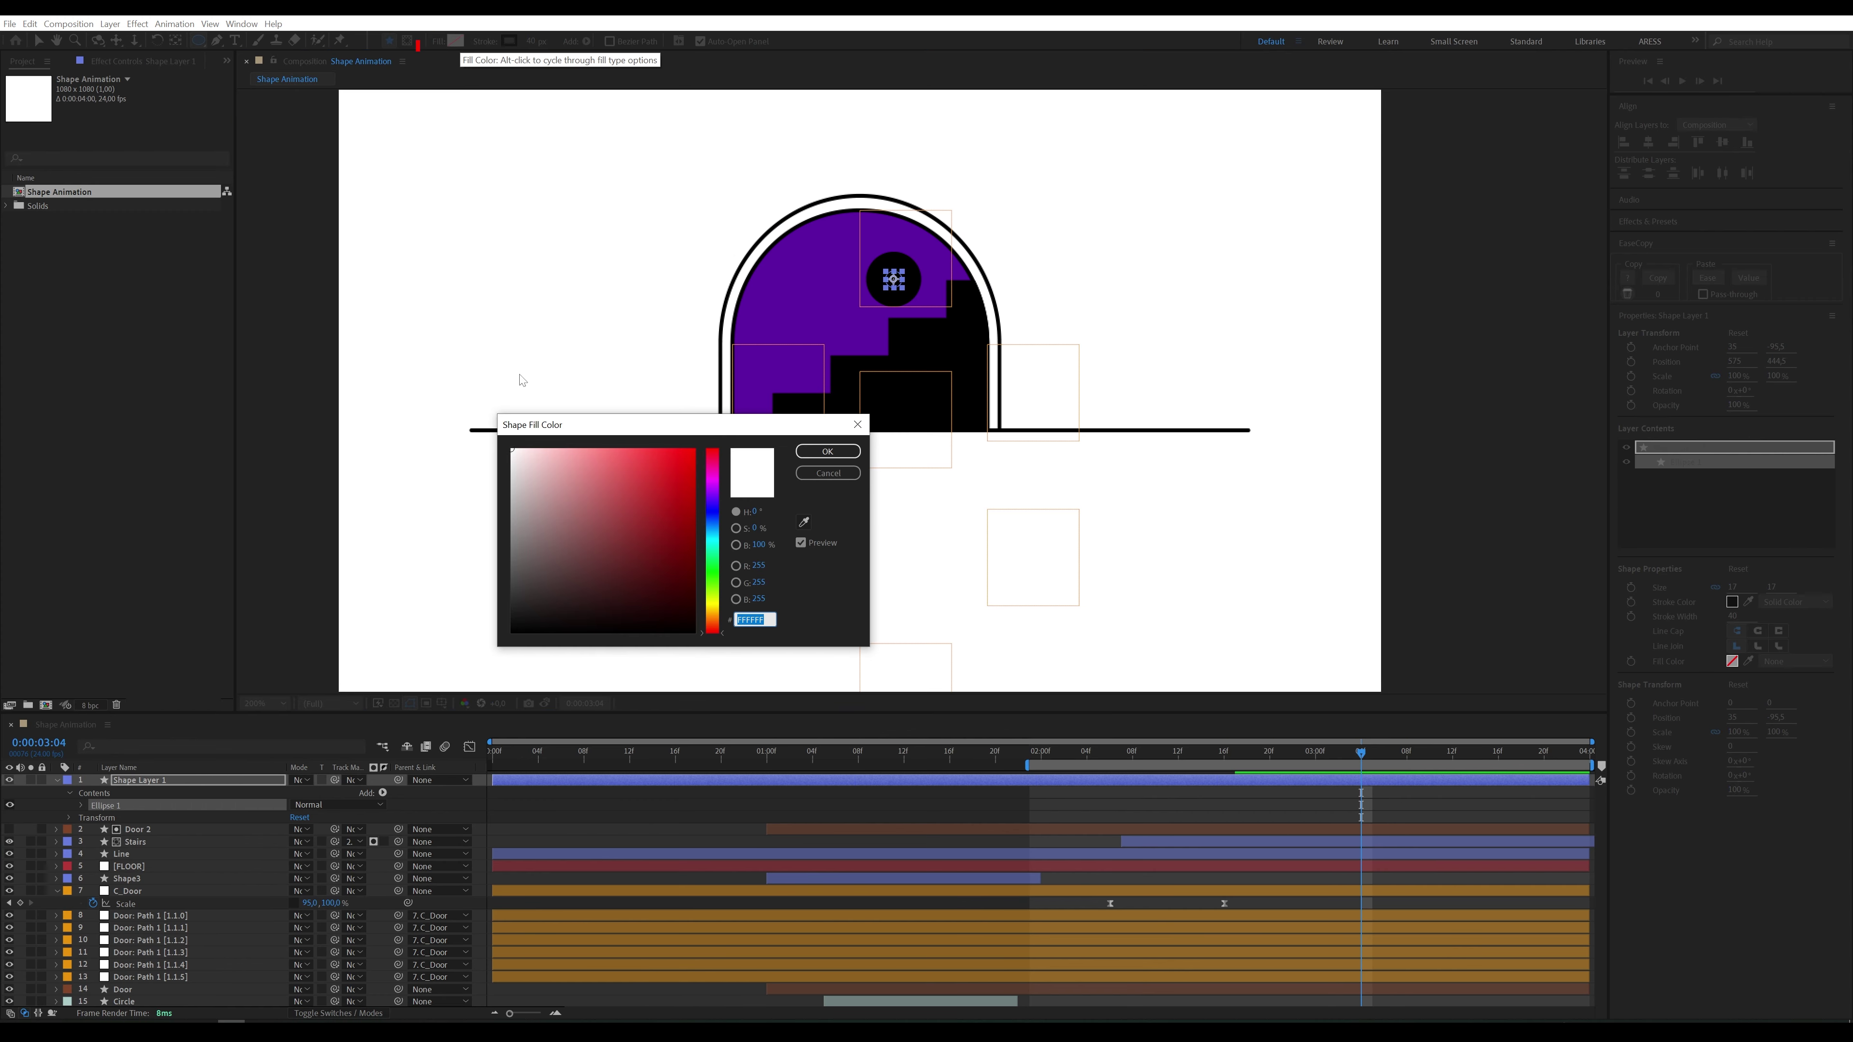
click(827, 451)
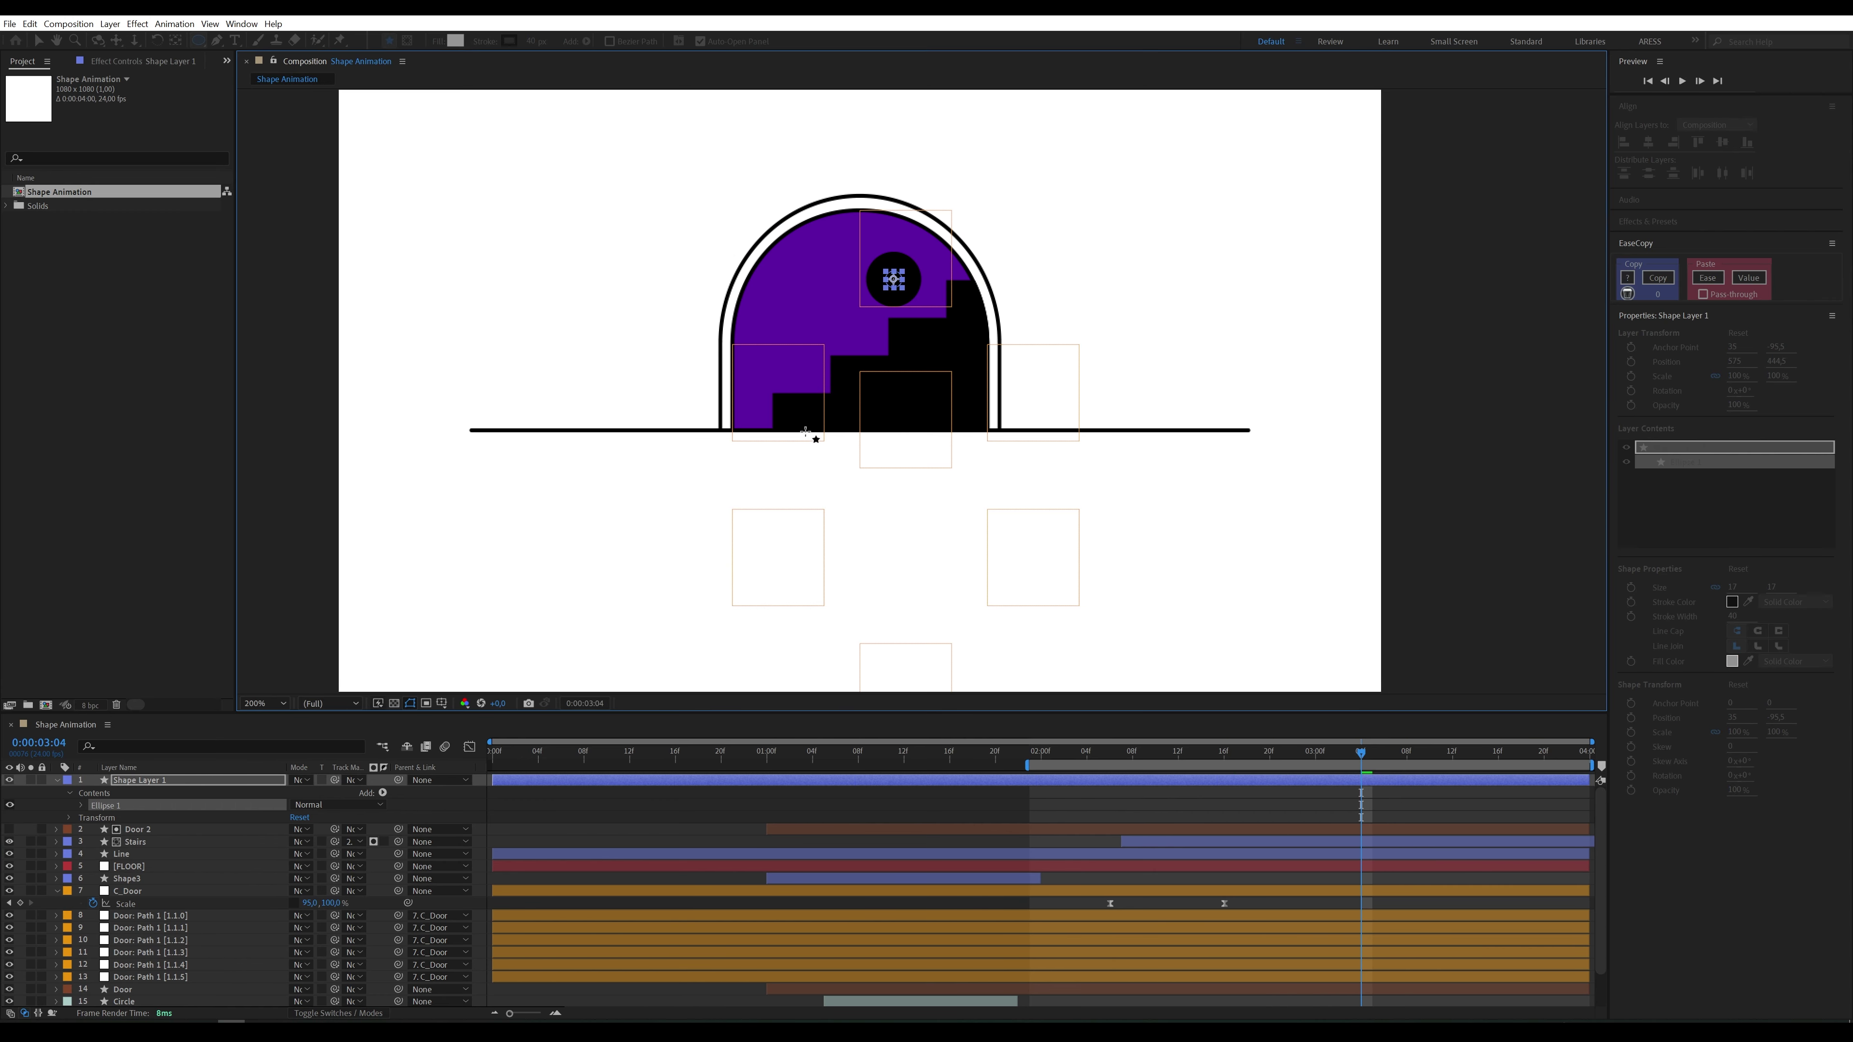
click(536, 41)
text(3)
key(Return)
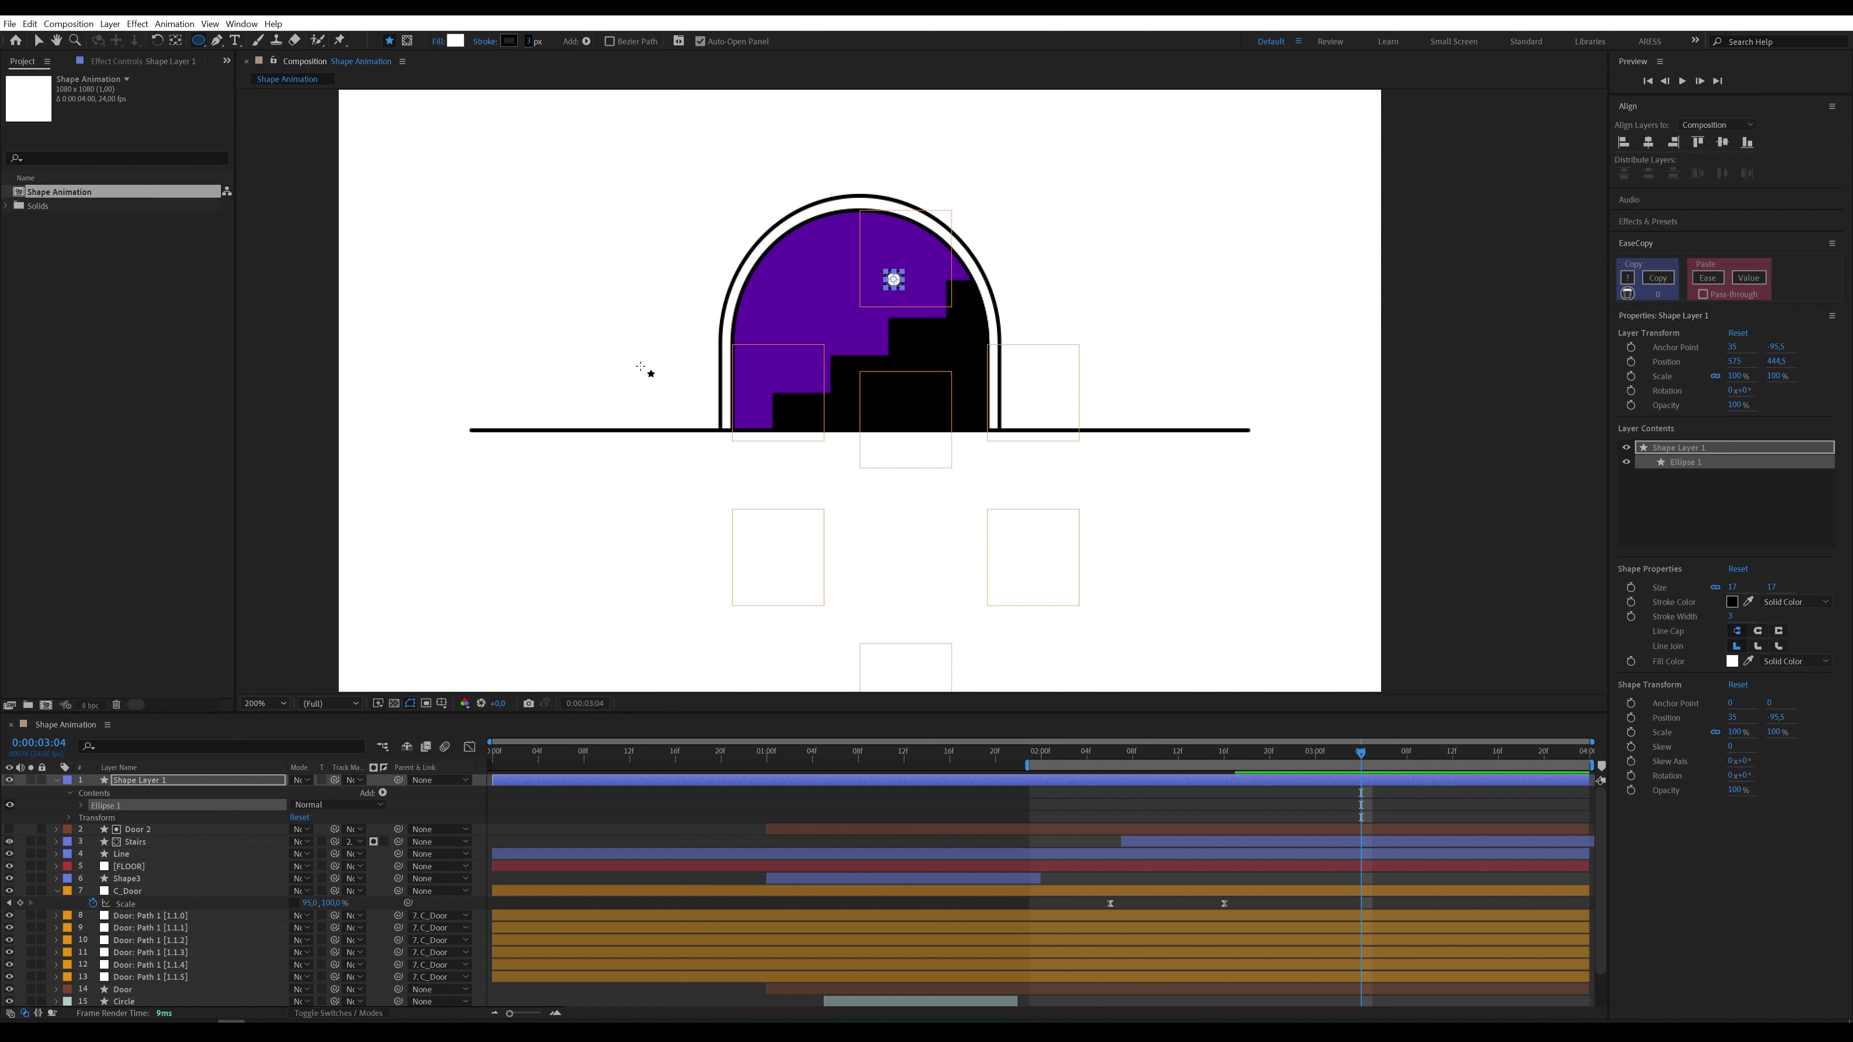
Step: Set the circle's size to 30 by 30 px
click(1731, 586)
text(25)
key(Return)
click(1735, 587)
text(30)
key(Return)
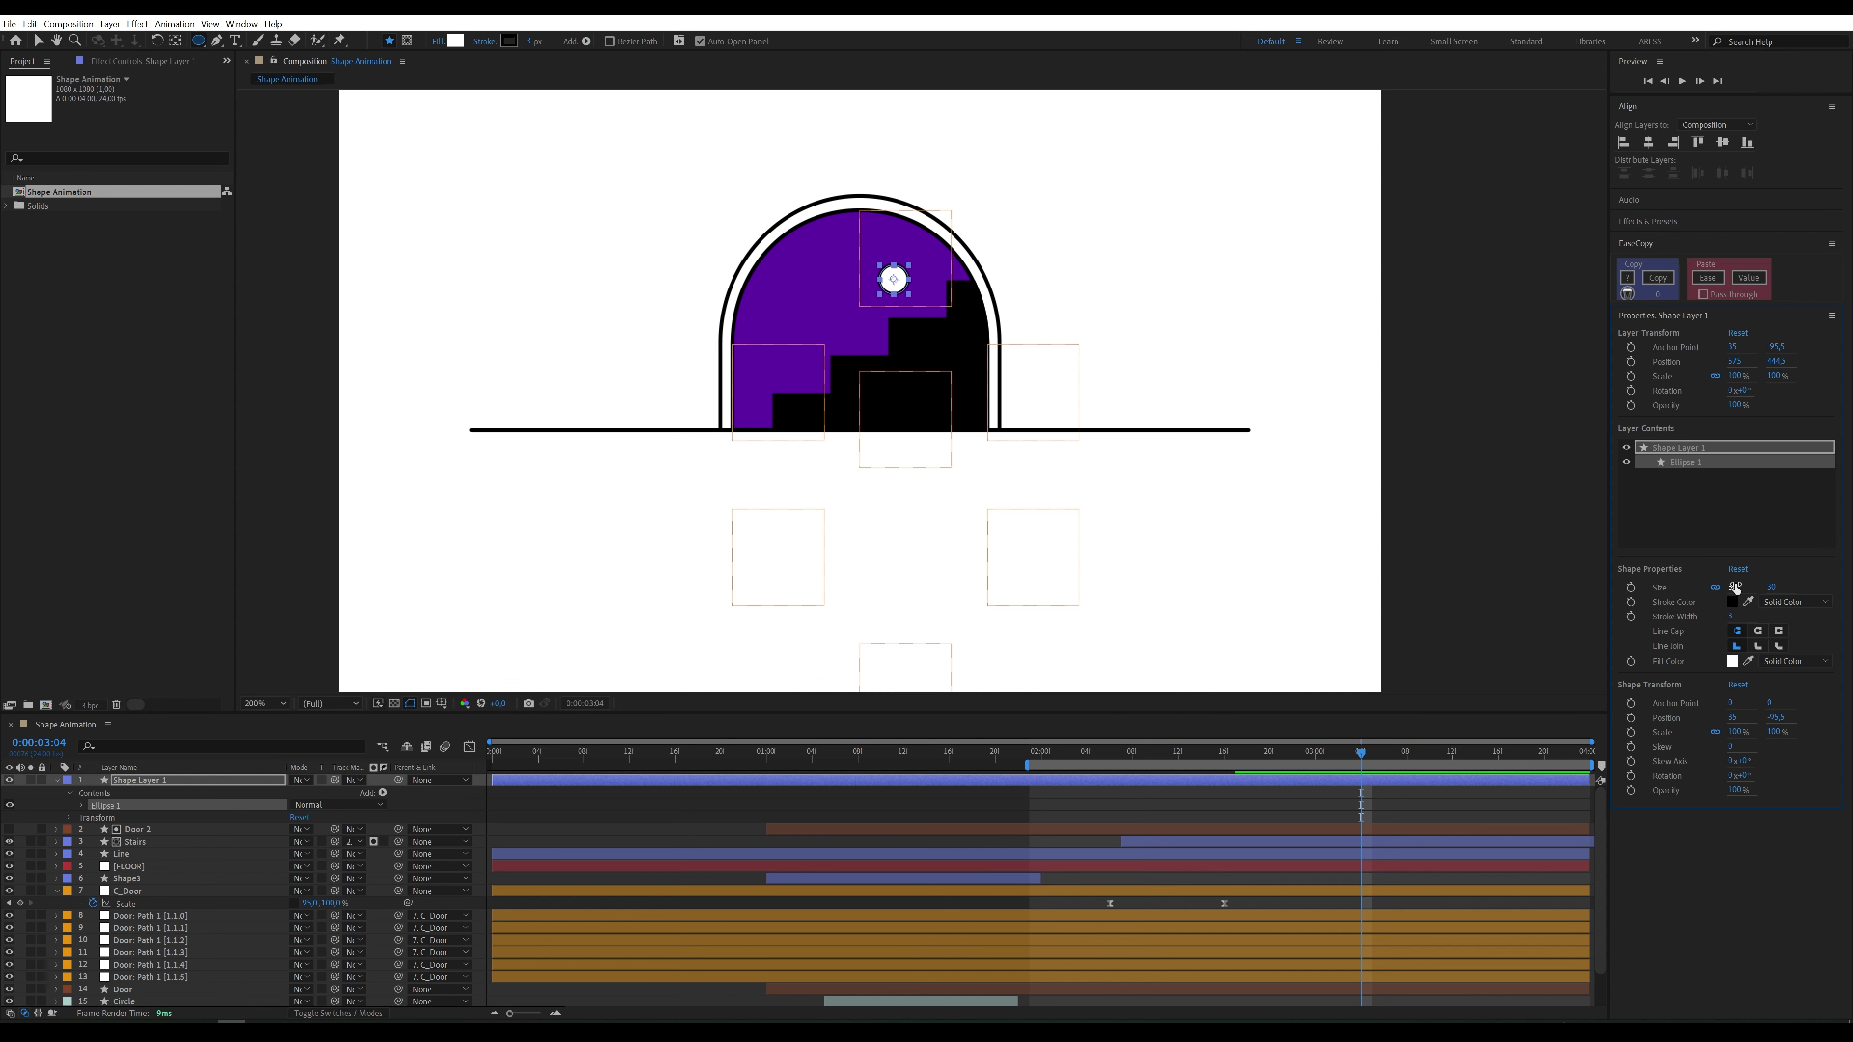
Step: Rename the circle's shape layer to Ball
right_click(140, 783)
click(178, 741)
text(Ball)
key(Return)
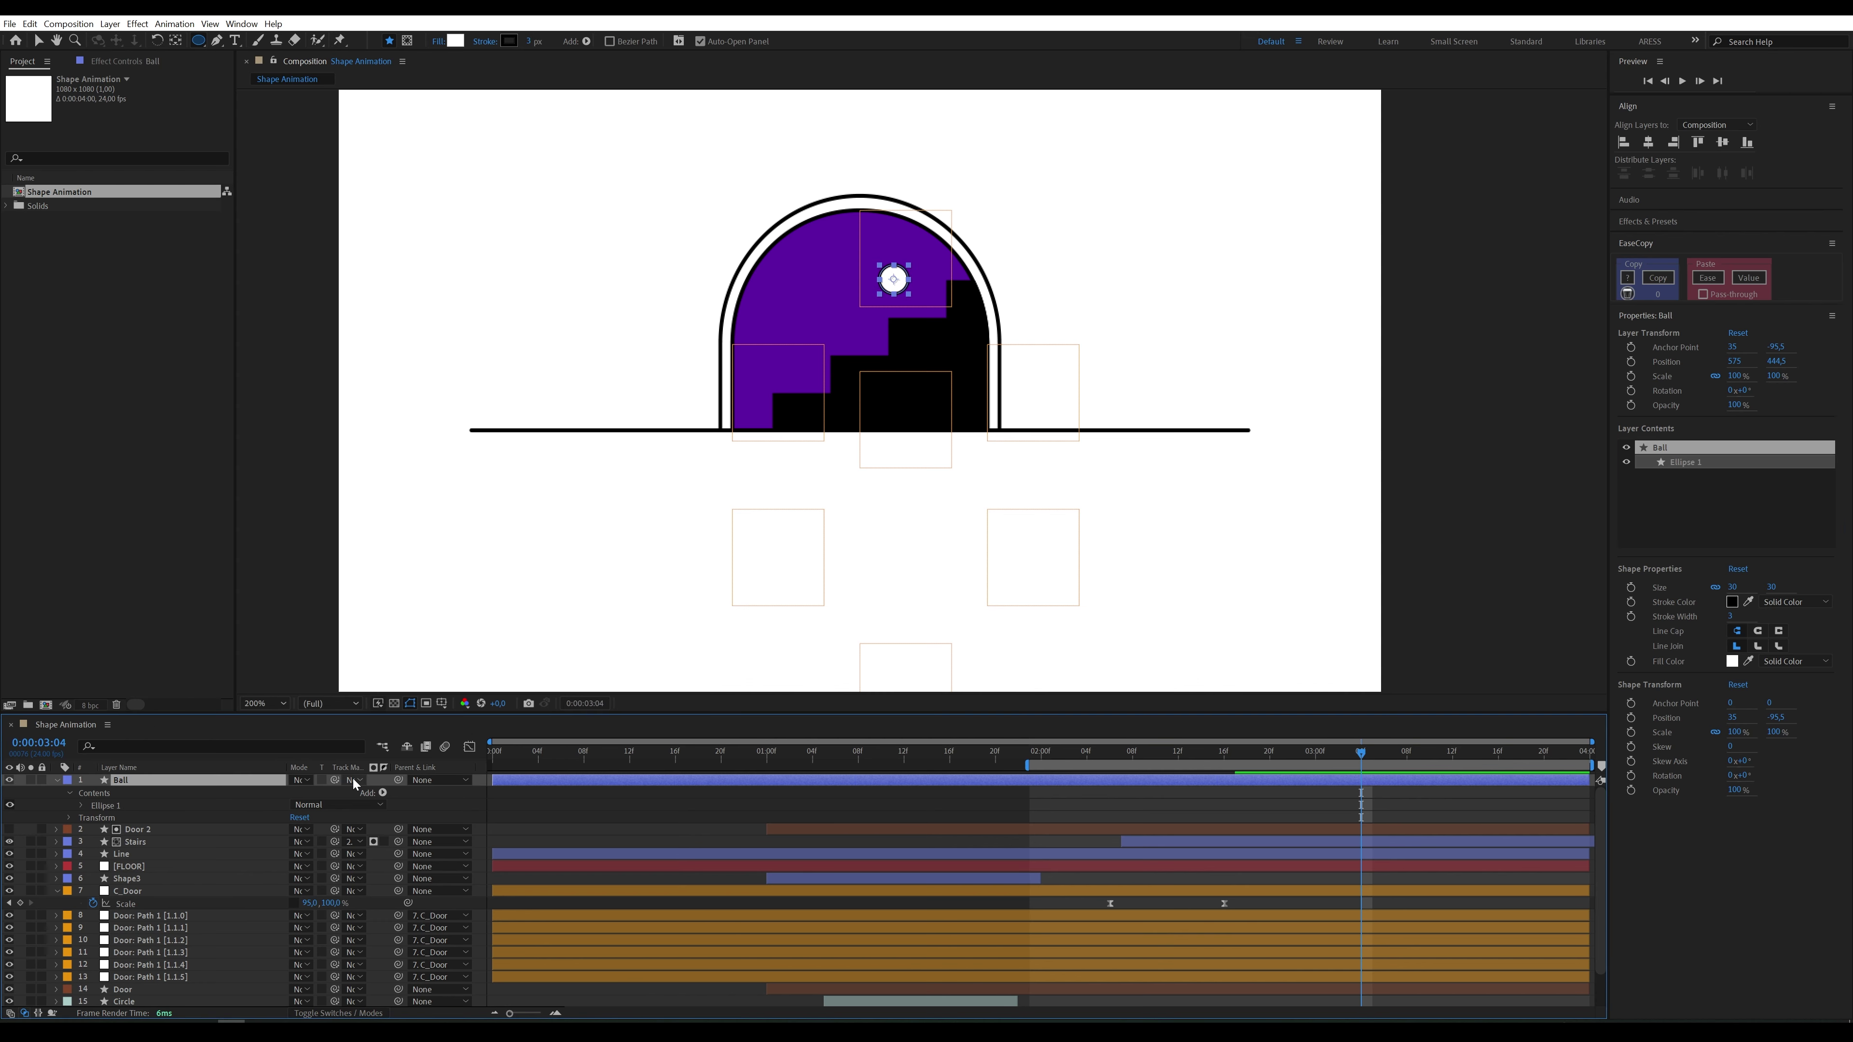
Step: Trim the Ball layer's start to 0:00:02:18 and reveal its position property
drag(1118, 750, 1247, 762)
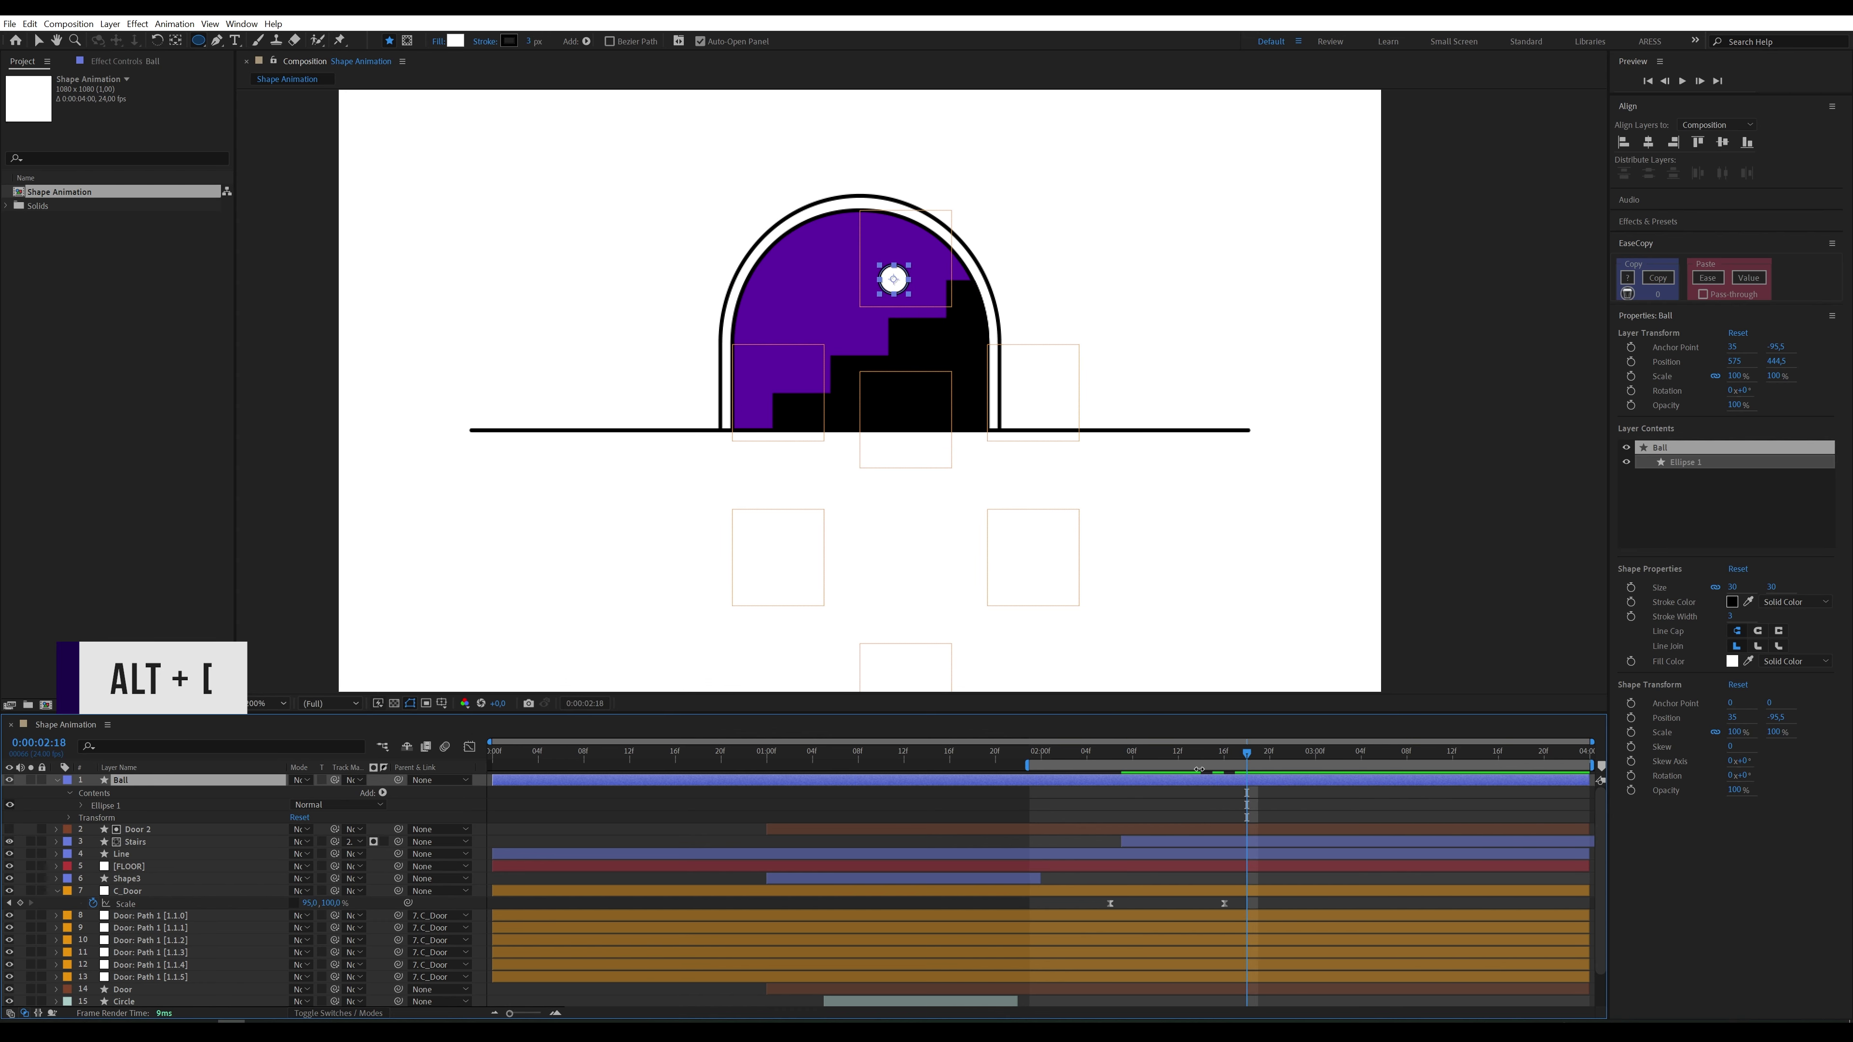
key(alt+bracketleft)
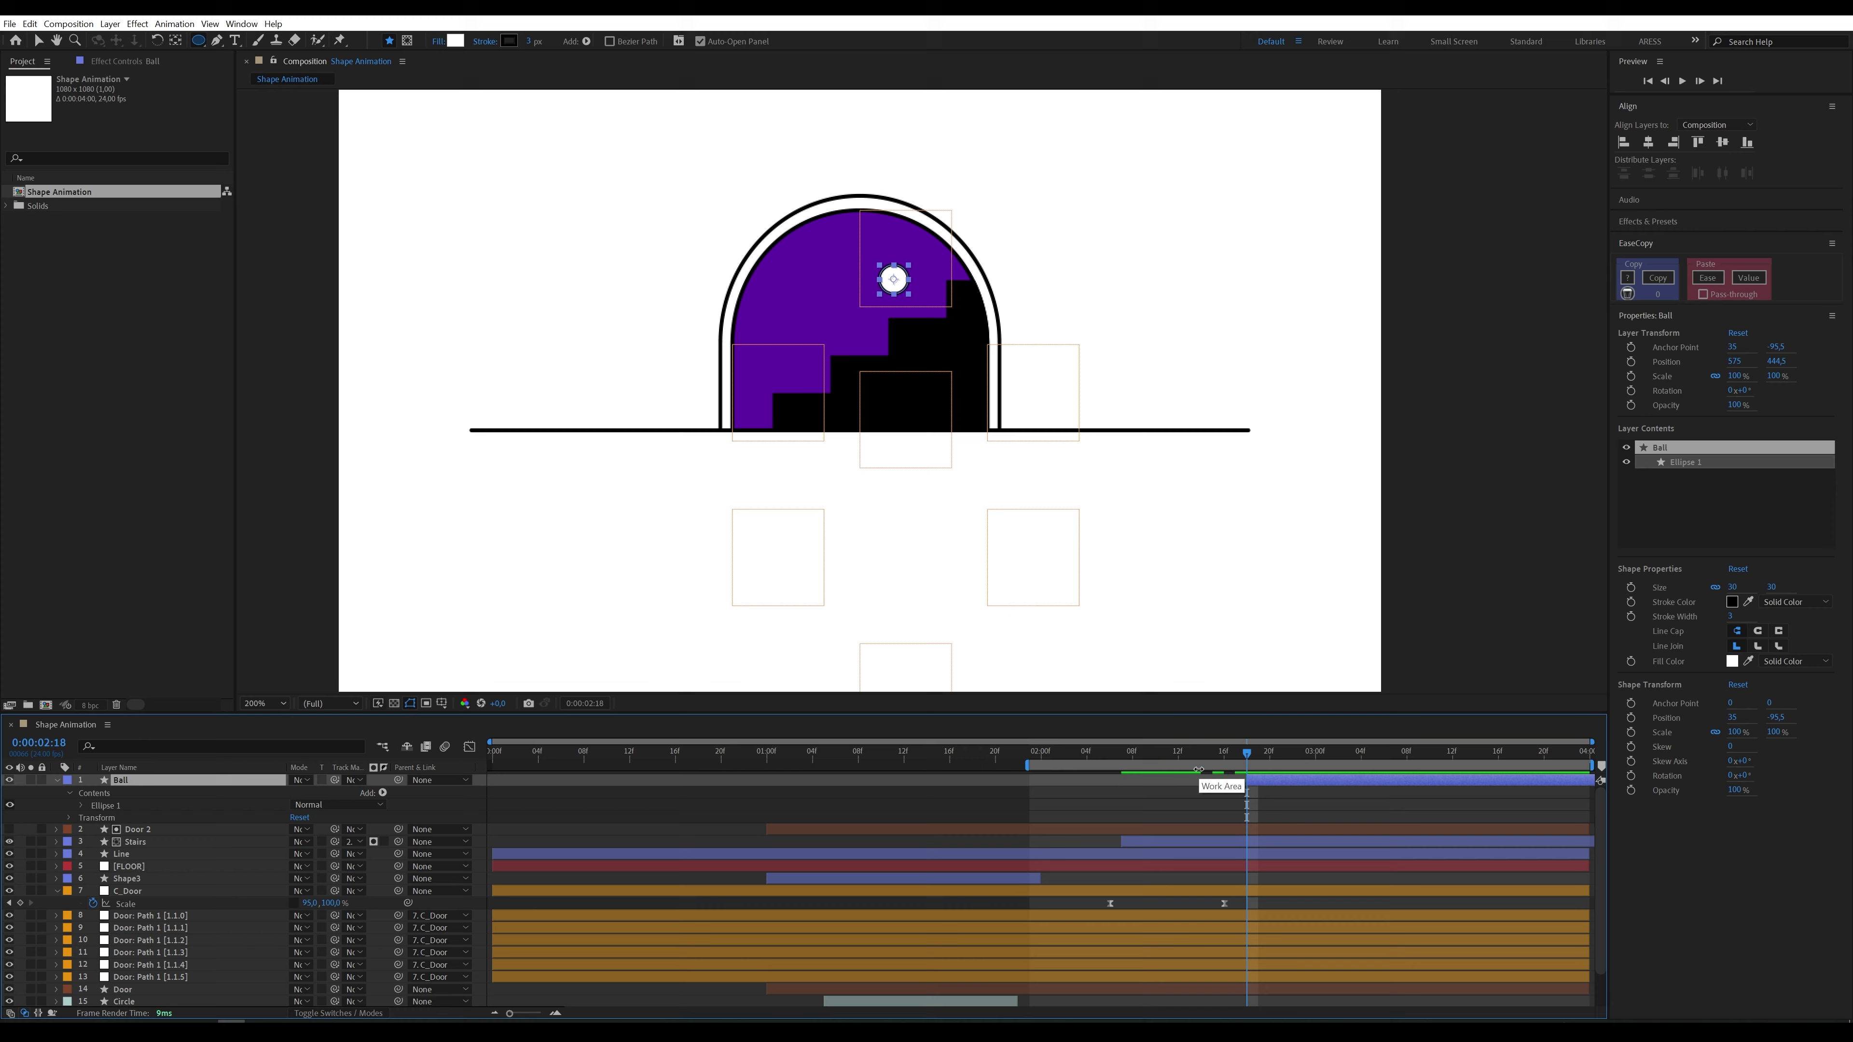
key(p)
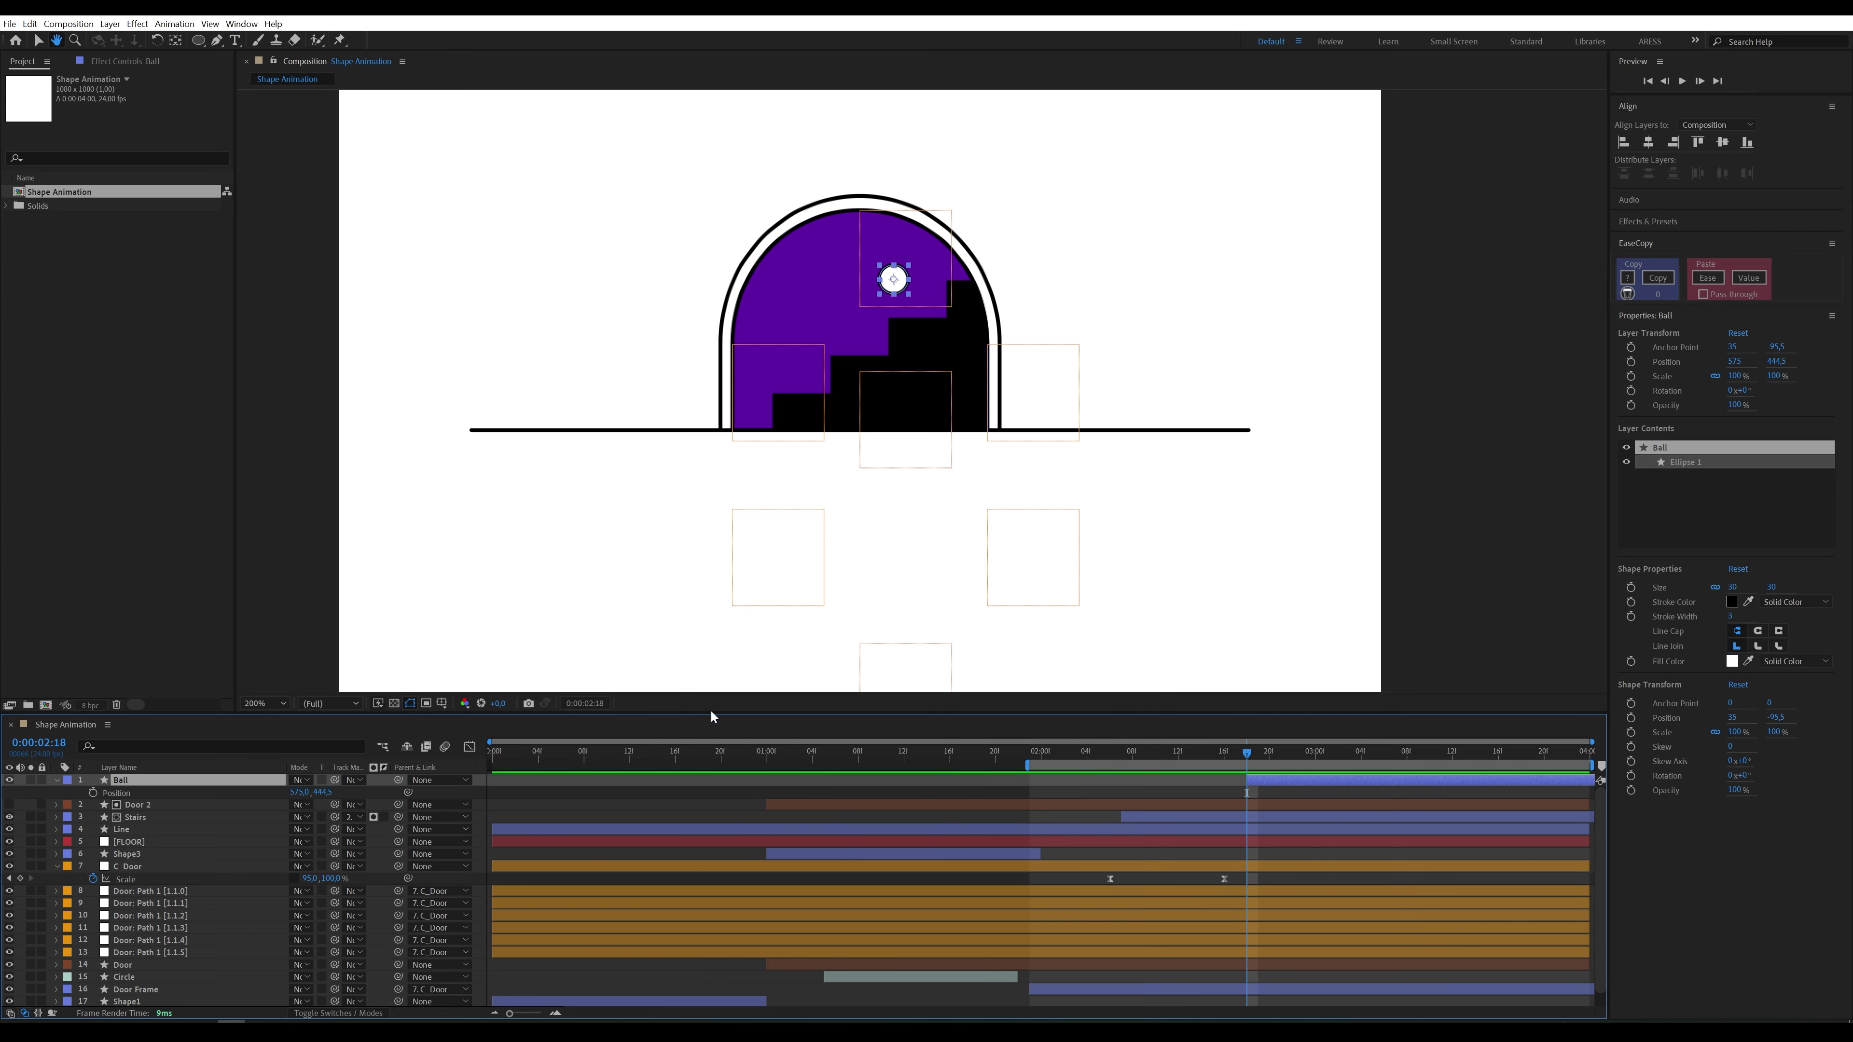
Step: Place the ball on the highest stair at about 649, 426 and use Door 2 as its track matte
key(v)
drag(901, 288, 972, 270)
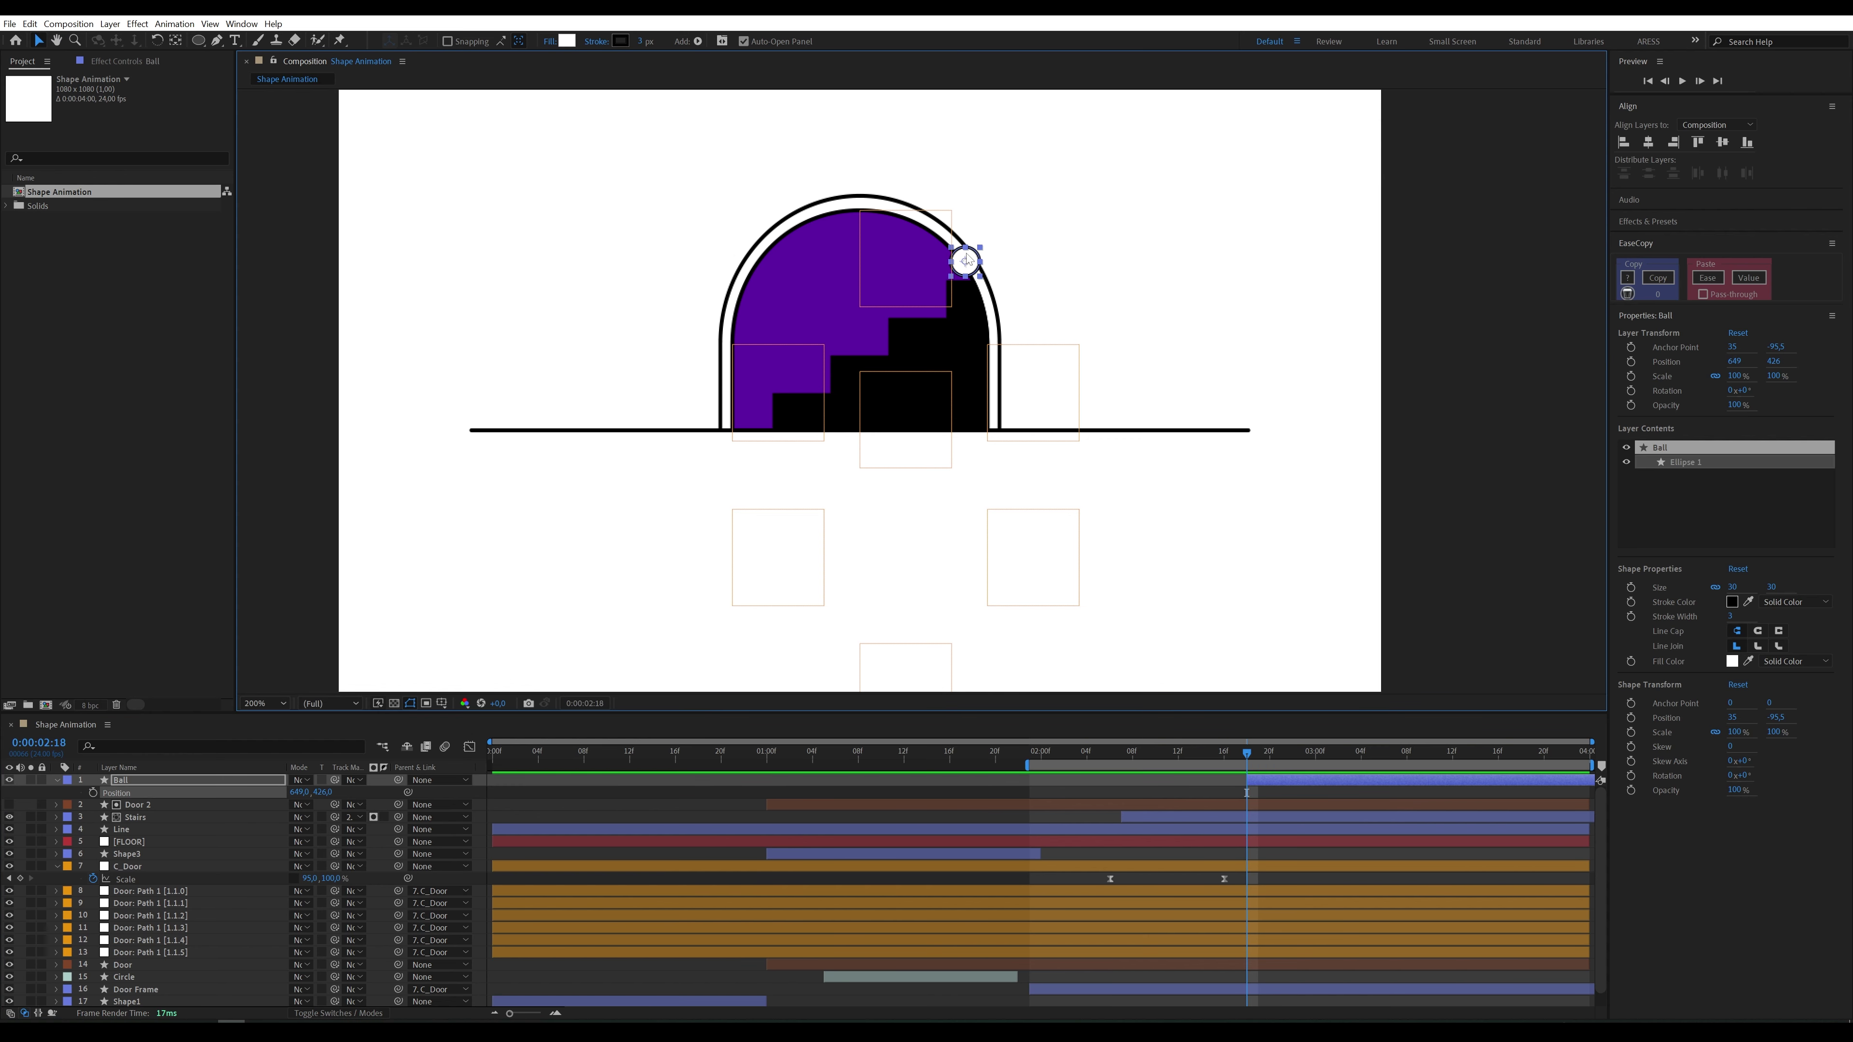
drag(333, 779, 227, 808)
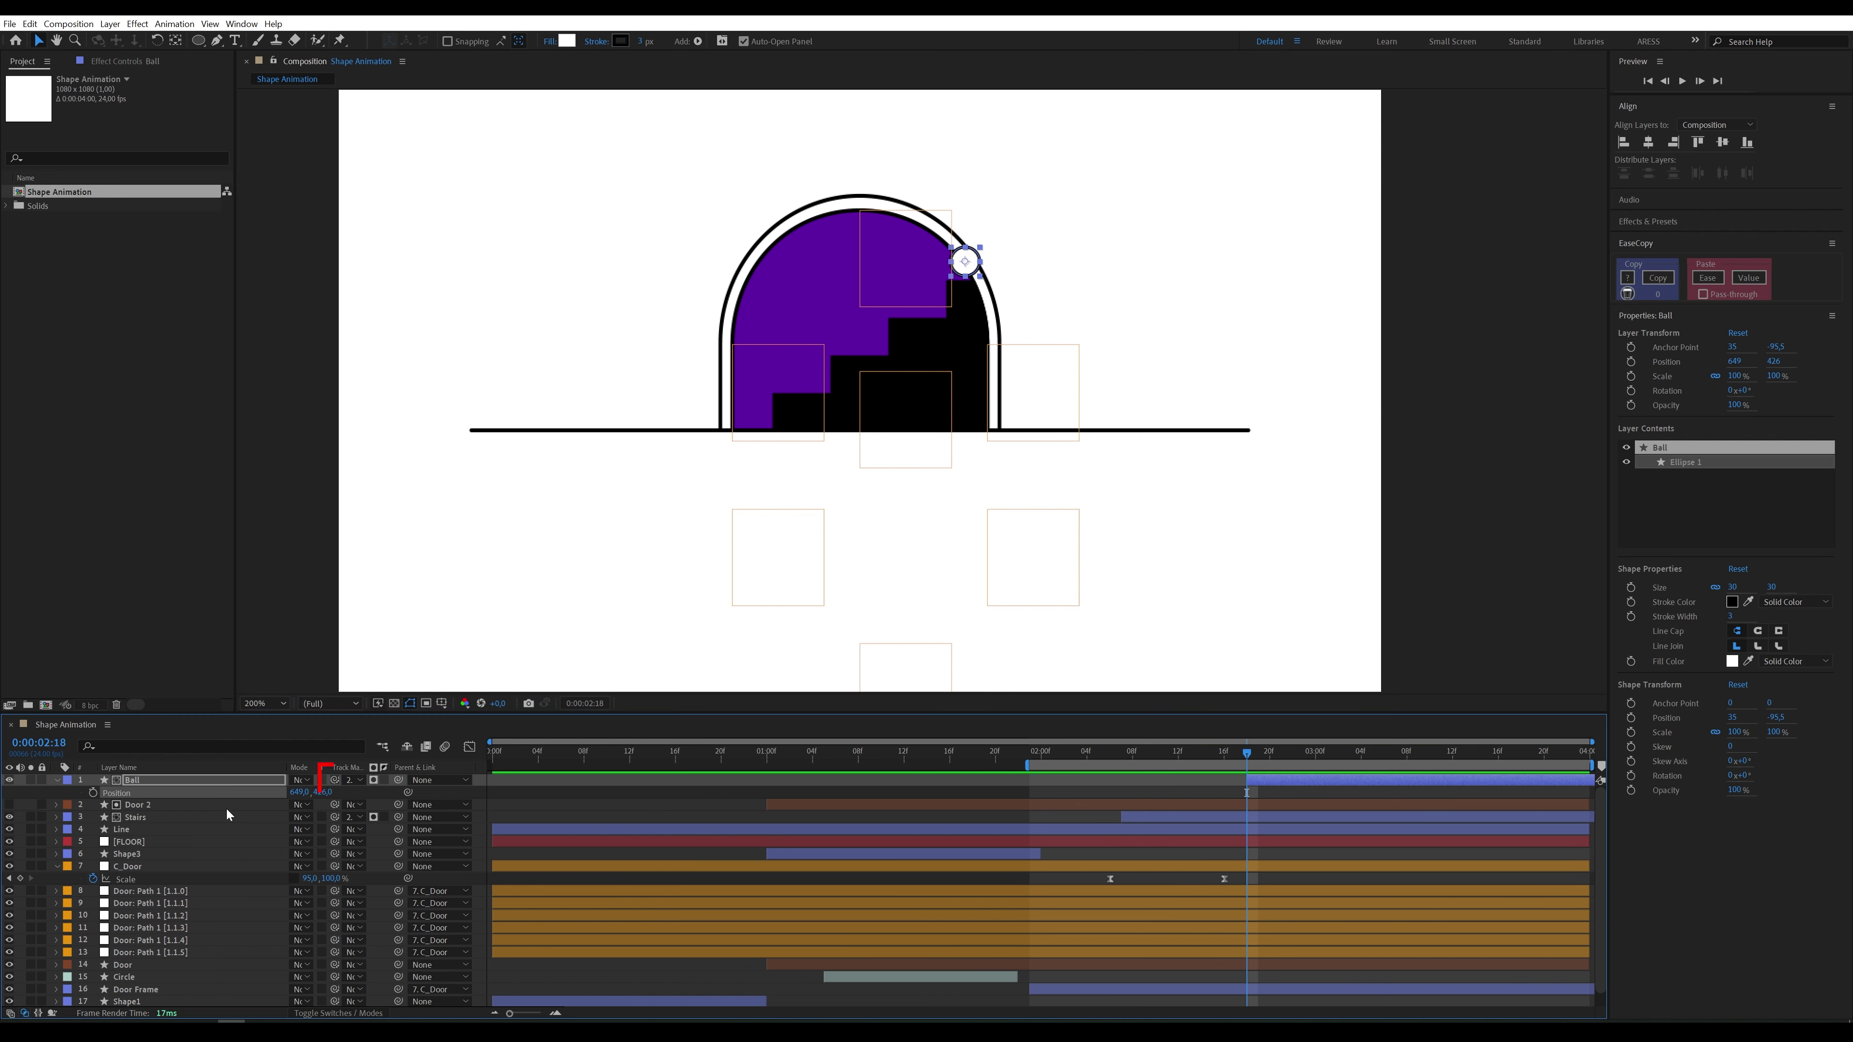
Step: Keyframe the ball's position at 0:00:02:18 and move it down to the next stair, about 594, 468, at 0:00:03:04
click(92, 795)
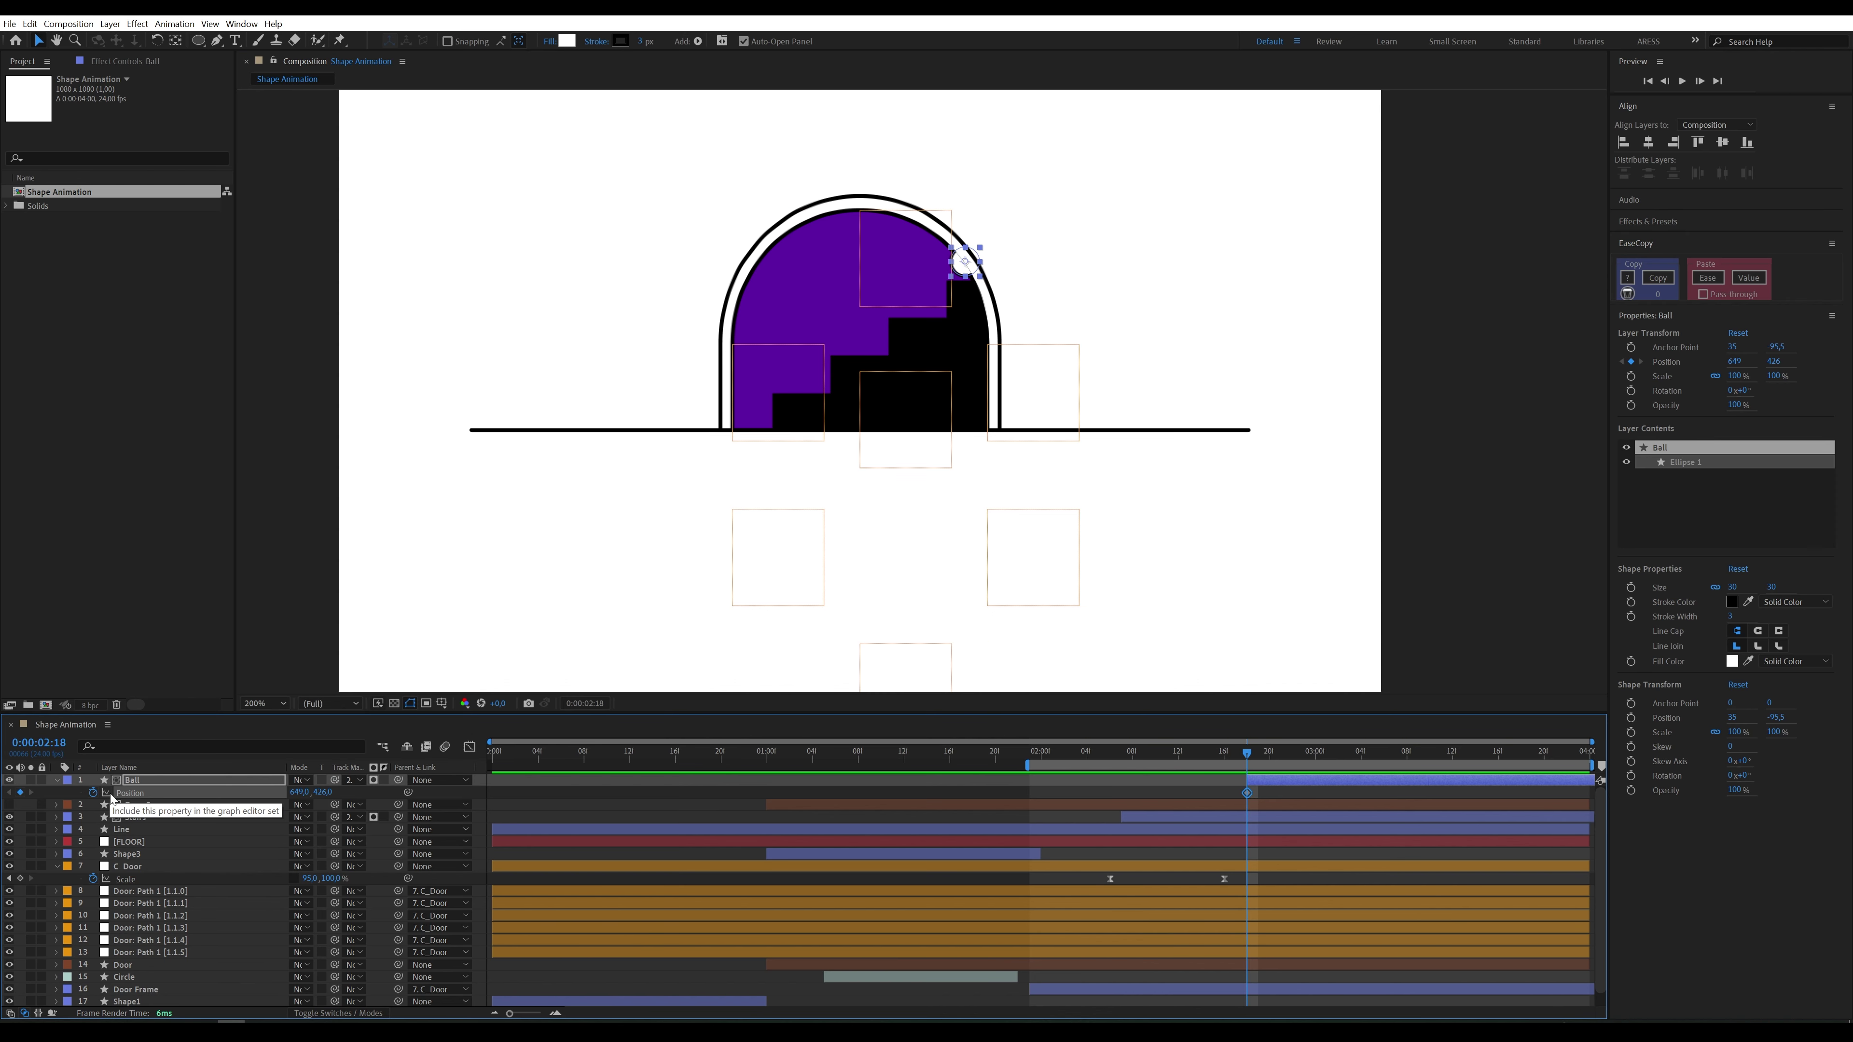
key(space)
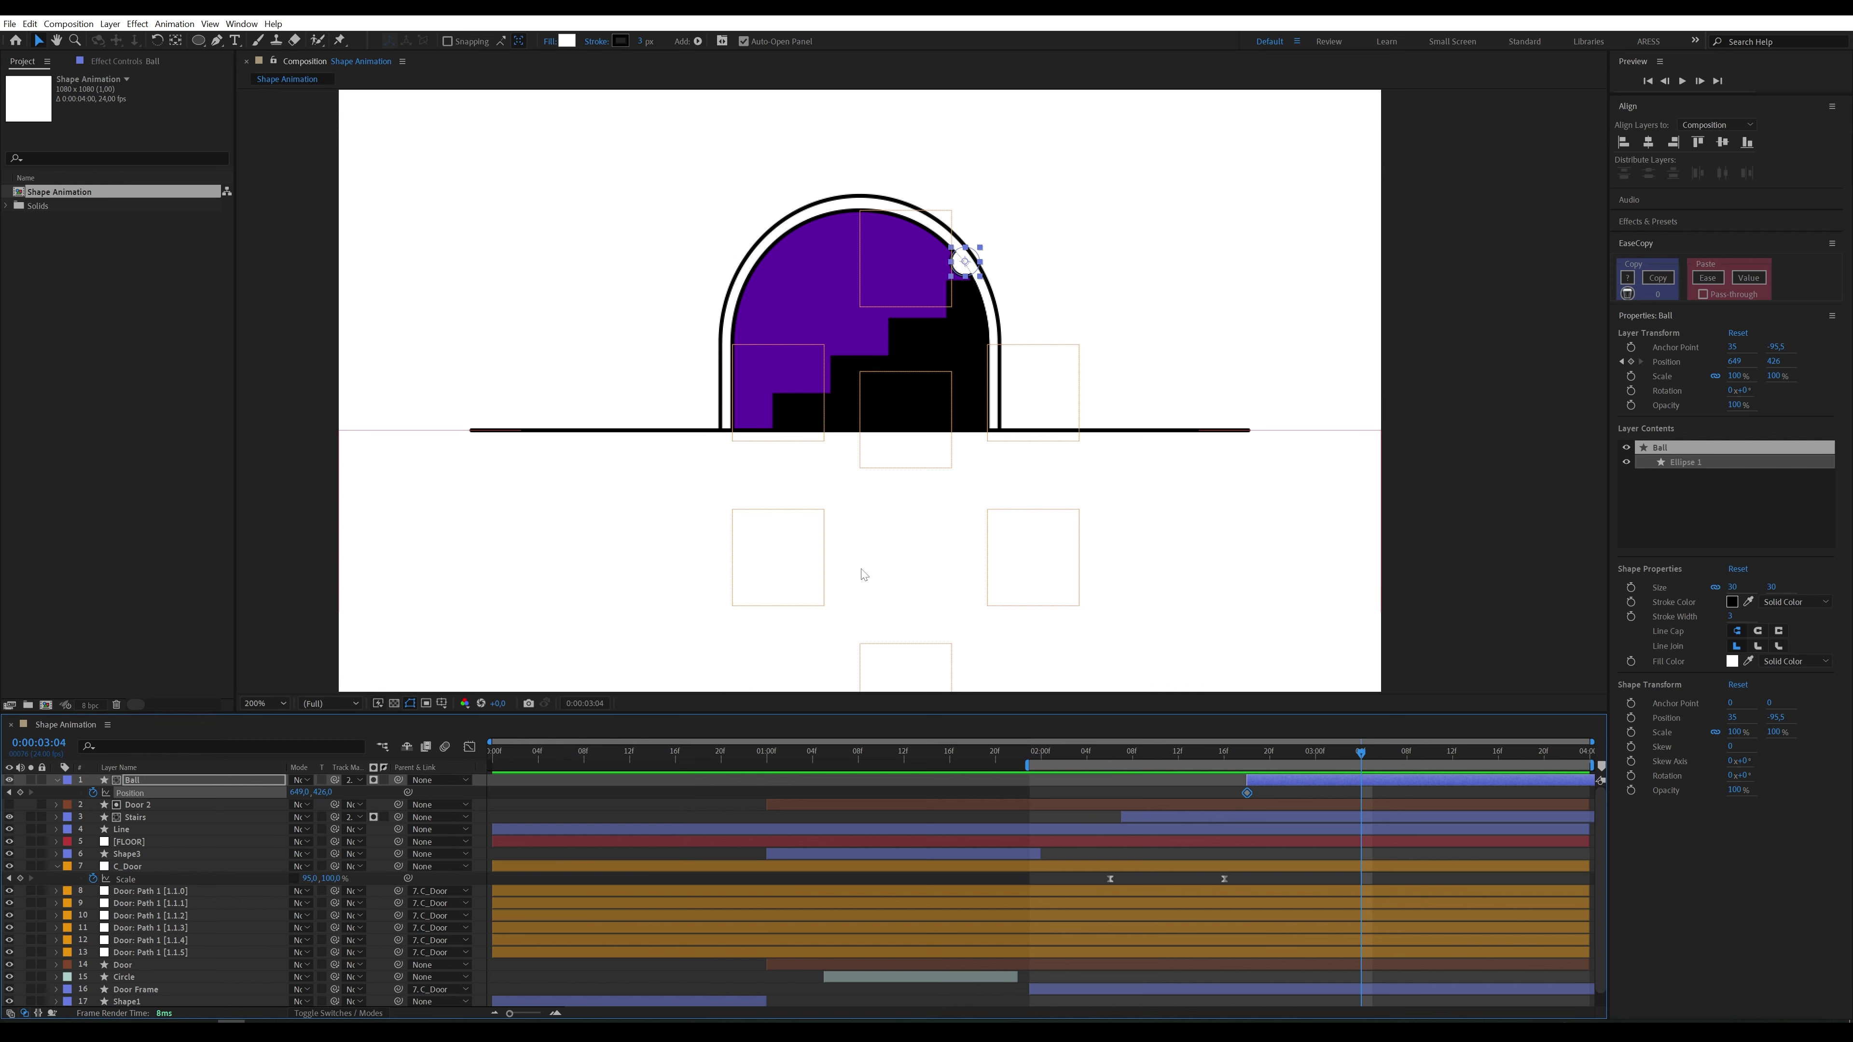
drag(957, 275, 905, 315)
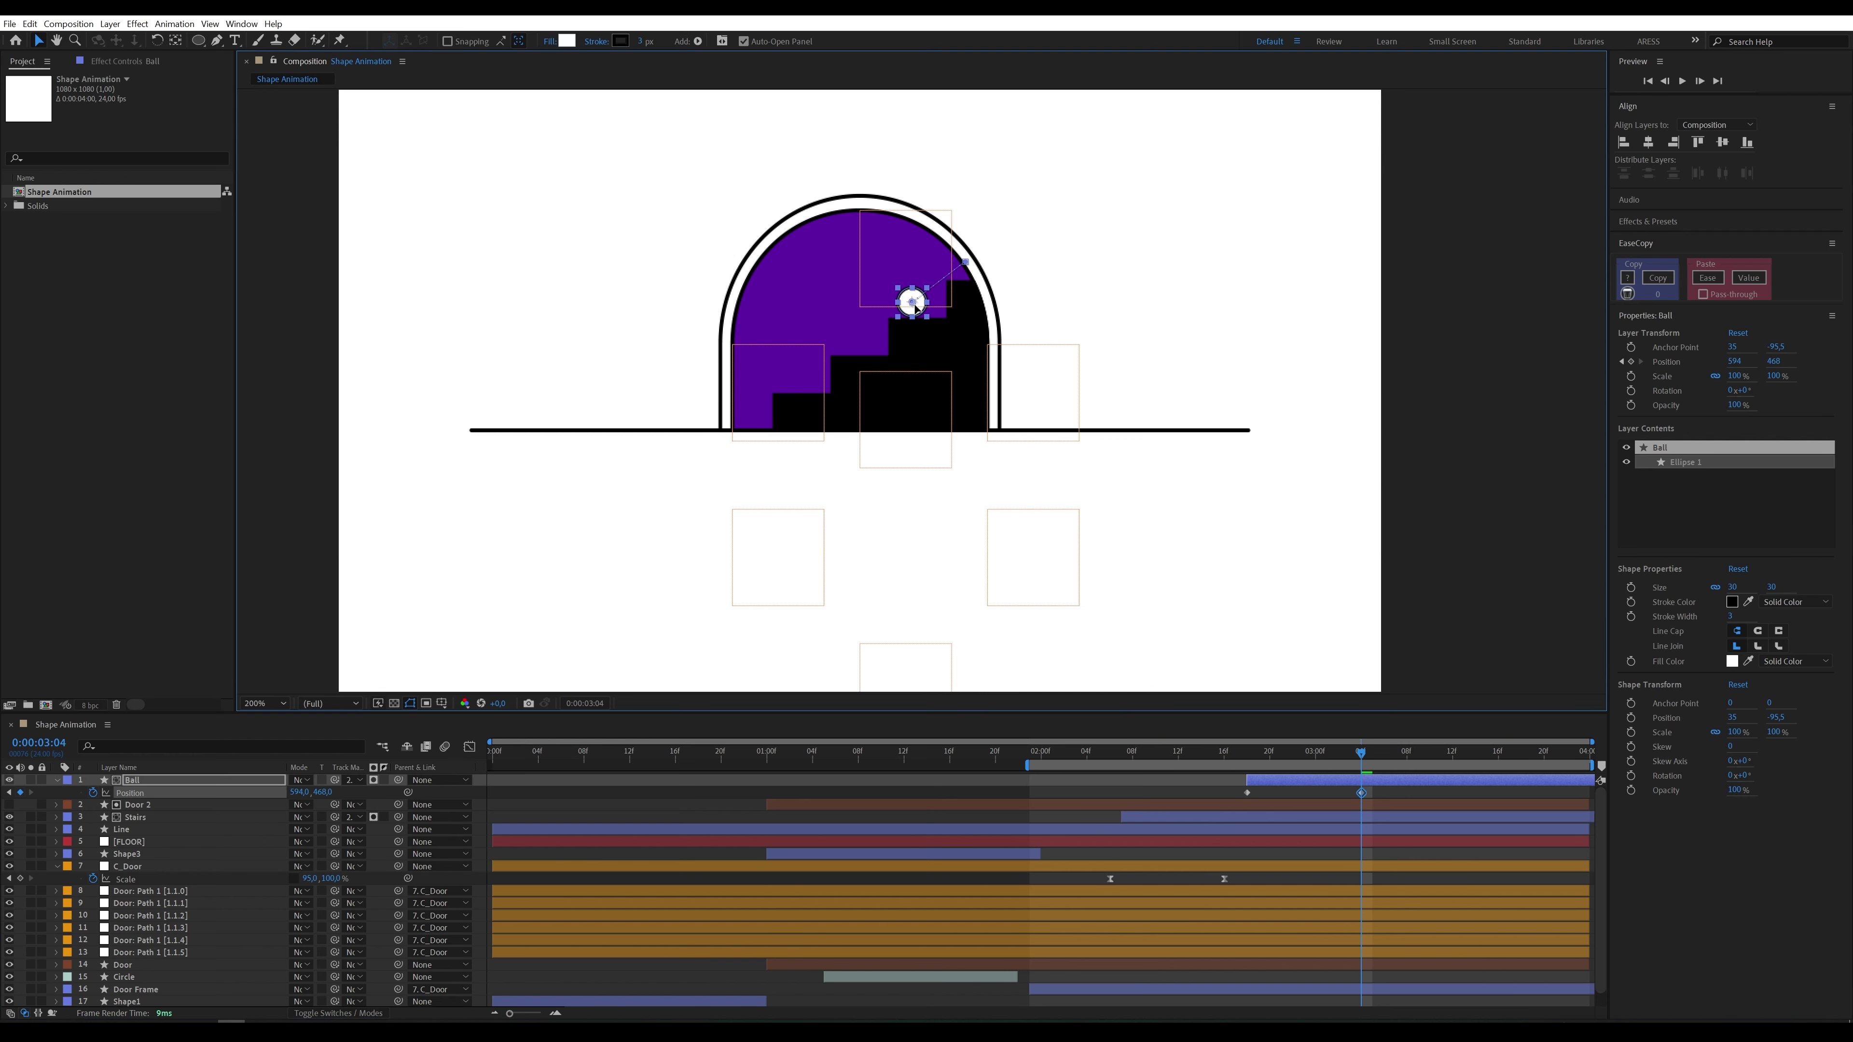
Step: At 0:00:02:23, raise the ball above the stairs to about 596.5, 415 for the peak of its bounce
click(1234, 759)
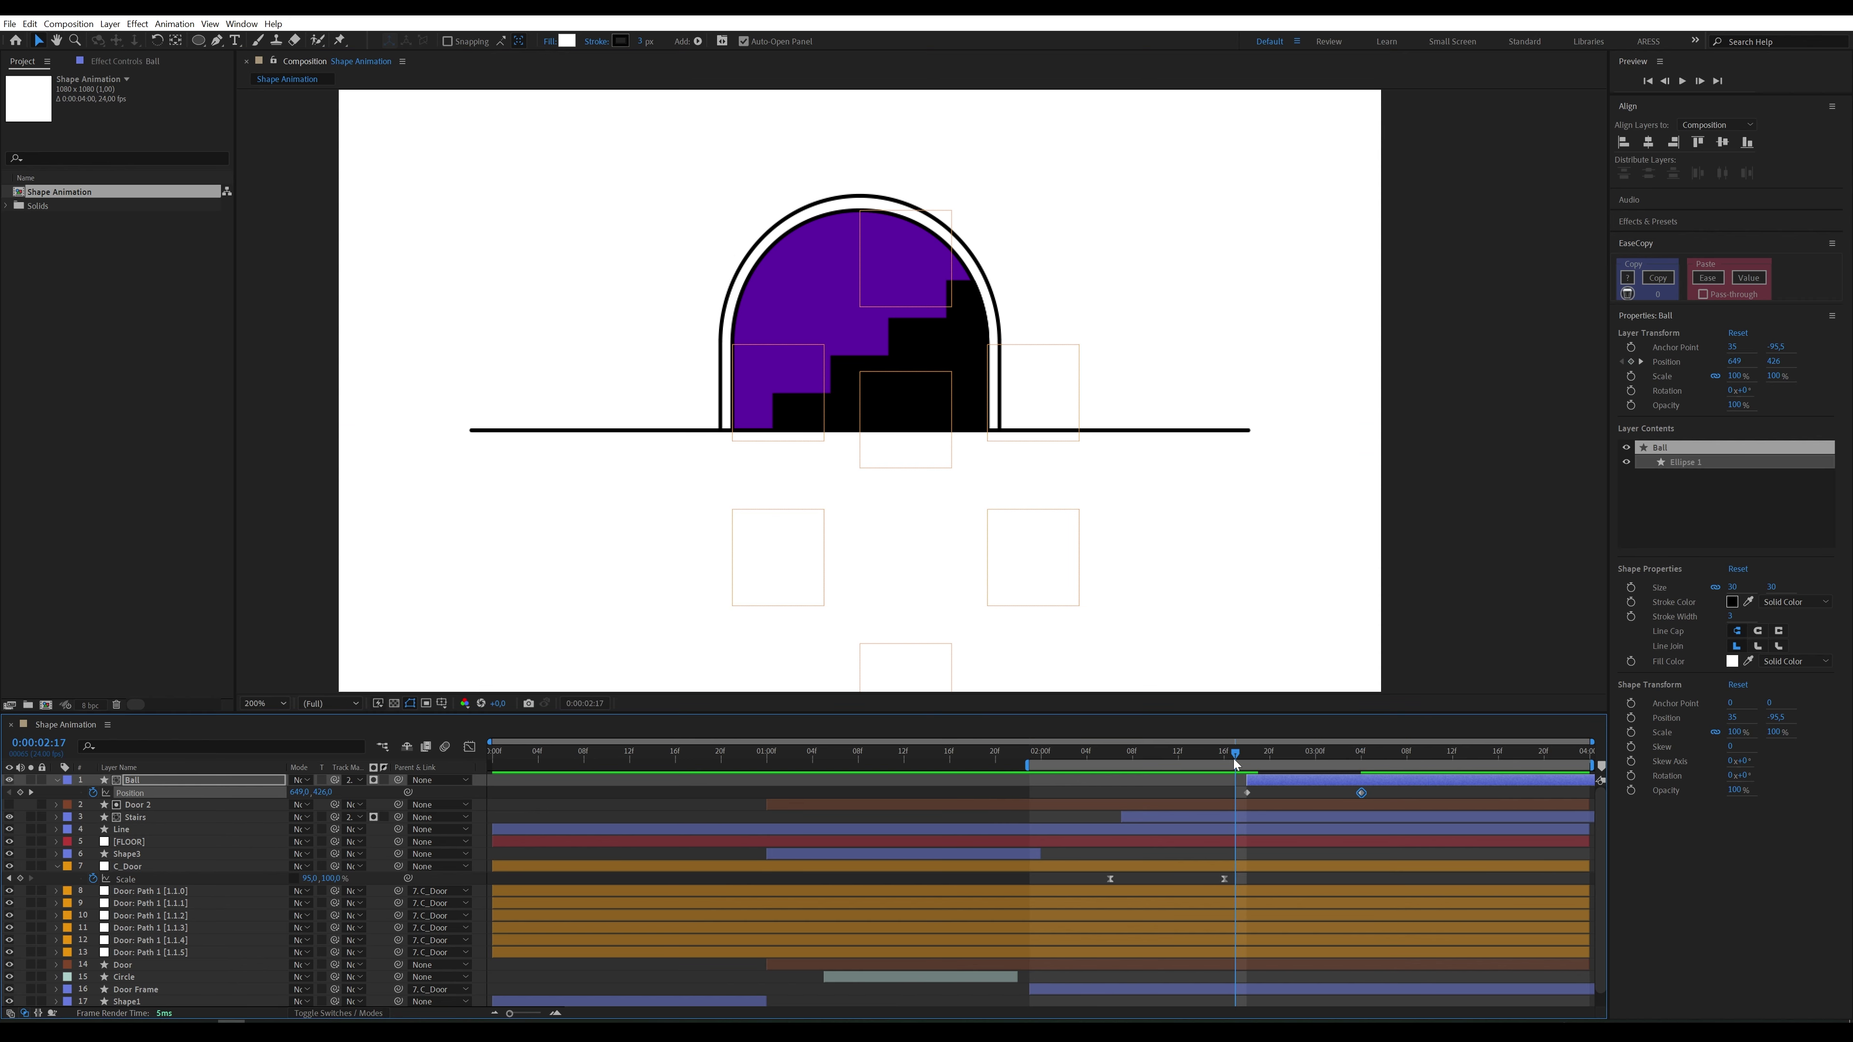
drag(1234, 759, 1300, 752)
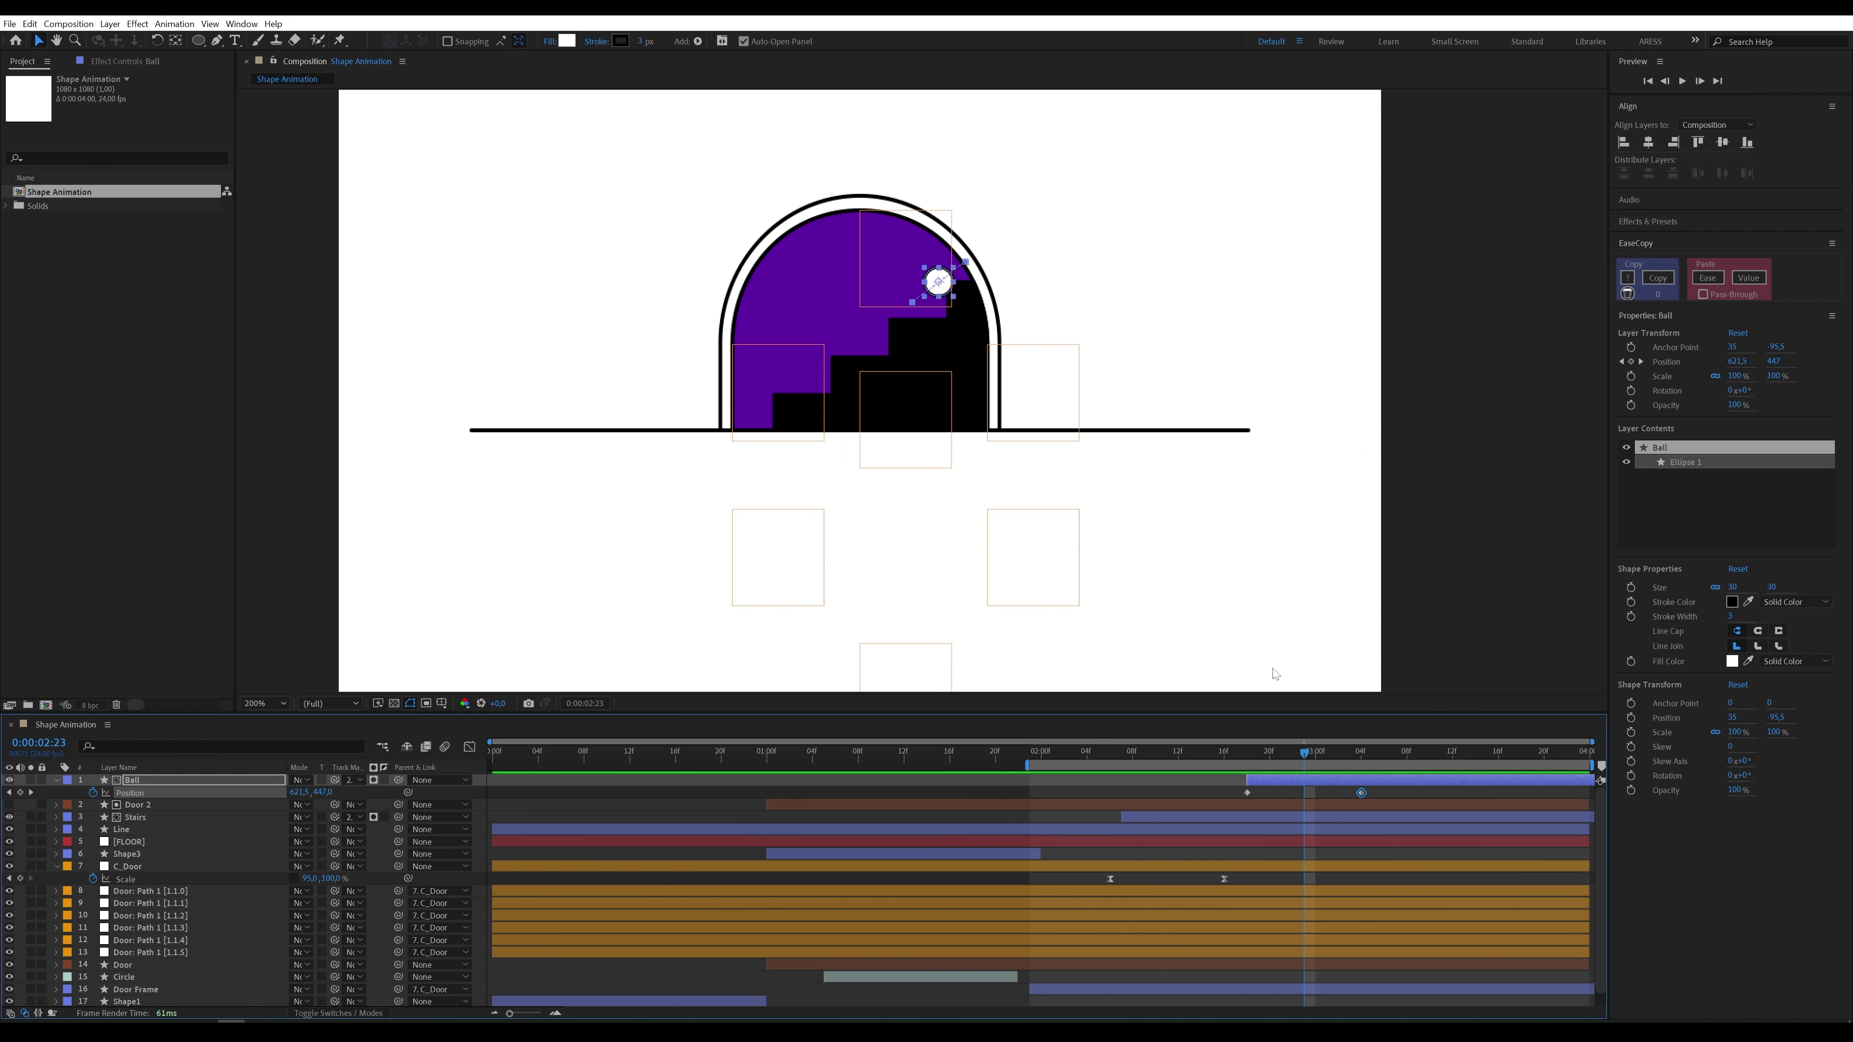
drag(944, 287, 919, 257)
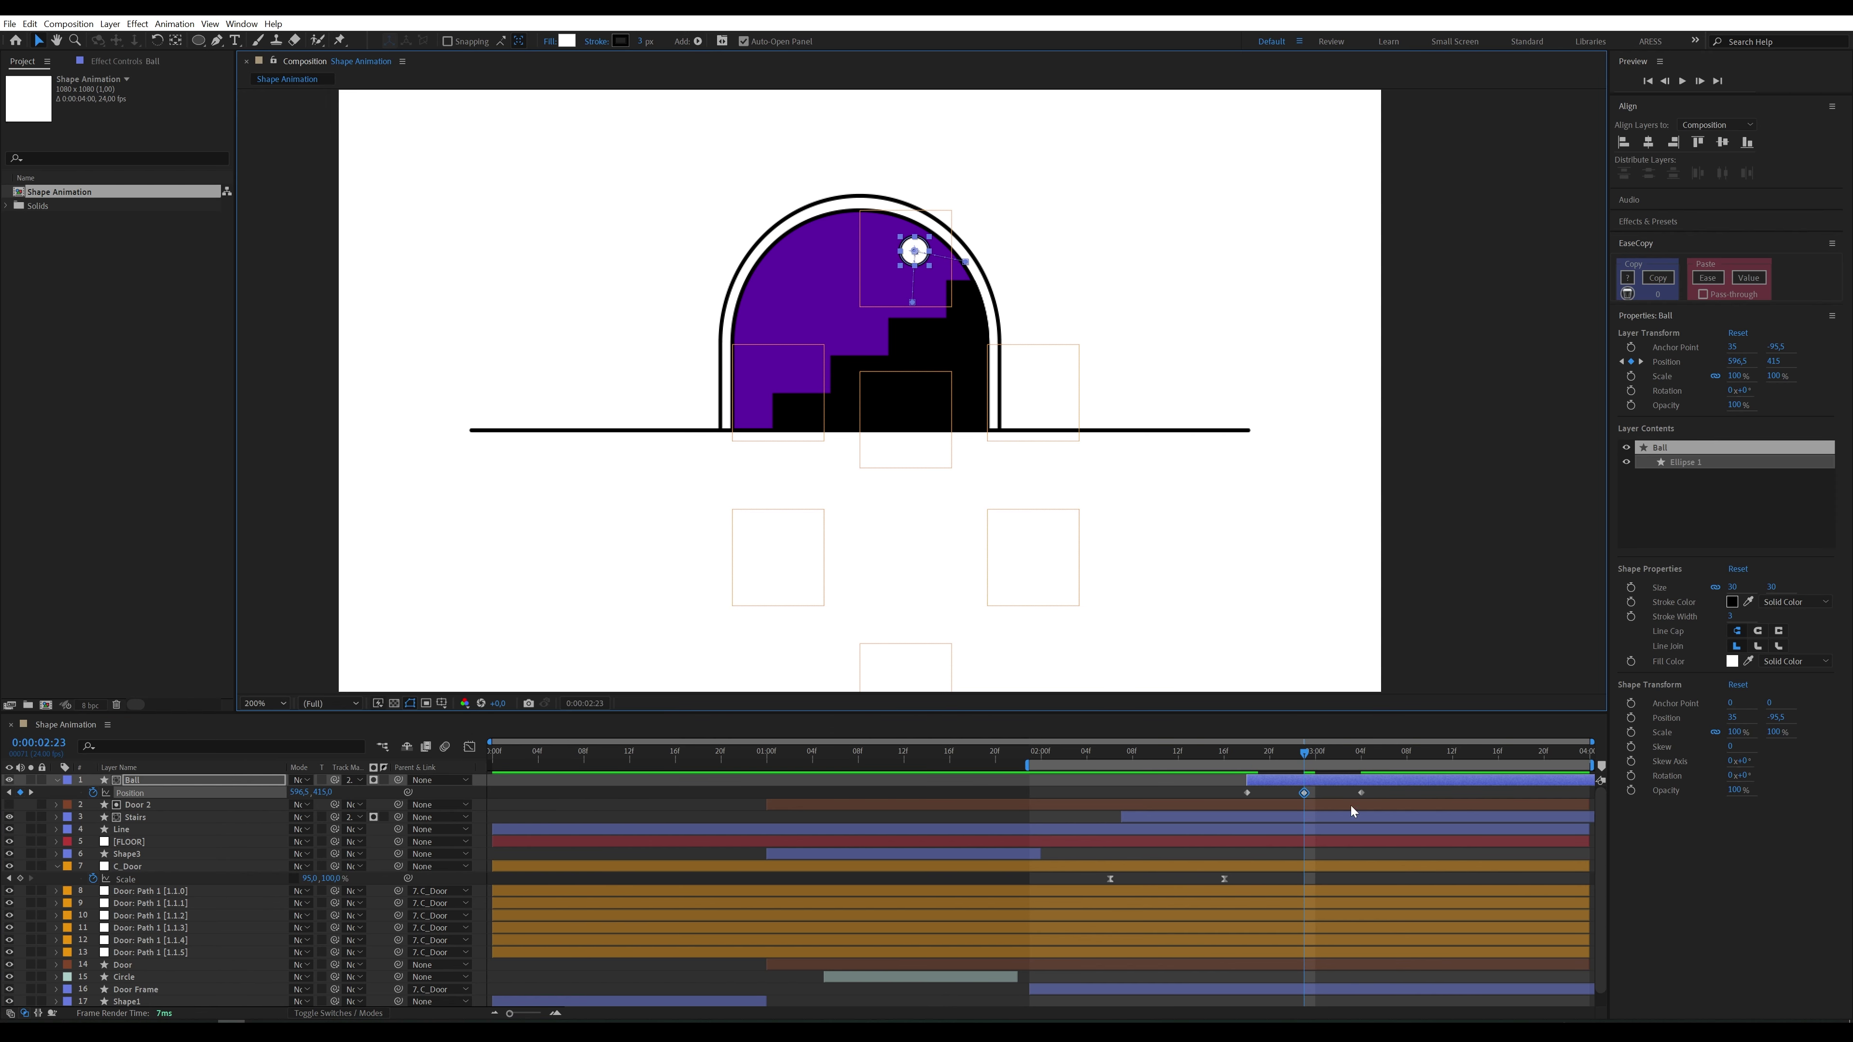
Step: Stretch the ball's three position keyframes proportionally so the last one falls at 0:00:03:08, and preview the bounce
drag(1385, 790, 1243, 797)
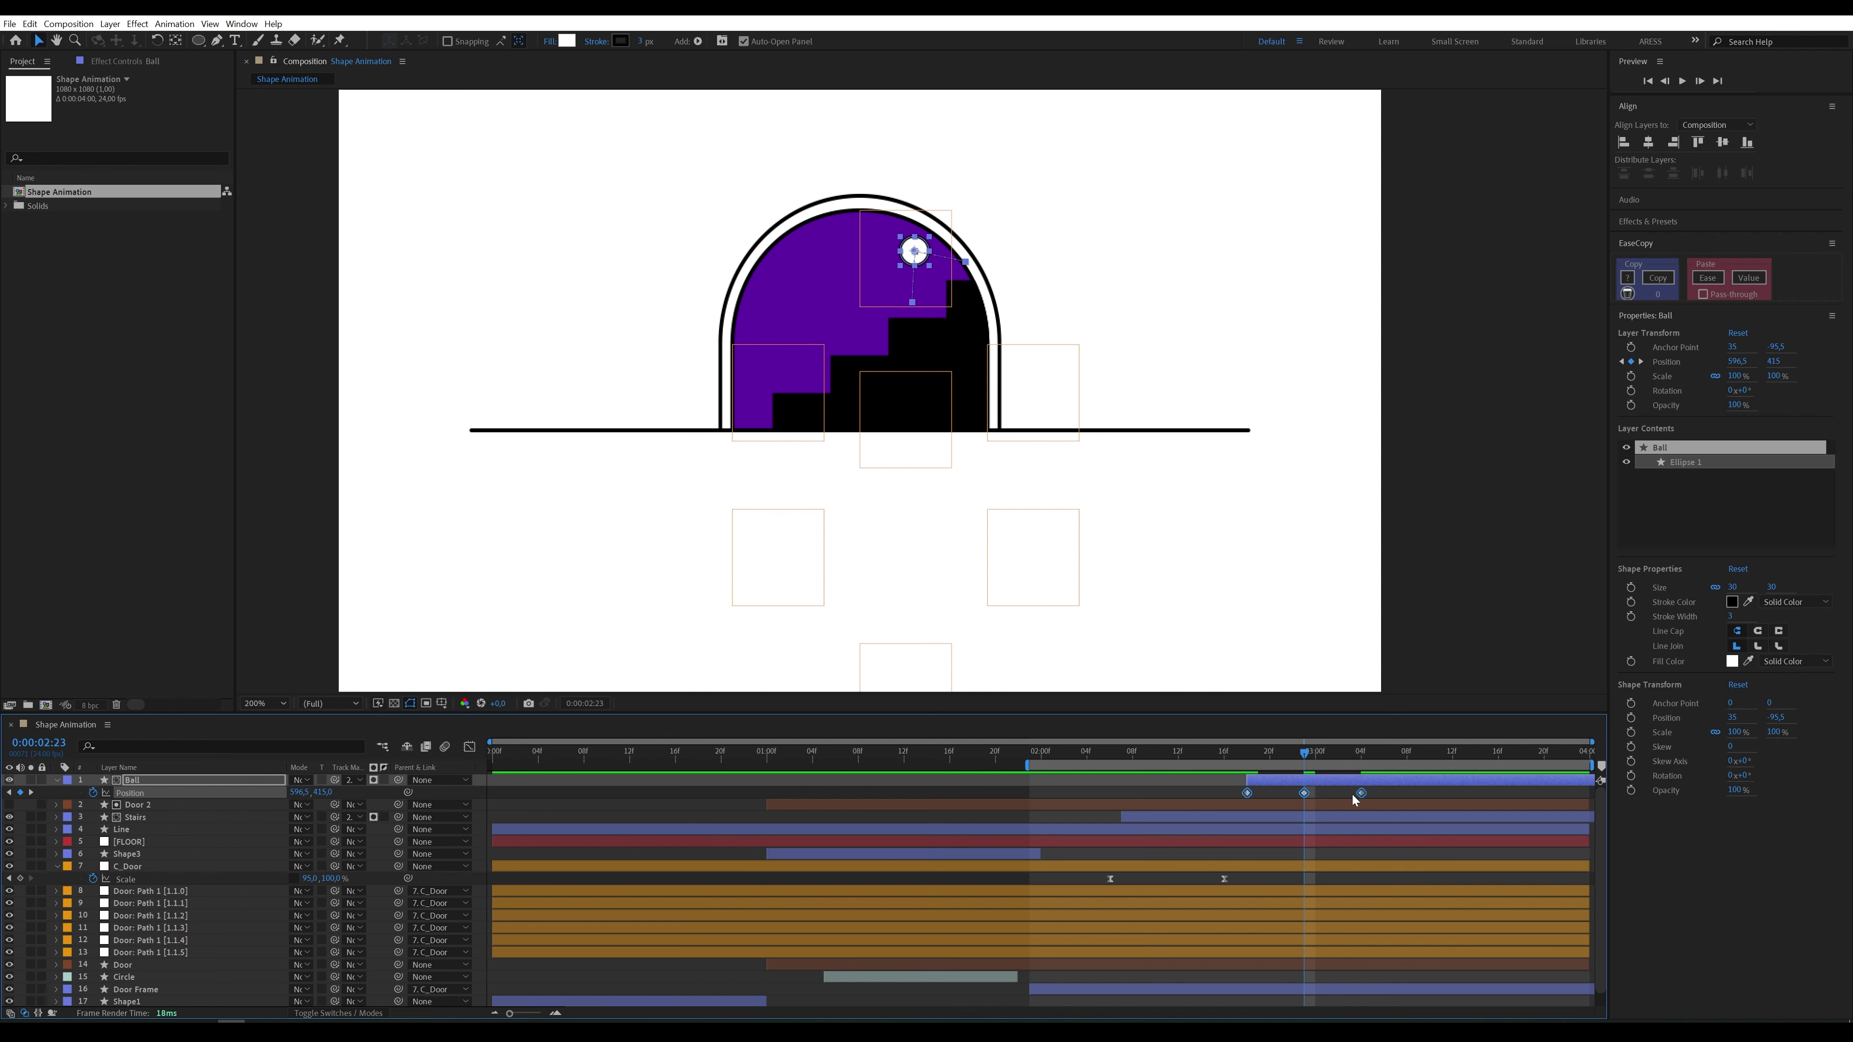
drag(1364, 797, 1401, 792)
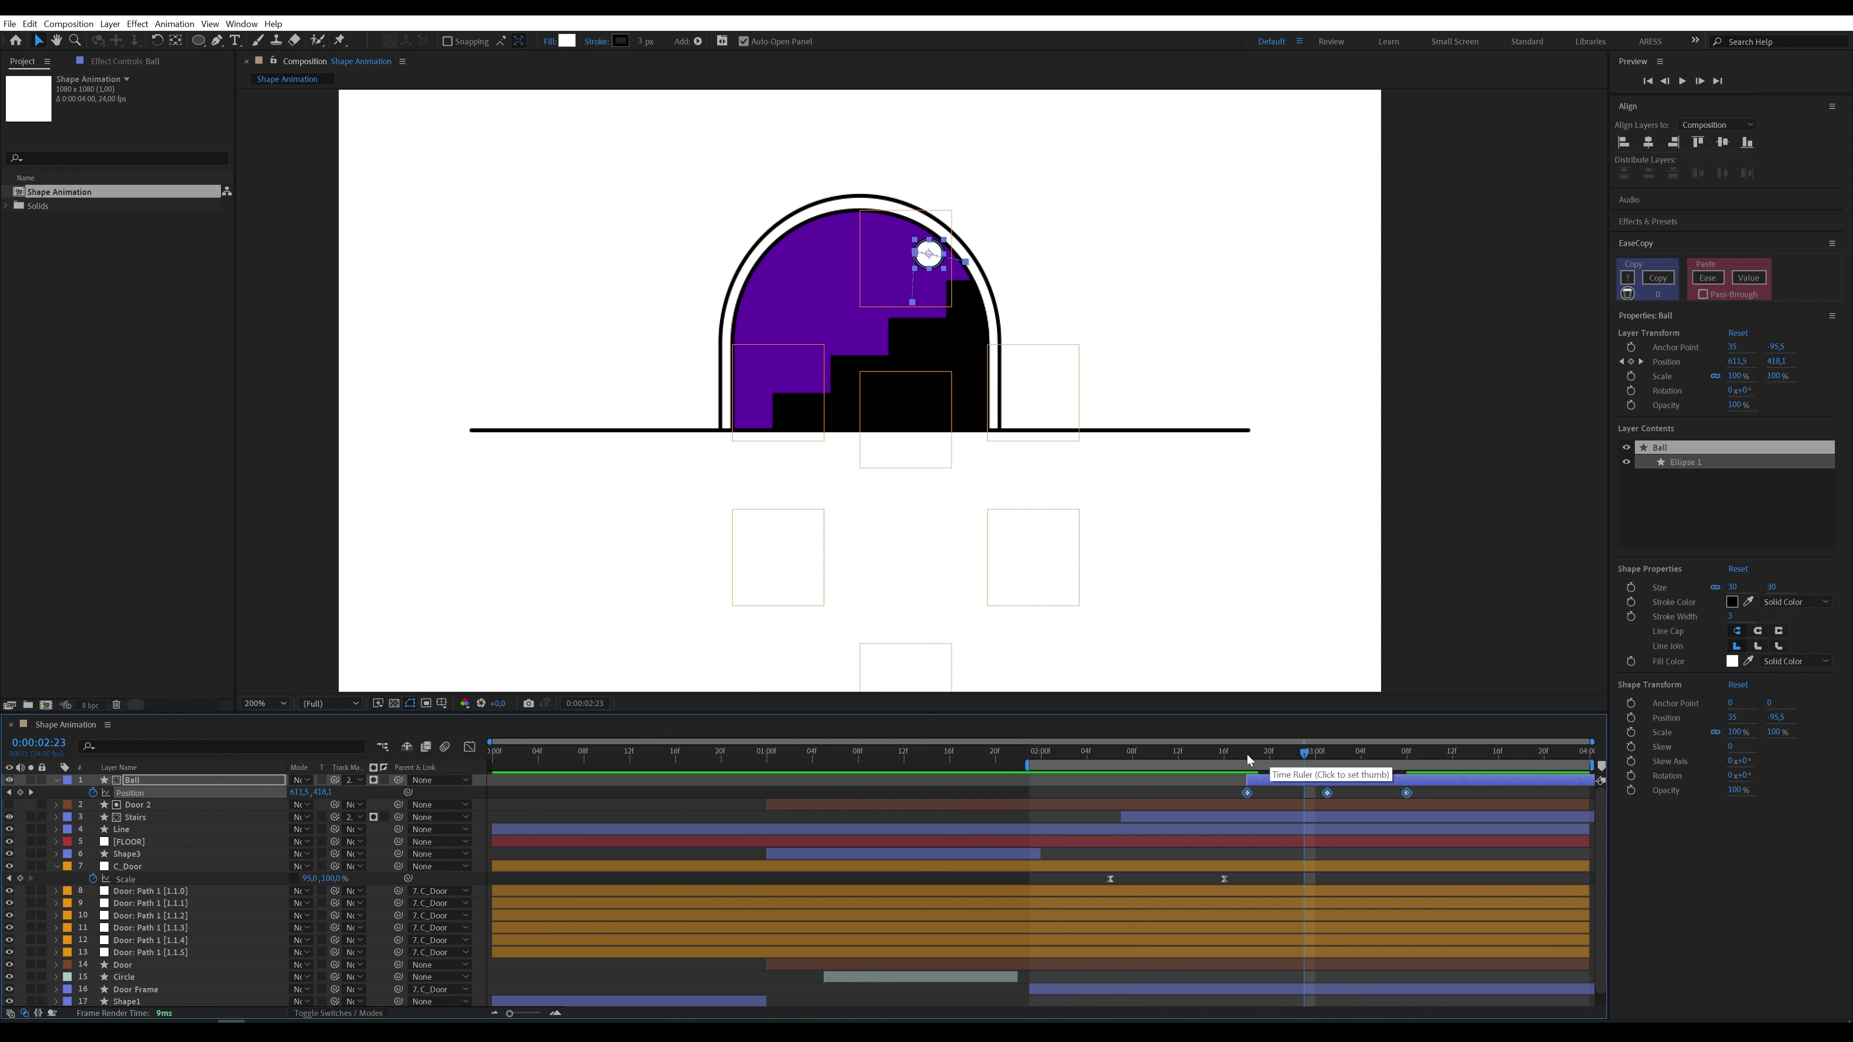
click(1207, 763)
key(space)
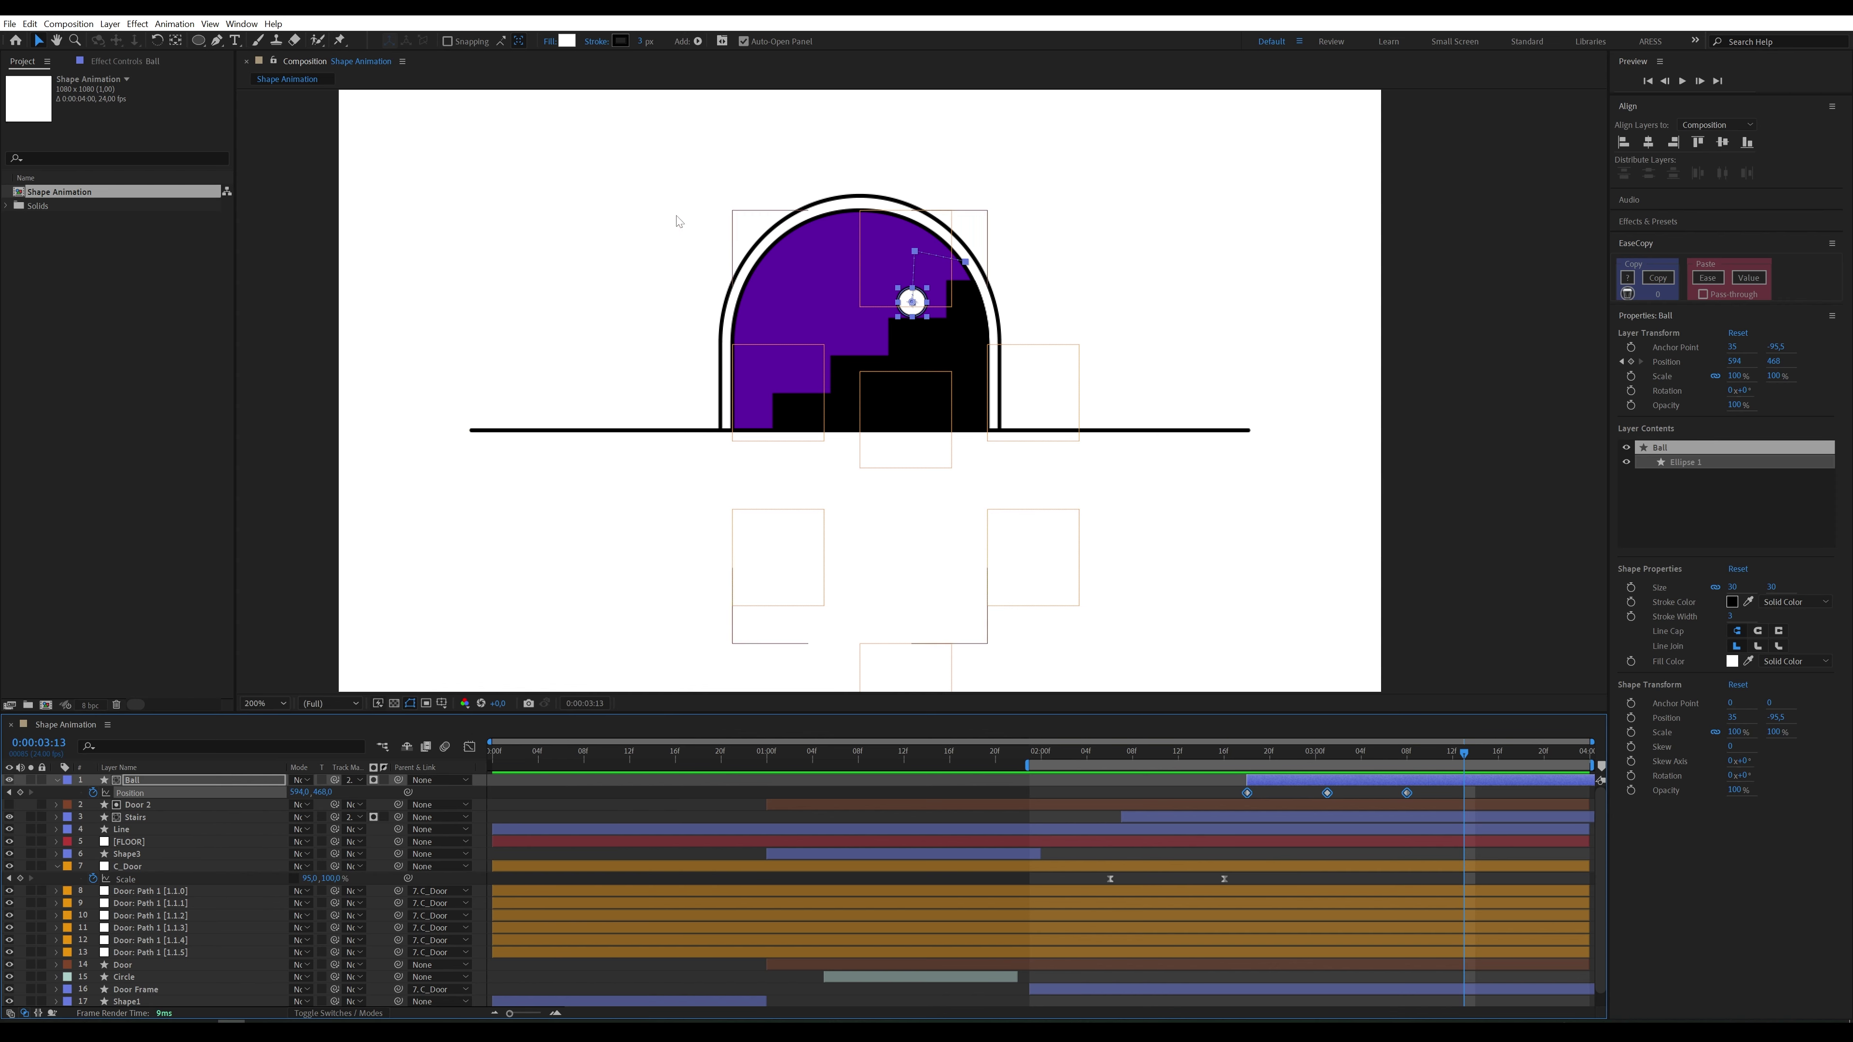
Step: Curve the ball's motion path at its peak point with the Convert Vertex tool and apply Easy Ease to its position keyframes
drag(223, 42, 263, 95)
drag(916, 253, 914, 260)
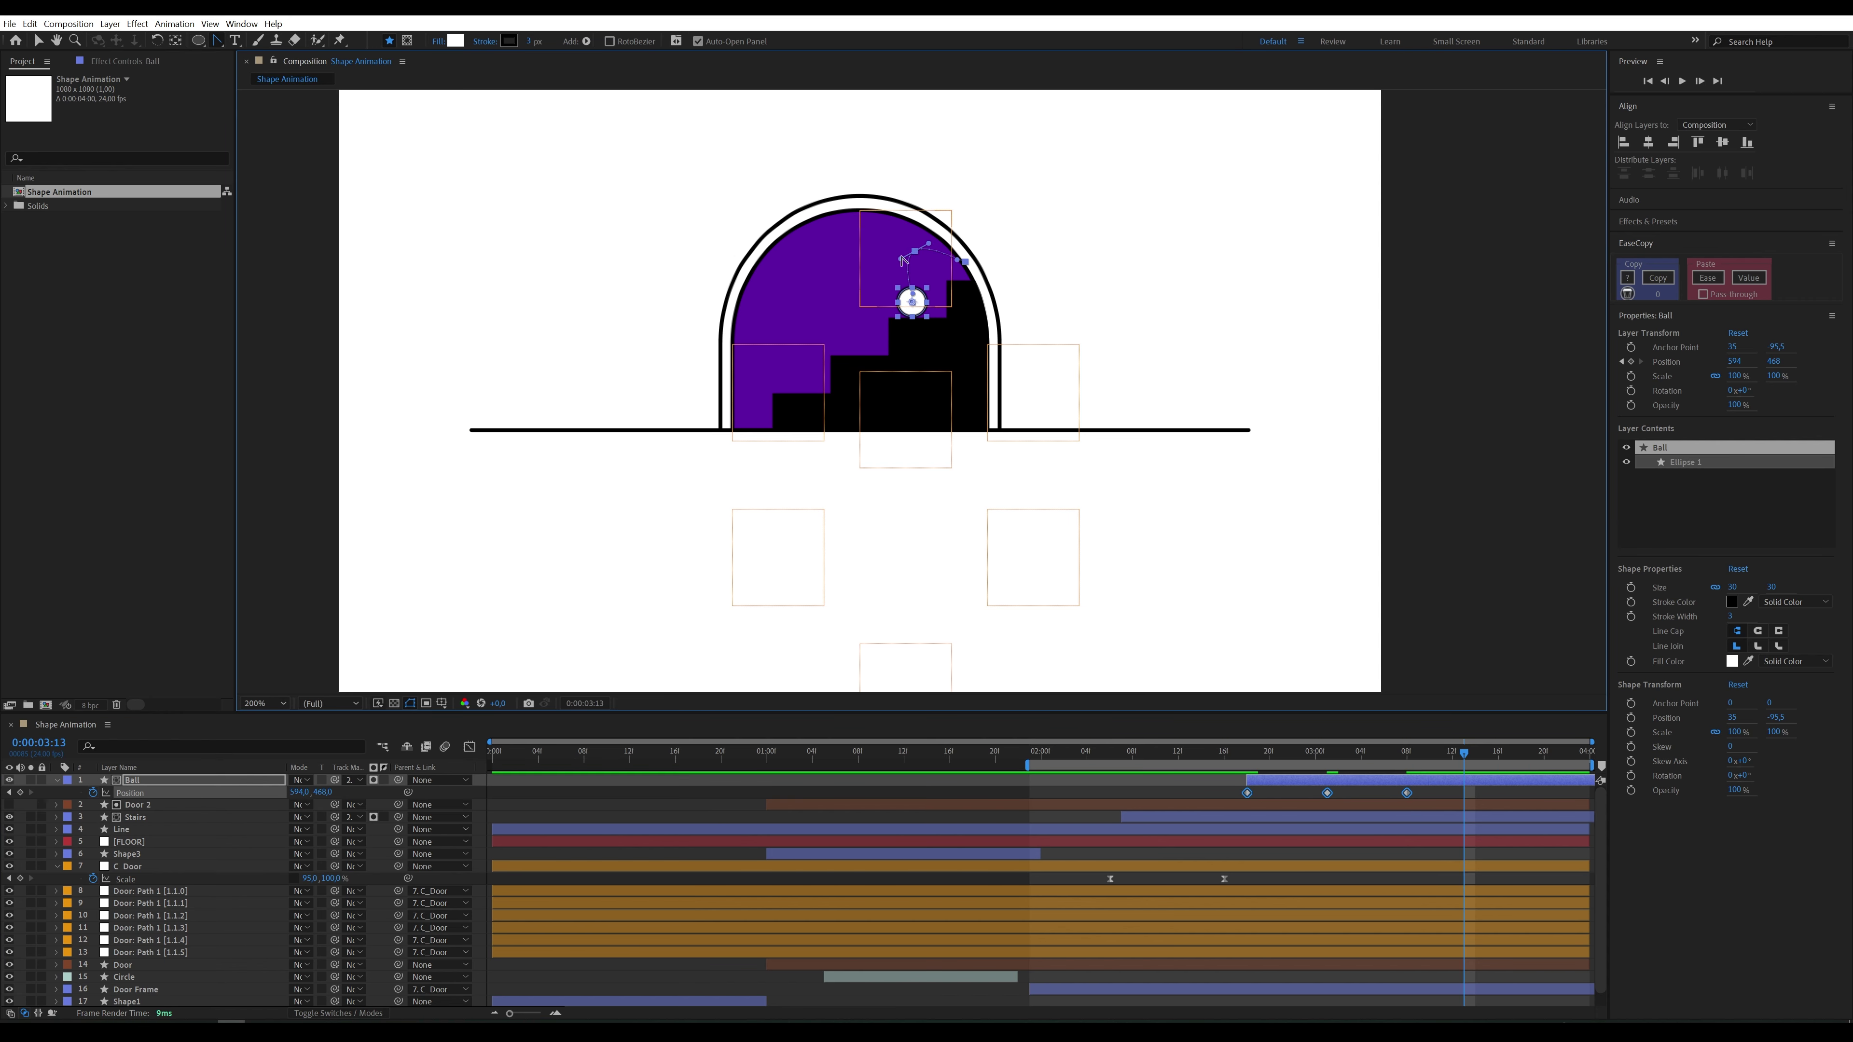
key(F9)
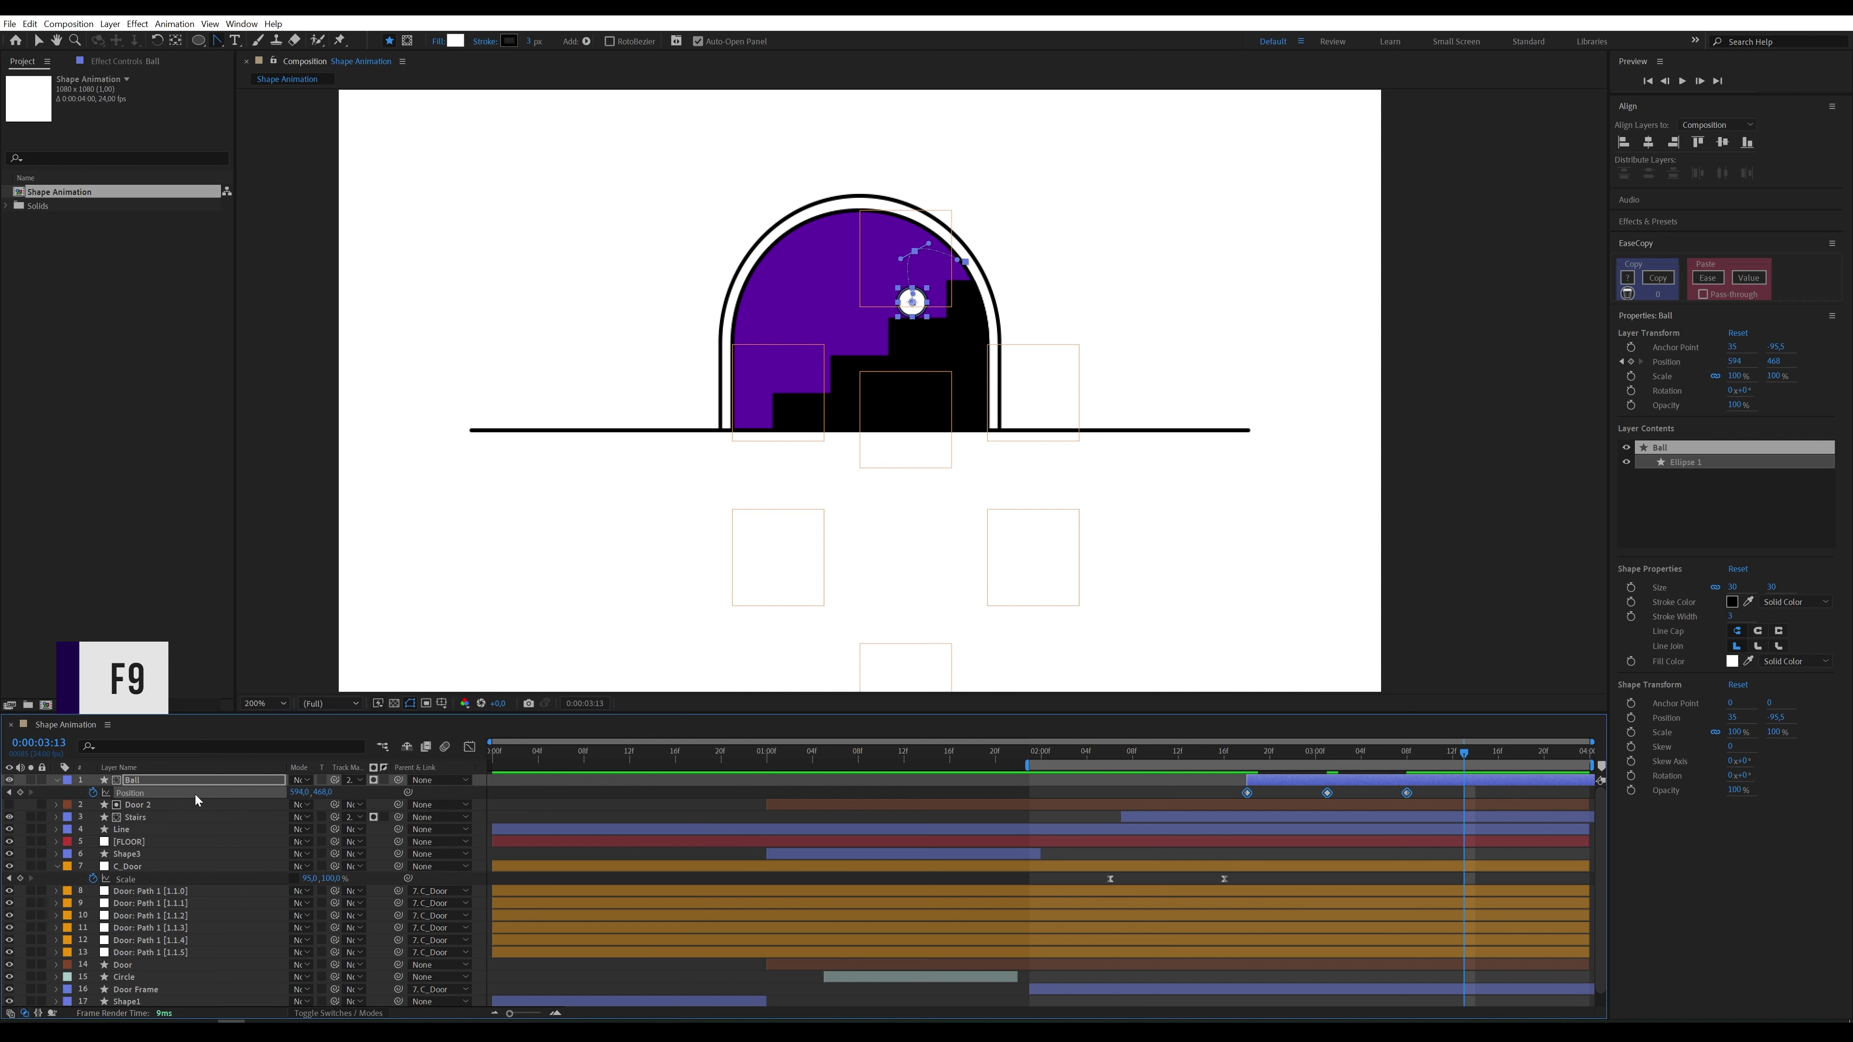
Step: In the speed graph, widen the influence on both sides of the ball's middle position keyframe to slow it at the peak
click(470, 747)
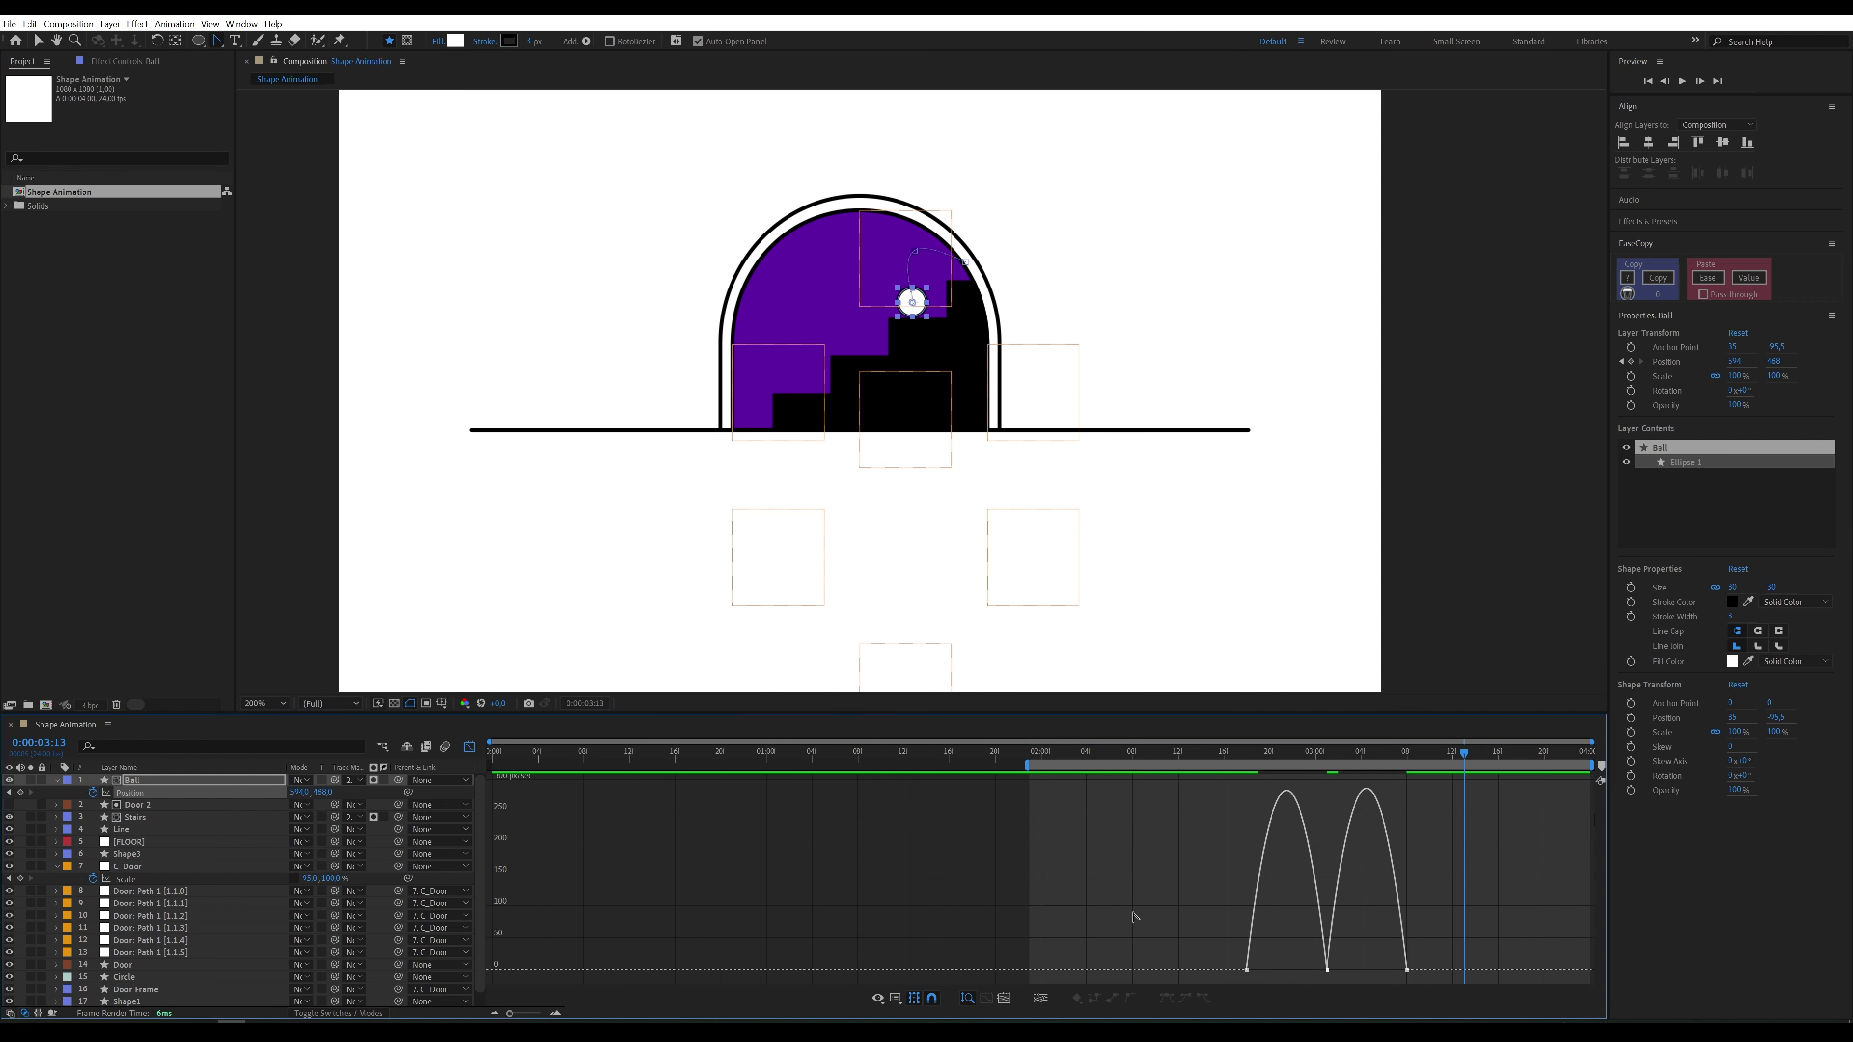
key(v)
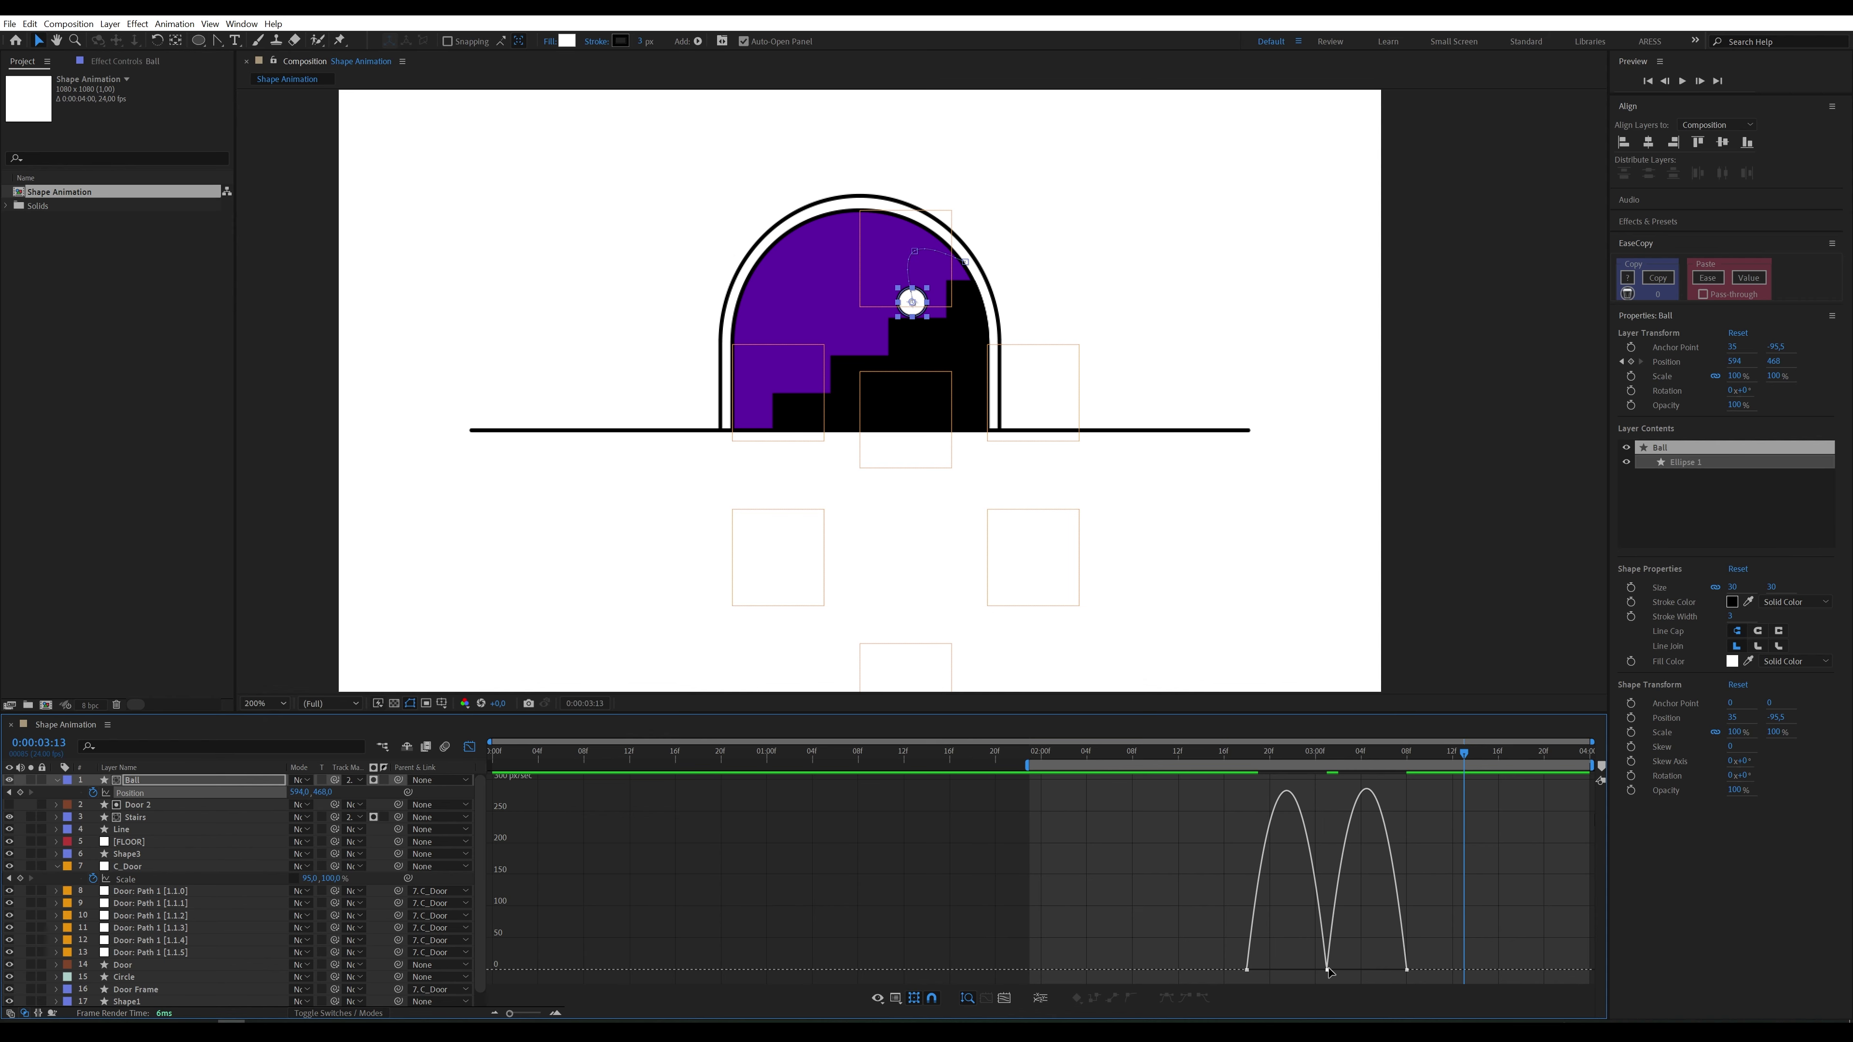
click(1327, 972)
drag(1312, 971, 1363, 972)
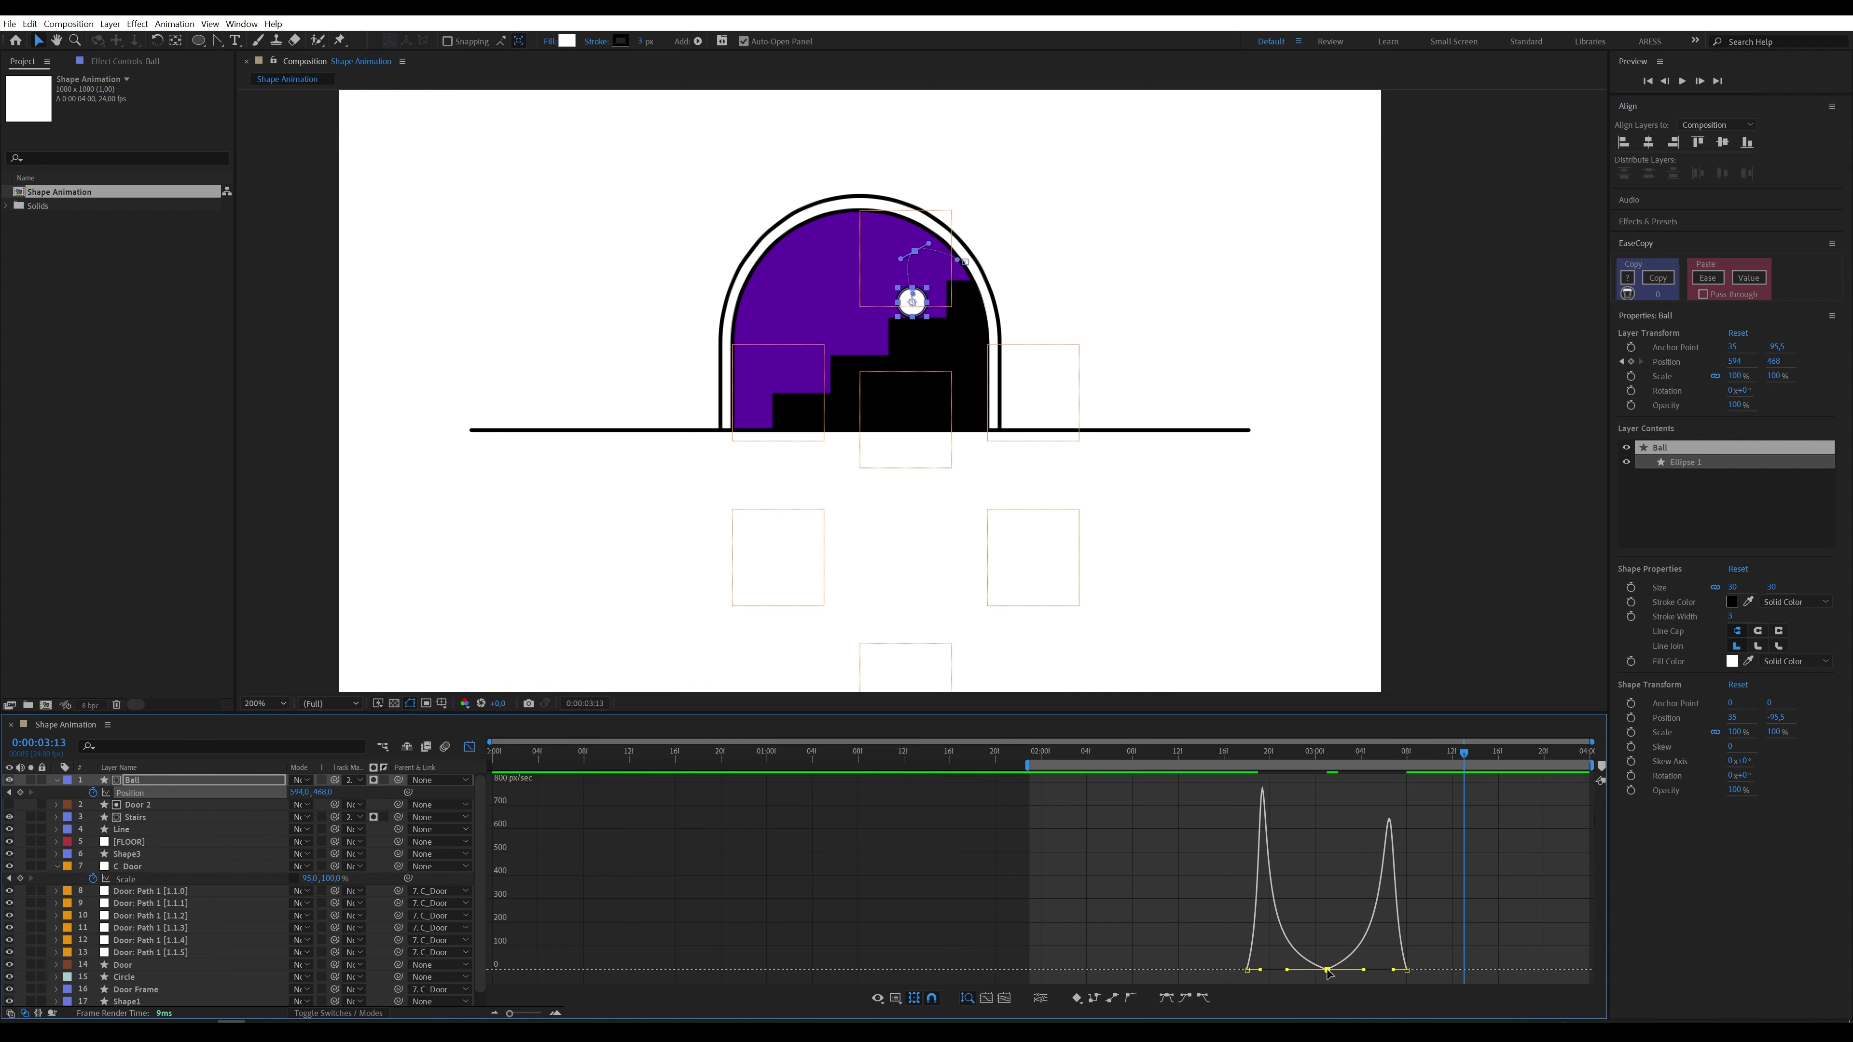
Step: Make the middle position keyframe's velocity continuous, locking its outgoing velocity to the incoming one
right_click(1327, 972)
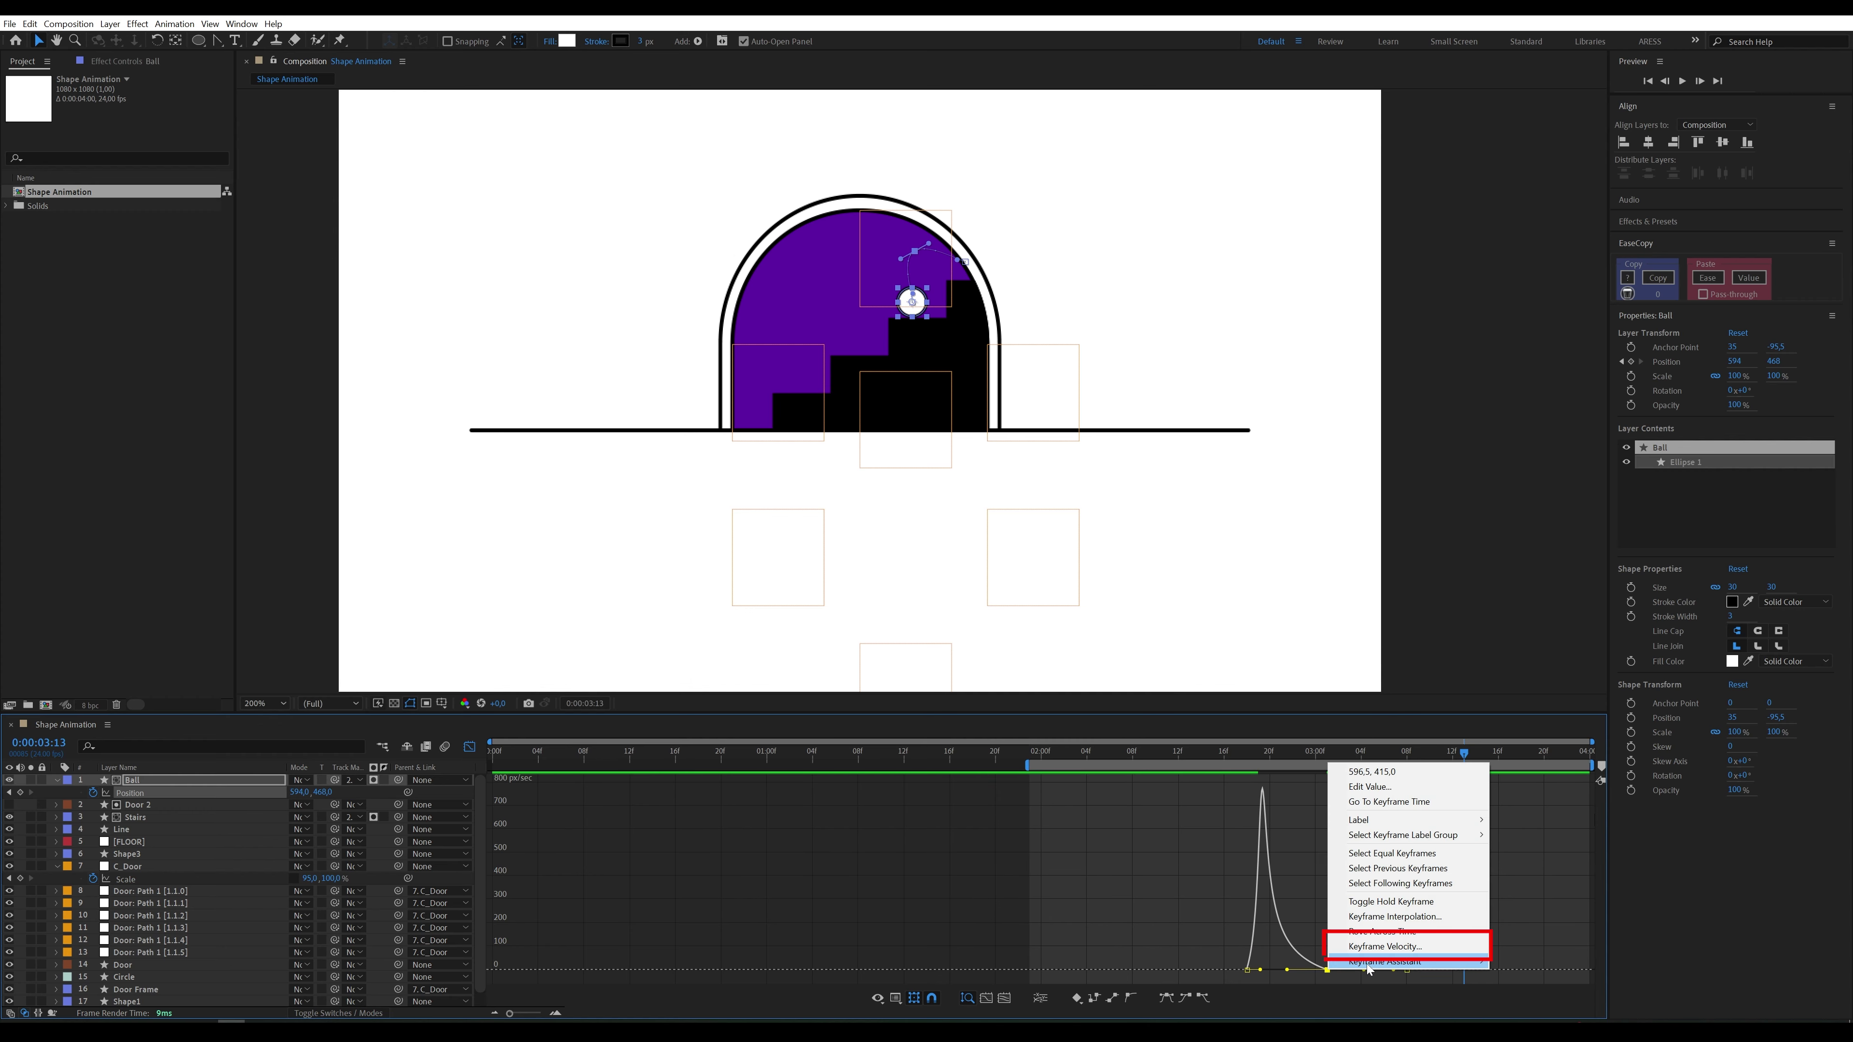
click(1374, 949)
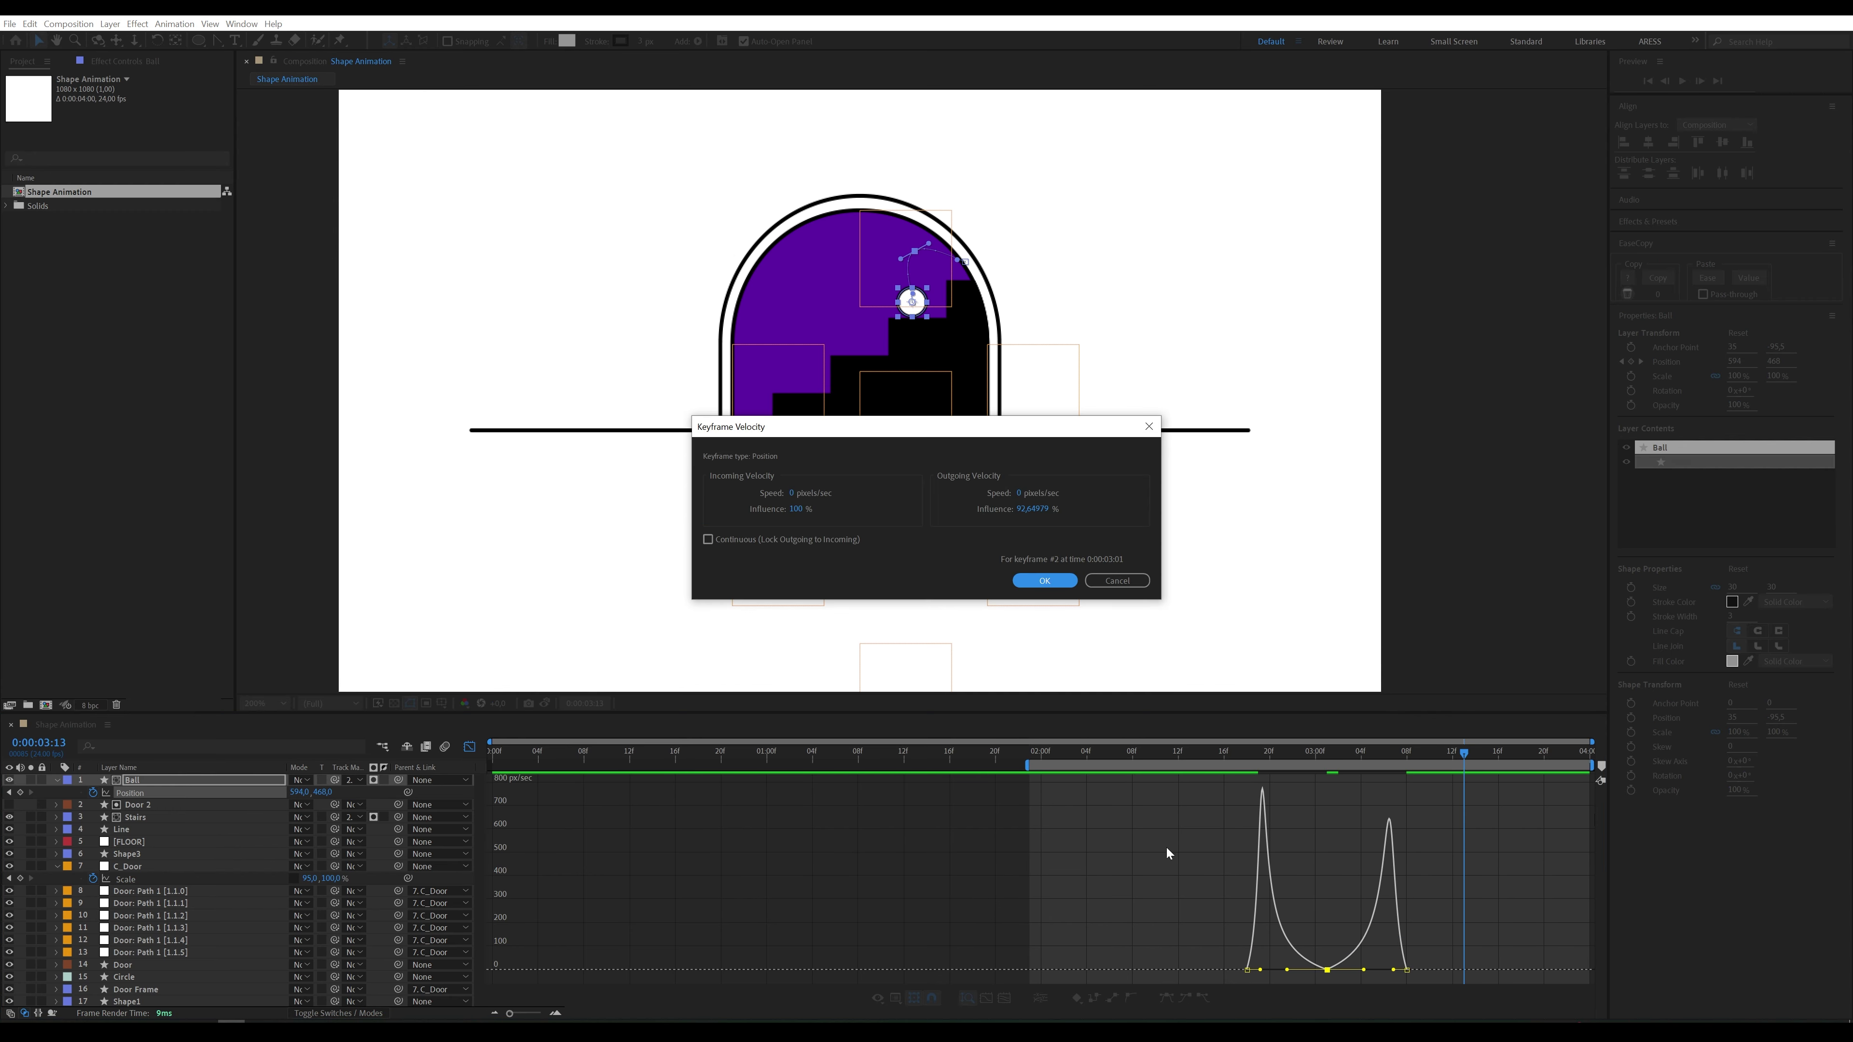
click(713, 542)
click(1035, 581)
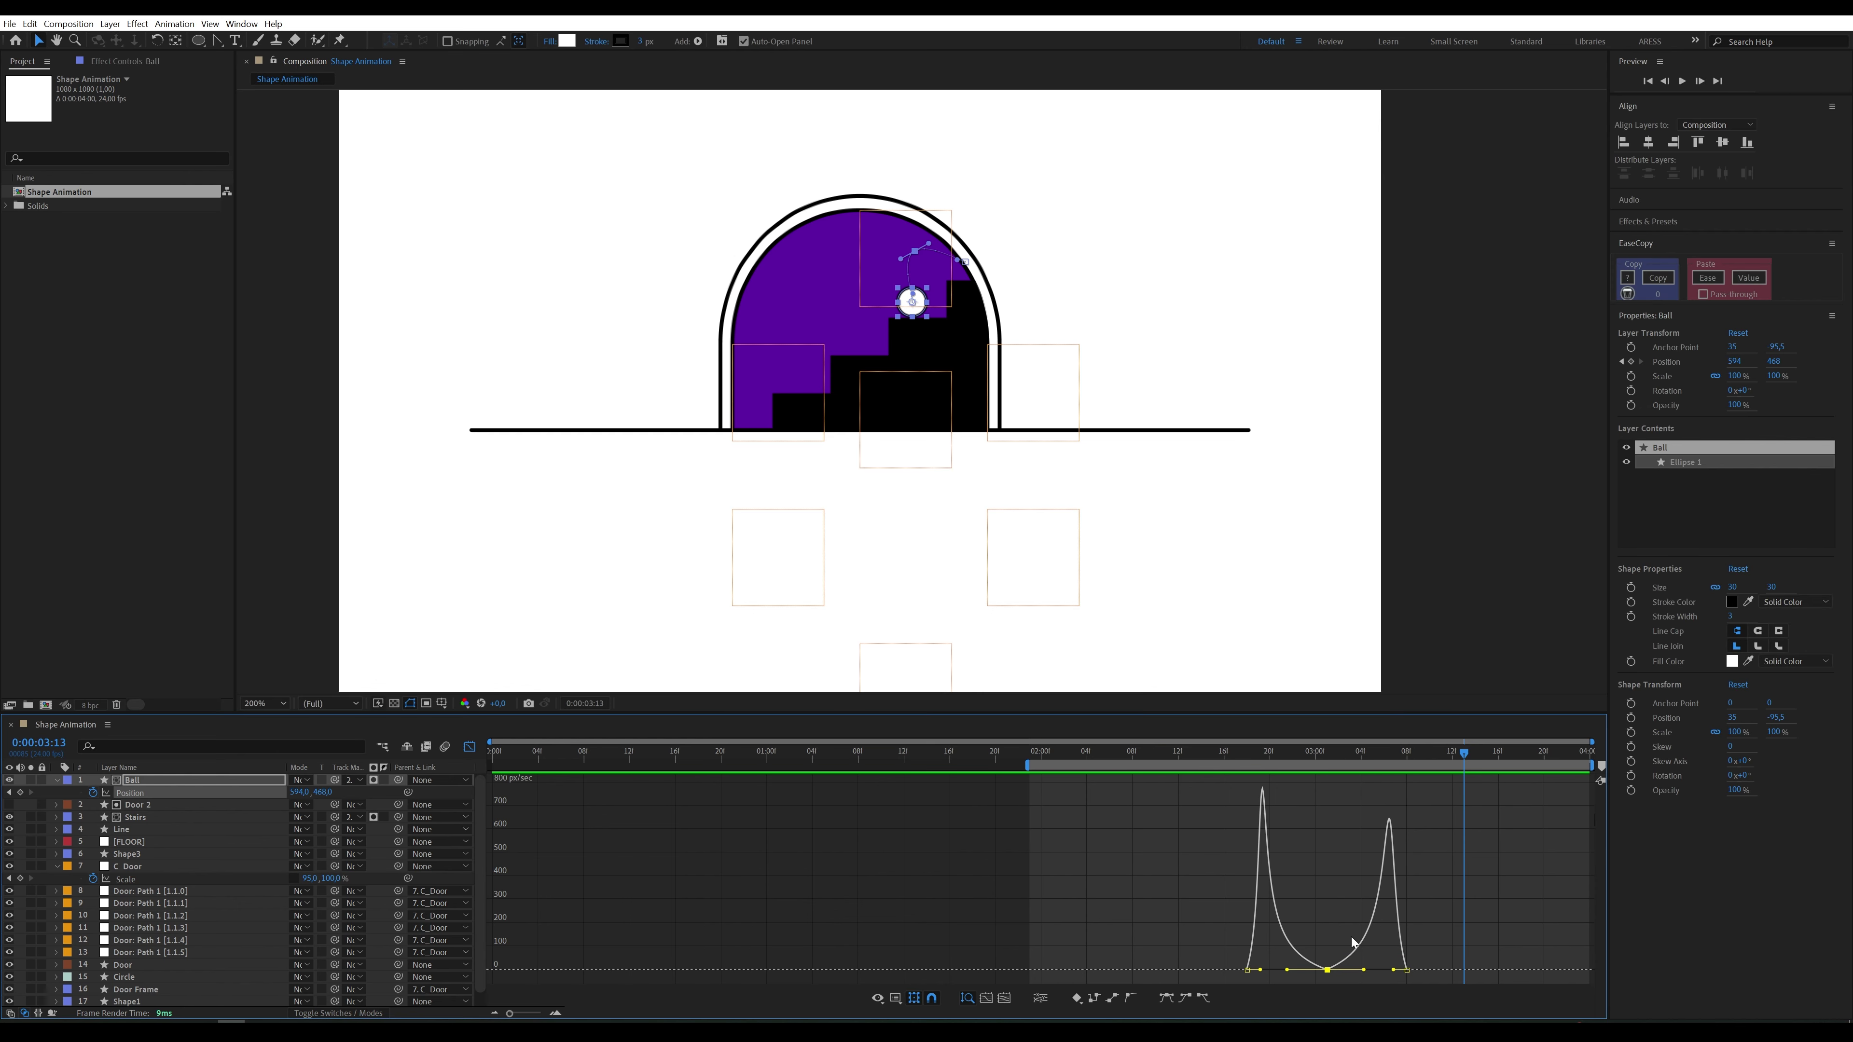
Step: Raise the velocity at the ball's middle position keyframe slightly in the speed graph, and preview the bounce
drag(1329, 971, 1329, 954)
click(1207, 750)
key(space)
key(space)
click(469, 747)
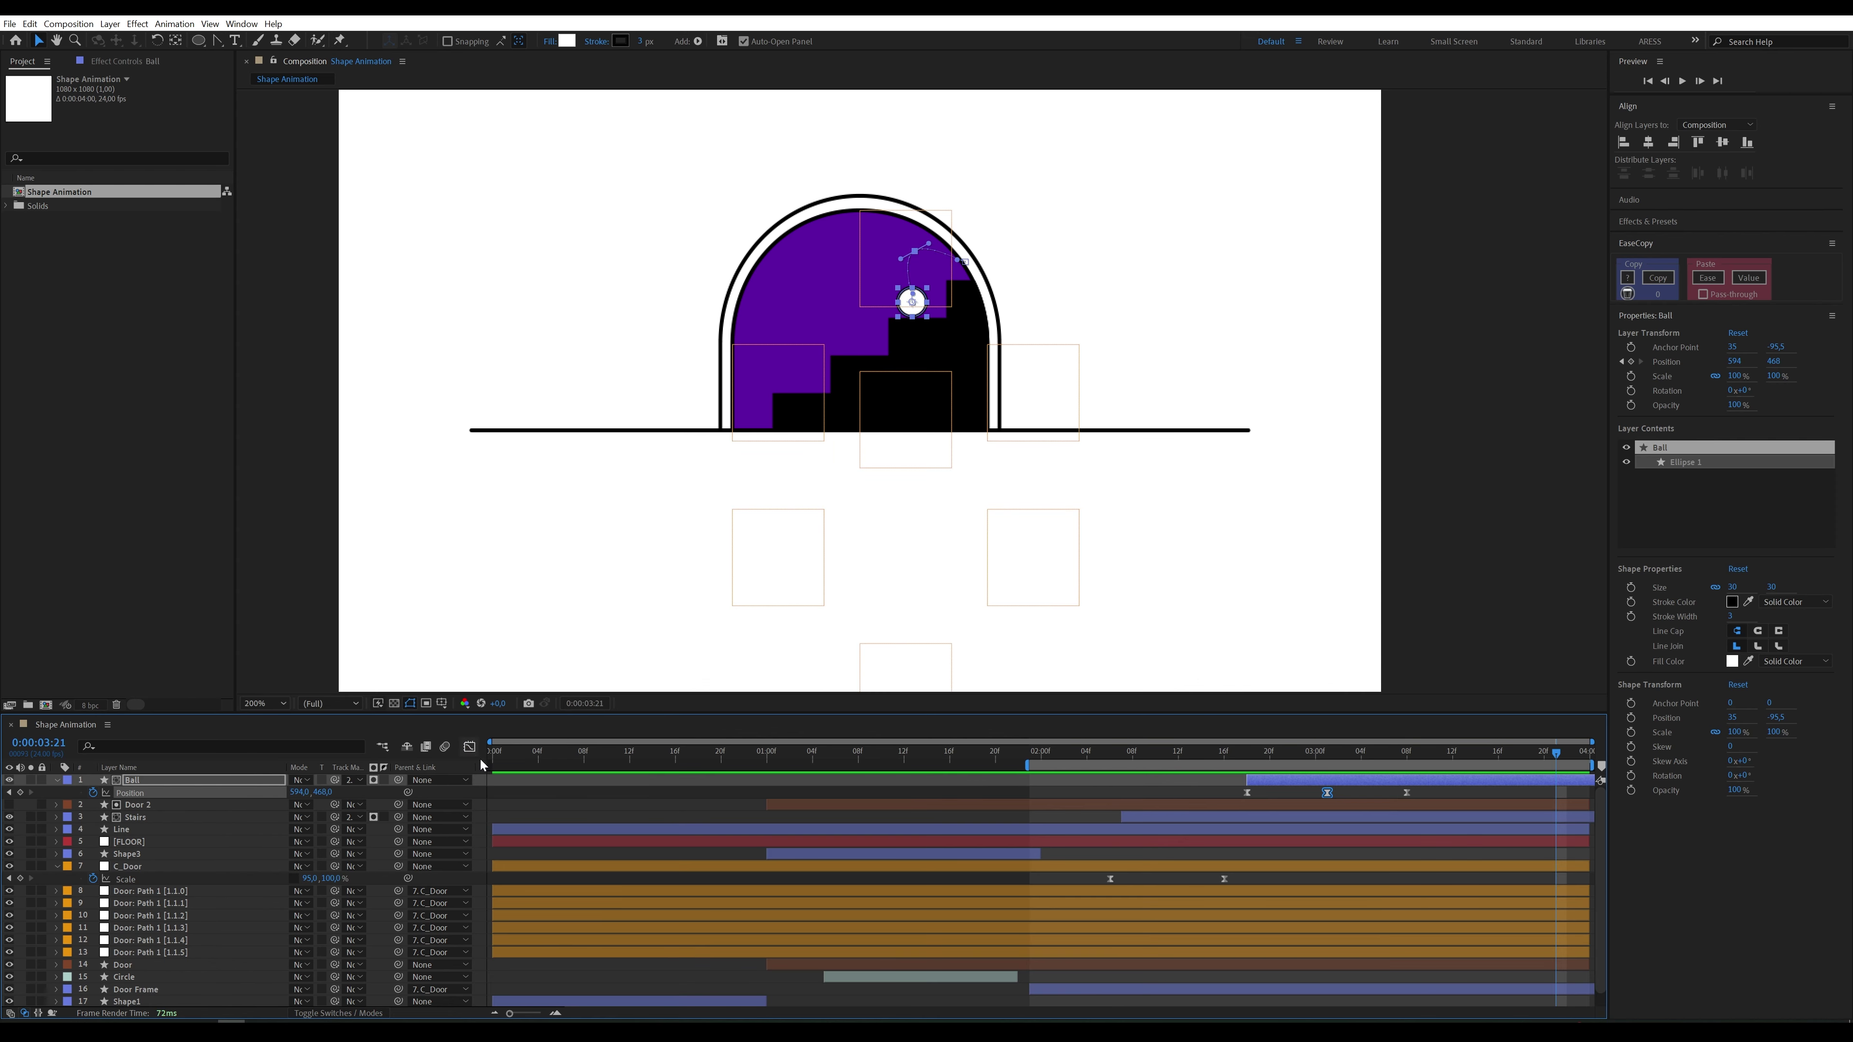
Step: Add the expression loopOut("offset") to the Ball layer's Position and preview the repeated bounce down the stairs
alt+click(92, 792)
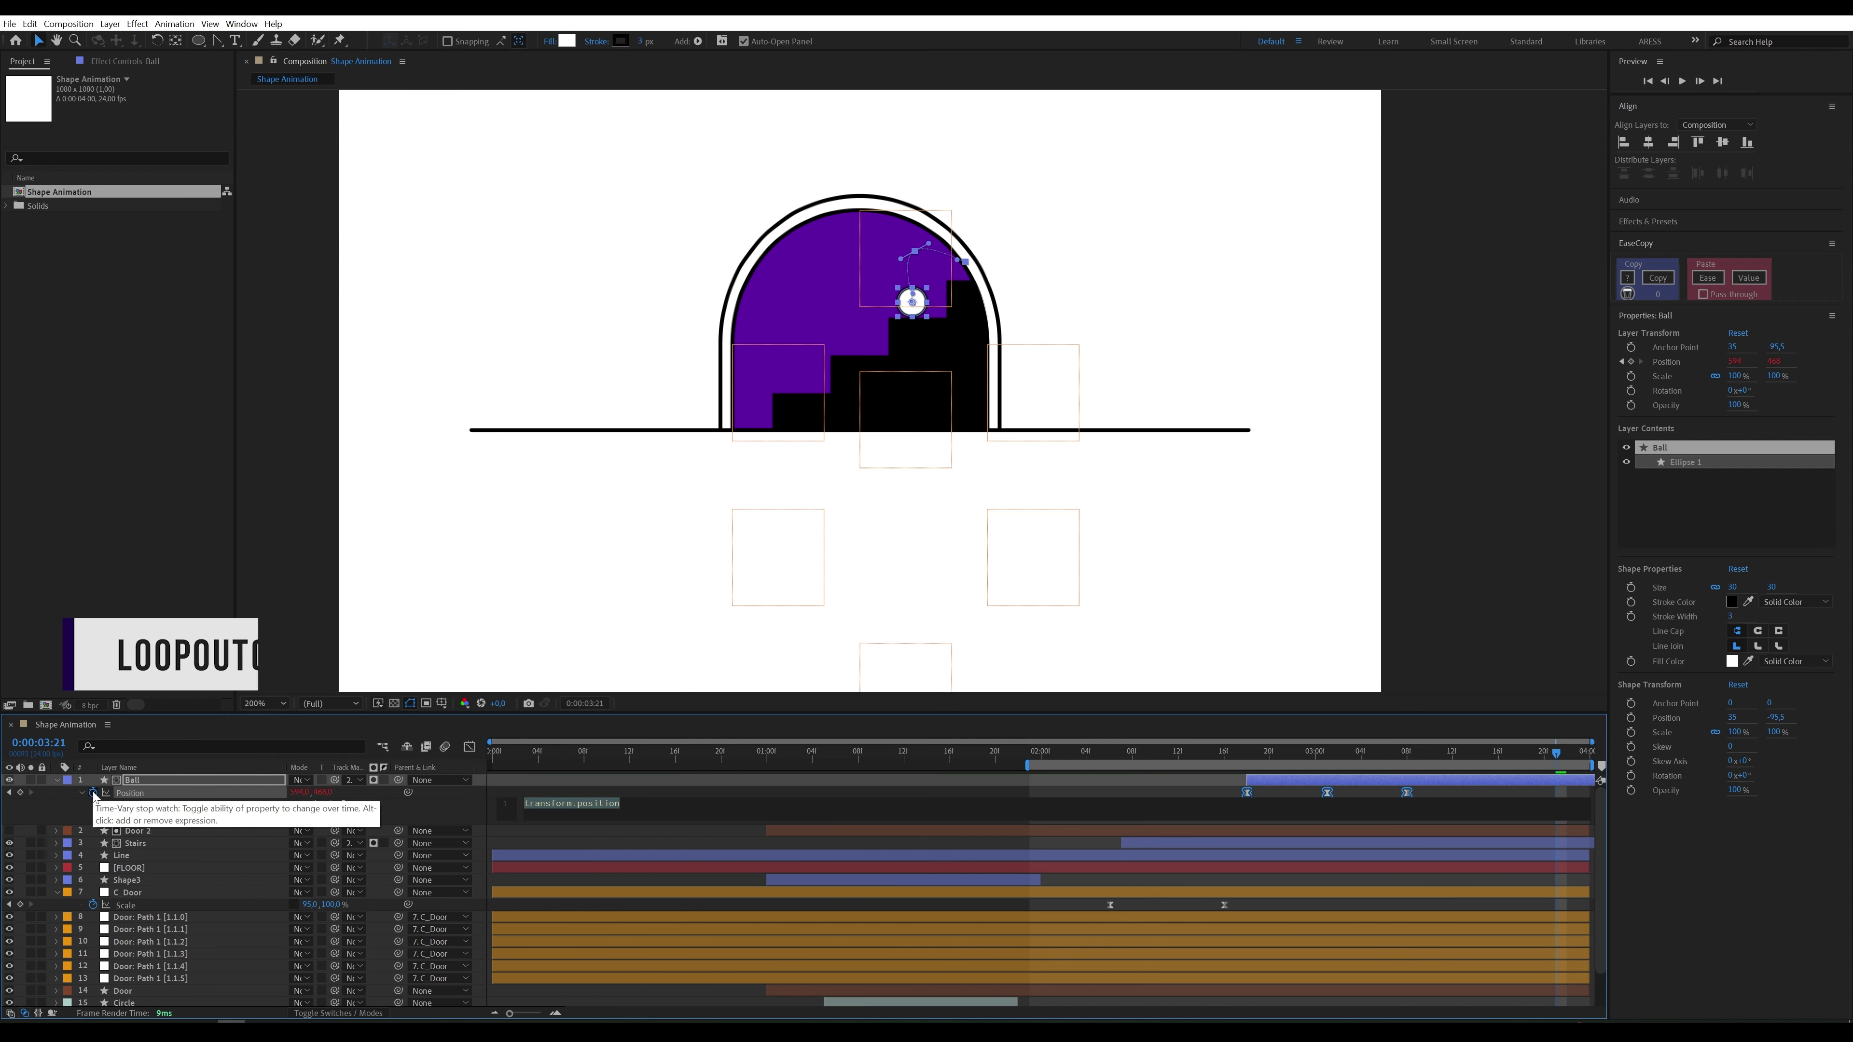
text(loop)
key(Down)
key(Down)
key(Return)
text("offset")
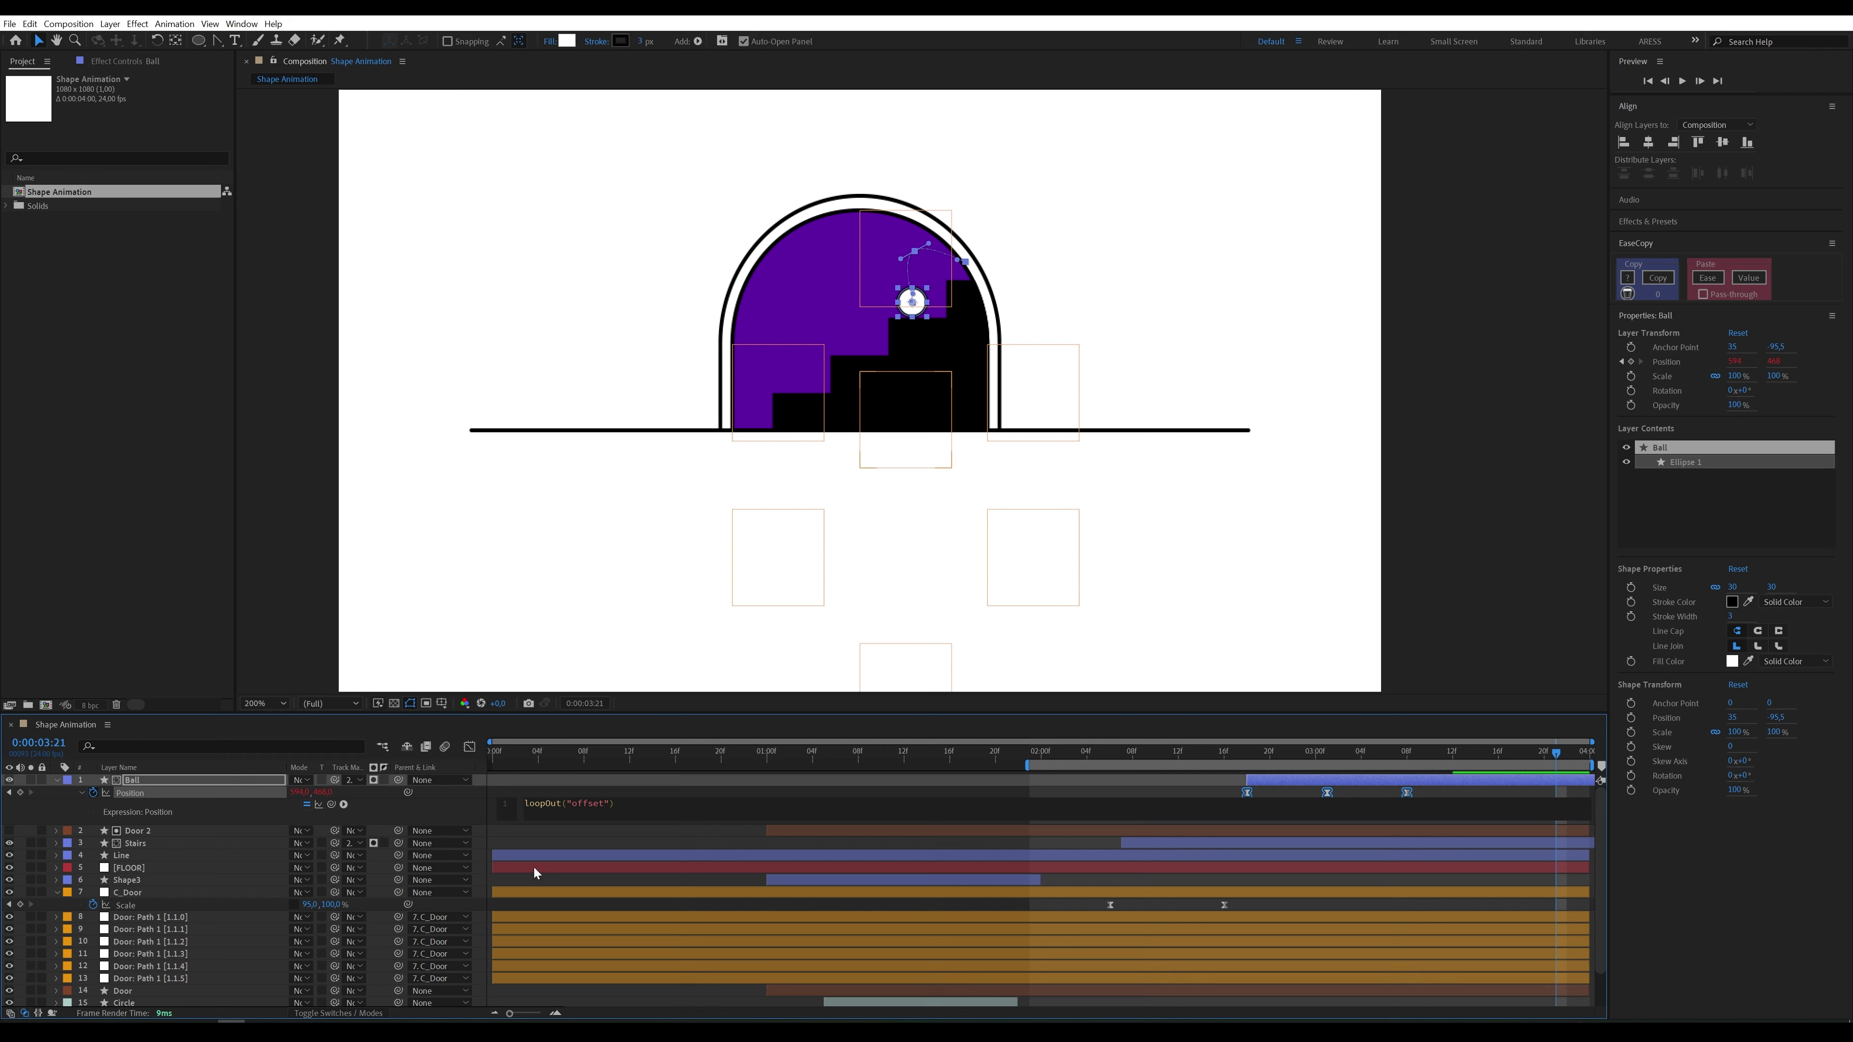
click(551, 839)
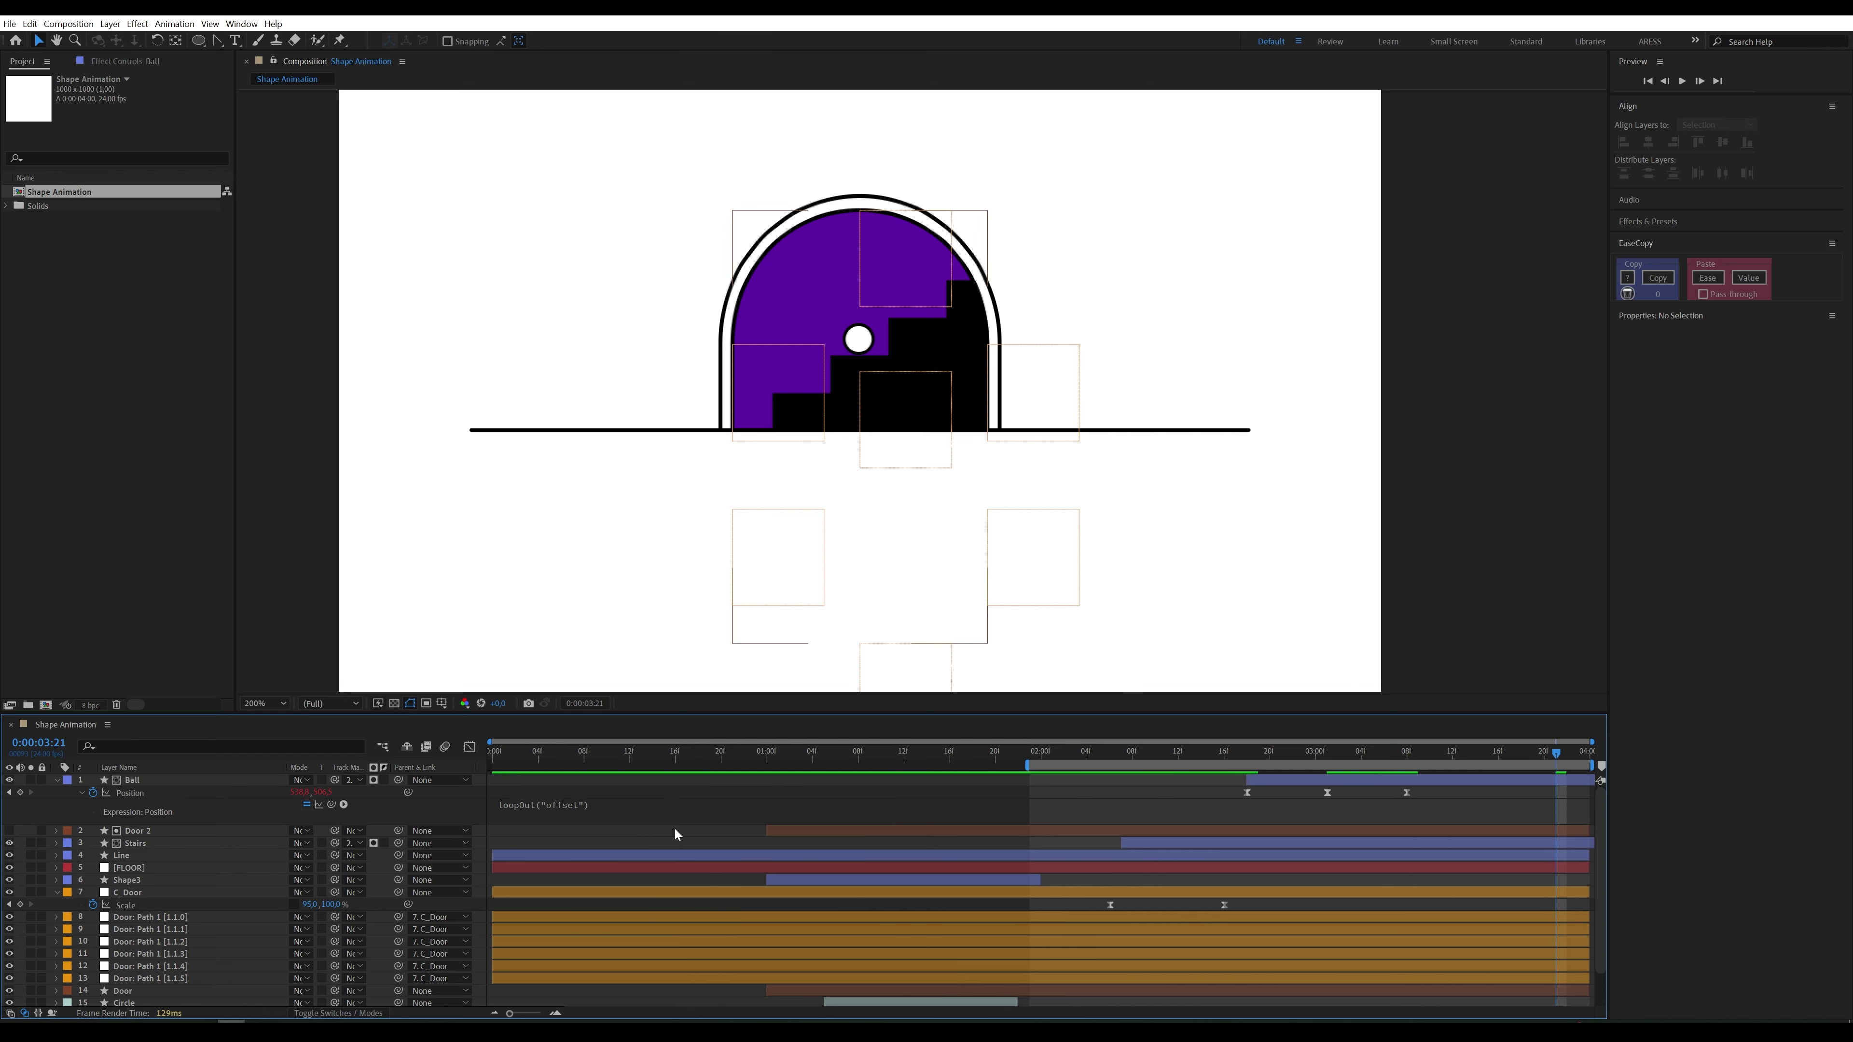
click(1065, 746)
key(space)
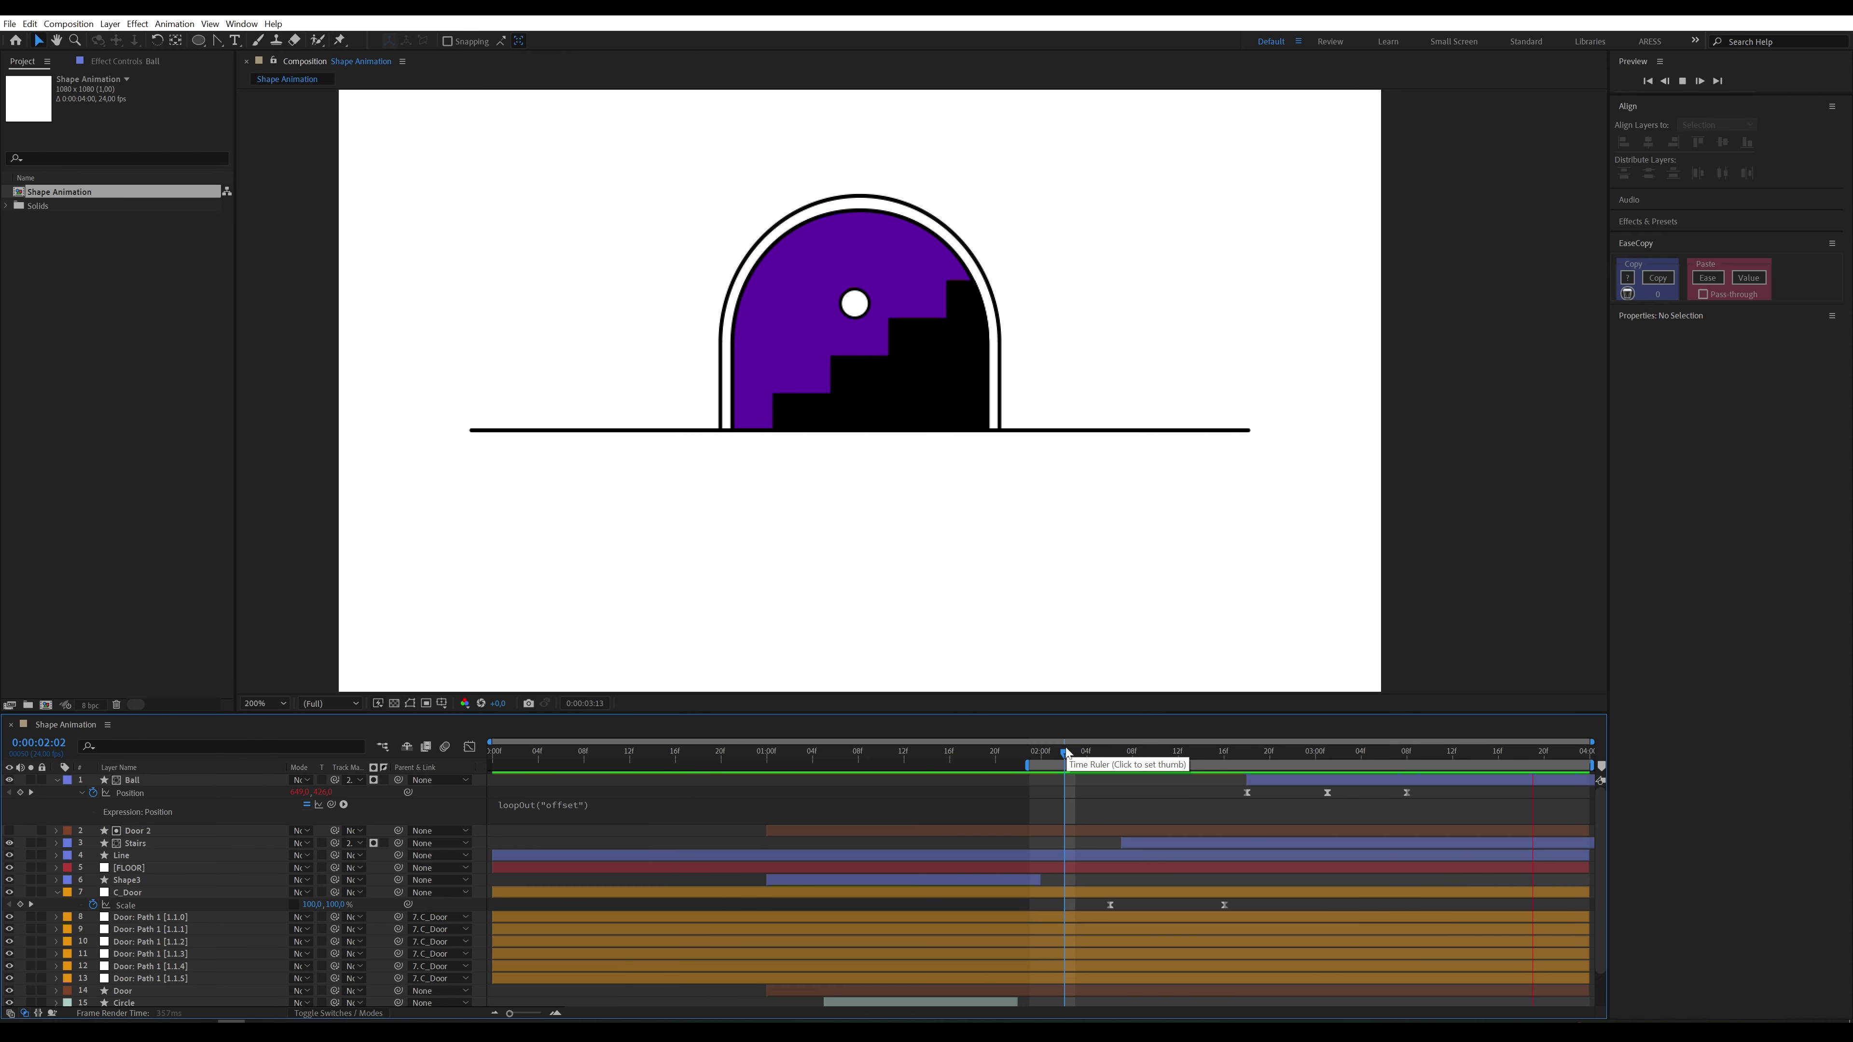
key(space)
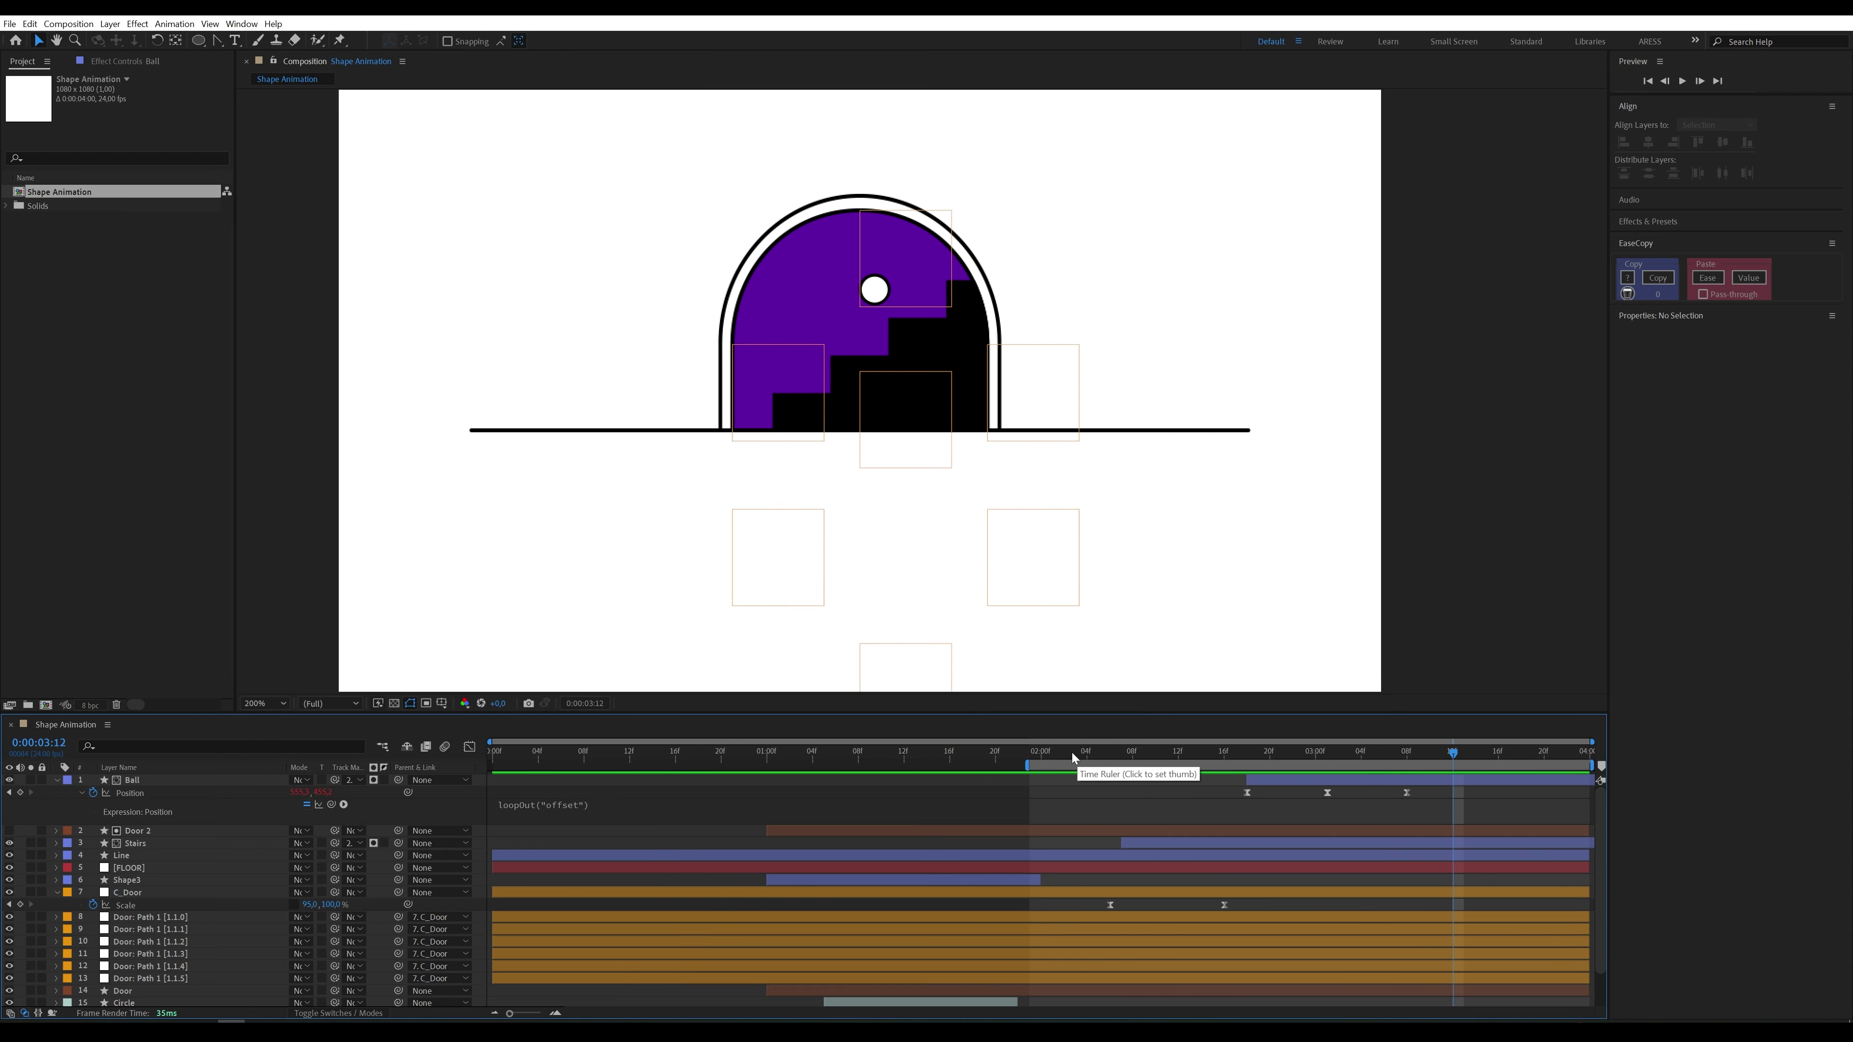
Step: Set the Shape Animation composition's duration to 0:00:08:00
click(55, 780)
right_click(480, 865)
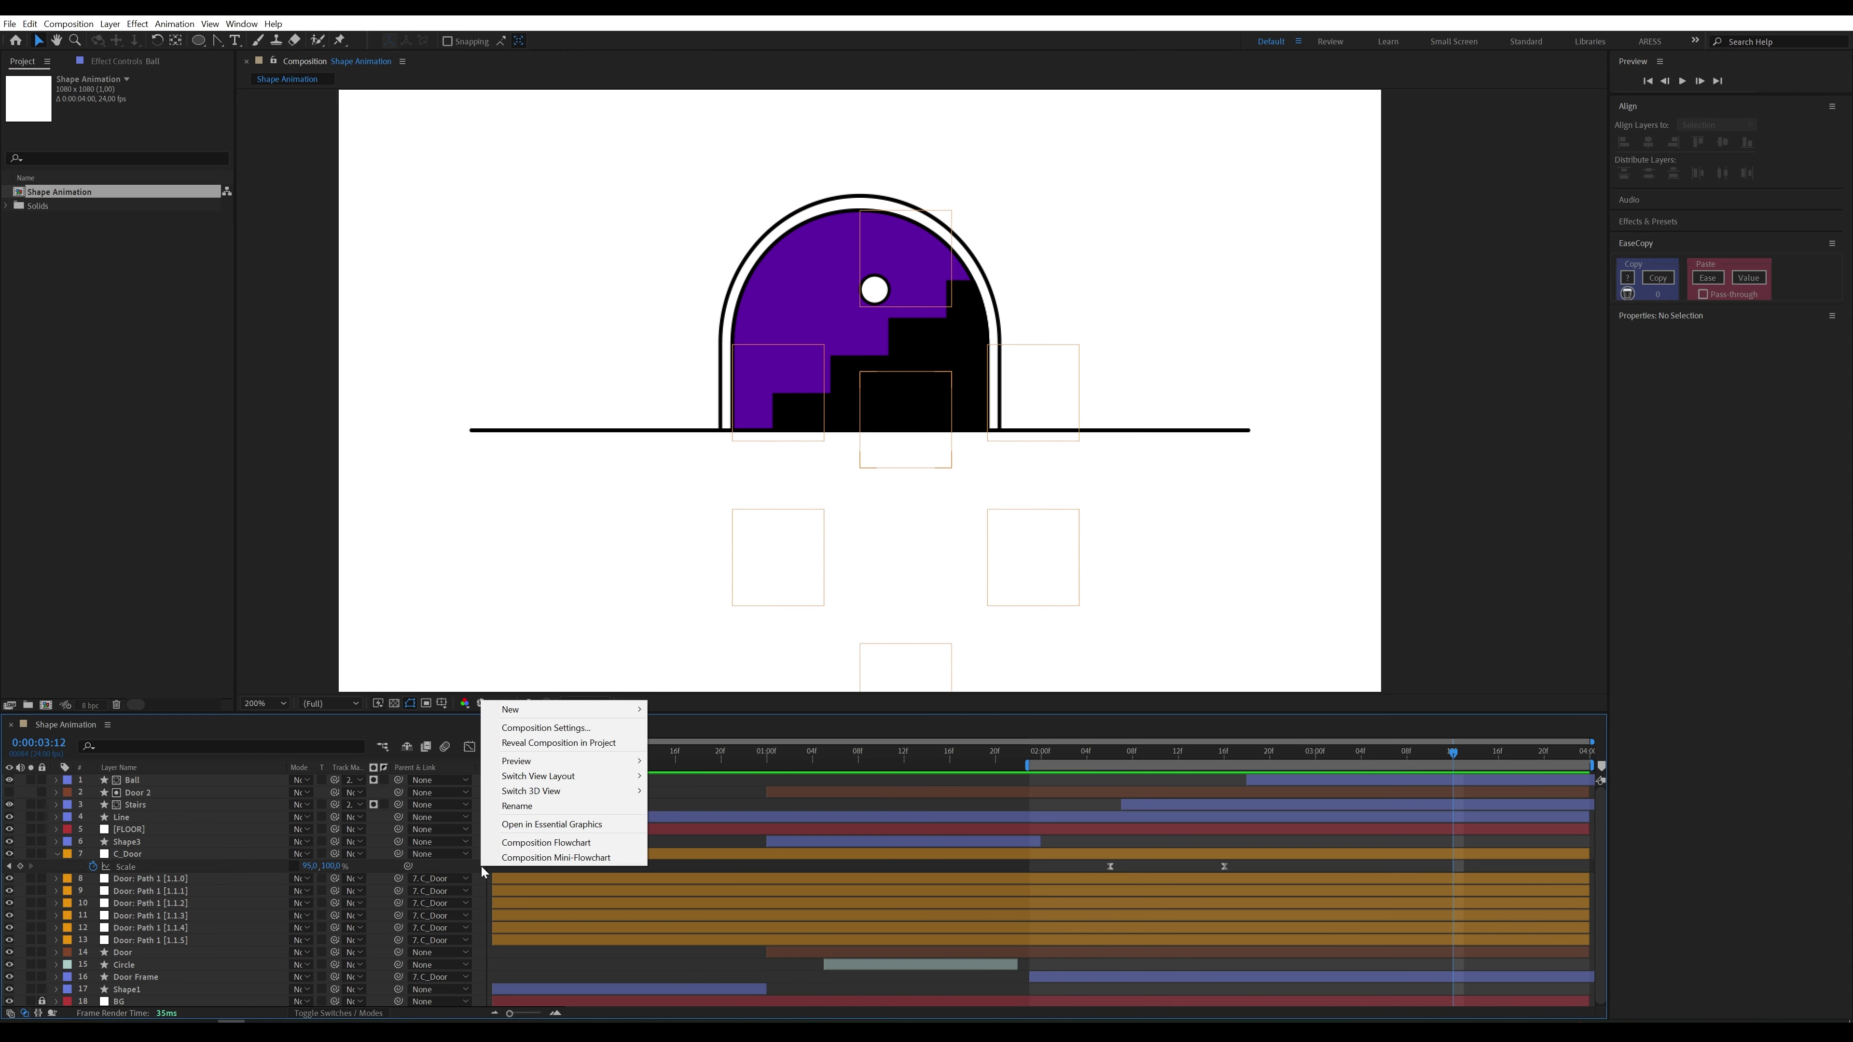
click(564, 729)
click(831, 571)
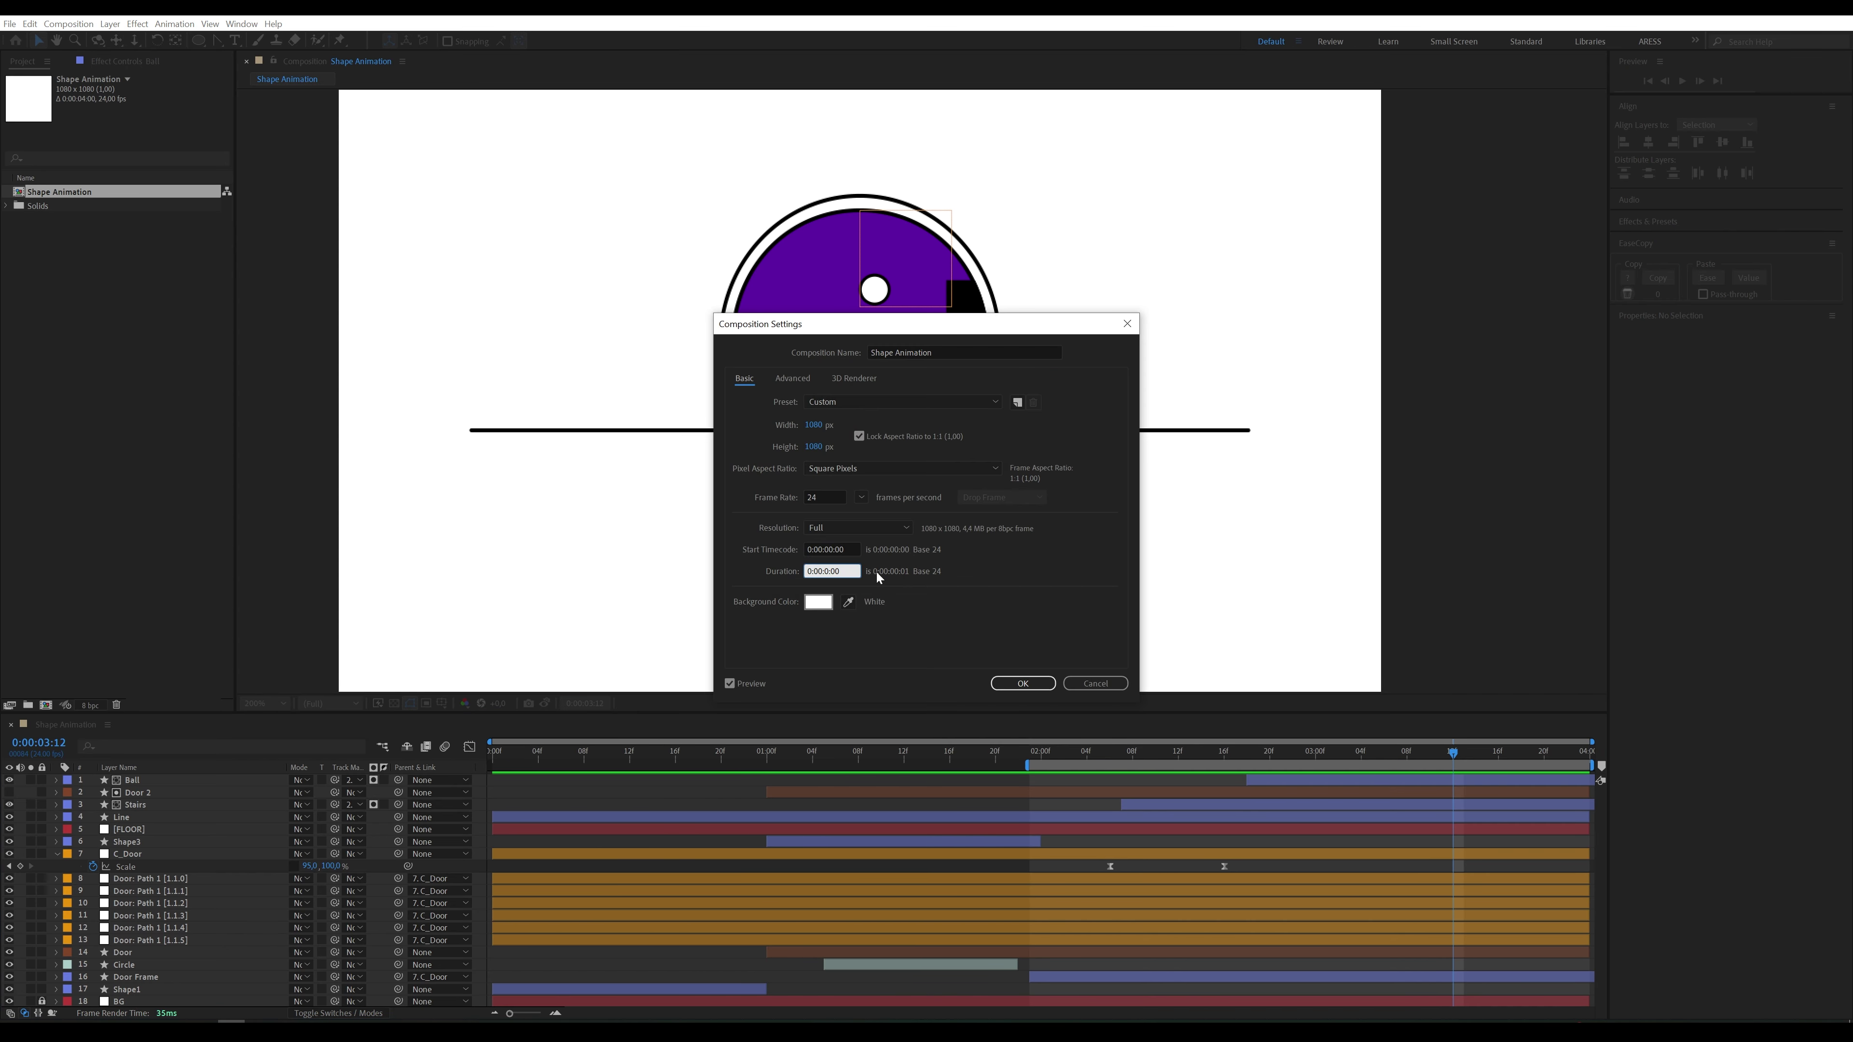
key(Return)
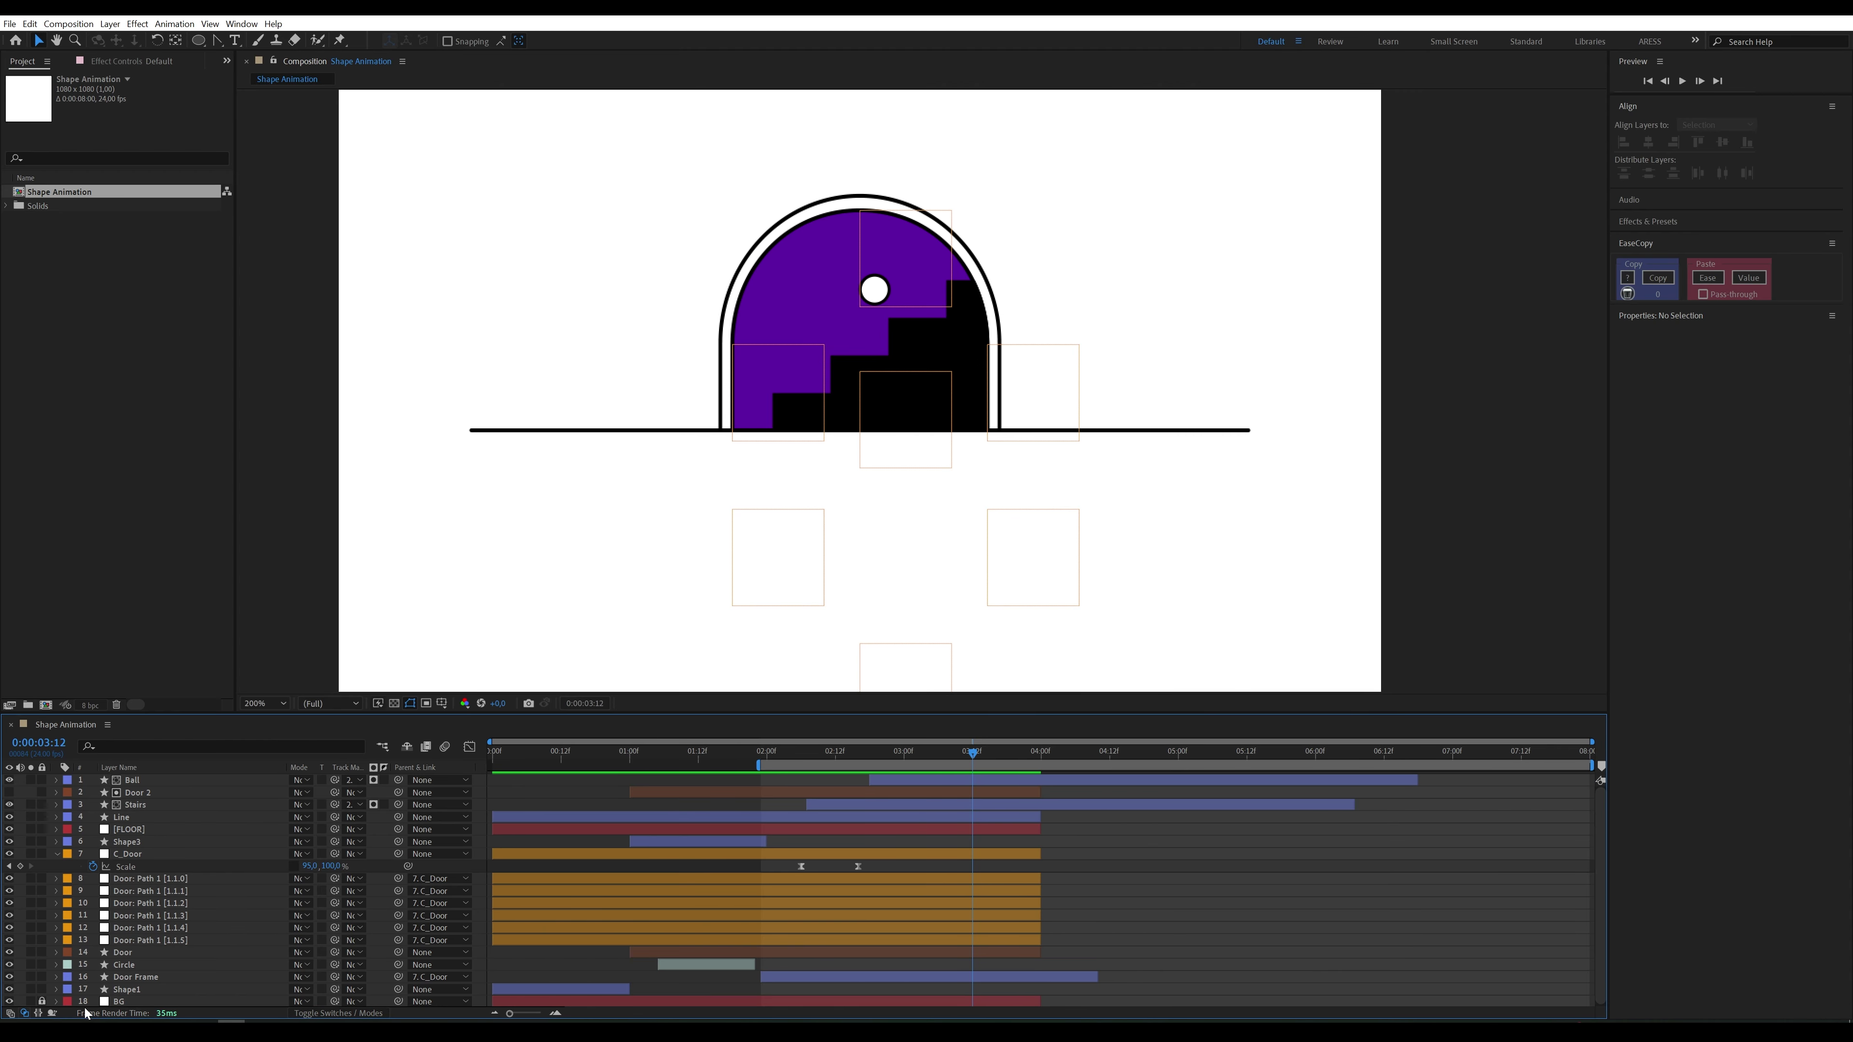
Step: Extend every layer except Shape3 and Circle to the composition's end at 0:00:07:23, and preview the animation from the start
click(799, 1000)
ctrl+click(857, 977)
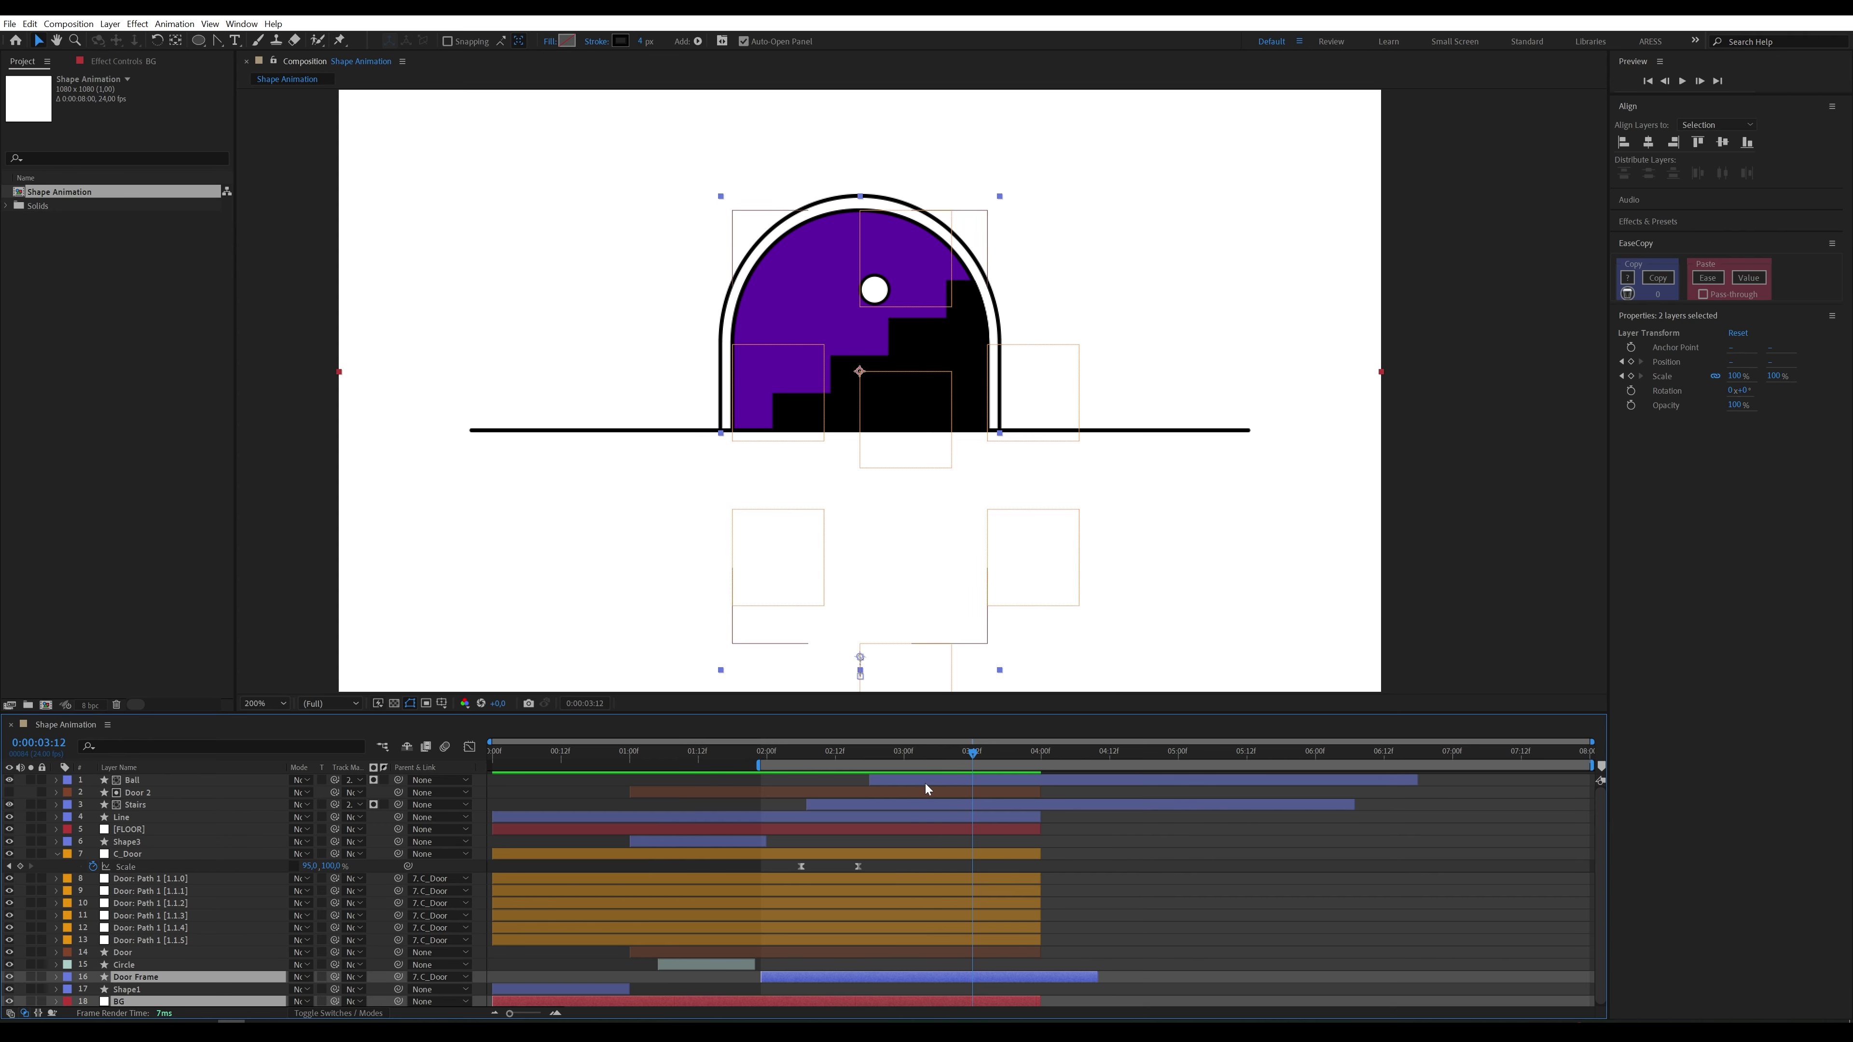
key(ctrl+a)
ctrl+click(738, 843)
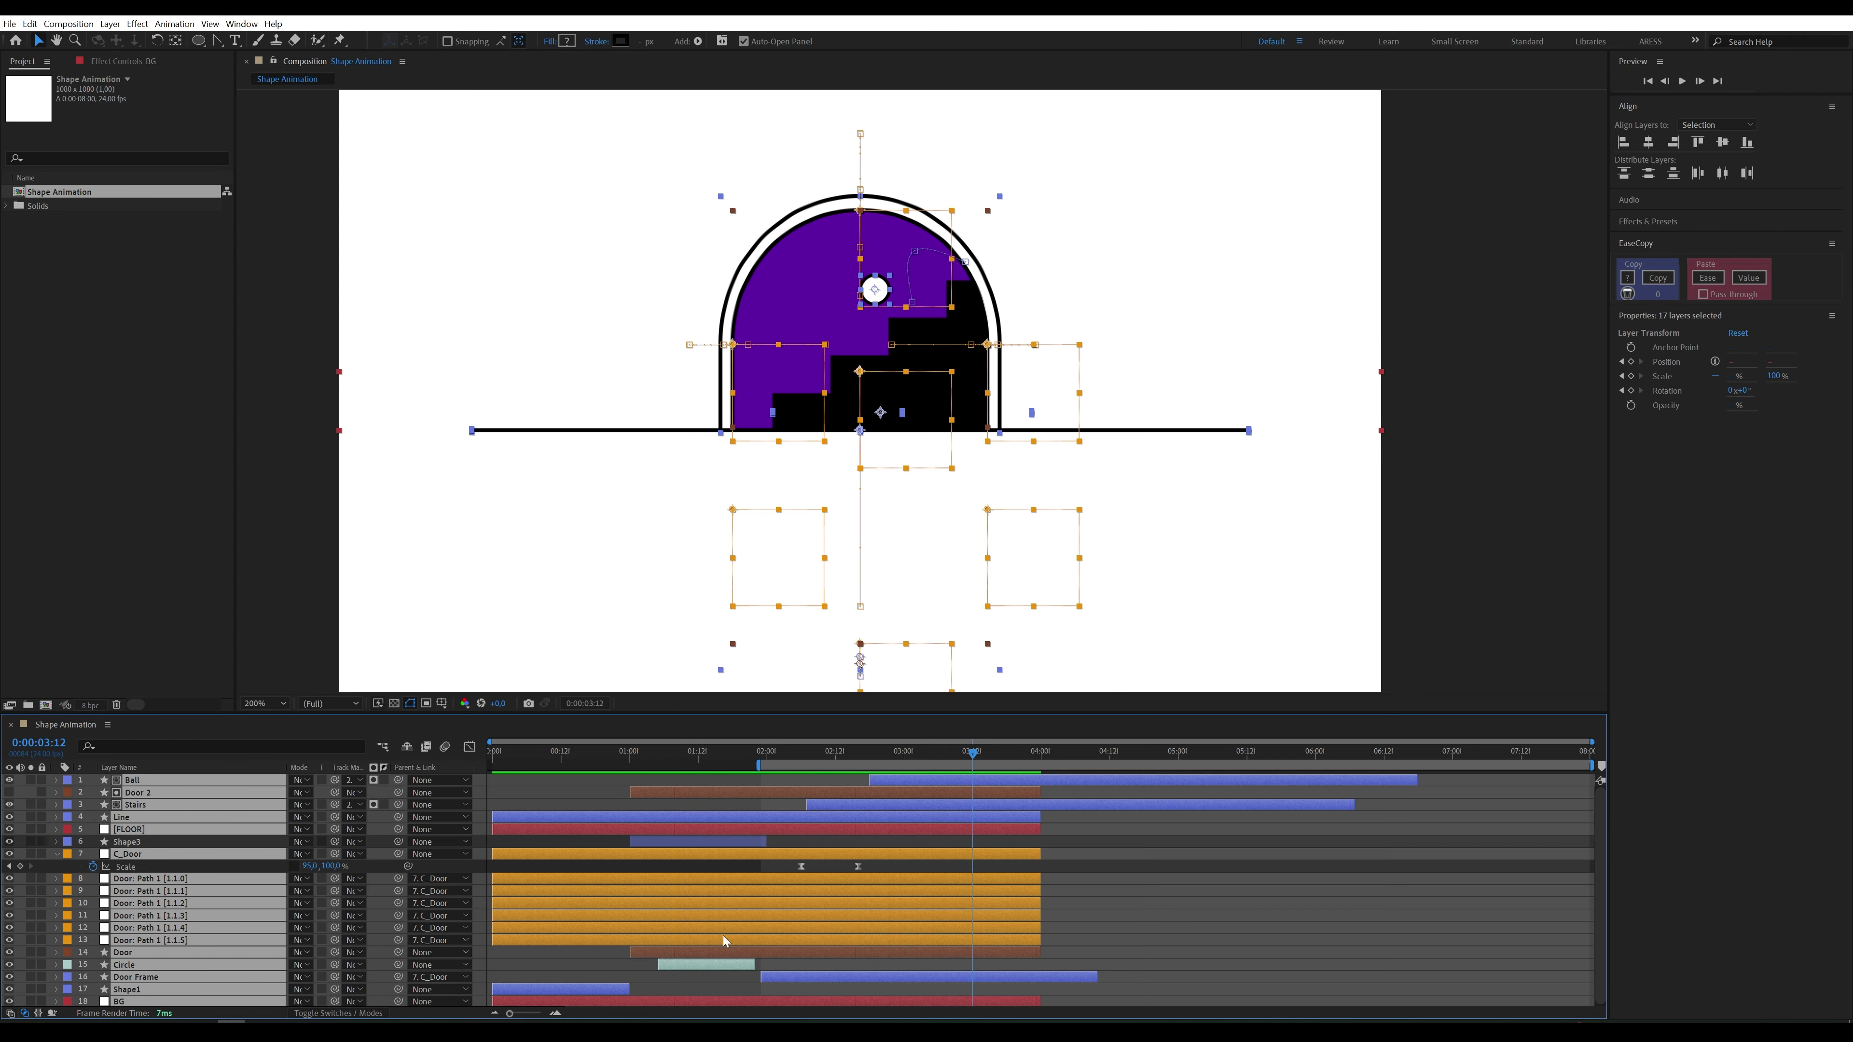
ctrl+click(703, 968)
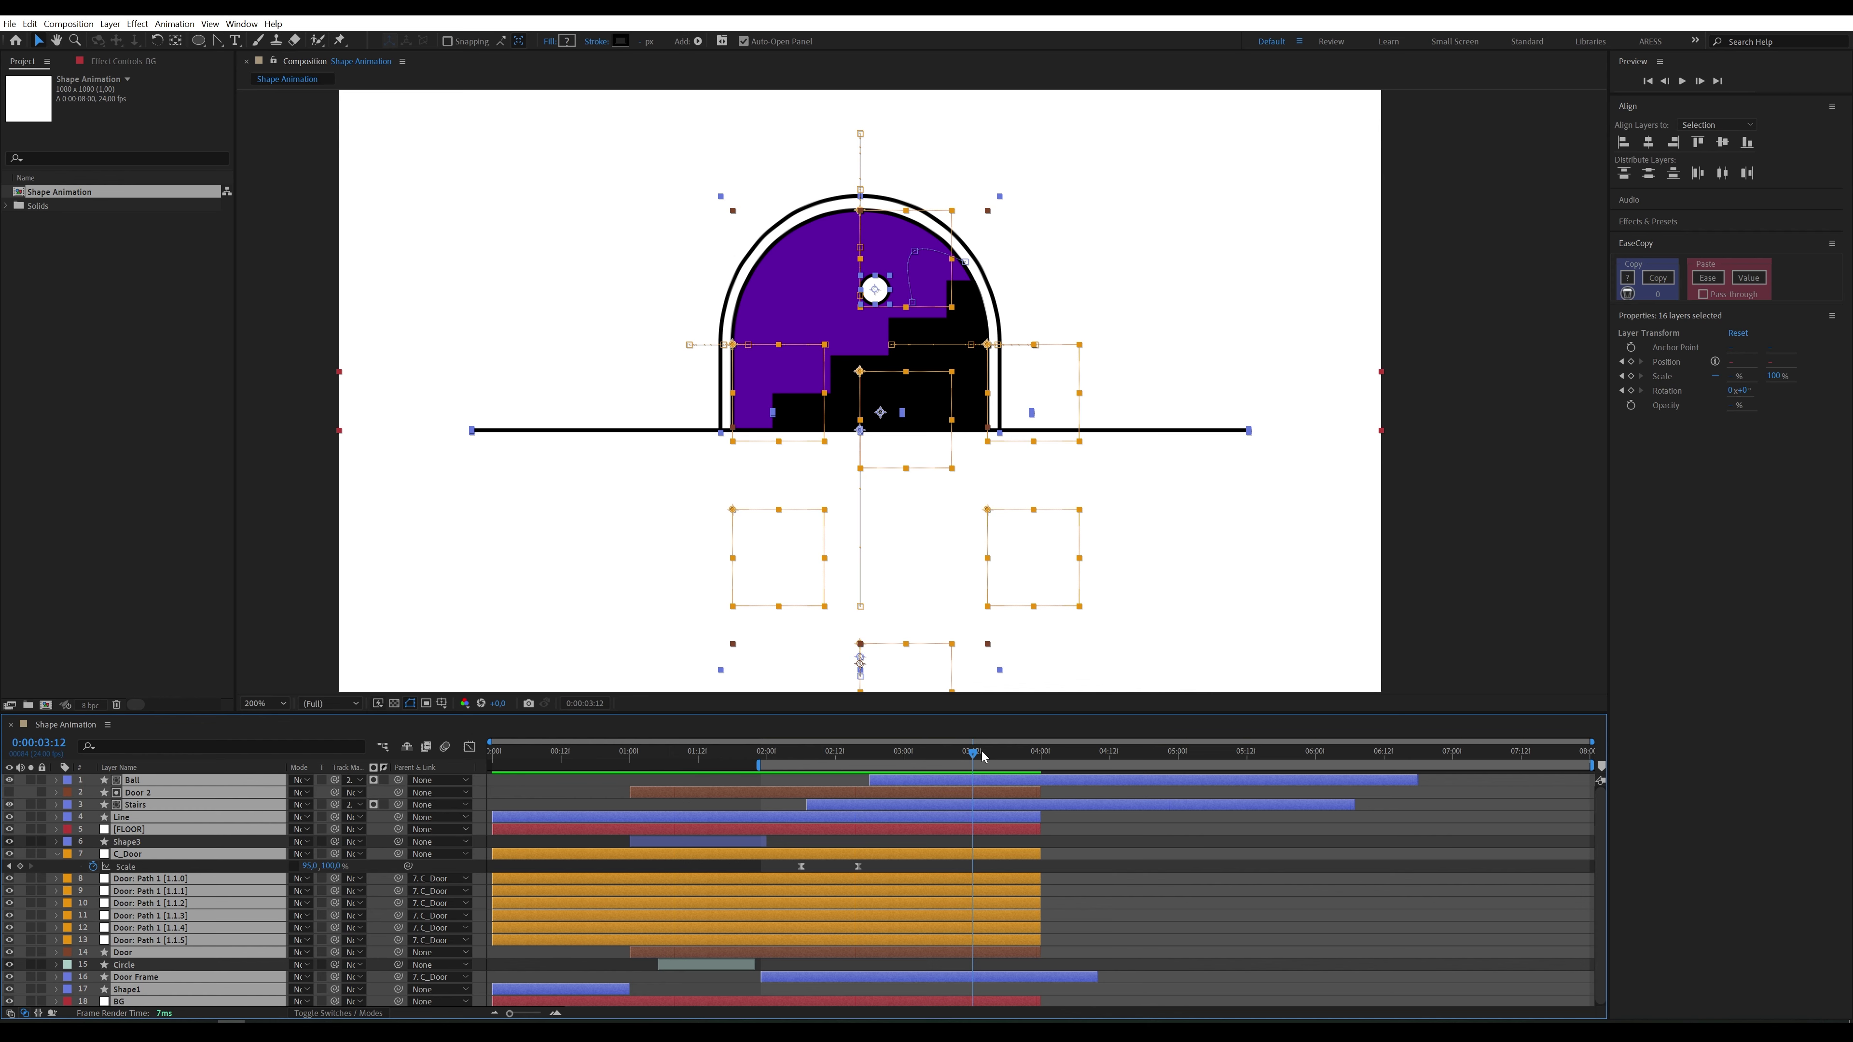
drag(1107, 765, 1585, 765)
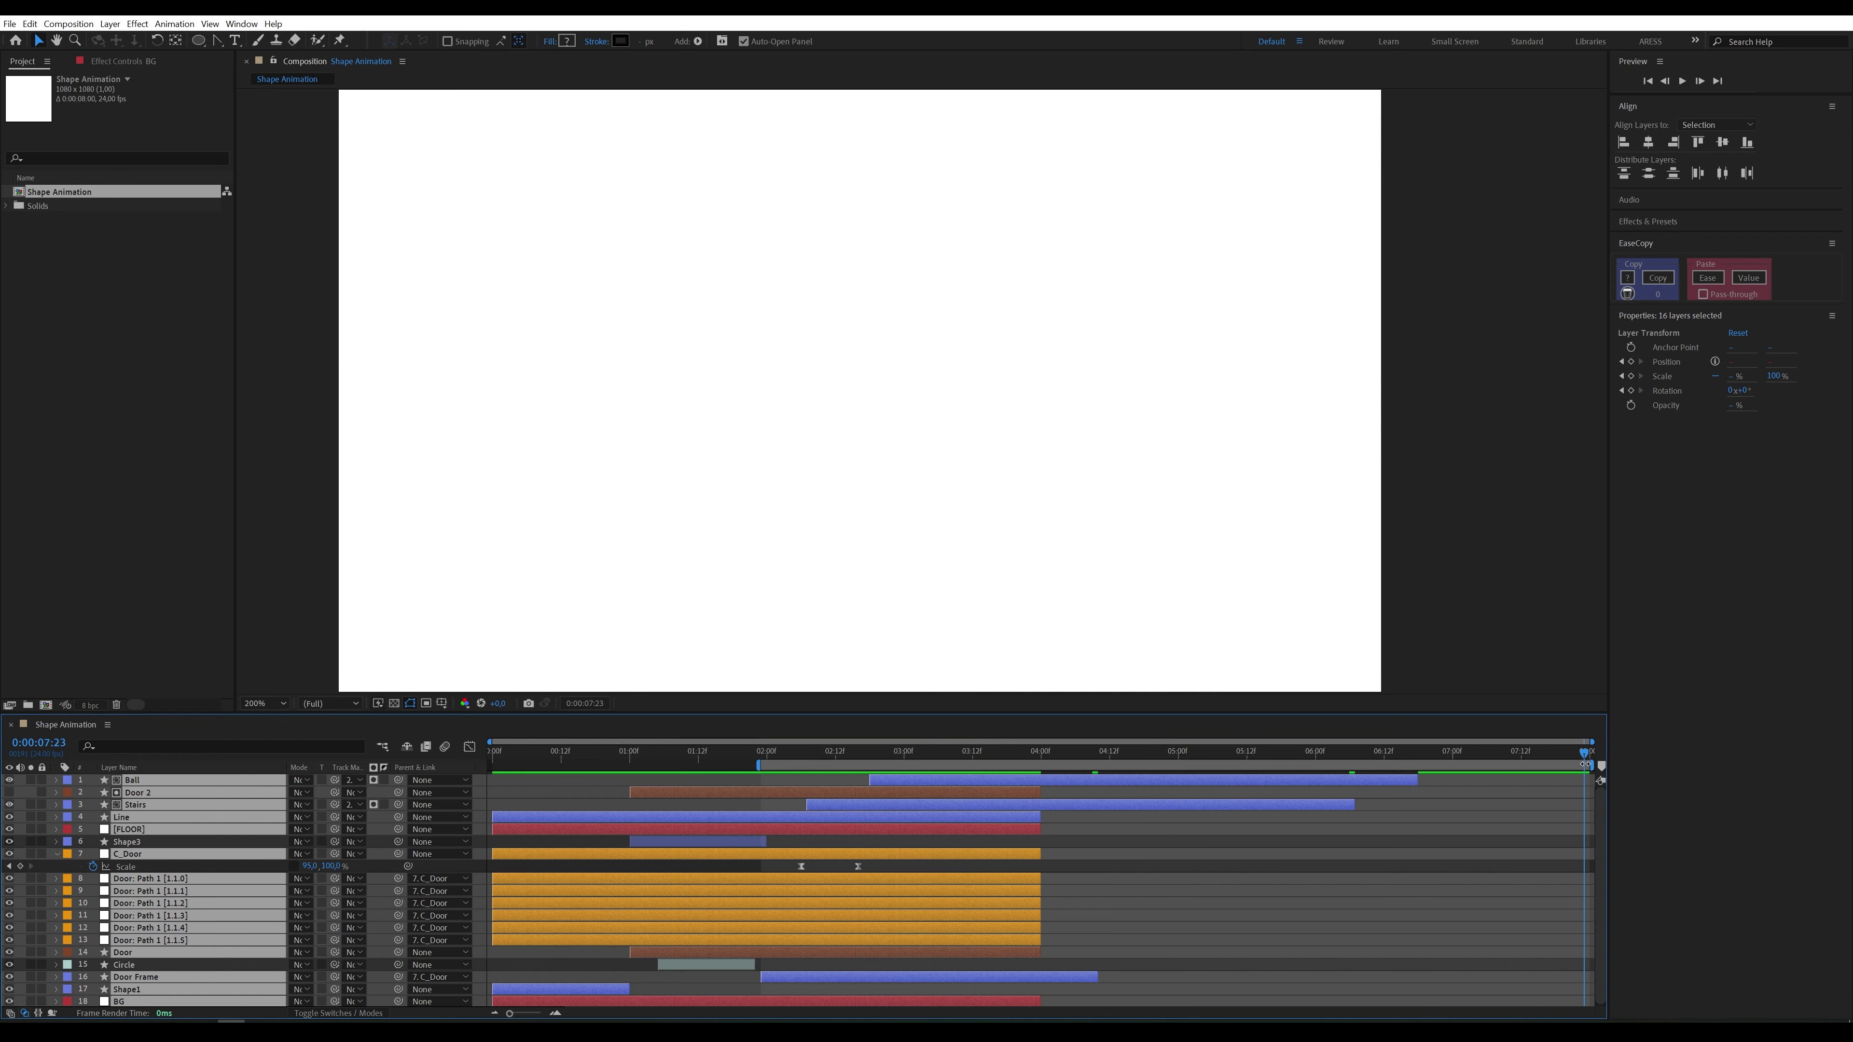
key(alt+bracketright)
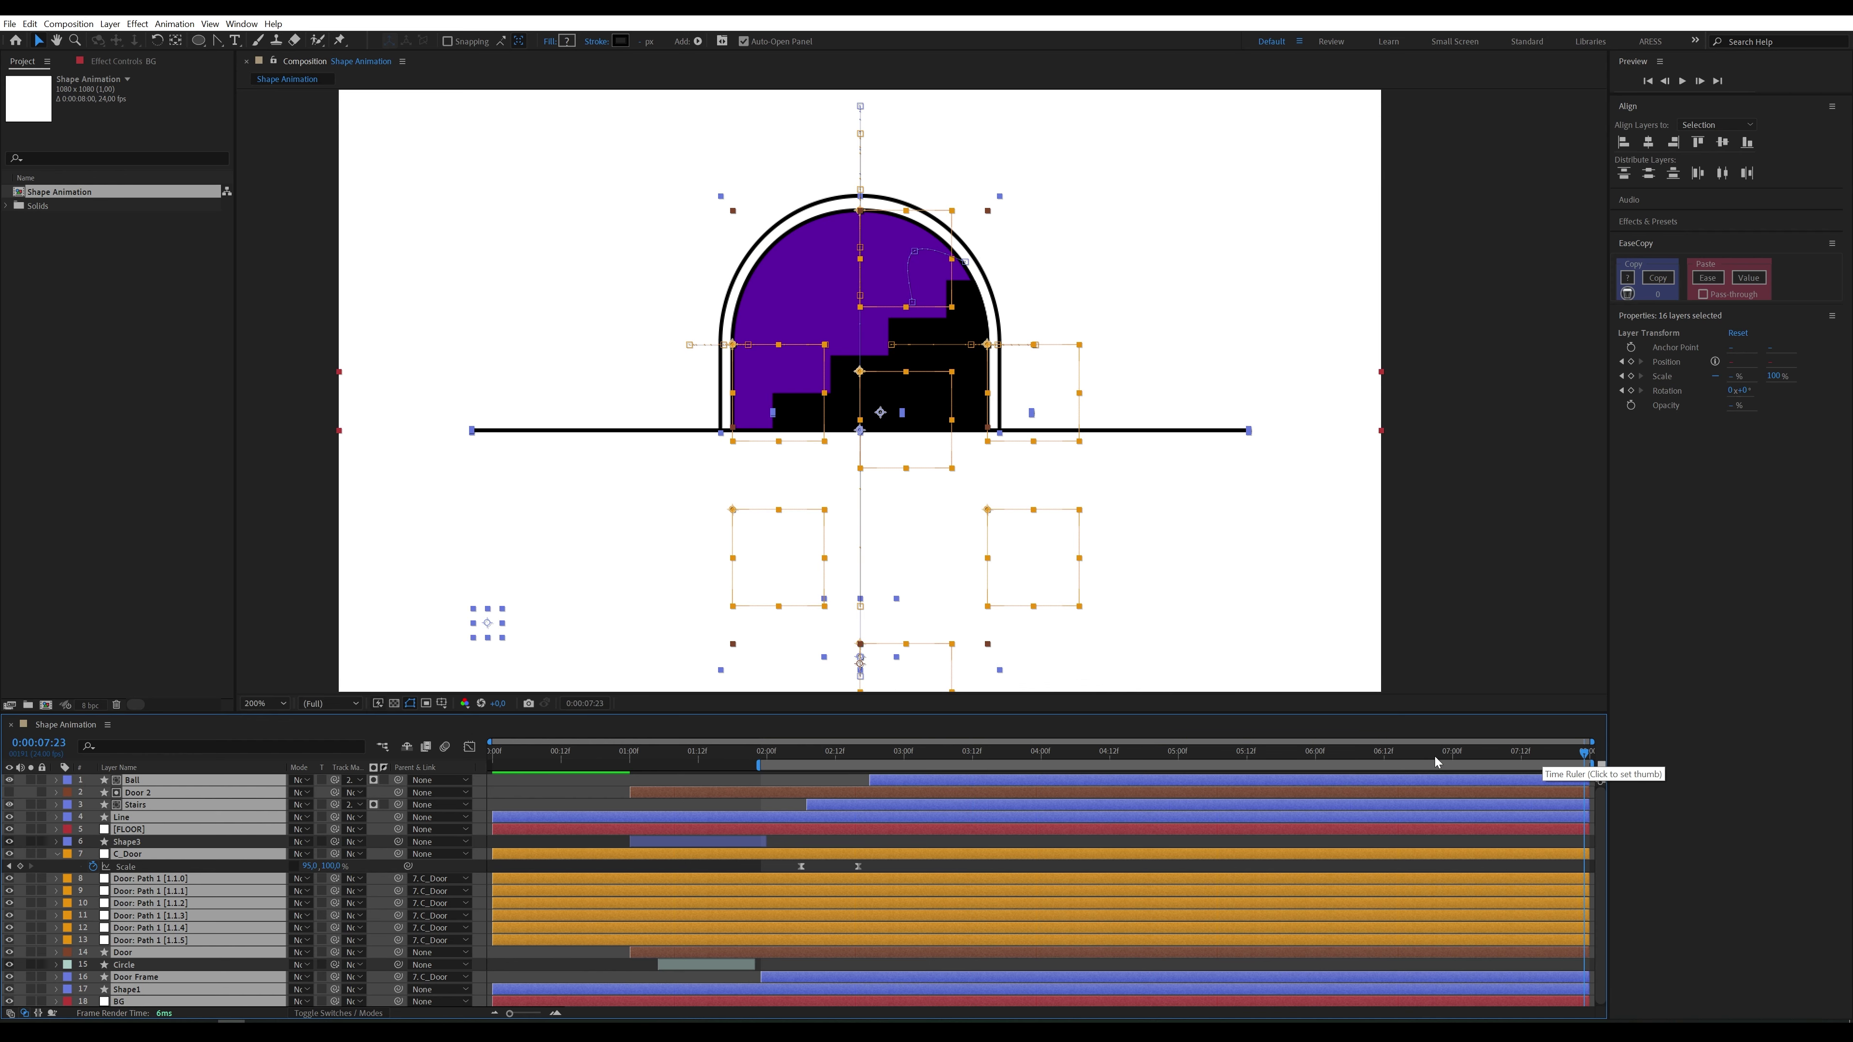
key(ctrl+shift+a)
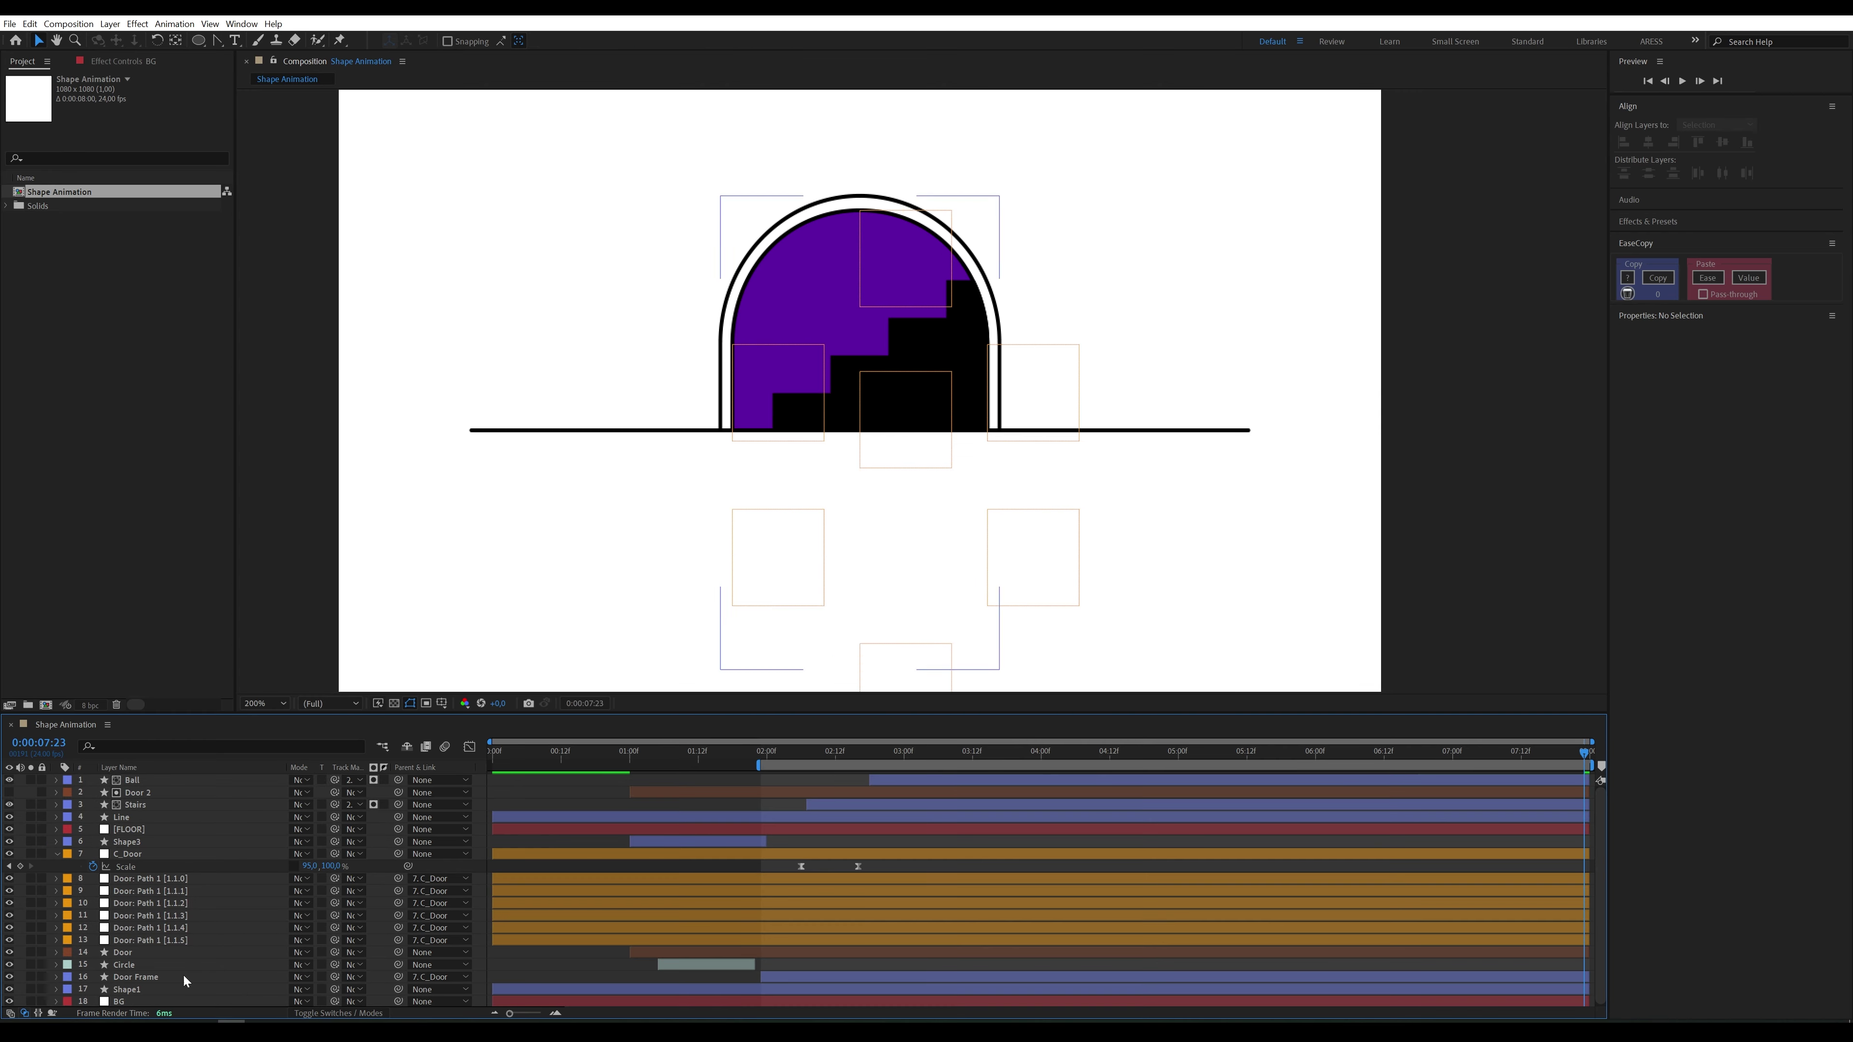
key(space)
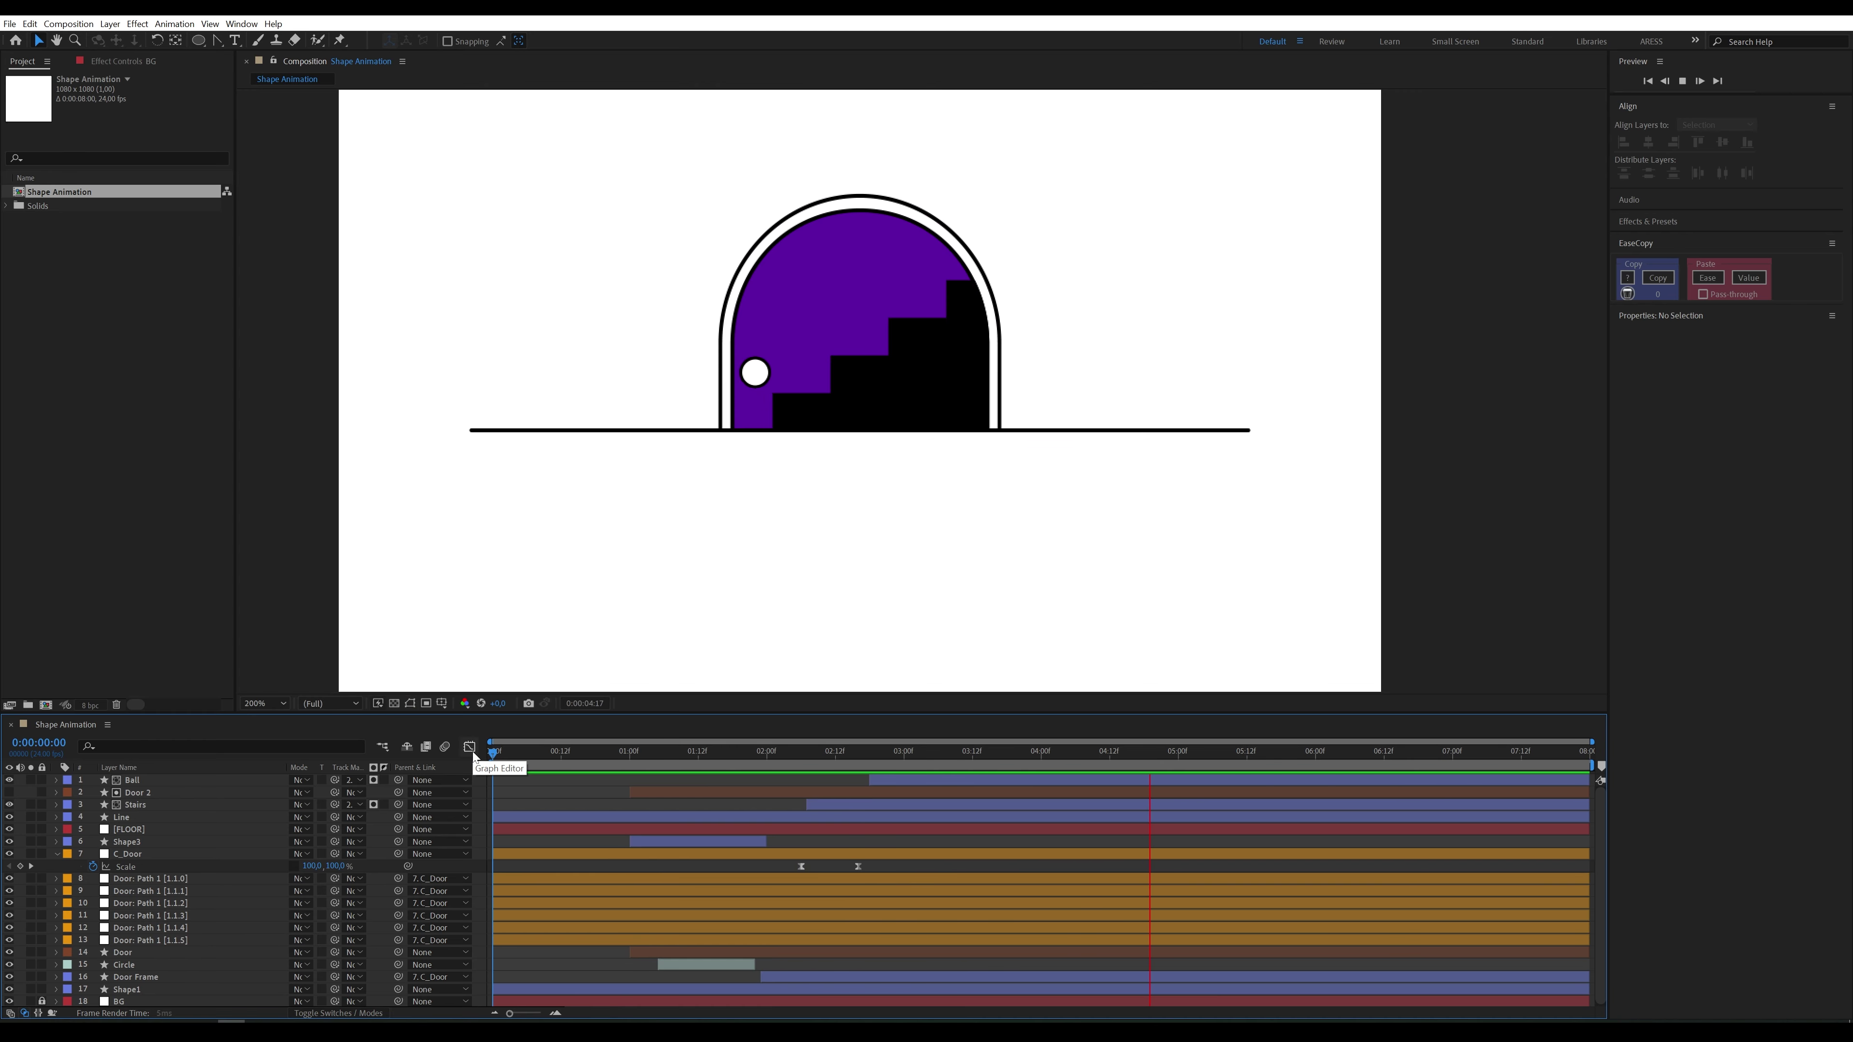
key(space)
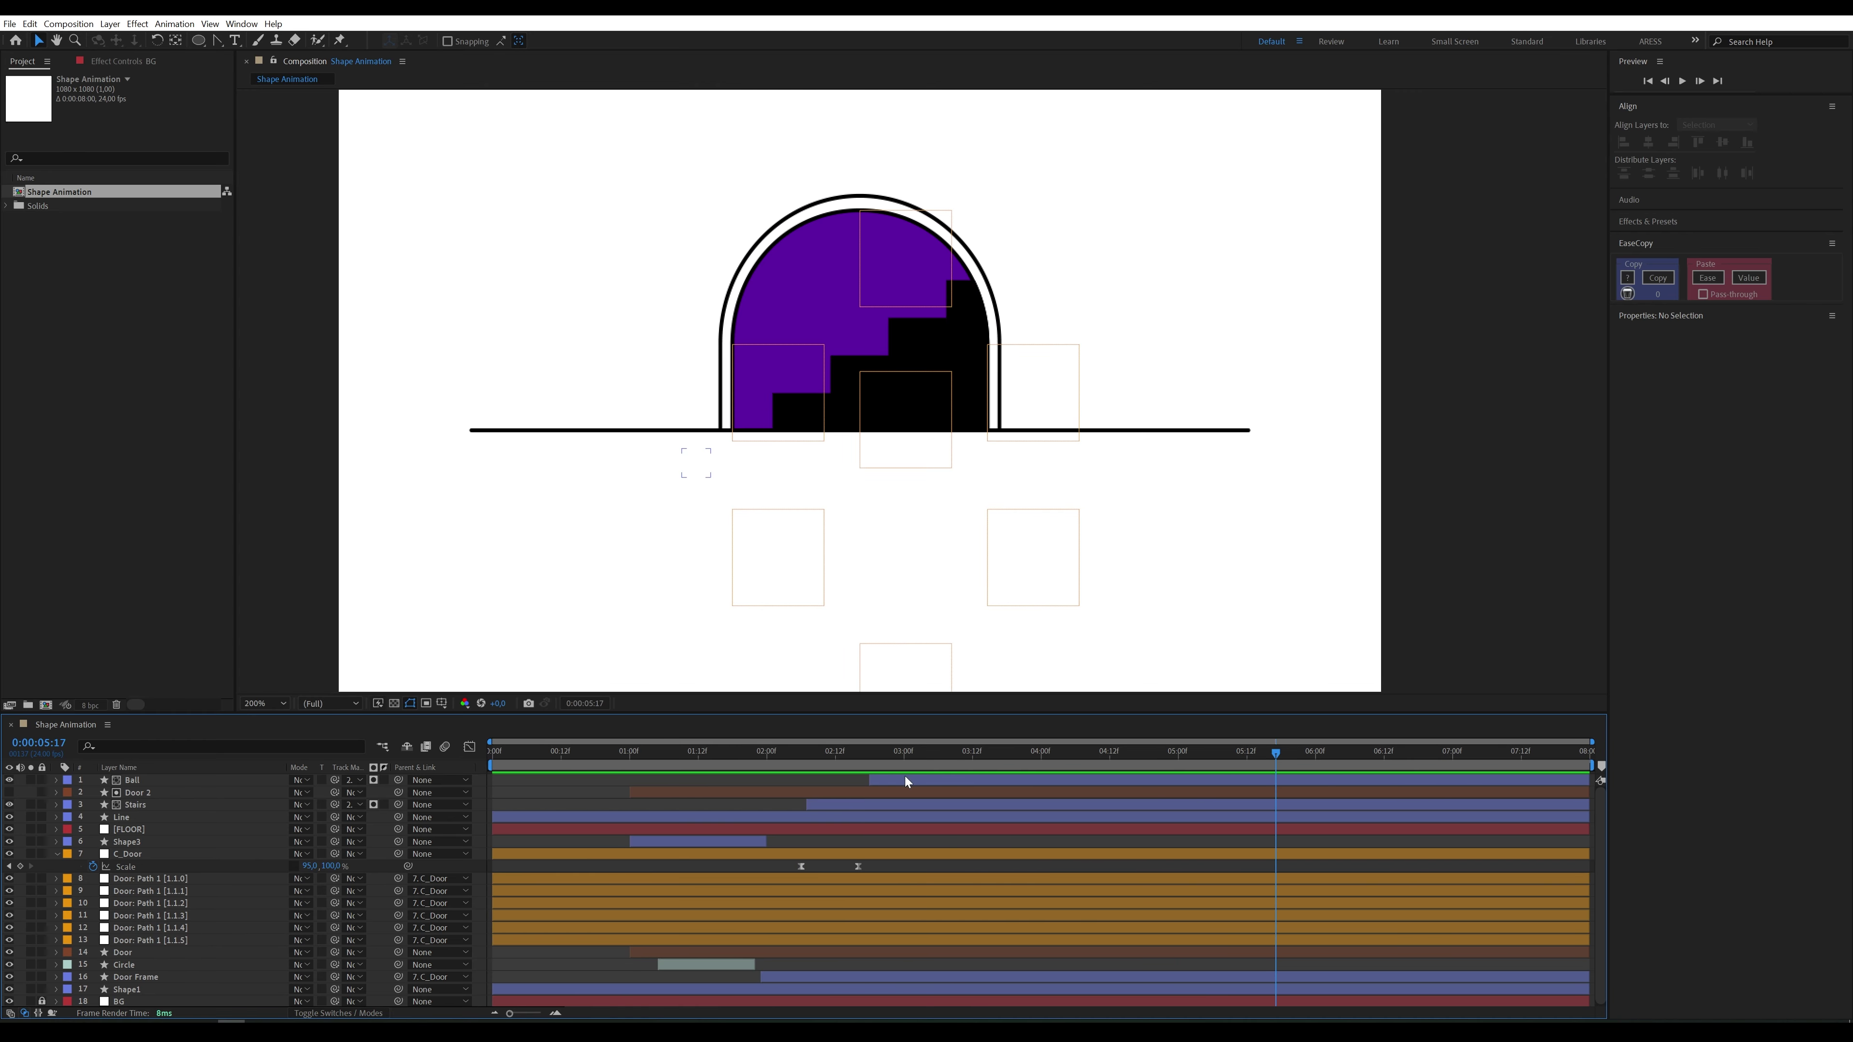
Step: Duplicate the Ball layer and delay the copy so it starts at about 0:00:04:03, checking the staggered bounces in a preview
click(905, 779)
key(ctrl+d)
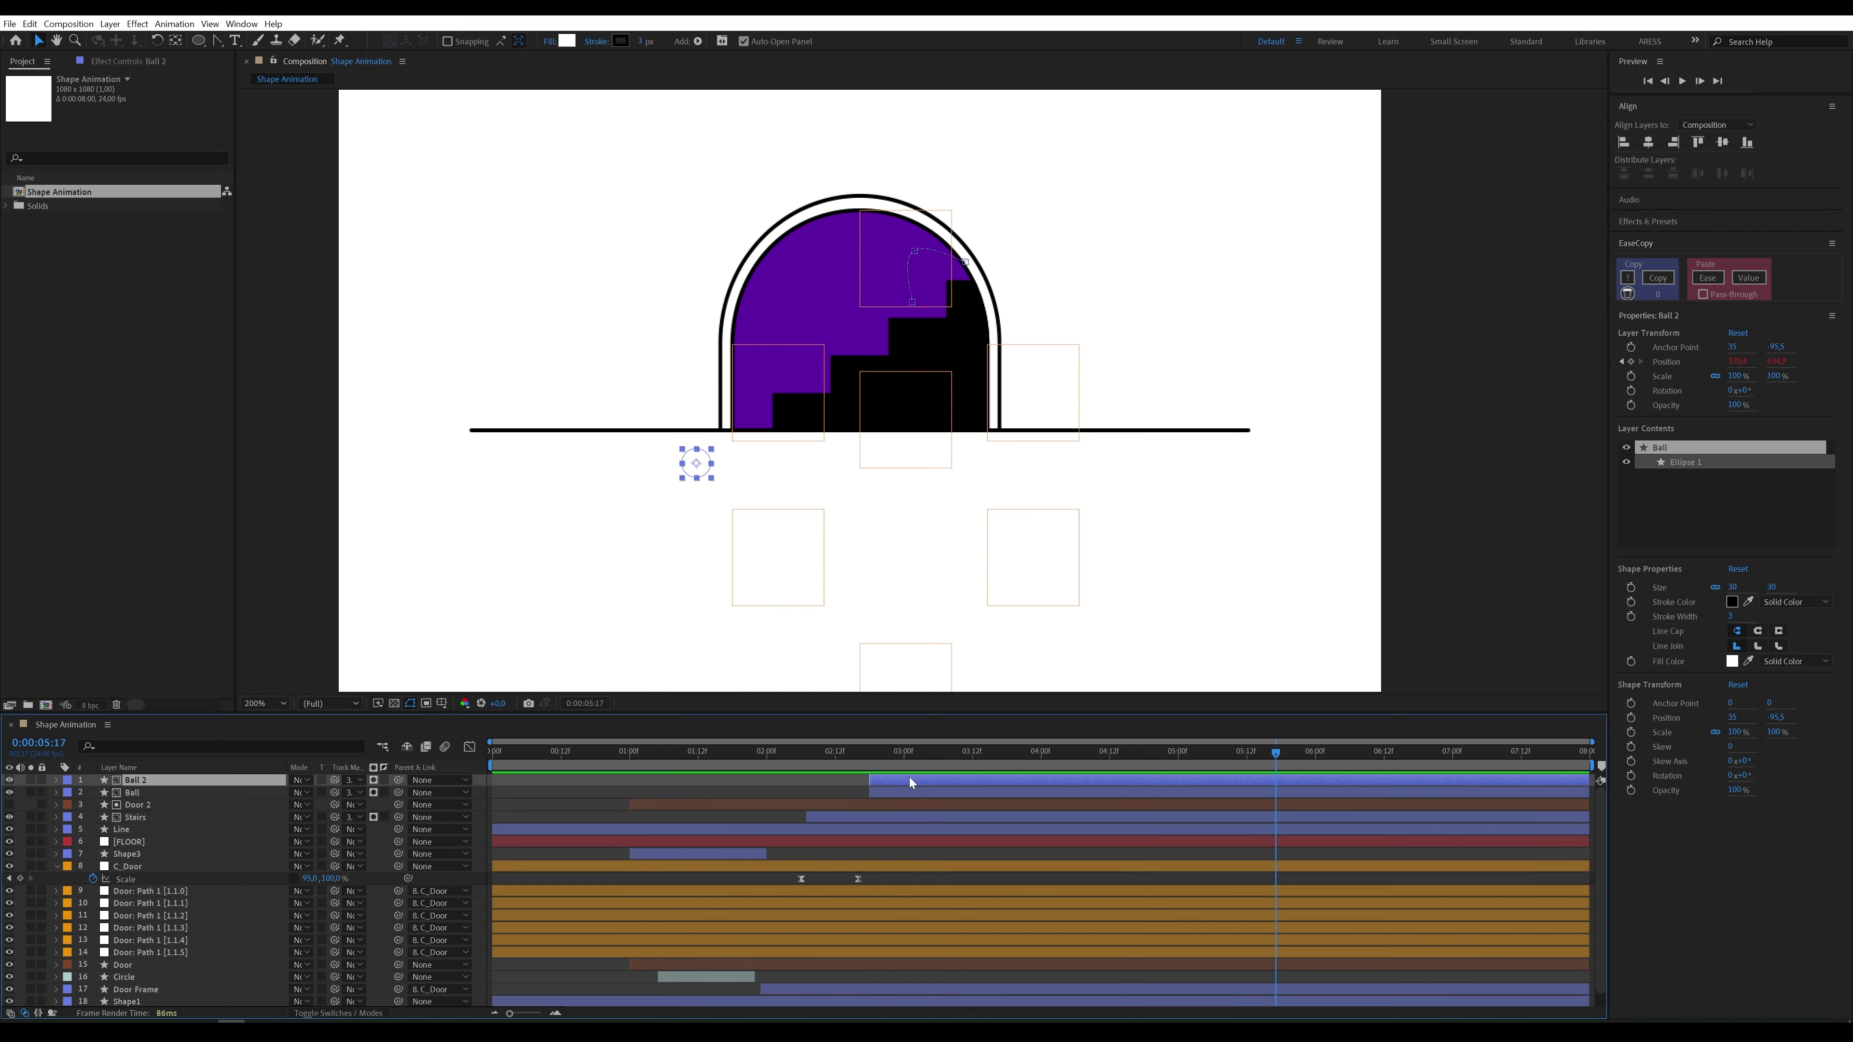
drag(909, 778, 1008, 776)
click(697, 753)
key(space)
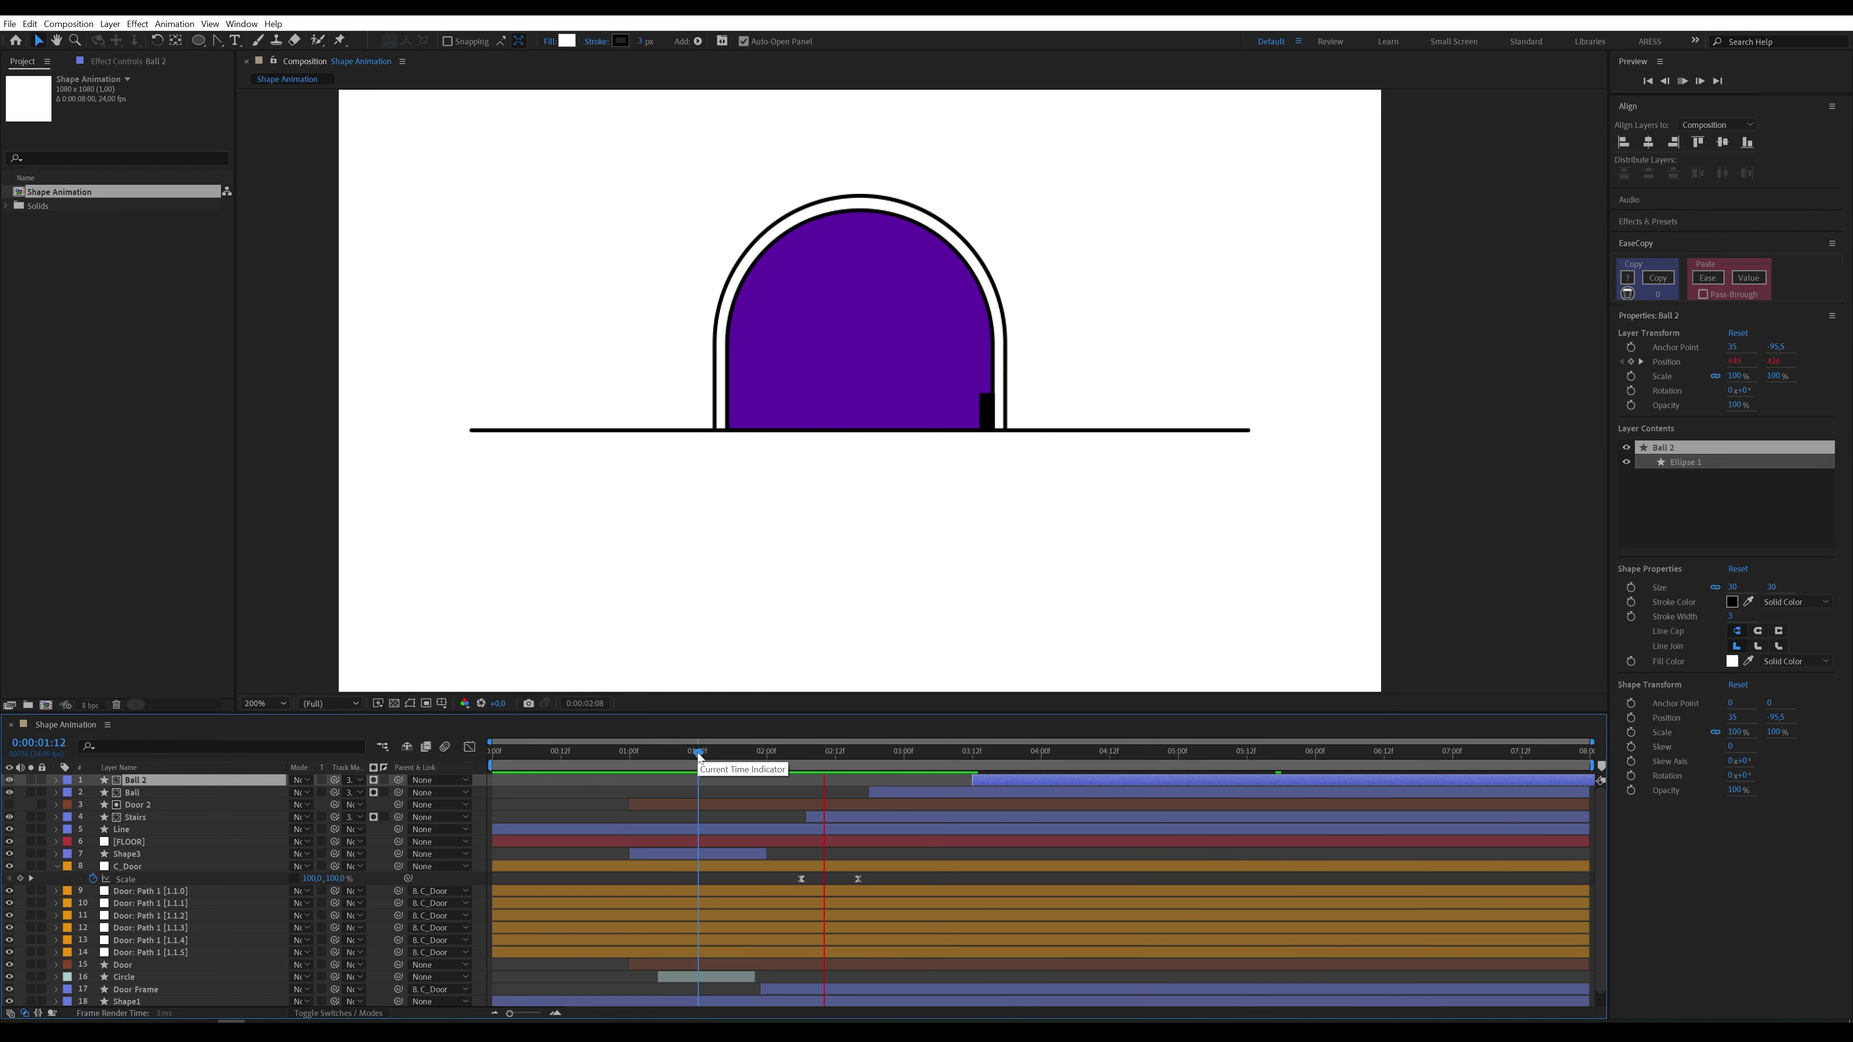
drag(1038, 779, 1111, 777)
key(space)
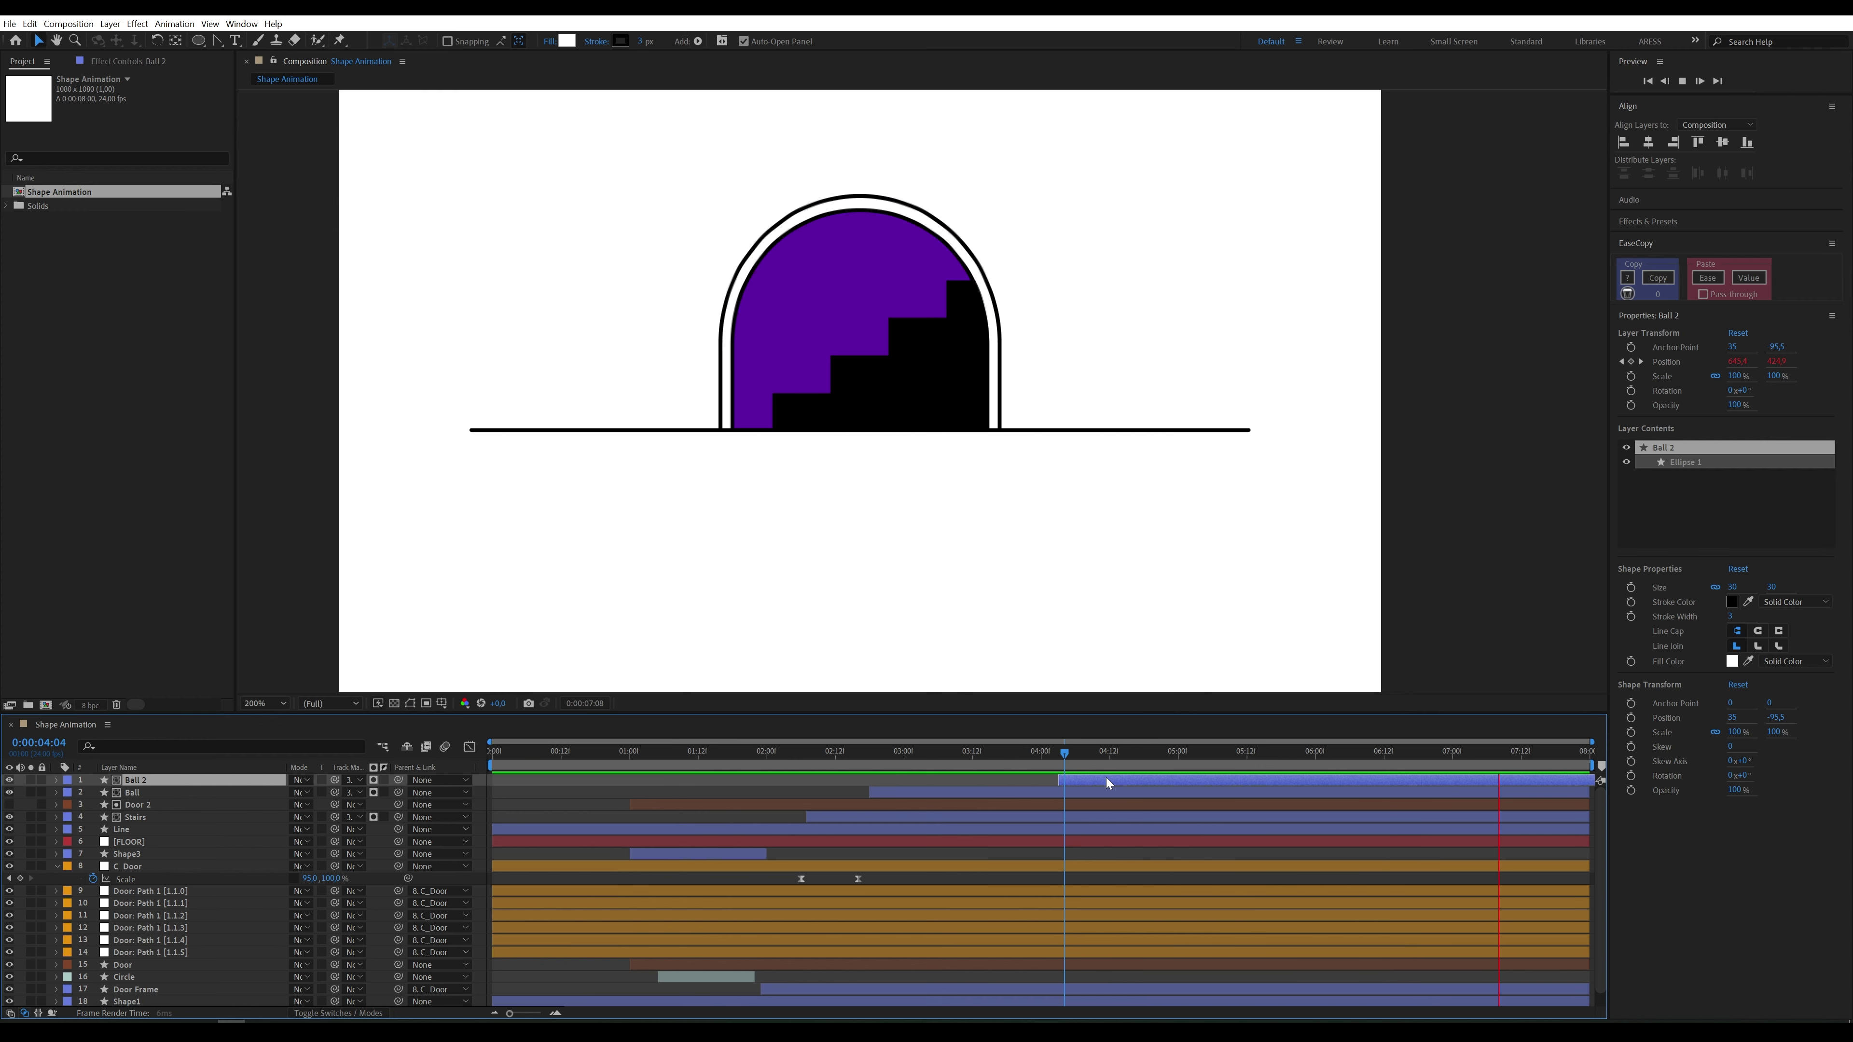
drag(1061, 755, 1189, 751)
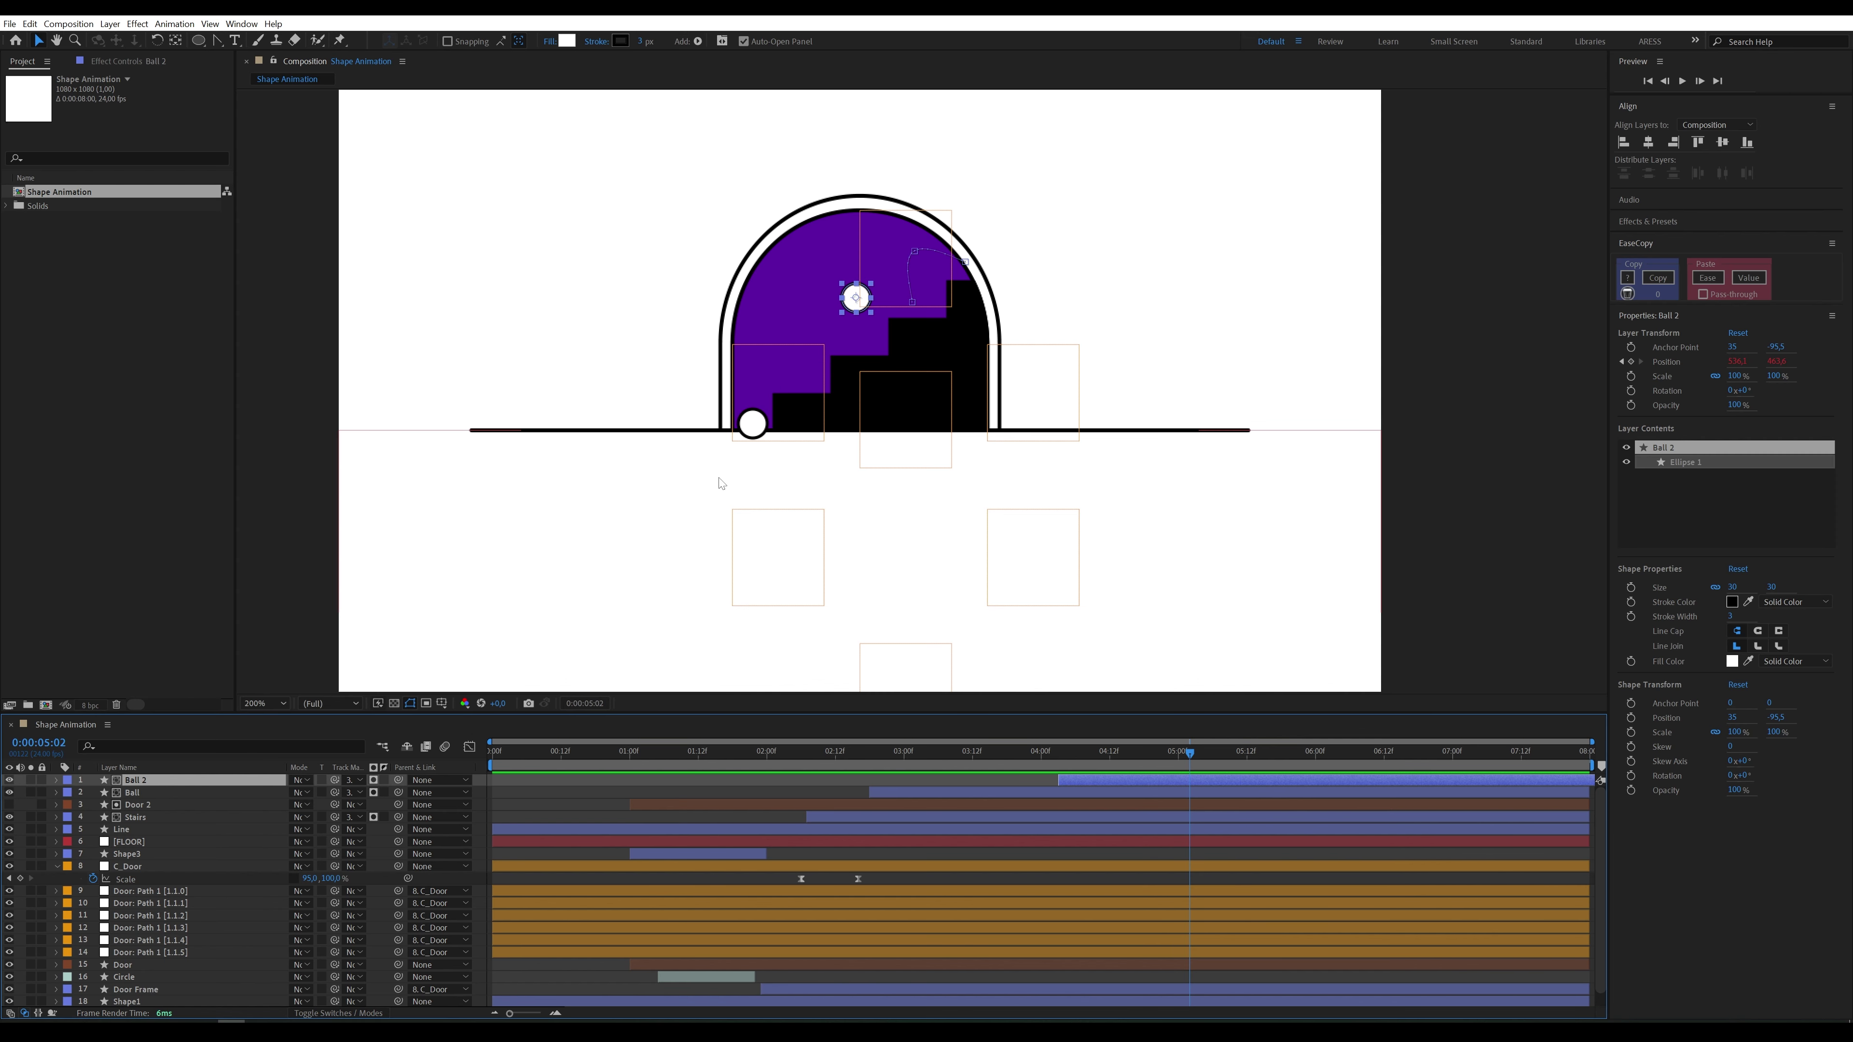
Step: Move the Line and [FLOOR] layers above both ball layers in the stack and lock them
ctrl+click(235, 792)
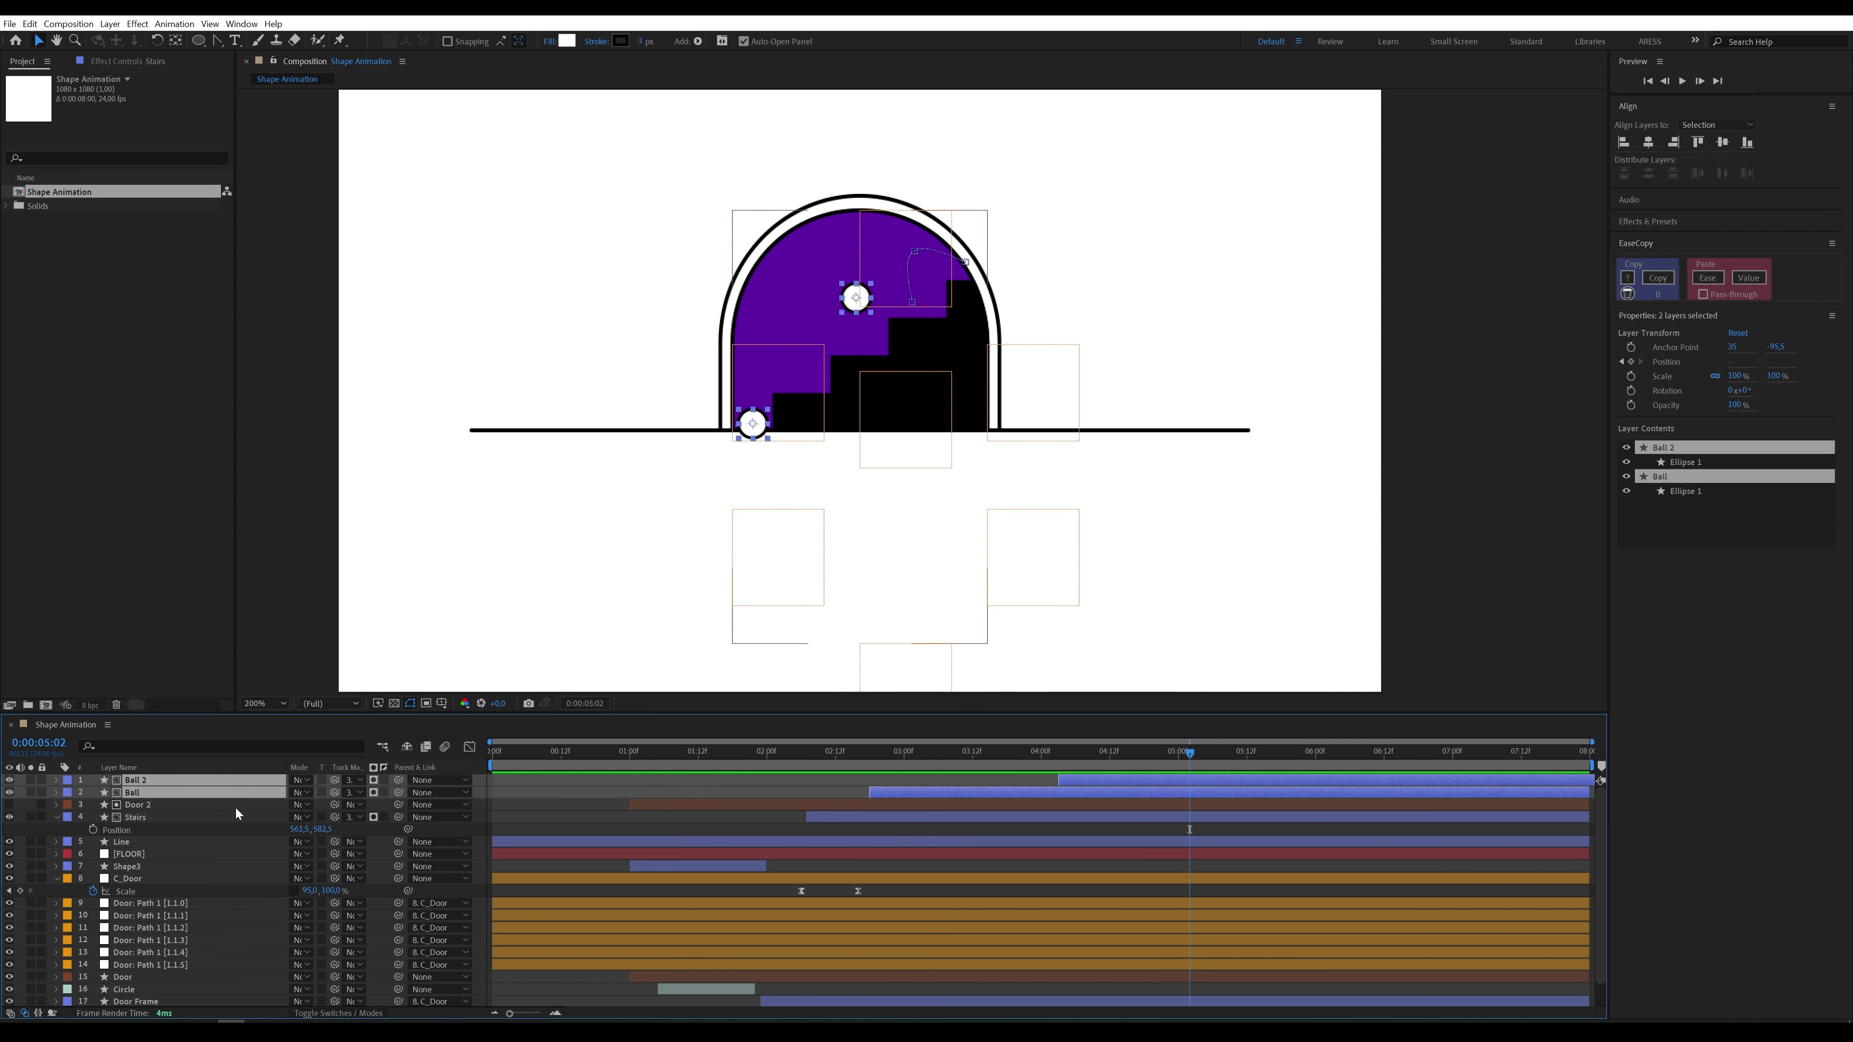
click(162, 853)
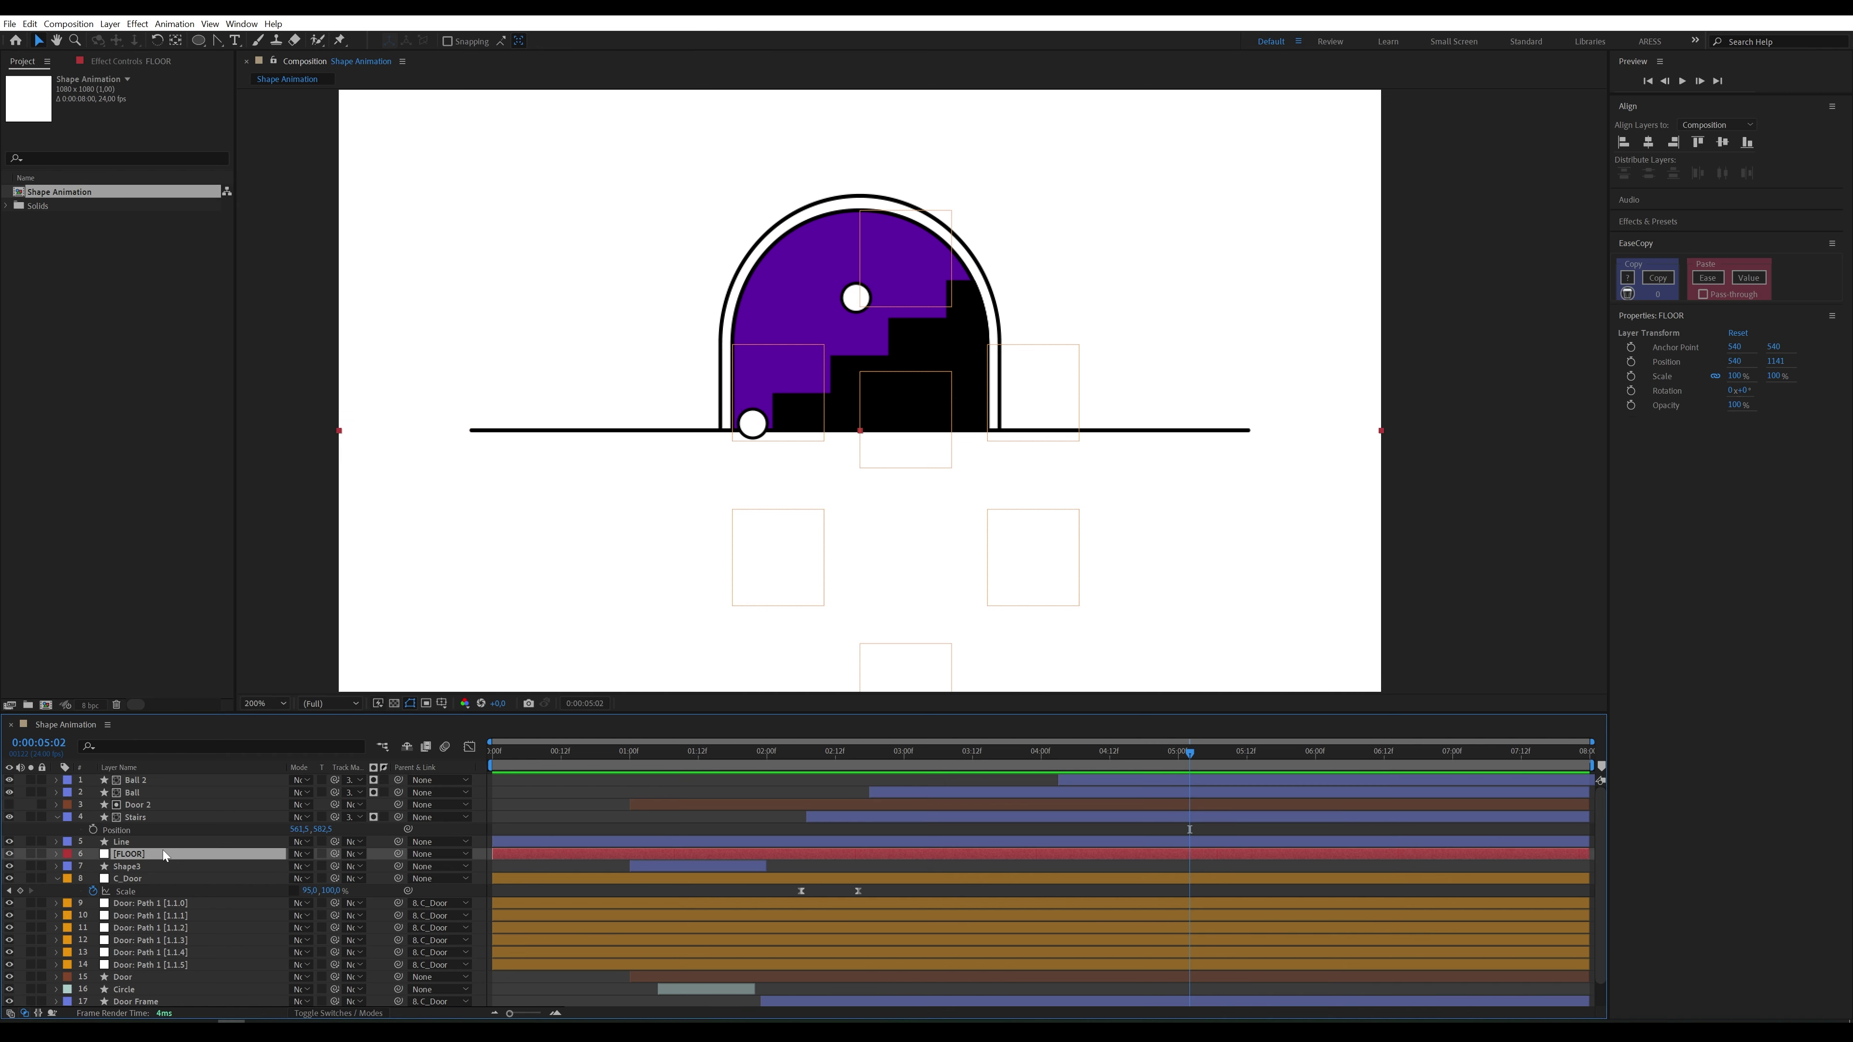
ctrl+click(138, 841)
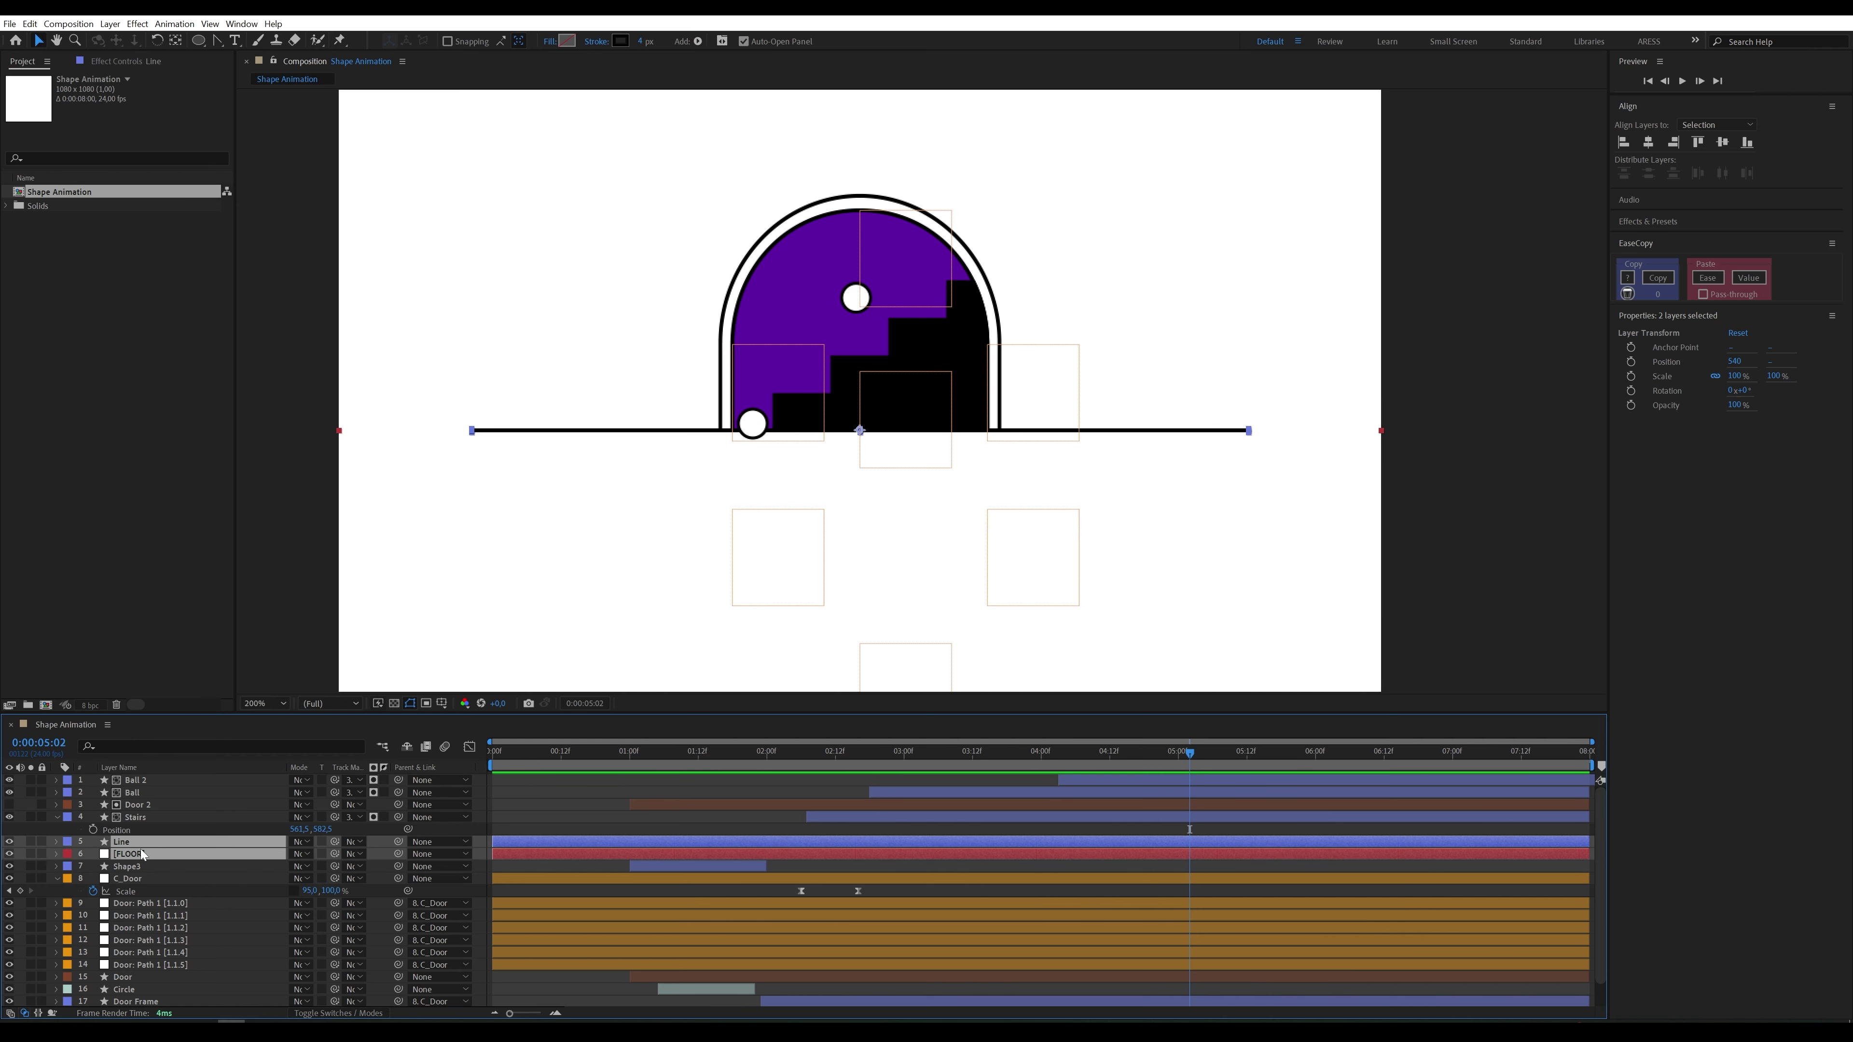
drag(146, 792, 150, 775)
key(Page_Up)
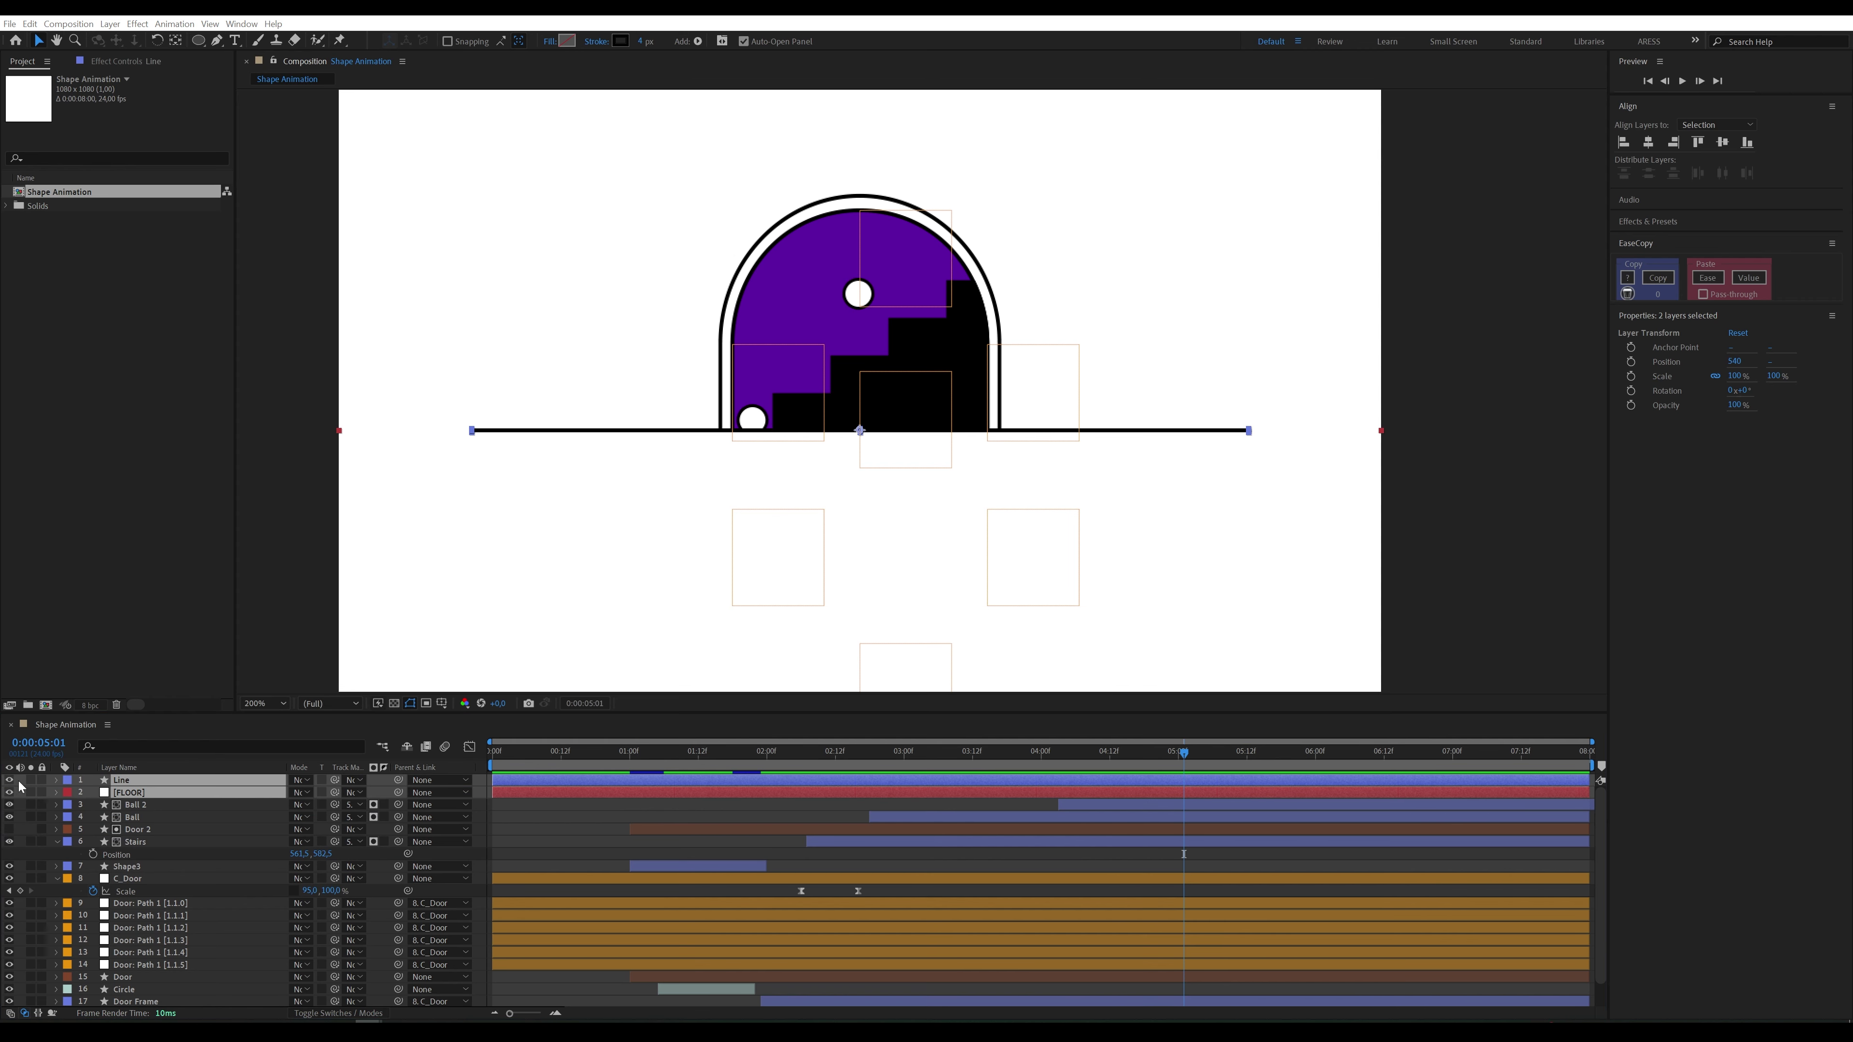
drag(43, 780, 42, 793)
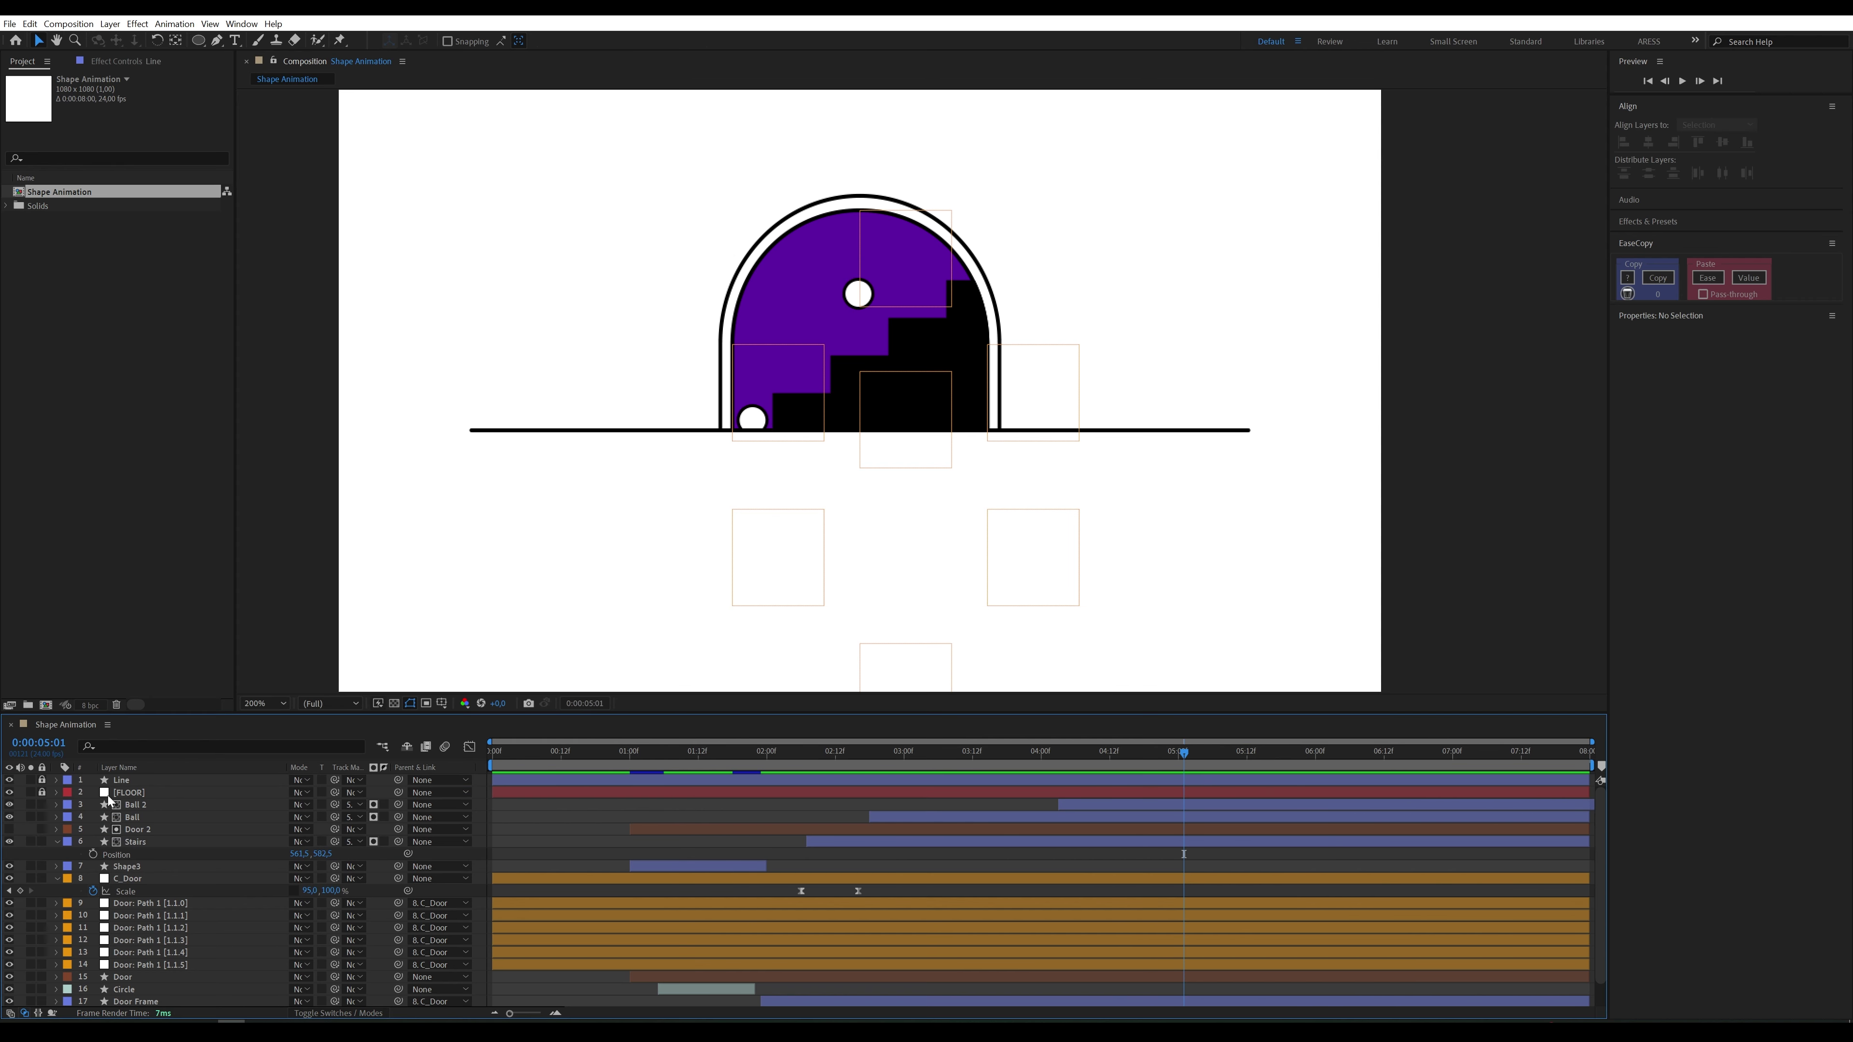
Step: Draw a white circle about 56 px wide on a new shape layer and place it in the door's upper-left area
click(197, 40)
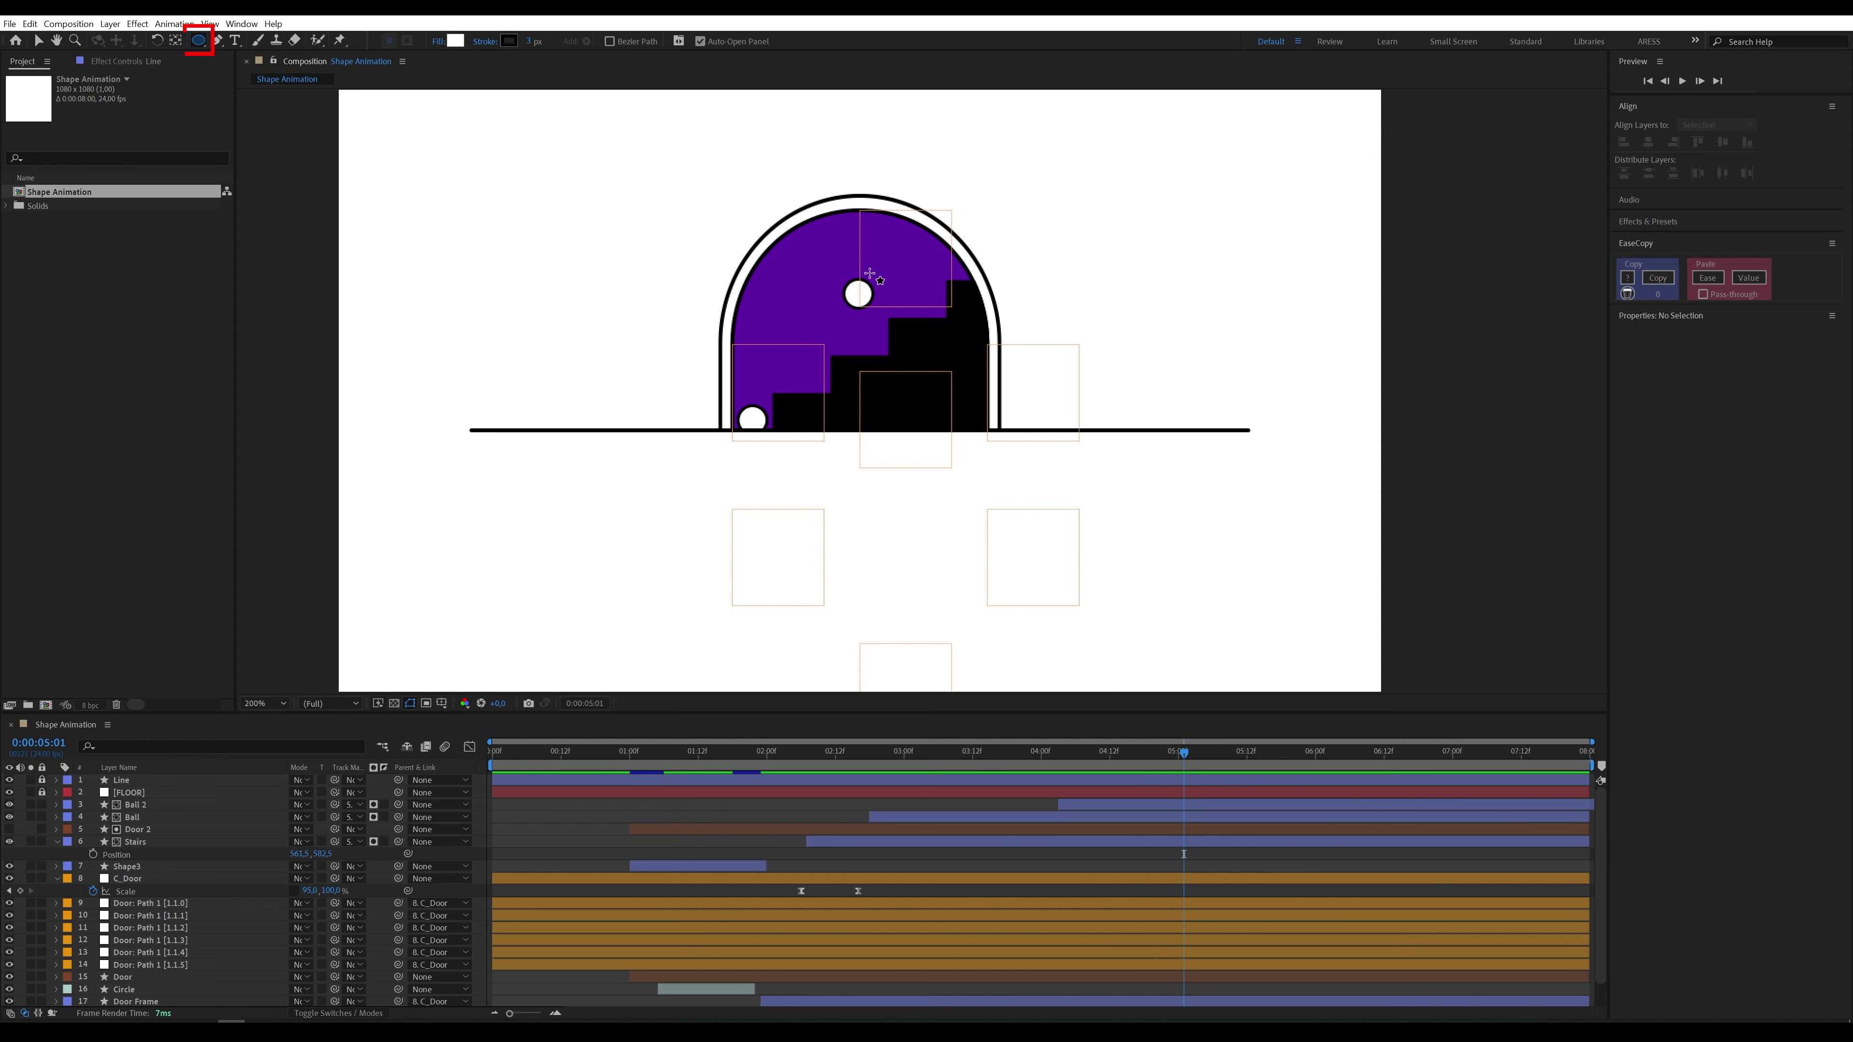
drag(818, 246, 873, 299)
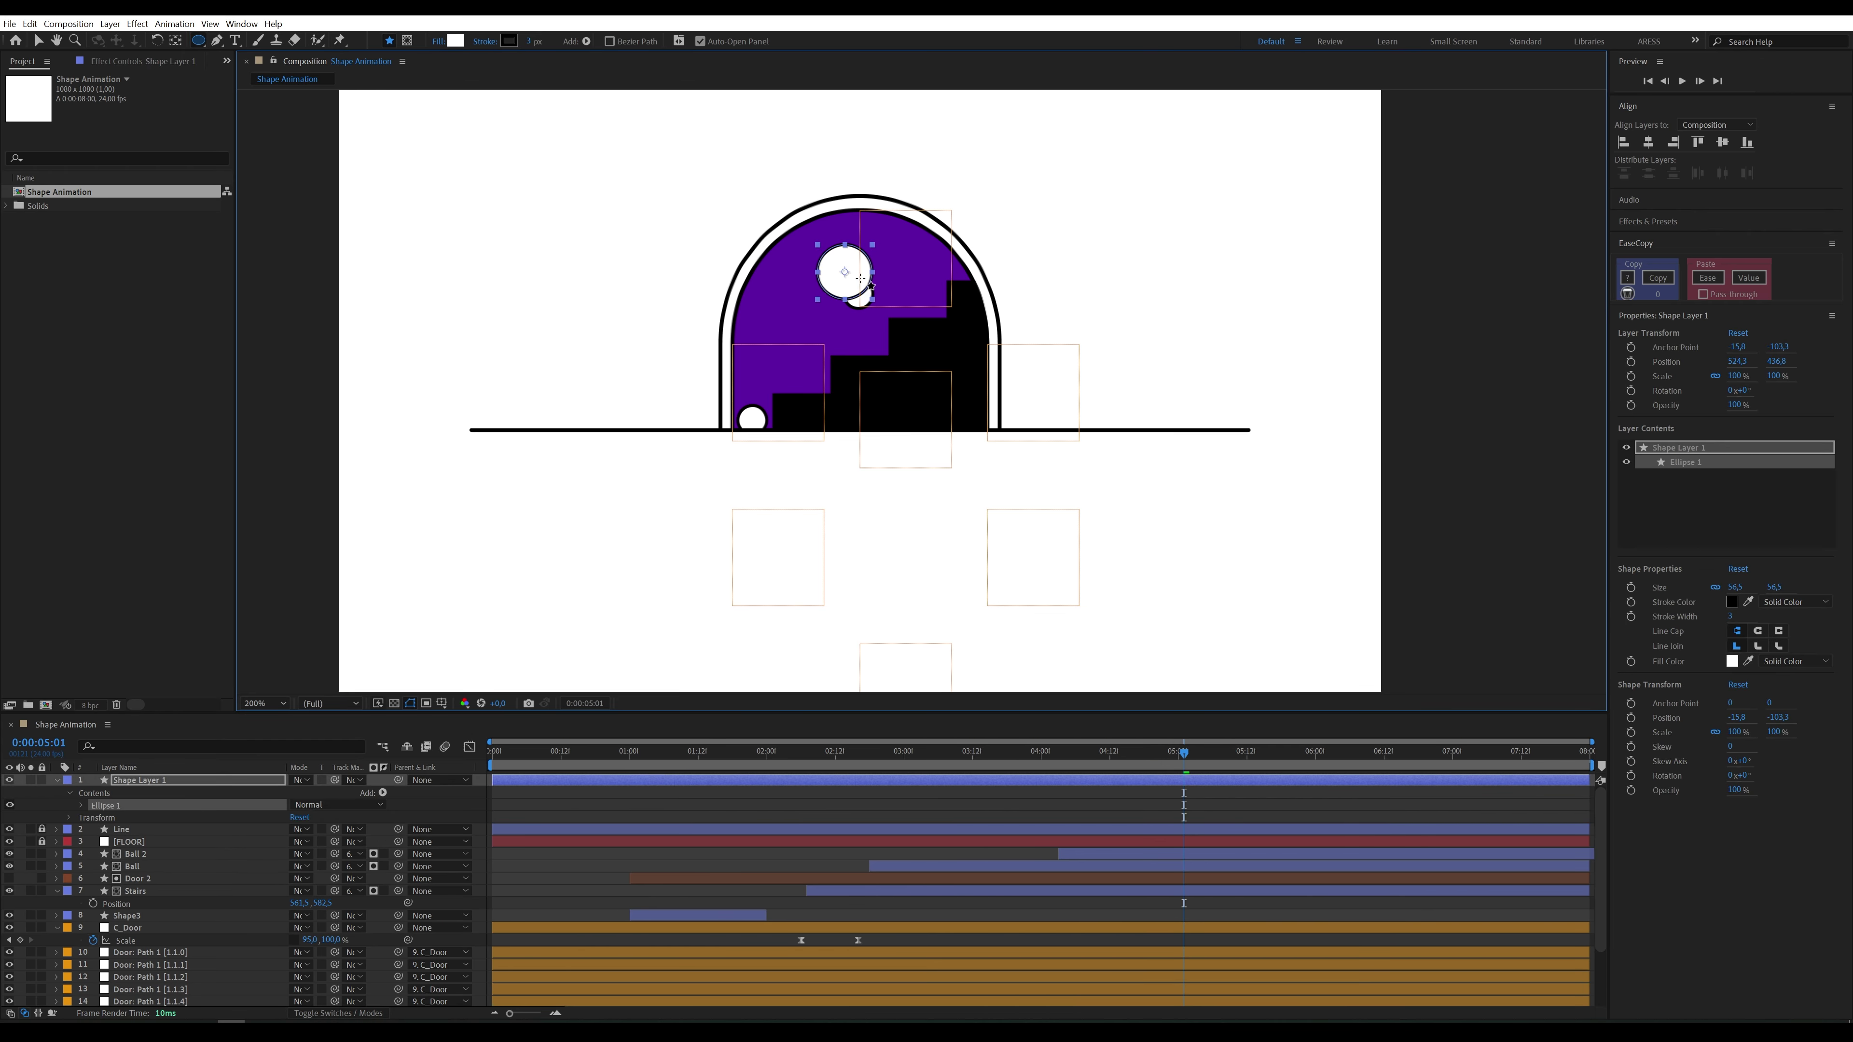
click(40, 41)
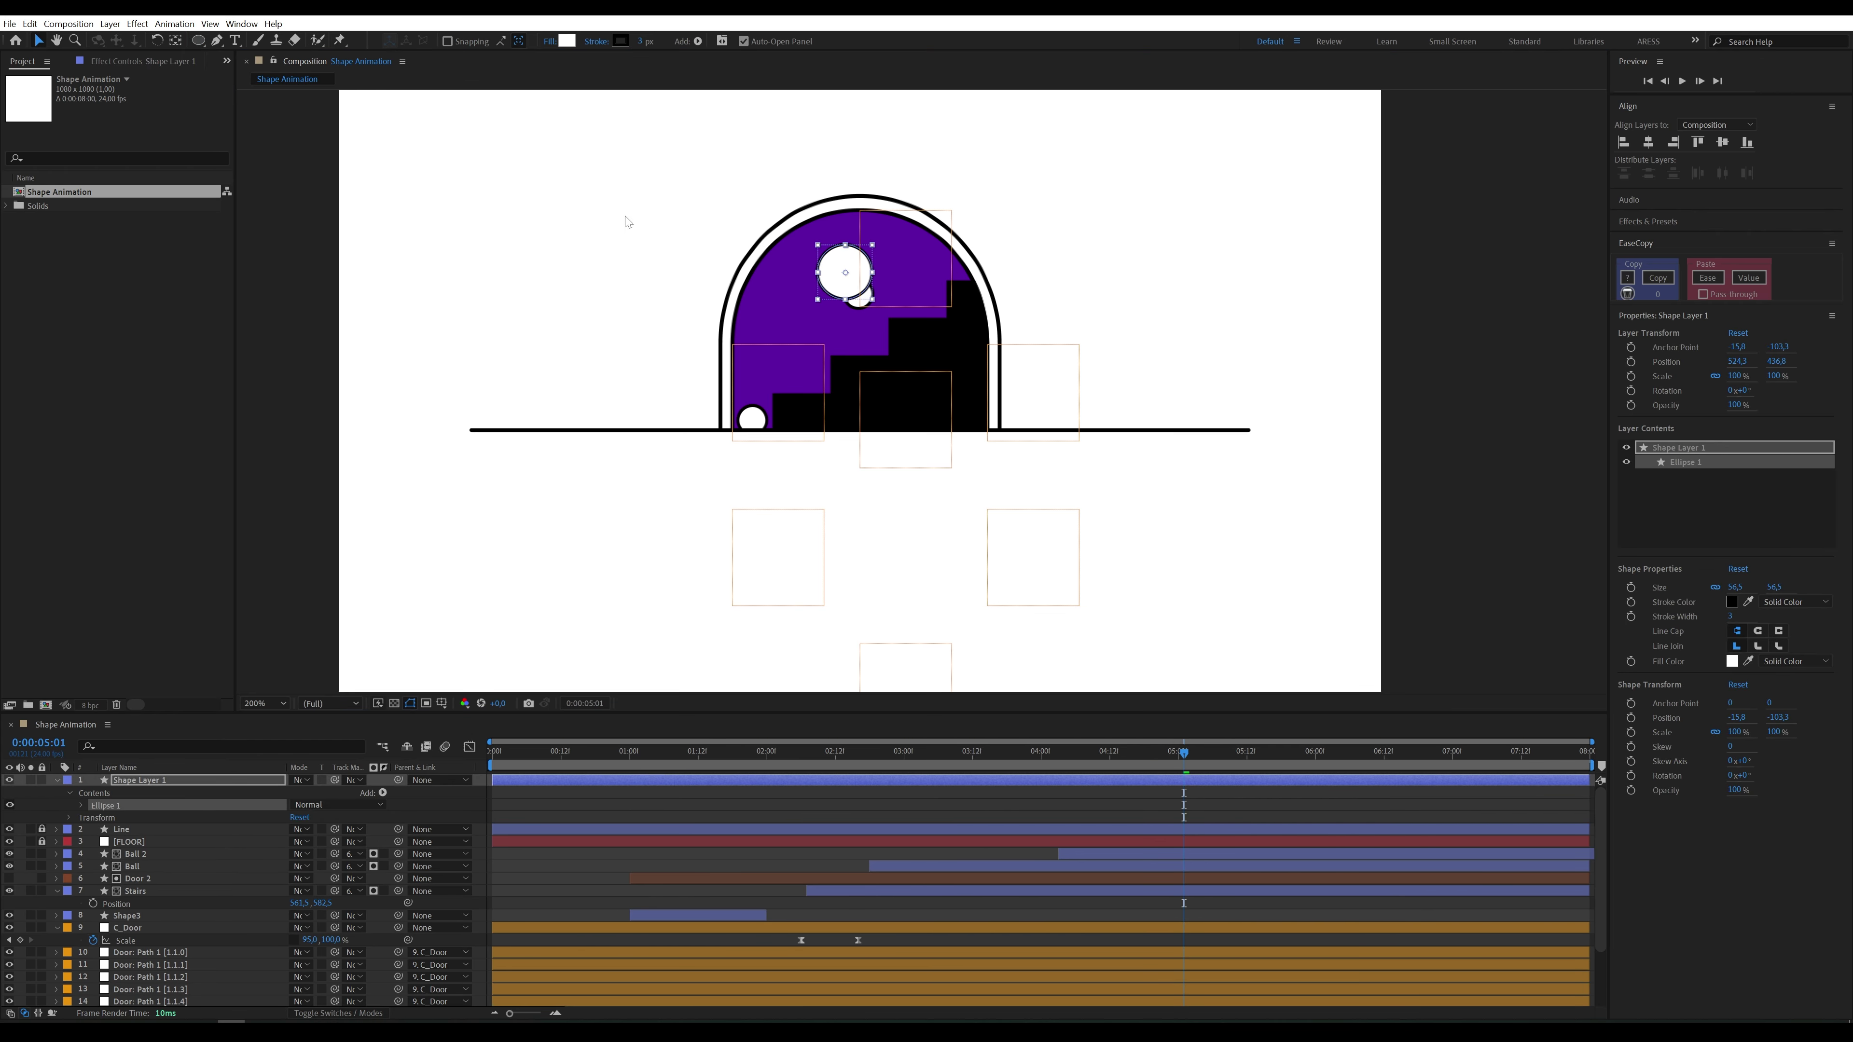
drag(855, 285, 825, 257)
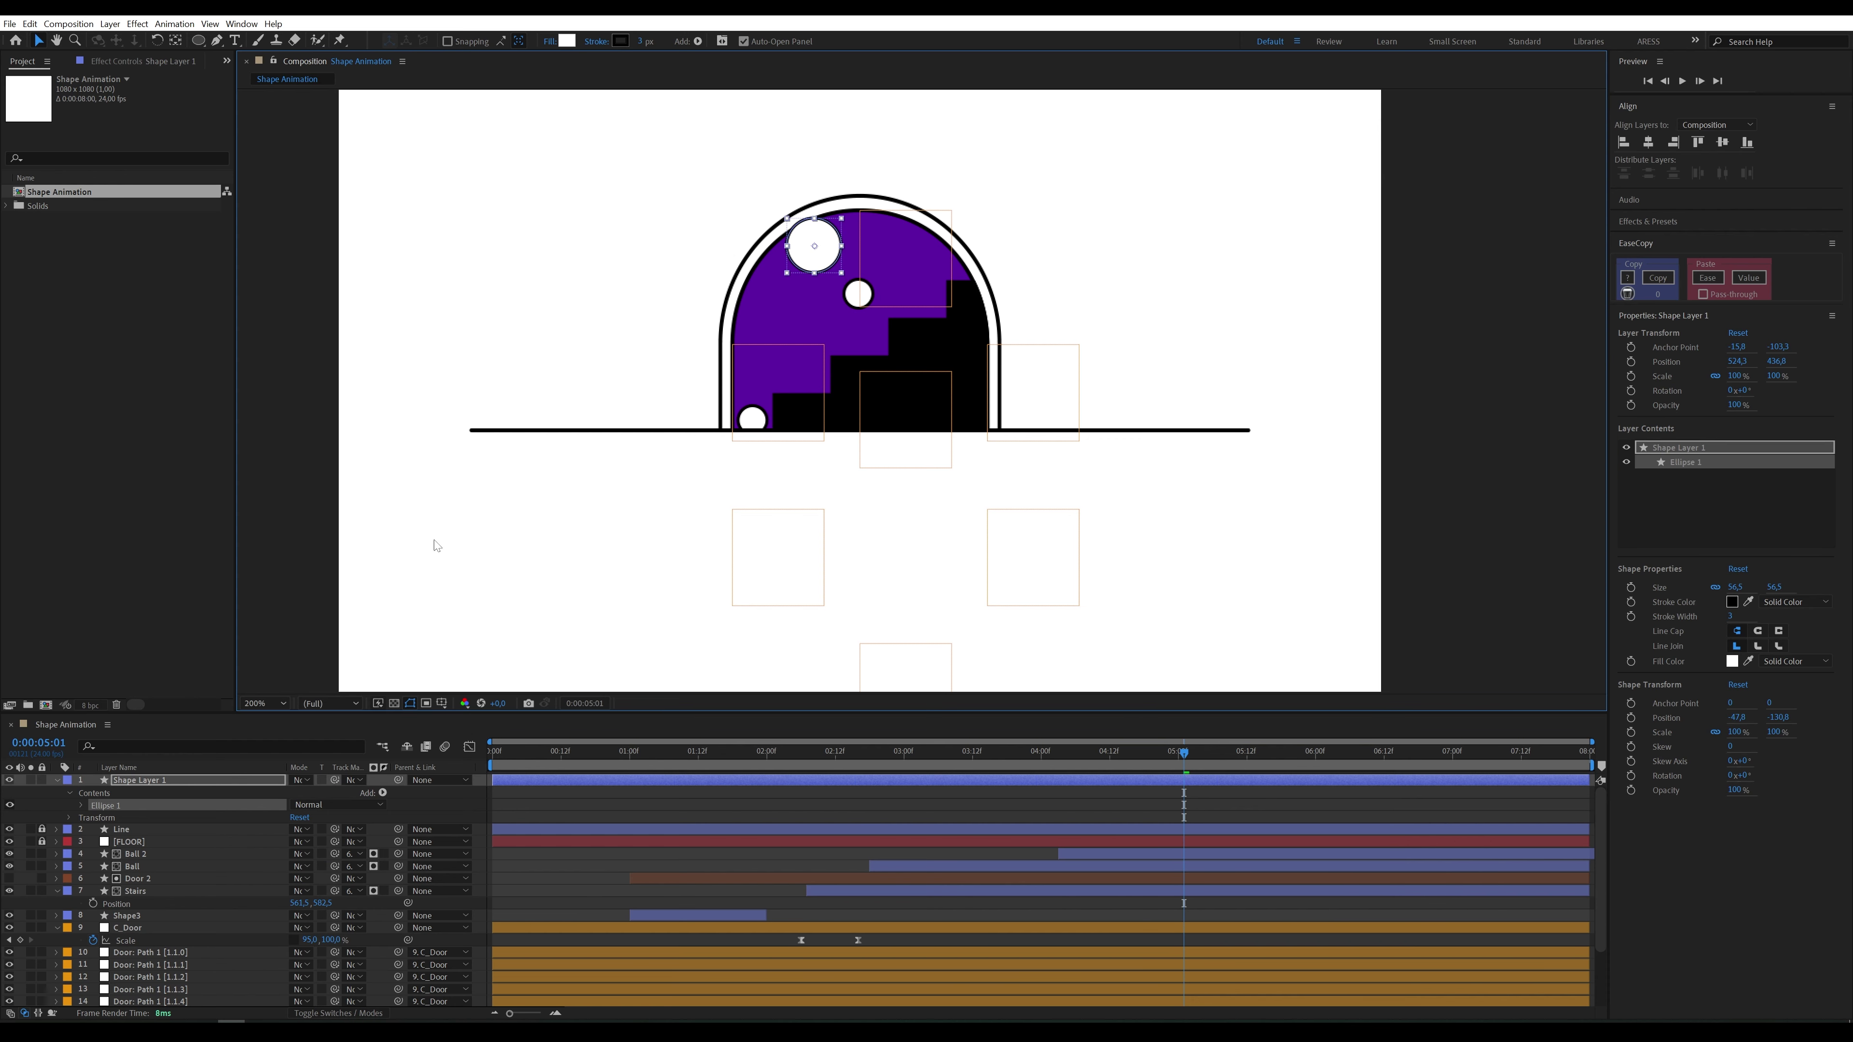
Step: Rename the new circle's layer Drop Circle and give it a pink label colour
right_click(180, 782)
click(238, 738)
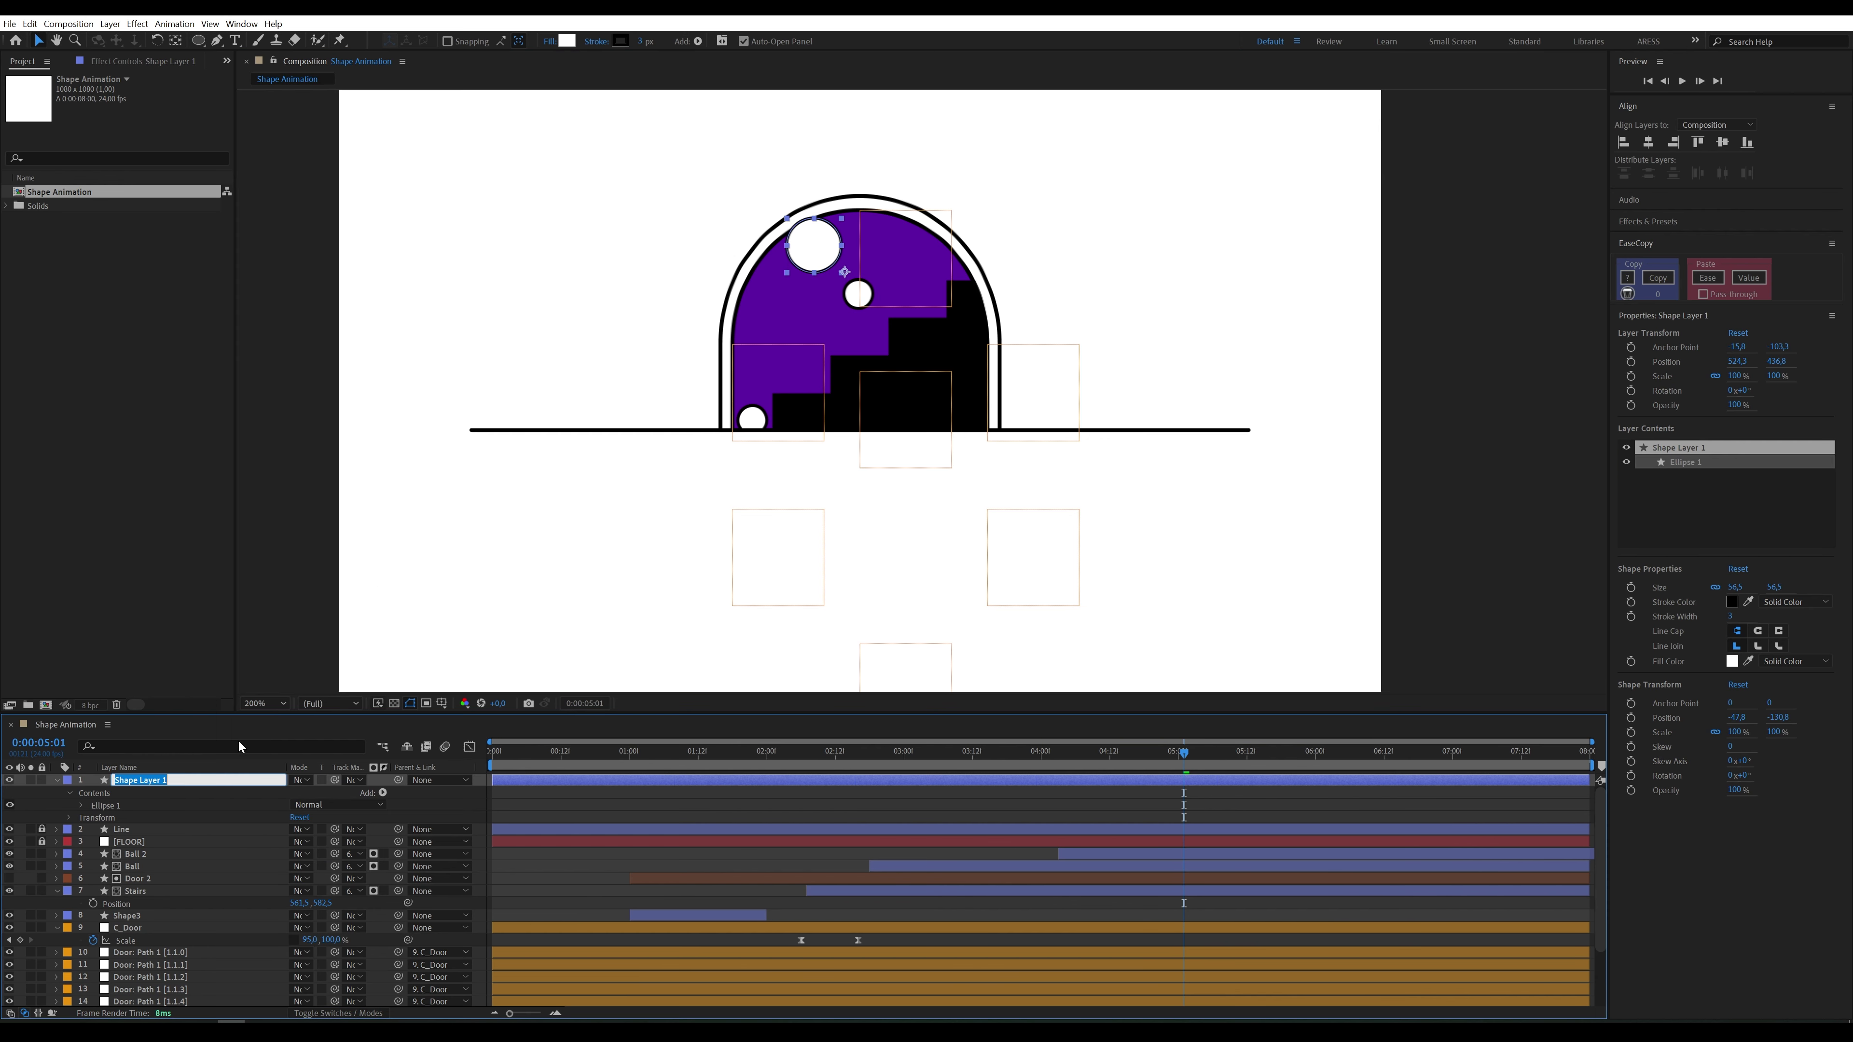
text(Drop Circle)
key(Return)
click(67, 780)
click(124, 710)
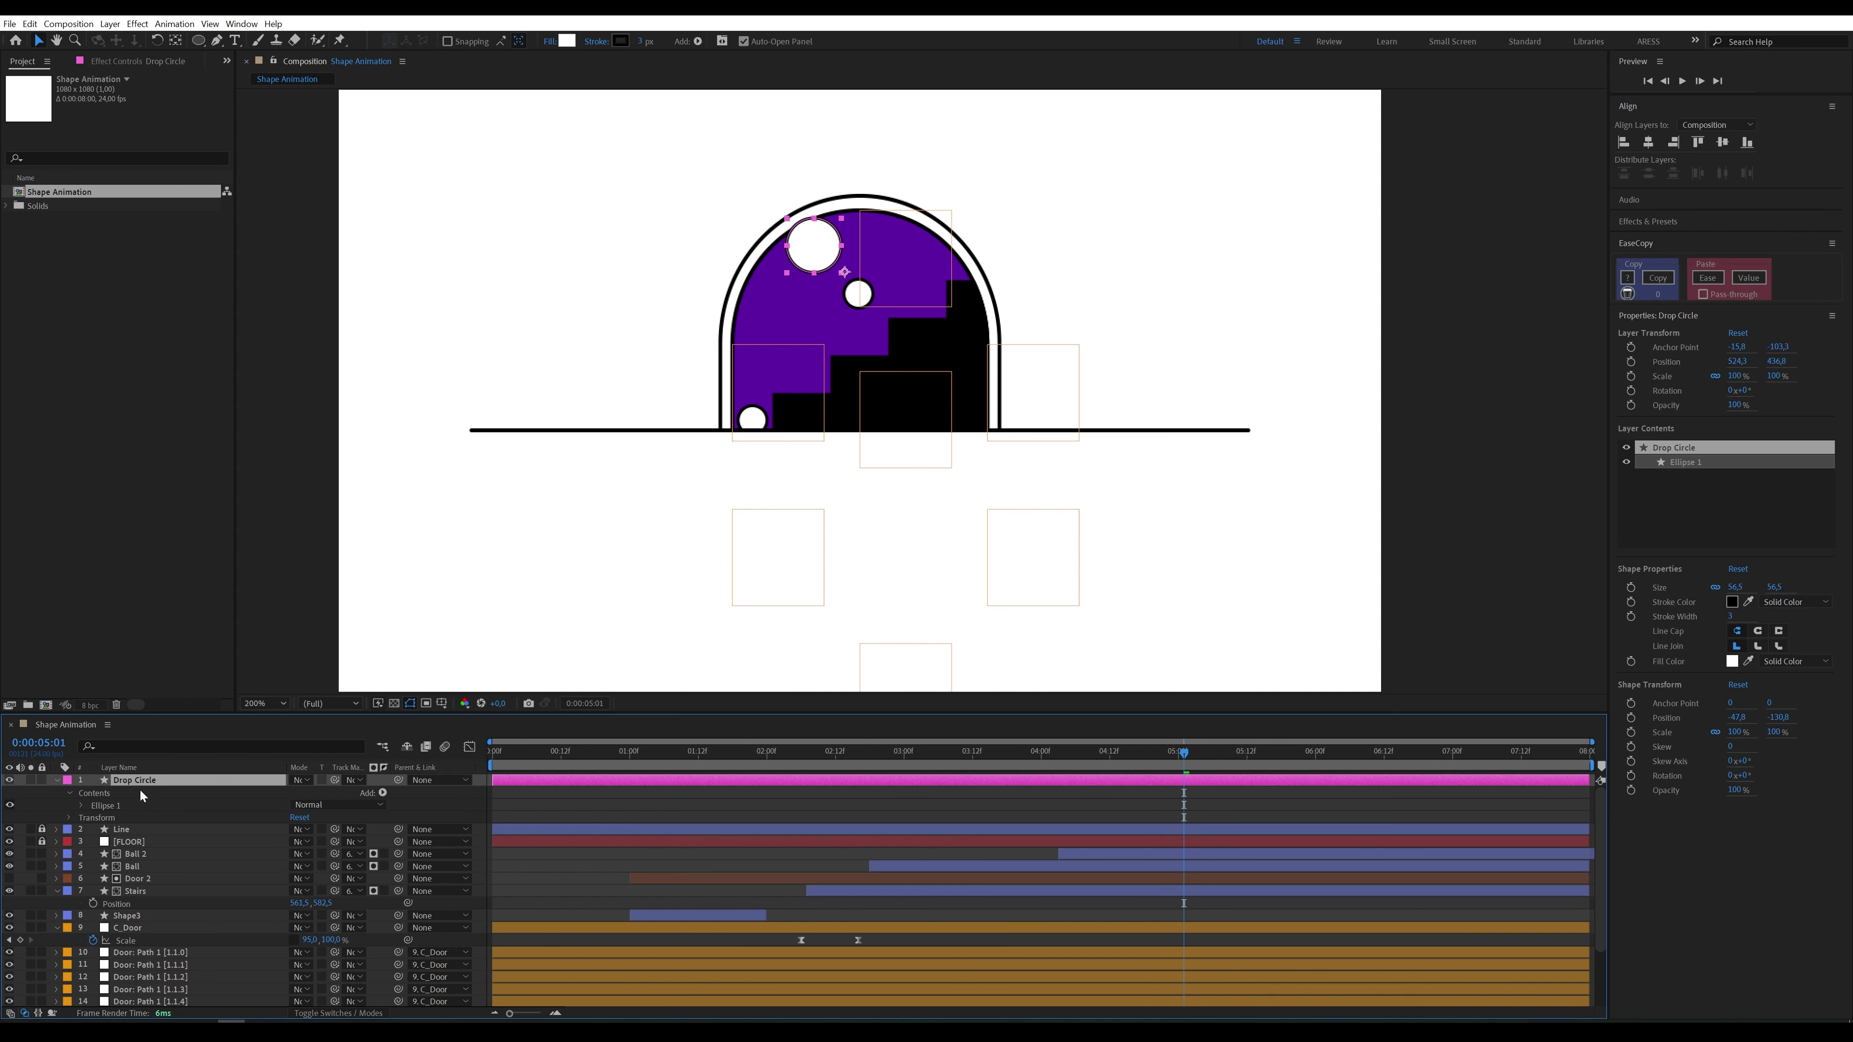
Step: Place the Drop Circle layer directly below [FLOOR] and set Door 2 as its track matte
drag(140, 785, 187, 836)
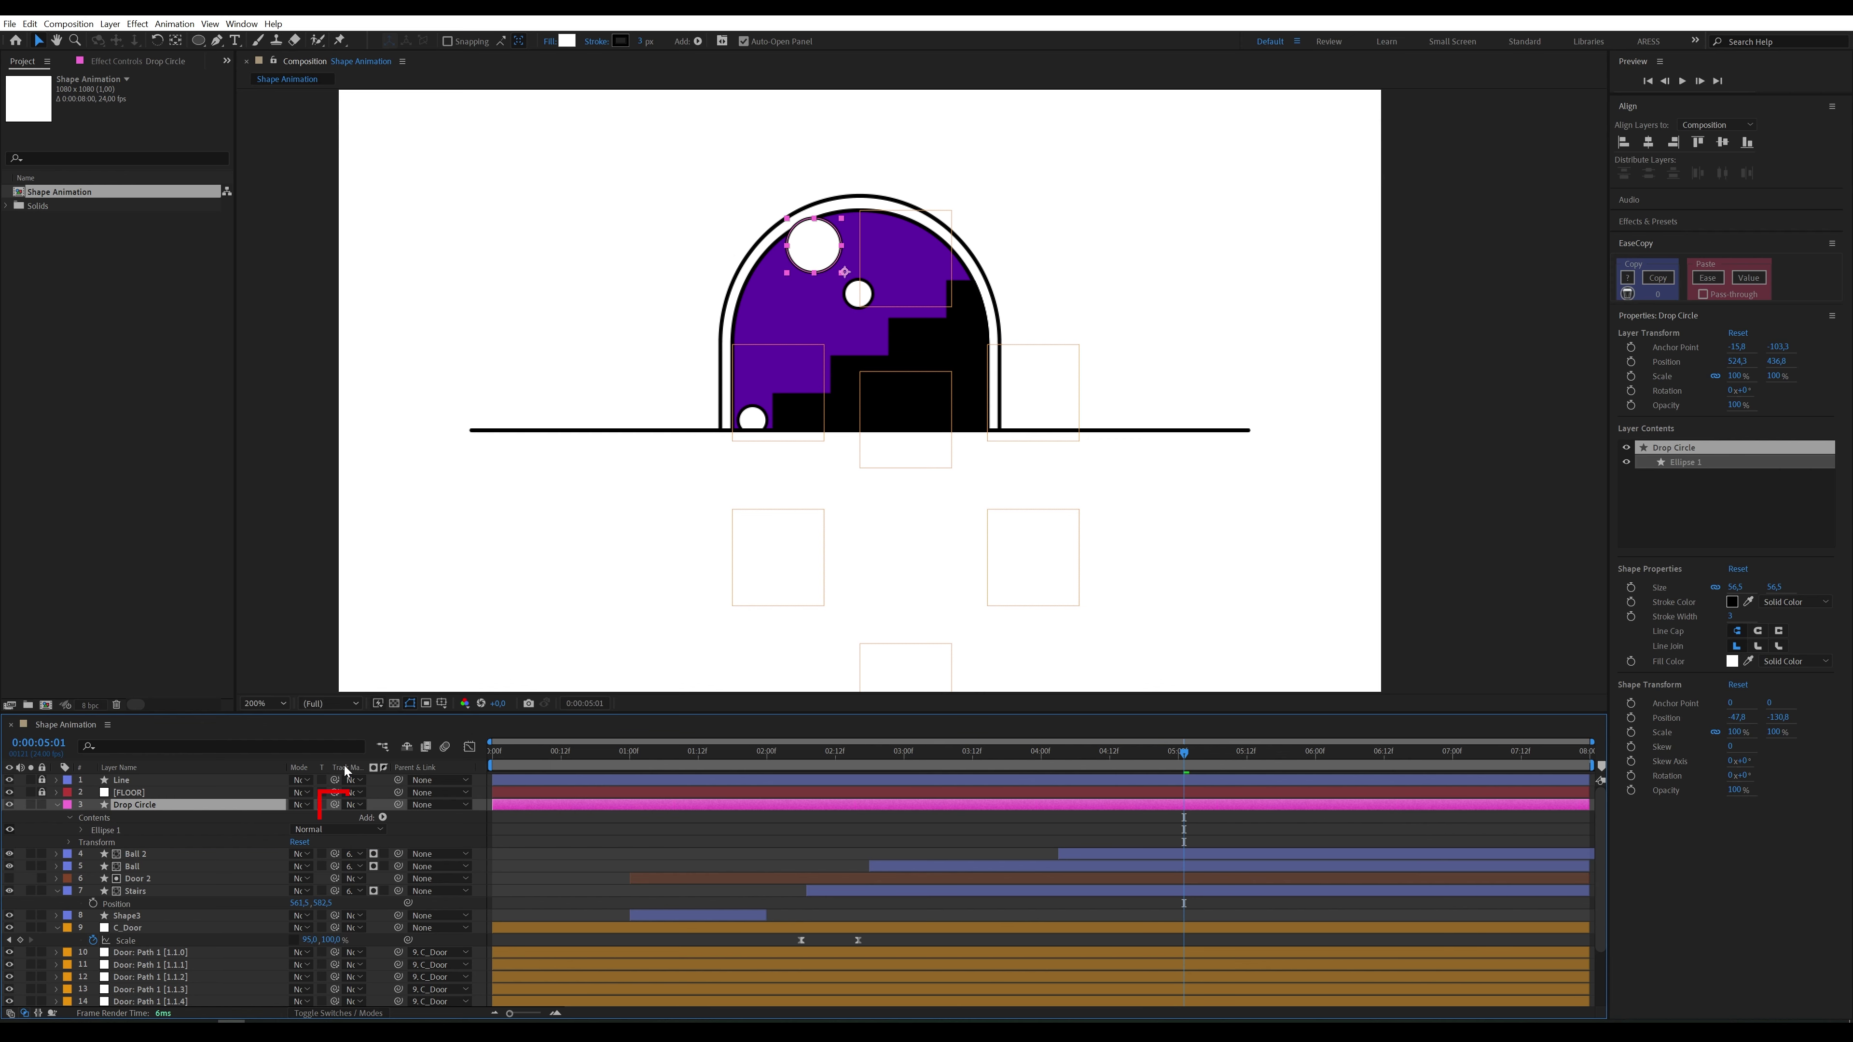
drag(333, 805, 199, 880)
Step: Raise the Drop Circle vertically through its Position until it sits above the door opening, and scrub to 0:00:05:22
key(p)
mouse_move(323, 817)
mouse_down()
mouse_move(286, 834)
mouse_move(321, 817)
mouse_move(298, 819)
mouse_up()
click(693, 805)
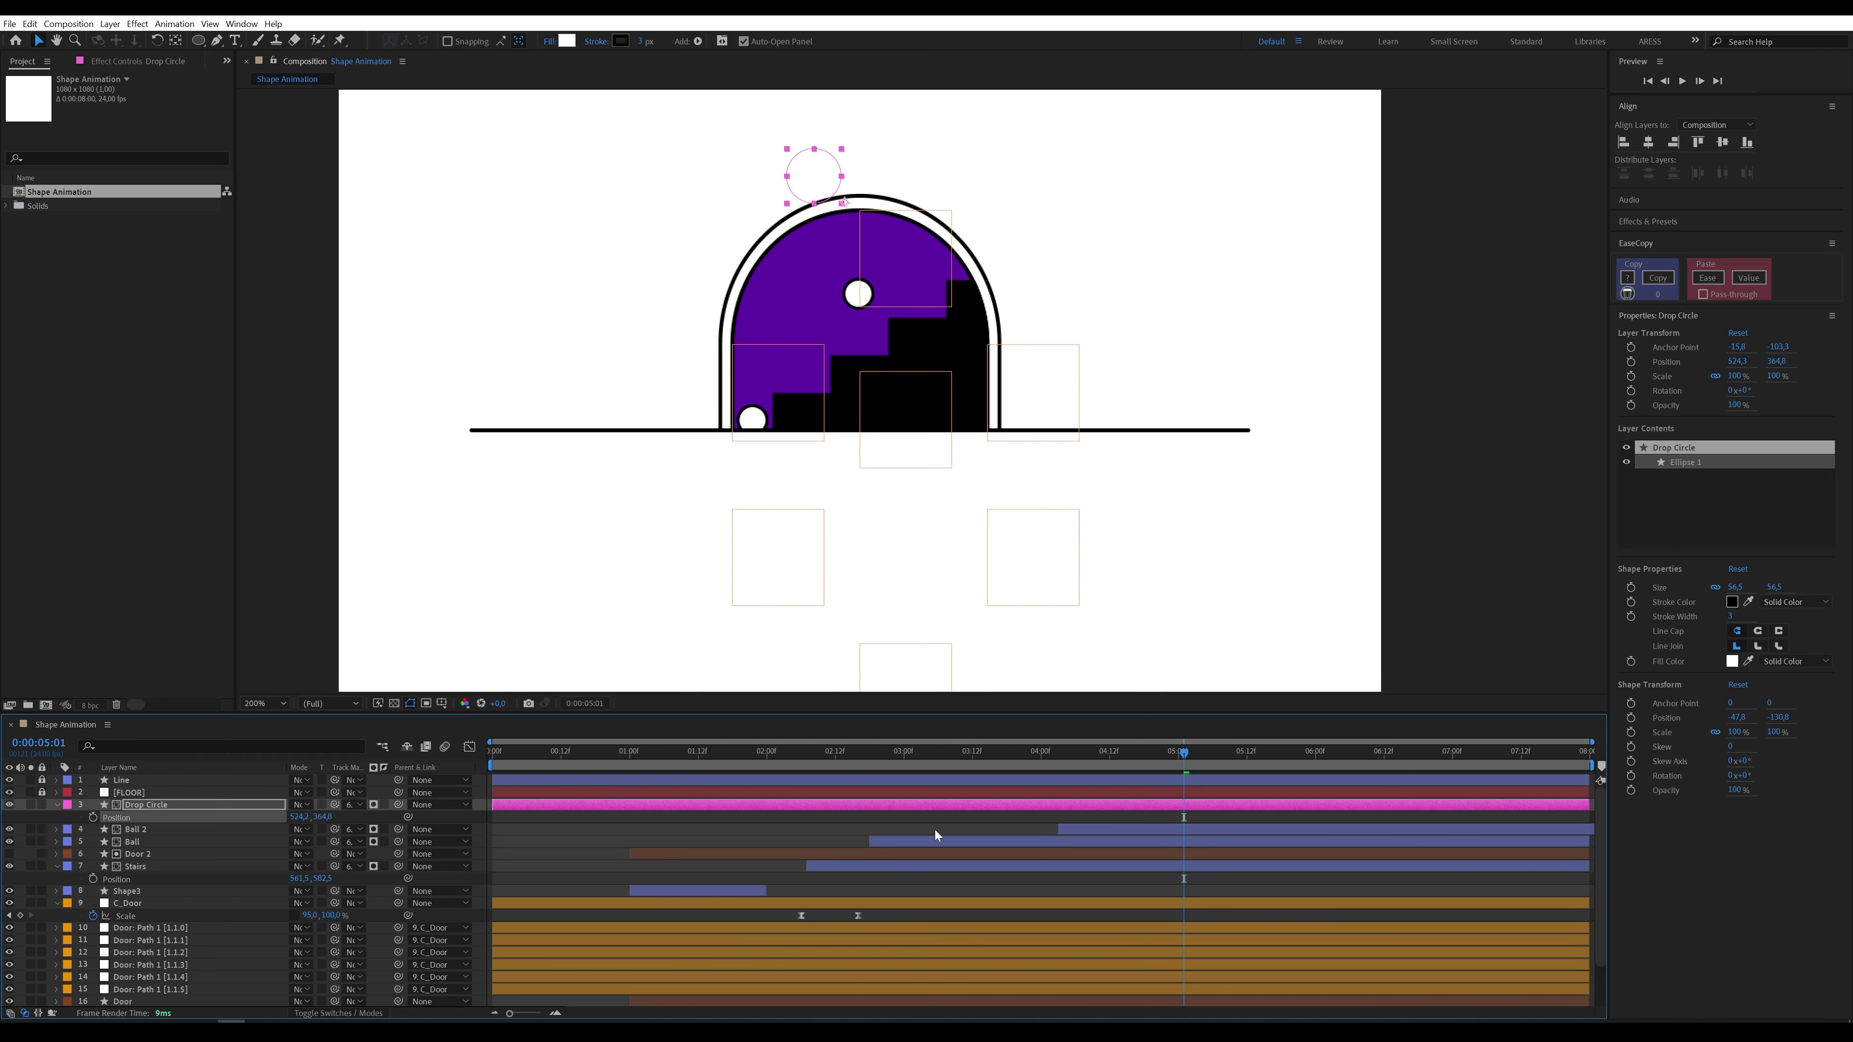
drag(1130, 754, 1303, 752)
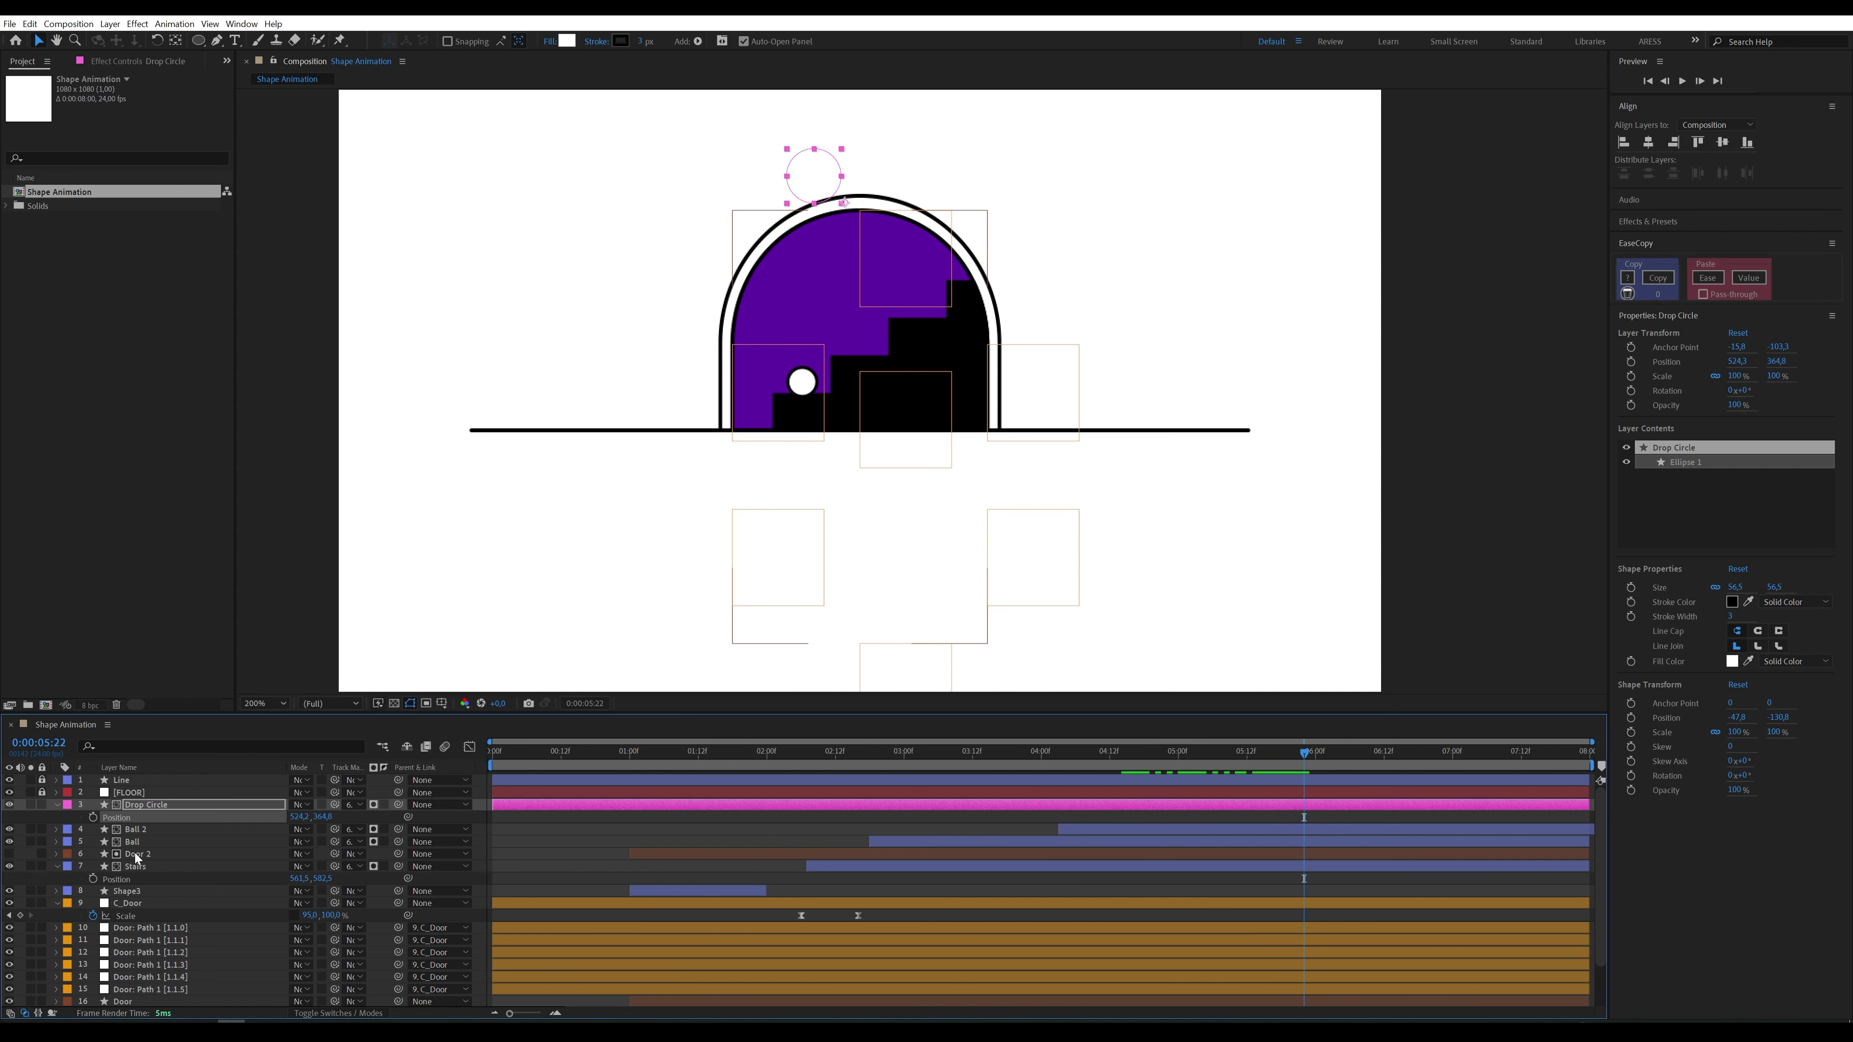
Step: Keyframe the Drop Circle's Position at 0:00:05:22, lower it to the floor line at 0:00:06:08, and apply Easy Ease to both keyframes
click(93, 817)
key(shift+Page_Down)
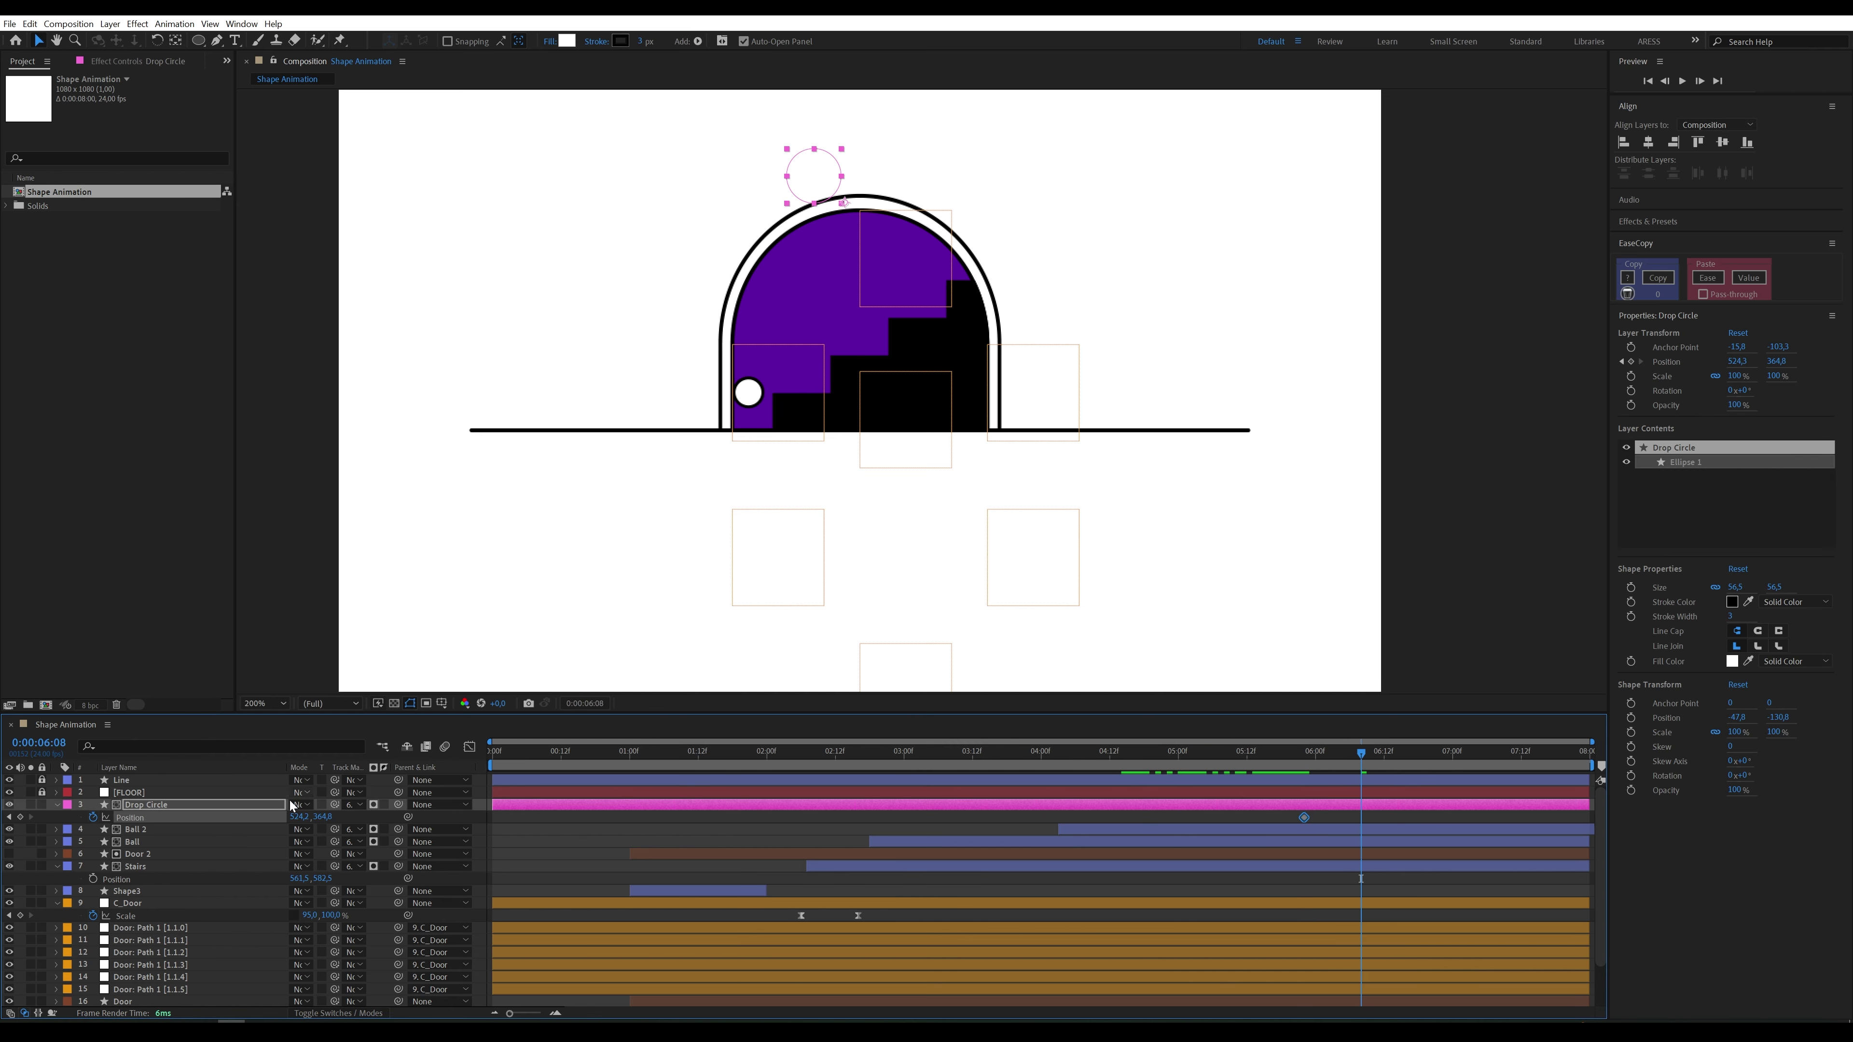
drag(324, 817, 558, 812)
drag(1396, 815, 1281, 815)
key(F9)
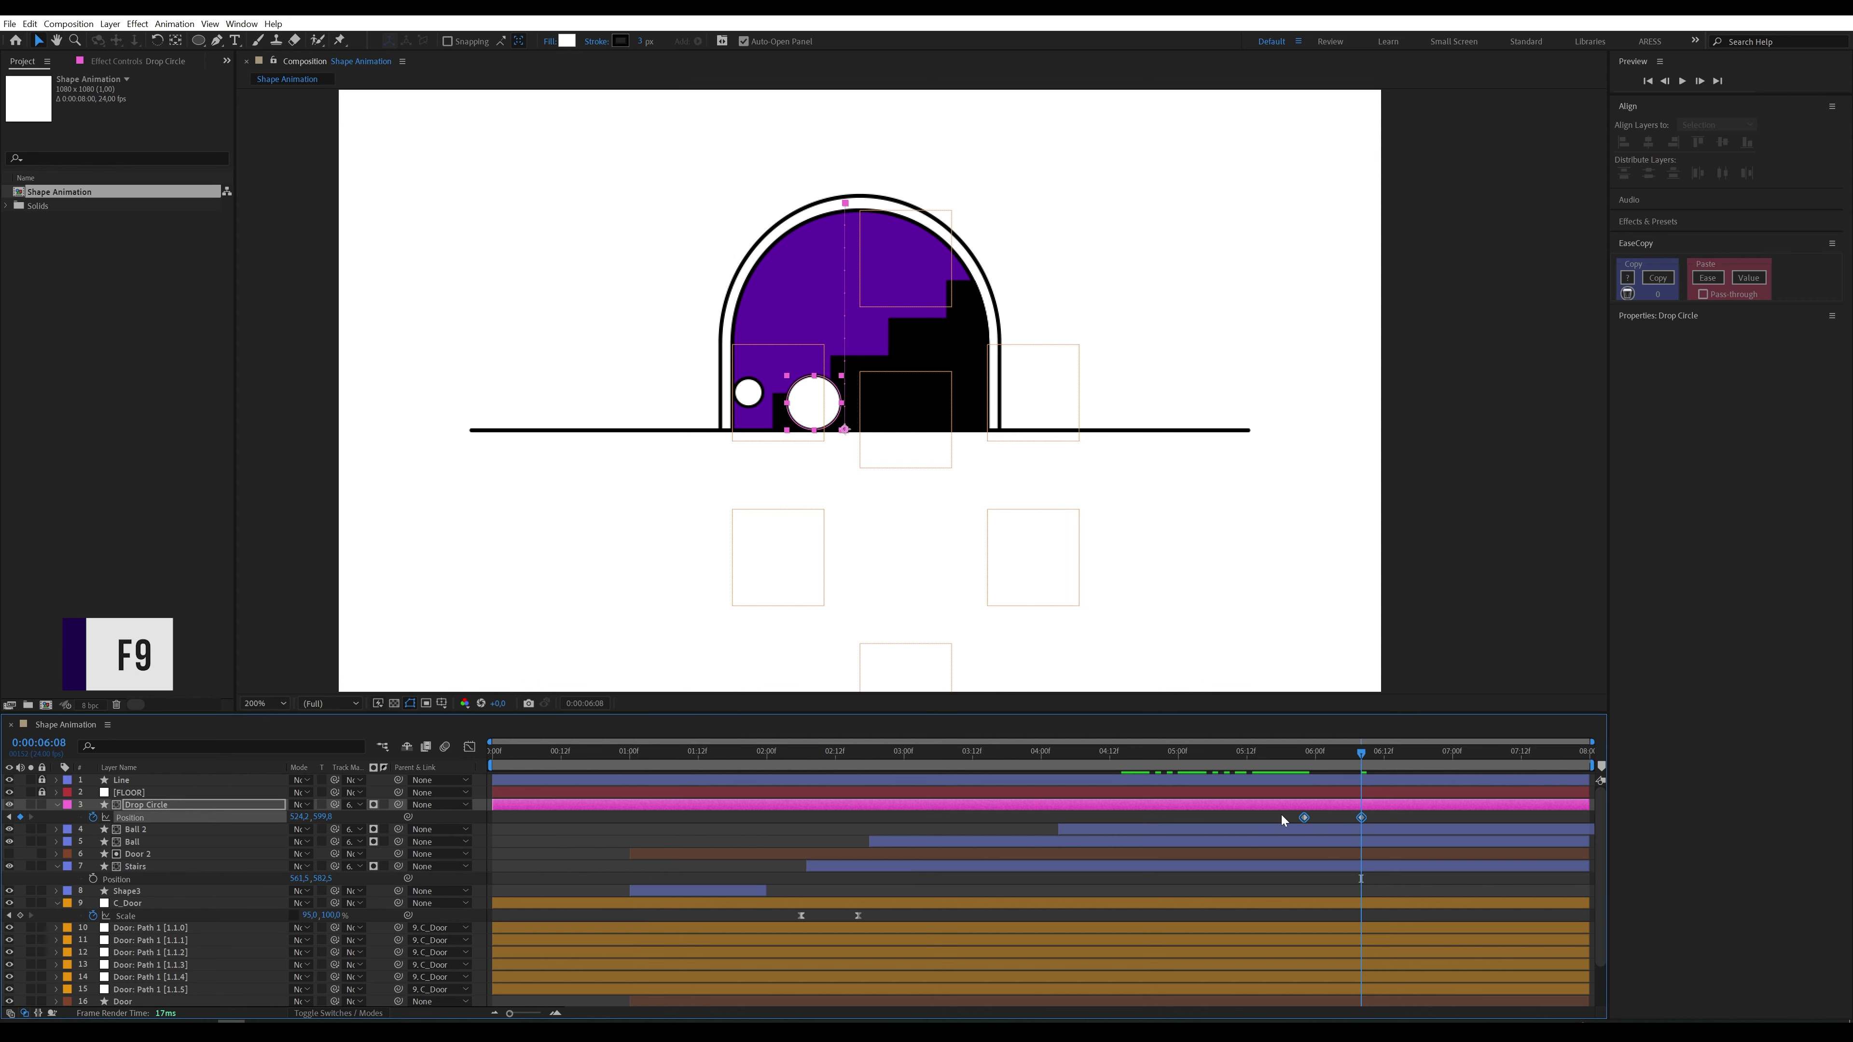
Step: Trim the Drop Circle layer's start to 0:00:05:22 and stretch its first keyframe's speed influence fully toward the second keyframe
click(1301, 751)
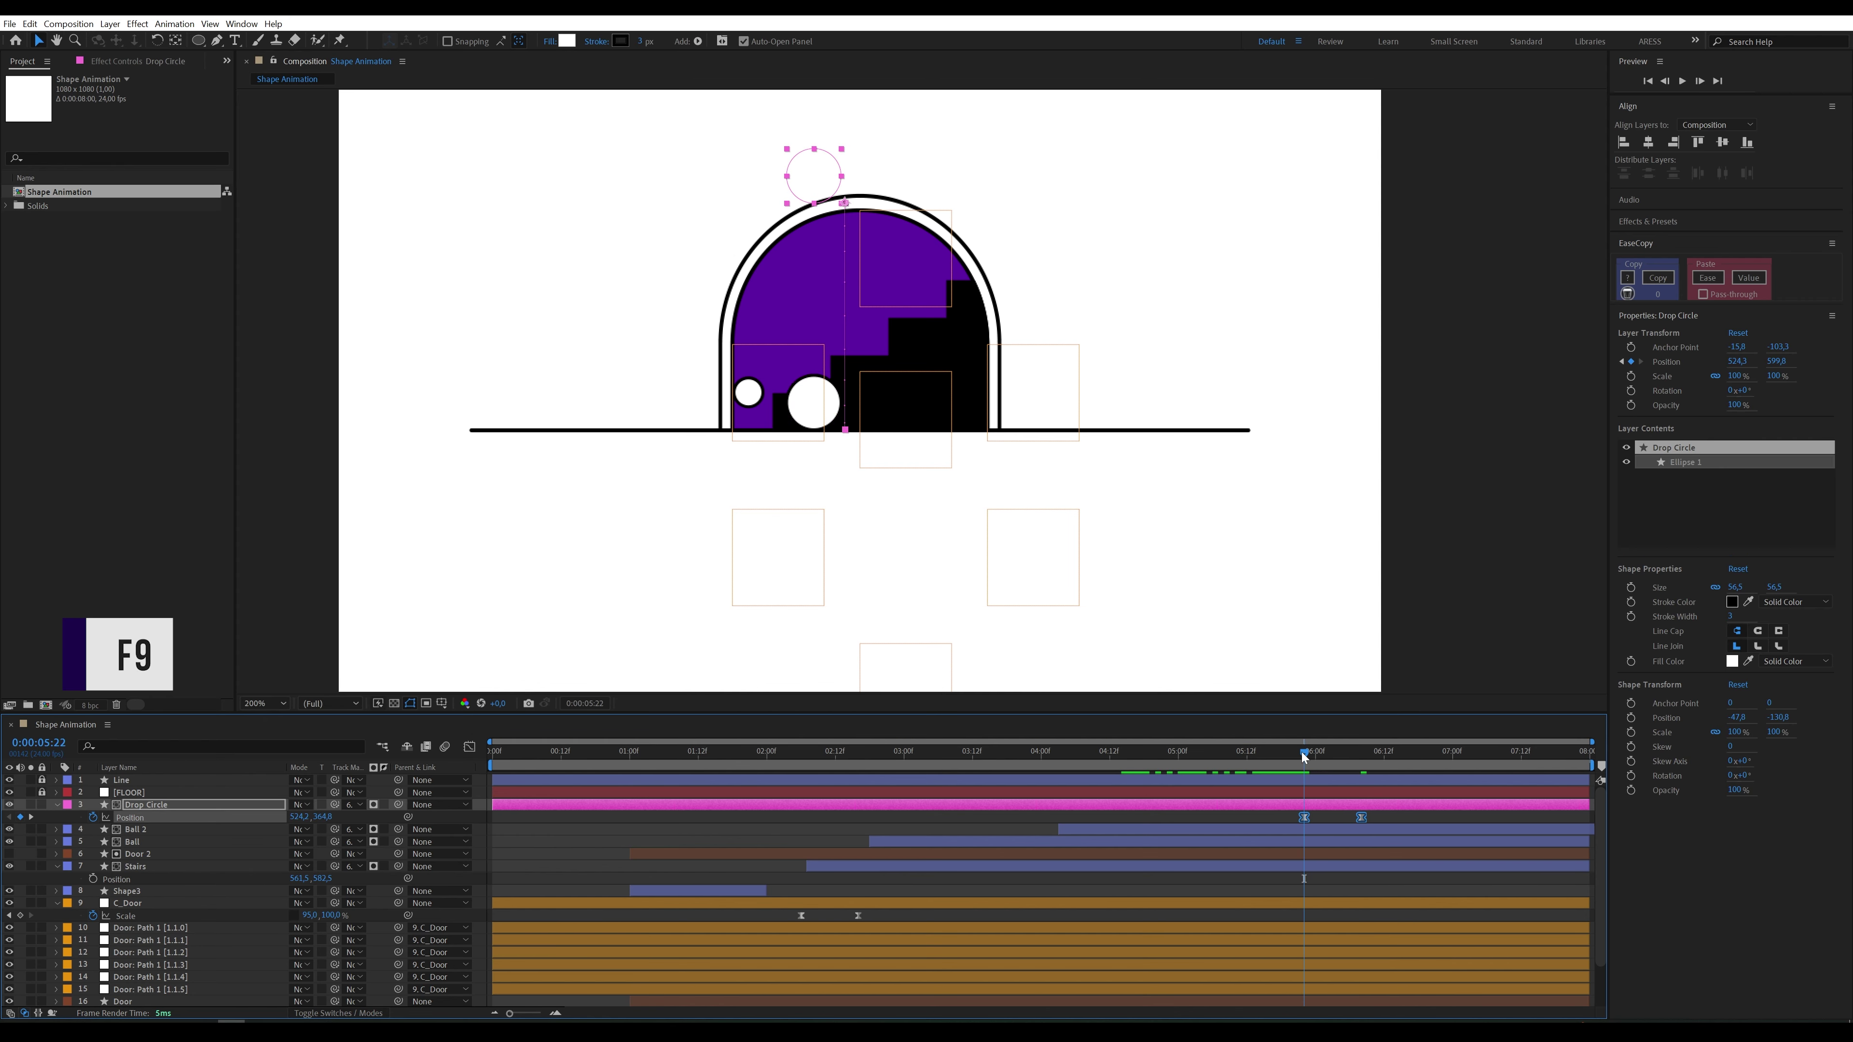
key(alt+bracketleft)
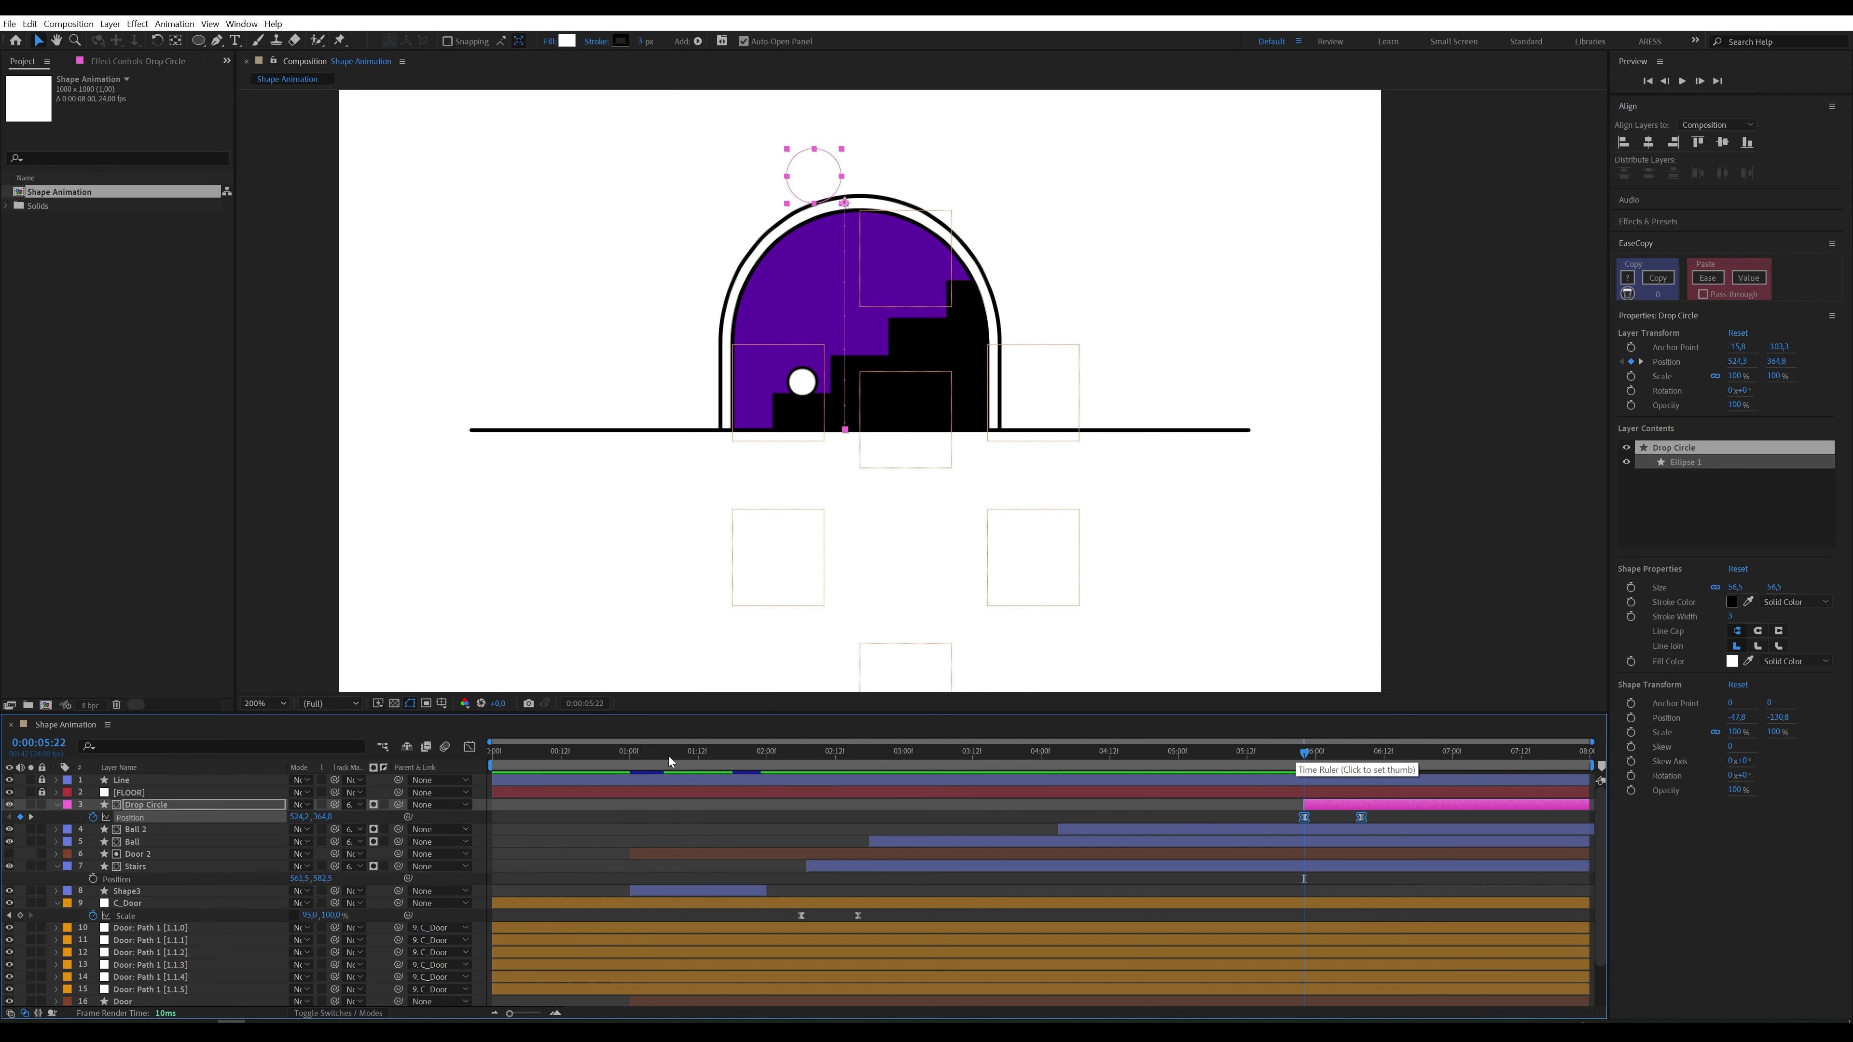
click(469, 746)
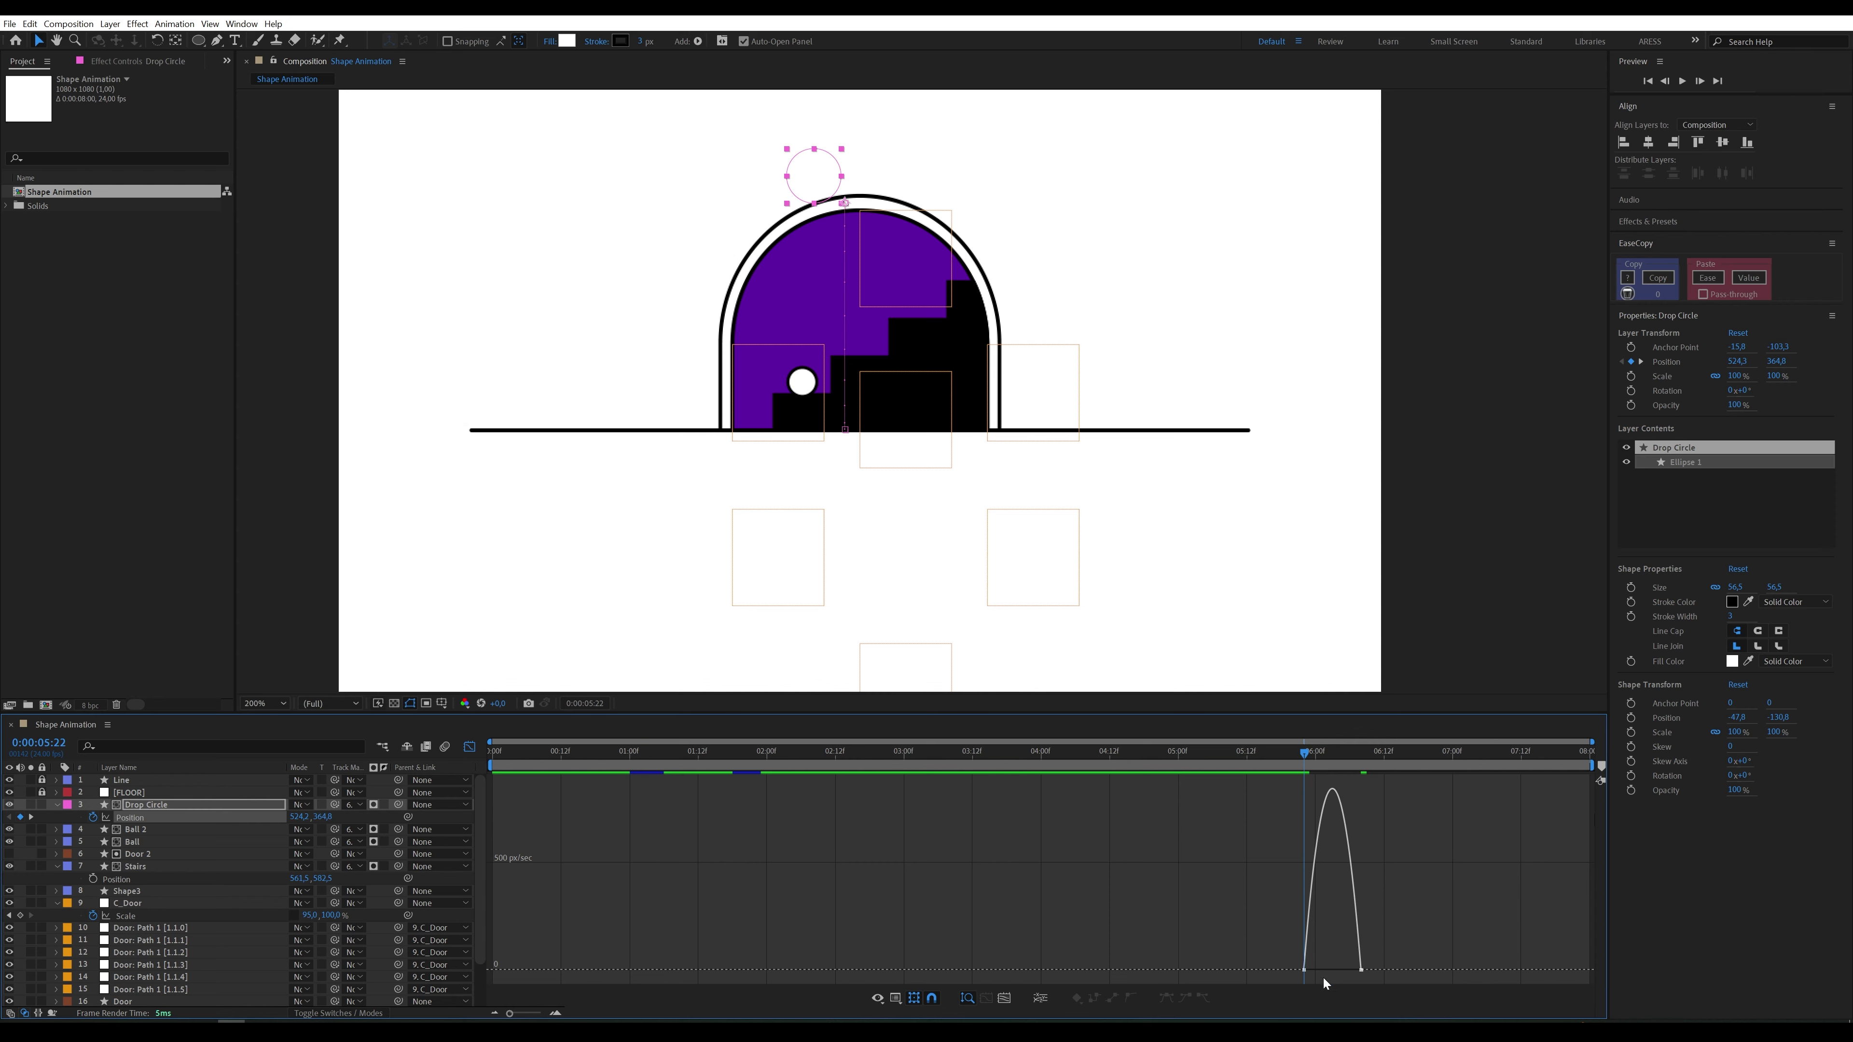
click(1305, 971)
drag(1316, 974, 1360, 970)
click(469, 746)
key(space)
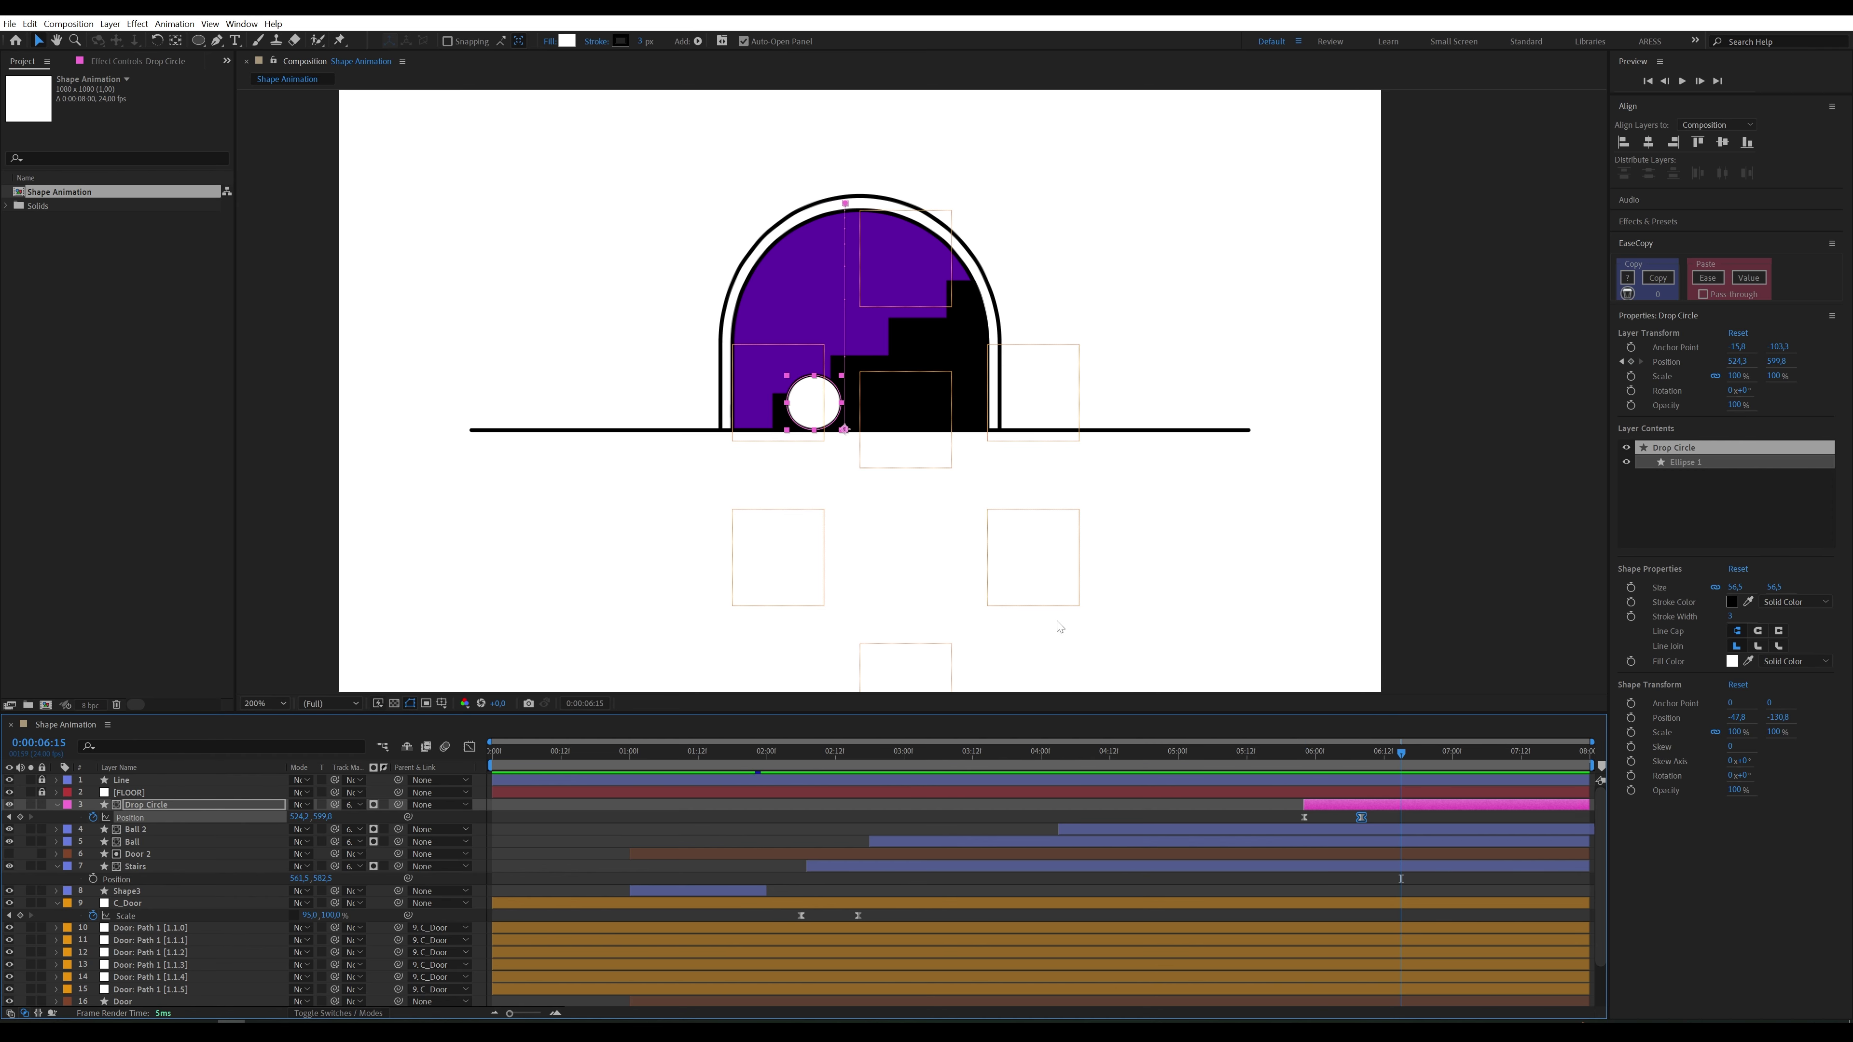
Step: Fit the composition to the viewer and parent the Drop Circle layer to the C_Door null
click(281, 712)
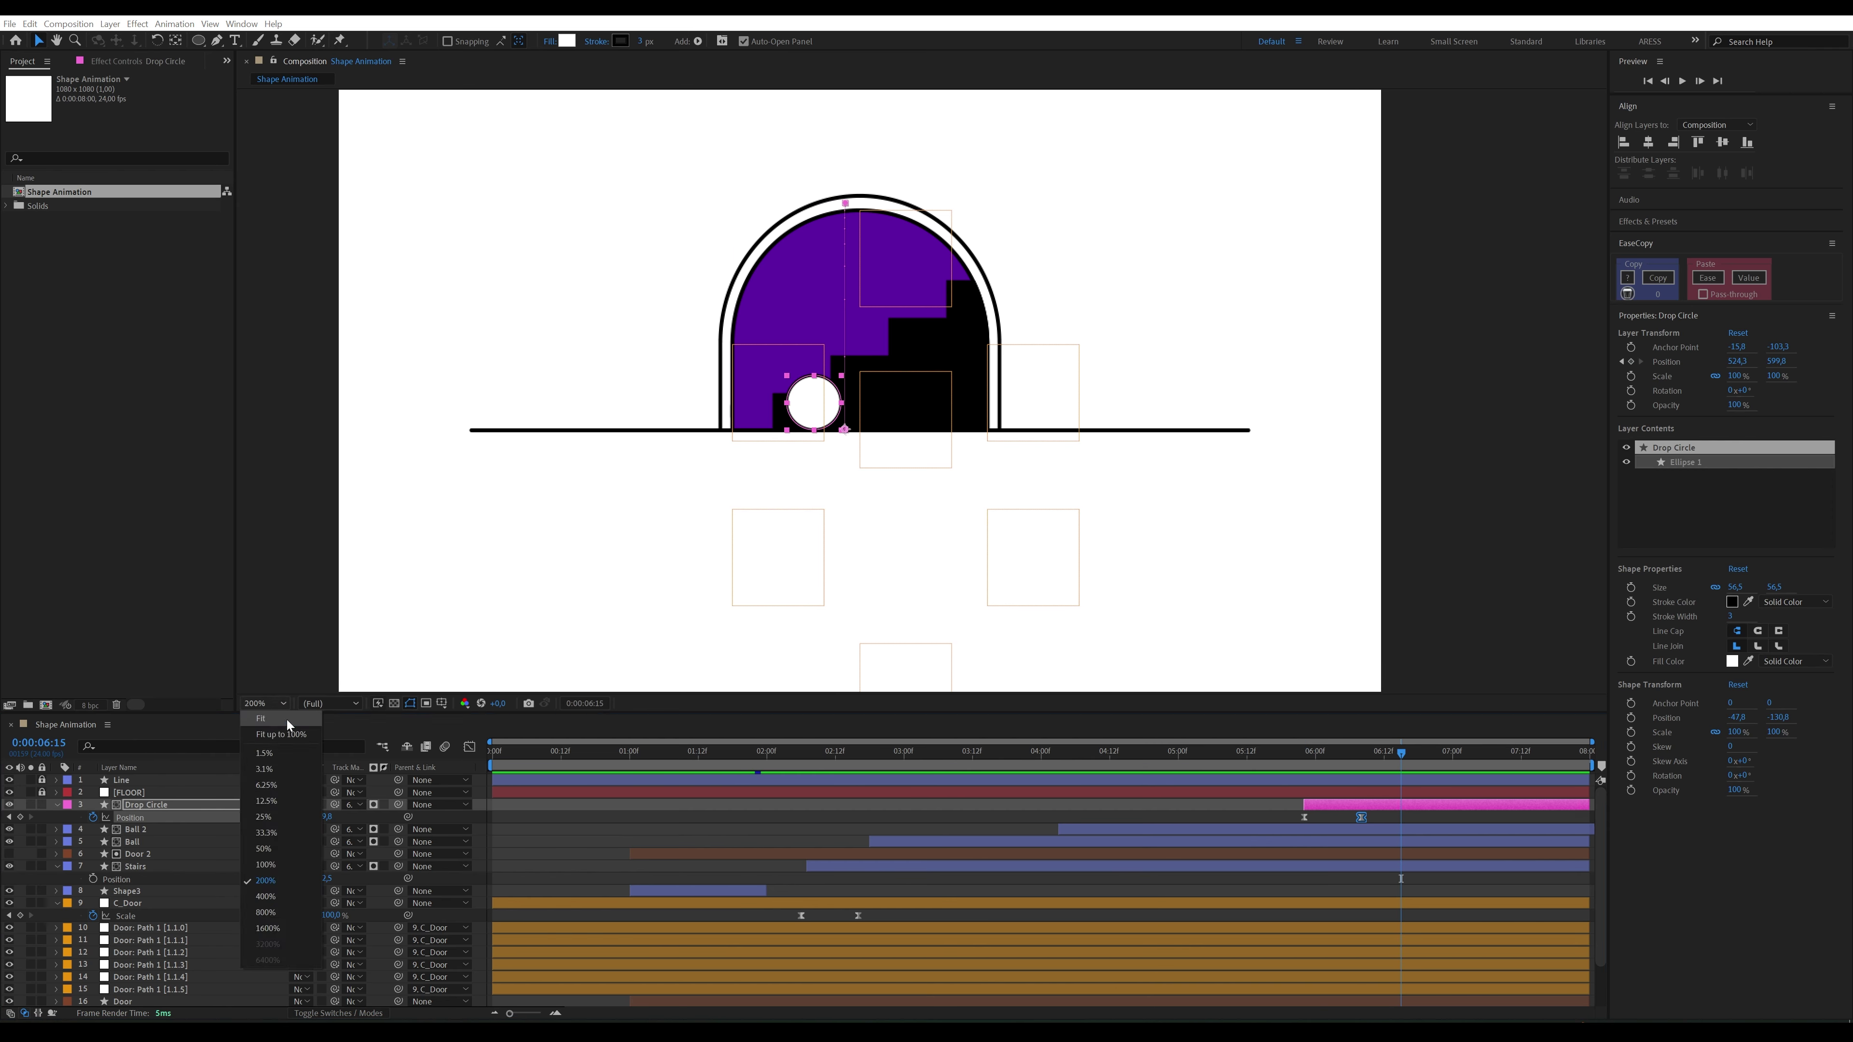
click(263, 755)
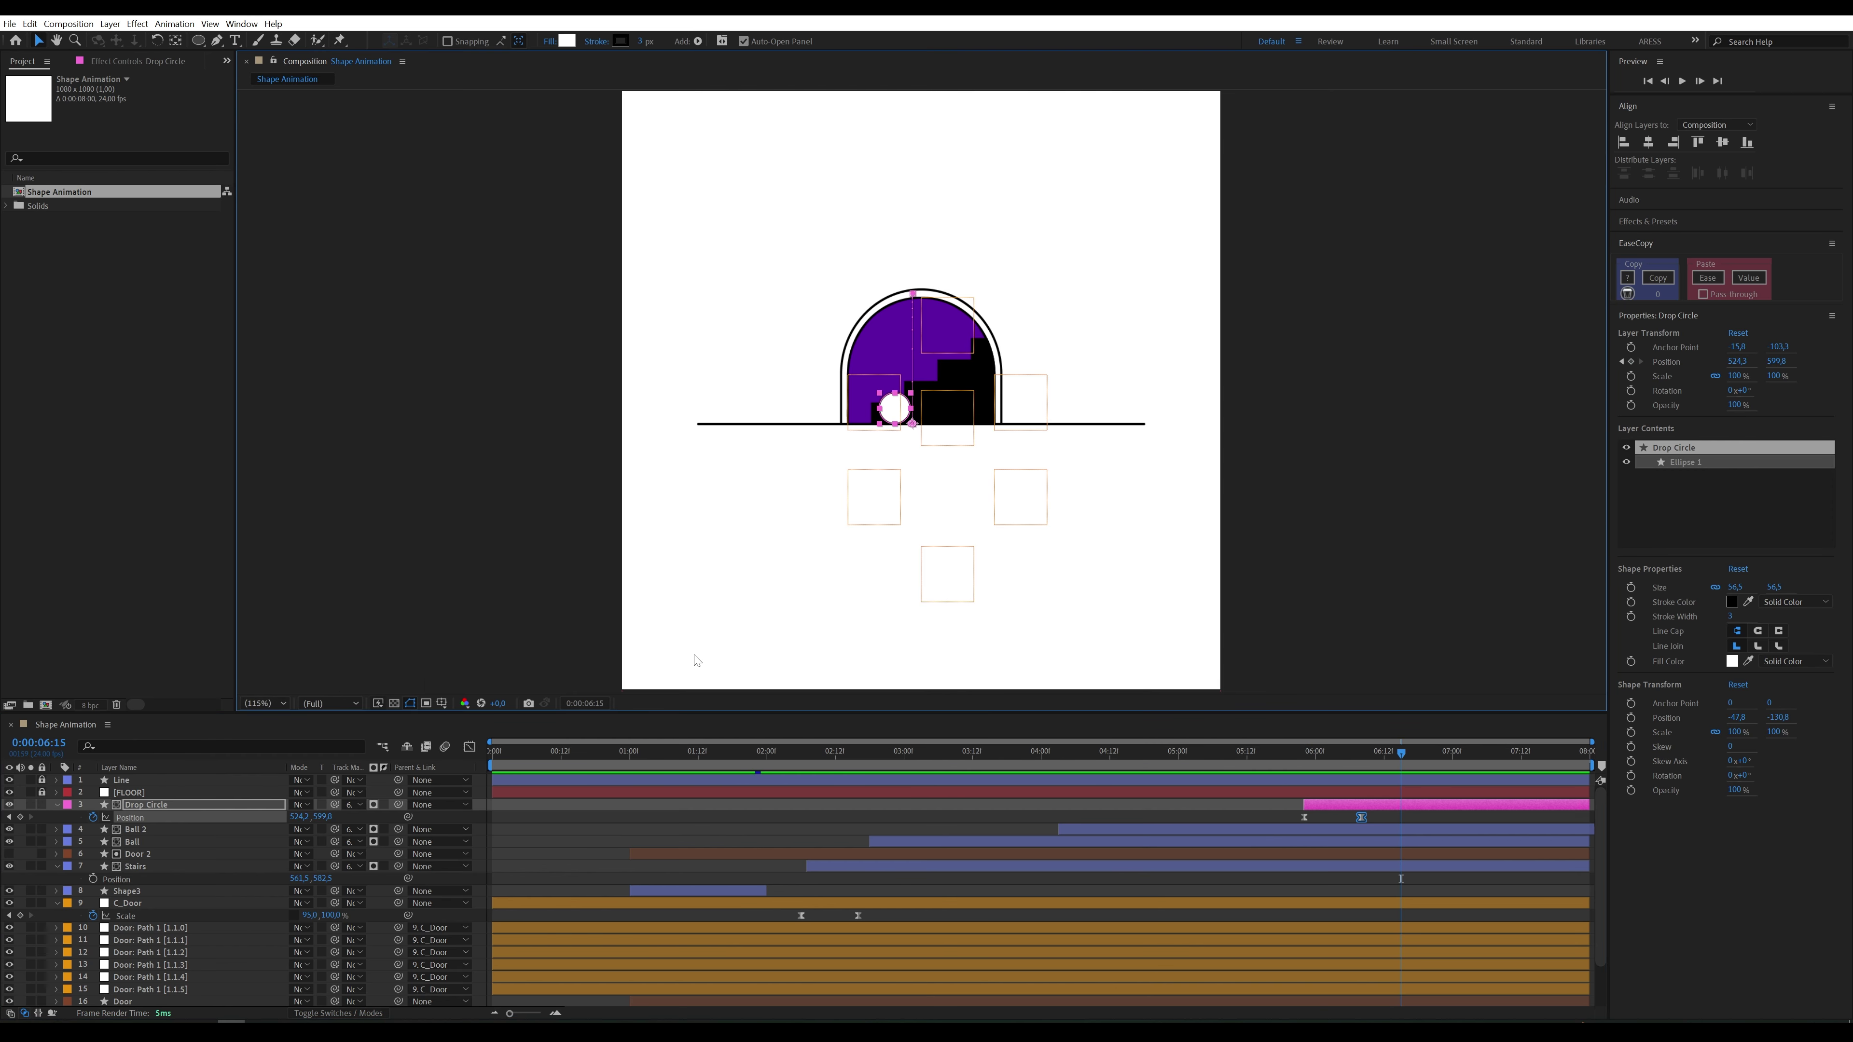
click(209, 907)
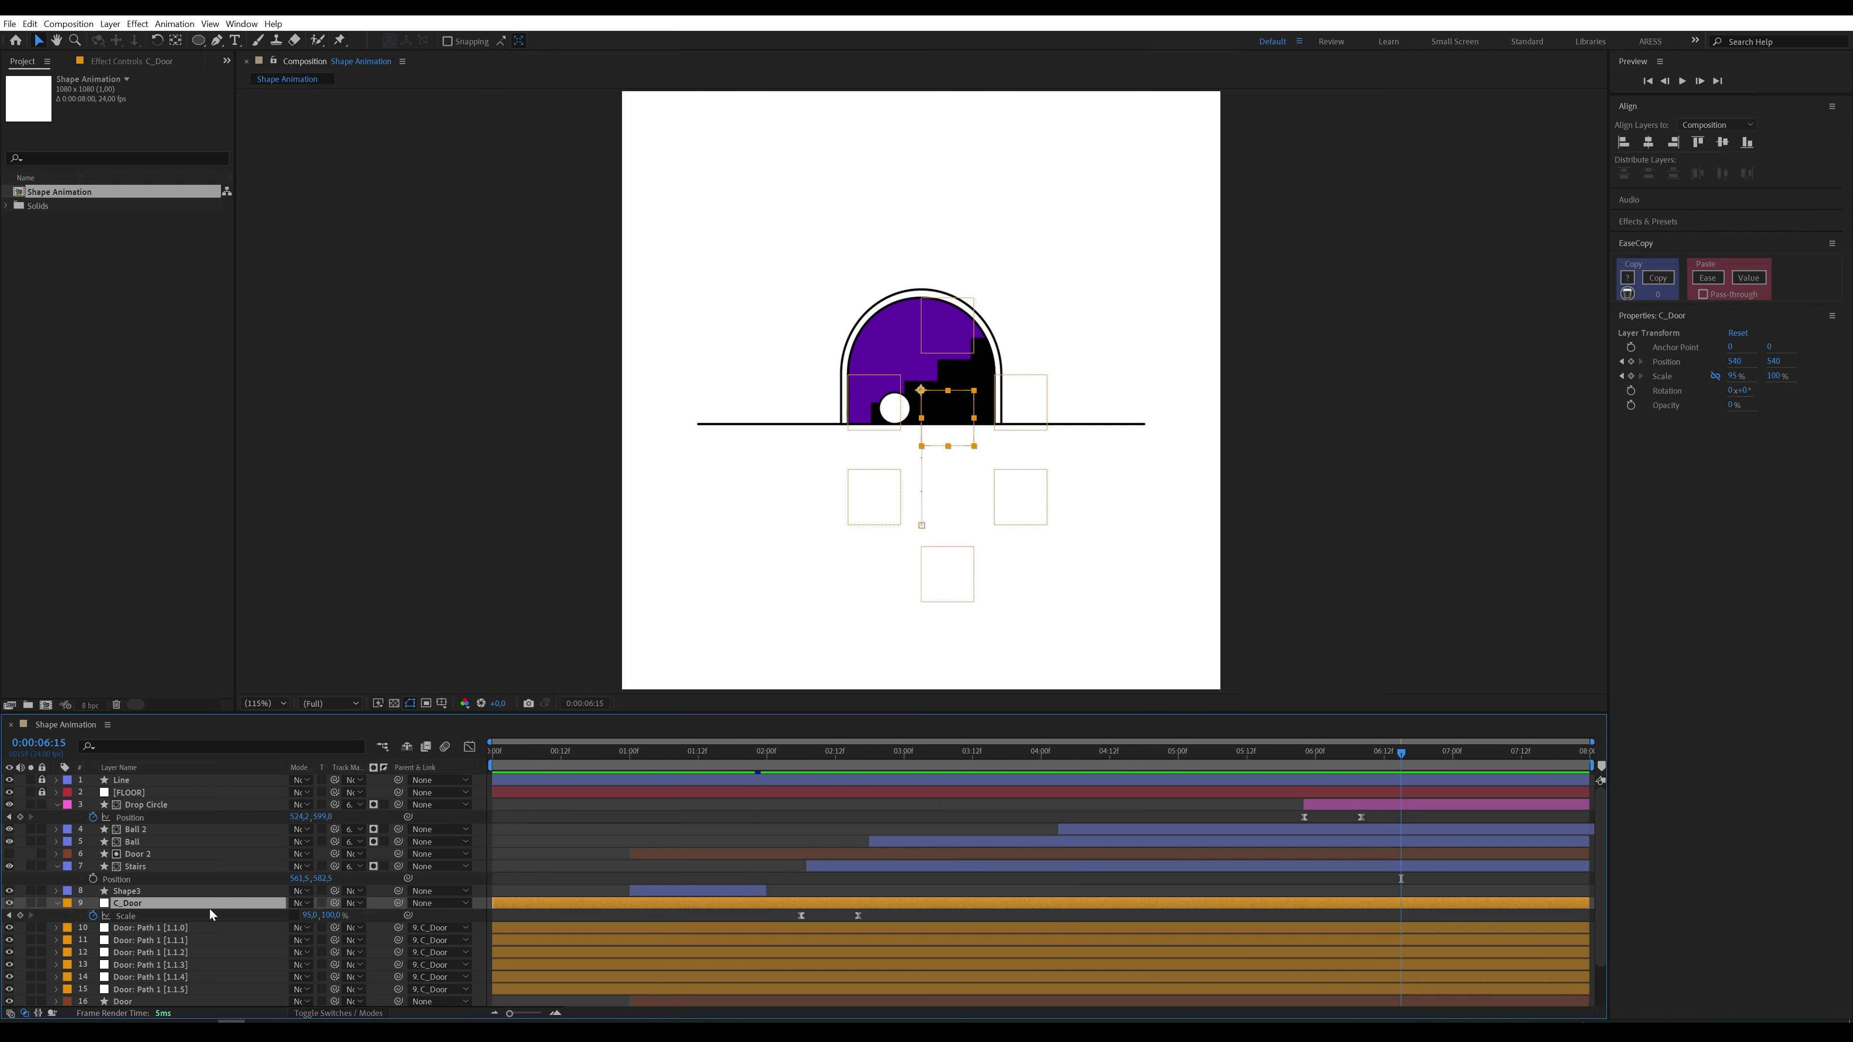
click(175, 807)
drag(398, 804, 195, 903)
Step: Try moving C_Door vertically through its Position to test the parenting, and undo the move
key(p)
drag(322, 915, 188, 911)
key(ctrl+z)
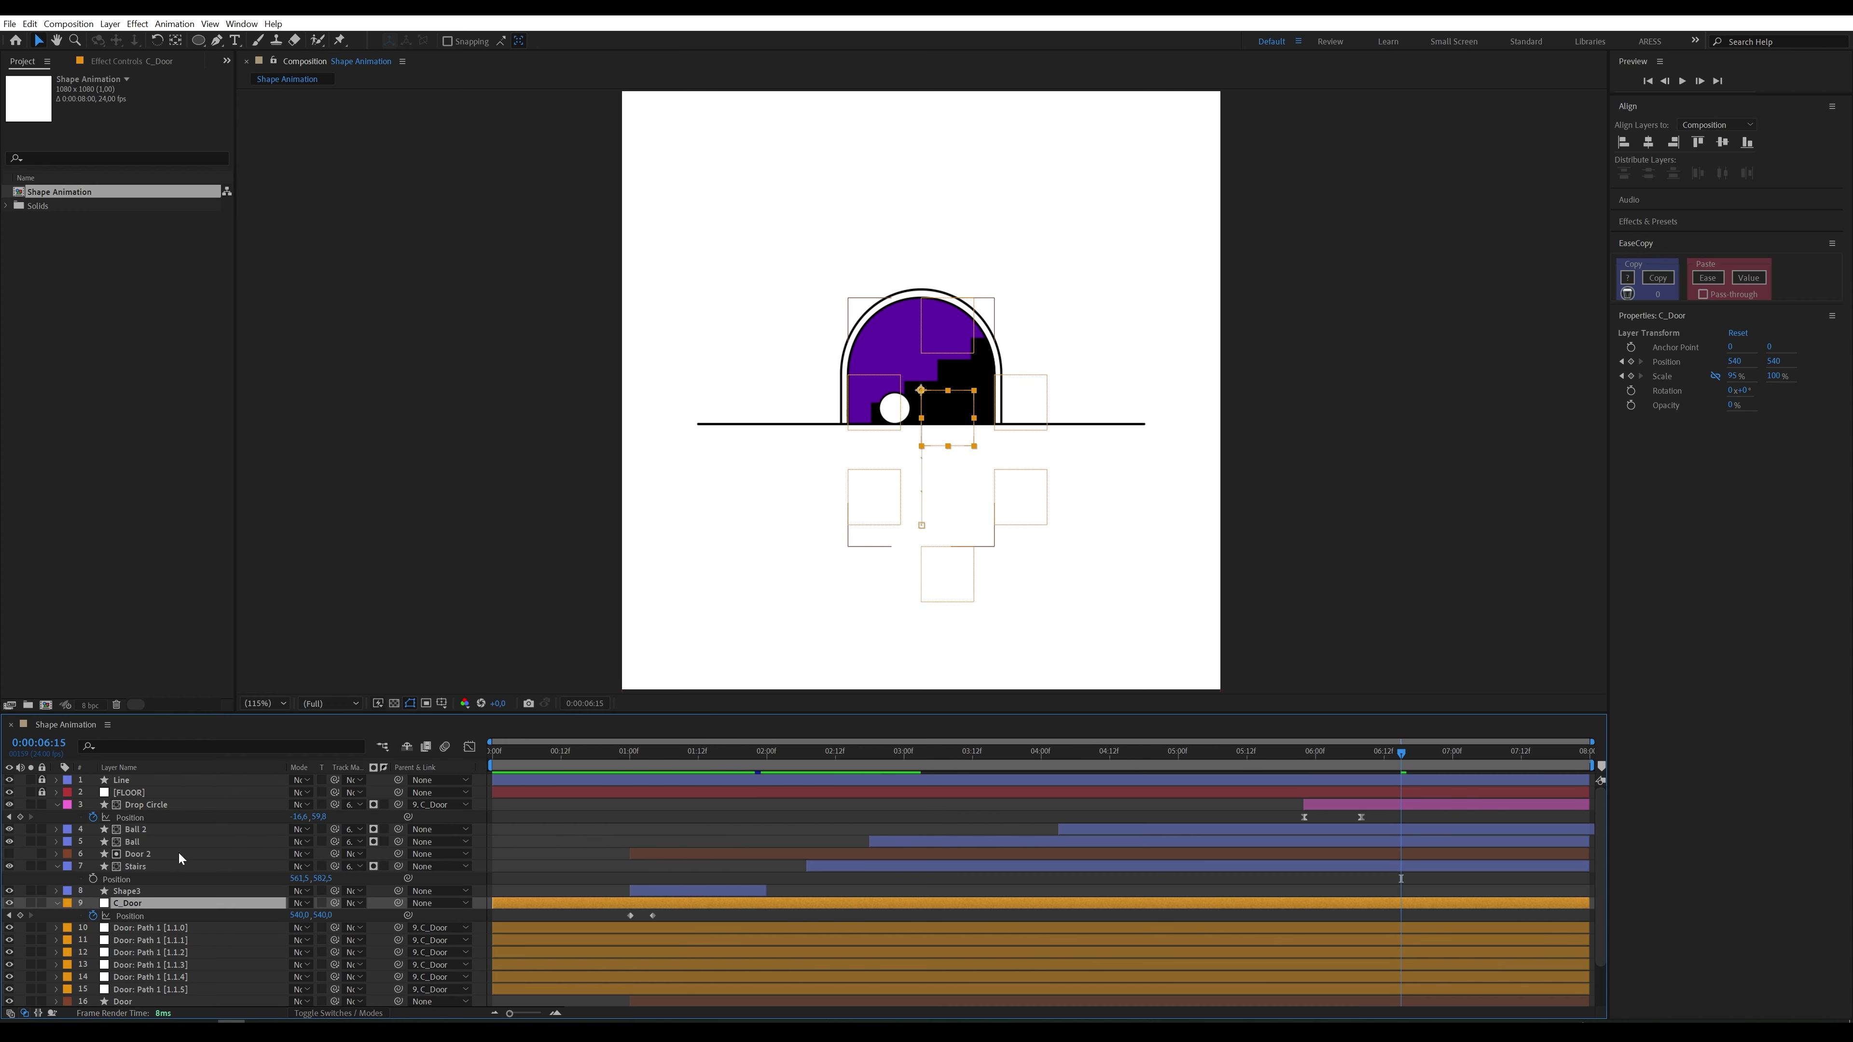
Step: Parent the Stairs layer to the C_Door null
click(169, 865)
drag(398, 866, 229, 904)
Step: Try raising and rotating C_Door to test how the parented layers follow, and undo both changes
click(228, 905)
drag(322, 915, 112, 943)
key(r)
drag(313, 921, 353, 921)
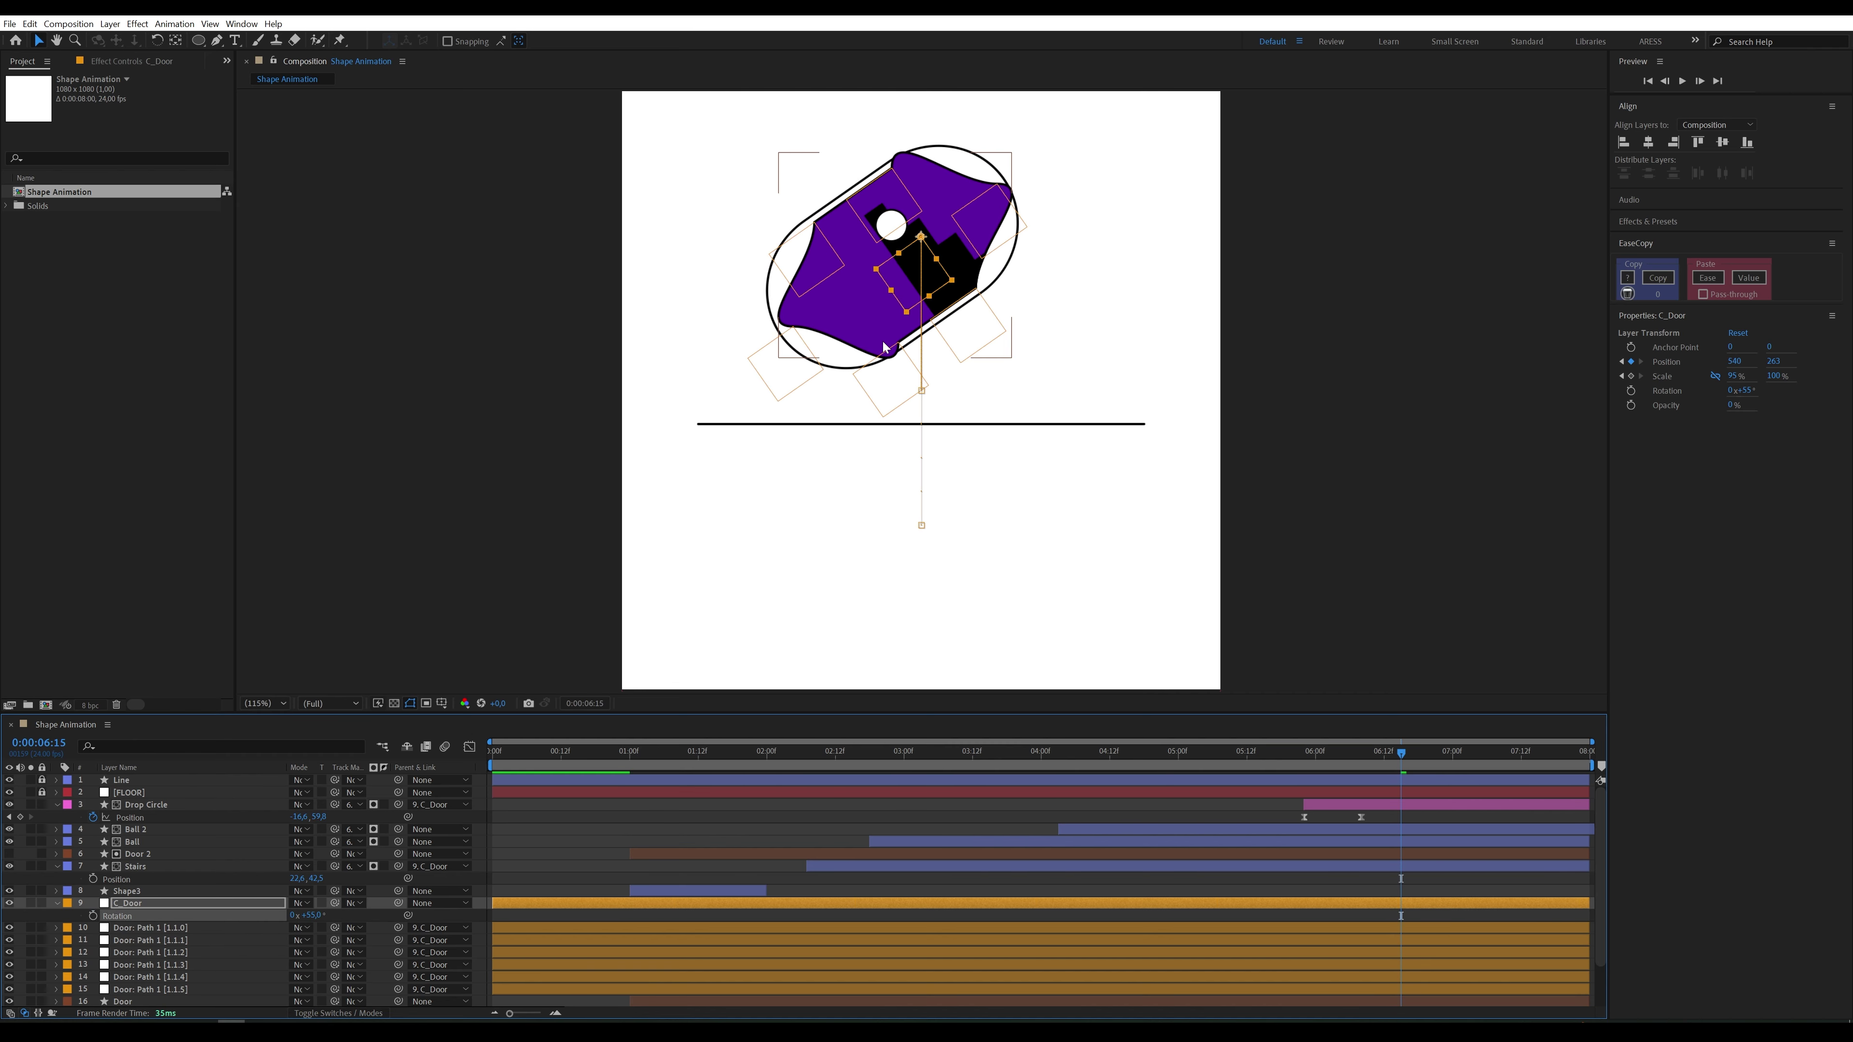
key(ctrl+z)
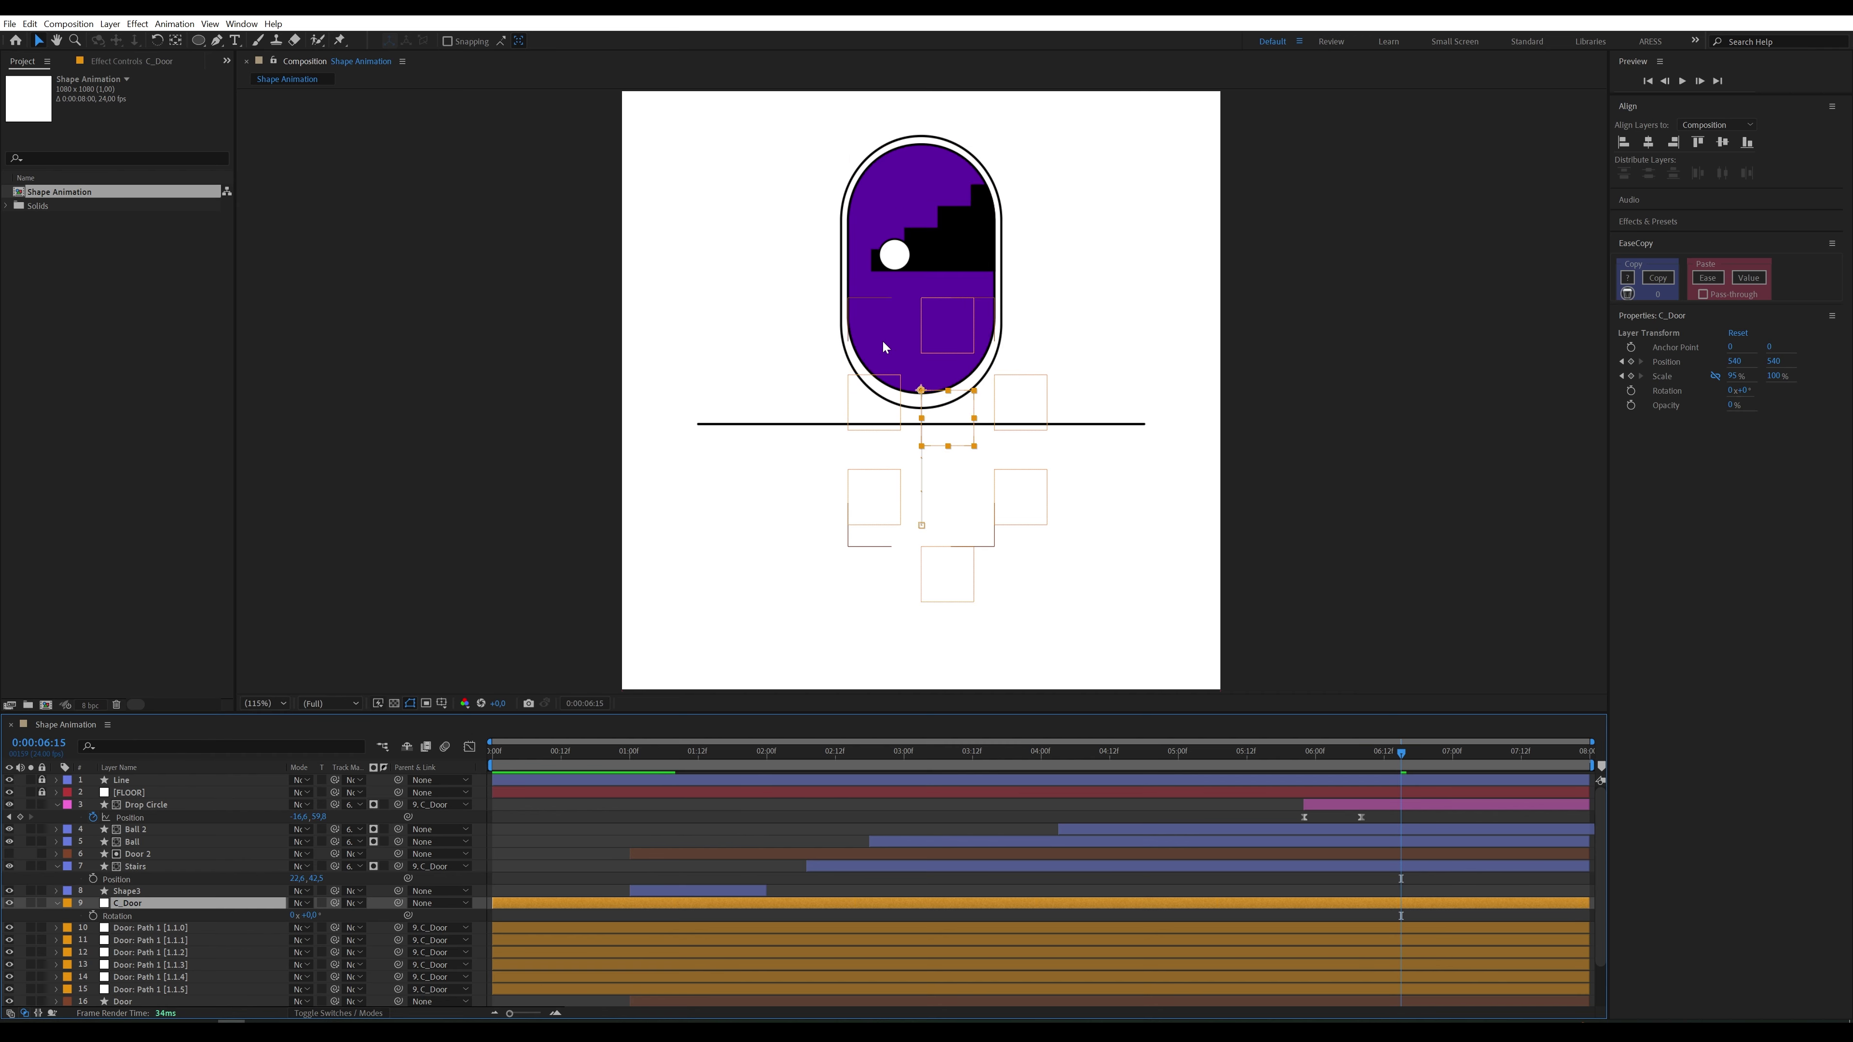
key(ctrl+z)
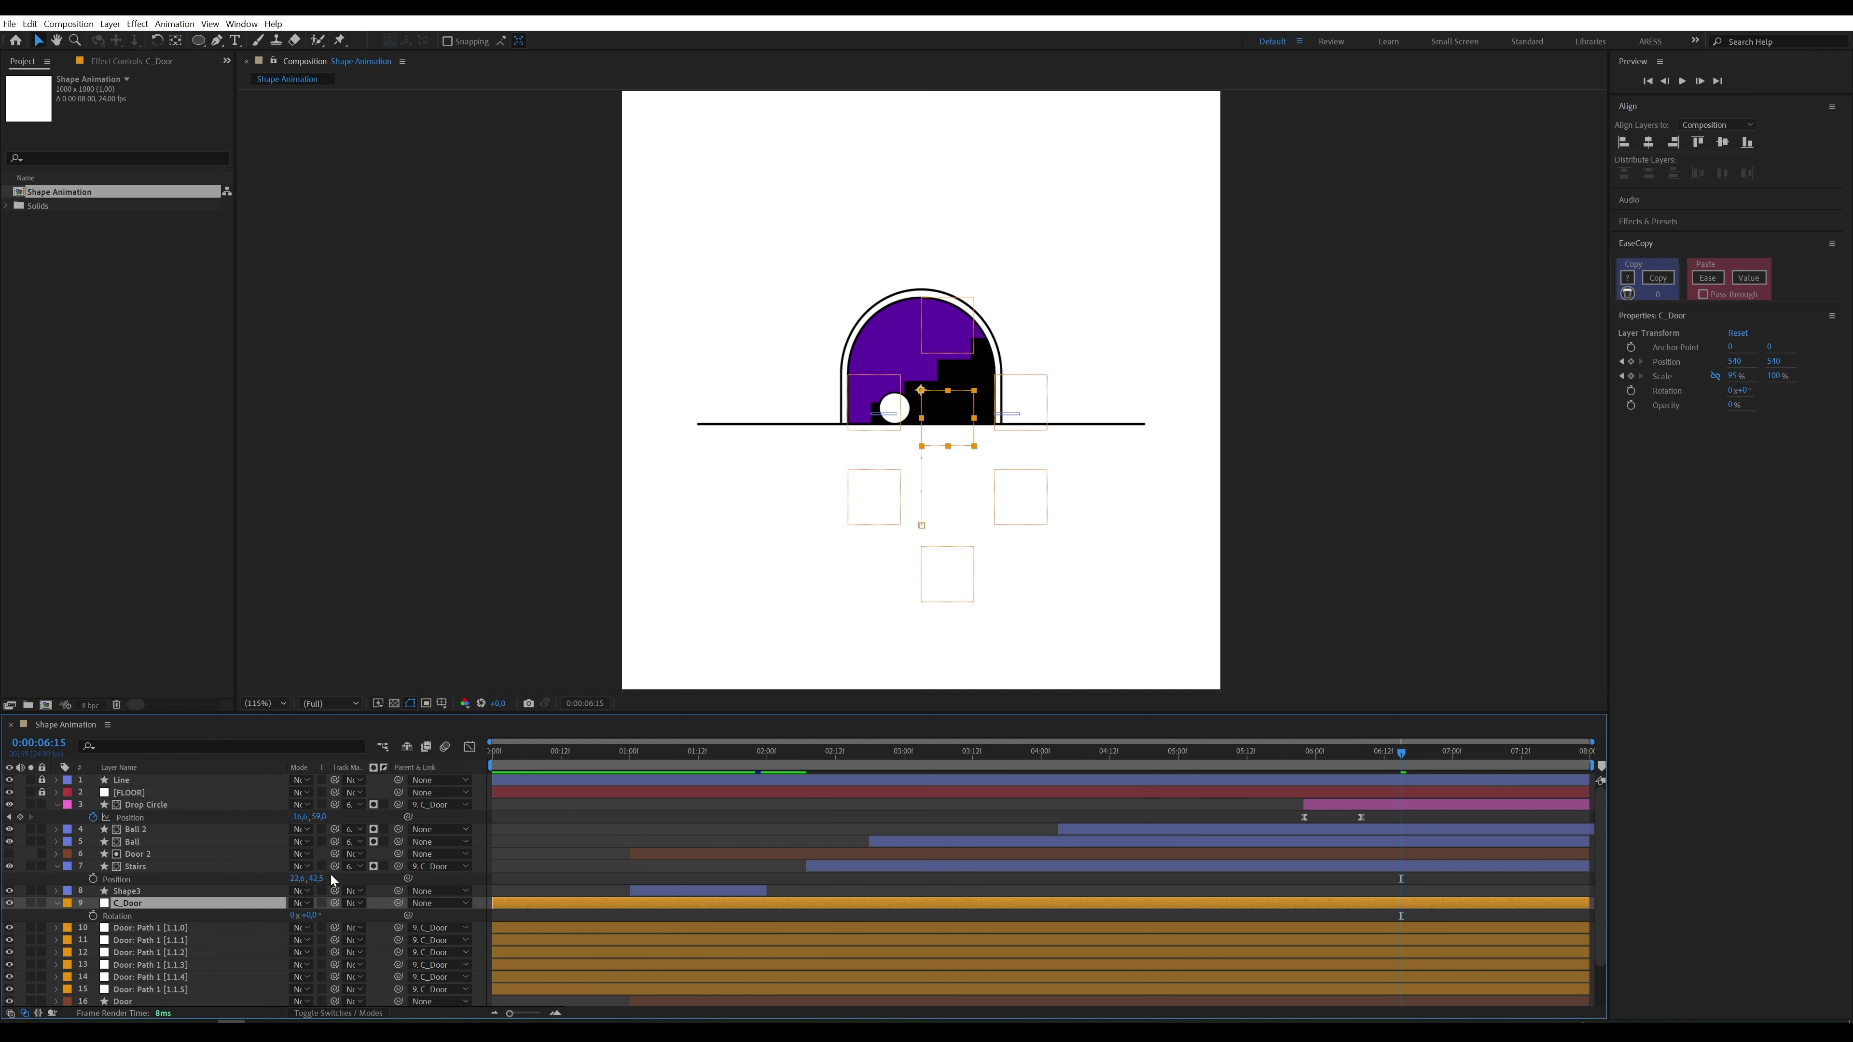
Step: Pre-compose the six Door: Path nulls with the Door, Circle and Door Frame layers into a composition named Door
drag(610, 748, 470, 756)
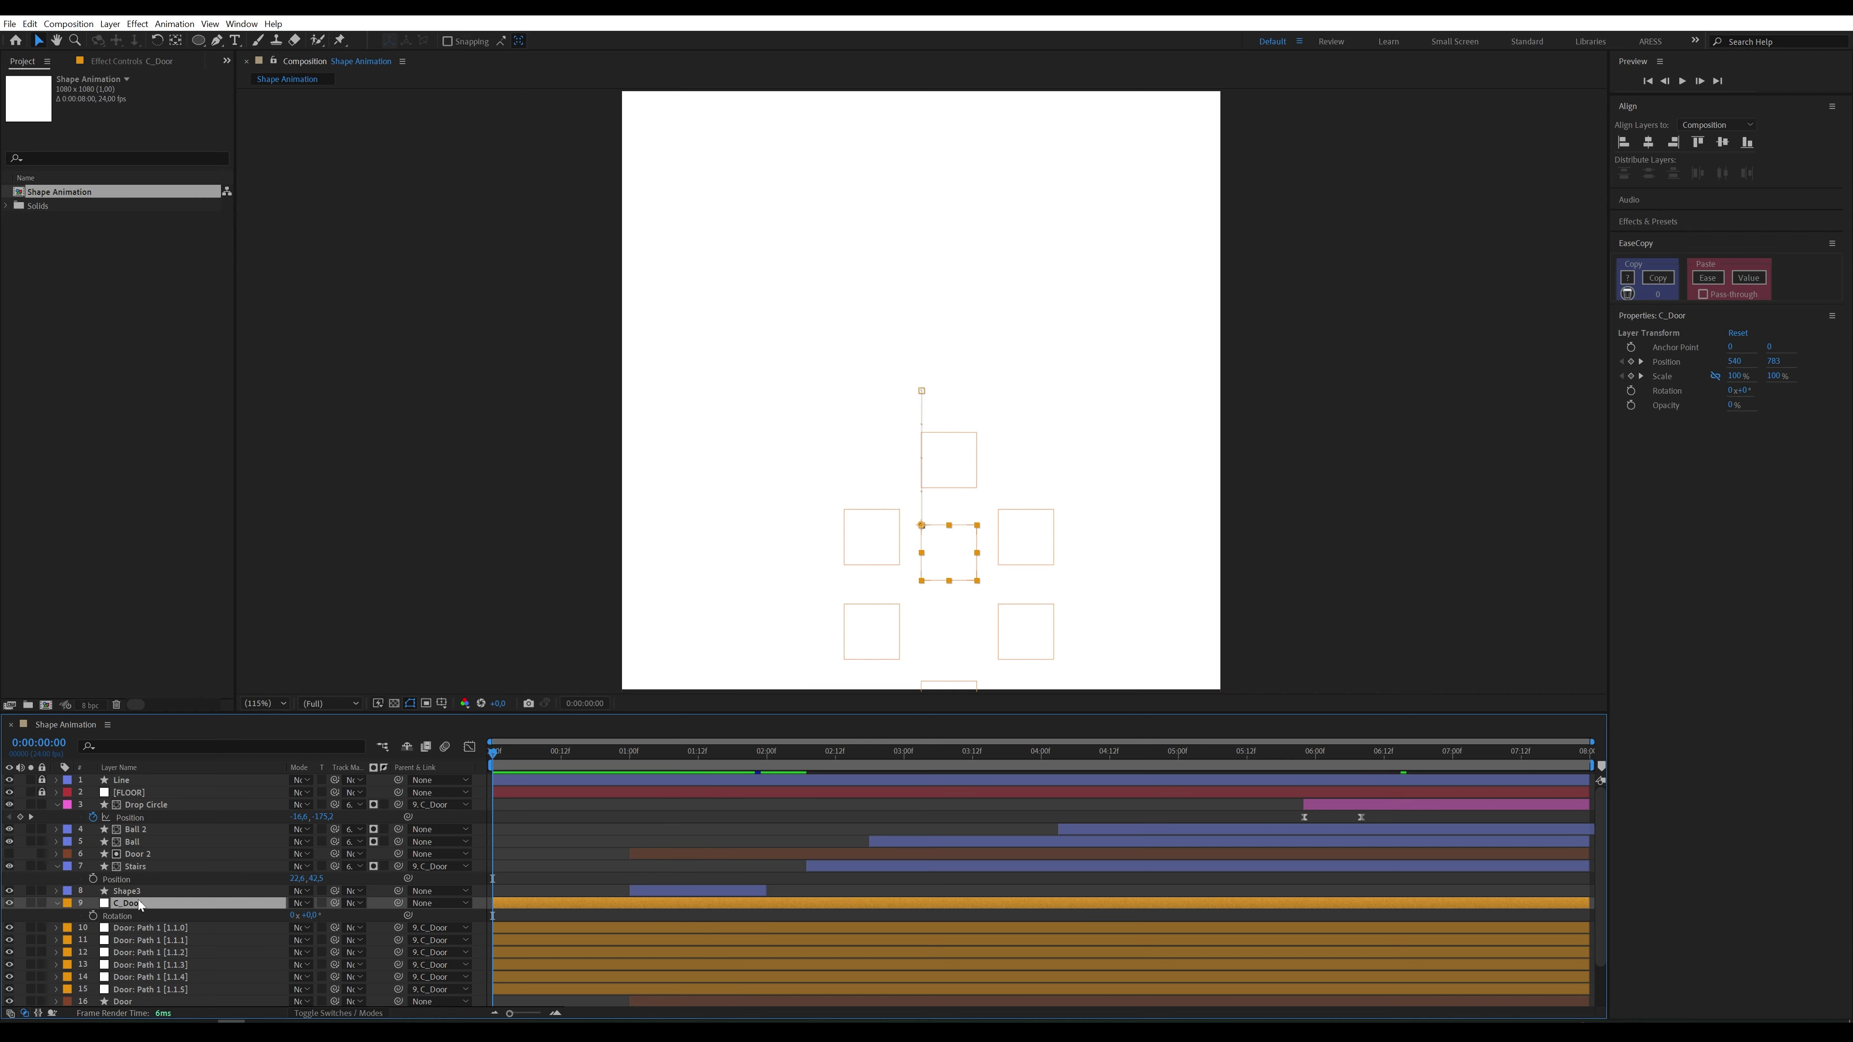
scroll(141, 901, down, 2)
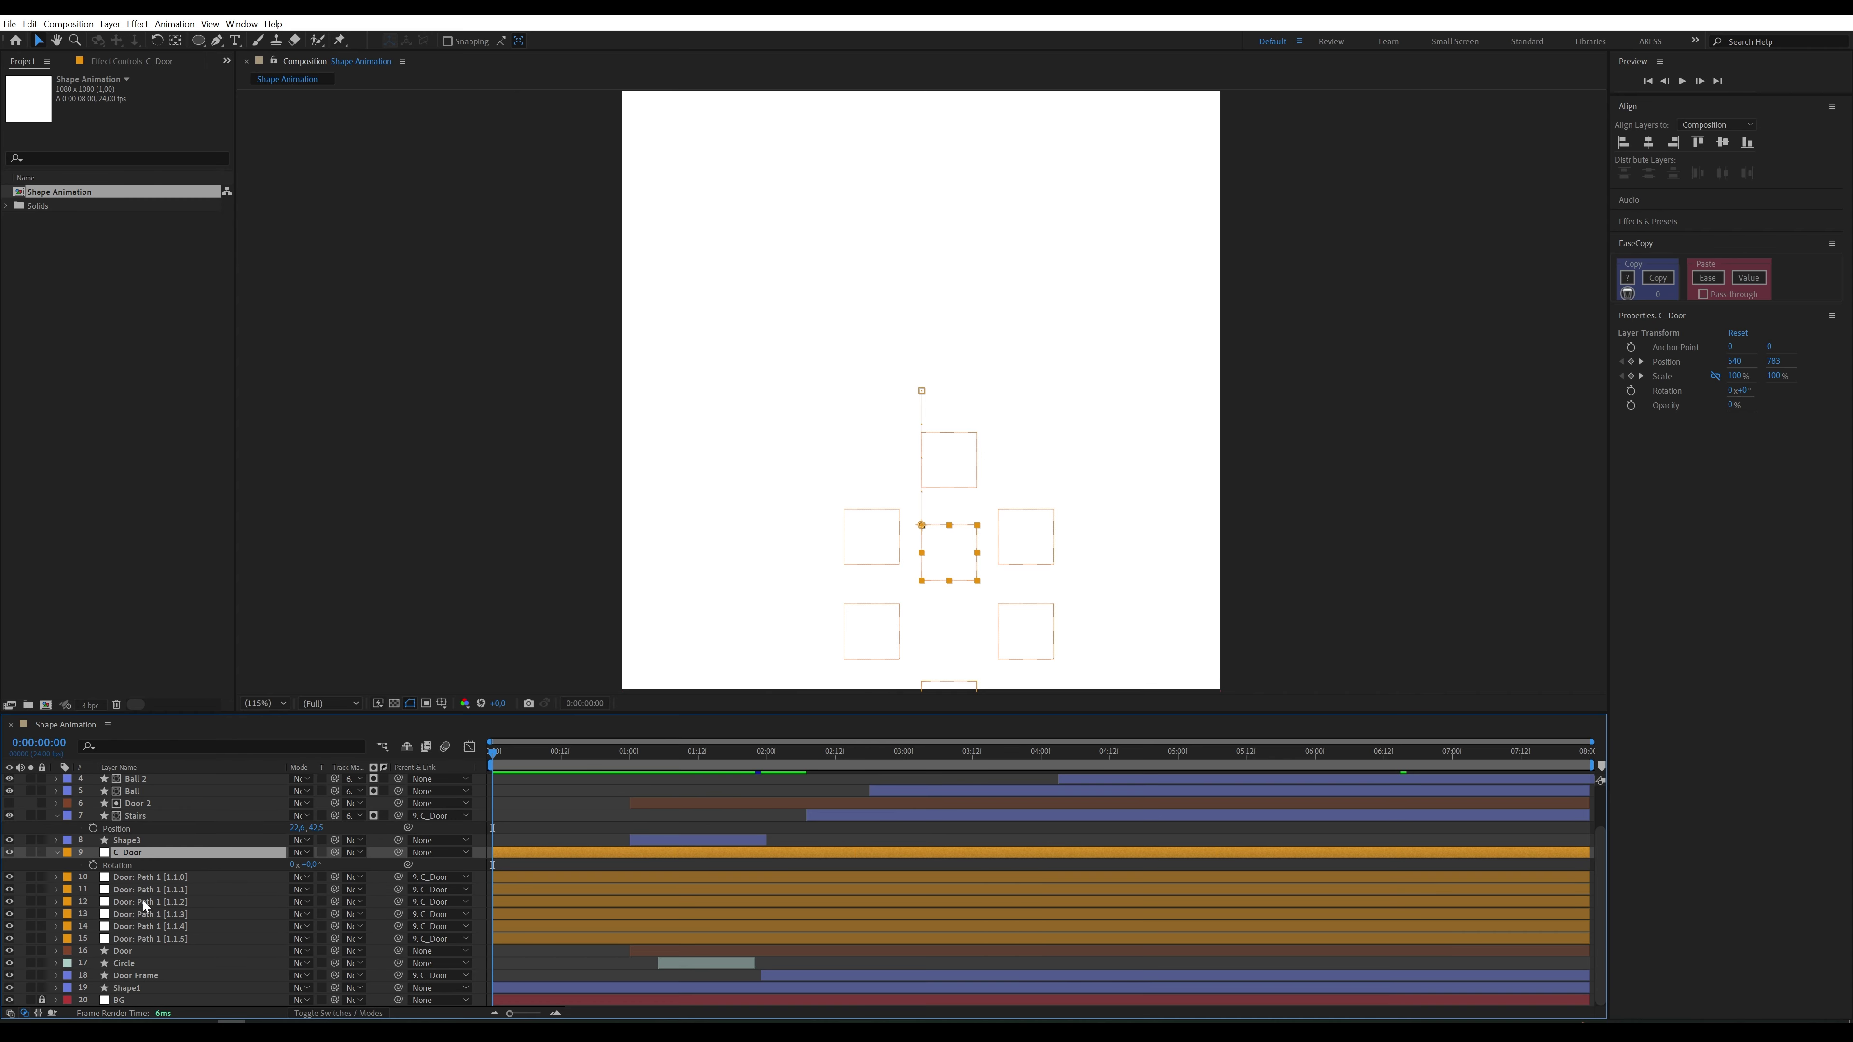
shift+click(143, 974)
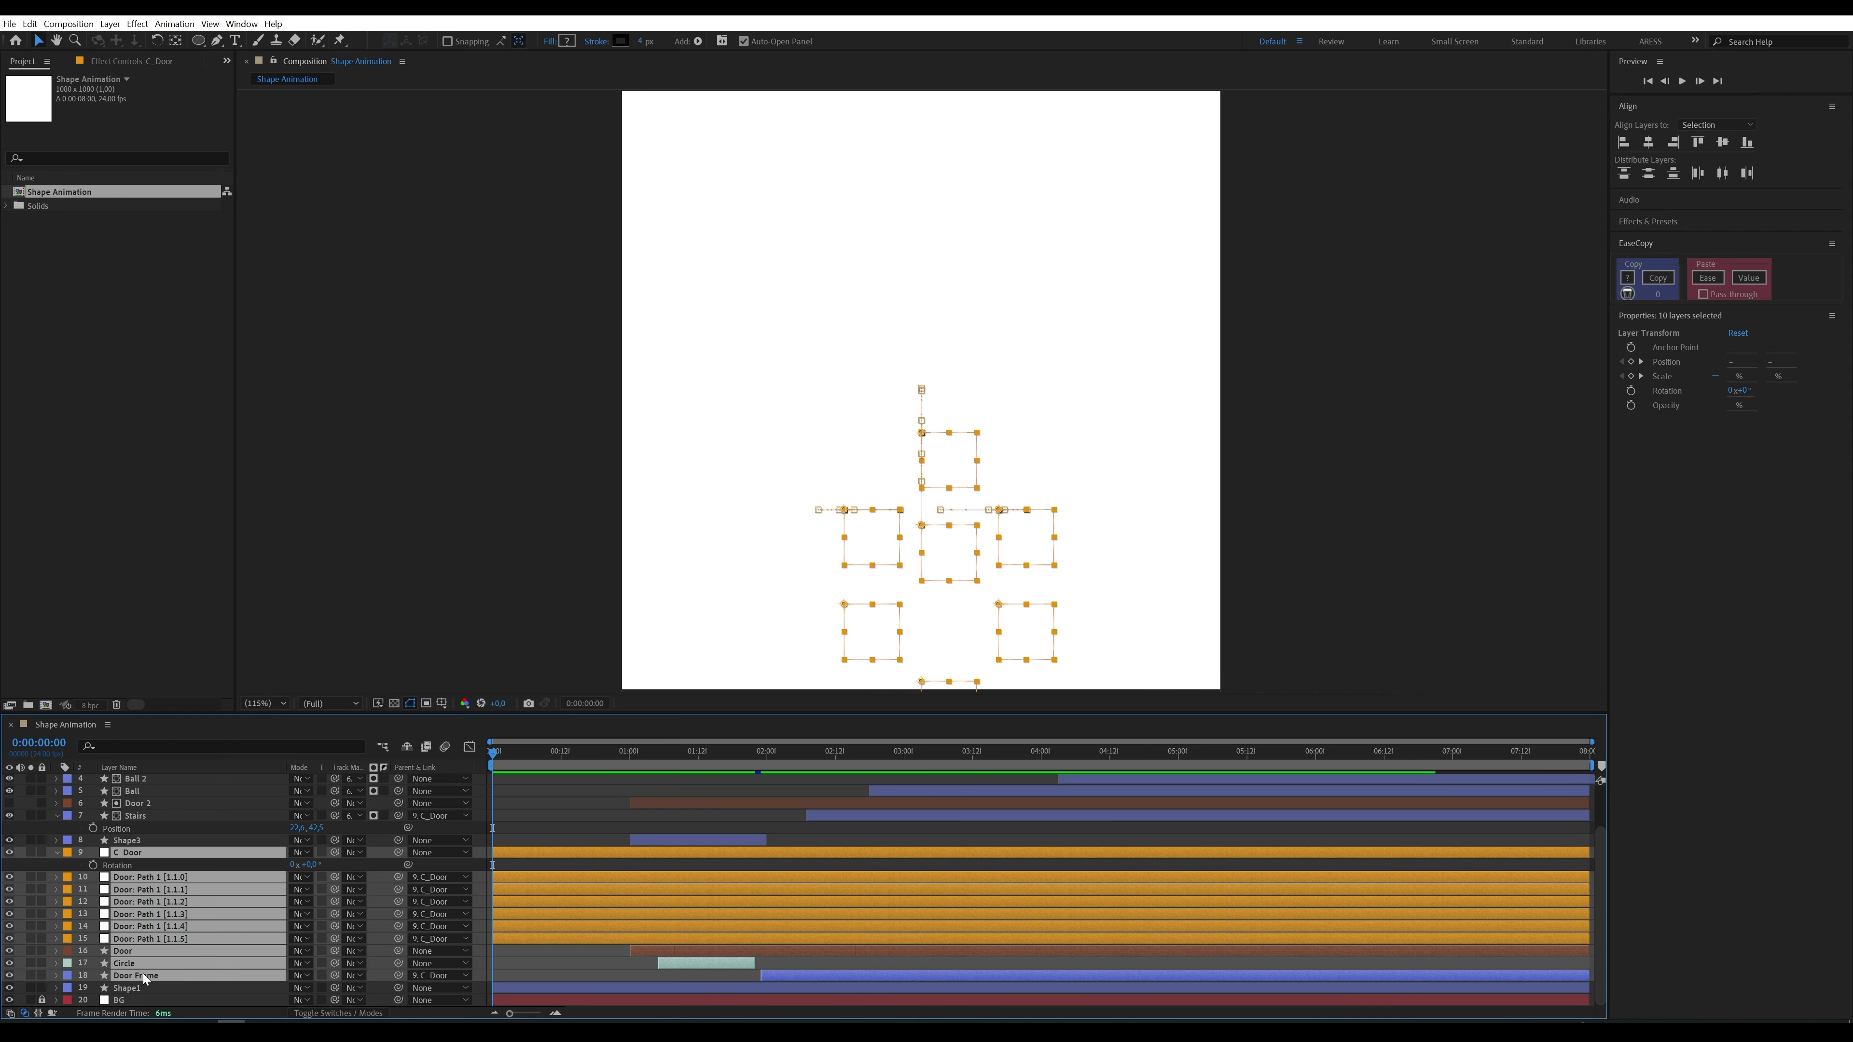
ctrl+click(160, 847)
right_click(158, 890)
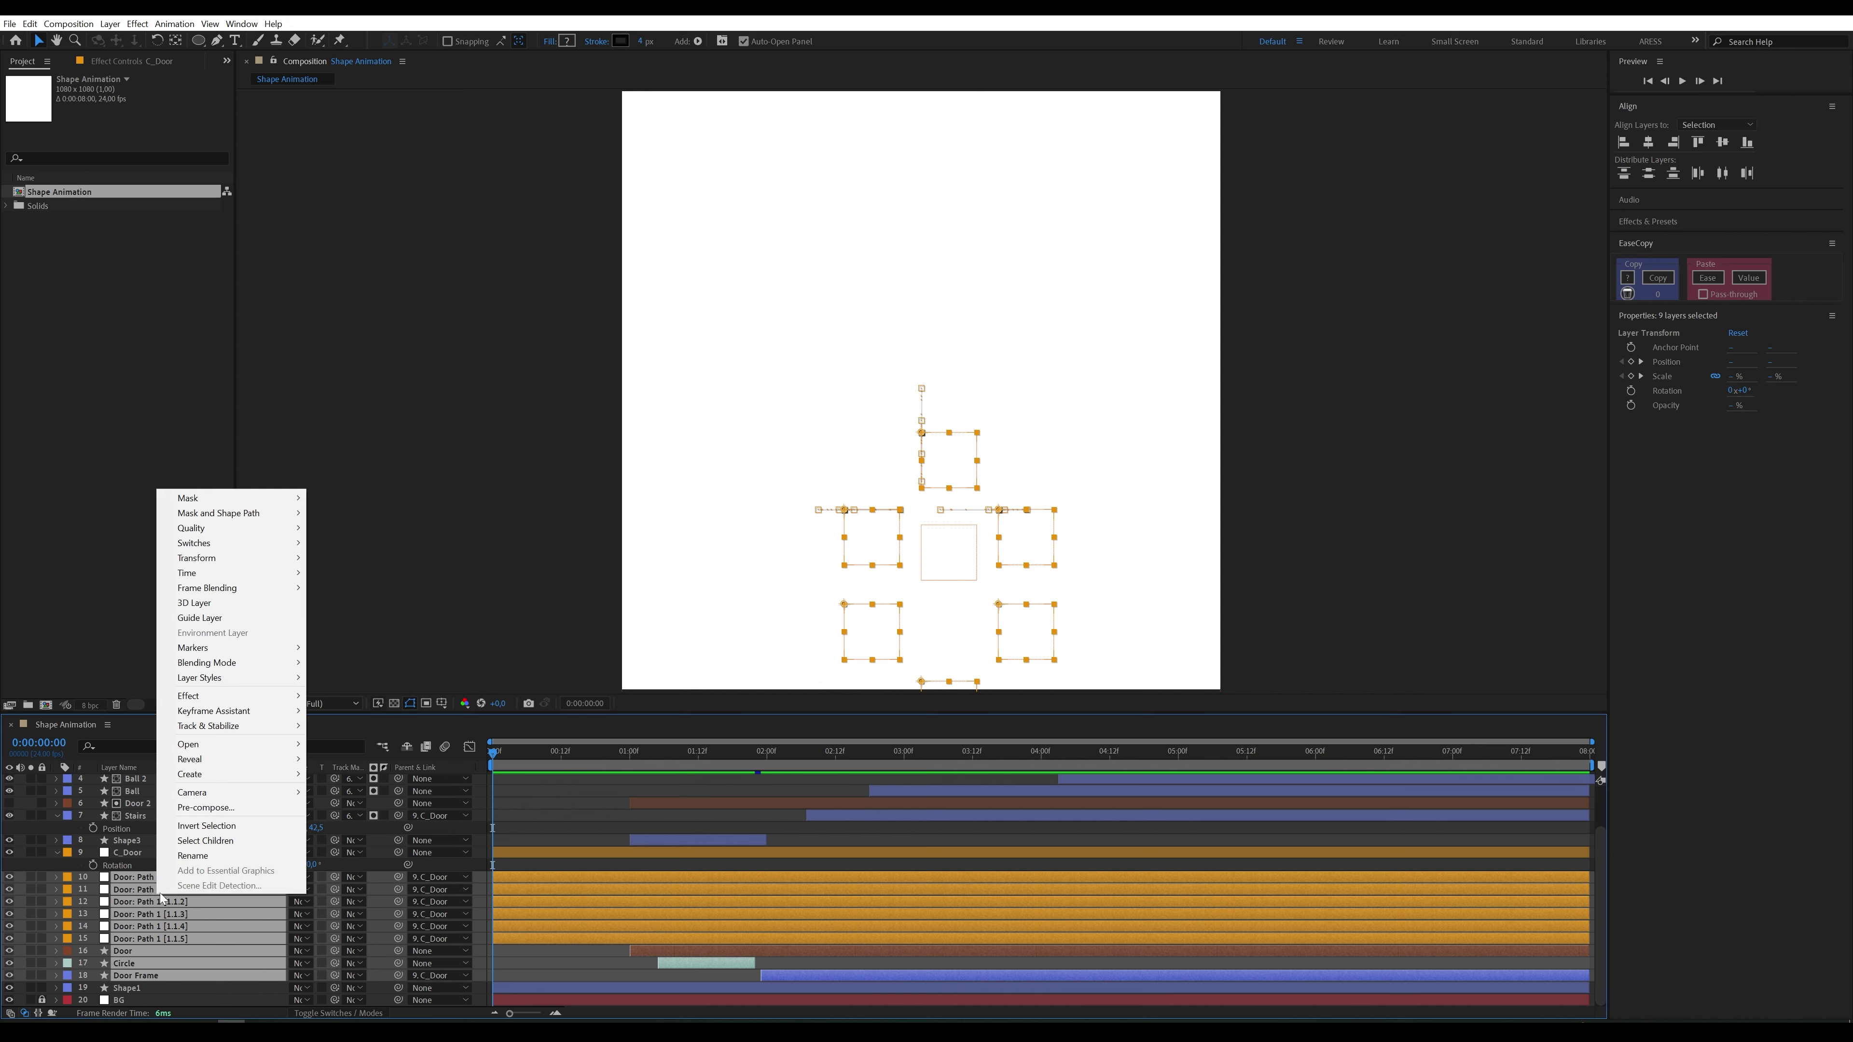
click(212, 808)
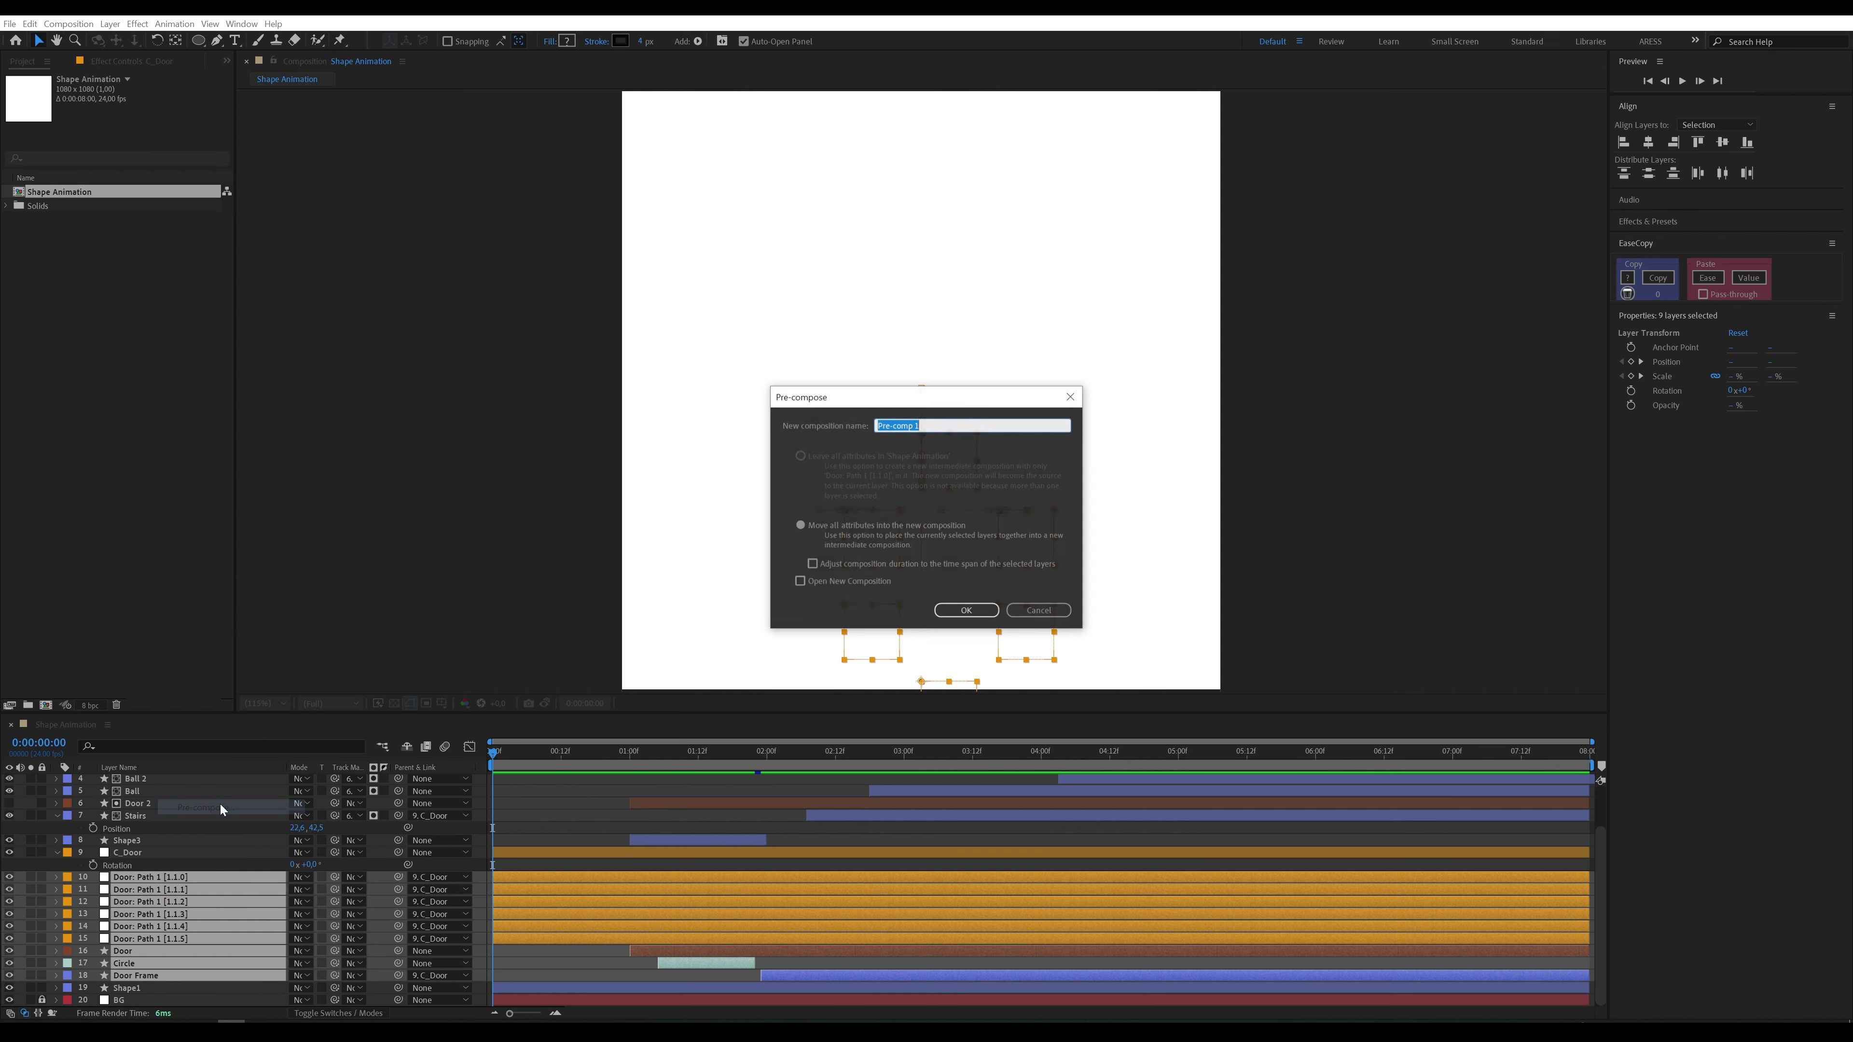
text(Door)
key(Return)
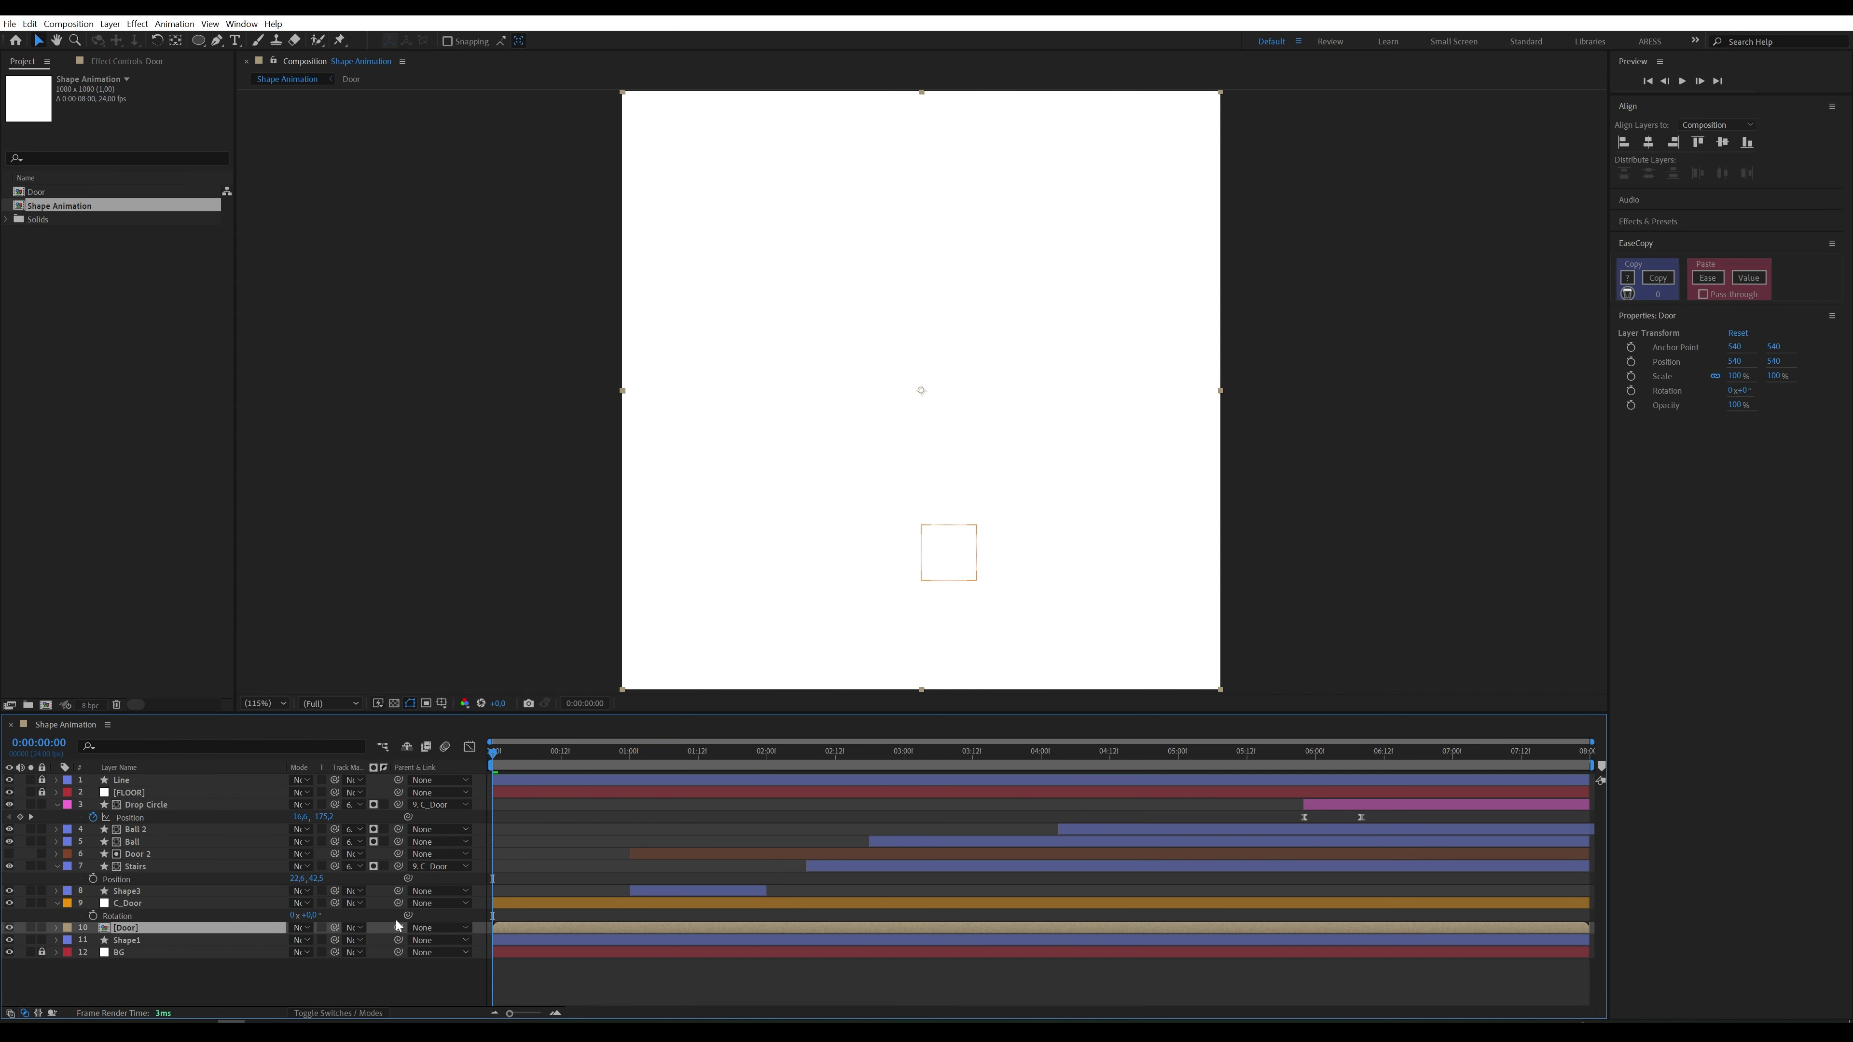
Step: Parent the Door precomp to C_Door at 0:00:00:00 and preview the animation
drag(398, 929, 248, 908)
key(space)
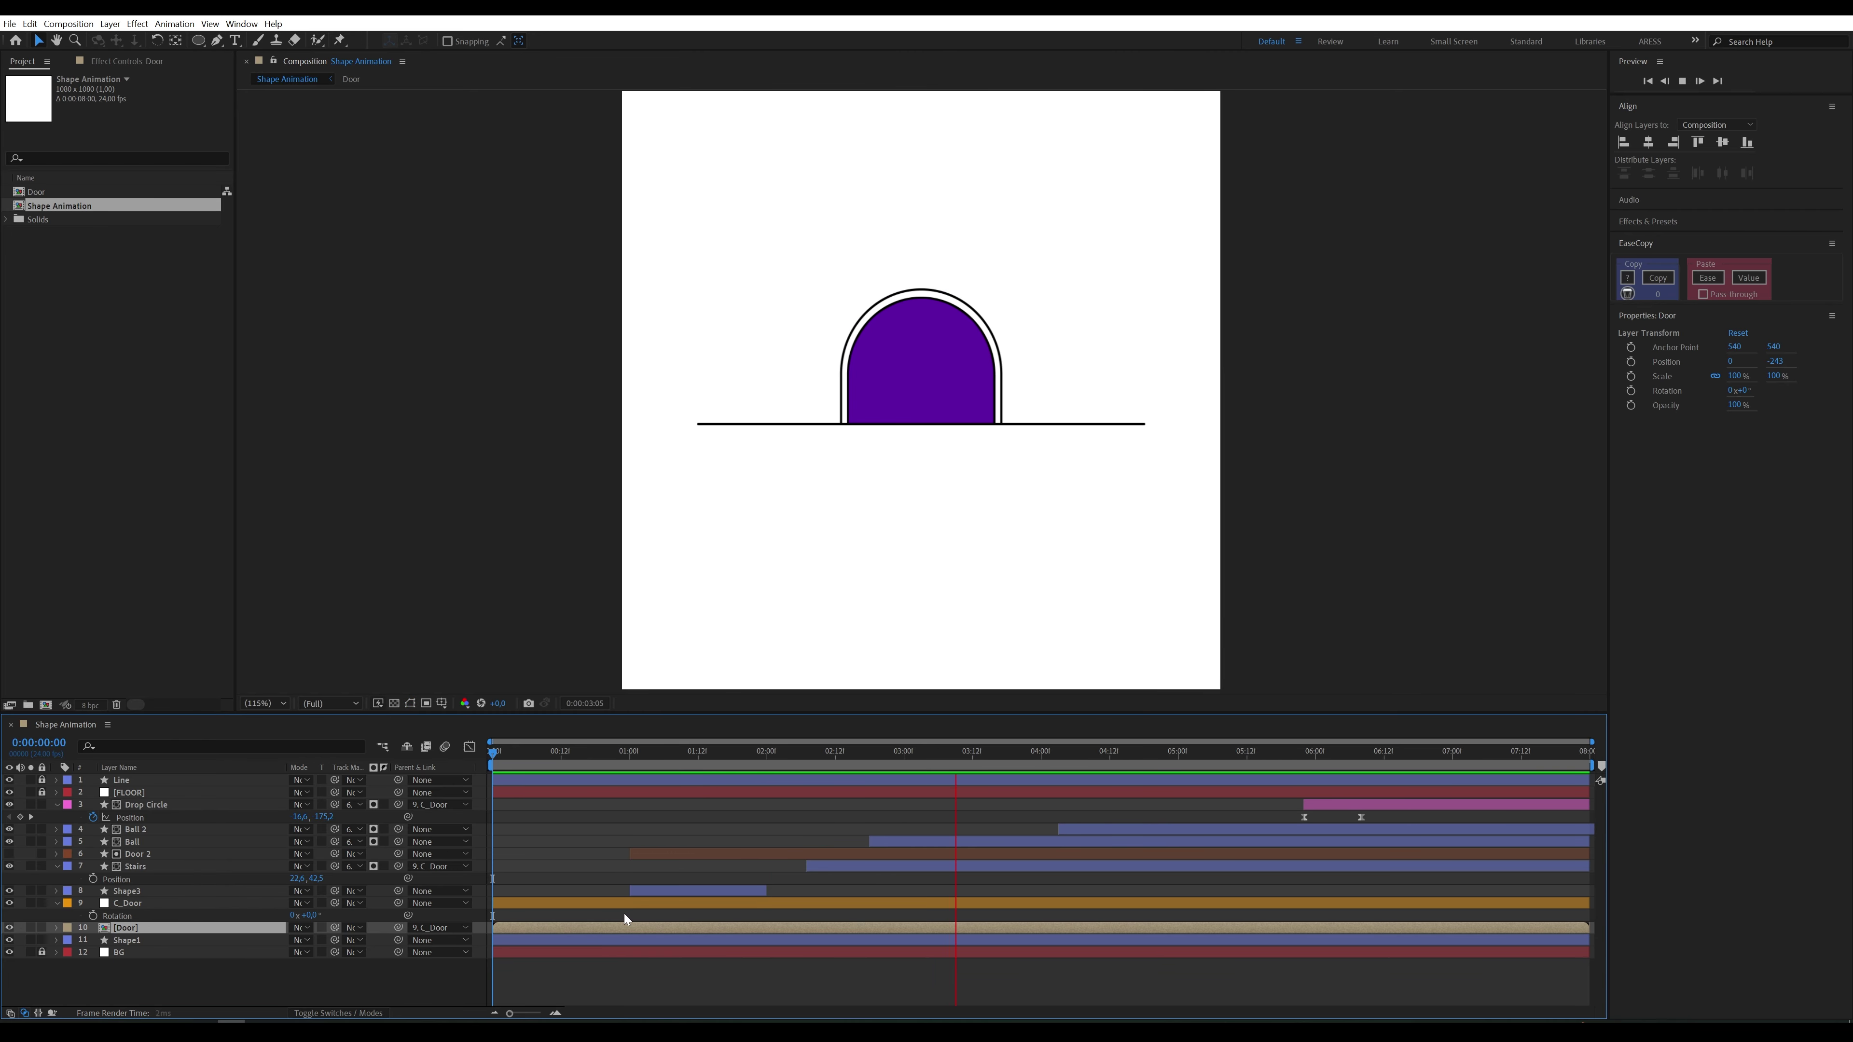
key(space)
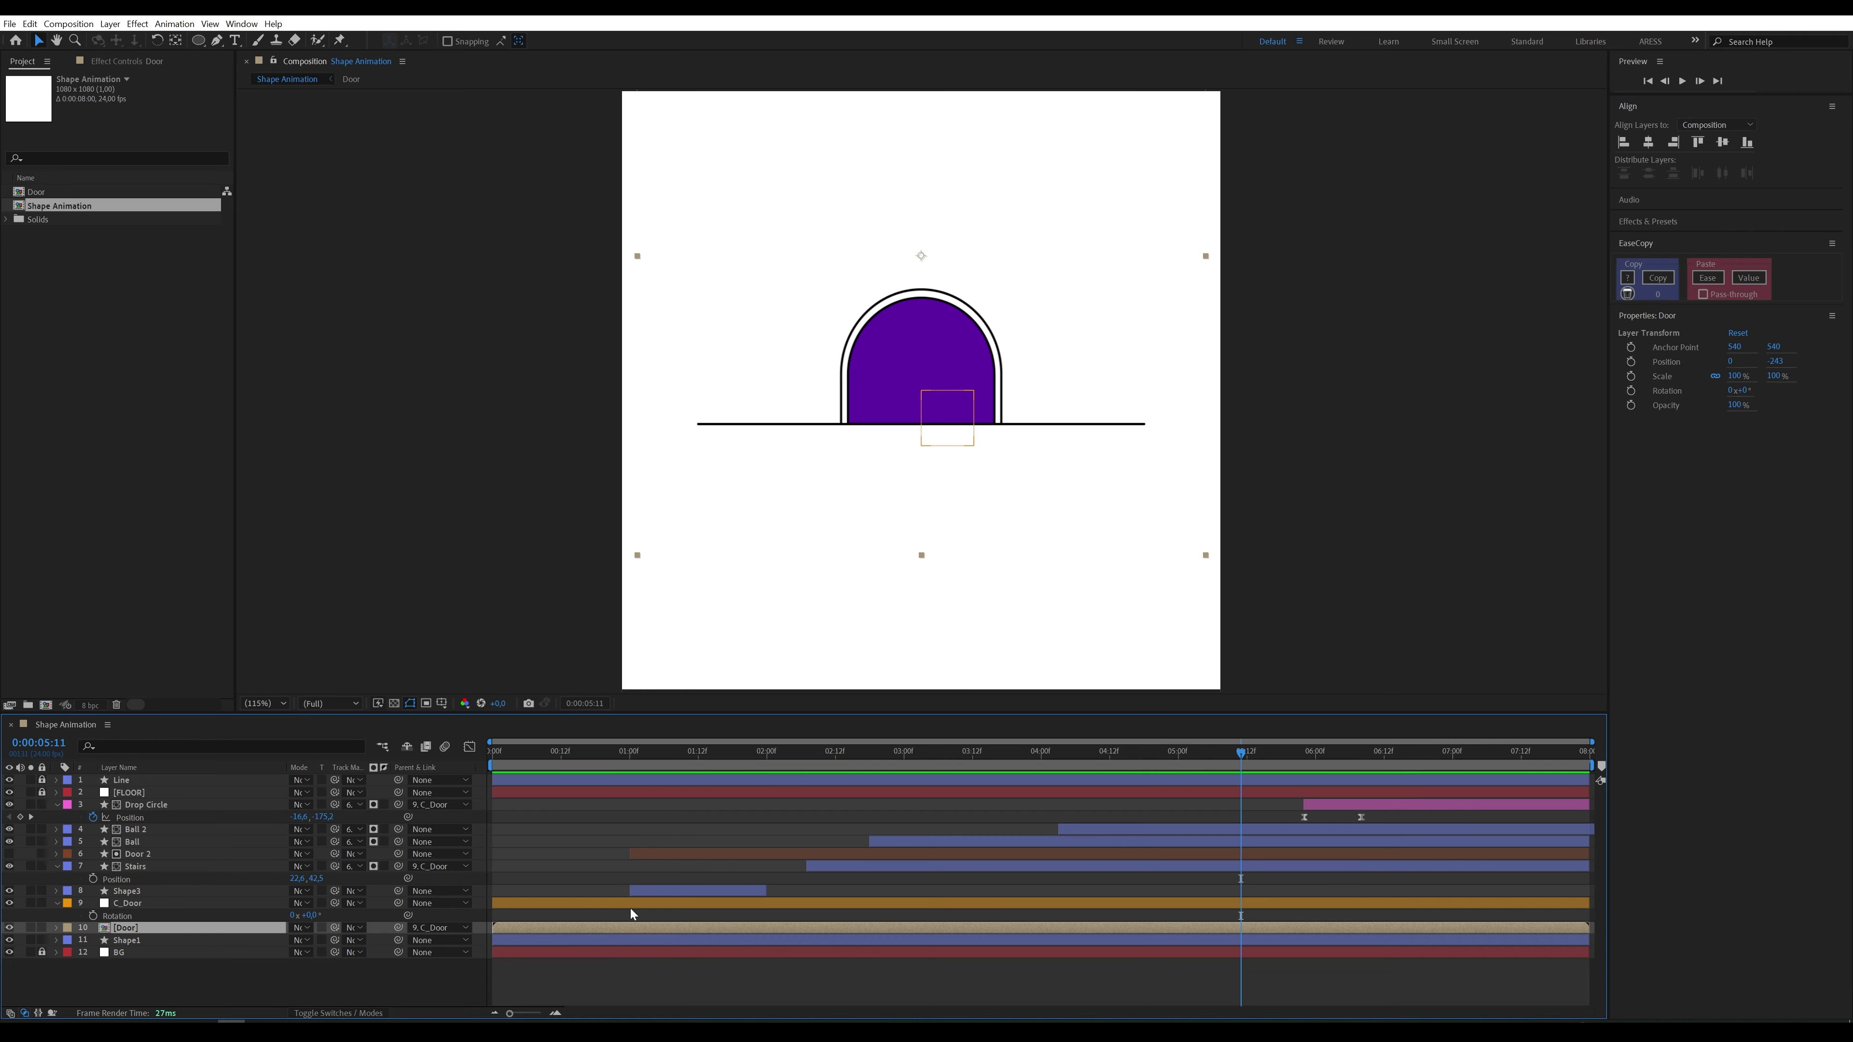
Step: Parent the Door 2 matte layer to C_Door at 0:00:00:00 and play back the result
click(214, 865)
click(230, 853)
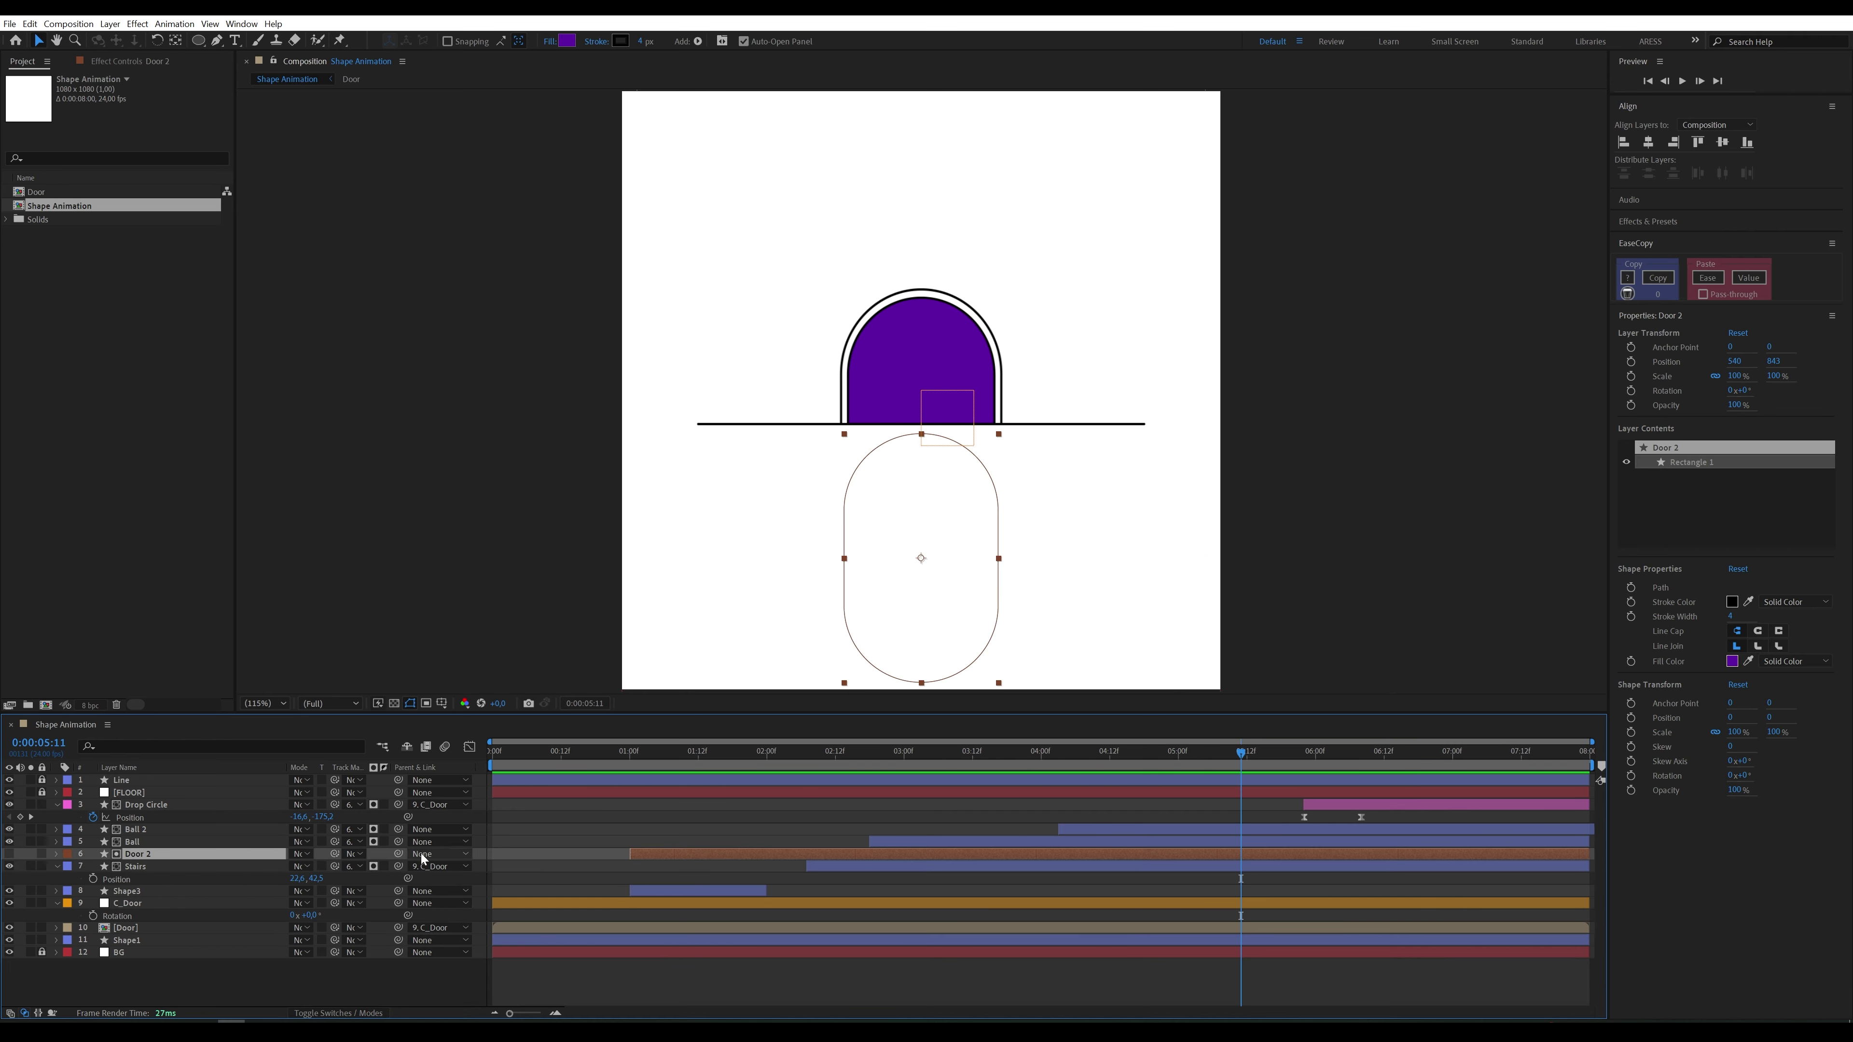
drag(595, 759, 495, 763)
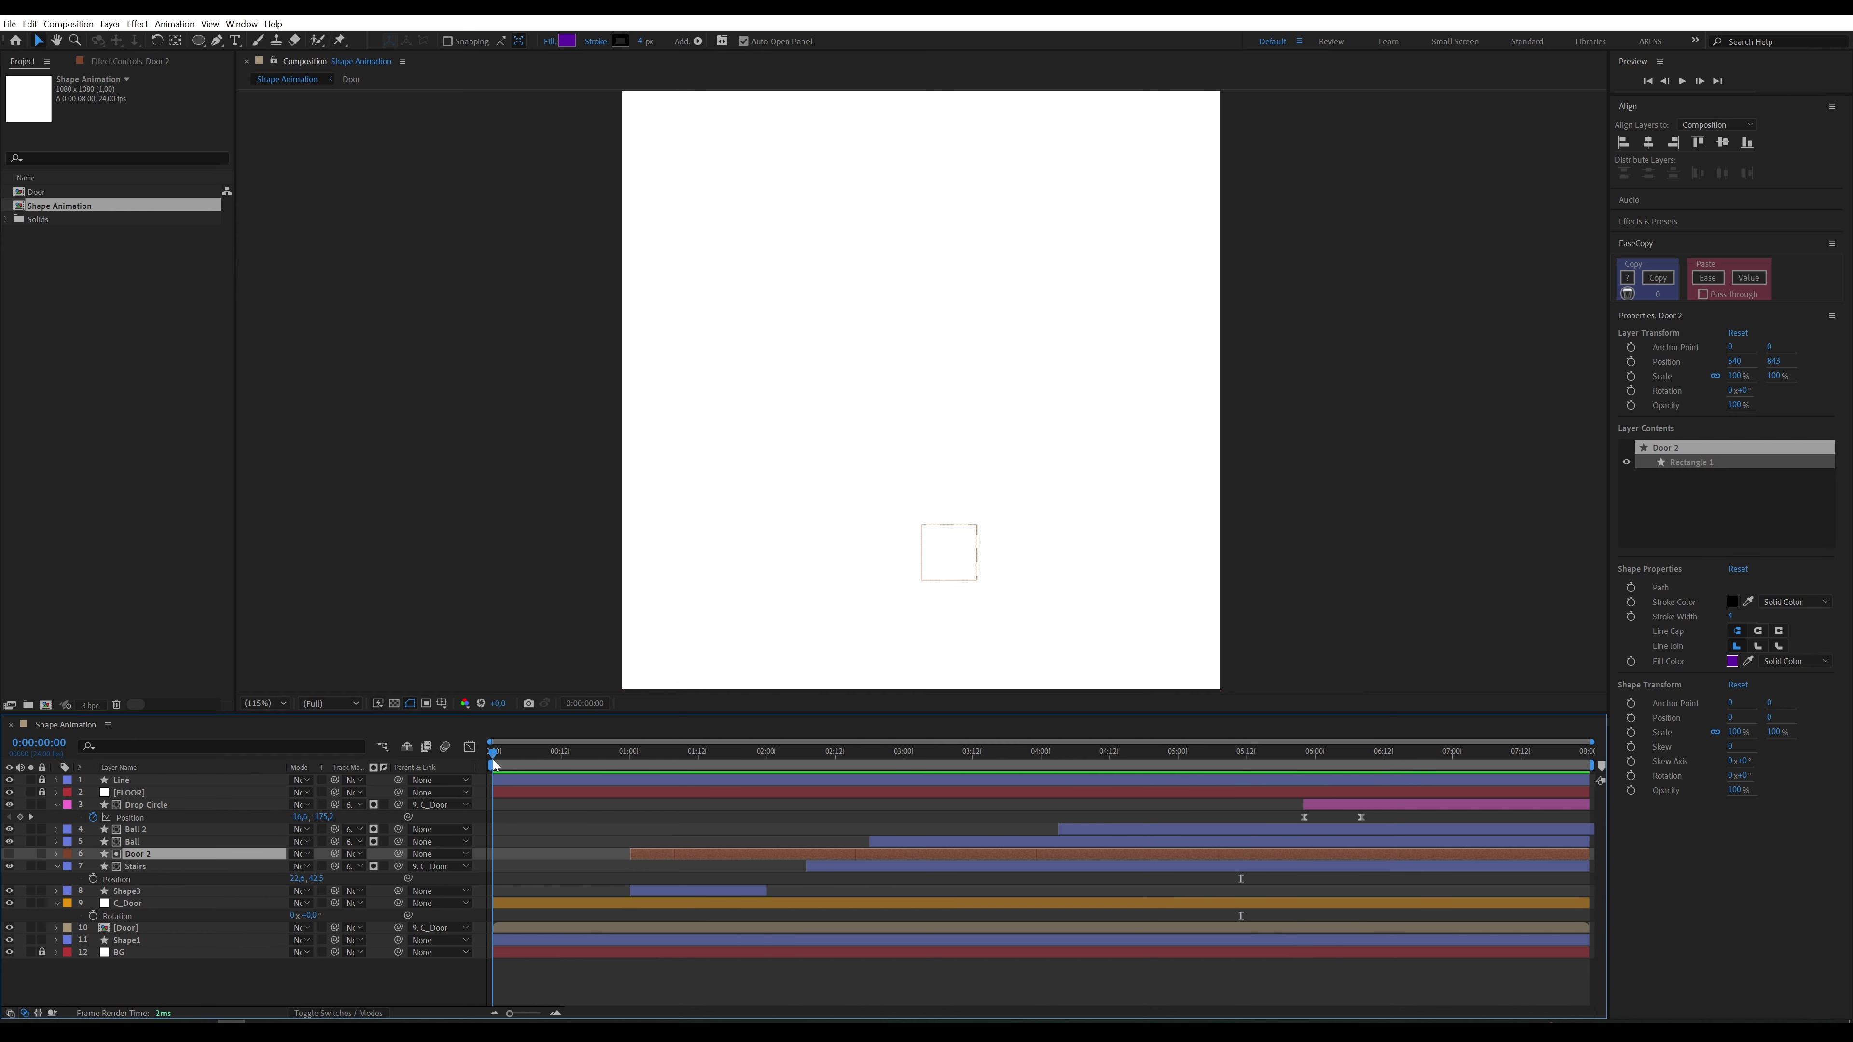
drag(398, 854, 215, 903)
key(space)
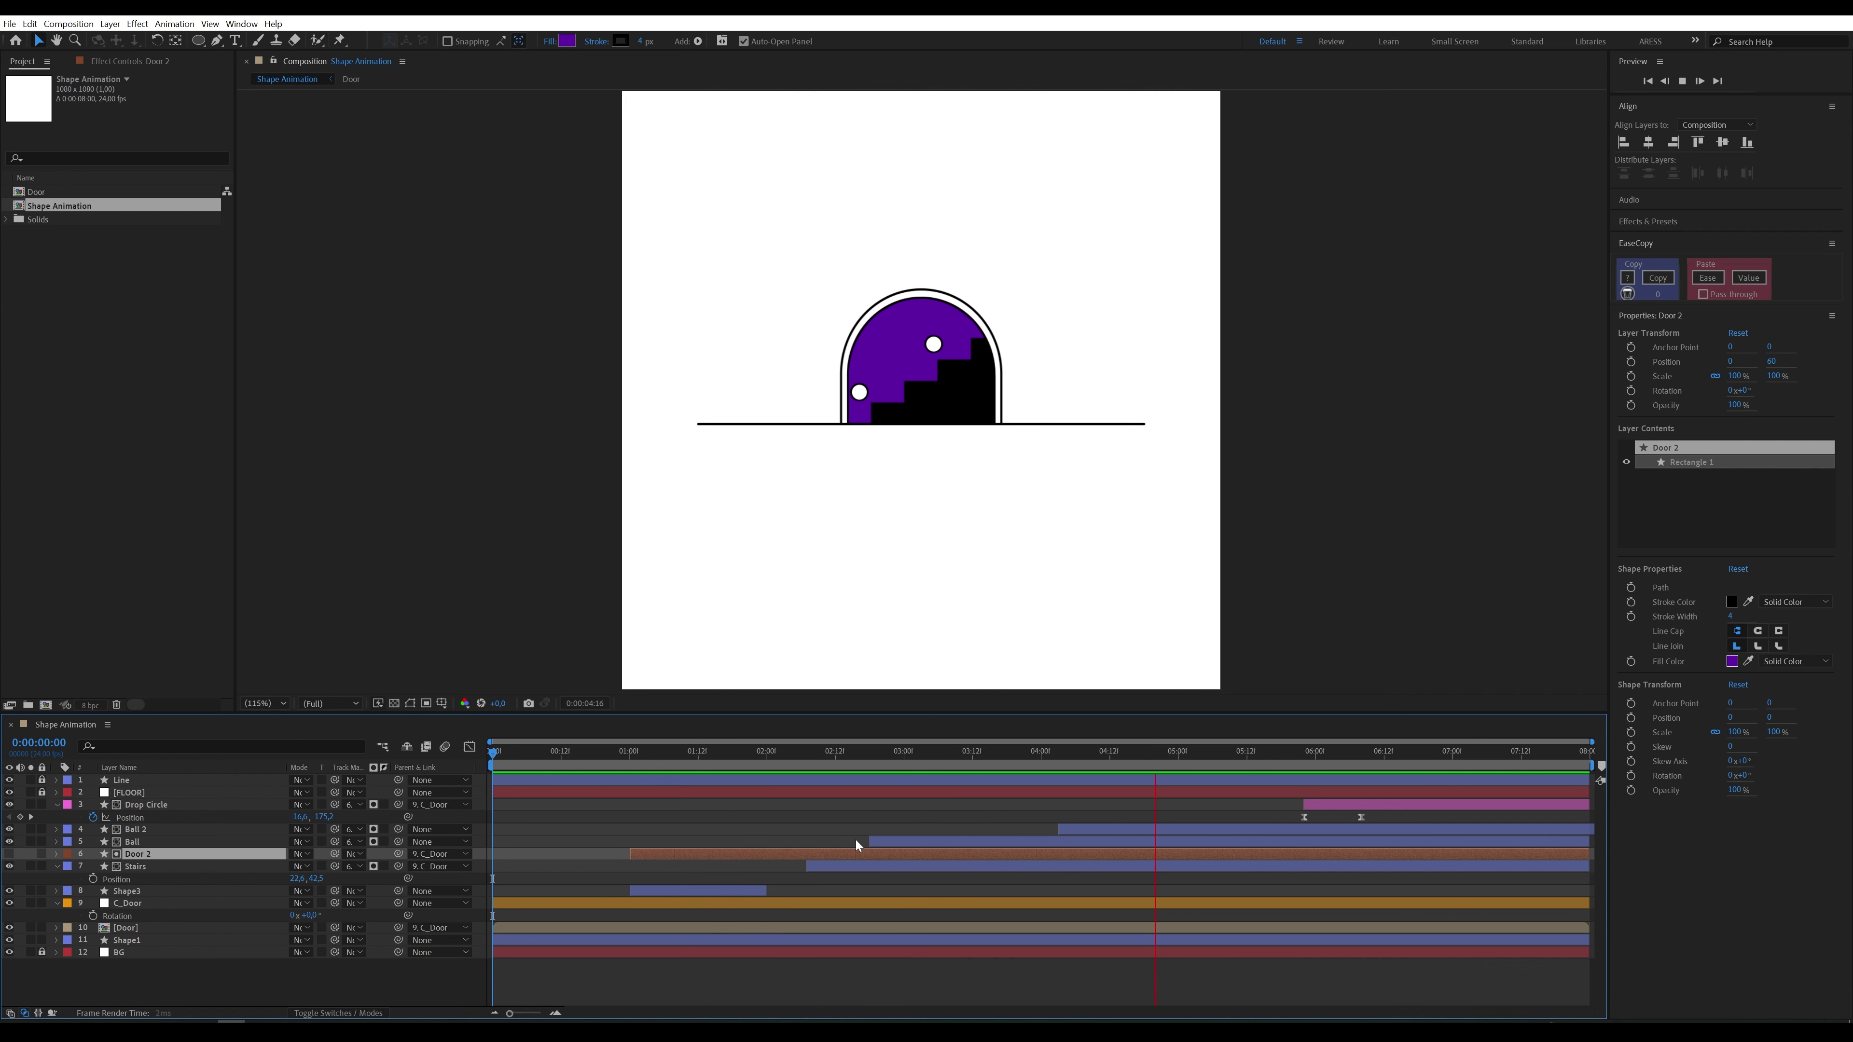
key(space)
Step: Keyframe C_Door's Position at 0:00:06:08 and raise it to a Y value of about 252 at 0:00:06:18
drag(1306, 759, 1361, 759)
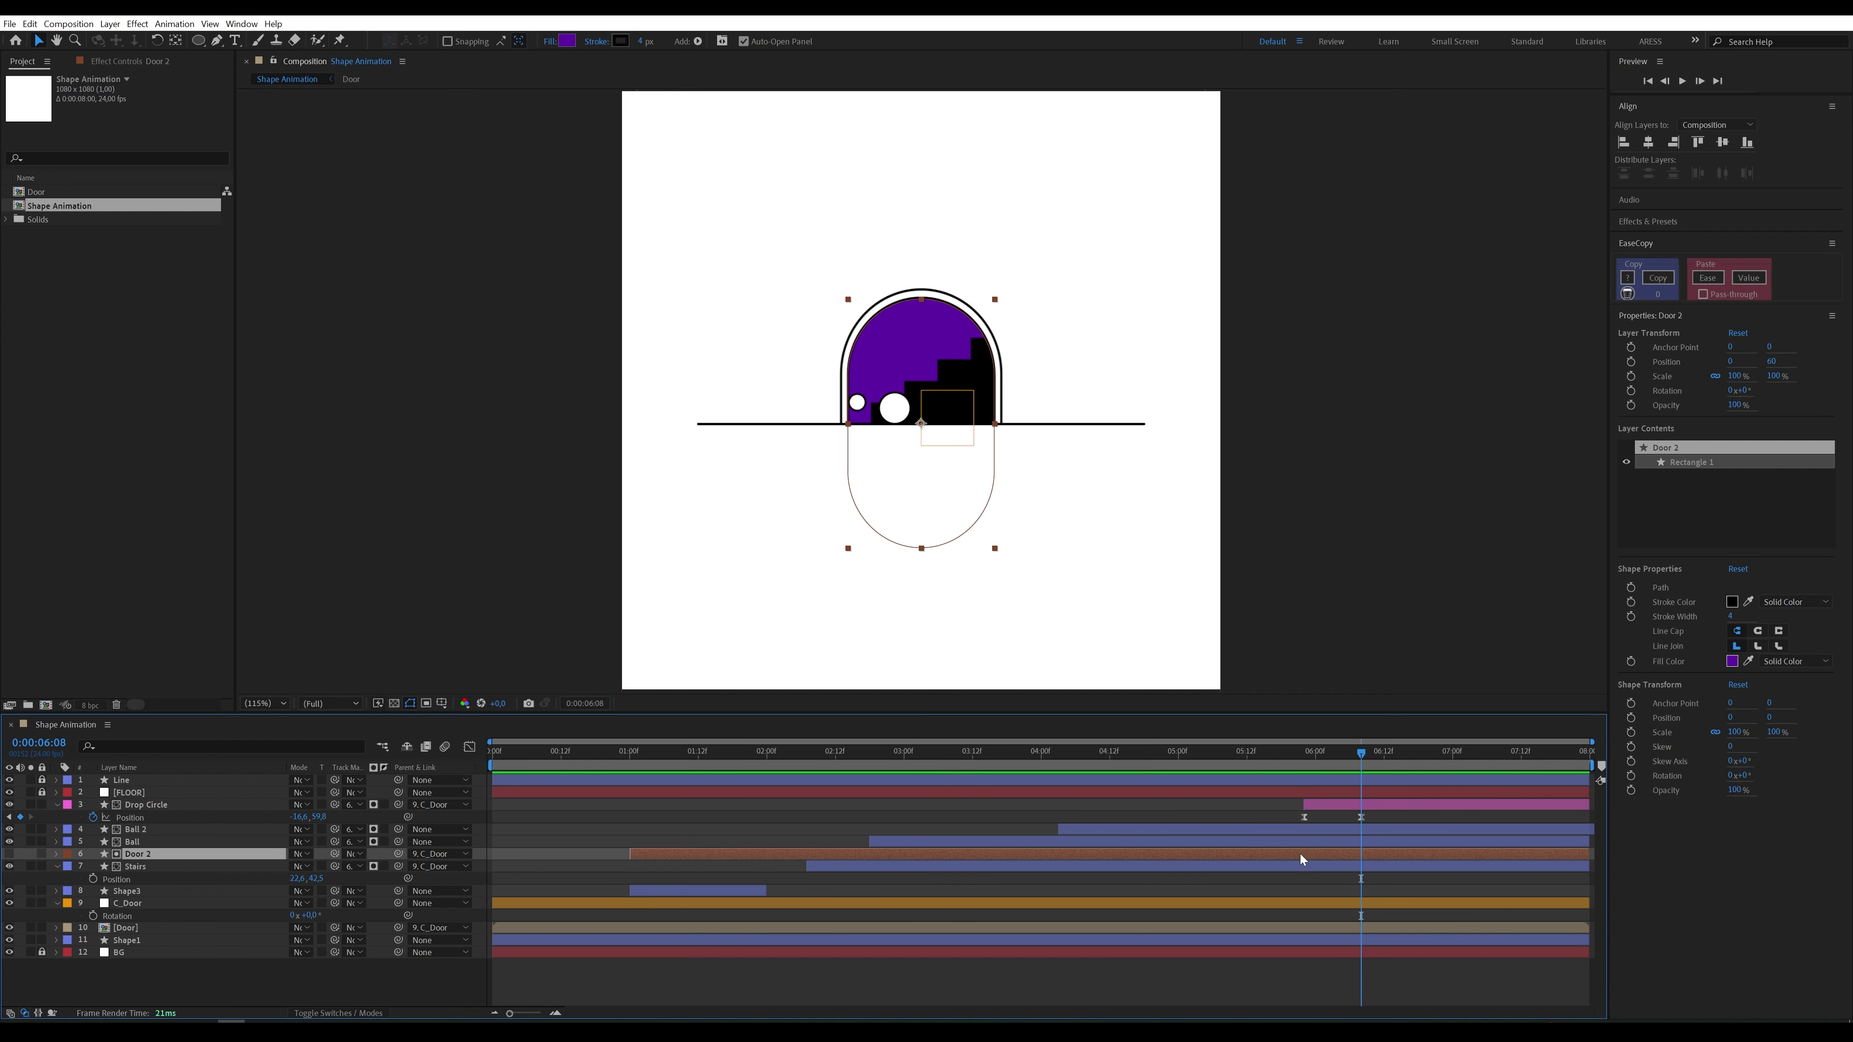
key(p)
click(160, 903)
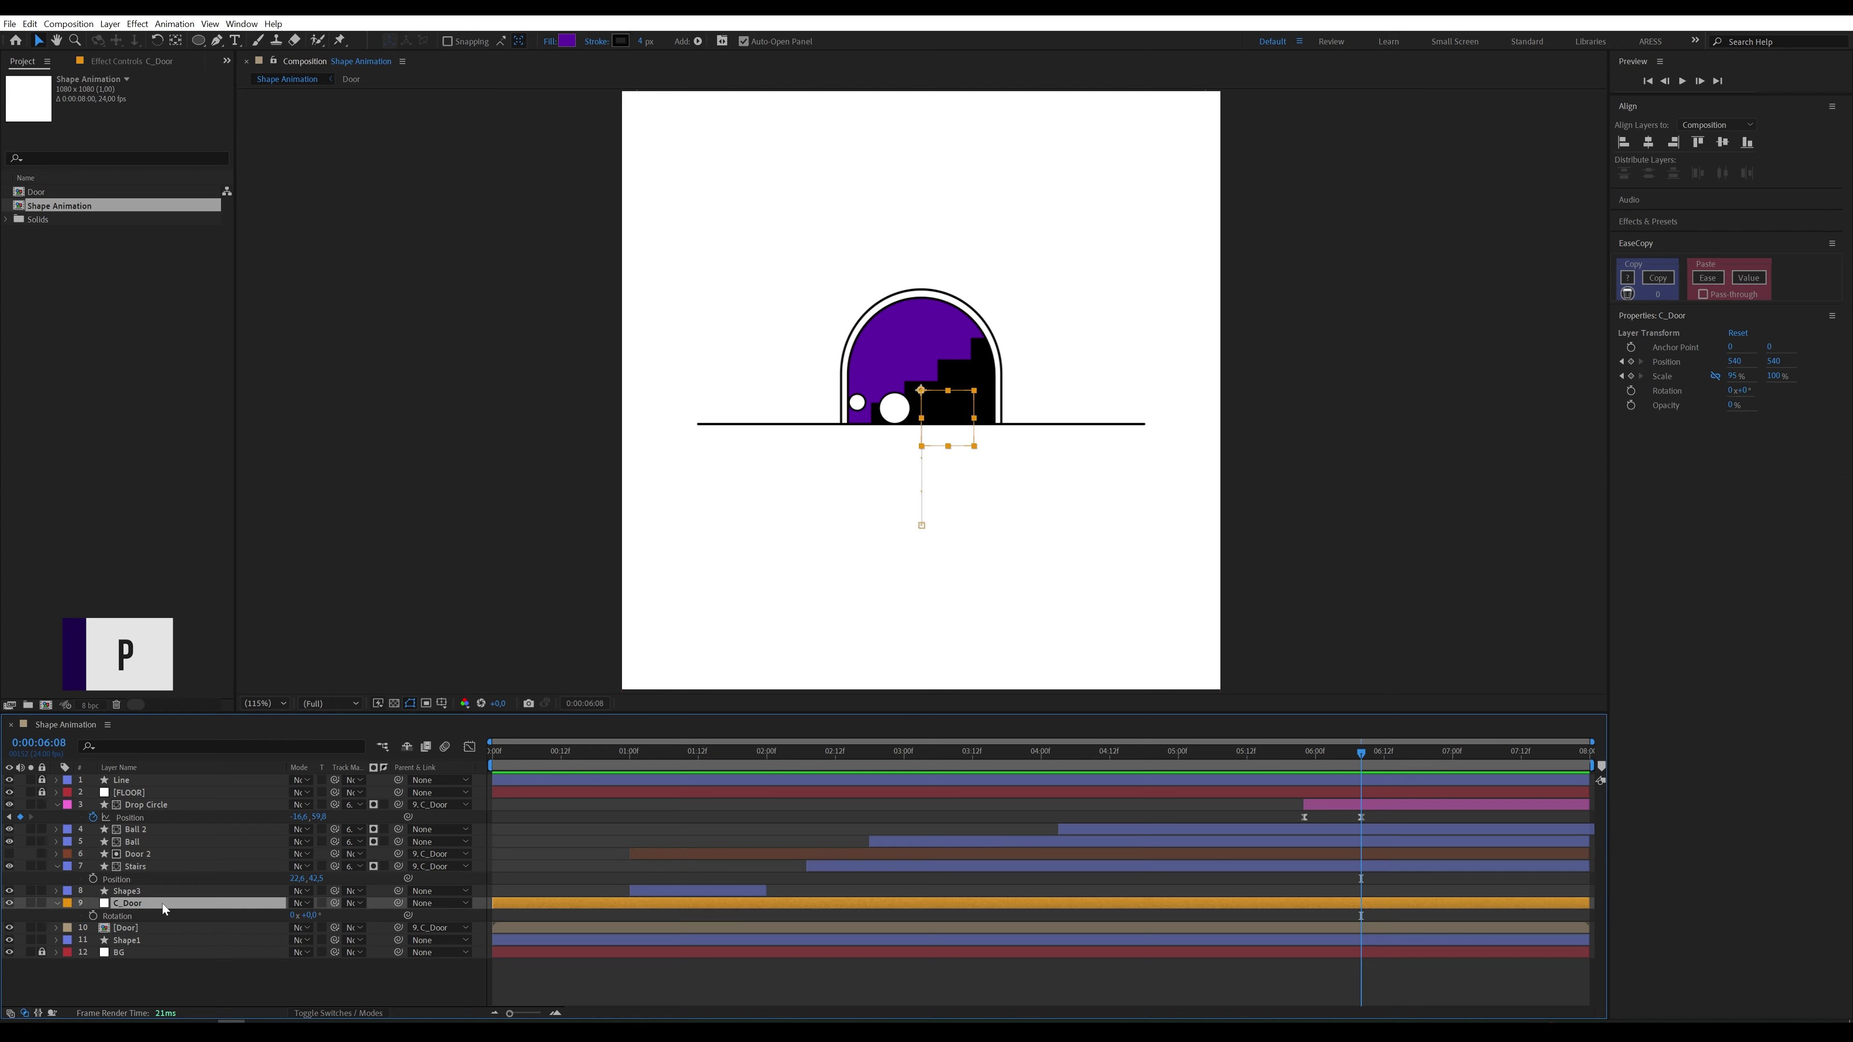
key(p)
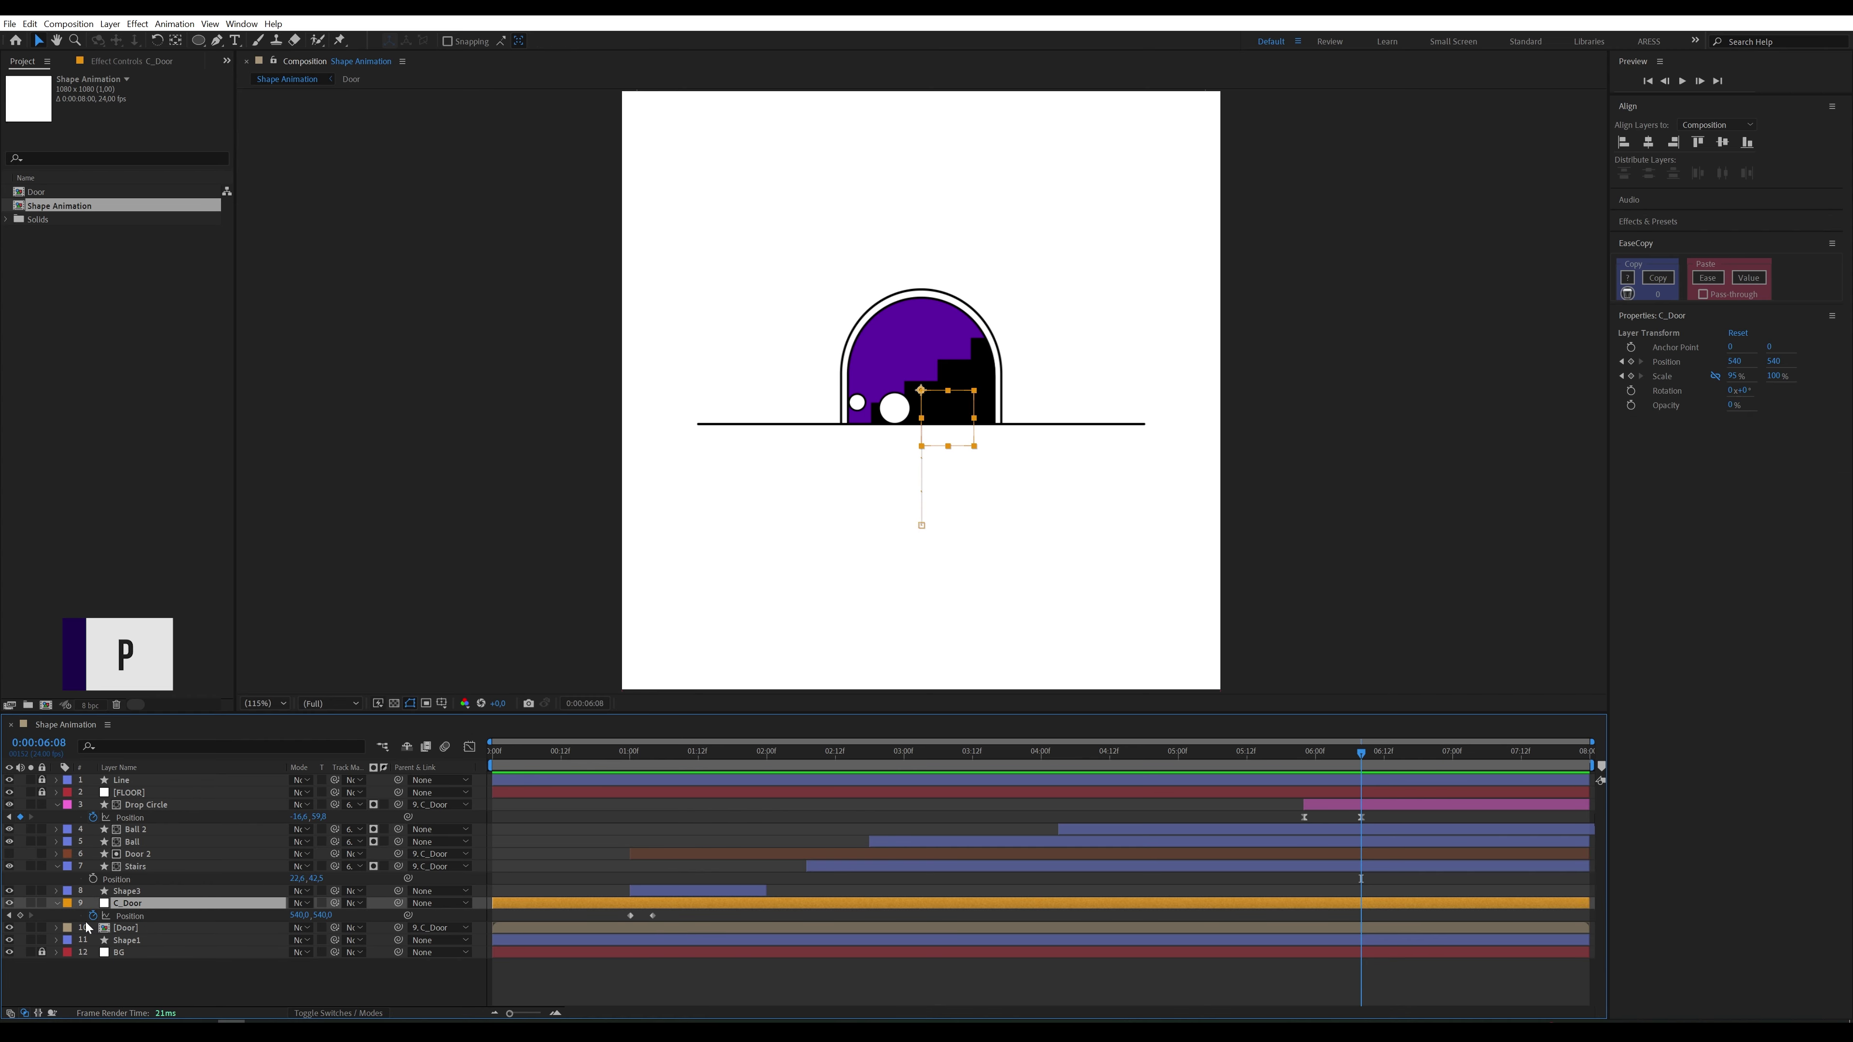
click(20, 916)
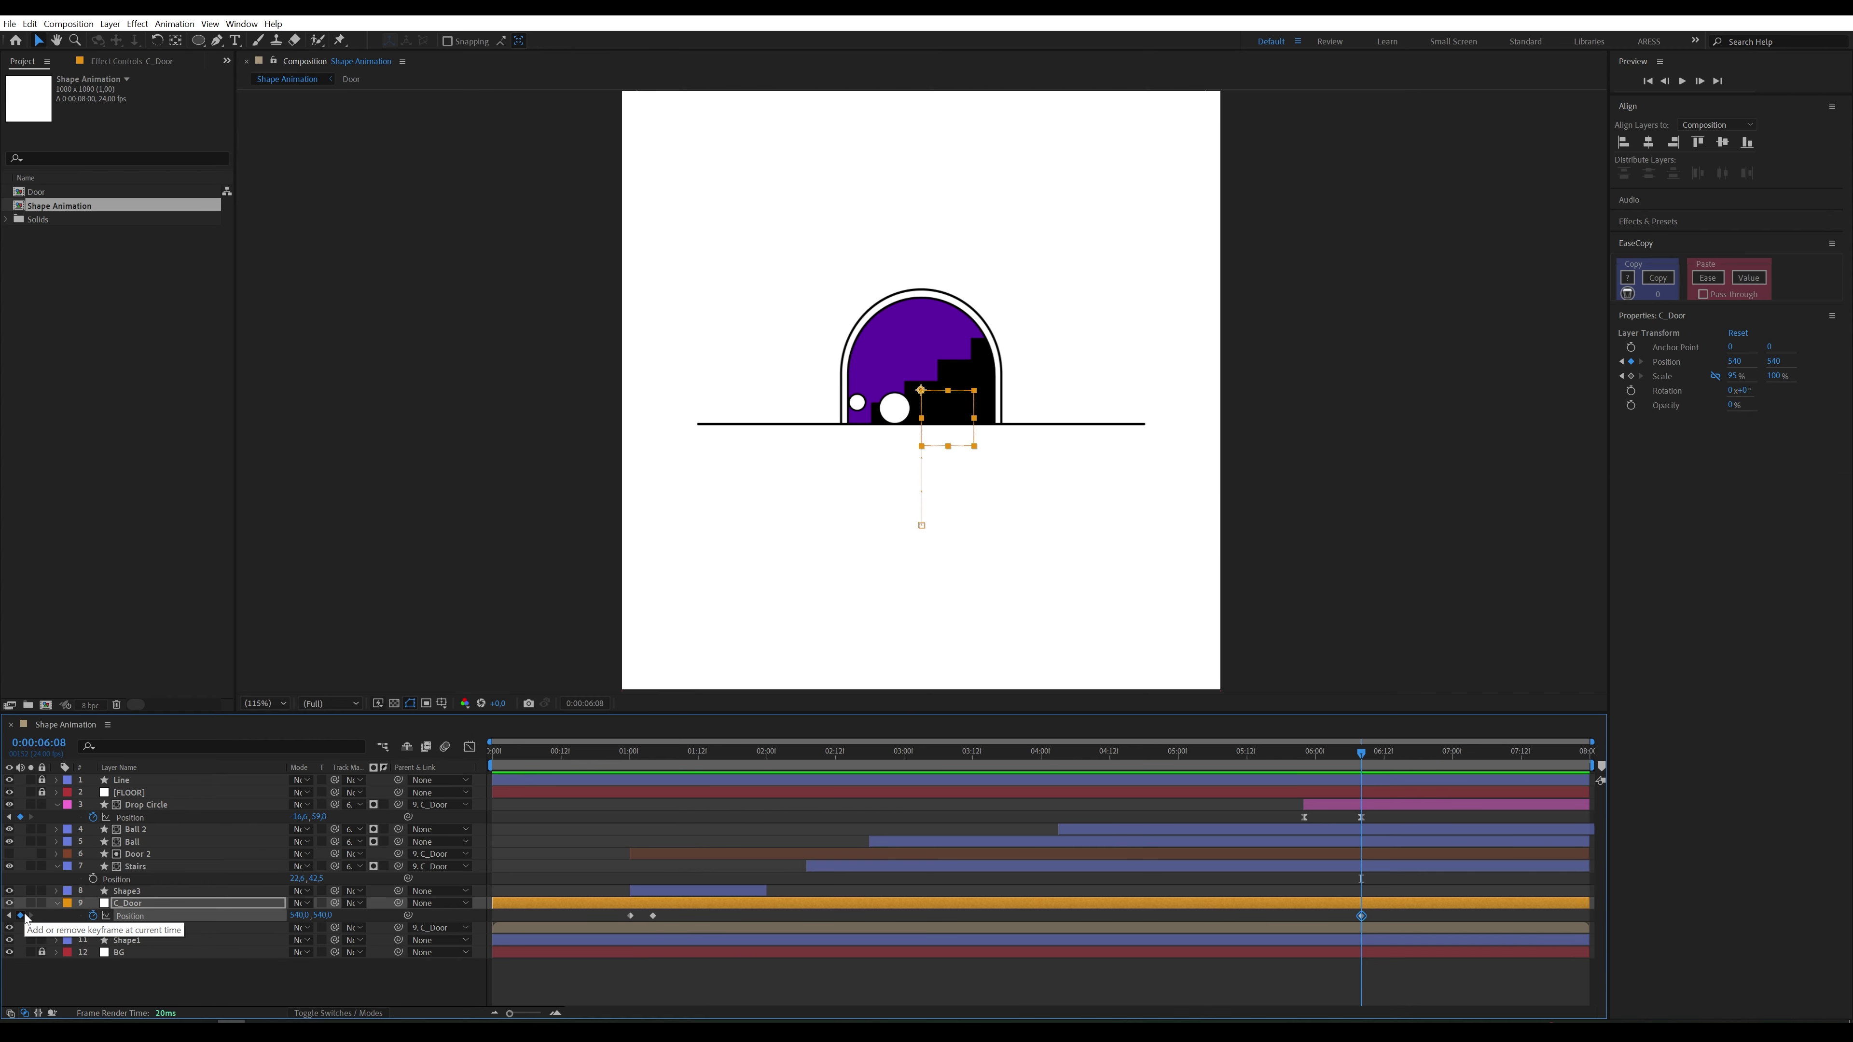
key(space)
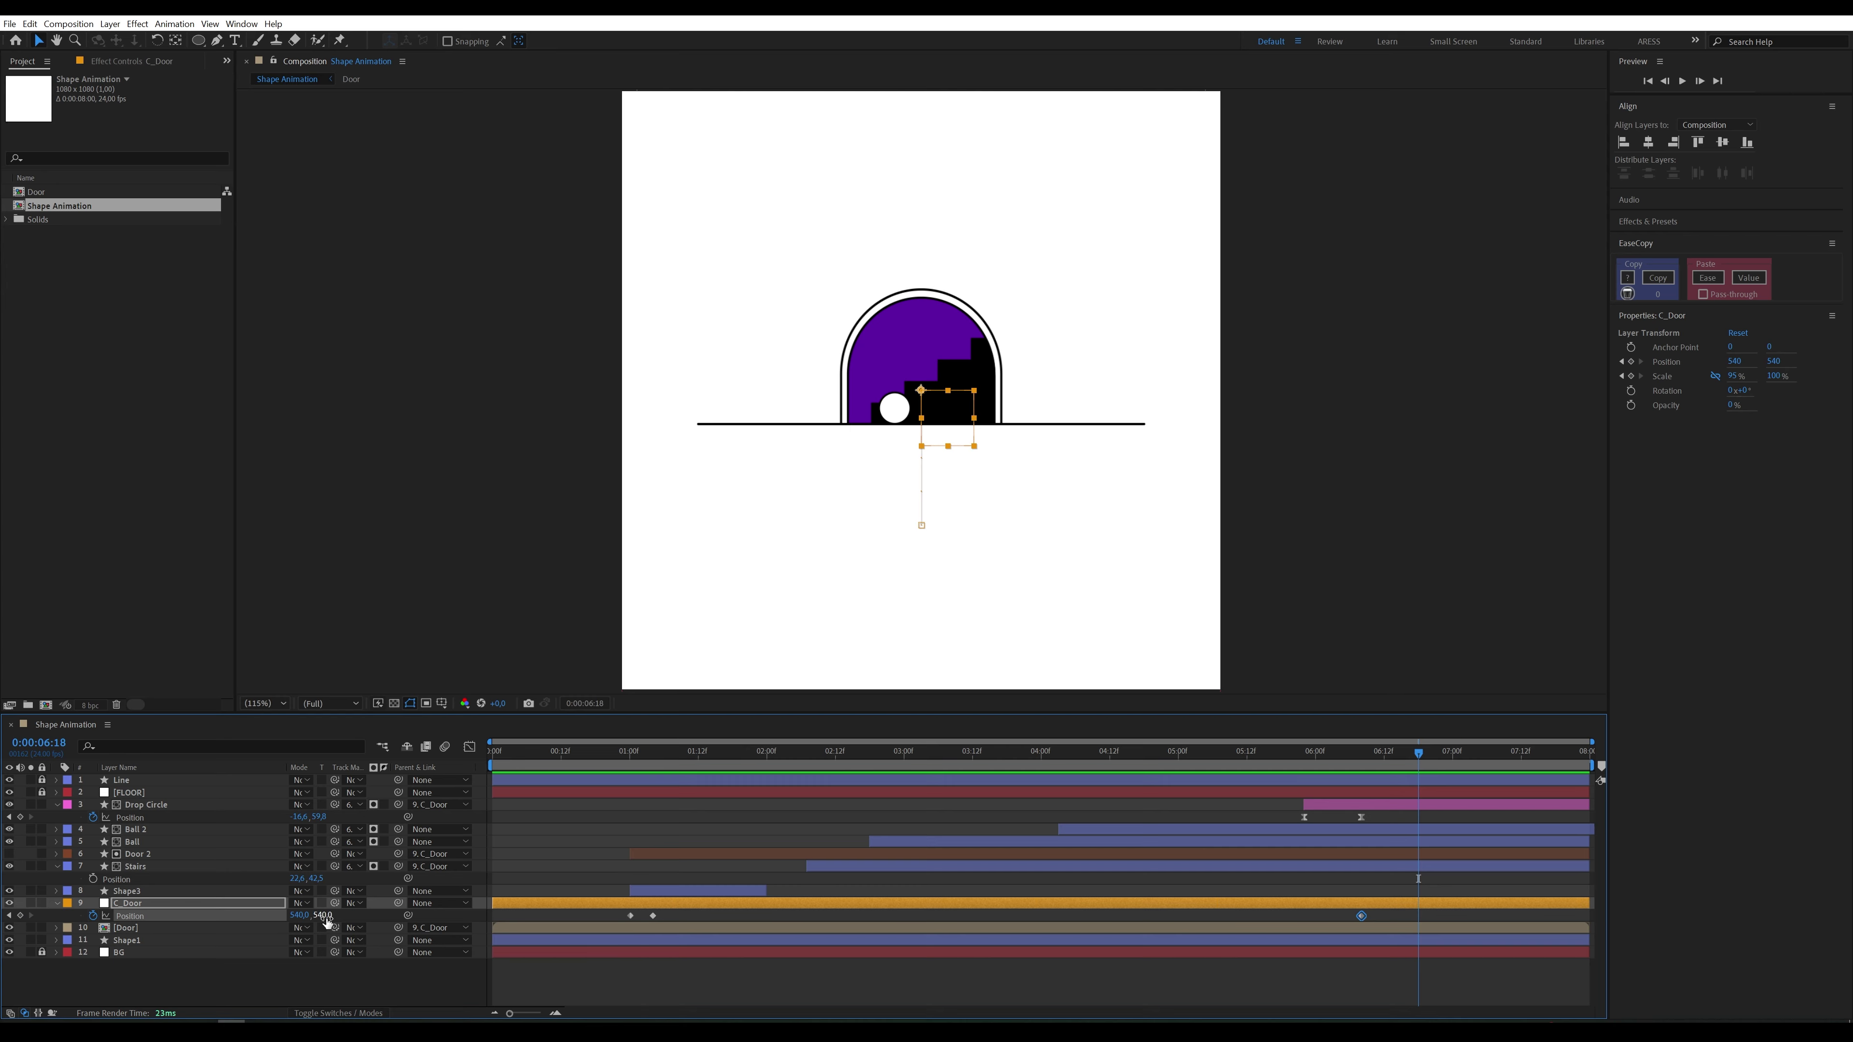
drag(321, 915, 111, 923)
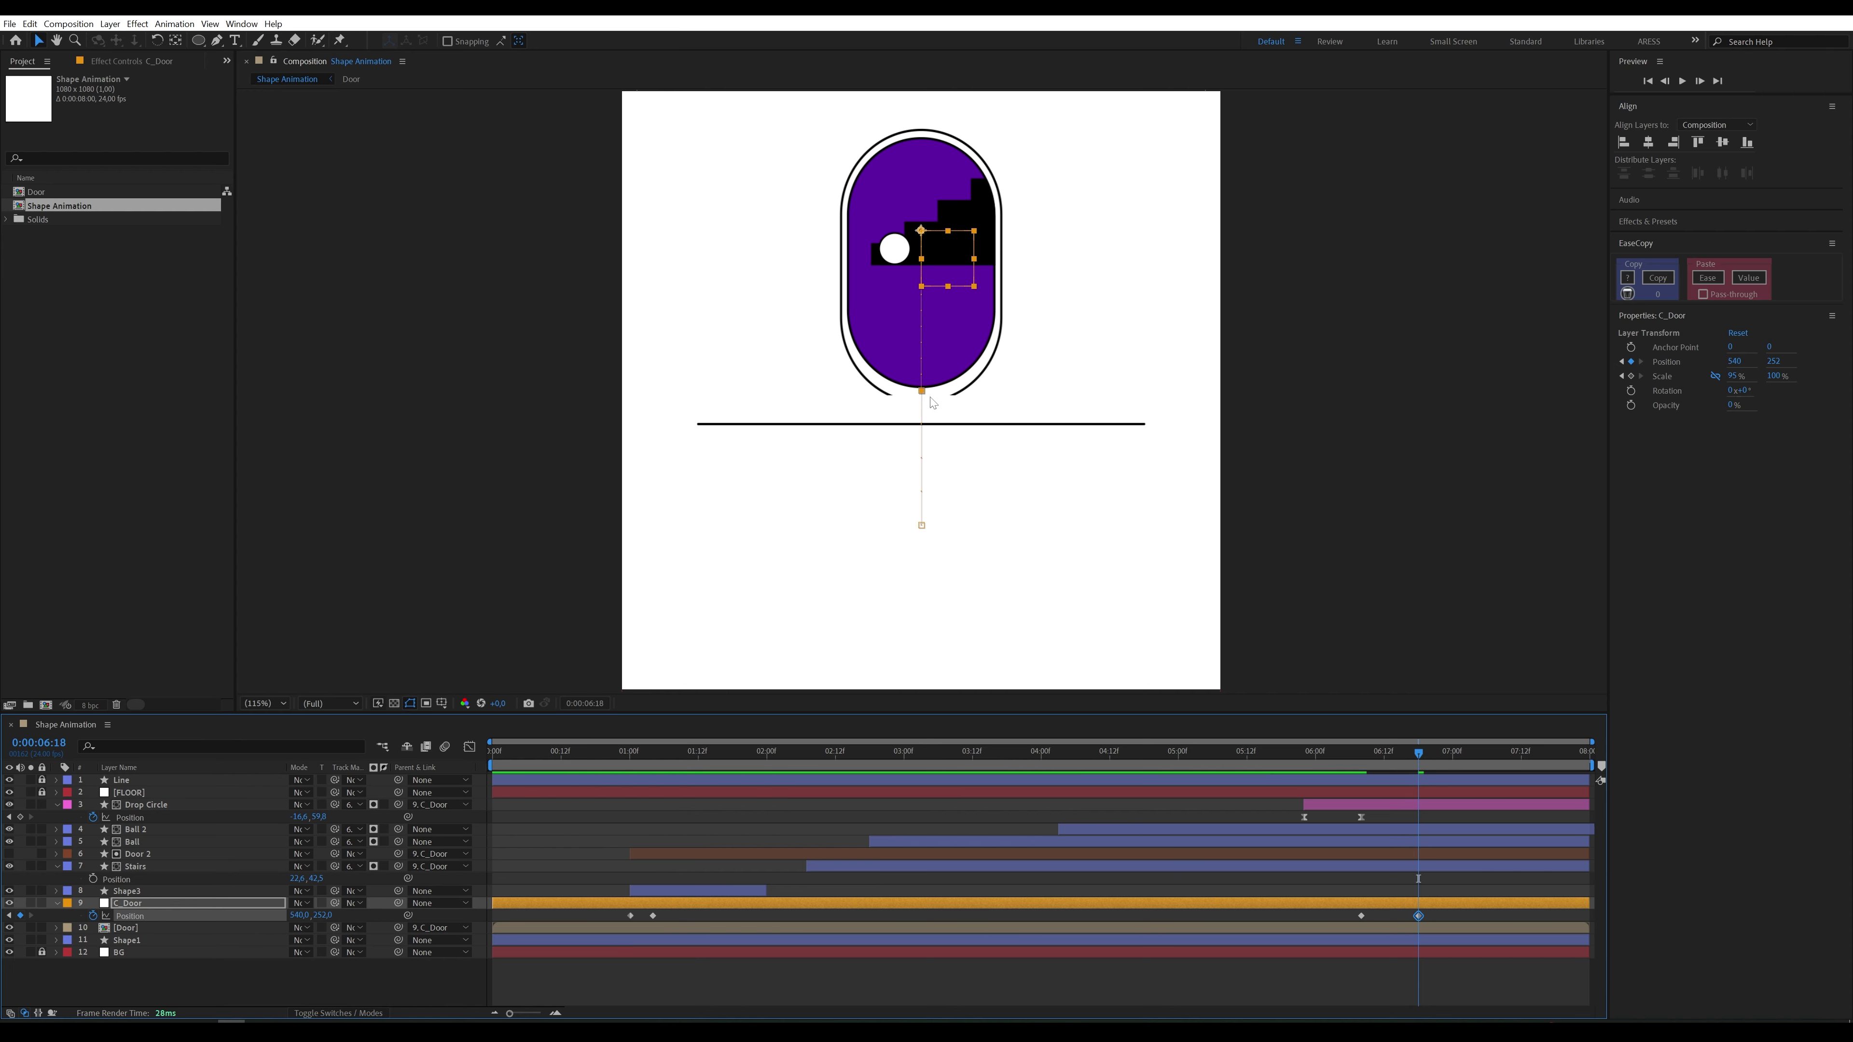
Step: Open the Door precomp and increase its composition height to 1114 px
double_click(148, 927)
right_click(230, 926)
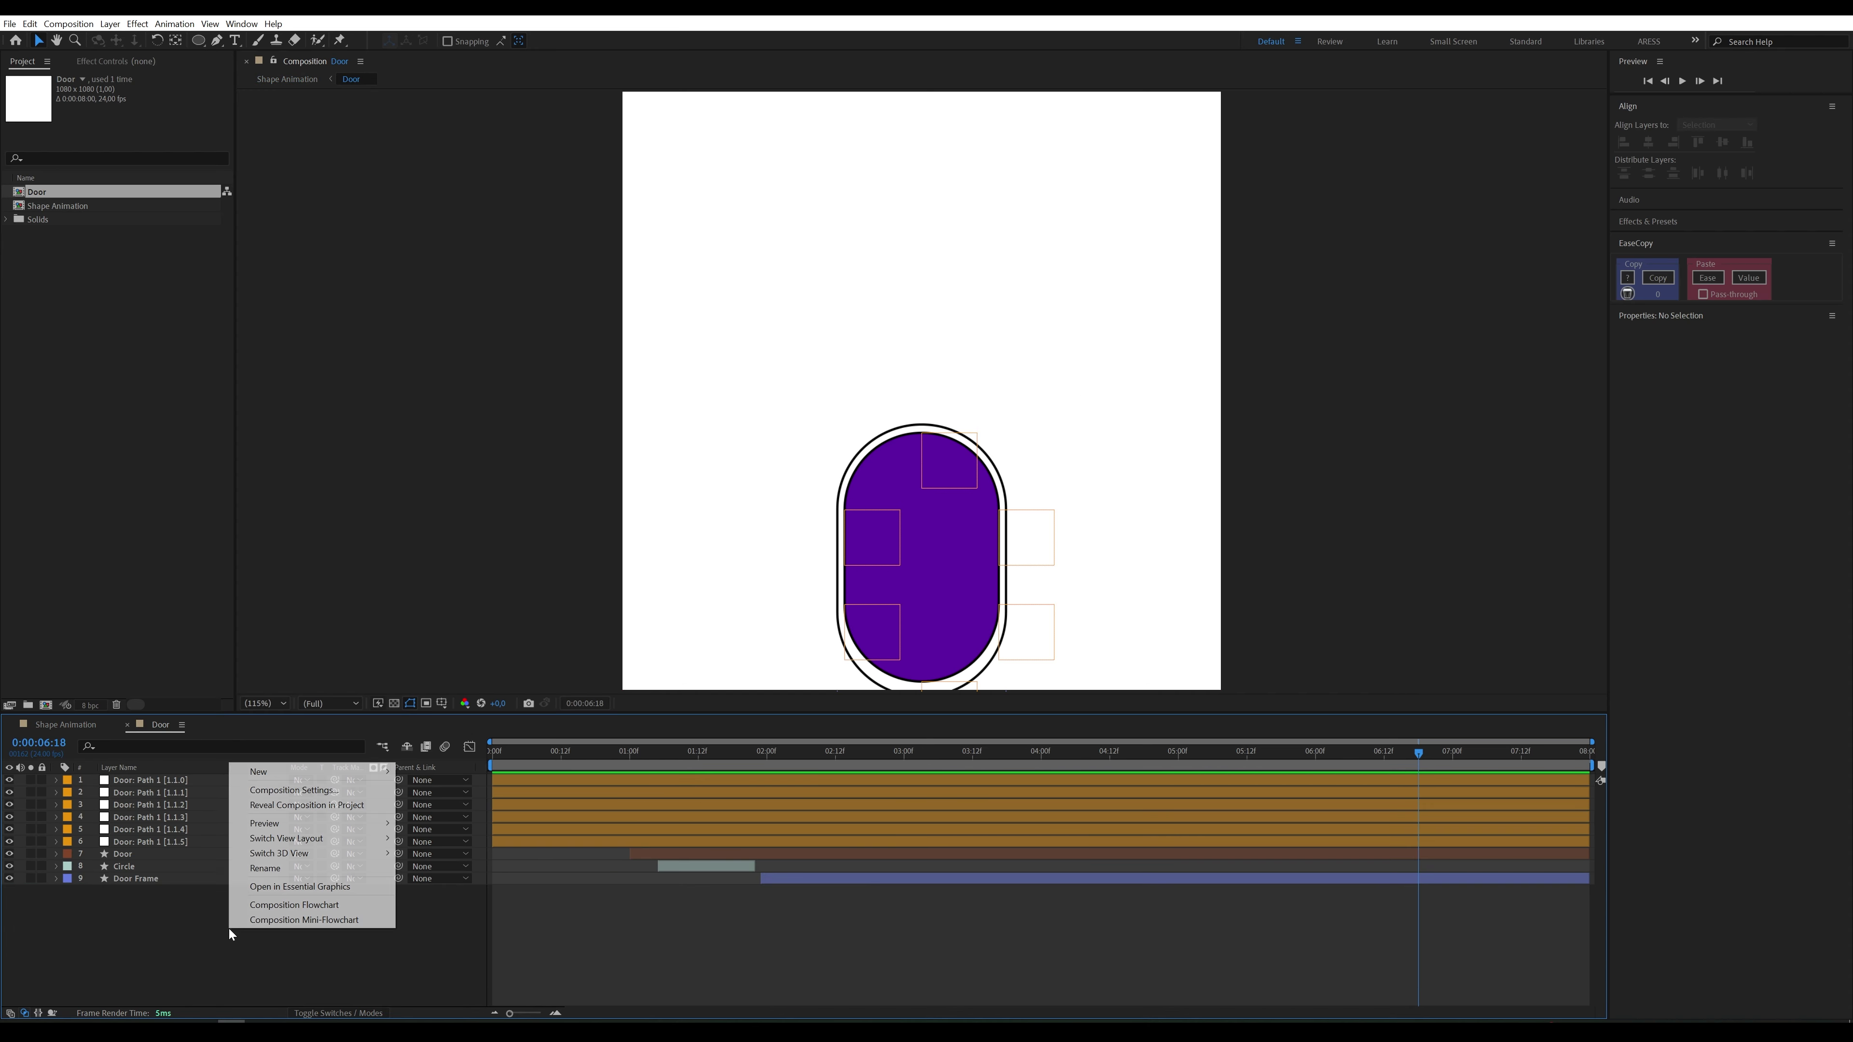
click(294, 788)
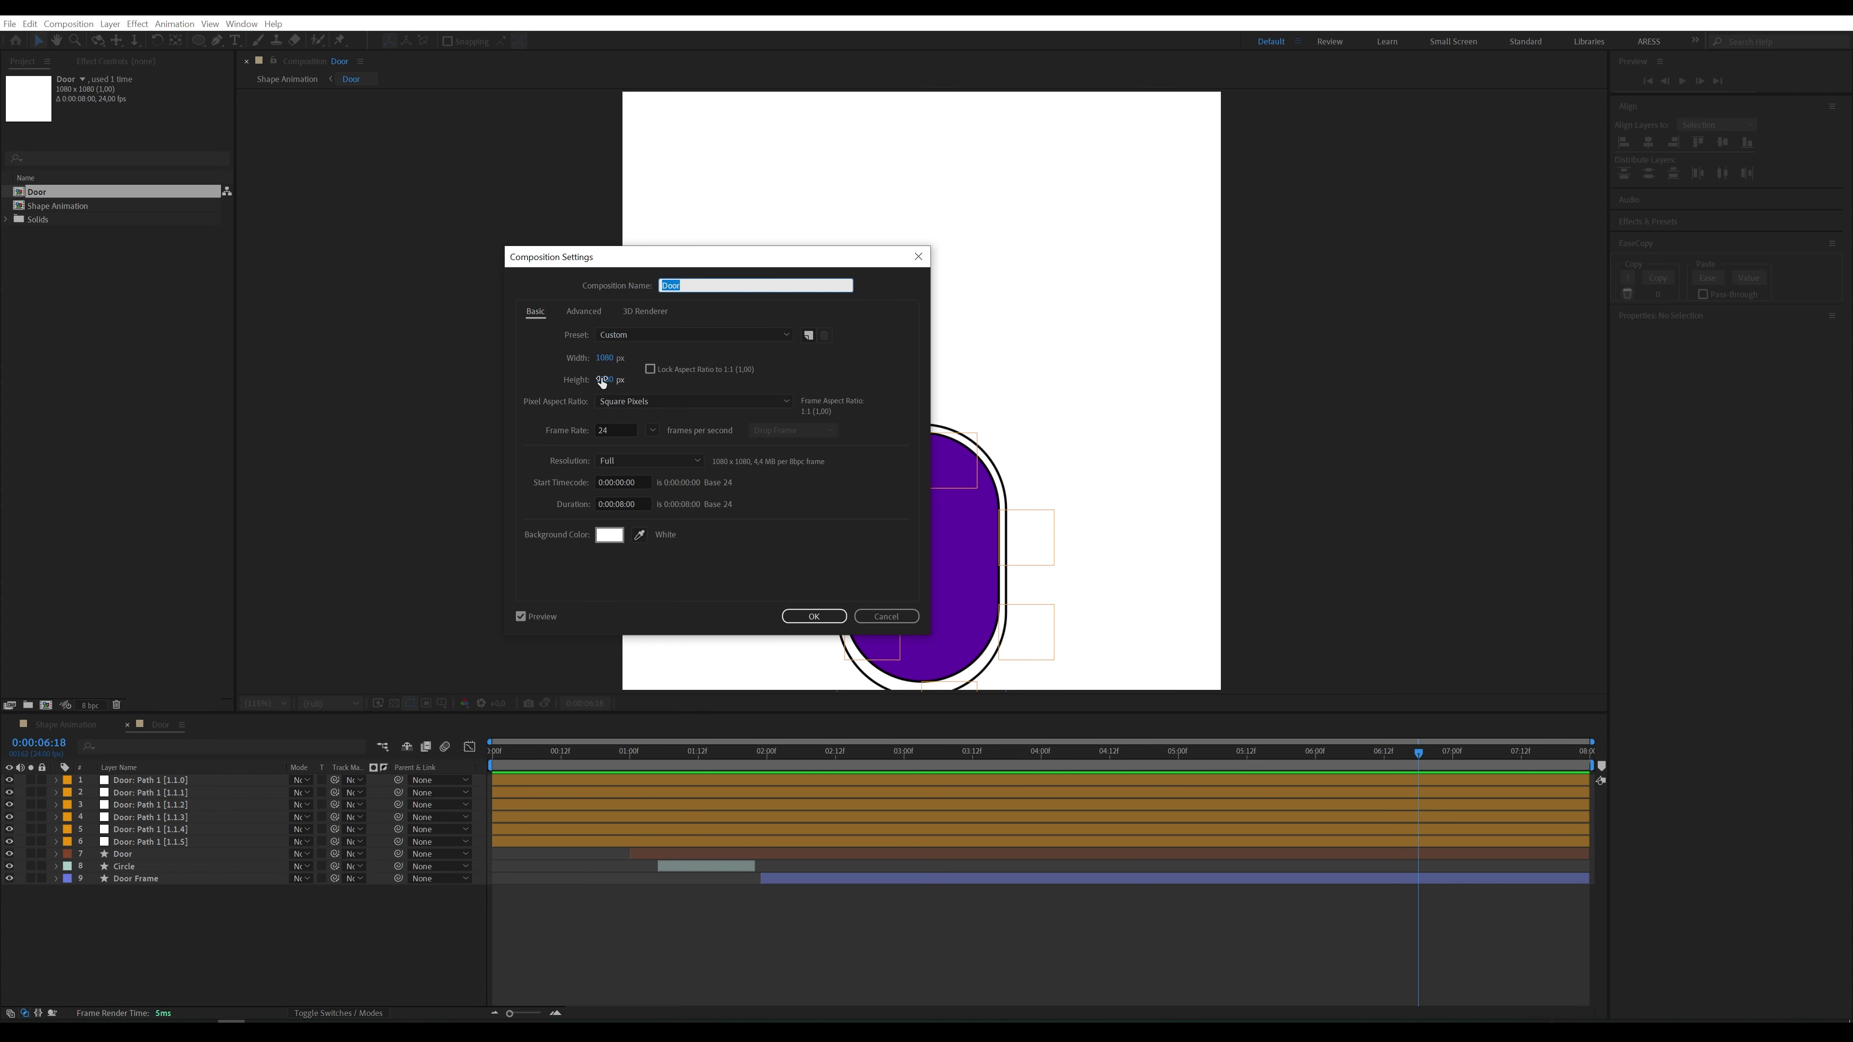
drag(602, 381, 625, 381)
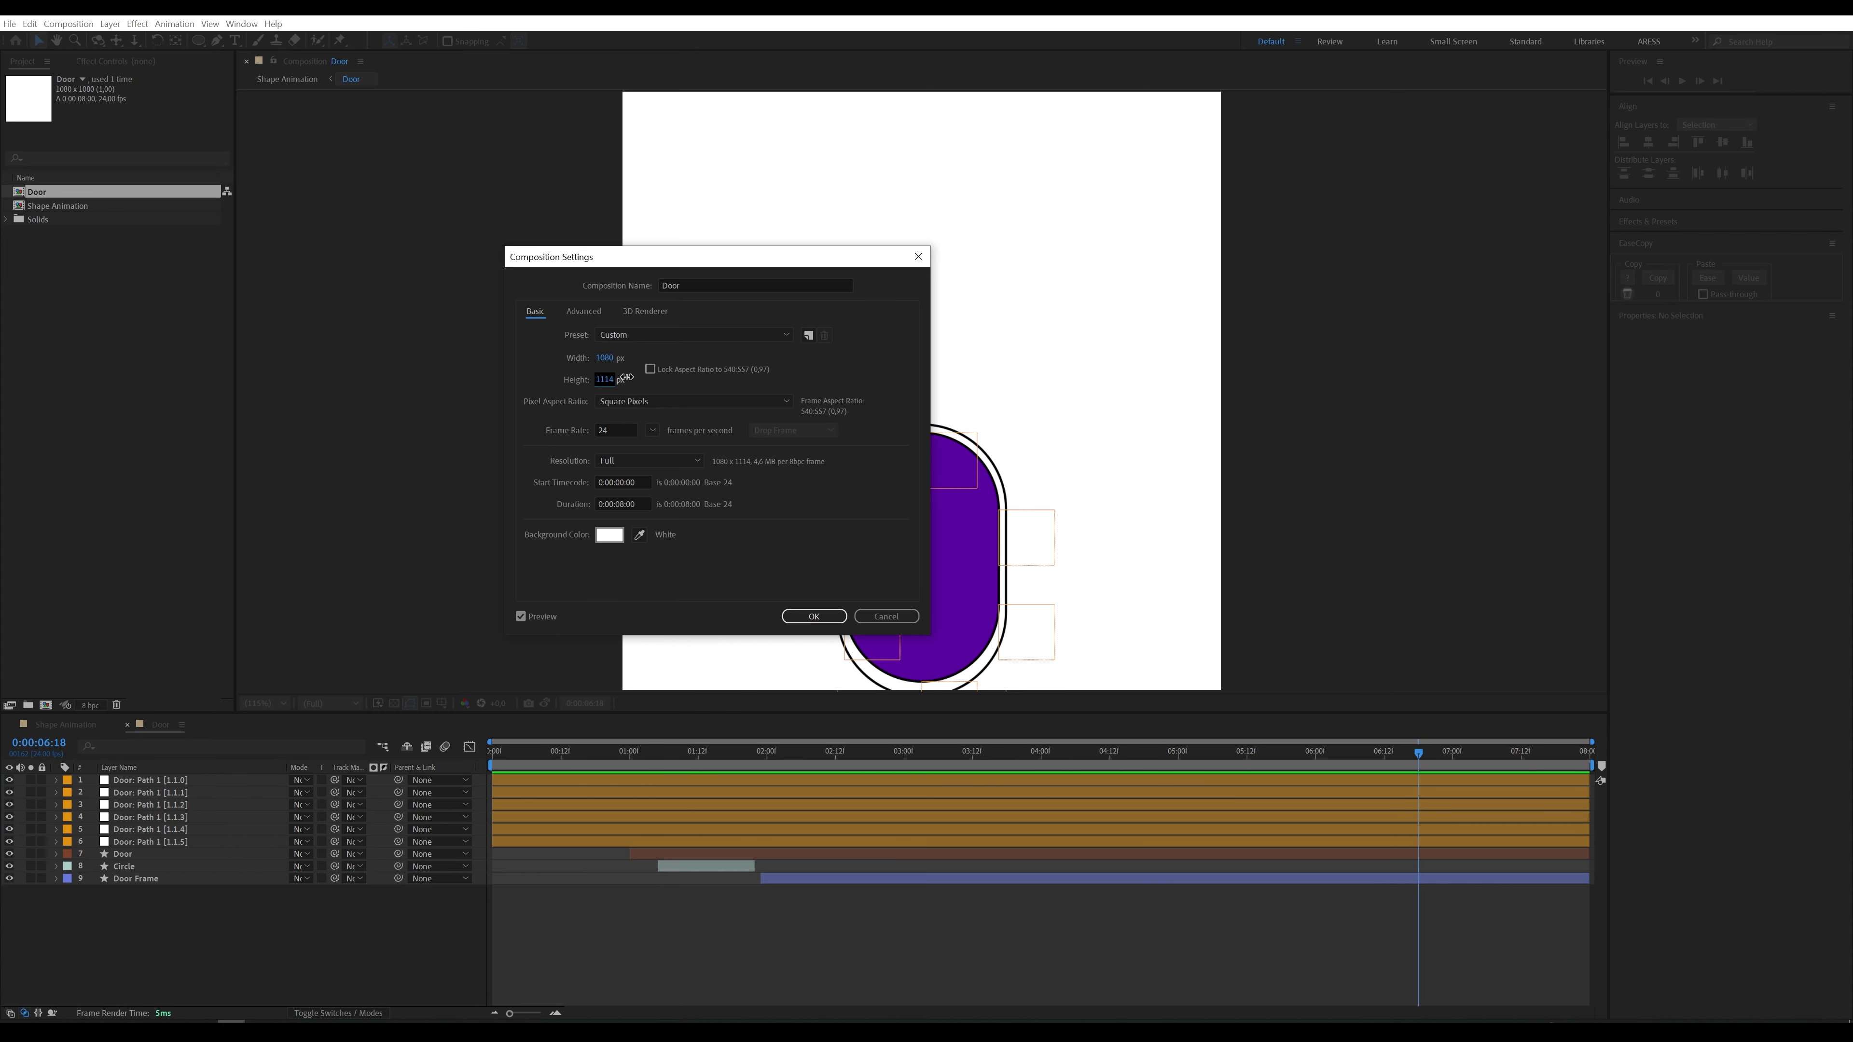
click(829, 617)
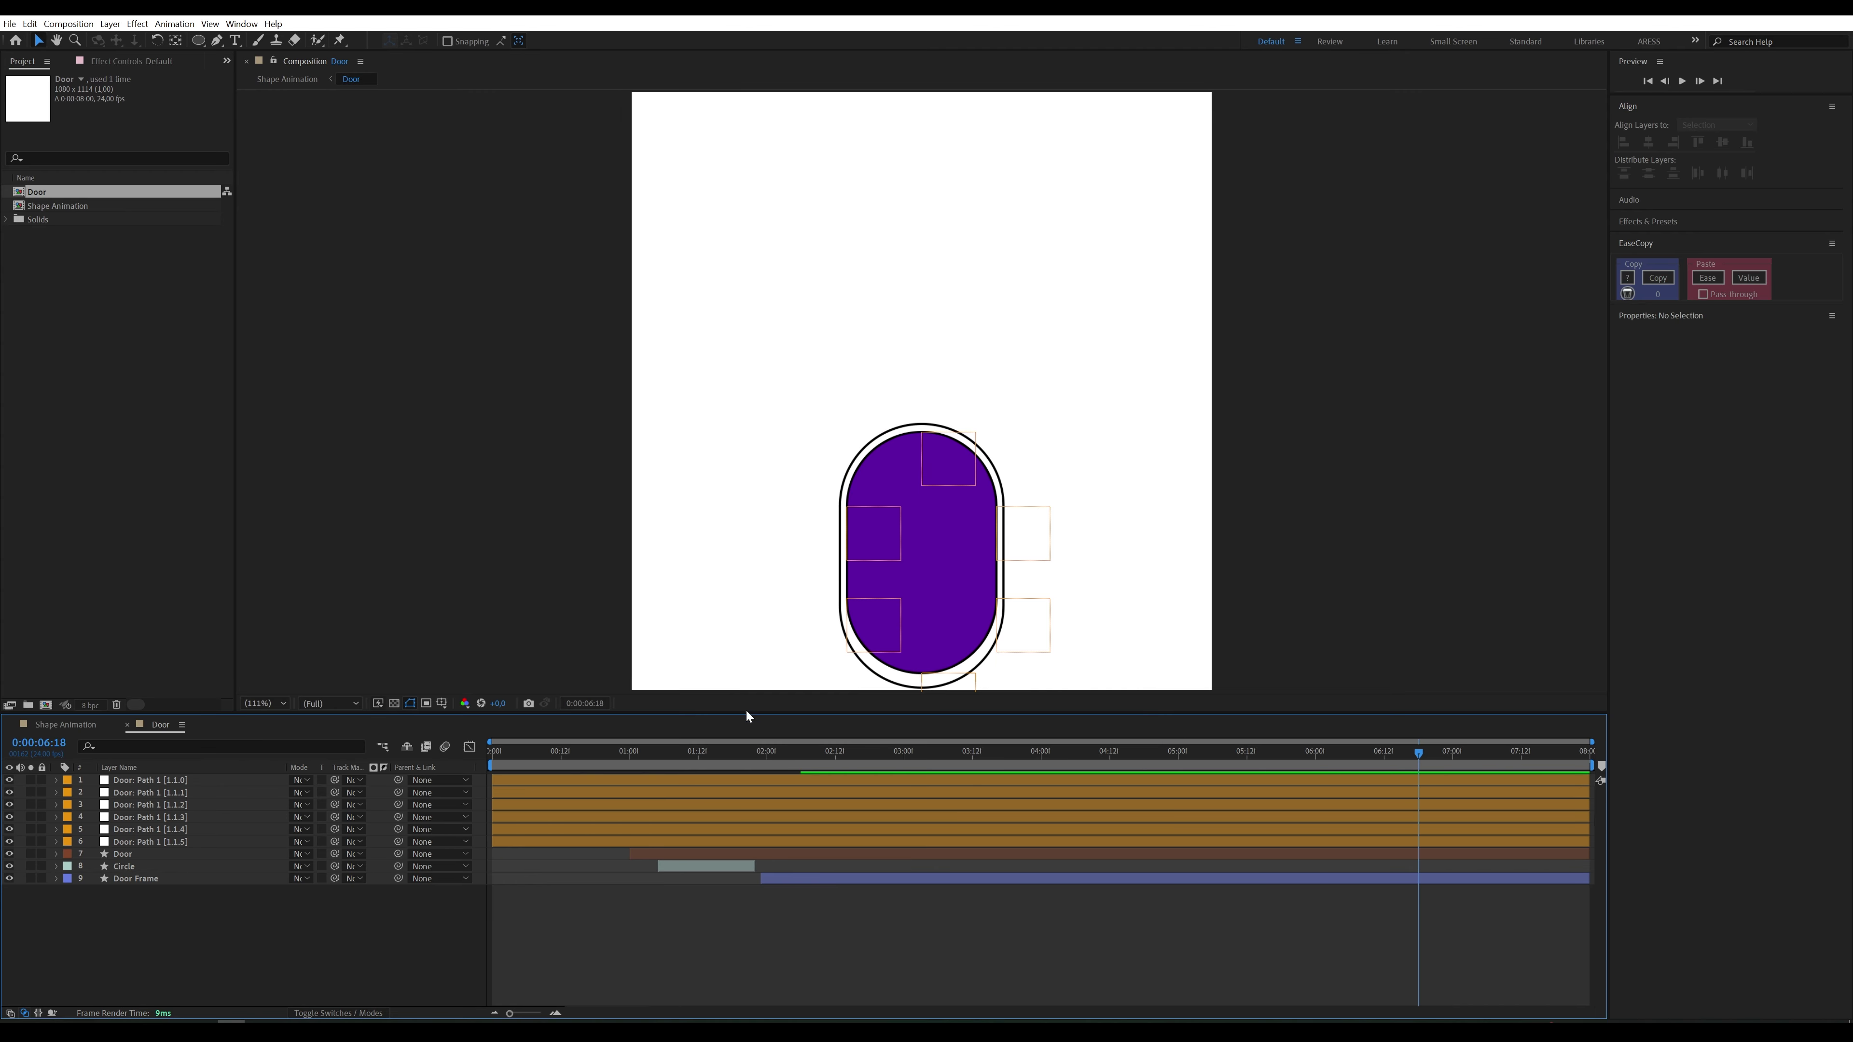
Step: Slightly shorten the Door Frame layer's rectangle path and nudge its position upward so the outline fits inside the composition
click(153, 879)
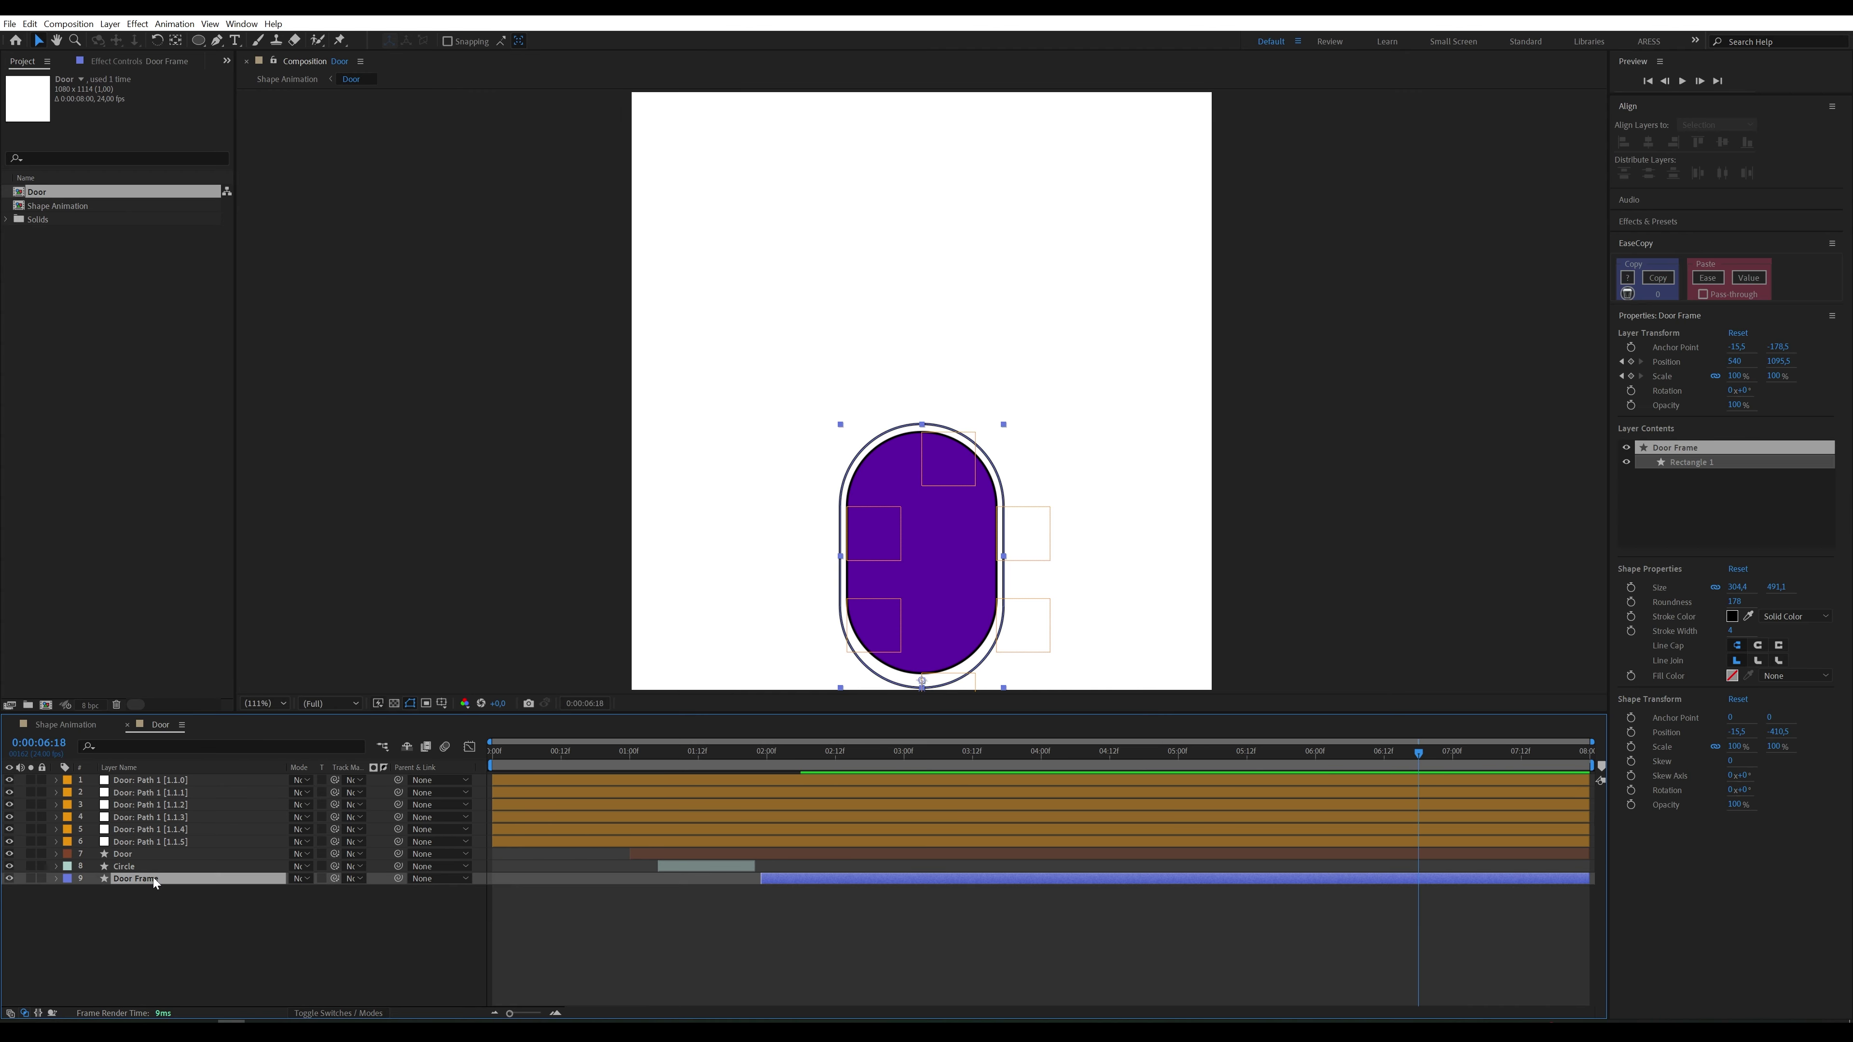
click(56, 879)
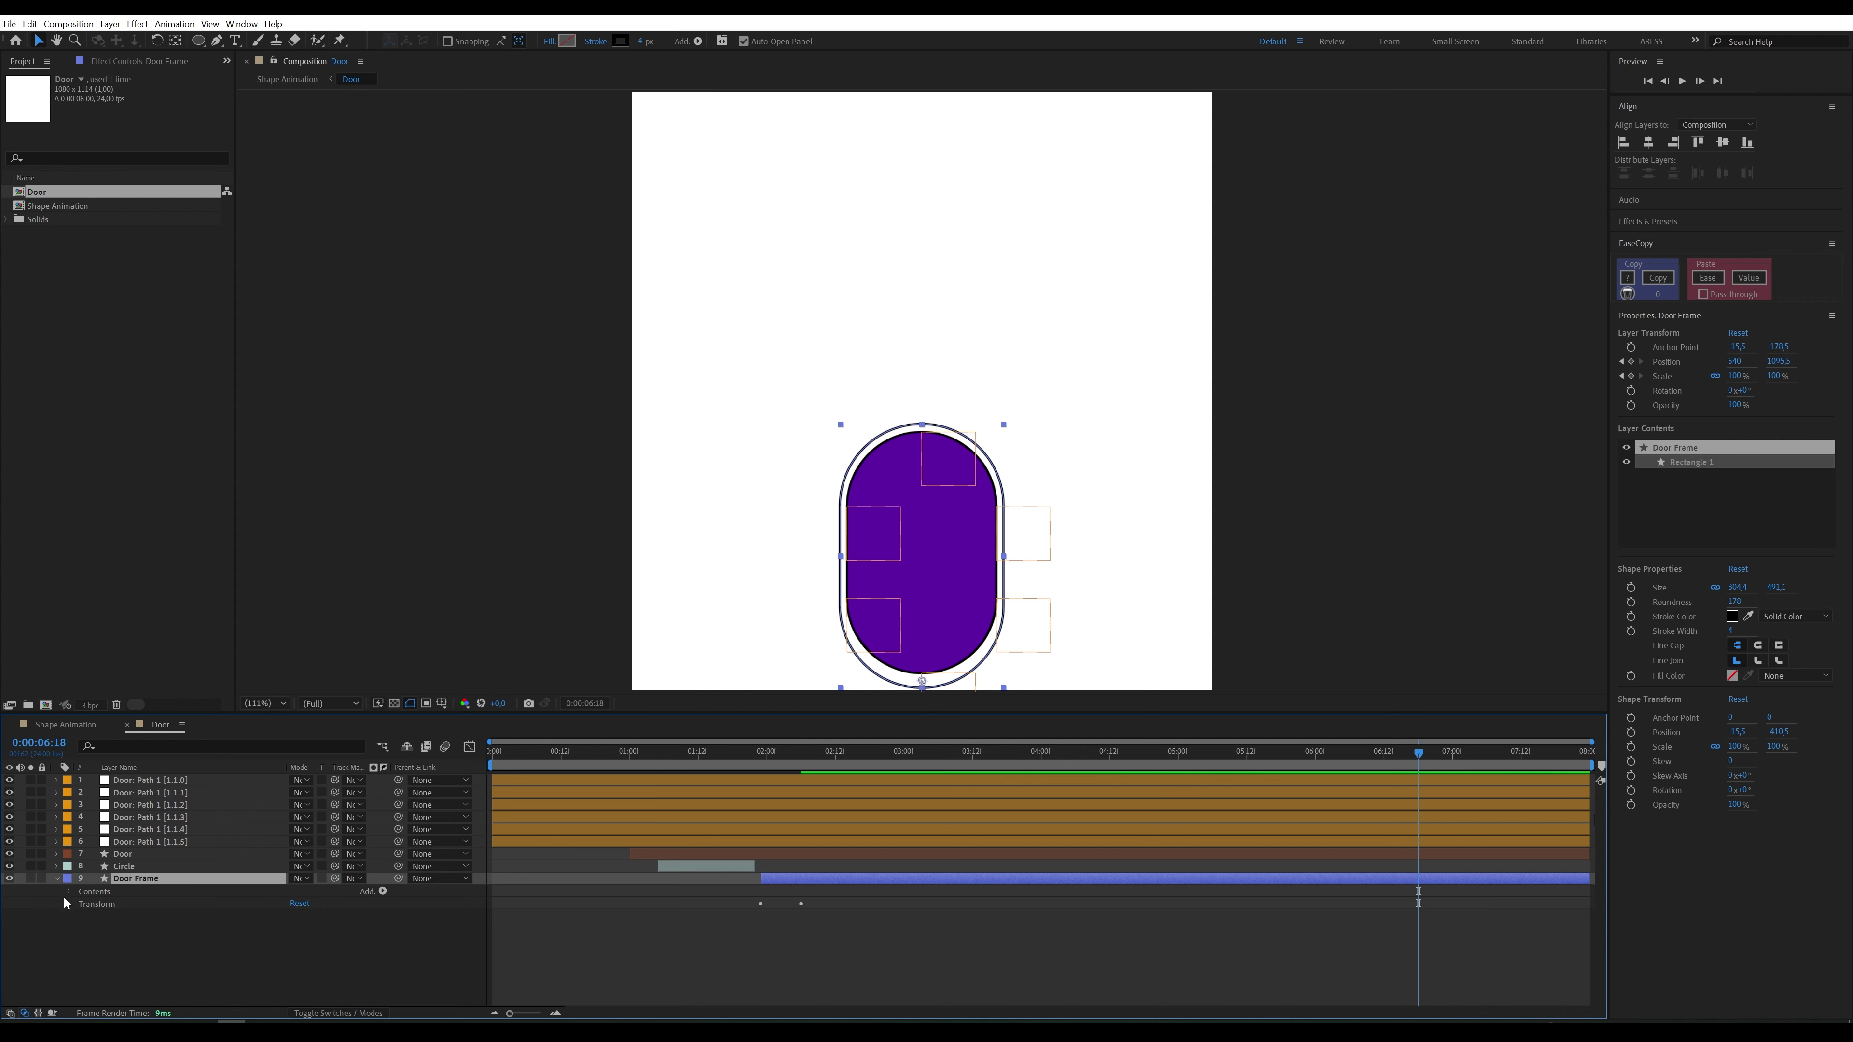
click(69, 890)
click(81, 903)
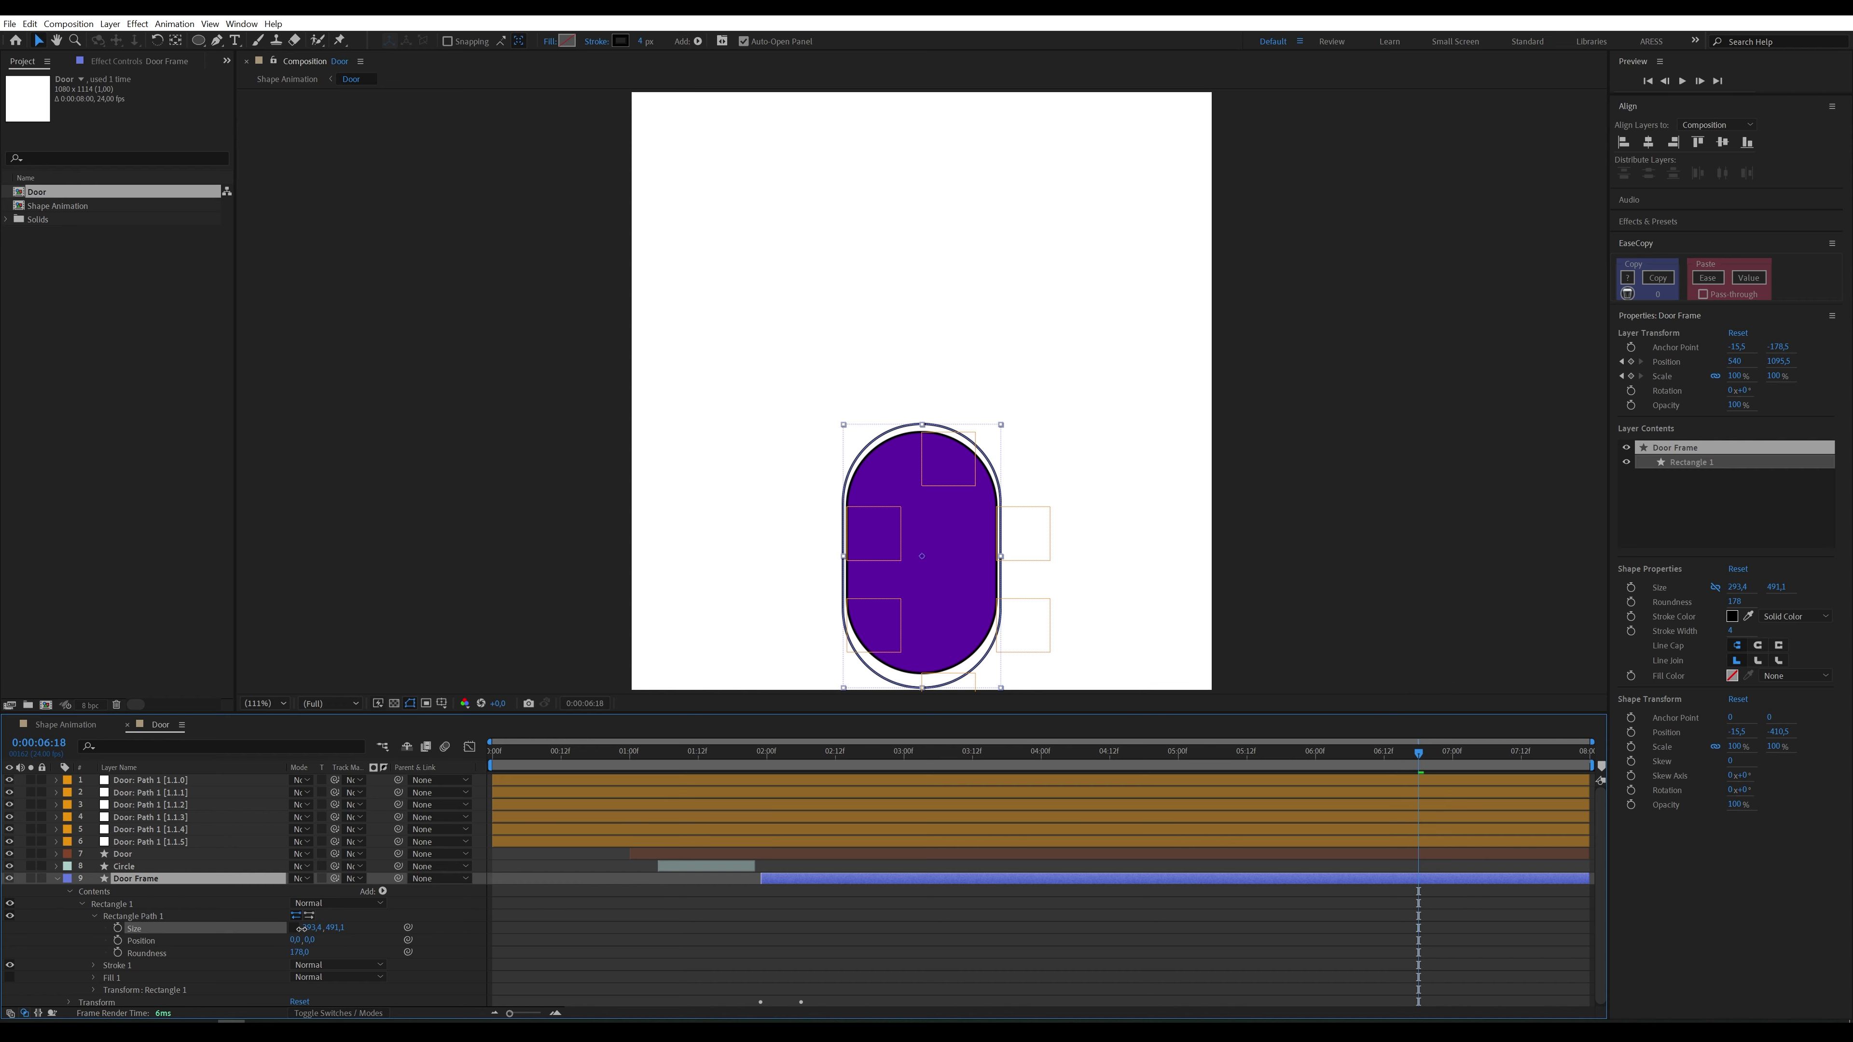
mouse_move(335, 929)
mouse_down()
mouse_move(311, 941)
mouse_move(341, 927)
mouse_up()
click(341, 927)
key(Up)
key(Up)
key(Up)
key(Up)
key(Up)
key(Up)
key(Up)
key(Up)
key(Up)
key(Up)
key(Up)
key(Up)
key(Up)
key(Up)
key(Up)
key(Up)
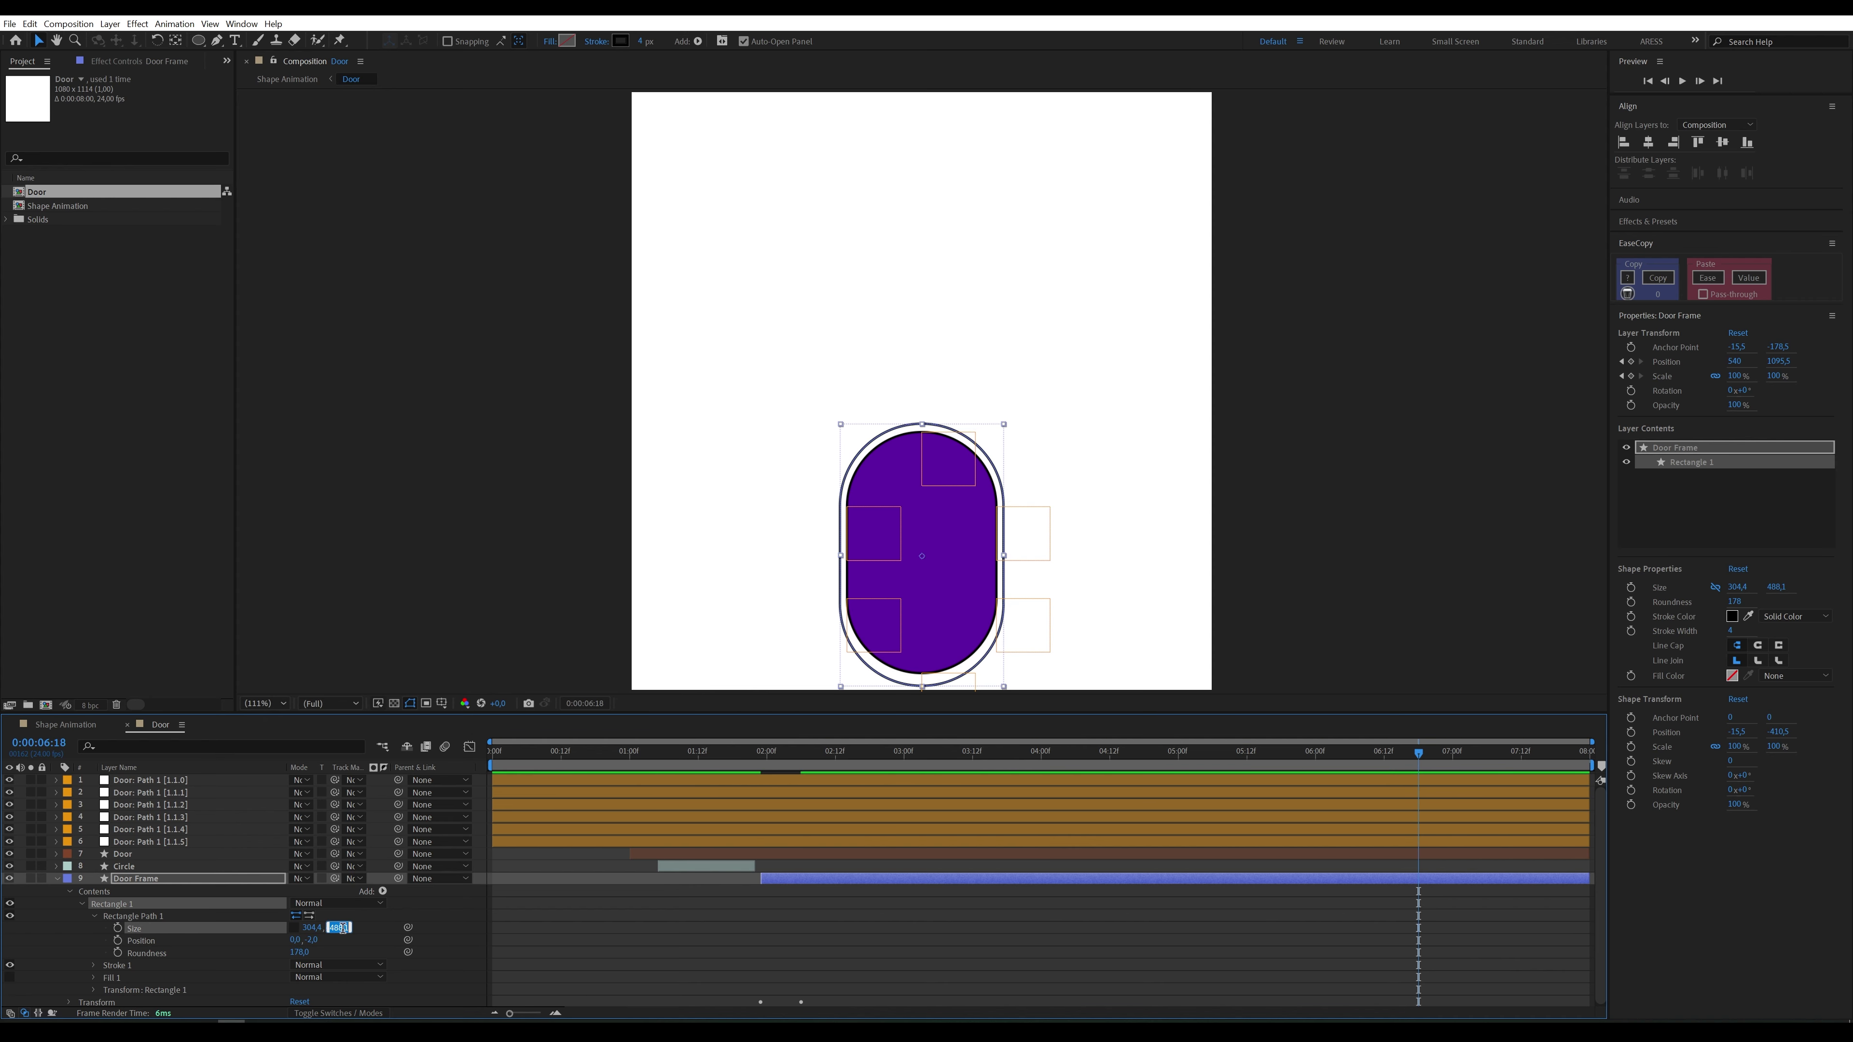
click(387, 934)
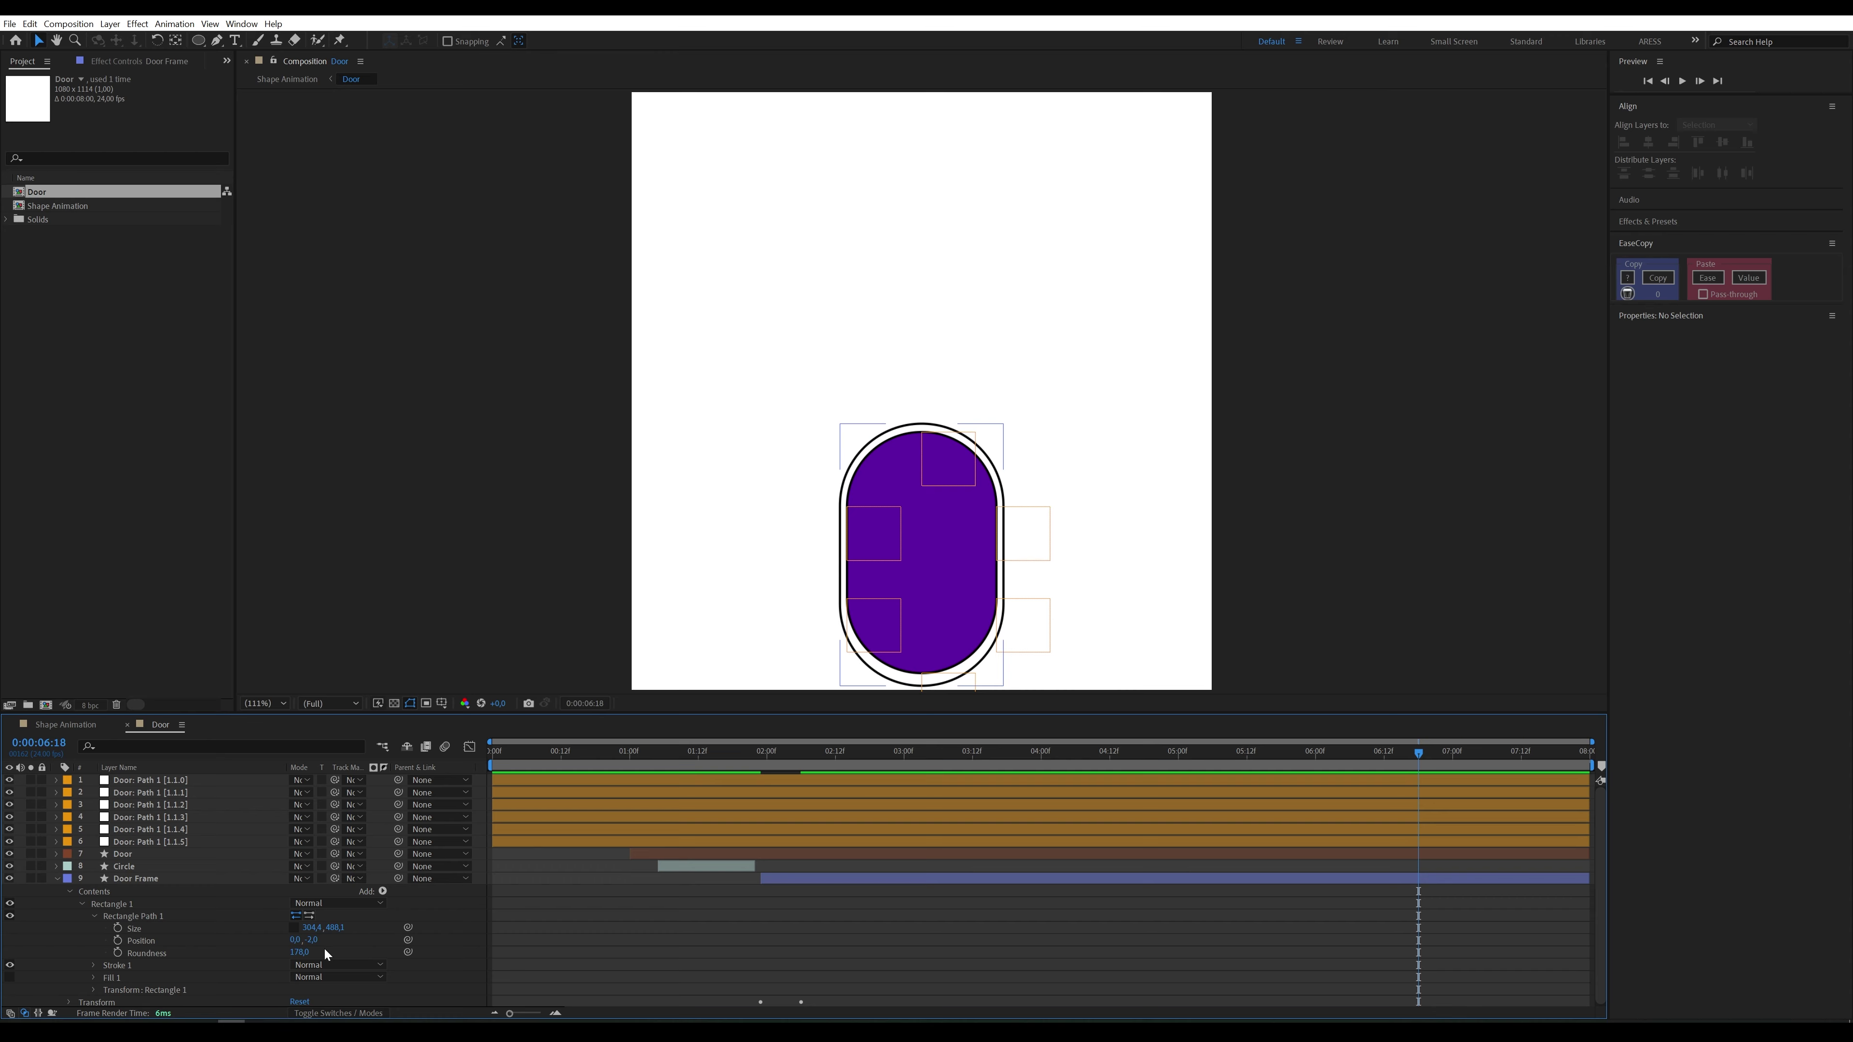
drag(316, 939, 557, 912)
Step: Return to the Shape Animation composition and lower C_Door's Position to a Y value of 796 at 0:00:07:04
click(551, 917)
key(Tab)
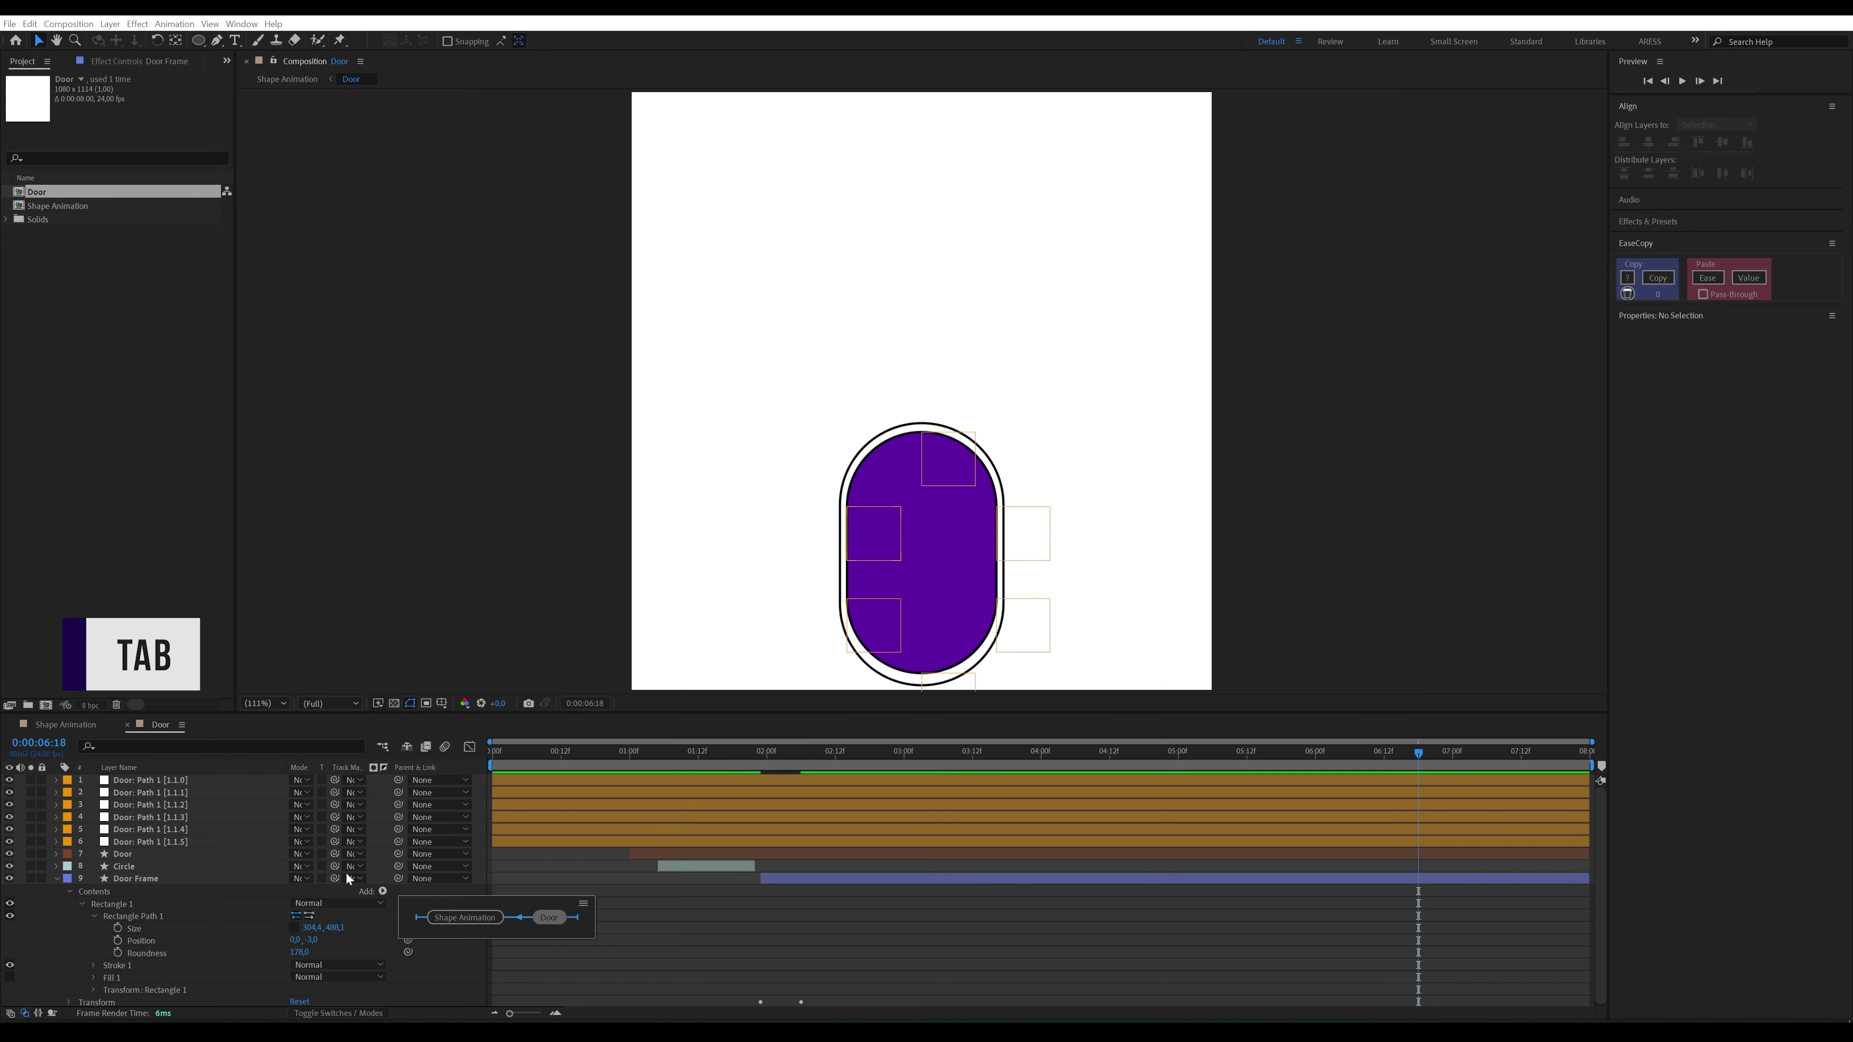
click(470, 918)
drag(1419, 759, 1475, 755)
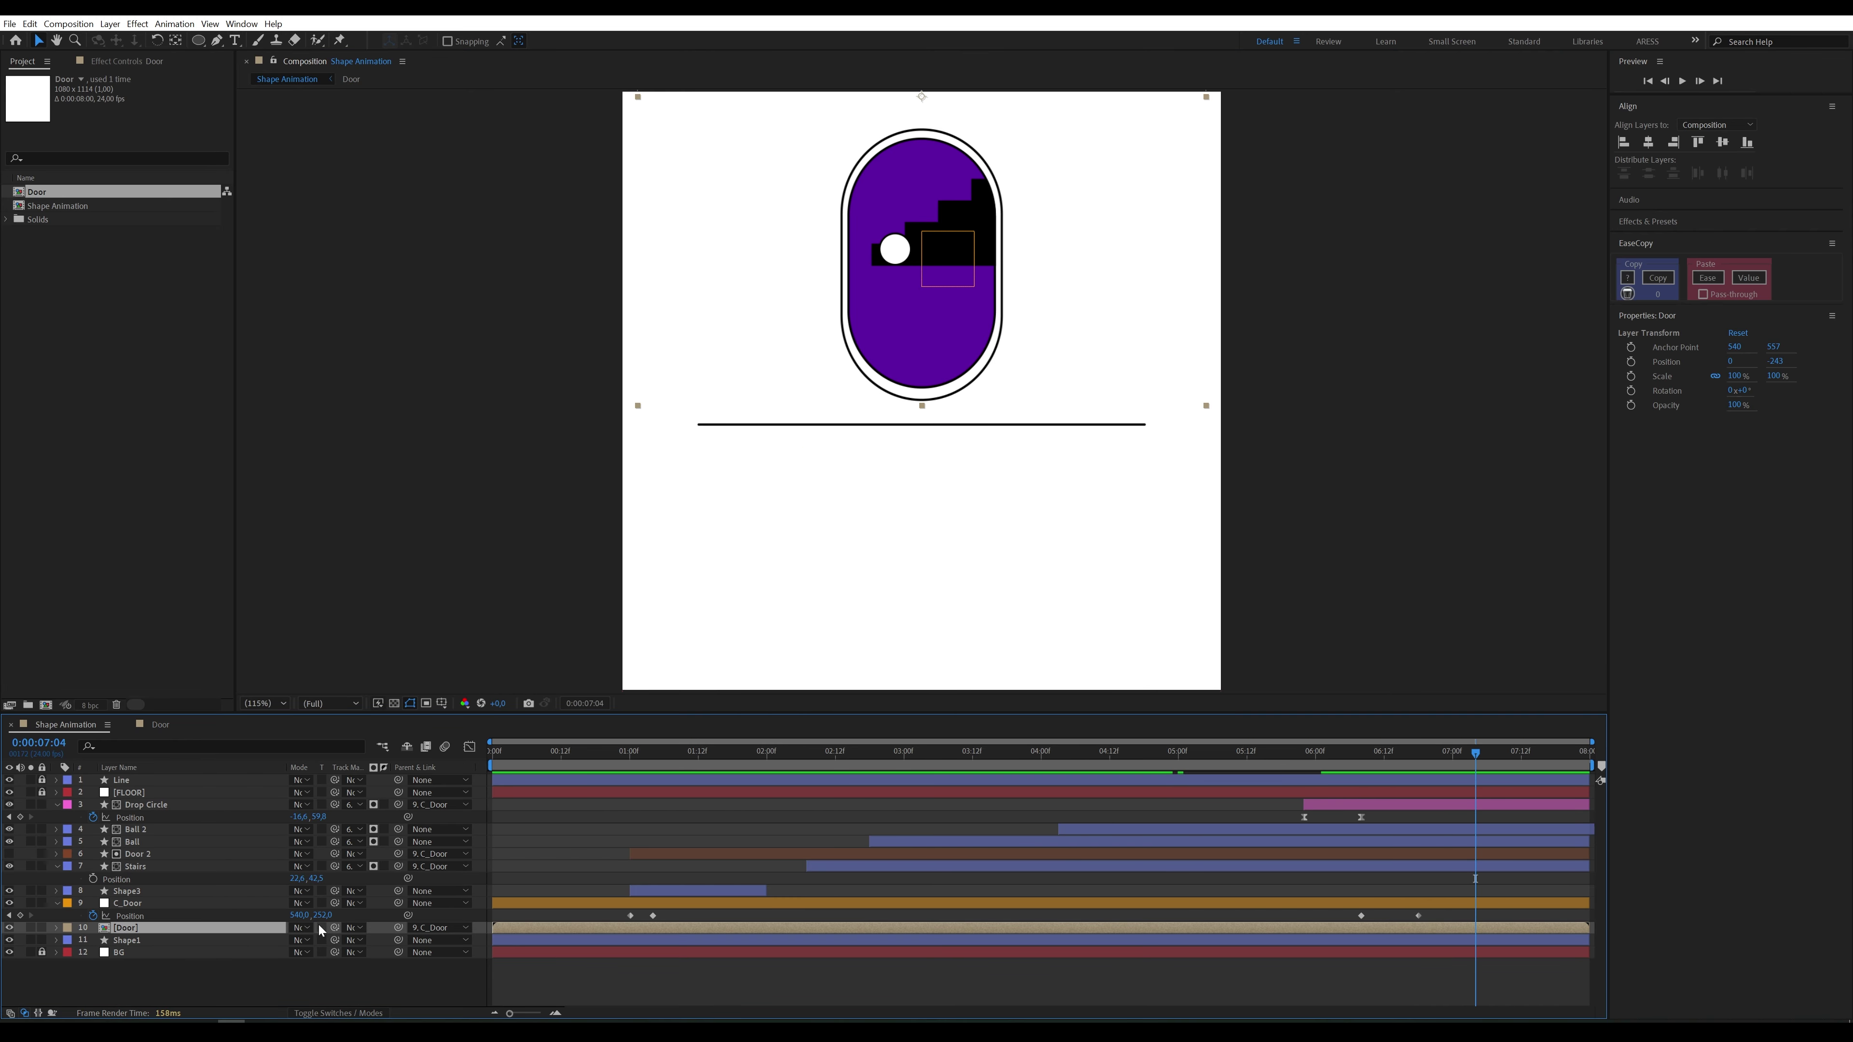
drag(321, 916, 750, 879)
Step: Easy Ease C_Door's last three Position keyframes and shape the speed graph to peak just after the first and just before the last
drag(1508, 917, 1339, 916)
key(F9)
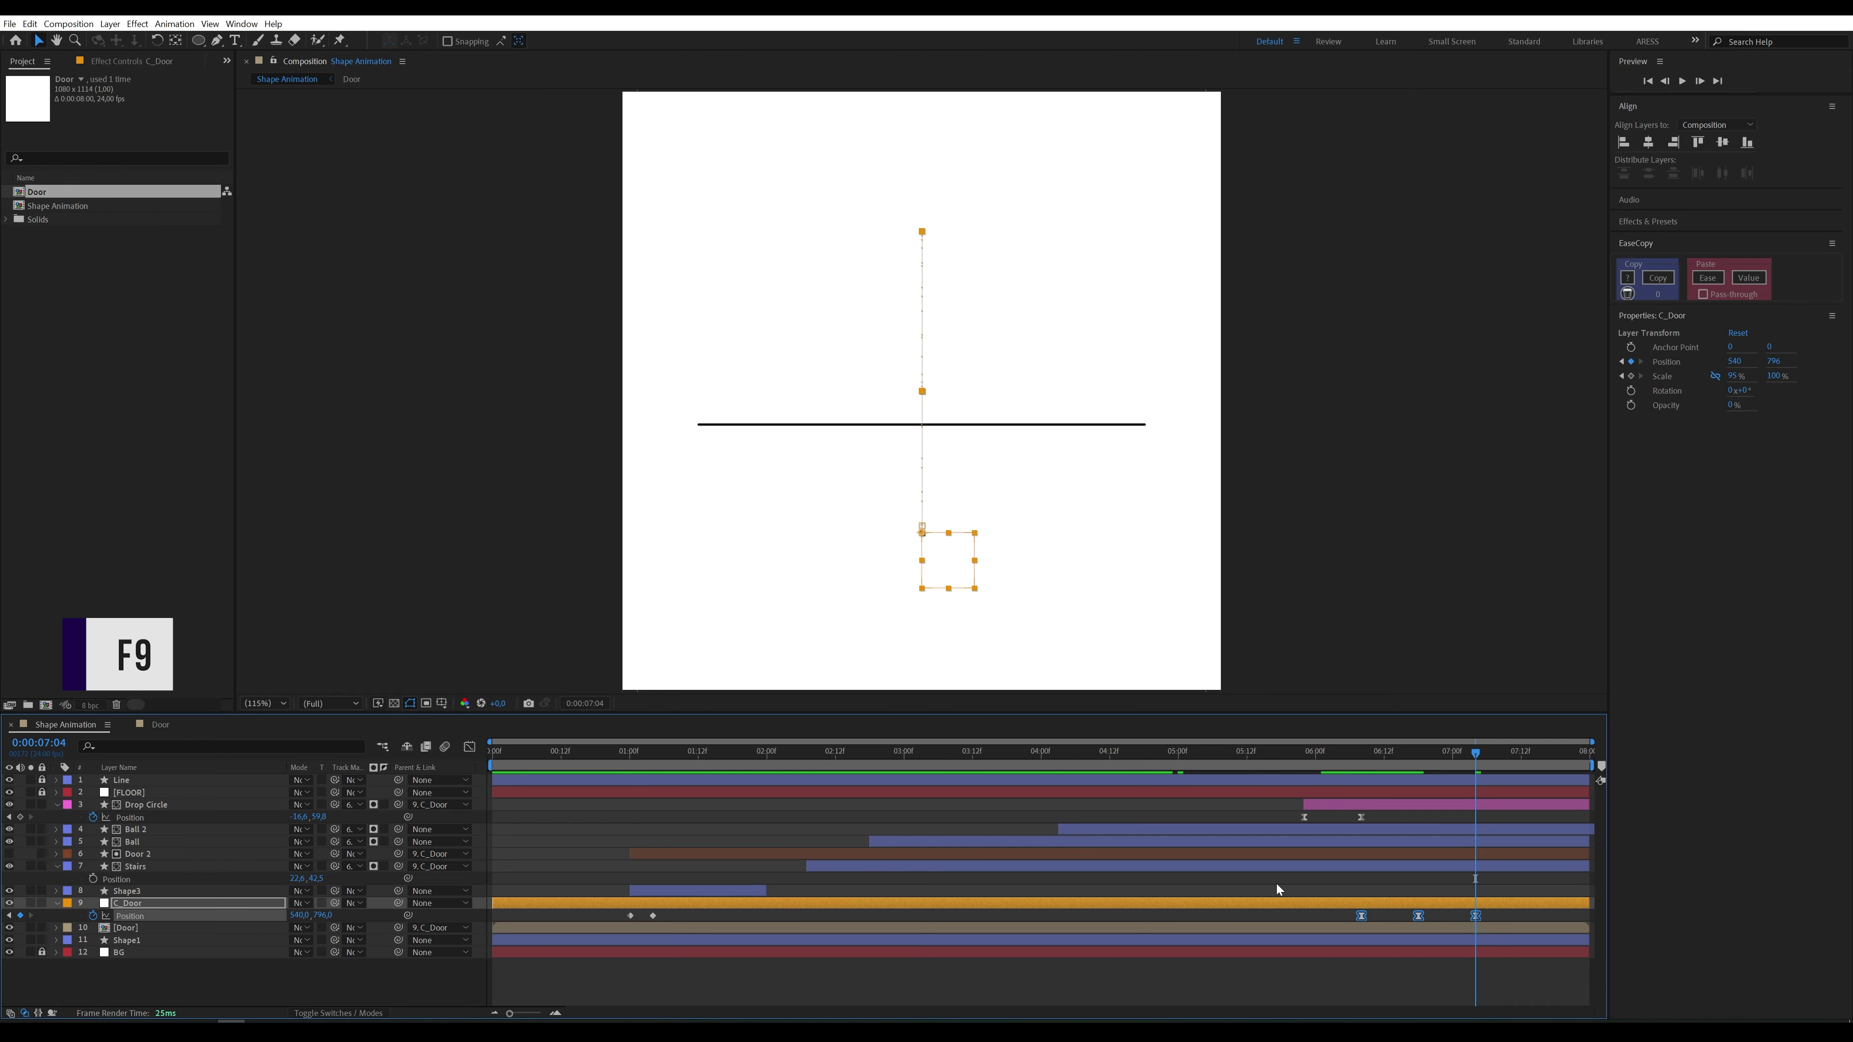
click(470, 747)
click(1418, 964)
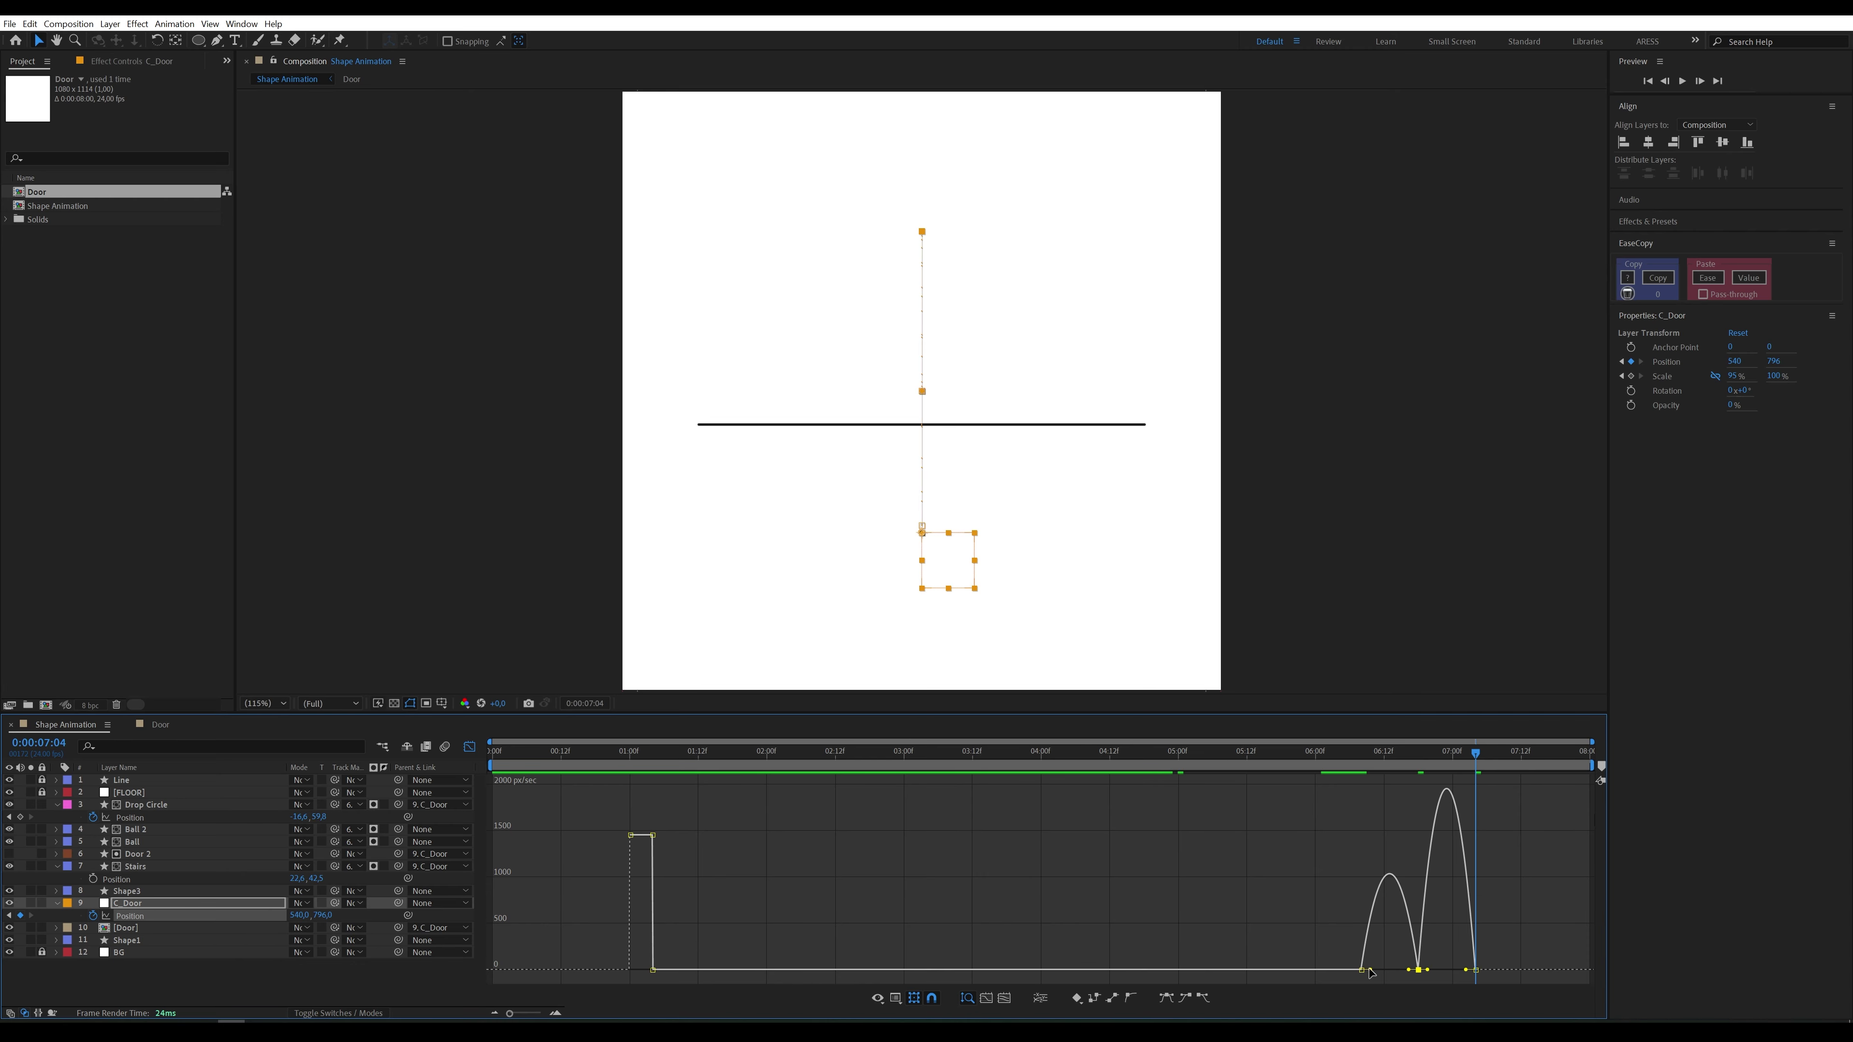
drag(1370, 971, 1472, 971)
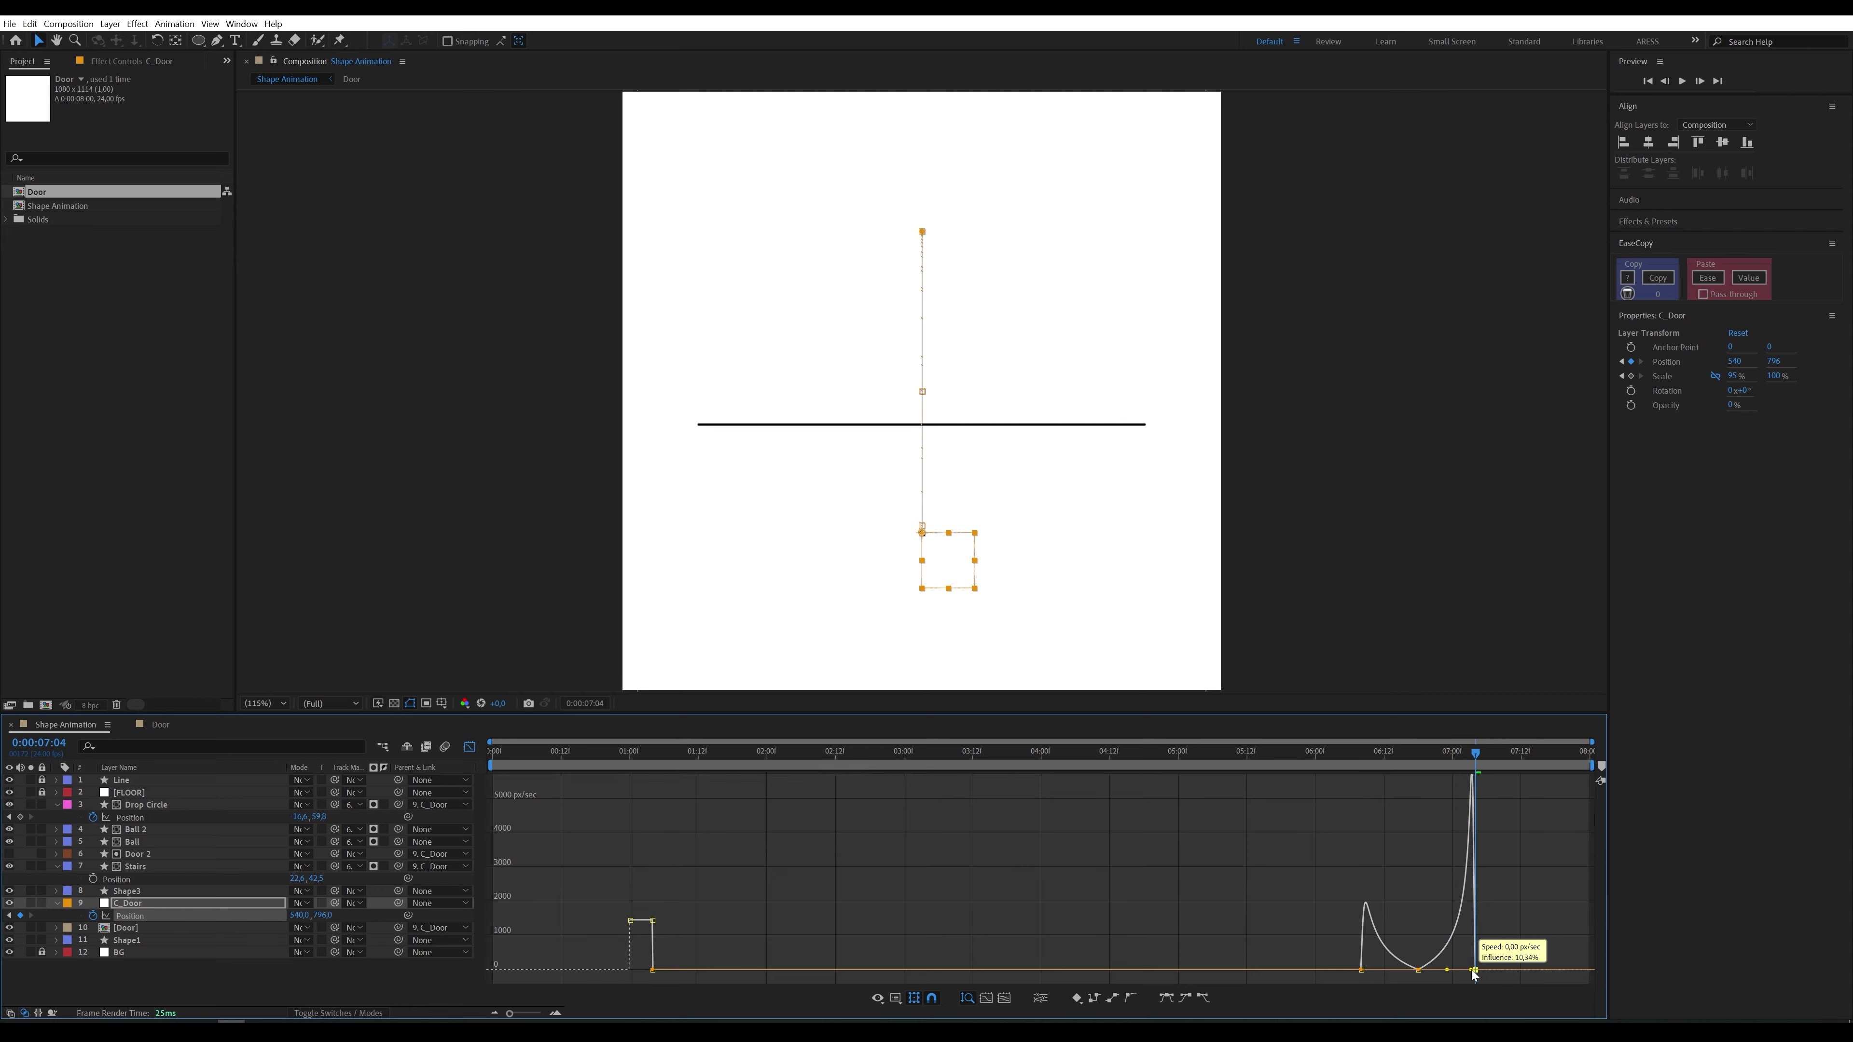
Step: Make the velocity of C_Door's 0:00:06:18 Position keyframe continuous, raise its speed to about 500 px/sec, and preview the motion
right_click(1420, 972)
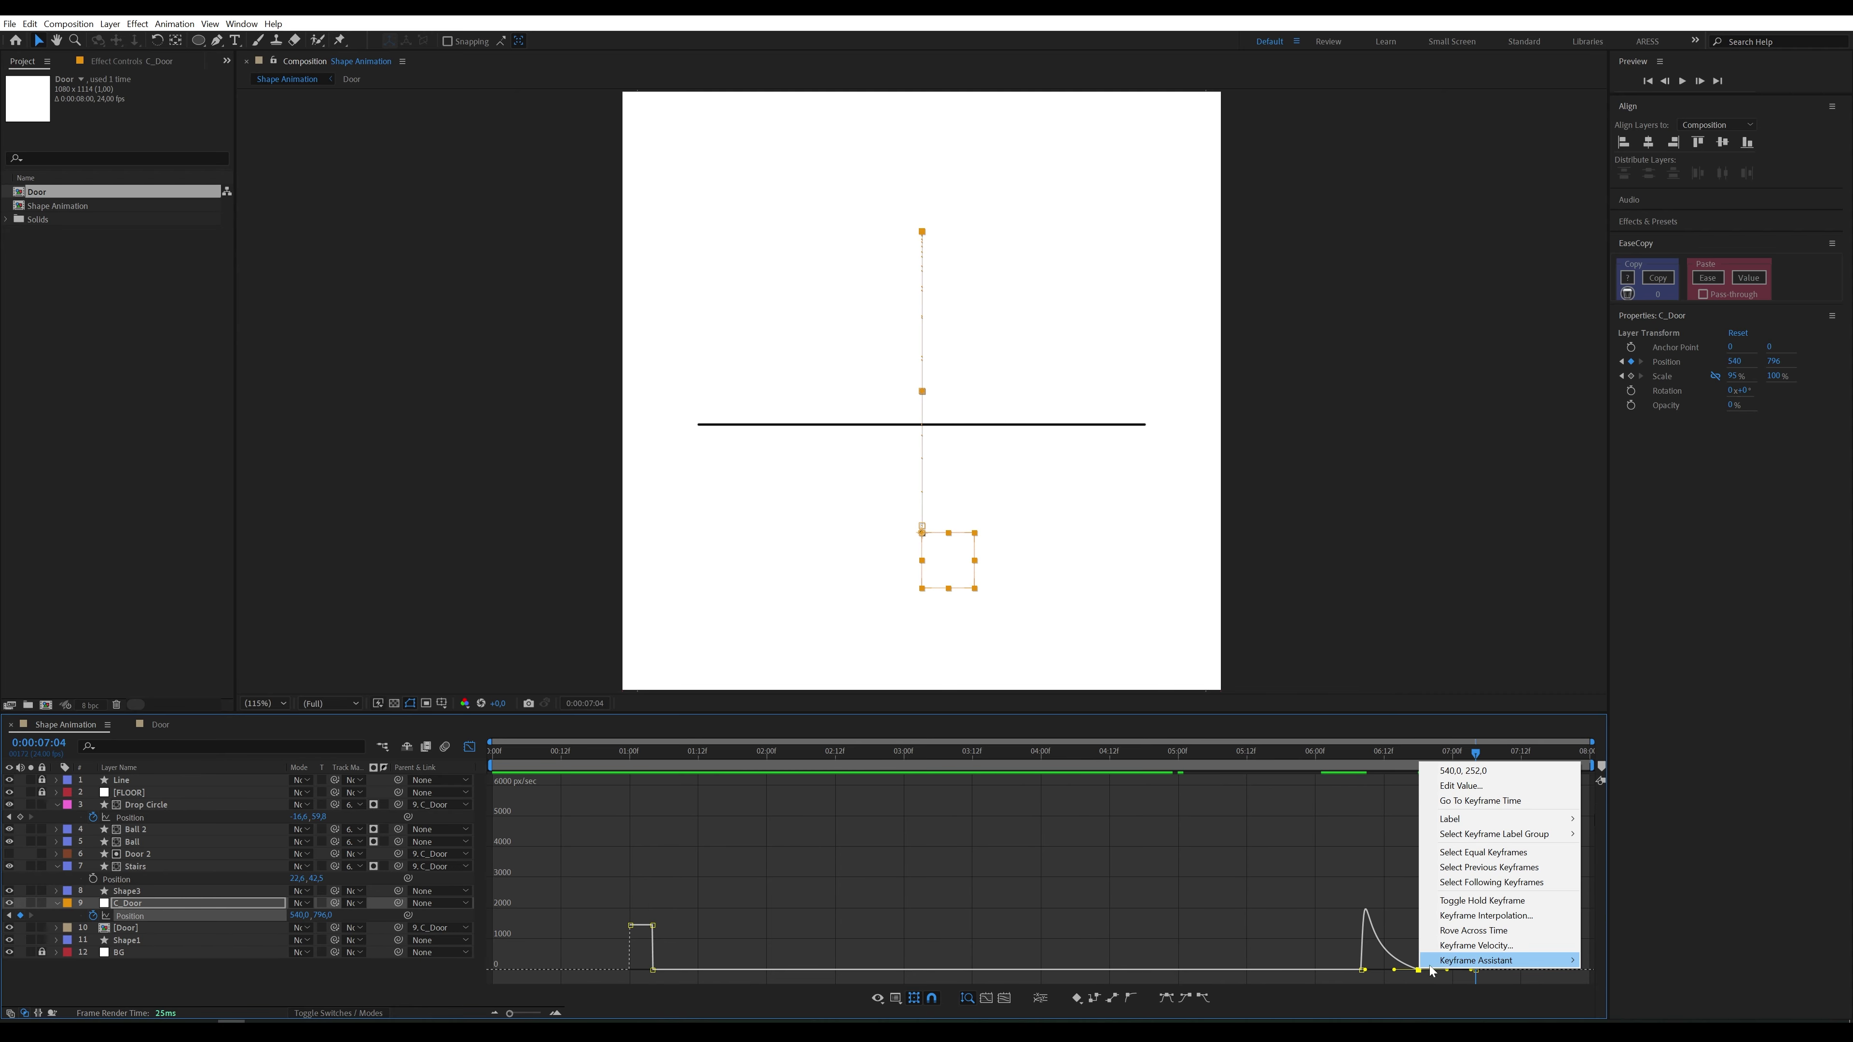
click(1448, 947)
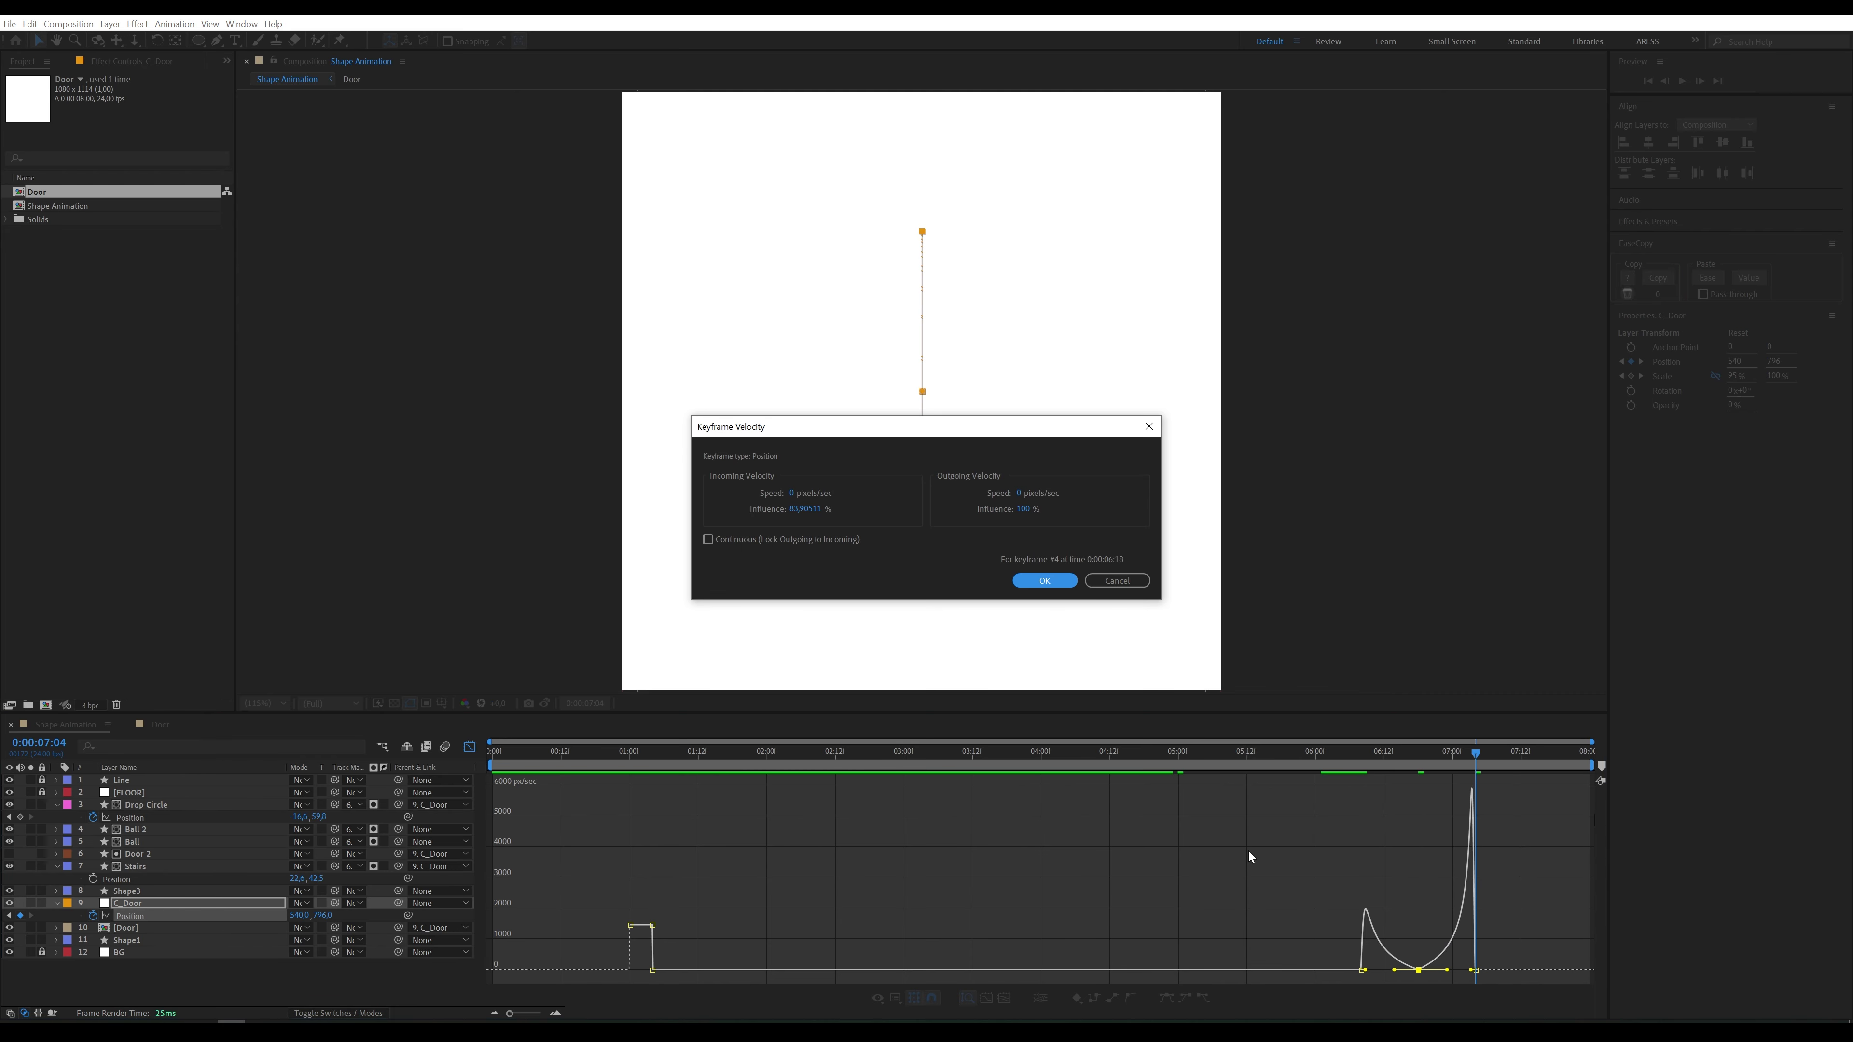
click(707, 539)
click(1044, 580)
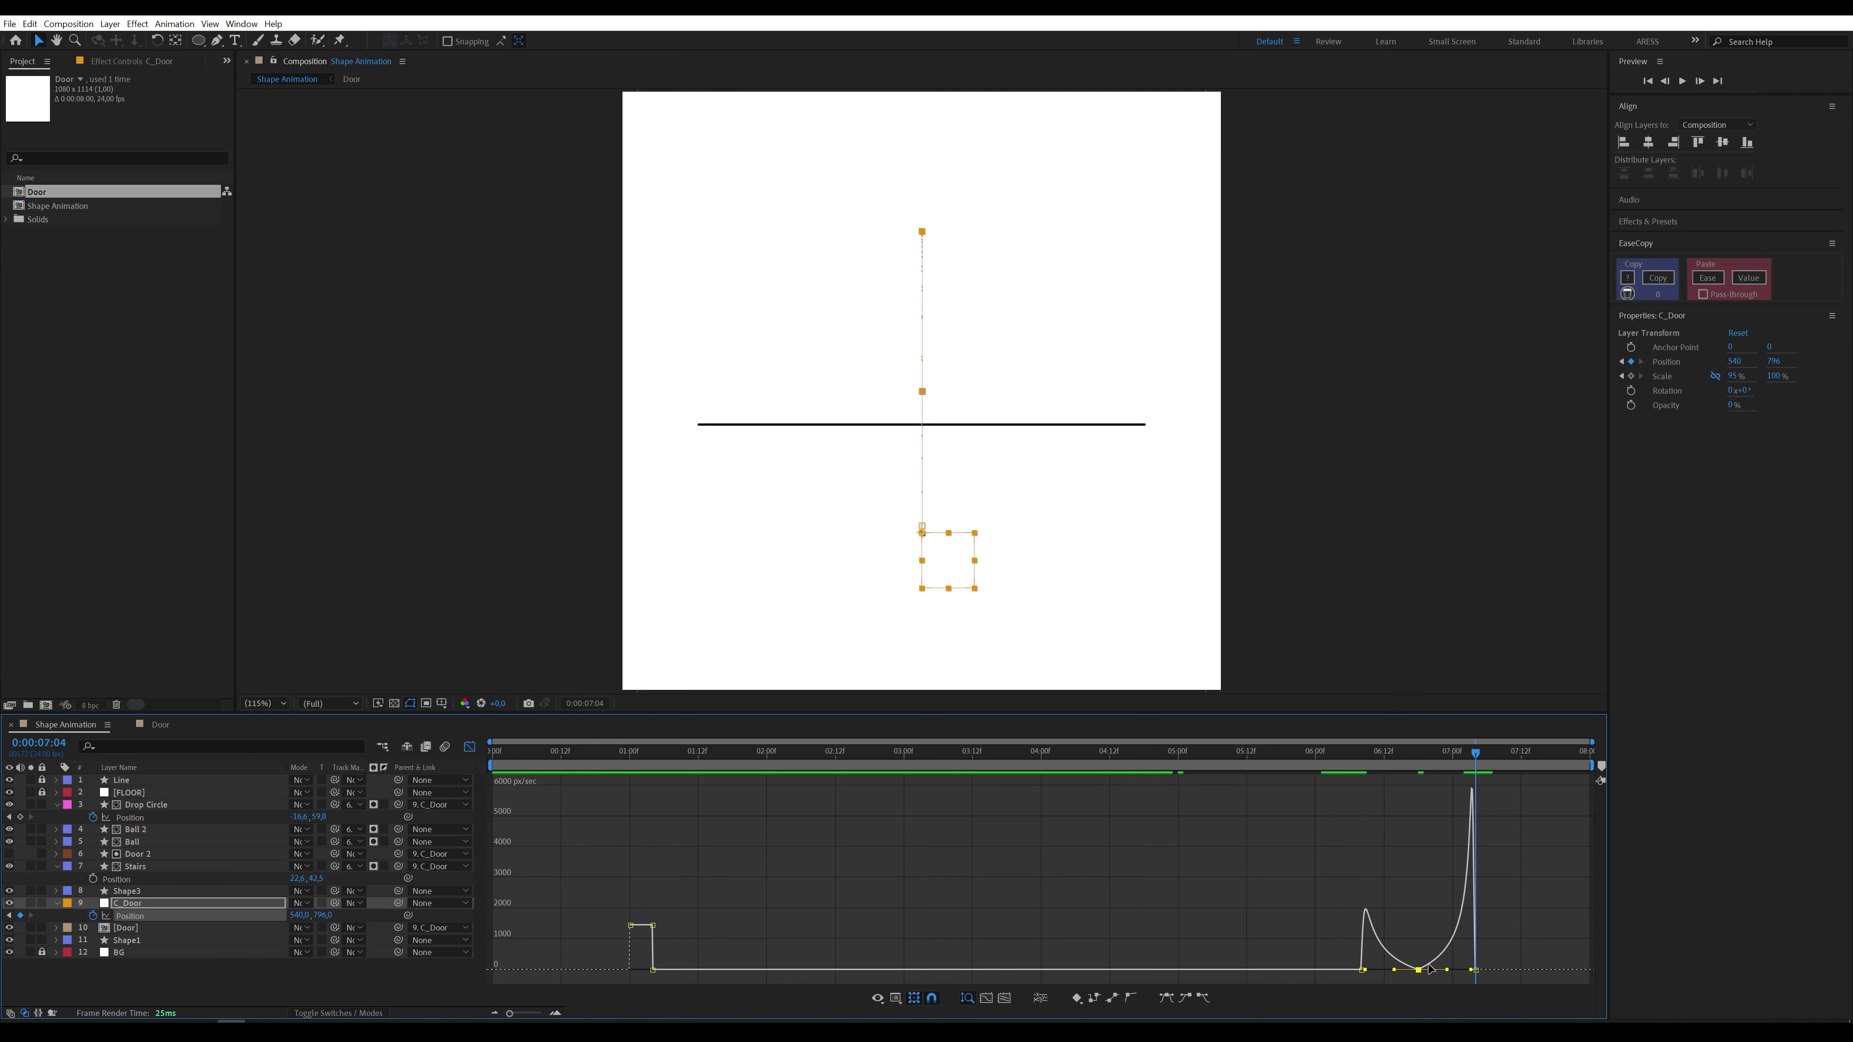
drag(1420, 973, 1419, 959)
click(1332, 755)
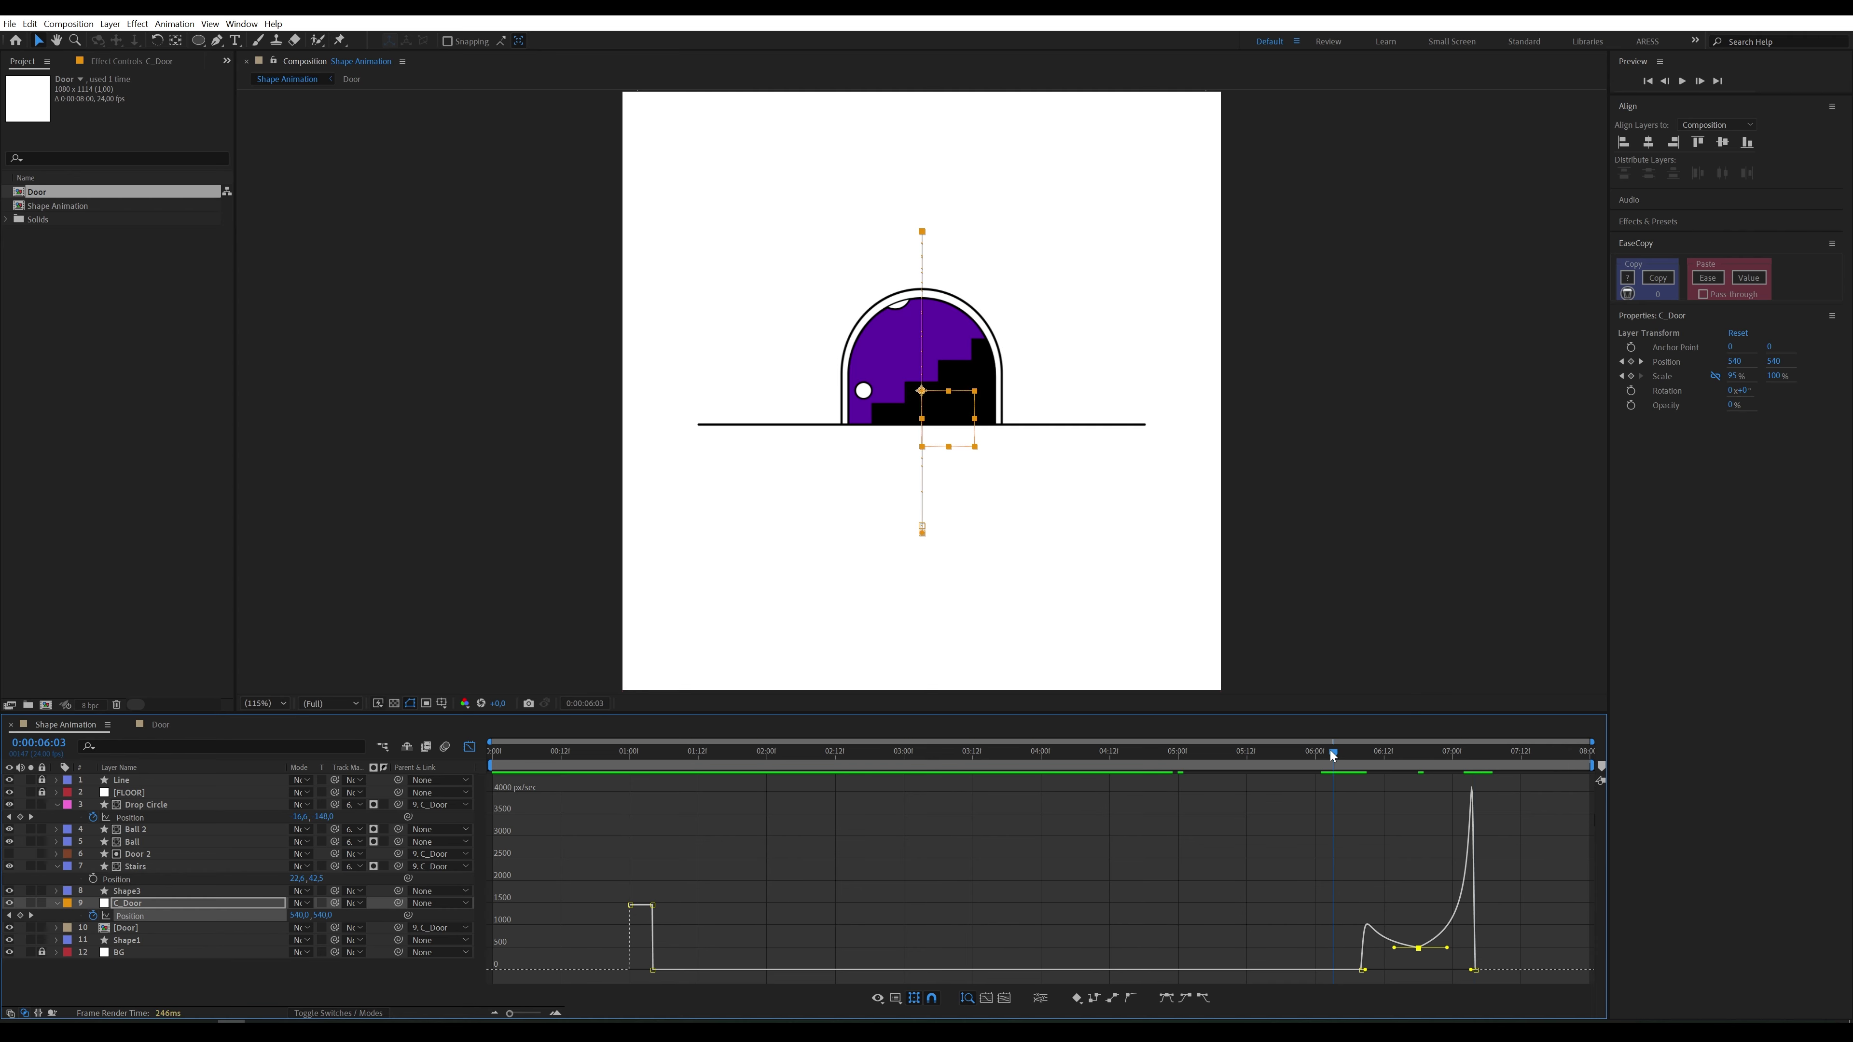
key(space)
Step: Raise C_Door's Position to a Y value of 199 at 0:00:06:18 and return to the layer bar view
drag(1331, 759, 1414, 769)
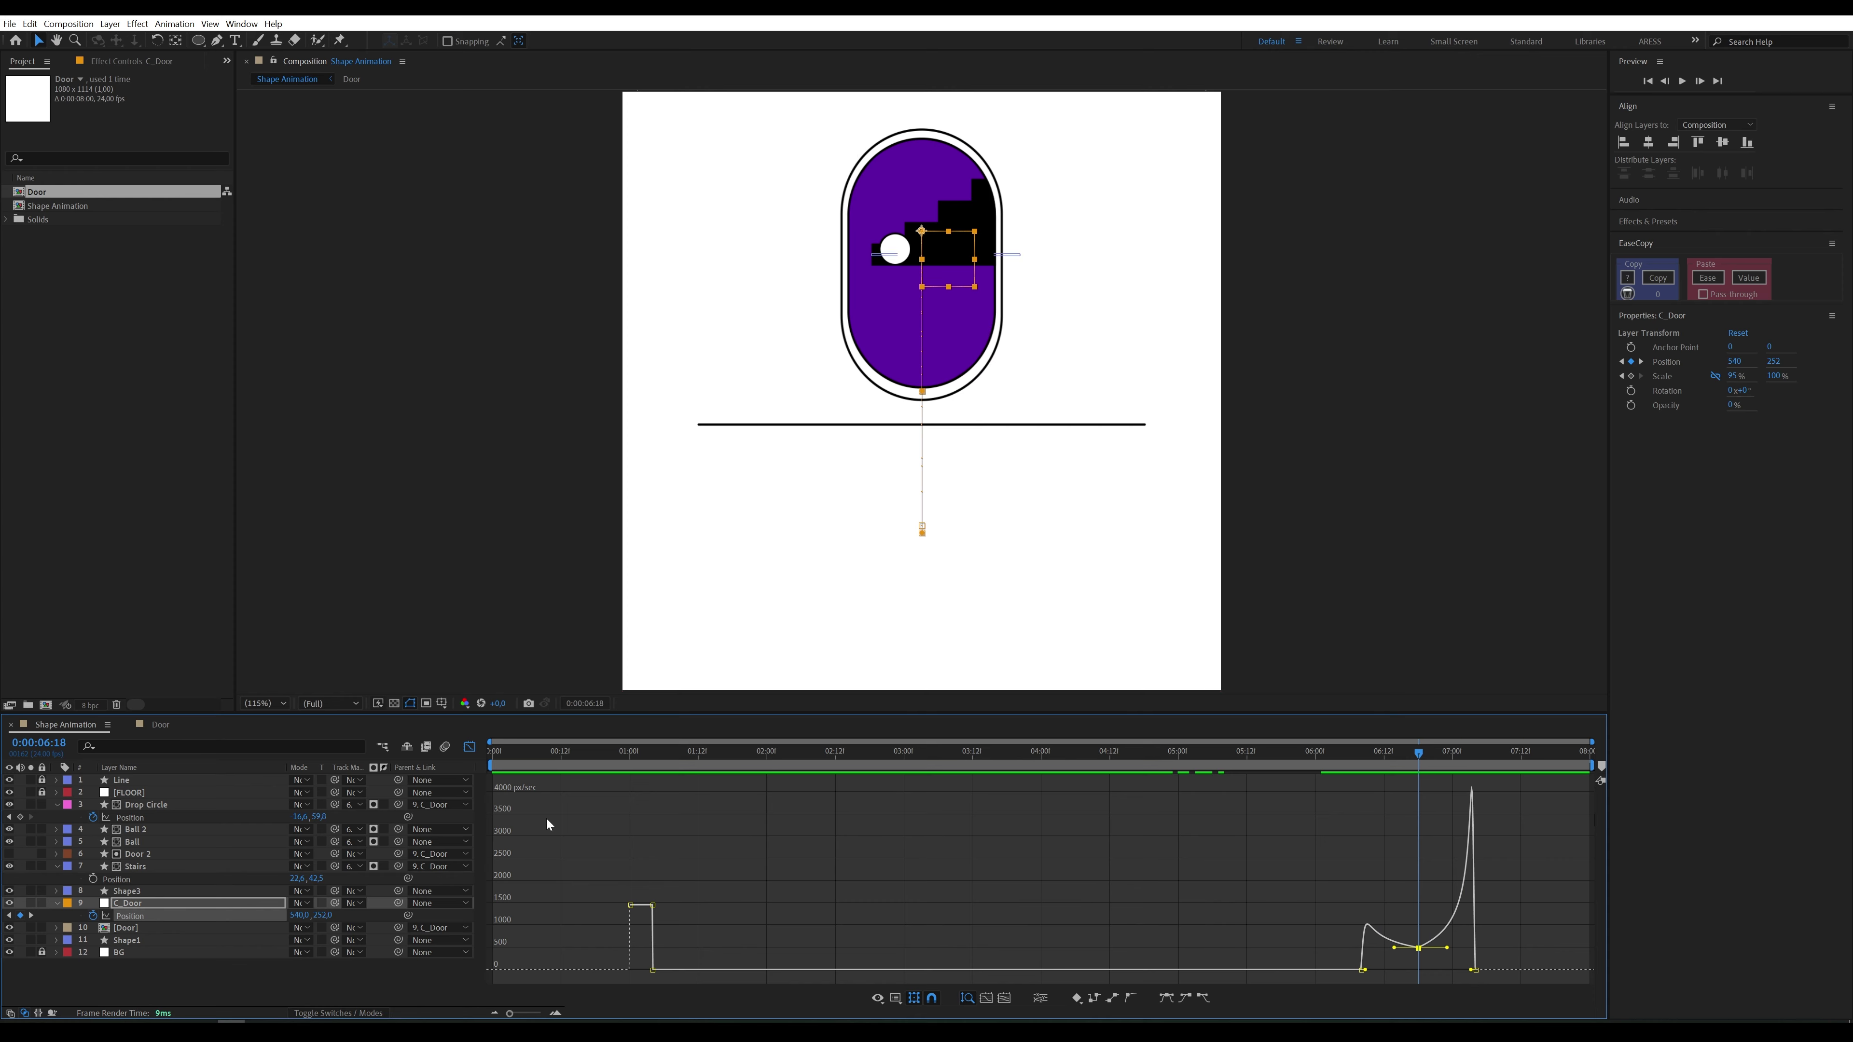
mouse_move(321, 916)
mouse_down()
mouse_move(263, 923)
mouse_move(295, 925)
mouse_up()
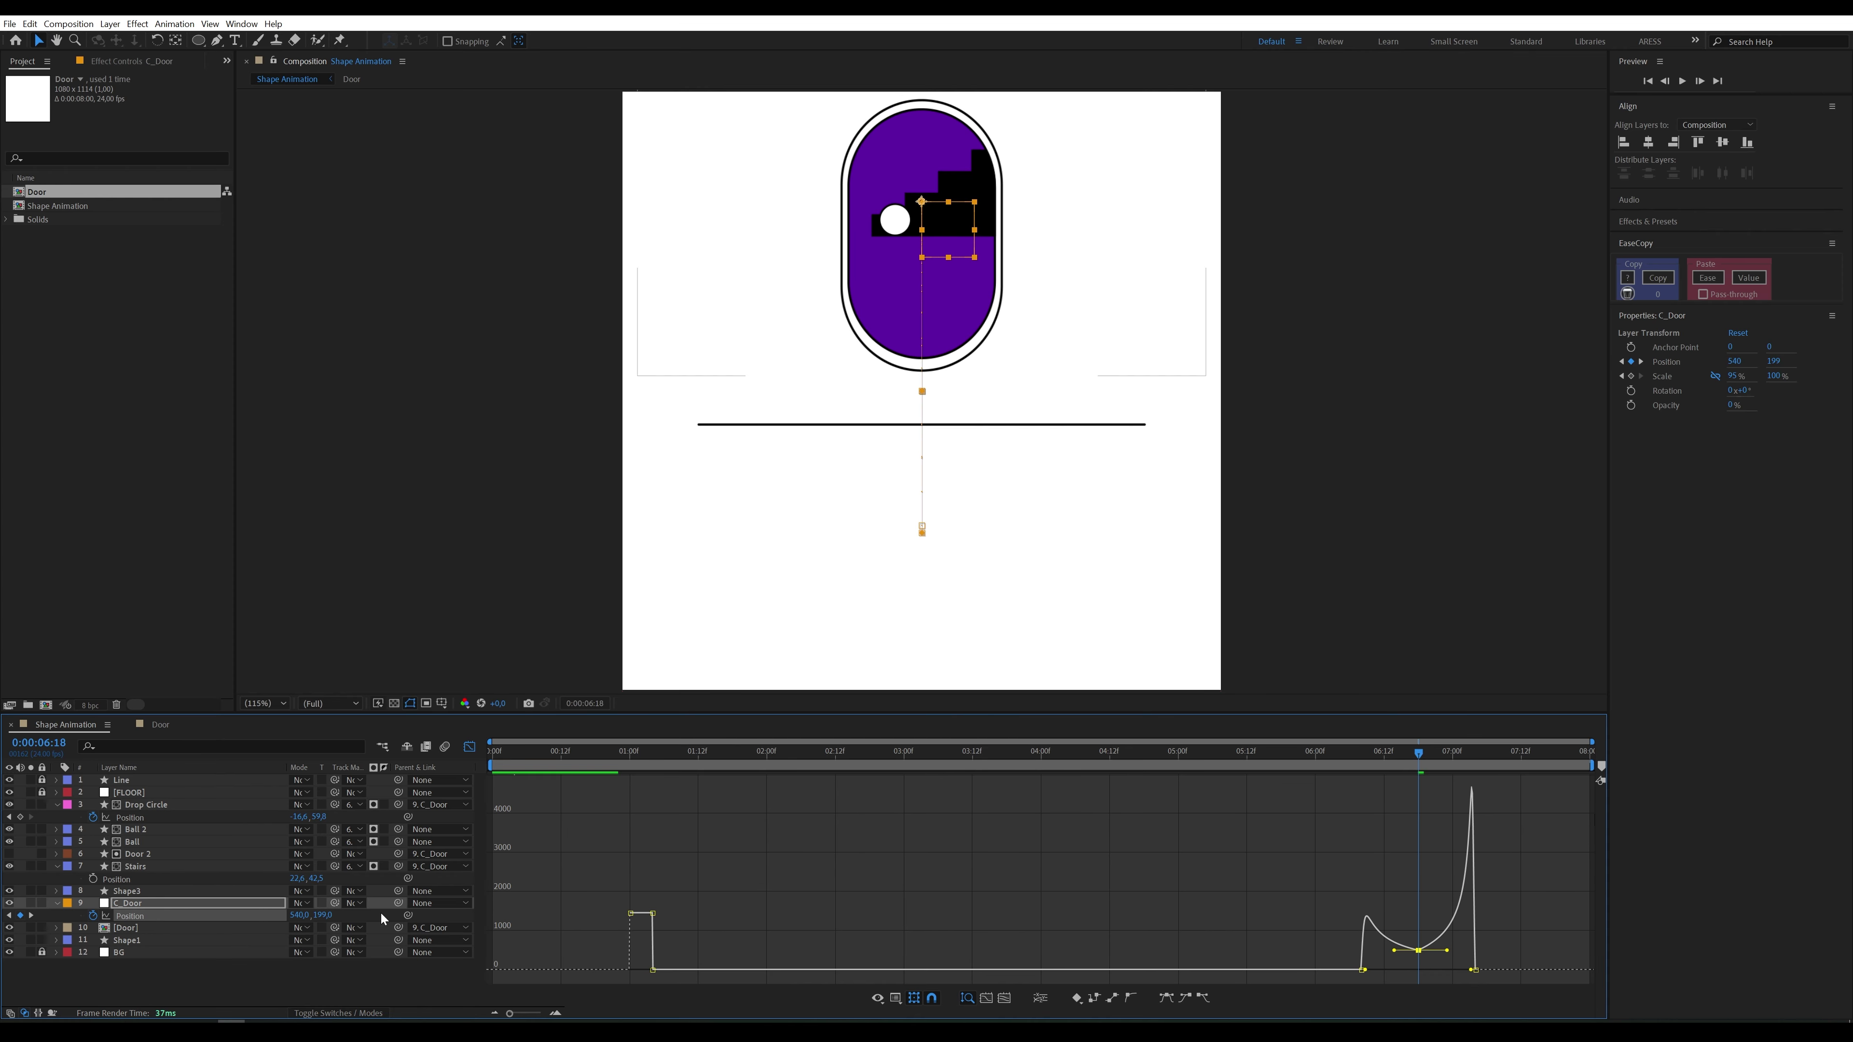
click(469, 747)
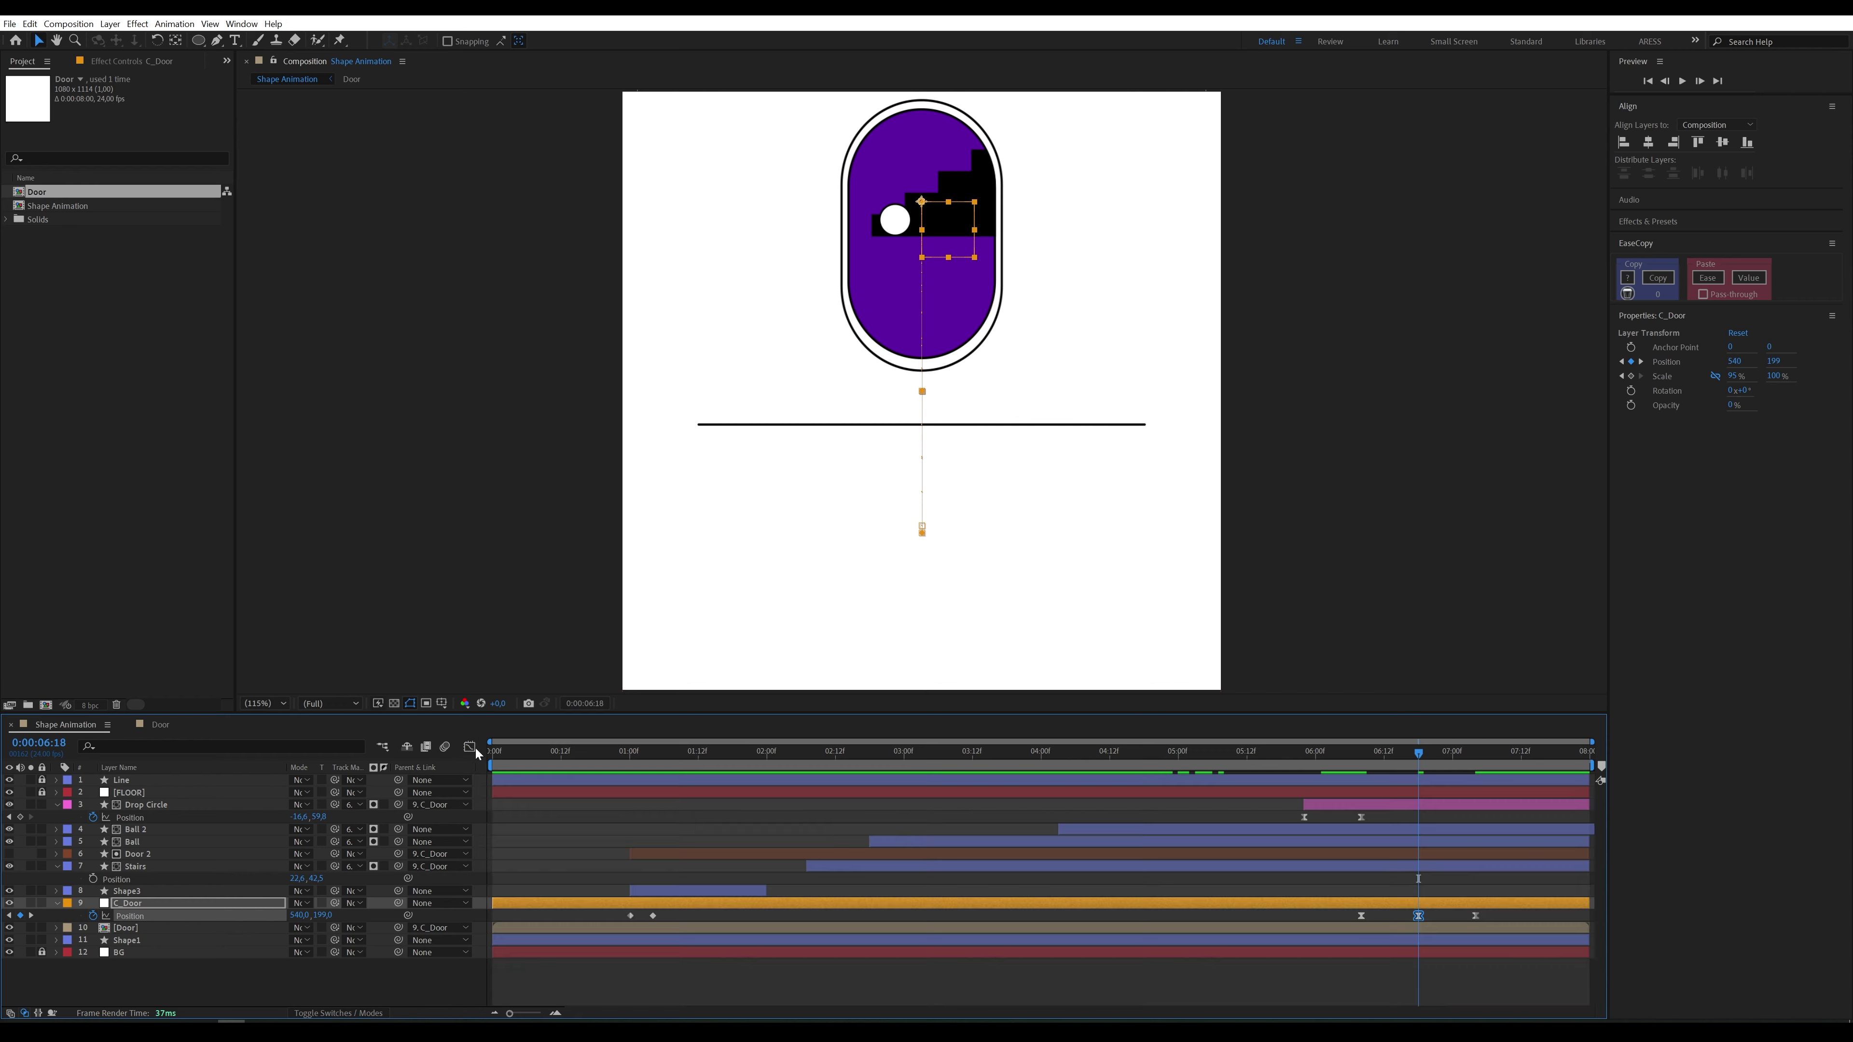
Step: Keyframe C_Door's Rotation at 0° at 0:00:06:08 and rotate it to about 13° at 0:00:06:18
key(shift+r)
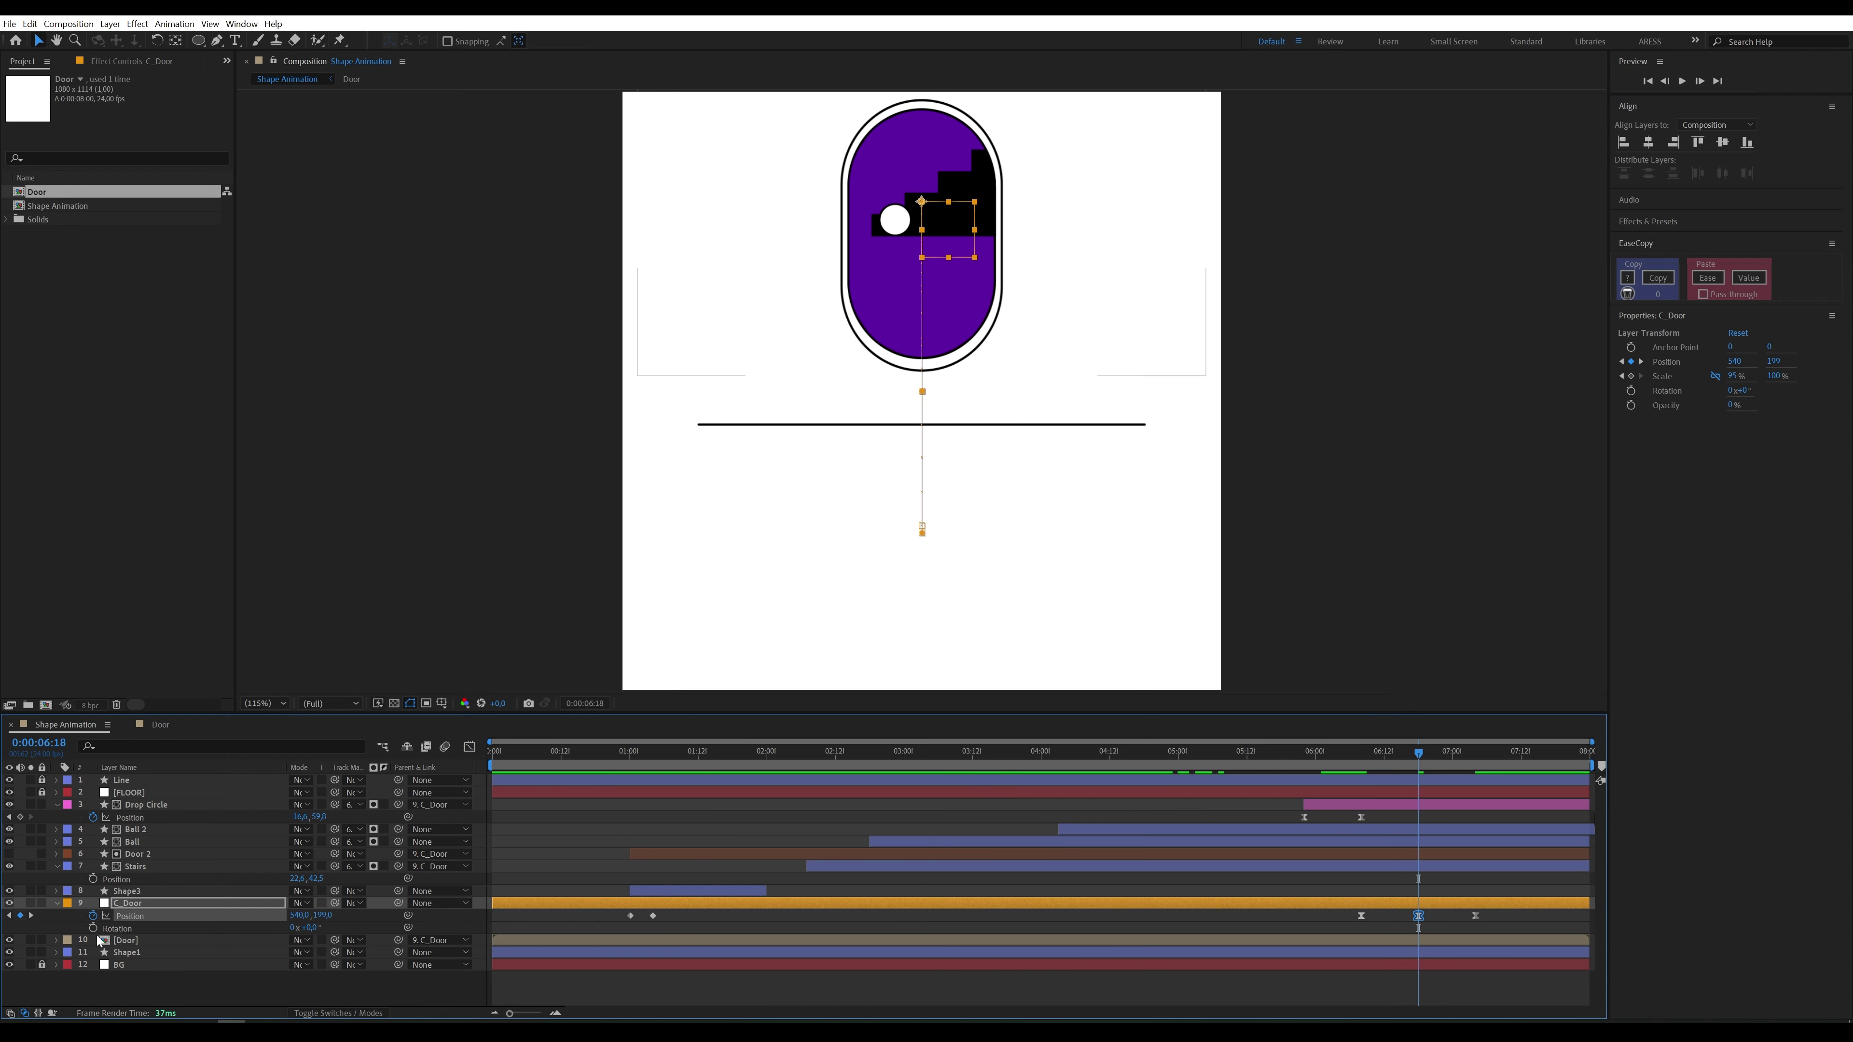
click(1367, 761)
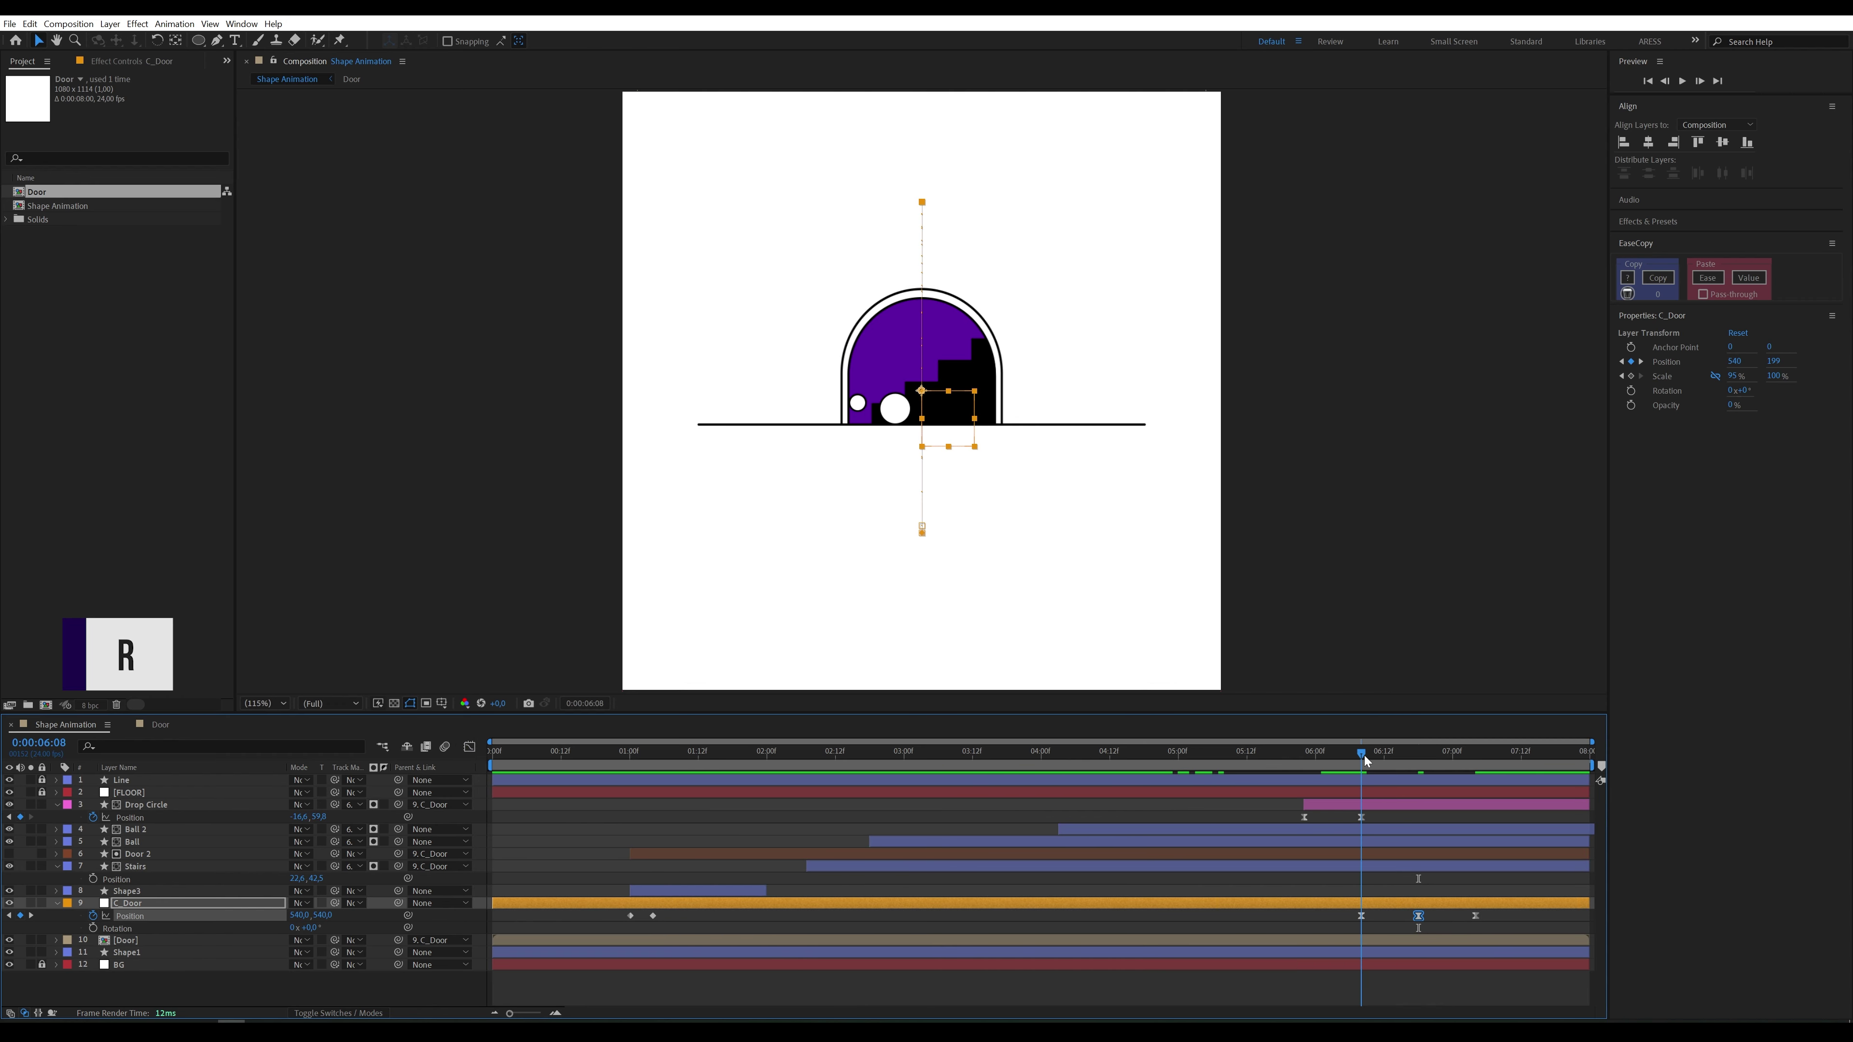
click(93, 927)
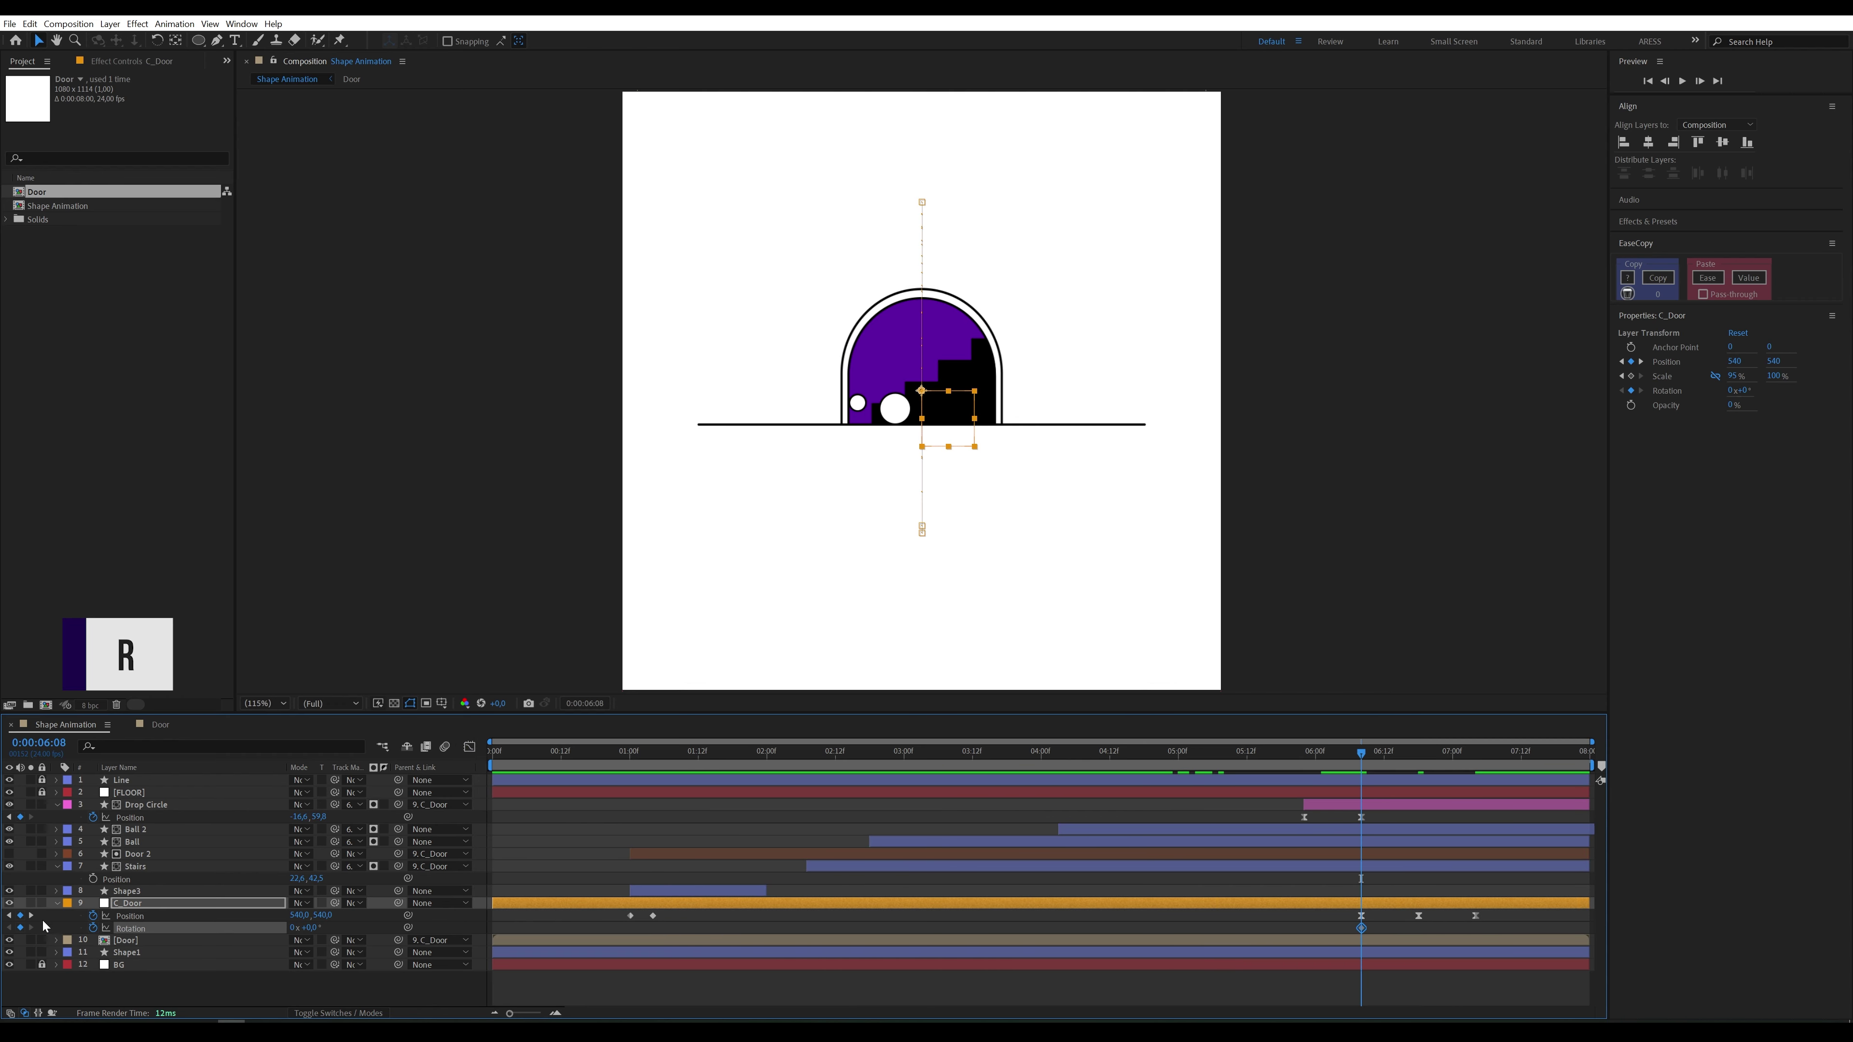
click(30, 915)
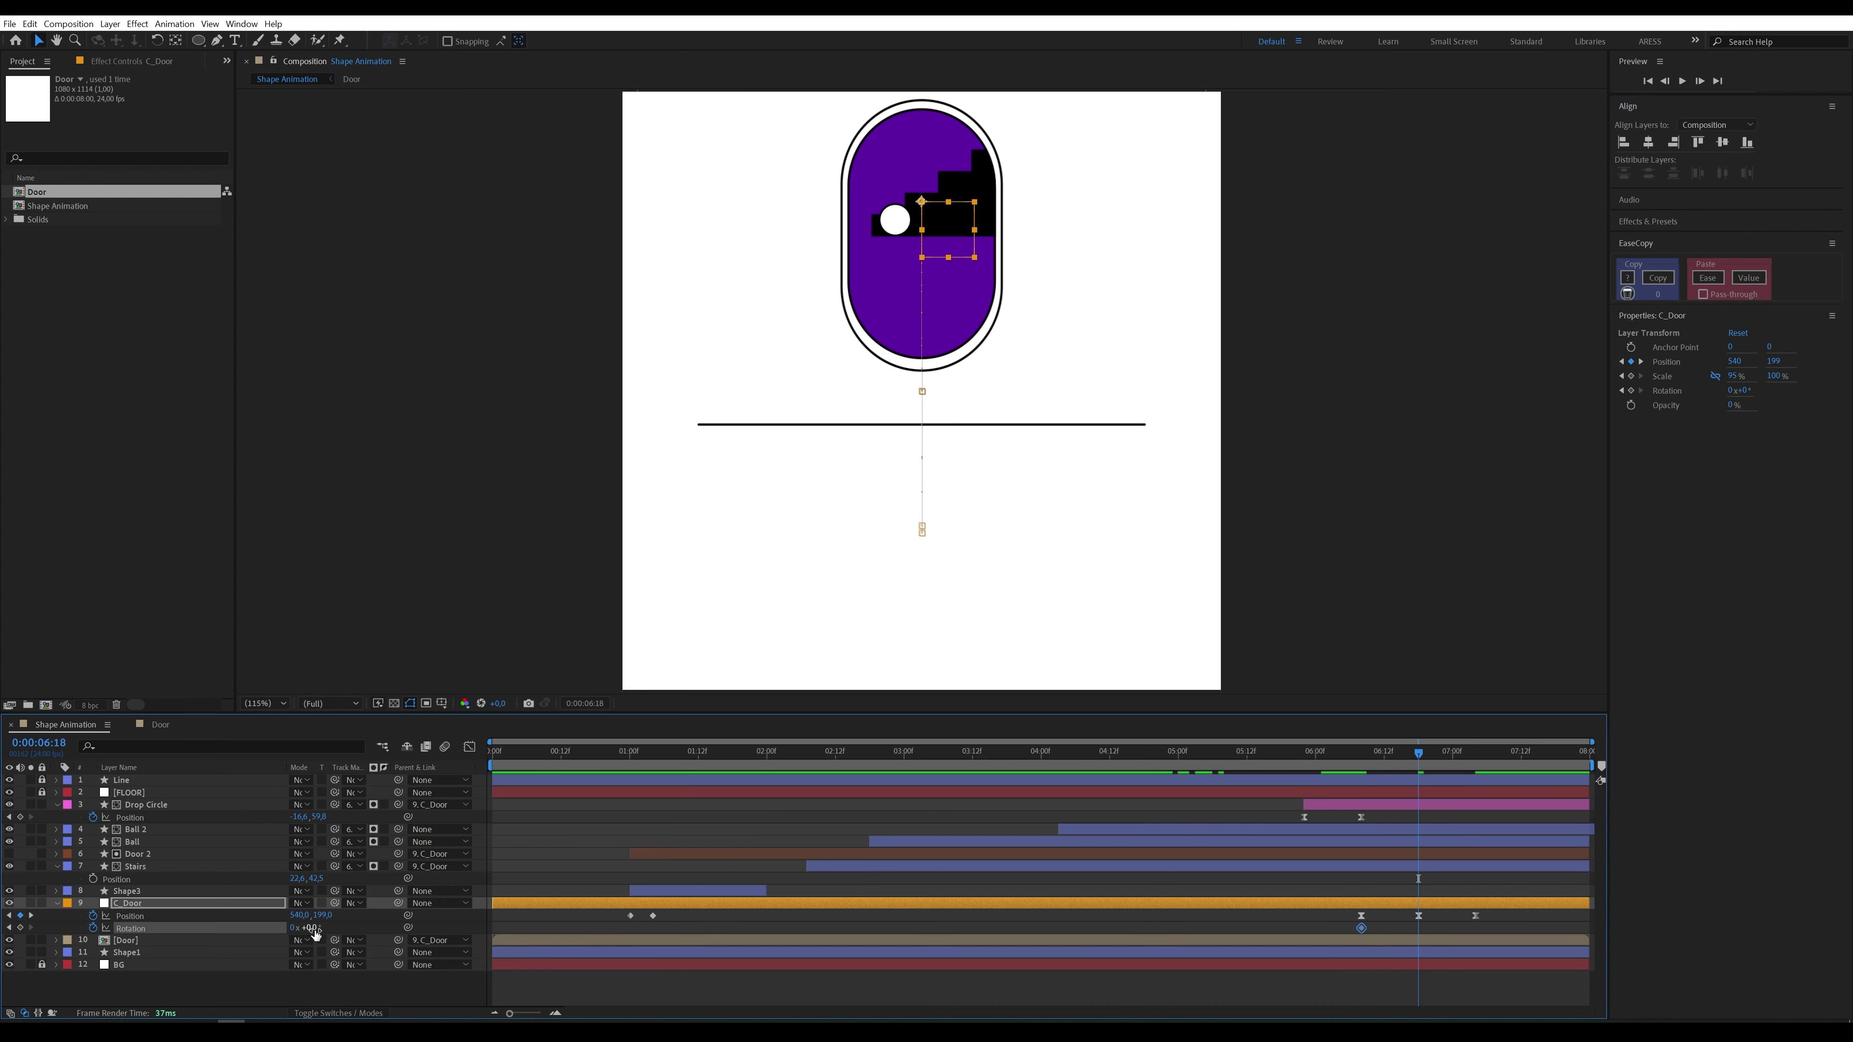
drag(311, 928, 398, 932)
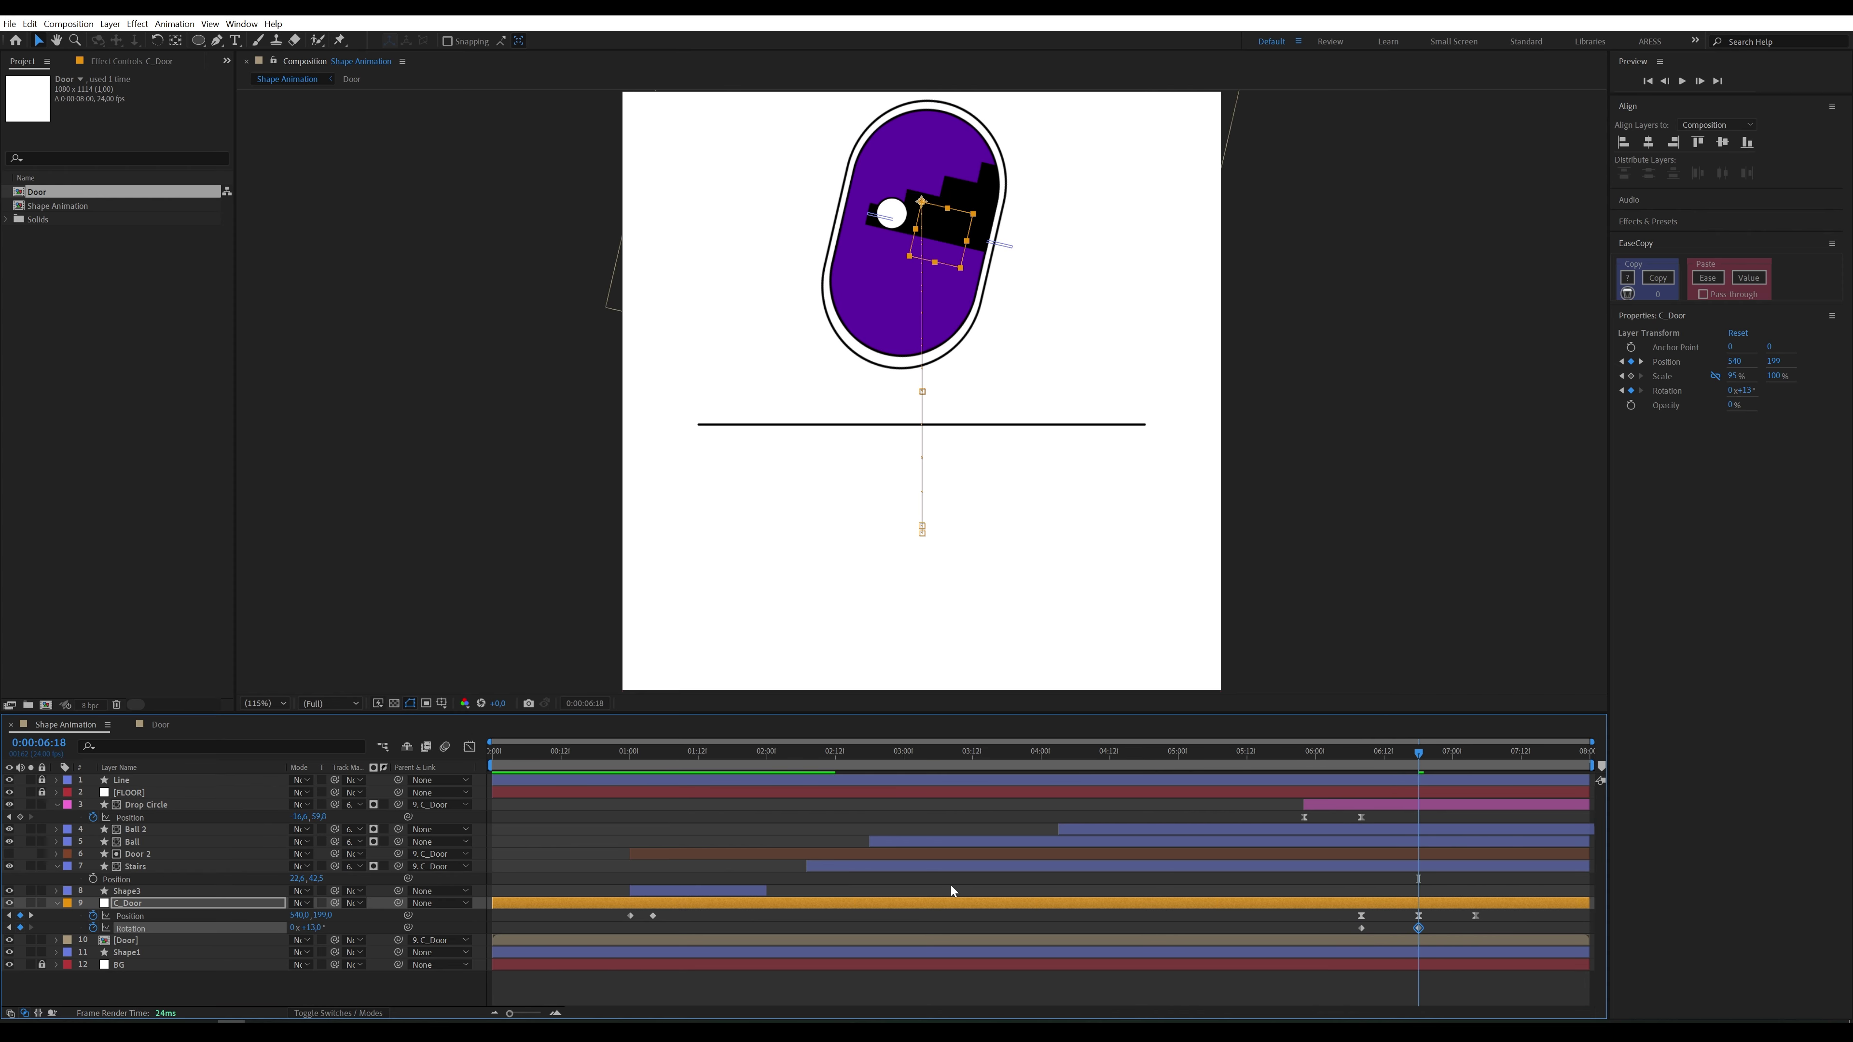
Step: Set C_Door's Rotation to 6° at 0:00:07:04, soloing the Door precomp only while adjusting it
click(1475, 759)
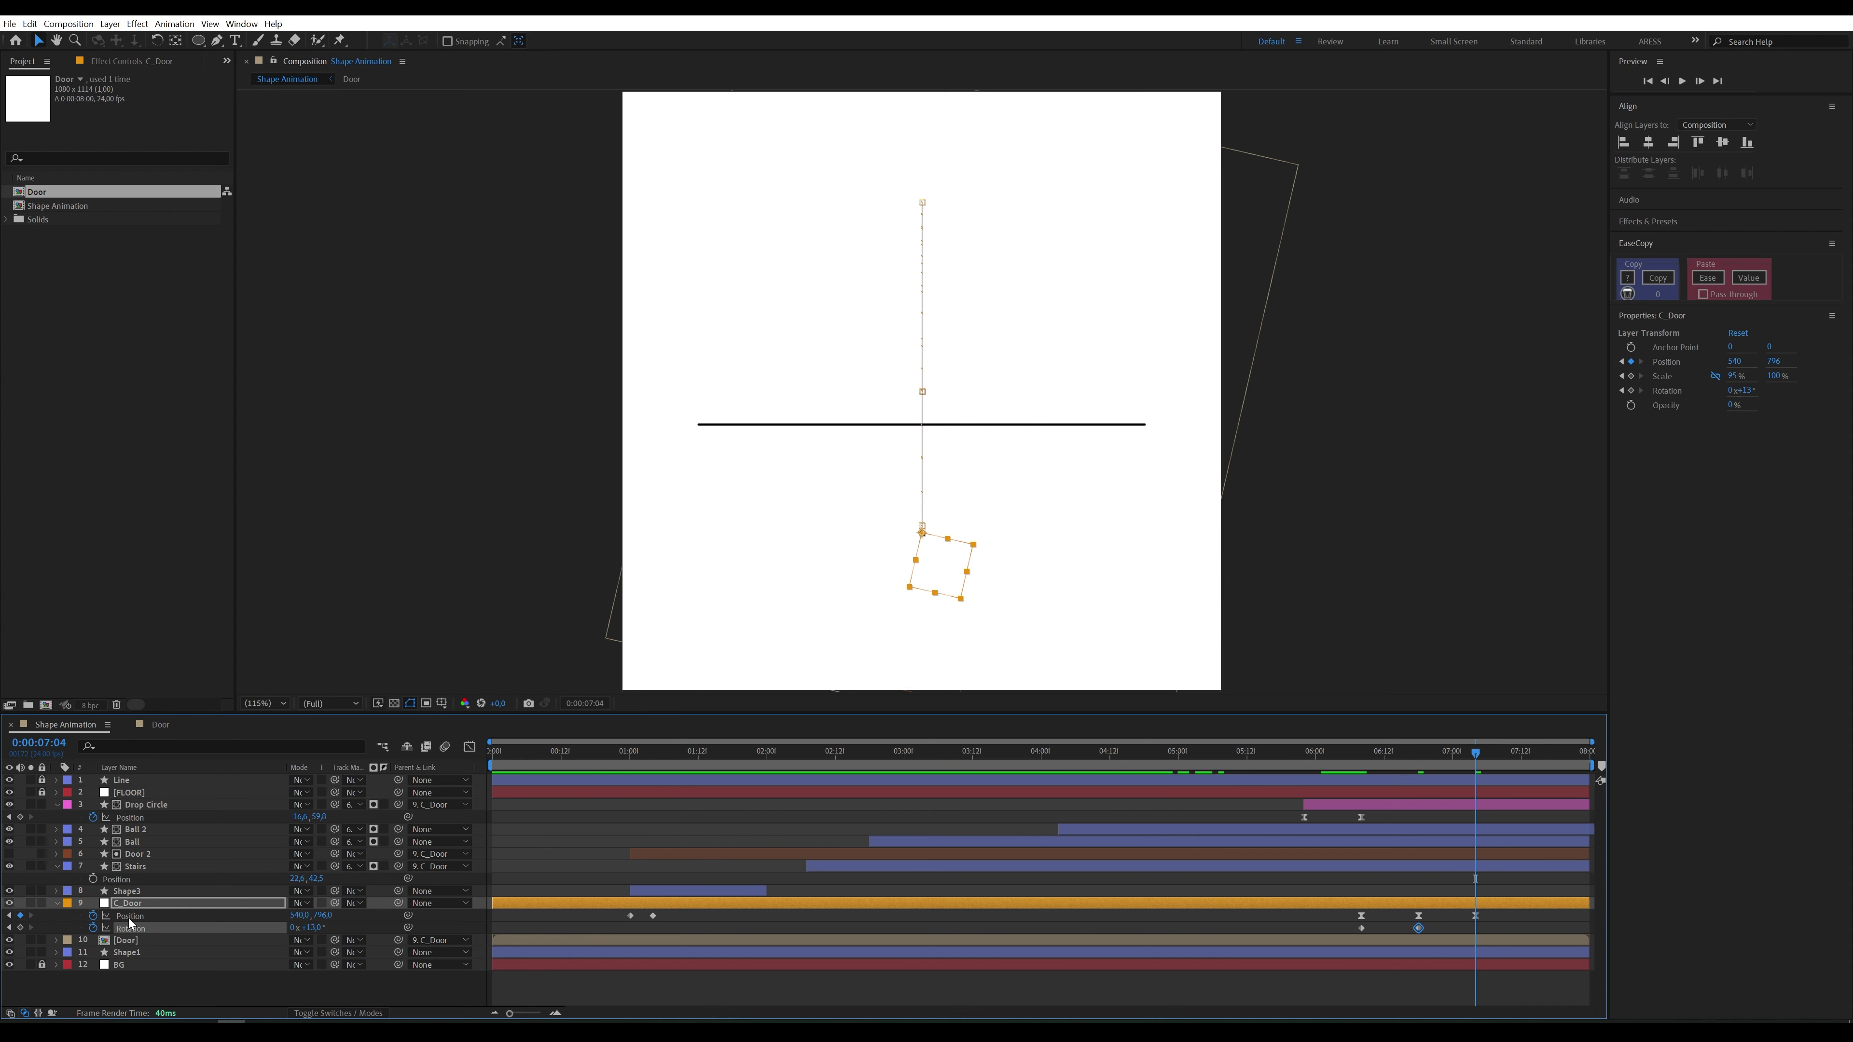
click(31, 941)
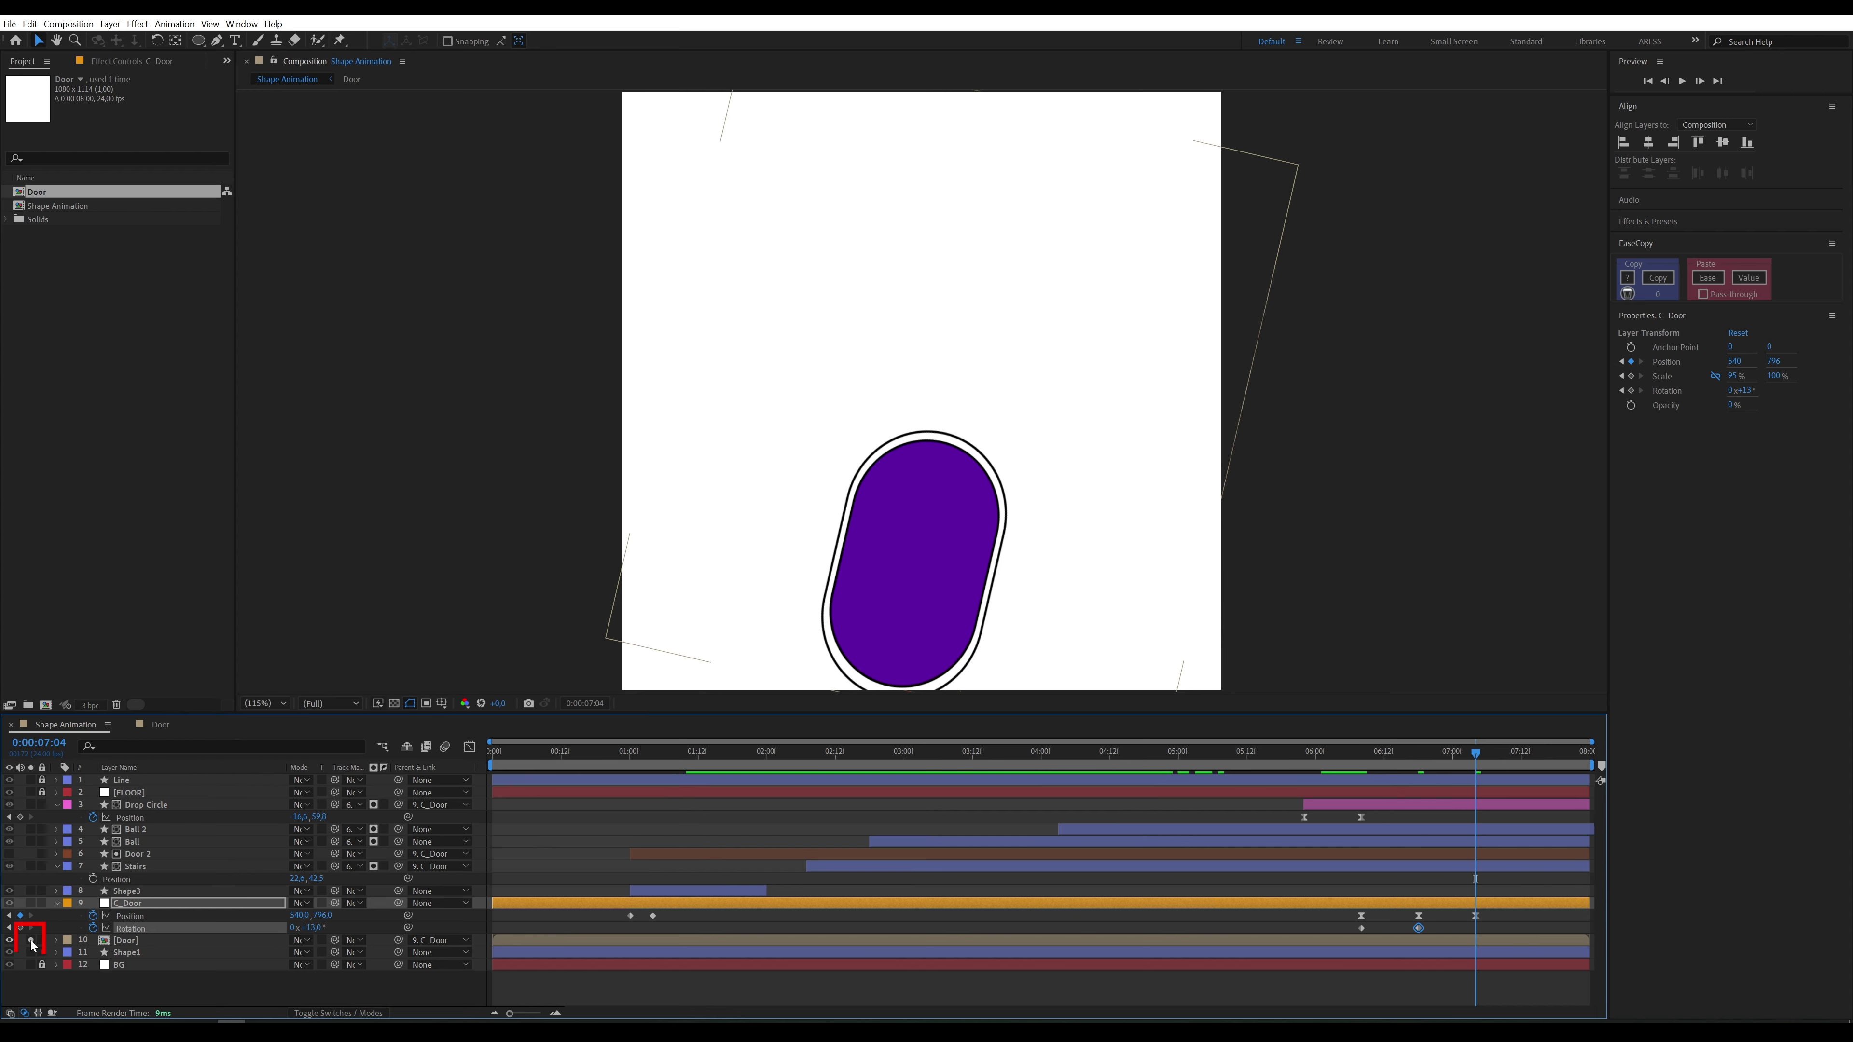
click(313, 928)
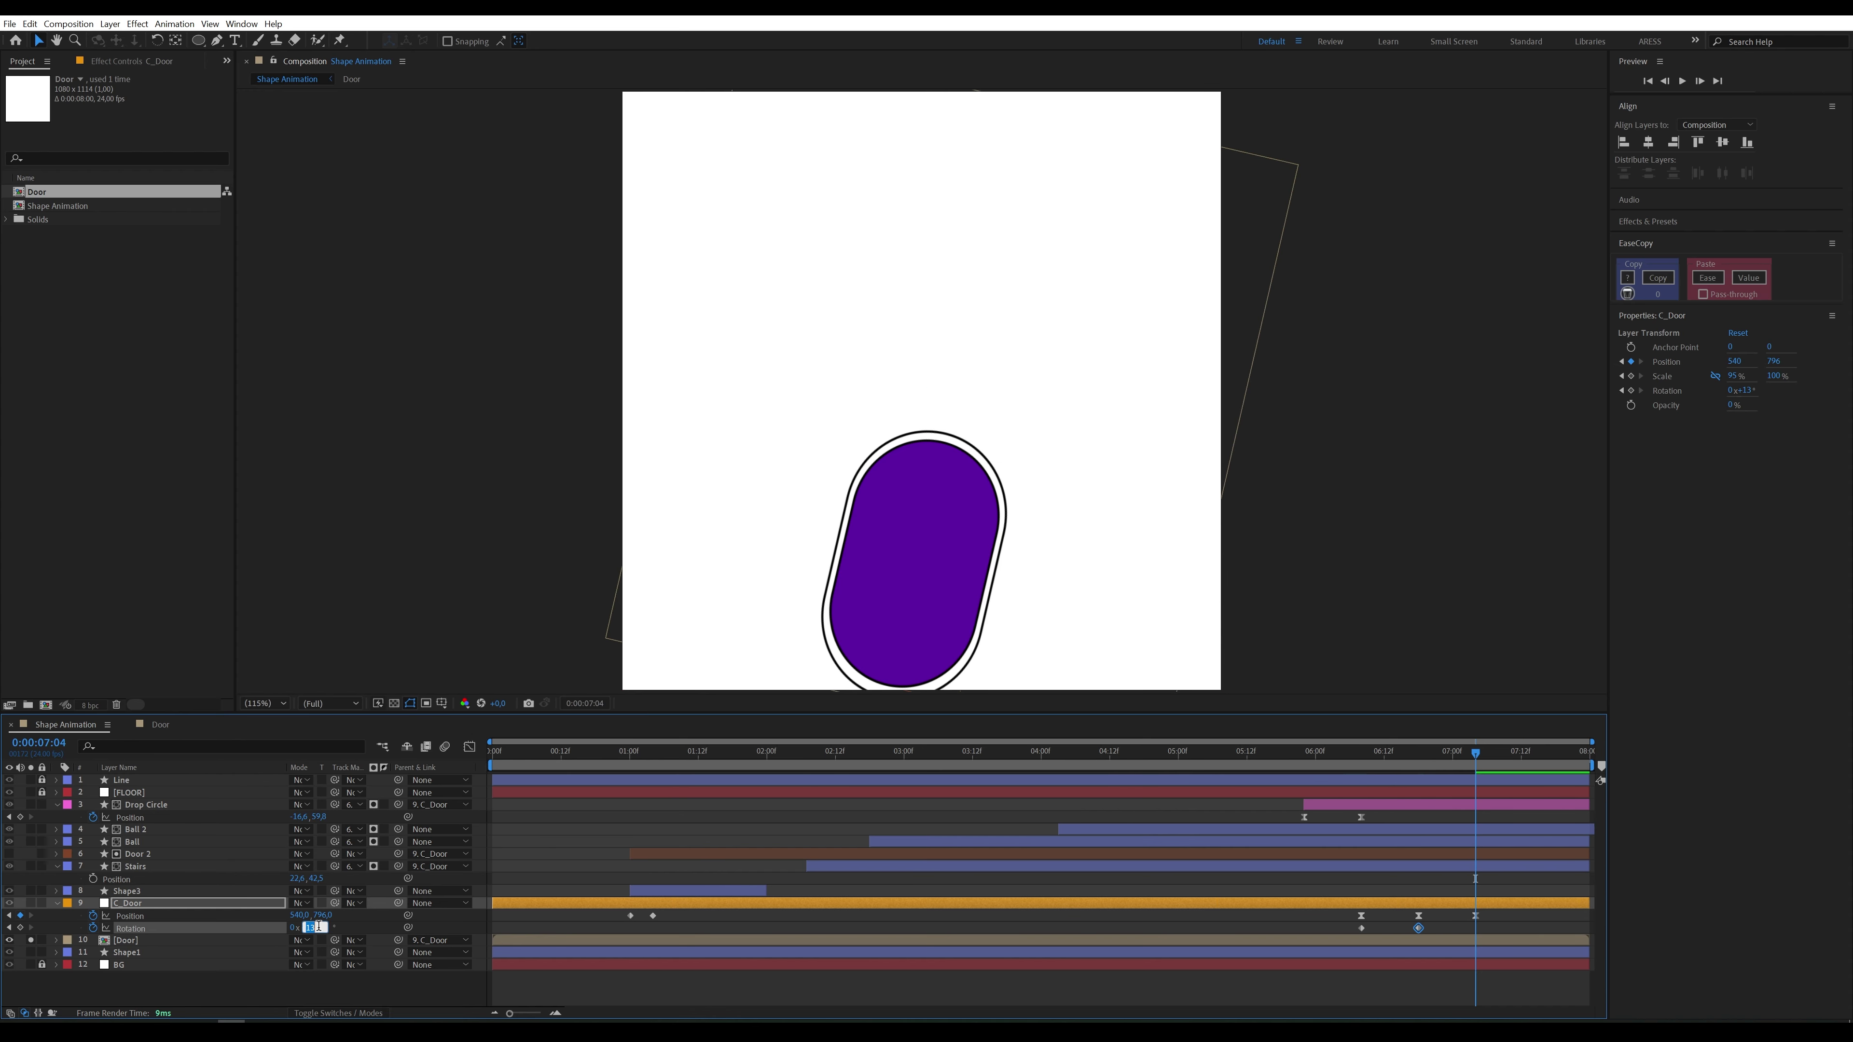
text(6)
key(Return)
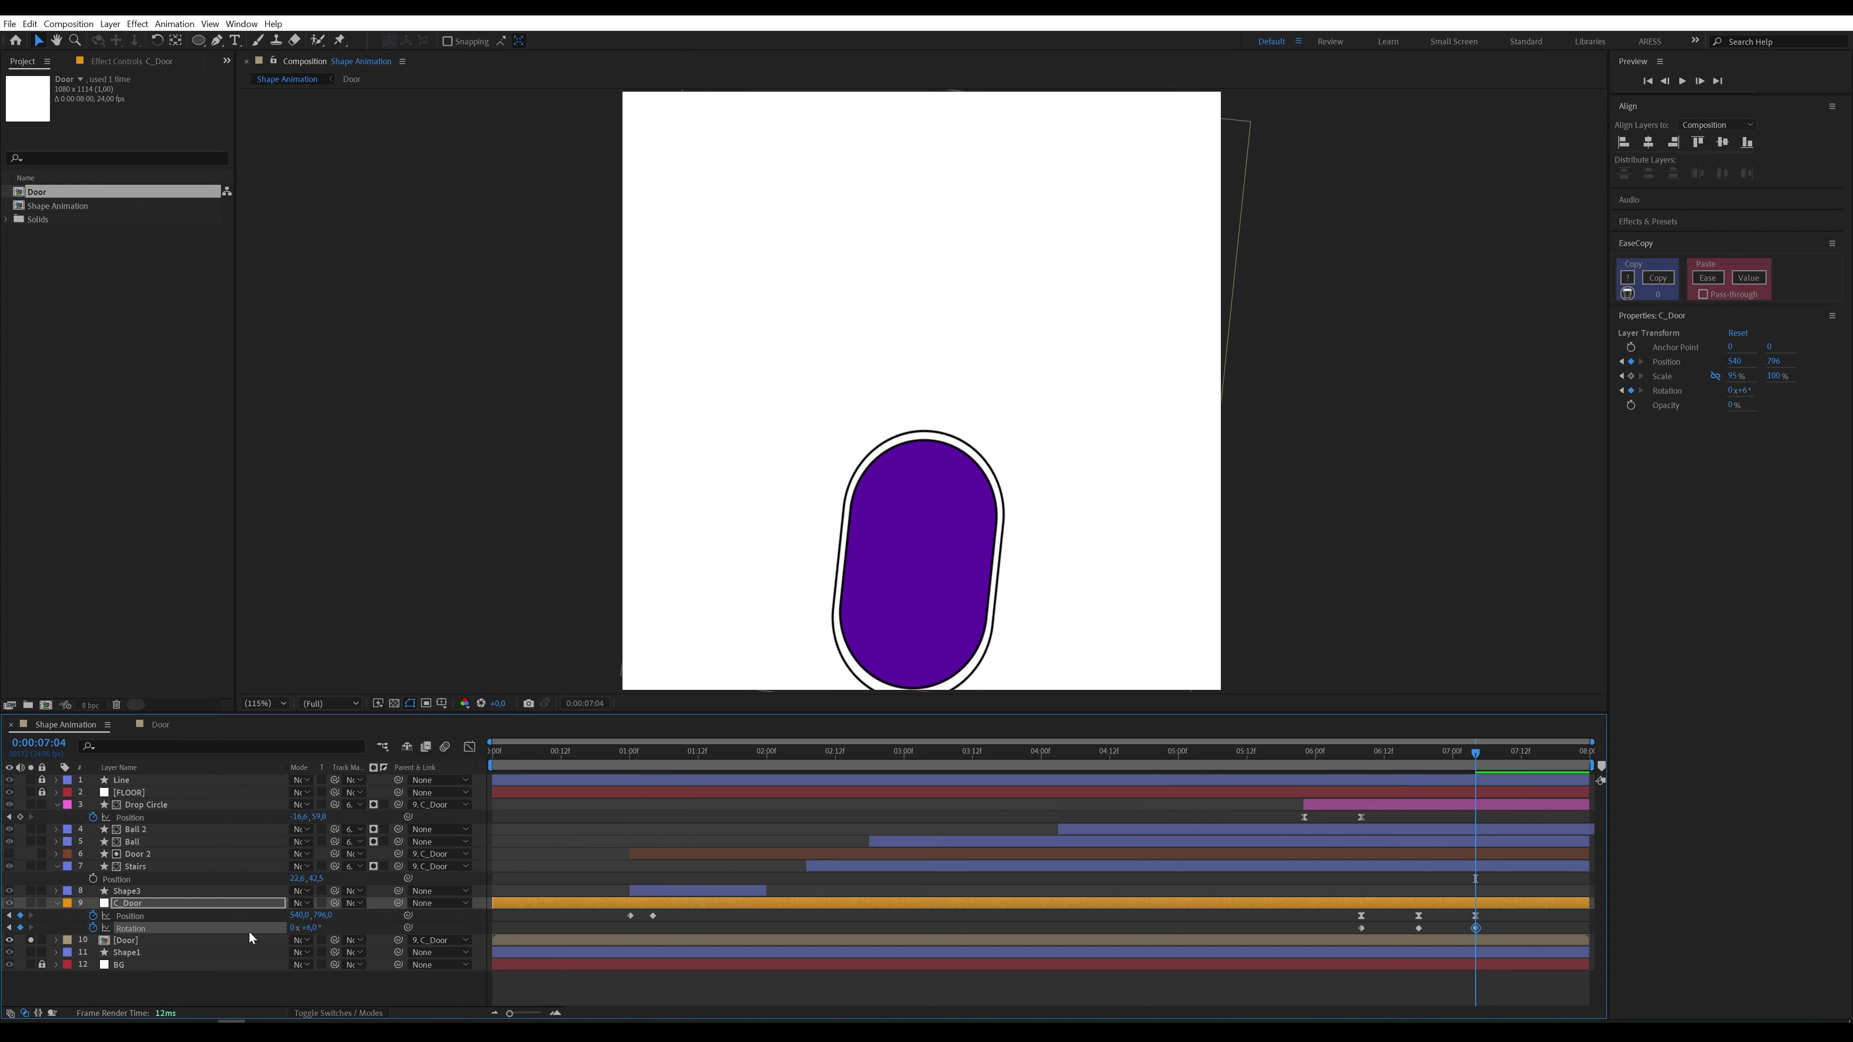
click(31, 940)
Step: Easy Ease all three C_Door Rotation keyframes and preview the tilt from about 0:00:06:03
click(1533, 931)
key(F9)
drag(1352, 932, 1535, 935)
key(F9)
click(1329, 757)
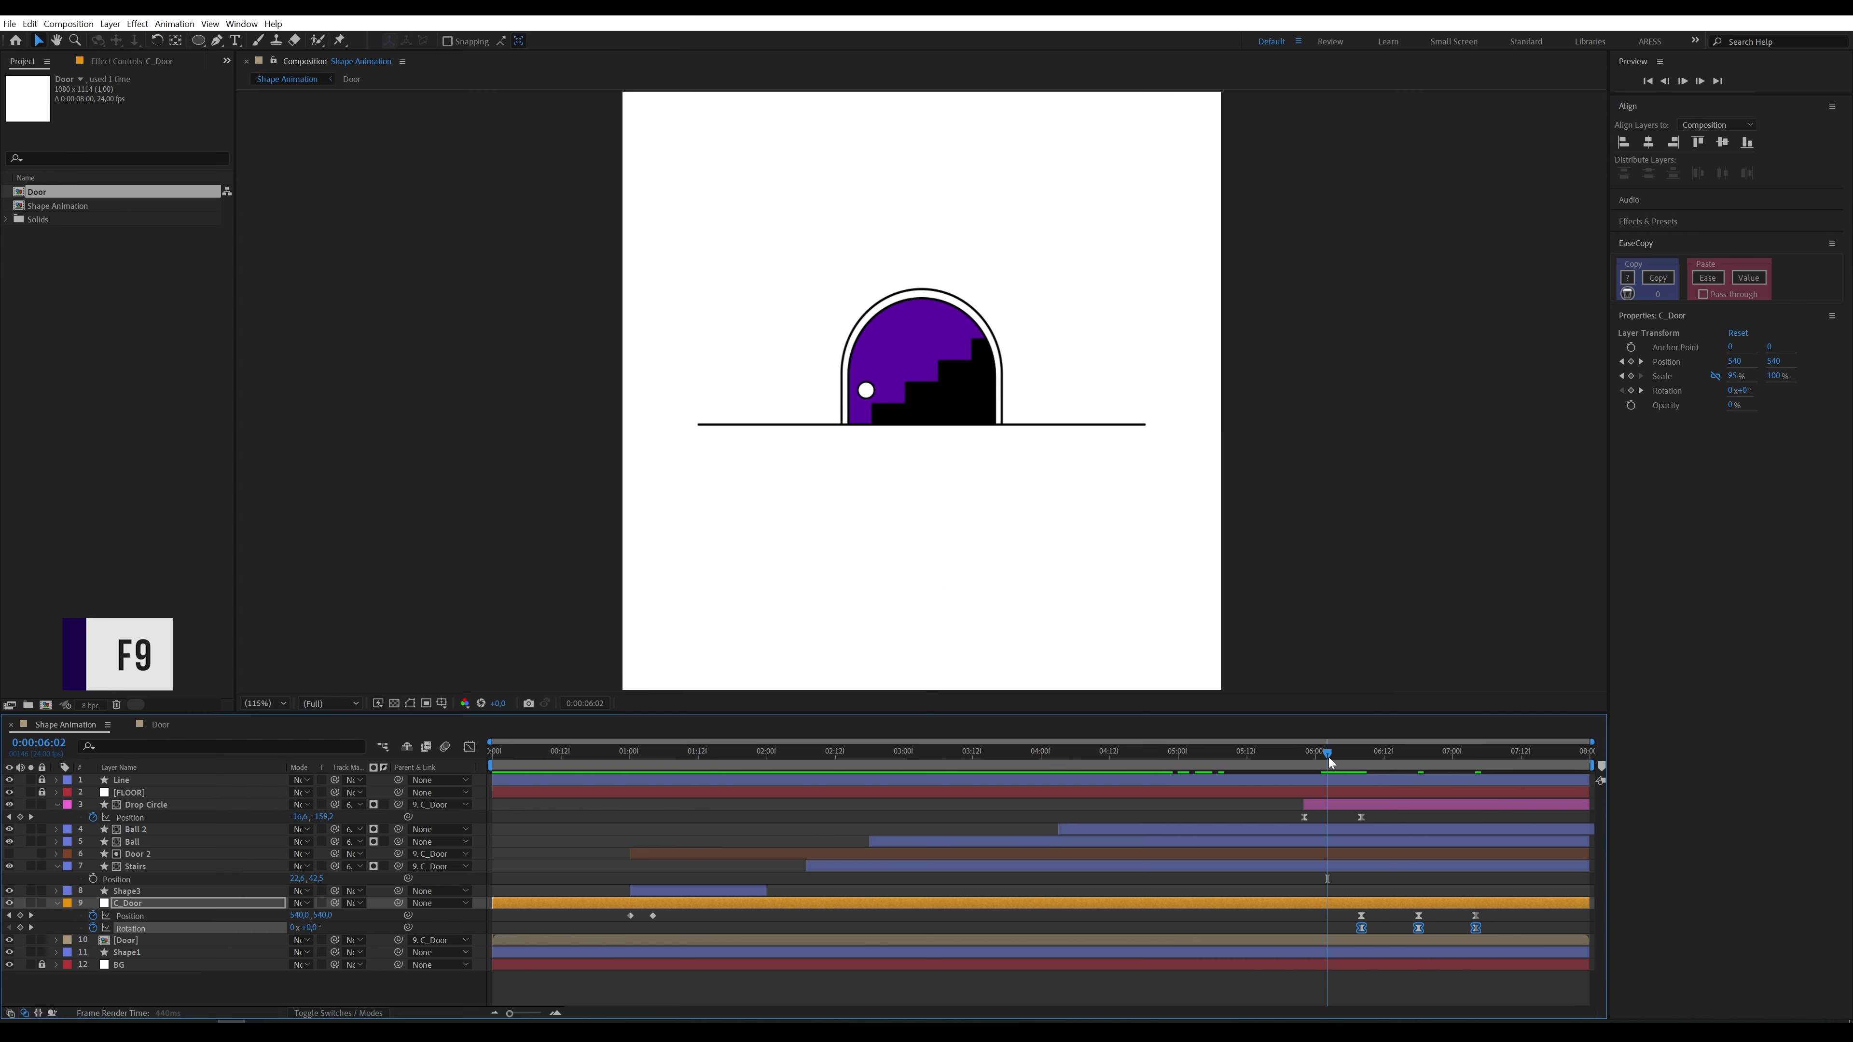
key(space)
click(1333, 757)
key(space)
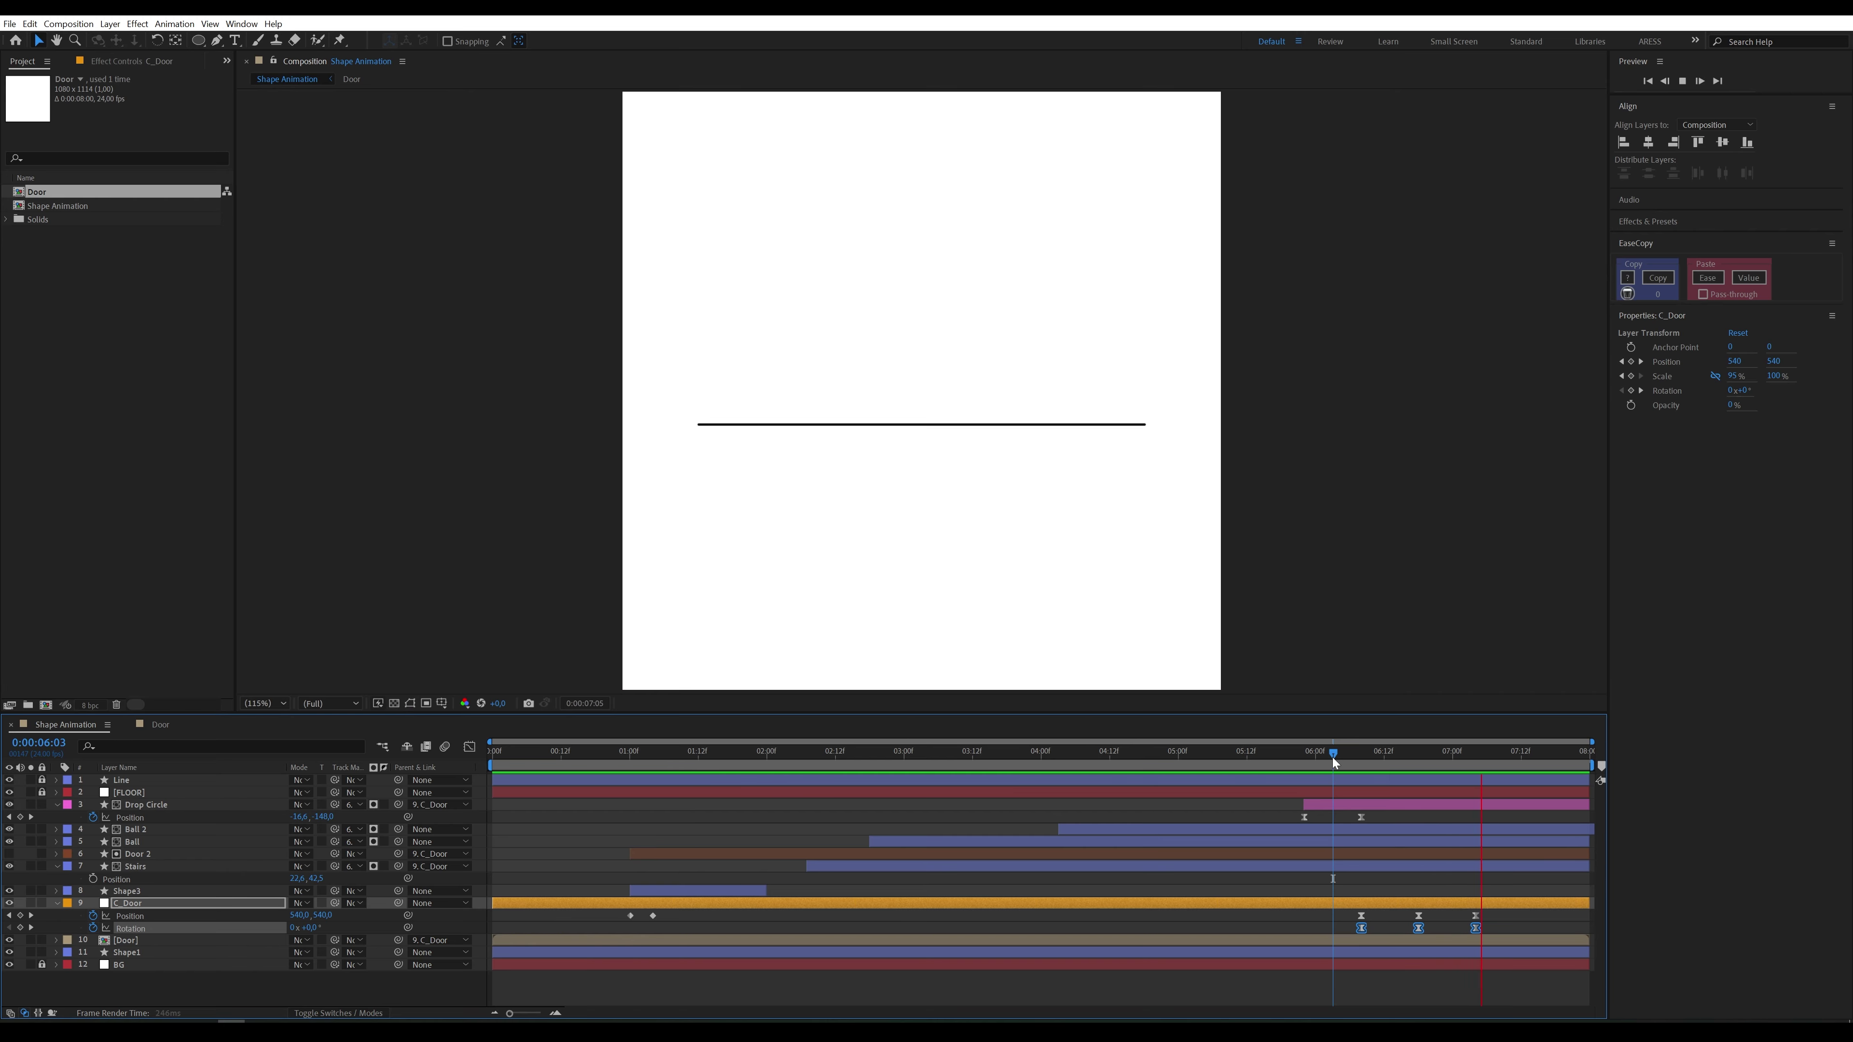
key(space)
Step: Shift C_Door's last three Position keyframes and all its Rotation keyframes one frame earlier to start at 0:00:06:07, and preview the result
key(k)
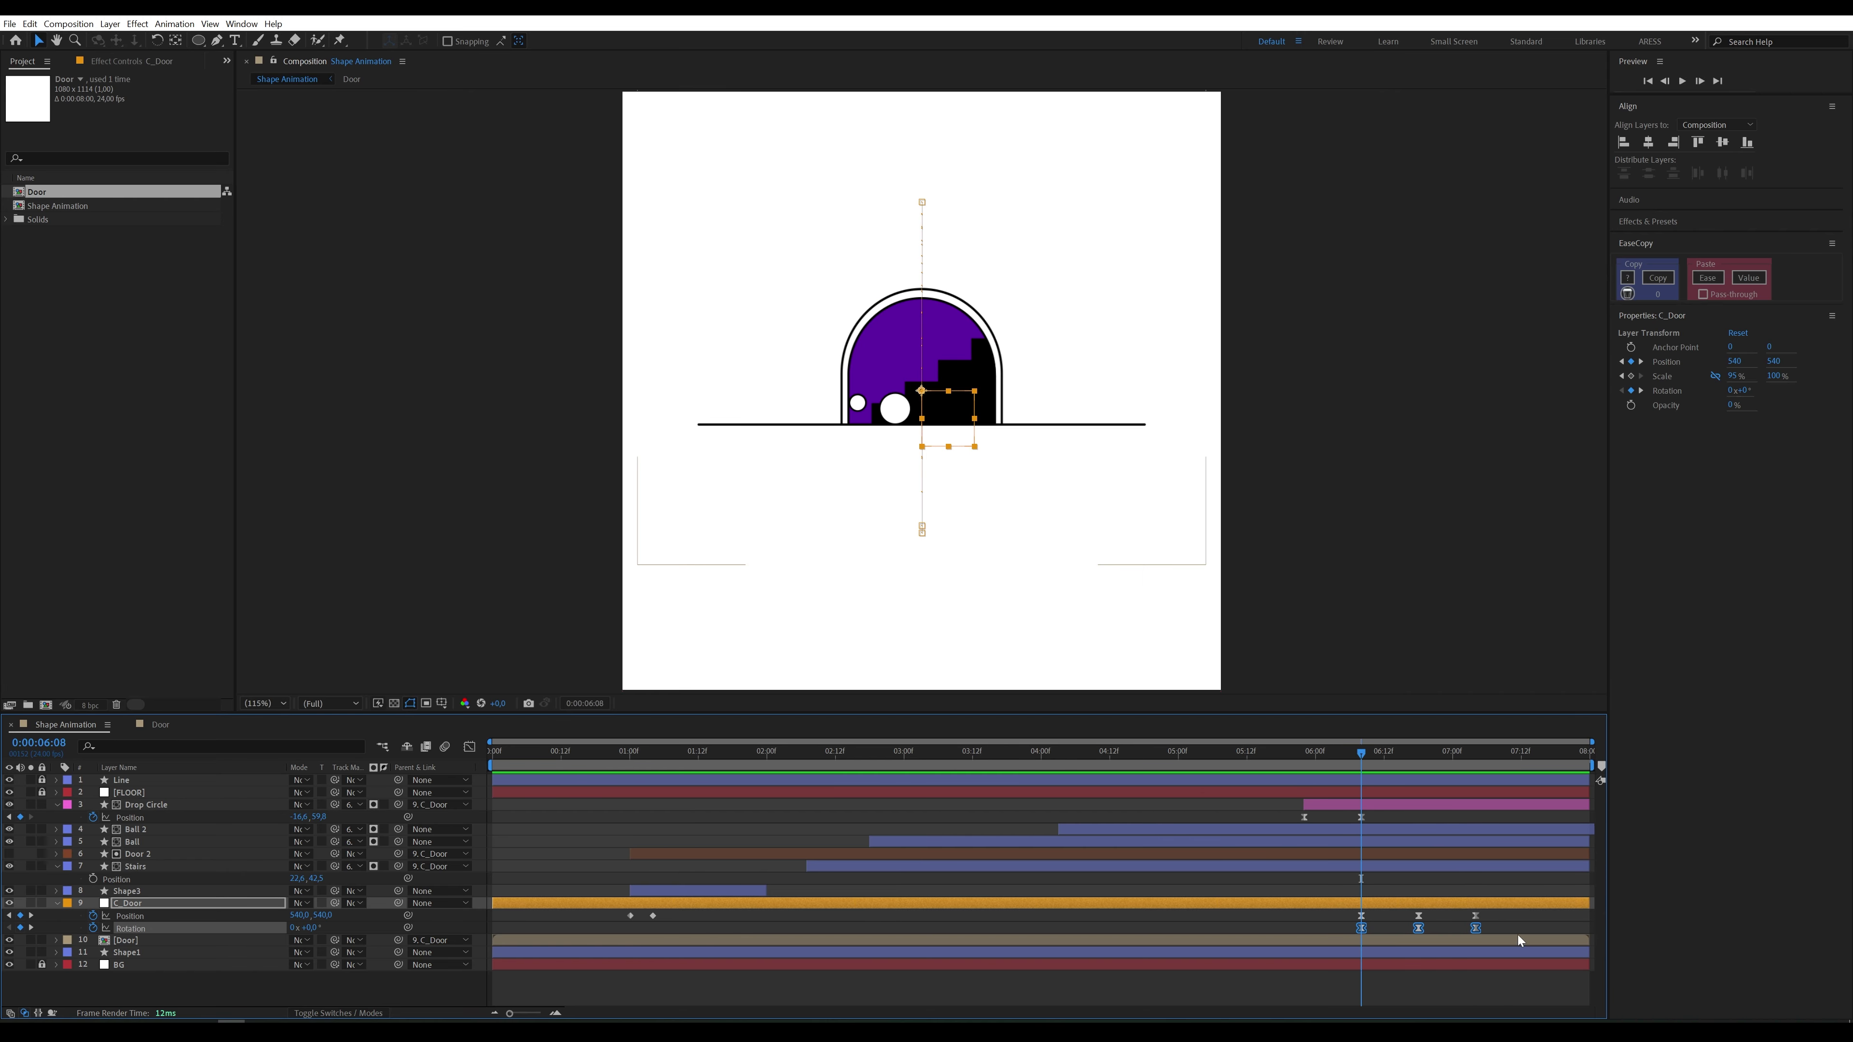
drag(1453, 935, 1356, 916)
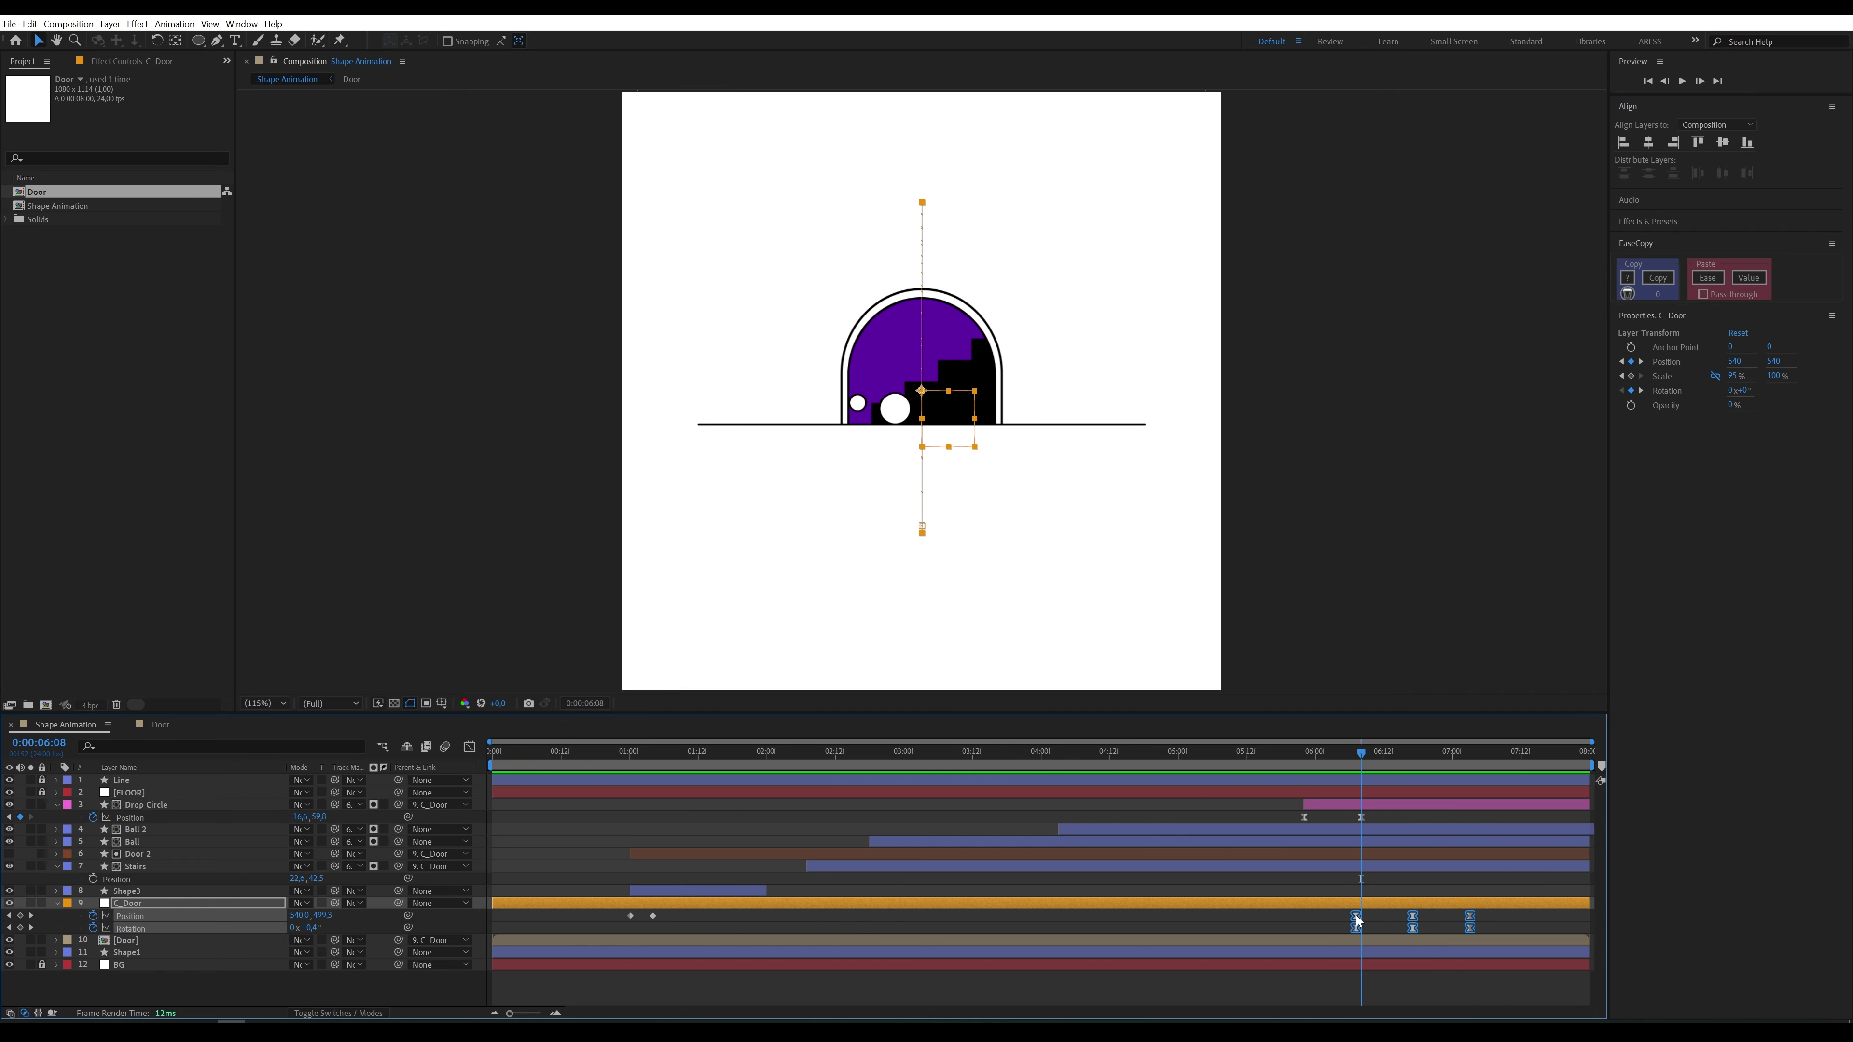
click(1274, 753)
key(space)
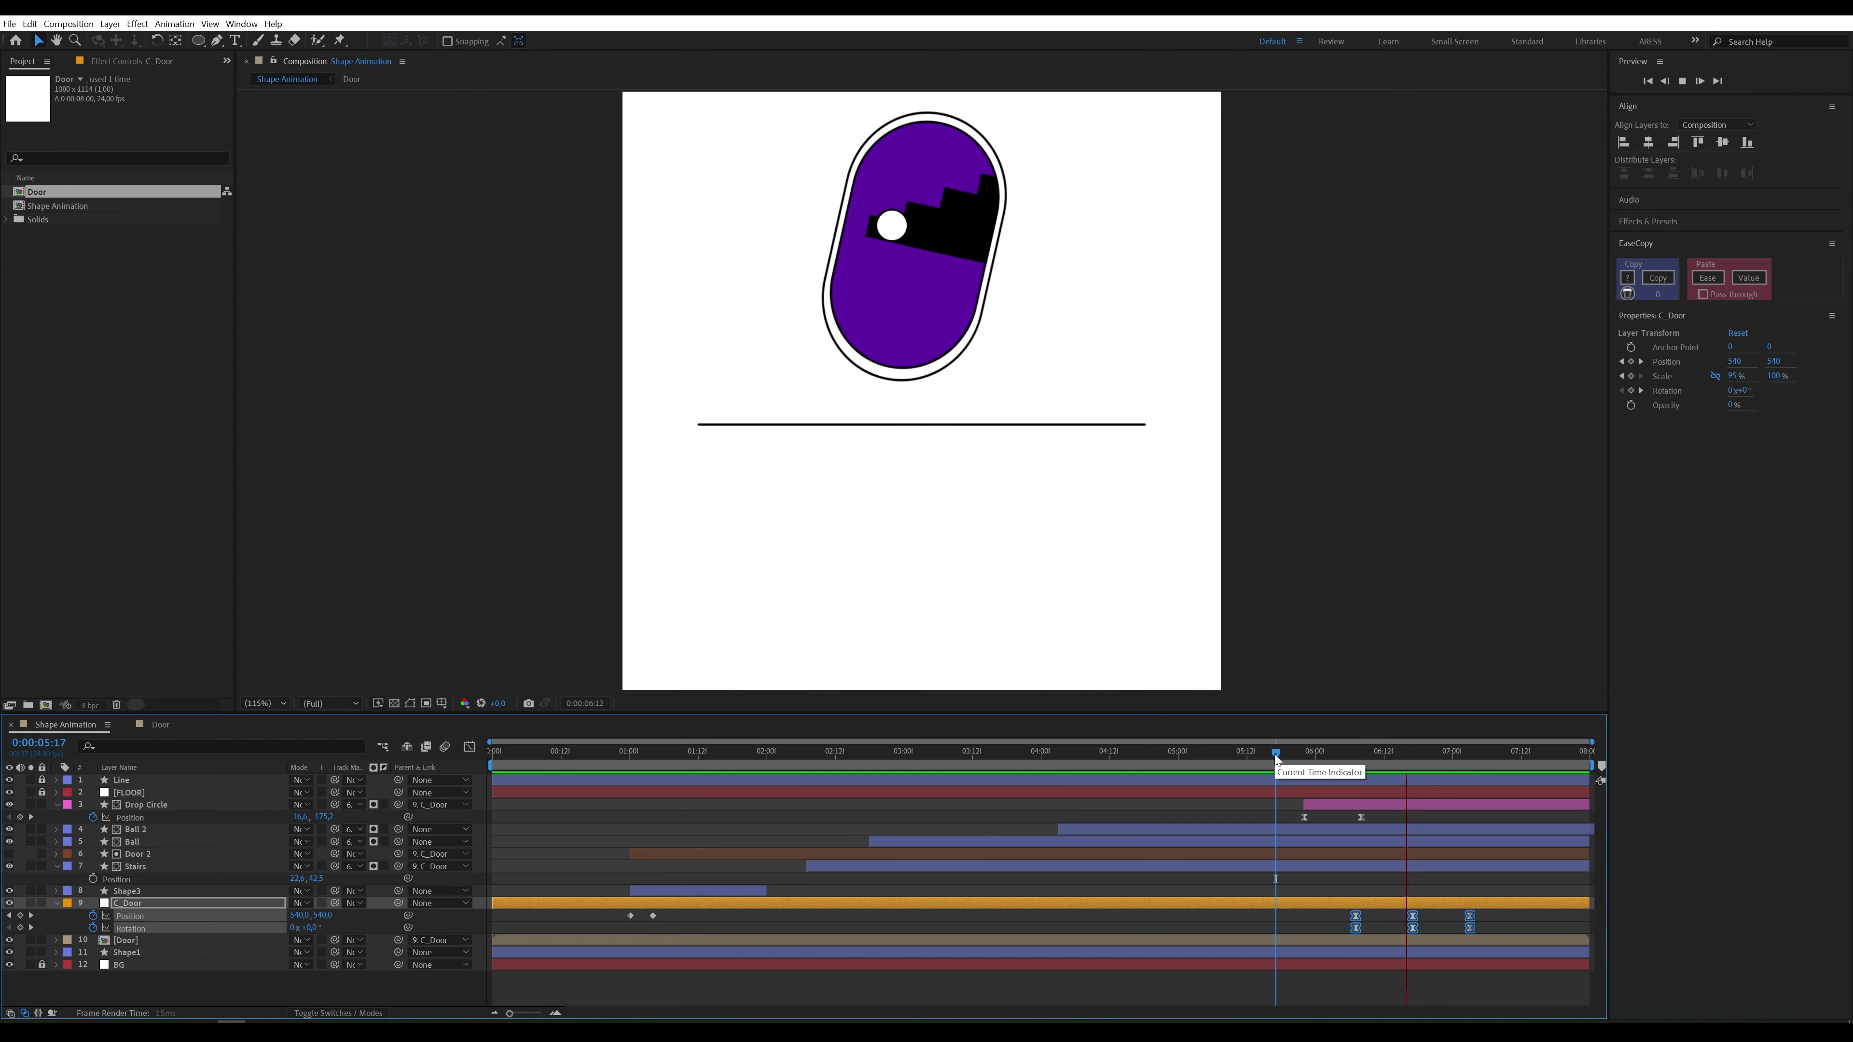
key(space)
Step: Keyframe C_Door's Scale at 0:00:06:07, shrink it proportionally to about 84.5, 89% at 0:00:06:17, and preview from 0:00:06:03
drag(1309, 755, 1356, 754)
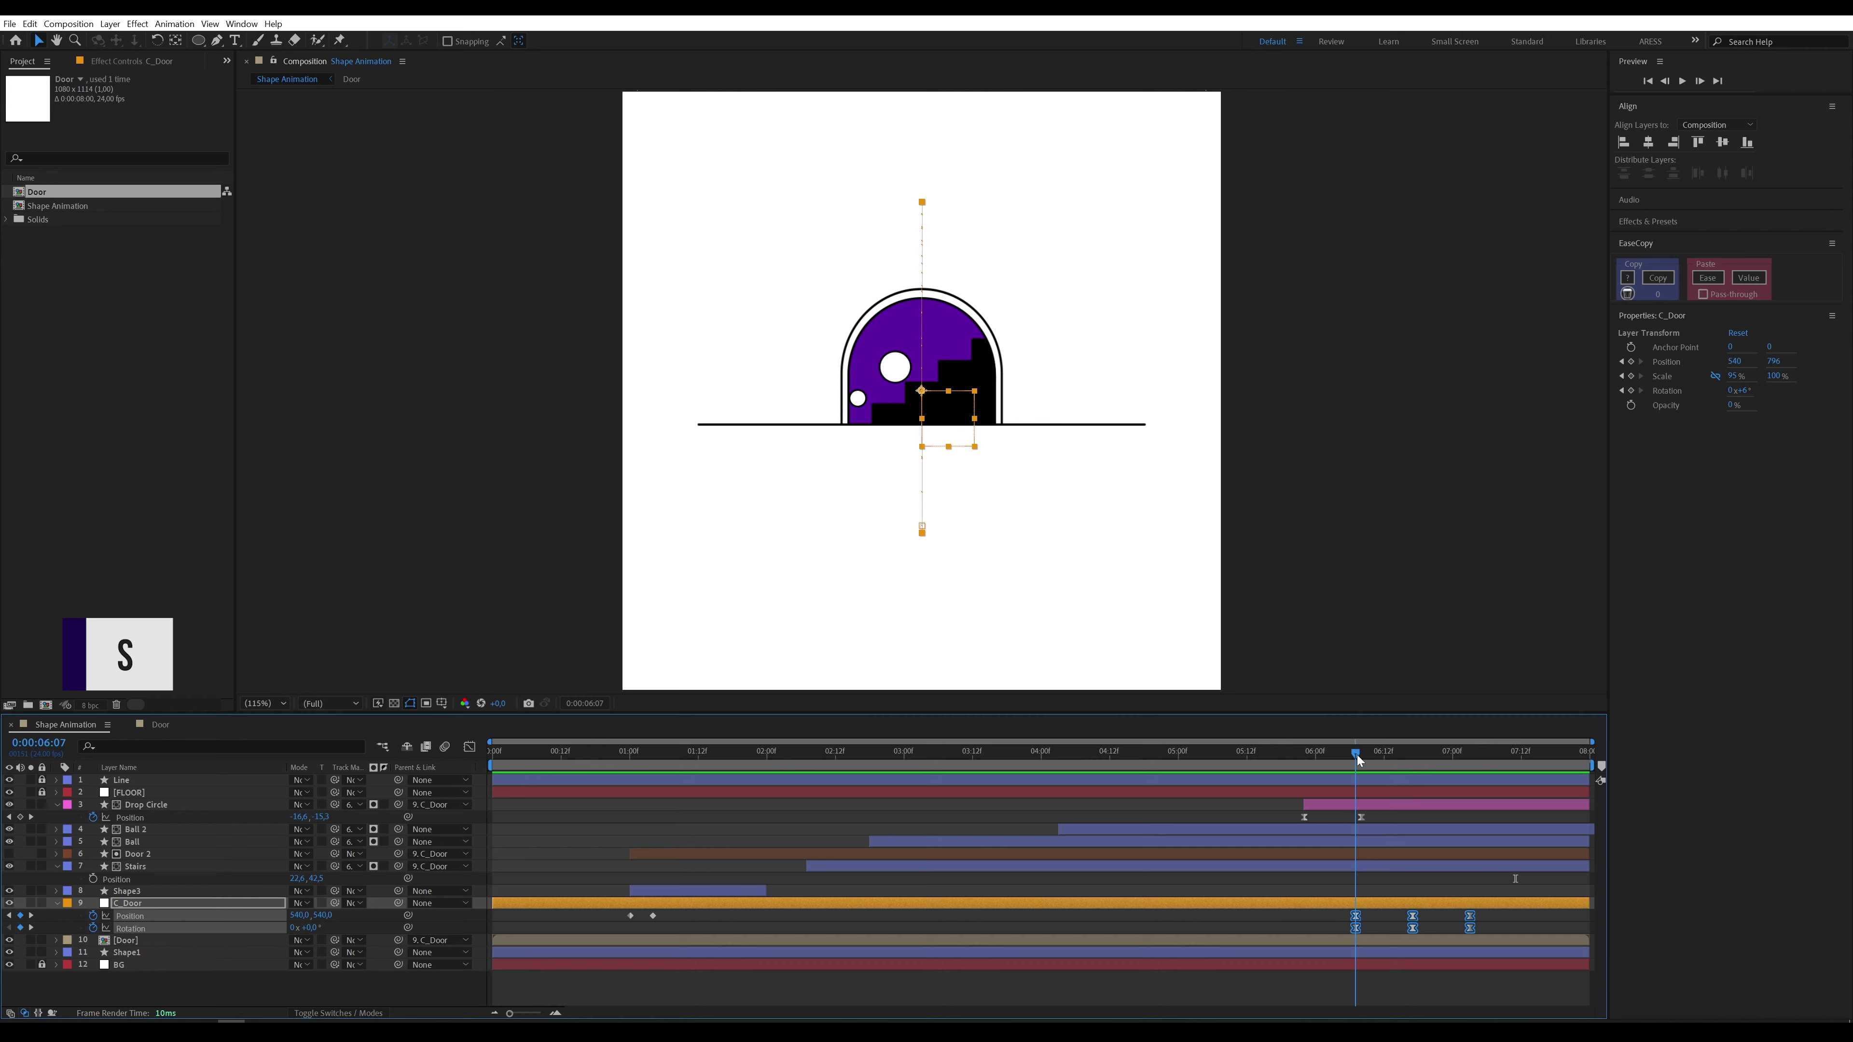
key(shift+s)
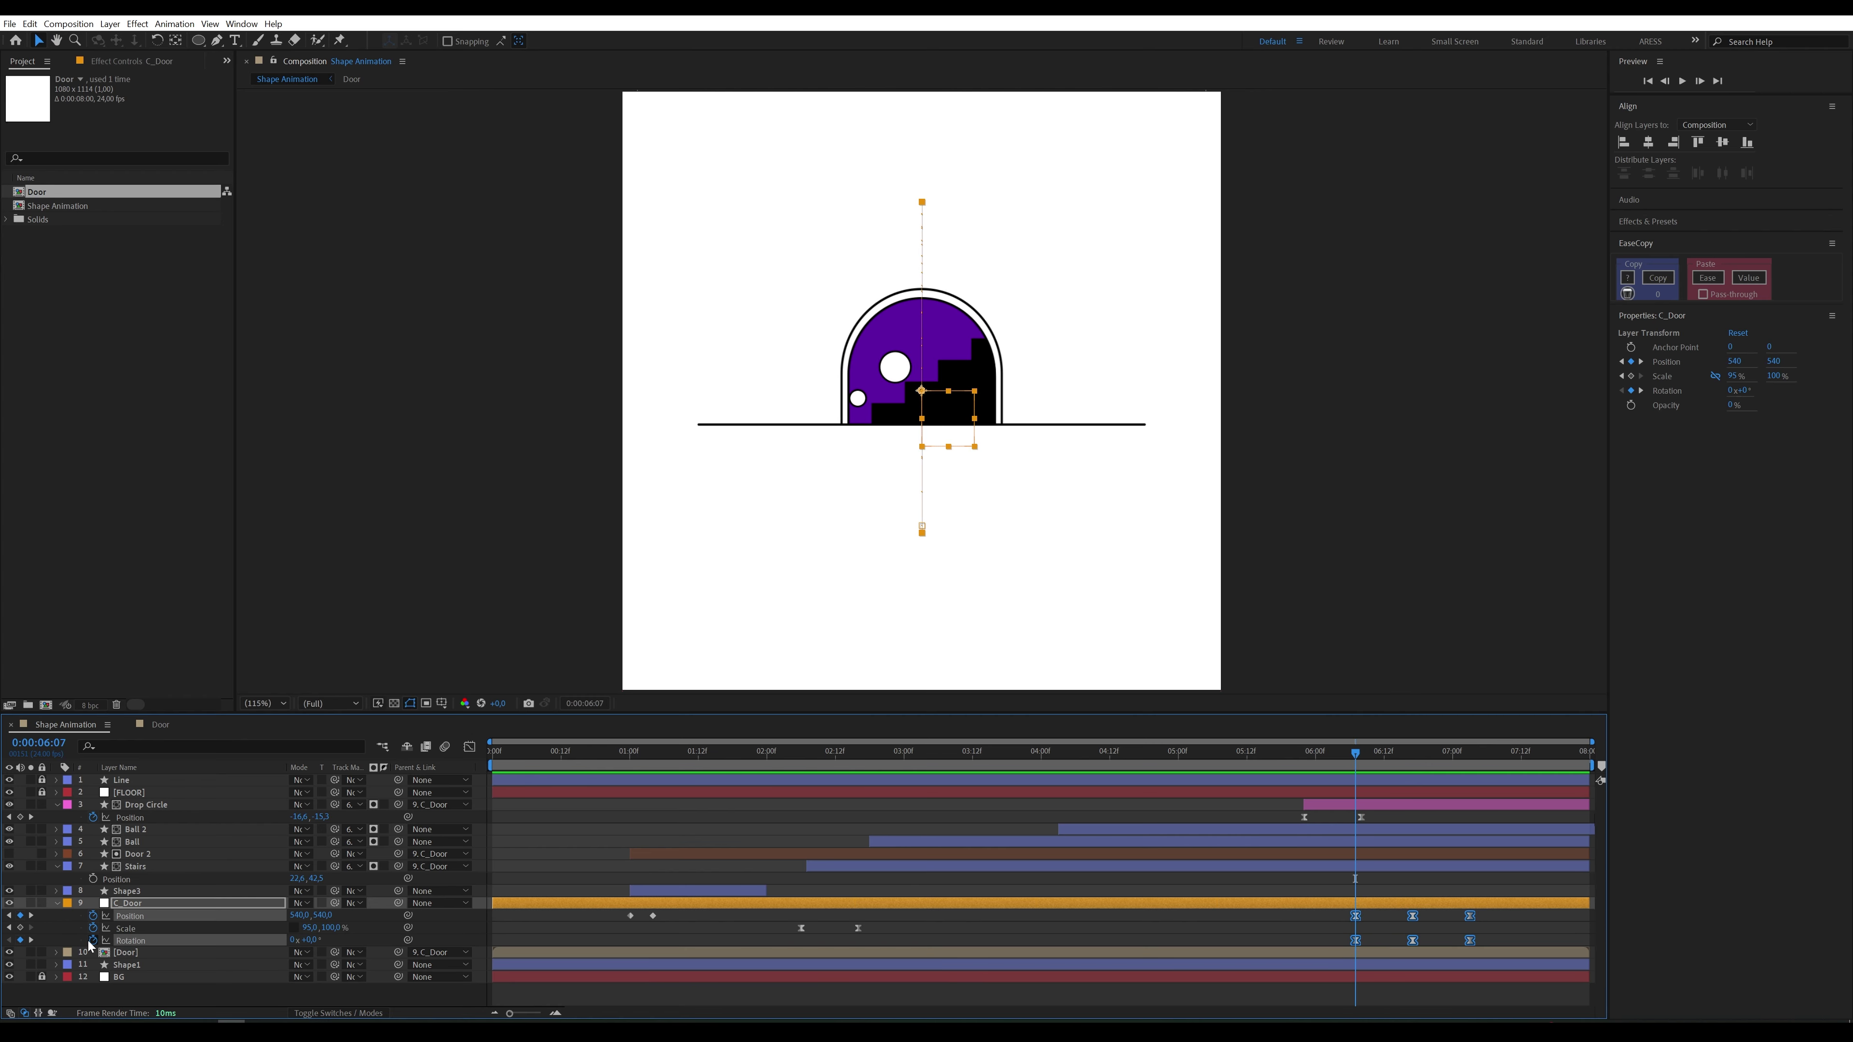
click(20, 928)
key(k)
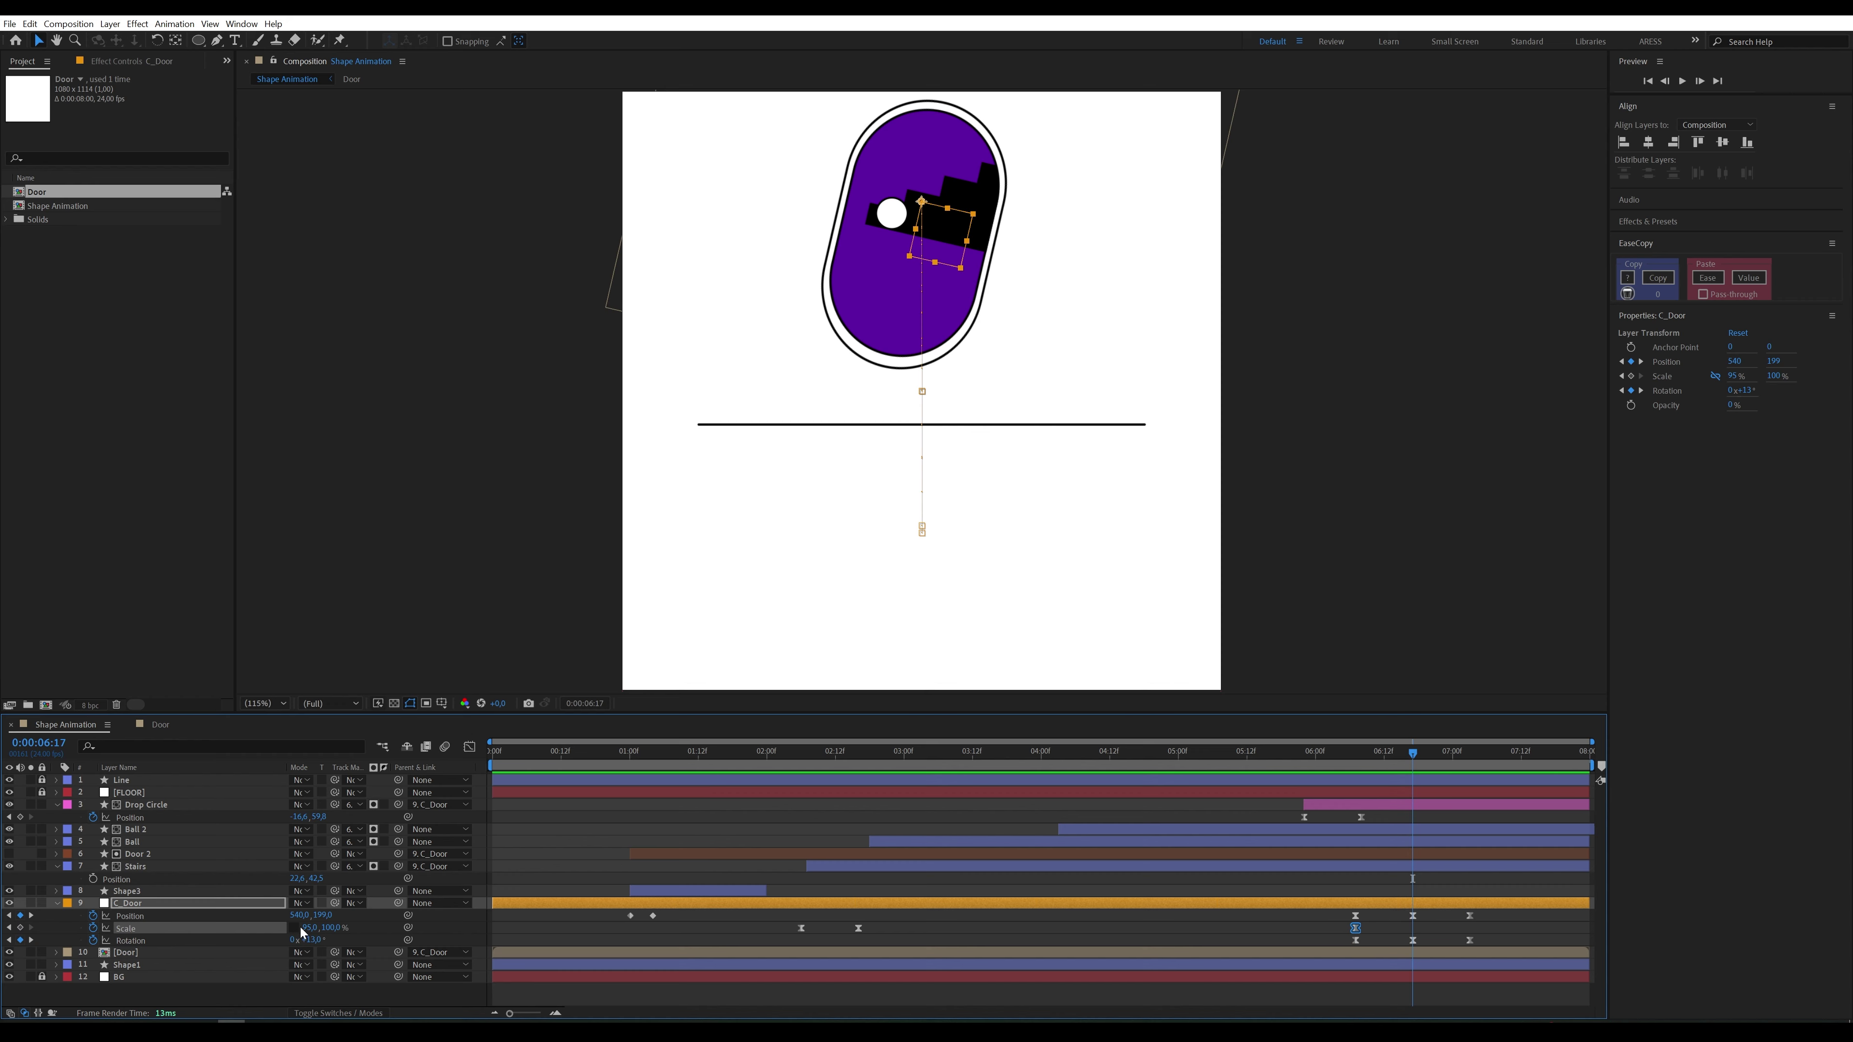
drag(329, 928, 333, 927)
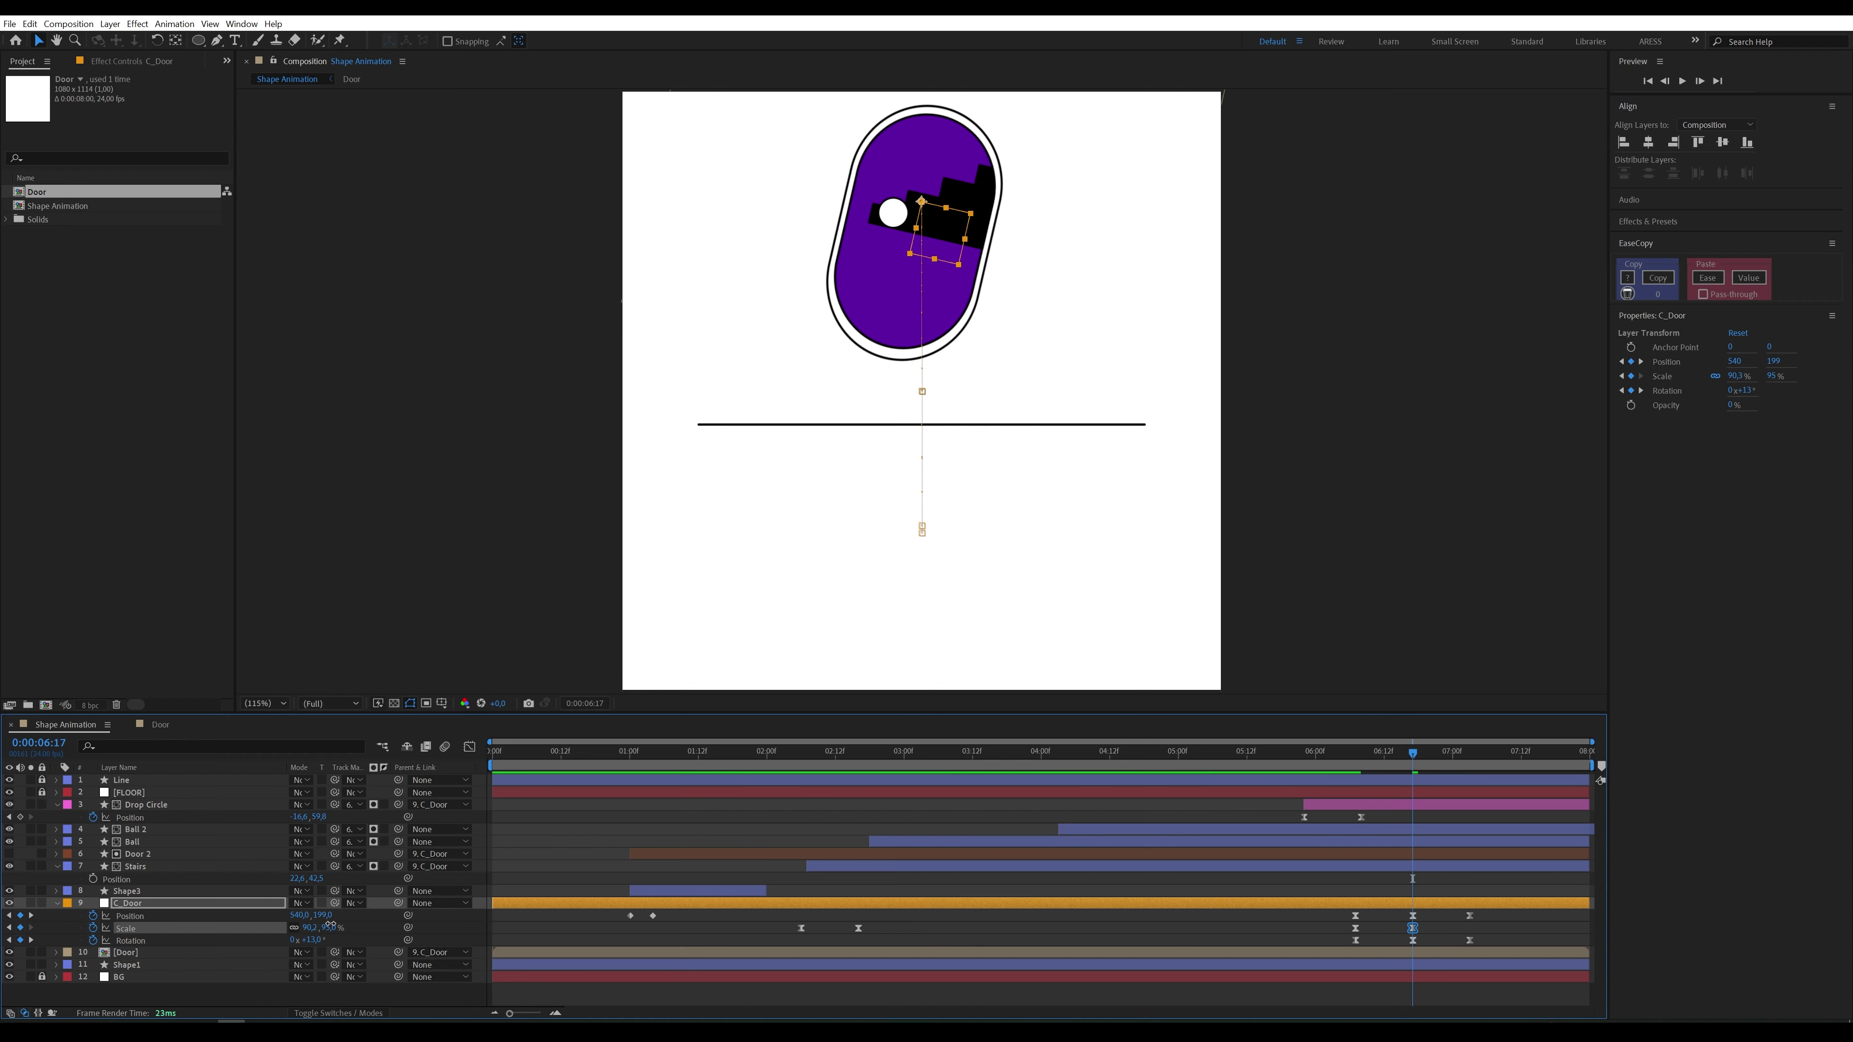
click(1333, 757)
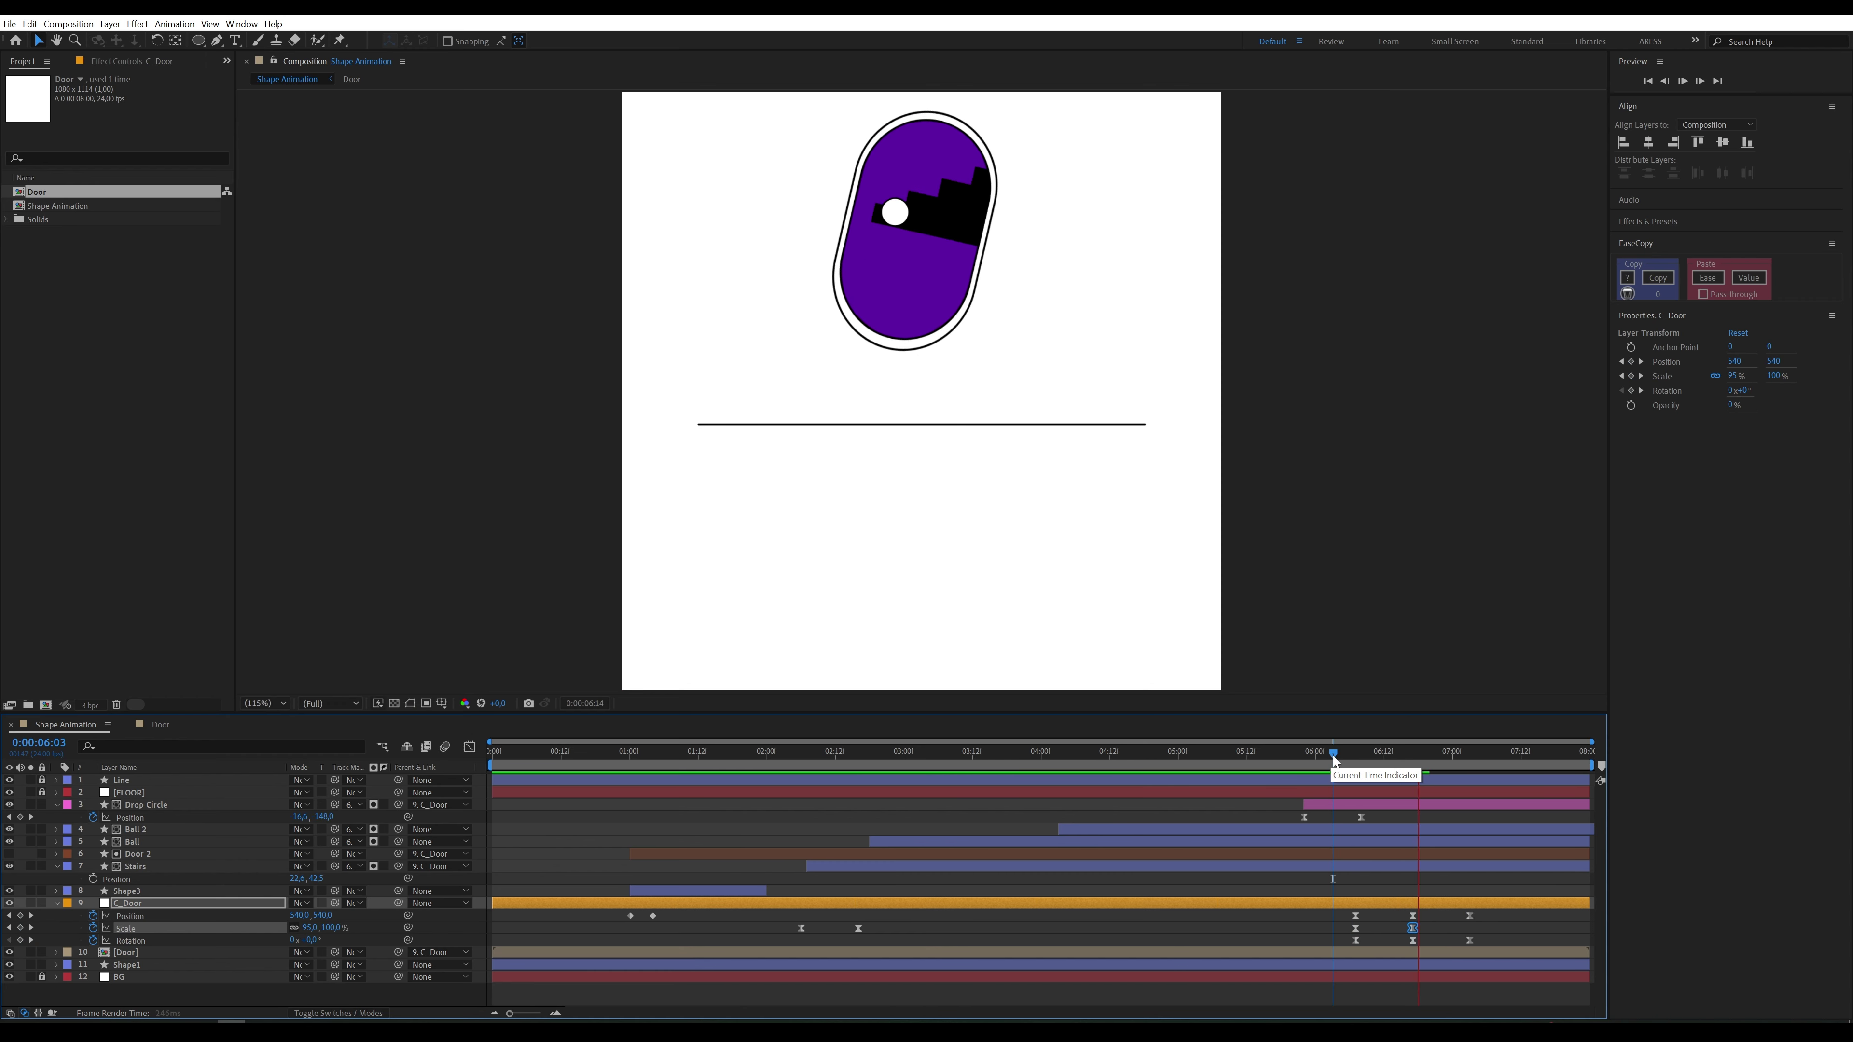
Step: Reposition the Drop Circle layer to about -27, 18 at 0:00:06:17 so it lifts off the stairs
drag(1334, 758, 1355, 757)
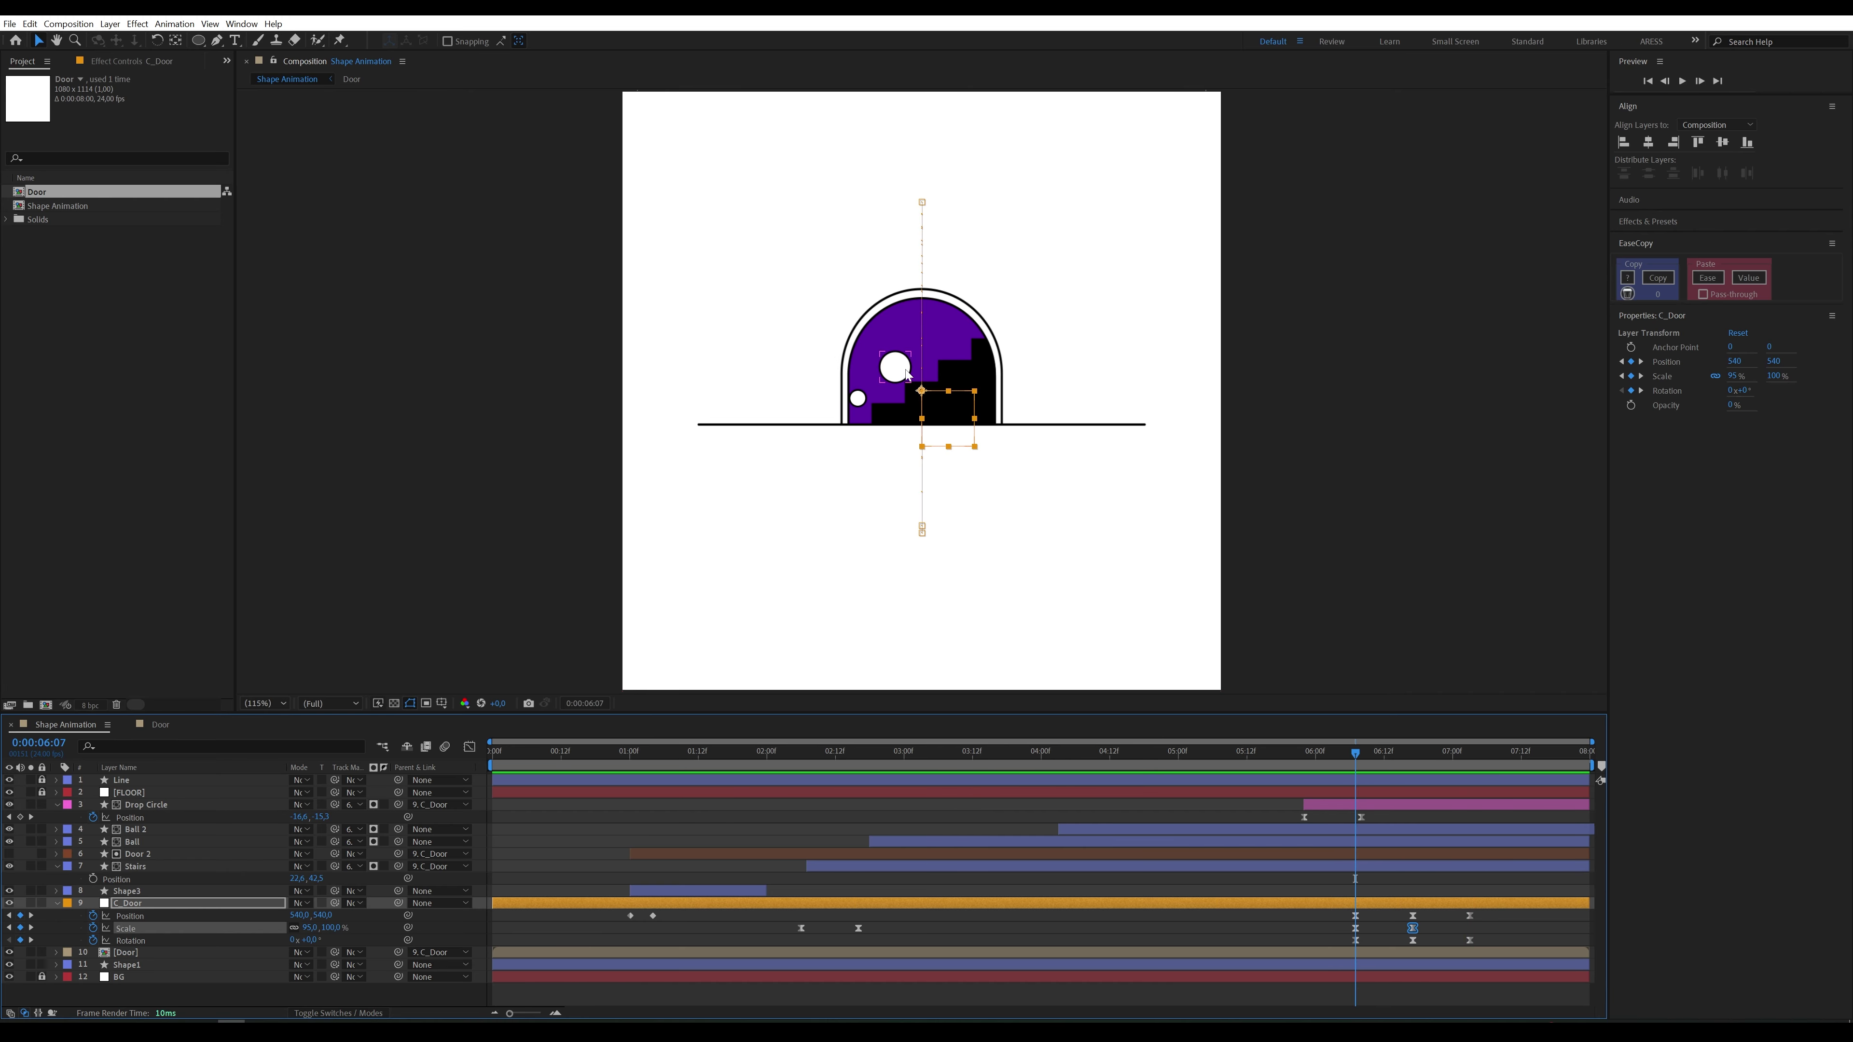
click(907, 375)
drag(1359, 756, 1404, 756)
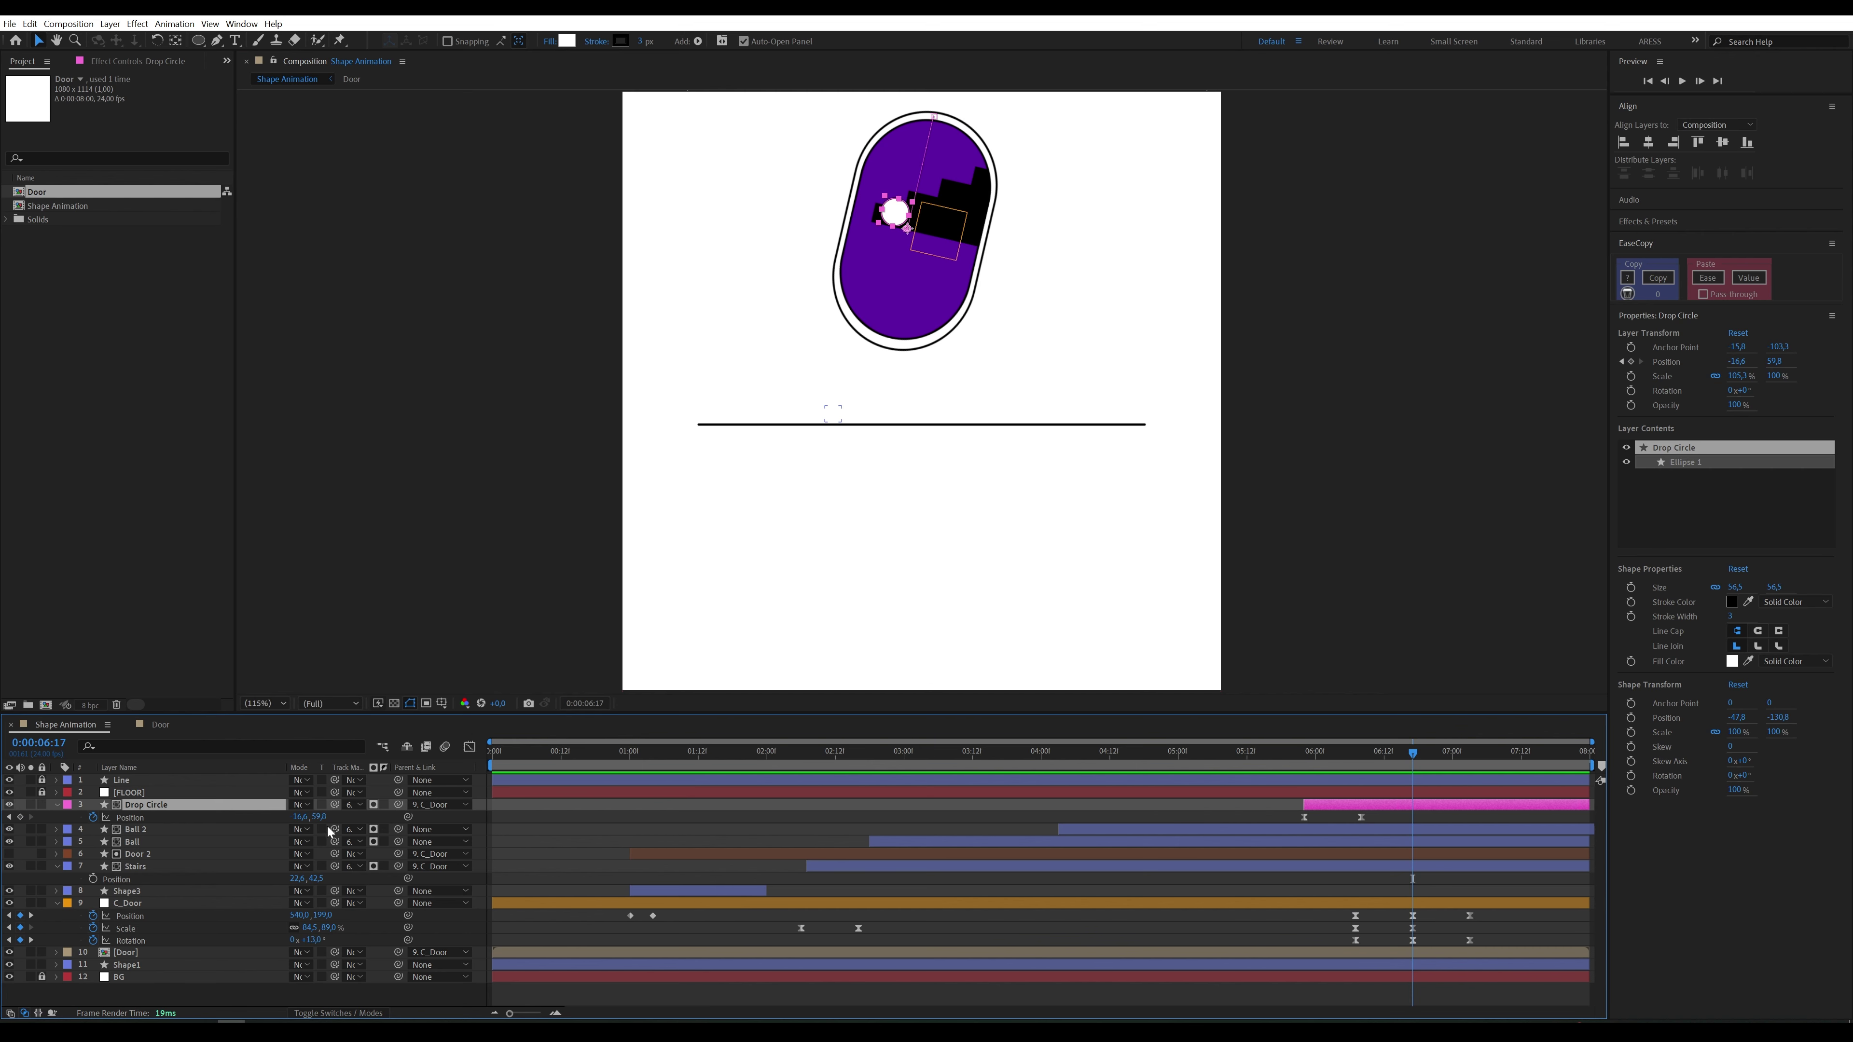
drag(322, 824, 280, 830)
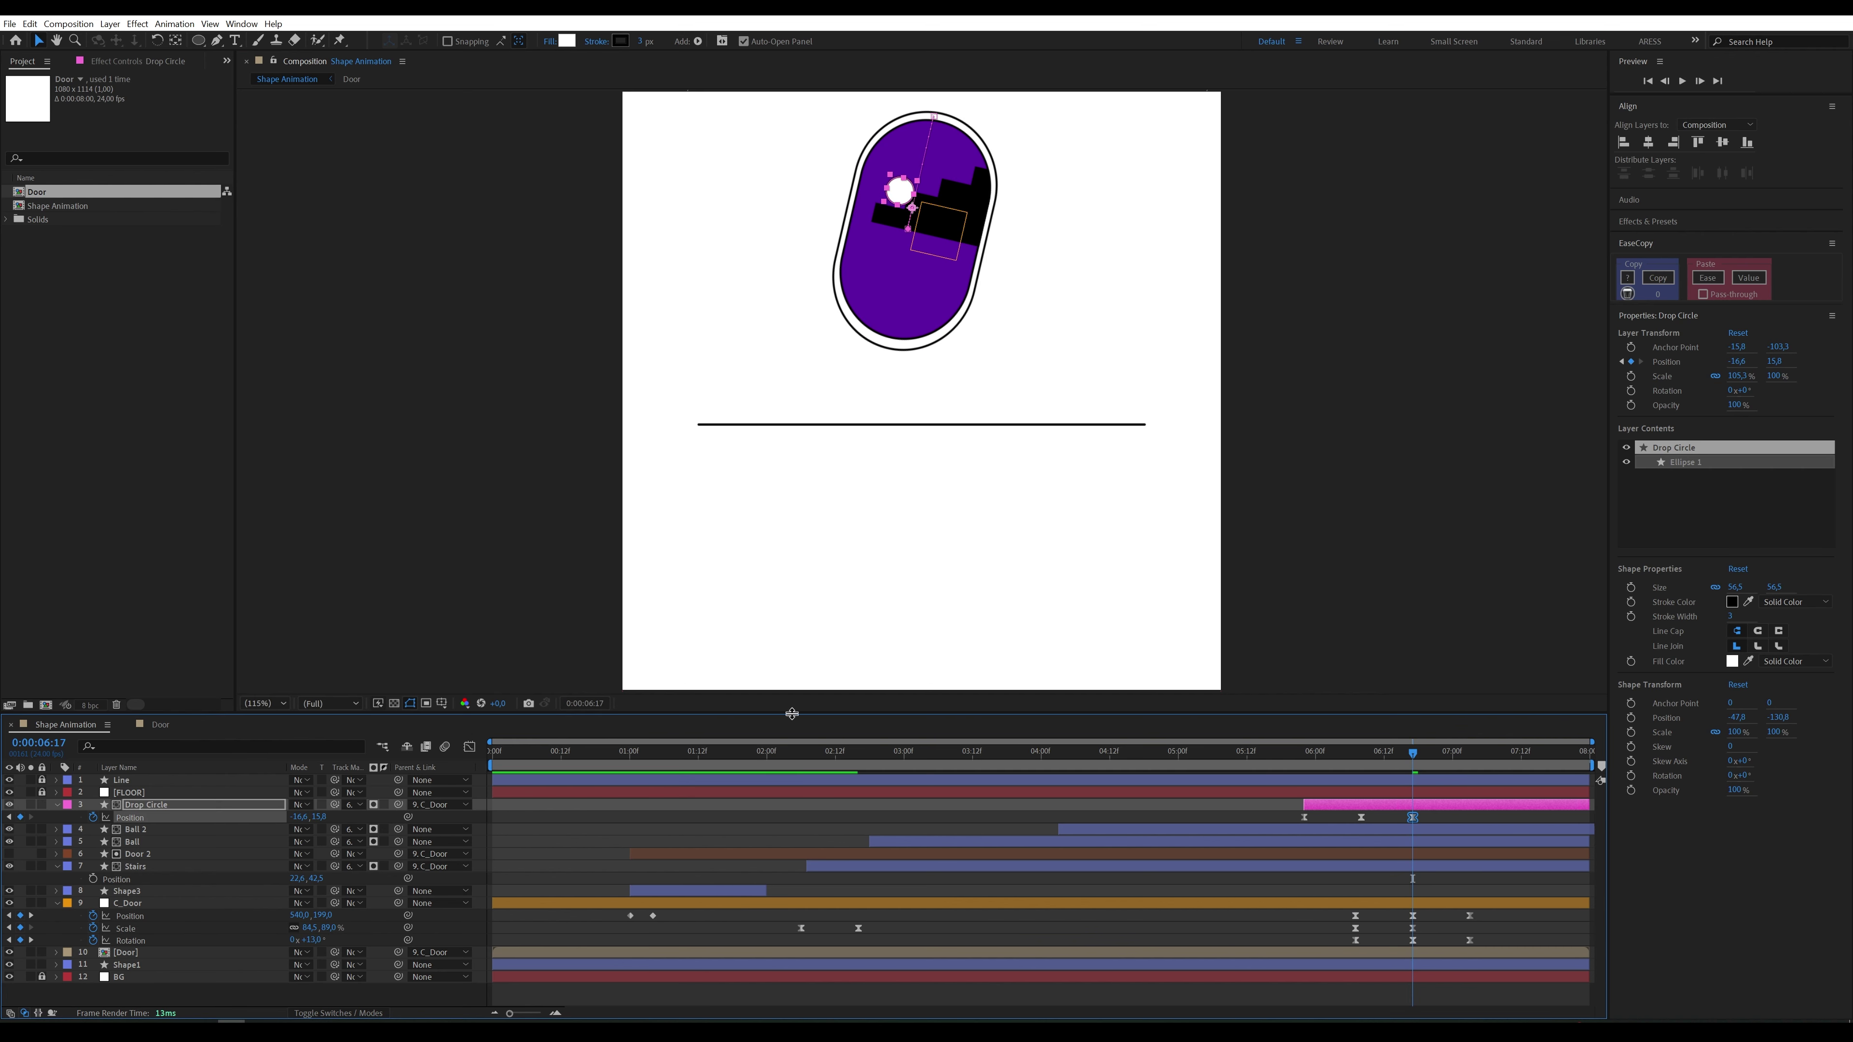
scroll(910, 208, up, 3)
drag(922, 232, 913, 232)
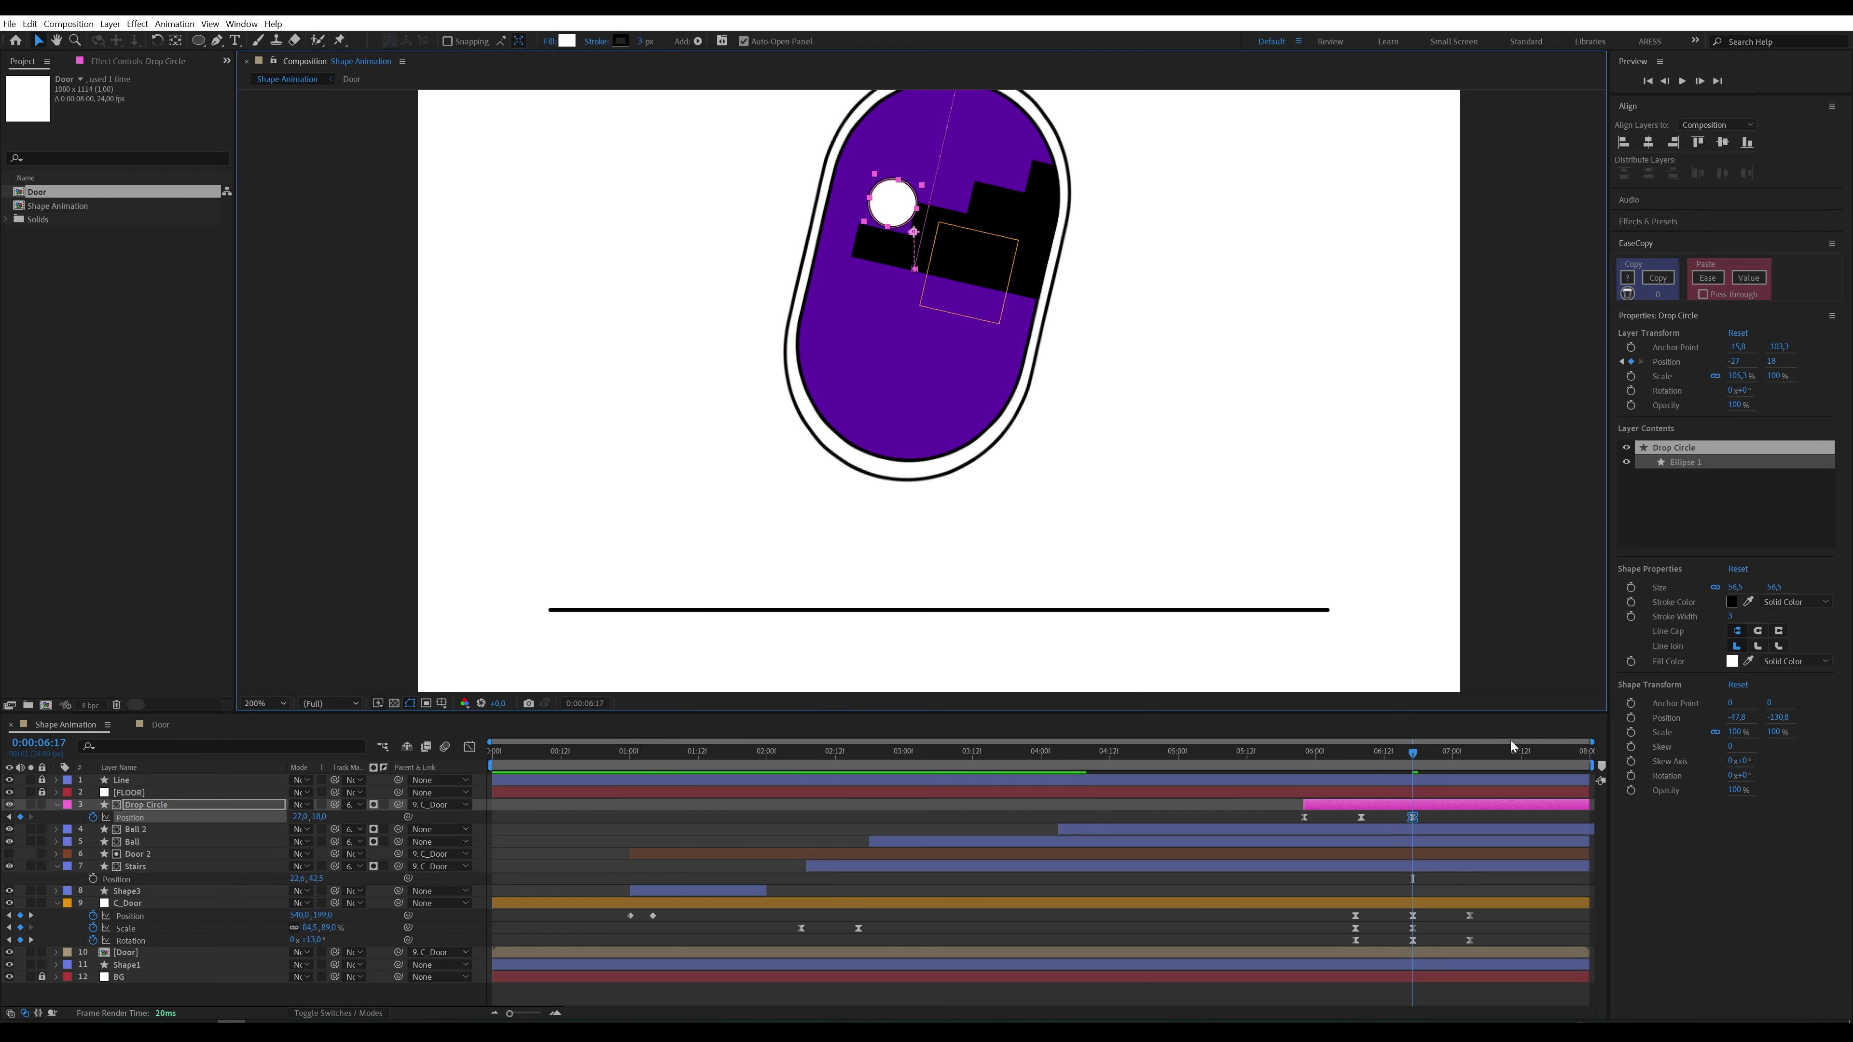
Step: Keyframe Drop Circle's Position at about -19.4, 86.2 at 0:00:07:03 and preview its motion inside the door
click(1473, 756)
scroll(962, 487, down, 2)
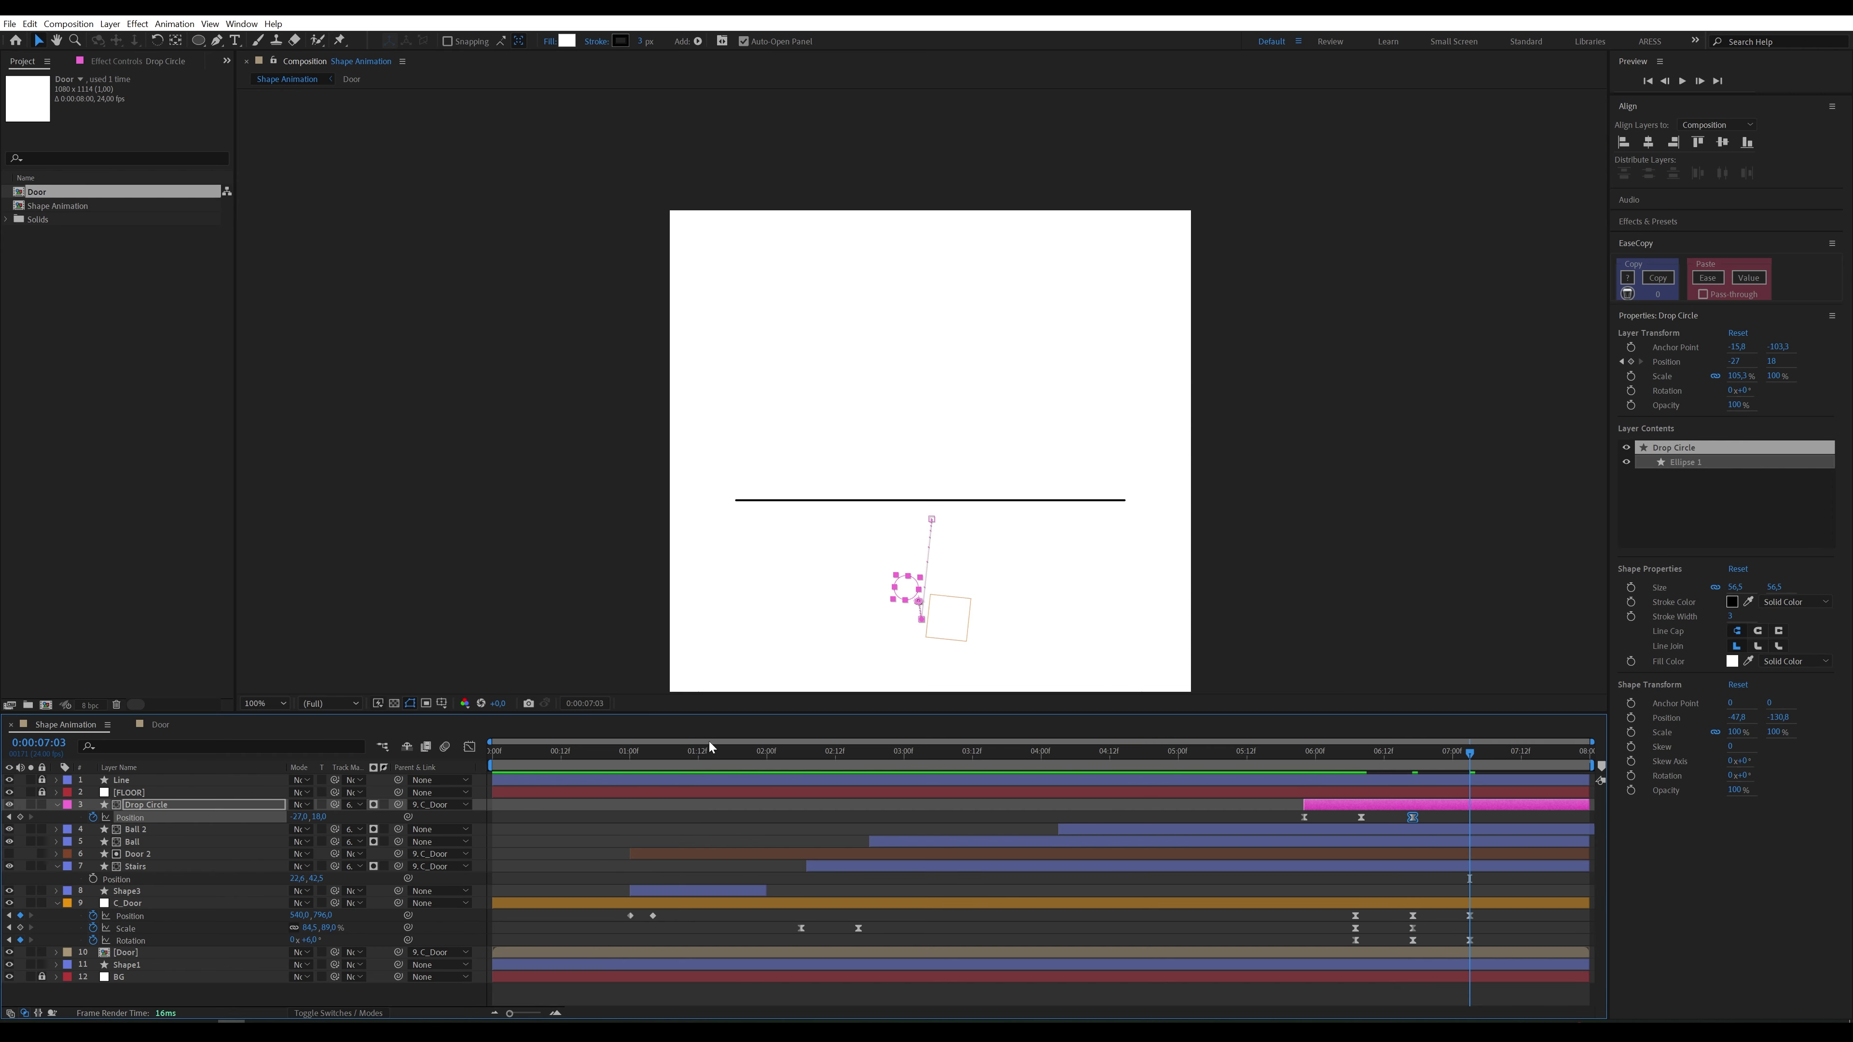
drag(919, 604, 916, 632)
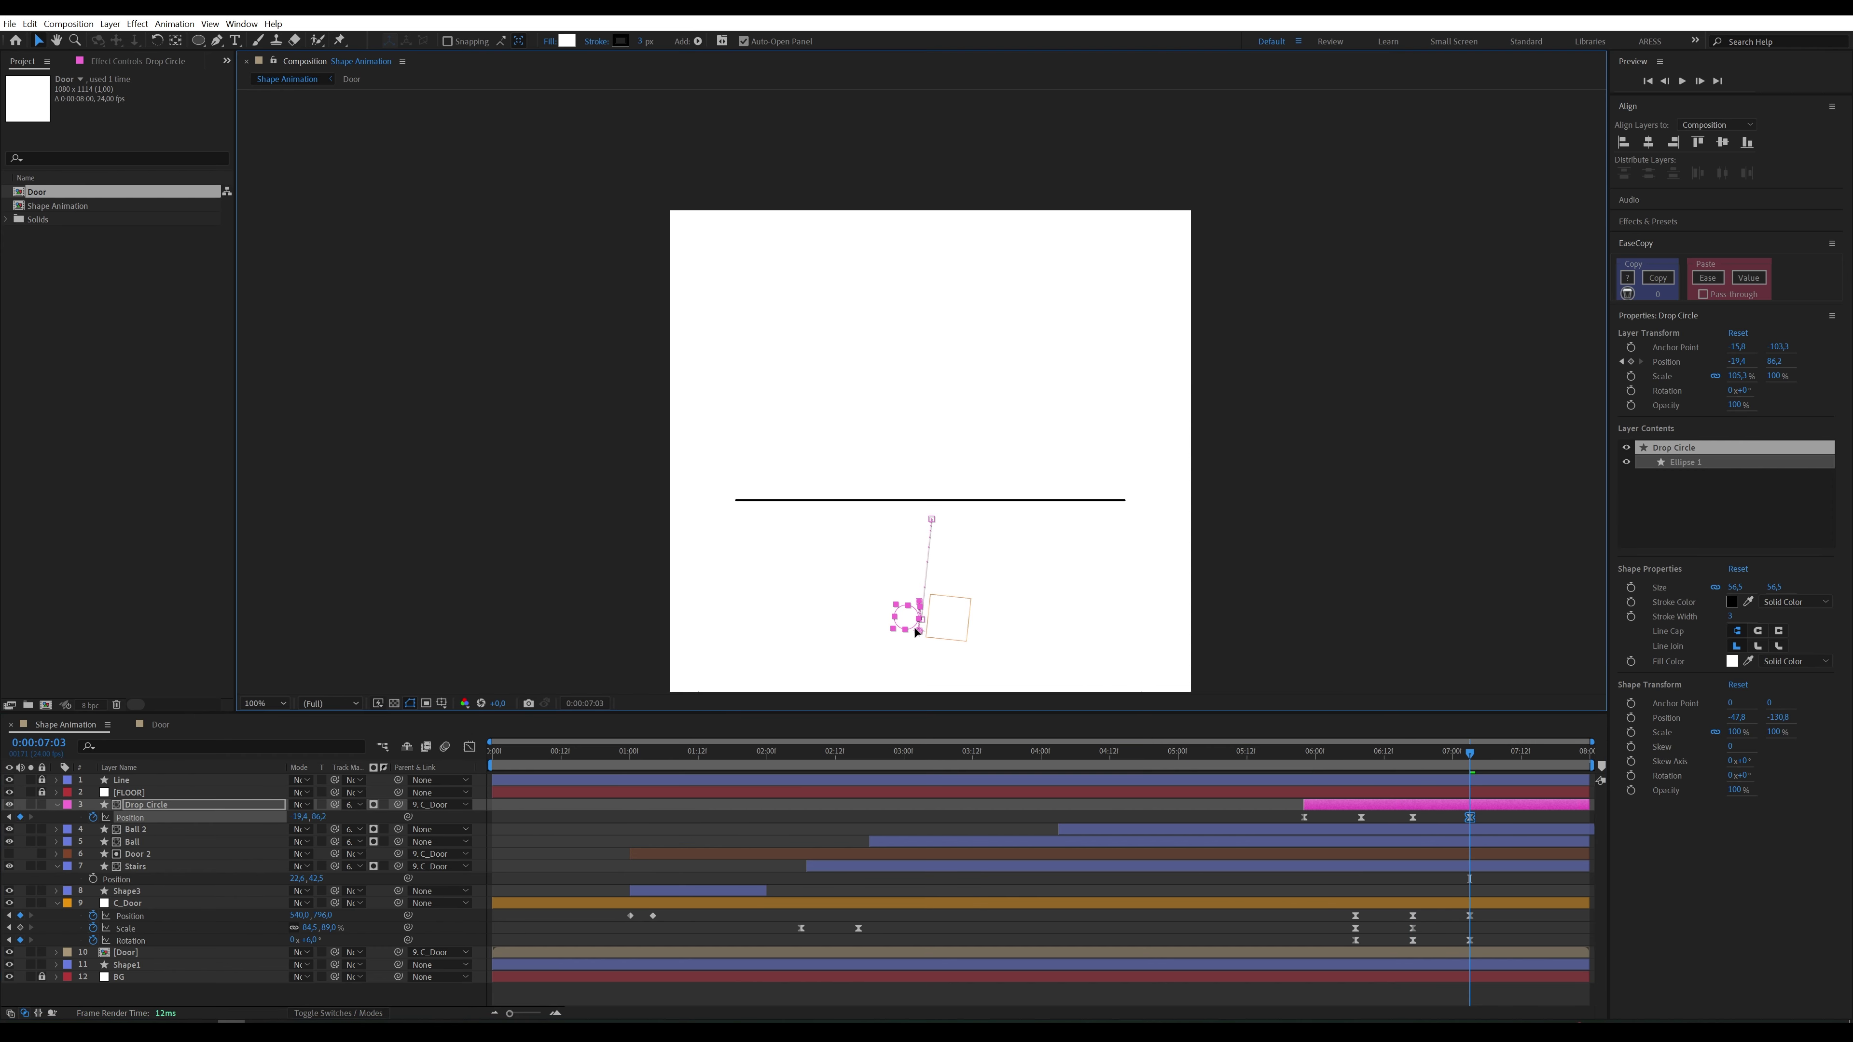
click(1297, 750)
key(space)
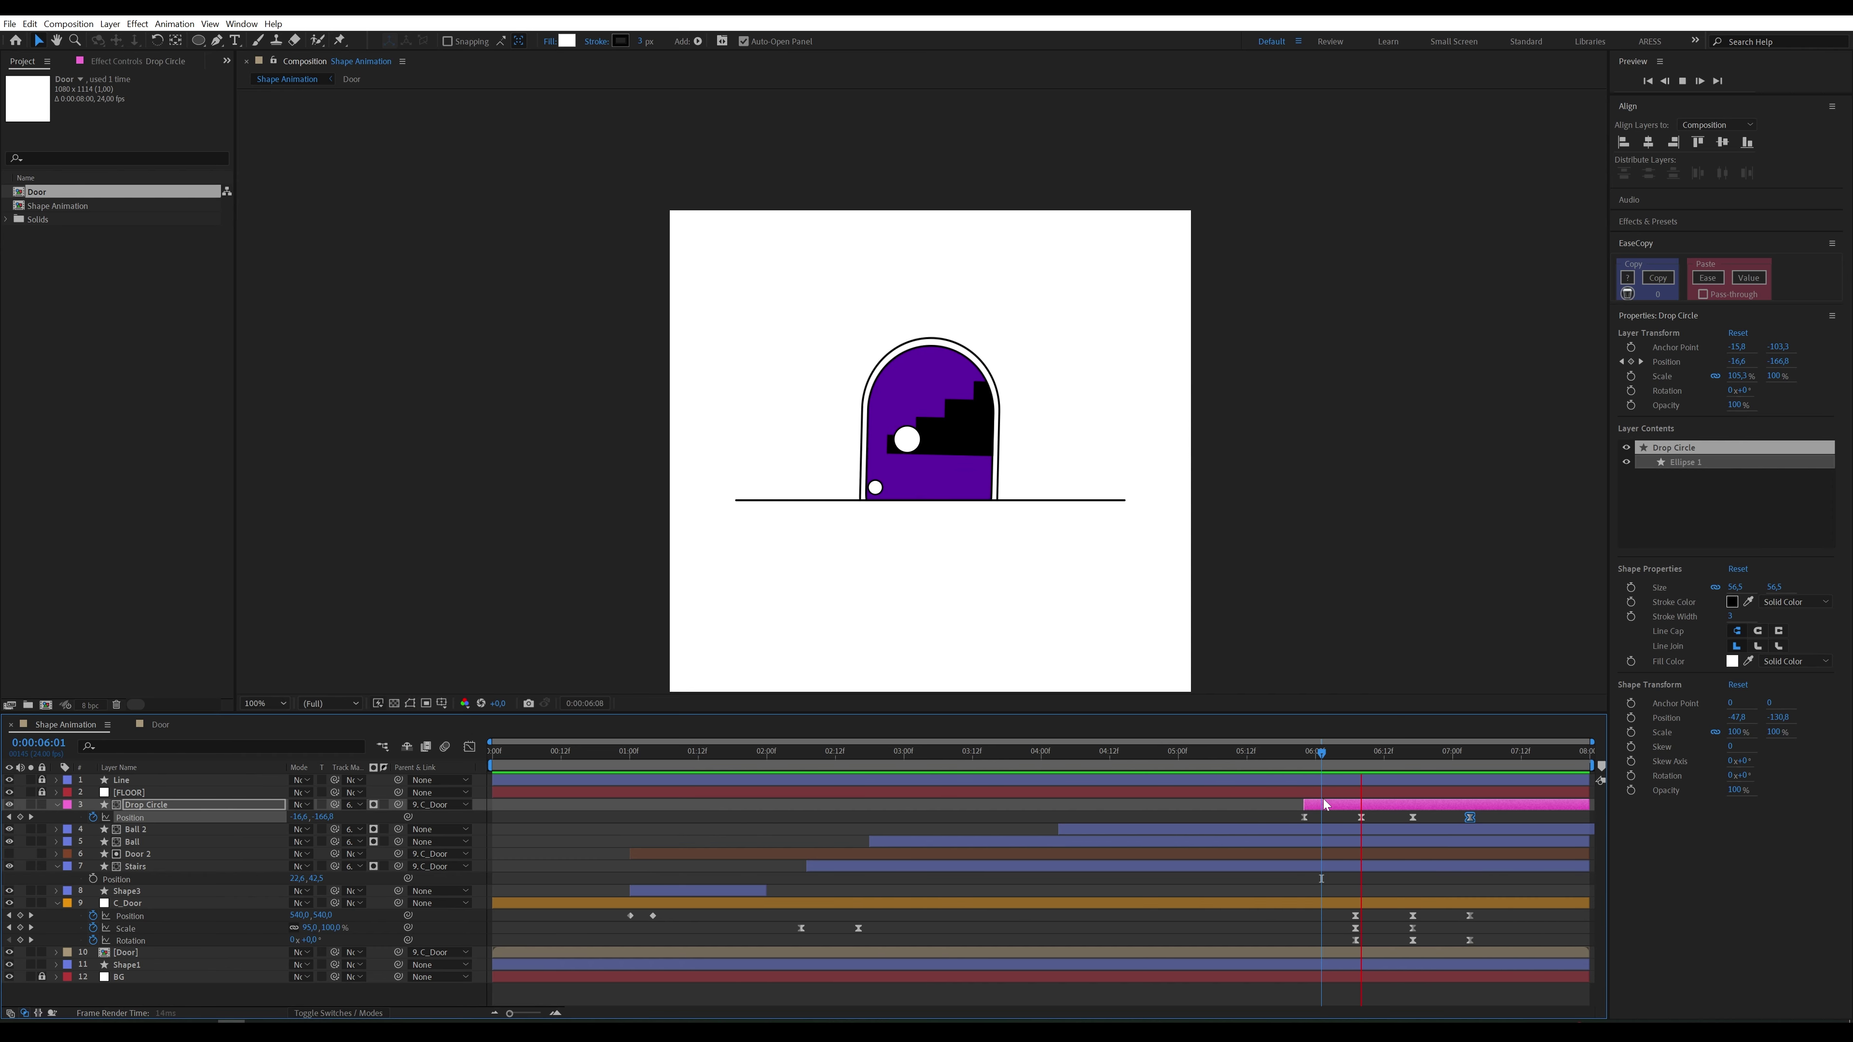
key(space)
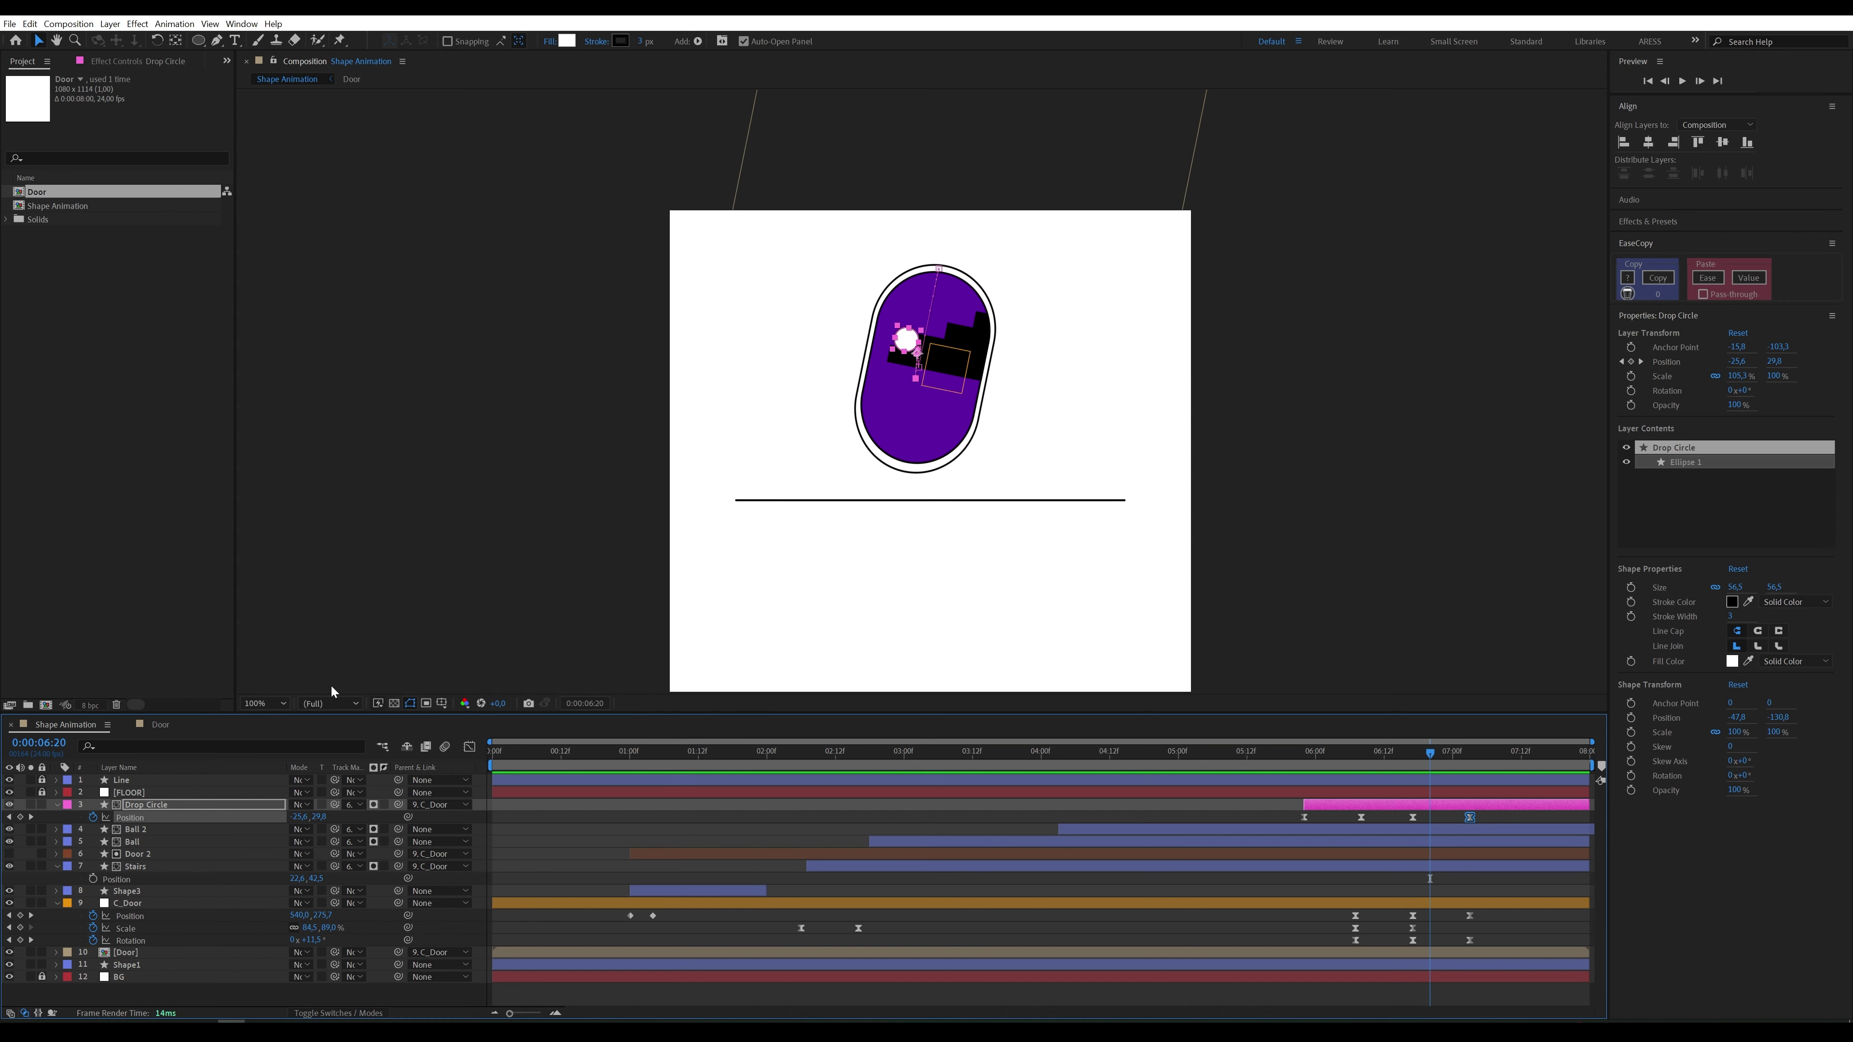
Step: Expand the Stairs layer's Shape 1 contents and delete its unused Fill 1
click(161, 867)
click(56, 868)
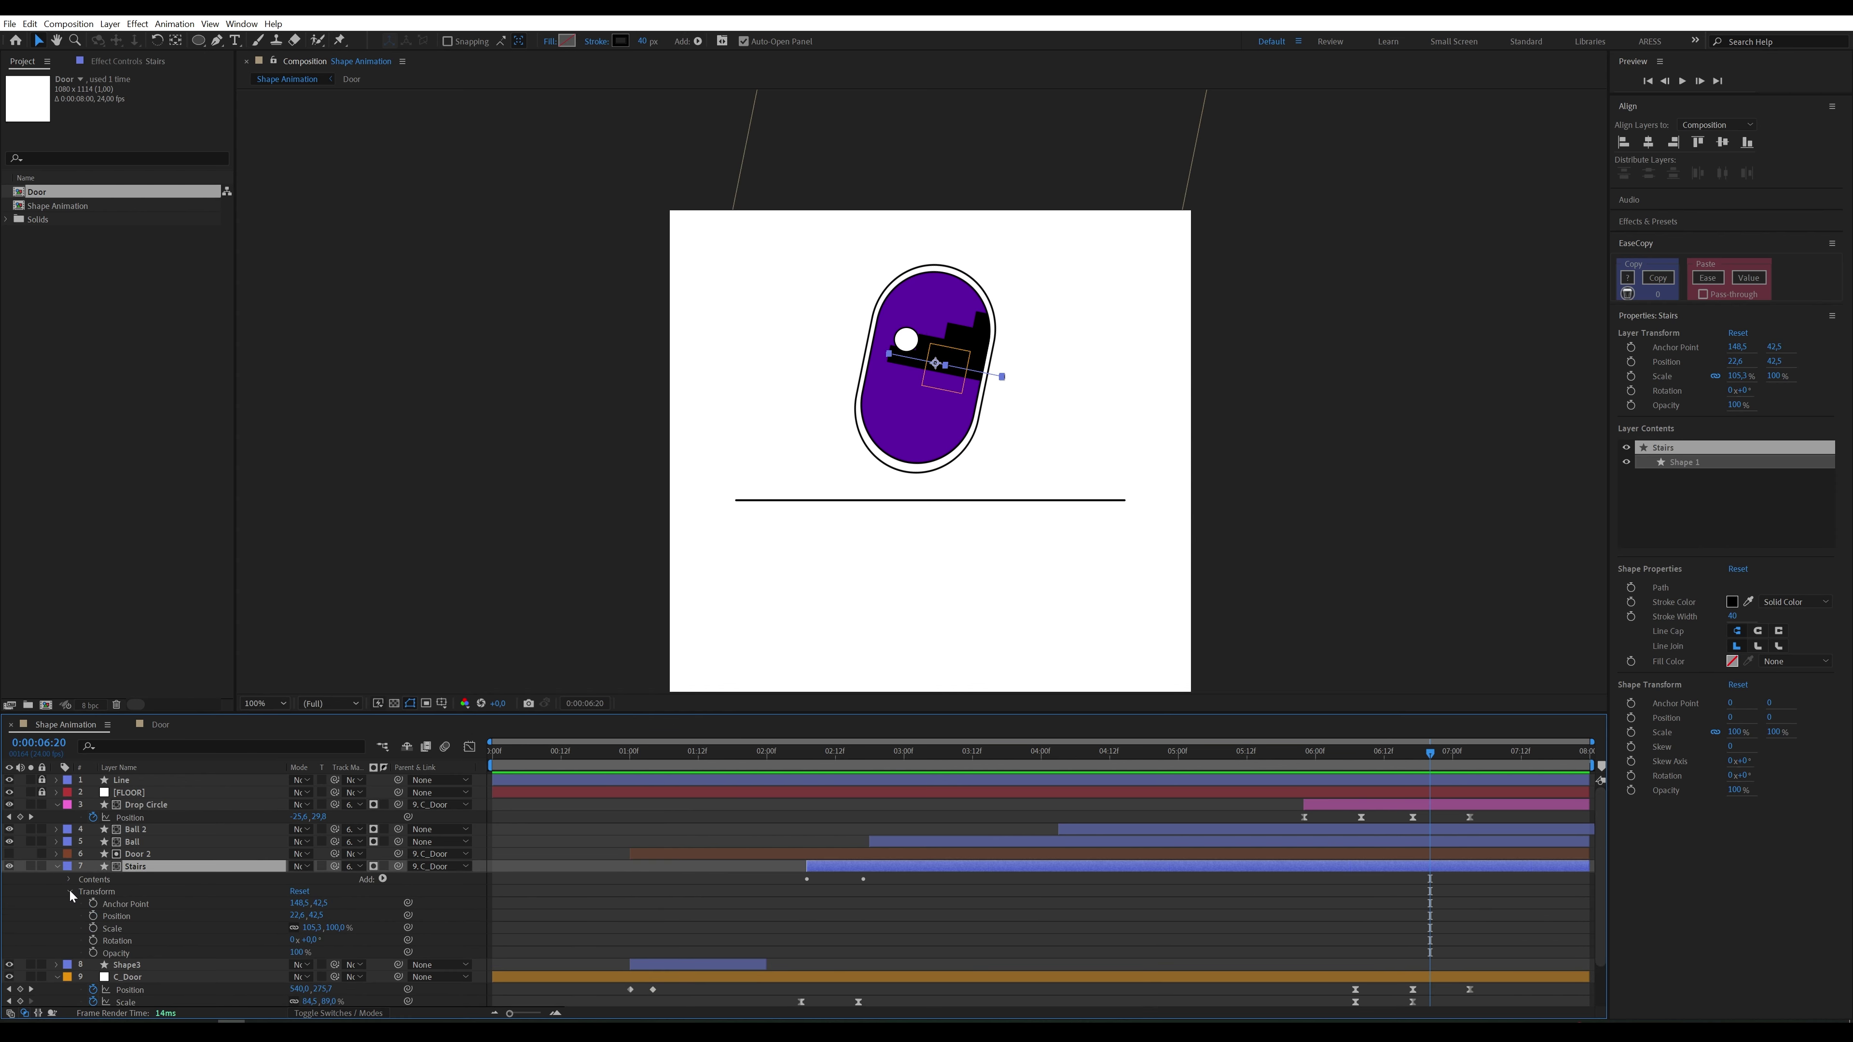
click(70, 891)
click(69, 880)
click(82, 892)
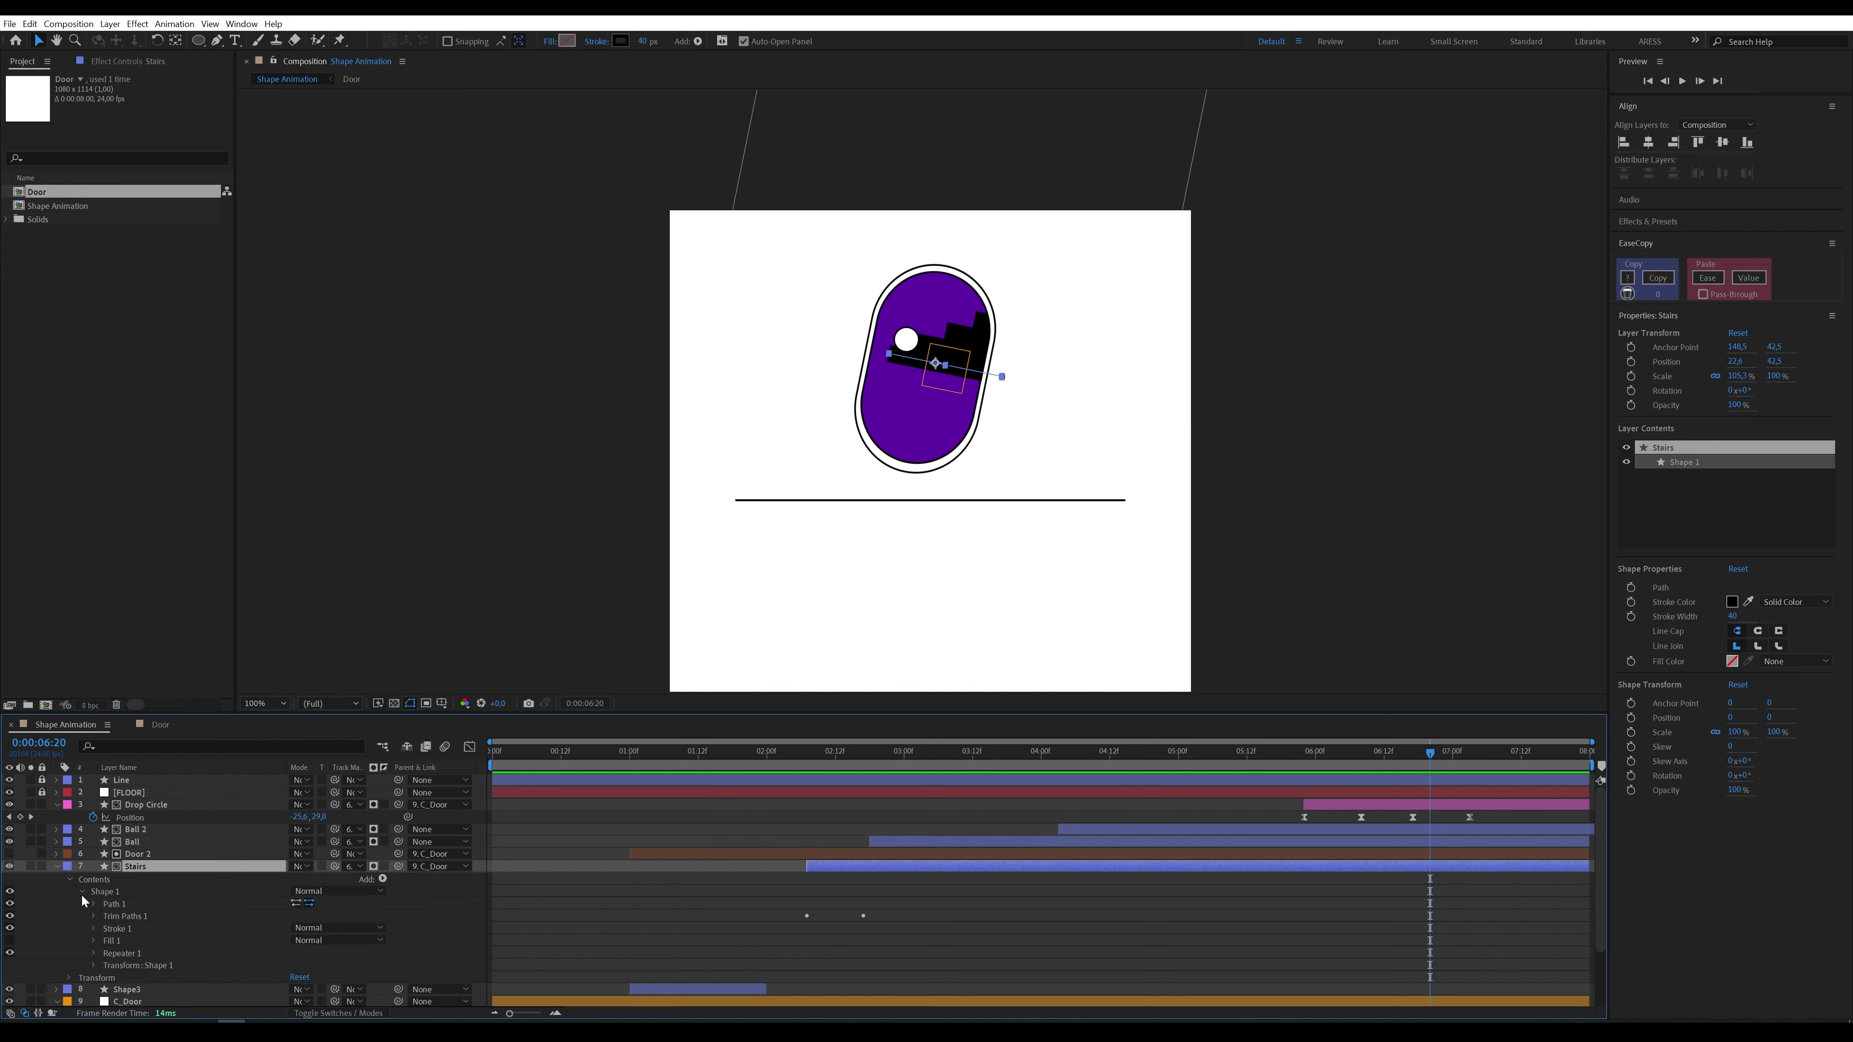
click(111, 955)
click(128, 940)
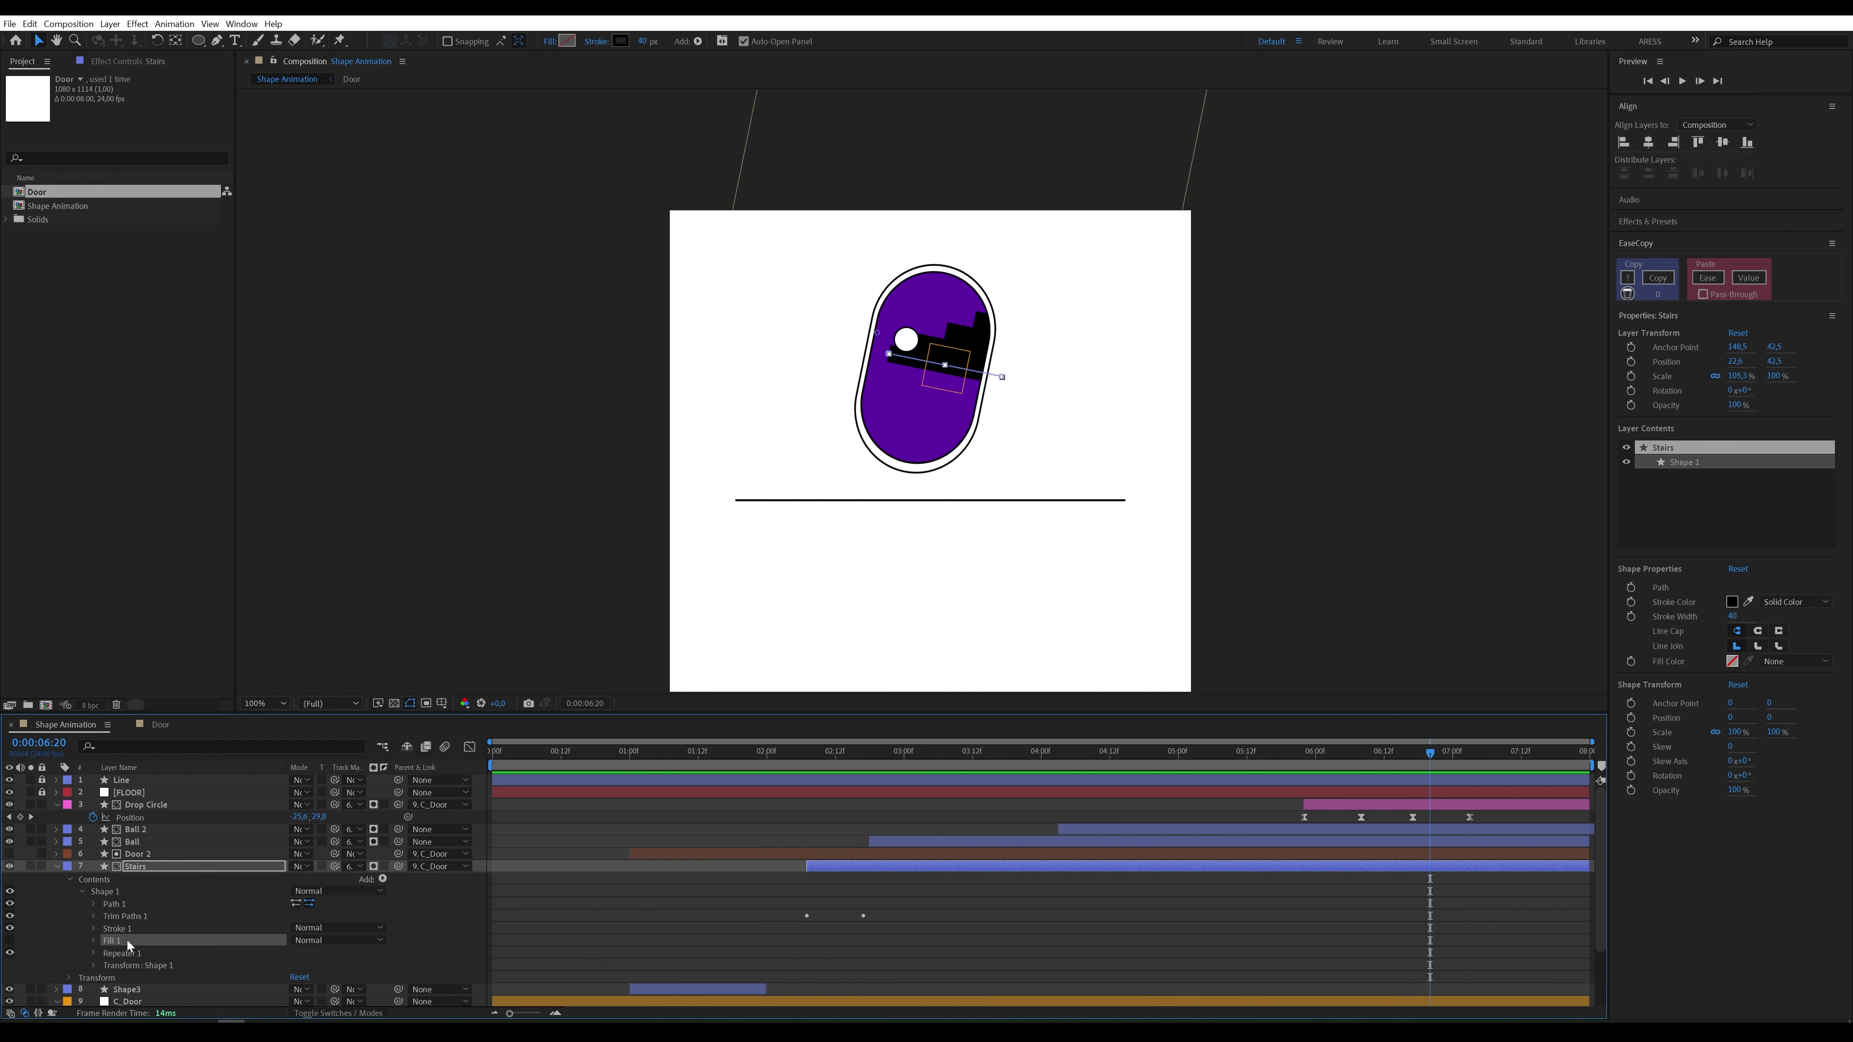
key(Delete)
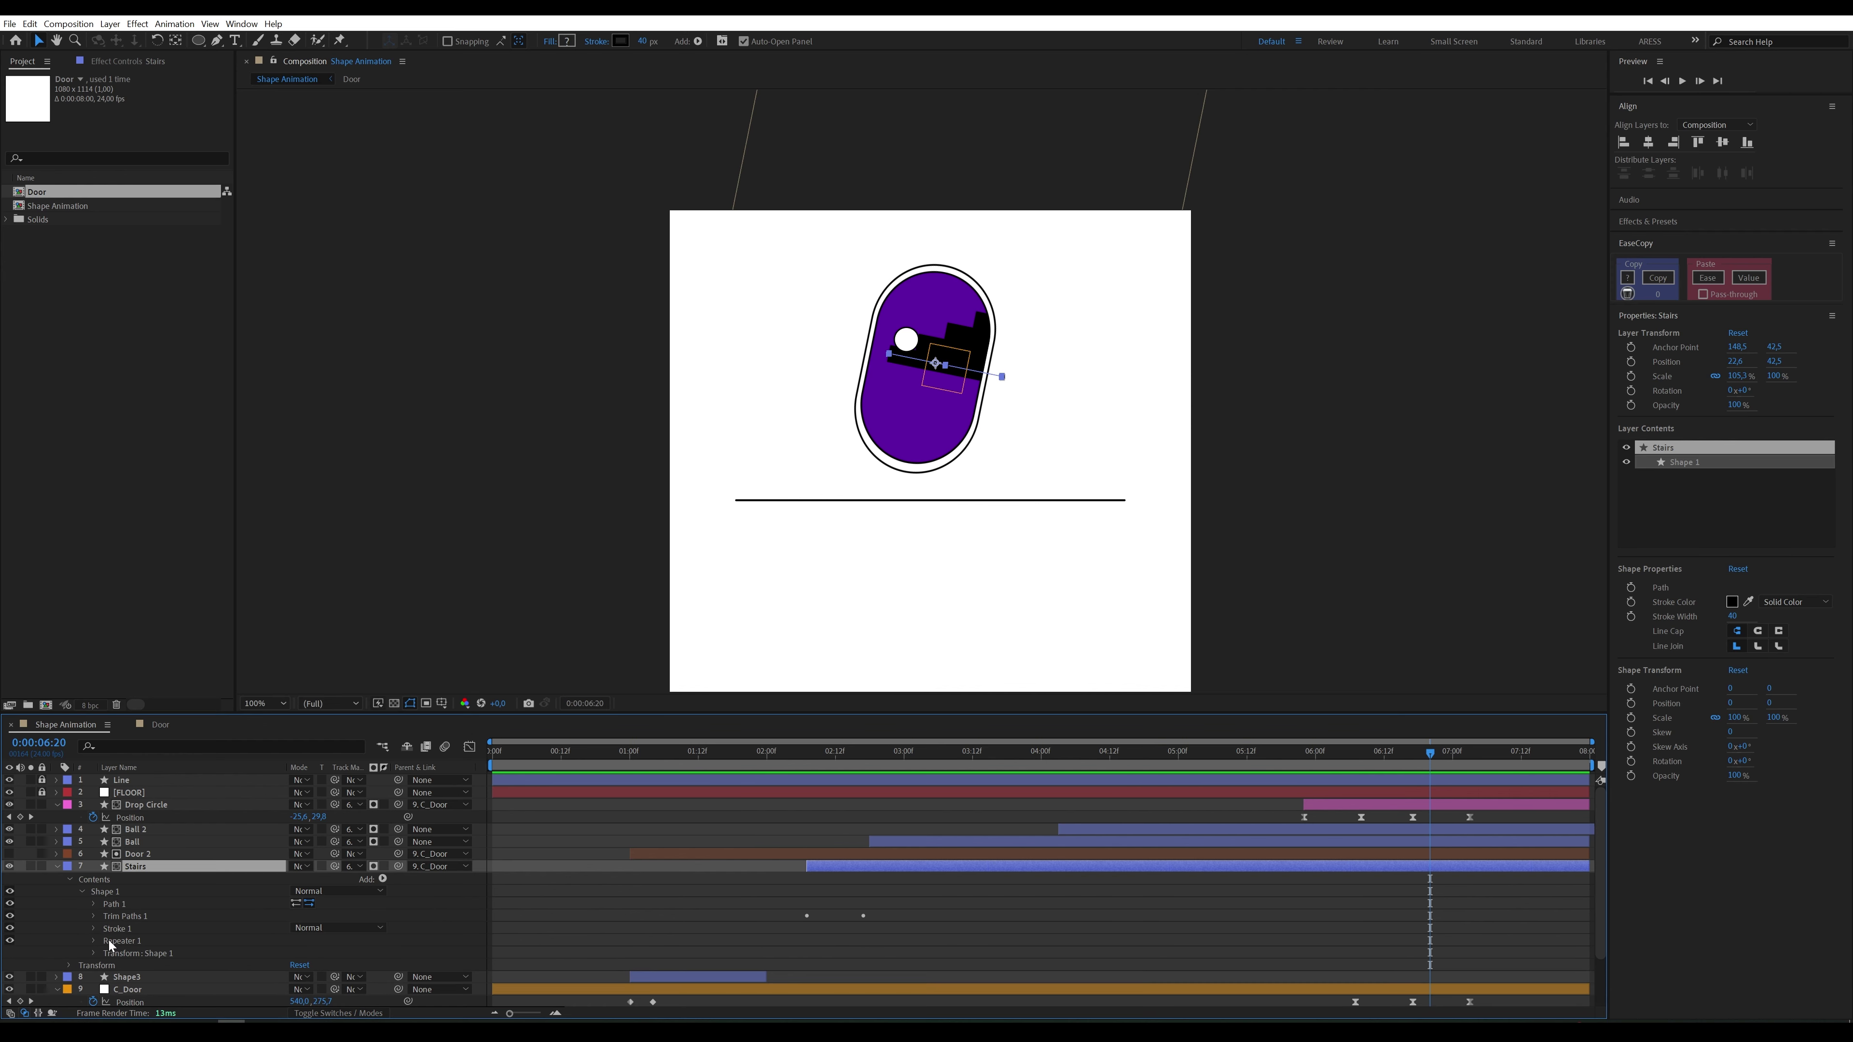
Step: Keyframe Position in the Stairs' Repeater 1 transform at 0:00:06:07 and set its Y value to about -50 at 0:00:06:17
click(92, 940)
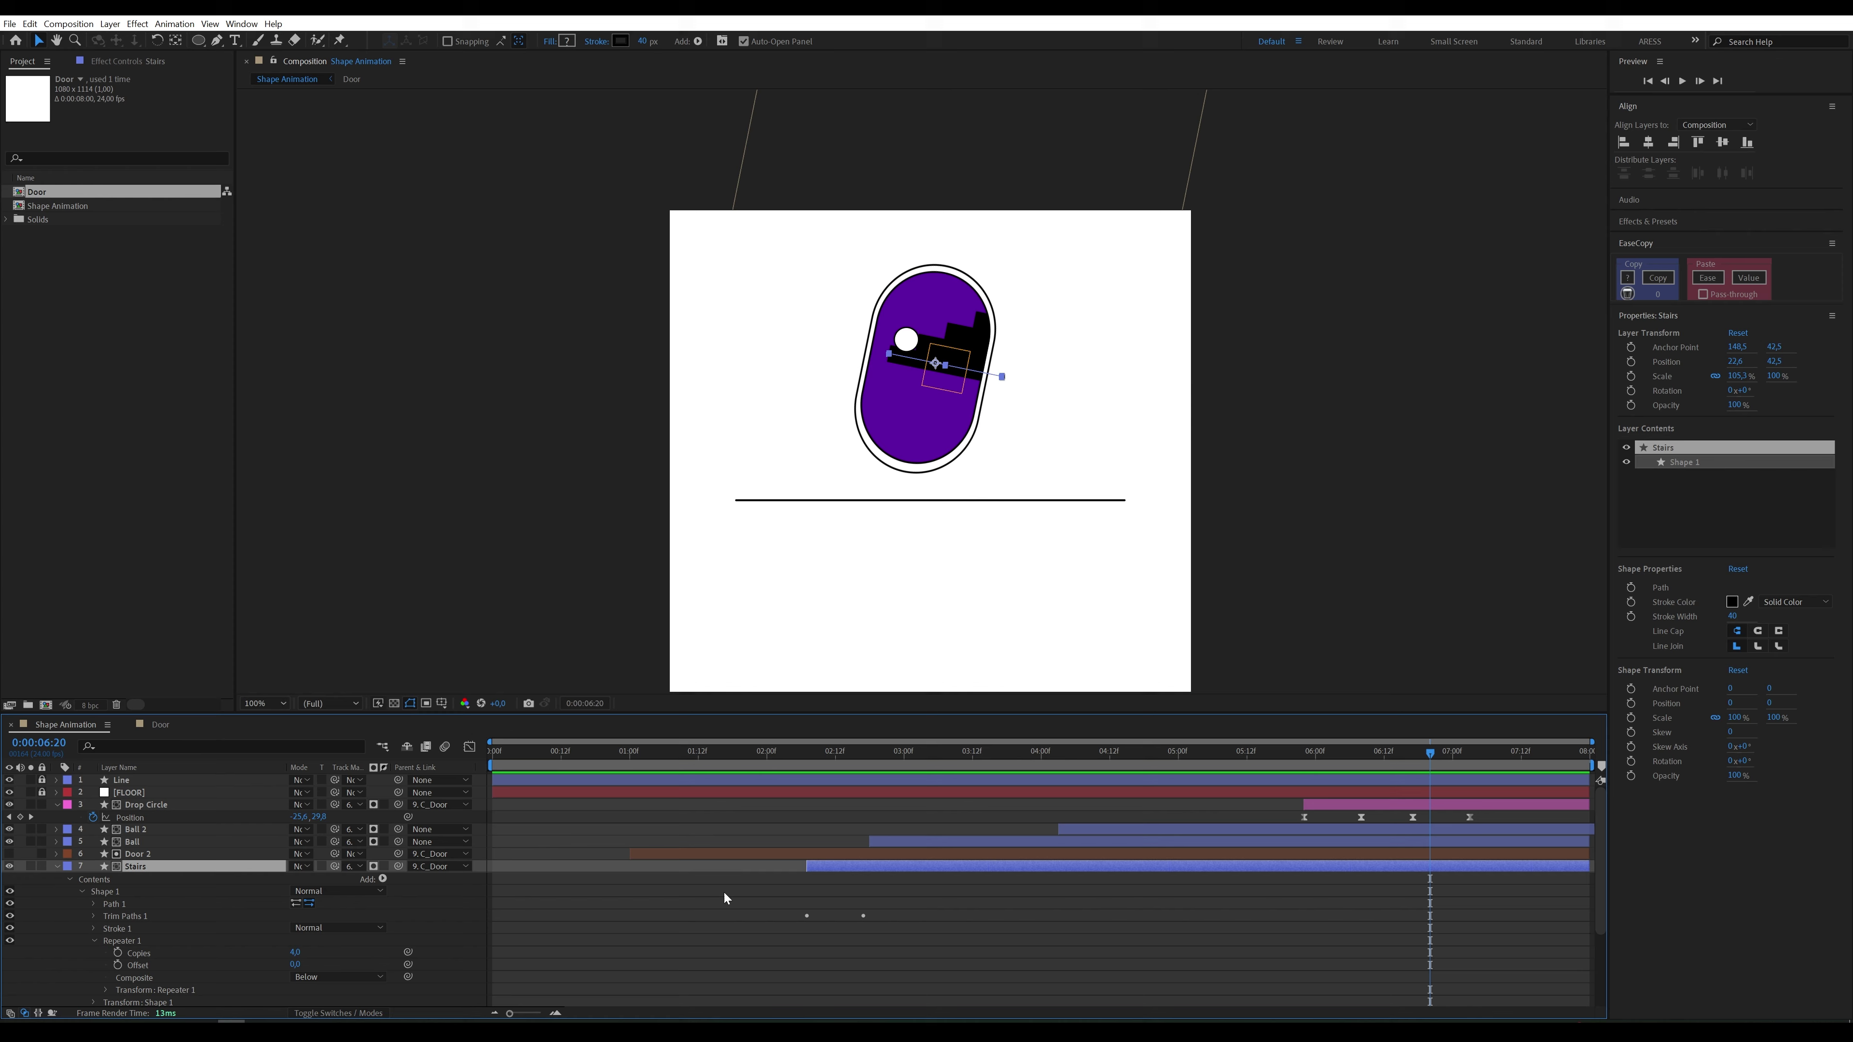
scroll(128, 927, down, 3)
click(105, 915)
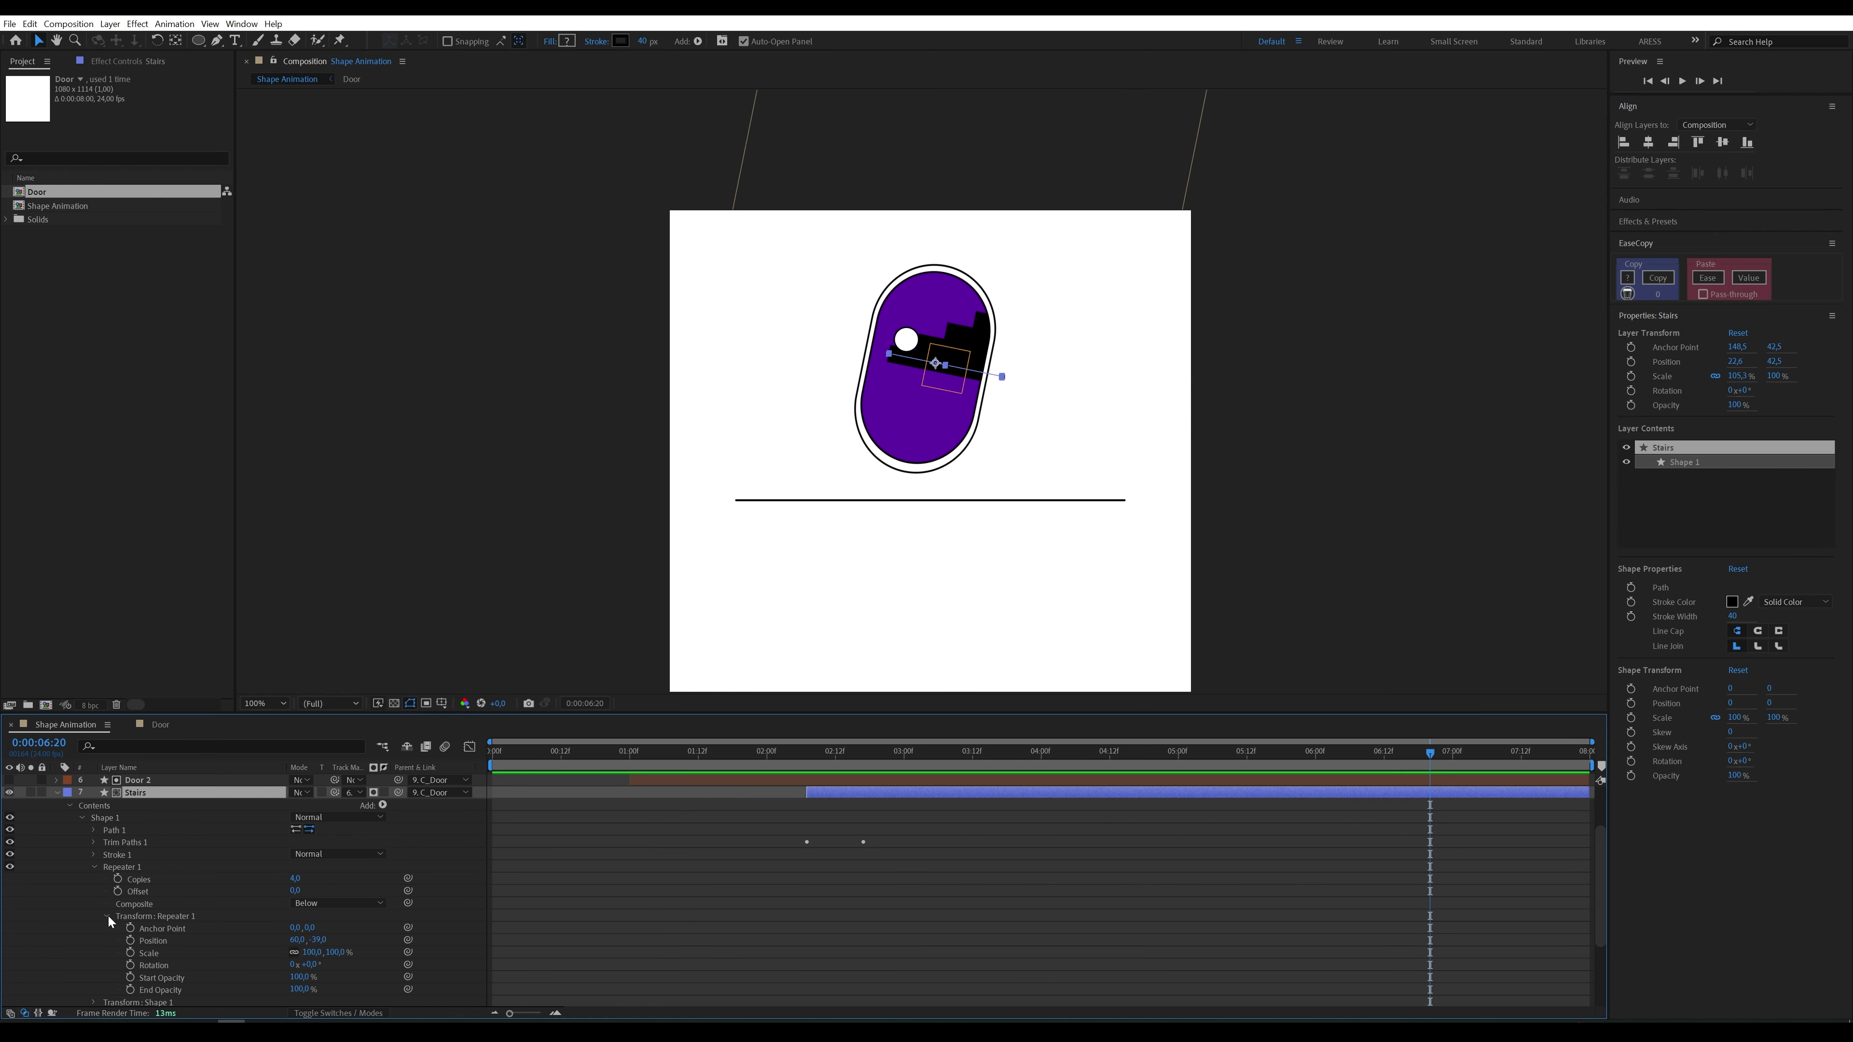
scroll(948, 854, down, 4)
click(1355, 755)
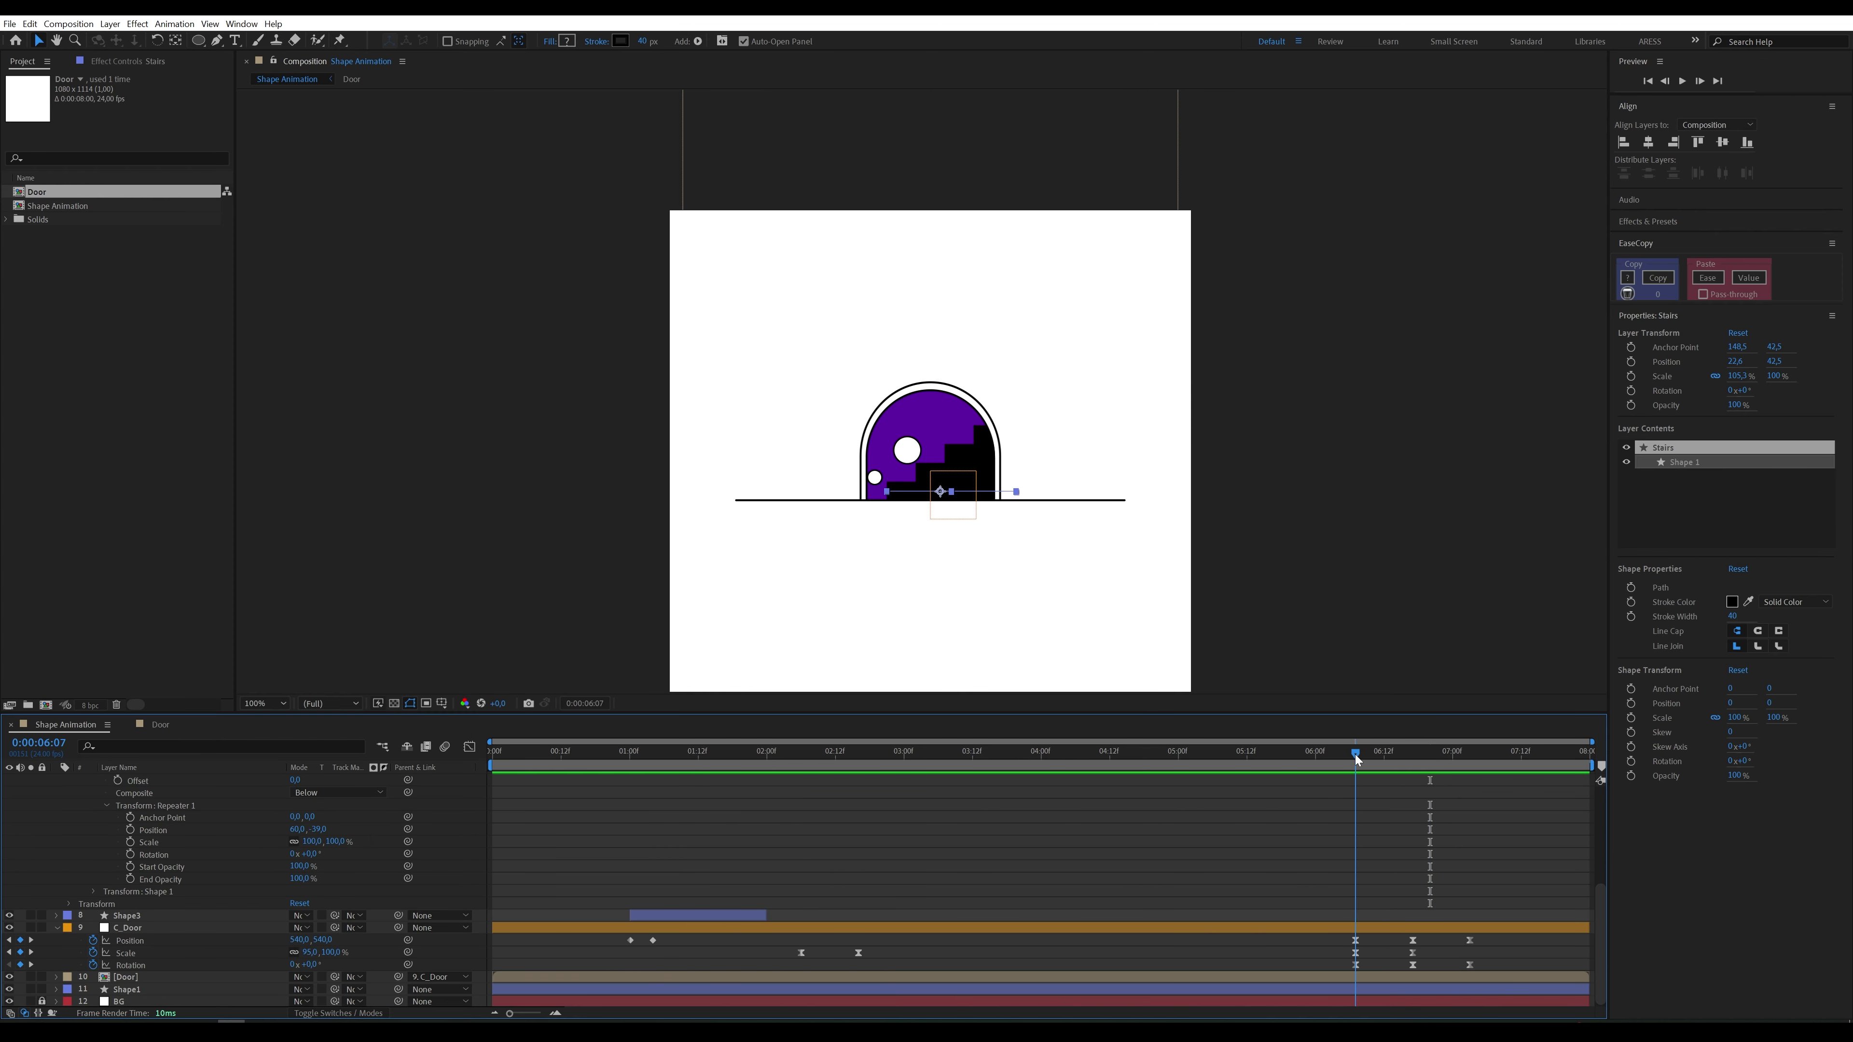
click(130, 831)
drag(1347, 752, 1401, 751)
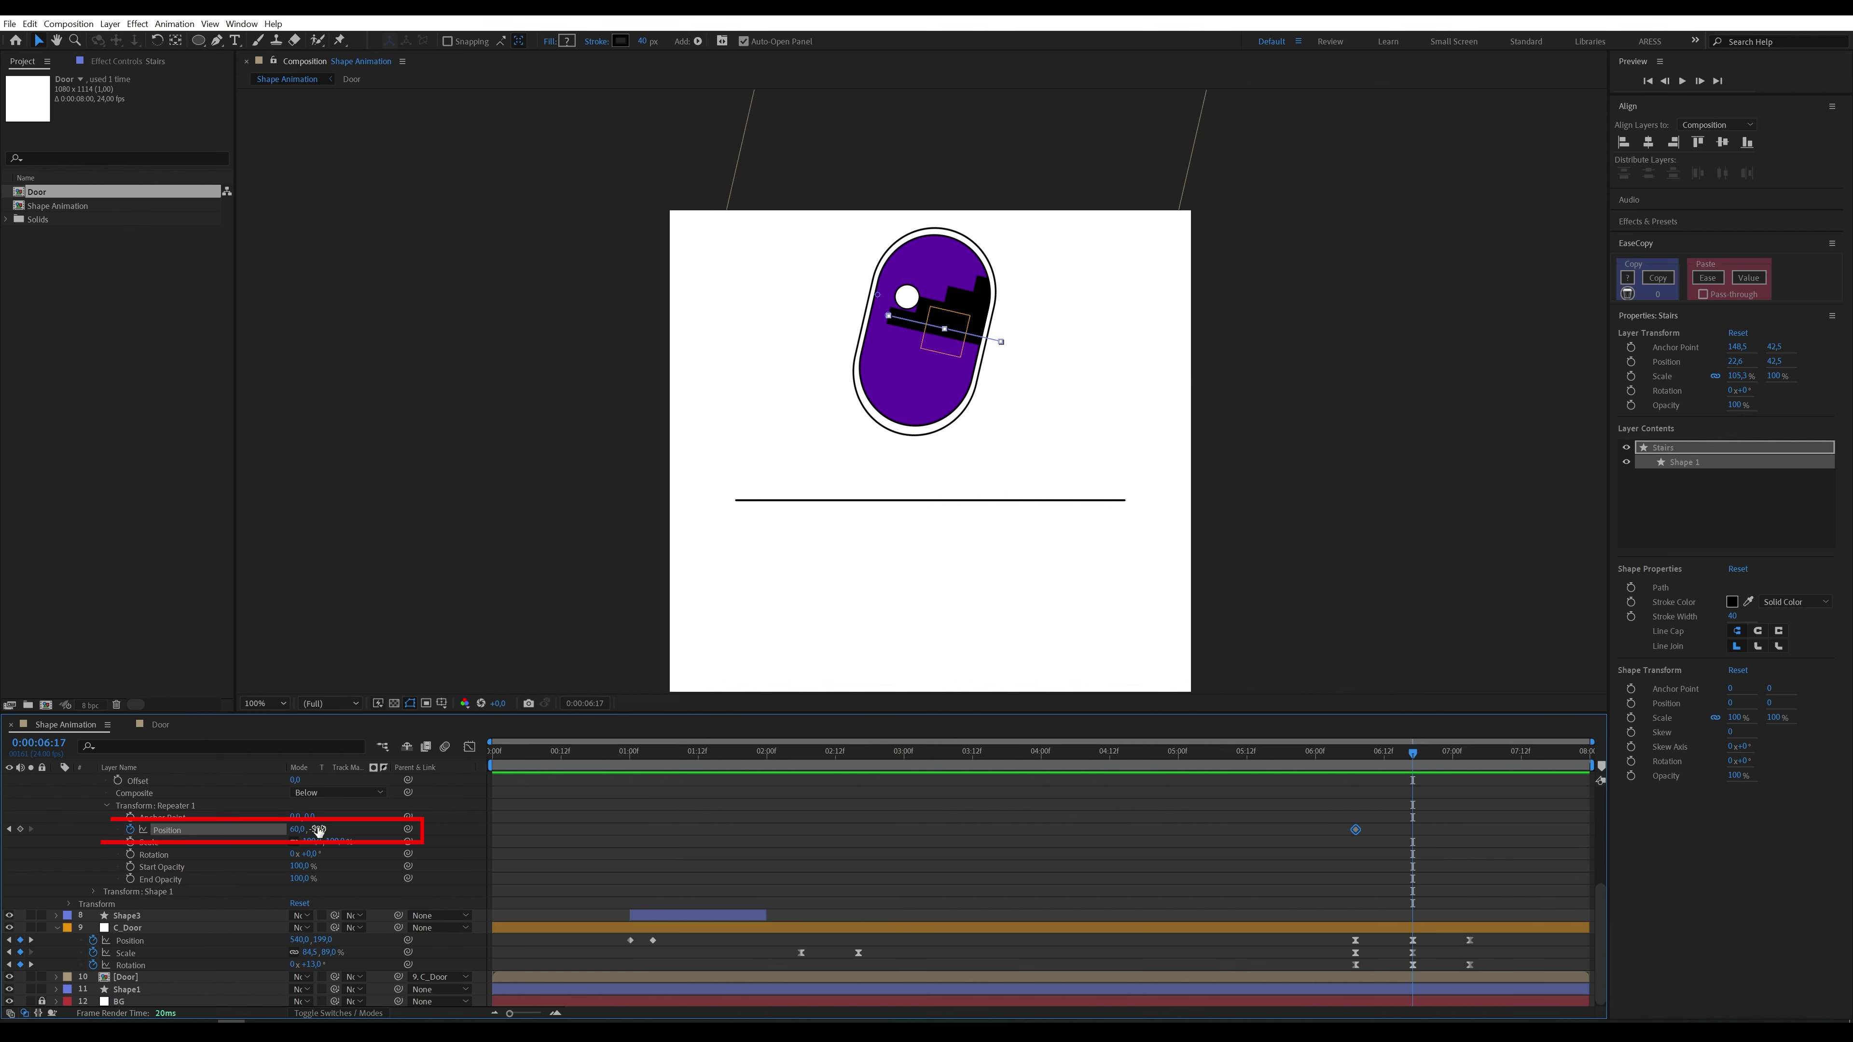
drag(318, 829, 304, 831)
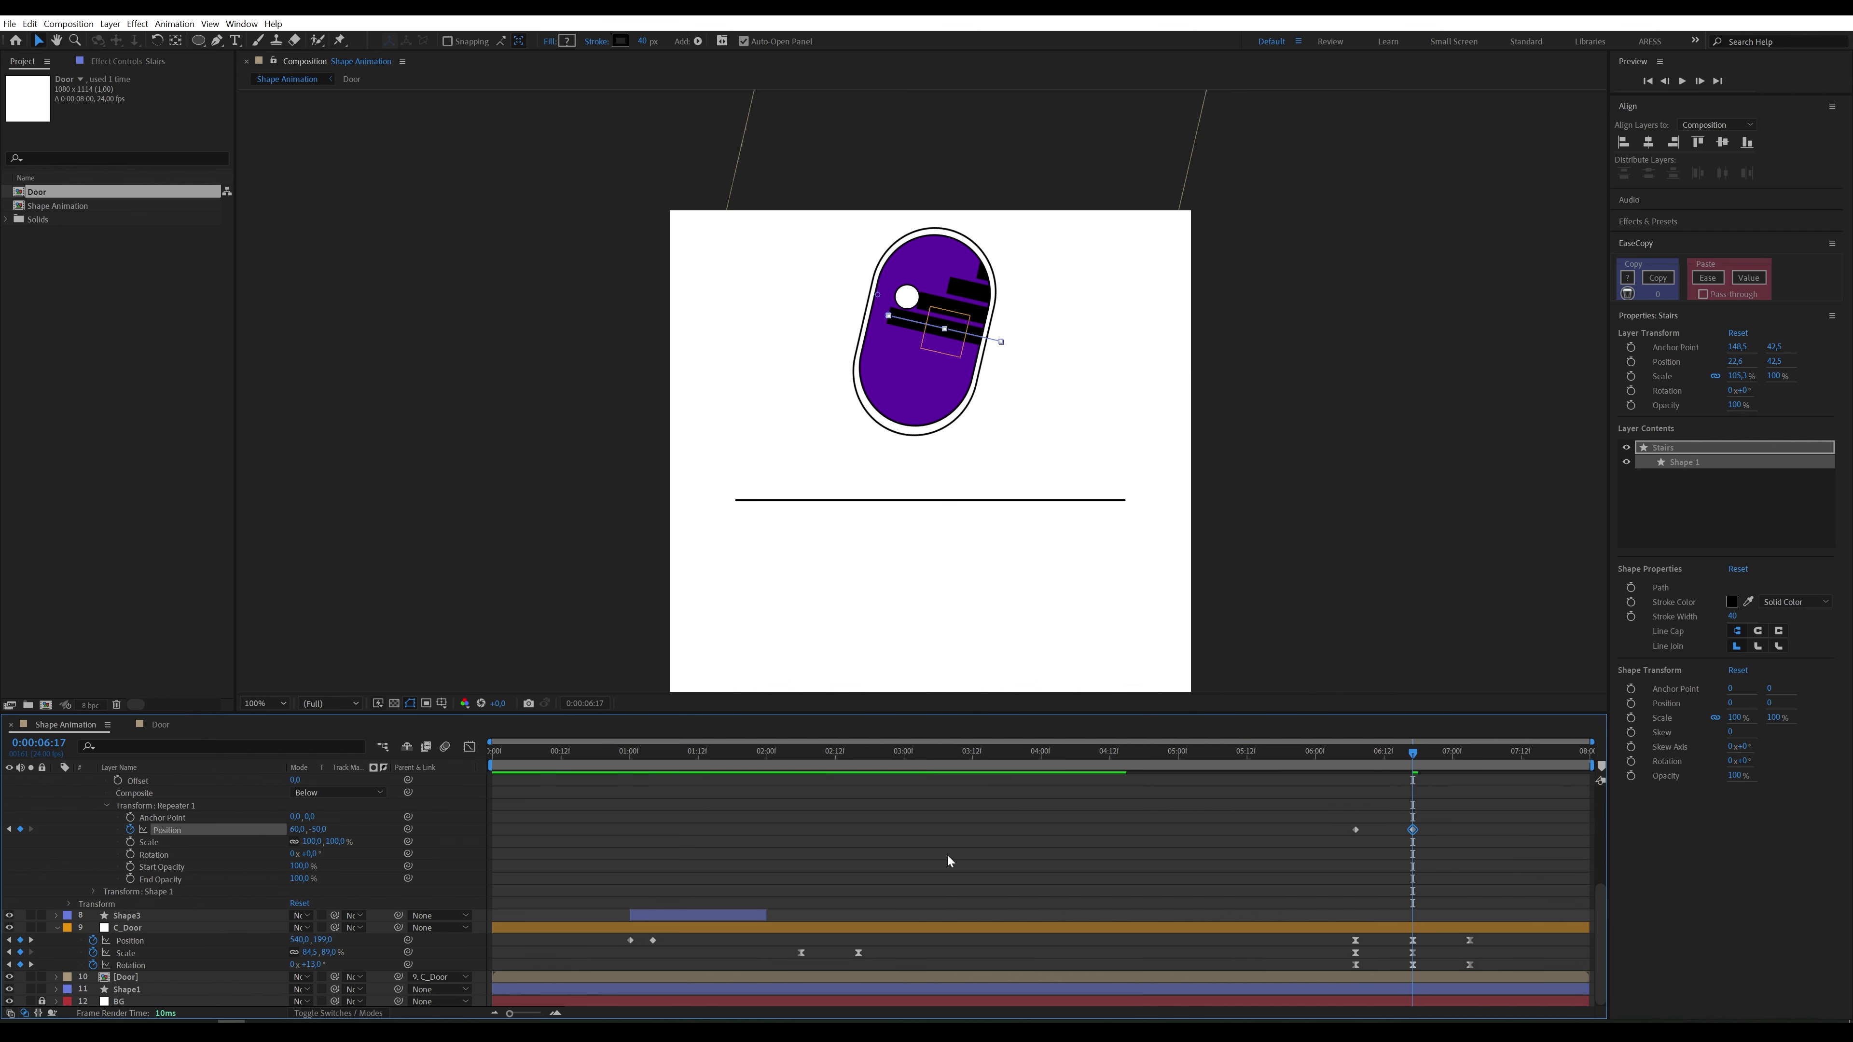
Step: Keyframe the Stairs repeater's Rotation at 0° at 0:00:06:07, turn it a few degrees counterclockwise at 0:00:06:17, and preview from the start
click(1356, 752)
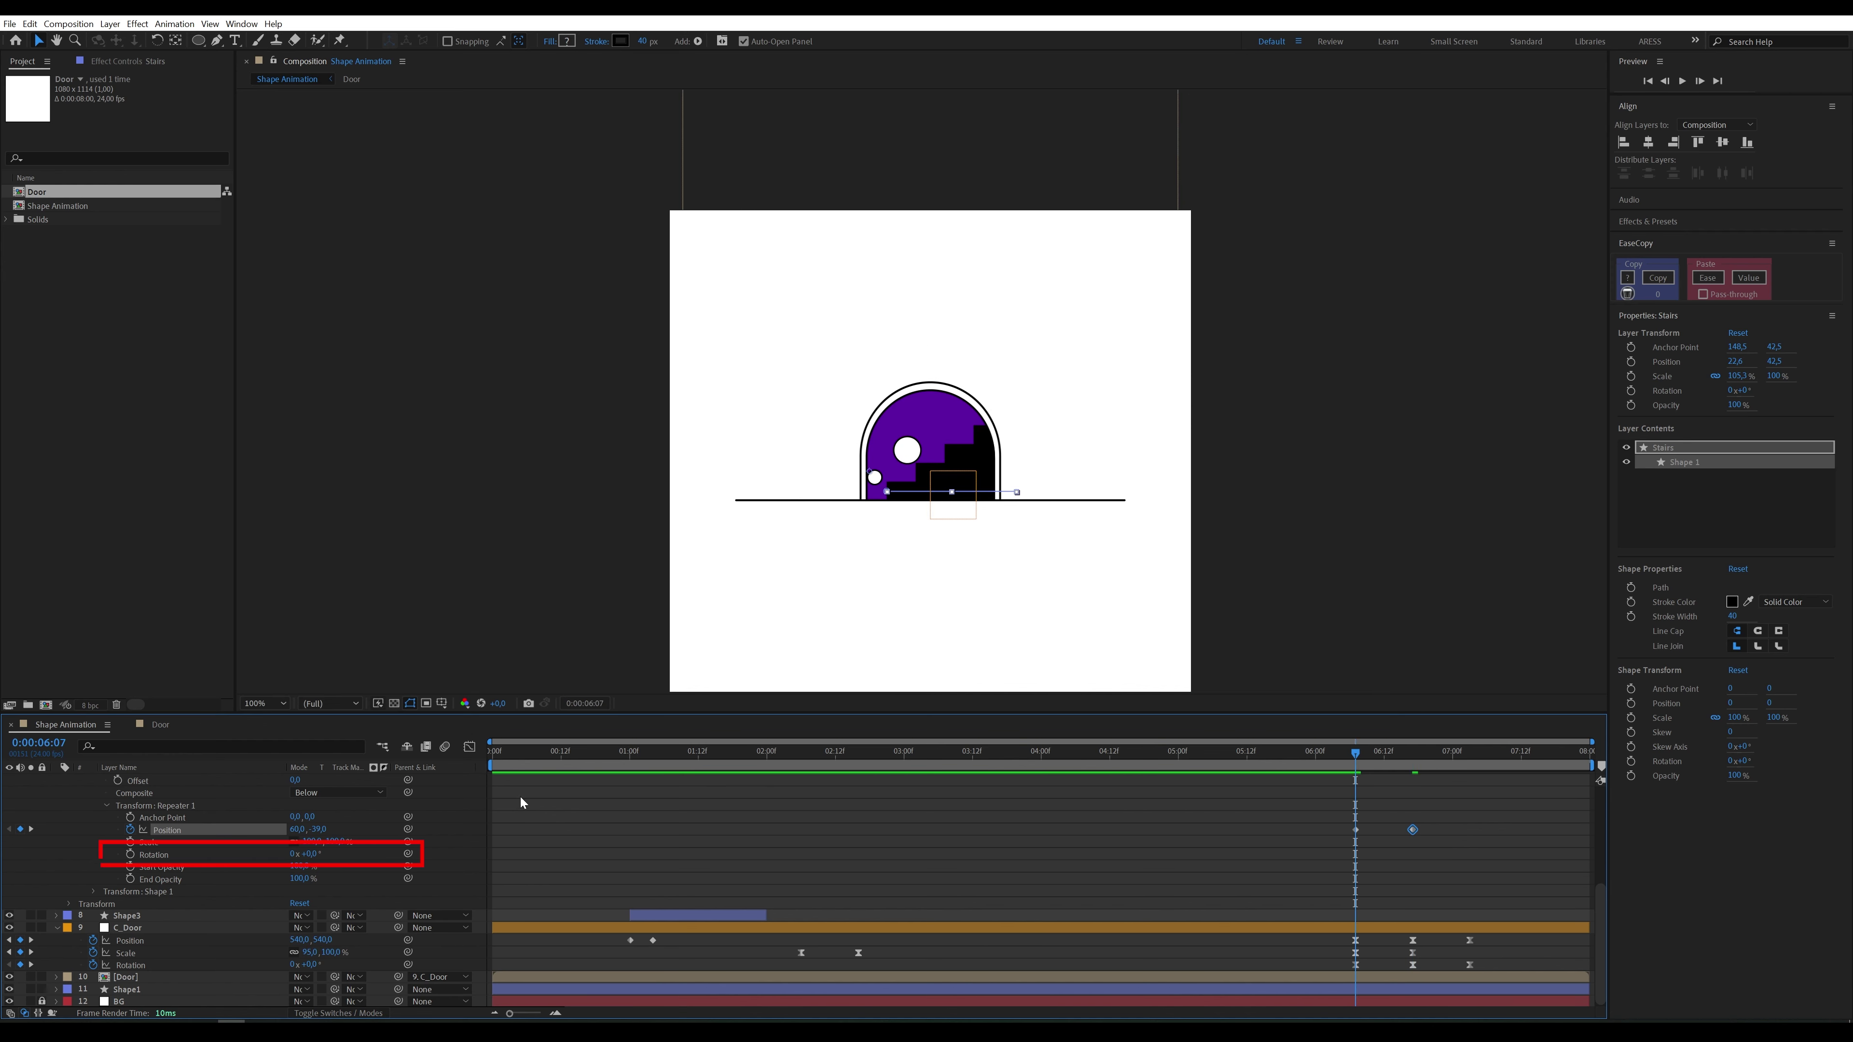
click(130, 854)
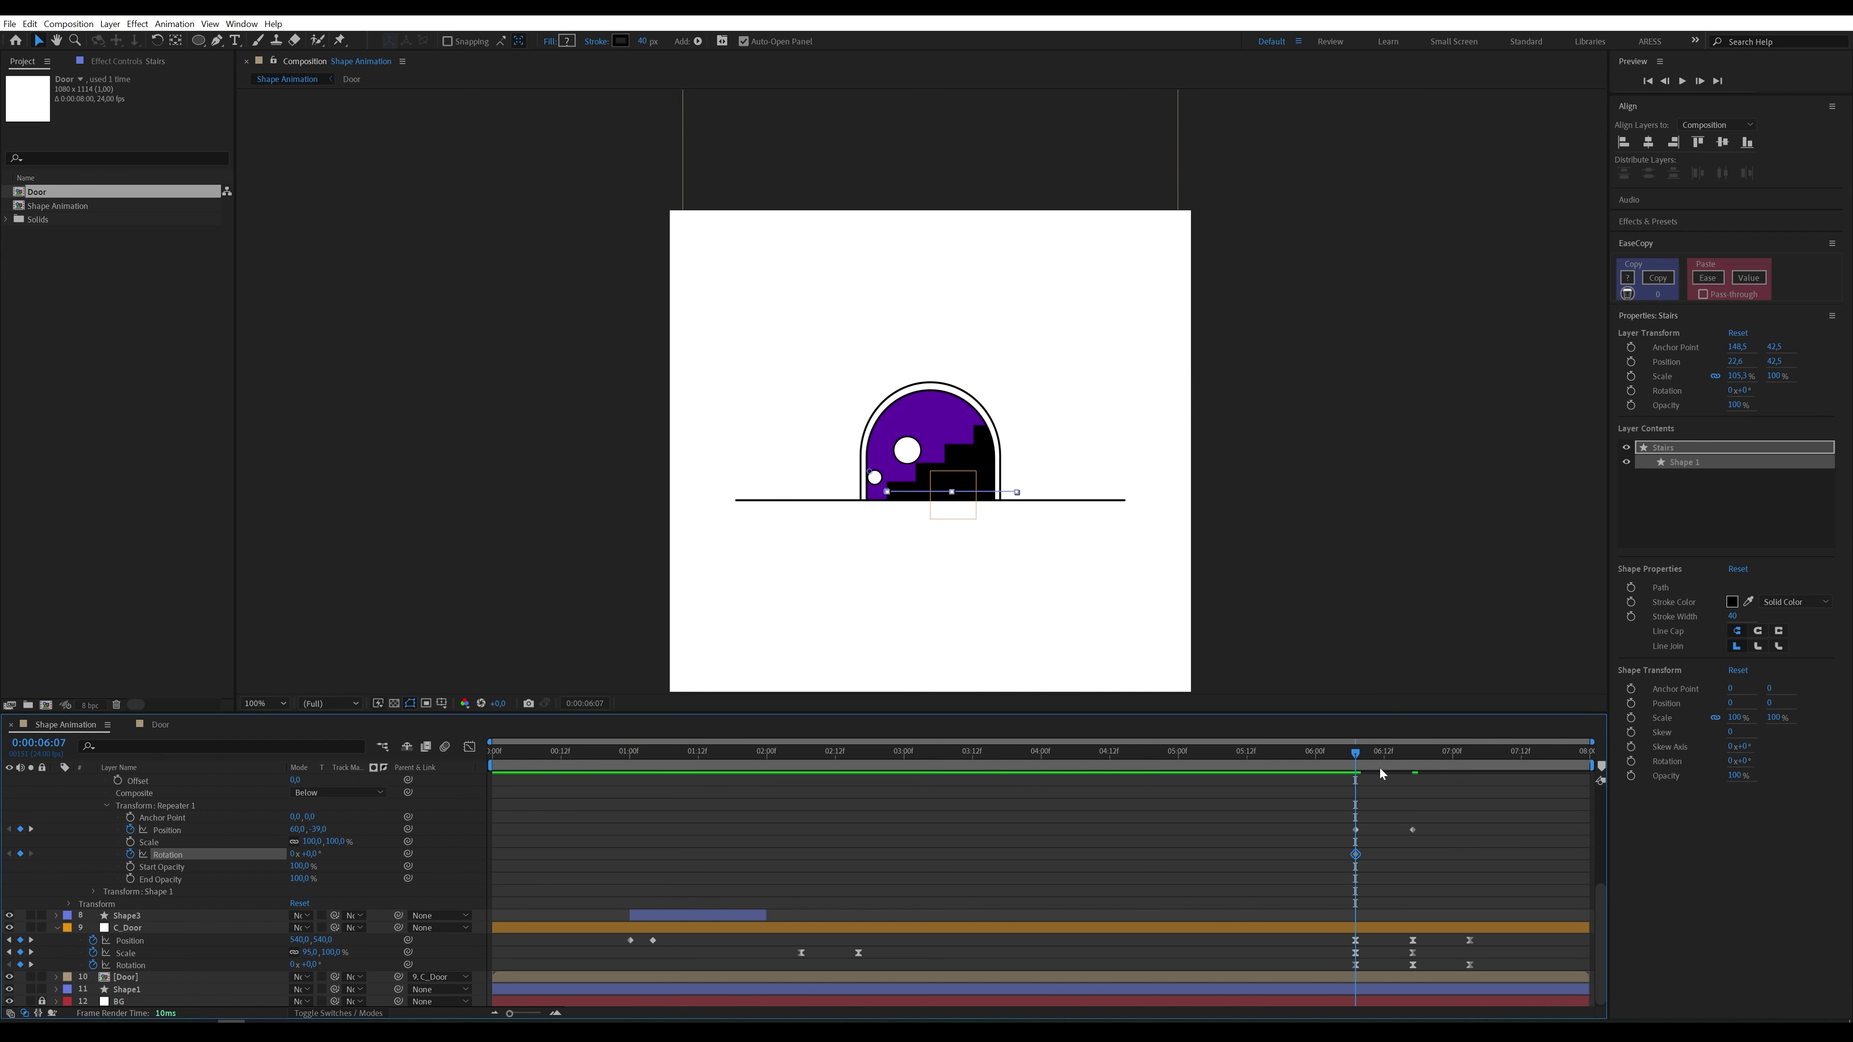
click(1414, 755)
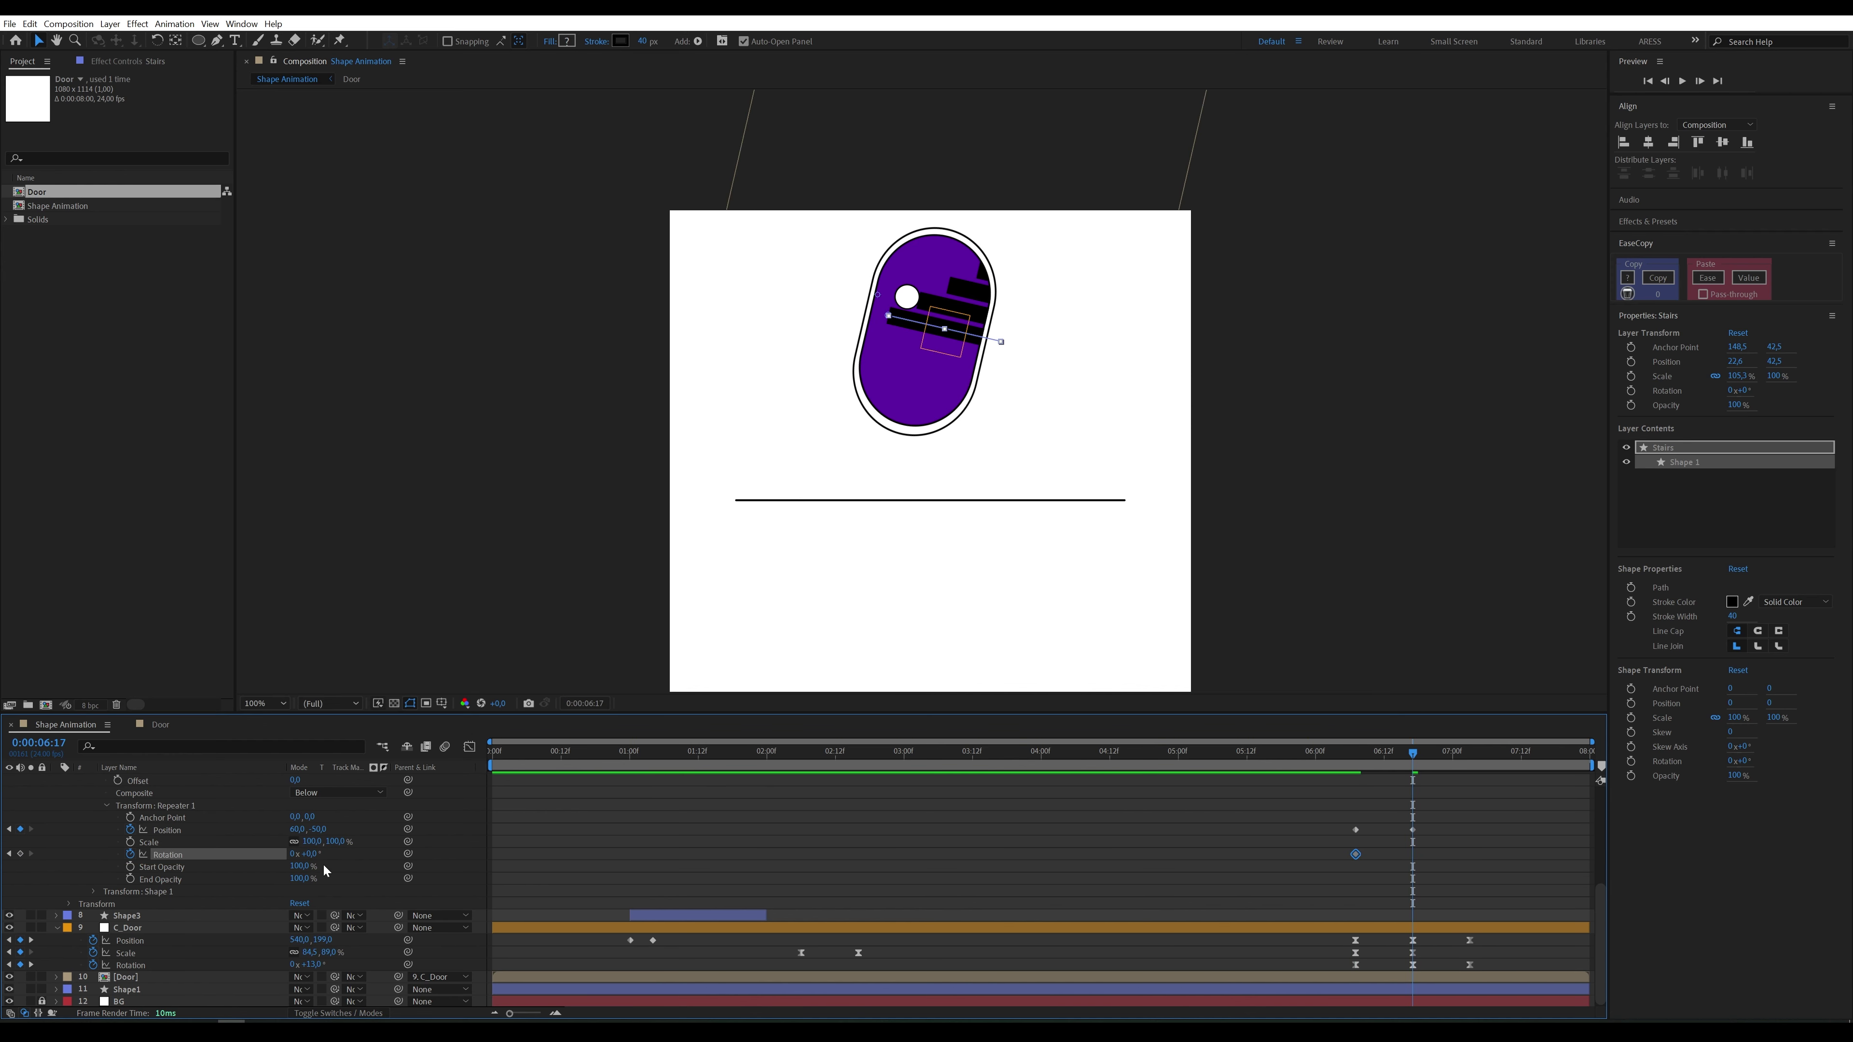
drag(309, 859, 298, 854)
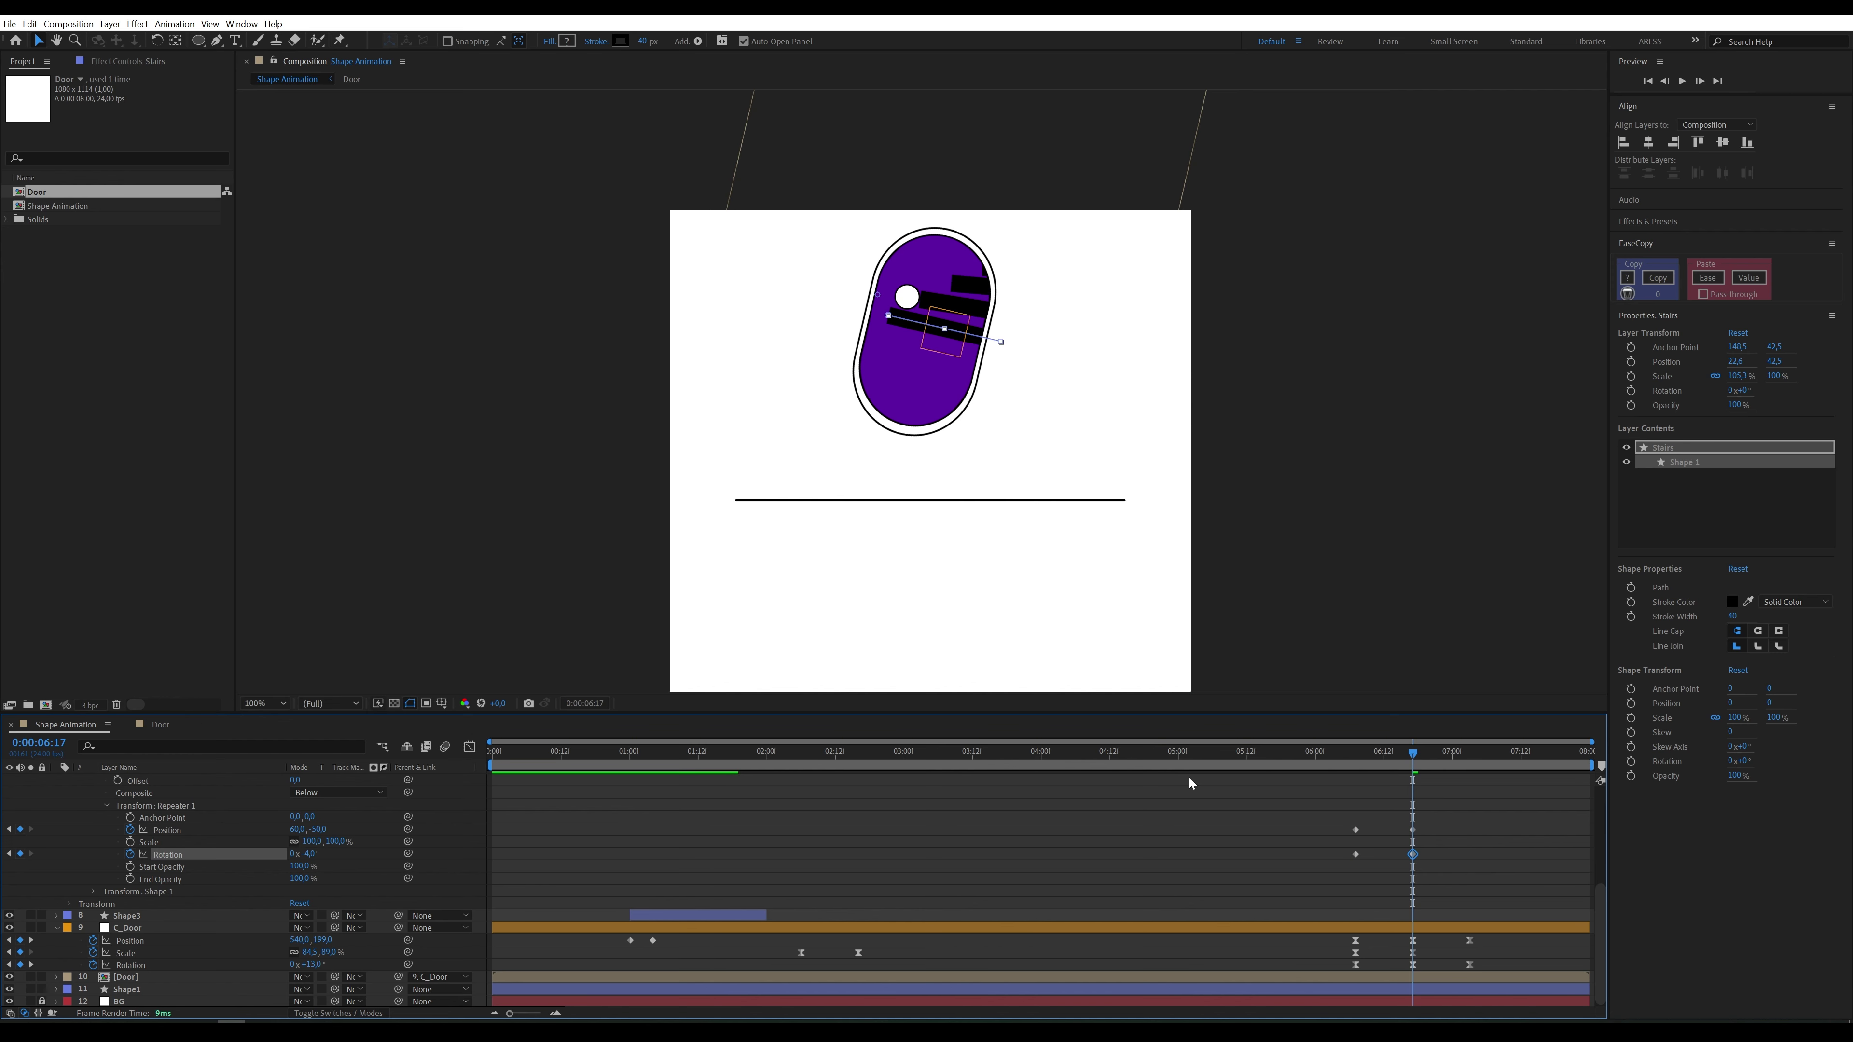
click(500, 754)
key(space)
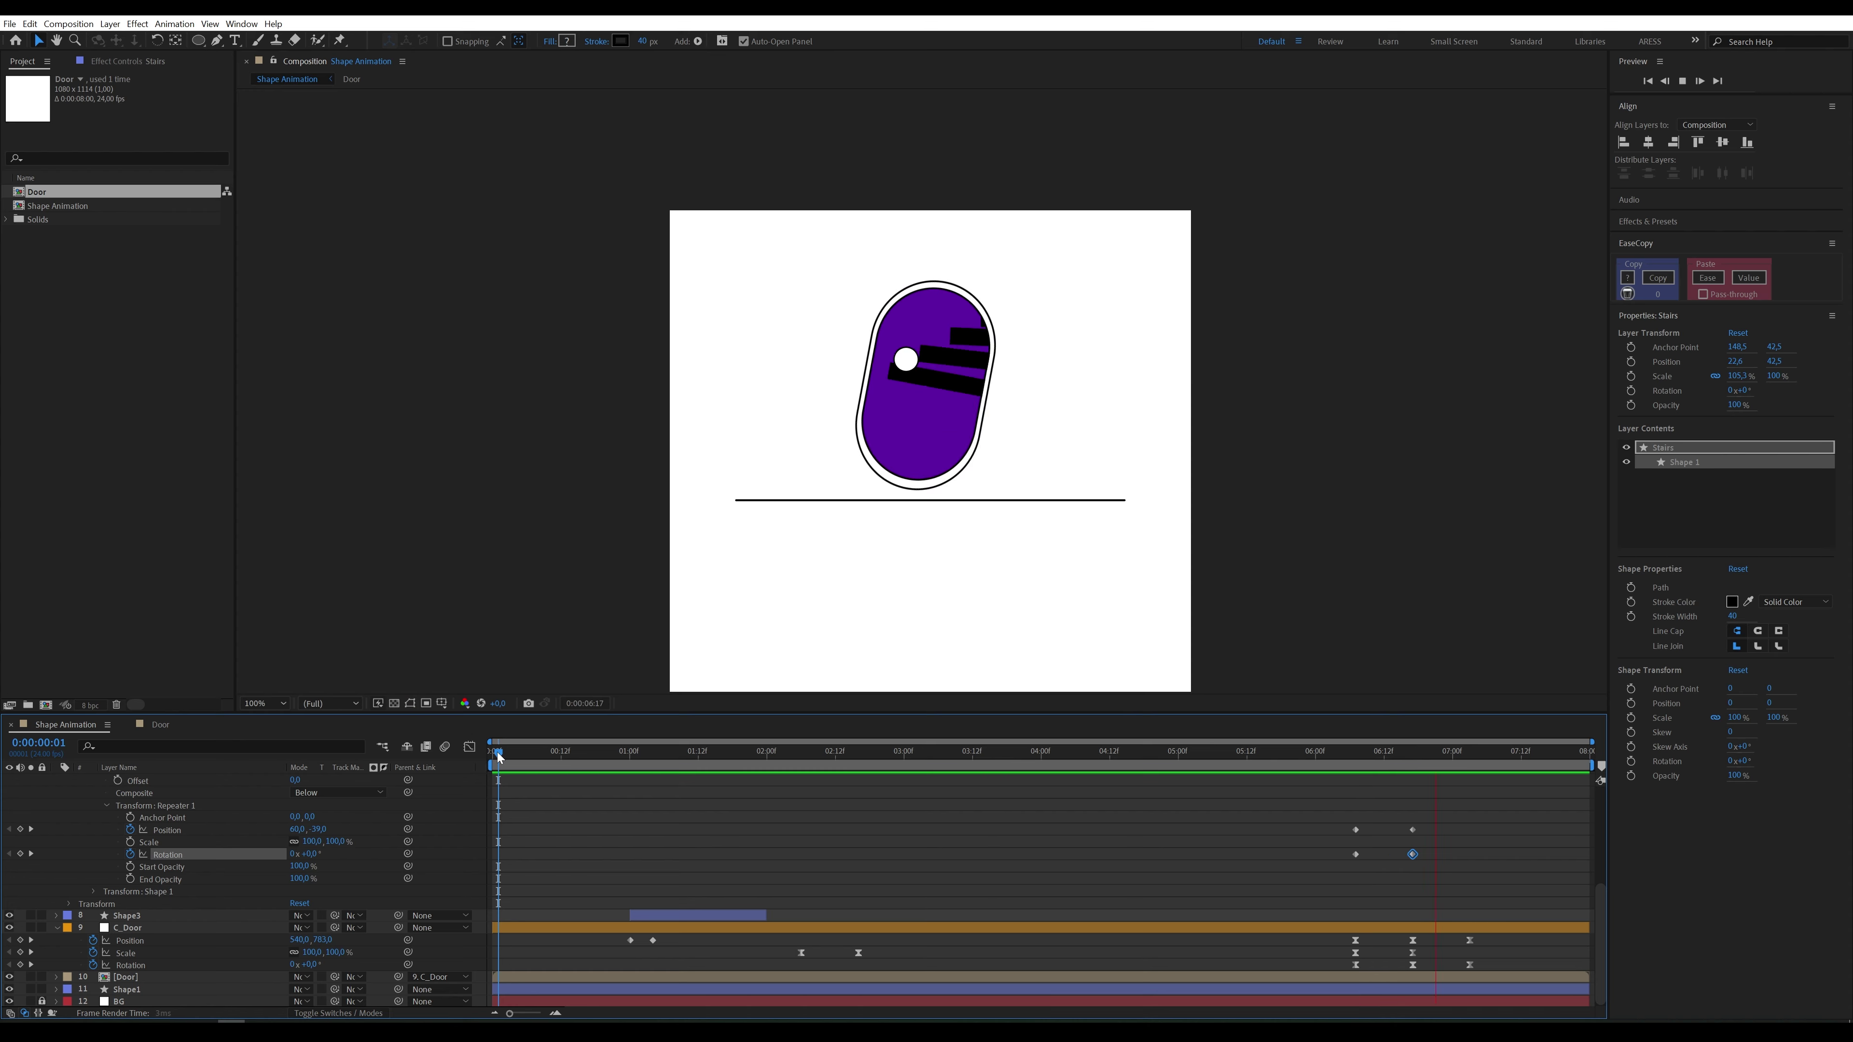
key(space)
Step: Collapse the expanded properties of all layers and clear the layer selection
scroll(144, 818, up, 5)
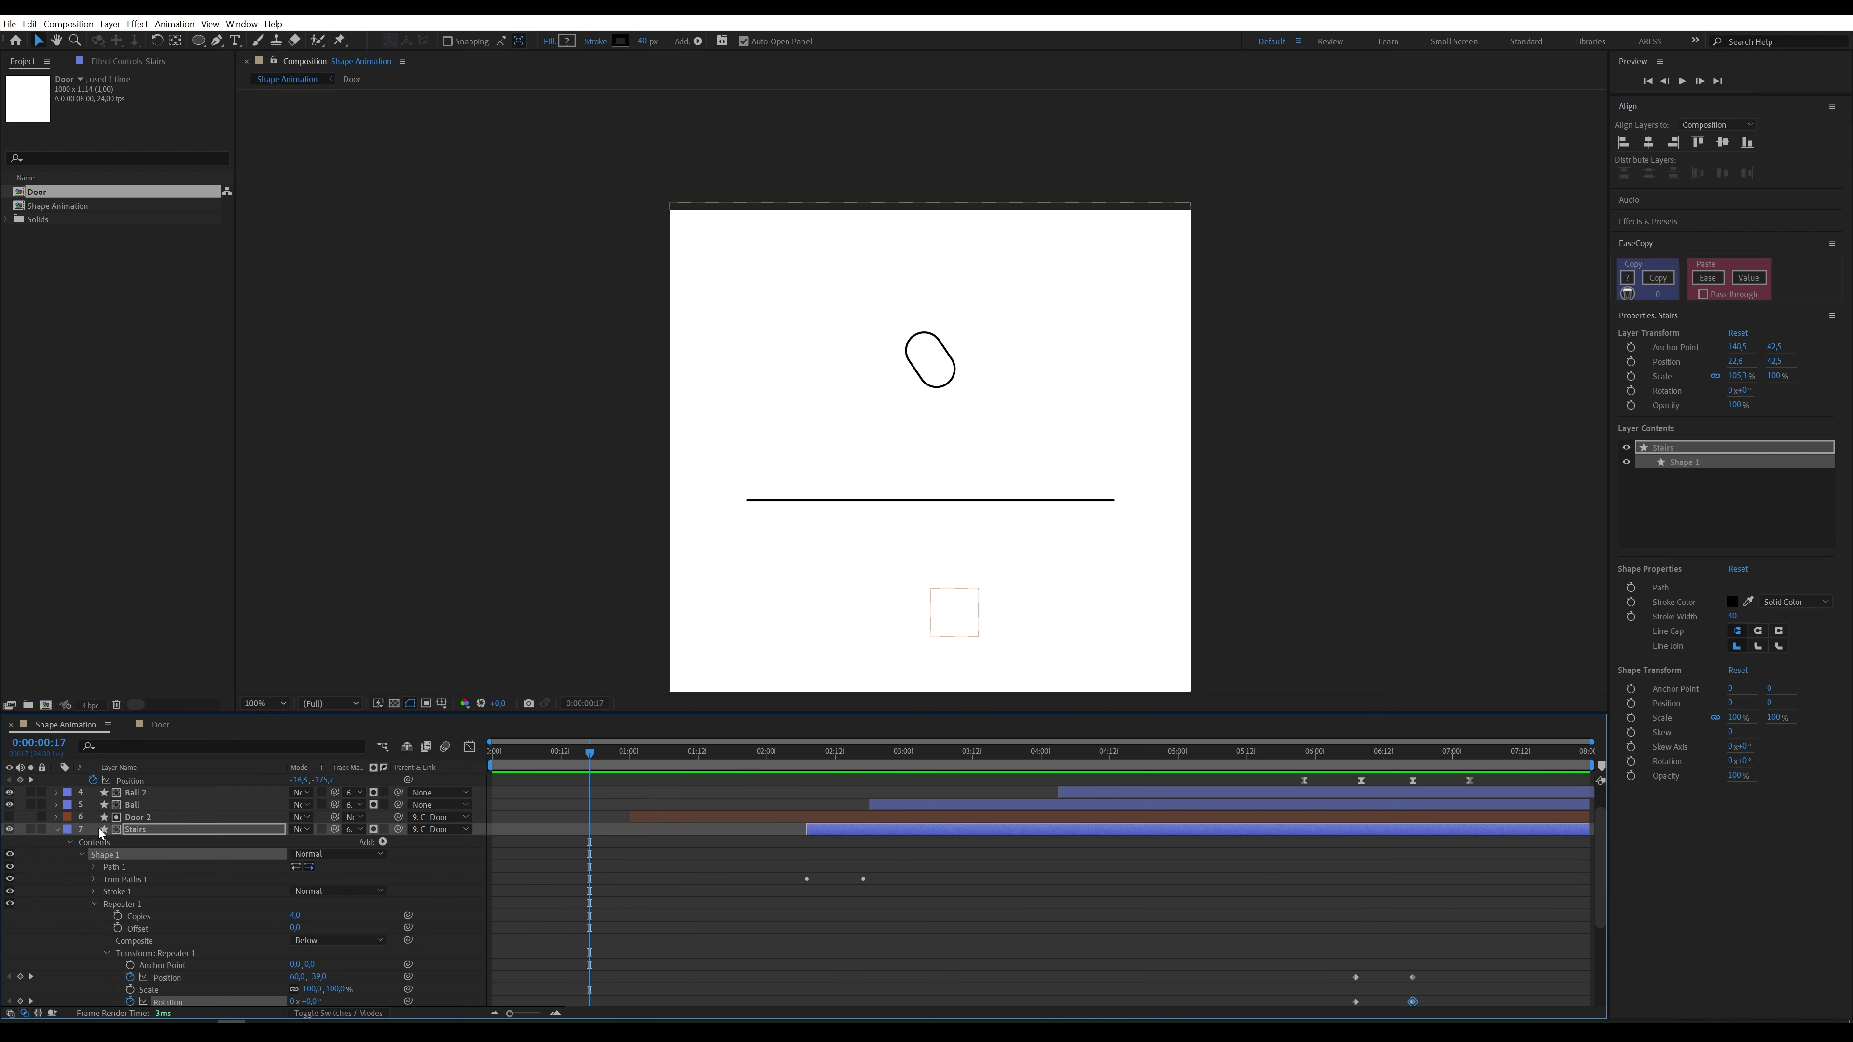
click(143, 793)
shift+click(58, 829)
click(57, 828)
click(289, 946)
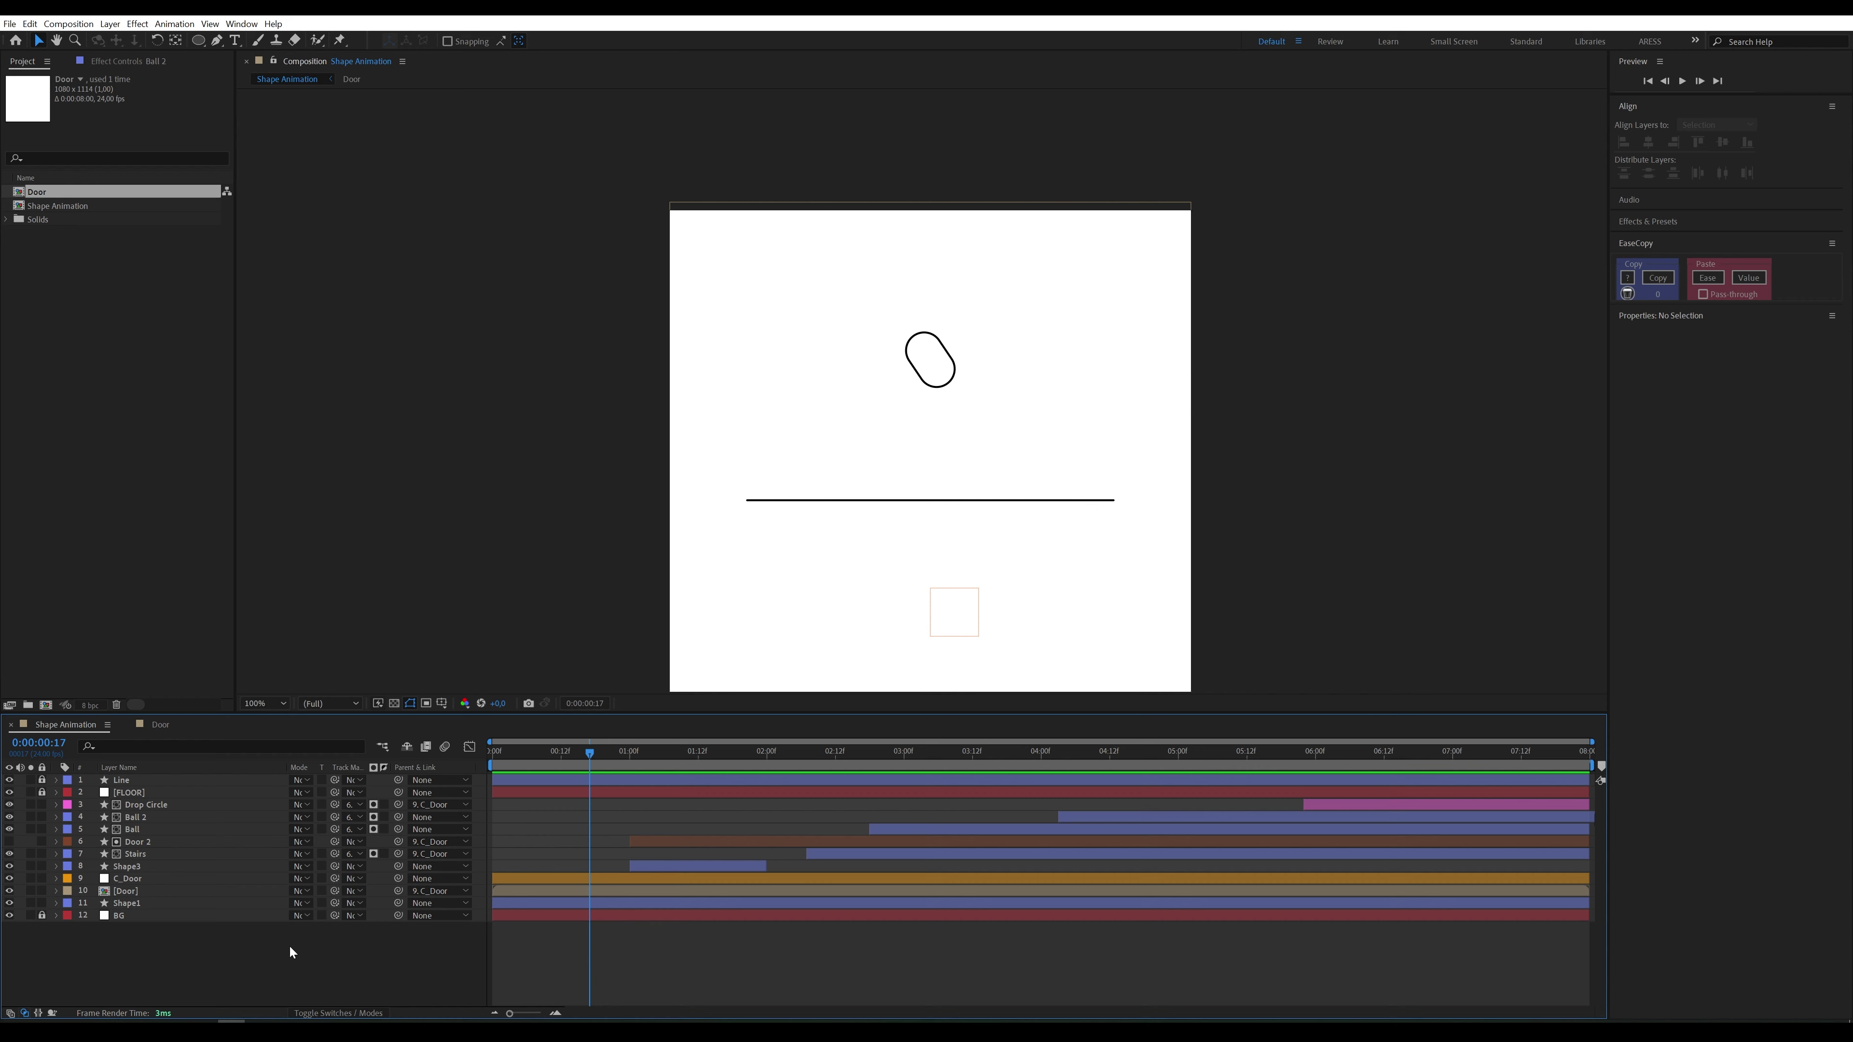
Step: Copy the Line layer's Start and End keyframes to 0:00:07:00 and time-reverse the pasted ones
key(u)
click(150, 782)
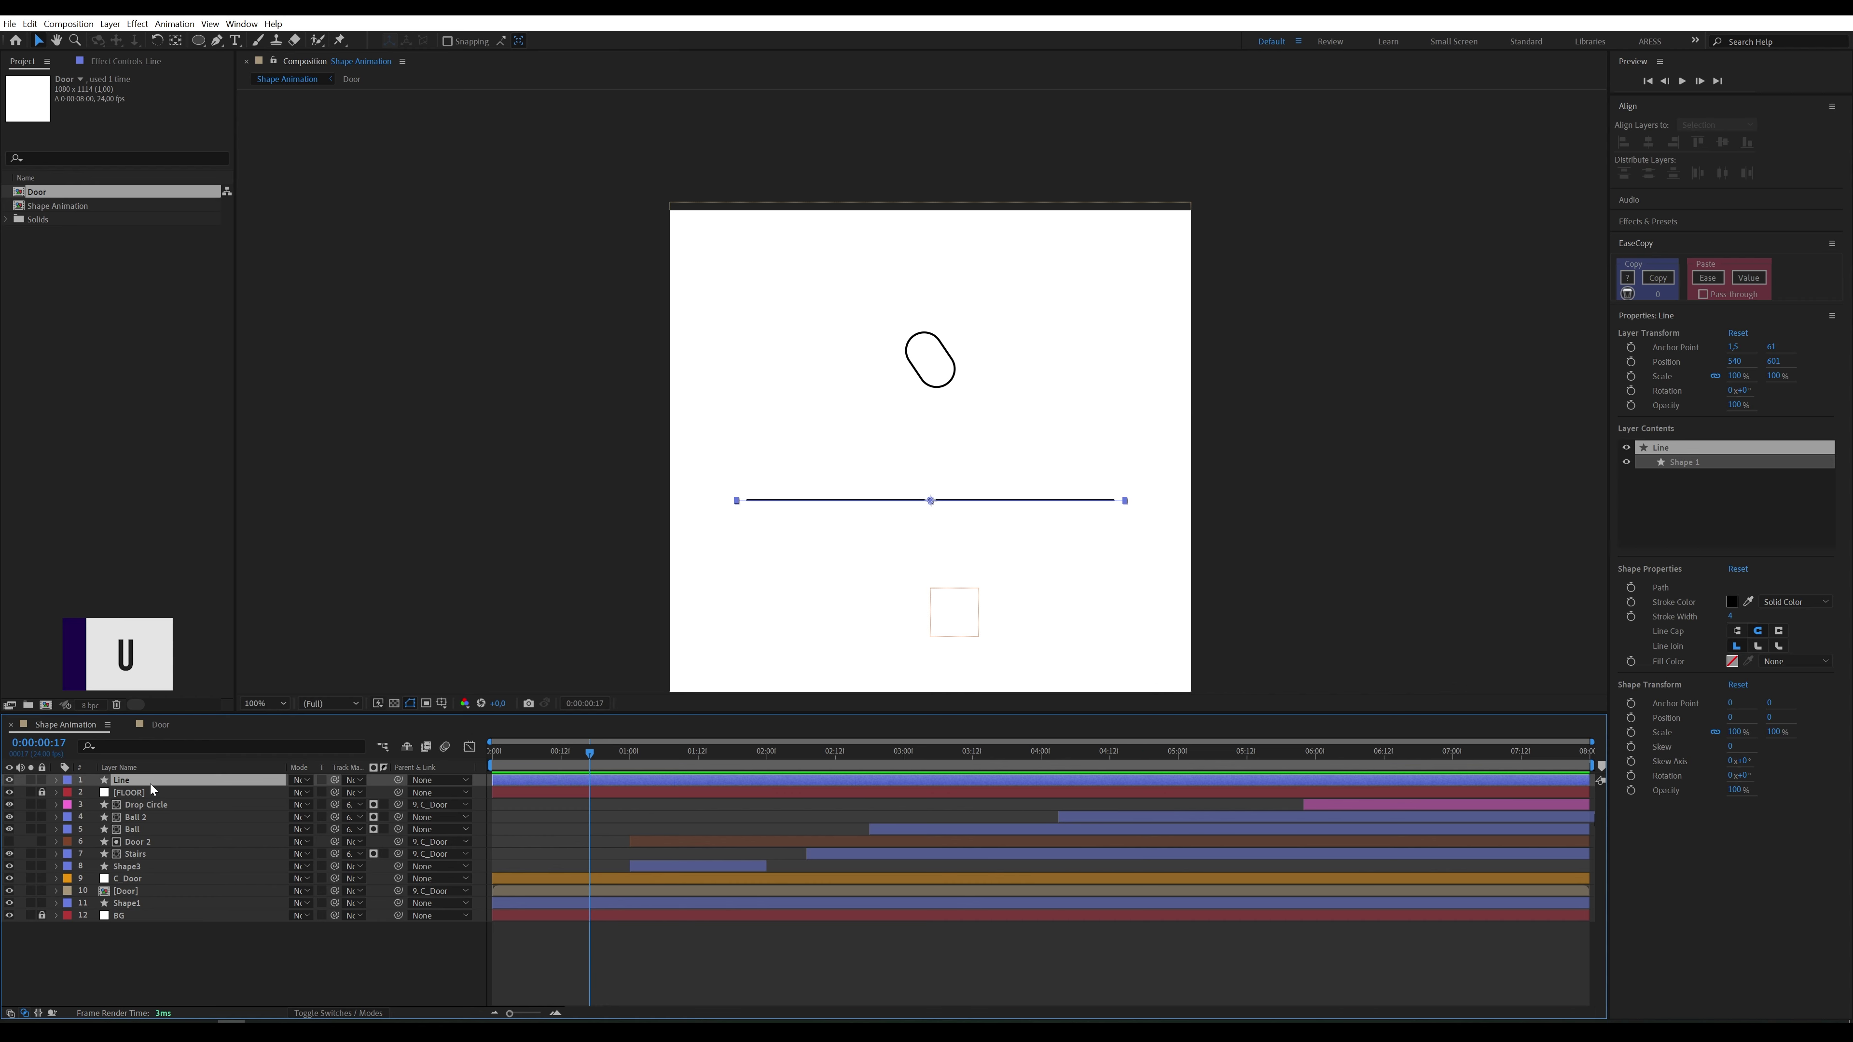
key(u)
drag(479, 785, 686, 813)
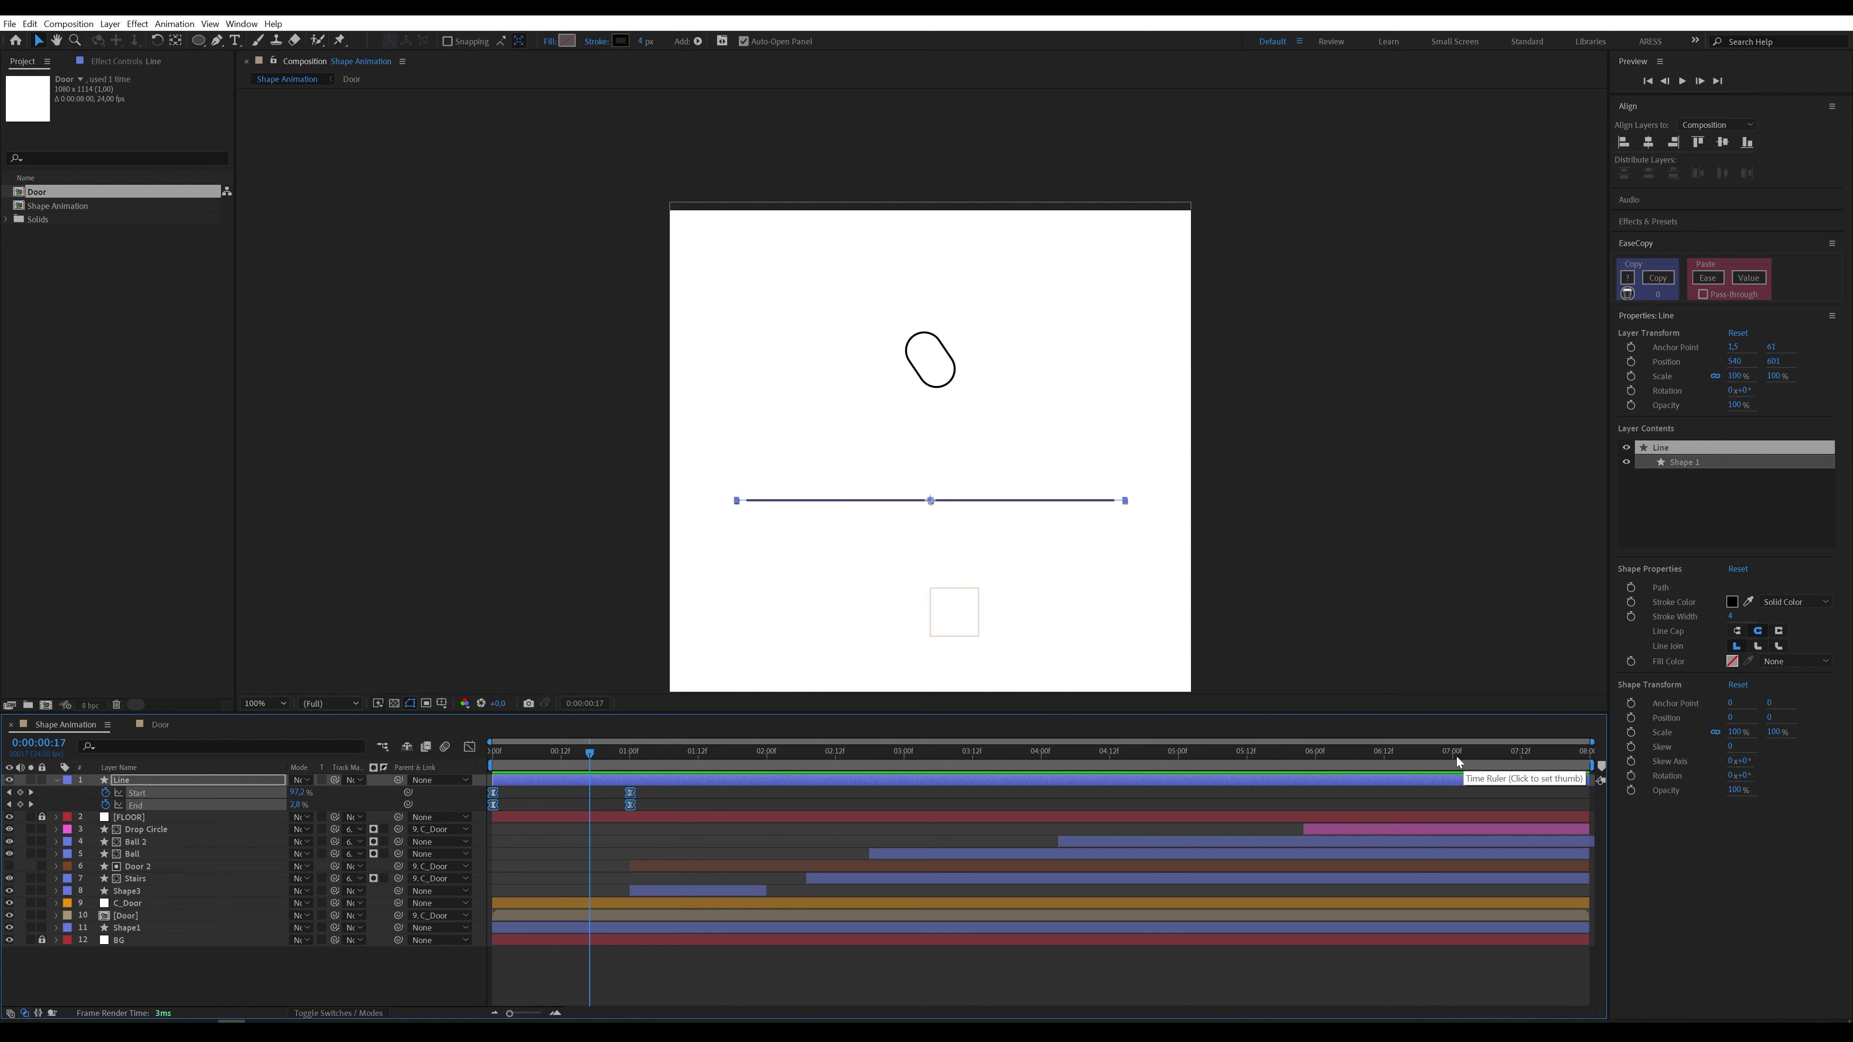
click(1453, 759)
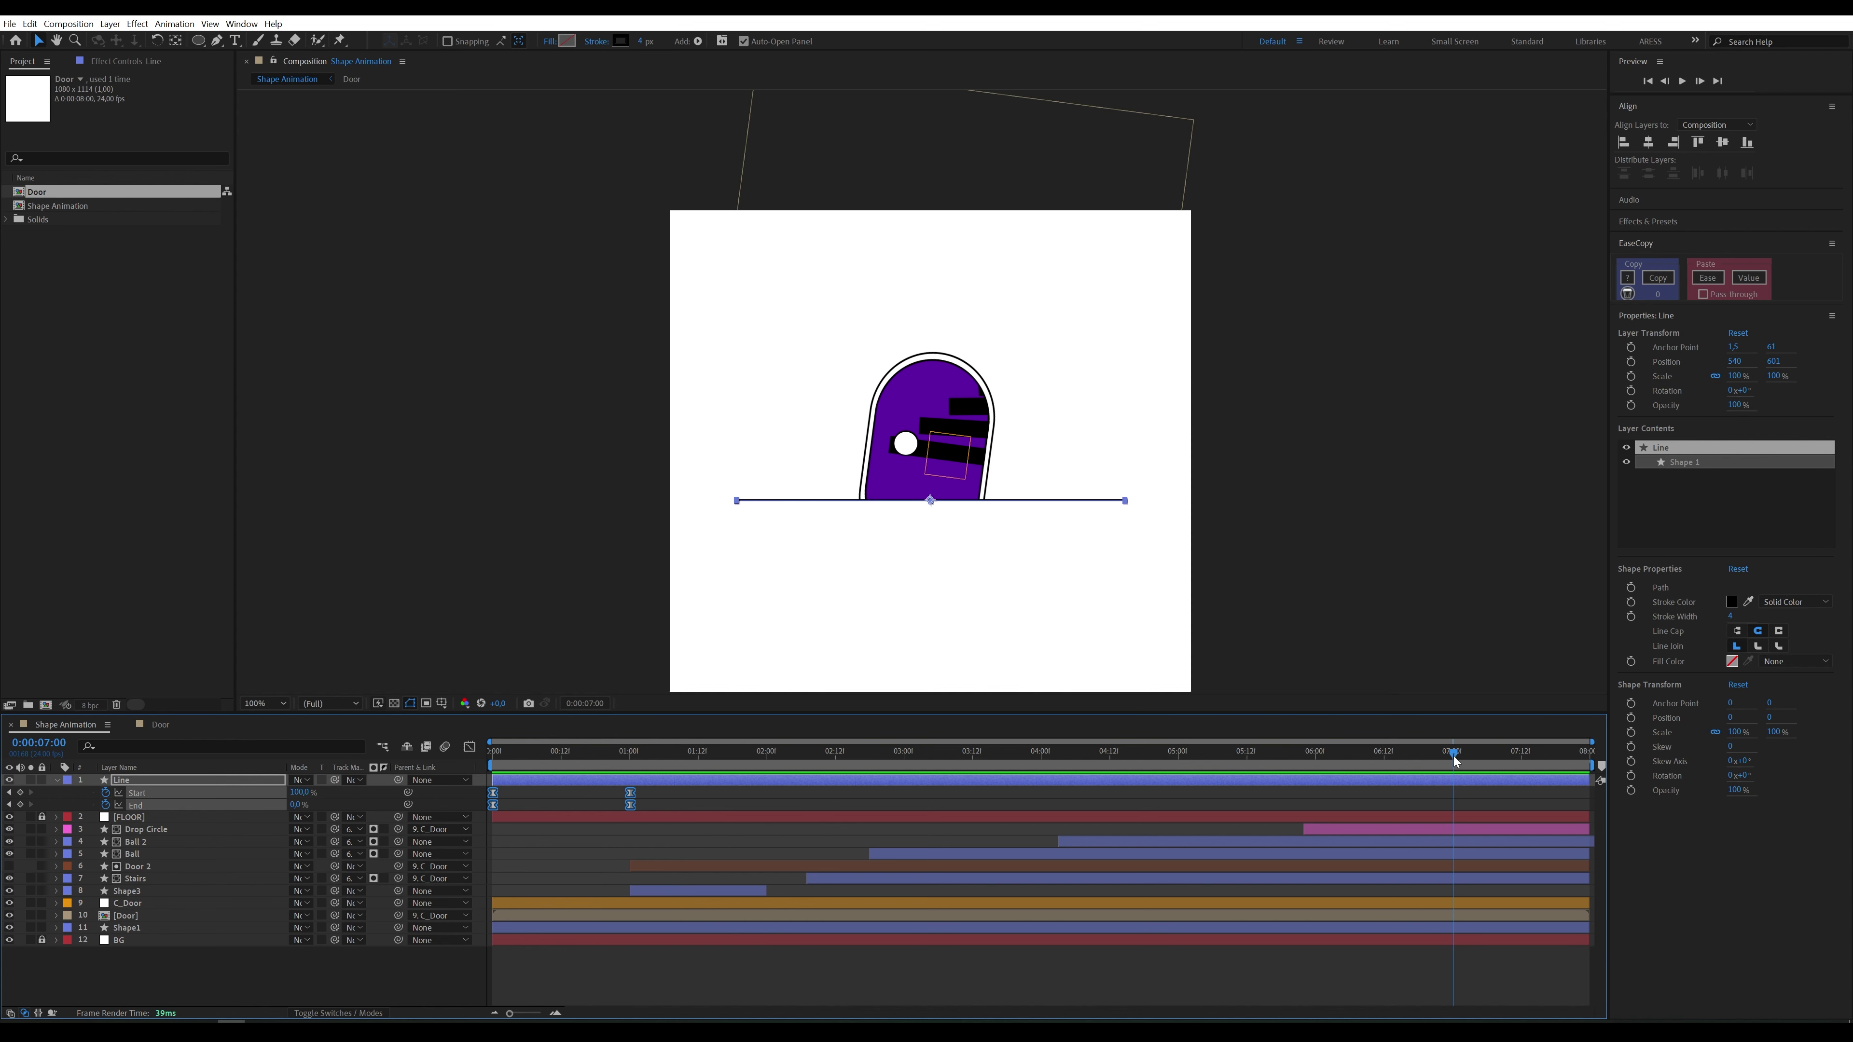
key(ctrl+v)
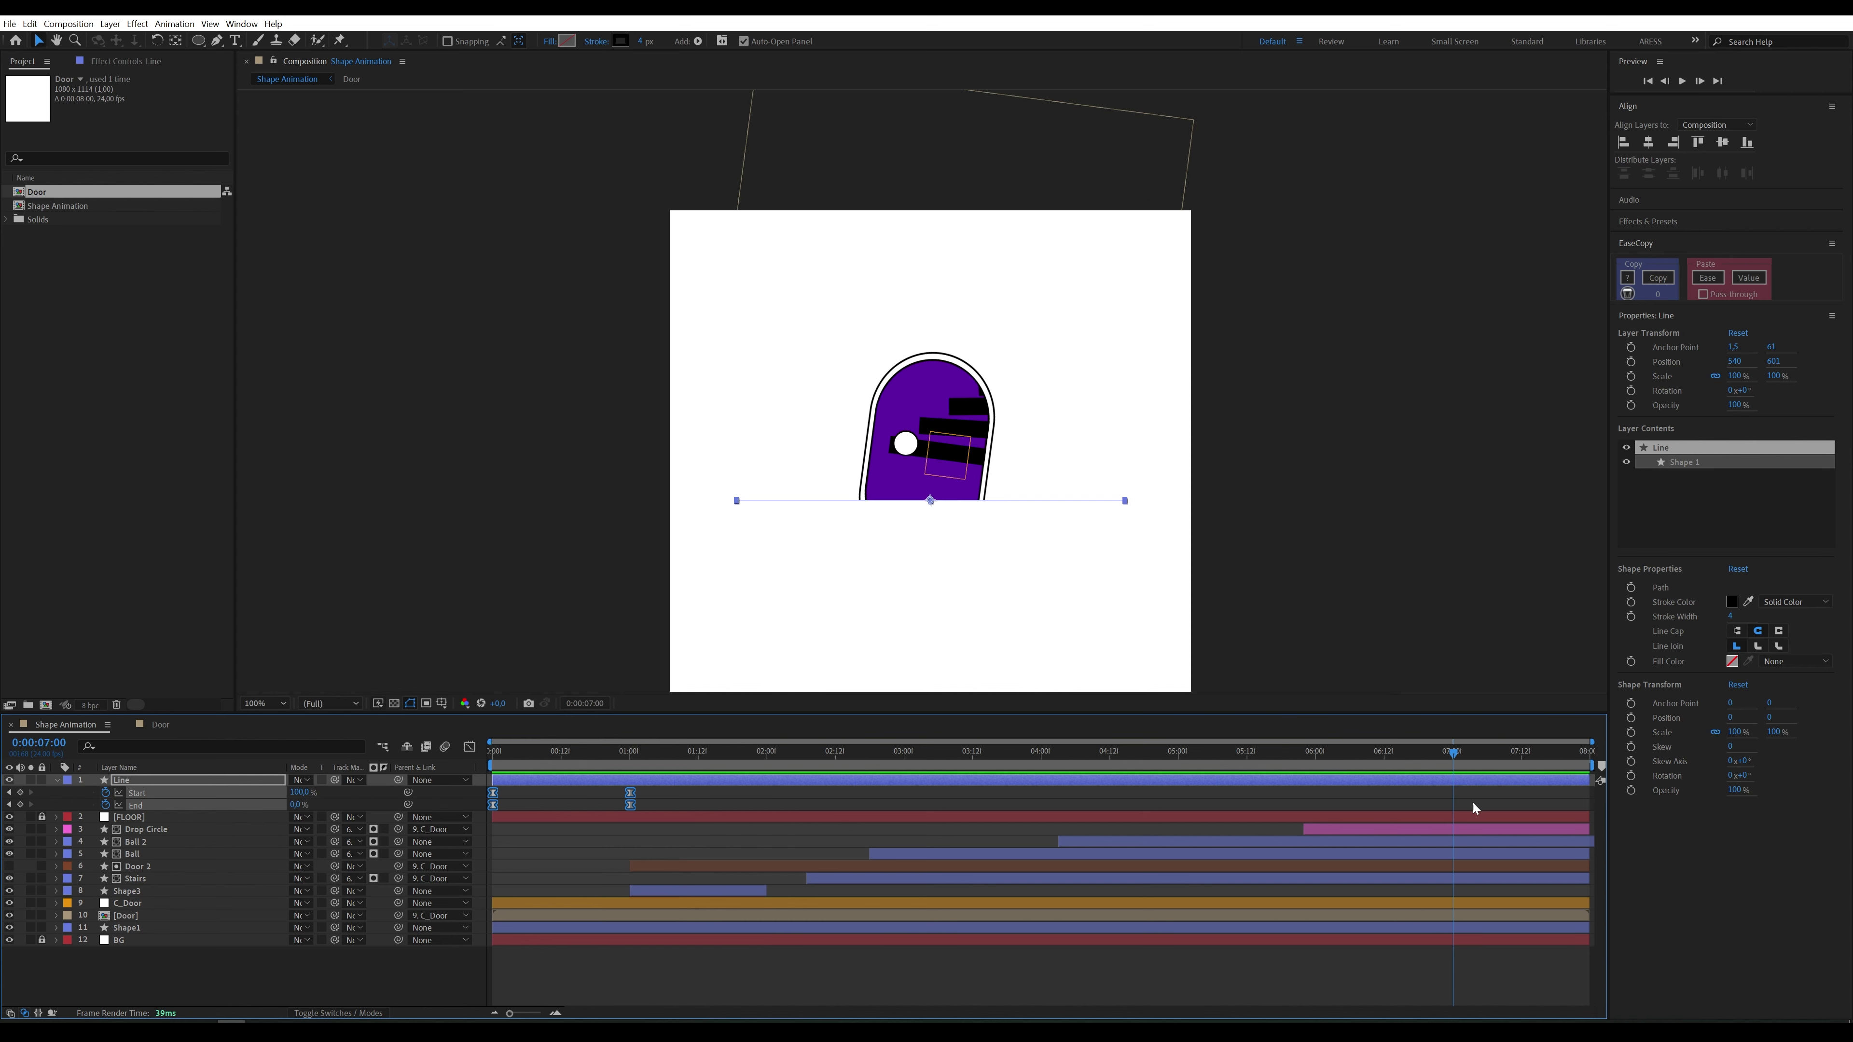
right_click(1454, 805)
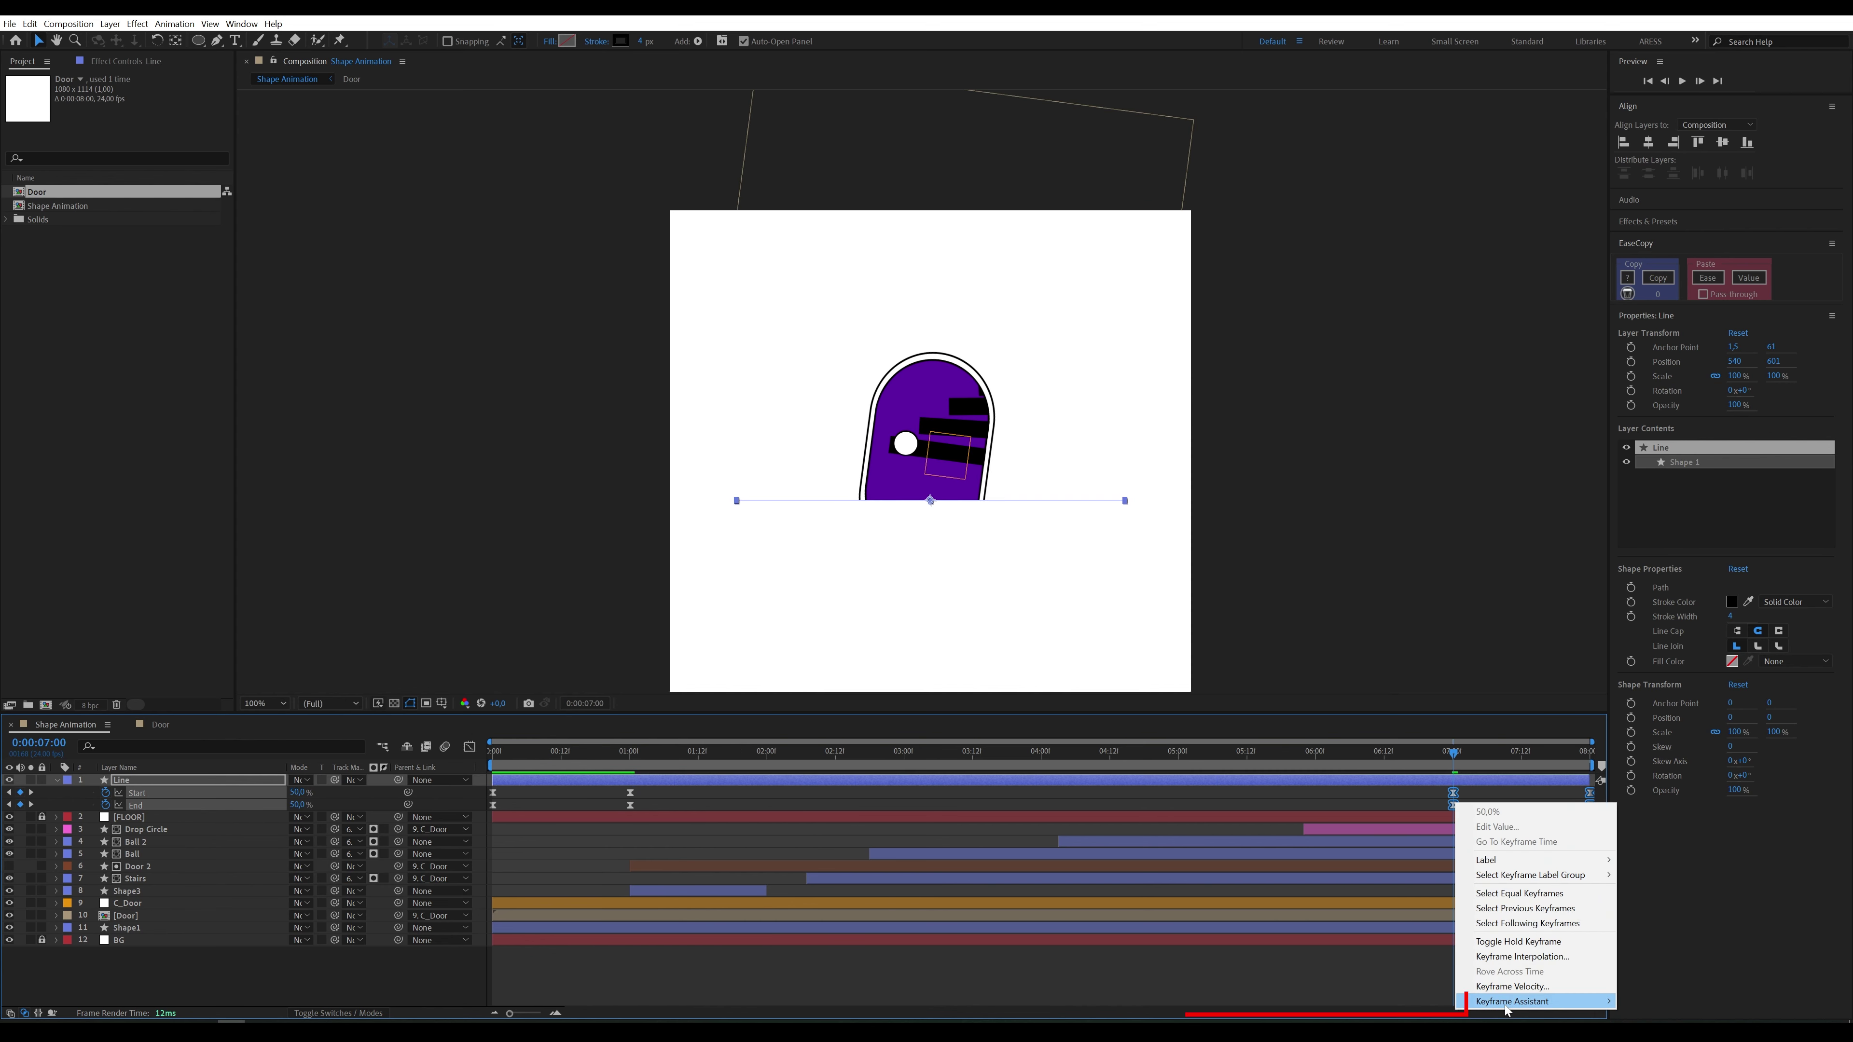
mouse_move(1506, 1005)
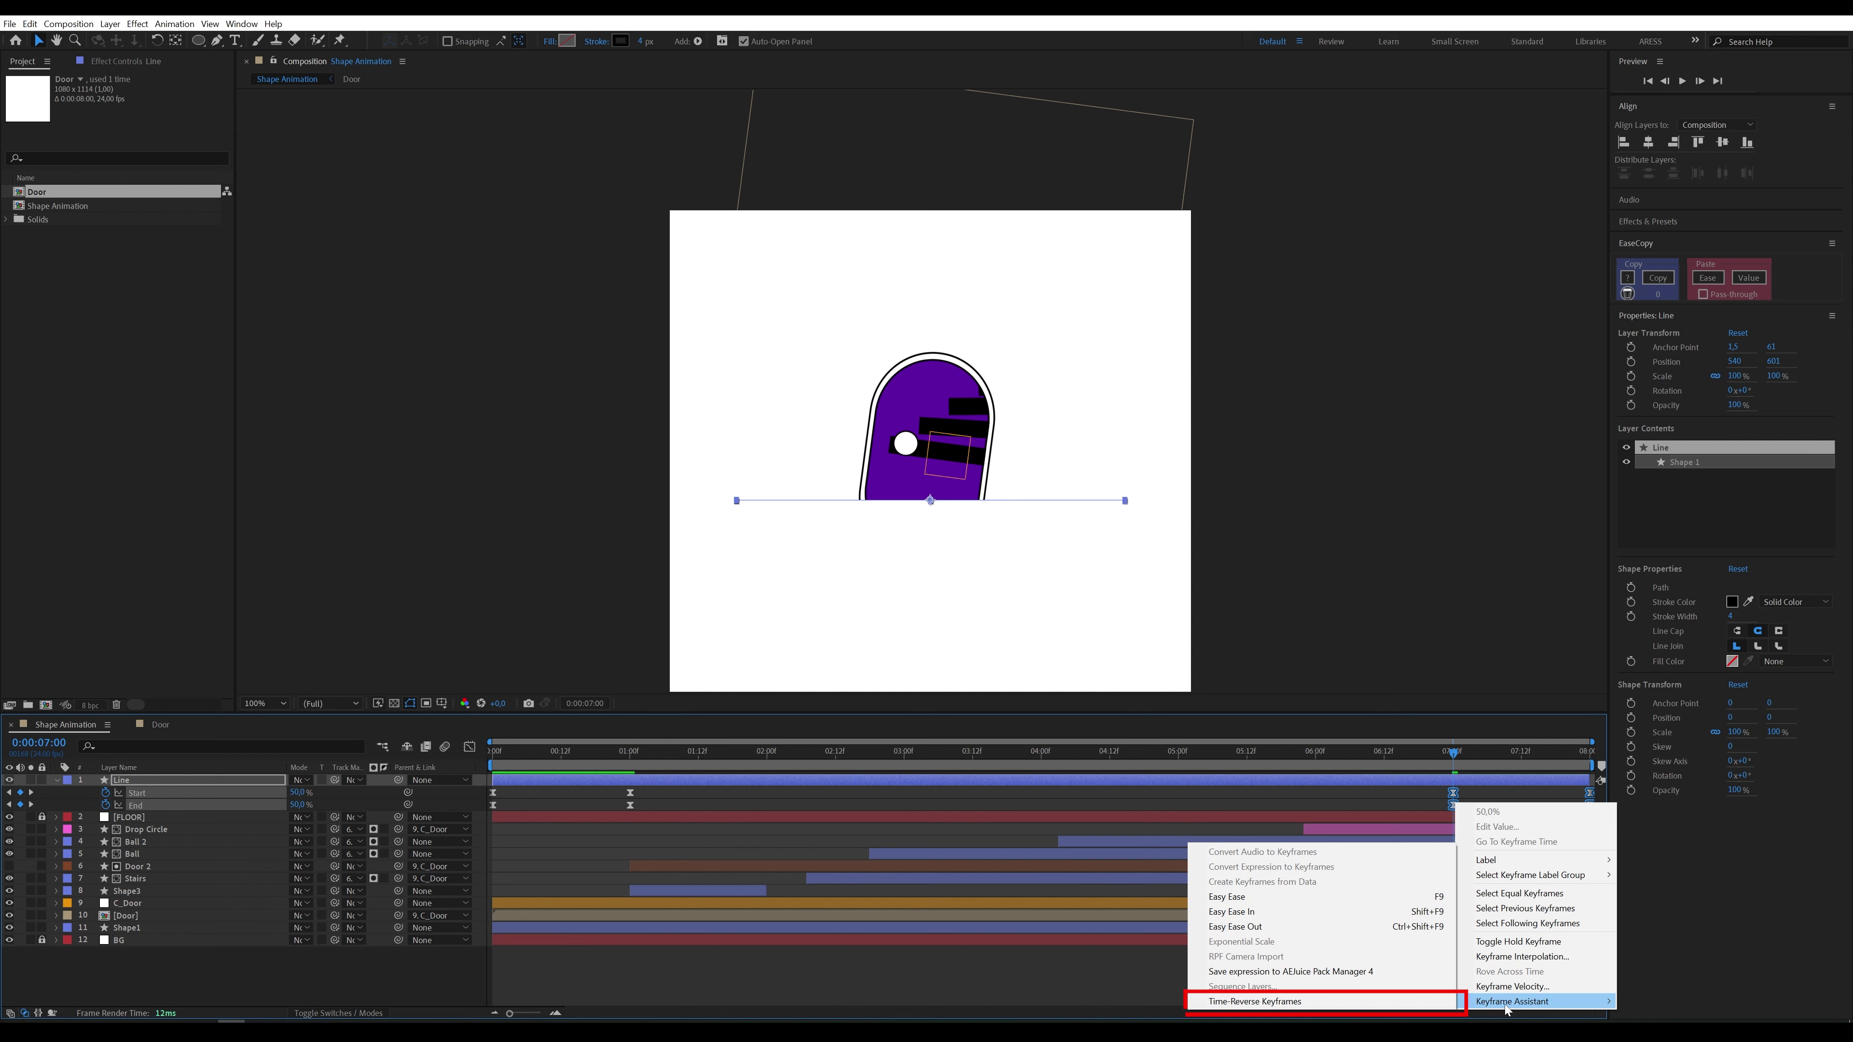
click(1386, 1002)
Step: Compress and shift the Line's reversed keyframes to run from 0:00:06:17 to 0:00:07:10, and preview the timing
click(1469, 795)
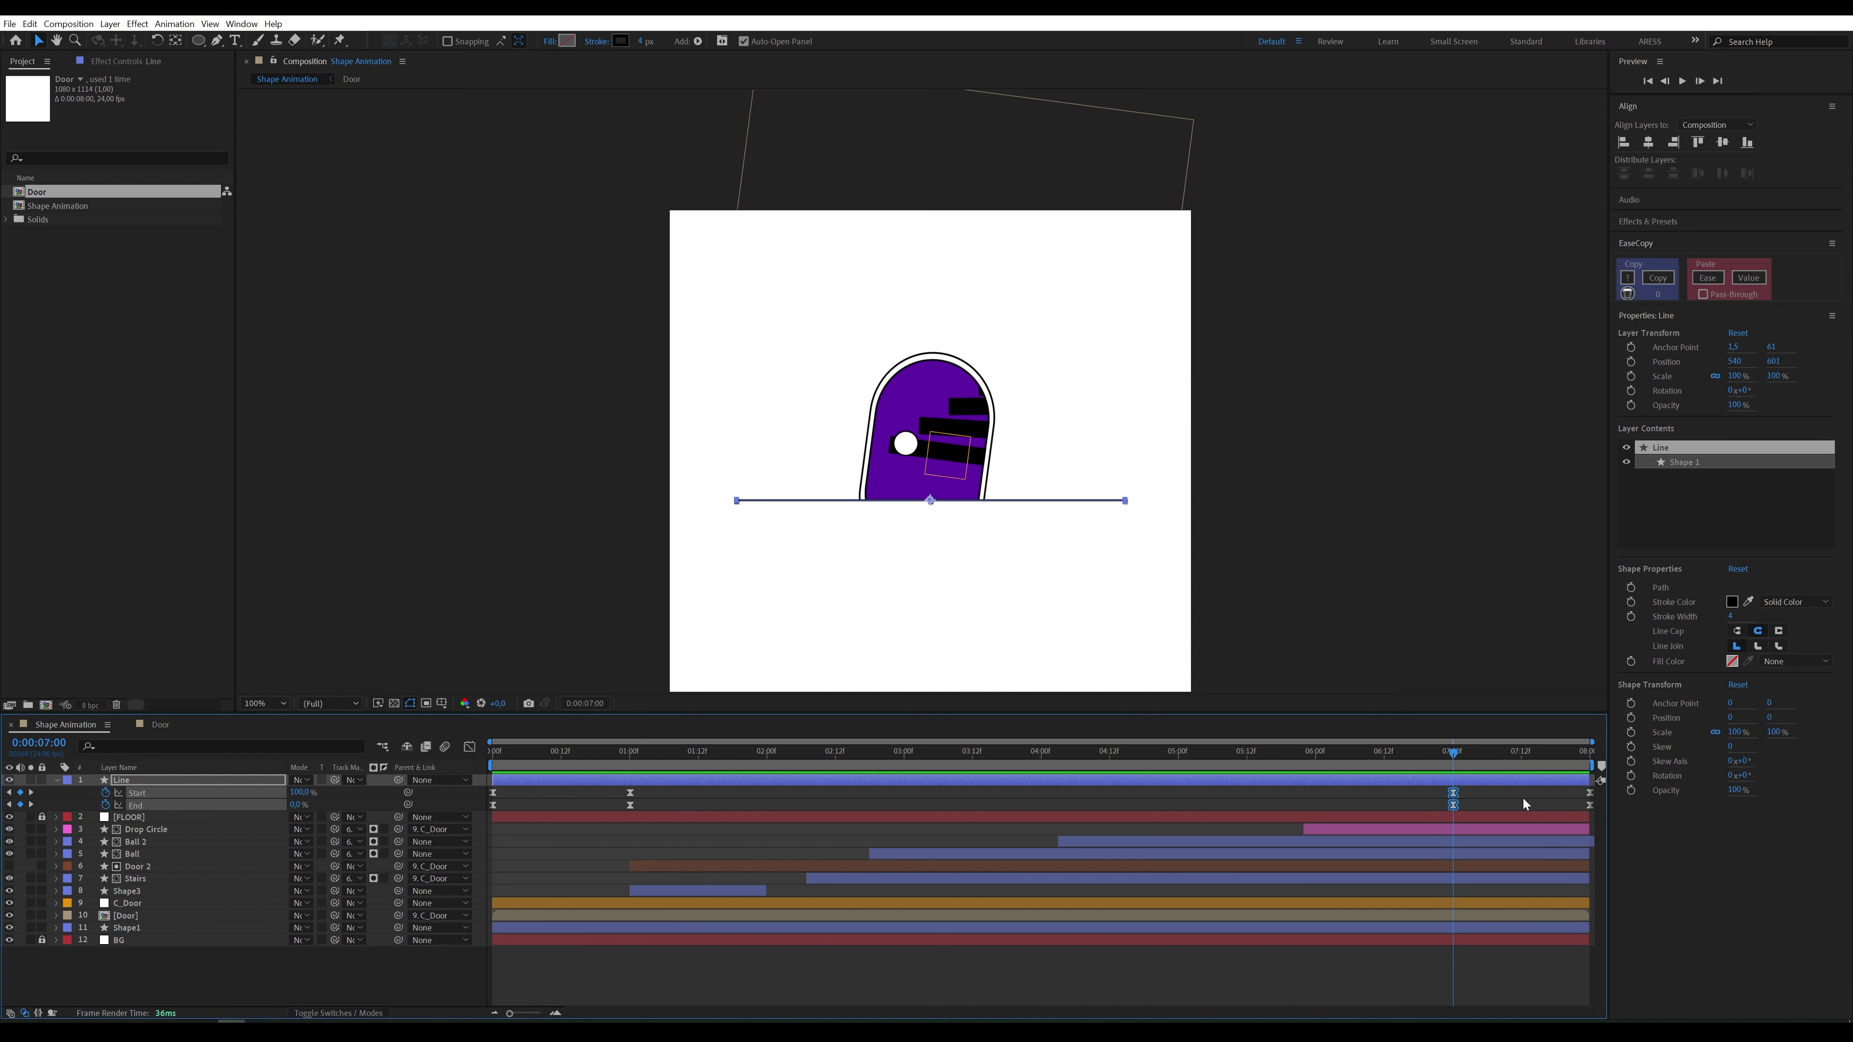
drag(1578, 789, 1450, 767)
click(1499, 752)
drag(1569, 806, 1410, 795)
key(space)
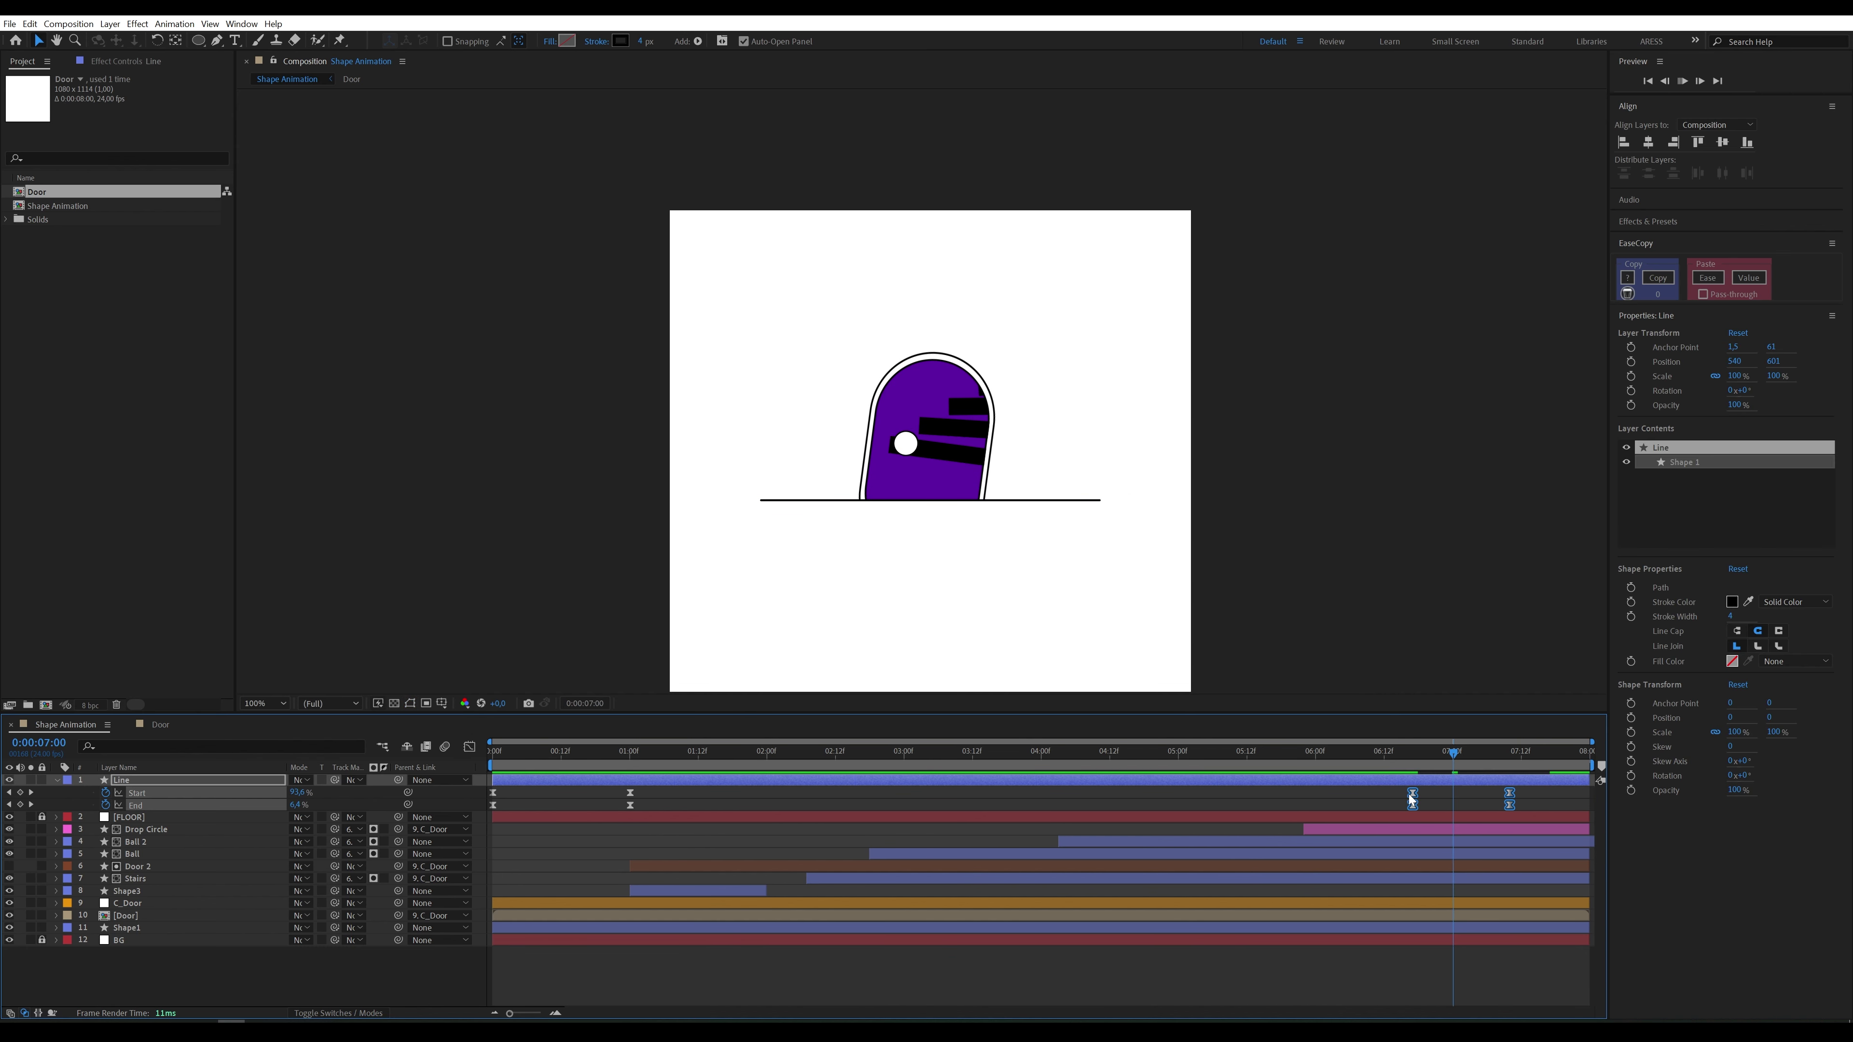
Step: End the work area at 0:00:07:10 and preview the whole animation
key(space)
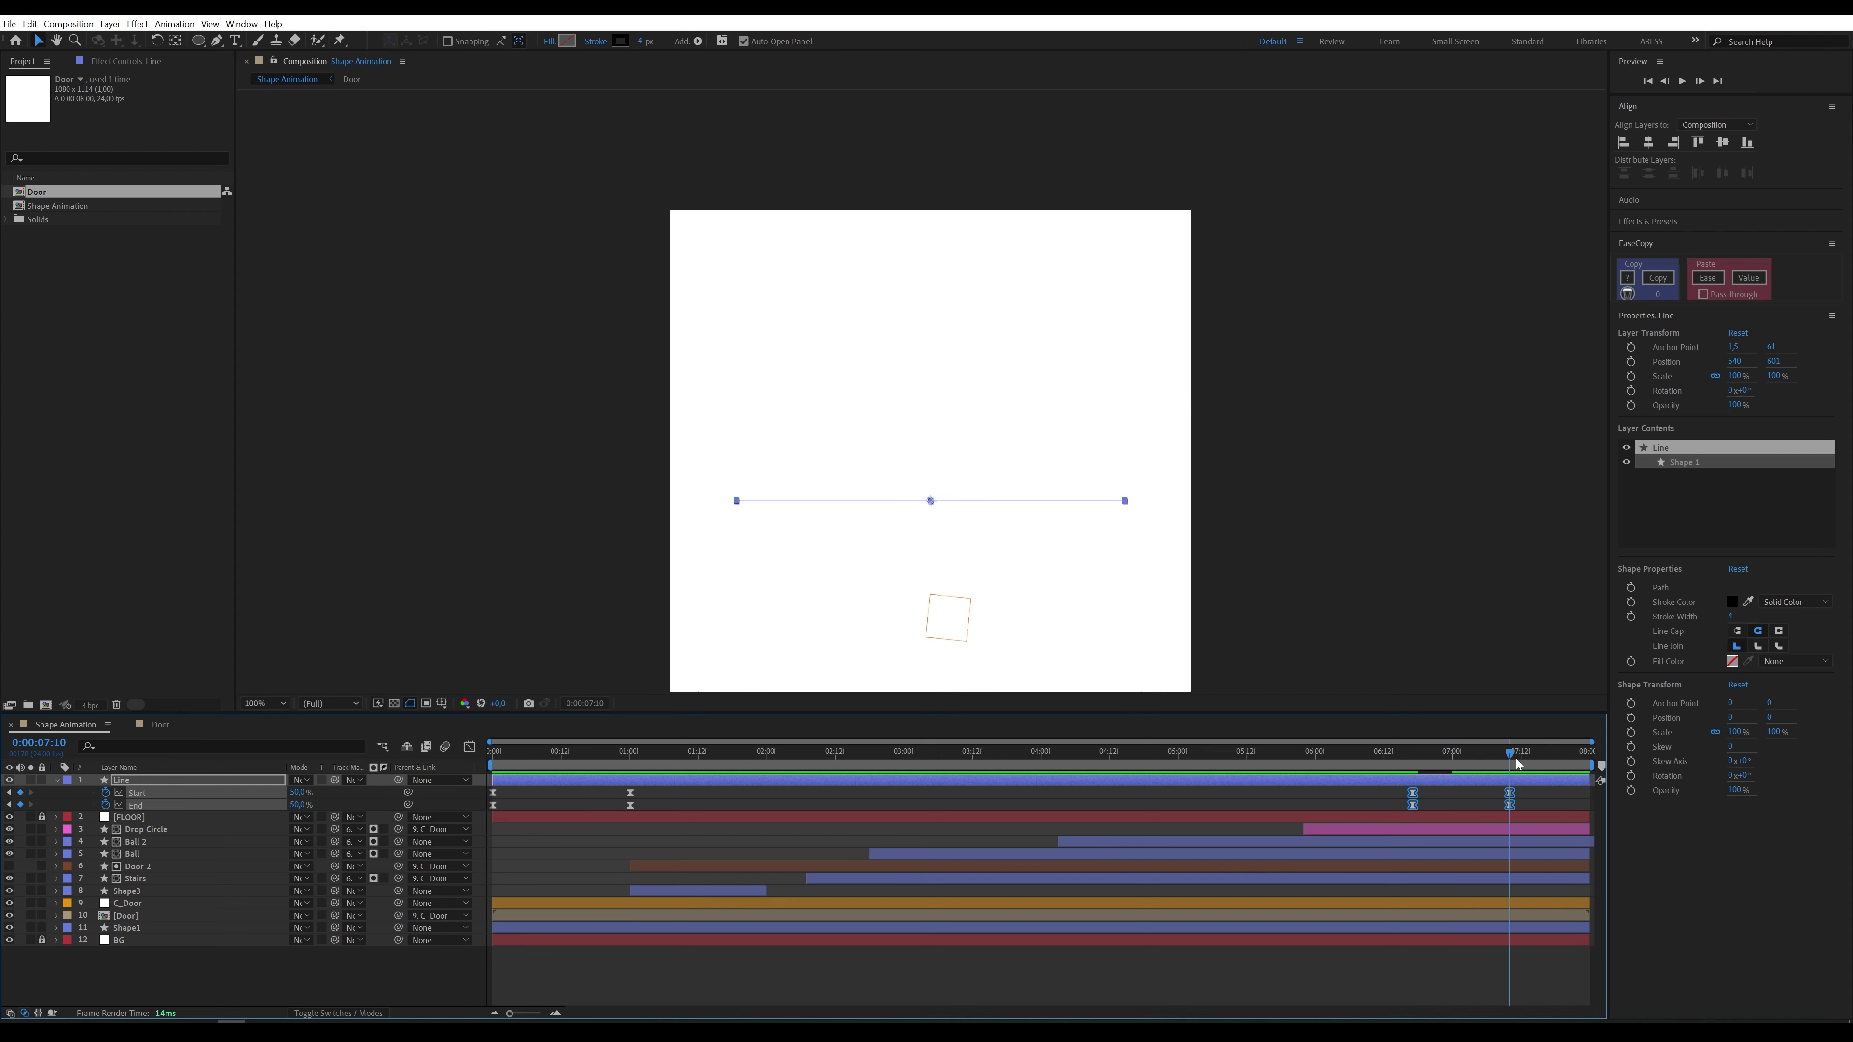
key(n)
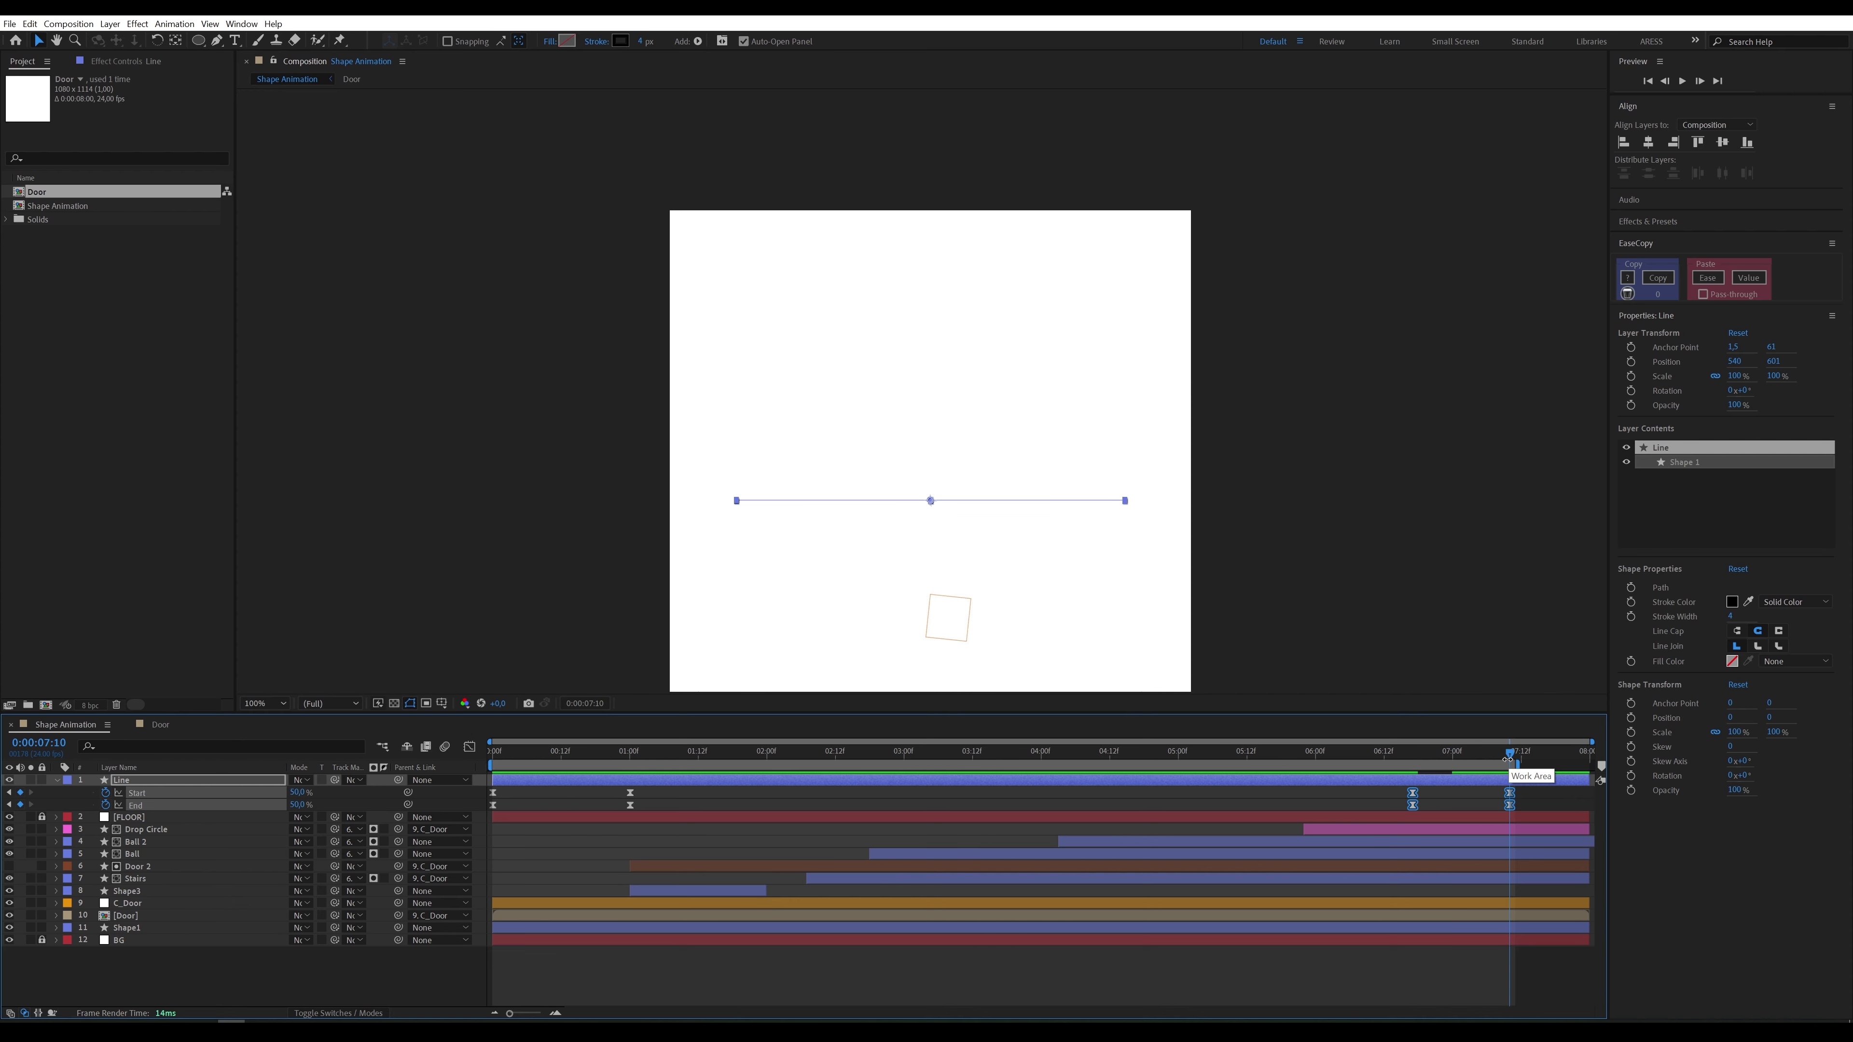
key(space)
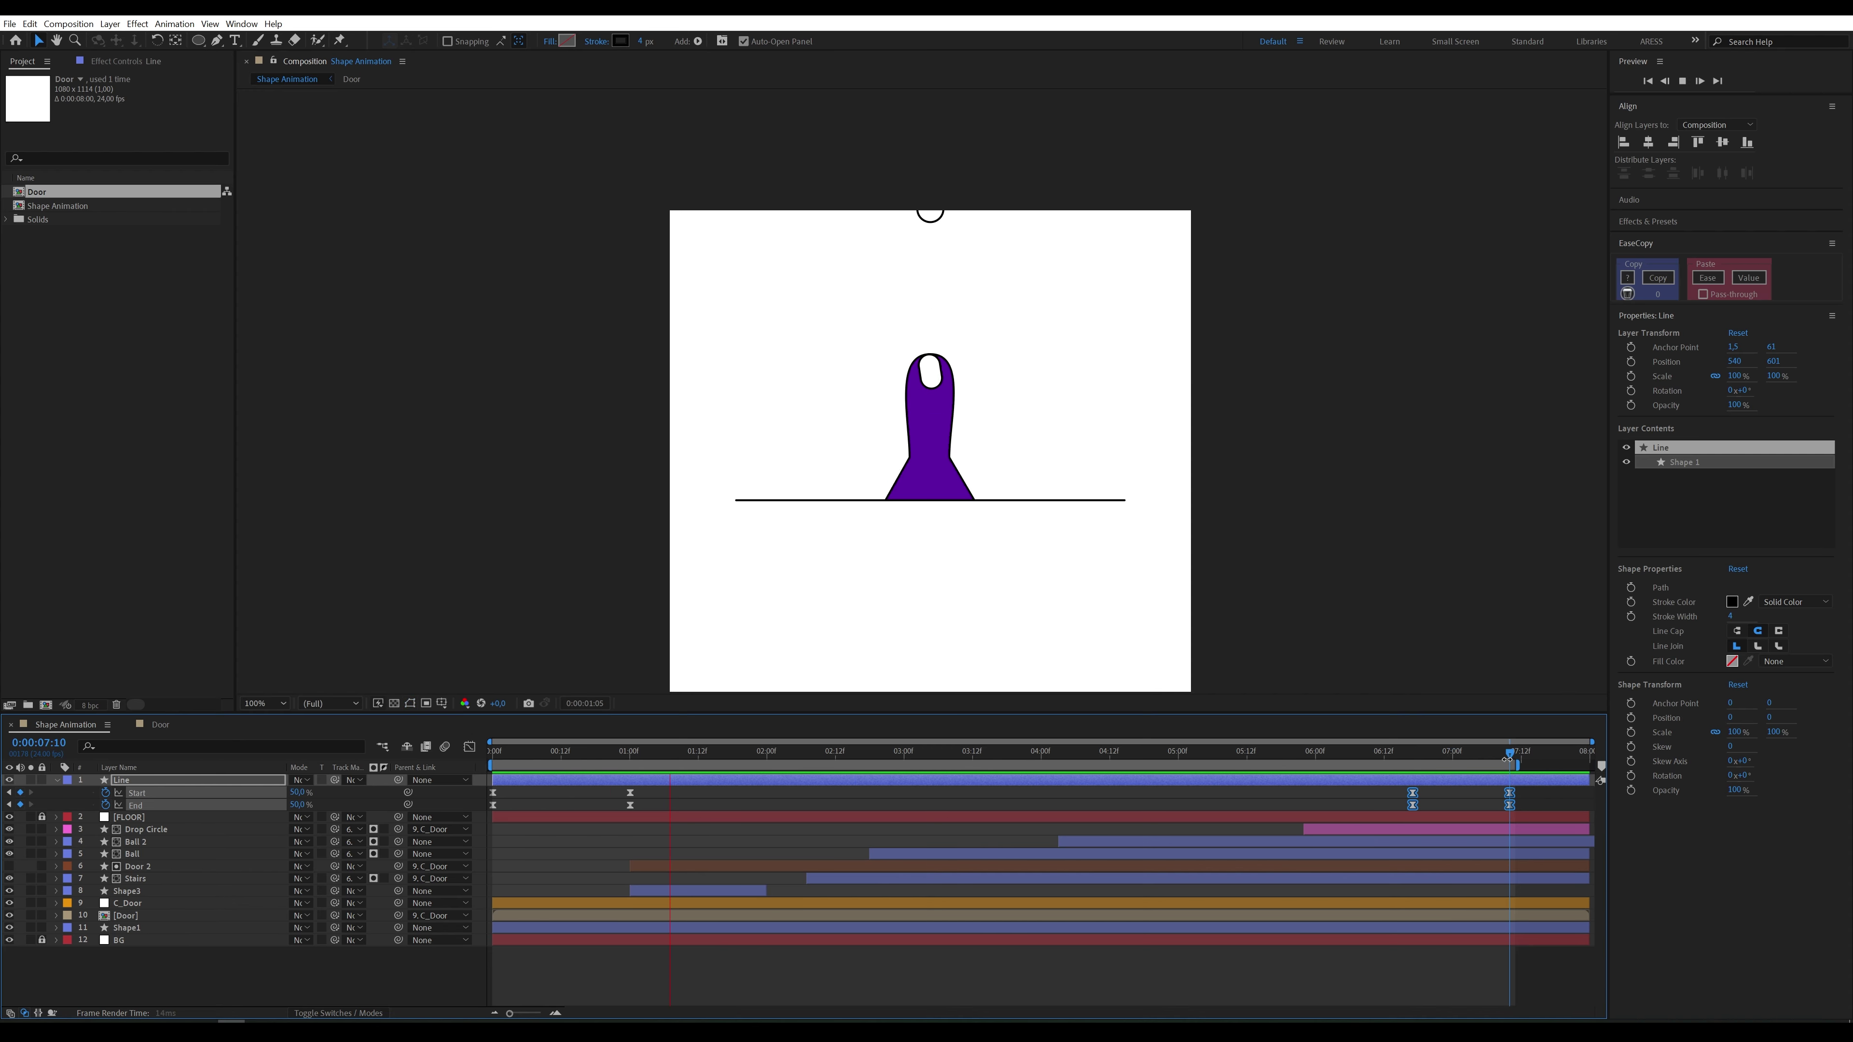